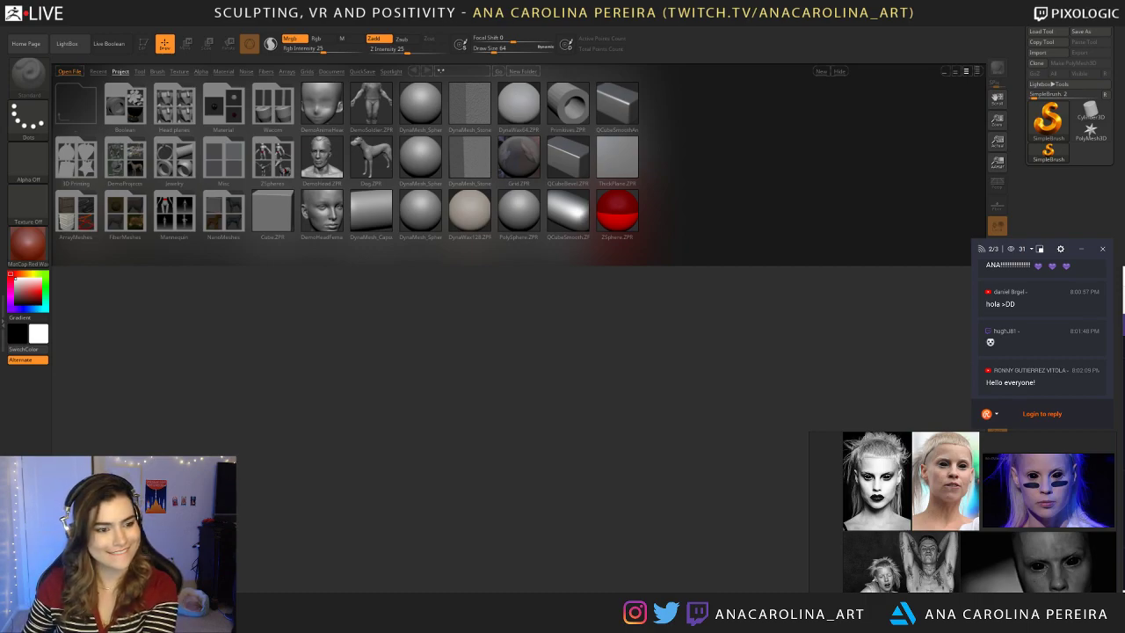
Step: Read through the viewers' greetings in the live chat and catch up to the newest messages
scroll(1055, 312, up, 2)
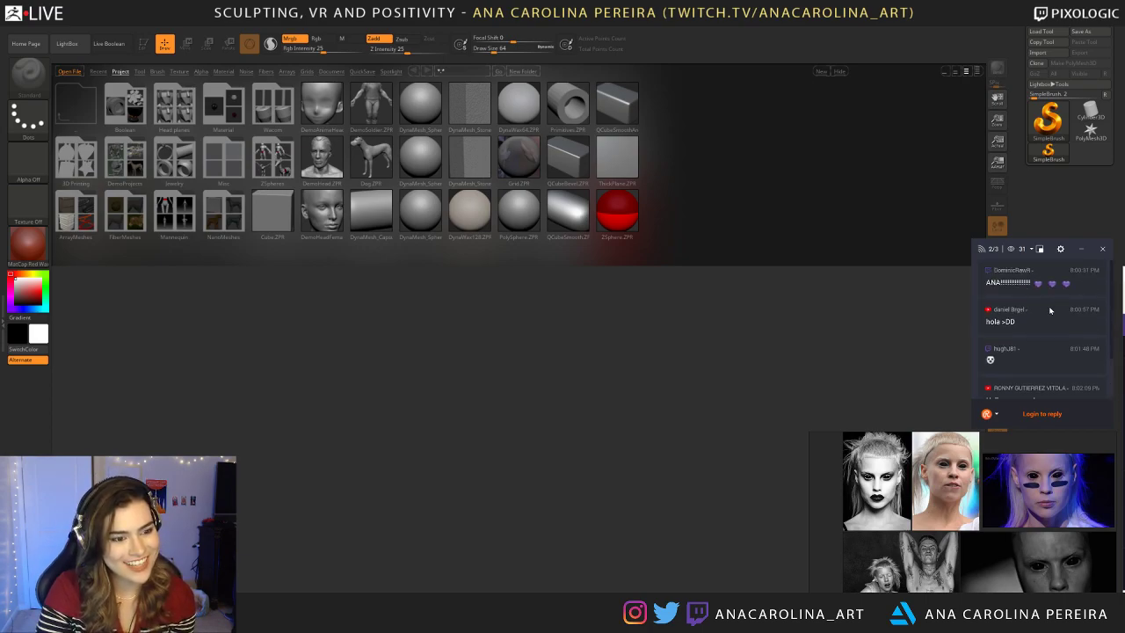
scroll(1019, 290, down, 3)
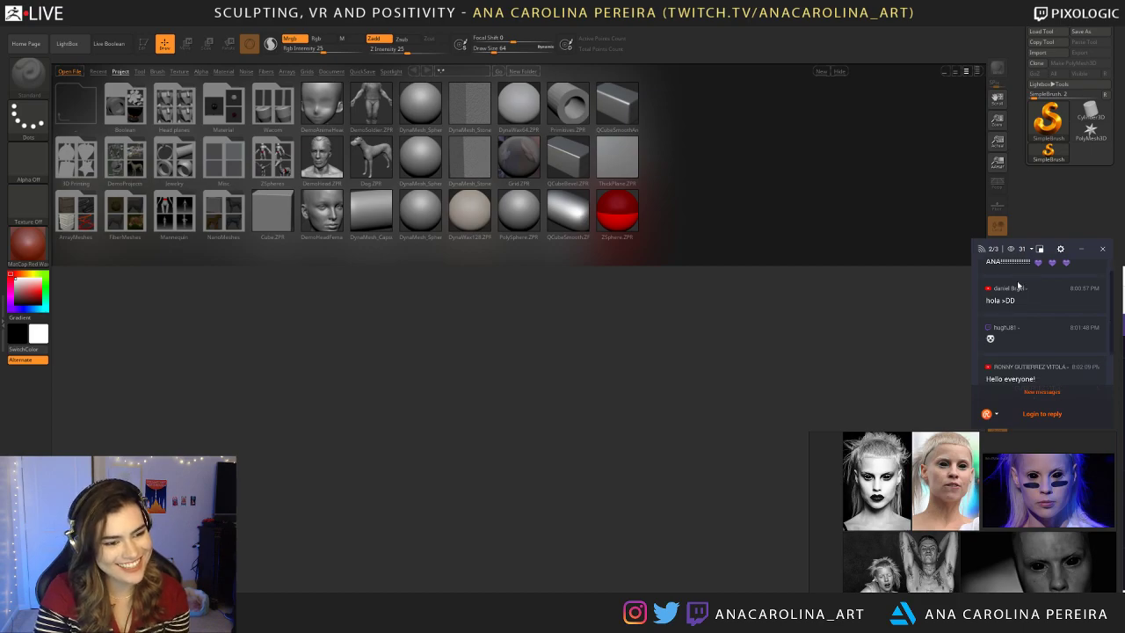
scroll(1019, 297, down, 1)
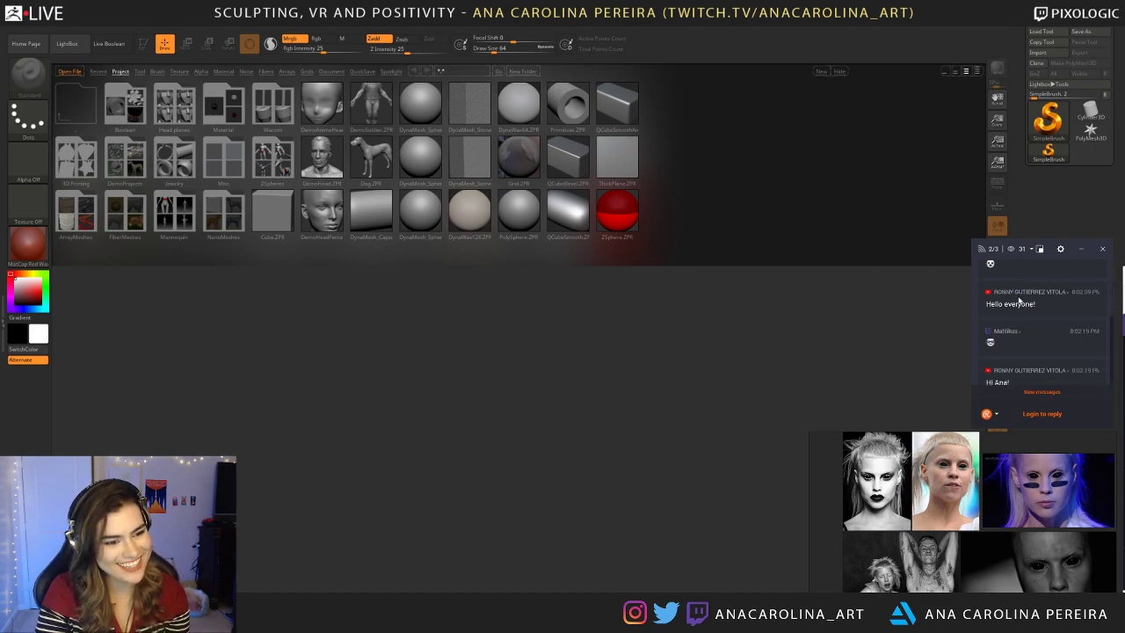
scroll(1076, 386, down, 1)
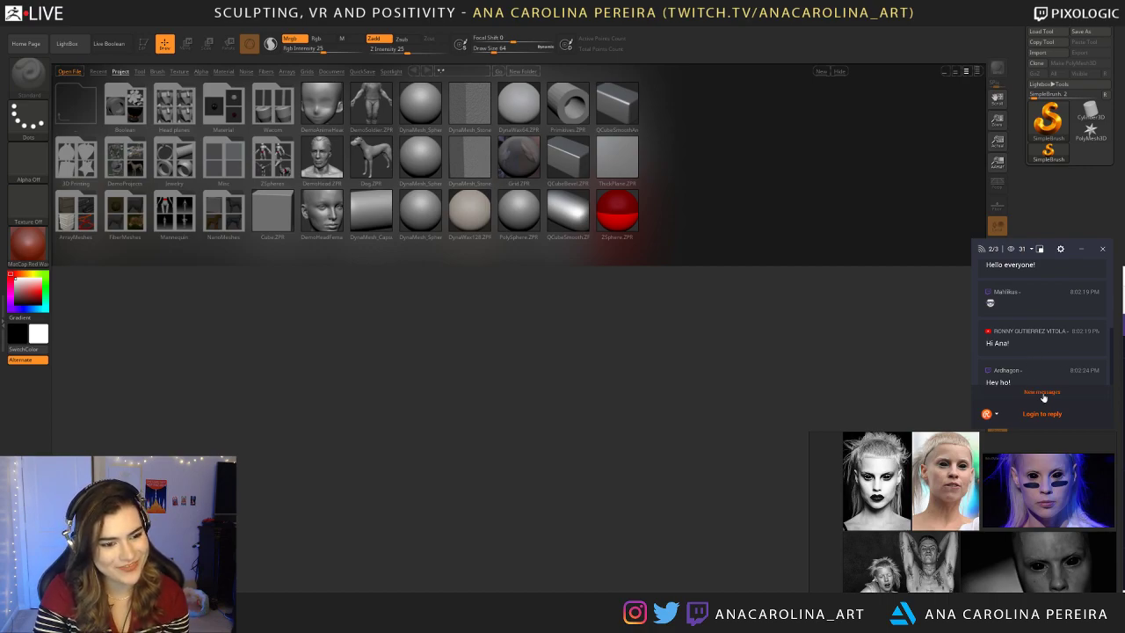
click(1043, 394)
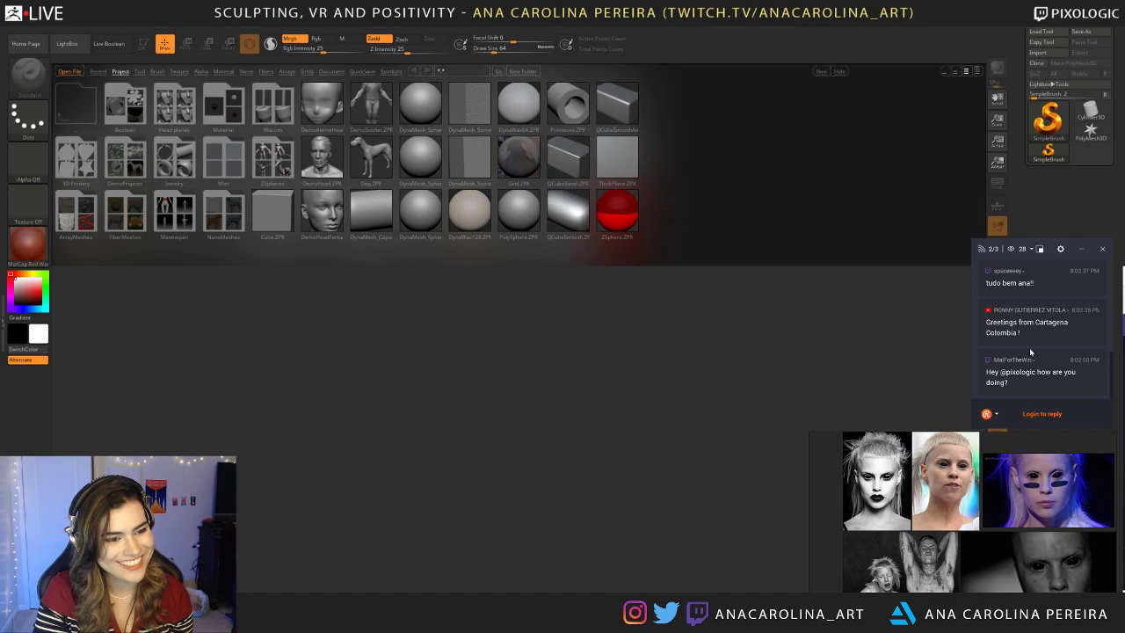
scroll(1027, 348, up, 3)
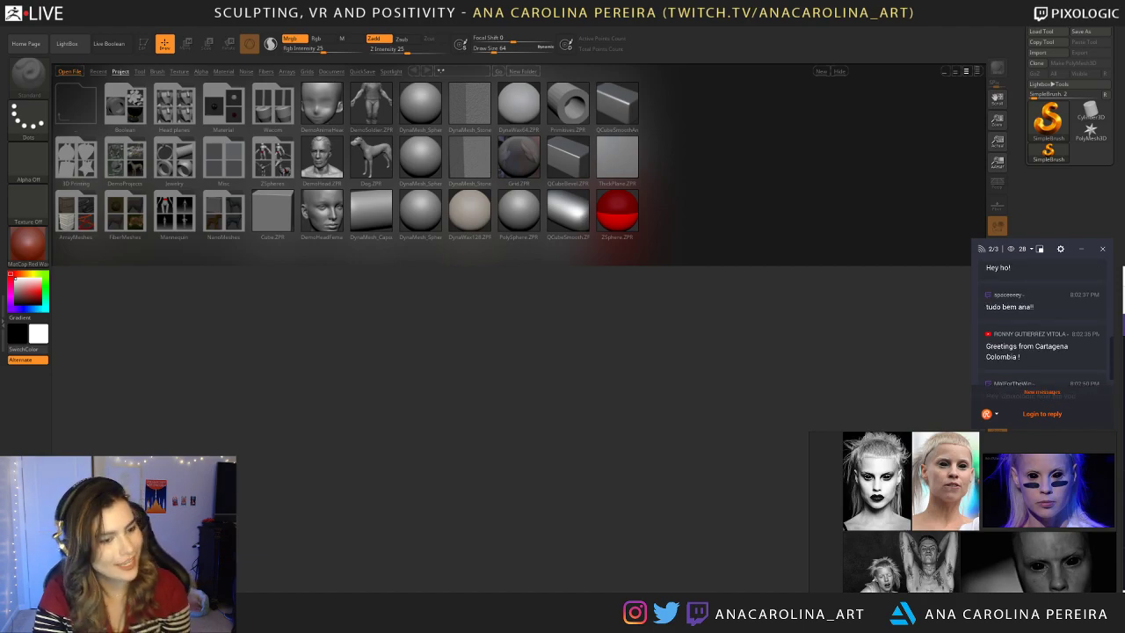
scroll(1028, 350, down, 1)
scroll(1030, 354, down, 2)
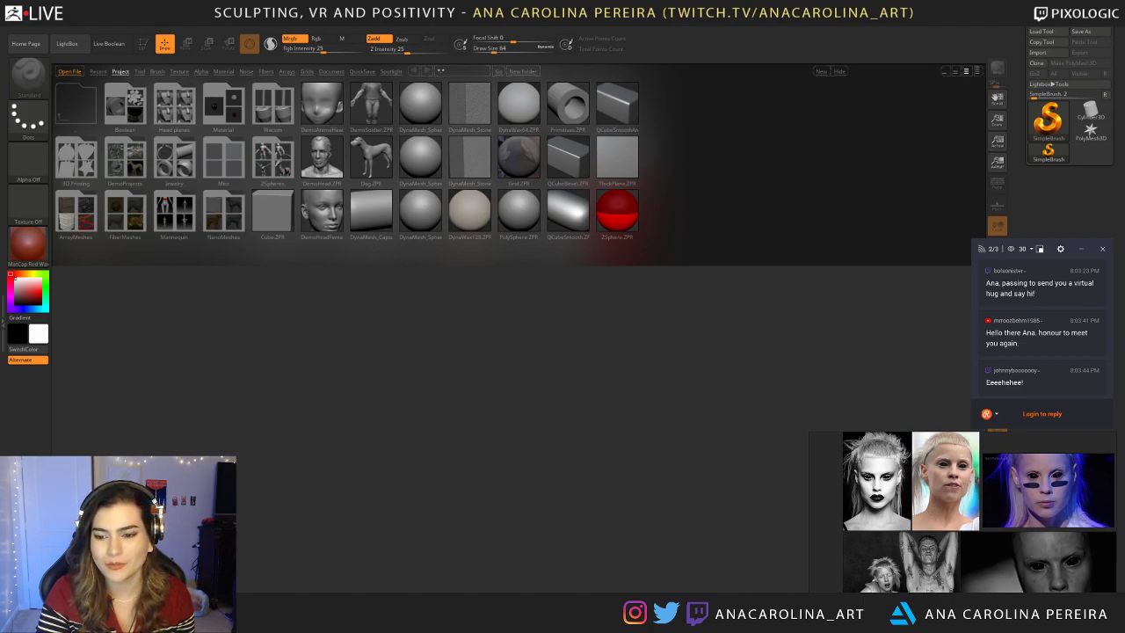
scroll(1067, 312, up, 1)
scroll(1064, 313, down, 1)
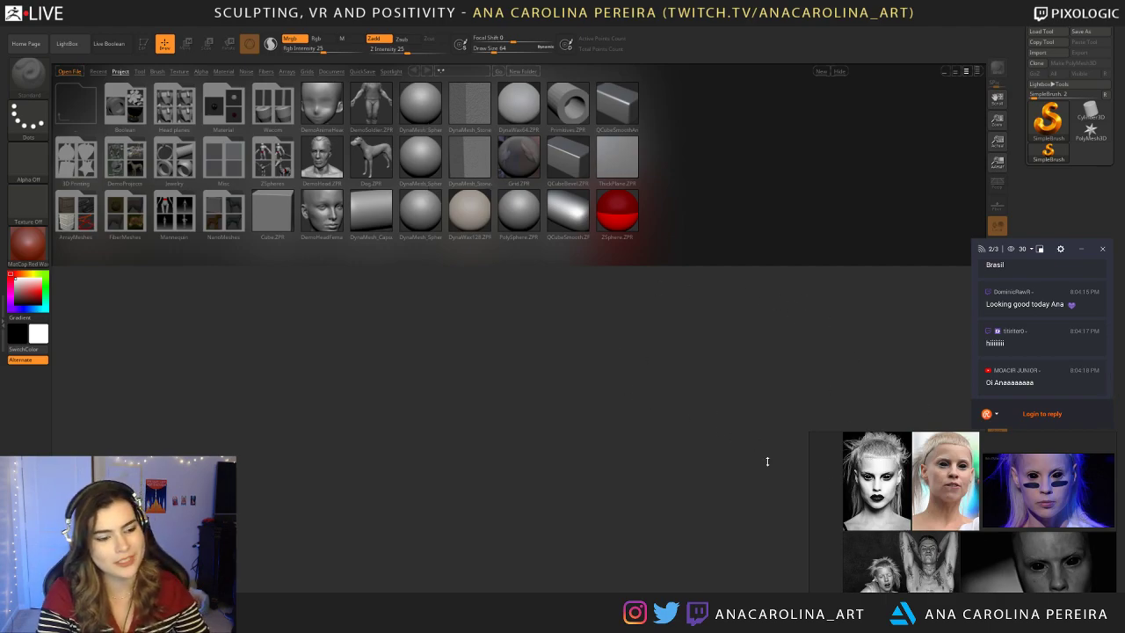
Step: Enlarge the reference board so the black-and-white front portrait and the colour portrait beside it fill the visible area
scroll(931, 473, up, 3)
scroll(931, 473, down, 2)
middle_drag(932, 473, 1005, 509)
scroll(990, 479, up, 2)
scroll(1000, 489, down, 2)
scroll(999, 489, up, 1)
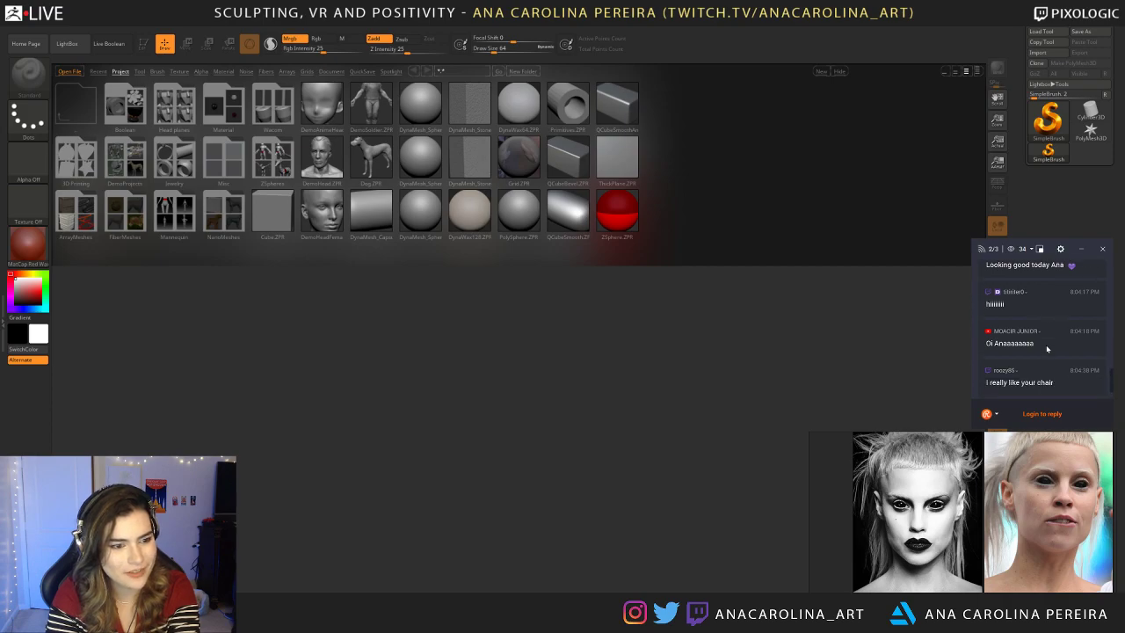
drag(1011, 343, 1056, 346)
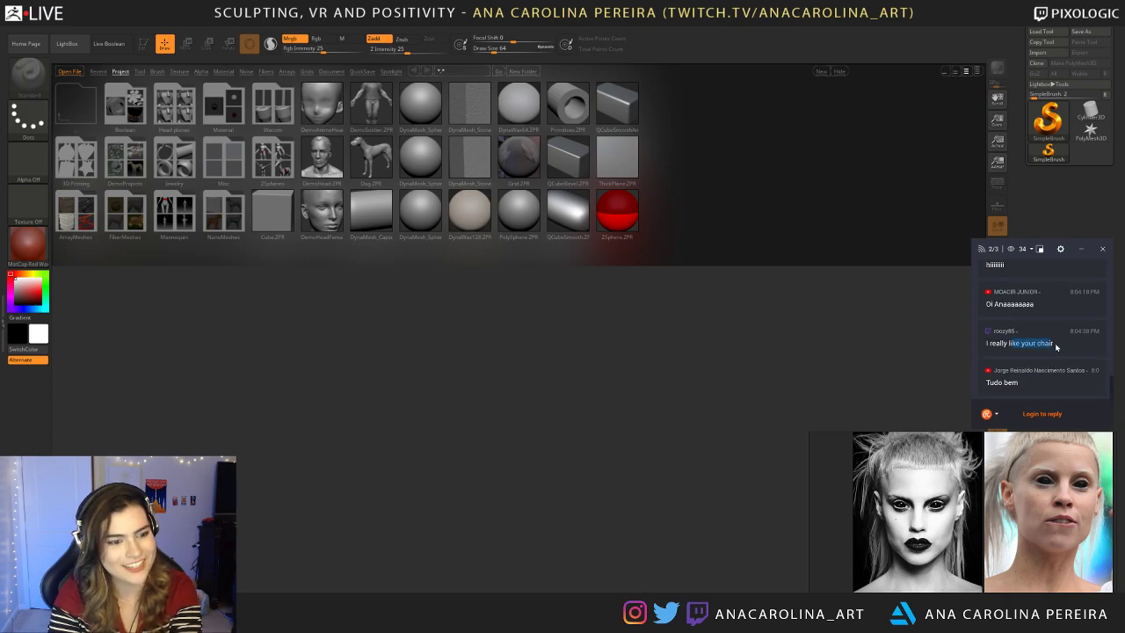
click(1053, 357)
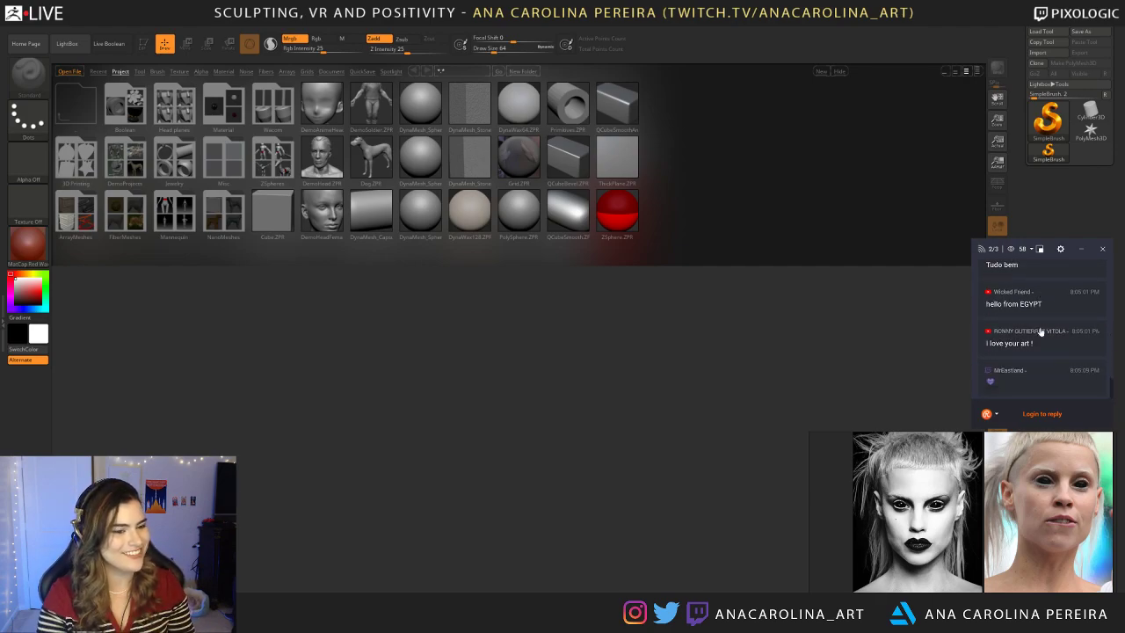
Step: Load the female demo head project as the base mesh and set the brush draw size to 154
double_click(315, 212)
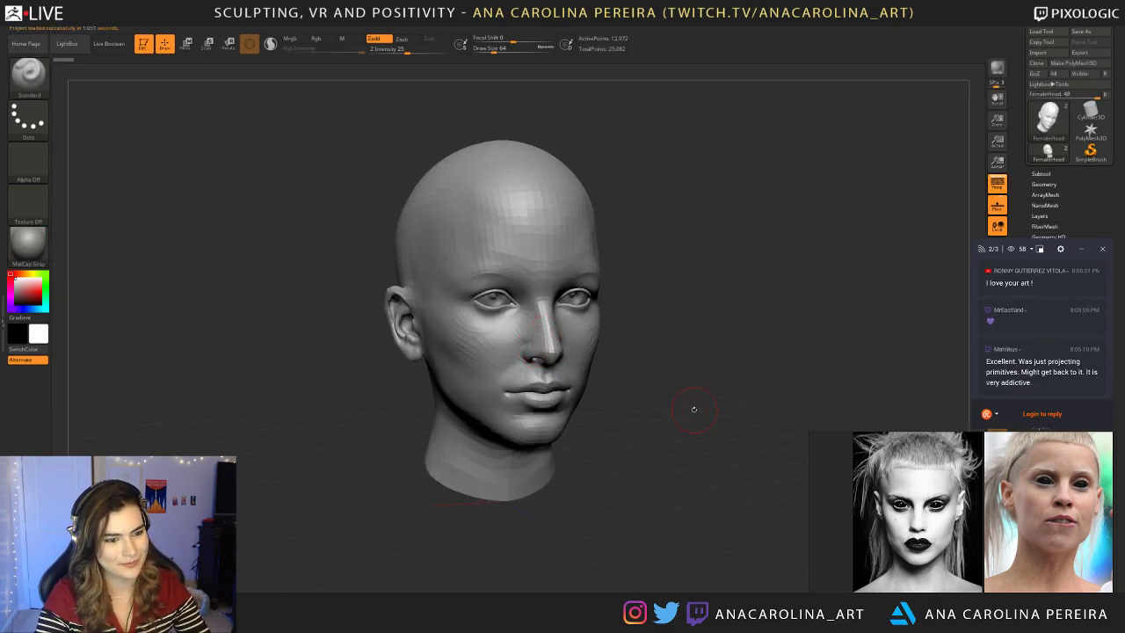
drag(680, 413, 659, 400)
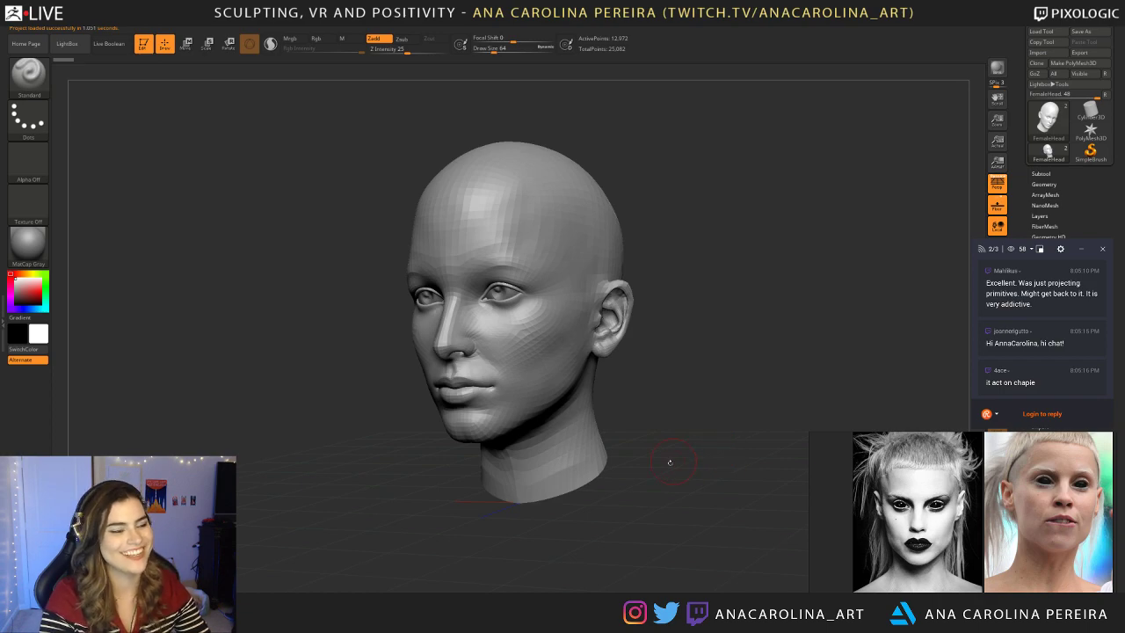
mouse_move(672, 468)
mouse_down()
mouse_move(720, 407)
mouse_move(732, 409)
mouse_up()
key(space)
mouse_move(747, 364)
alt+mouse_down()
mouse_move(753, 394)
mouse_move(749, 385)
mouse_move(835, 369)
mouse_move(919, 297)
alt+mouse_up()
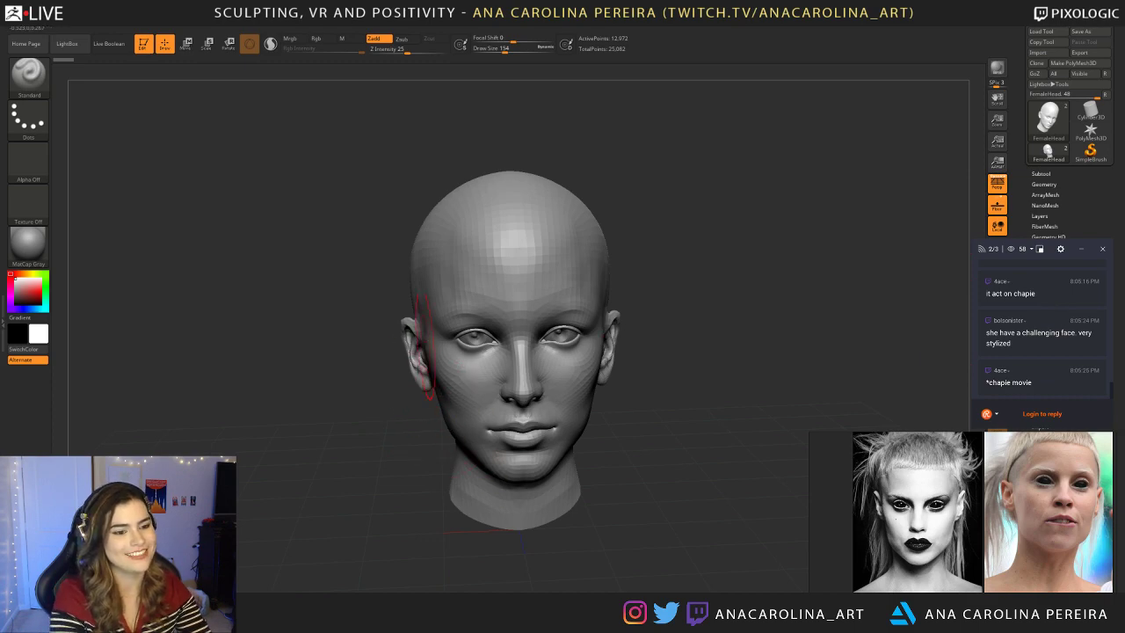
drag(665, 287, 713, 315)
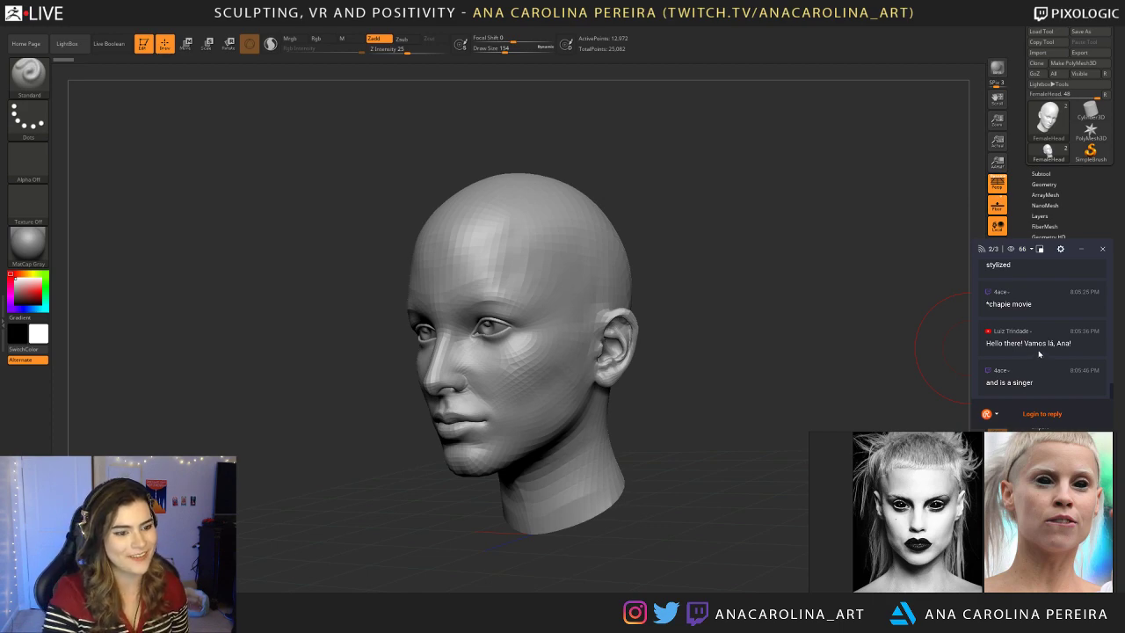
Step: Set the brush draw size to 268 and switch the head's material to SkinShade4
scroll(1001, 337, up, 1)
scroll(1004, 354, down, 1)
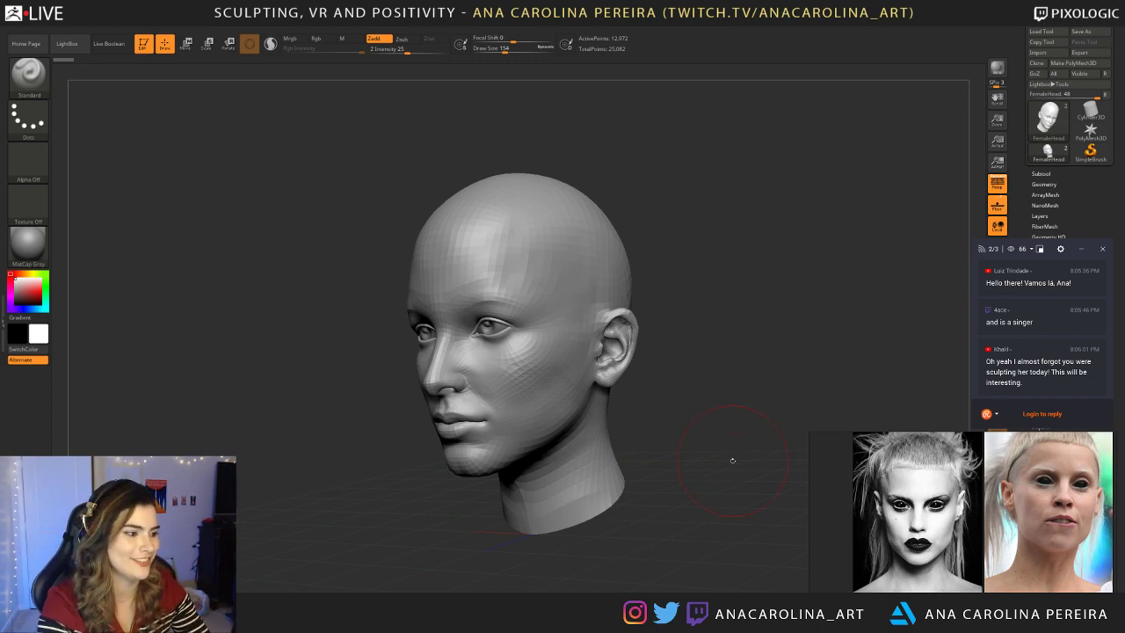
mouse_move(697, 349)
mouse_down()
mouse_move(768, 354)
mouse_move(765, 326)
mouse_move(763, 349)
mouse_move(796, 324)
mouse_up()
key(space)
click(784, 307)
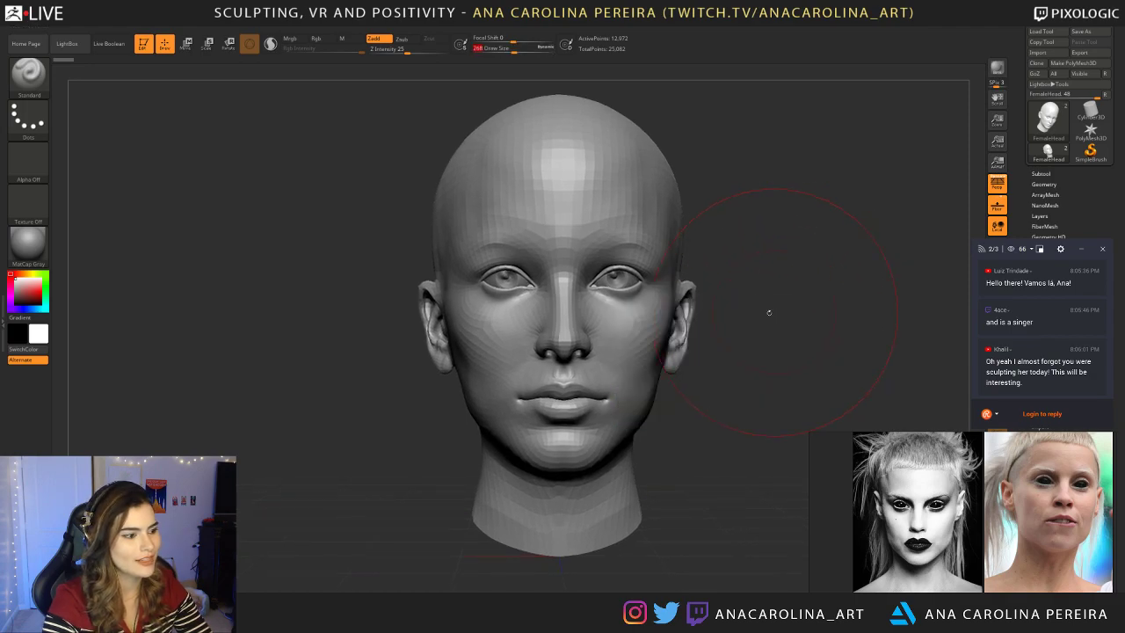
click(28, 246)
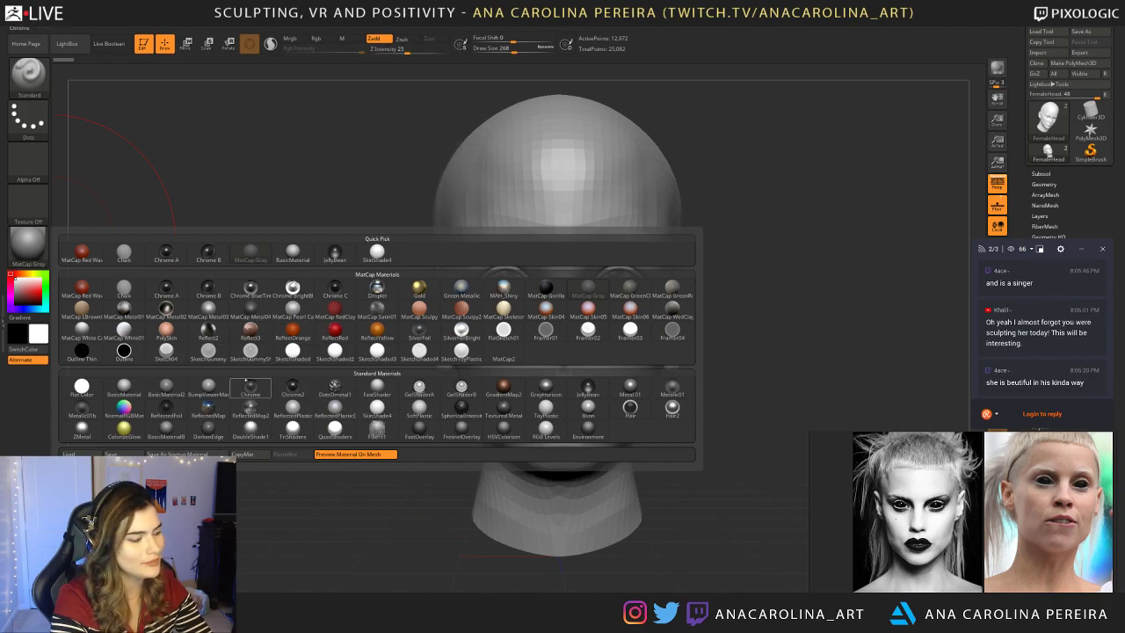
mouse_move(166, 353)
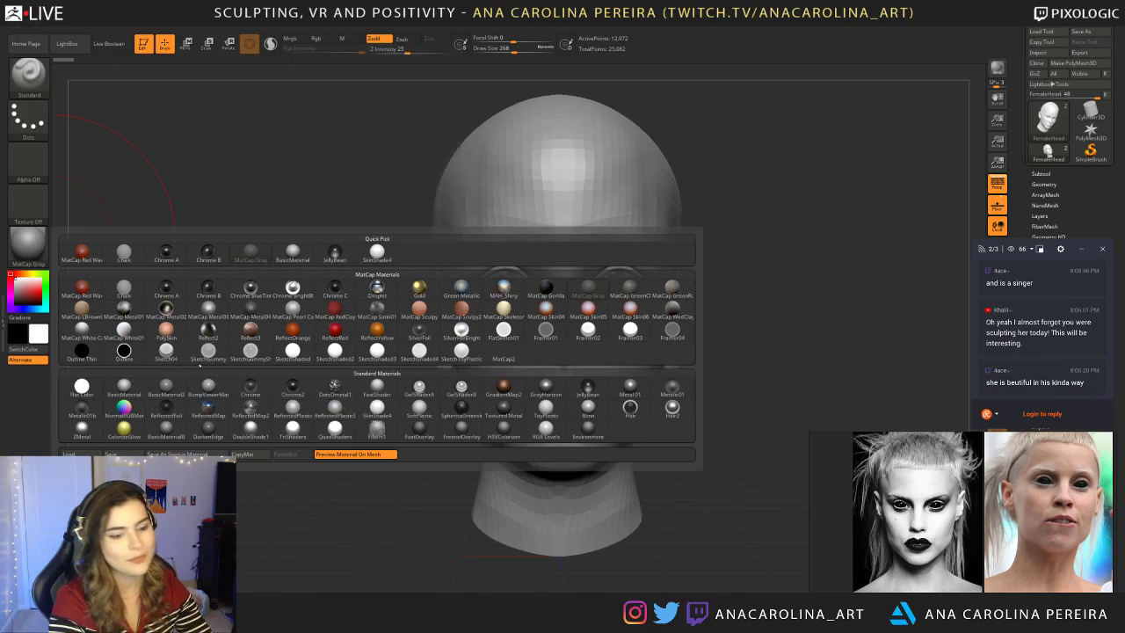
mouse_move(202, 366)
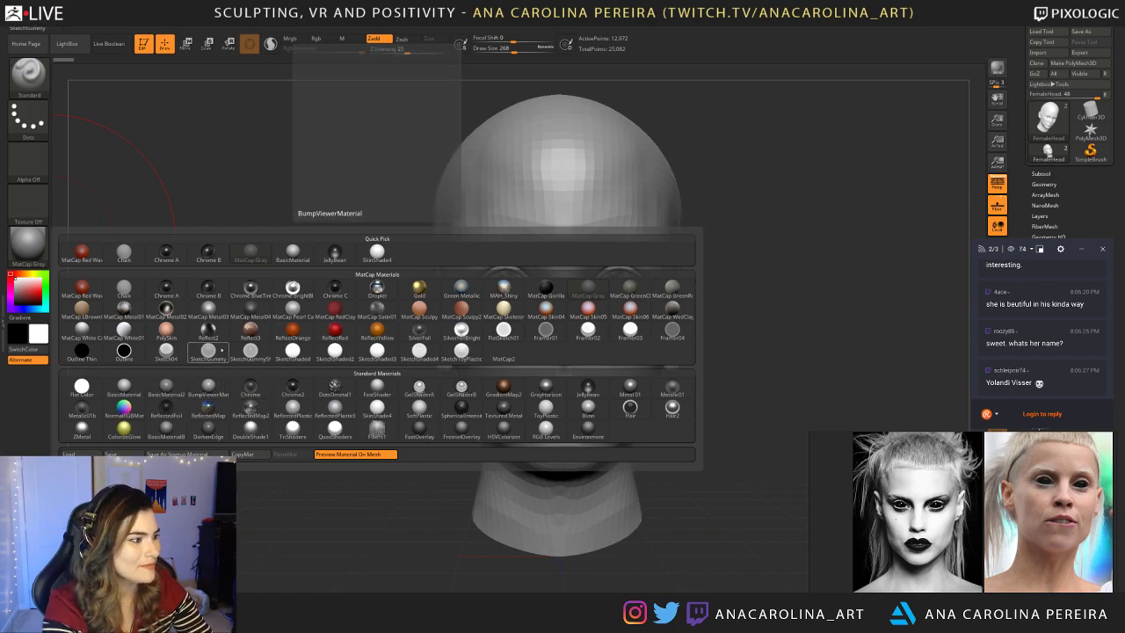
click(377, 253)
Step: Reduce the brush draw size to 101
key(space)
drag(731, 320, 722, 321)
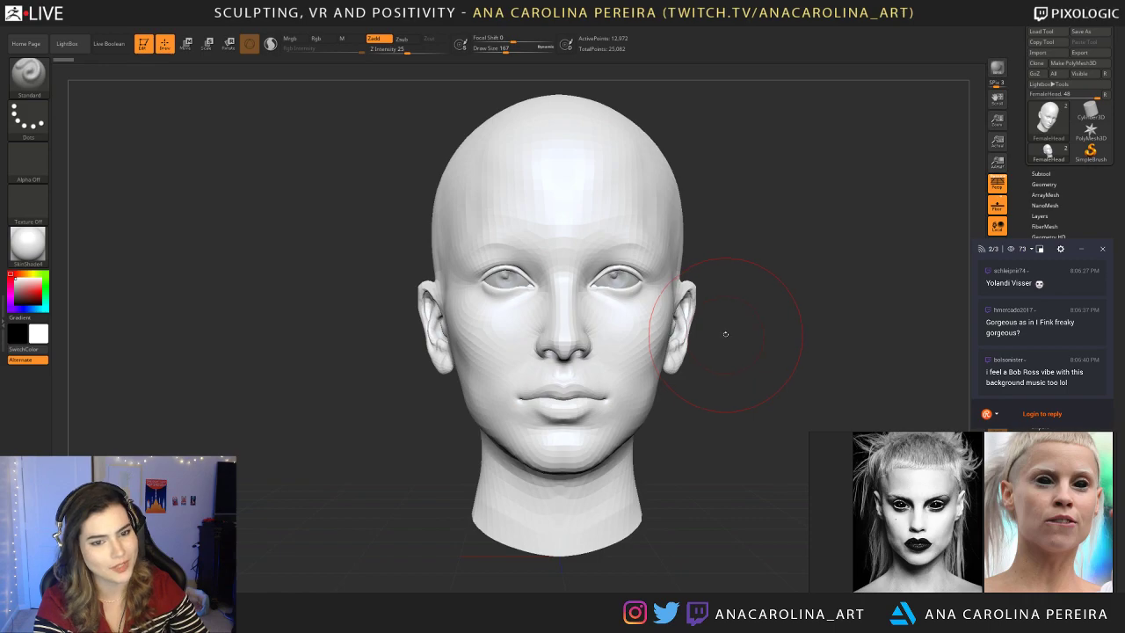
mouse_move(749, 348)
mouse_down()
mouse_move(738, 344)
mouse_move(743, 351)
mouse_up()
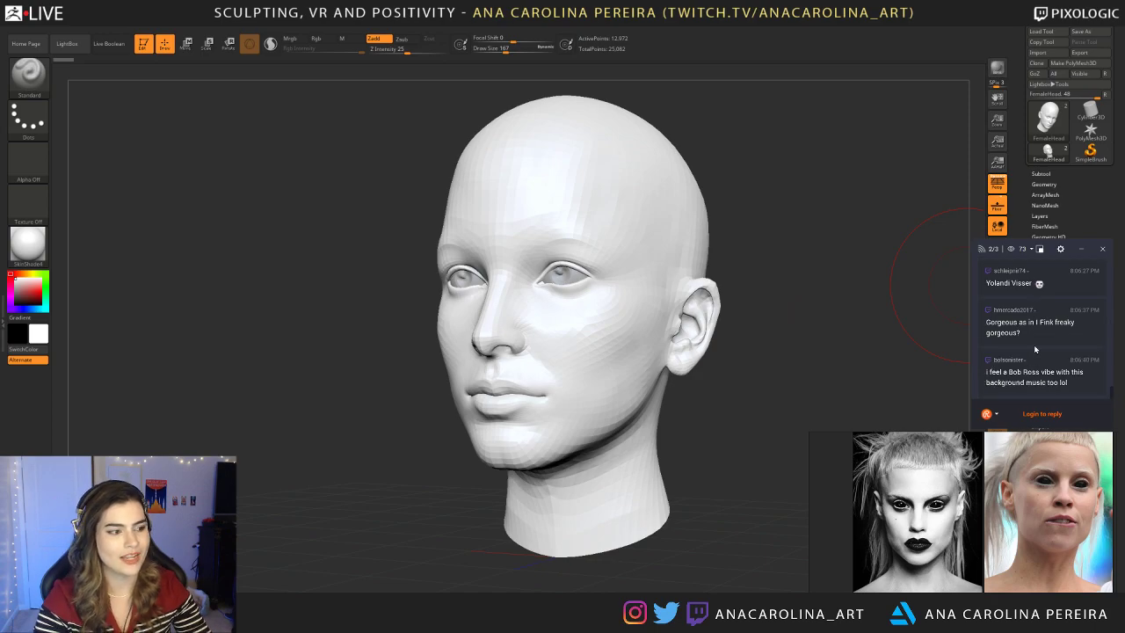
shift+drag(736, 338, 714, 344)
key(space)
drag(770, 290, 730, 312)
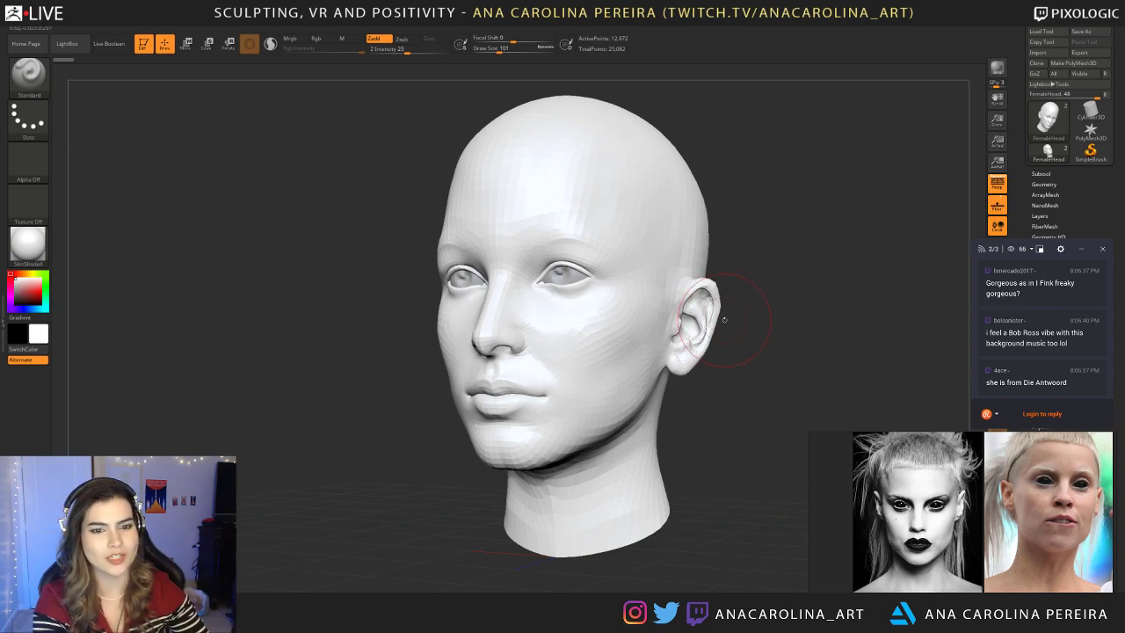
drag(724, 307, 753, 314)
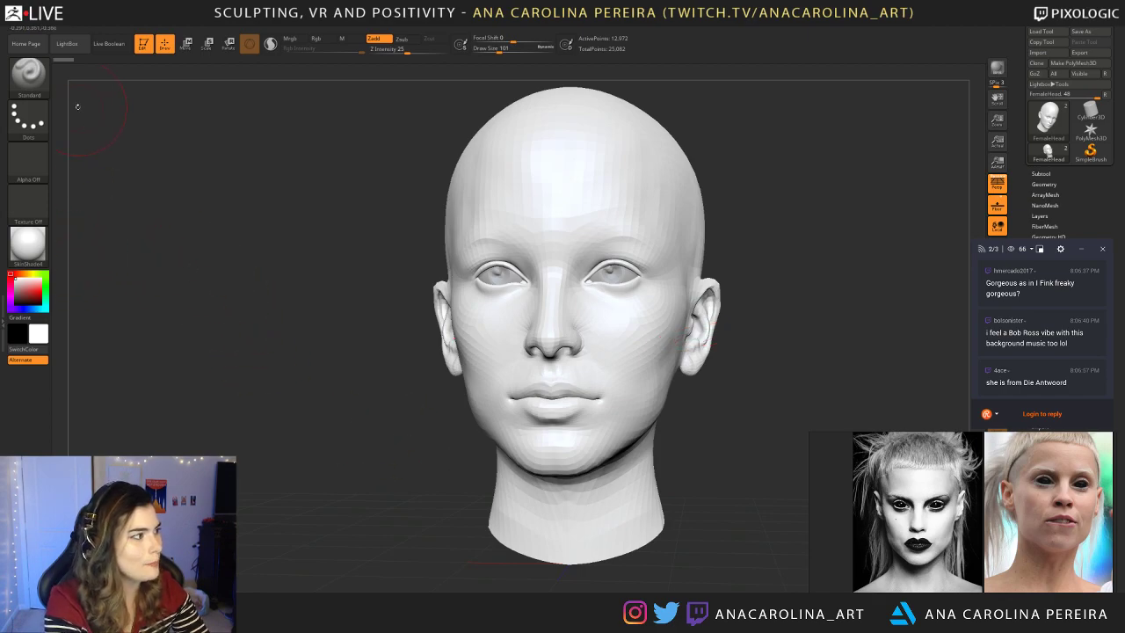
Step: Switch to the SnakeHook brush and set its draw size to 112 for reshaping the head
click(28, 75)
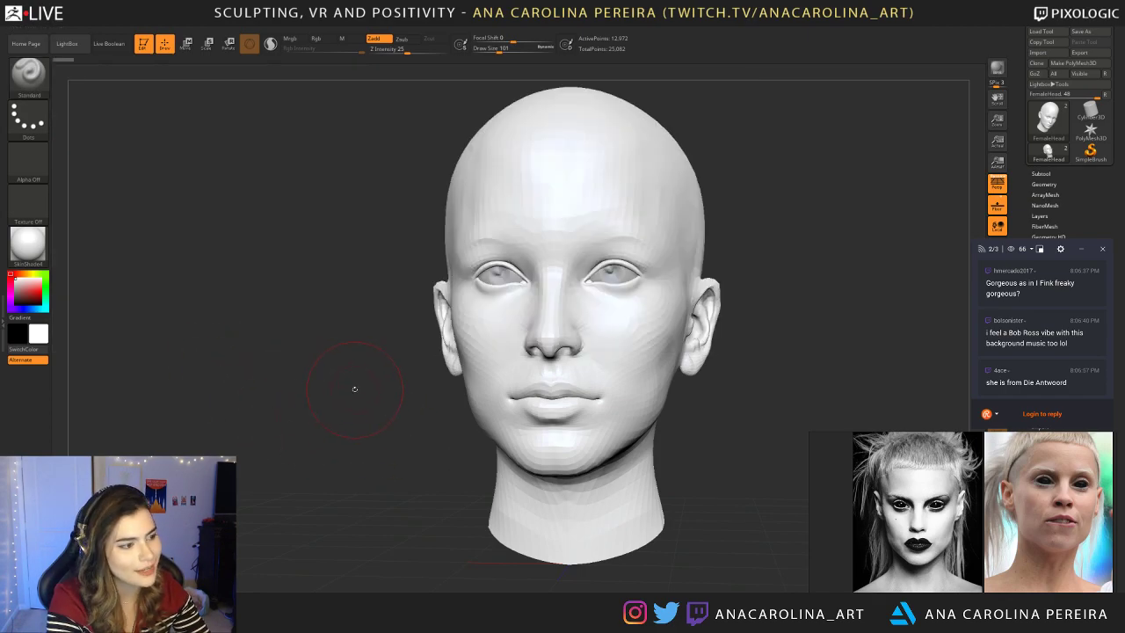
key(b)
key(s)
key(h)
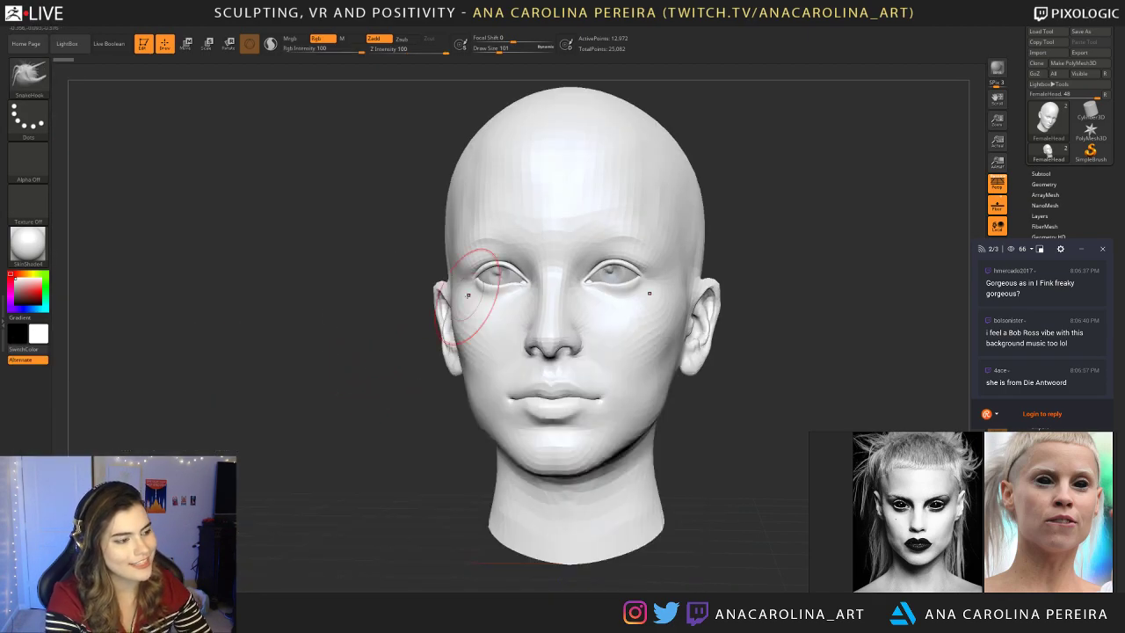
drag(745, 275, 710, 289)
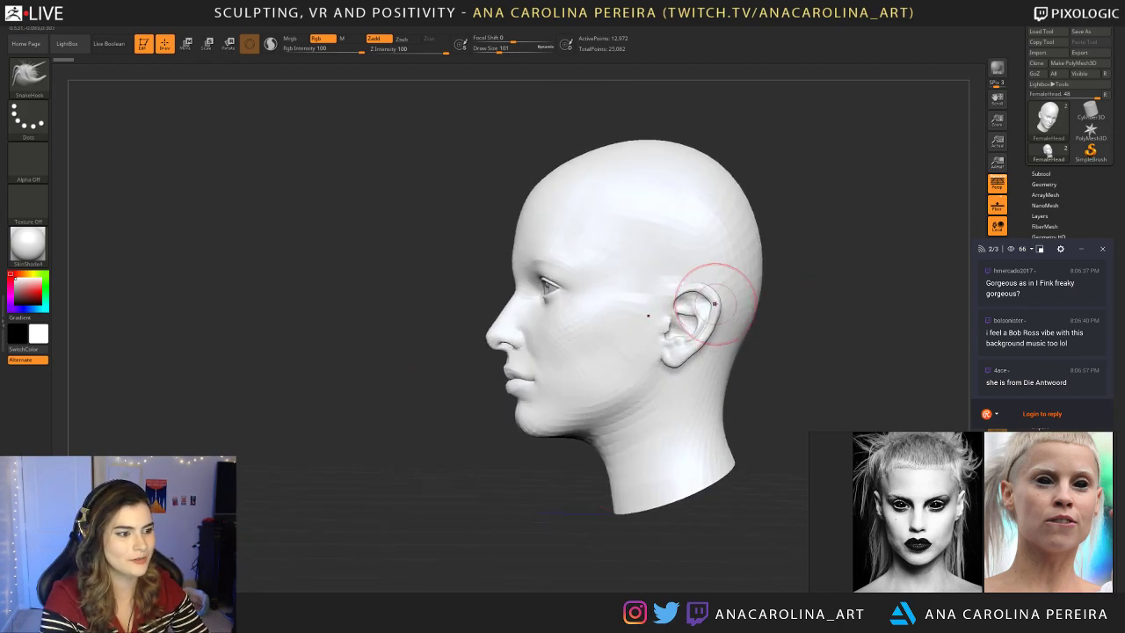
drag(770, 322, 845, 327)
mouse_move(740, 318)
alt+mouse_down()
mouse_move(739, 355)
mouse_move(666, 363)
mouse_move(768, 376)
mouse_move(746, 318)
mouse_move(768, 338)
mouse_move(734, 377)
mouse_move(744, 342)
alt+mouse_up()
key(f)
key(space)
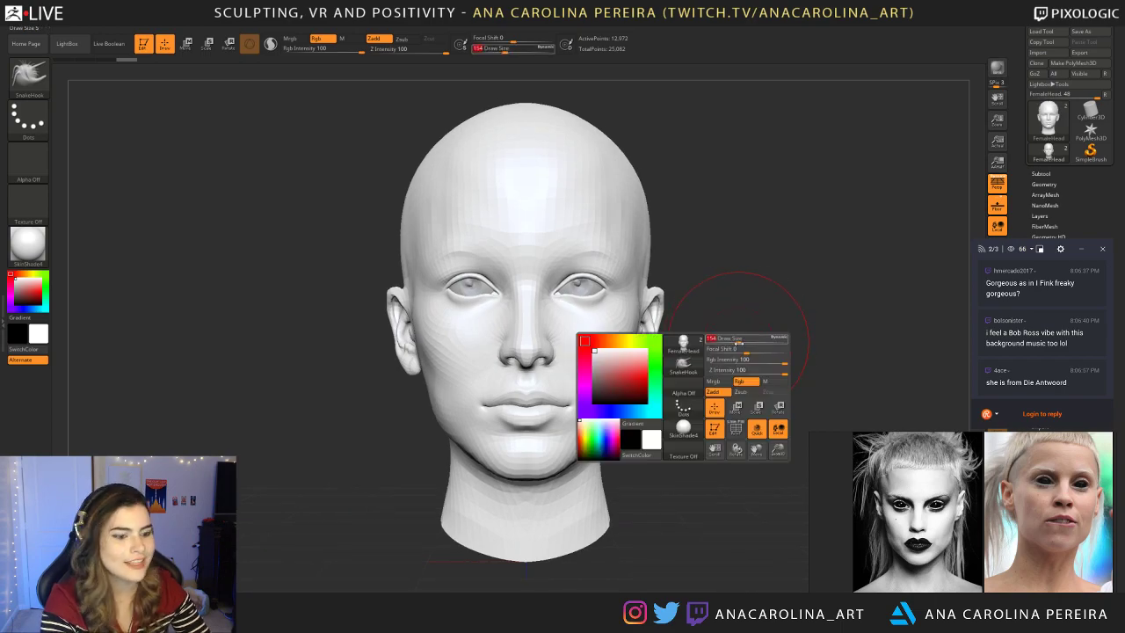
key(space)
drag(621, 392, 614, 392)
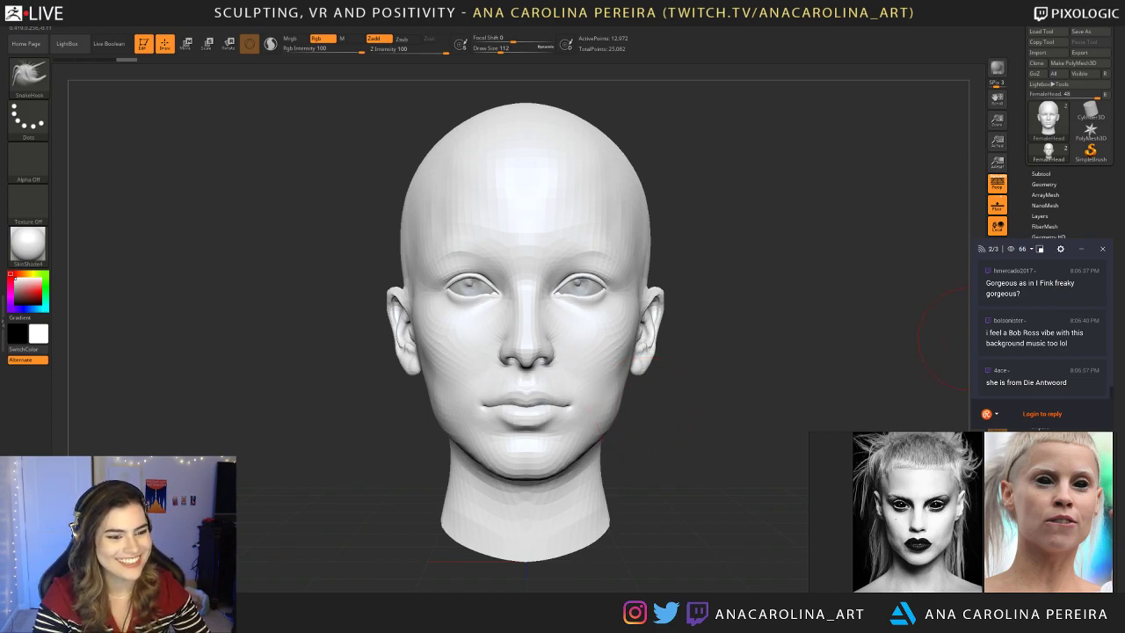
Step: Look back through the earlier chat messages about the portrait subject and return to the recent ones
scroll(1056, 351, up, 1)
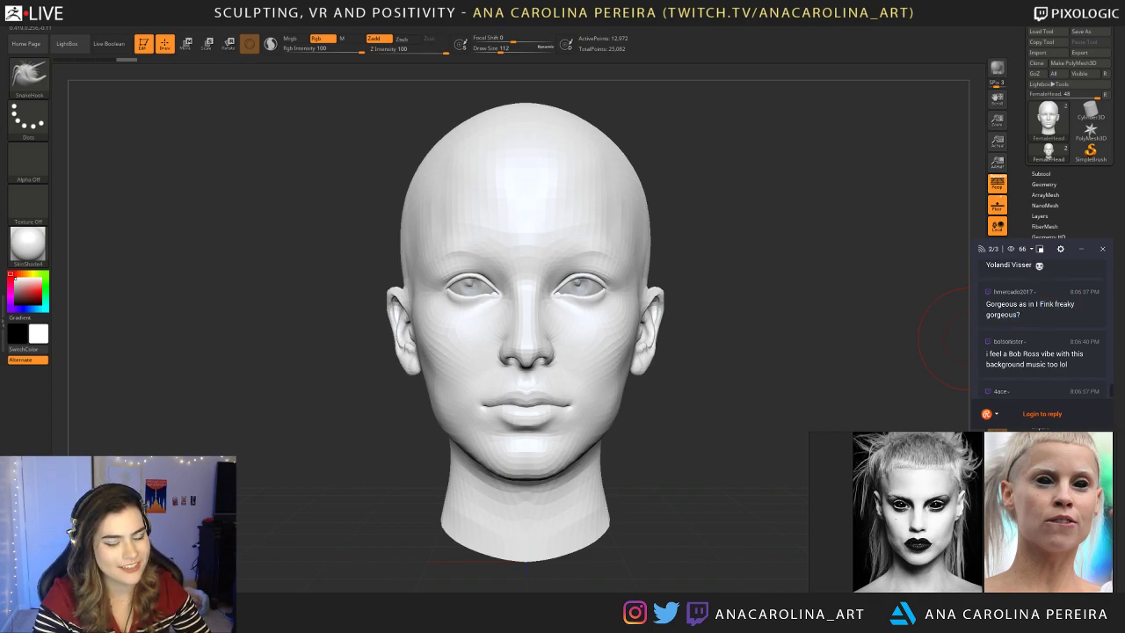
scroll(1061, 323, up, 1)
scroll(1061, 324, up, 3)
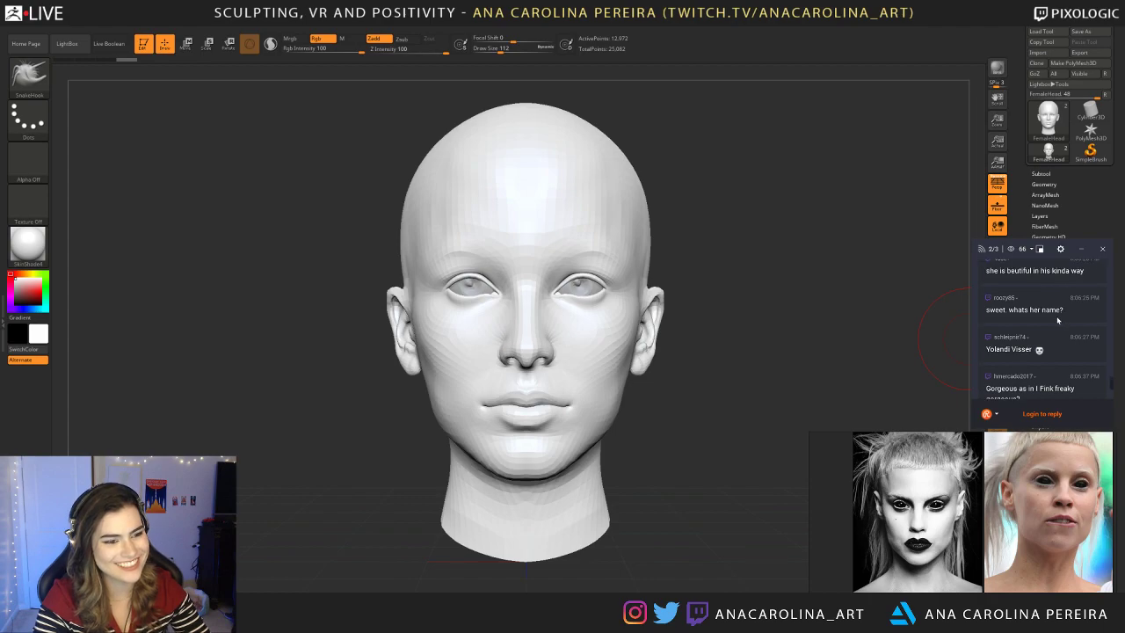
scroll(1058, 321, up, 1)
scroll(1056, 317, up, 2)
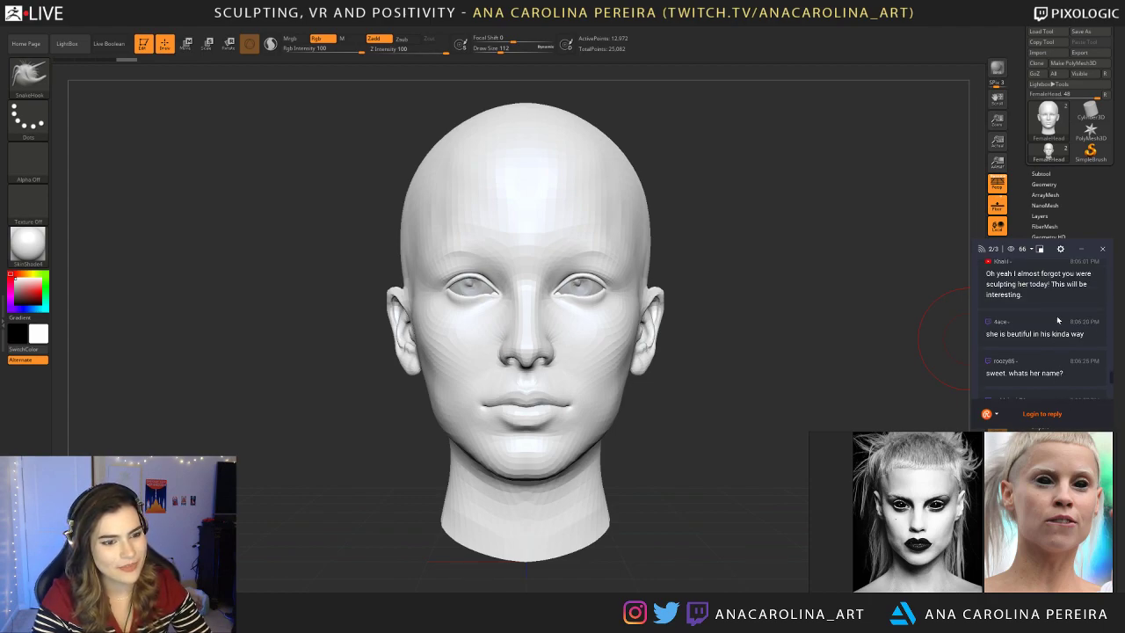
scroll(1058, 319, up, 1)
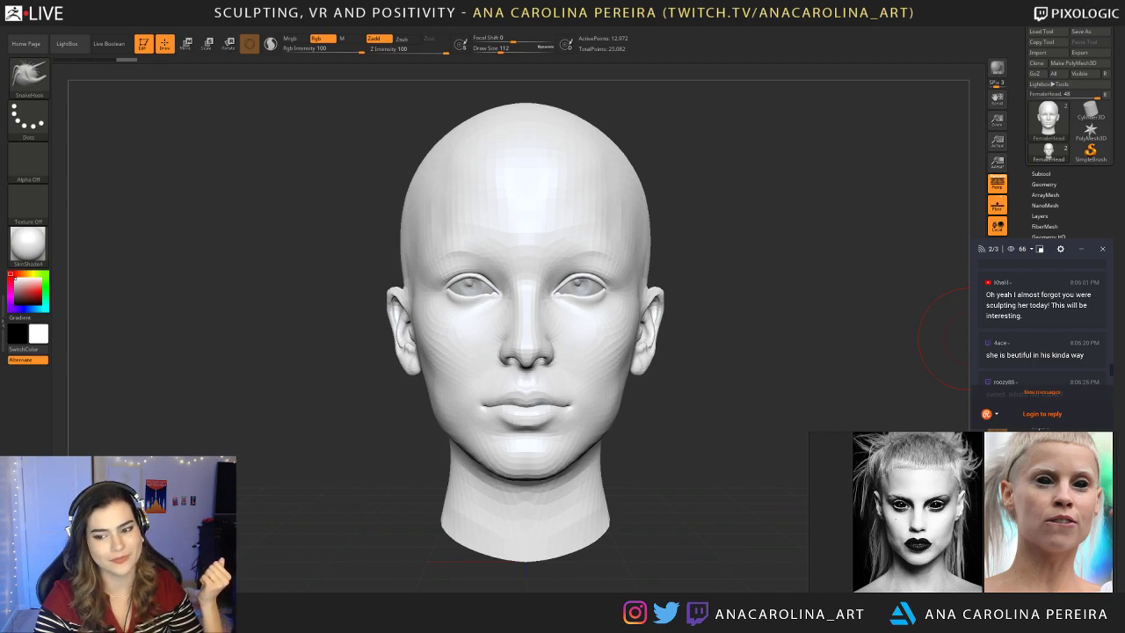
scroll(1047, 316, down, 5)
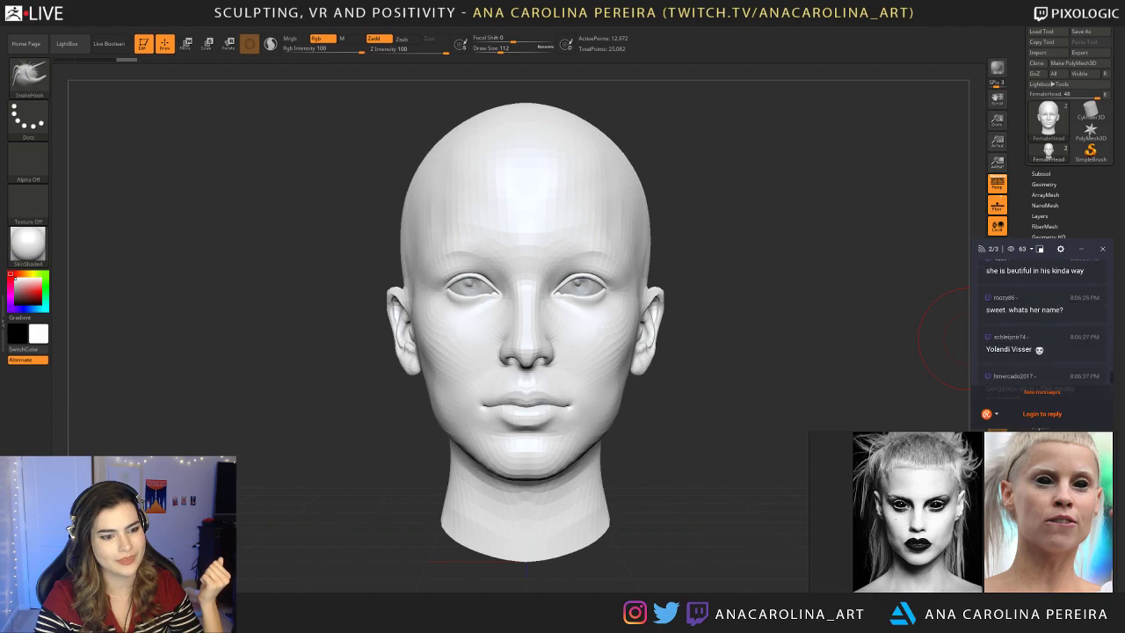
scroll(1047, 317, down, 5)
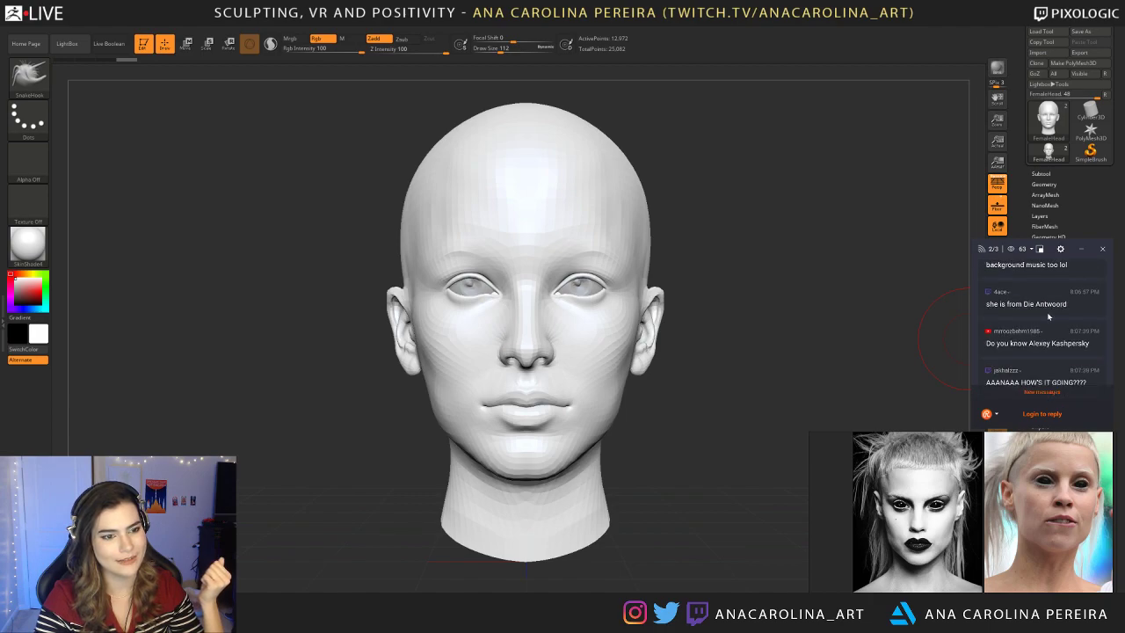
Step: Pull in the lower jawline on both sides of the chin in front view with the SnakeHook brush
click(1040, 392)
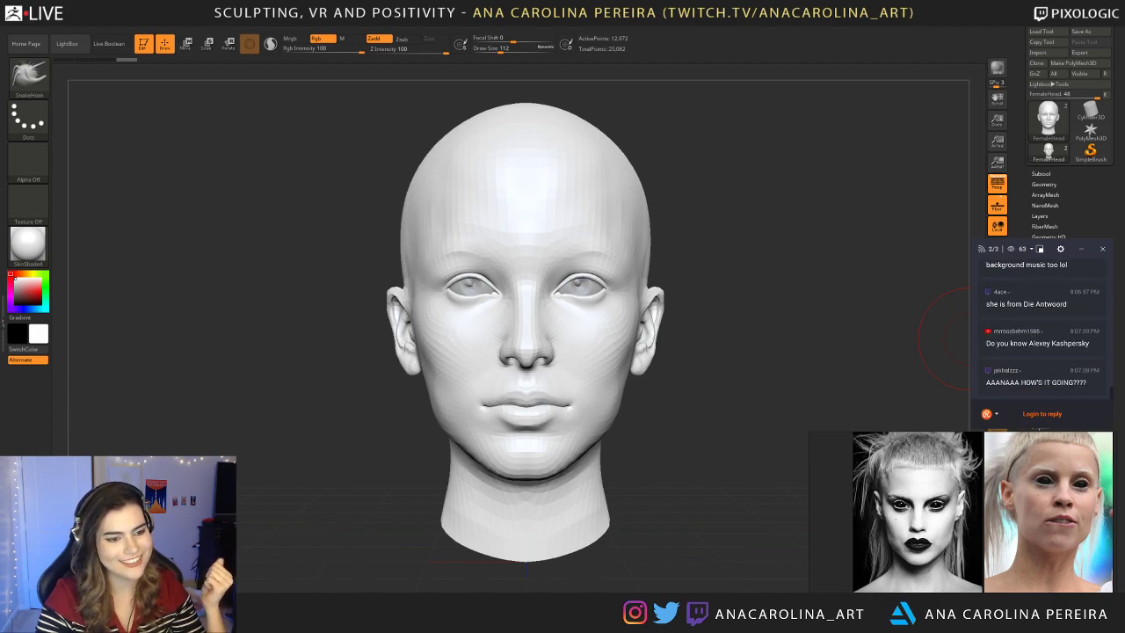
mouse_move(735, 448)
mouse_down()
mouse_move(813, 450)
mouse_move(659, 470)
mouse_up()
drag(560, 470, 555, 462)
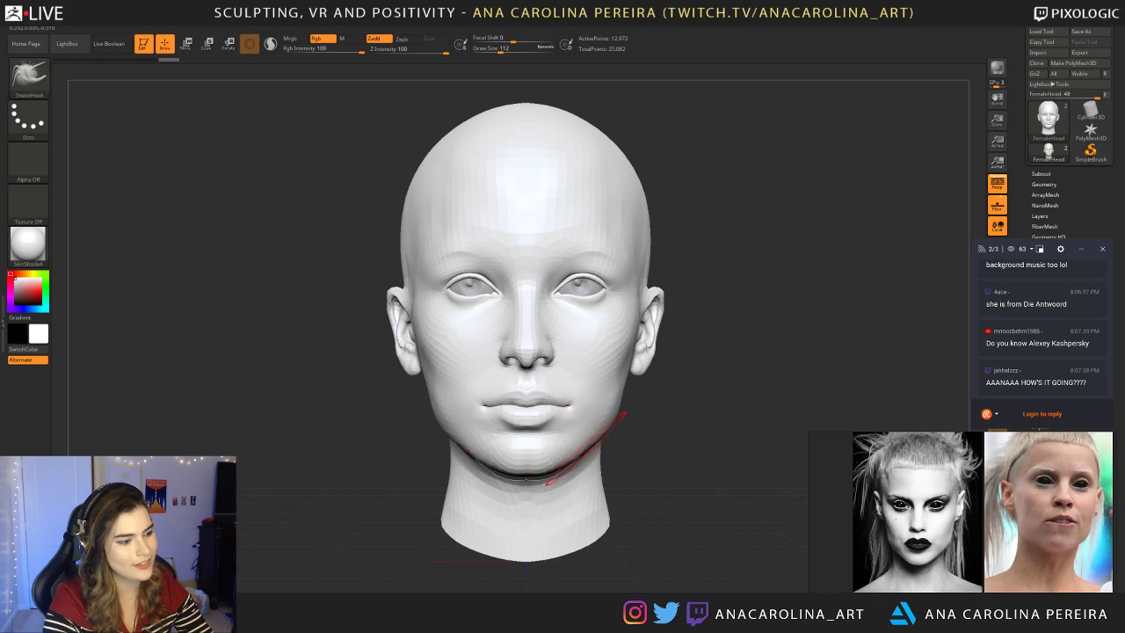
key(ctrl+shift+z)
mouse_move(702, 400)
mouse_down()
mouse_move(652, 395)
mouse_move(661, 379)
mouse_up()
mouse_move(703, 380)
shift+mouse_down()
mouse_move(726, 381)
mouse_move(694, 383)
mouse_move(701, 486)
shift+mouse_up()
alt+drag(689, 433, 664, 443)
Step: Set the draw size to 108 for adjusting the sides of the lower jaw
key(space)
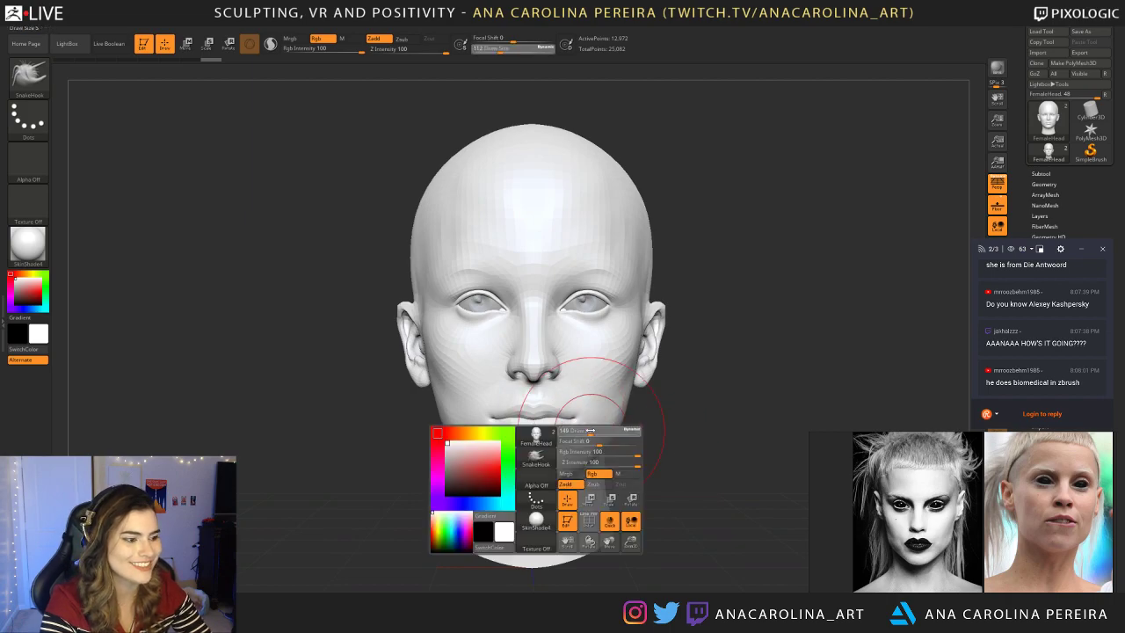
key(space)
mouse_move(608, 446)
alt+mouse_down()
mouse_move(596, 441)
mouse_move(572, 465)
mouse_move(601, 441)
mouse_move(564, 447)
alt+mouse_up()
key(space)
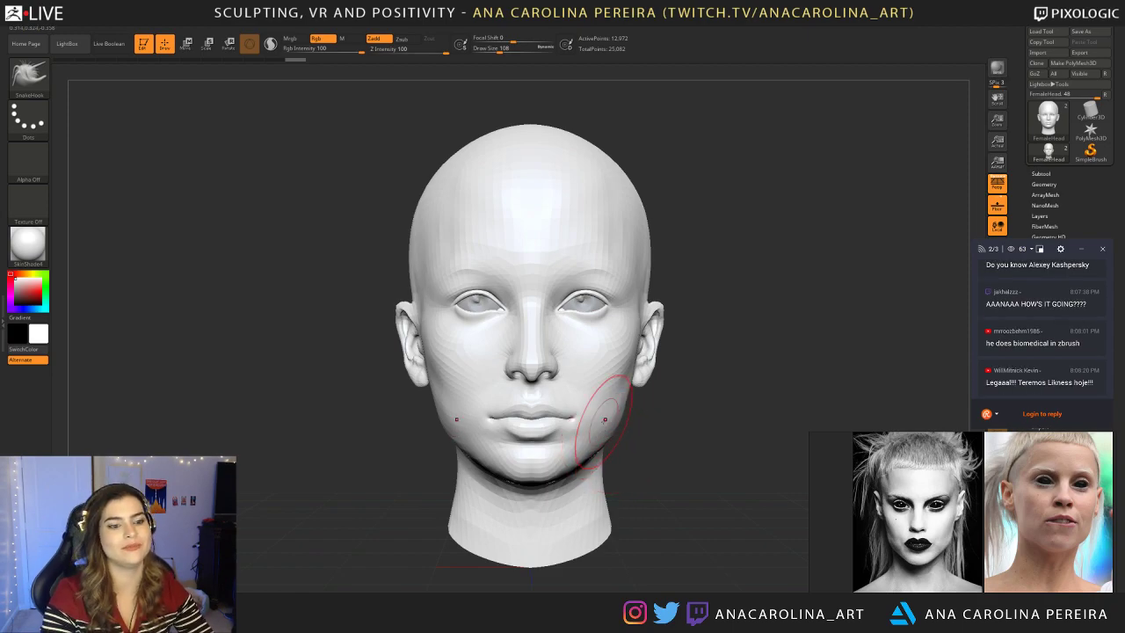
drag(1028, 264, 1091, 273)
click(1090, 272)
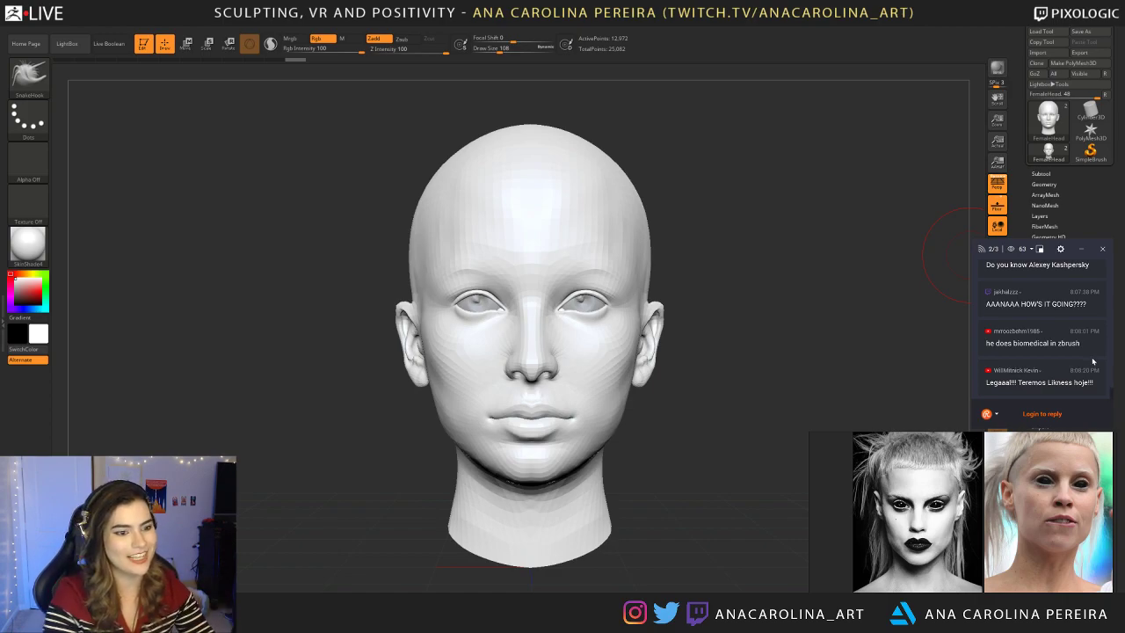
Step: Undo the last jaw stroke, set the draw size to 128 and reshape the jaw below the cheek
mouse_move(682, 447)
alt+mouse_down()
mouse_move(681, 410)
mouse_move(676, 442)
alt+mouse_up()
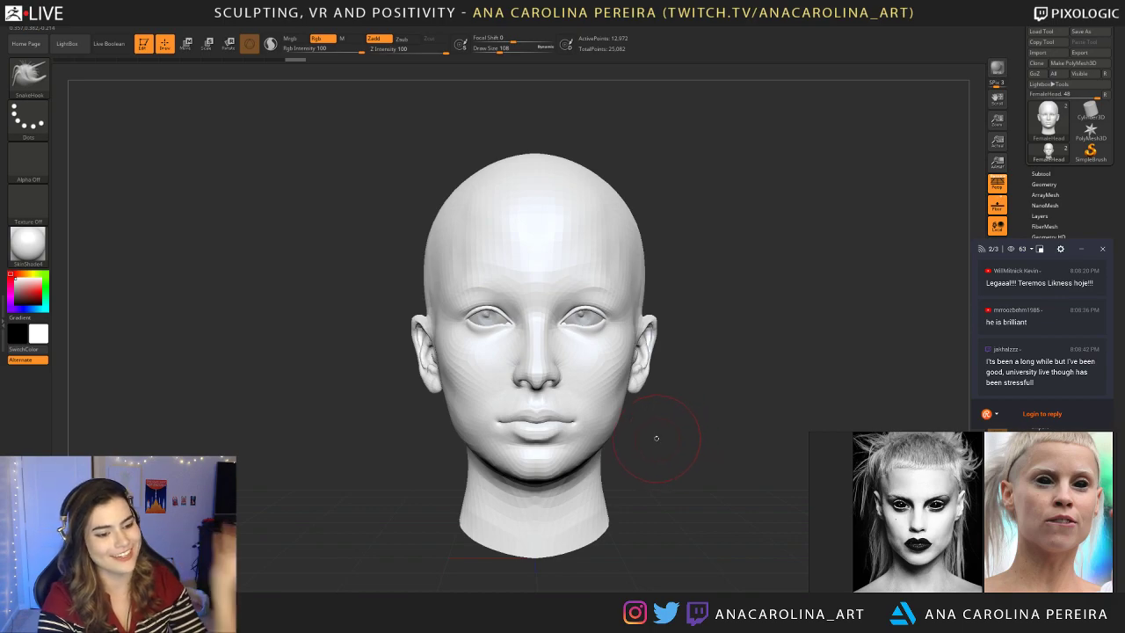
alt+drag(655, 449, 621, 465)
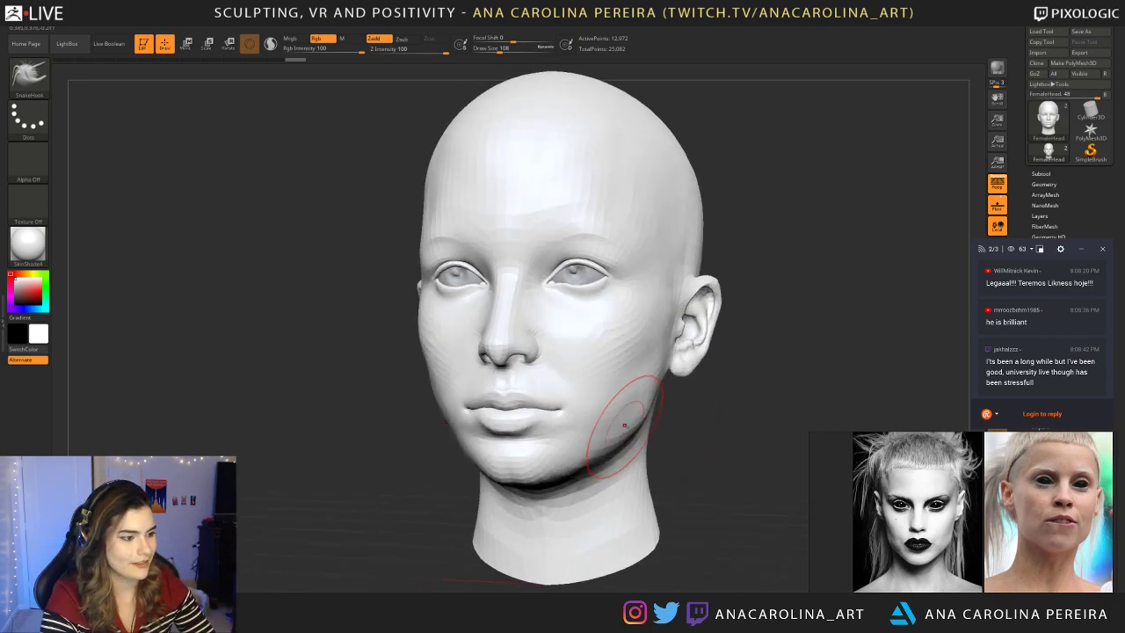
shift+right_drag(623, 424, 638, 434)
key(ctrl+z)
key(space)
mouse_move(622, 434)
mouse_down()
mouse_move(610, 444)
mouse_move(611, 423)
mouse_move(641, 462)
mouse_up()
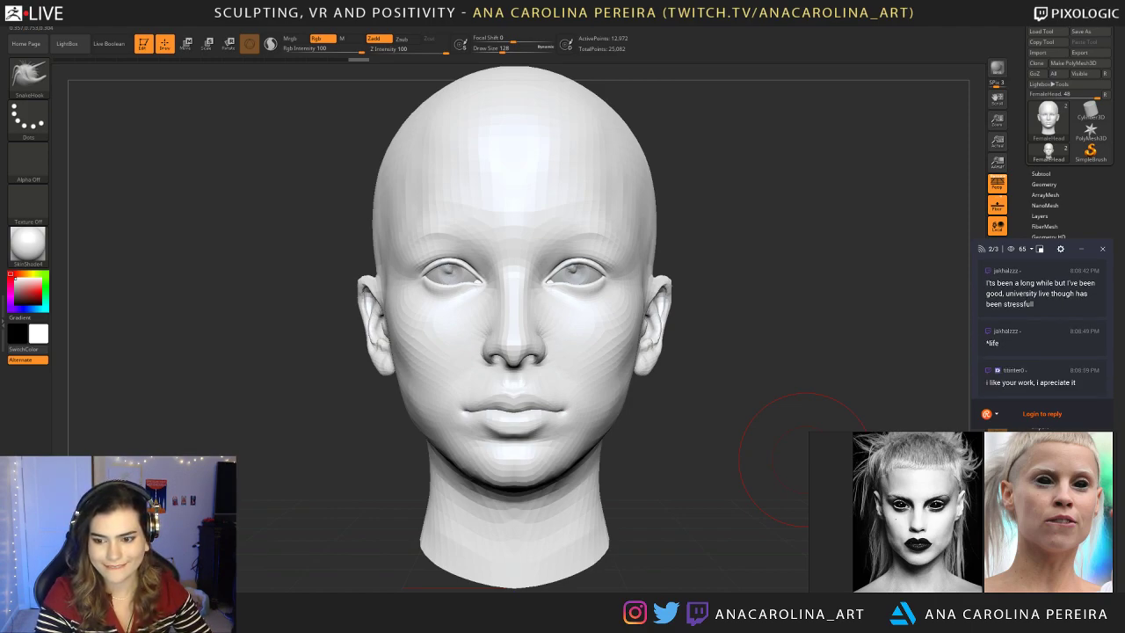
Step: Slim the sides of the lower jaw symmetrically, reducing the draw size to 101 and redoing the unsatisfactory stroke
scroll(1031, 321, up, 3)
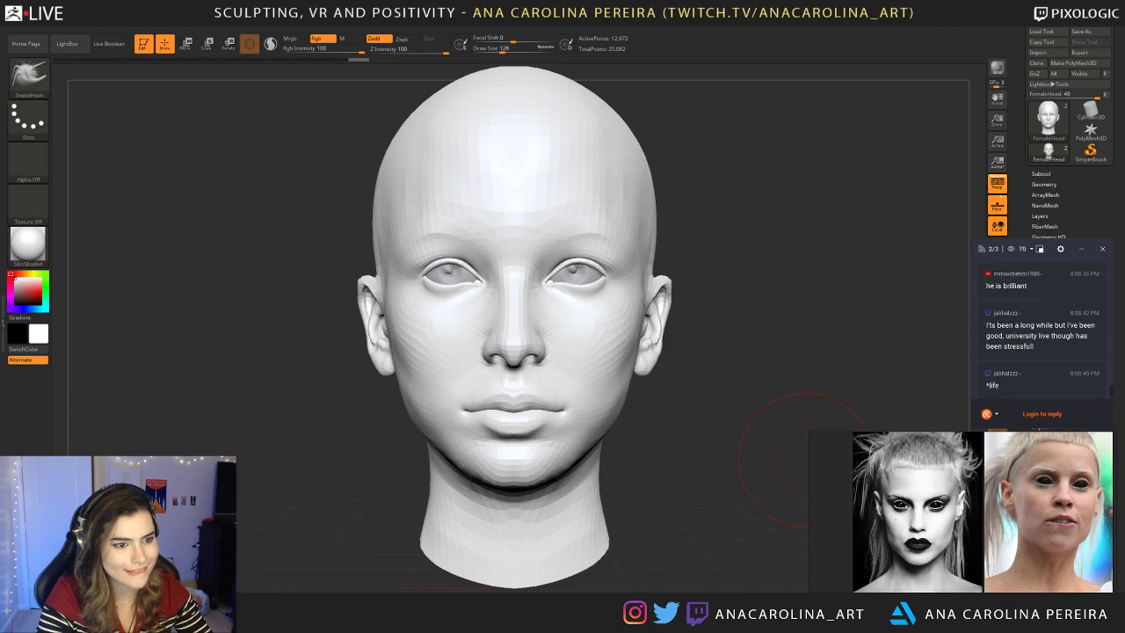
scroll(1034, 325, down, 3)
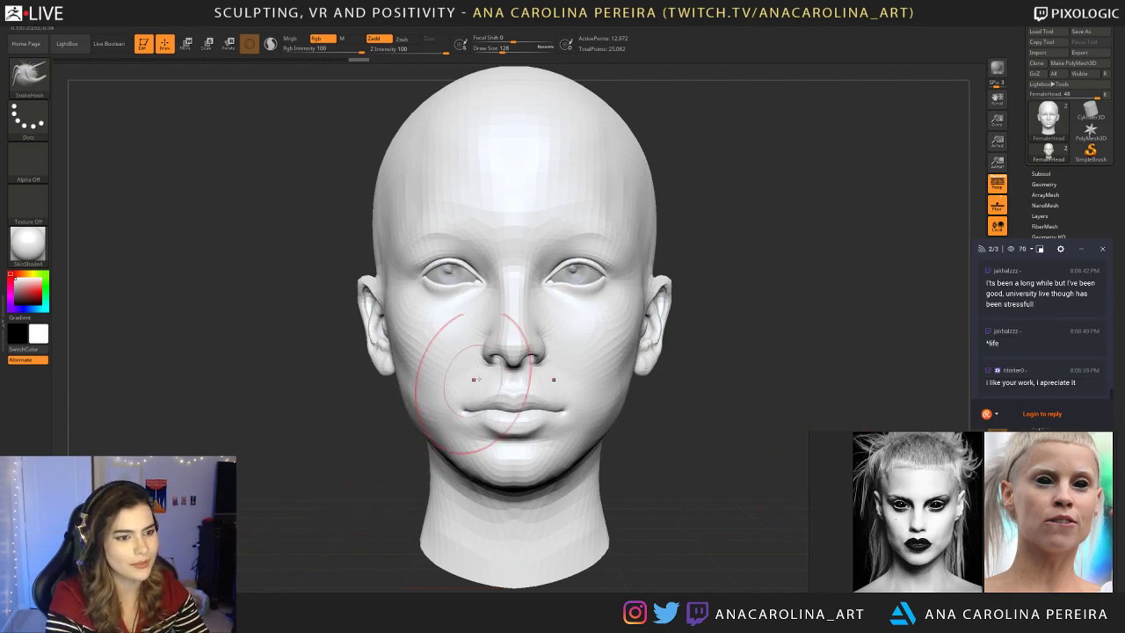
mouse_move(690, 427)
mouse_down()
mouse_move(625, 429)
mouse_move(758, 436)
mouse_move(606, 408)
mouse_move(627, 428)
mouse_move(612, 428)
mouse_move(582, 397)
mouse_up()
key(space)
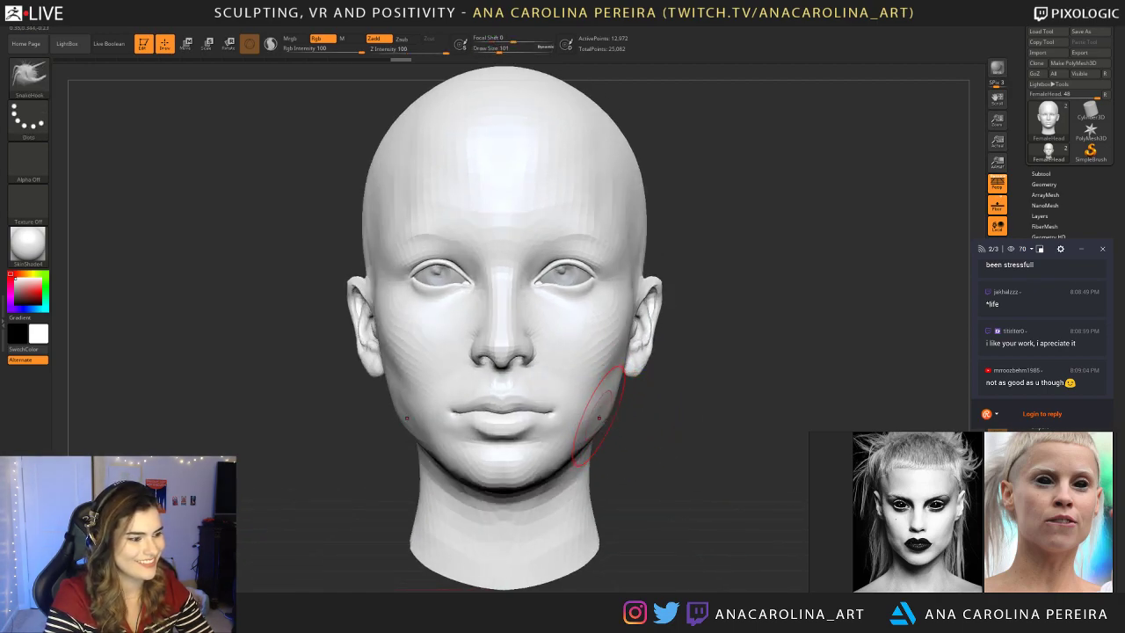
key(shift)
mouse_move(620, 432)
mouse_down()
mouse_move(682, 428)
mouse_move(585, 424)
mouse_move(587, 446)
mouse_up()
key(ctrl+z)
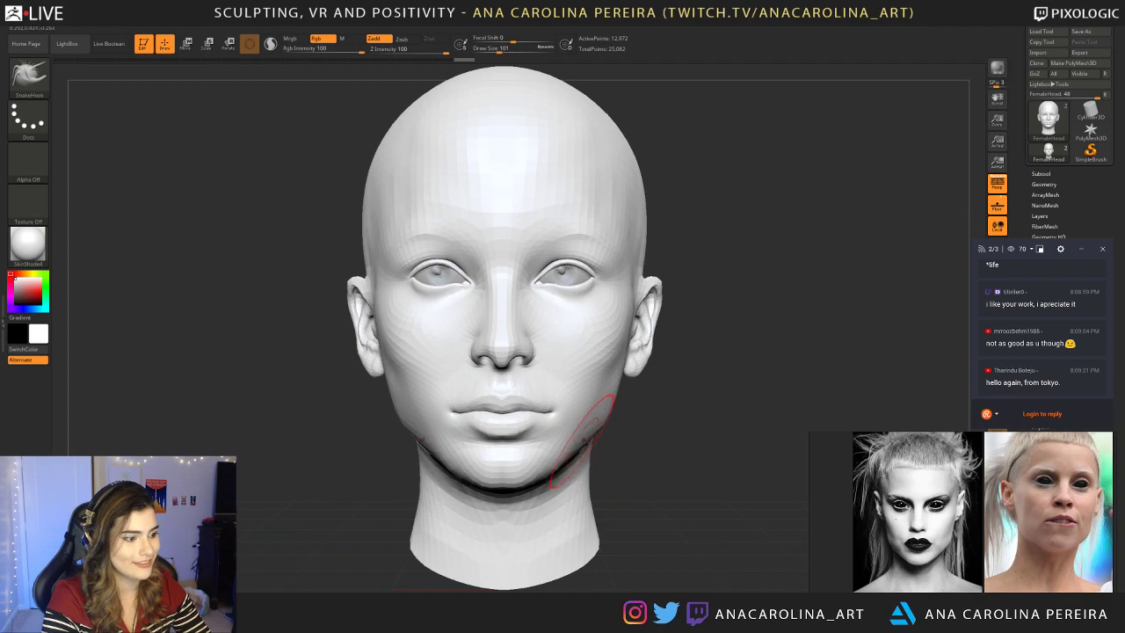
drag(584, 435, 600, 439)
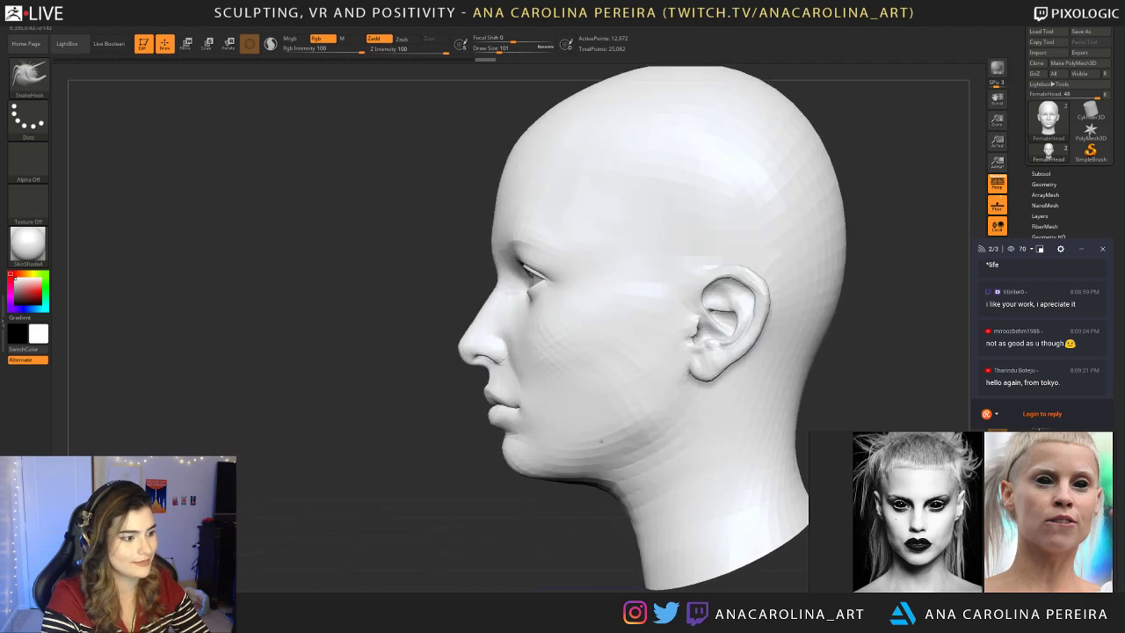
right_drag(612, 492, 619, 501)
shift+drag(619, 501, 626, 474)
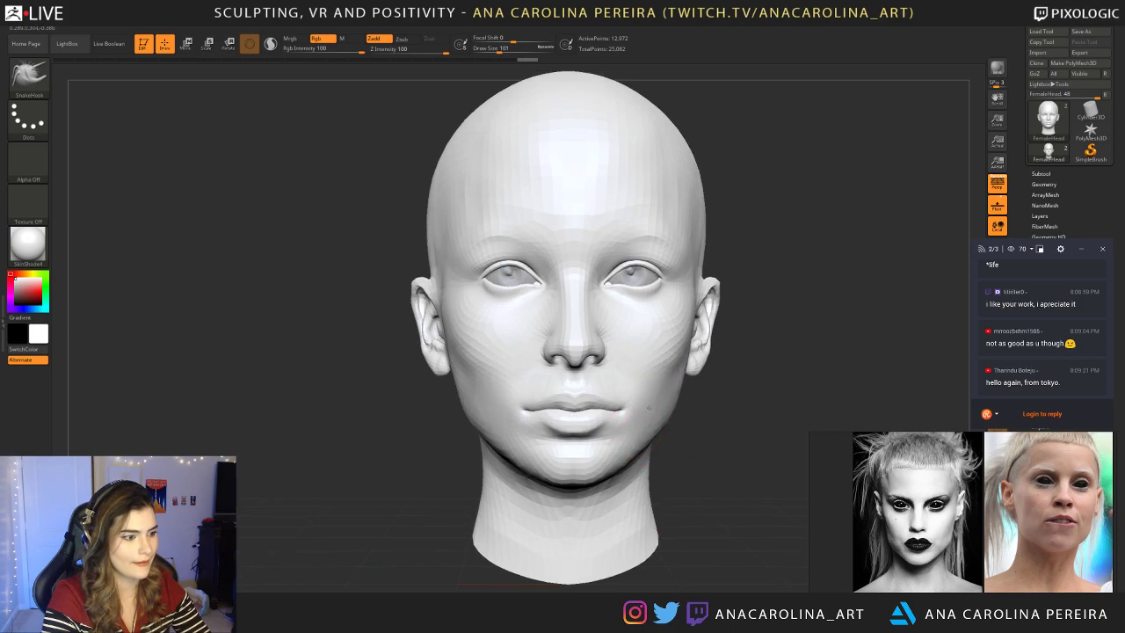
Step: Set the draw size to 65 and lower the brow ridge above both eyes
mouse_move(682, 426)
alt+mouse_down()
mouse_move(694, 451)
mouse_move(679, 494)
alt+mouse_up()
key(space)
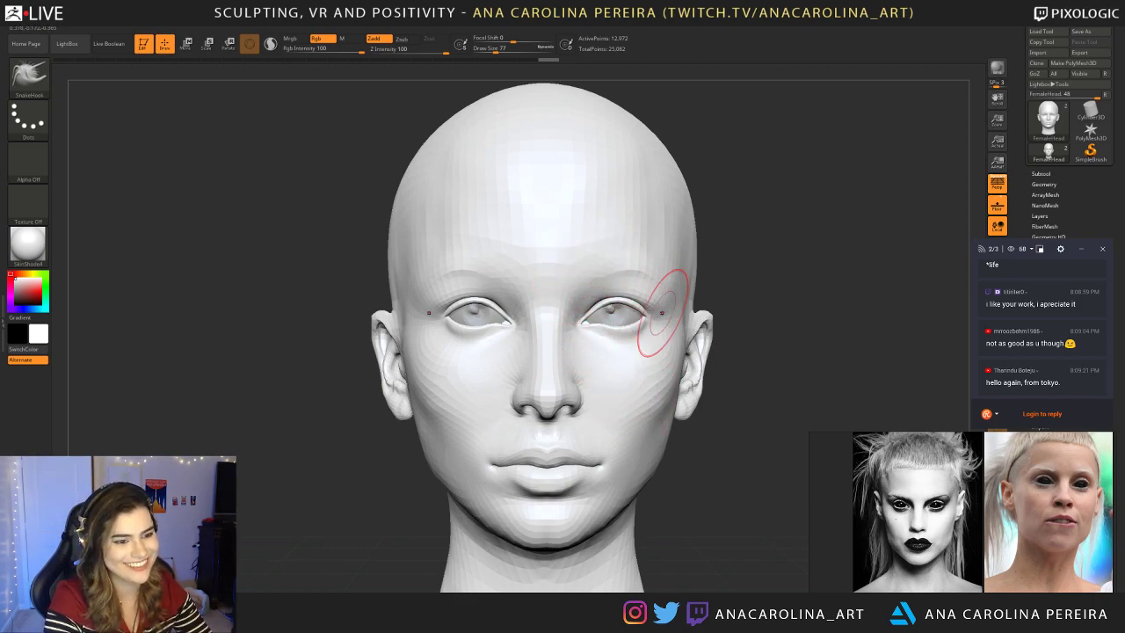
scroll(1043, 331, up, 1)
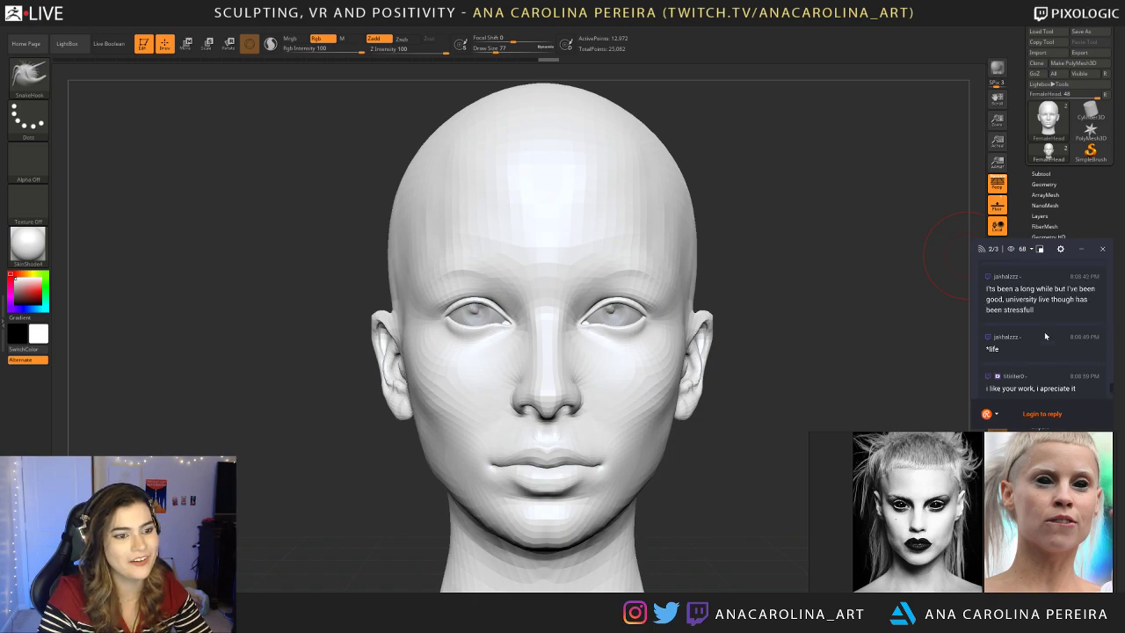
scroll(1045, 334, down, 1)
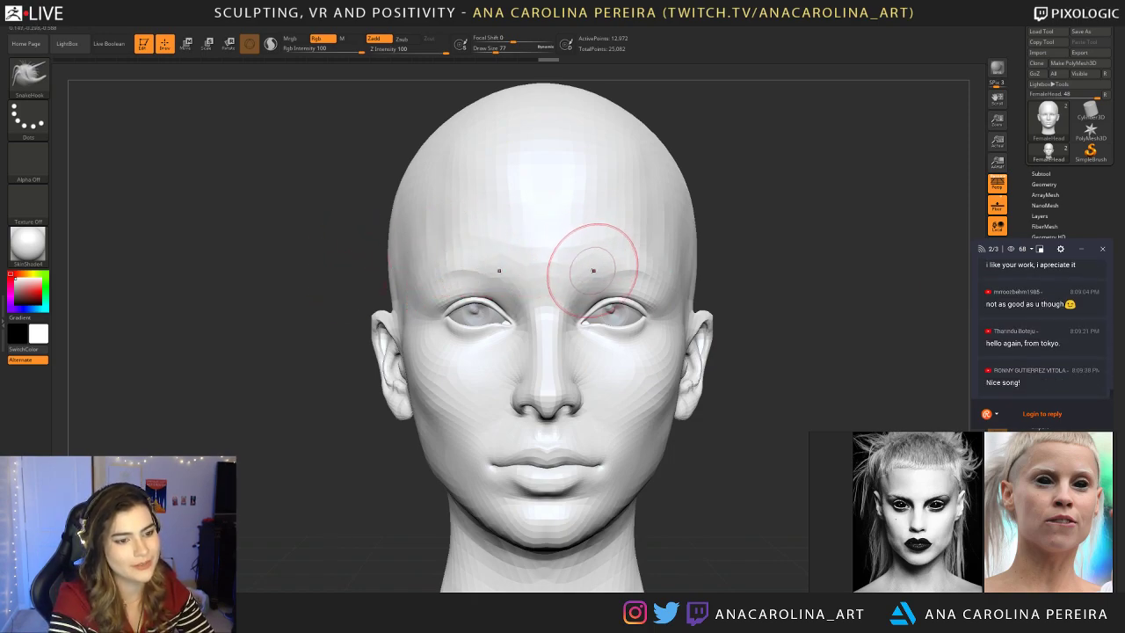
key(space)
drag(612, 271, 588, 291)
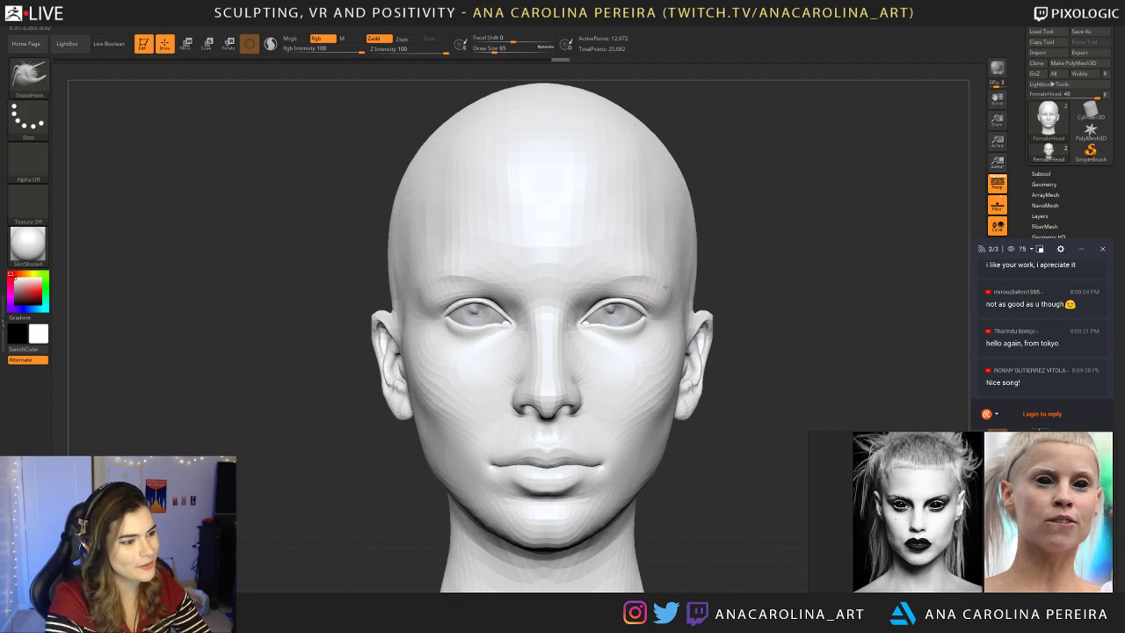
key(shift)
Step: Set the draw size to 112 and adjust the lower cheeks and jaw contour, then frame the whole head
key(space)
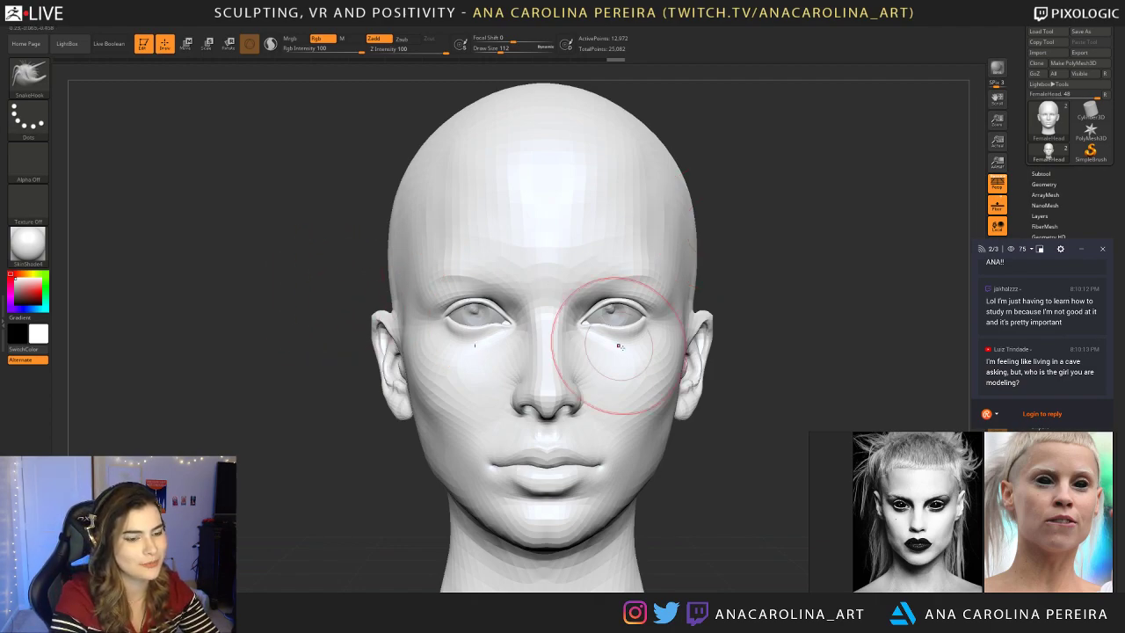
mouse_move(695, 507)
alt+mouse_down()
mouse_move(686, 434)
mouse_move(662, 440)
mouse_move(647, 447)
mouse_move(641, 487)
mouse_move(703, 502)
mouse_move(668, 518)
alt+mouse_up()
key(space)
drag(583, 450, 587, 444)
mouse_move(685, 451)
mouse_down()
mouse_move(675, 430)
mouse_move(635, 444)
mouse_up()
key(space)
key(space)
drag(679, 388, 716, 351)
key(space)
key(space)
mouse_move(722, 248)
mouse_down()
mouse_move(648, 246)
mouse_move(636, 231)
mouse_move(743, 261)
mouse_move(698, 208)
mouse_move(723, 191)
mouse_up()
key(f)
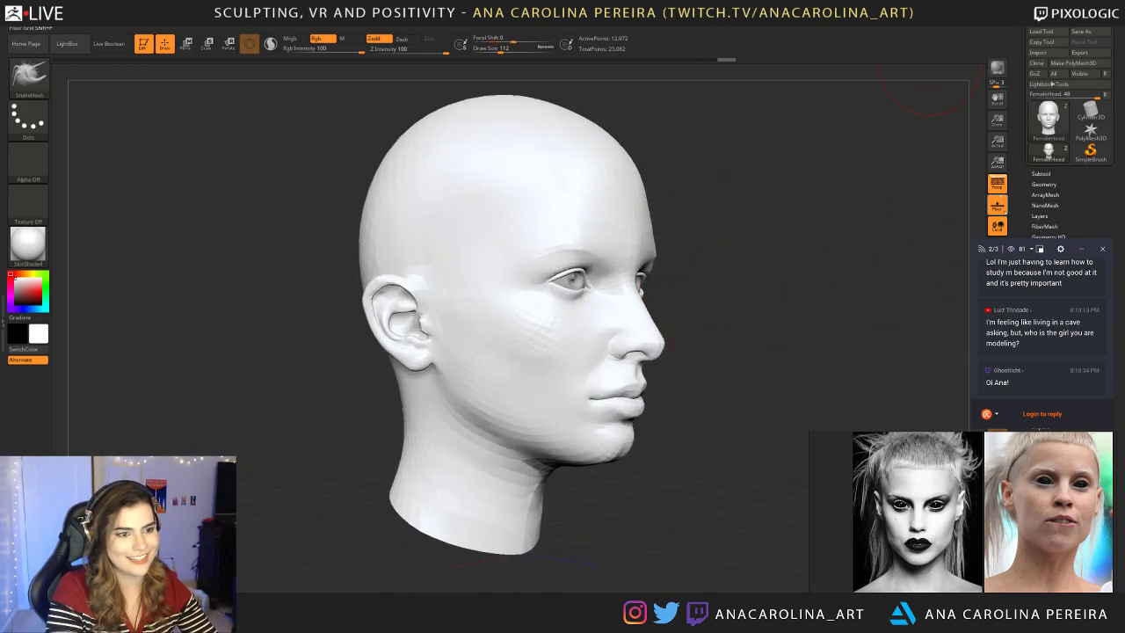
Step: Turn off the floor grid and bring the head into side profile
click(997, 205)
right_drag(501, 483, 626, 501)
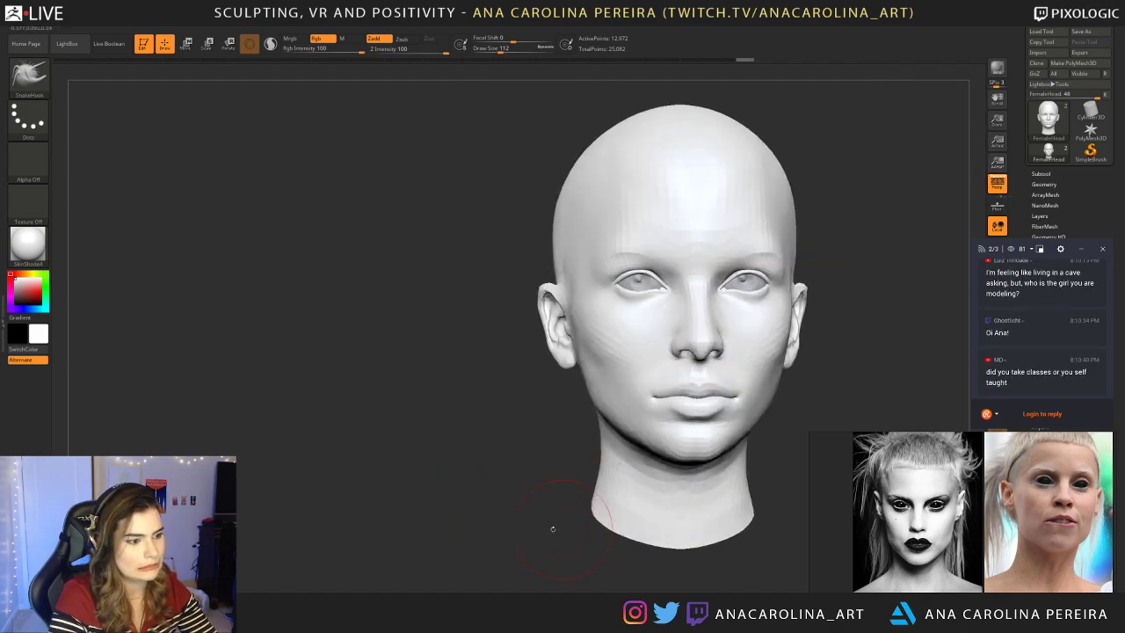
alt+right_drag(562, 529, 499, 515)
right_drag(610, 494, 531, 520)
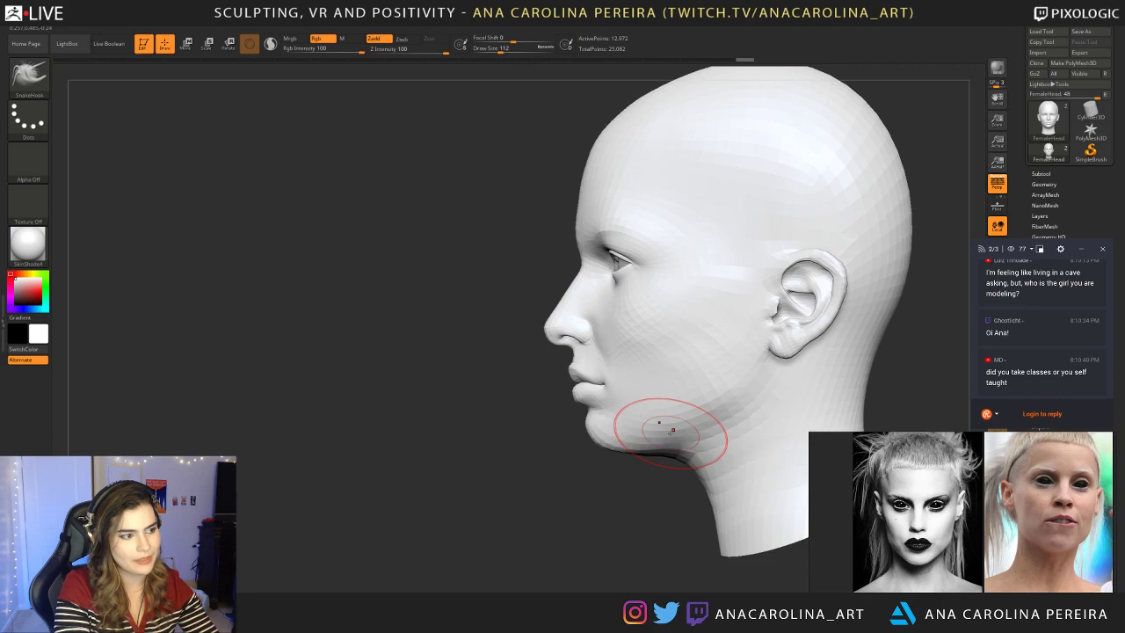
Step: Find the black-and-white profile photo of the singer on the reference board and enlarge it
scroll(980, 536, down, 8)
middle_drag(963, 569, 938, 539)
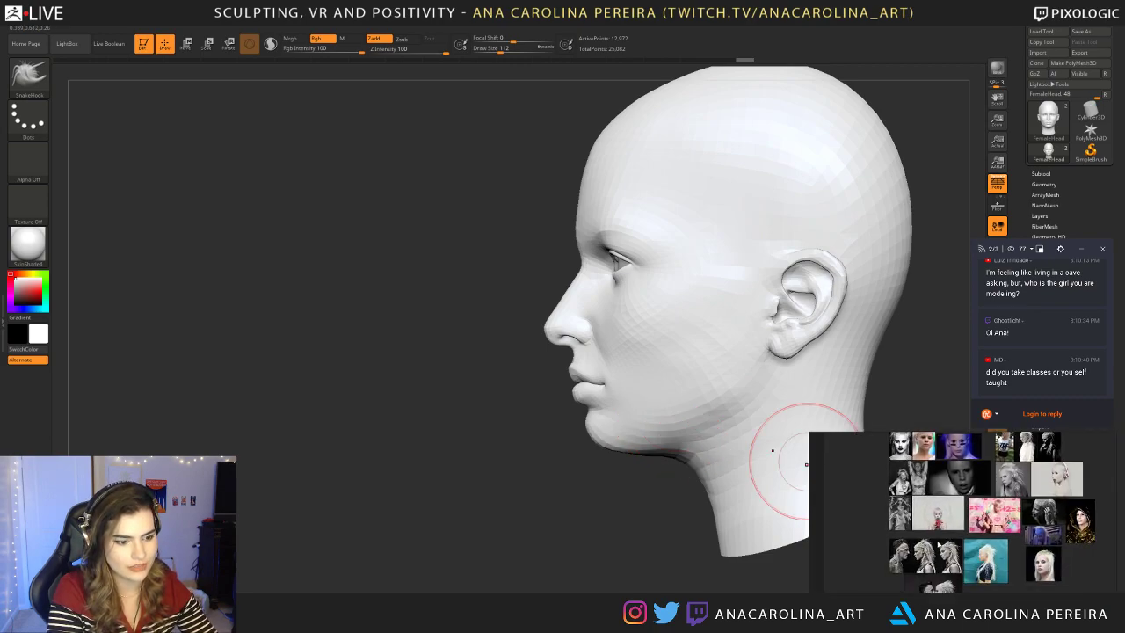
scroll(949, 571, up, 3)
scroll(965, 508, up, 10)
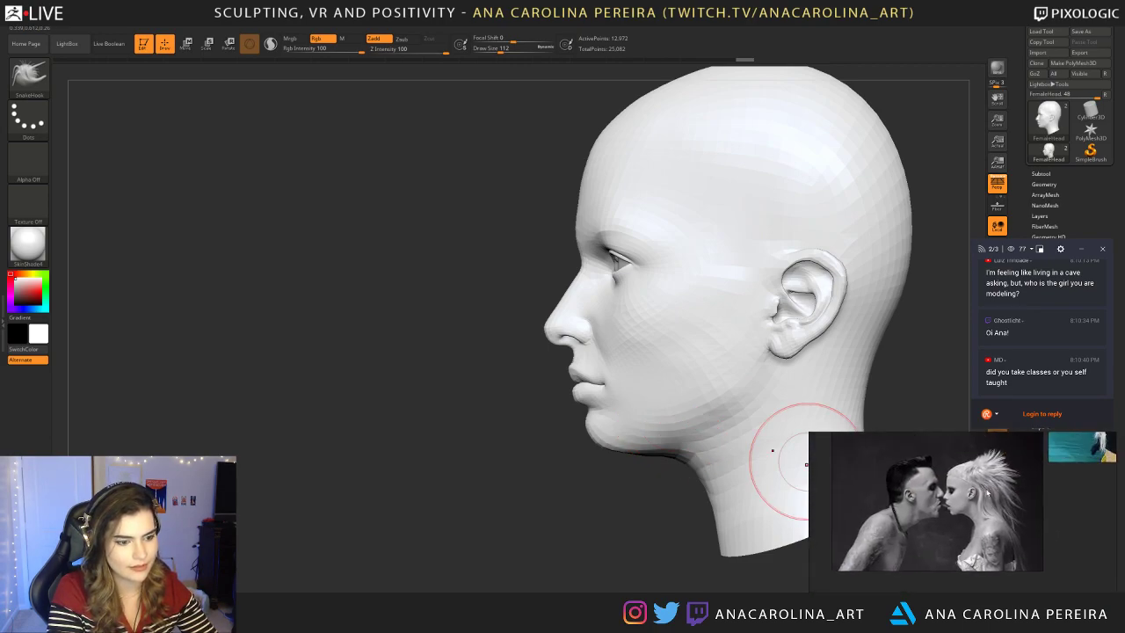
scroll(980, 517, up, 3)
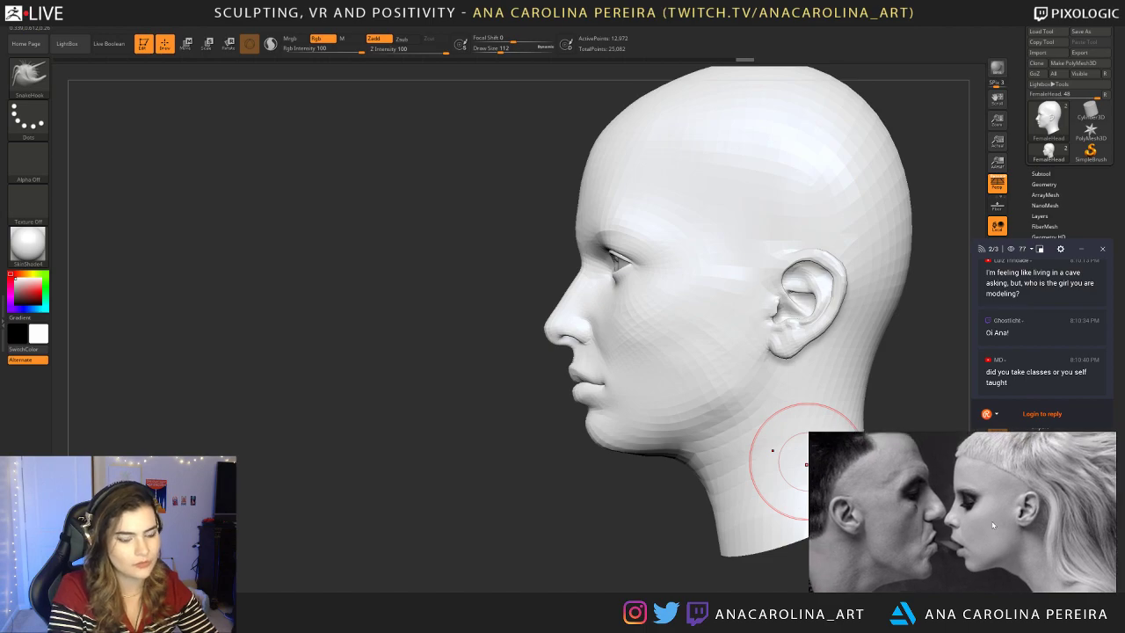
Step: Pull the jaw angle and the area under the jaw into shape in profile view, smoothing the transition to the neck
alt+drag(405, 493, 308, 480)
mouse_move(553, 428)
mouse_down()
mouse_move(571, 423)
mouse_move(530, 429)
mouse_move(609, 417)
mouse_up()
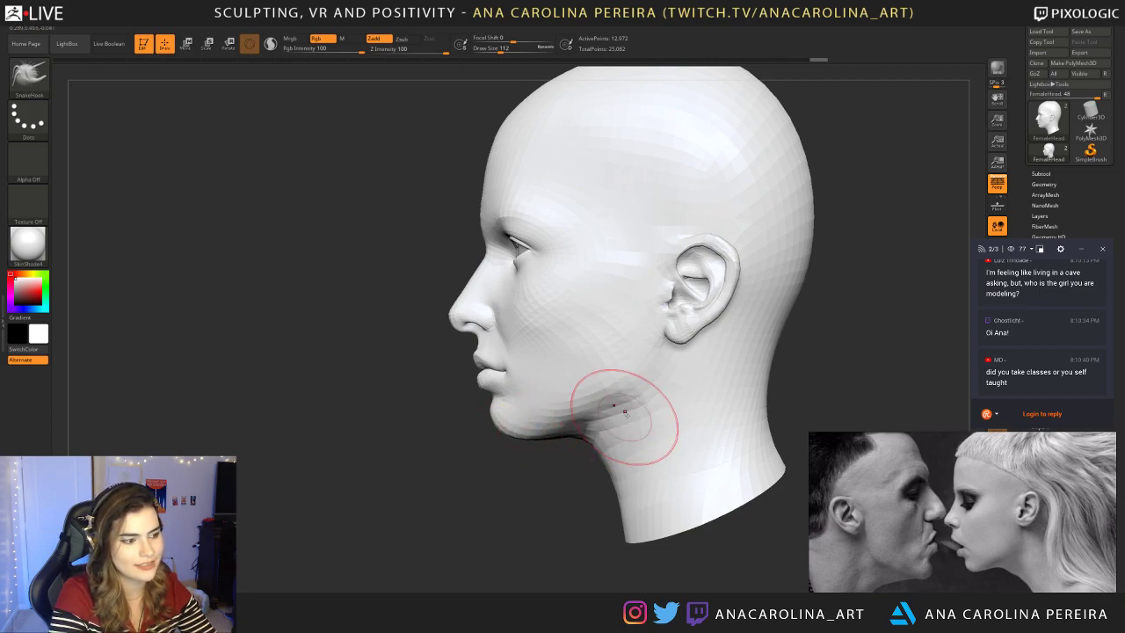
mouse_move(668, 394)
mouse_down()
mouse_move(646, 404)
mouse_move(600, 396)
mouse_move(606, 388)
mouse_up()
mouse_move(607, 388)
shift+mouse_down()
mouse_move(633, 373)
mouse_move(571, 420)
mouse_move(586, 425)
mouse_move(567, 416)
shift+mouse_up()
drag(631, 435, 641, 428)
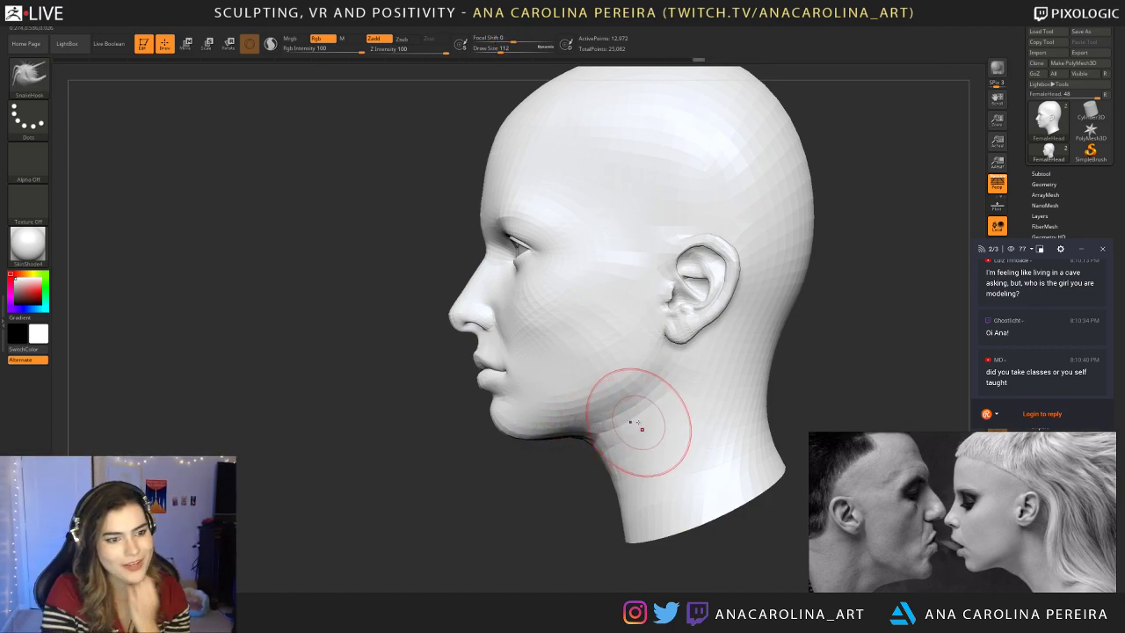
Step: Read back through the viewers' chat messages and return to the newer ones
scroll(1027, 340, up, 1)
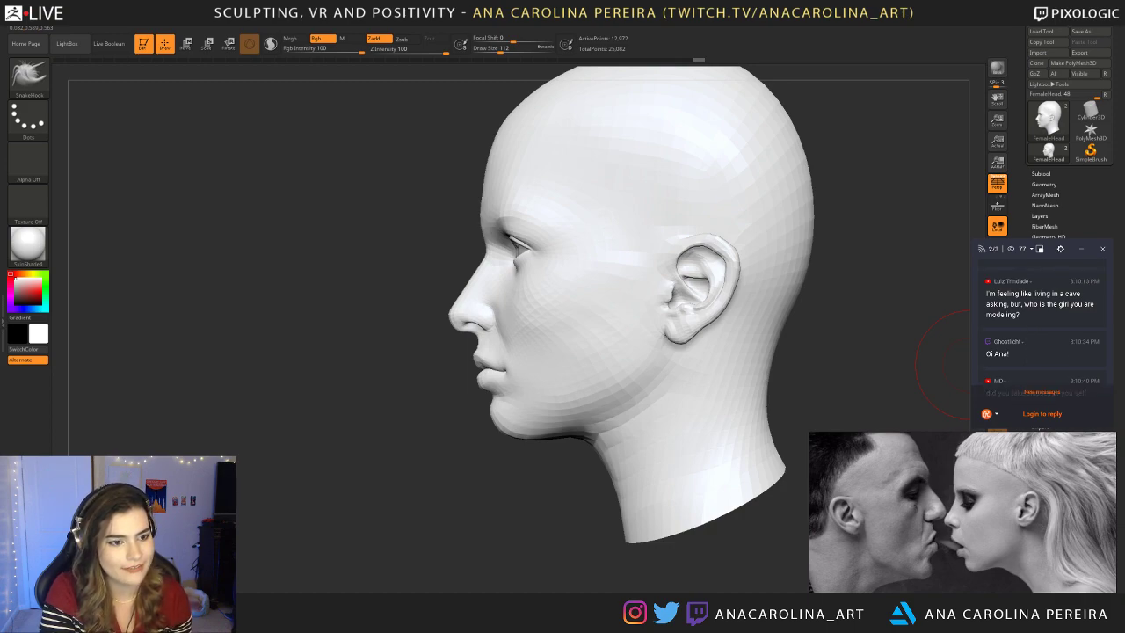
scroll(1027, 339, up, 3)
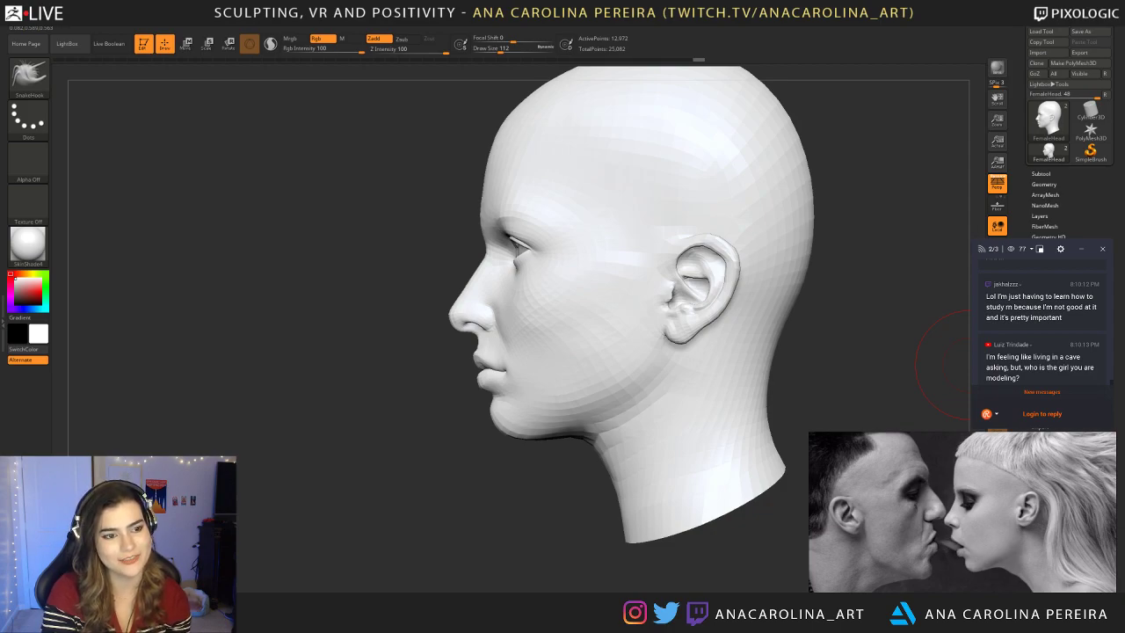
scroll(1033, 314, up, 2)
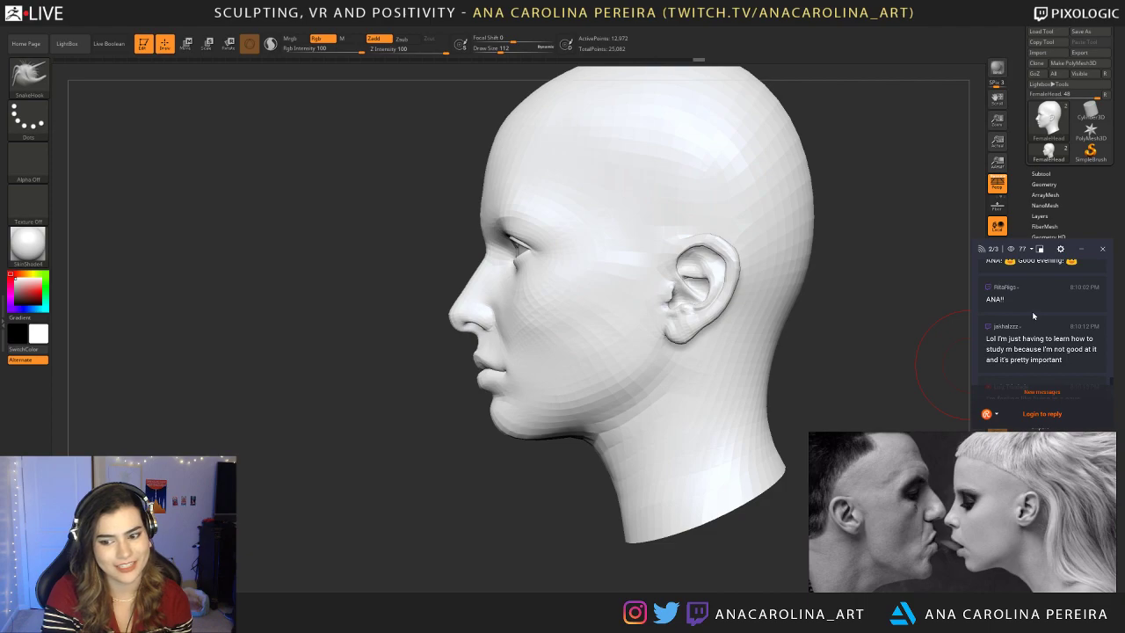
scroll(1025, 331, up, 1)
scroll(1023, 326, down, 6)
scroll(1051, 328, down, 3)
scroll(1048, 324, down, 1)
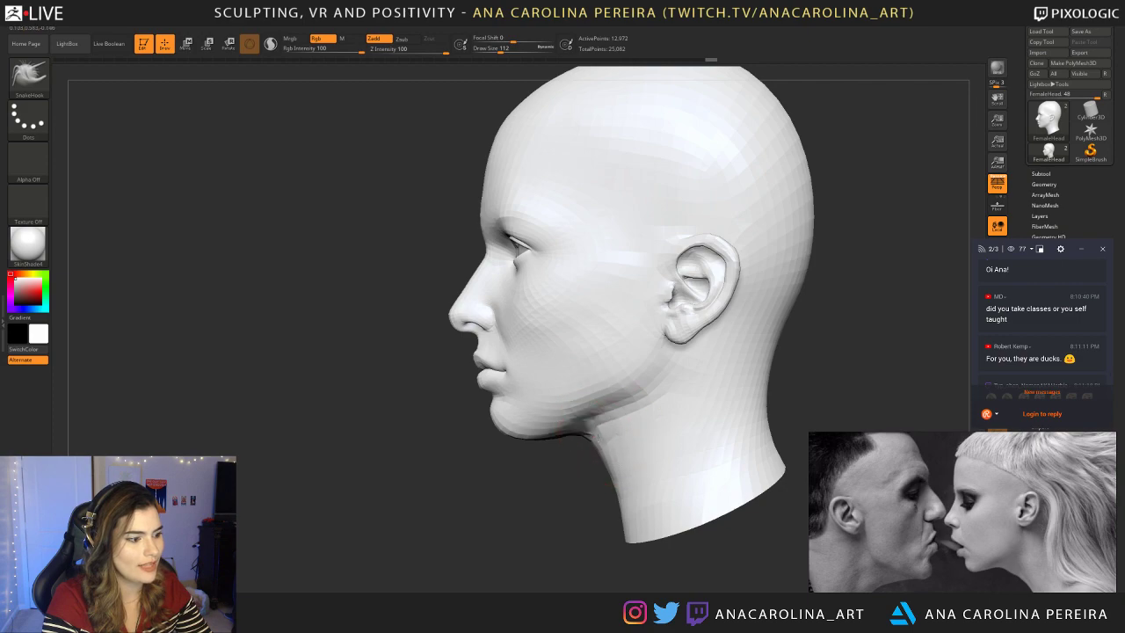
Step: Define the jawline from under the chin up to the earlobe in profile with a smaller SnakeHook brush
mouse_move(598, 436)
mouse_down()
mouse_move(590, 408)
mouse_move(639, 407)
mouse_move(634, 395)
mouse_move(673, 387)
mouse_move(680, 361)
mouse_up()
key(space)
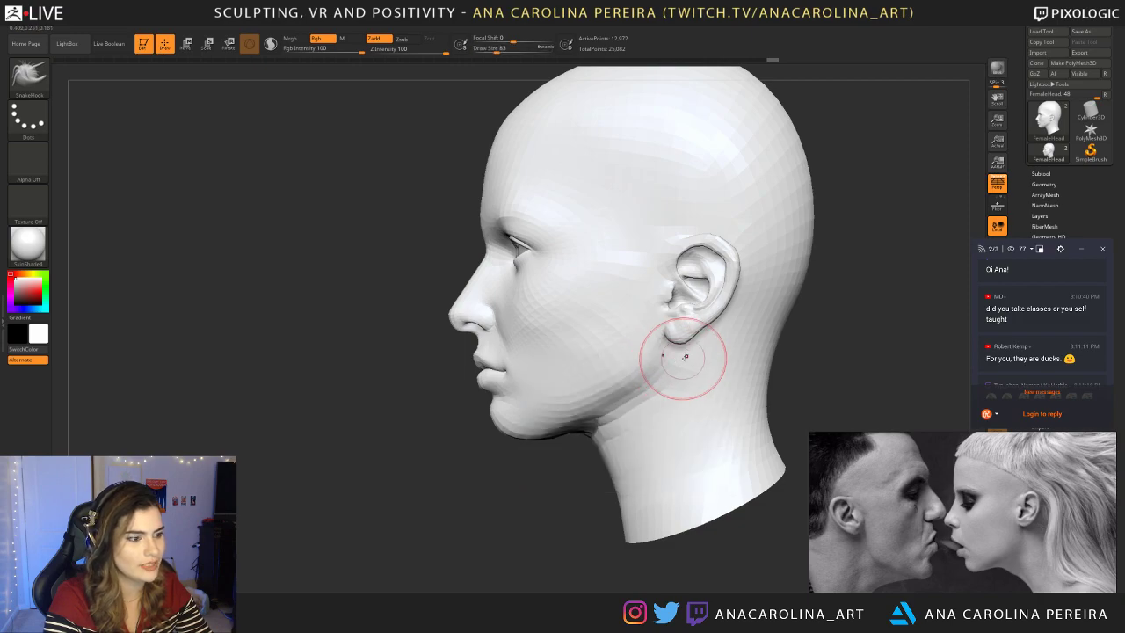
mouse_move(798, 356)
mouse_down()
mouse_move(818, 376)
mouse_move(816, 466)
mouse_move(814, 369)
mouse_move(710, 378)
mouse_move(703, 316)
mouse_up()
mouse_move(585, 453)
mouse_down()
mouse_move(599, 437)
mouse_move(607, 448)
mouse_up()
mouse_move(567, 514)
mouse_down()
mouse_move(672, 496)
mouse_move(627, 470)
mouse_up()
shift+drag(607, 454, 610, 512)
mouse_move(756, 494)
mouse_down()
mouse_move(654, 488)
mouse_move(674, 479)
mouse_up()
alt+drag(424, 340, 471, 362)
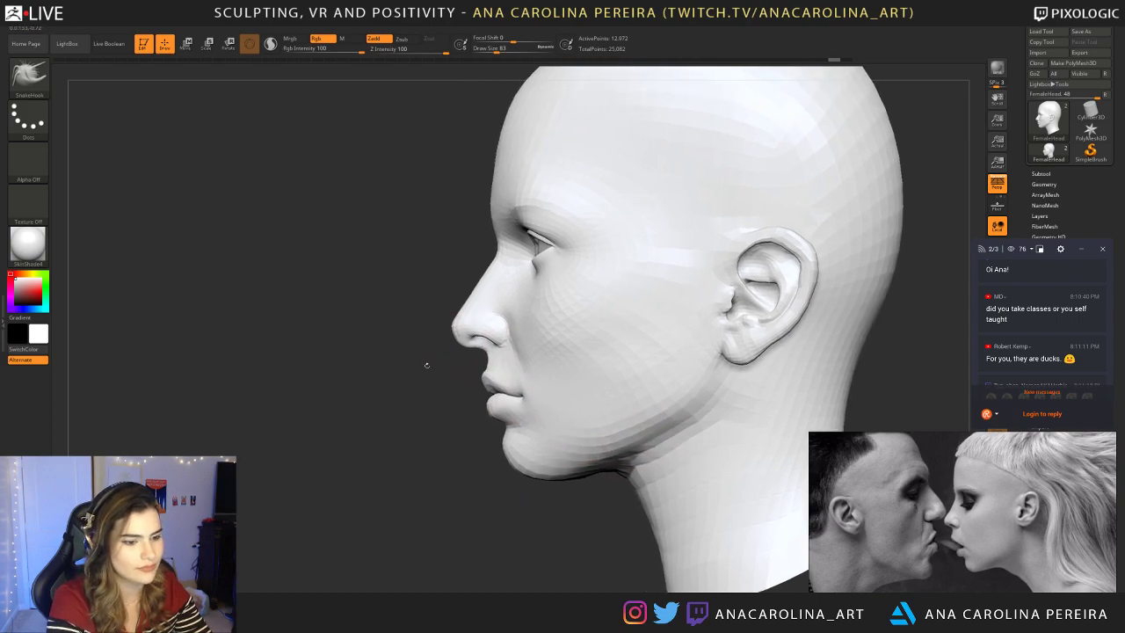
Step: Refine the nose tip in profile view with a smaller SnakeHook brush, reducing the draw size to 37
key(space)
drag(512, 320, 507, 320)
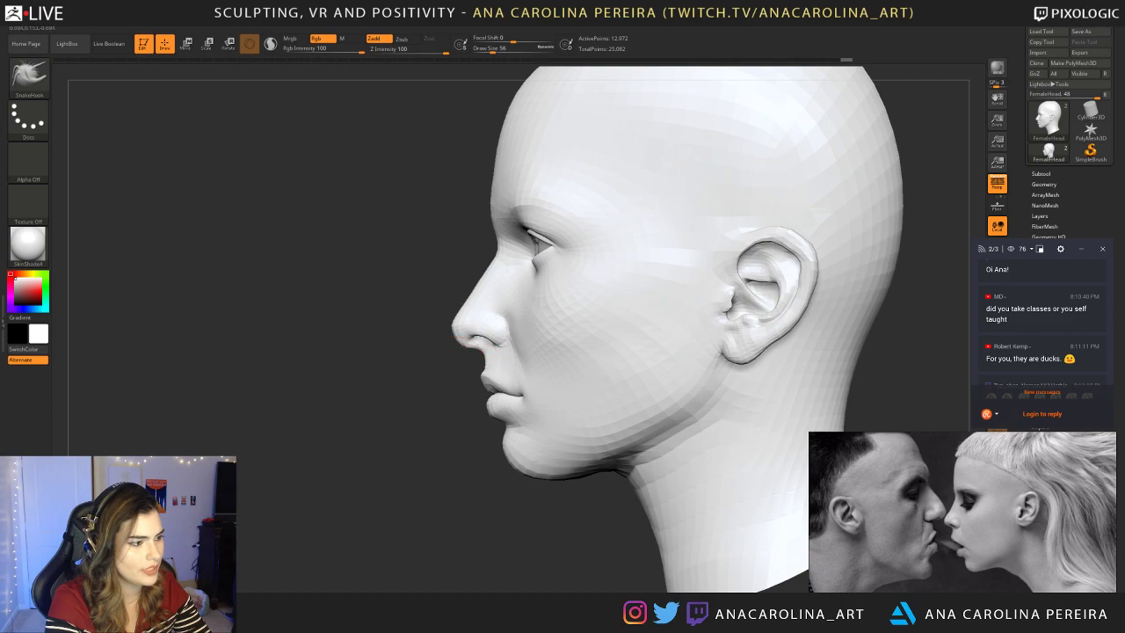
key(space)
drag(460, 334, 455, 335)
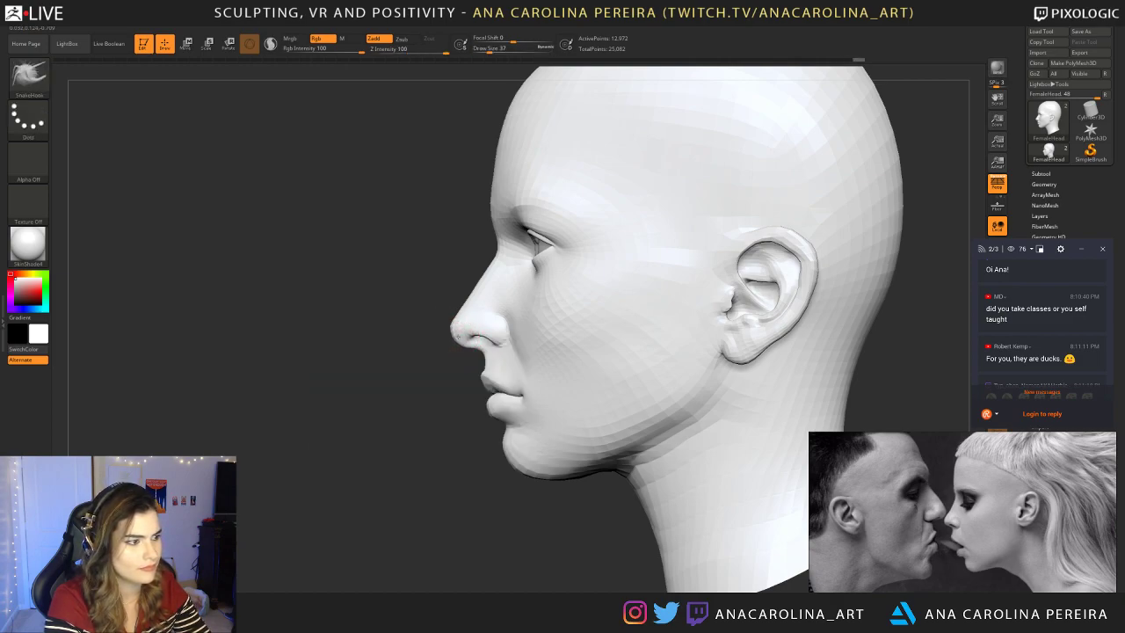
Step: Reshape the brow and lower forehead in profile with SnakeHook at draw size 104, smoothing the forehead contour
key(space)
mouse_move(490, 252)
mouse_down()
mouse_move(499, 289)
mouse_move(497, 272)
mouse_move(527, 291)
mouse_move(492, 314)
mouse_move(507, 258)
mouse_up()
key(space)
key(space)
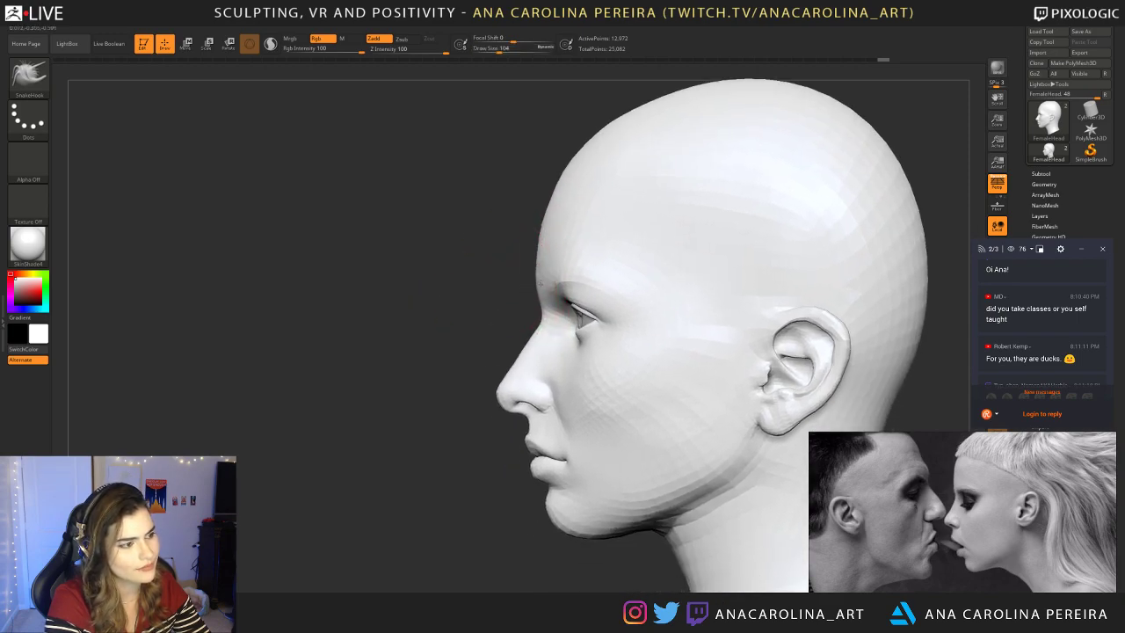
key(shift)
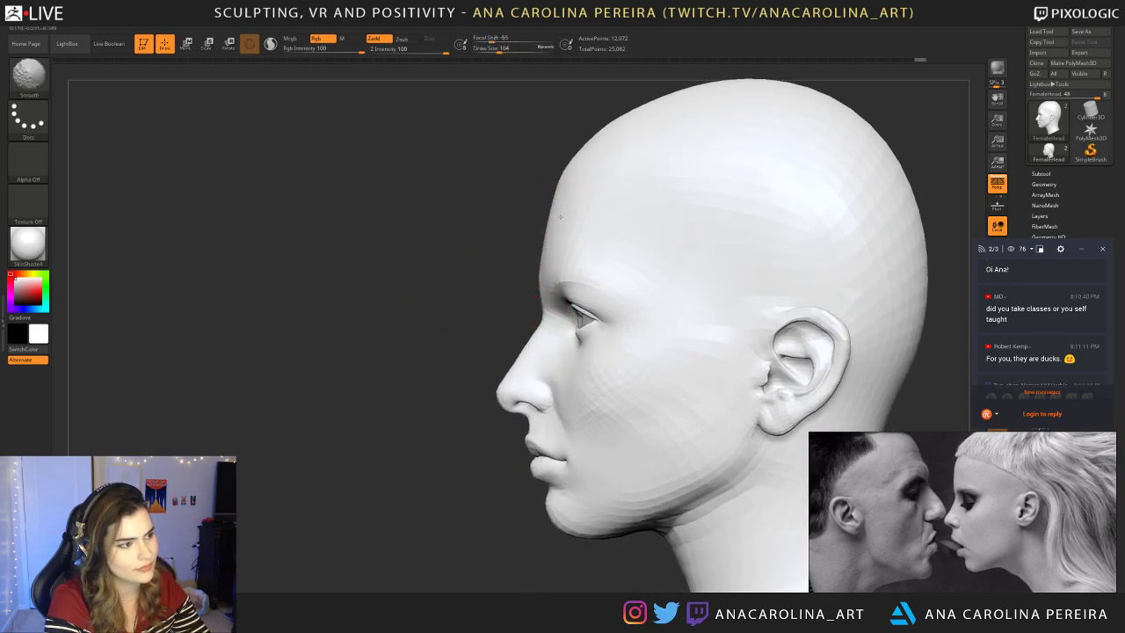
mouse_move(457, 263)
mouse_down()
mouse_move(470, 263)
mouse_move(444, 220)
mouse_move(457, 223)
mouse_move(421, 220)
mouse_up()
alt+drag(475, 206, 497, 235)
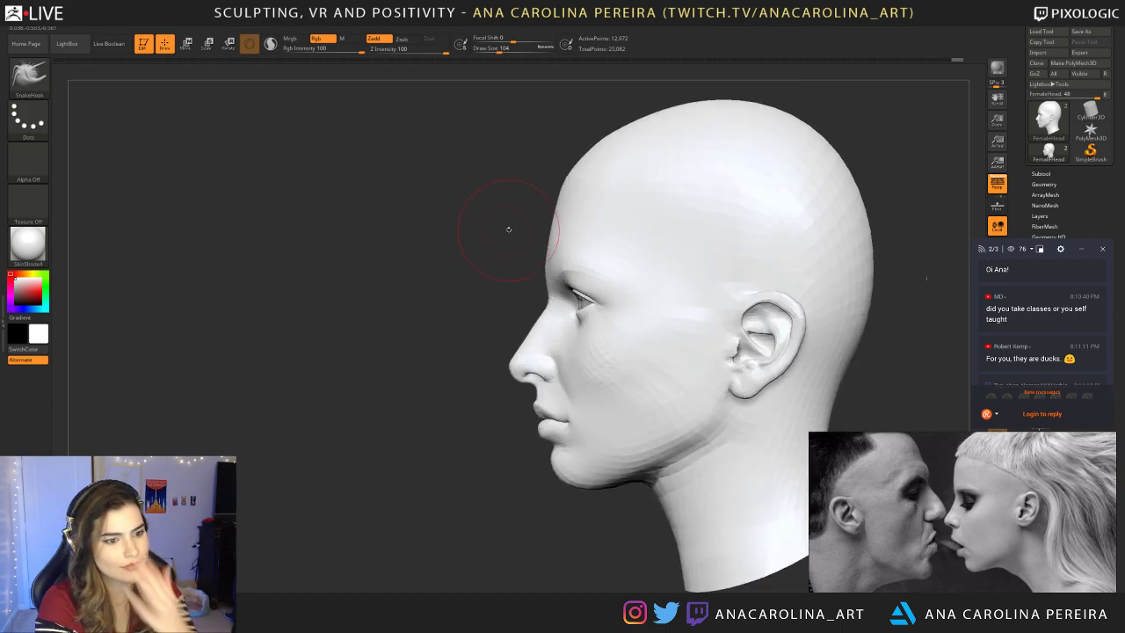
Step: Read through the viewers' chat messages, going back to earlier ones and on to the newer ones
scroll(1076, 360, down, 5)
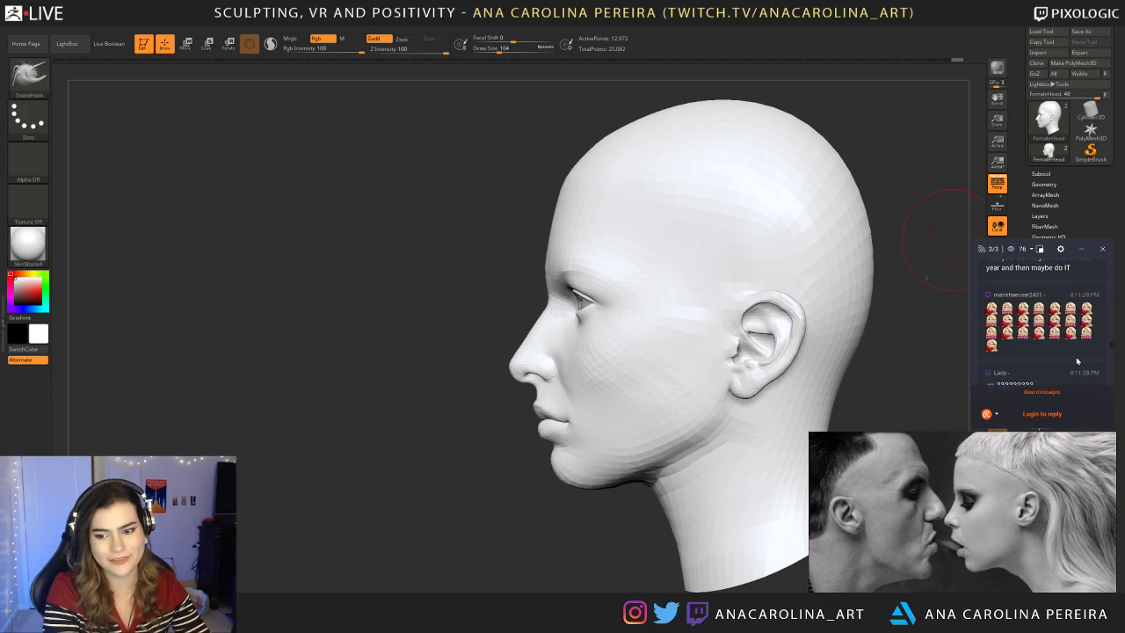
scroll(1076, 360, up, 1)
scroll(1078, 353, up, 1)
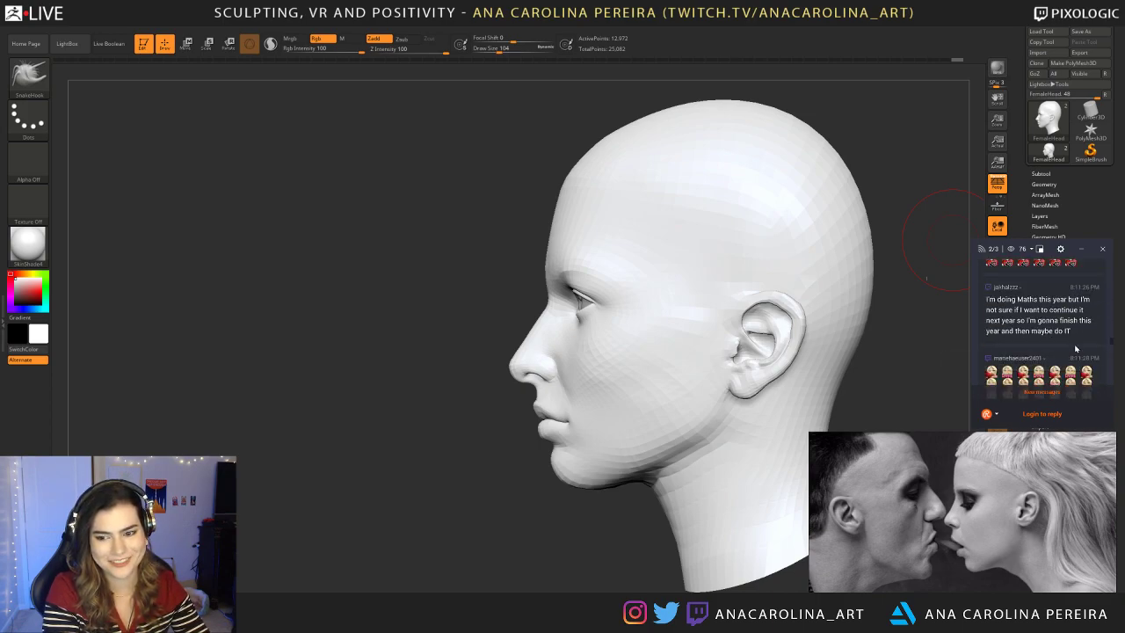
scroll(1078, 354, down, 1)
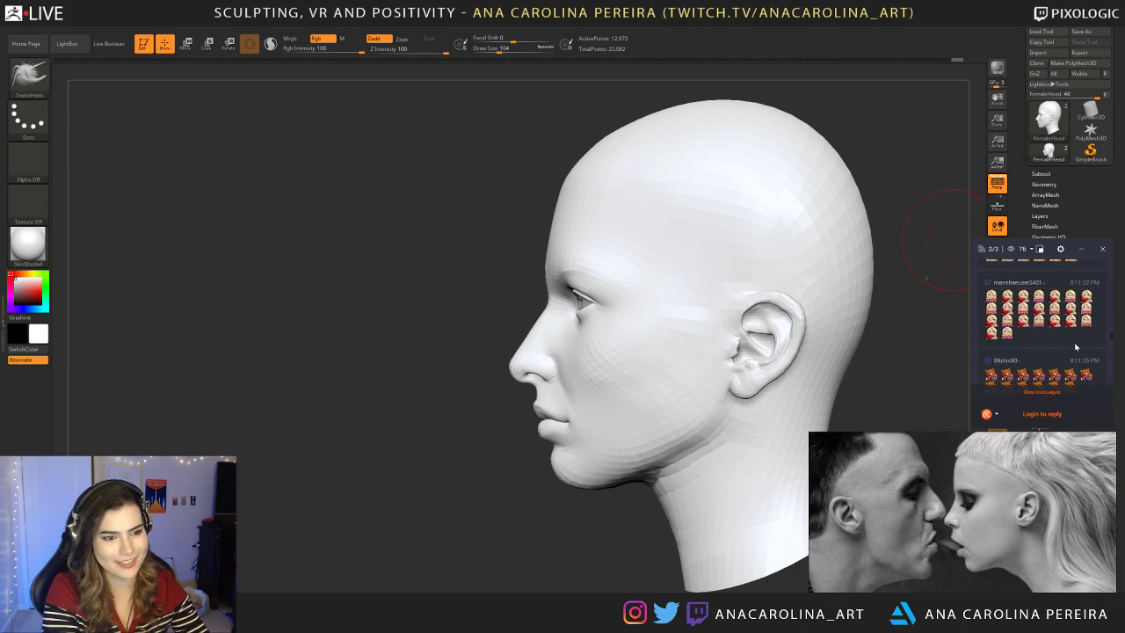
scroll(1064, 320, down, 1)
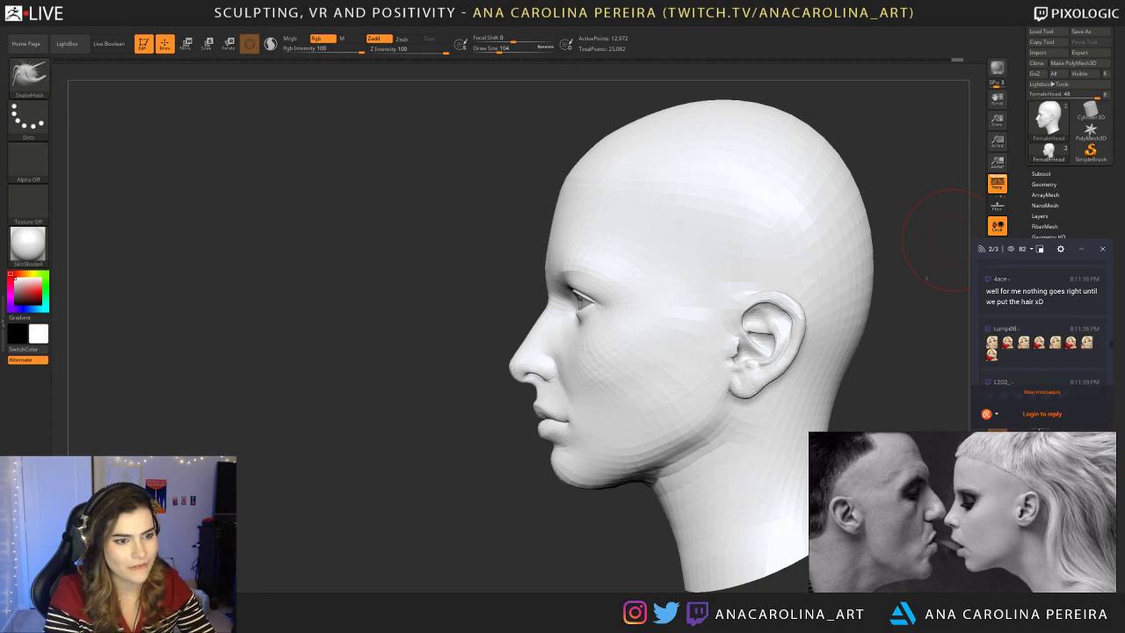
scroll(1001, 296, down, 2)
scroll(1001, 303, down, 3)
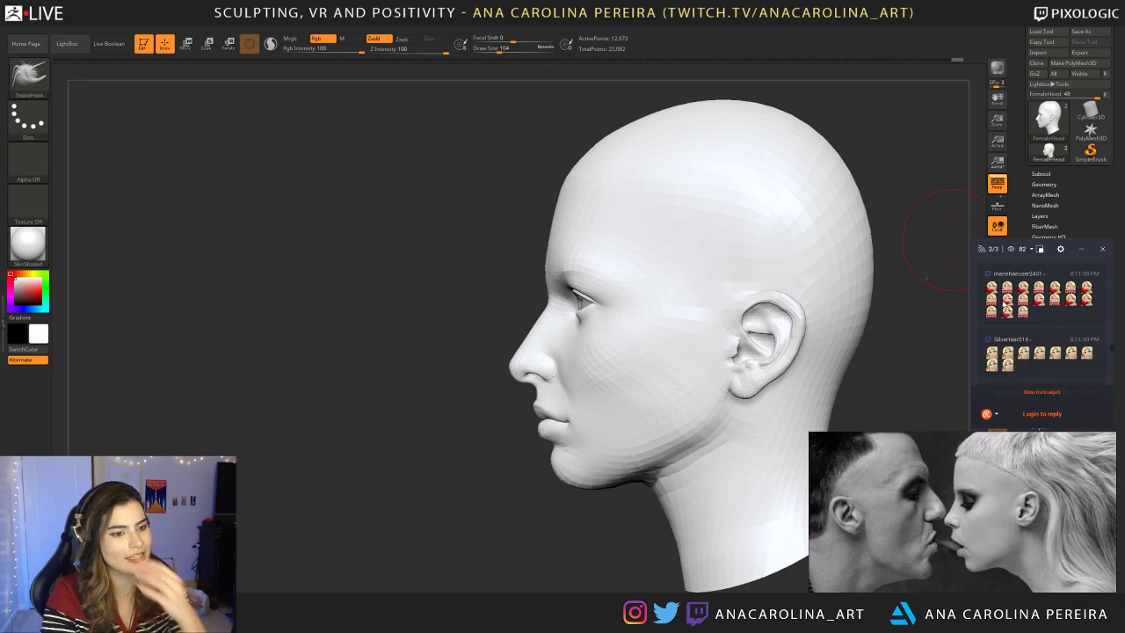
scroll(1002, 323, down, 3)
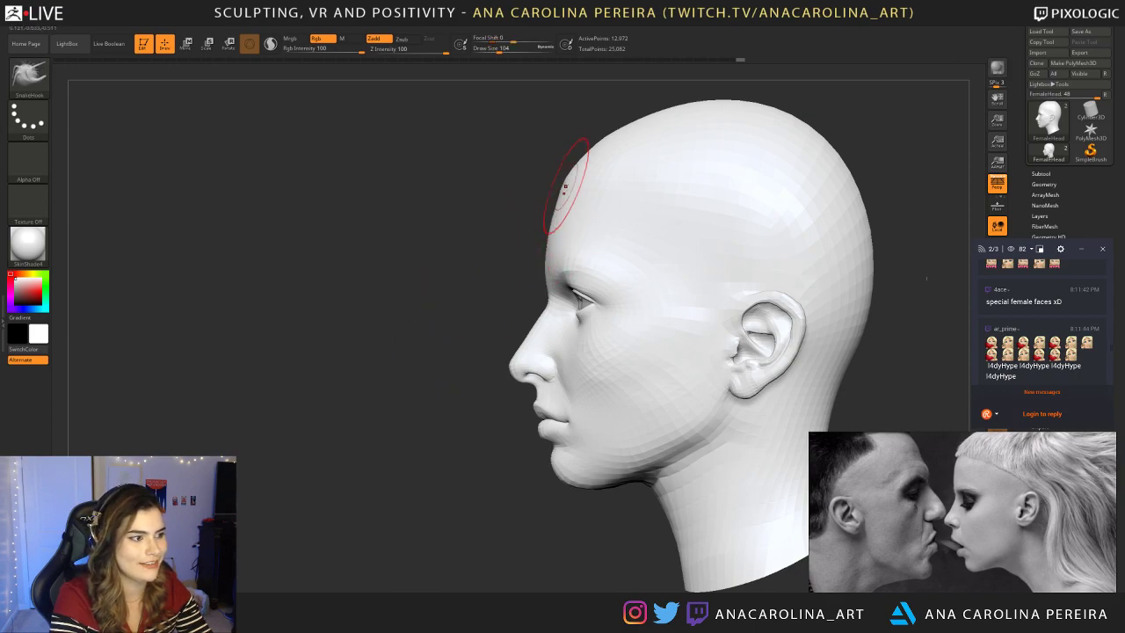
Step: Round out the upper forehead in profile, and read on through the newer chat messages
shift+drag(572, 177, 589, 184)
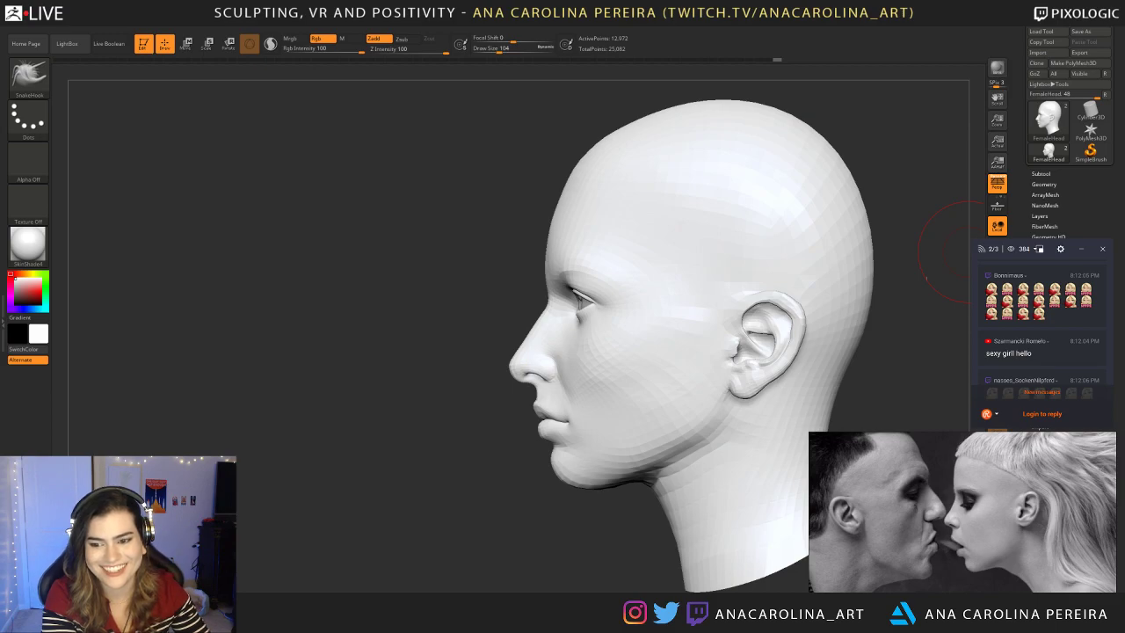
scroll(1027, 321, down, 5)
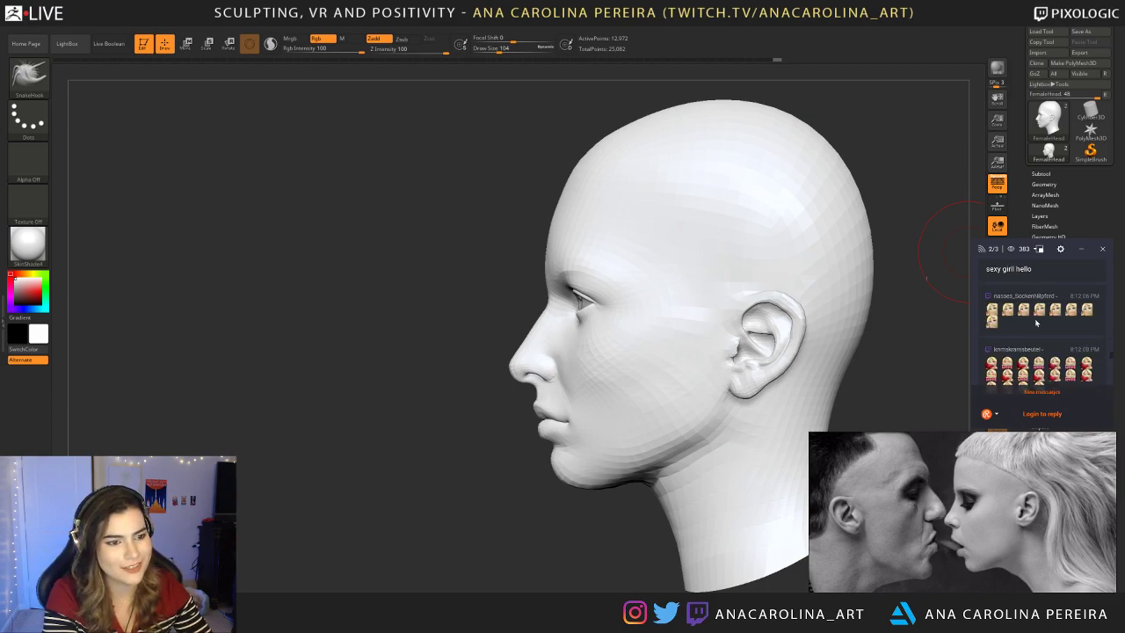
scroll(1045, 325, down, 5)
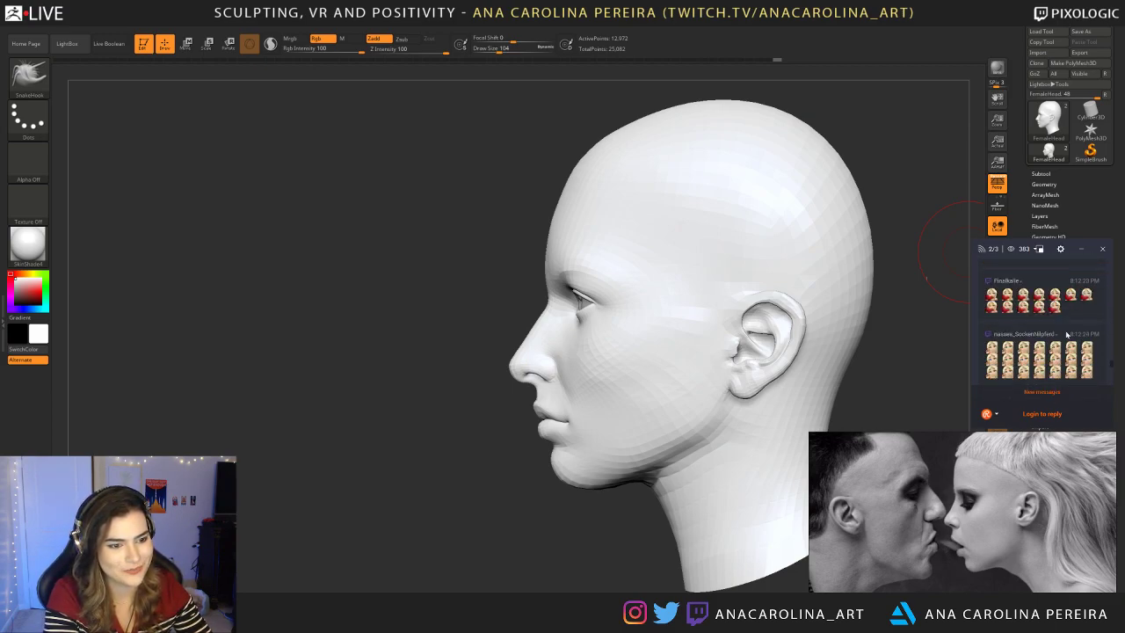
scroll(1066, 334, down, 3)
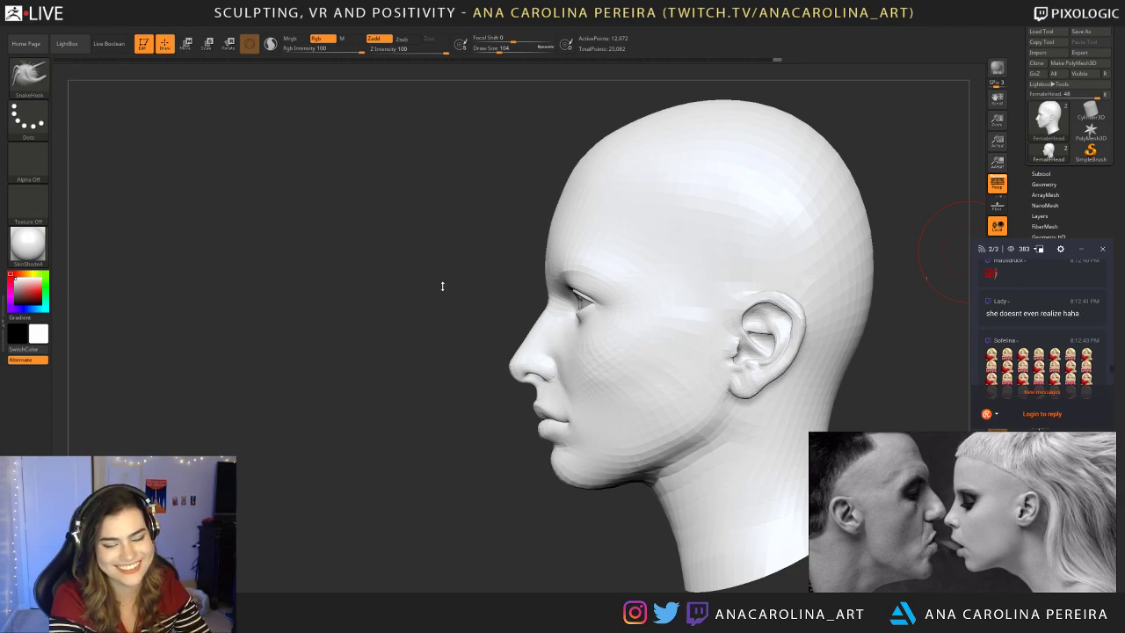
Step: Check the head from the opposite profile and adjust the skull's outline with SnakeHook at draw size 156
drag(497, 297, 336, 281)
drag(672, 202, 682, 174)
mouse_move(677, 301)
mouse_down()
mouse_move(703, 290)
mouse_move(699, 195)
mouse_up()
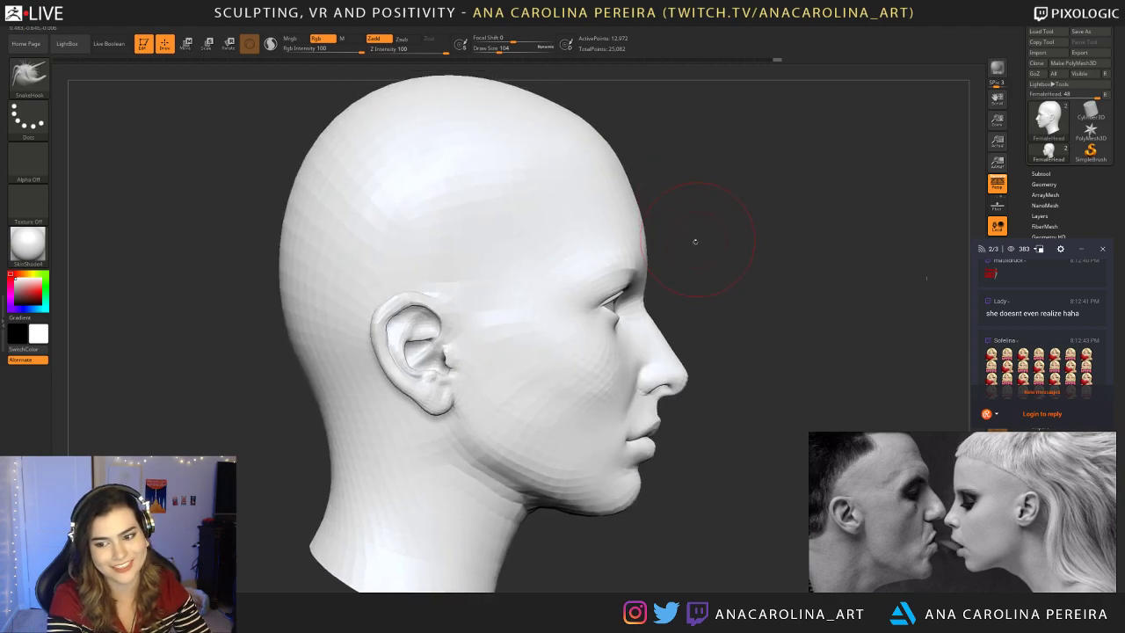
drag(729, 326, 526, 199)
key(space)
key(space)
mouse_move(781, 148)
mouse_down()
mouse_move(914, 154)
mouse_move(846, 149)
mouse_up()
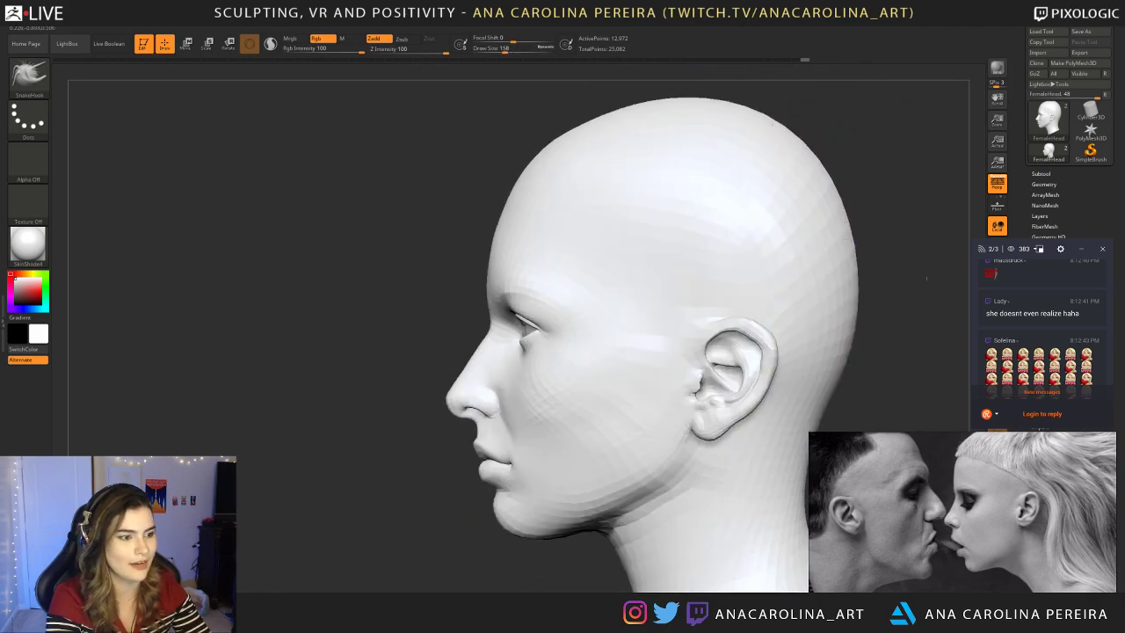
Step: Adjust the nose tip and lips in profile with SnakeHook at draw size 77 to match the reference photo
alt+drag(431, 360, 479, 333)
key(space)
drag(559, 279, 549, 278)
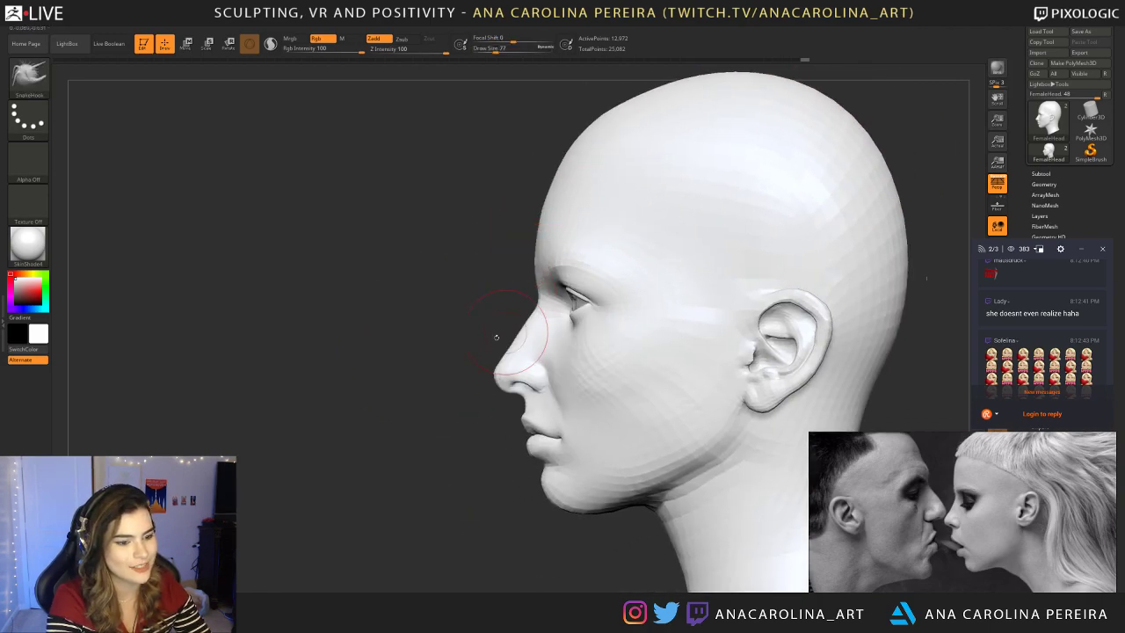
drag(499, 373, 505, 379)
drag(527, 421, 518, 421)
mouse_move(542, 466)
mouse_down()
mouse_move(517, 437)
mouse_move(542, 430)
mouse_up()
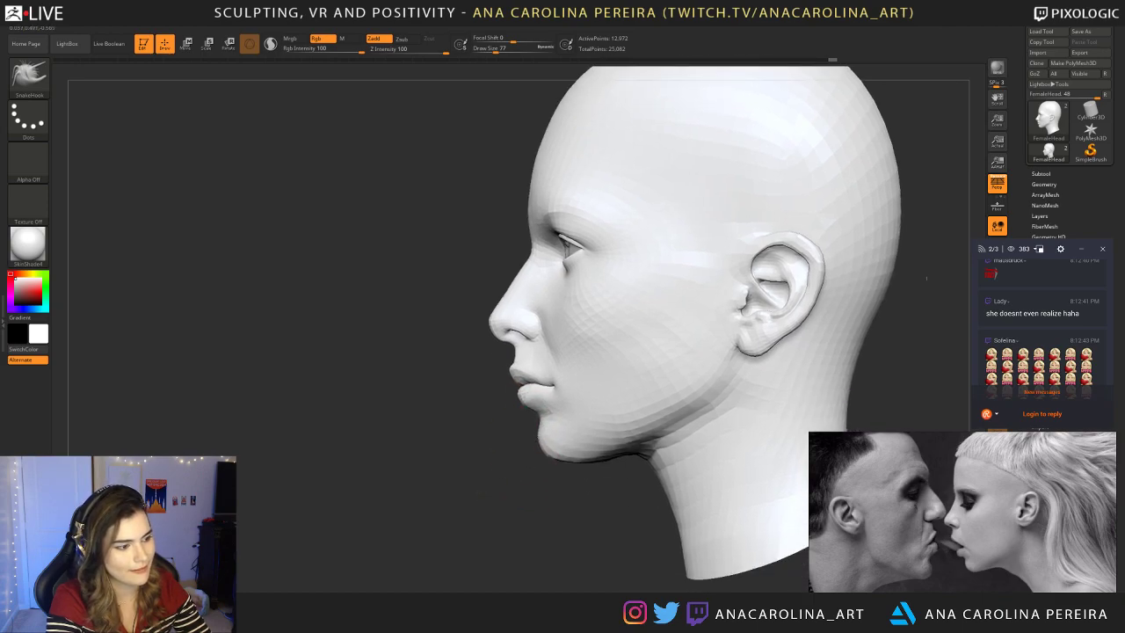
Step: Pull the underside of the jaw behind the chin into shape with SnakeHook at draw size 104
key(space)
drag(617, 423, 620, 444)
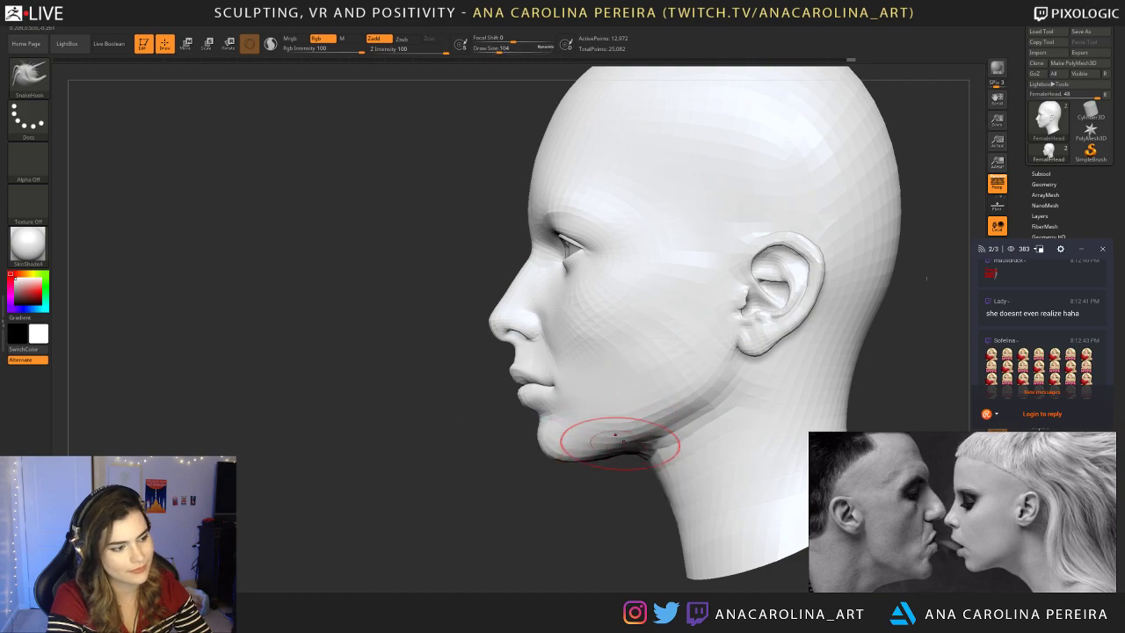
key(b)
key(s)
key(h)
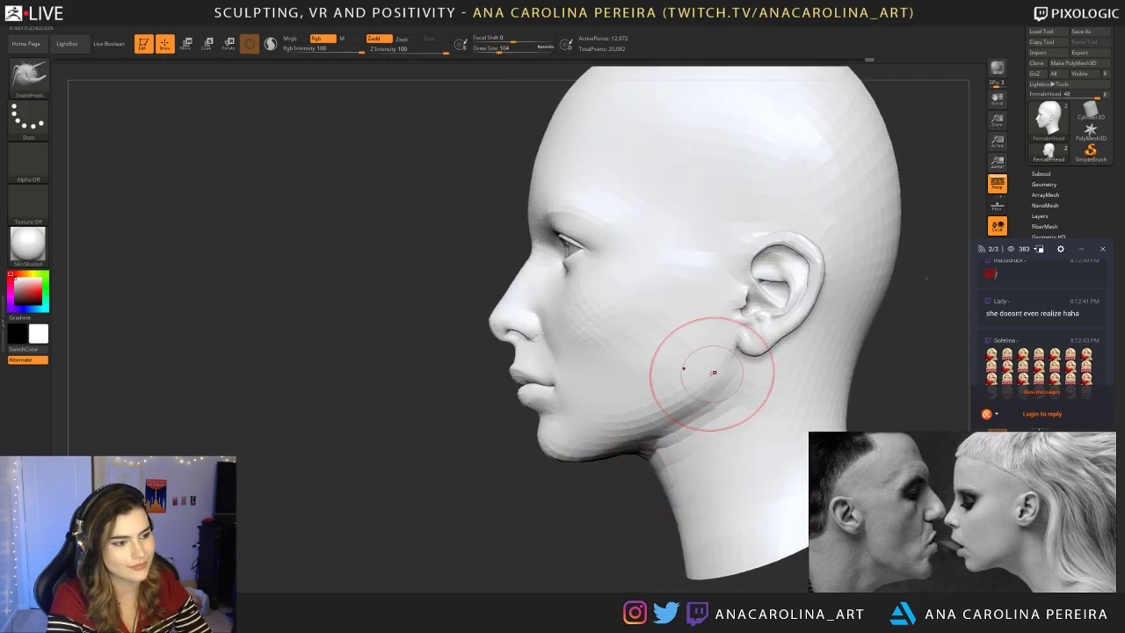
Step: Reshape the earlobe and the ear's outer rim in profile with SnakeHook at draw sizes 44 and 54
key(space)
drag(798, 317, 787, 327)
key(space)
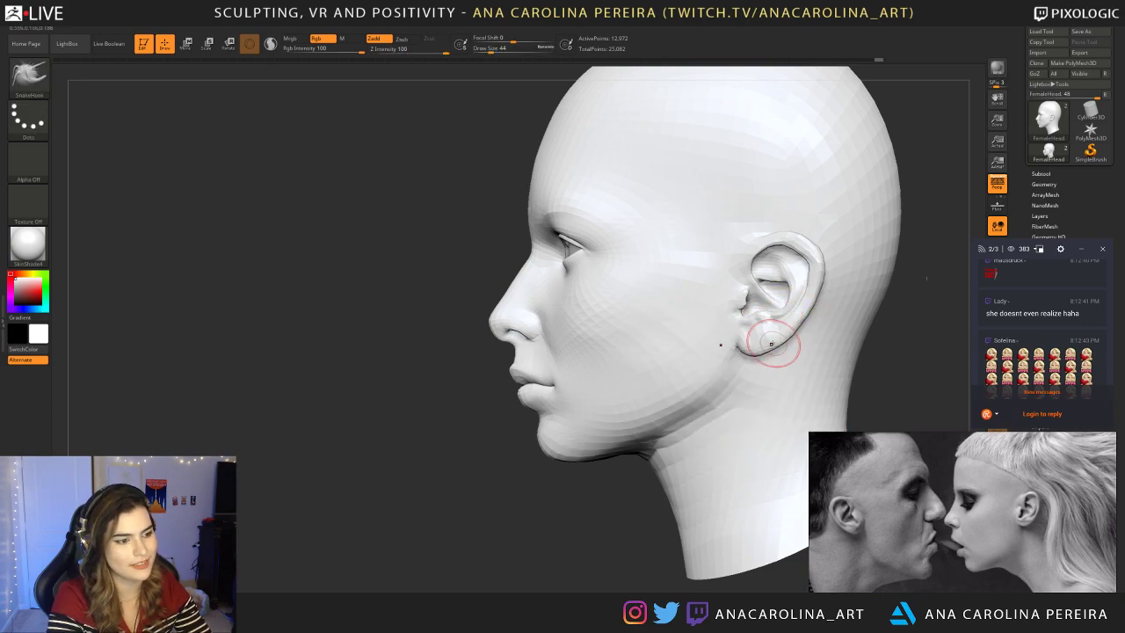
alt+right_drag(815, 316, 753, 300)
mouse_move(726, 327)
shift+mouse_down()
mouse_move(715, 323)
mouse_move(736, 290)
shift+mouse_up()
key(space)
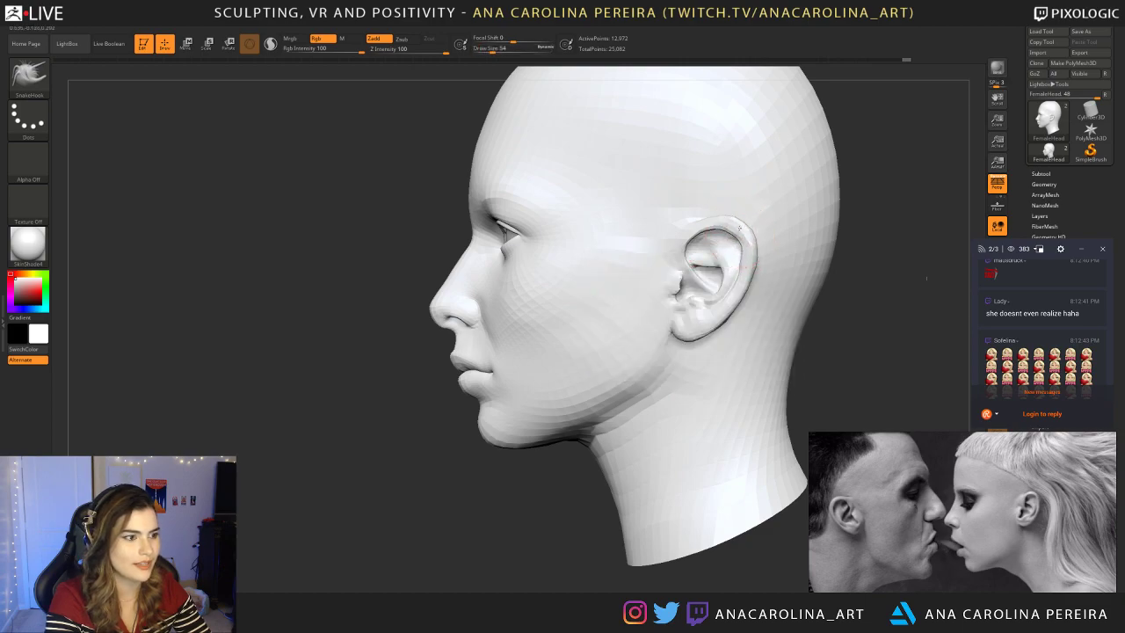
mouse_move(725, 223)
mouse_down()
mouse_move(746, 258)
mouse_move(734, 290)
mouse_move(746, 262)
mouse_up()
mouse_move(746, 265)
mouse_down()
mouse_move(739, 294)
mouse_move(745, 283)
mouse_up()
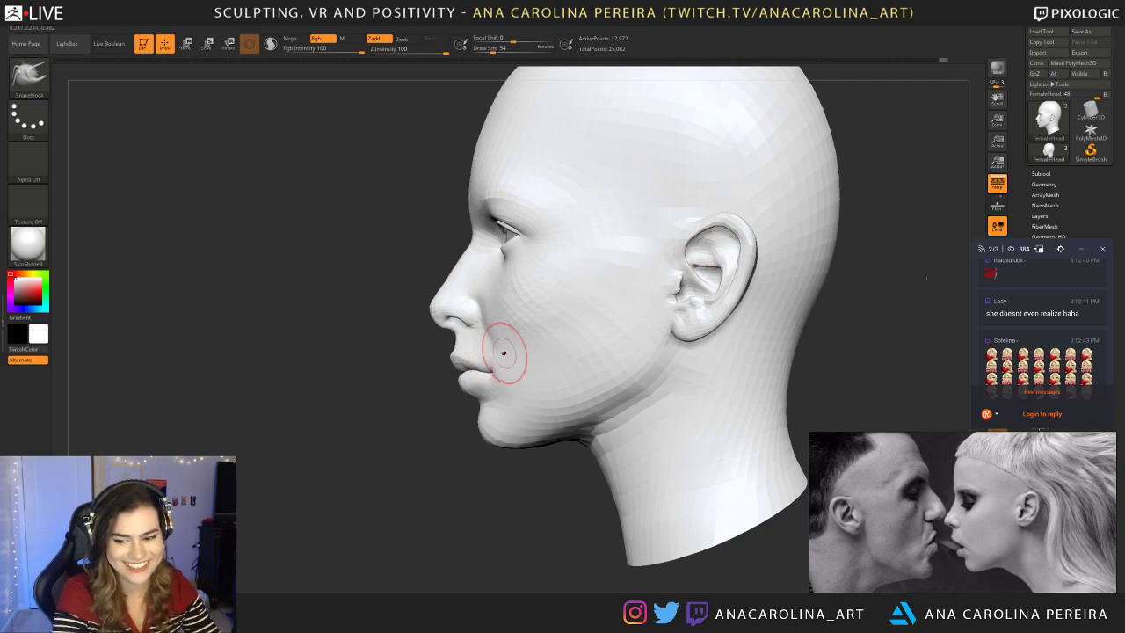
Step: Refine the ear's contour in profile from the upper rim down to the lobe
key(space)
key(space)
click(721, 231)
mouse_move(738, 251)
mouse_down()
mouse_move(735, 299)
mouse_move(690, 330)
mouse_up()
key(space)
click(697, 323)
drag(695, 332, 692, 309)
Step: Smooth the back of the ear and adjust its outer edge while viewing the head from behind
mouse_move(843, 320)
mouse_down()
mouse_move(884, 329)
mouse_move(820, 290)
mouse_move(781, 348)
mouse_move(751, 317)
mouse_move(657, 313)
mouse_up()
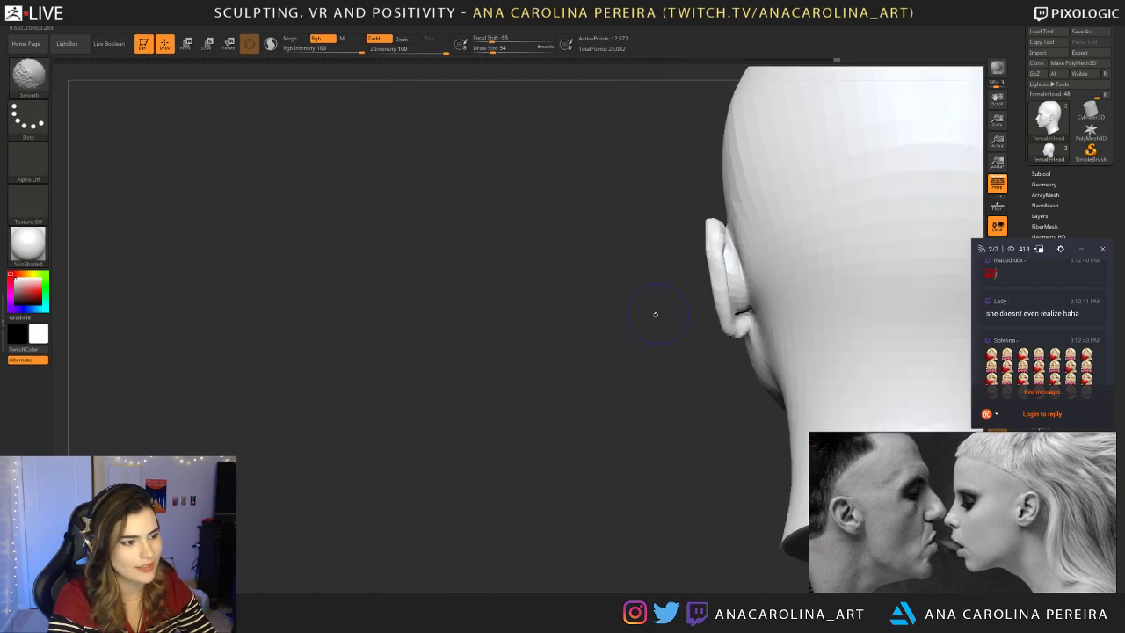
mouse_move(721, 255)
shift+mouse_down()
mouse_move(733, 329)
mouse_move(746, 330)
mouse_move(727, 316)
shift+mouse_up()
drag(682, 314, 696, 311)
drag(712, 232, 718, 233)
drag(676, 285, 782, 288)
Step: Adjust the earlobe in three-quarter view with SnakeHook at draw size 83
mouse_move(764, 281)
alt+mouse_down()
mouse_move(748, 221)
mouse_move(755, 343)
mouse_move(687, 400)
alt+mouse_up()
key(space)
drag(728, 349, 734, 349)
drag(659, 349, 669, 352)
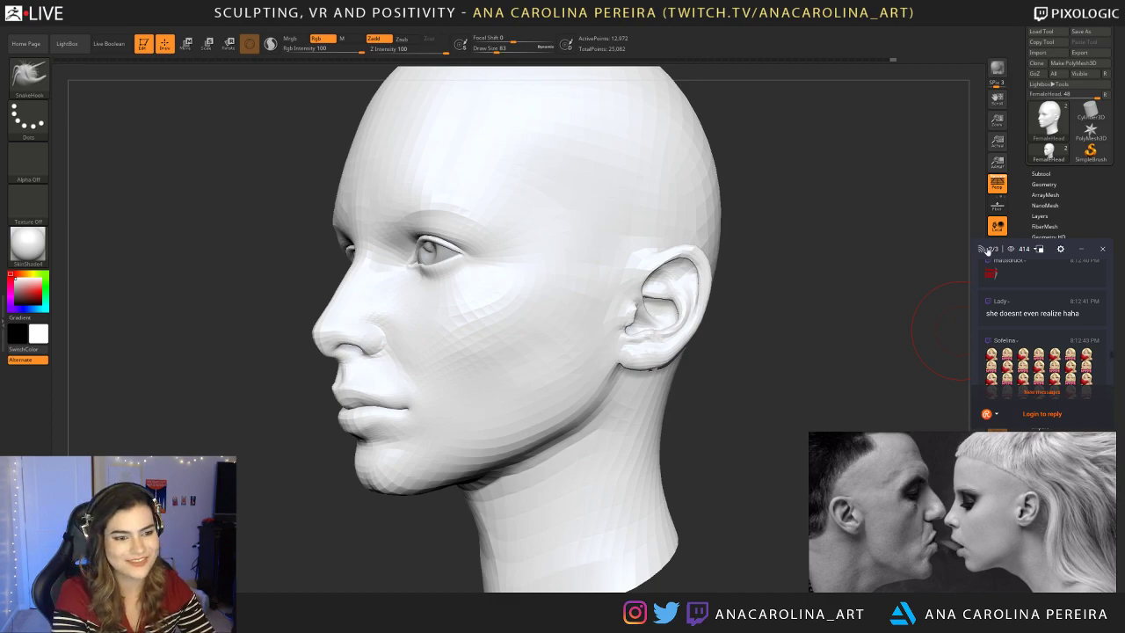
Step: Catch up on the viewers' chat messages and jump to the newest one
scroll(1017, 310, down, 15)
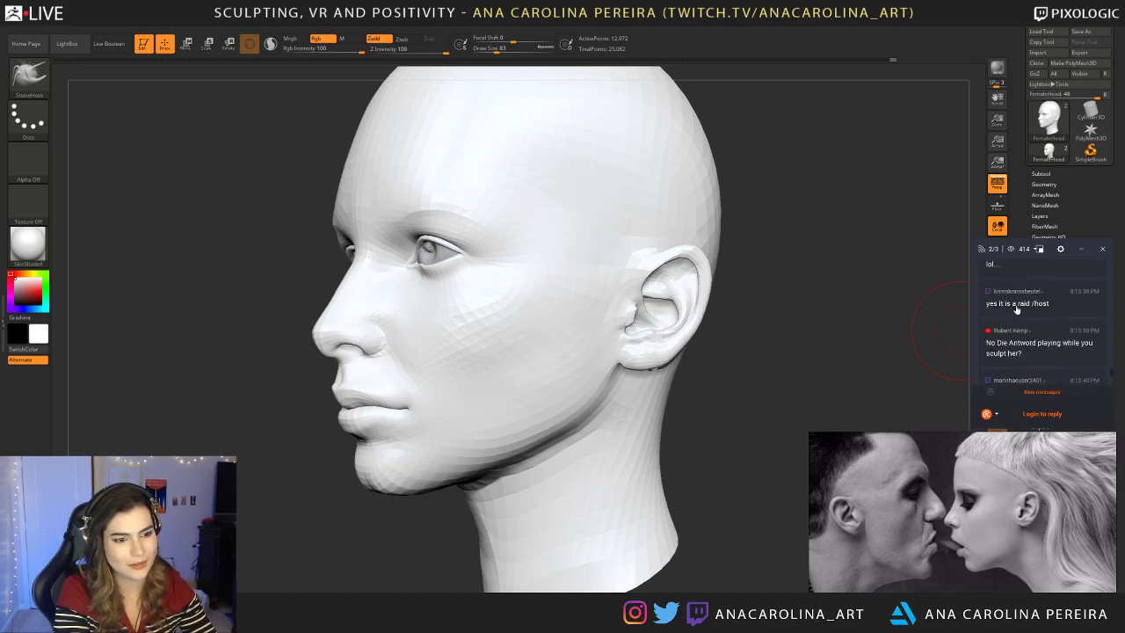
scroll(1017, 309, down, 10)
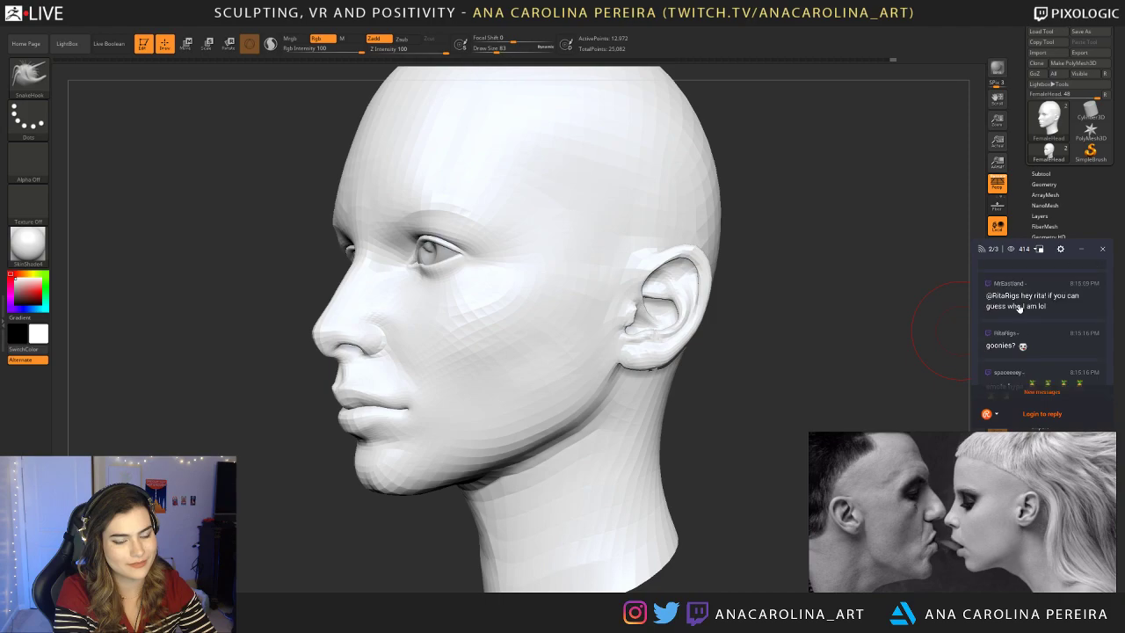
scroll(1017, 303, up, 3)
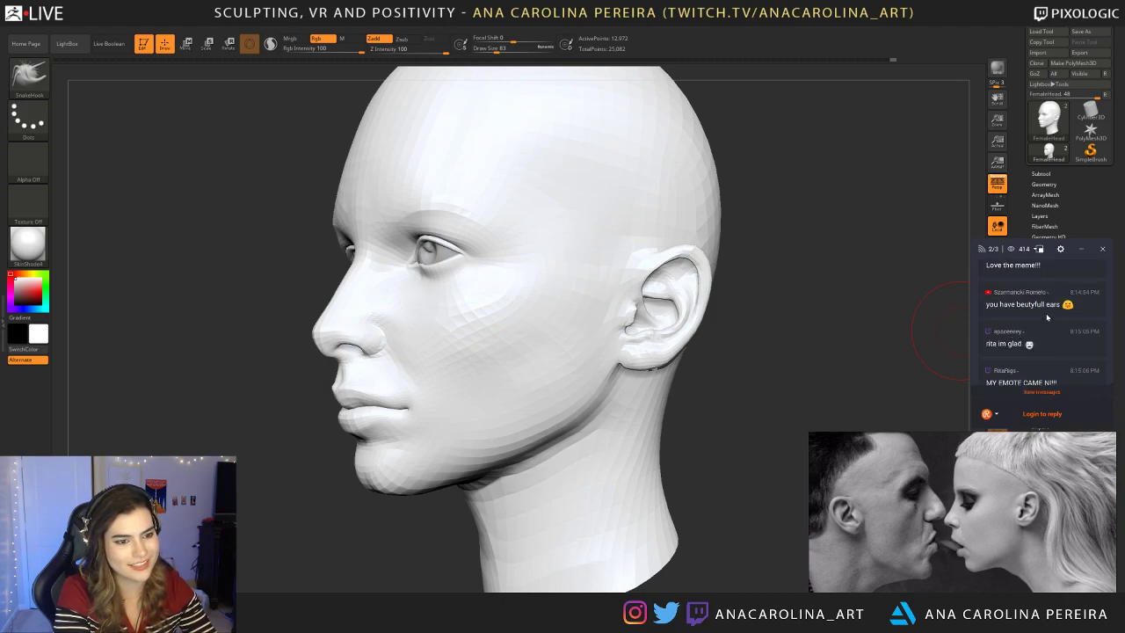
scroll(1040, 306, down, 2)
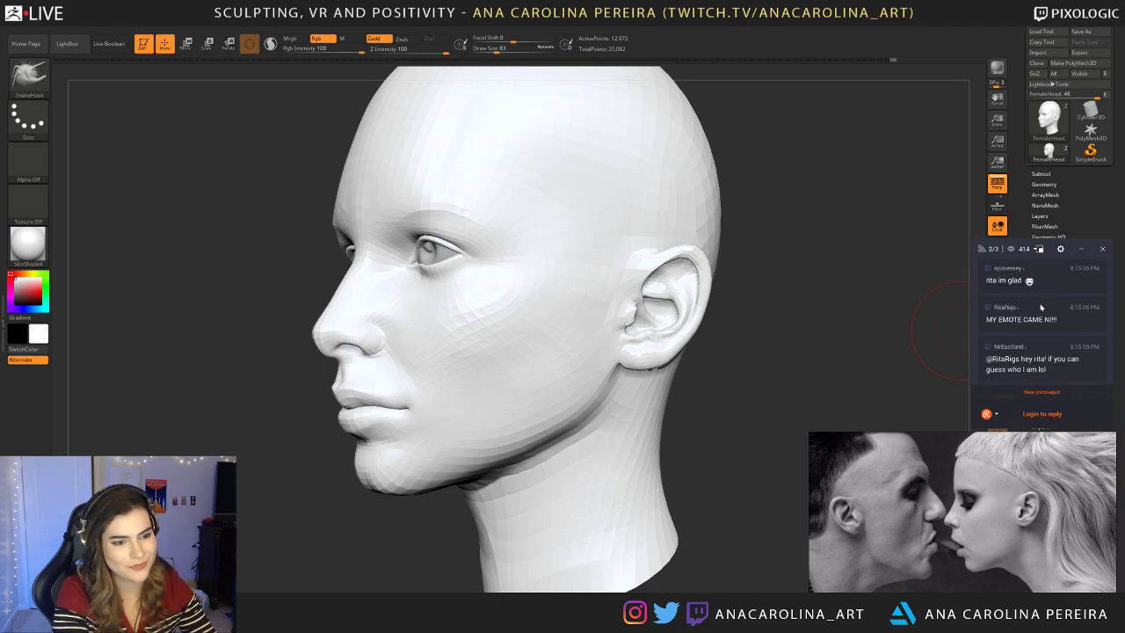
scroll(1043, 312, down, 6)
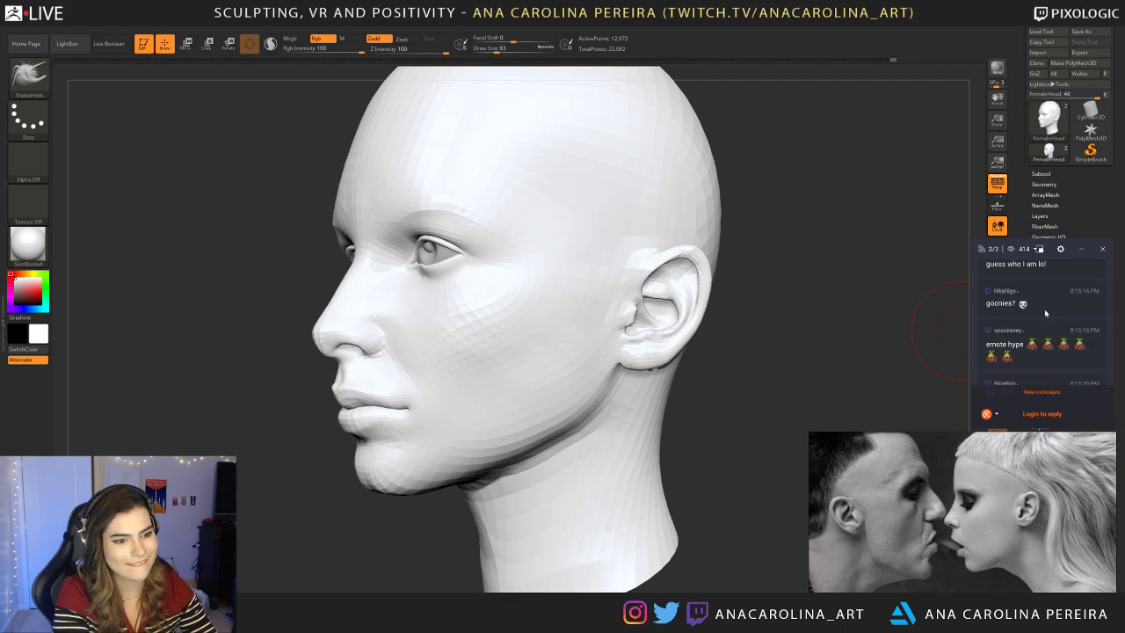
scroll(1042, 316, down, 5)
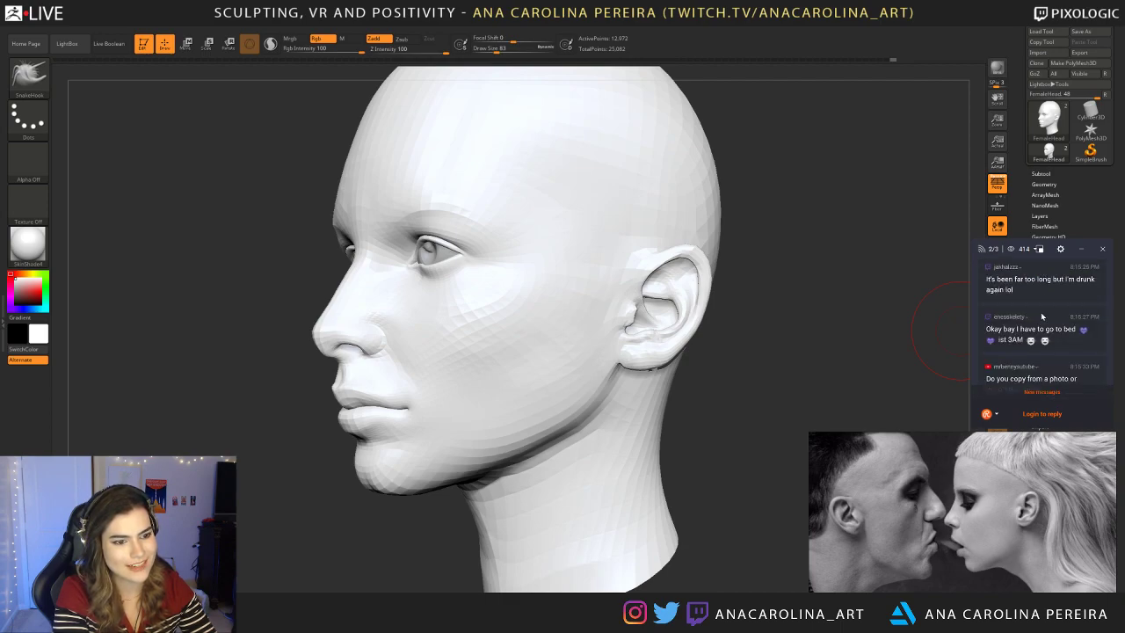
scroll(1044, 317, up, 1)
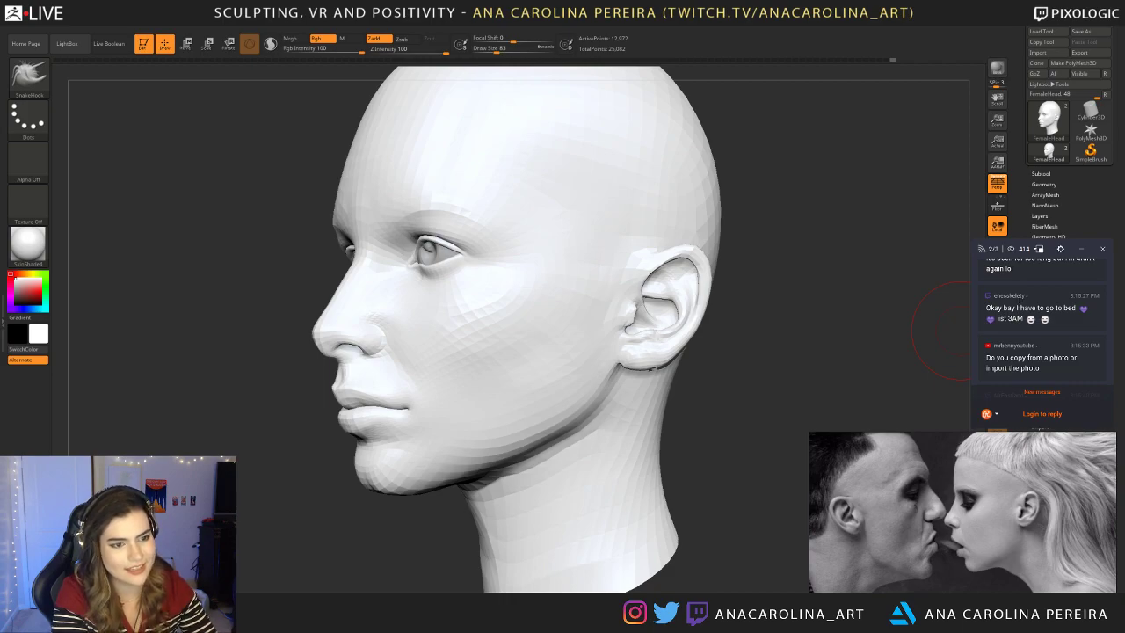
scroll(1005, 314, down, 2)
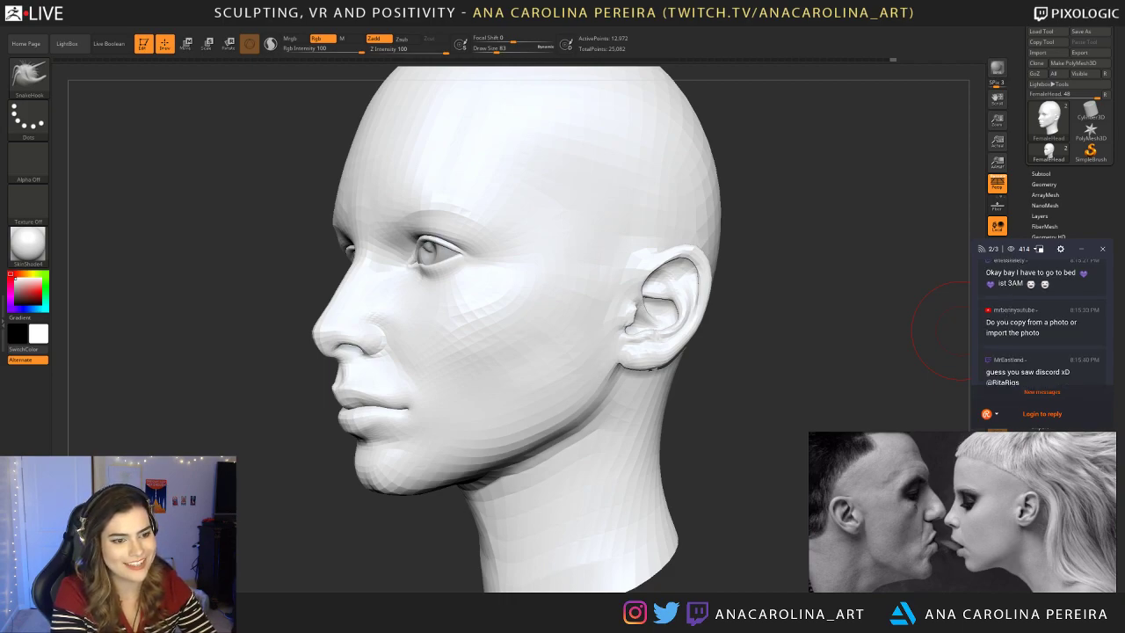
click(1046, 393)
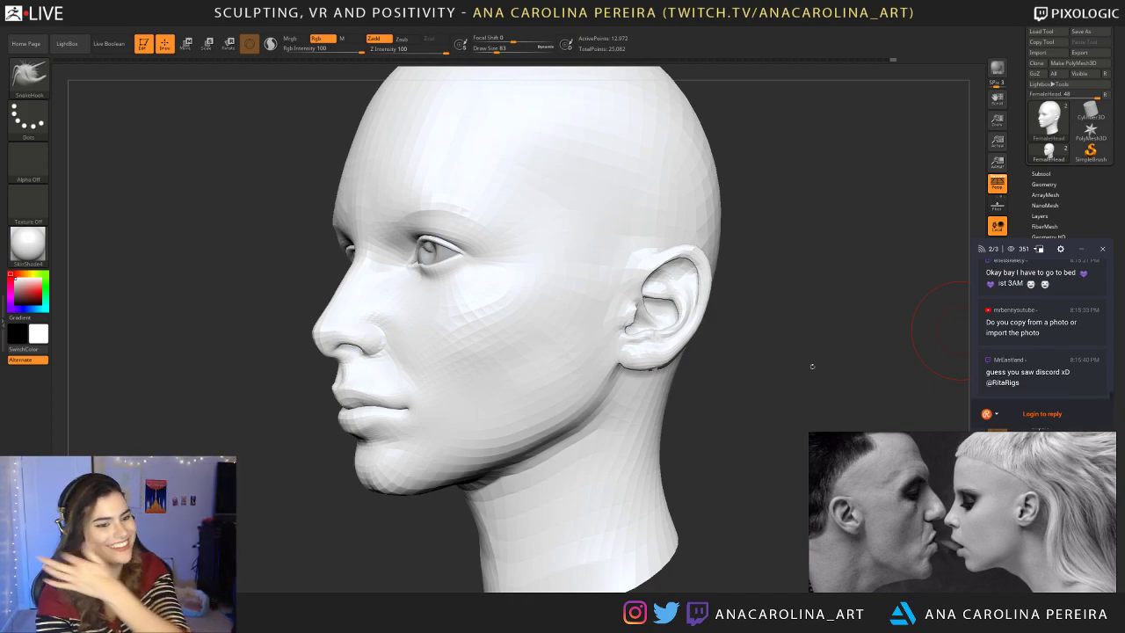
Step: Browse the reference board and return to an enlarged view of the black-and-white photo of the couple in profile
drag(829, 353, 817, 279)
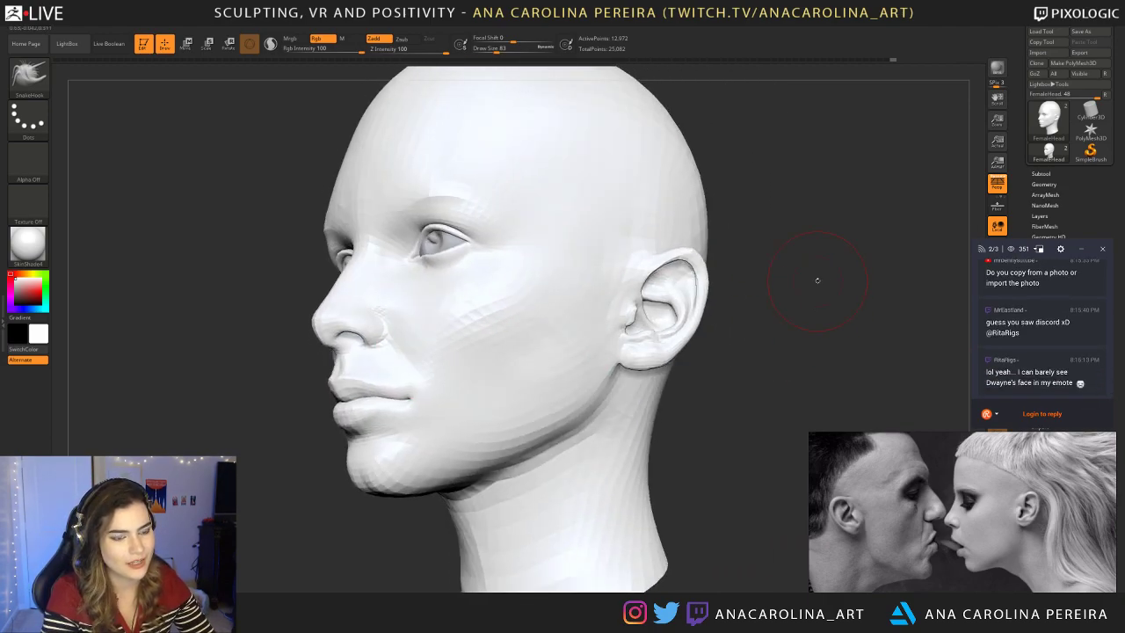
scroll(1019, 298, up, 1)
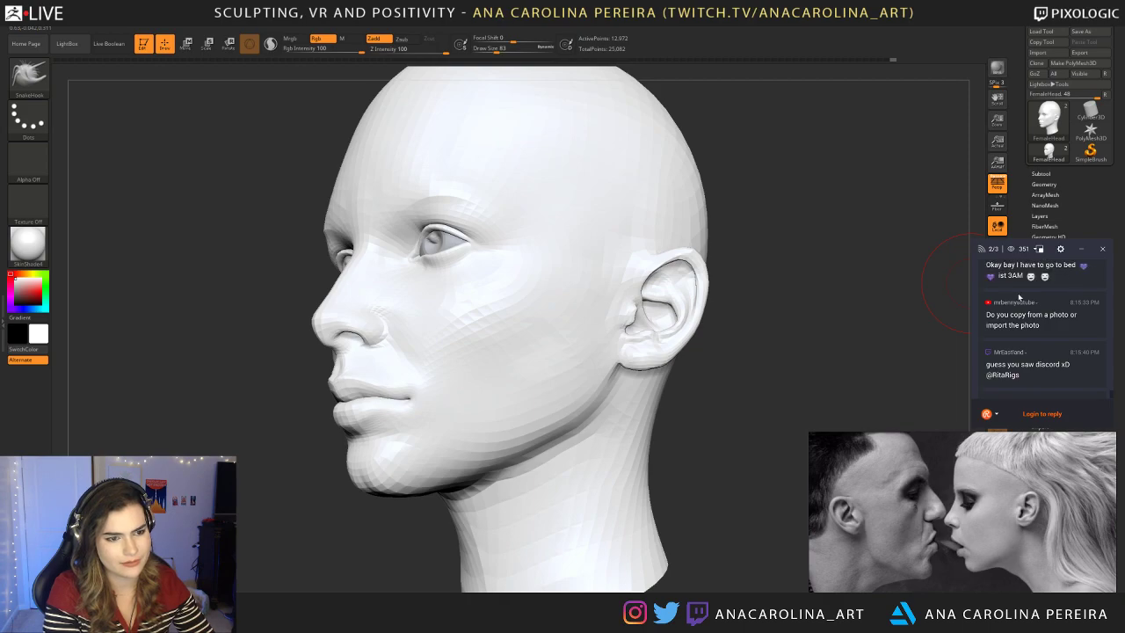
scroll(1017, 297, down, 1)
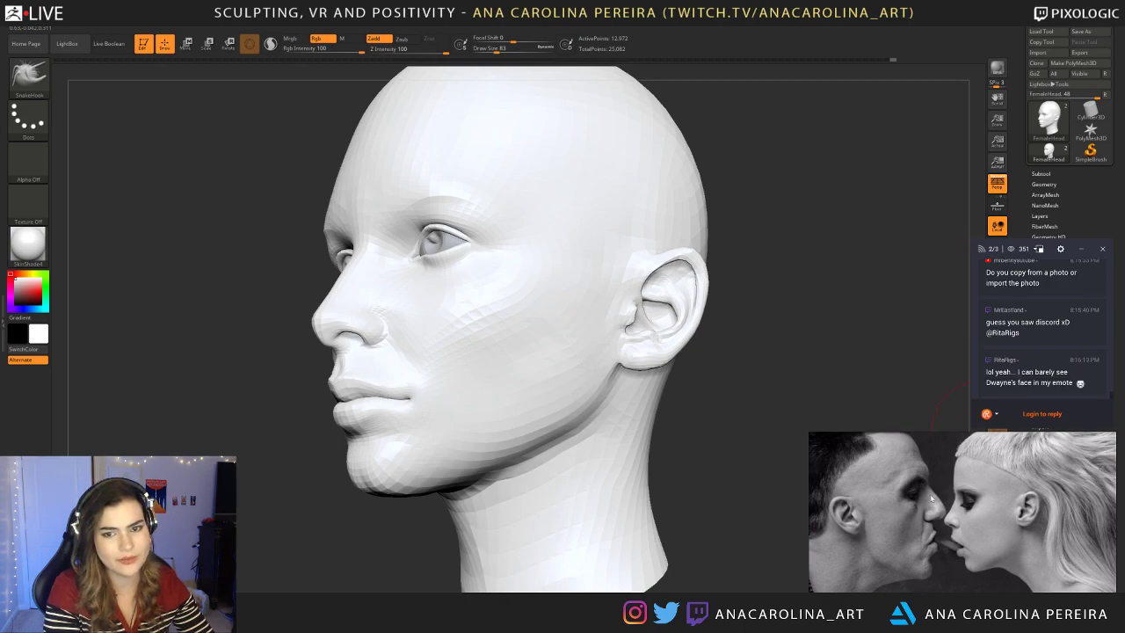
scroll(889, 524, down, 3)
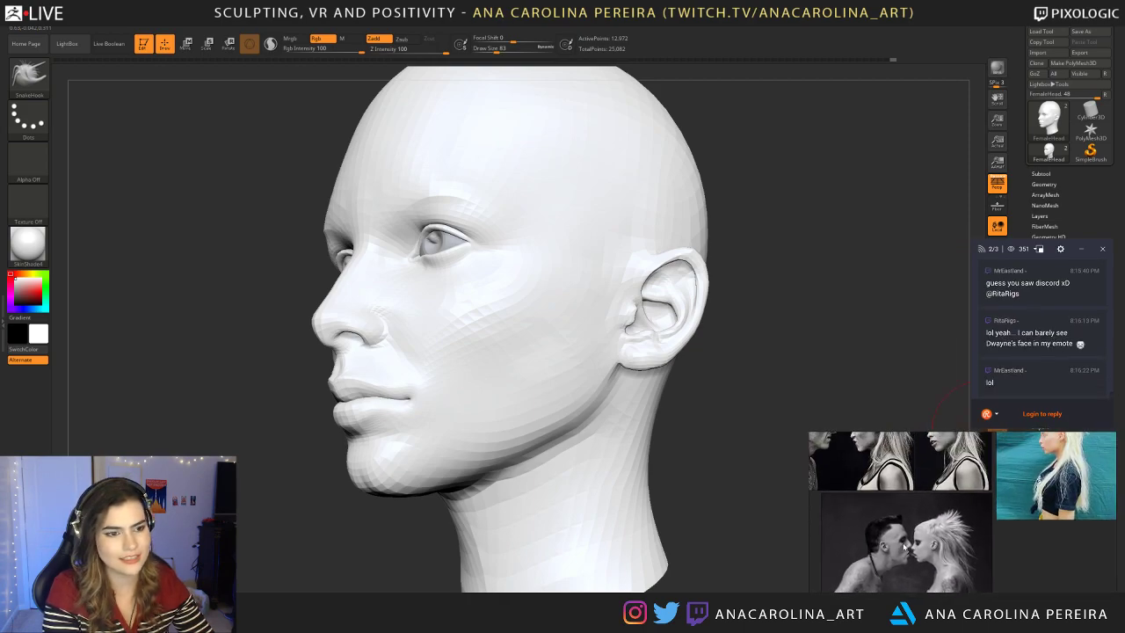
scroll(905, 534, up, 3)
scroll(985, 498, down, 5)
scroll(964, 507, up, 2)
scroll(964, 507, up, 4)
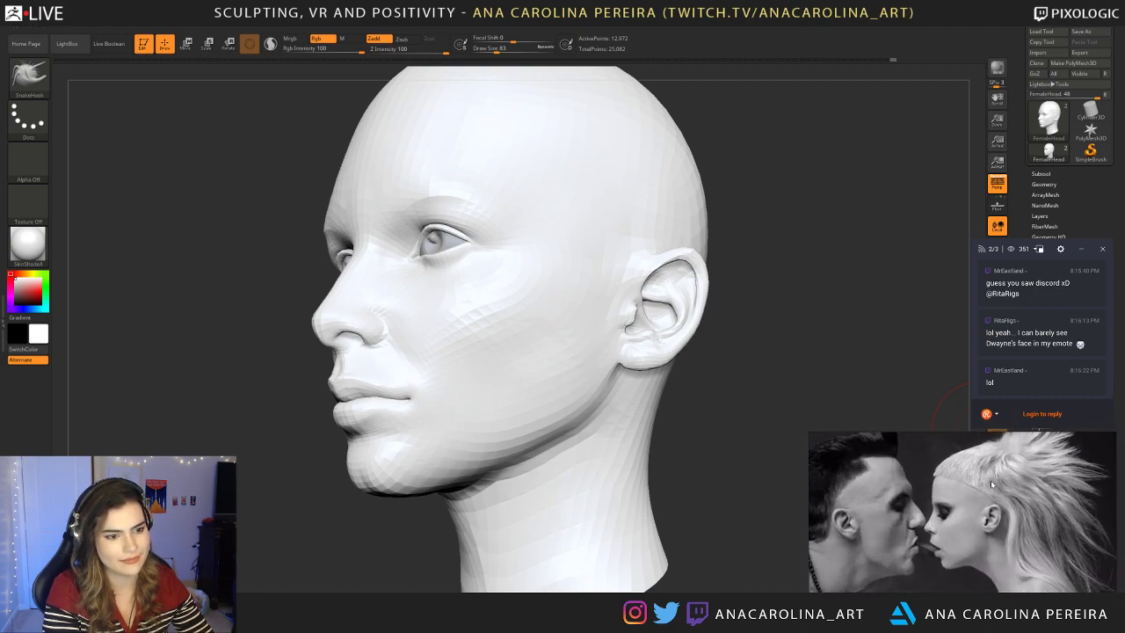
Step: Reshape the tip of the chin in three-quarter view with SnakeHook at draw size 41
drag(260, 527, 334, 549)
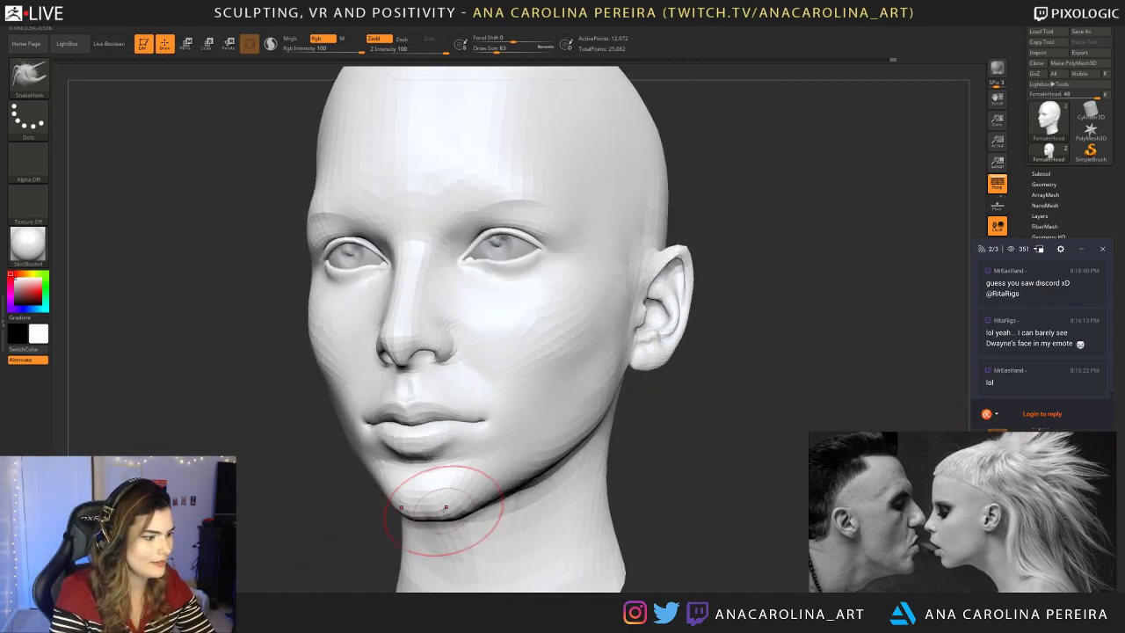
key(space)
click(425, 498)
mouse_move(449, 476)
mouse_down()
mouse_move(429, 519)
mouse_move(440, 520)
mouse_up()
drag(653, 429, 716, 440)
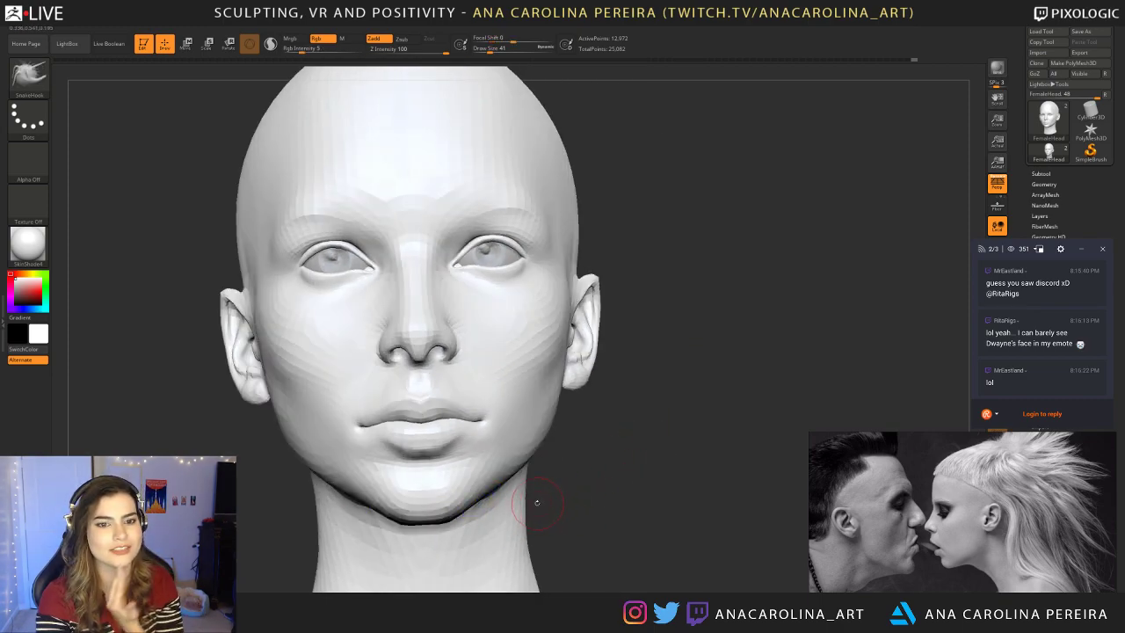
Step: Smooth the underside of the chin and jaw in side view
drag(619, 424, 531, 432)
drag(535, 545, 562, 544)
mouse_move(447, 493)
shift+mouse_down()
mouse_move(435, 506)
mouse_move(457, 507)
shift+mouse_up()
key(space)
click(473, 508)
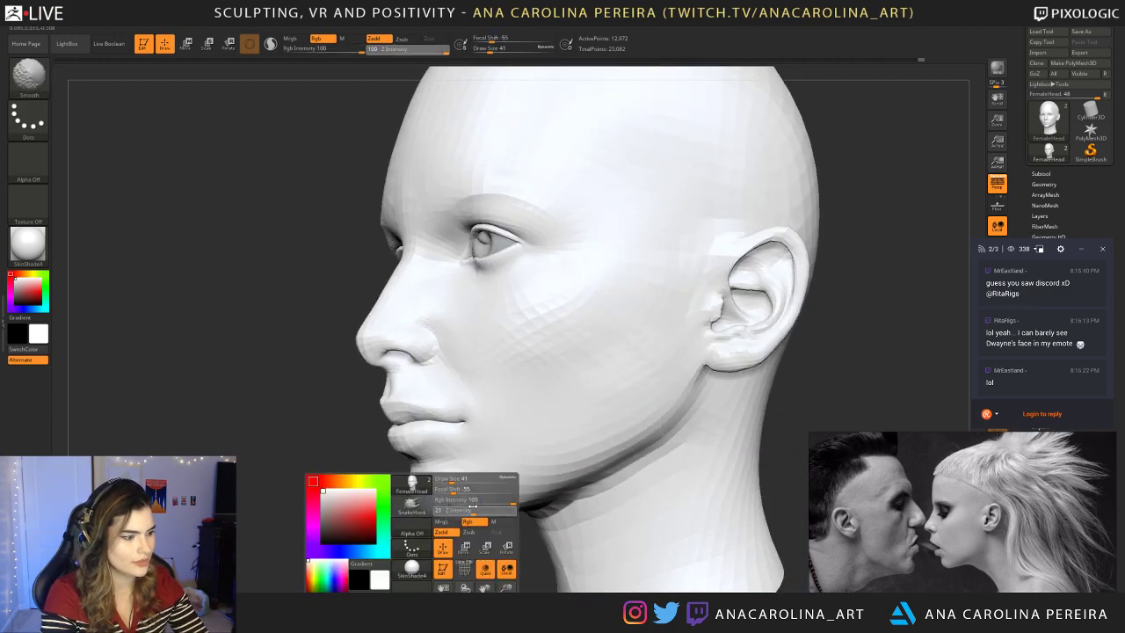
mouse_move(518, 555)
mouse_down()
mouse_move(484, 560)
mouse_move(489, 516)
mouse_up()
Step: Adjust the upper rim of the ear in profile with SnakeHook at draw size 71
key(space)
click(519, 446)
alt+drag(477, 576, 512, 539)
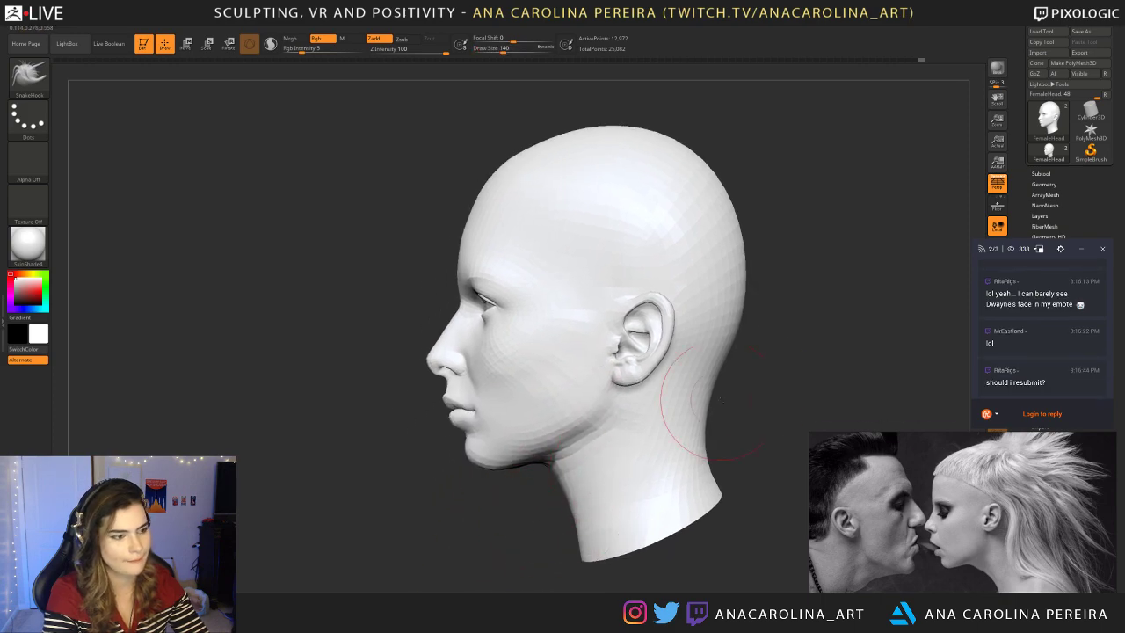
alt+drag(773, 347, 780, 388)
key(space)
click(767, 384)
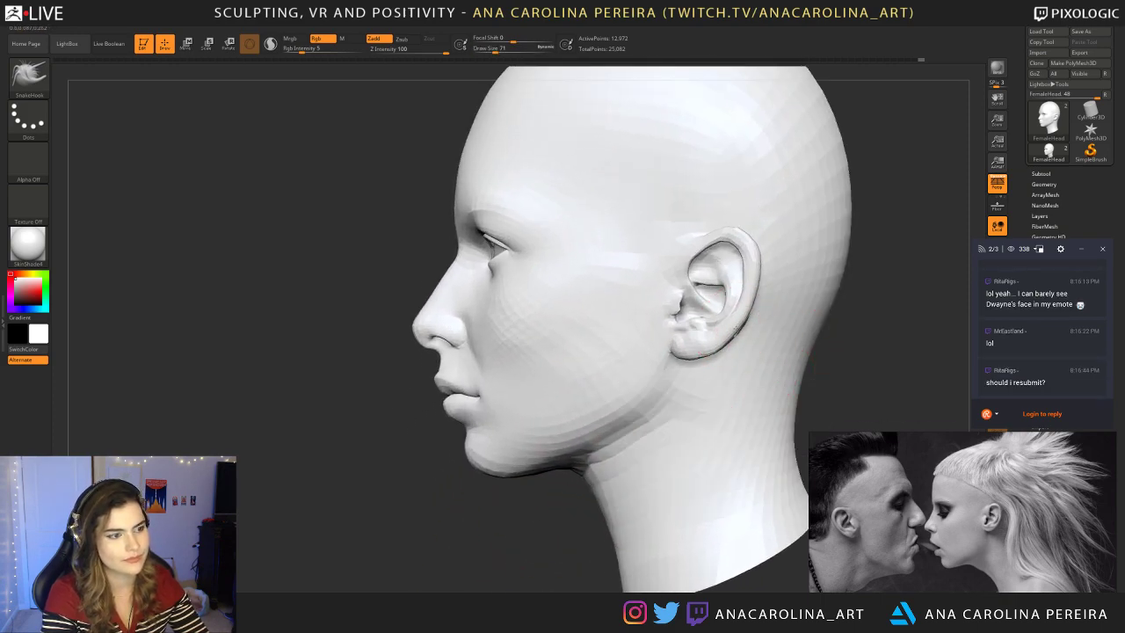
mouse_move(694, 268)
mouse_down()
mouse_move(717, 242)
mouse_move(753, 253)
mouse_up()
drag(850, 371, 785, 351)
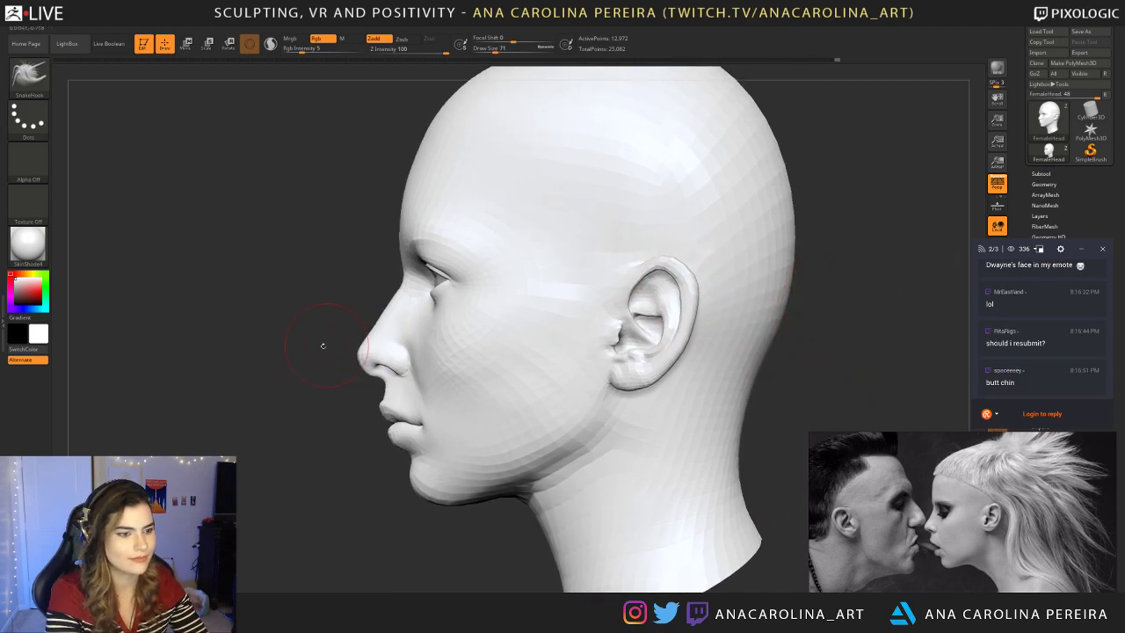
Step: Refine the nostril wing and the underside of the nose in profile with SnakeHook at draw size 37
alt+drag(334, 262, 363, 276)
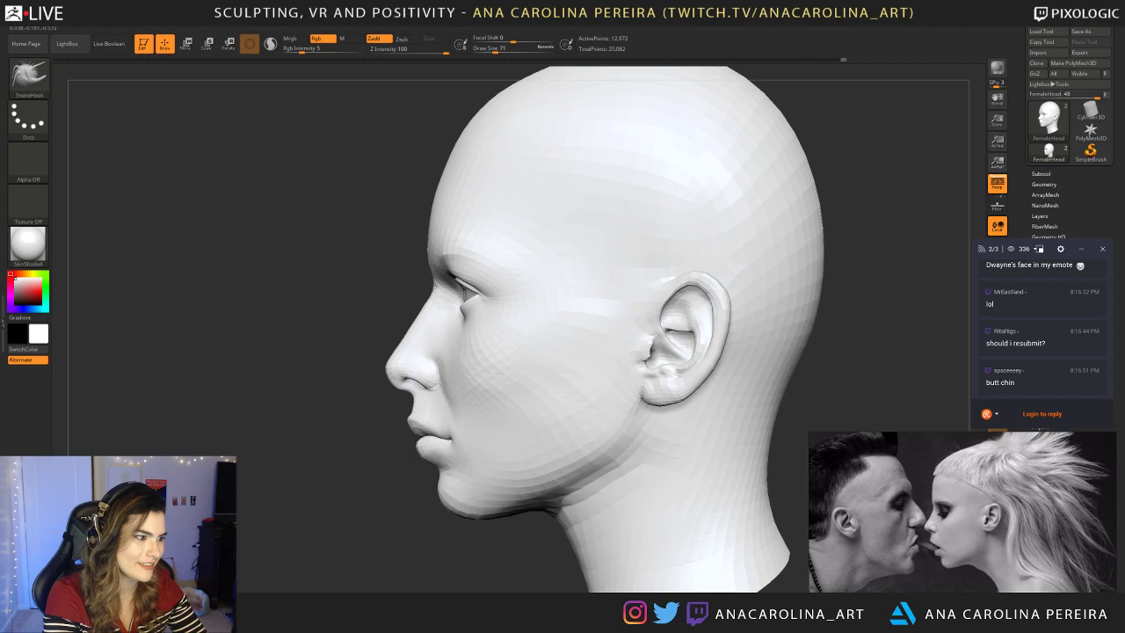
key(shift)
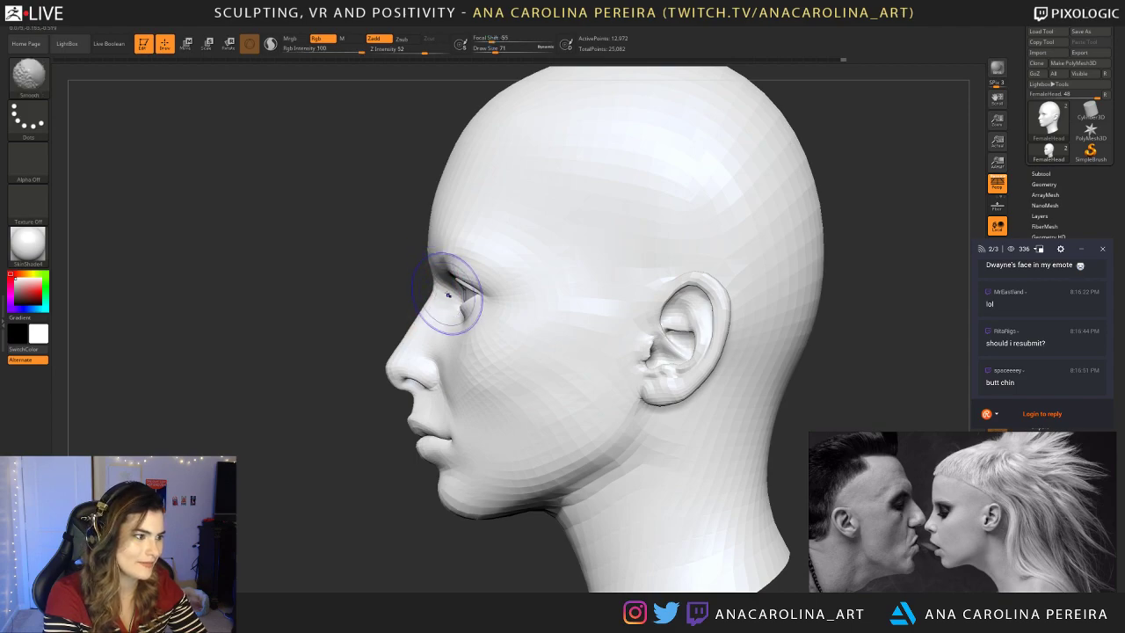
key(shift+space)
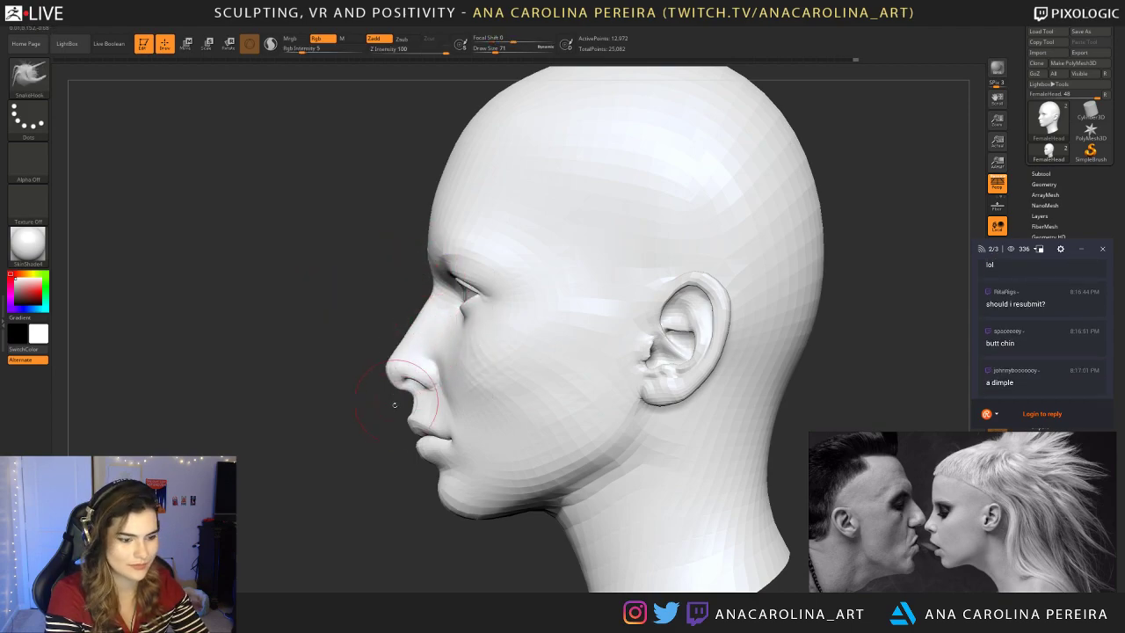
right_click(431, 358)
drag(420, 380, 416, 381)
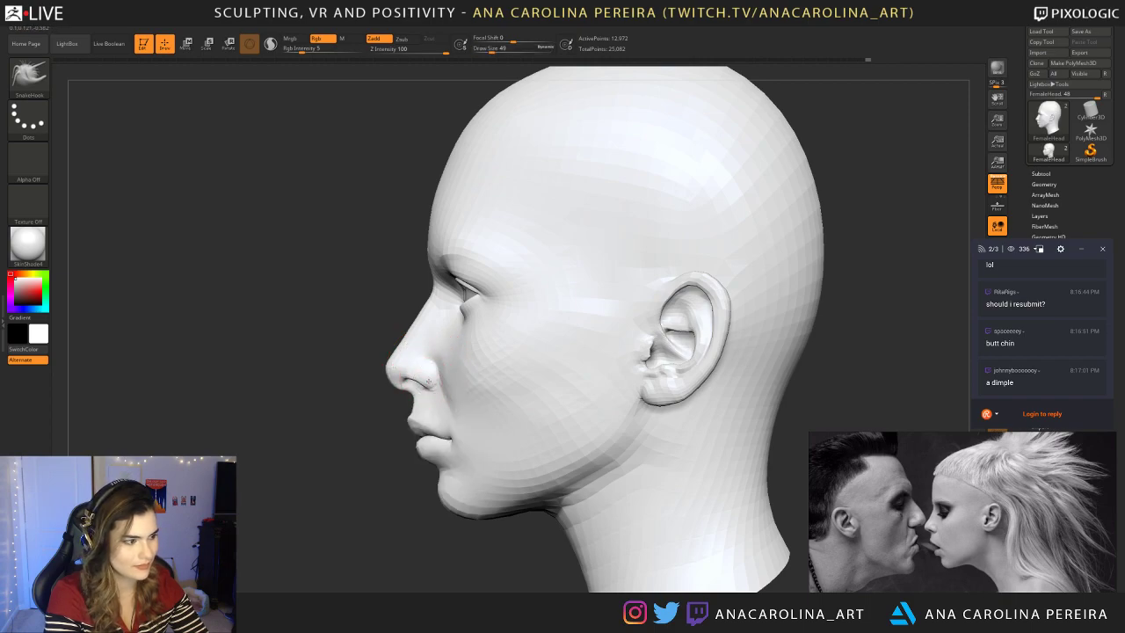
right_click(426, 384)
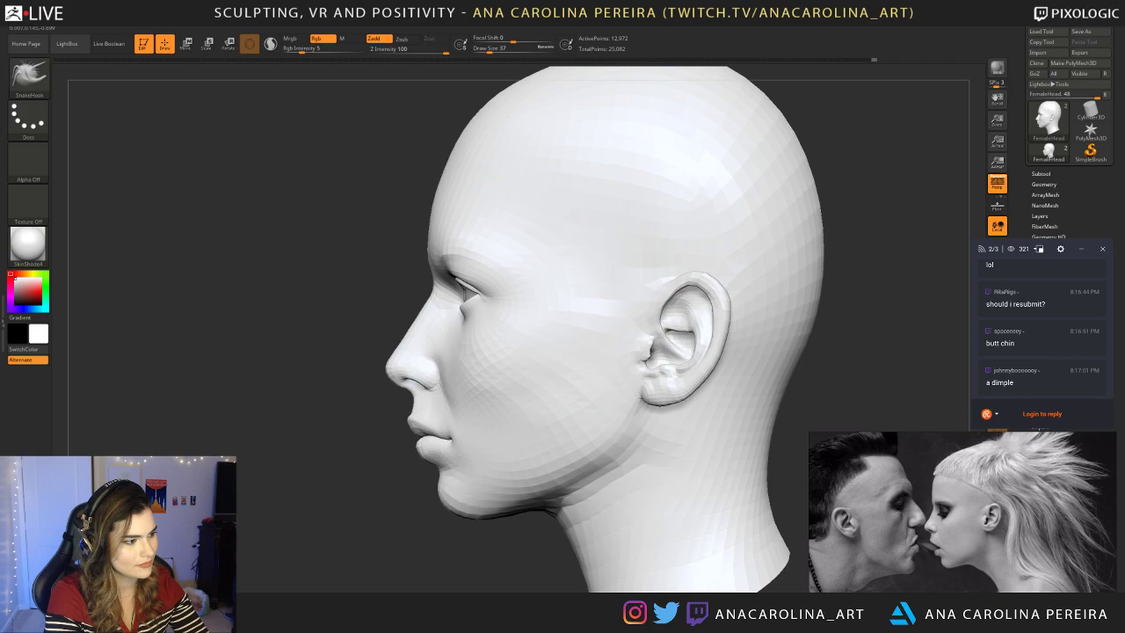
mouse_move(402, 389)
shift+mouse_down()
mouse_move(418, 395)
mouse_move(386, 369)
shift+mouse_up()
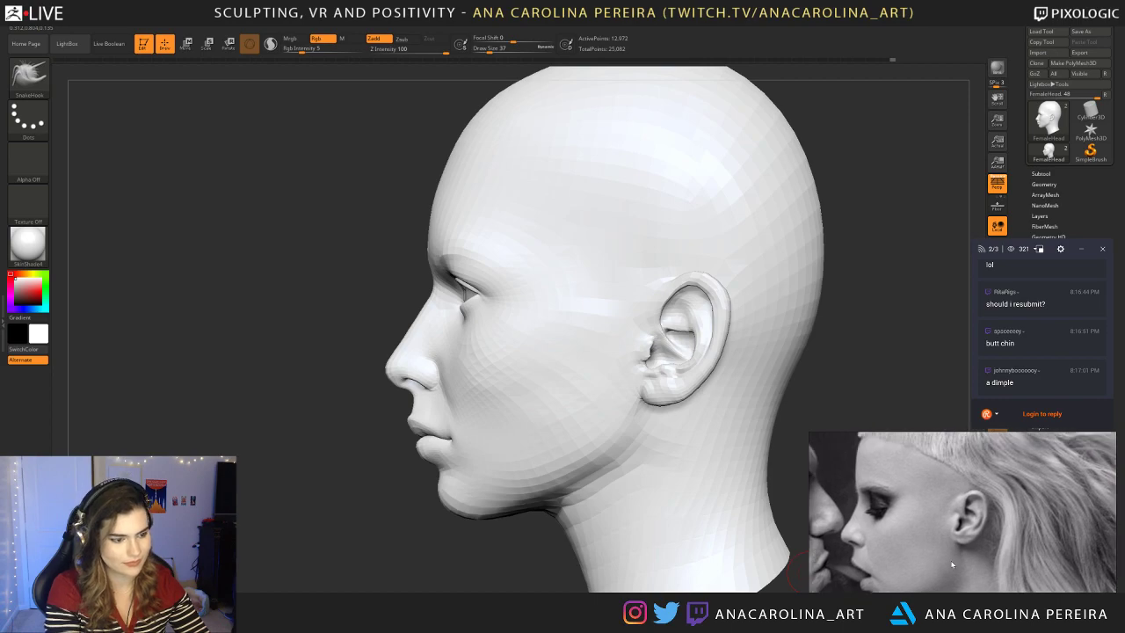
Step: Refine the nose in three-quarter view with SnakeHook, using draw size 25 and Z intensity 44
mouse_move(304, 460)
mouse_down()
mouse_move(251, 427)
mouse_move(299, 410)
mouse_move(311, 437)
mouse_up()
key(space)
mouse_move(421, 355)
mouse_down()
mouse_move(413, 392)
mouse_move(357, 373)
mouse_up()
key(space)
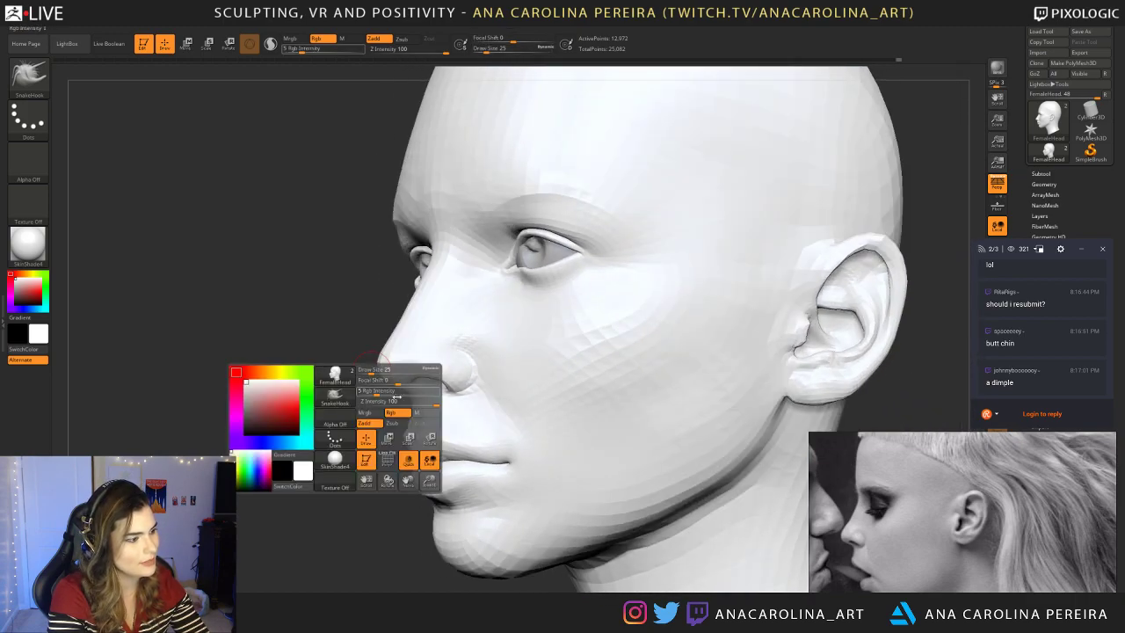
click(409, 404)
alt+drag(351, 378, 334, 430)
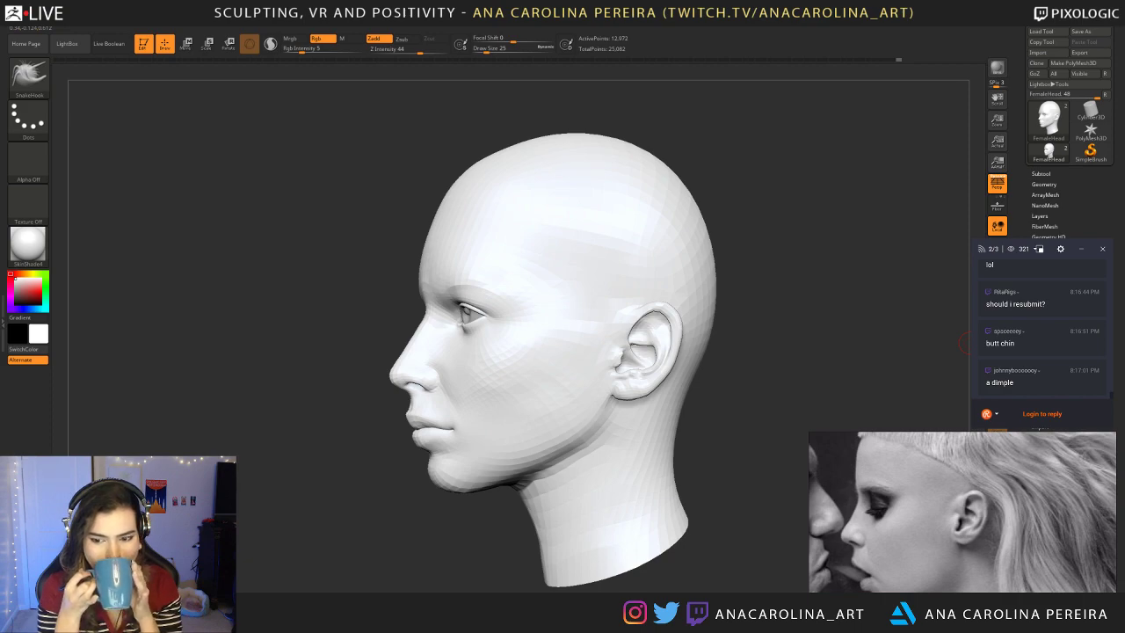
scroll(1011, 343, down, 3)
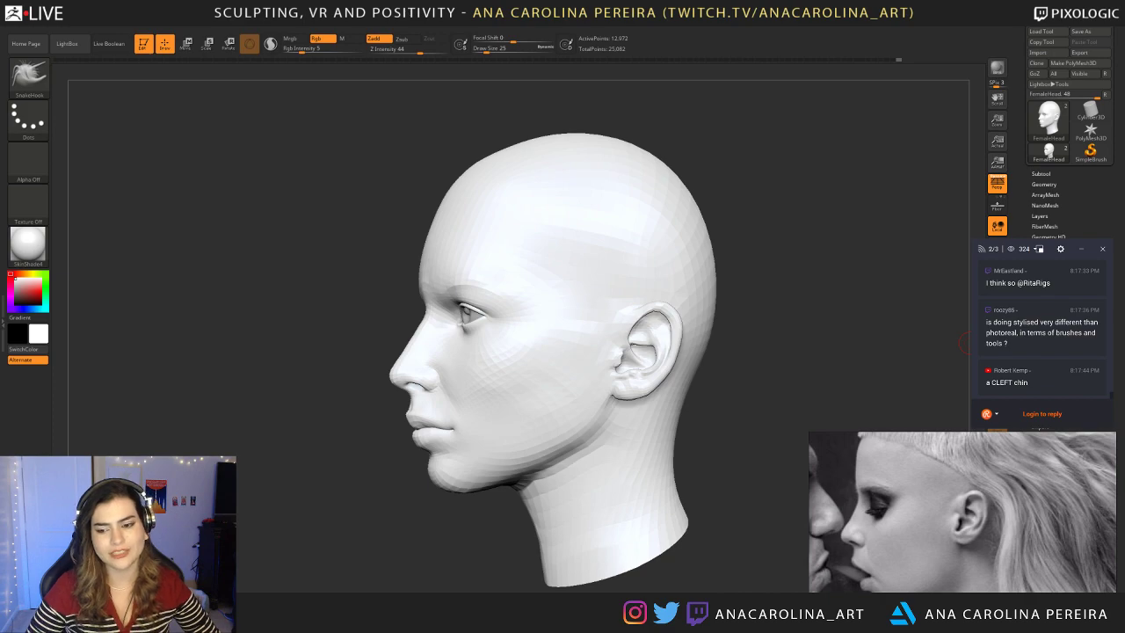
Step: Reshape the jawline below the ear in profile with the Move brush at draw size 108
drag(359, 473, 389, 475)
key(space)
mouse_move(576, 257)
mouse_down()
mouse_move(587, 261)
mouse_move(578, 260)
mouse_up()
alt+drag(378, 394, 383, 400)
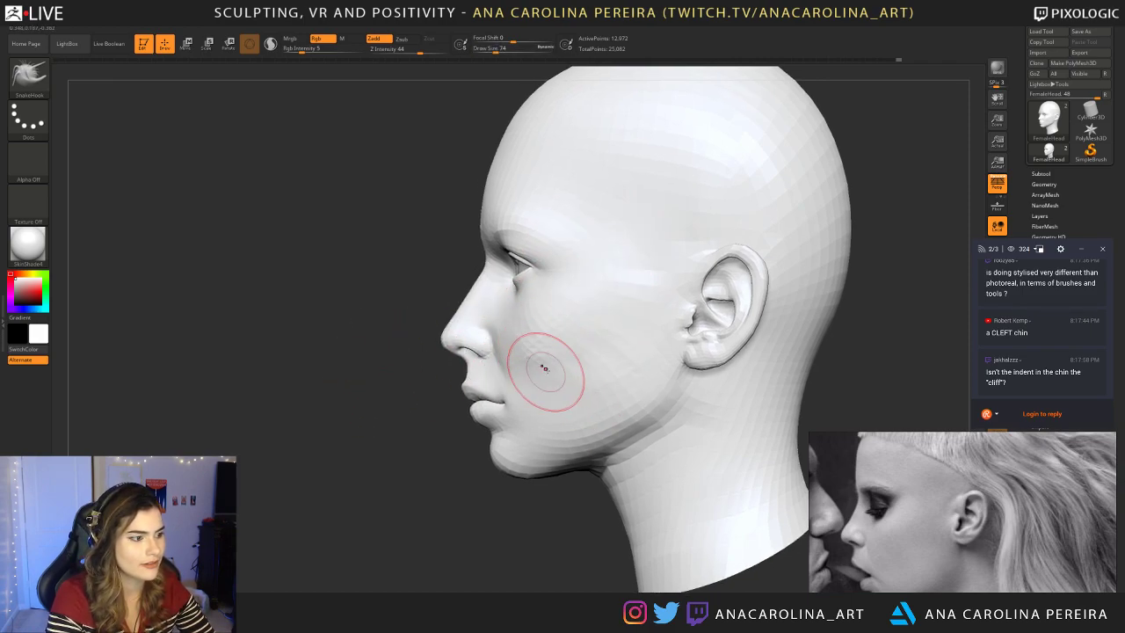
mouse_move(545, 515)
alt+mouse_down()
mouse_move(535, 454)
mouse_move(556, 462)
alt+mouse_up()
key(b)
key(m)
key(v)
key(space)
drag(606, 368, 613, 368)
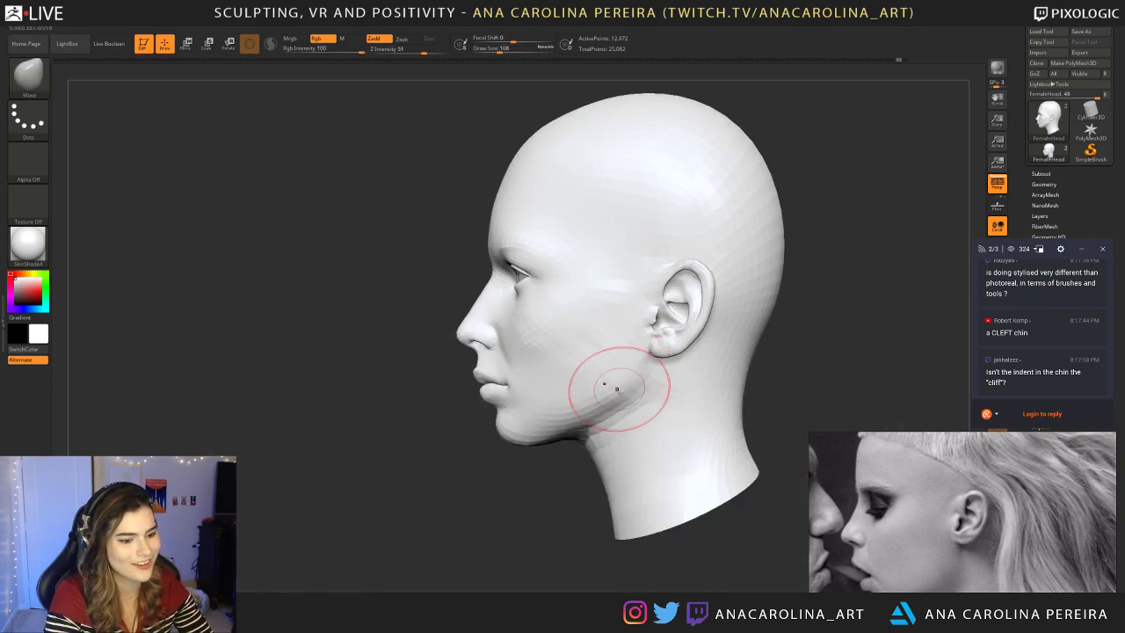
key(space)
drag(591, 407, 562, 420)
Step: Adjust the bridge of the nose in profile with the Move brush at draw size 56
drag(529, 453, 567, 457)
right_drag(567, 458, 656, 462)
ctrl+right_drag(662, 394, 615, 417)
mouse_move(565, 446)
ctrl+right_down()
mouse_move(562, 478)
mouse_move(559, 462)
mouse_move(577, 489)
ctrl+right_up()
ctrl+right_drag(418, 369, 416, 399)
key(space)
drag(475, 288, 469, 288)
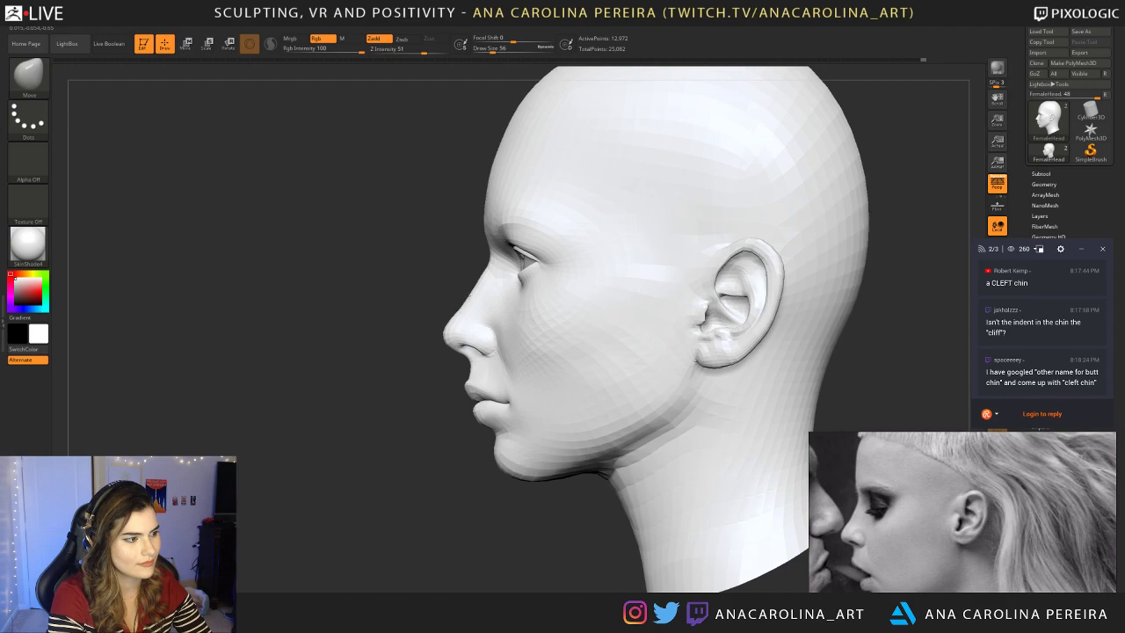
Step: Reshape the forehead and the back of the skull in profile with the Move brush, going up to draw size 251
mouse_move(445, 249)
alt+mouse_down()
mouse_move(454, 293)
mouse_move(475, 245)
mouse_move(527, 204)
alt+mouse_up()
key(space)
alt+drag(477, 244, 446, 253)
key(space)
drag(480, 200, 507, 196)
mouse_move(764, 128)
mouse_down()
mouse_move(914, 132)
mouse_move(734, 123)
mouse_move(744, 120)
mouse_up()
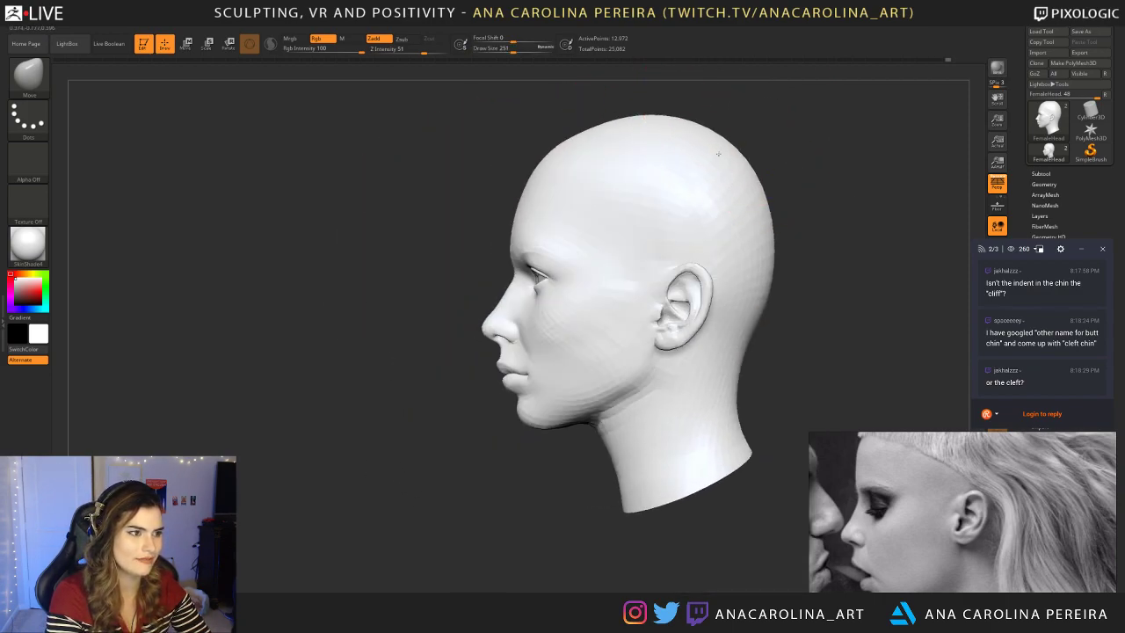
mouse_move(762, 211)
mouse_down()
mouse_move(829, 233)
mouse_move(831, 193)
mouse_move(845, 183)
mouse_move(746, 204)
mouse_move(721, 195)
mouse_up()
Step: Read back through the viewers' chat messages about the chin and return to the newest one
scroll(1064, 337, up, 3)
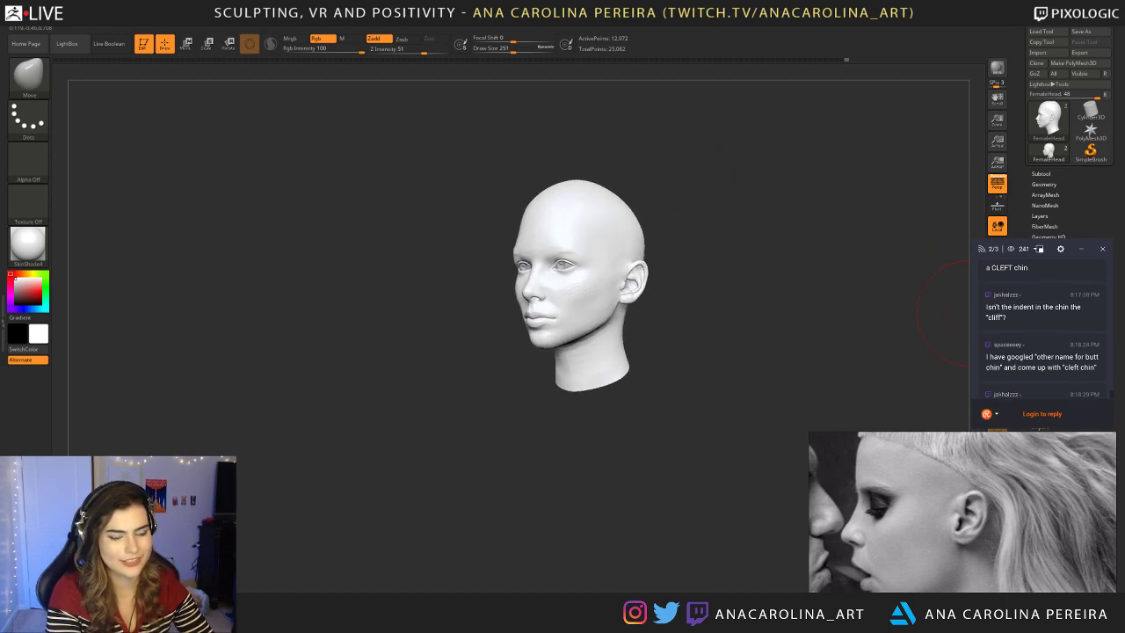
scroll(1047, 326, up, 3)
scroll(1046, 326, up, 3)
scroll(1052, 326, up, 2)
scroll(1052, 327, up, 1)
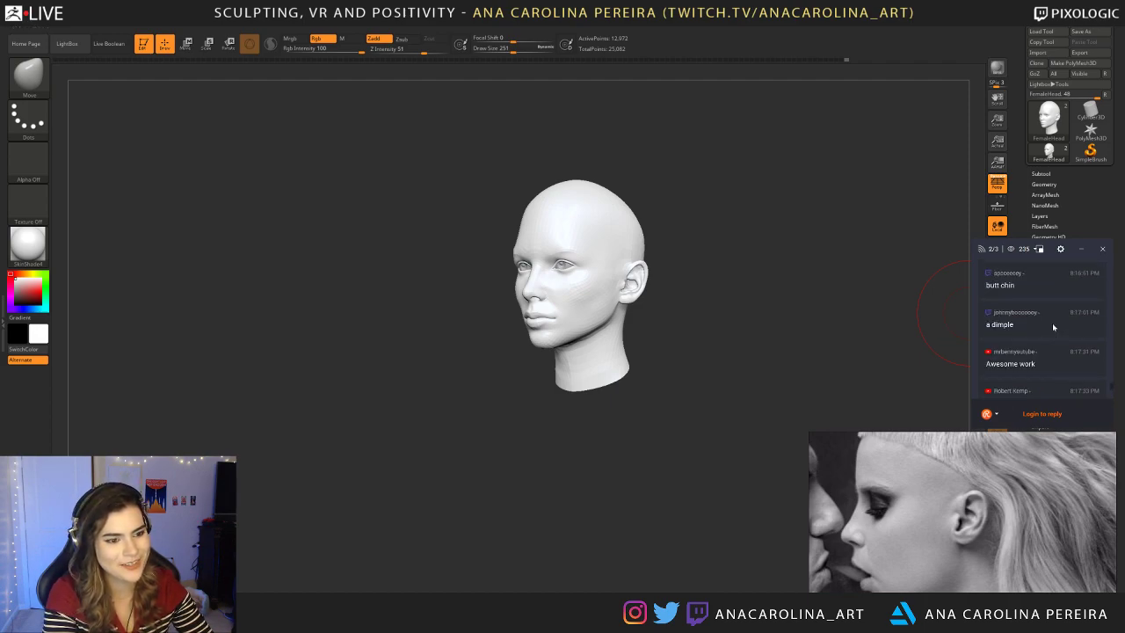
scroll(1051, 327, down, 2)
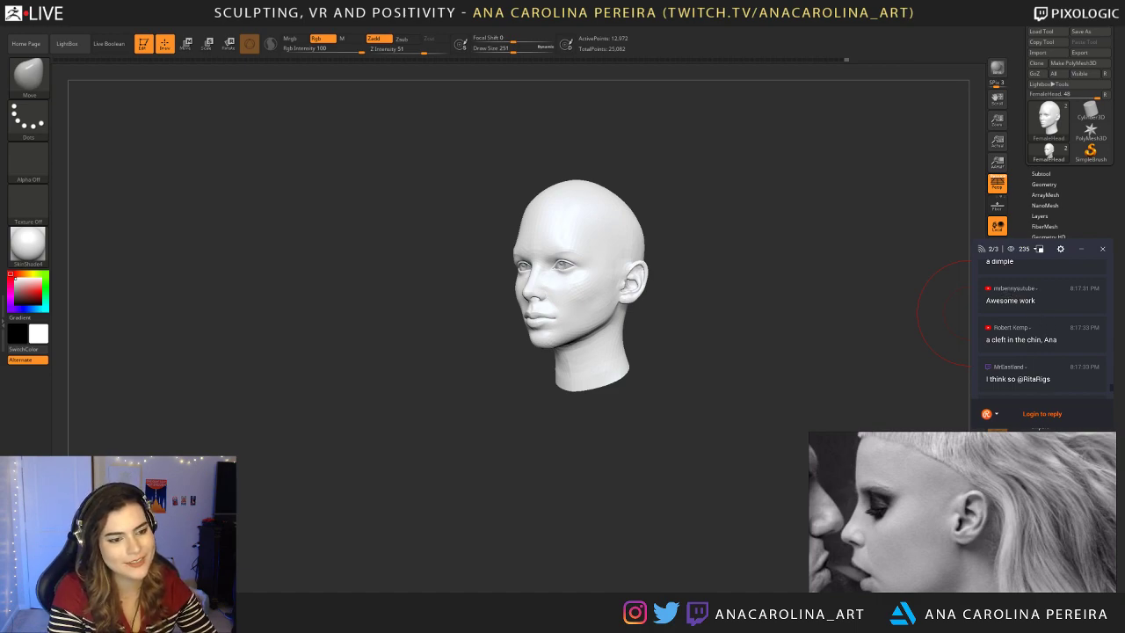
scroll(1011, 305, down, 2)
scroll(1016, 304, down, 3)
scroll(1041, 329, down, 2)
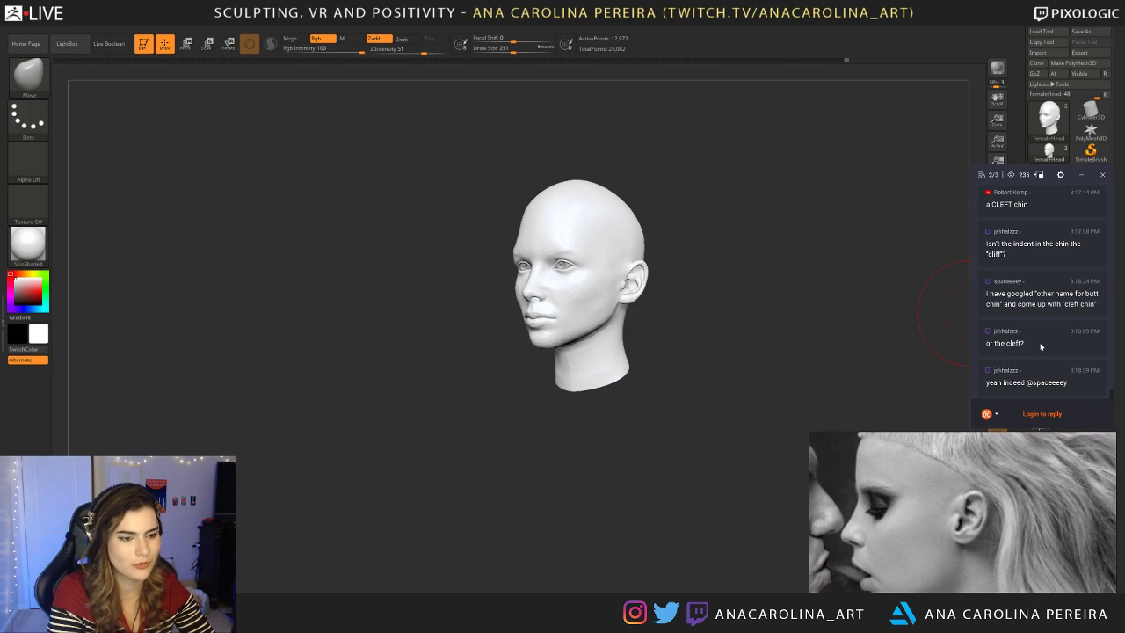
Step: Adjust the chin in profile with the Move brush, reducing the draw size to 87, and check the head from the front
alt+drag(325, 435, 426, 492)
alt+drag(426, 492, 494, 437)
drag(826, 378, 592, 417)
key(space)
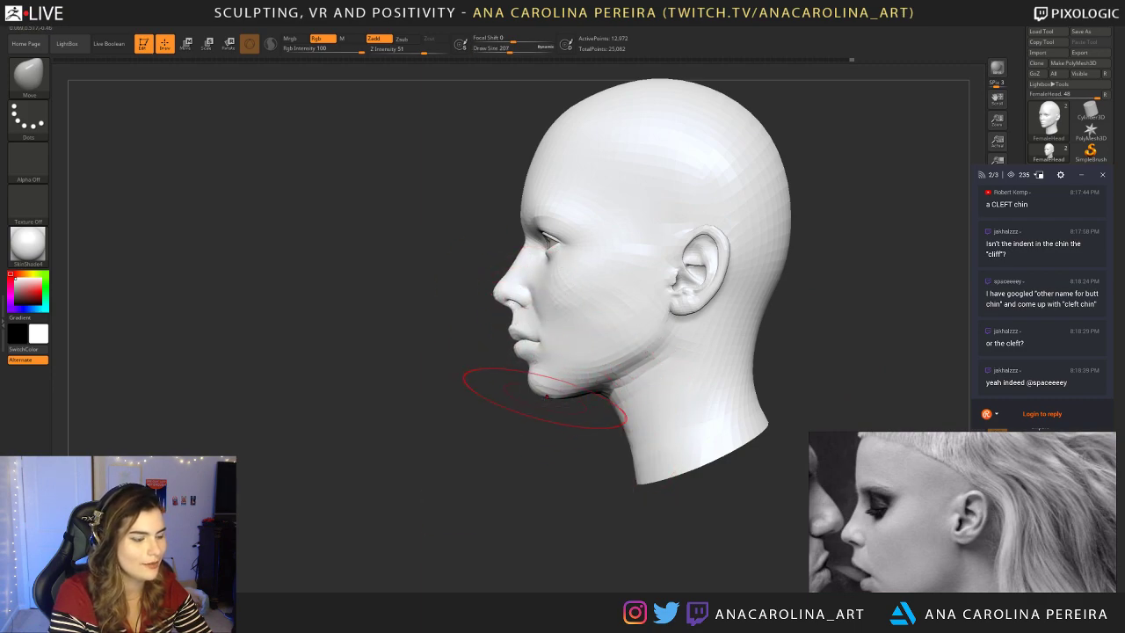
key(space)
drag(544, 379, 532, 379)
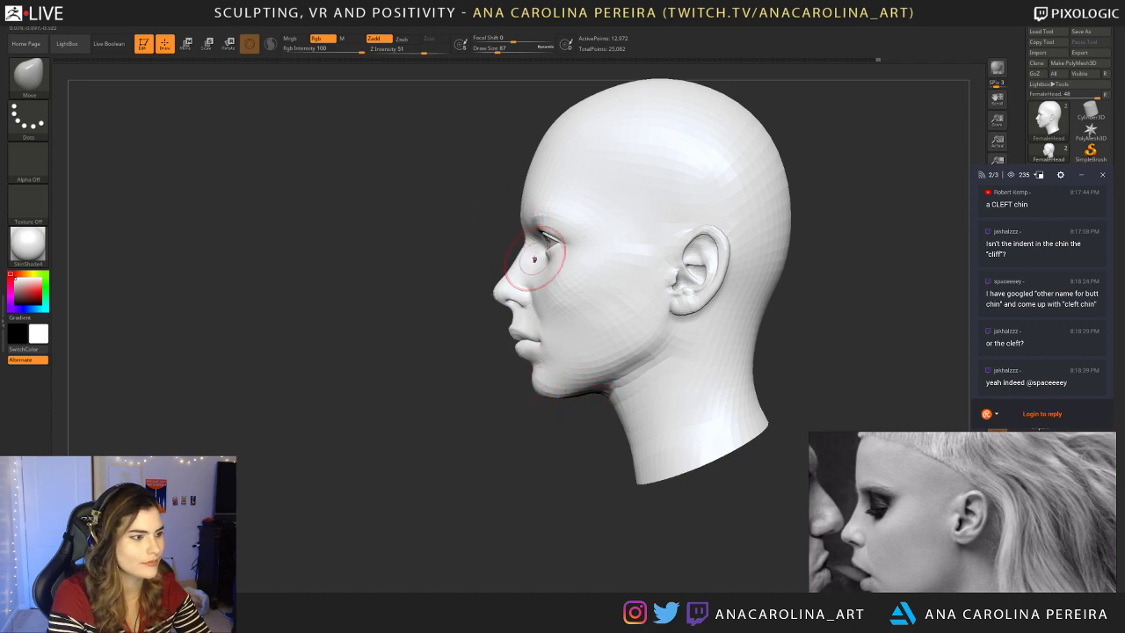
ctrl+right_drag(520, 246, 497, 197)
right_drag(497, 196, 532, 190)
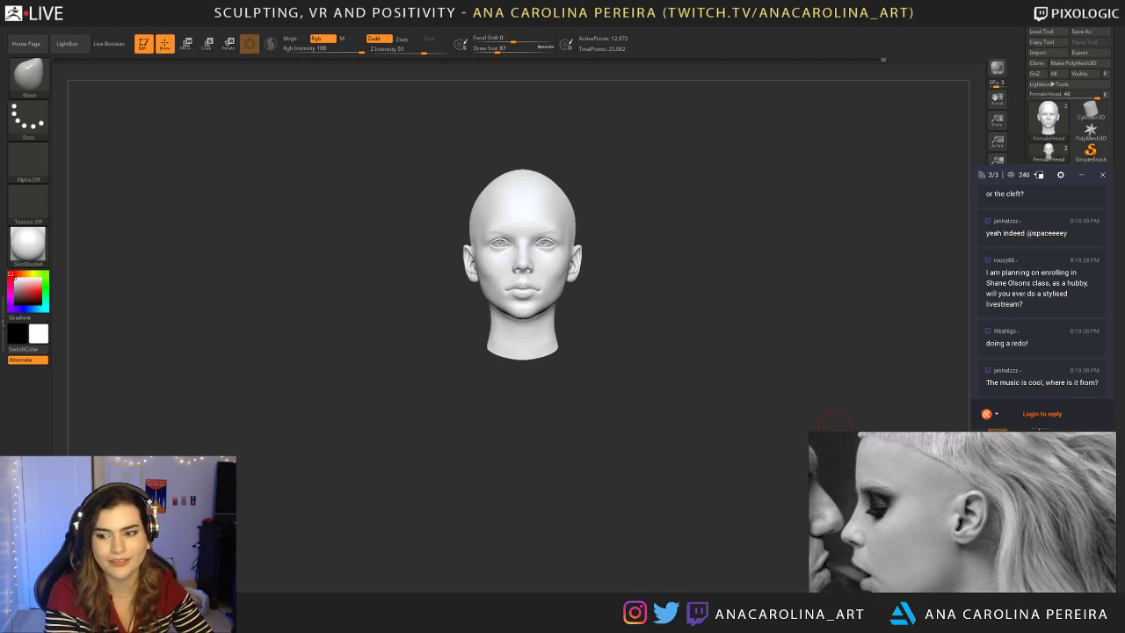
Step: Adjust the area under the lower lip in profile with the Move brush at draw size 46, and check it from the front
drag(888, 384, 791, 387)
mouse_move(878, 334)
alt+mouse_down()
mouse_move(887, 395)
mouse_move(815, 415)
alt+mouse_up()
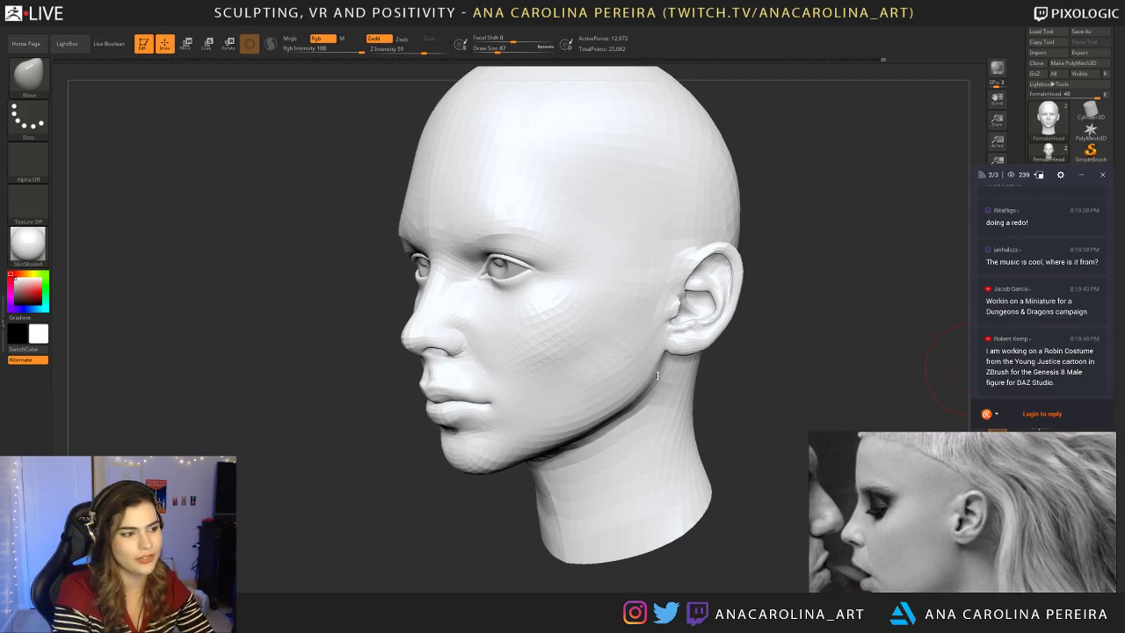
mouse_move(868, 339)
mouse_down()
mouse_move(681, 342)
mouse_move(849, 344)
mouse_up()
alt+drag(372, 379, 389, 321)
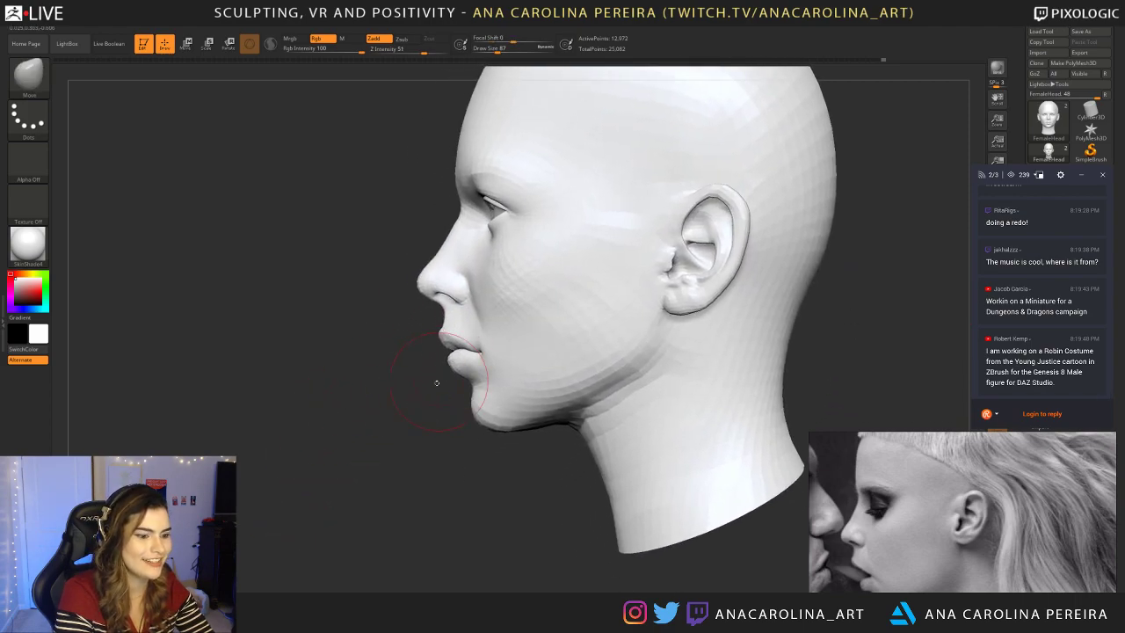
key(space)
drag(422, 388, 413, 387)
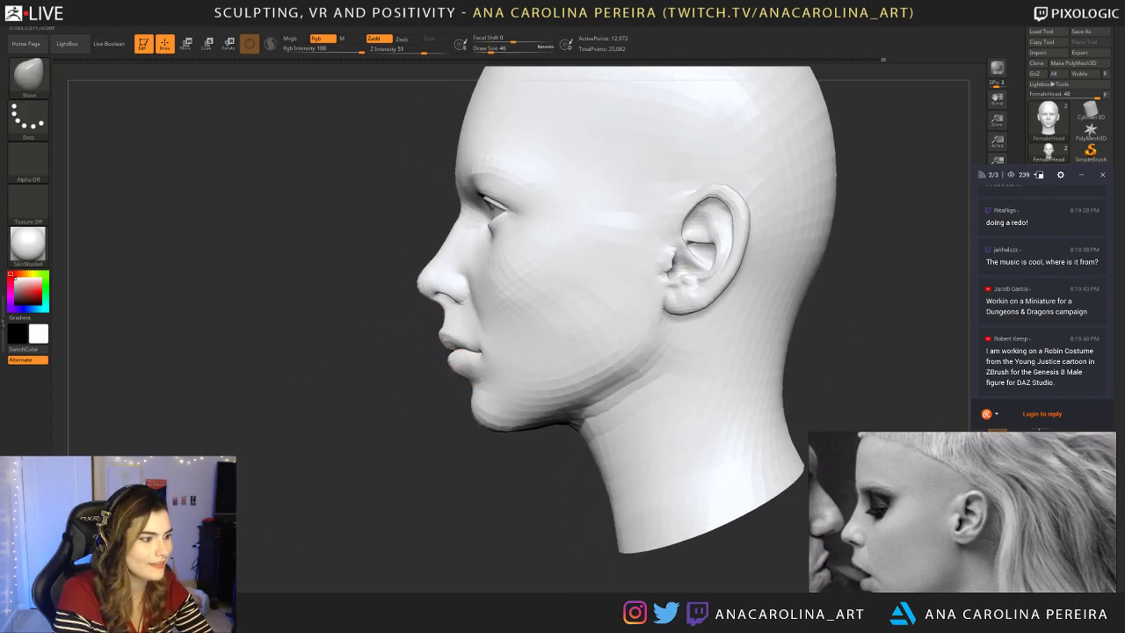
drag(455, 371, 466, 372)
shift+drag(374, 378, 497, 381)
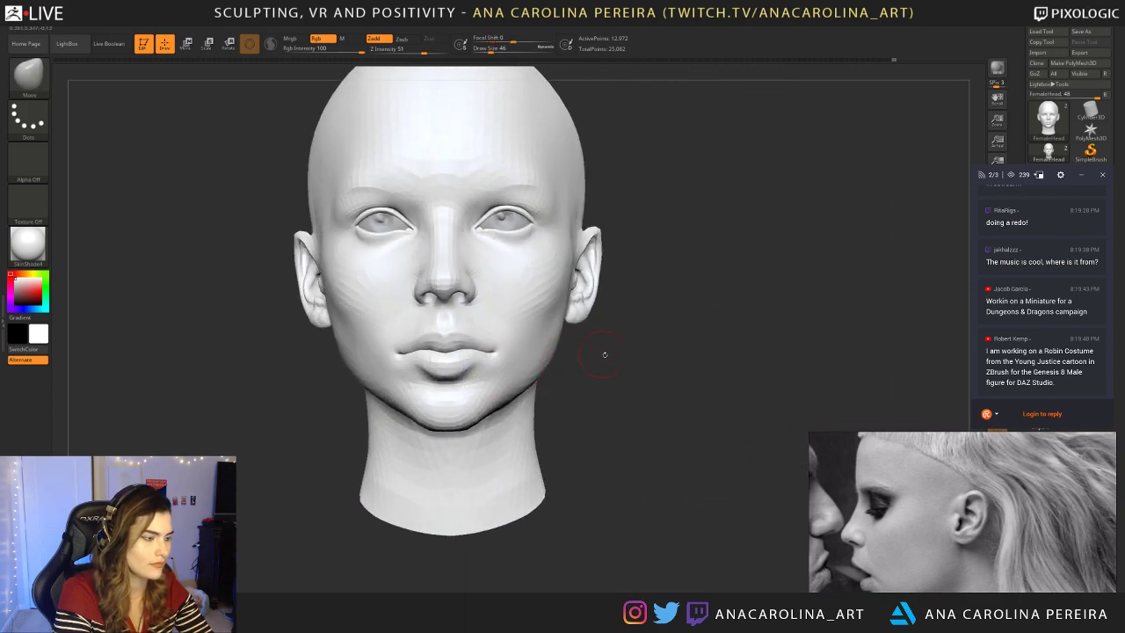
Step: Bring up the frontal, blue-lit stage photo with dark under-eye stripes on the reference board and enlarge its face
drag(598, 352, 593, 358)
mouse_move(595, 439)
alt+mouse_down()
mouse_move(595, 362)
mouse_move(596, 445)
alt+mouse_up()
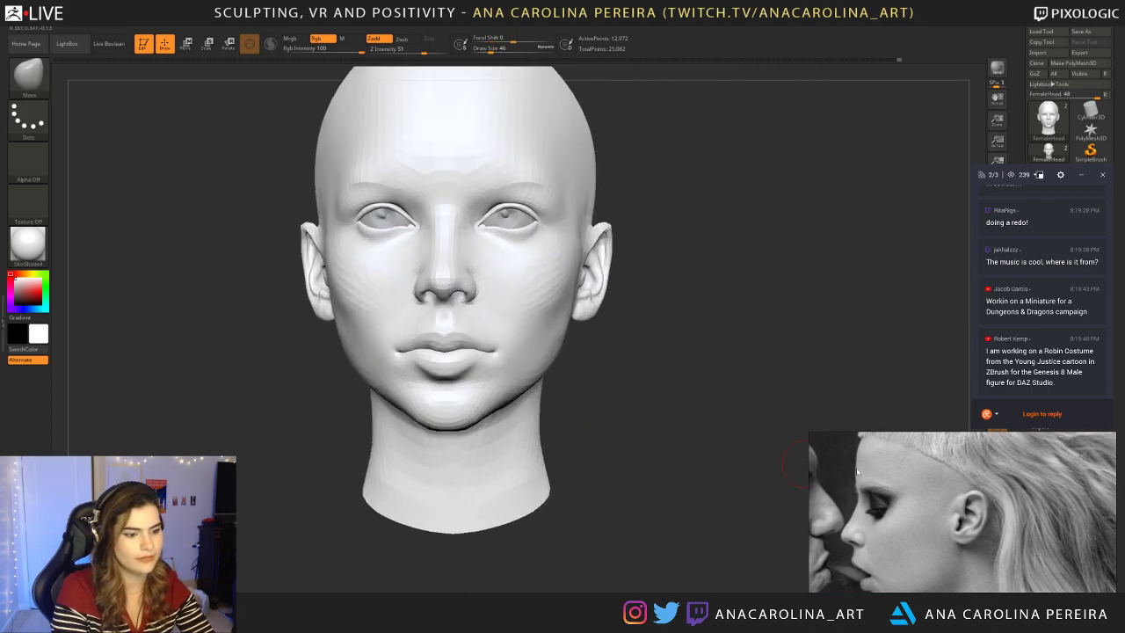
scroll(837, 471, down, 10)
middle_drag(905, 461, 948, 527)
middle_drag(1001, 457, 935, 469)
scroll(937, 513, up, 4)
scroll(933, 489, up, 4)
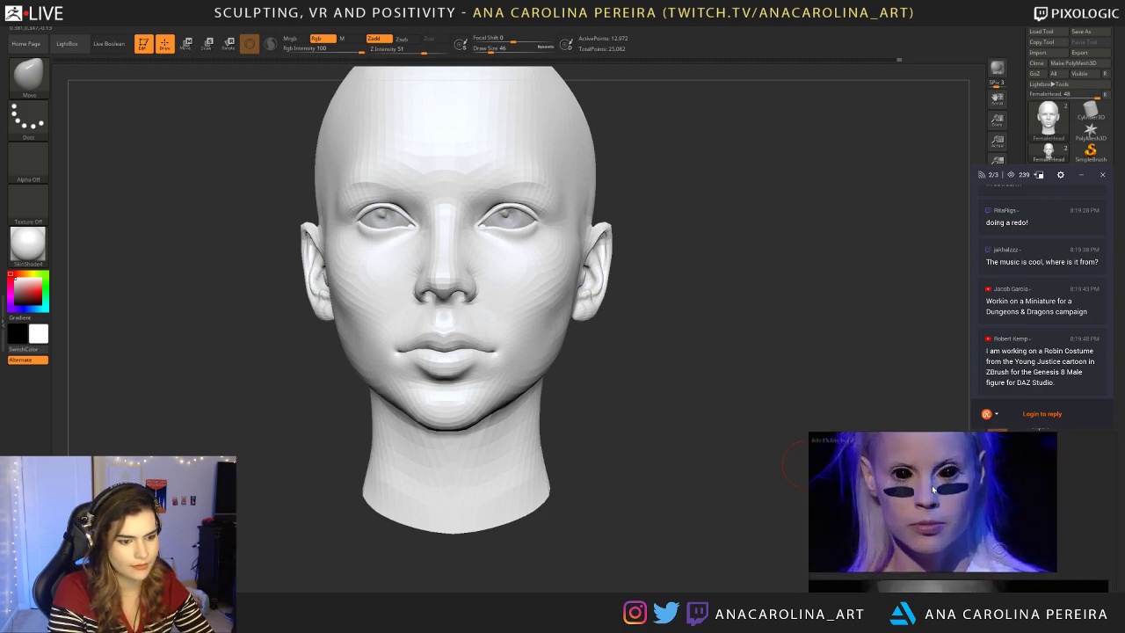
scroll(933, 489, up, 2)
scroll(944, 512, up, 1)
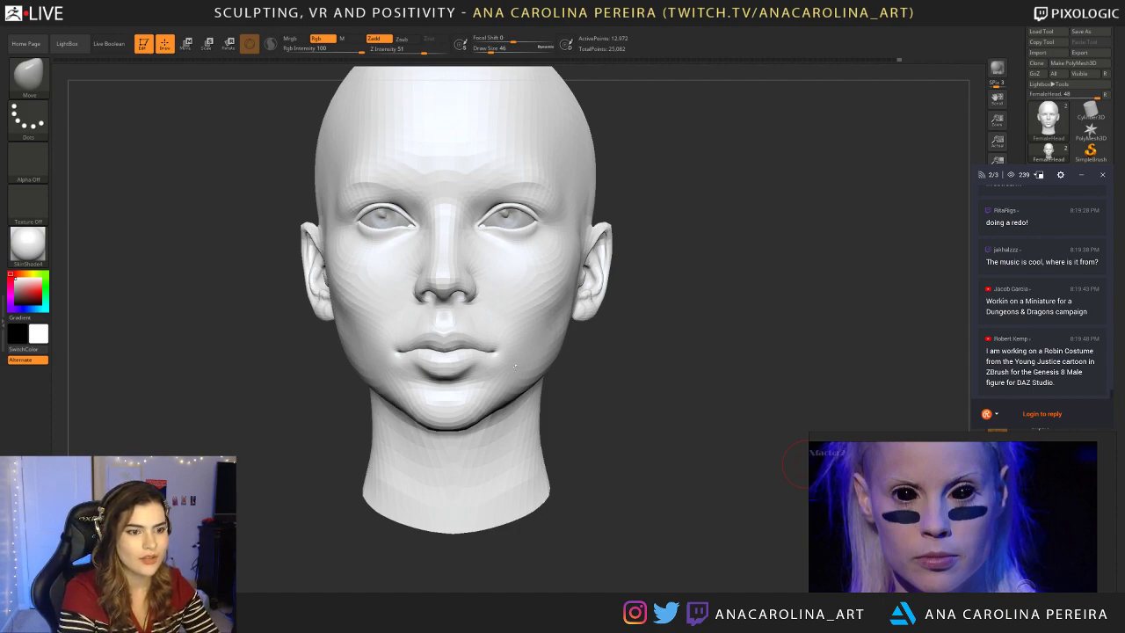
Step: Reshape the upper lip from the front with the Move brush at draw size 31
drag(767, 359, 522, 372)
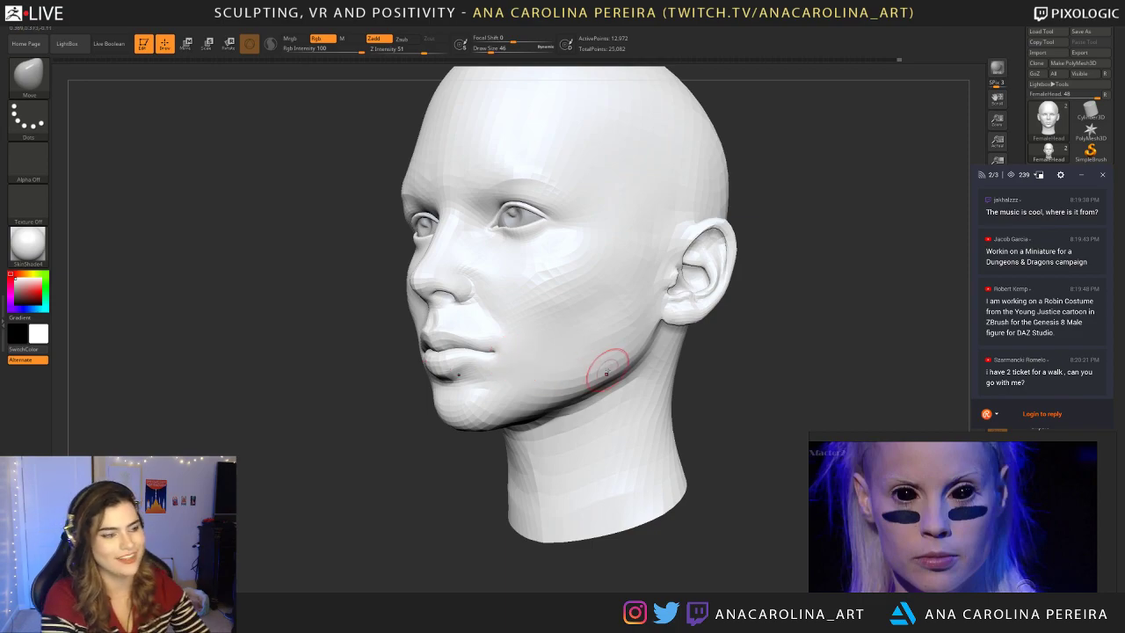
shift+drag(767, 381, 770, 451)
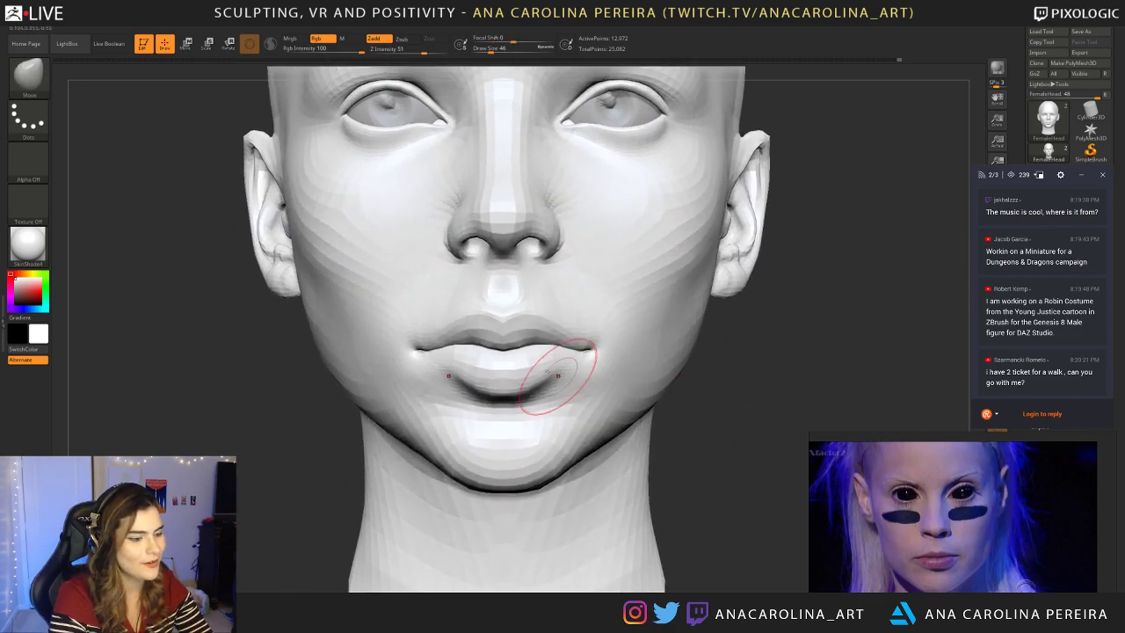
key(space)
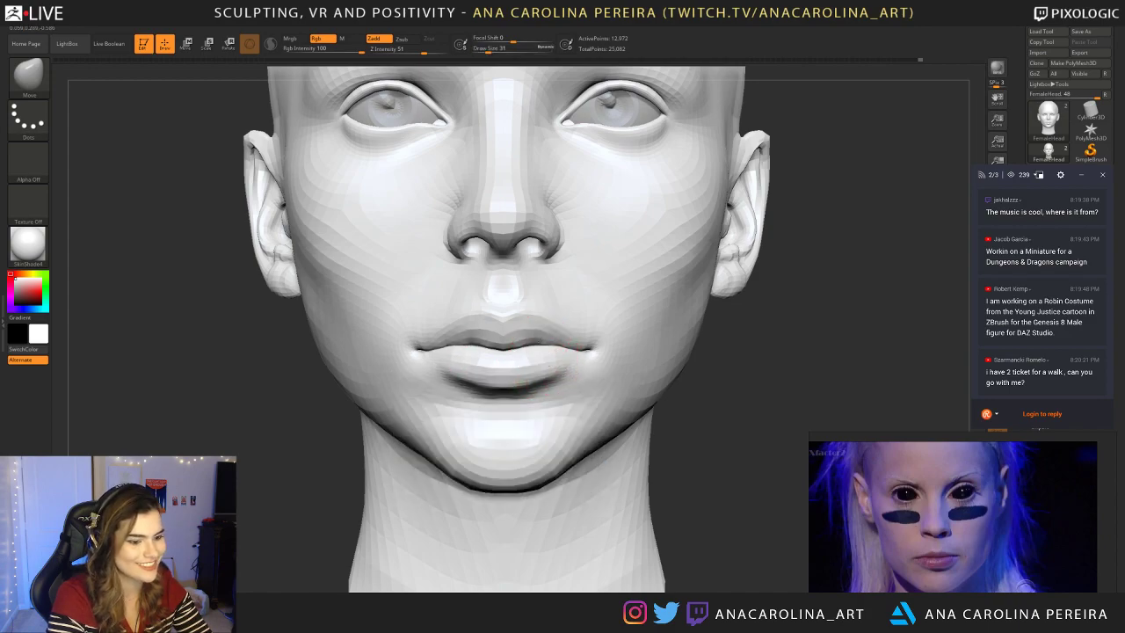
drag(552, 350, 532, 321)
mouse_move(641, 439)
right_down()
mouse_move(681, 432)
mouse_move(638, 351)
mouse_move(642, 430)
right_up()
Step: Adjust the outer part of the upper lip with the Move brush at draw size 35 and check the mouth in three-quarter view
key(space)
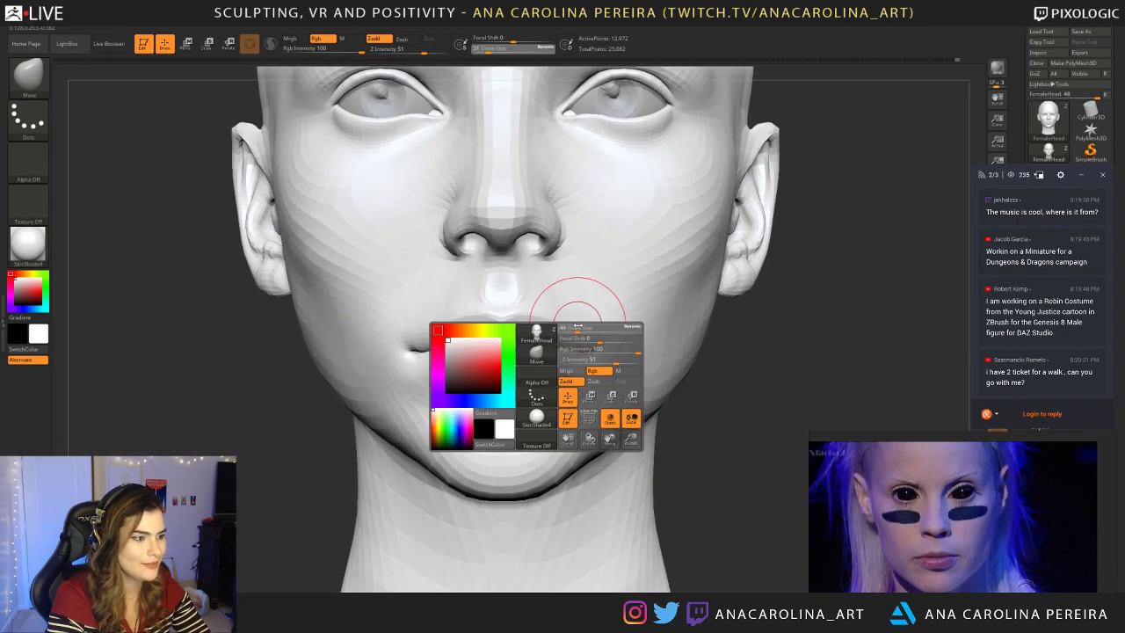
key(space)
drag(699, 413, 703, 412)
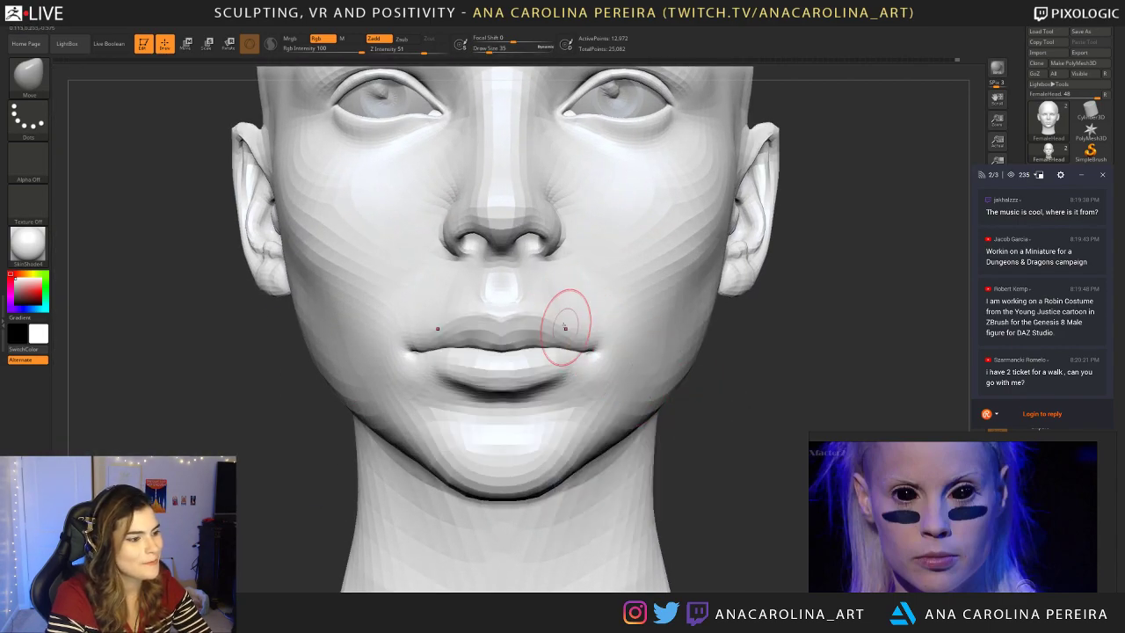
drag(557, 326, 575, 334)
right_drag(684, 405, 556, 324)
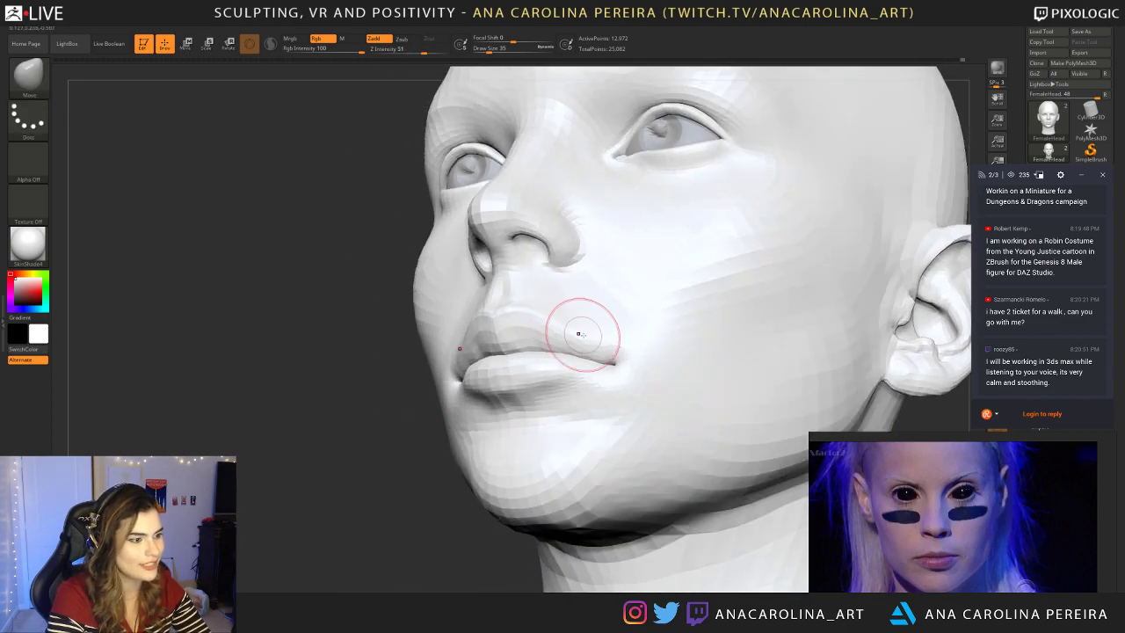
mouse_move(524, 394)
right_down()
mouse_move(642, 439)
mouse_move(686, 439)
mouse_move(713, 372)
mouse_move(736, 378)
mouse_move(734, 421)
right_up()
mouse_move(735, 422)
right_down()
mouse_move(773, 413)
mouse_move(729, 404)
mouse_move(728, 457)
right_up()
Step: Refine the upper lip and smooth the corners of the mouth at draw size 23
key(space)
mouse_move(536, 334)
mouse_down()
mouse_move(507, 323)
mouse_move(547, 326)
mouse_up()
key(space)
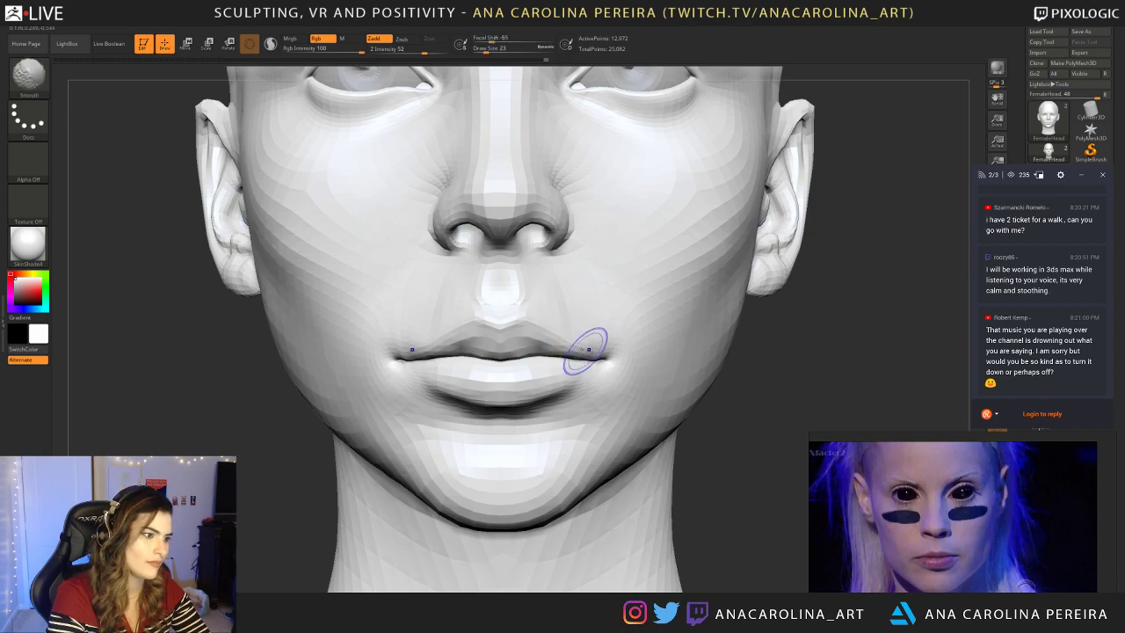
key(f)
right_drag(686, 304, 717, 411)
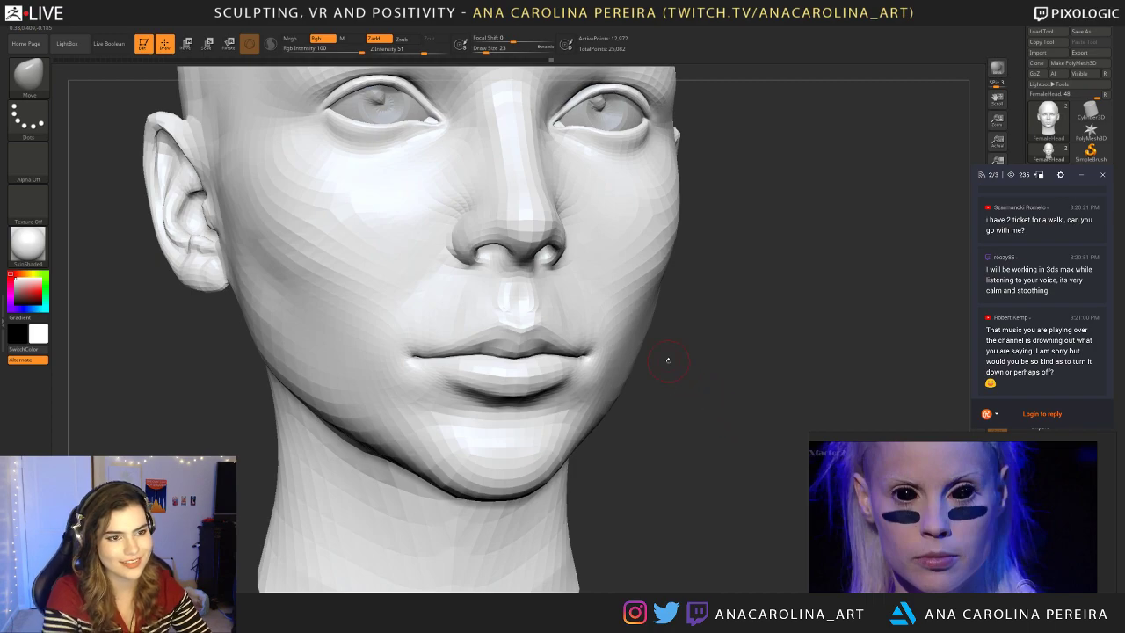
Step: Read back through the viewers' chat messages about the music and return to the newest one
scroll(1039, 239, up, 3)
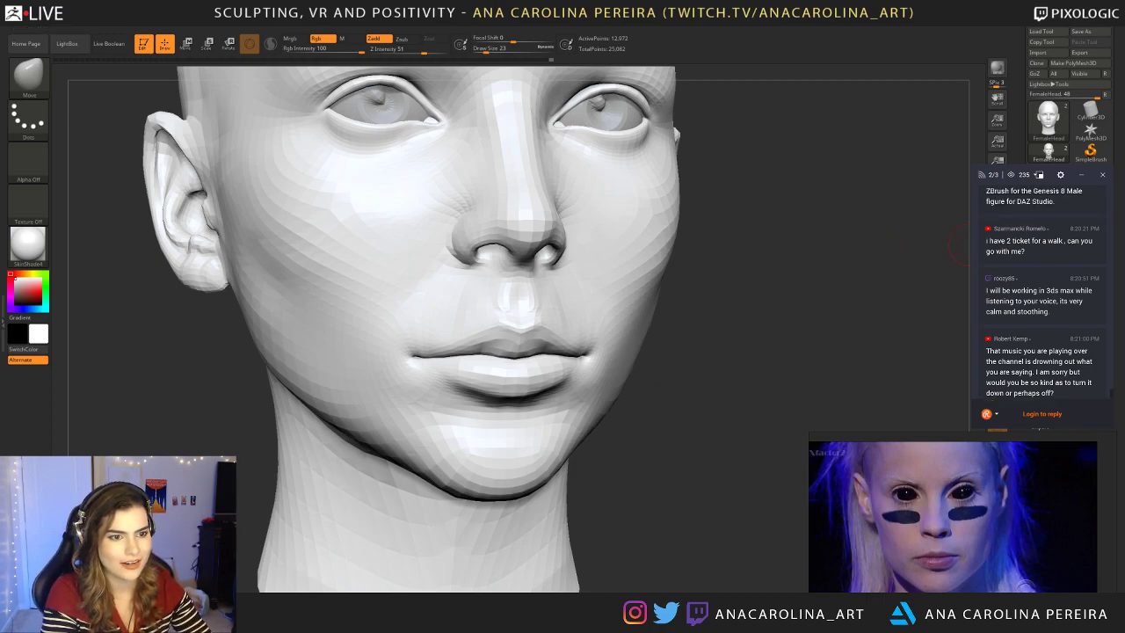
scroll(1036, 243, up, 2)
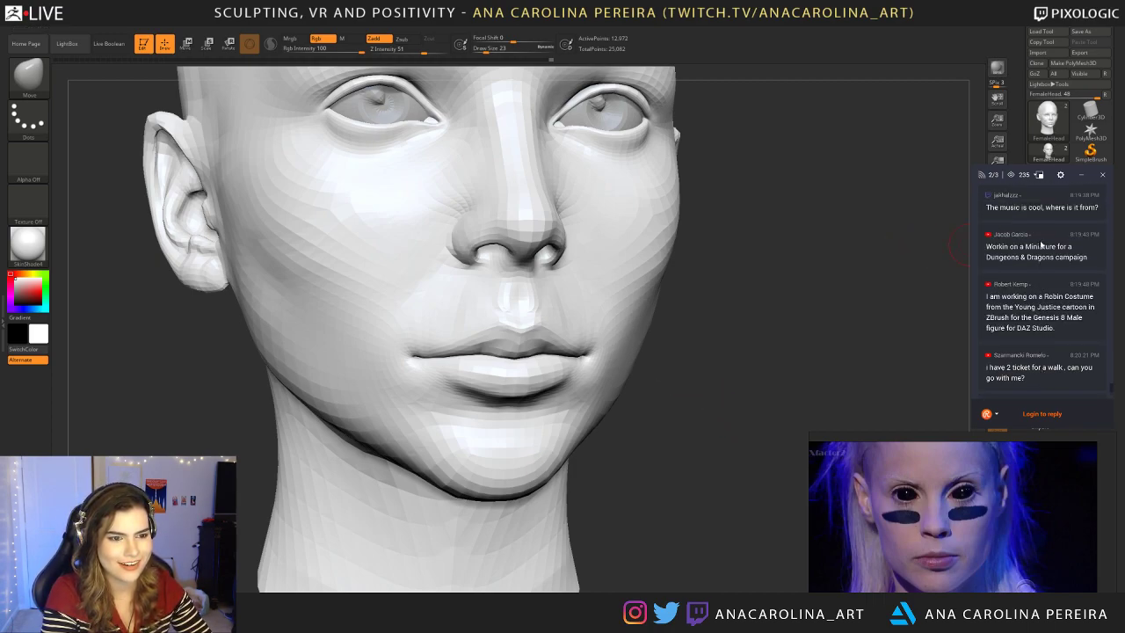
scroll(1036, 243, up, 1)
scroll(1022, 274, down, 1)
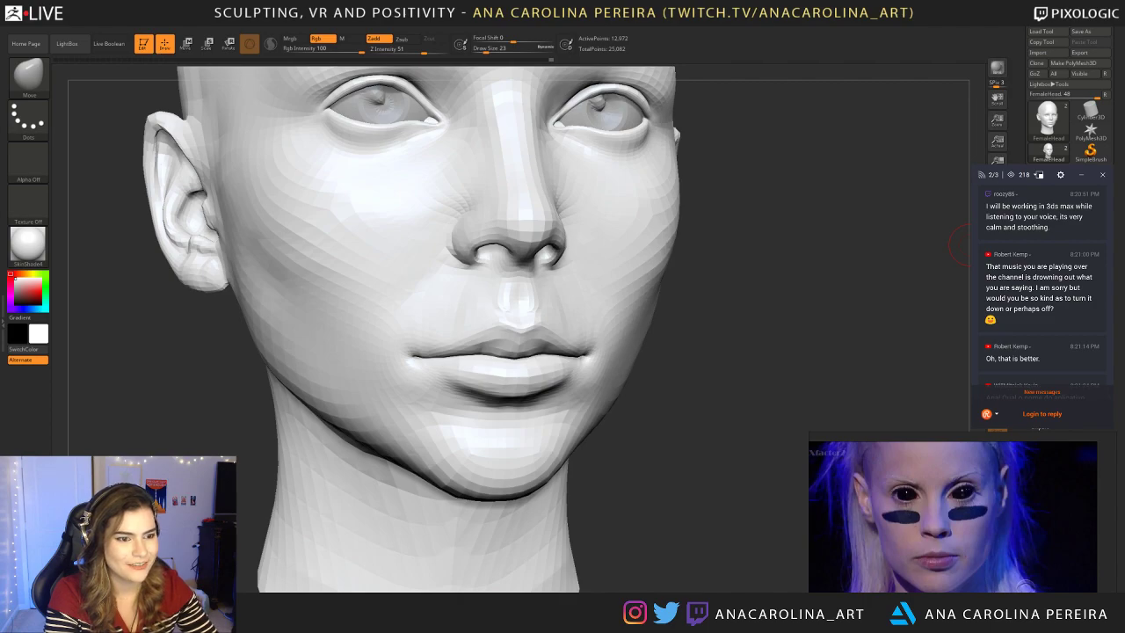
drag(997, 266, 1098, 294)
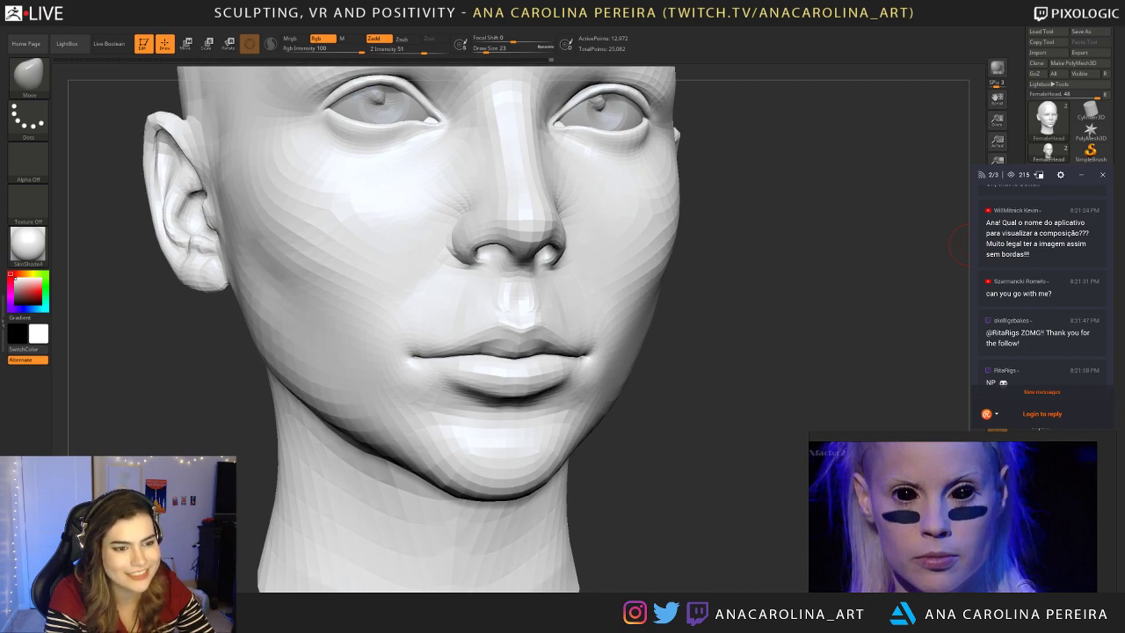
click(1053, 393)
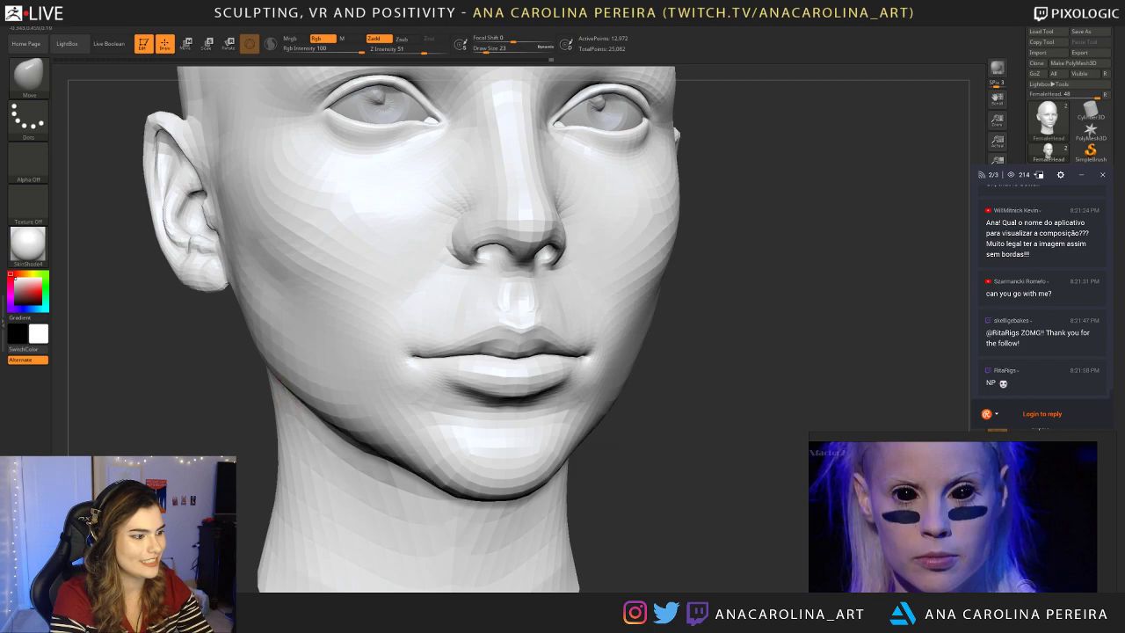
Step: Set the Move brush to draw size 90 and examine the jaw and neck from below
shift+drag(224, 437, 220, 447)
key(space)
mouse_move(648, 407)
mouse_down()
mouse_move(705, 379)
mouse_move(615, 383)
mouse_move(677, 366)
mouse_move(793, 477)
mouse_move(759, 401)
mouse_move(795, 465)
mouse_move(795, 369)
mouse_up()
key(b)
key(m)
key(v)
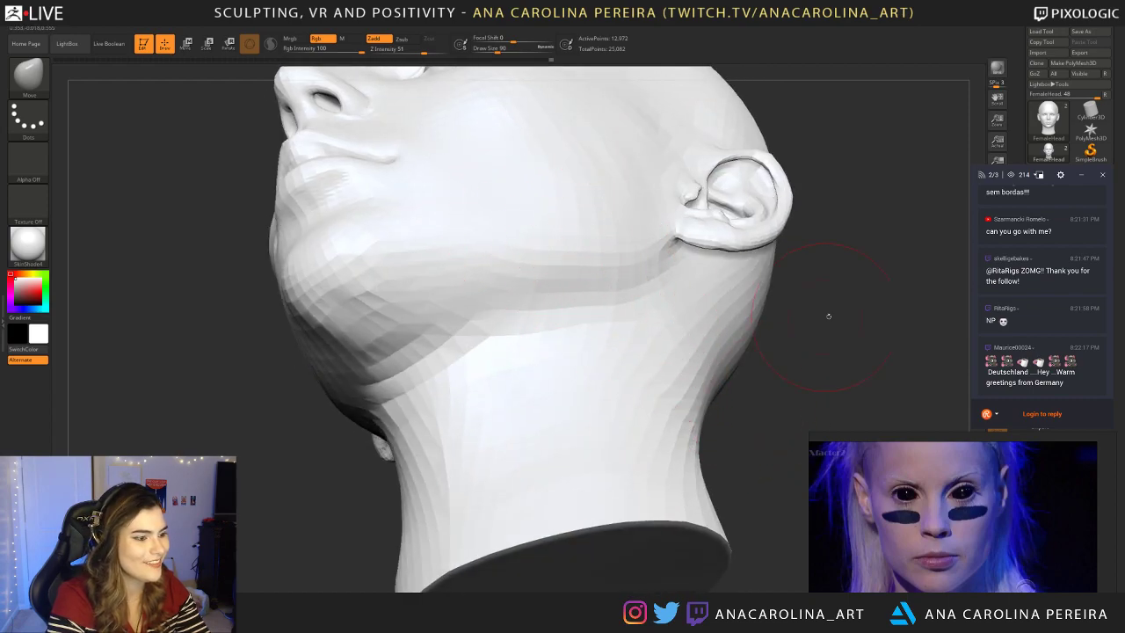
drag(820, 316, 844, 369)
drag(720, 308, 817, 315)
Step: Reshape the jawline and the area under the chin in profile with the Move brush at draw size 101
key(space)
drag(648, 279, 657, 280)
mouse_move(743, 323)
mouse_down()
mouse_move(745, 334)
mouse_move(644, 339)
mouse_up()
mouse_move(531, 316)
mouse_down()
mouse_move(518, 326)
mouse_move(529, 311)
mouse_move(577, 326)
mouse_up()
key(space)
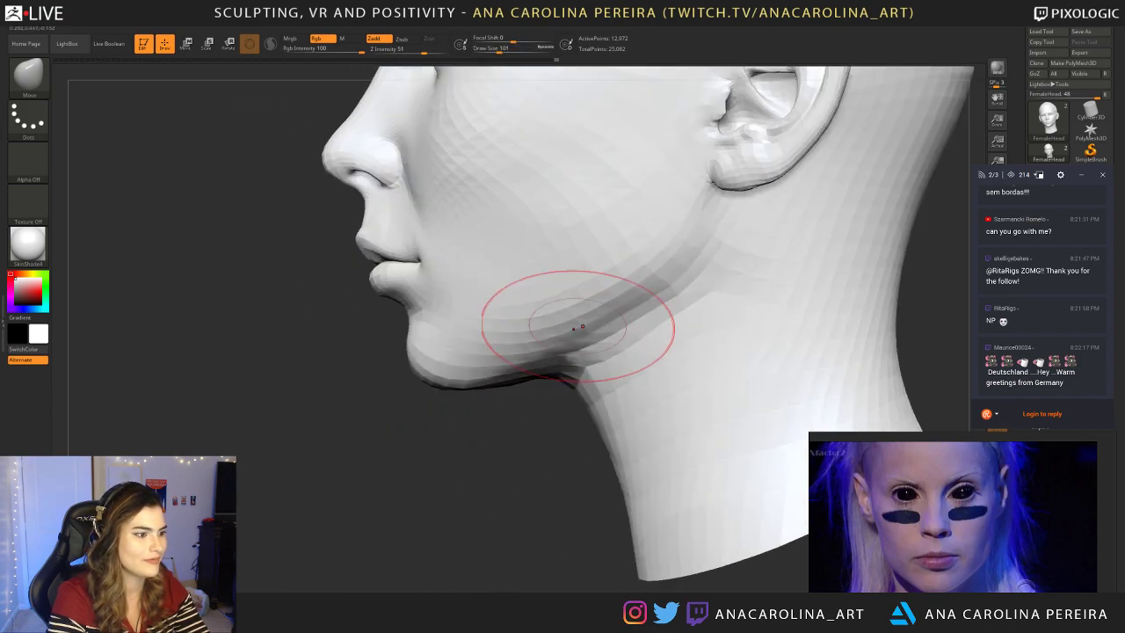
drag(575, 369, 557, 371)
Step: Adjust the edge of the jaw from the front with the Move brush at draw size 101 and check the face
mouse_move(540, 418)
shift+mouse_down()
mouse_move(803, 378)
mouse_move(760, 316)
mouse_move(685, 379)
shift+mouse_up()
drag(622, 345, 646, 322)
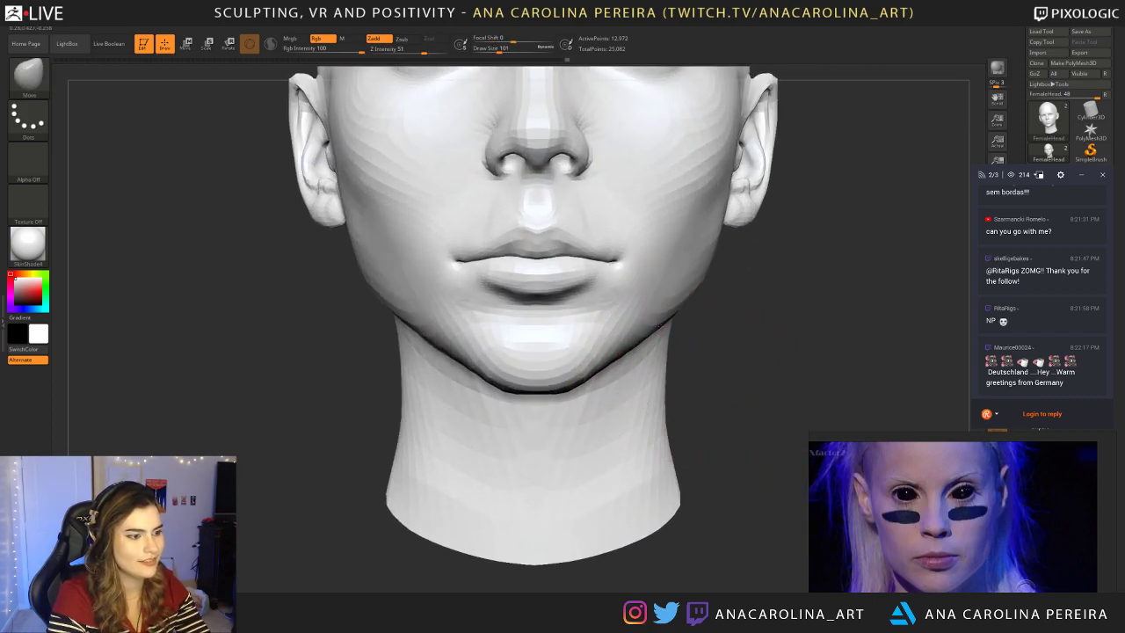
mouse_move(746, 377)
alt+mouse_down()
mouse_move(716, 276)
mouse_move(652, 396)
alt+mouse_up()
shift+drag(587, 376, 514, 428)
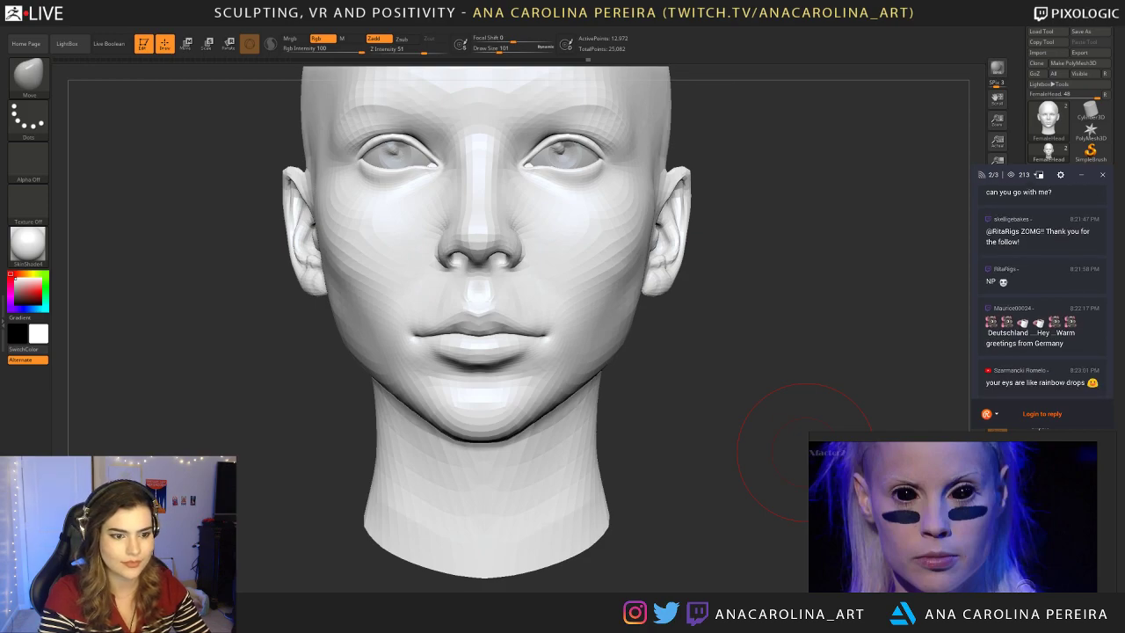
Step: Adjust the lower face from several angles with the Move brush, changing the draw size between strokes
mouse_move(708, 384)
mouse_down()
mouse_move(439, 371)
mouse_move(385, 431)
mouse_move(395, 361)
mouse_move(598, 378)
mouse_move(579, 466)
mouse_up()
key(space)
mouse_move(629, 408)
mouse_down()
mouse_move(616, 407)
mouse_move(621, 448)
mouse_up()
key(space)
mouse_move(483, 240)
mouse_down()
mouse_move(468, 240)
mouse_move(504, 252)
mouse_move(494, 247)
mouse_move(480, 274)
mouse_move(532, 265)
mouse_up()
key(space)
alt+drag(724, 386, 712, 294)
drag(677, 290, 610, 296)
mouse_move(714, 263)
alt+mouse_down()
mouse_move(717, 310)
mouse_move(761, 308)
alt+mouse_up()
Step: Refine the lips with the Move brush at draw size 25 and check the whole head from the front and in three-quarter view
key(space)
mouse_move(729, 309)
mouse_down()
mouse_move(760, 277)
mouse_move(661, 285)
mouse_up()
key(space)
key(space)
drag(719, 313, 715, 312)
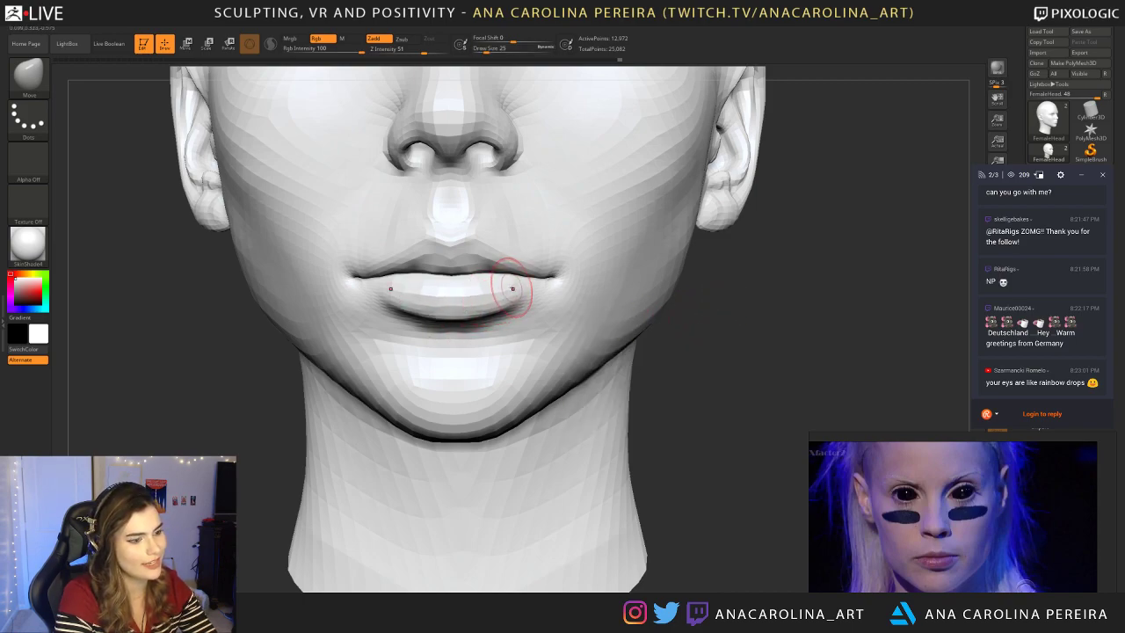
mouse_move(763, 326)
mouse_down()
mouse_move(680, 344)
mouse_move(462, 431)
mouse_move(449, 449)
mouse_move(672, 377)
mouse_move(628, 286)
mouse_move(637, 312)
mouse_move(596, 455)
mouse_up()
key(shift)
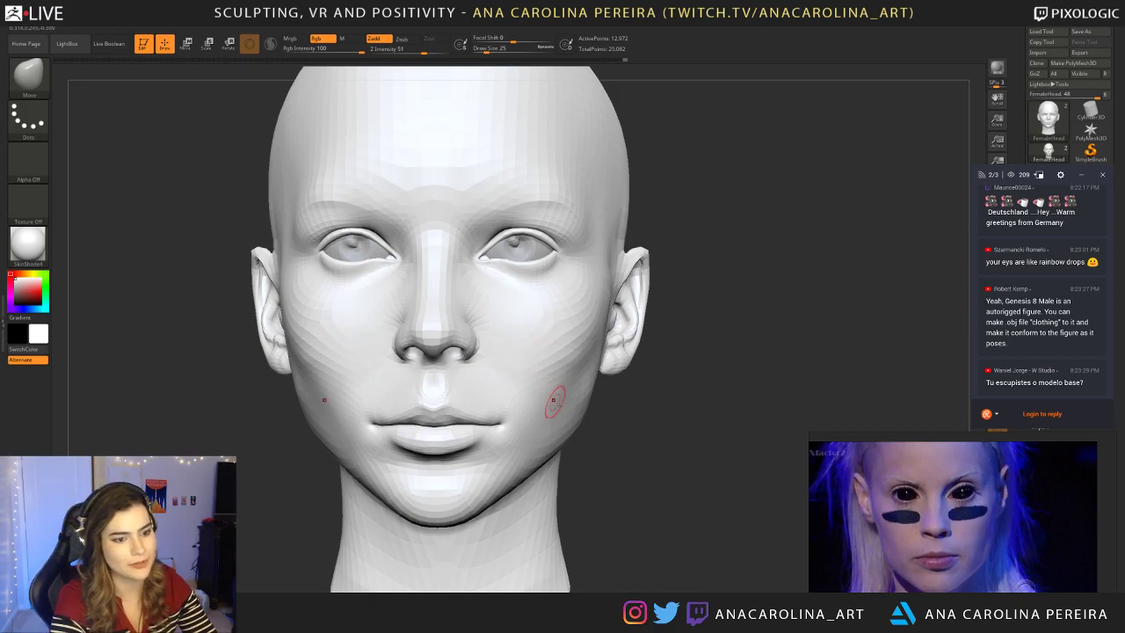
drag(669, 449, 639, 372)
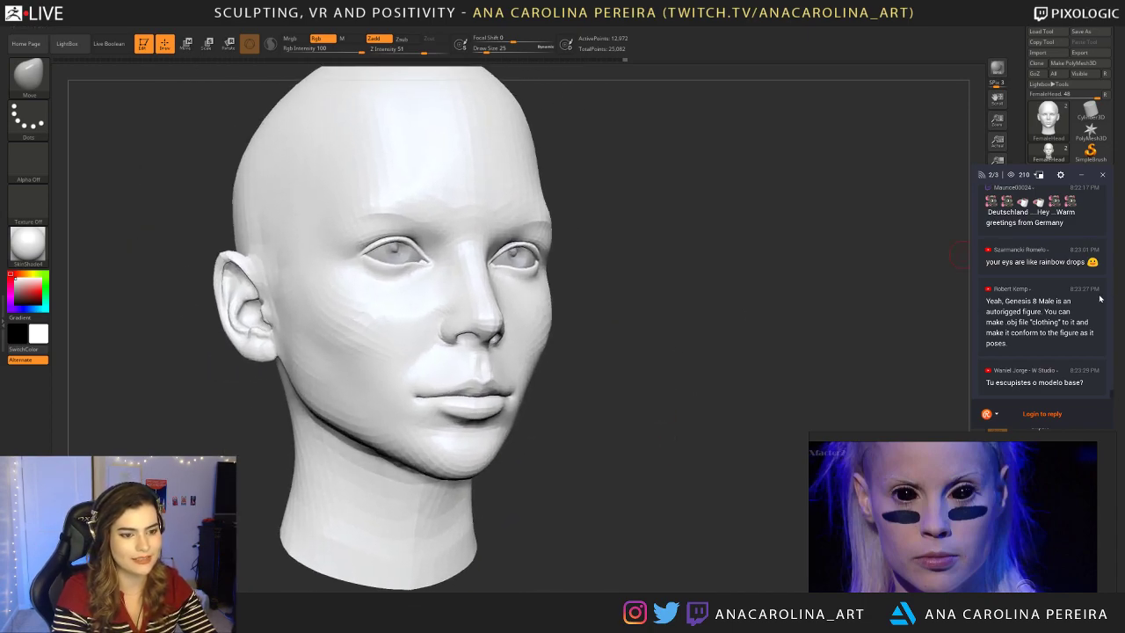
Step: Adjust the lower edge of the chin from the front with the Move brush at draw size 113
shift+drag(519, 493, 525, 487)
alt+drag(675, 389, 693, 401)
key(space)
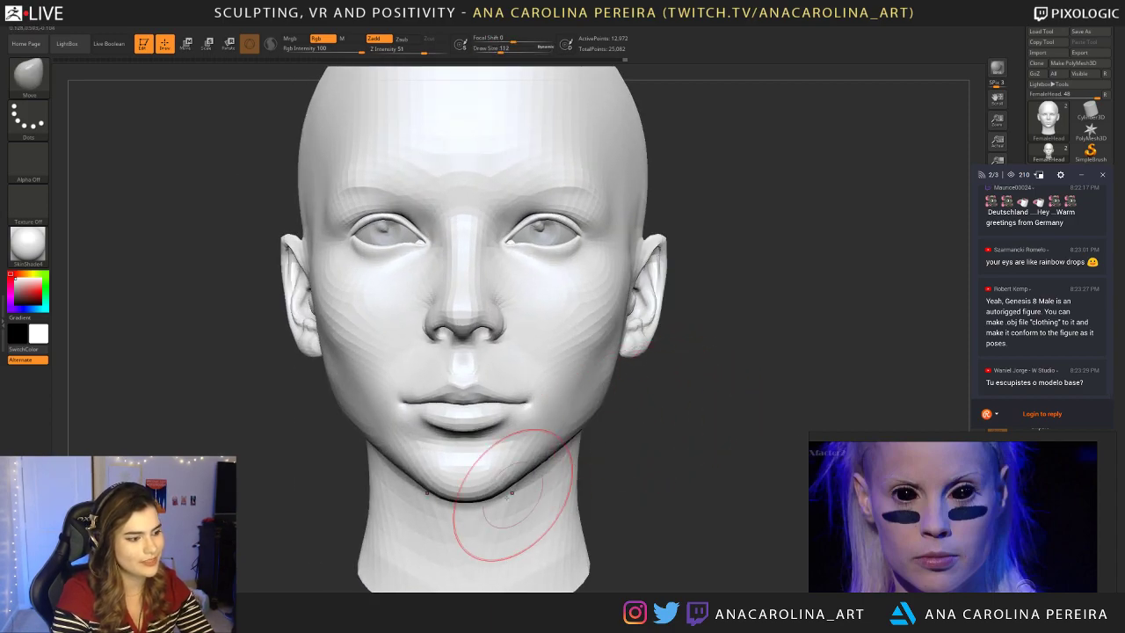
drag(489, 493, 495, 477)
Step: Reshape the sides of the jaw with the Move brush, going from draw size 97 to 372, and compare by undoing and redoing
key(space)
alt+drag(619, 409, 663, 384)
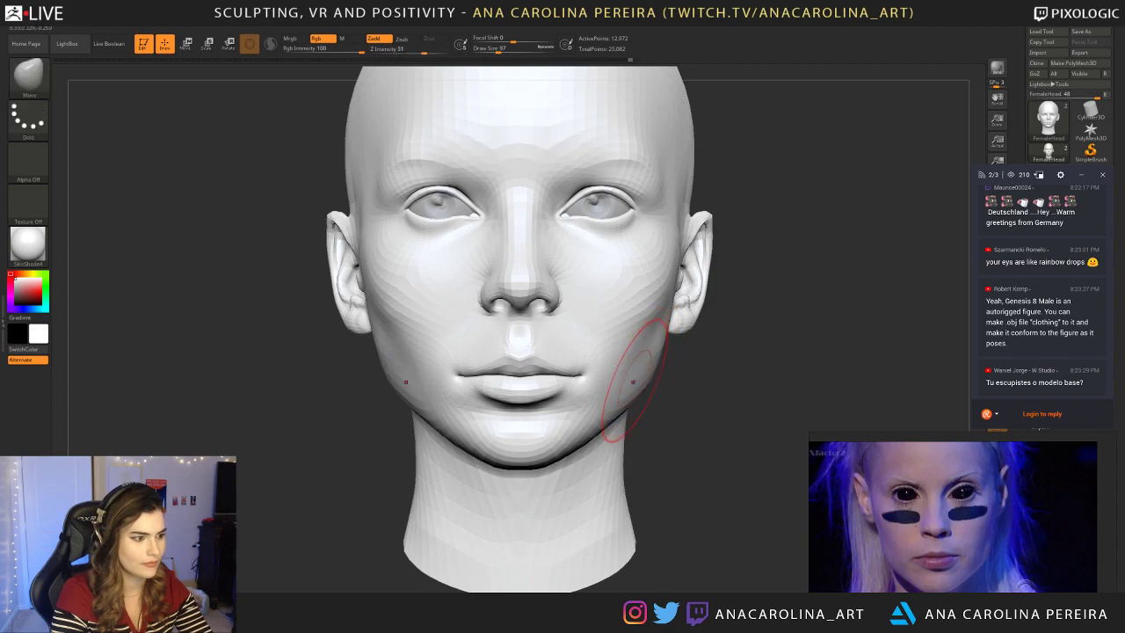
ctrl+right_drag(631, 381, 621, 405)
key(space)
mouse_move(665, 344)
mouse_down()
mouse_move(686, 345)
mouse_move(646, 320)
mouse_up()
key(ctrl+z)
key(ctrl+shift+z)
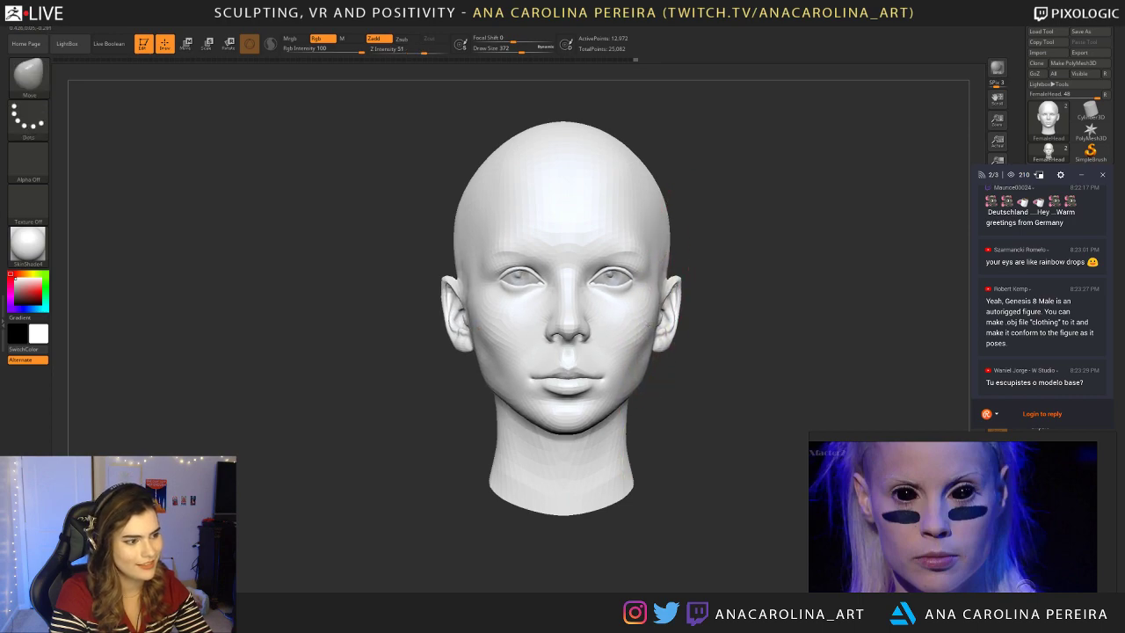
right_drag(722, 362, 657, 363)
key(ctrl+z)
key(ctrl+shift+z)
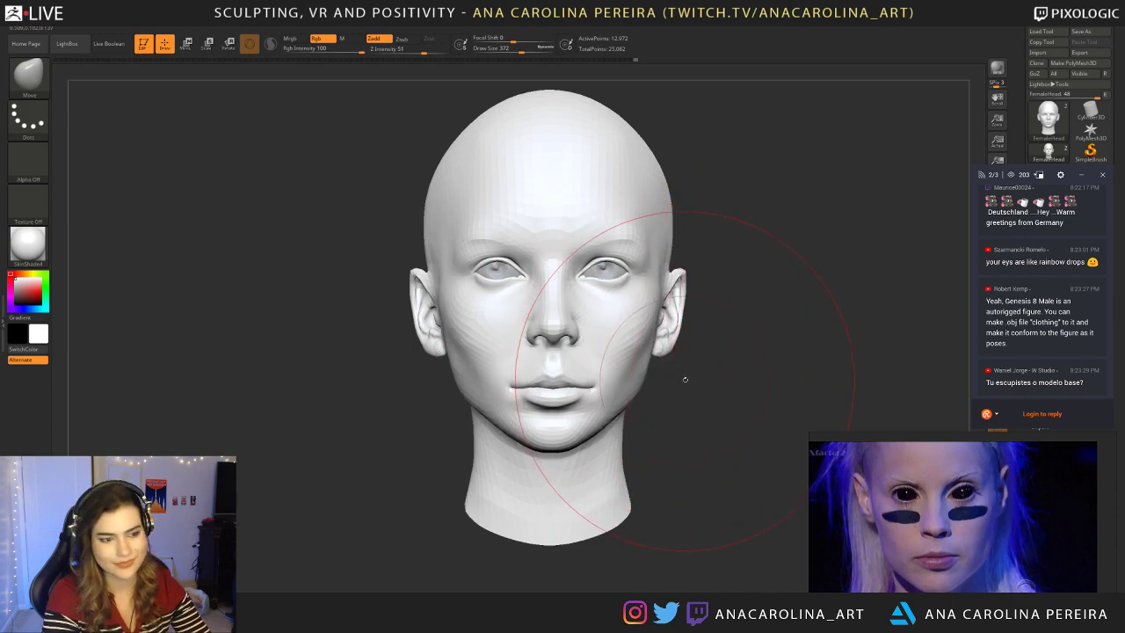
Step: Adjust the underside of the chin in profile with the Move brush at draw size 65
drag(705, 406, 605, 402)
key(space)
click(601, 396)
alt+drag(573, 439, 544, 458)
key(space)
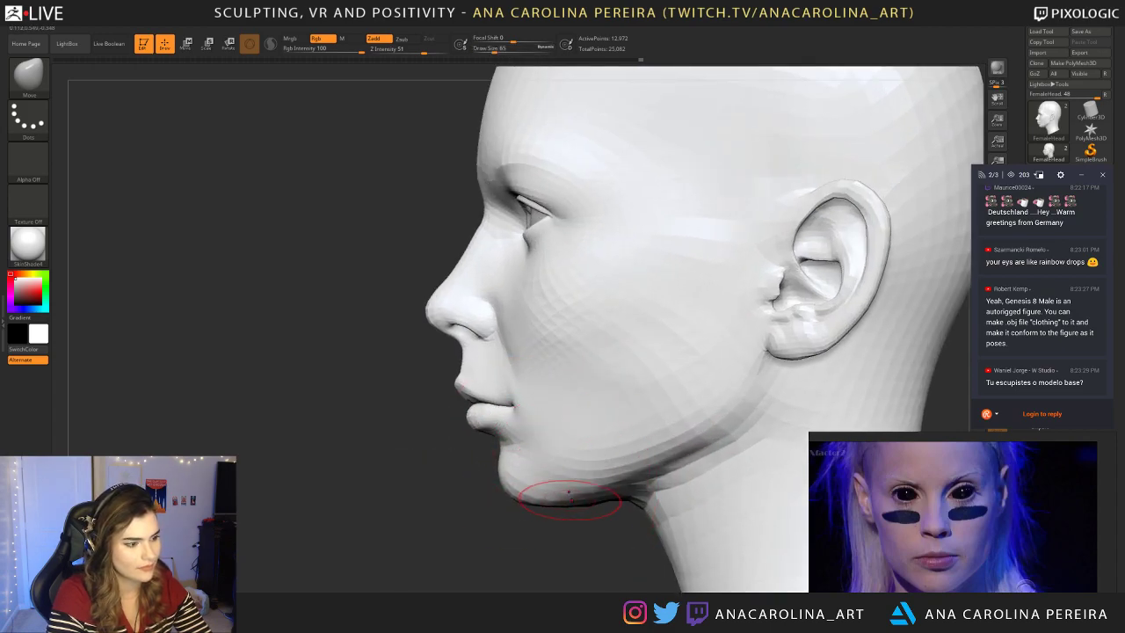
drag(550, 523, 716, 462)
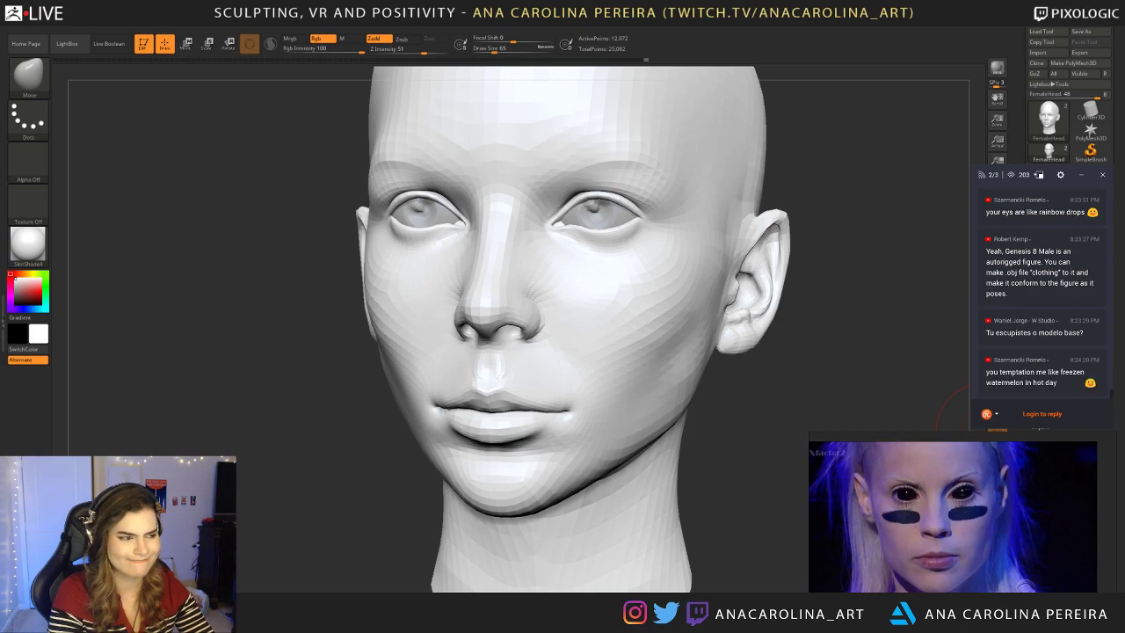
Step: Adjust the brow area from the front with the Move brush at draw size 65 and check it in three-quarter view
mouse_move(761, 360)
mouse_down()
mouse_move(798, 364)
mouse_move(817, 413)
mouse_up()
mouse_move(817, 413)
shift+mouse_down()
mouse_move(791, 328)
mouse_move(757, 341)
shift+mouse_up()
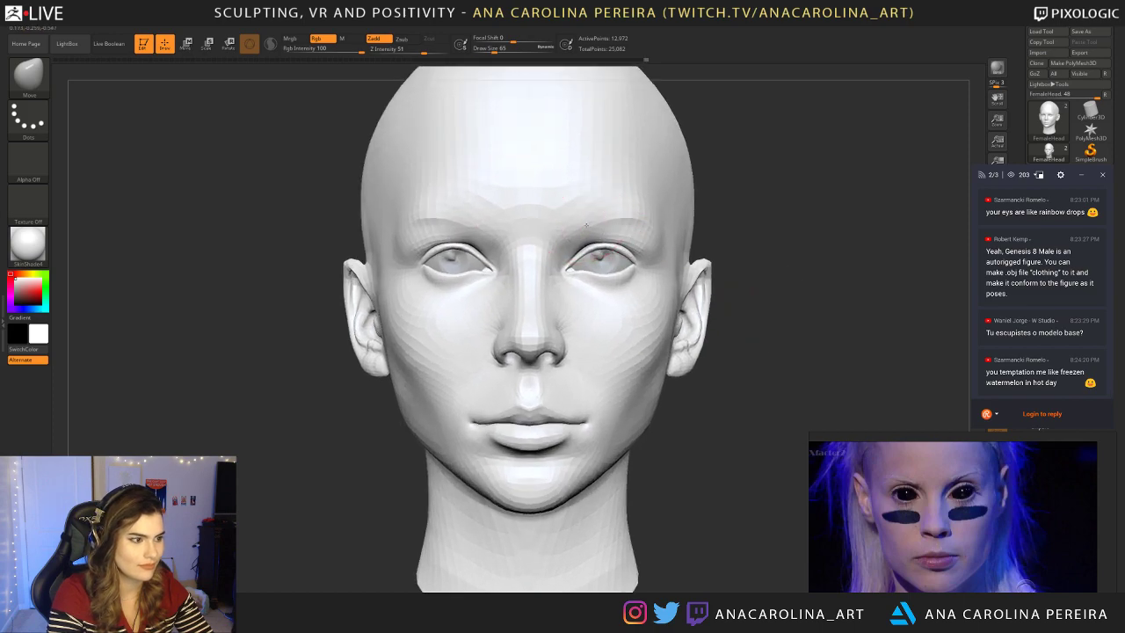
right_drag(625, 220, 587, 220)
drag(638, 215, 630, 218)
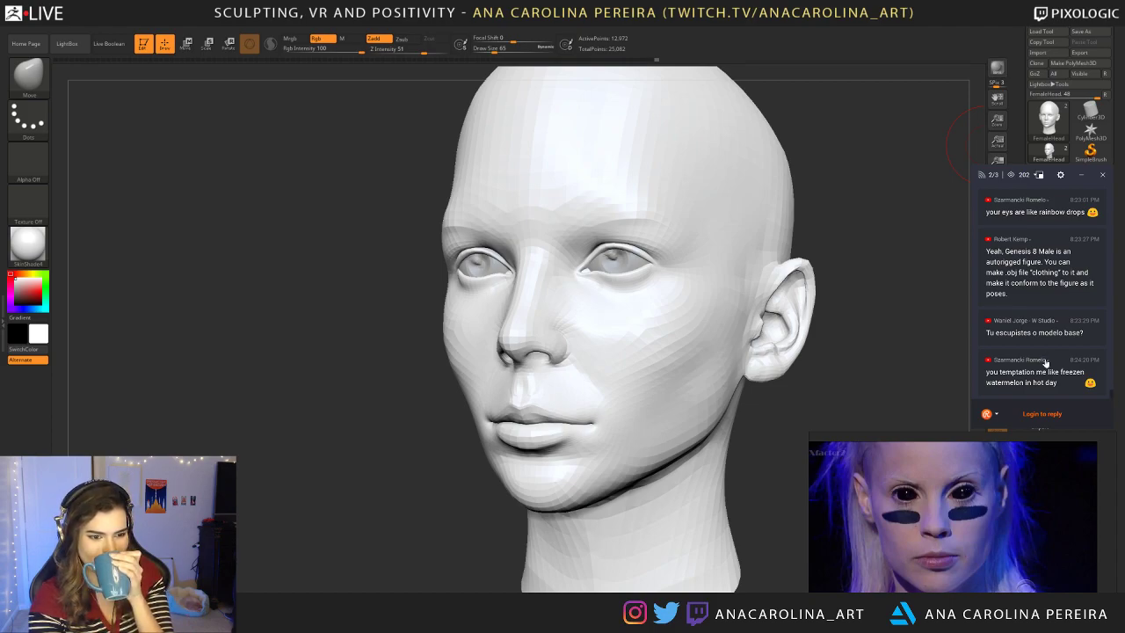
scroll(1045, 364, up, 1)
scroll(1054, 369, down, 1)
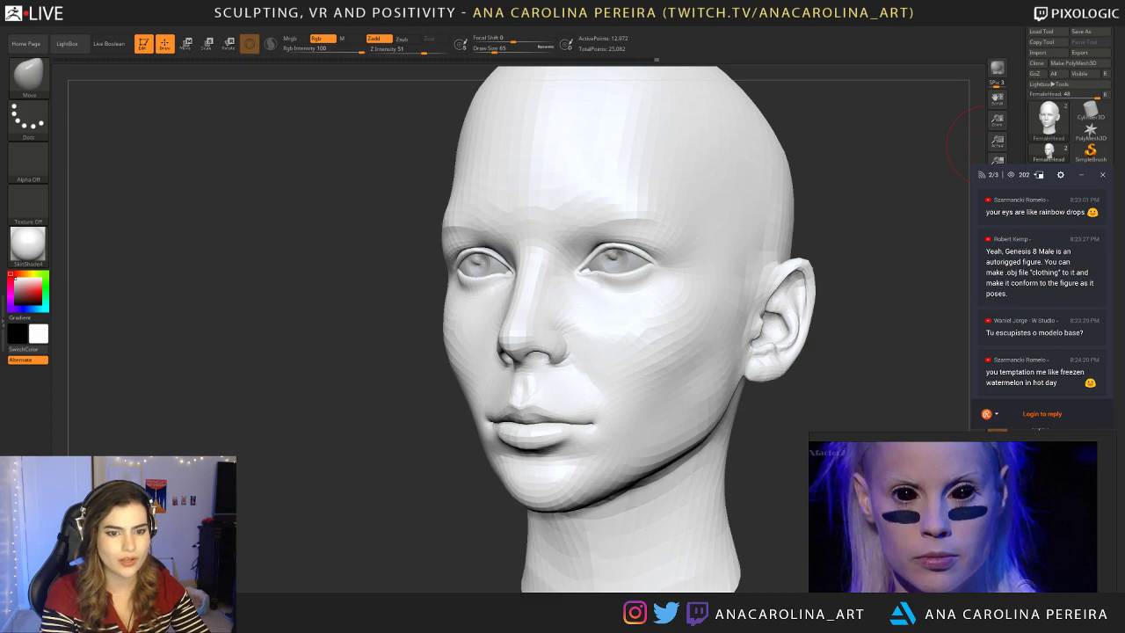
Step: Frame the whole head from the front, increase the draw size to 207 and minimize the chat window
shift+drag(808, 263, 869, 220)
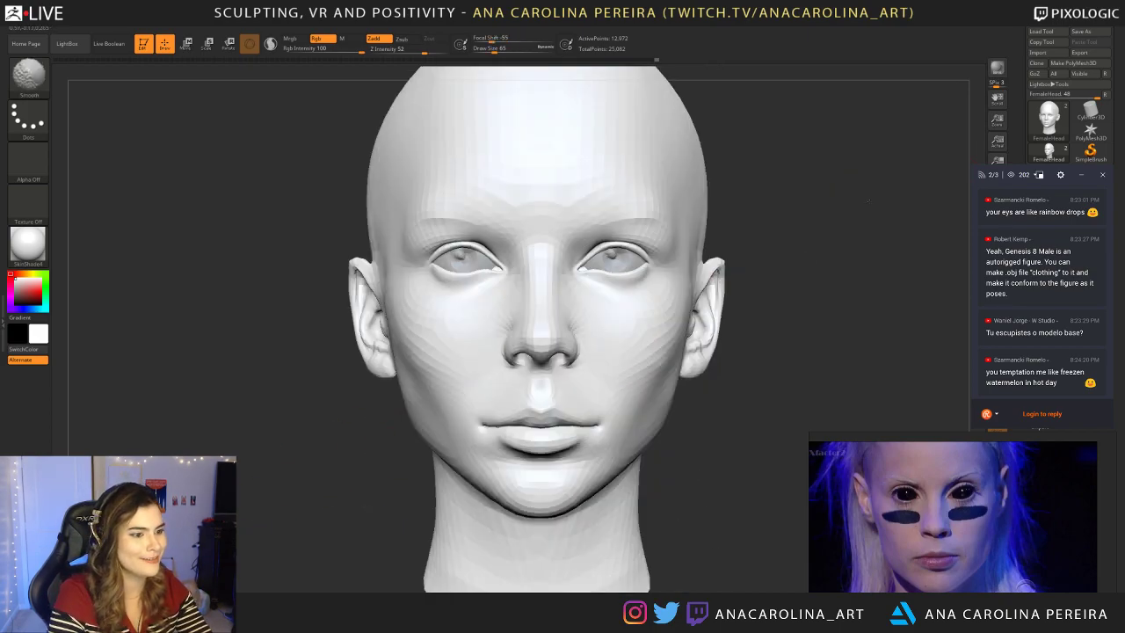
mouse_move(715, 290)
mouse_down()
mouse_move(729, 297)
mouse_move(712, 326)
mouse_move(736, 284)
mouse_move(684, 301)
mouse_move(741, 369)
mouse_move(753, 331)
mouse_up()
key(space)
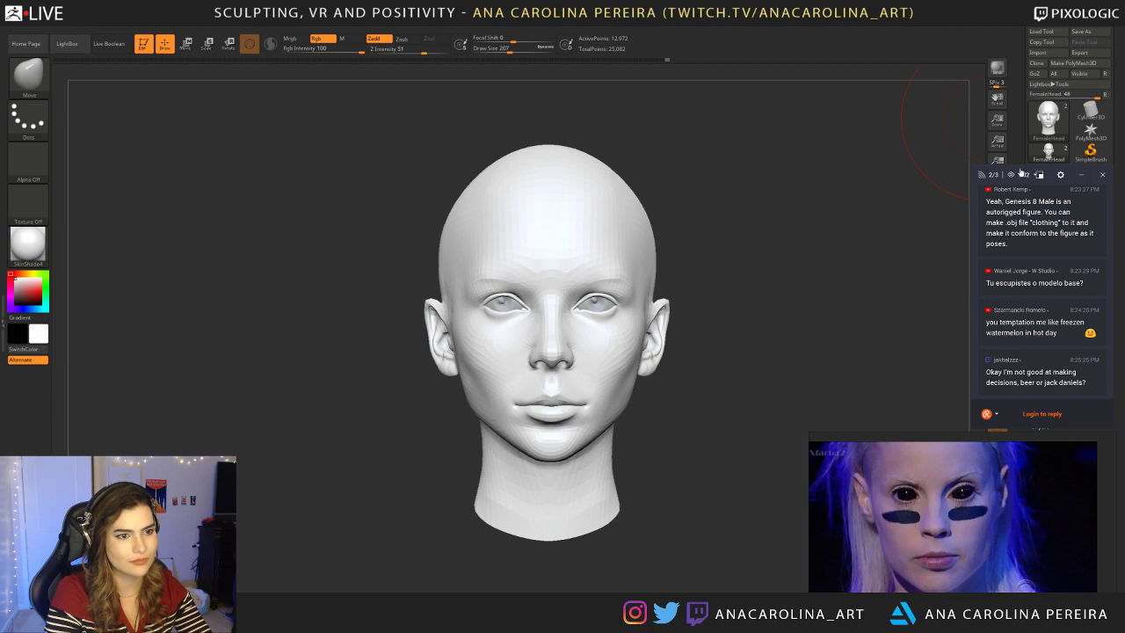
click(1083, 175)
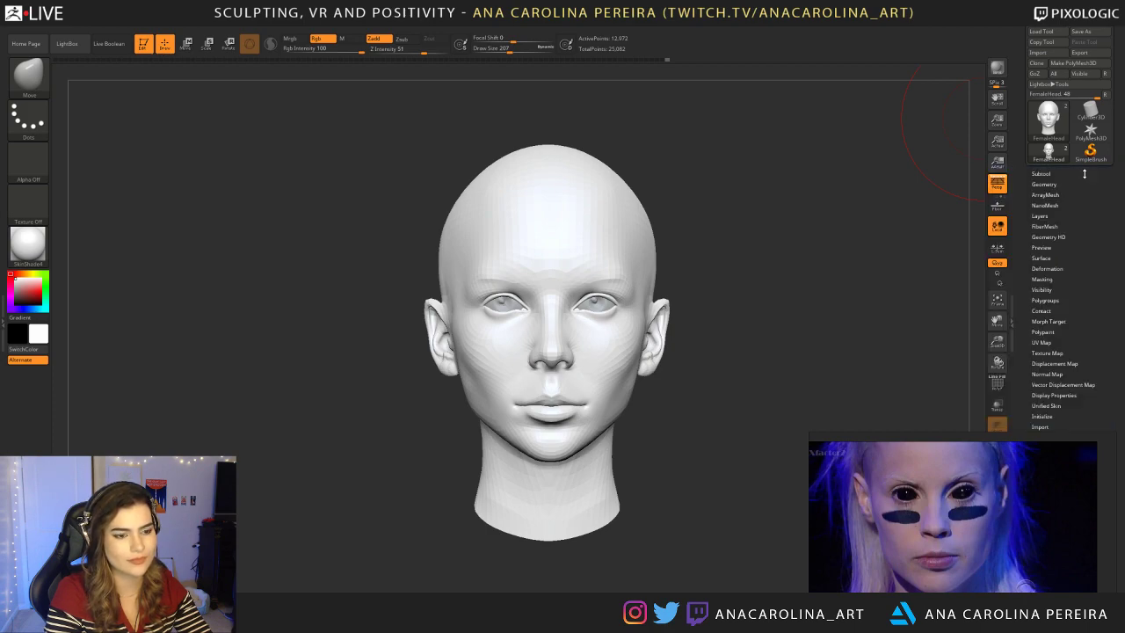
Step: Turn off the perspective view and reposition the reference photo window beside the head
drag(991, 444, 841, 437)
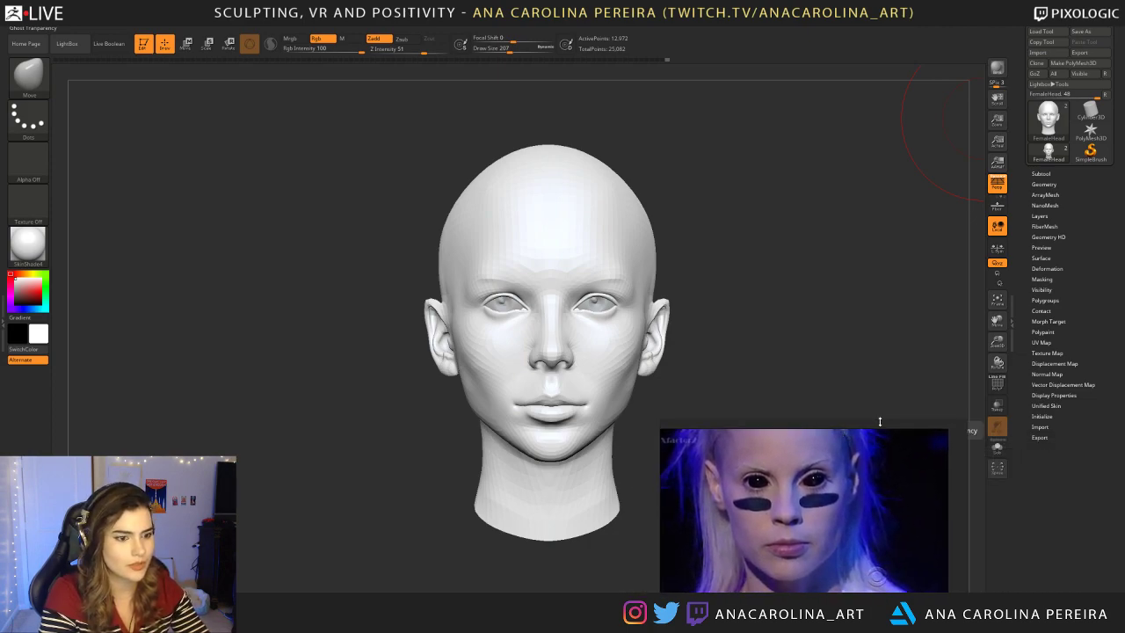
drag(787, 299, 757, 306)
click(997, 183)
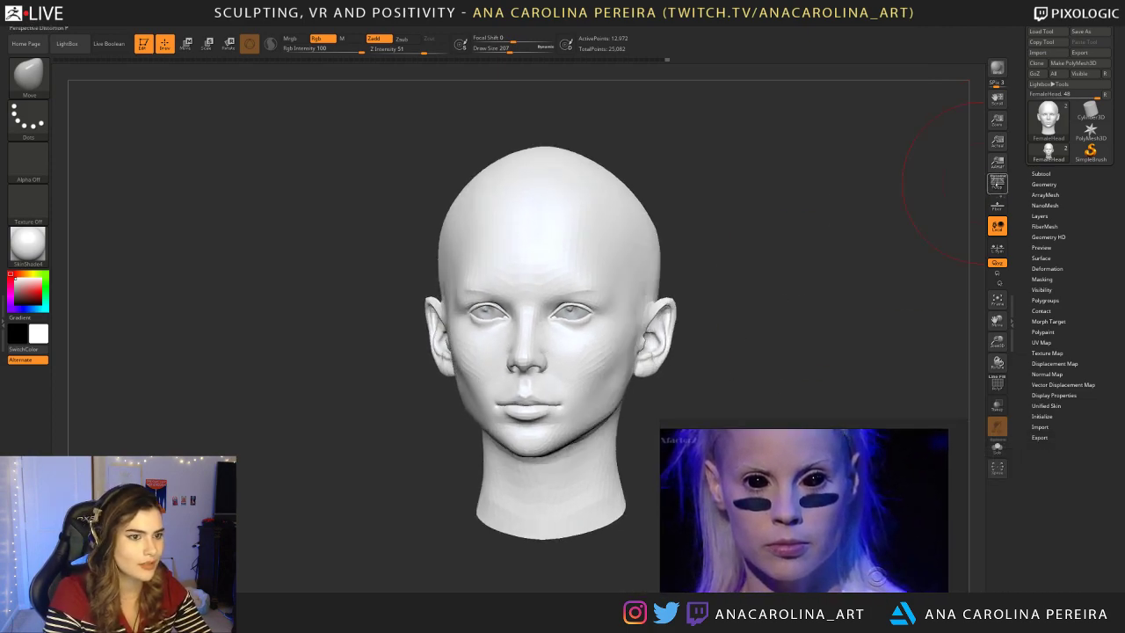
drag(800, 449, 935, 452)
drag(777, 386, 803, 385)
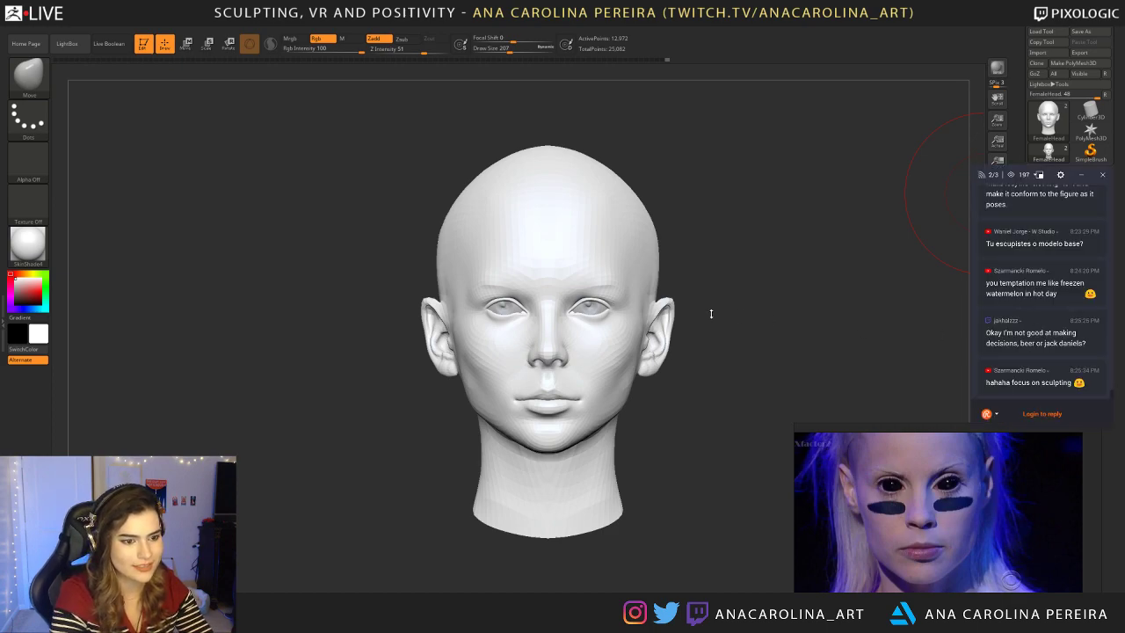
Step: Reshape the side and back of the skull with the Move brush at draw size 268
mouse_move(702, 236)
mouse_down()
mouse_move(763, 221)
mouse_move(748, 211)
mouse_move(745, 225)
mouse_up()
key(space)
drag(752, 225, 691, 243)
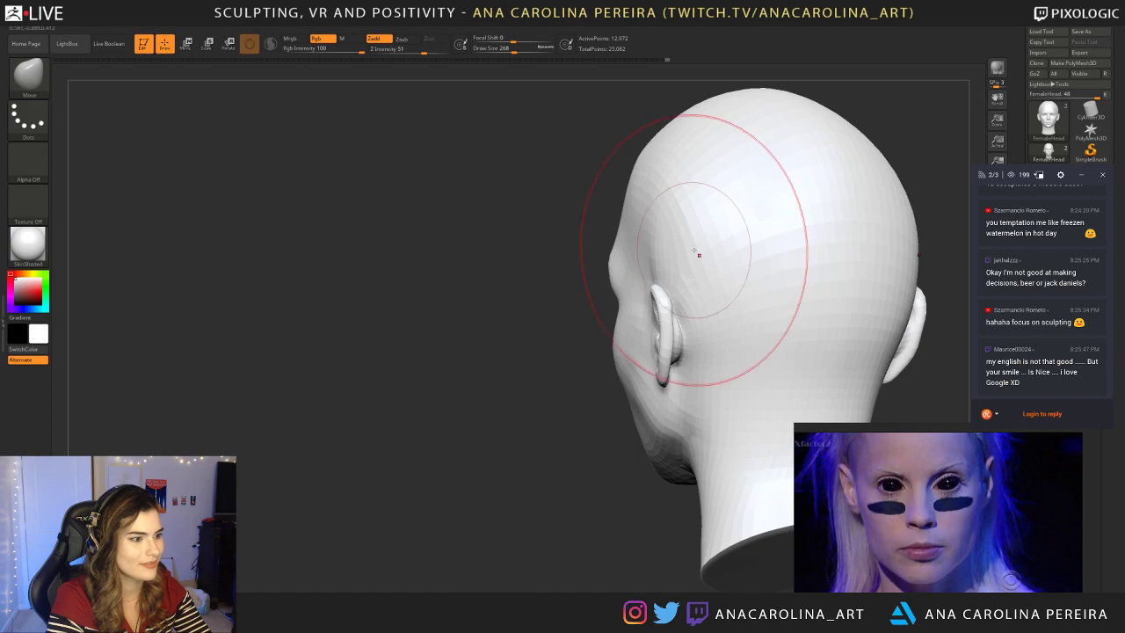
drag(596, 287, 535, 306)
drag(708, 262, 735, 268)
drag(735, 338, 745, 344)
drag(726, 413, 733, 418)
mouse_move(590, 459)
mouse_down()
mouse_move(709, 479)
mouse_move(749, 474)
mouse_up()
Step: Refine the outline of the skull with a smaller Move brush and frame the head from the front
mouse_move(771, 170)
alt+mouse_down()
mouse_move(779, 238)
mouse_move(753, 249)
alt+mouse_up()
key(bracketleft)
key(bracketleft)
mouse_move(833, 272)
mouse_down()
mouse_move(694, 261)
mouse_move(799, 266)
mouse_up()
mouse_move(904, 288)
alt+mouse_down()
mouse_move(806, 253)
mouse_move(734, 255)
mouse_move(804, 250)
alt+mouse_up()
shift+drag(705, 203, 720, 231)
alt+drag(791, 264, 747, 185)
key(f)
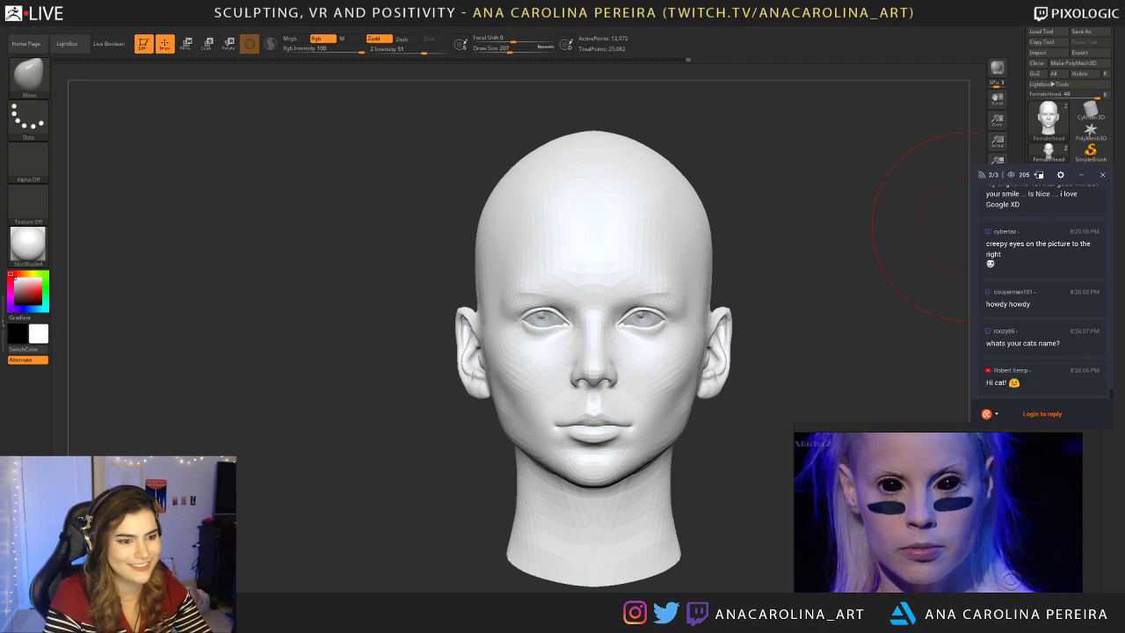
Step: Switch to the ClayBuildup brush at draw size 154 and change the head's material to BasicMaterial
mouse_move(802, 321)
alt+mouse_down()
mouse_move(779, 293)
mouse_move(778, 306)
mouse_move(796, 285)
mouse_move(802, 305)
alt+mouse_up()
key(space)
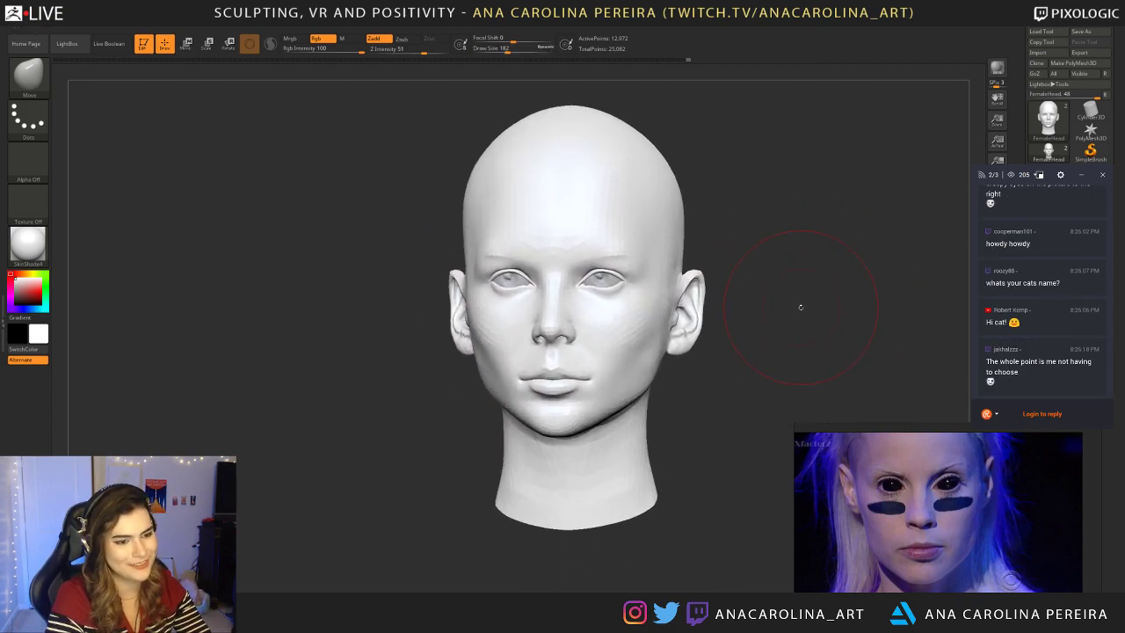
mouse_move(798, 305)
mouse_down()
mouse_move(810, 305)
mouse_move(803, 314)
mouse_up()
key(space)
key(b)
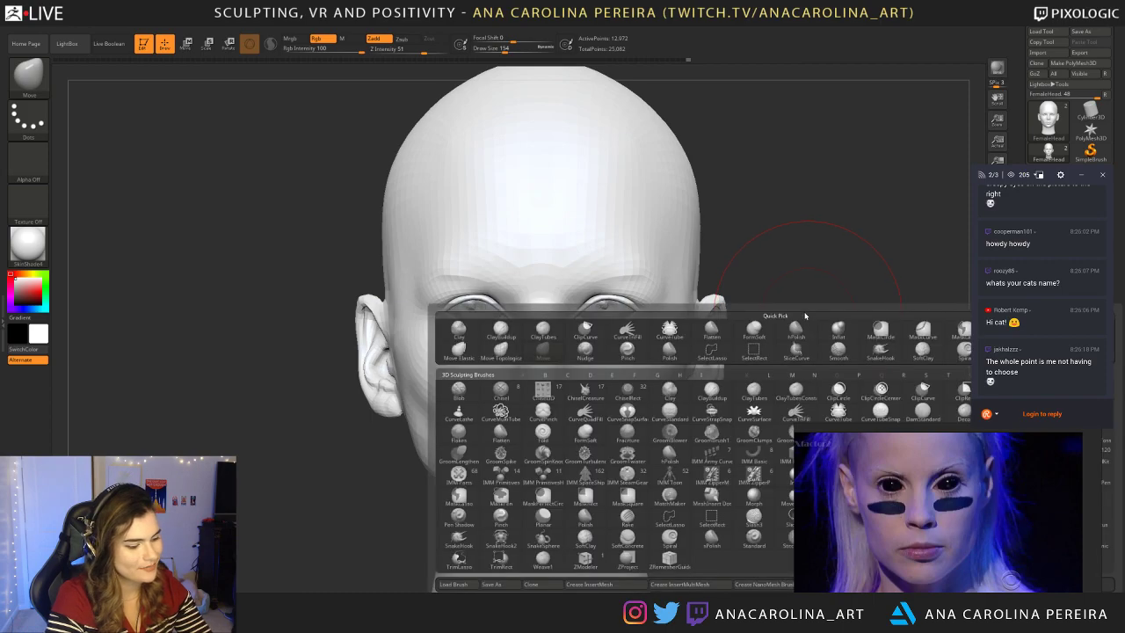
key(c)
key(b)
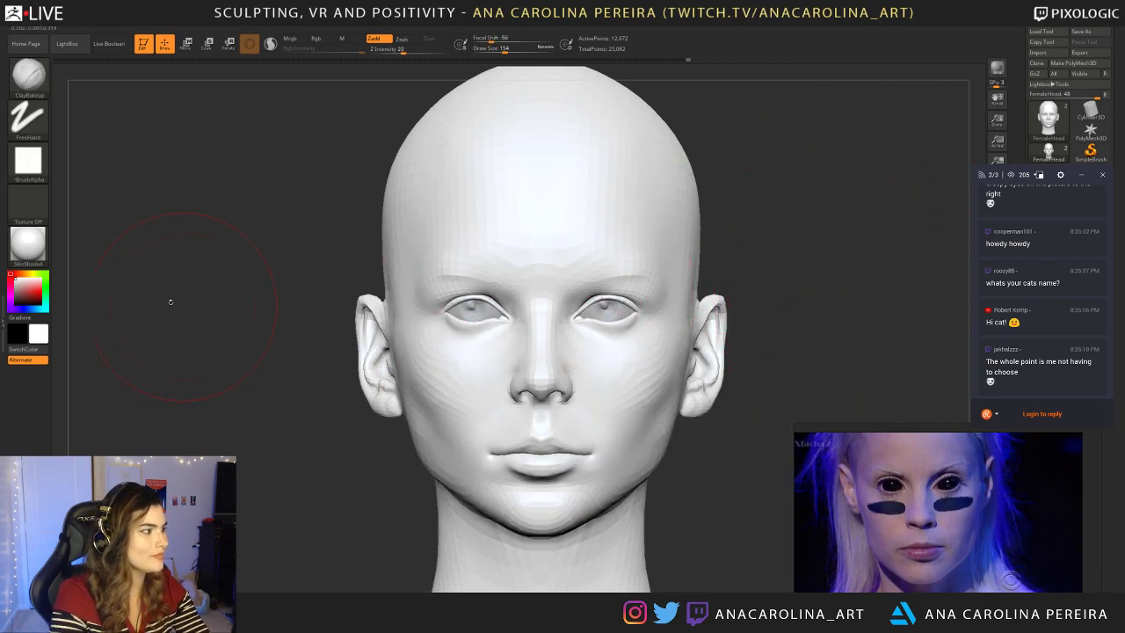
key(m)
click(172, 368)
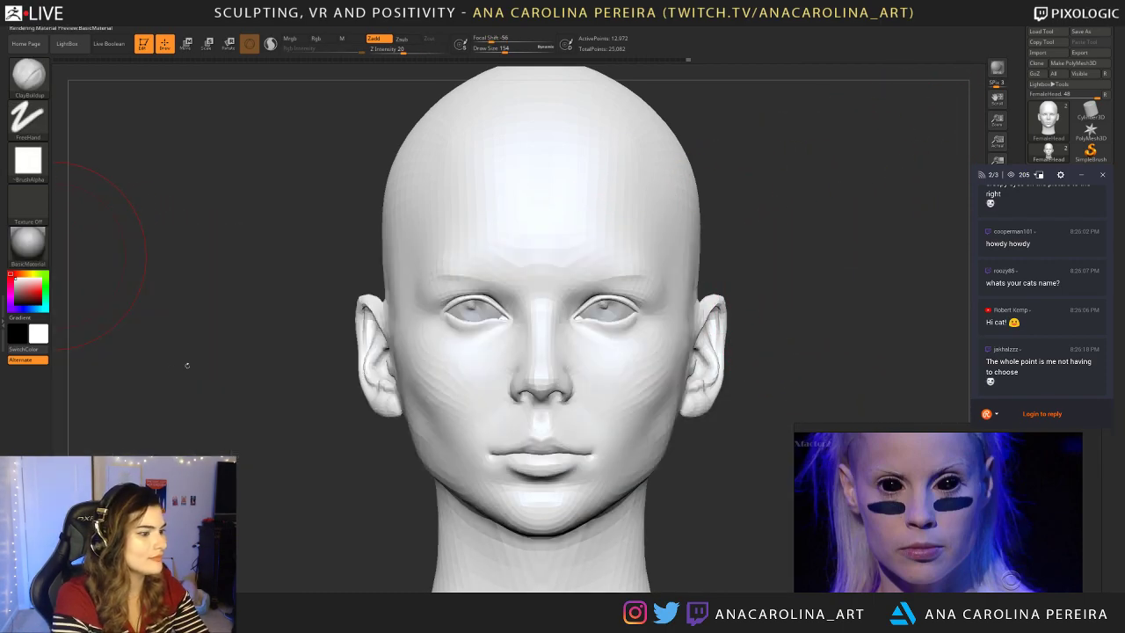
Step: Check the head in three-quarter and front view and bring up the two black-and-white profile photos on the reference board
mouse_move(788, 334)
alt+mouse_down()
mouse_move(774, 252)
mouse_move(830, 253)
mouse_move(795, 255)
alt+mouse_up()
mouse_move(795, 254)
alt+mouse_down()
mouse_move(791, 294)
mouse_move(660, 307)
alt+mouse_up()
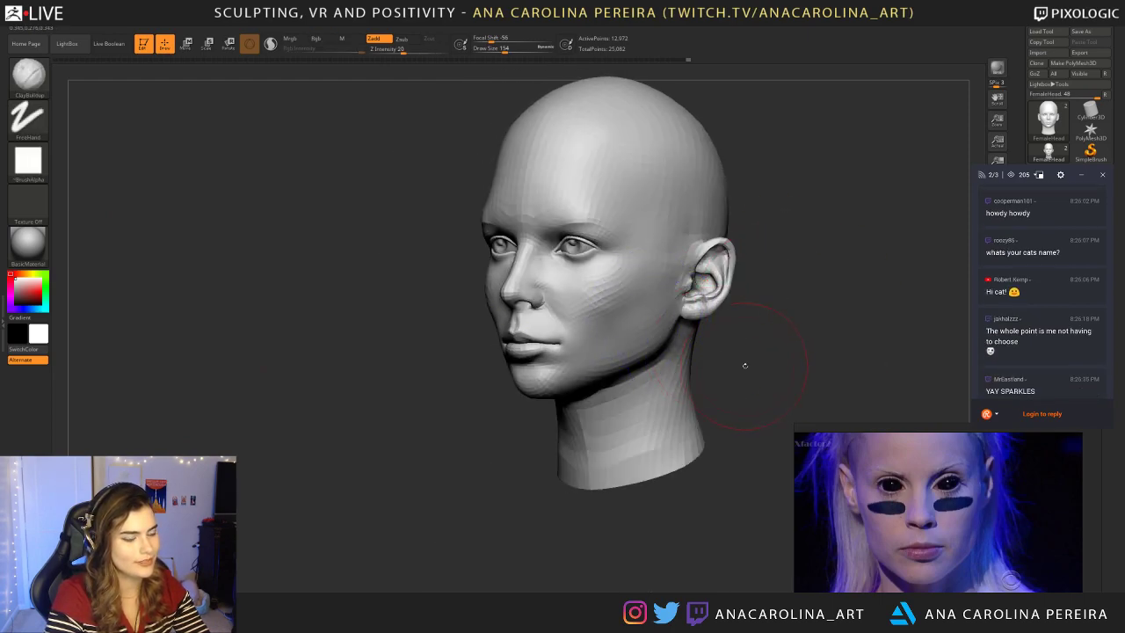
mouse_move(743, 365)
shift+mouse_down()
mouse_move(683, 319)
mouse_move(681, 376)
shift+mouse_up()
scroll(893, 506, down, 6)
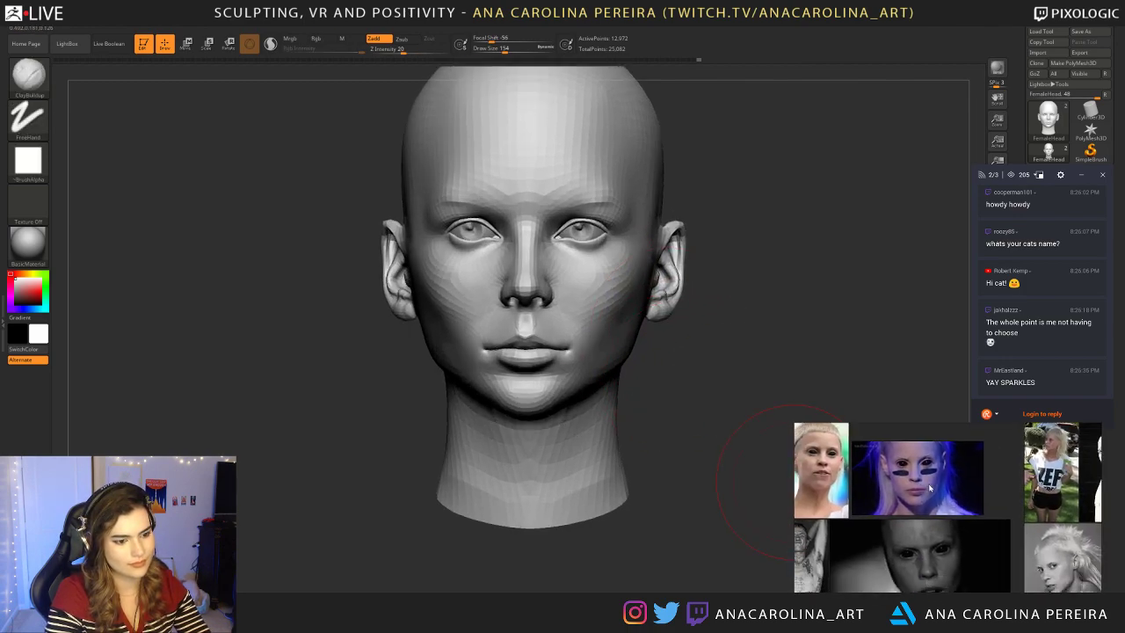
scroll(893, 505, up, 2)
scroll(937, 525, up, 8)
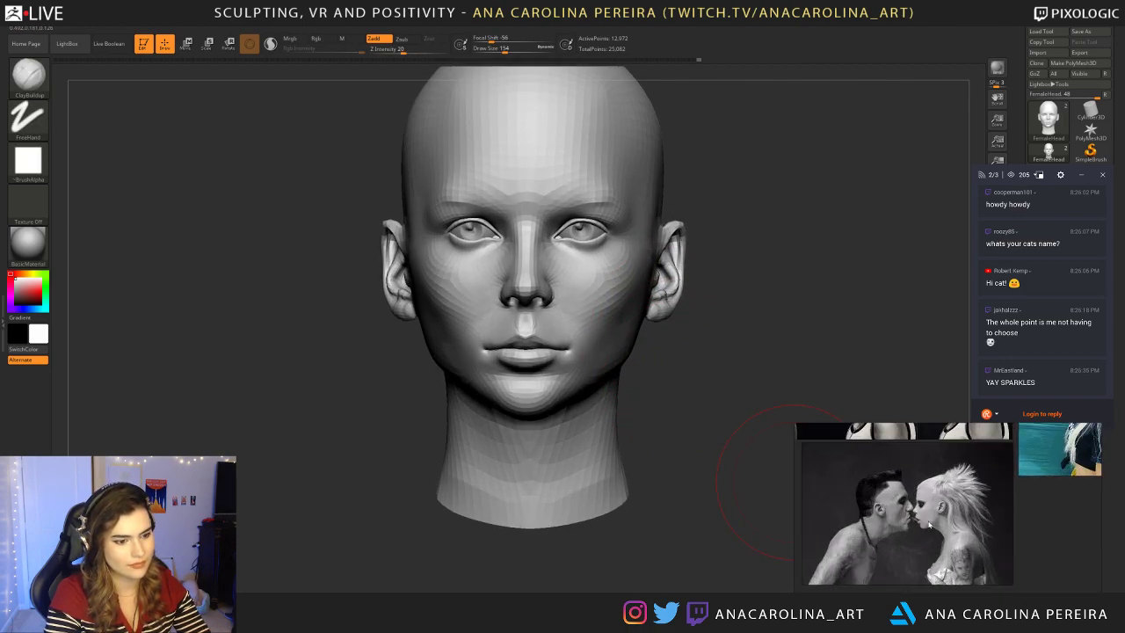
middle_drag(938, 475, 963, 534)
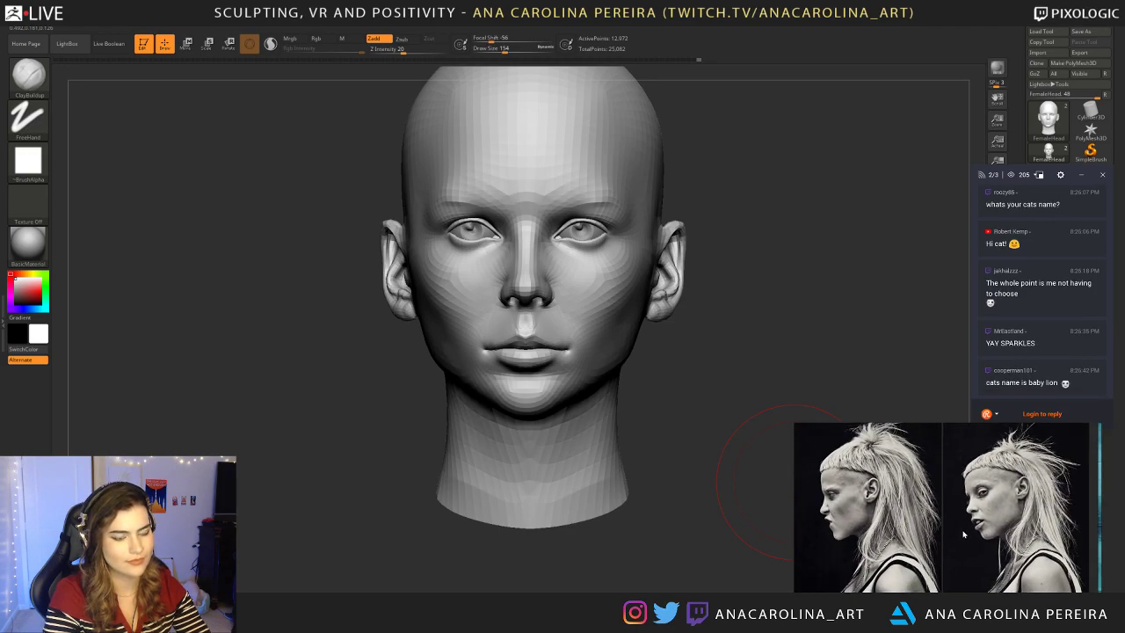
Step: Sculpt the side of the cheek and jaw in profile with the ClayBuildup brush at draw sizes 136 and 167
mouse_move(399, 389)
shift+mouse_down()
mouse_move(372, 395)
mouse_move(434, 445)
mouse_move(362, 452)
shift+mouse_up()
key(space)
drag(591, 305, 586, 306)
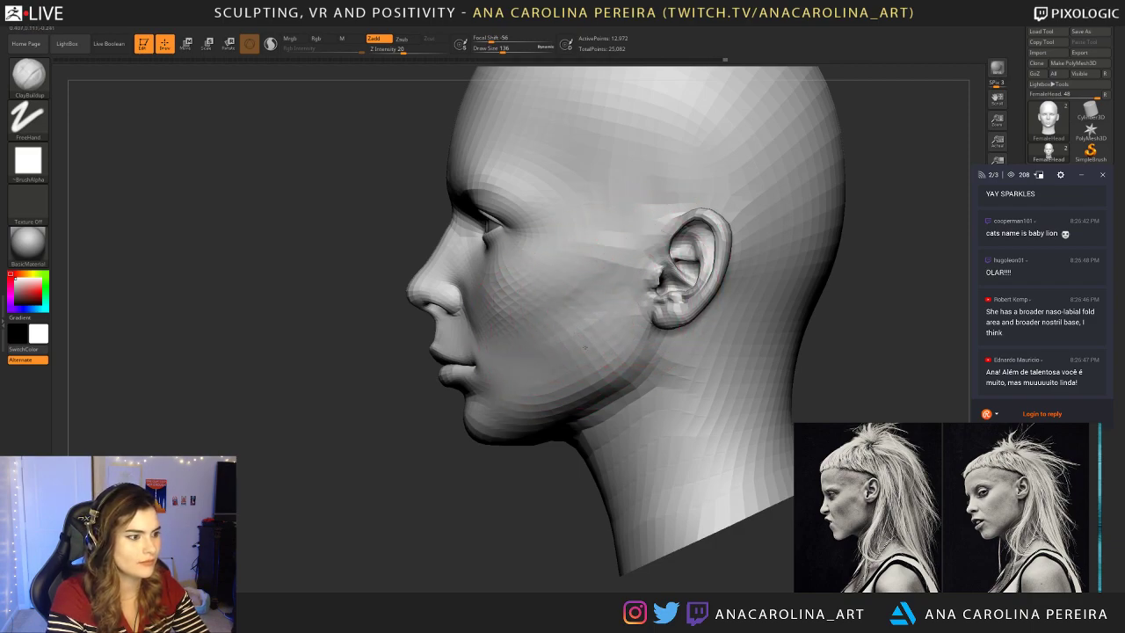
key(space)
drag(531, 346, 593, 294)
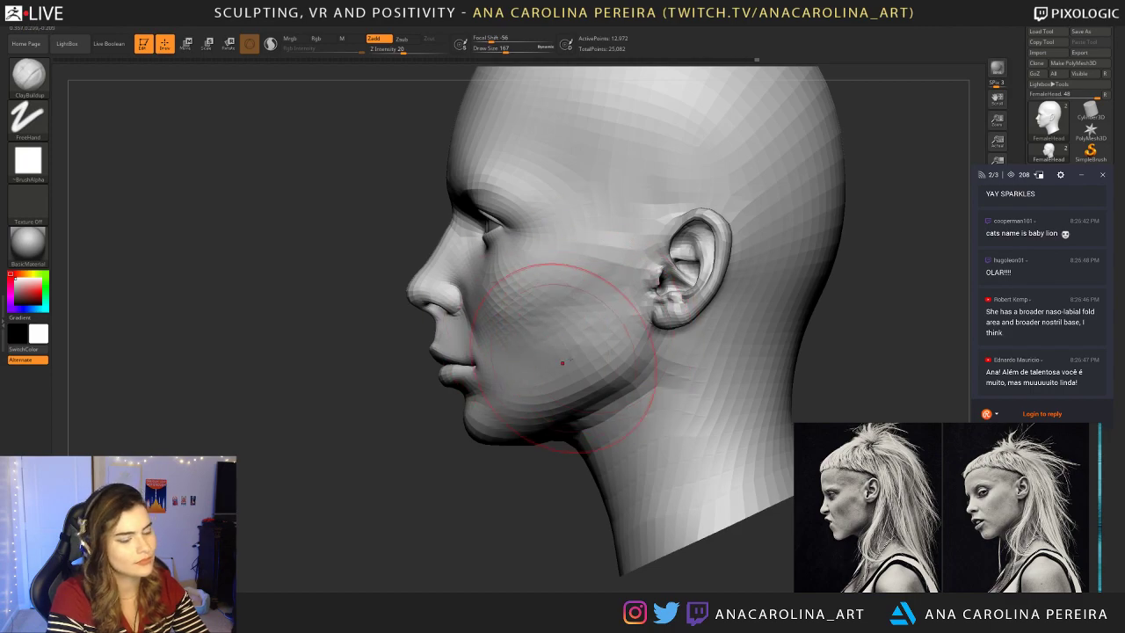
mouse_move(488, 507)
mouse_down()
mouse_move(518, 492)
mouse_move(505, 487)
mouse_move(580, 379)
mouse_move(564, 388)
mouse_up()
Step: Refine the jawline and lower cheek below the ear with the ClayBuildup brush at draw size 112
key(space)
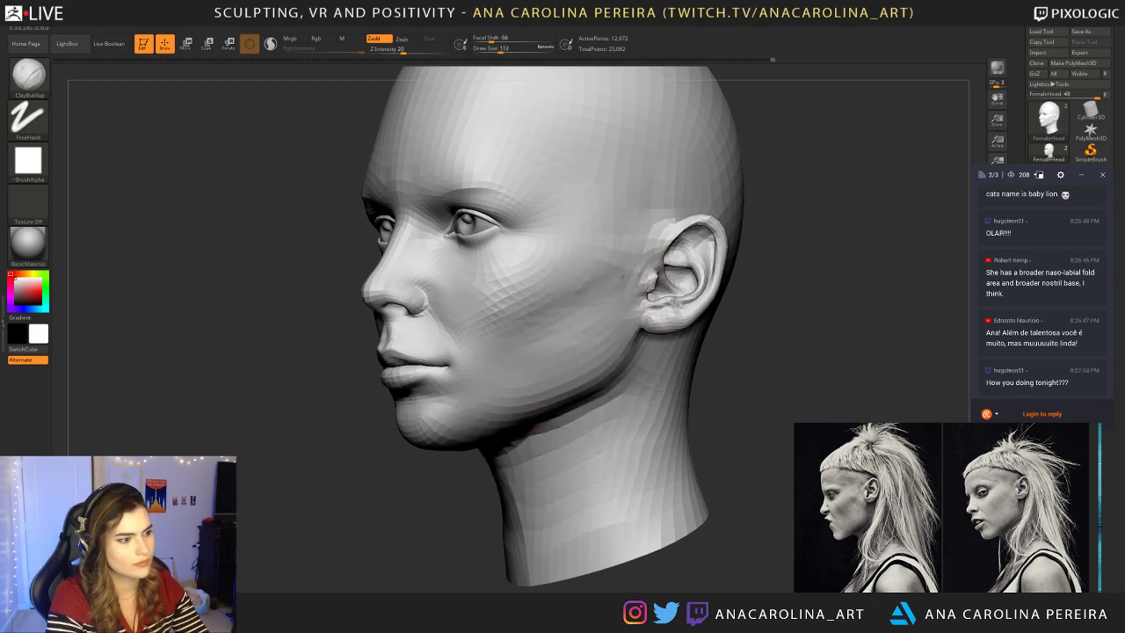
key(shift)
mouse_move(608, 296)
shift+mouse_down()
mouse_move(618, 284)
mouse_move(559, 329)
shift+mouse_up()
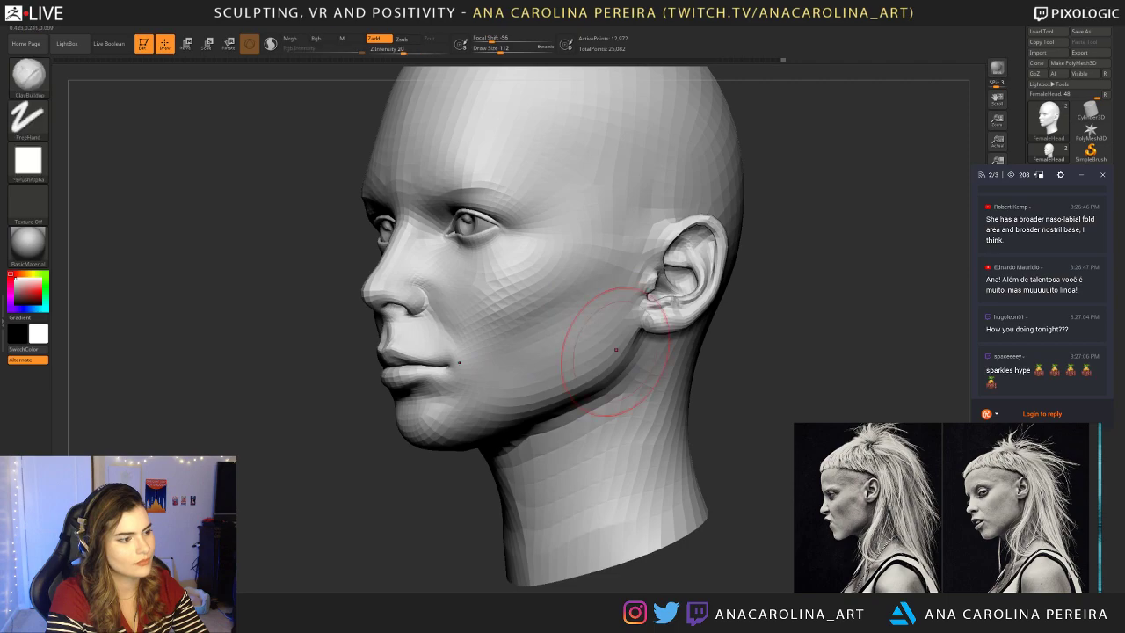
drag(834, 349, 772, 346)
ctrl+right_drag(772, 346, 779, 301)
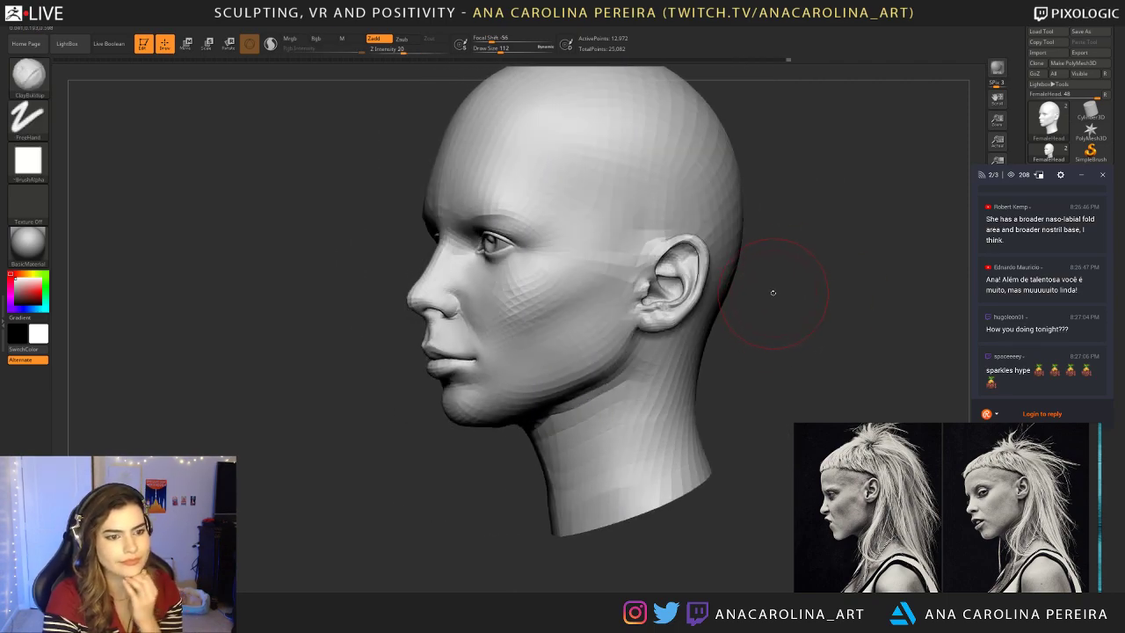
Step: Read back through the recent messages in the stream chat
scroll(1052, 270, up, 3)
scroll(1053, 275, up, 1)
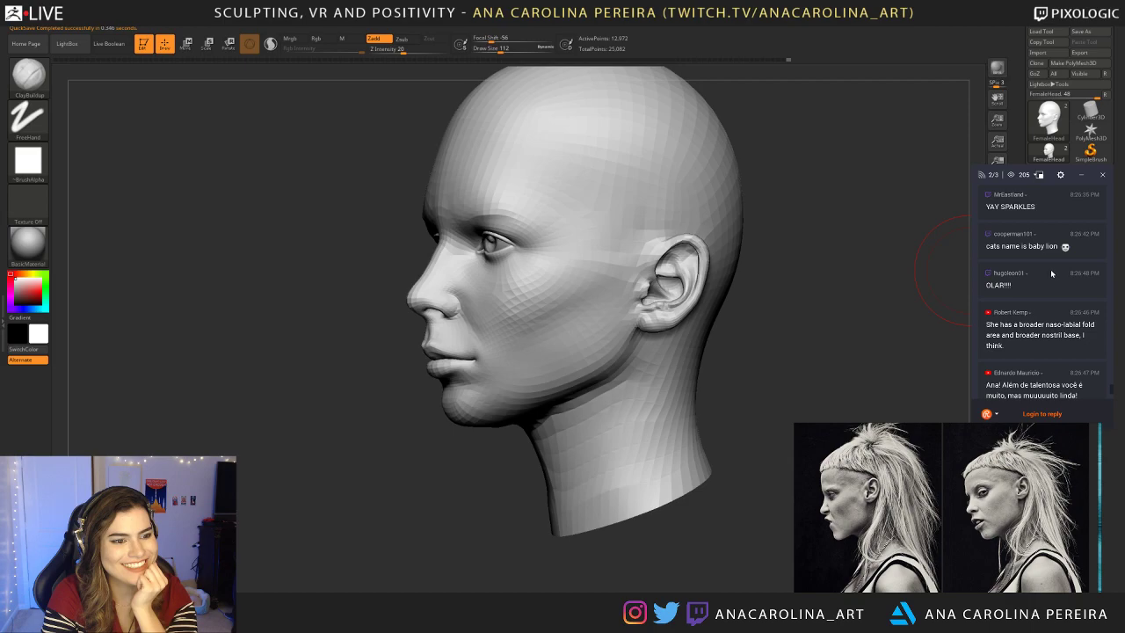
scroll(1024, 260, up, 1)
scroll(1024, 260, down, 2)
drag(986, 261, 1007, 282)
click(986, 263)
click(985, 263)
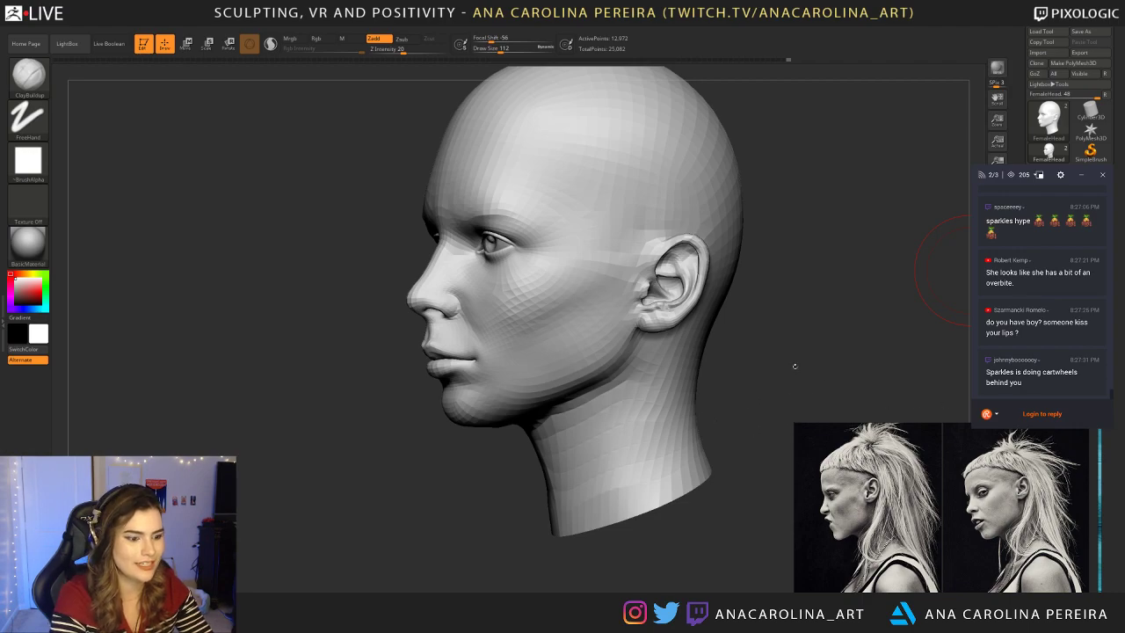
Step: Sculpt the area between the eye and the ear in profile with the ClayBuildup brush at draw size 87
shift+drag(359, 394, 397, 531)
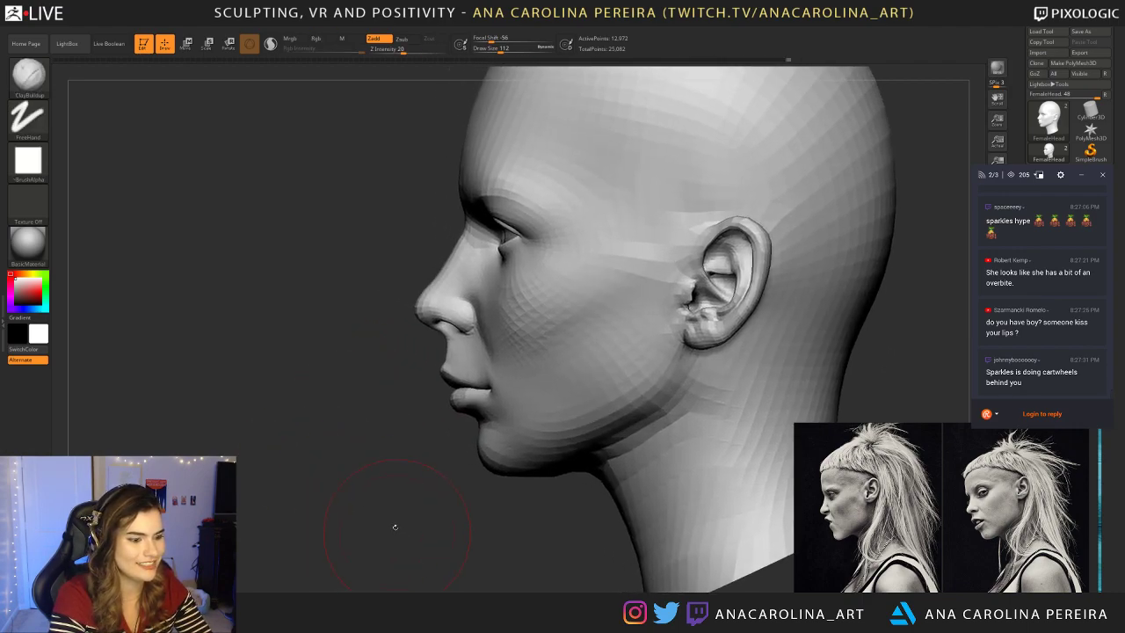
key(space)
drag(525, 403, 517, 402)
drag(369, 404, 457, 408)
alt+drag(457, 409, 422, 352)
mouse_move(729, 444)
shift+mouse_down()
mouse_move(492, 469)
mouse_move(502, 494)
shift+mouse_up()
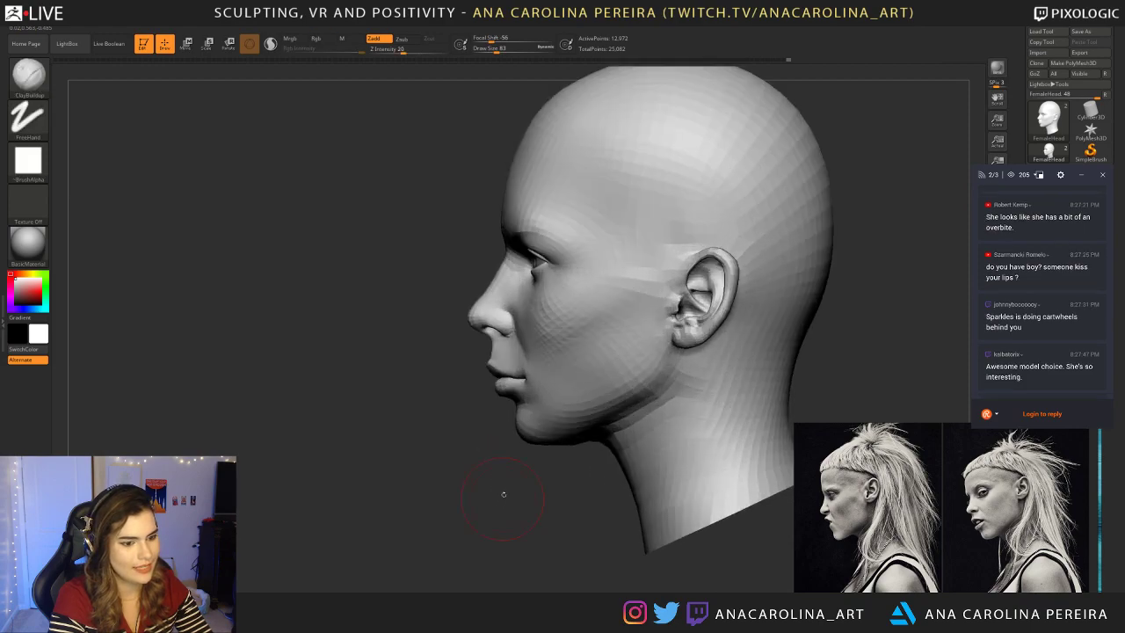
key(b)
click(559, 352)
key(space)
drag(649, 254, 651, 254)
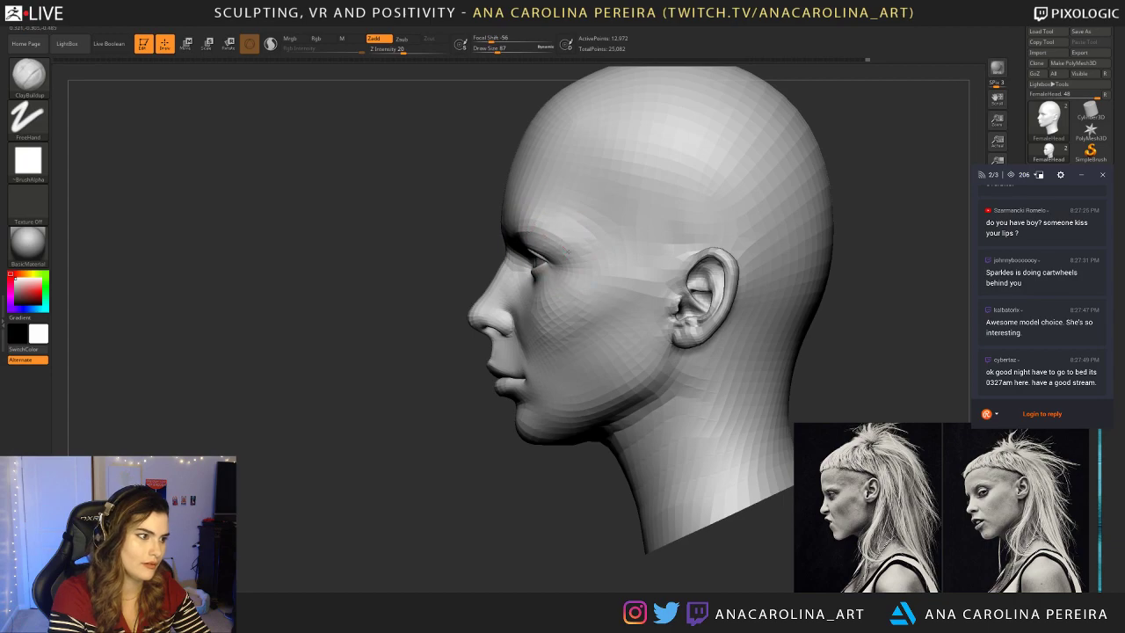
Step: Sculpt the temple and side of the skull with the ClayBuildup brush at draw size 116, then 145
key(space)
drag(663, 242, 675, 243)
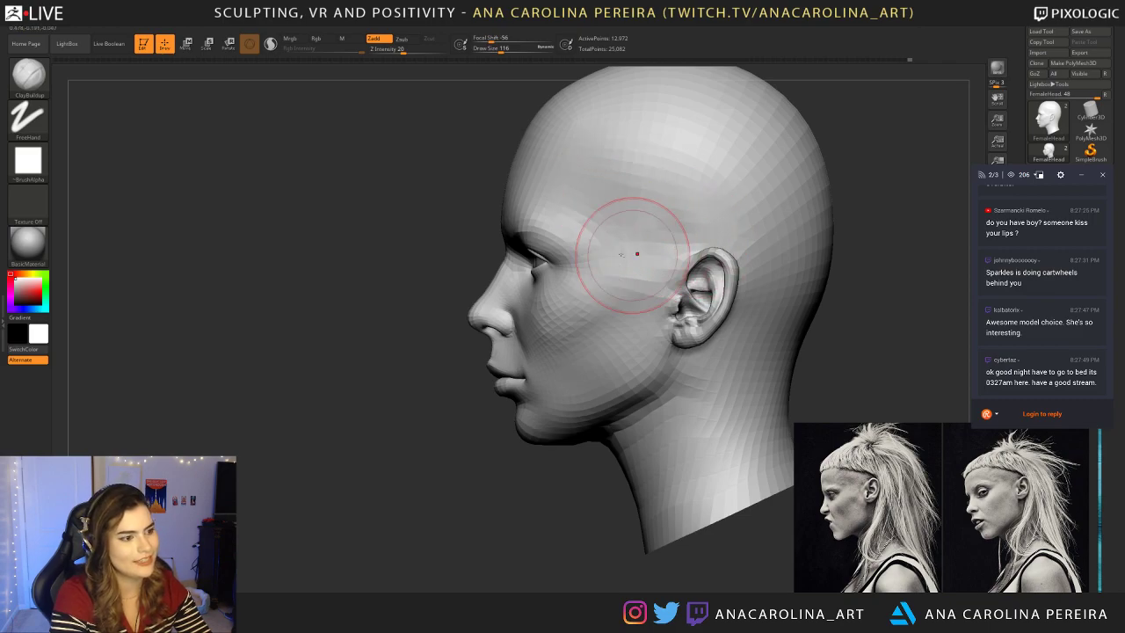
key(space)
drag(688, 220, 700, 221)
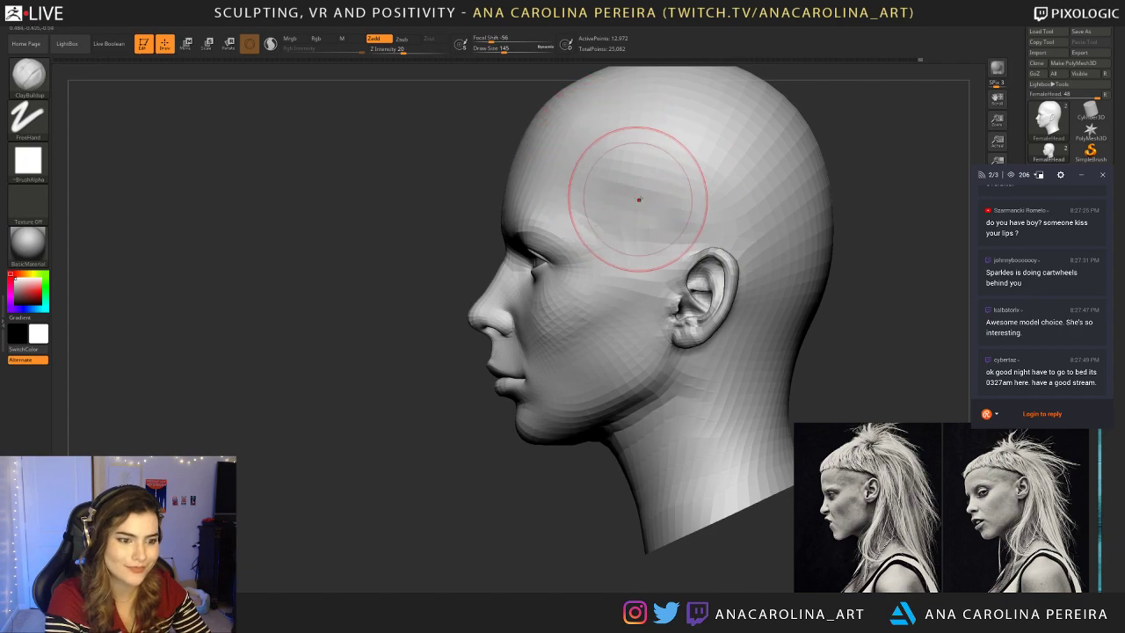
key(shift)
key(b)
key(c)
key(b)
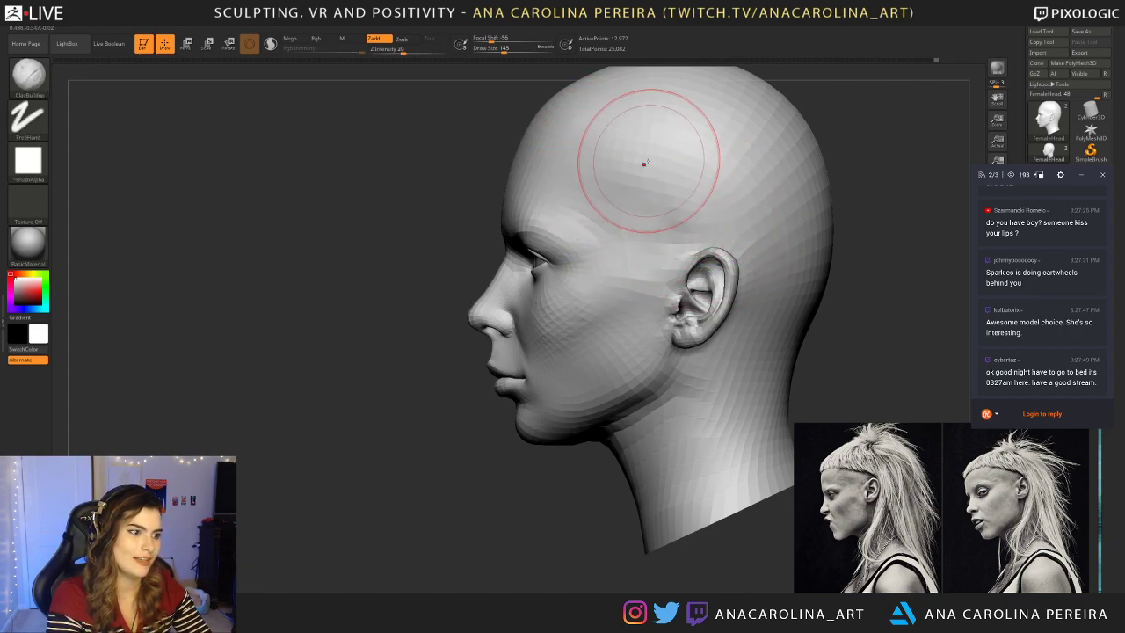
Step: Sculpt the forehead and temple in three-quarter view with the ClayBuildup brush at draw size 120
right_drag(855, 224, 932, 242)
mouse_move(834, 290)
ctrl+right_down()
mouse_move(810, 184)
mouse_move(783, 304)
mouse_move(748, 297)
ctrl+right_up()
key(space)
drag(706, 255, 699, 255)
mouse_move(464, 239)
ctrl+right_down()
mouse_move(456, 247)
mouse_move(509, 183)
ctrl+right_up()
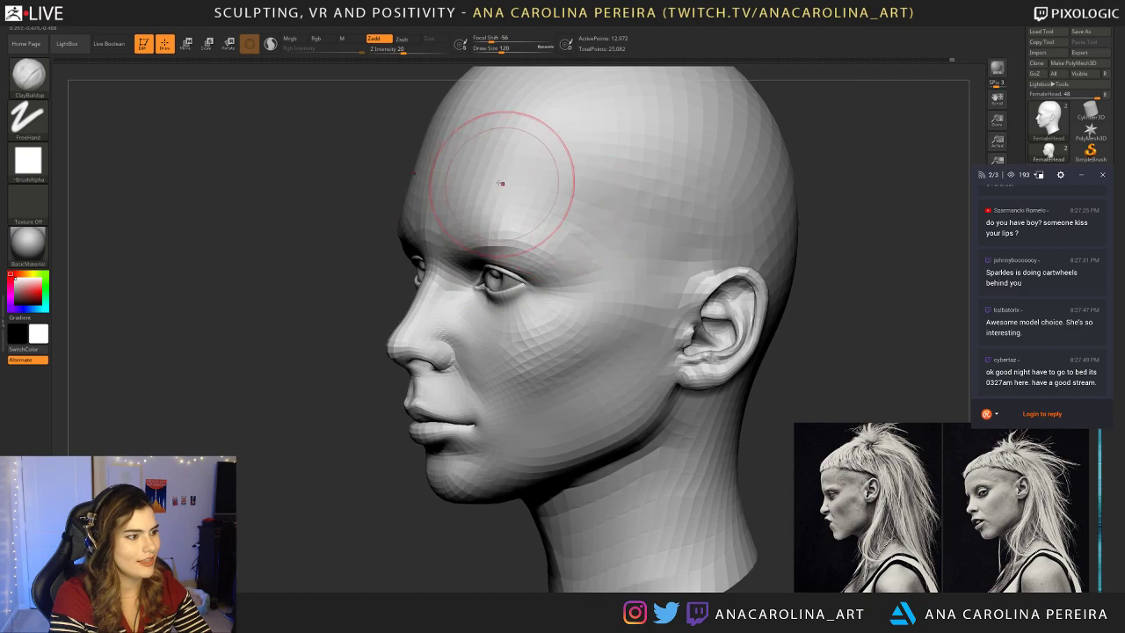
right_drag(600, 208, 678, 208)
right_drag(632, 264, 562, 219)
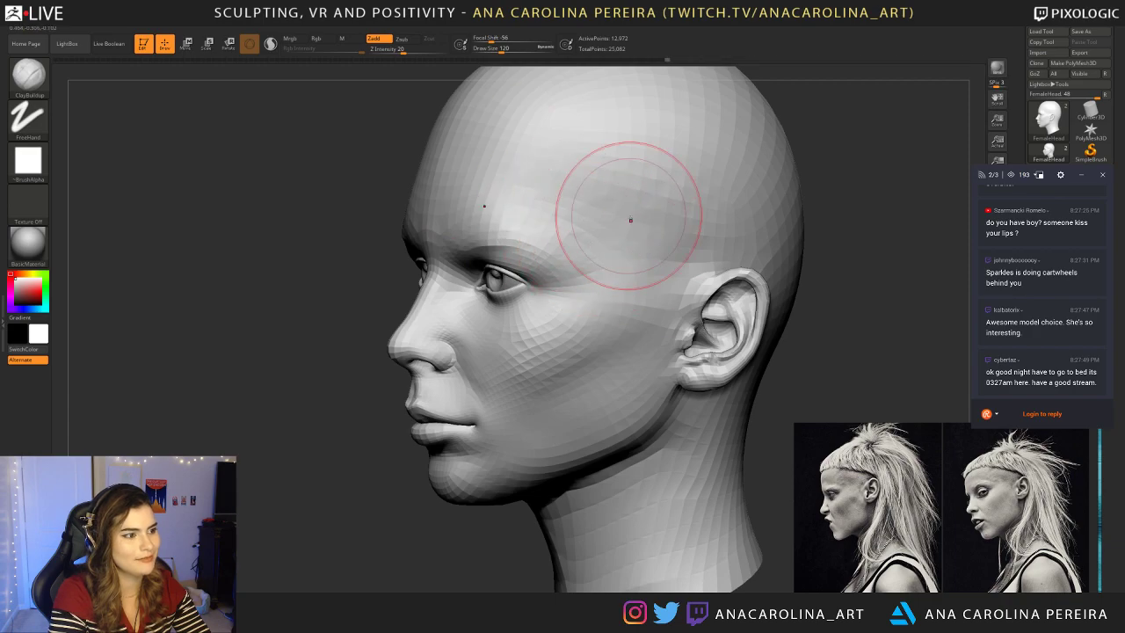
mouse_move(823, 195)
right_down()
mouse_move(841, 219)
mouse_move(767, 141)
mouse_move(765, 219)
right_up()
right_drag(670, 251, 587, 231)
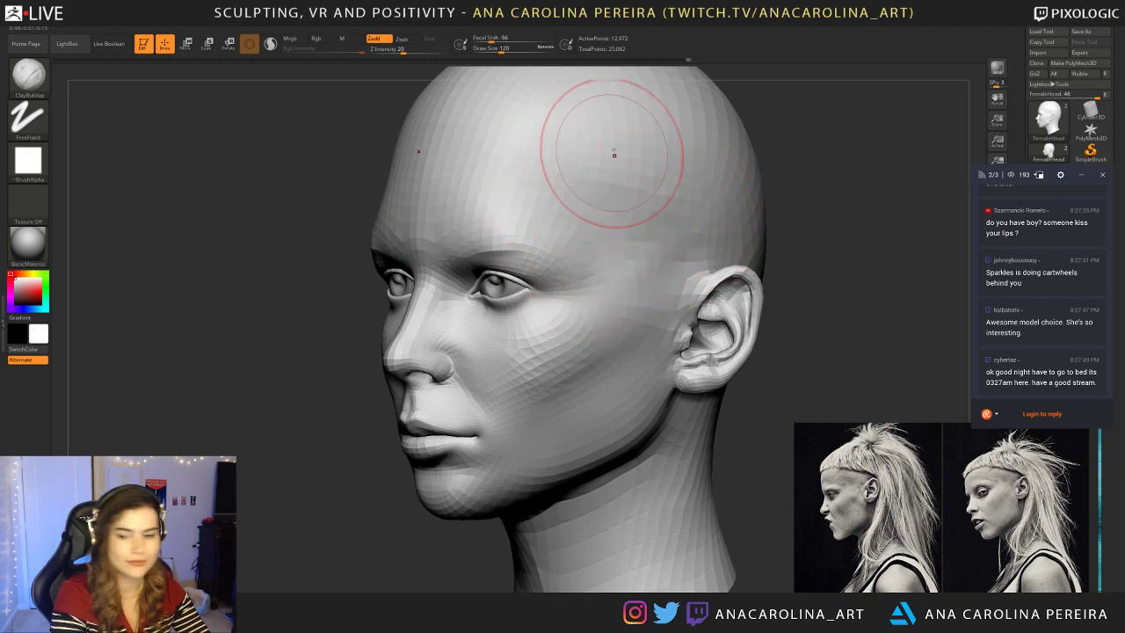
Step: Define the outer brow and temple transition in profile with the ClayBuildup brush at draw size 83
drag(806, 278, 817, 264)
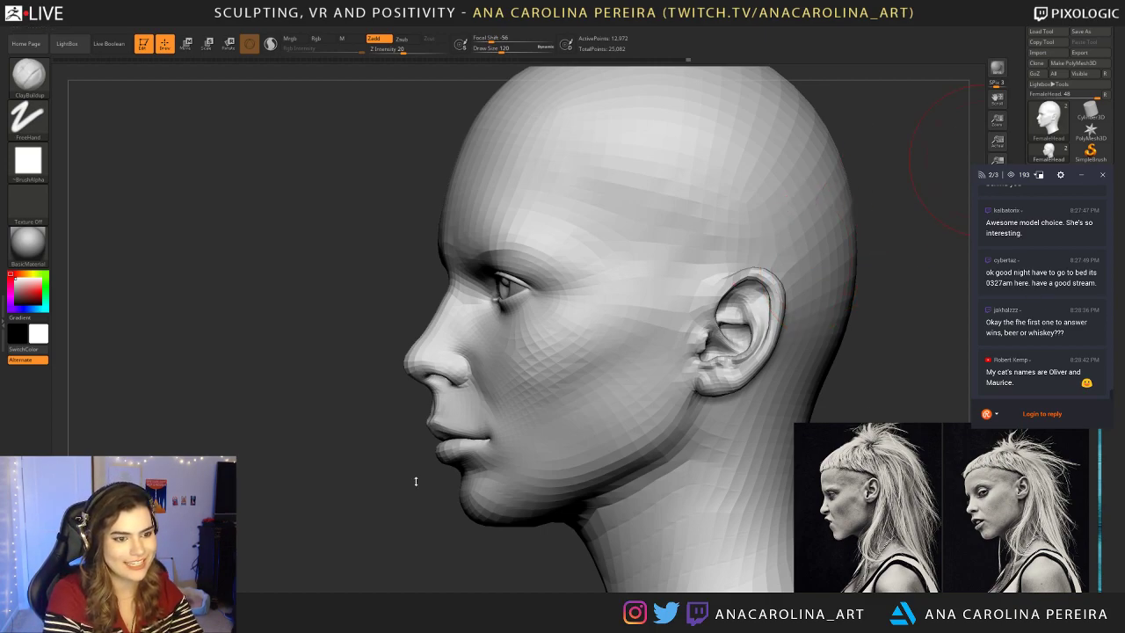
ctrl+right_drag(434, 527, 369, 466)
mouse_move(352, 413)
alt+mouse_down()
mouse_move(374, 457)
mouse_move(377, 381)
alt+mouse_up()
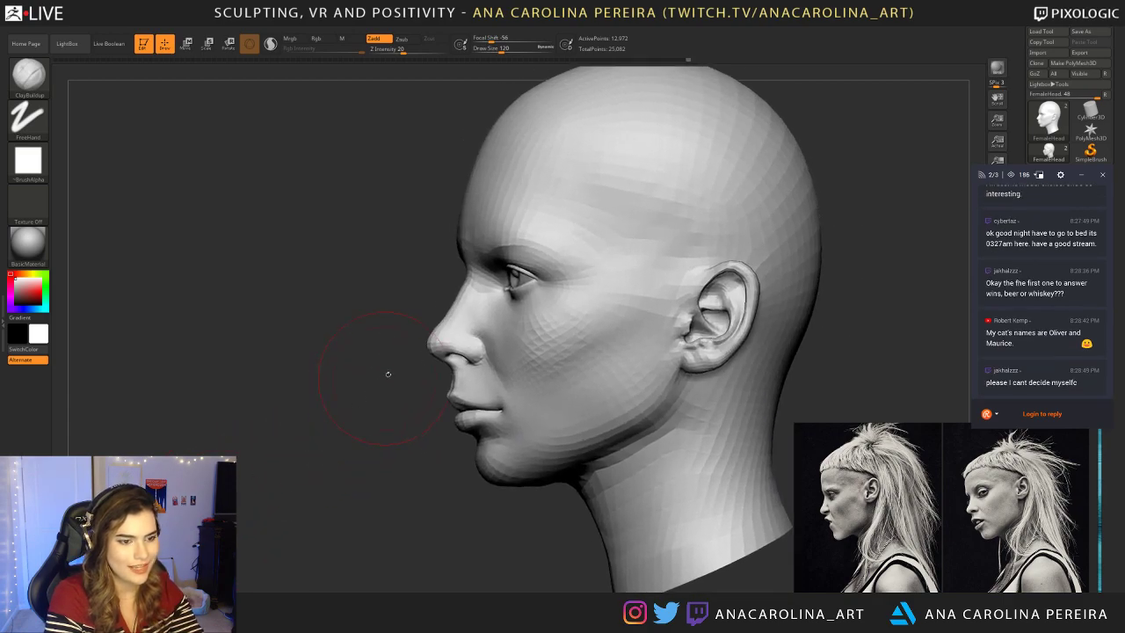
key(space)
drag(624, 236, 619, 237)
alt+drag(408, 241, 534, 284)
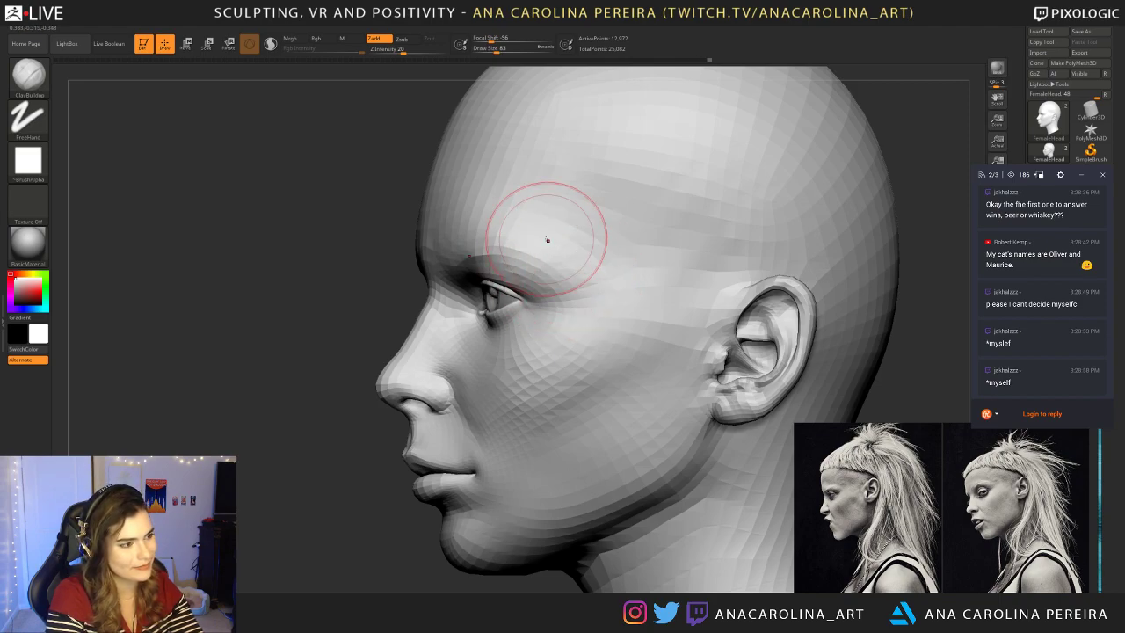
alt+drag(352, 255, 298, 185)
drag(237, 255, 324, 256)
alt+drag(606, 237, 616, 304)
drag(659, 268, 566, 268)
alt+drag(806, 331, 743, 242)
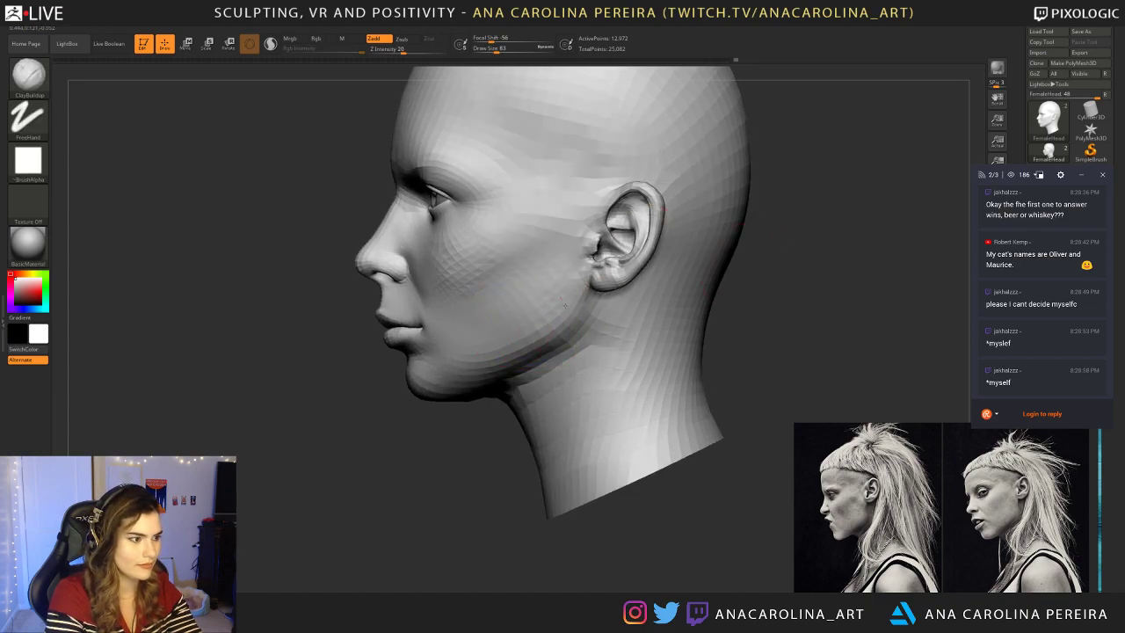
Step: Sculpt the cheek between the ear and mouth with the ClayBuildup brush at draw size 128 and check both sides
shift+drag(470, 446, 439, 445)
key(space)
drag(532, 319, 543, 319)
mouse_move(483, 360)
mouse_down()
mouse_move(489, 329)
mouse_move(565, 235)
mouse_up()
drag(369, 439, 477, 436)
key(shift)
key(space)
drag(595, 326, 605, 329)
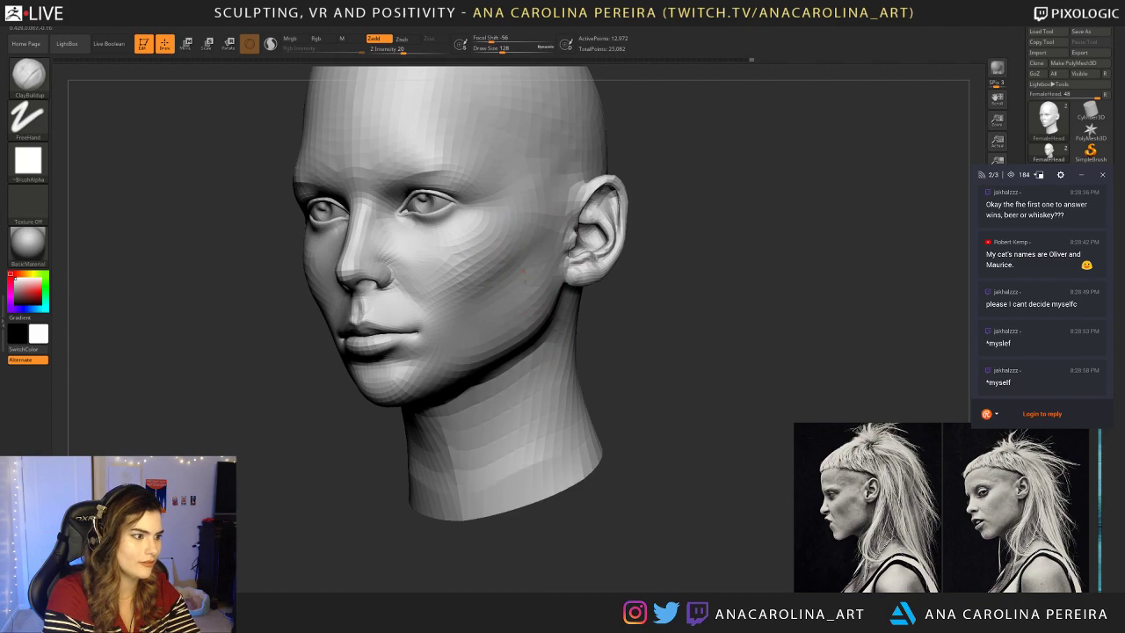
drag(374, 442, 527, 439)
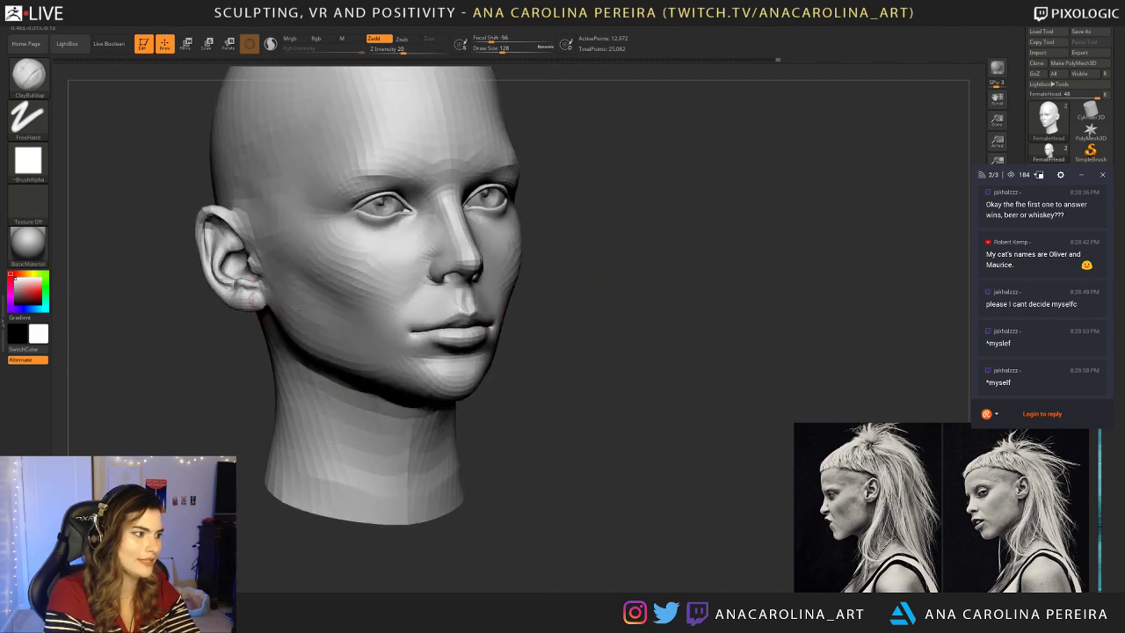
Step: Switch to the Move brush and mask the nose in front view
drag(543, 356, 545, 318)
alt+drag(544, 318, 631, 391)
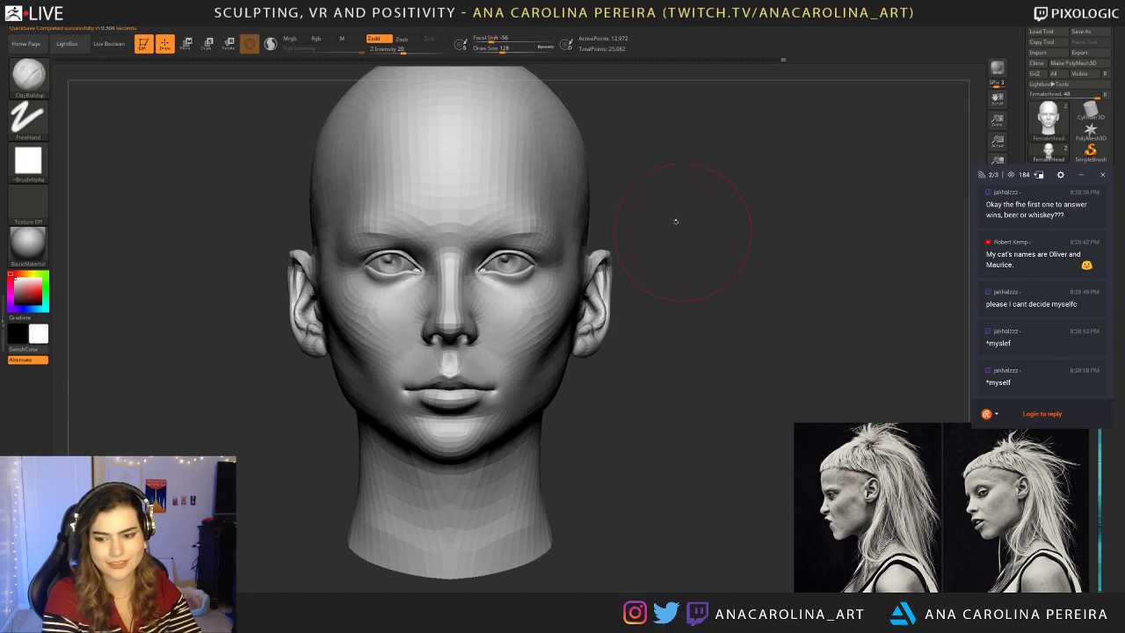
mouse_move(717, 279)
mouse_down()
mouse_move(694, 286)
mouse_move(722, 293)
mouse_move(639, 296)
mouse_move(725, 290)
mouse_up()
alt+drag(449, 492, 502, 510)
drag(433, 469, 498, 490)
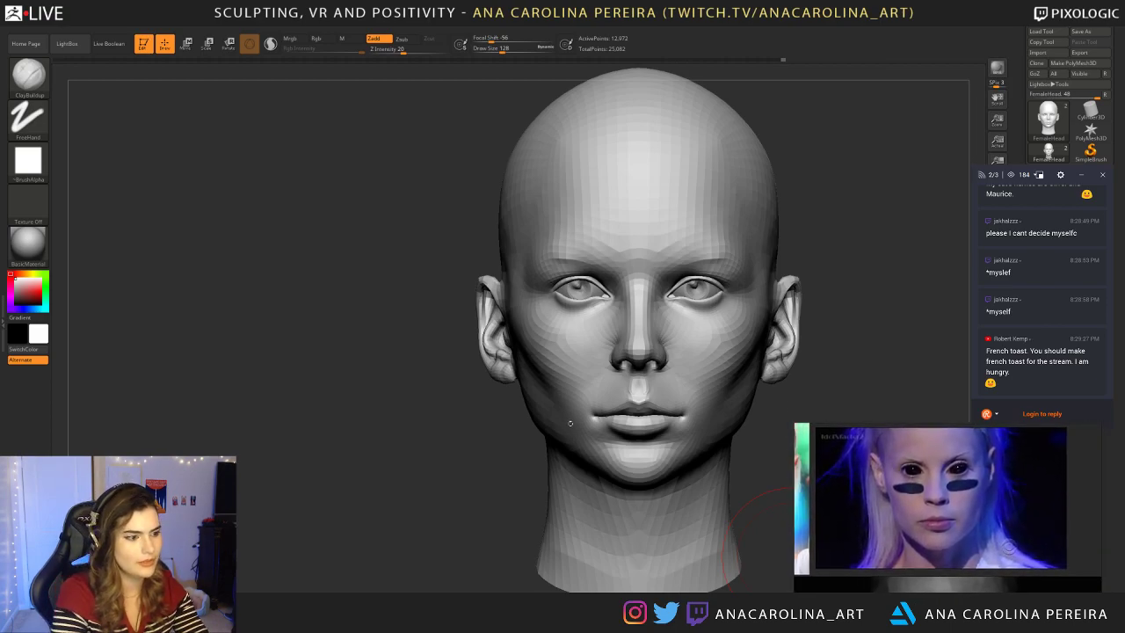
alt+drag(279, 458, 203, 448)
alt+drag(746, 322, 711, 315)
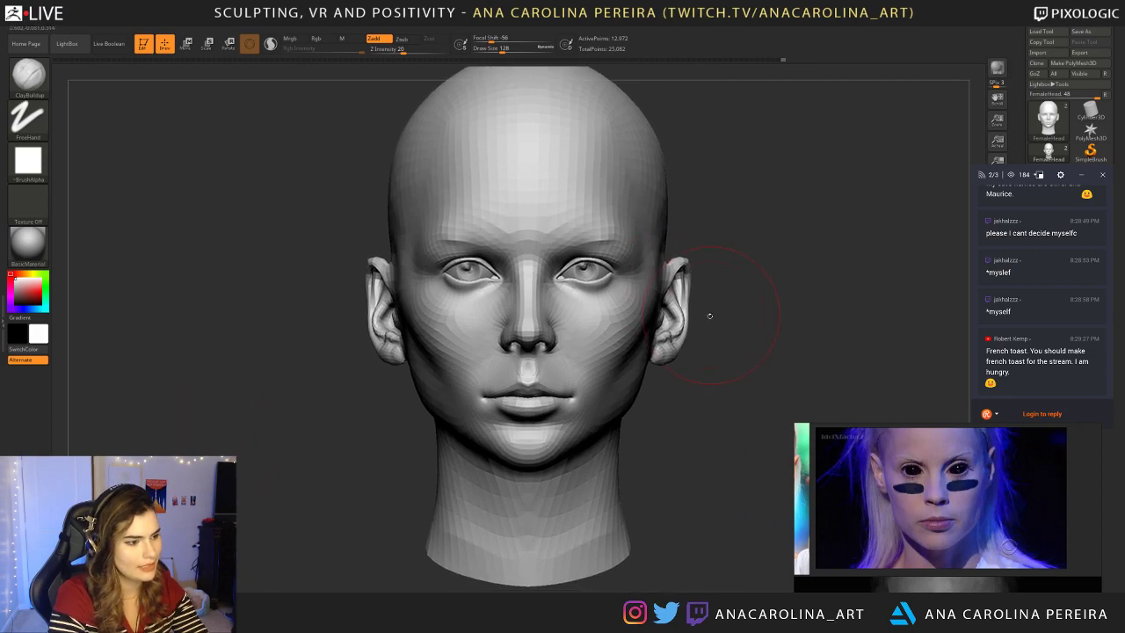
key(b)
key(m)
key(v)
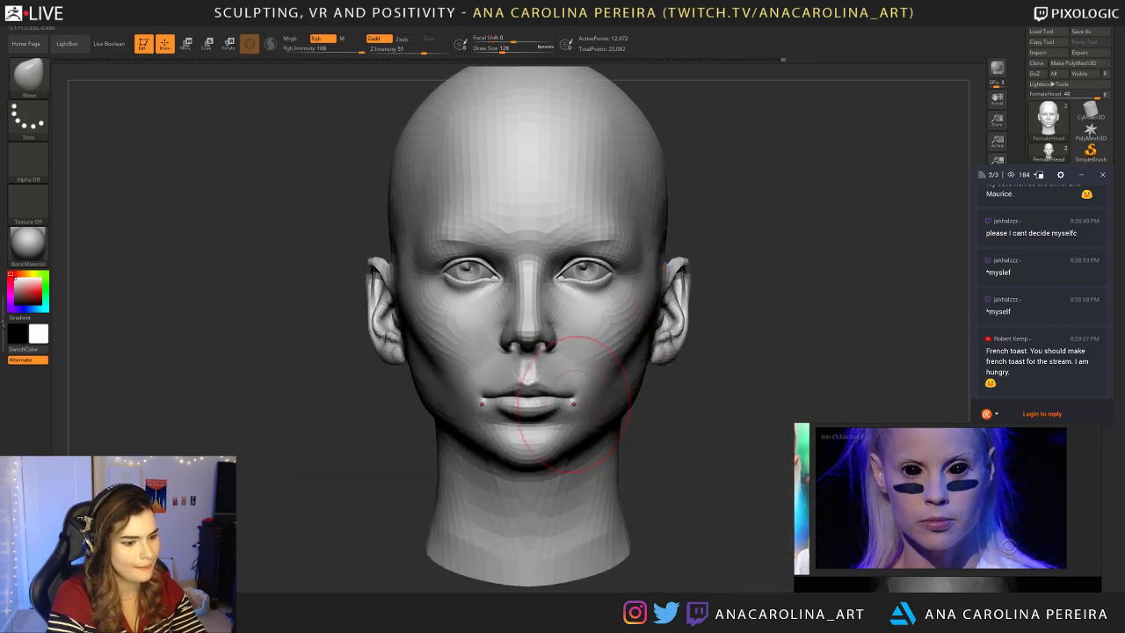
key(ctrl+z)
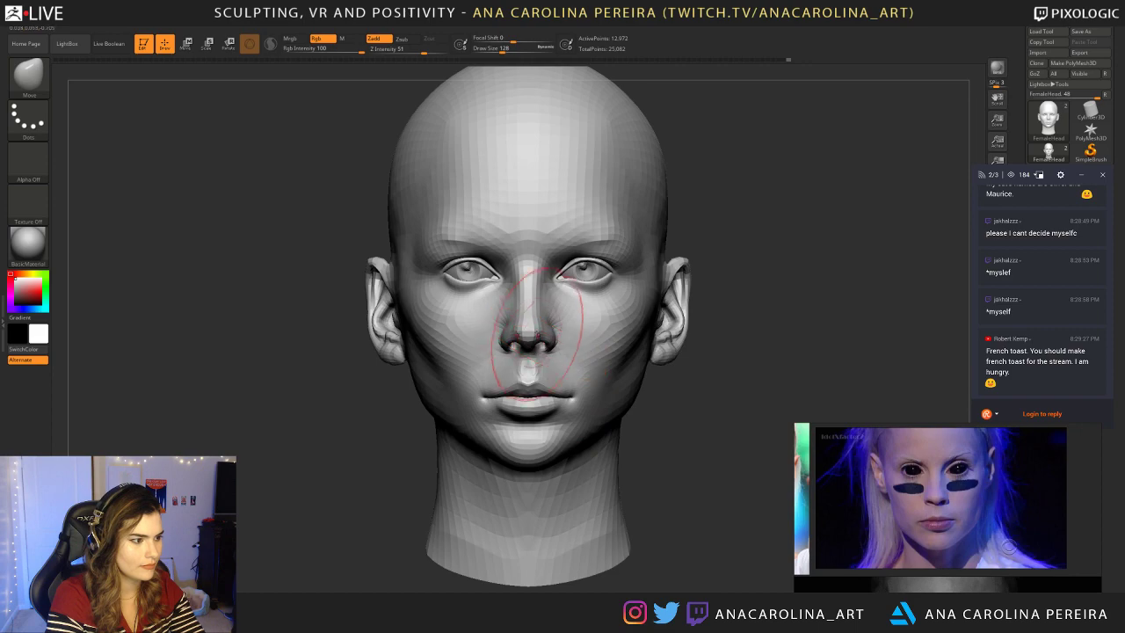
mouse_move(533, 325)
ctrl+mouse_down()
mouse_move(543, 314)
mouse_move(532, 297)
mouse_move(552, 290)
mouse_move(561, 324)
ctrl+mouse_up()
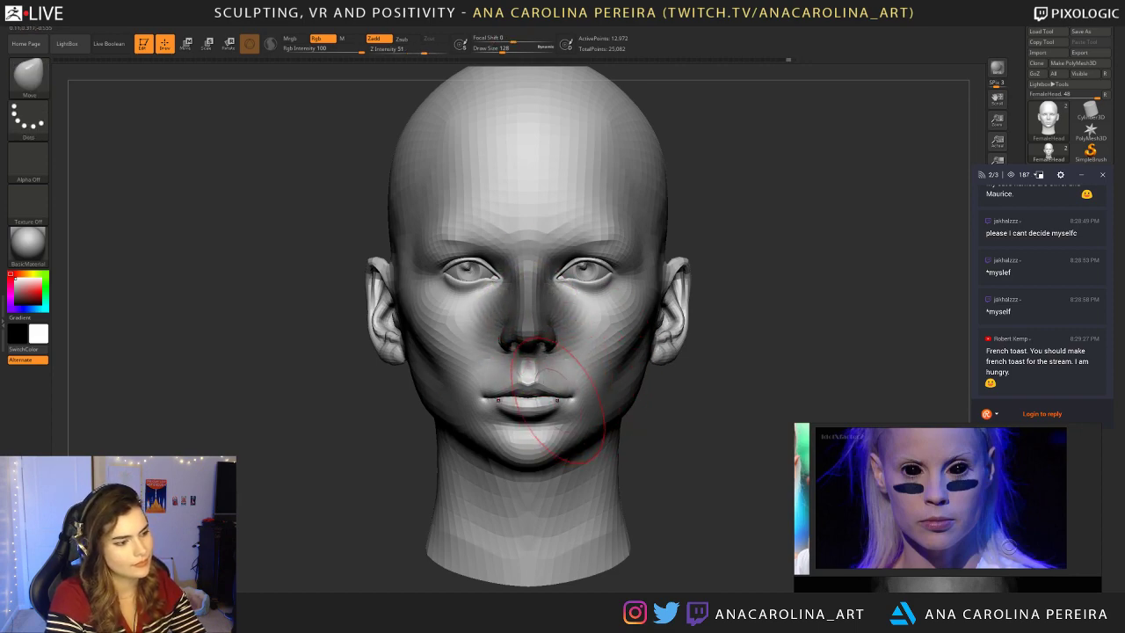
Step: Adjust the mouth area with the Move brush at draw size 120, then 101
key(space)
drag(560, 384, 551, 388)
key(space)
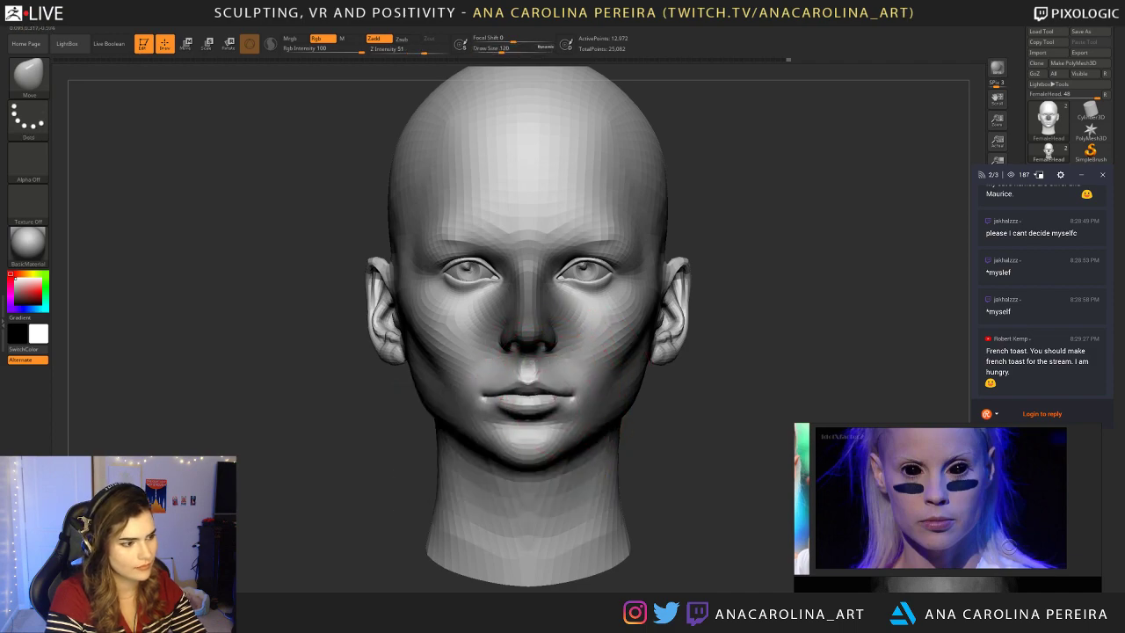
key(space)
drag(559, 387, 553, 385)
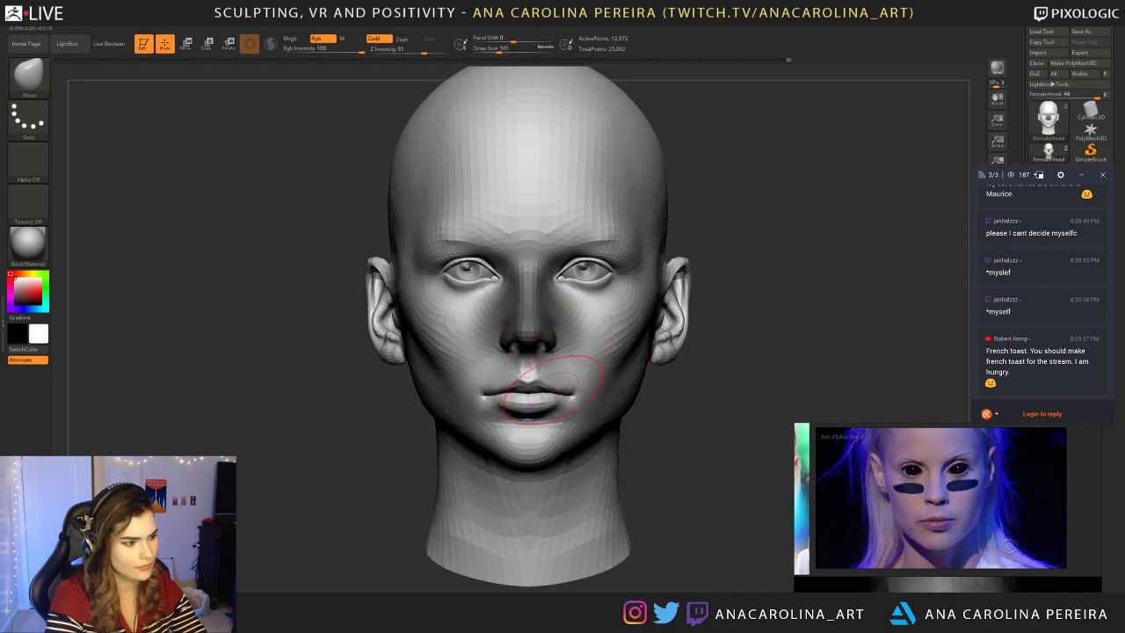
mouse_move(663, 444)
mouse_down()
mouse_move(795, 437)
mouse_move(671, 444)
mouse_move(687, 438)
mouse_move(660, 419)
mouse_move(645, 456)
mouse_up()
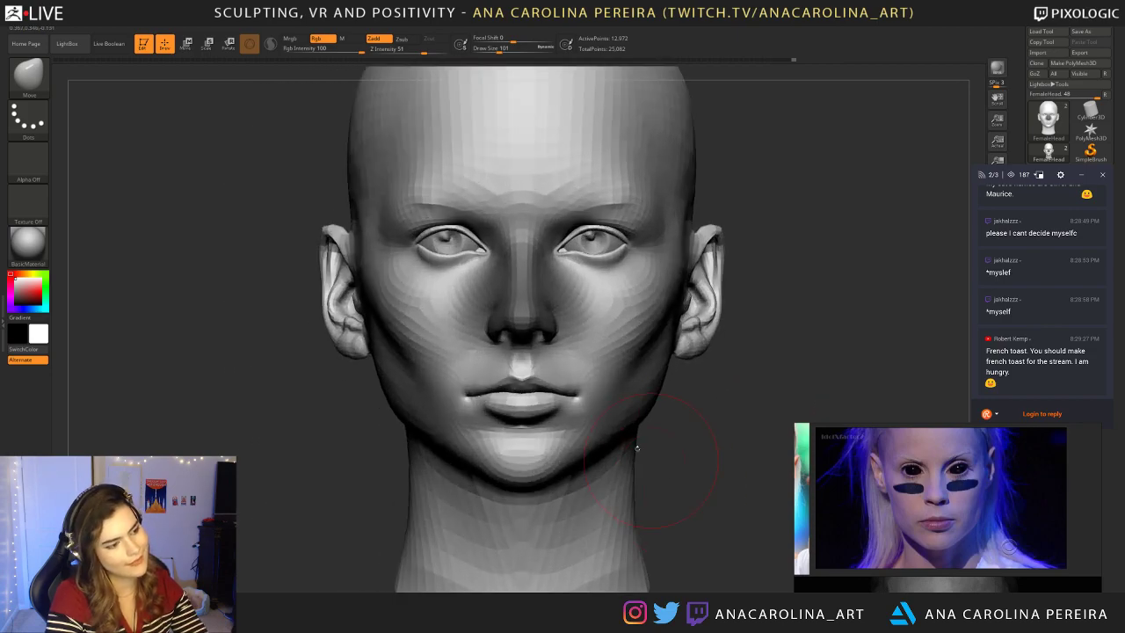
Step: Adjust the lower jaw contour in front view with the Move brush at draw size 128
key(space)
mouse_move(576, 388)
mouse_down()
mouse_move(559, 386)
mouse_move(593, 402)
mouse_up()
key(space)
key(space)
drag(703, 431, 615, 446)
drag(556, 488, 683, 453)
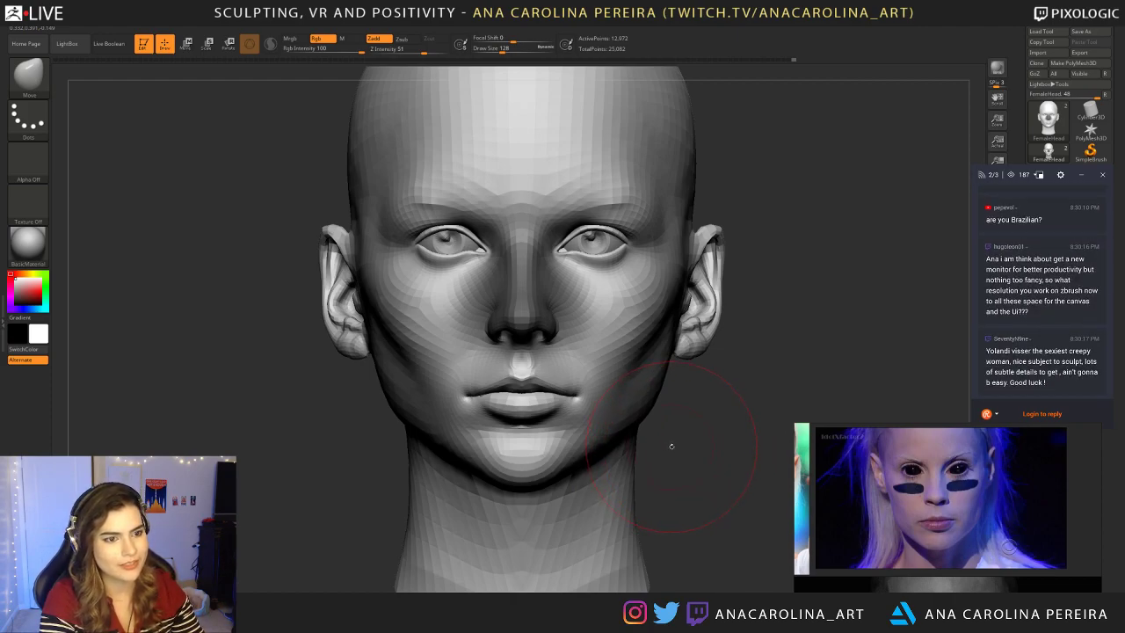
Step: Read through the viewers' messages in the stream chat down to the newest one
scroll(1067, 260, up, 1)
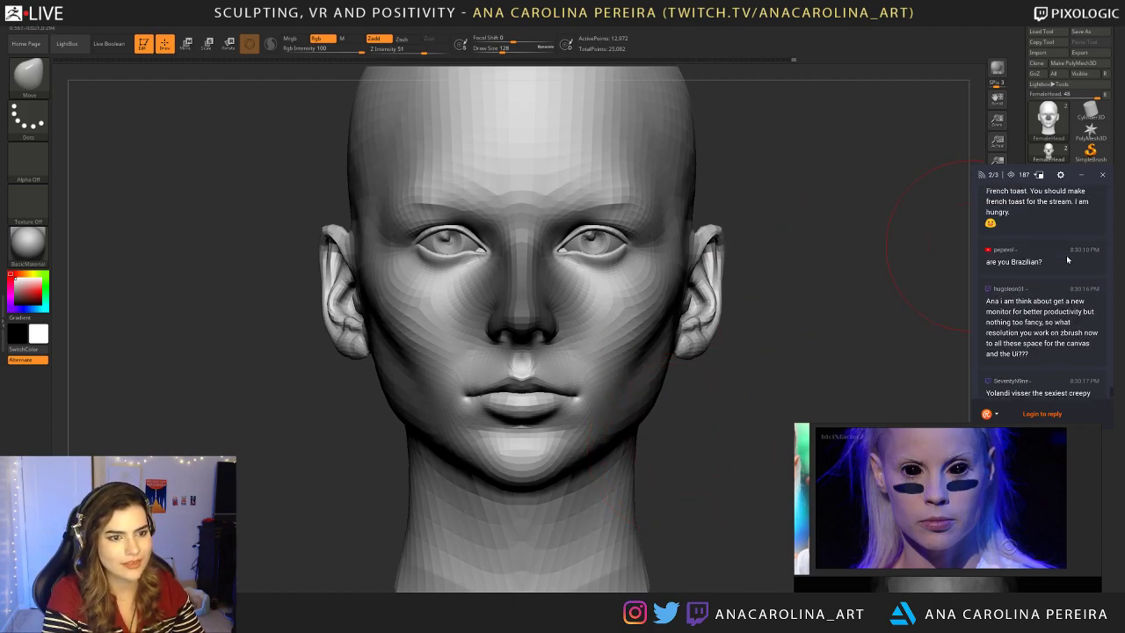
scroll(1065, 254, up, 1)
scroll(1065, 255, down, 1)
scroll(1059, 258, down, 1)
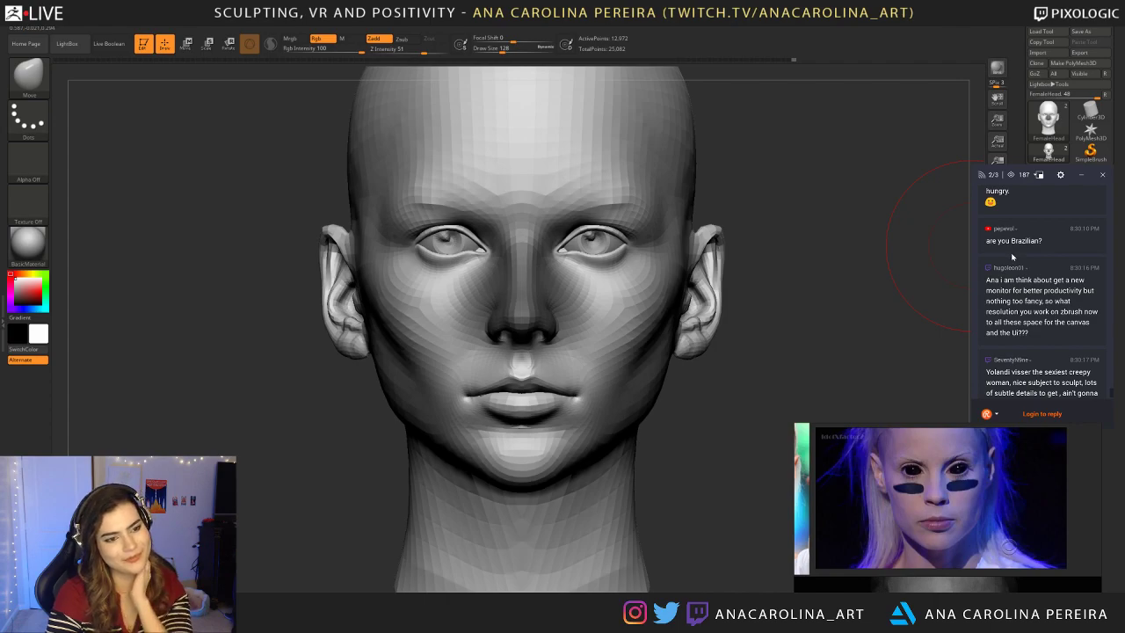
drag(1013, 290, 1083, 291)
click(1083, 290)
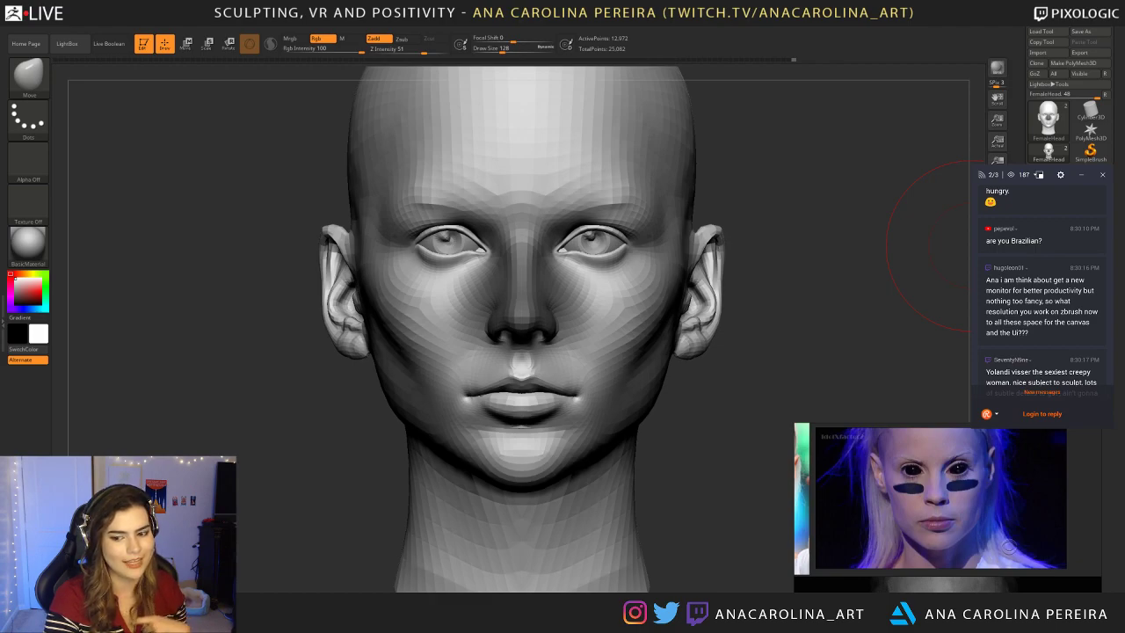
scroll(1035, 249, down, 1)
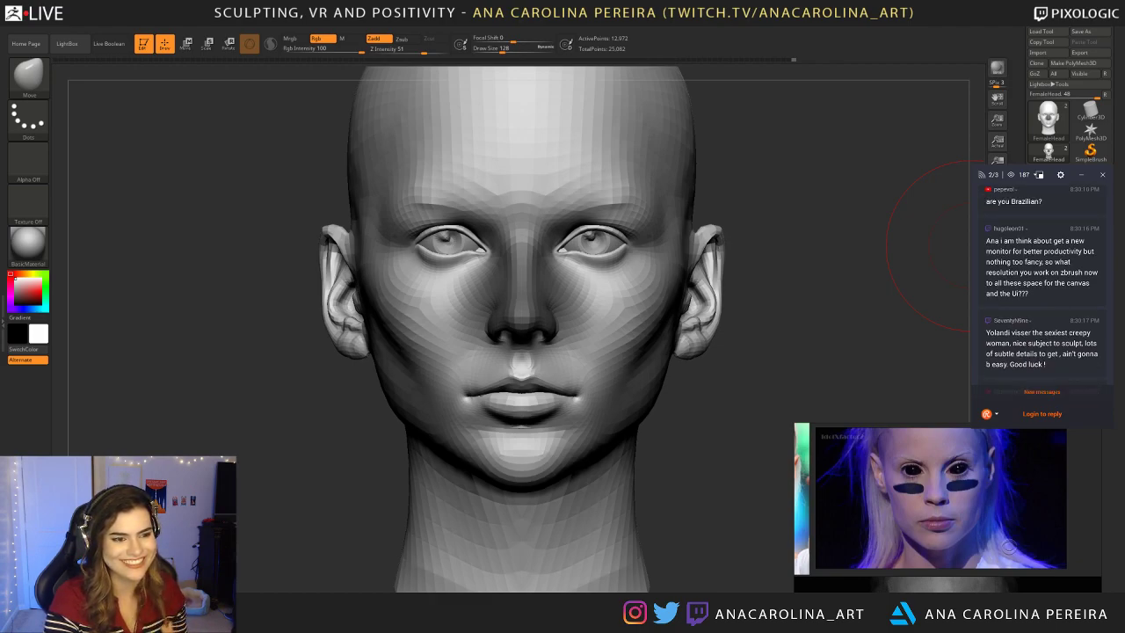
scroll(1041, 290, down, 1)
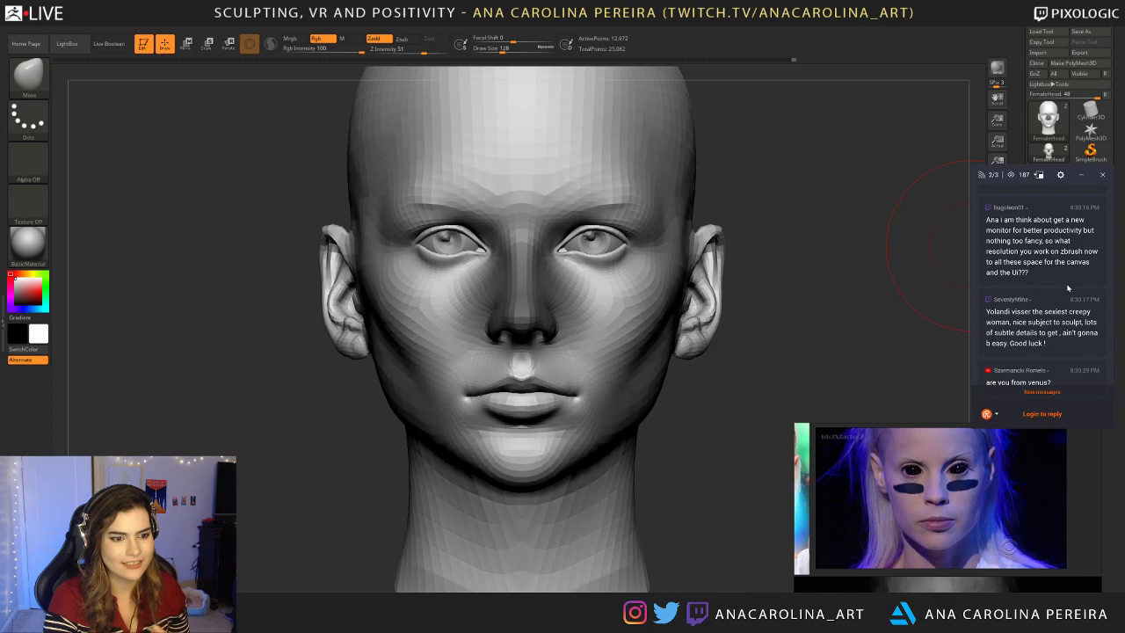
drag(1022, 312, 1059, 321)
click(1060, 322)
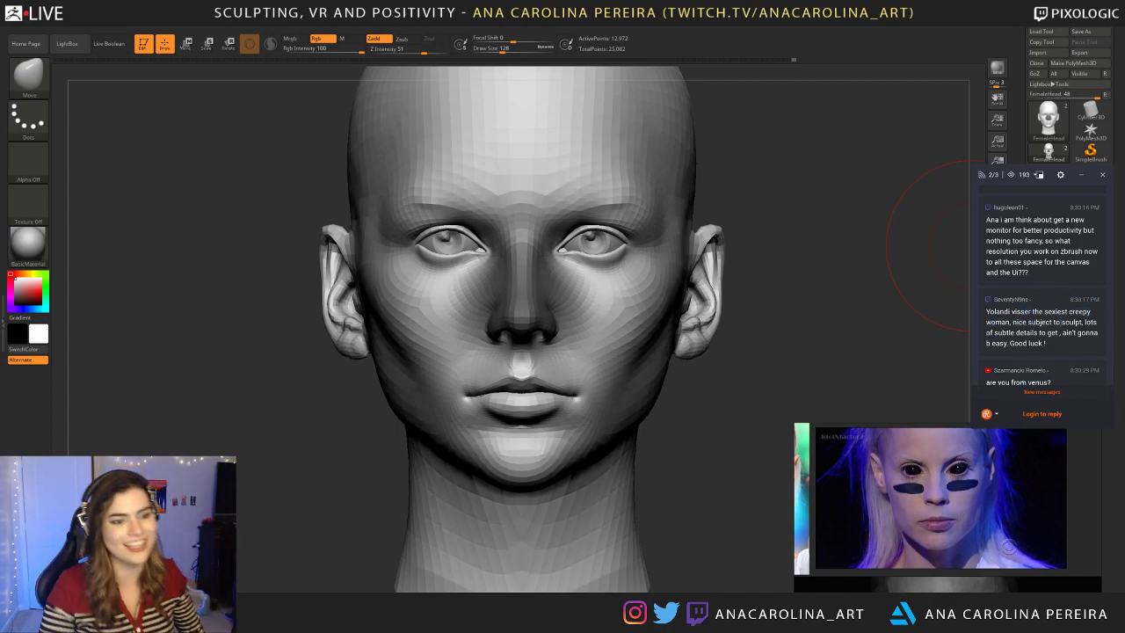
click(1051, 396)
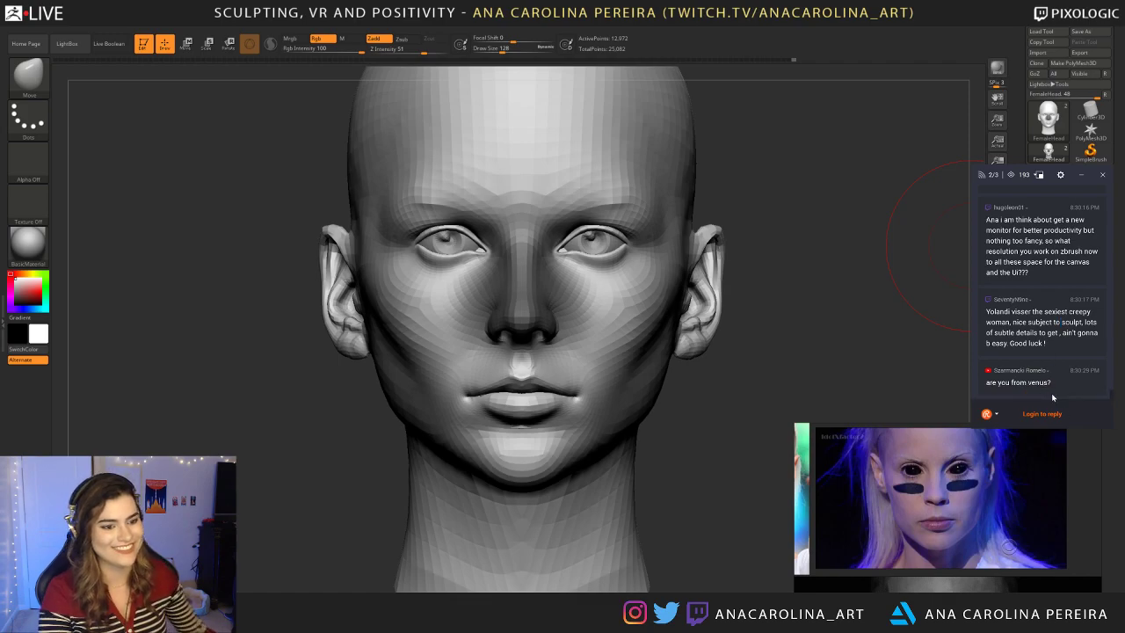
Step: Shape the lower and upper lip with the Move brush at draw size 54, then 48
mouse_move(815, 222)
mouse_down()
mouse_move(878, 233)
mouse_move(813, 255)
mouse_move(777, 342)
mouse_move(753, 326)
mouse_move(665, 412)
mouse_move(622, 412)
mouse_up()
key(space)
key(space)
drag(575, 338, 527, 333)
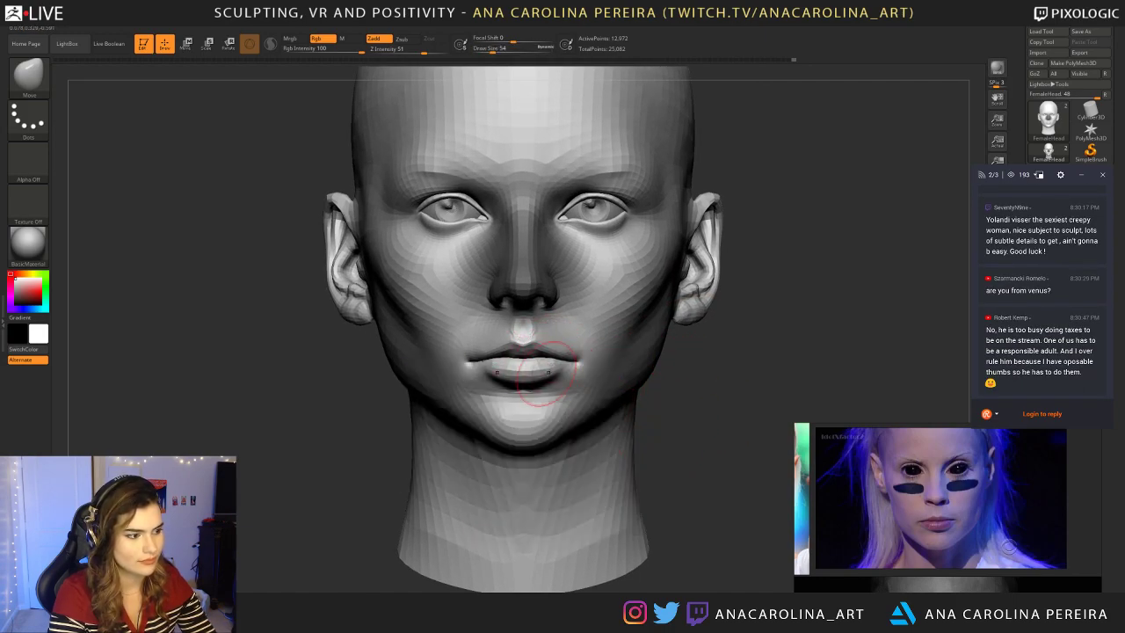
key(space)
drag(636, 384, 630, 384)
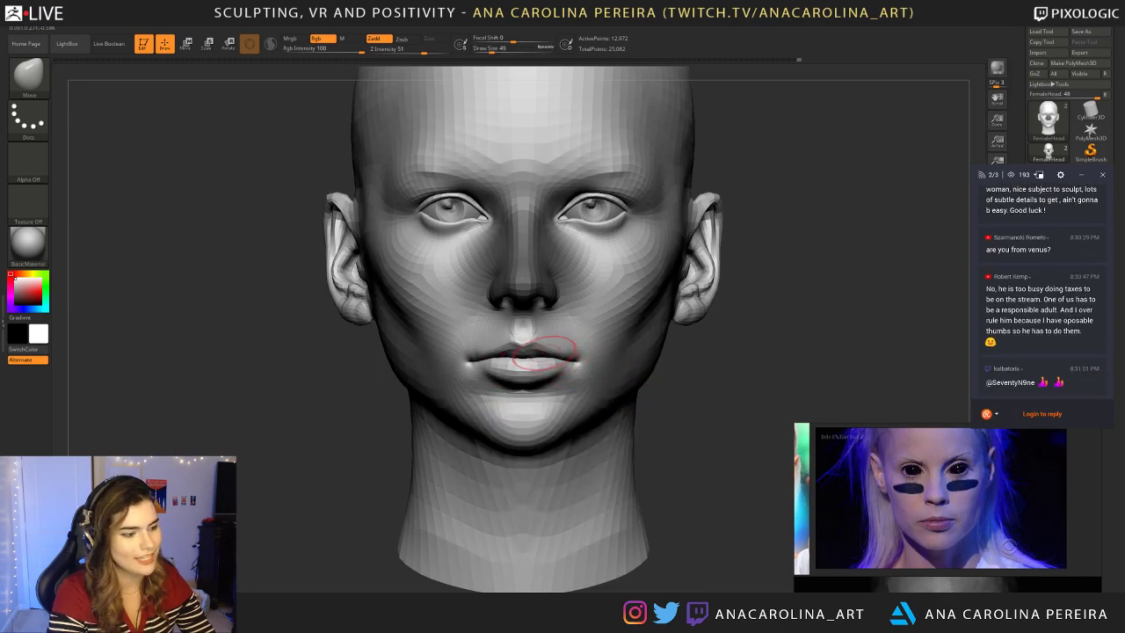
Step: Refine the lip outline with the Move brush at draw size 28, then 54
key(space)
drag(661, 396, 634, 395)
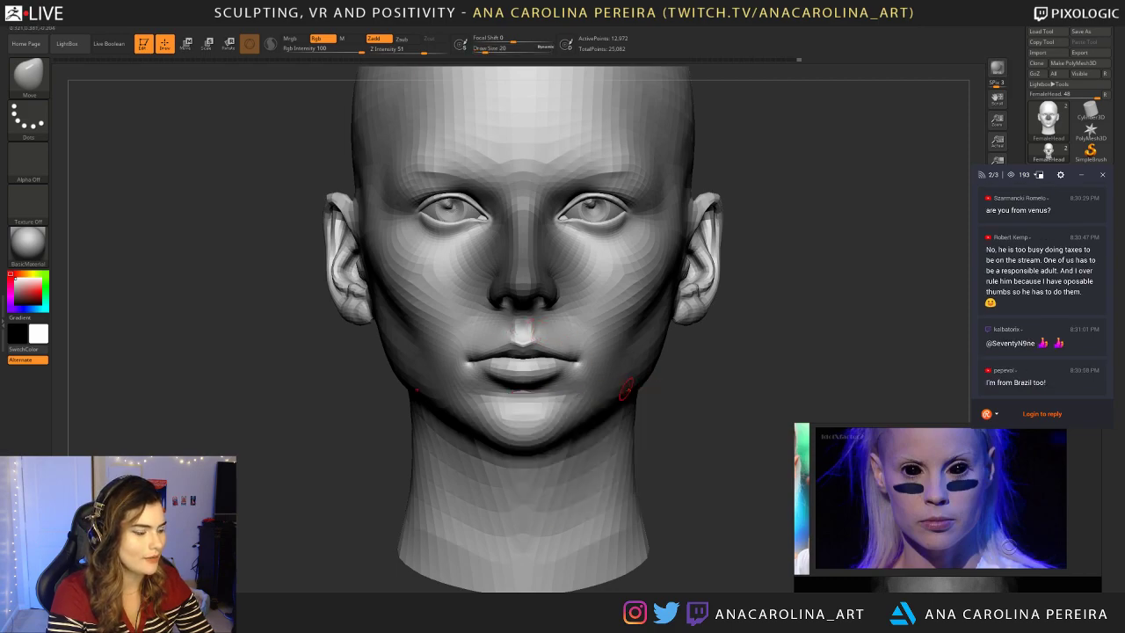
mouse_move(613, 356)
right_down()
mouse_move(701, 407)
mouse_move(651, 349)
mouse_move(690, 348)
mouse_move(597, 428)
right_up()
key(space)
drag(627, 371, 637, 371)
drag(552, 341, 539, 370)
mouse_move(564, 334)
right_down()
mouse_move(336, 474)
mouse_move(456, 348)
mouse_move(477, 372)
mouse_move(735, 394)
right_up()
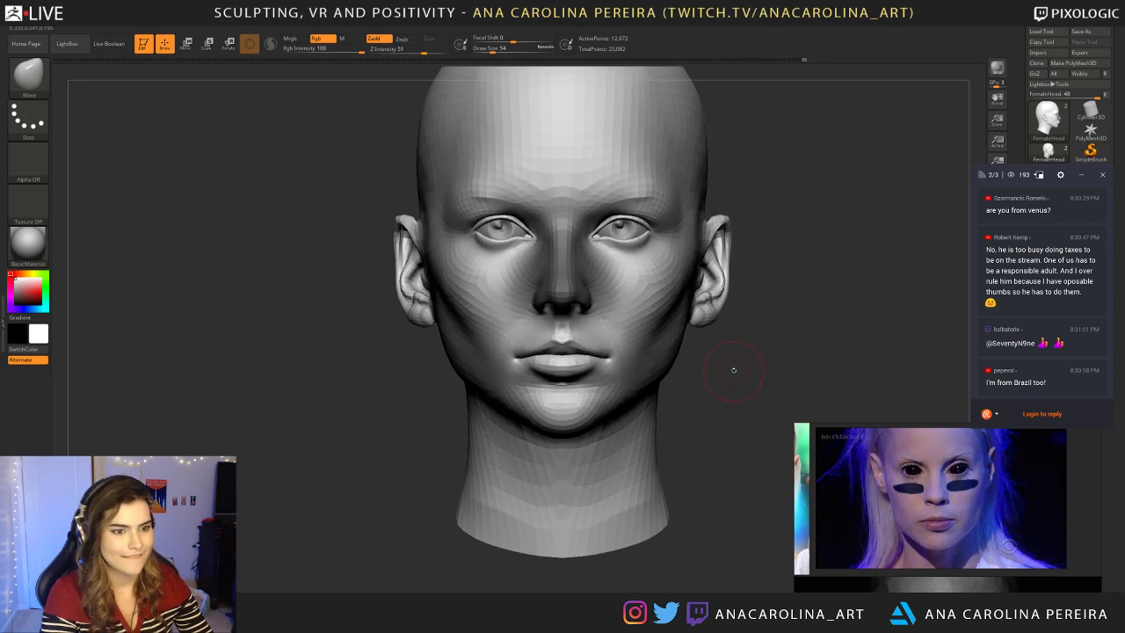
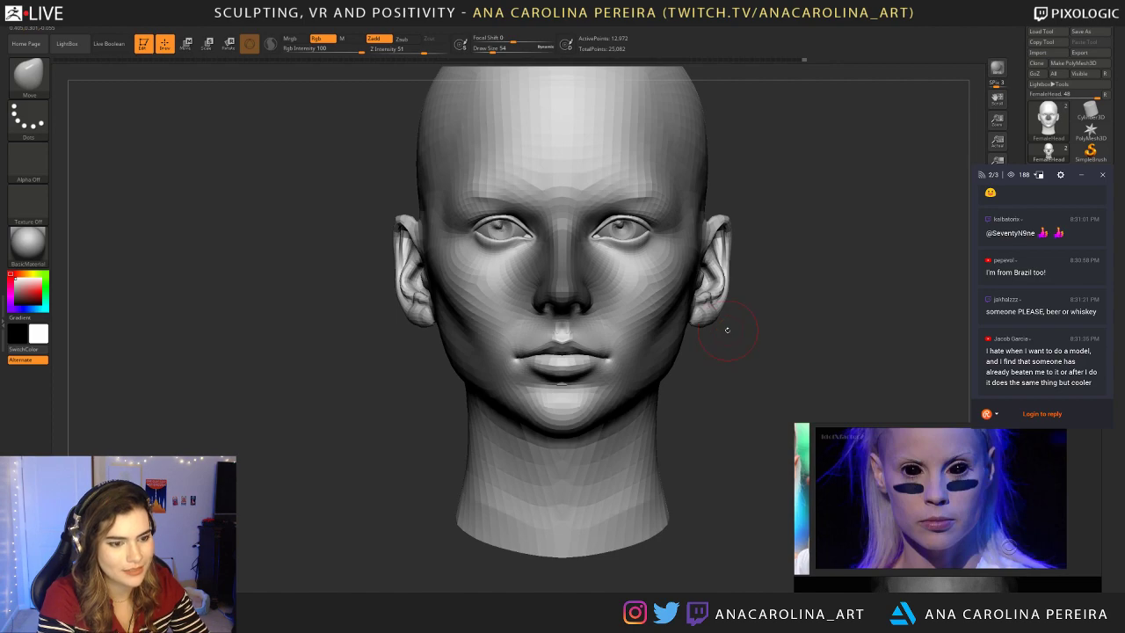
Step: Push the upper lip into shape in a close view with the Move brush at draw size 74
mouse_move(728, 314)
mouse_down()
mouse_move(760, 342)
mouse_move(706, 350)
mouse_move(641, 327)
mouse_up()
mouse_move(654, 451)
shift+mouse_down()
mouse_move(649, 365)
mouse_move(693, 402)
shift+mouse_up()
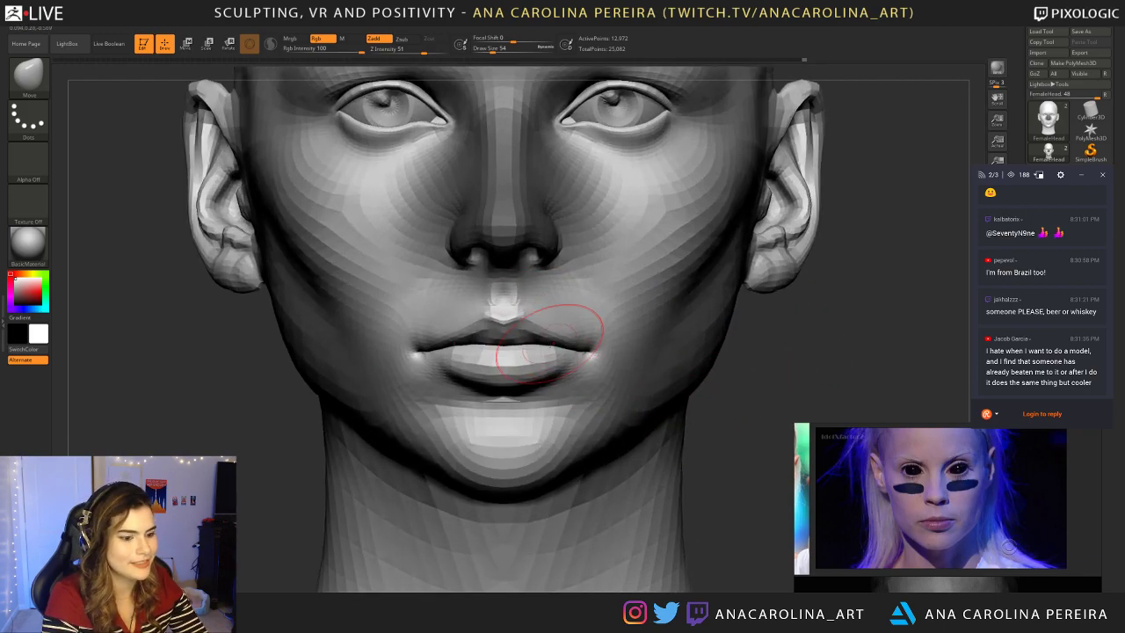
key(space)
mouse_move(700, 403)
alt+mouse_down()
mouse_move(680, 352)
mouse_move(756, 409)
alt+mouse_up()
key(space)
mouse_move(704, 359)
mouse_down()
mouse_move(738, 355)
mouse_move(671, 322)
mouse_move(672, 413)
mouse_up()
drag(550, 352, 550, 343)
shift+drag(622, 371, 566, 370)
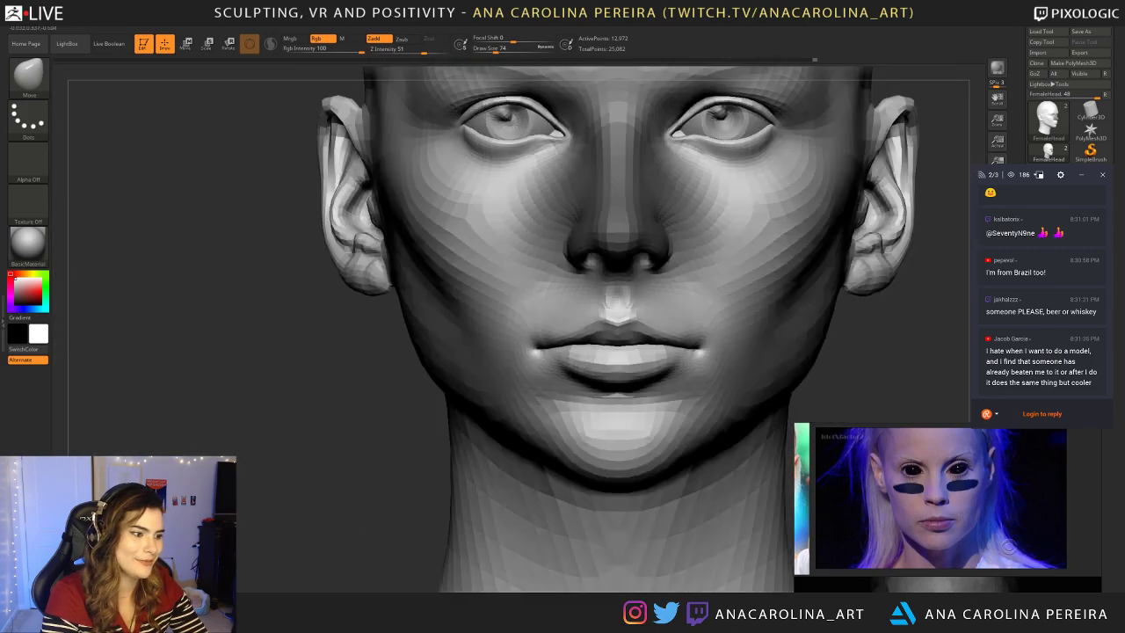
drag(661, 347, 663, 341)
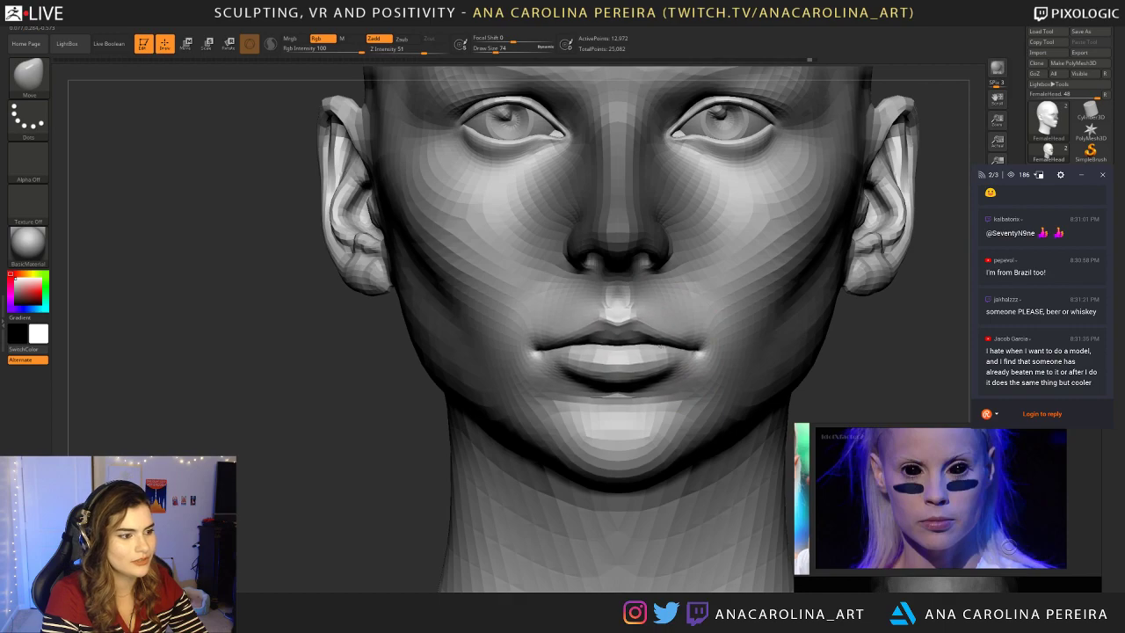
Step: Fine-tune the upper lip edge near the mouth corner with the Move brush at draw size 37
key(space)
mouse_move(885, 327)
alt+mouse_down()
mouse_move(843, 266)
mouse_move(817, 330)
alt+mouse_up()
key(space)
drag(675, 330, 672, 330)
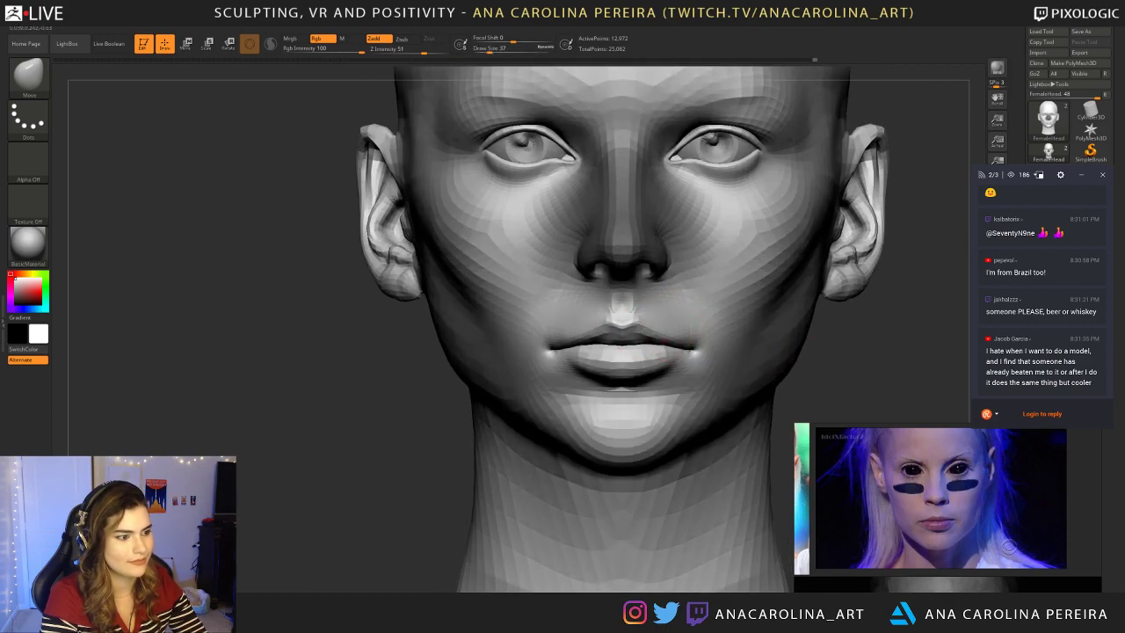
mouse_move(856, 358)
alt+mouse_down()
mouse_move(837, 302)
mouse_move(745, 356)
alt+mouse_up()
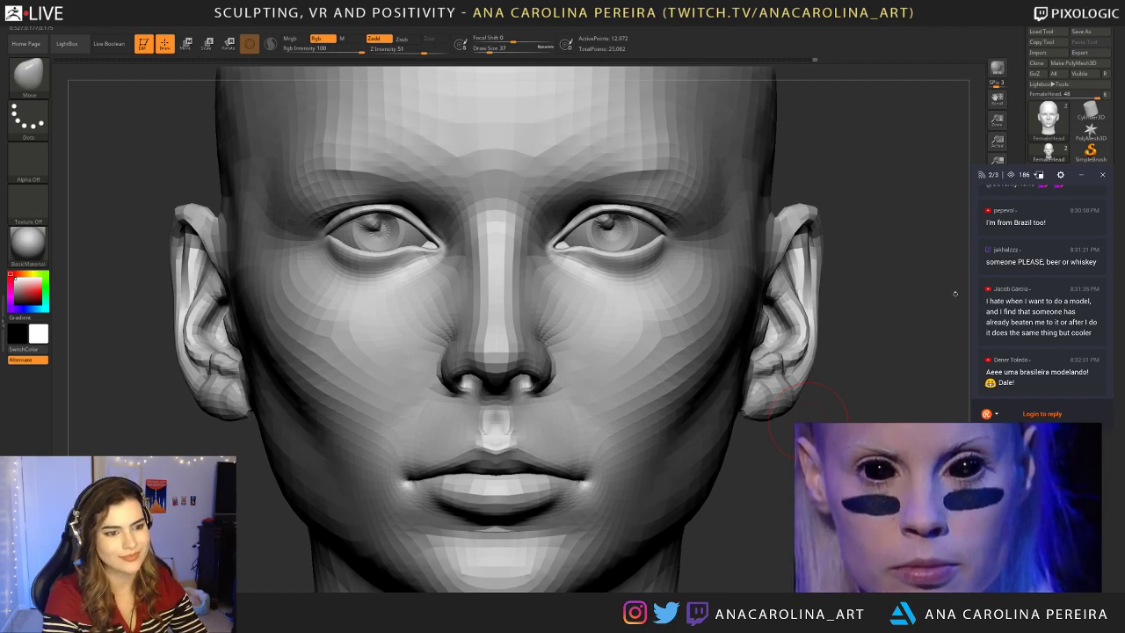
Step: Undo the last three edits on the face
key(ctrl+z)
mouse_move(836, 324)
alt+mouse_down()
mouse_move(826, 291)
mouse_move(843, 297)
alt+mouse_up()
key(ctrl+z)
key(ctrl+z)
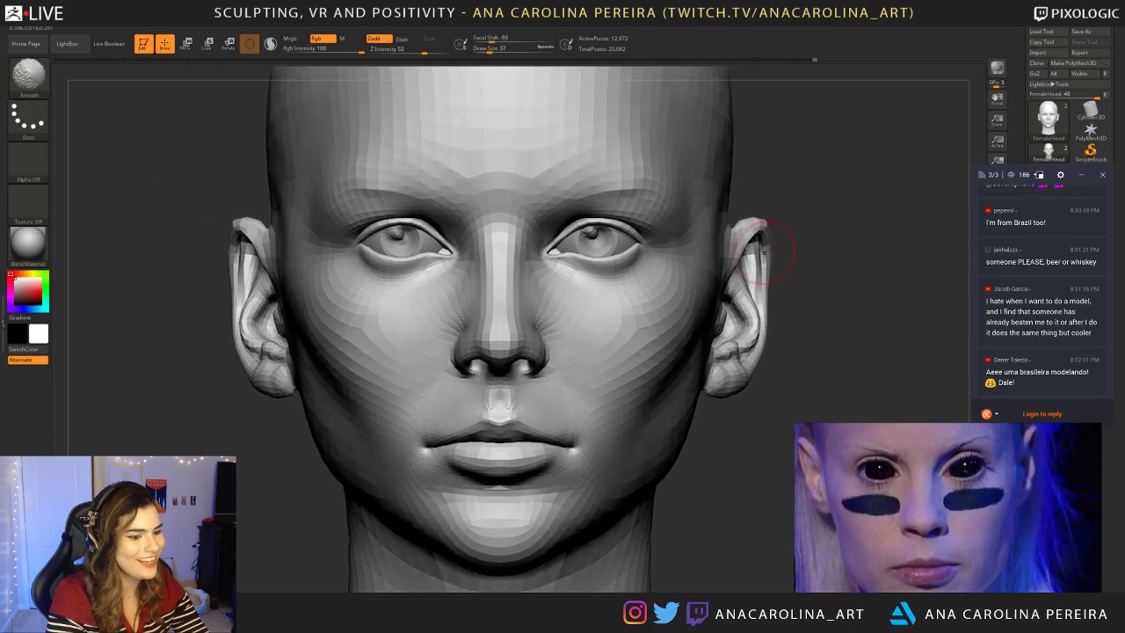
Step: Shape the sides of the nose bridge and the nostril wings with the Move brush at draw size 51, then 37
key(space)
drag(494, 217, 514, 216)
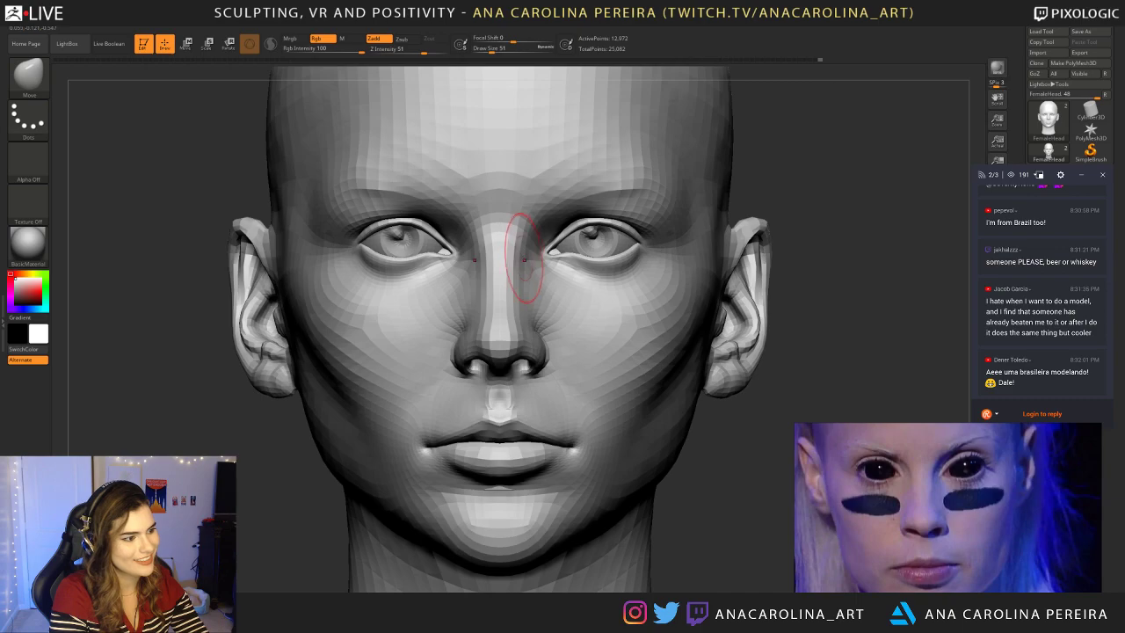
mouse_move(524, 283)
mouse_down()
mouse_move(517, 272)
mouse_move(530, 331)
mouse_move(516, 326)
mouse_up()
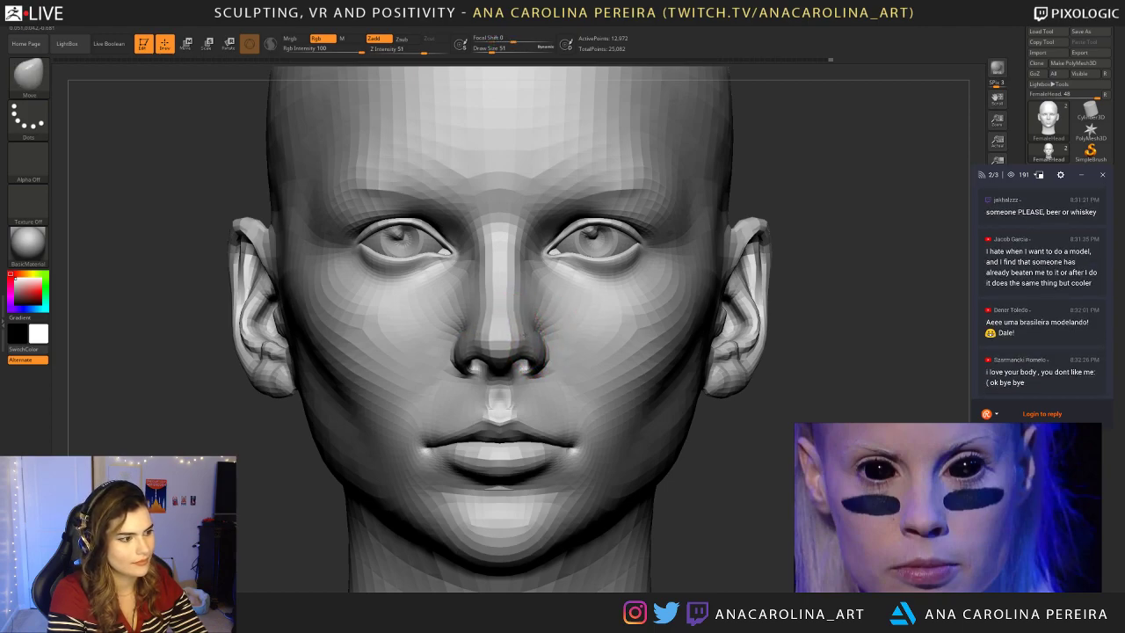
drag(689, 462, 548, 381)
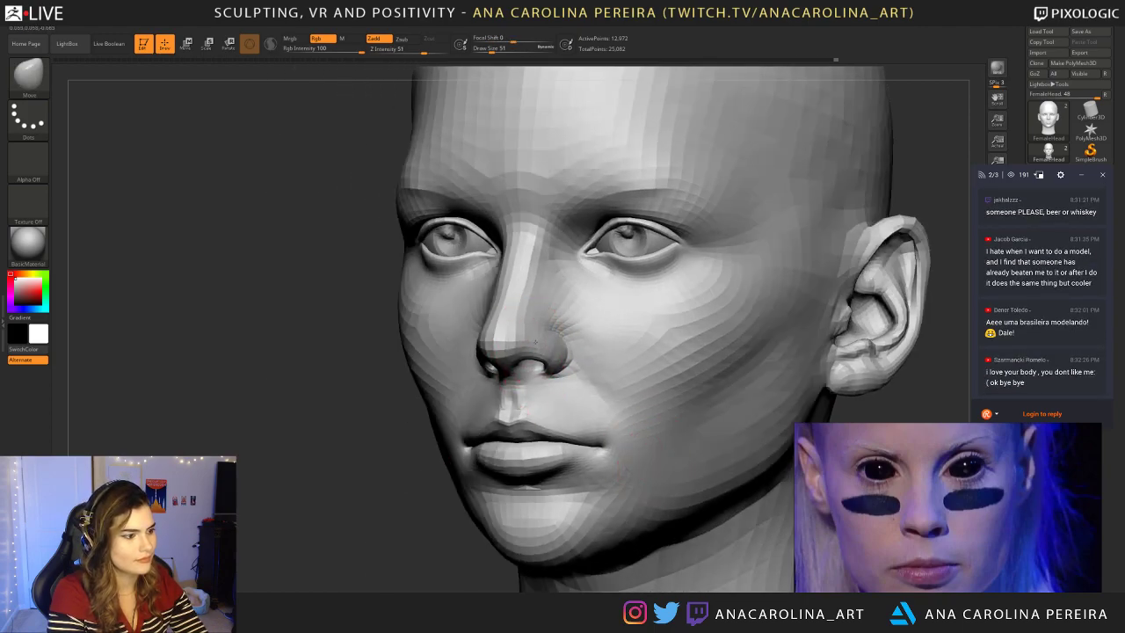
key(f)
mouse_move(498, 384)
shift+right_down()
mouse_move(489, 431)
mouse_move(531, 361)
shift+right_up()
key(space)
drag(542, 334, 527, 334)
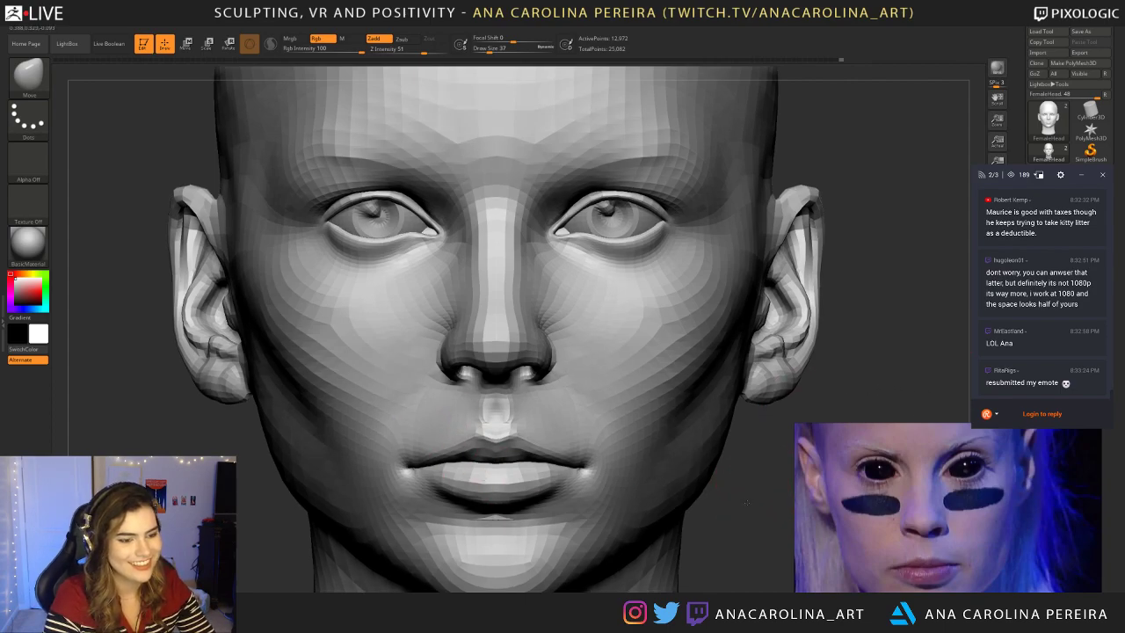
Step: Check the face in three-quarter and front views against the frontal reference photo
right_drag(852, 527, 765, 536)
alt+right_drag(559, 564, 552, 535)
ctrl+right_drag(438, 485, 773, 369)
key(space)
drag(788, 350, 796, 346)
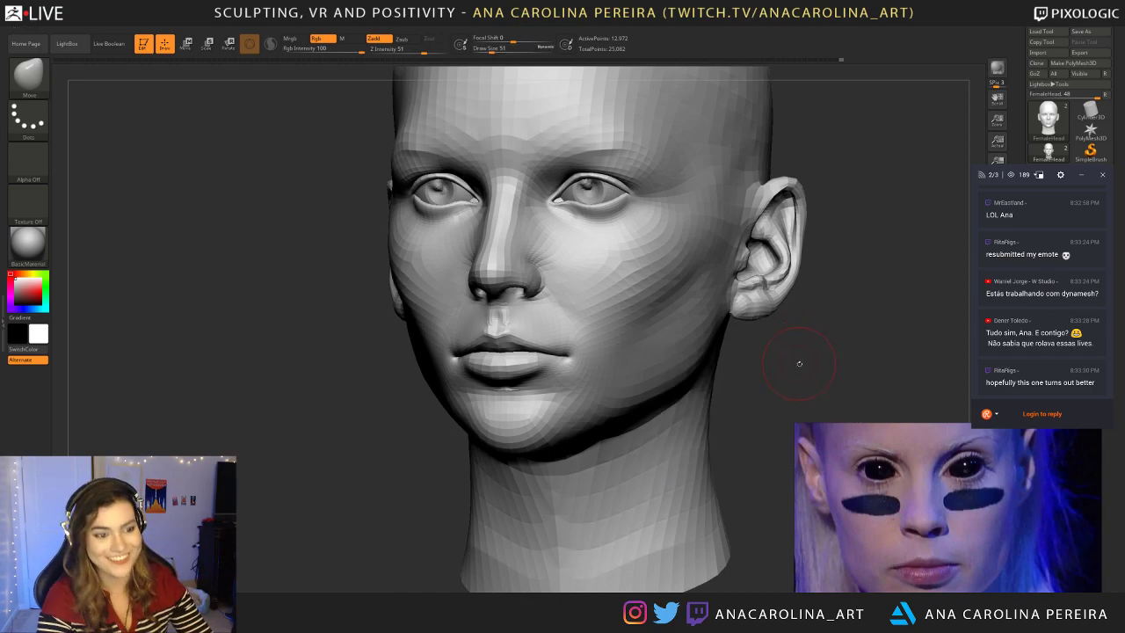
right_drag(807, 369, 826, 307)
mouse_move(828, 306)
mouse_down()
mouse_move(779, 296)
mouse_move(773, 254)
mouse_up()
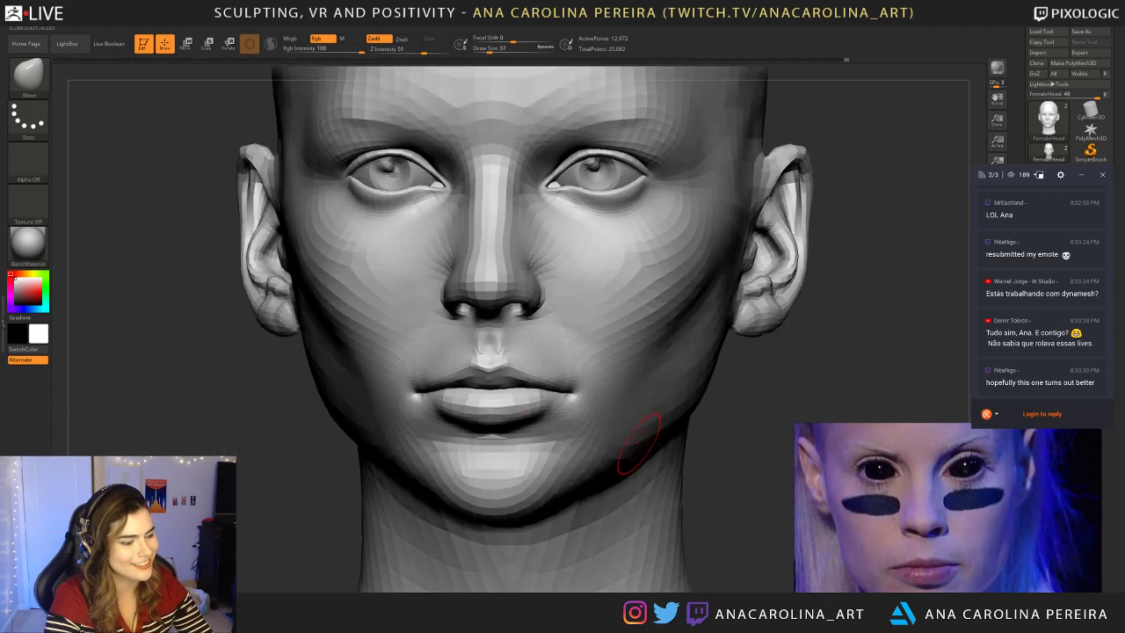
Step: Smooth the chin and the underside of the jaw in profile with the Smooth brush at draw size 46
key(f)
mouse_move(708, 402)
mouse_down()
mouse_move(715, 465)
mouse_move(672, 444)
mouse_move(738, 457)
mouse_up()
key(space)
click(497, 454)
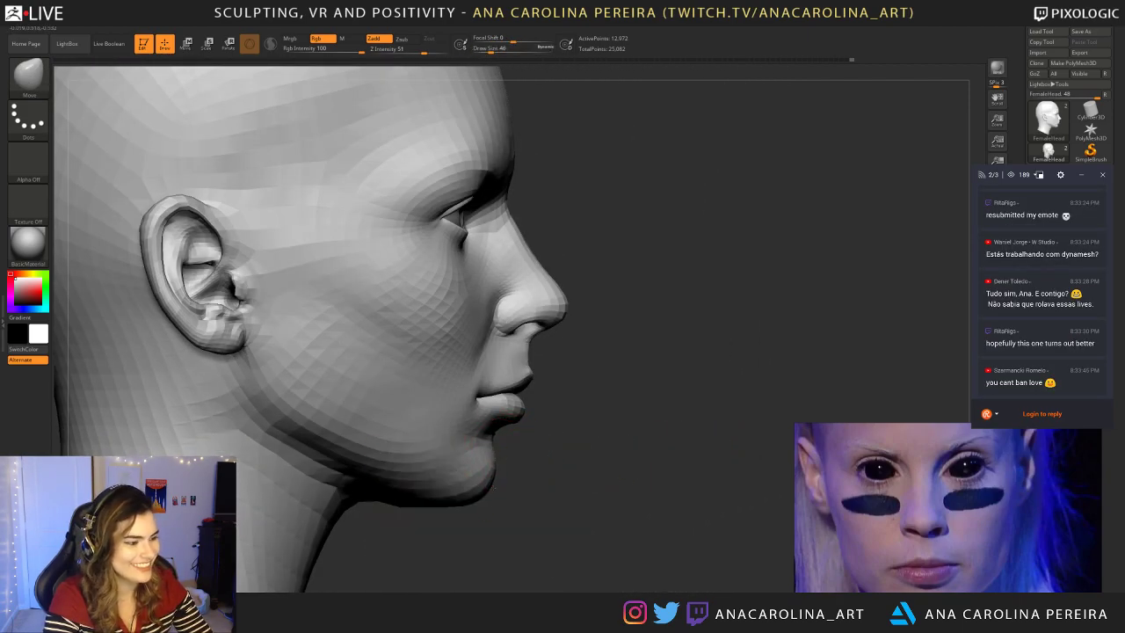
shift+drag(489, 468, 476, 464)
mouse_move(522, 497)
mouse_down()
mouse_move(545, 492)
mouse_move(538, 478)
mouse_up()
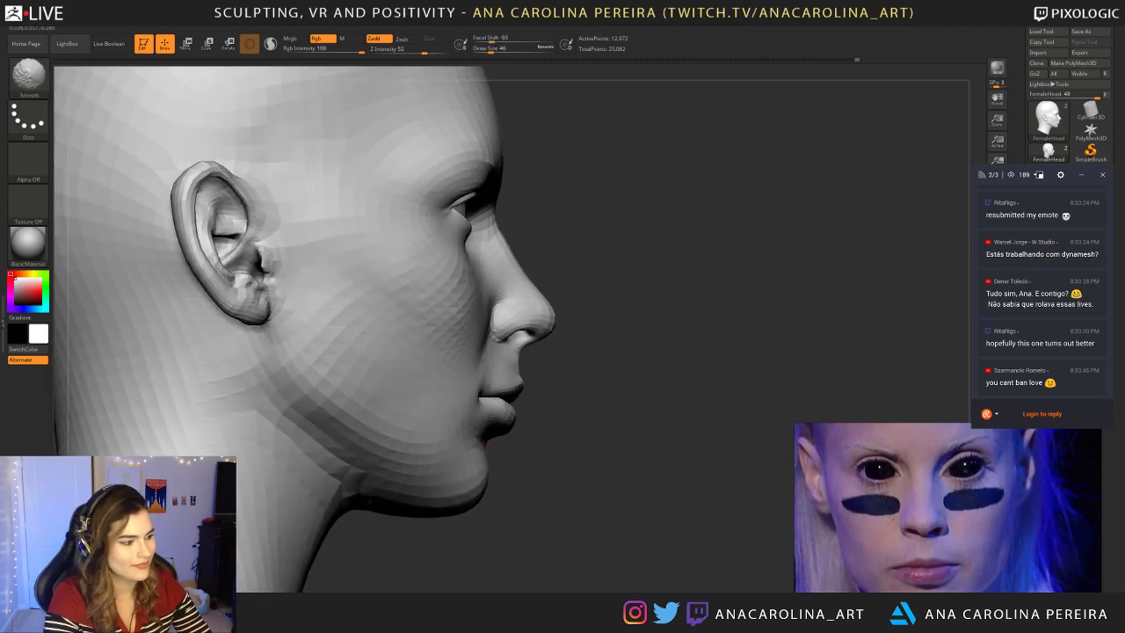
shift+drag(429, 510, 348, 490)
mouse_move(487, 539)
mouse_down()
mouse_move(648, 522)
mouse_move(620, 437)
mouse_move(634, 474)
mouse_move(659, 459)
mouse_move(650, 415)
mouse_move(649, 456)
mouse_up()
Step: Refine the inner corners of the eyes with the DamStandard brush
key(b)
key(d)
key(s)
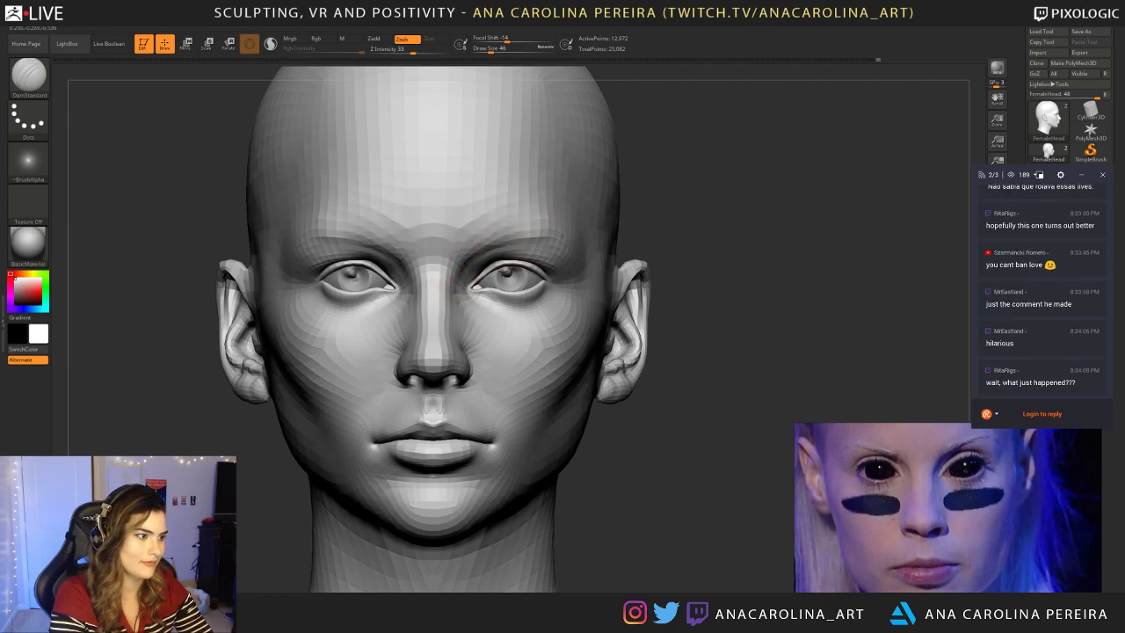
mouse_move(747, 220)
mouse_down()
mouse_move(686, 135)
mouse_move(726, 216)
mouse_up()
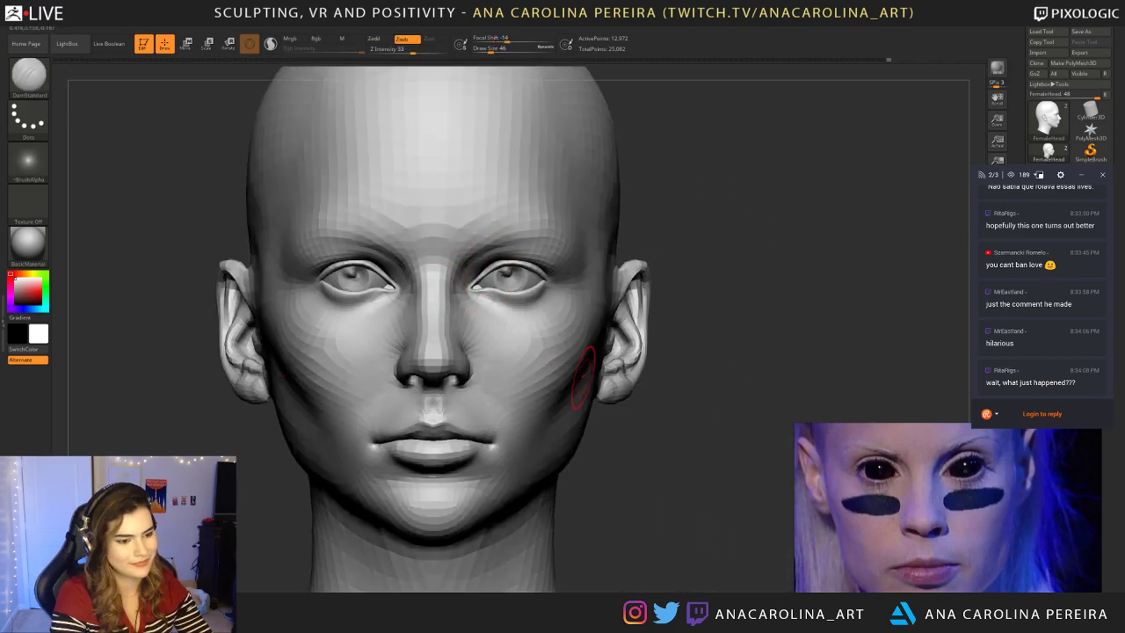
Step: Adjust the area around the eyes with the Move brush at draw size 46, then 37
key(b)
key(m)
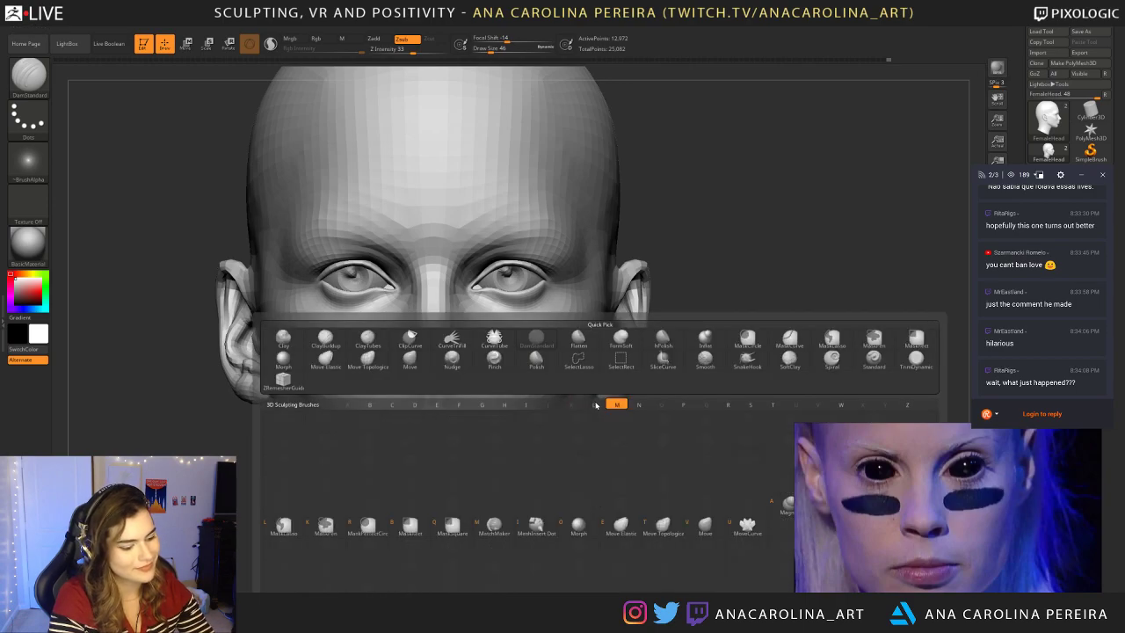
key(v)
key(space)
mouse_move(504, 304)
mouse_down()
mouse_move(488, 284)
mouse_move(505, 267)
mouse_move(542, 276)
mouse_move(529, 271)
mouse_up()
key(space)
key(space)
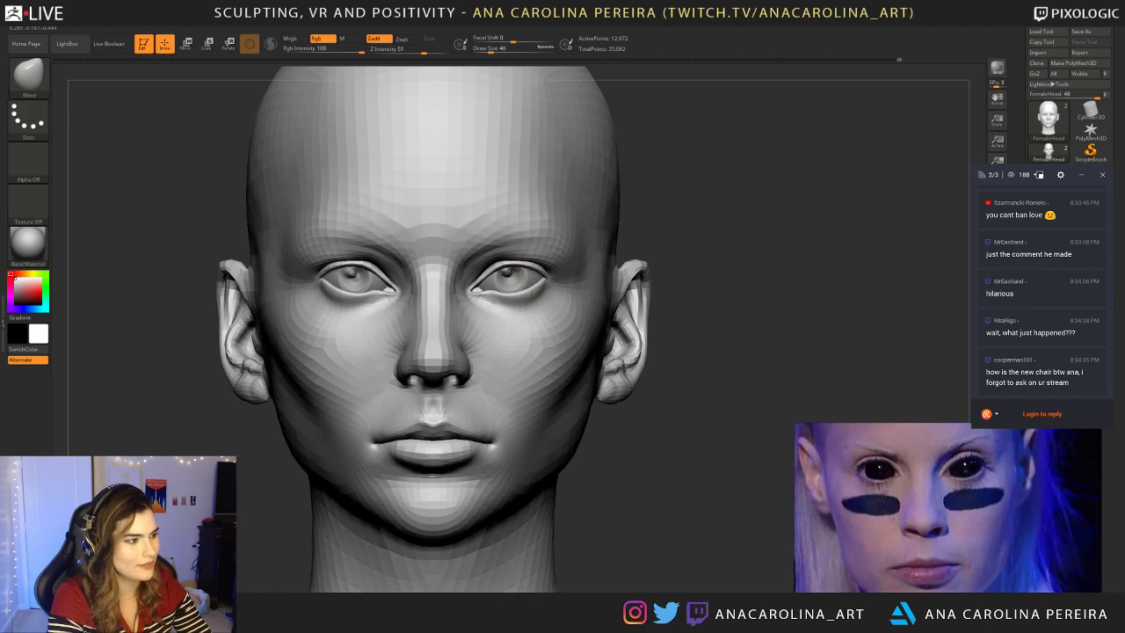
key(space)
drag(379, 321, 339, 293)
key(ctrl)
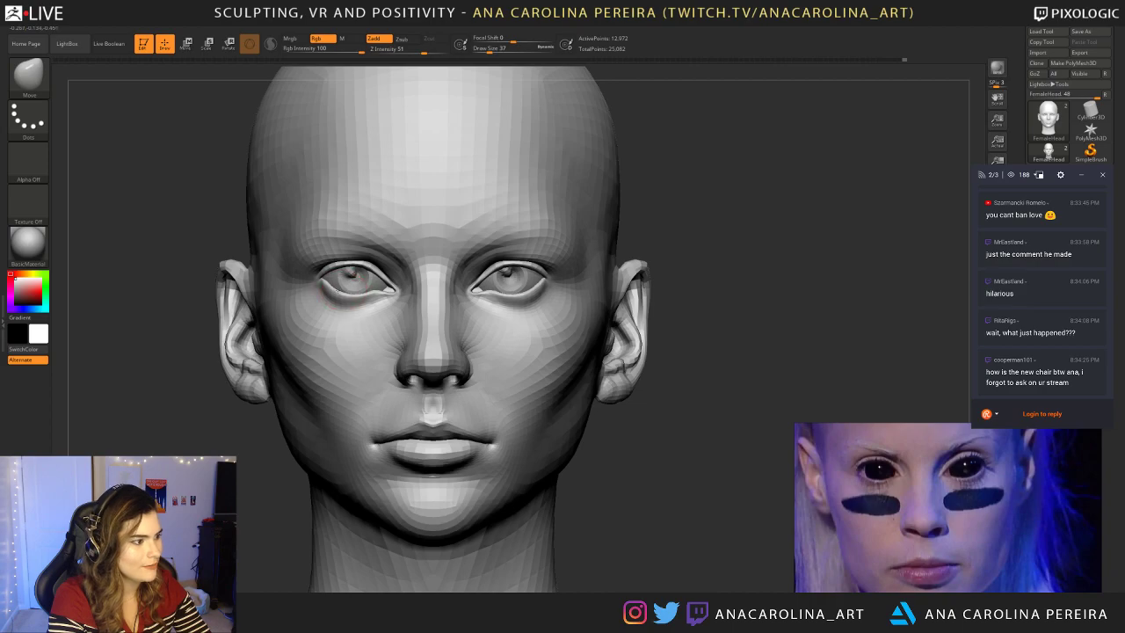
mouse_move(564, 379)
right_down()
mouse_move(466, 378)
mouse_move(545, 381)
mouse_move(544, 290)
mouse_move(545, 334)
mouse_move(658, 459)
right_up()
scroll(1065, 279, up, 3)
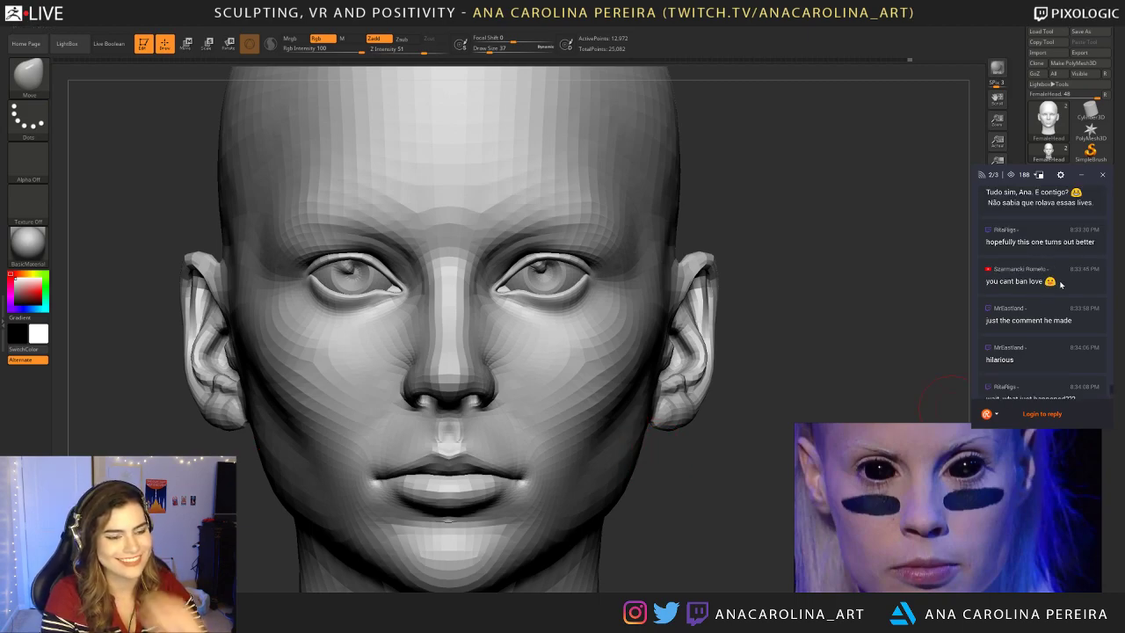
scroll(1061, 284, up, 1)
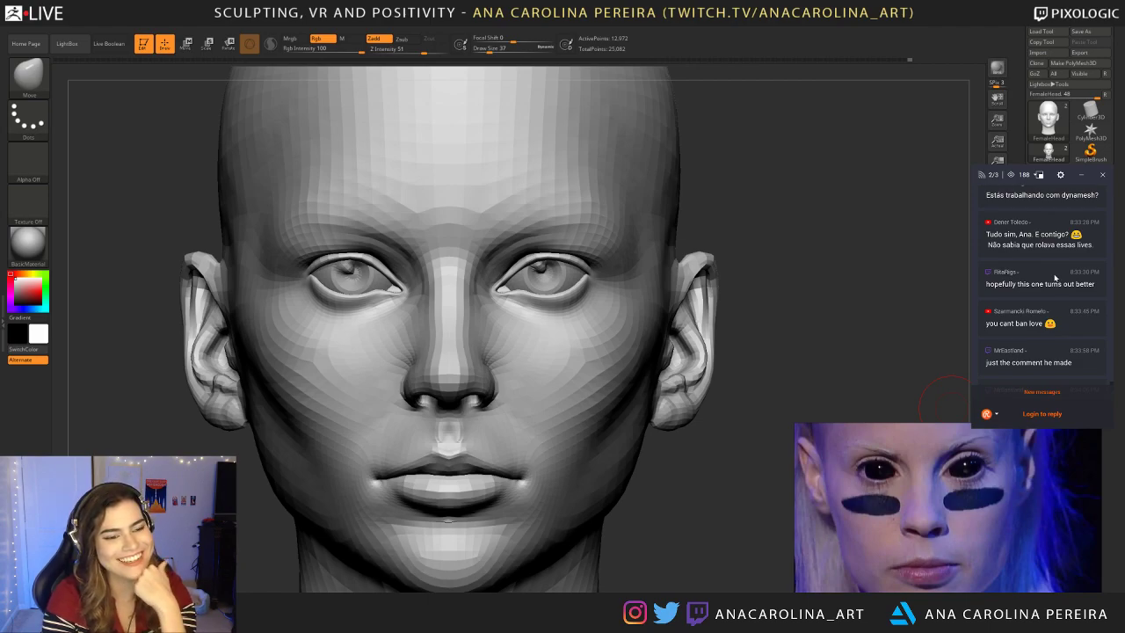
scroll(1055, 277, up, 1)
scroll(1055, 278, up, 1)
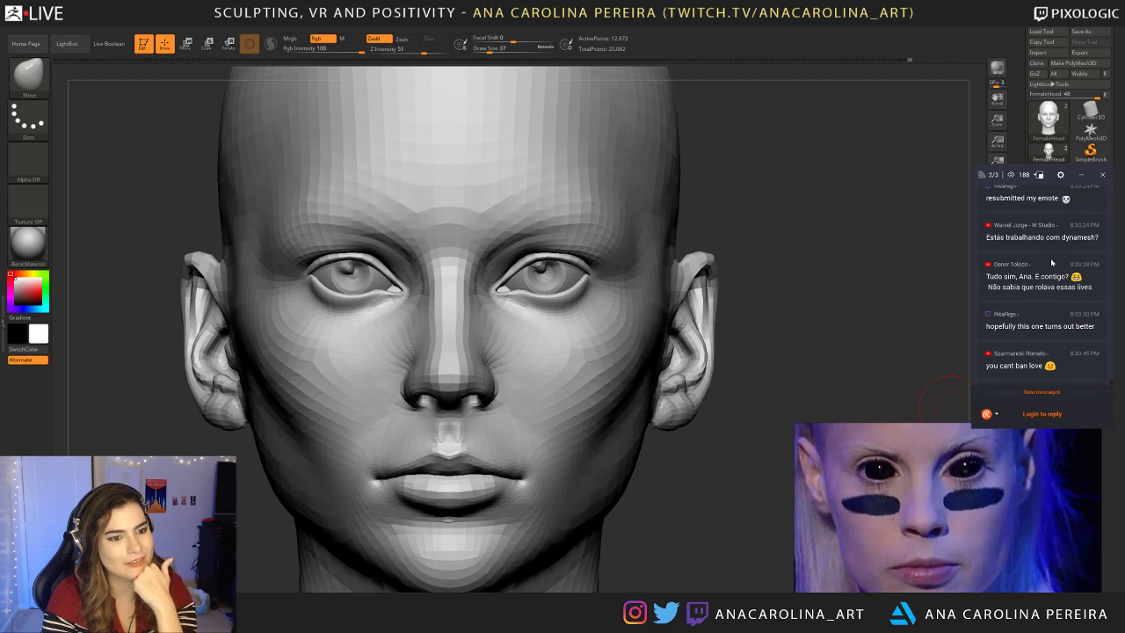
scroll(1049, 264, down, 1)
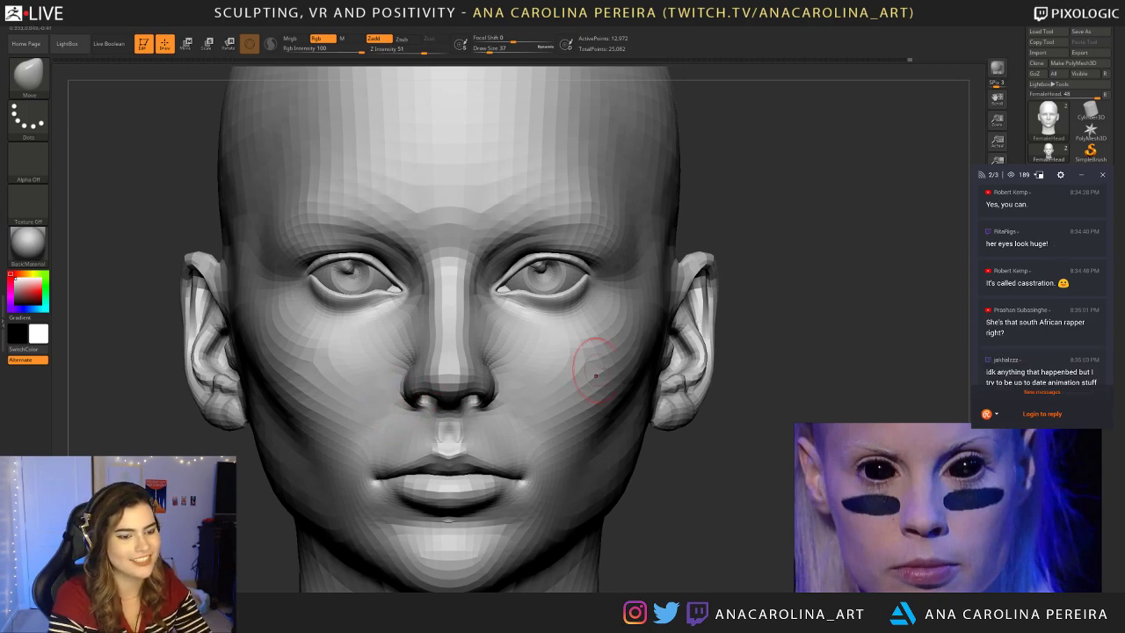
Step: Reshape the ears from the front and from behind with the Move brush
mouse_move(765, 291)
mouse_down()
mouse_move(857, 278)
mouse_move(856, 246)
mouse_move(764, 255)
mouse_up()
alt+drag(765, 254, 746, 299)
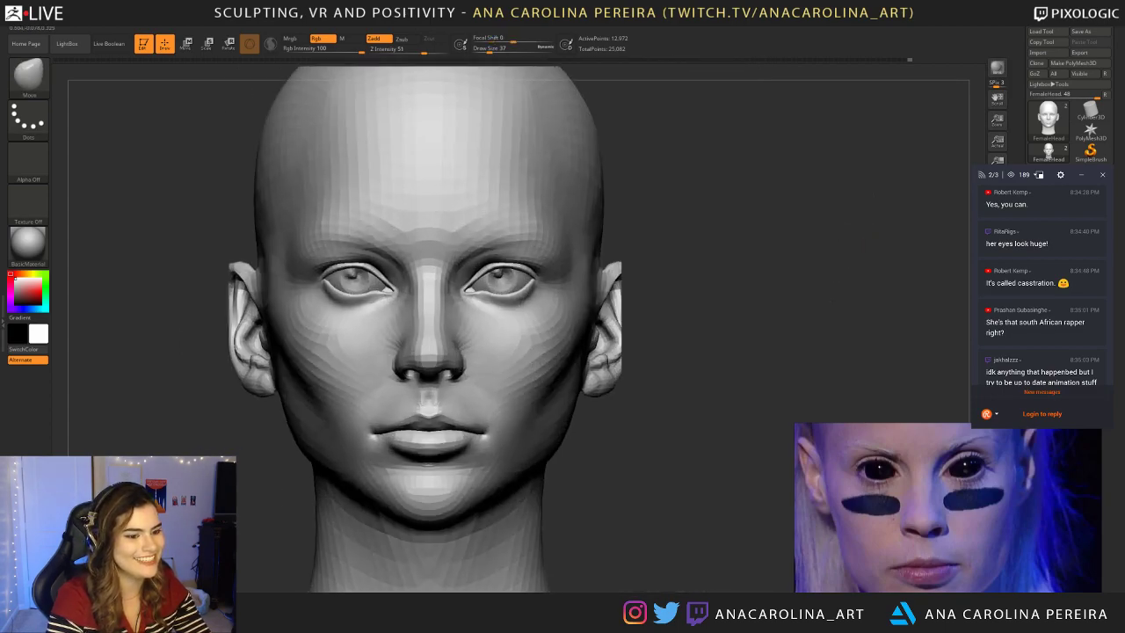
key(space)
mouse_move(638, 299)
mouse_down()
mouse_move(627, 290)
mouse_move(617, 363)
mouse_up()
drag(773, 369, 587, 371)
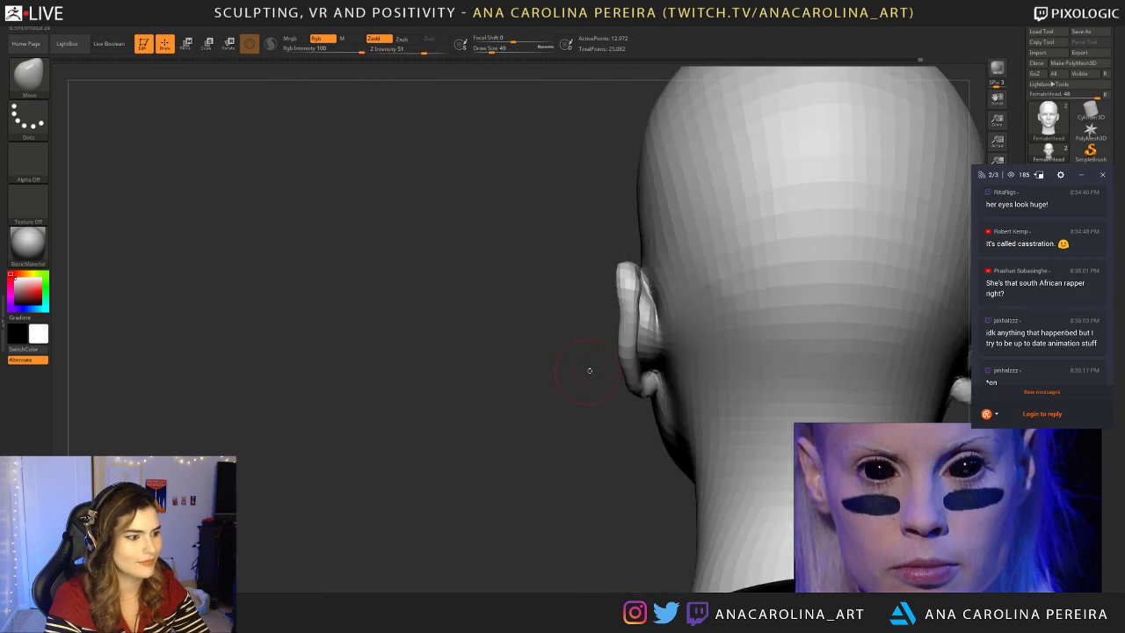
mouse_move(630, 404)
mouse_down()
mouse_move(630, 379)
mouse_move(668, 356)
mouse_move(712, 360)
mouse_move(703, 325)
mouse_move(685, 424)
mouse_move(753, 407)
mouse_move(753, 329)
mouse_move(743, 309)
mouse_move(666, 289)
mouse_move(615, 308)
mouse_up()
Step: Reshape the back and top of the skull with the Move brush at draw size 331, then 245
key(space)
drag(670, 288, 698, 286)
key(space)
mouse_move(574, 257)
mouse_down()
mouse_move(590, 255)
mouse_move(537, 251)
mouse_up()
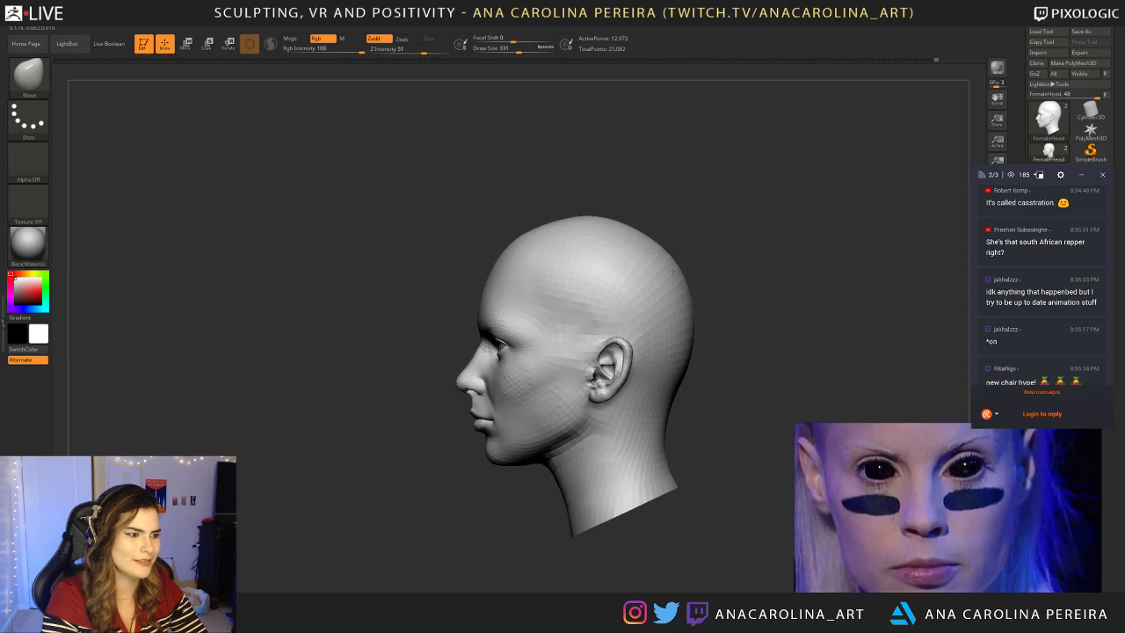
mouse_move(699, 294)
mouse_down()
mouse_move(753, 291)
mouse_move(663, 275)
mouse_move(699, 273)
mouse_move(694, 246)
mouse_up()
key(space)
key(shift)
mouse_move(762, 239)
mouse_down()
mouse_move(711, 230)
mouse_move(703, 246)
mouse_move(738, 268)
mouse_up()
mouse_move(784, 323)
shift+mouse_down()
mouse_move(782, 383)
mouse_move(833, 331)
shift+mouse_up()
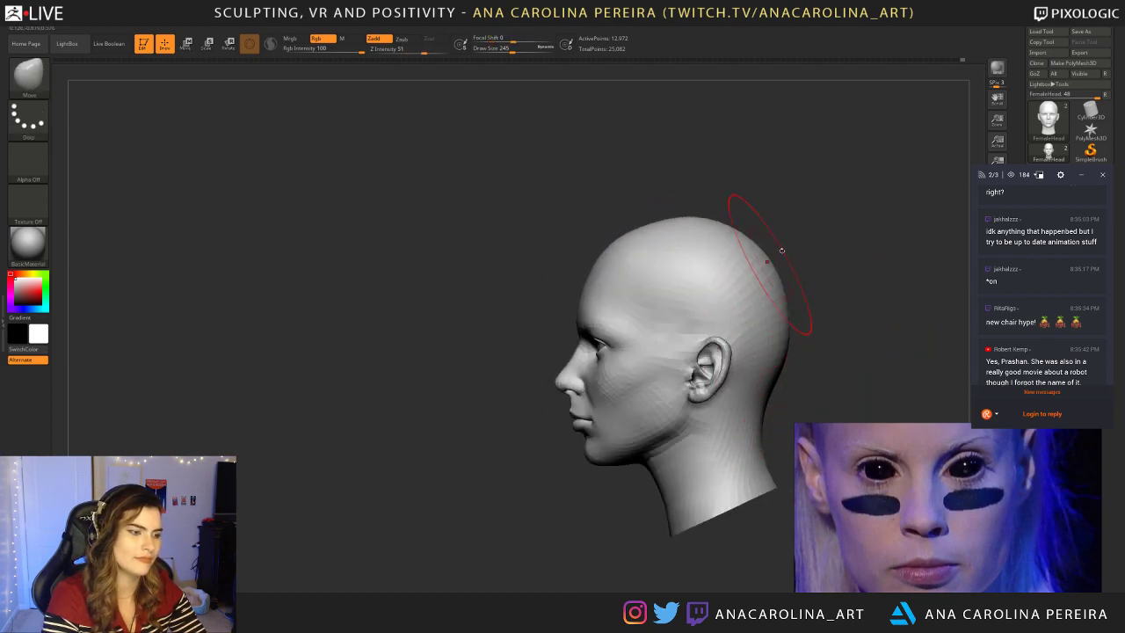
drag(775, 255, 738, 188)
scroll(1048, 272, up, 3)
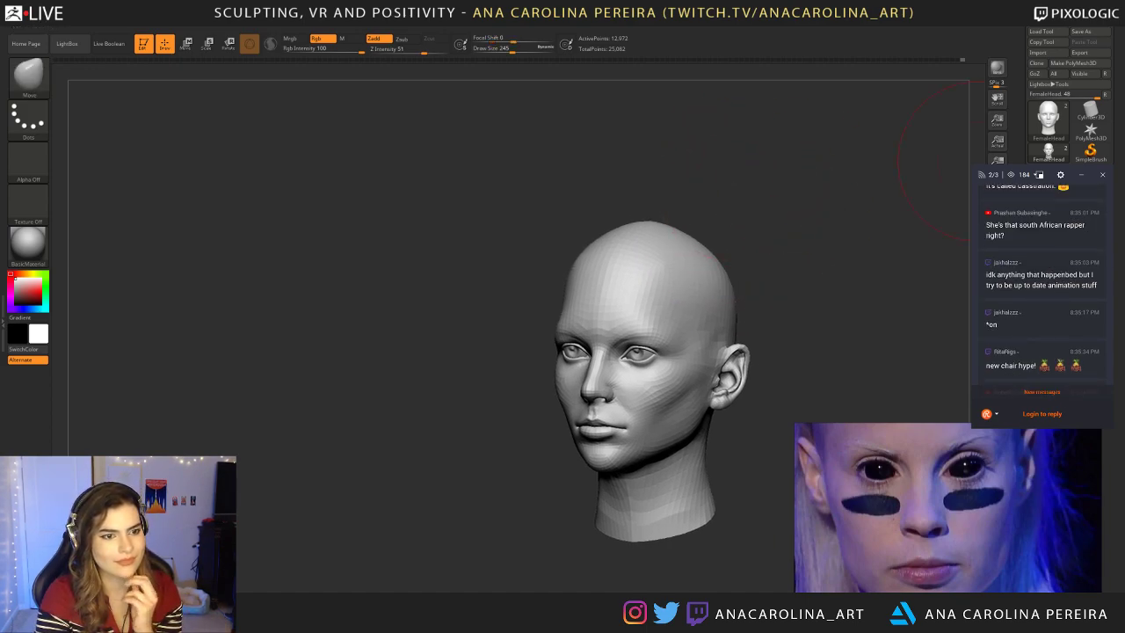
scroll(1048, 272, down, 2)
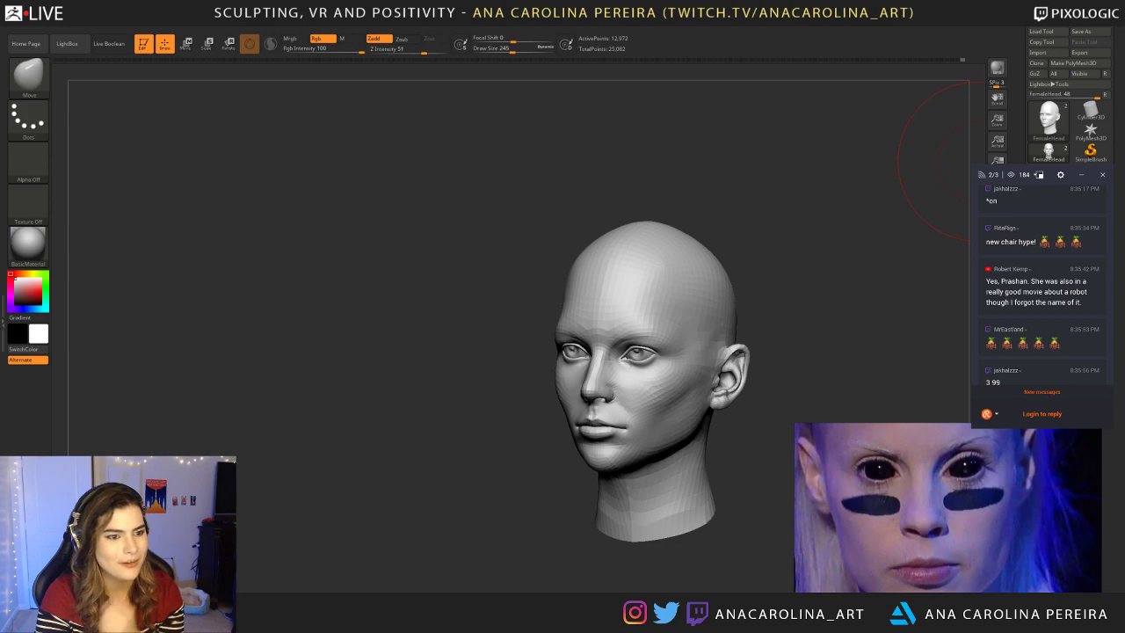
drag(1030, 281, 1092, 299)
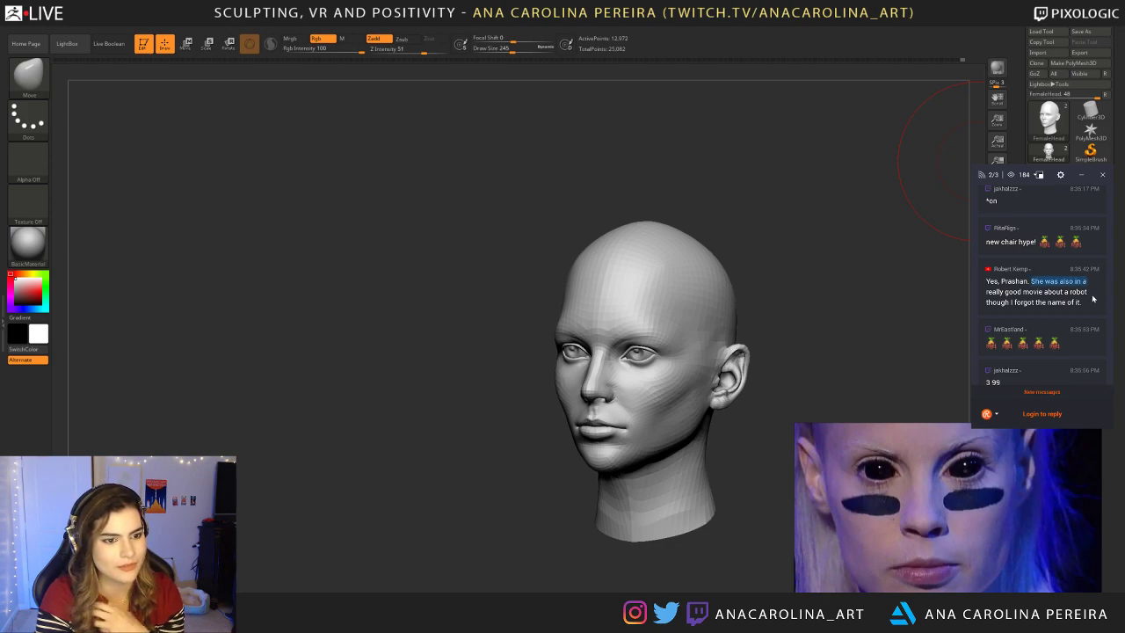
click(1070, 346)
click(1055, 392)
Step: Refine the crown and upper sides of the skull with the Move brush at draw size 136
mouse_move(238, 336)
mouse_down()
mouse_move(334, 317)
mouse_move(705, 168)
mouse_move(652, 237)
mouse_up()
key(space)
drag(716, 181, 598, 229)
key(space)
drag(656, 279, 649, 279)
mouse_move(735, 303)
mouse_down()
mouse_move(773, 321)
mouse_move(818, 312)
mouse_up()
mouse_move(698, 279)
mouse_down()
mouse_move(752, 274)
mouse_move(694, 264)
mouse_up()
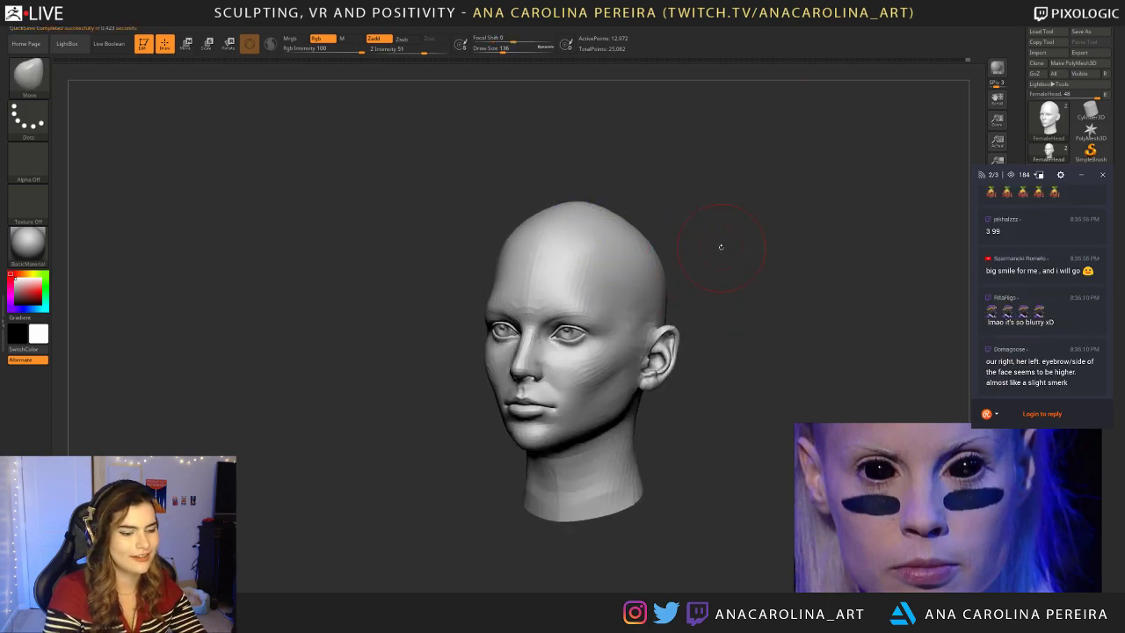
Step: Bring the black-and-white side-profile photos into view on the reference board
scroll(847, 507, down, 10)
middle_drag(847, 508, 915, 474)
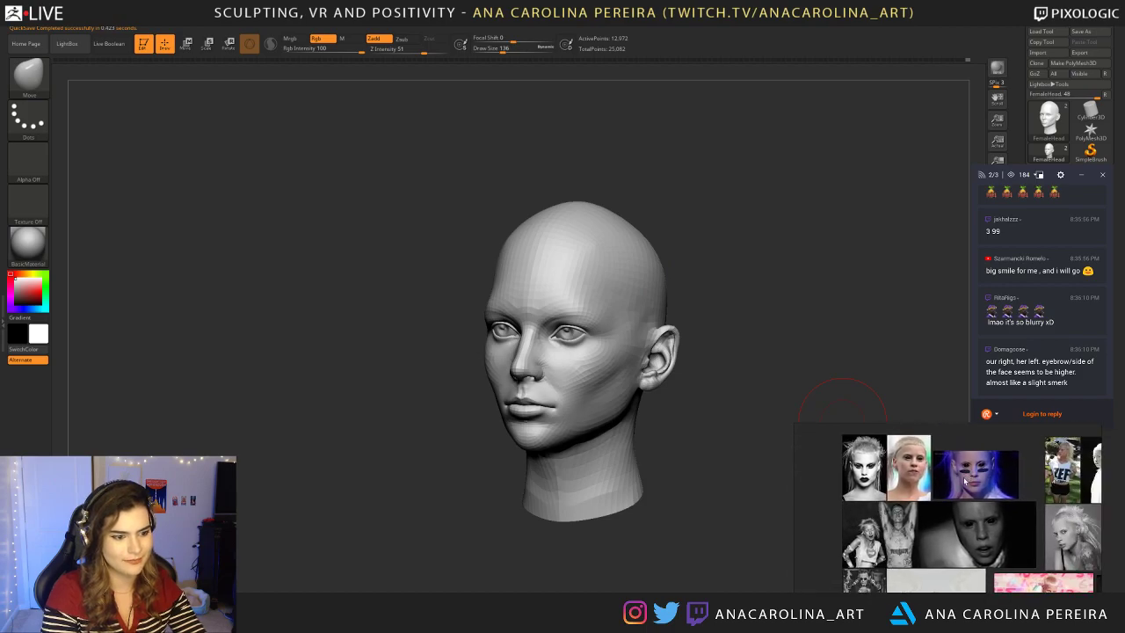
scroll(915, 474, down, 4)
scroll(914, 475, up, 8)
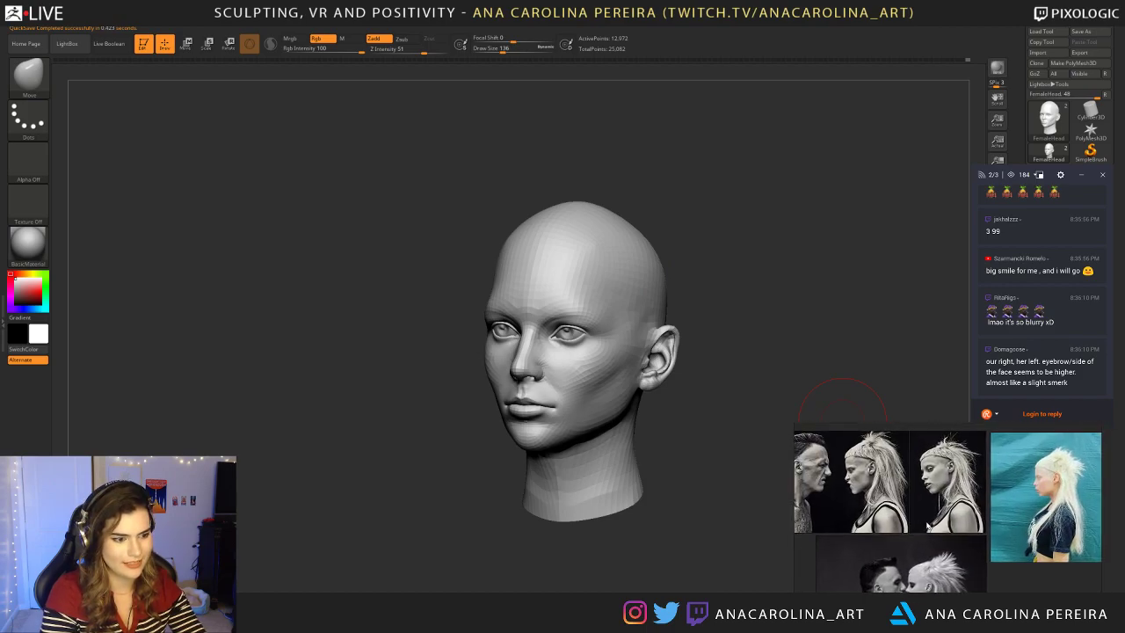
scroll(901, 475, up, 4)
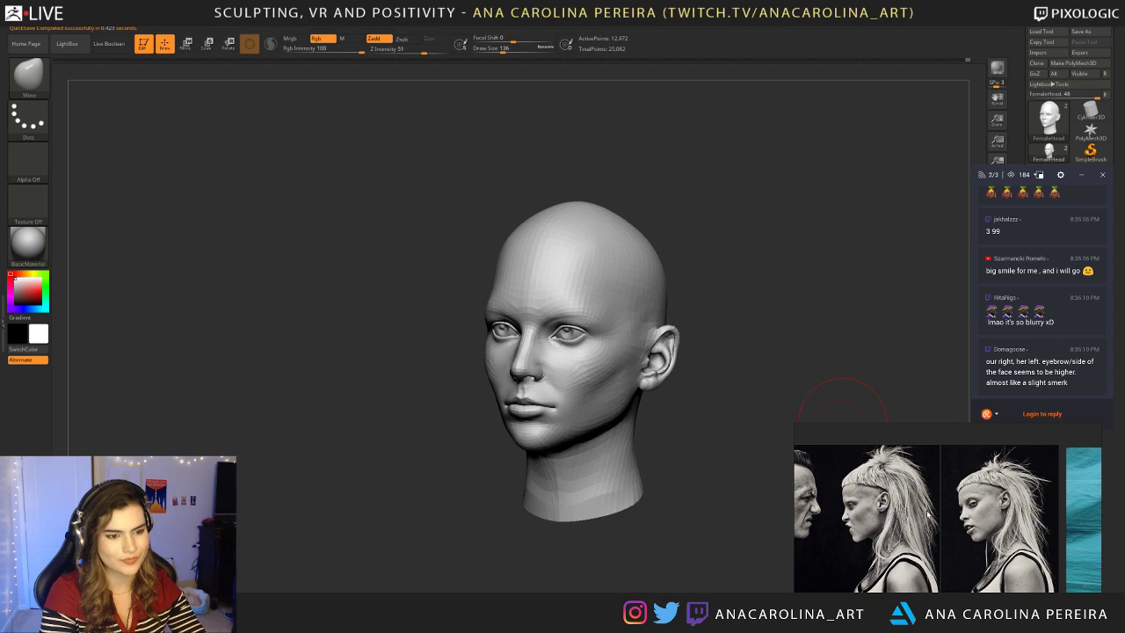
Step: Round the top of the skull and forehead in profile with the Move brush at draw size 192, then 136
drag(808, 307, 589, 182)
key(space)
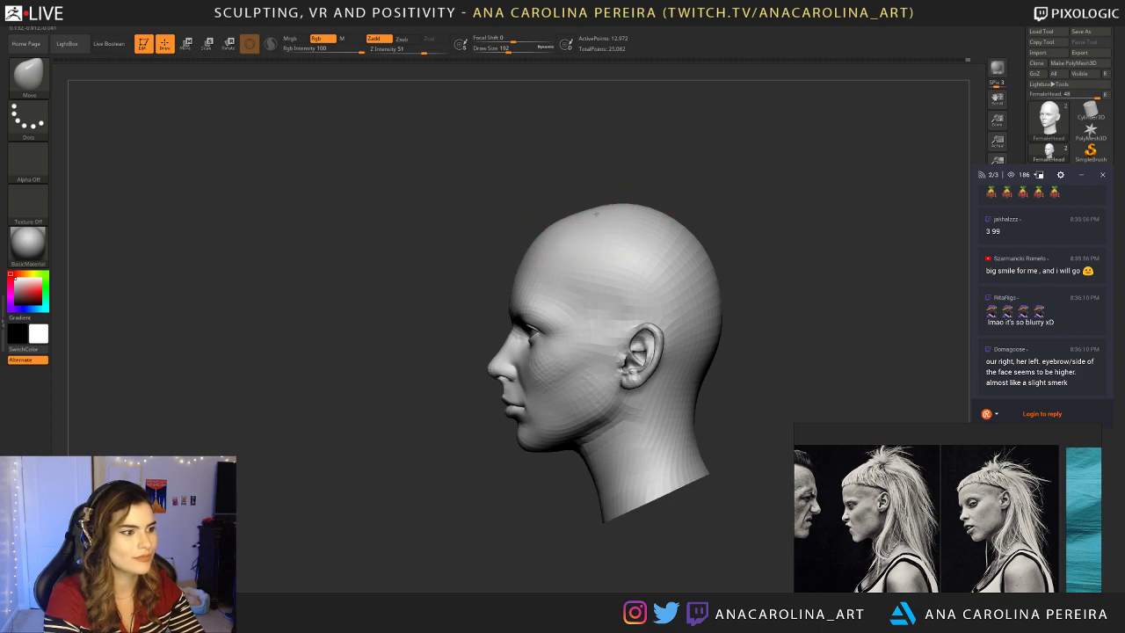
mouse_move(625, 216)
shift+mouse_down()
mouse_move(681, 262)
mouse_move(652, 273)
shift+mouse_up()
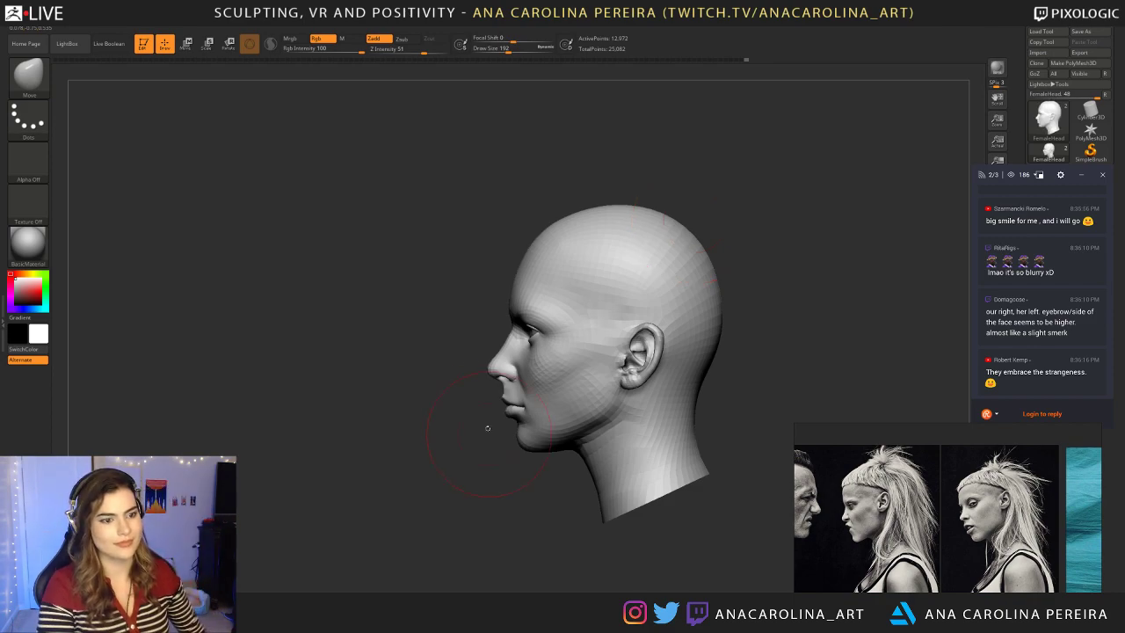
key(space)
drag(697, 144, 691, 143)
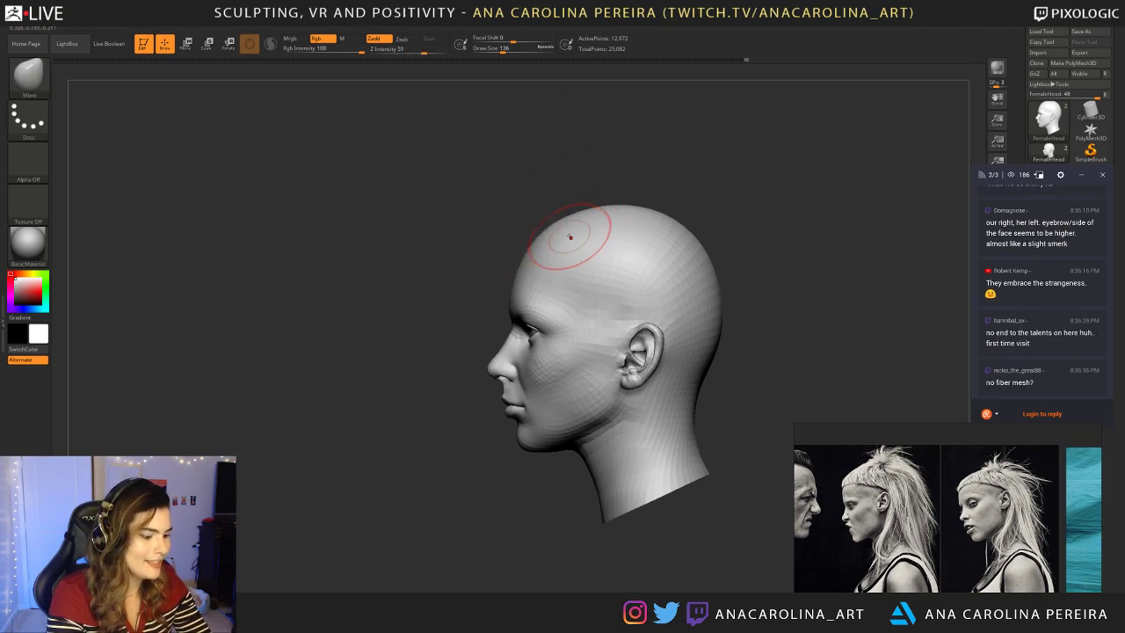
Step: Mask the scalp along the hairline from the forehead to the ear and around the back of the head with MaskLasso
key(b)
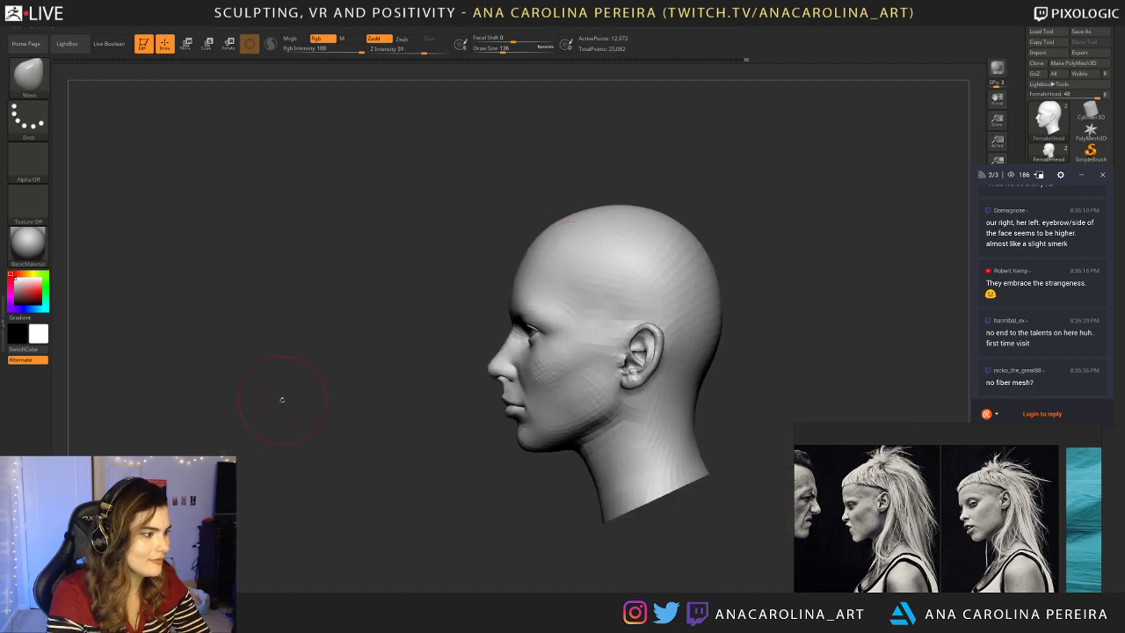
key(ctrl)
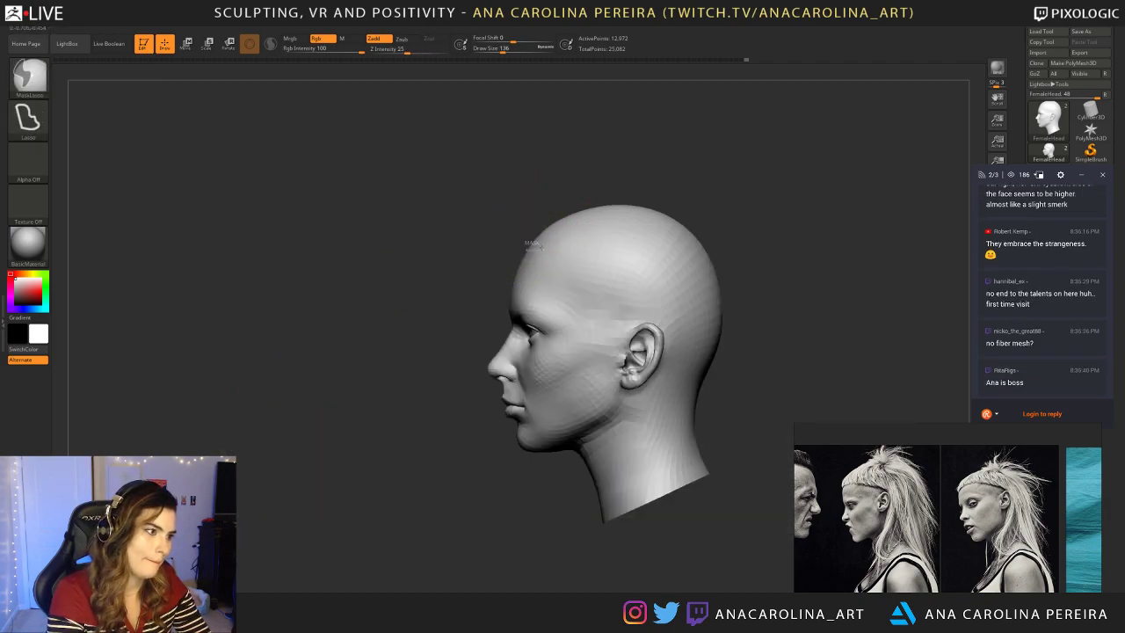
ctrl+drag(565, 261, 591, 284)
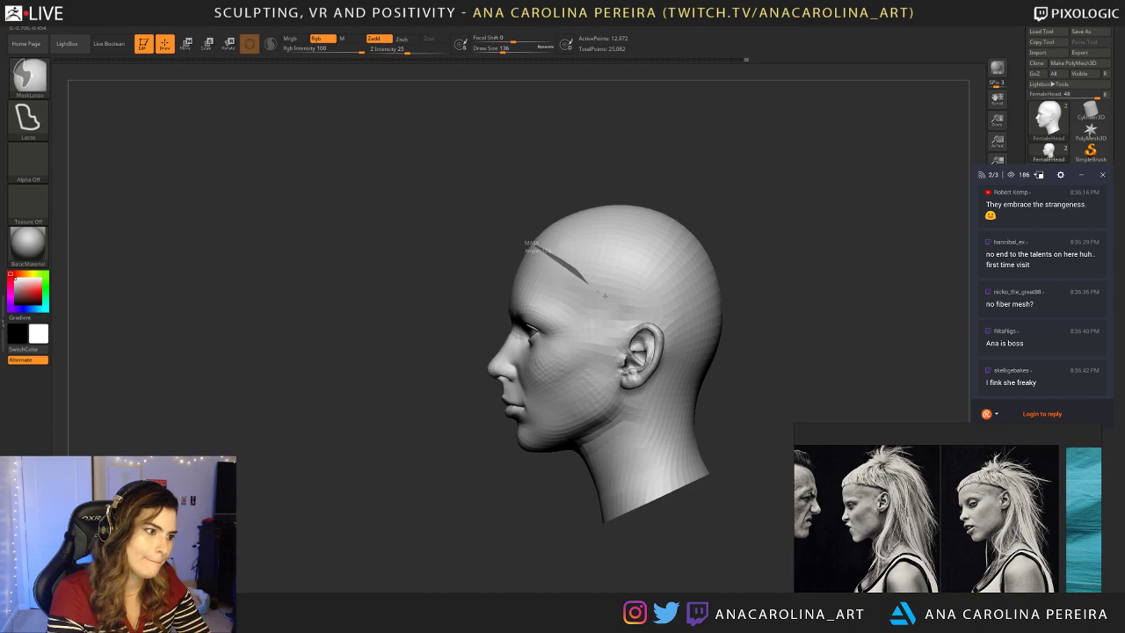
mouse_move(641, 317)
ctrl+mouse_down()
mouse_move(666, 334)
mouse_move(651, 387)
mouse_move(694, 394)
mouse_move(748, 264)
mouse_move(631, 102)
mouse_move(623, 155)
mouse_move(848, 159)
mouse_move(674, 158)
ctrl+mouse_up()
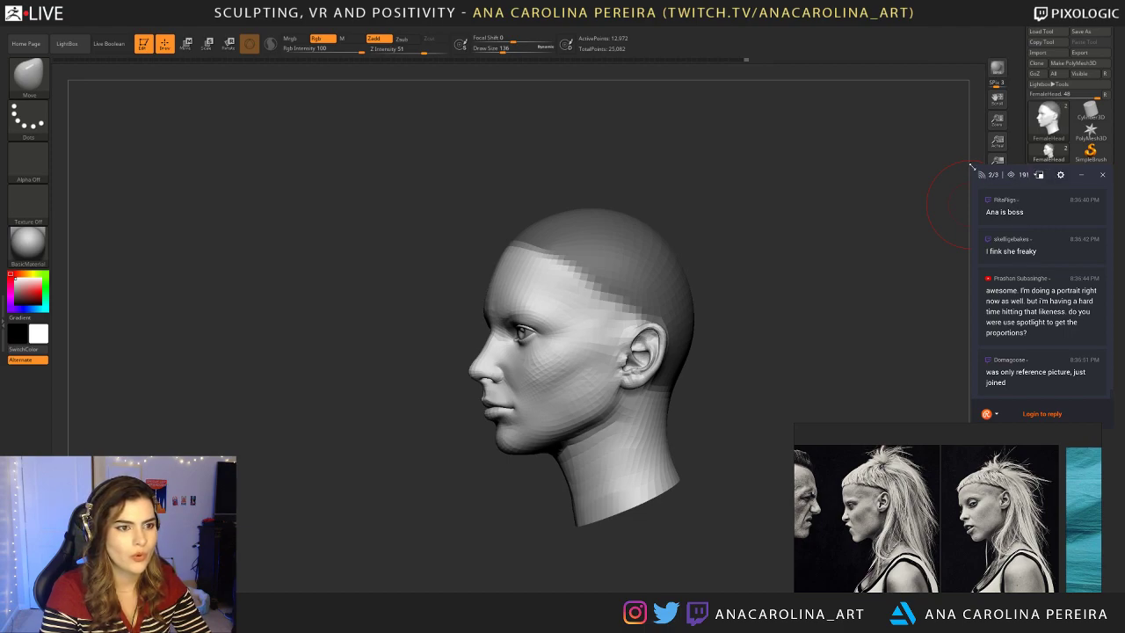
Step: Set a thin Extract thickness with S Smt 5 and preview a hair shell from the masked scalp
drag(1061, 190, 944, 176)
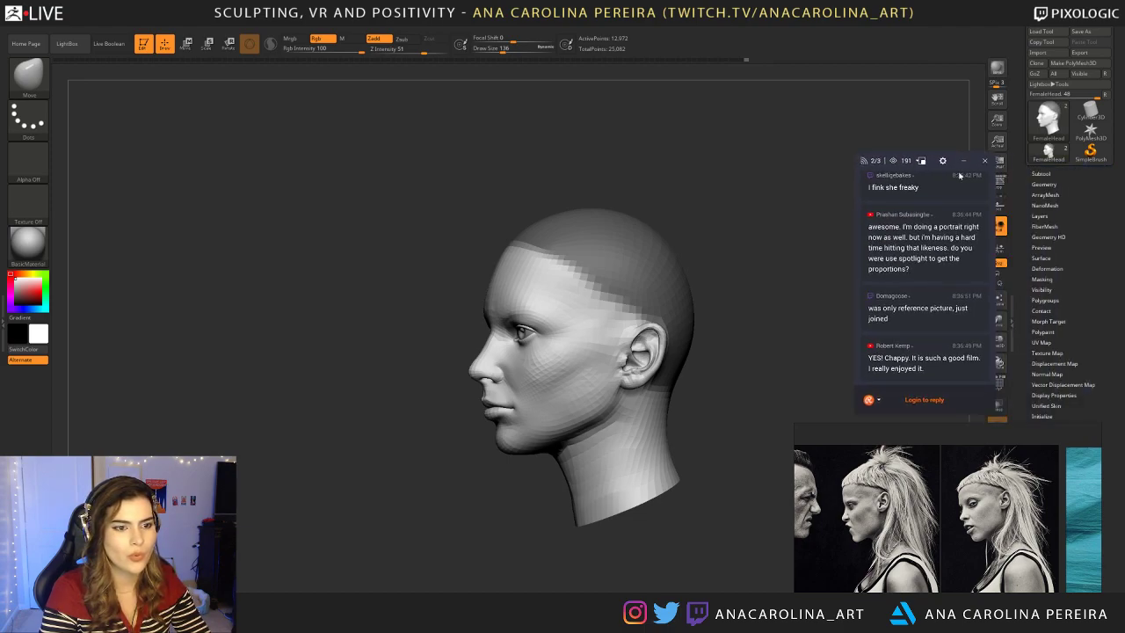
click(1054, 173)
drag(1031, 522, 1031, 345)
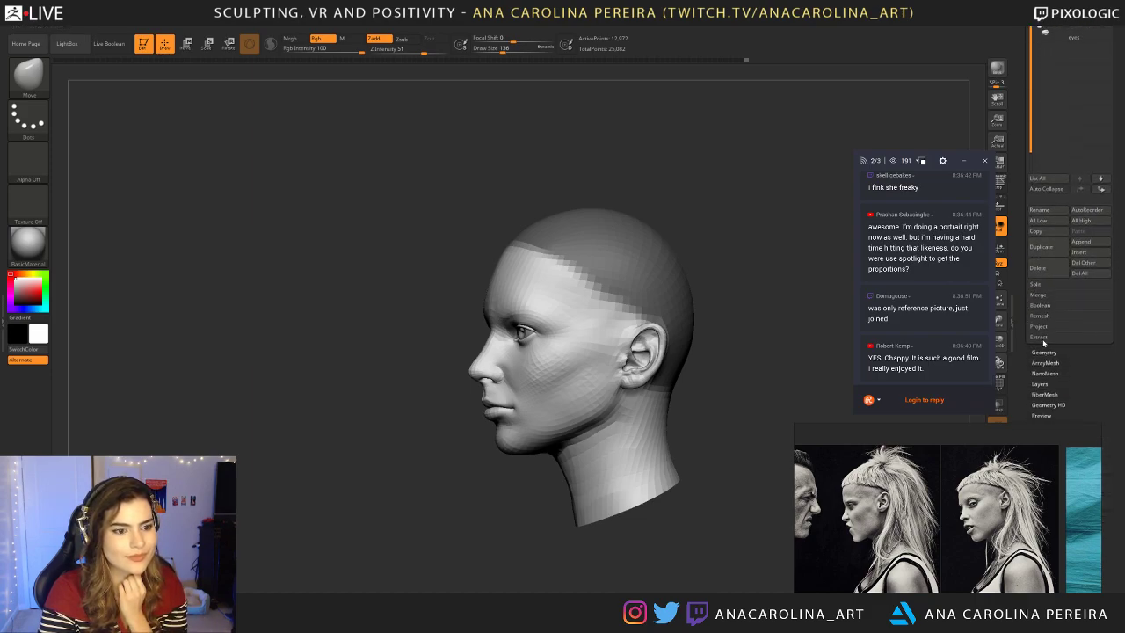
click(1041, 338)
click(1081, 356)
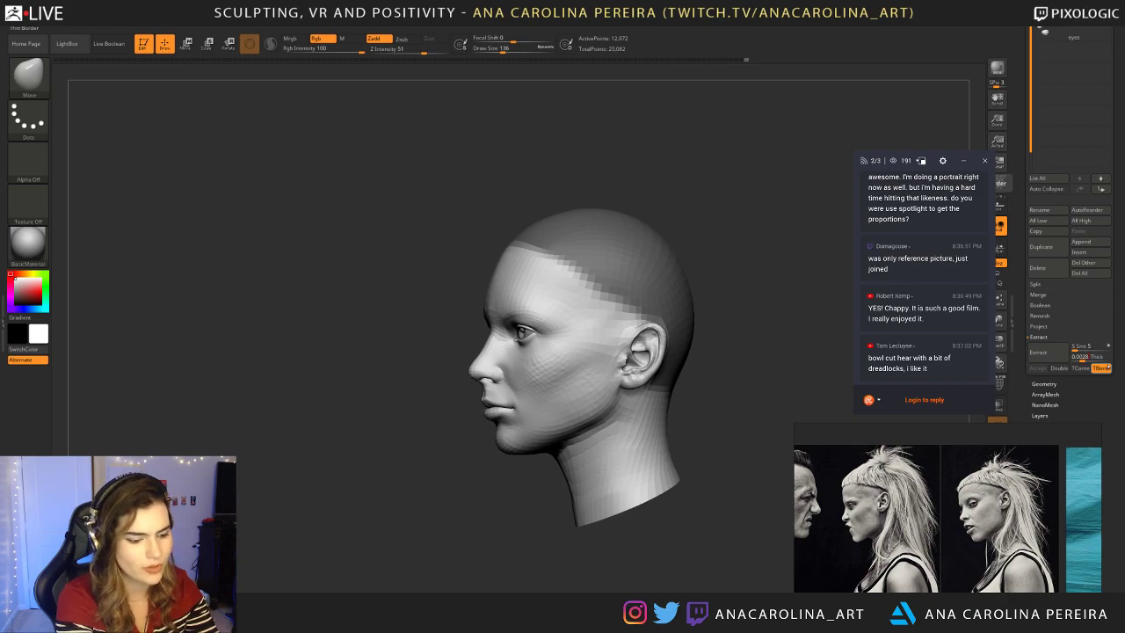
click(1038, 351)
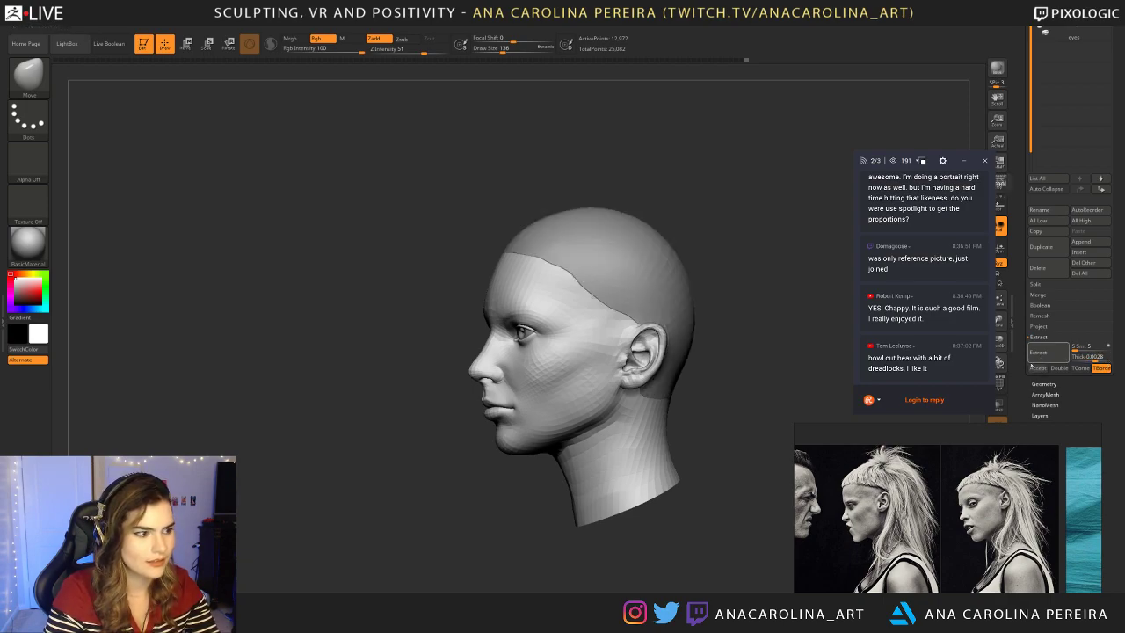
Step: Set the Extract thickness to 0.028, preview the hair shell and check it from the back and side
drag(724, 342, 851, 339)
click(1081, 356)
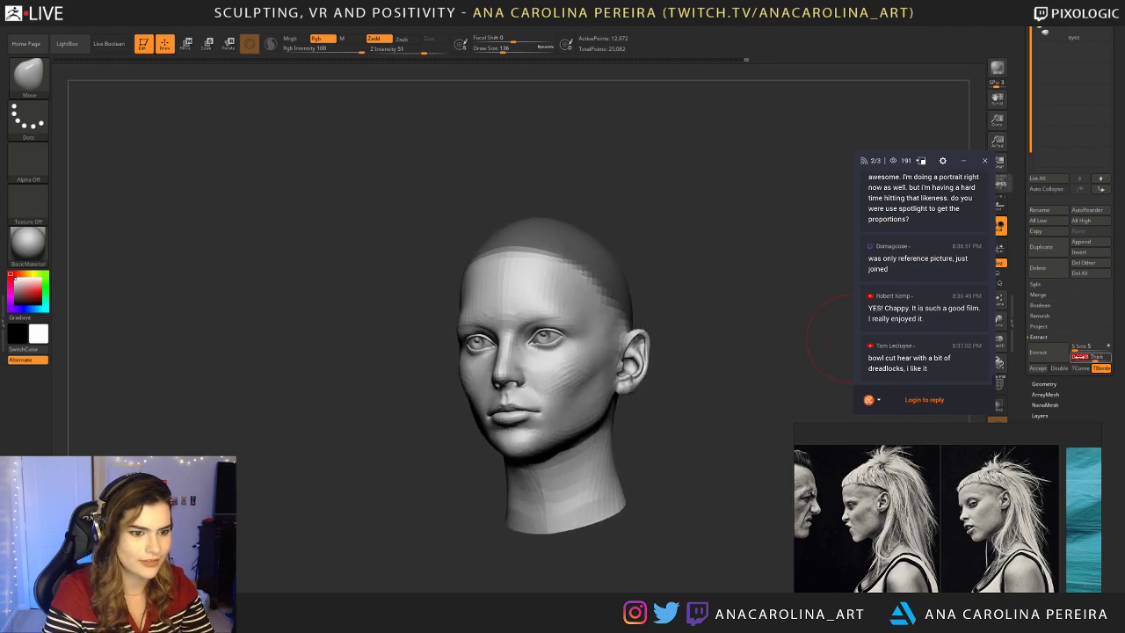
drag(1081, 357, 1094, 359)
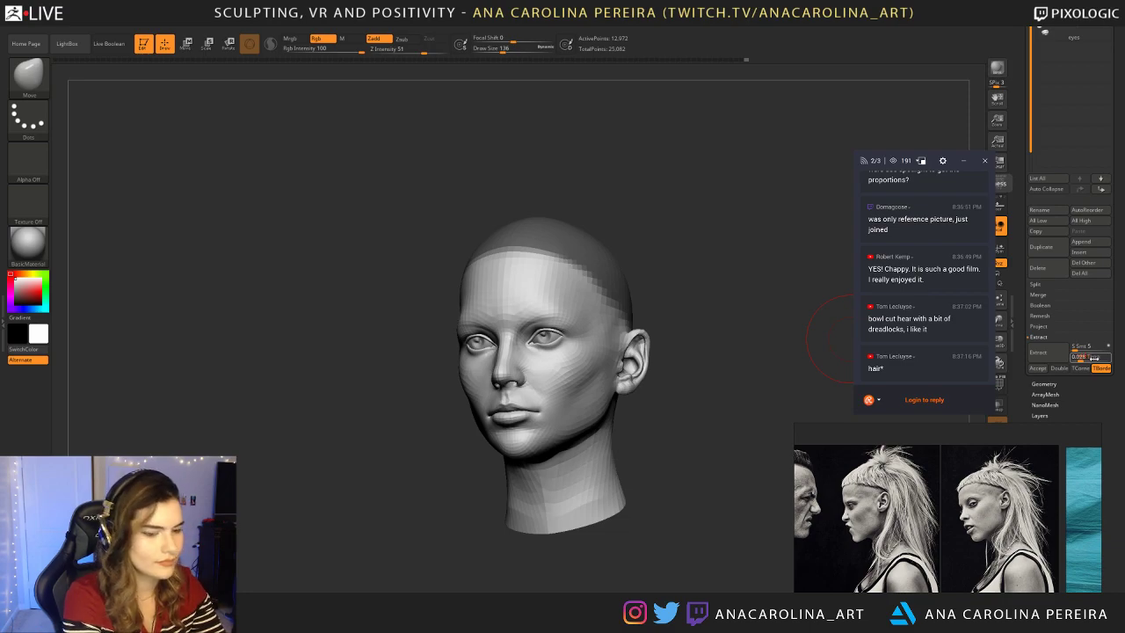
key(Return)
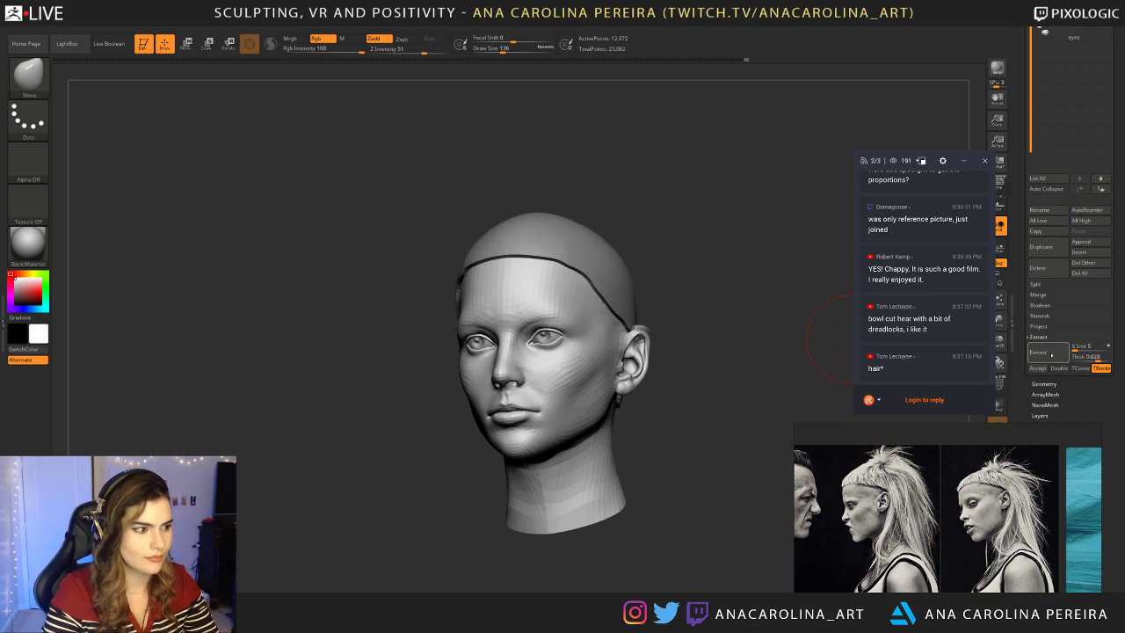
mouse_move(739, 379)
mouse_down()
mouse_move(717, 402)
mouse_move(577, 417)
mouse_move(563, 319)
mouse_up()
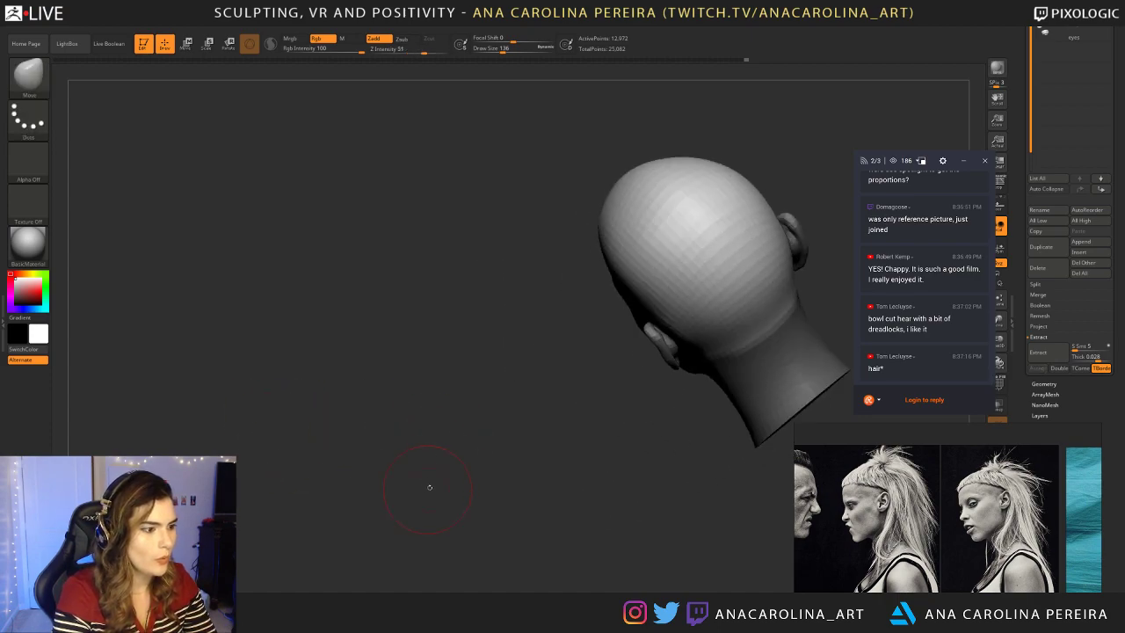
drag(658, 402, 696, 369)
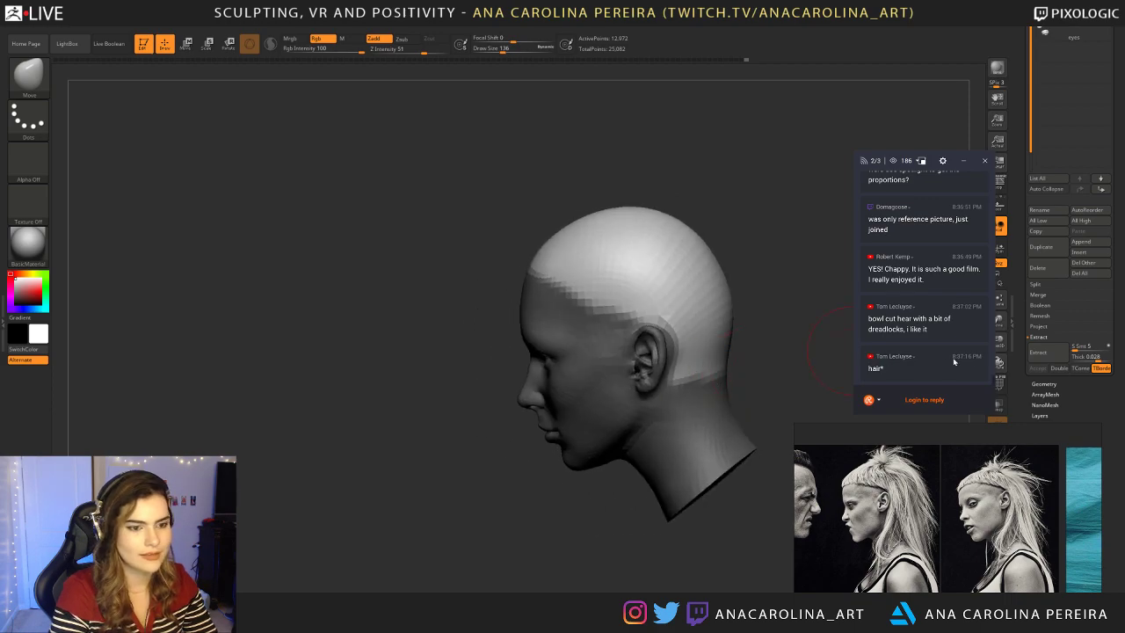
mouse_move(785, 340)
mouse_down()
mouse_move(795, 356)
mouse_move(815, 326)
mouse_move(828, 369)
mouse_up()
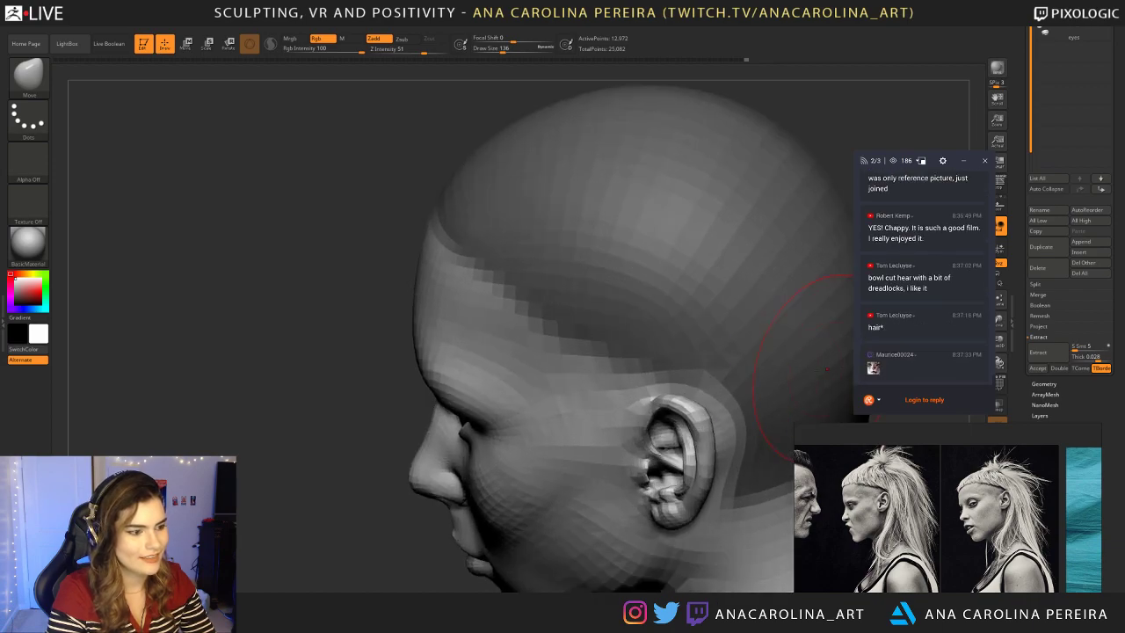
Step: Touch up the scalp mask along the hairline around the ear and nape with MaskLasso
alt+drag(361, 502, 382, 436)
ctrl+click(382, 437)
mouse_move(491, 369)
ctrl+mouse_down()
mouse_move(439, 403)
mouse_move(606, 298)
mouse_move(716, 268)
mouse_move(761, 281)
mouse_move(772, 376)
mouse_move(731, 423)
ctrl+mouse_up()
mouse_move(702, 564)
alt+mouse_down()
mouse_move(708, 530)
mouse_move(658, 555)
alt+mouse_up()
ctrl+click(793, 309)
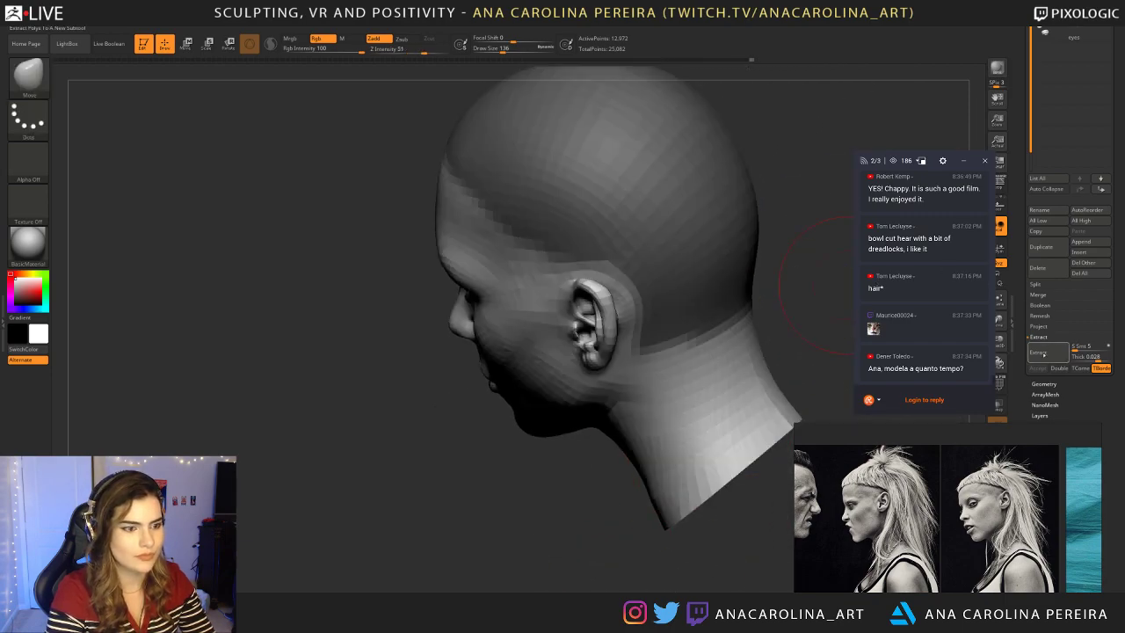
Step: Extract the hair shell from the masked scalp with Double on and accept it as a separate subtool
click(1044, 353)
drag(801, 282, 826, 260)
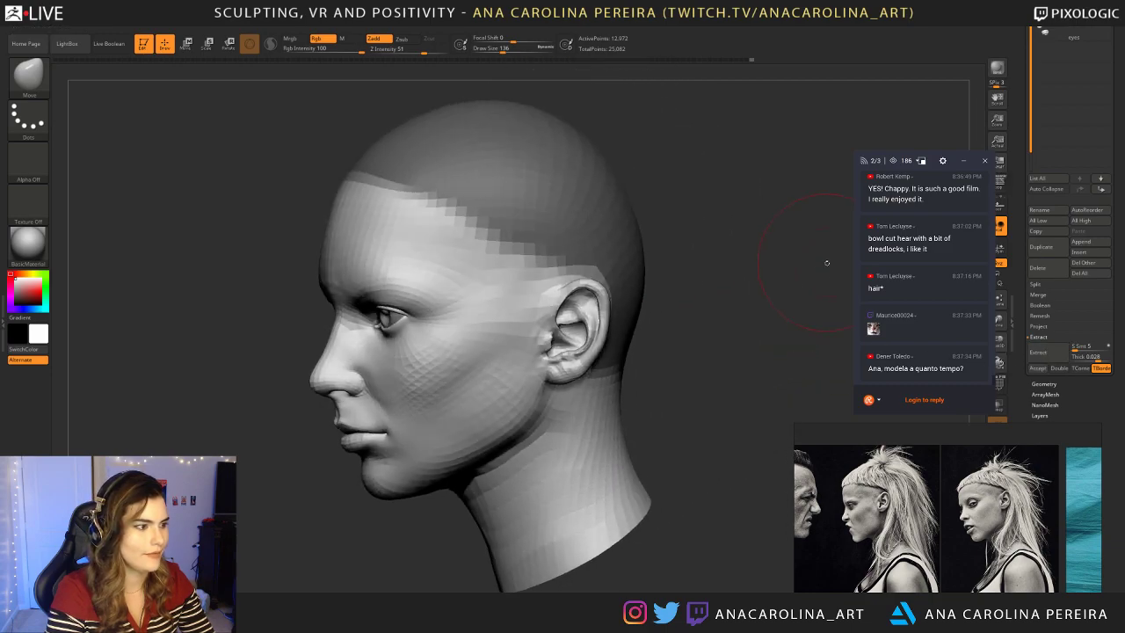
click(1040, 351)
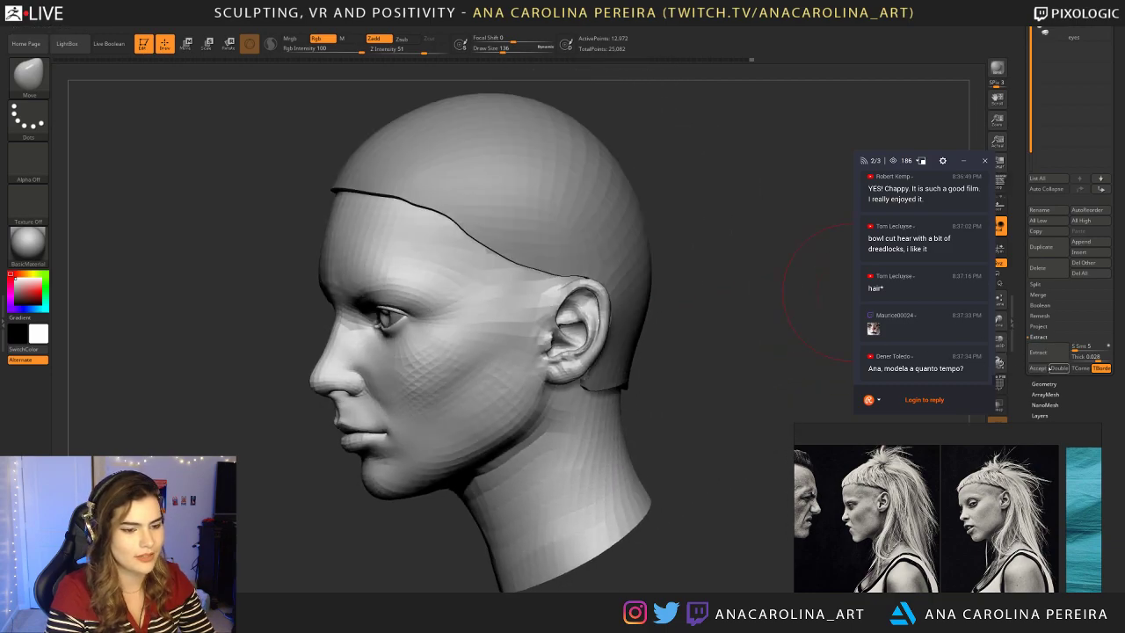
click(1037, 367)
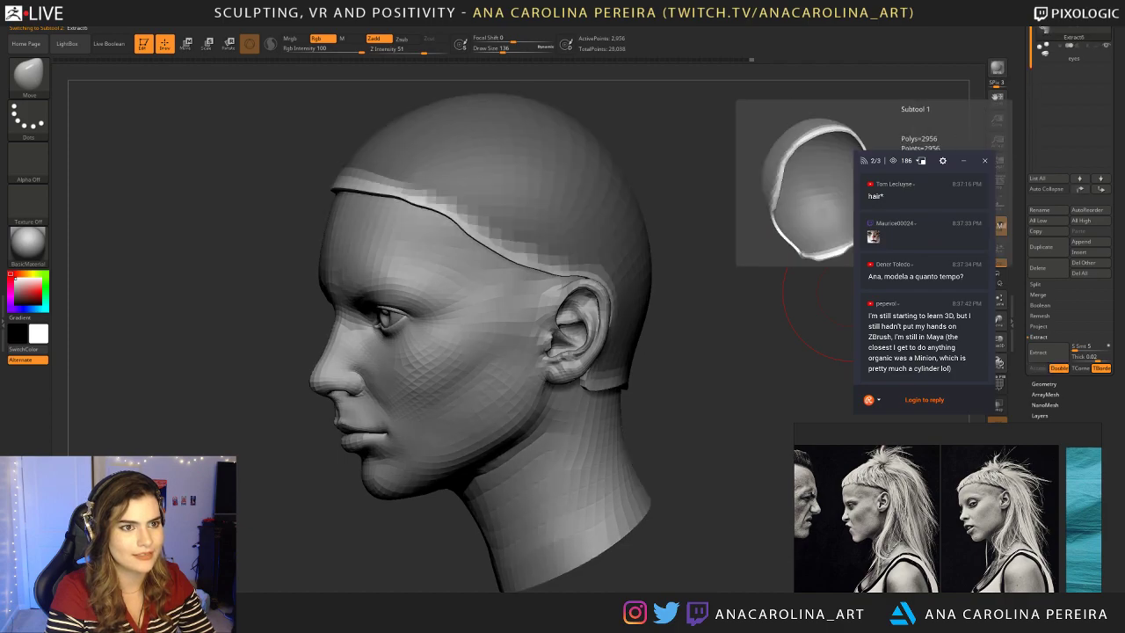
Step: Smooth the extracted hair shell's edge between temple and forehead and clear its mask
drag(740, 212, 477, 202)
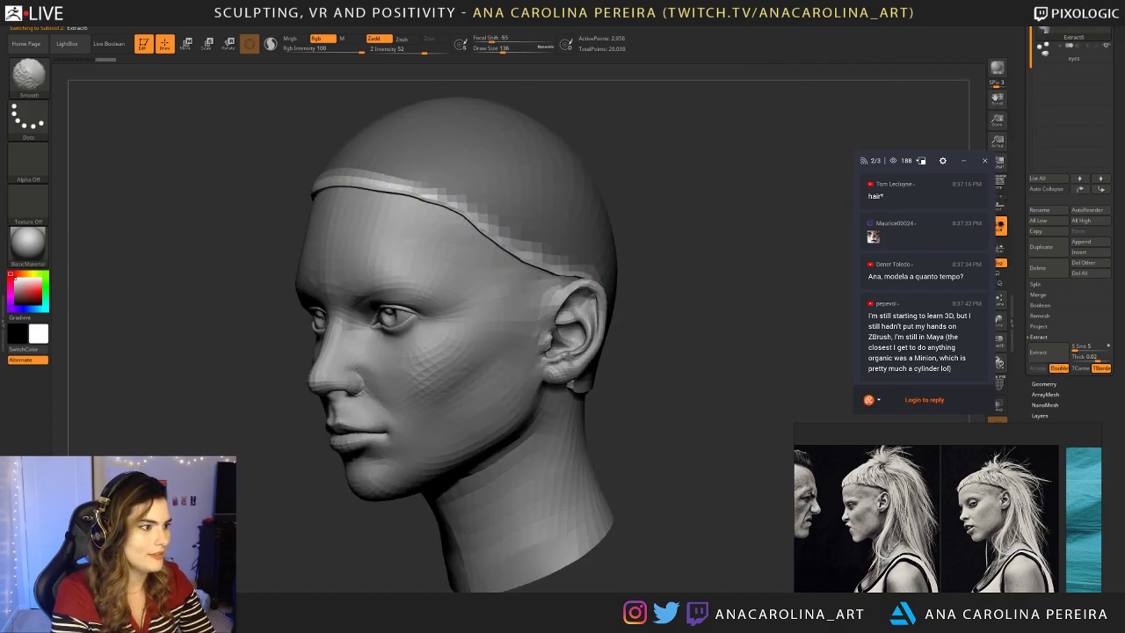
shift+drag(593, 278, 492, 239)
mouse_move(738, 263)
mouse_down()
mouse_move(492, 264)
mouse_move(615, 380)
mouse_move(690, 413)
mouse_move(650, 383)
mouse_move(615, 380)
mouse_move(668, 381)
mouse_up()
drag(747, 369, 818, 351)
ctrl+drag(773, 290, 685, 264)
drag(439, 386, 615, 385)
Step: Set the Move brush's draw size to 167 and nudge the hair shell's hairline at the forehead corner
key(f)
key(space)
drag(597, 267, 602, 267)
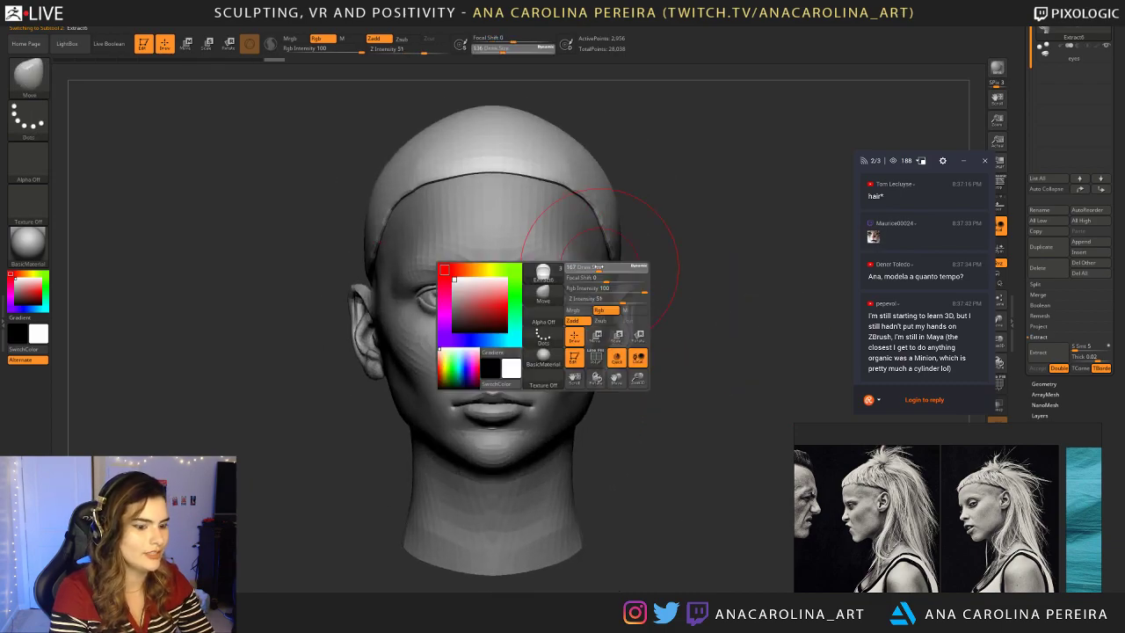
drag(686, 246, 633, 246)
drag(555, 209, 546, 200)
mouse_move(659, 255)
shift+mouse_down()
mouse_move(721, 257)
mouse_move(618, 262)
mouse_move(629, 264)
shift+mouse_up()
alt+drag(703, 276, 773, 224)
mouse_move(746, 220)
alt+mouse_down()
mouse_move(738, 249)
mouse_move(690, 284)
alt+mouse_up()
scroll(955, 254, up, 1)
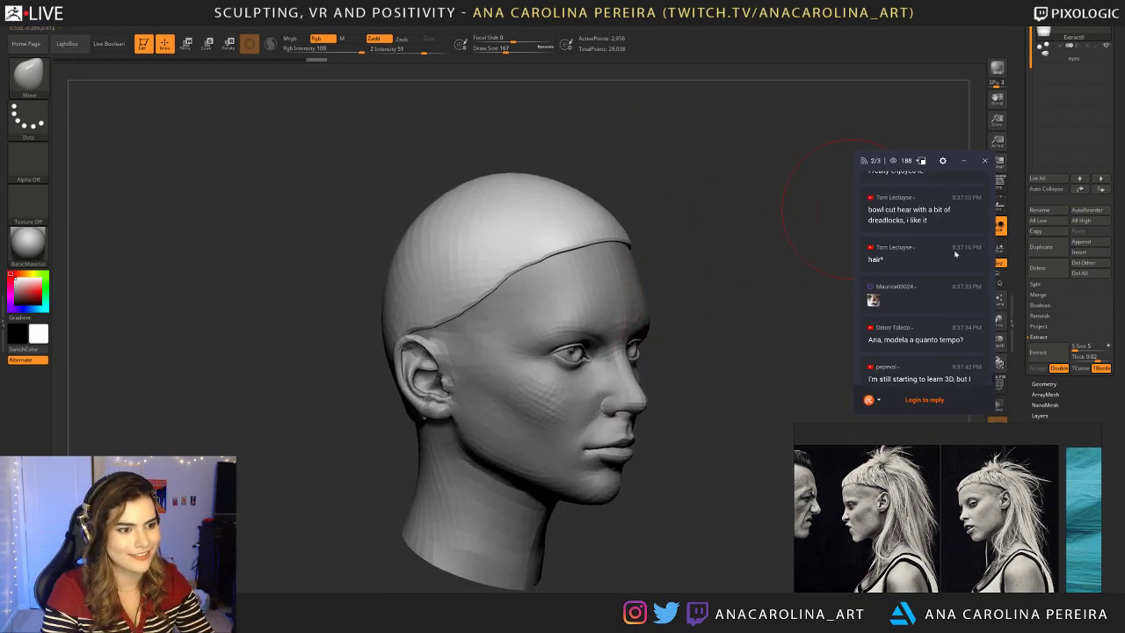
scroll(956, 231, up, 3)
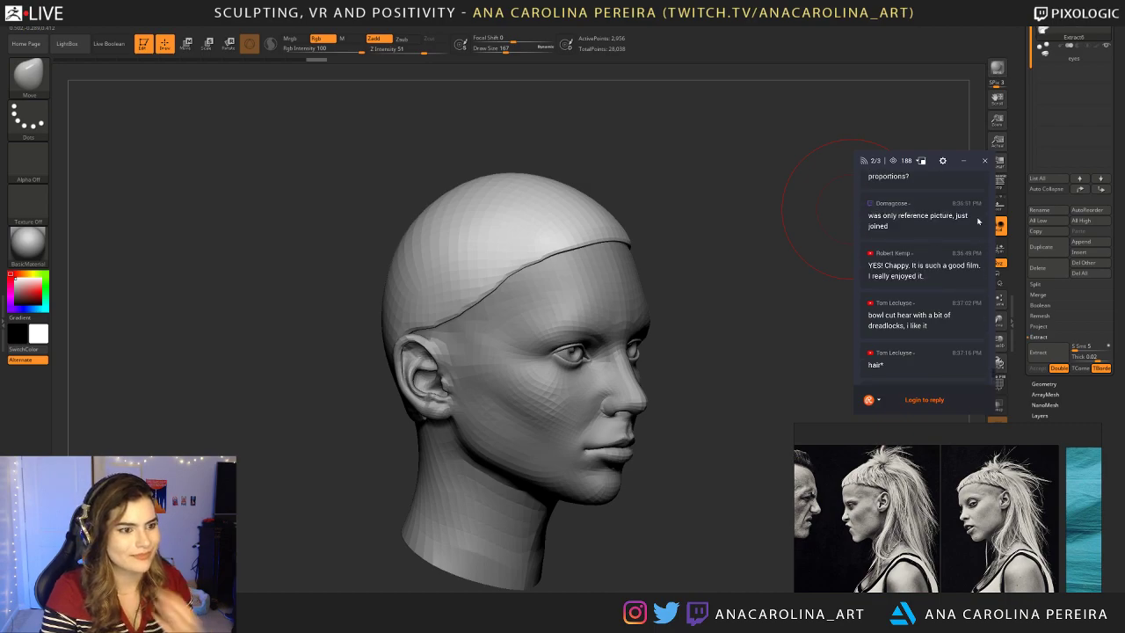
scroll(977, 221, up, 2)
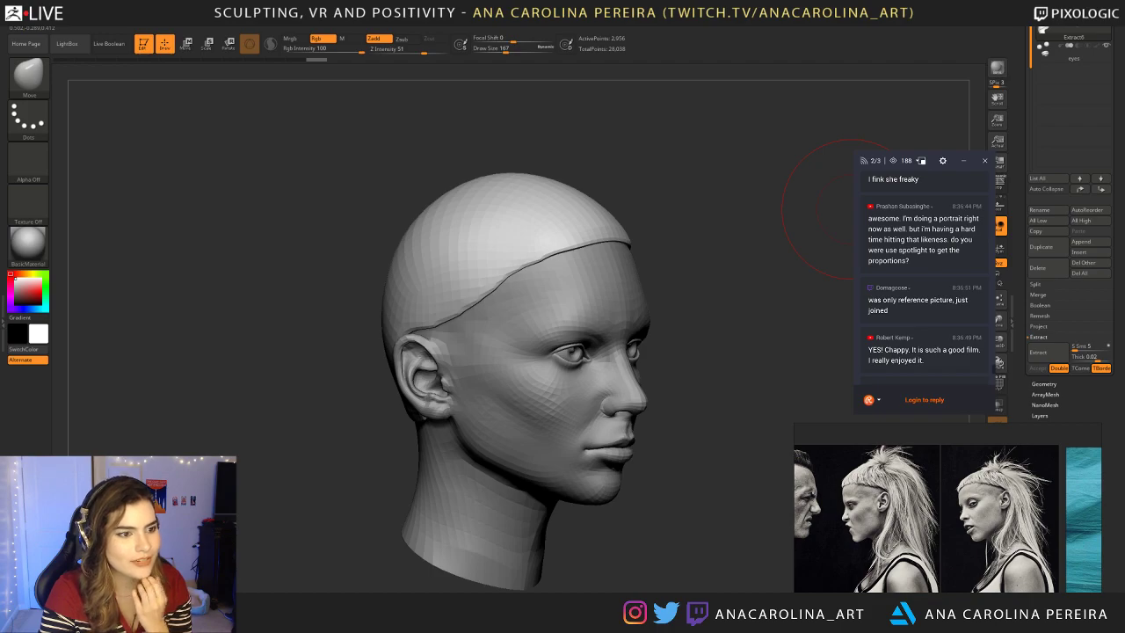
scroll(980, 220, down, 1)
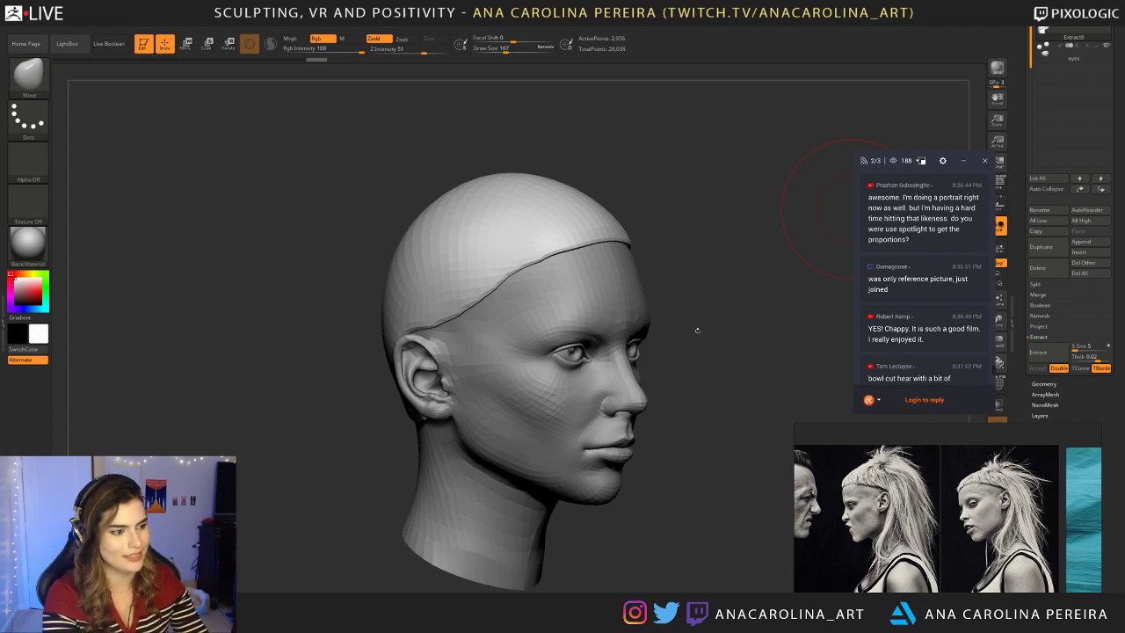
drag(697, 332, 439, 342)
alt+drag(680, 271, 711, 262)
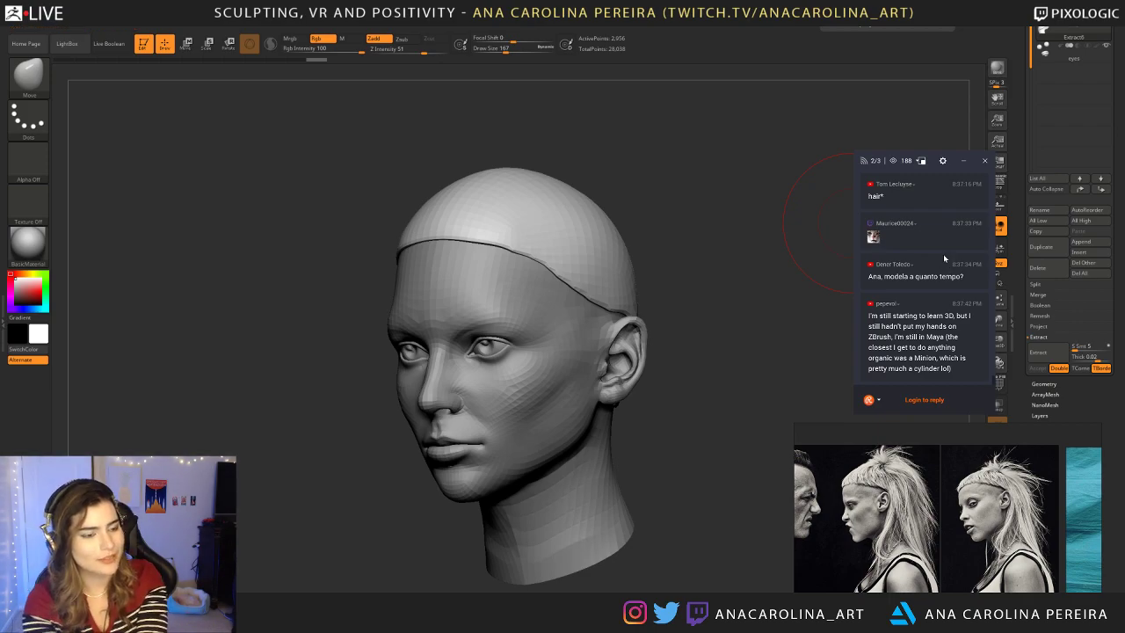
Step: Switch to the SnakeHook brush with Sculptris Pro mode on and draw size 108 for the hair shell
drag(336, 430, 380, 473)
drag(695, 329, 673, 312)
drag(804, 318, 732, 357)
drag(362, 203, 400, 193)
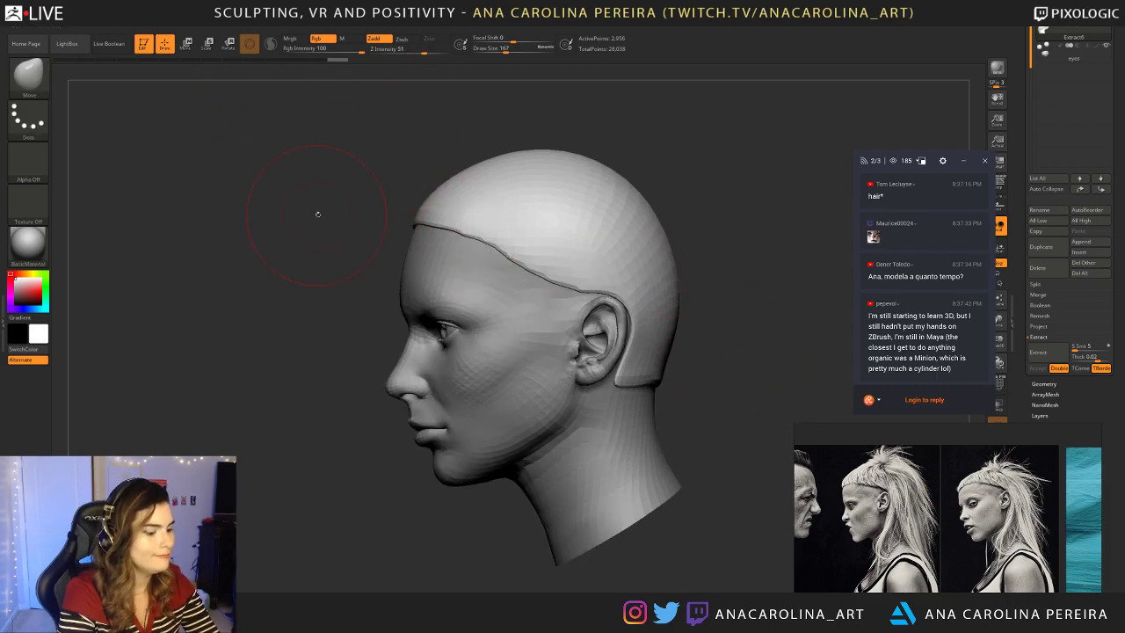
key(b)
key(s)
key(h)
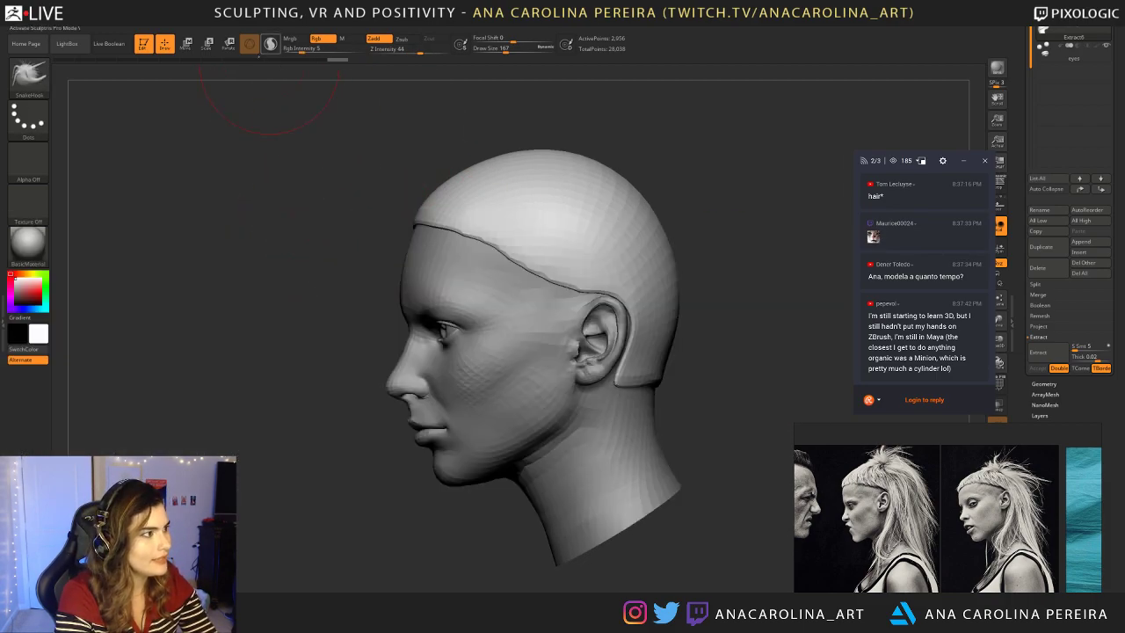
drag(459, 164, 668, 157)
mouse_move(791, 175)
mouse_down()
mouse_move(693, 199)
mouse_move(654, 264)
mouse_up()
key(space)
drag(701, 229, 695, 229)
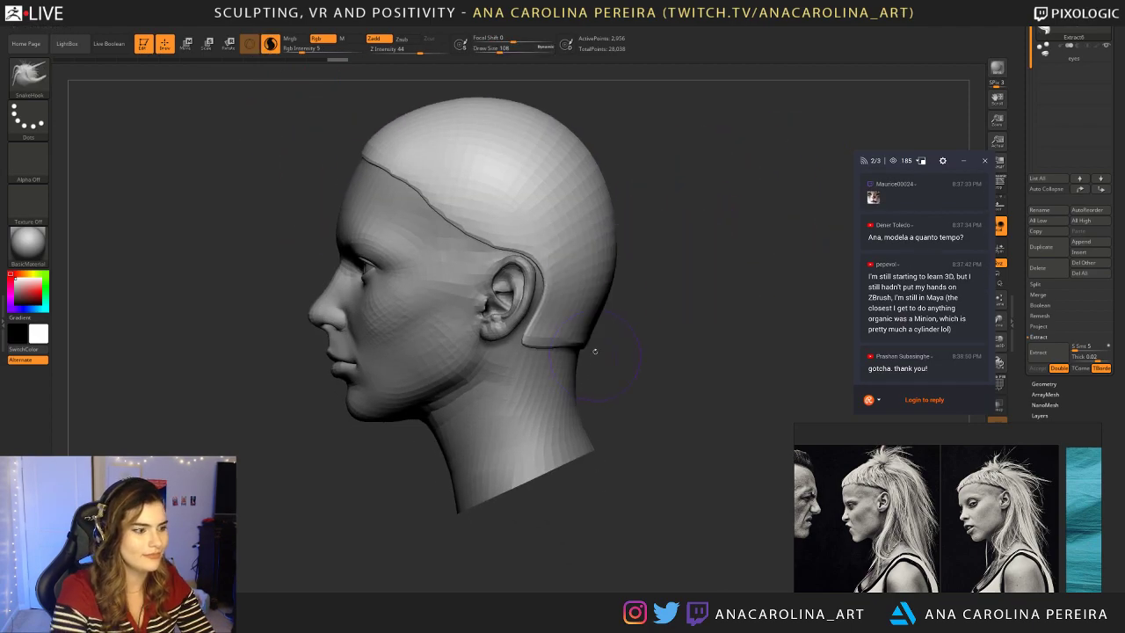
Step: Set SnakeHook's Z Intensity to 85 and pull hair strands down from the shell's nape edge
mouse_move(536, 338)
mouse_down()
mouse_move(540, 354)
mouse_move(610, 378)
mouse_move(534, 406)
mouse_move(546, 479)
mouse_up()
key(ctrl+z)
key(space)
mouse_move(609, 424)
mouse_down()
mouse_move(664, 445)
mouse_move(587, 411)
mouse_up()
mouse_move(562, 356)
mouse_down()
mouse_move(587, 457)
mouse_move(605, 447)
mouse_up()
drag(571, 405, 597, 477)
drag(591, 339, 628, 483)
Step: Undo the last two pulls and draw out long hair strands down over the back of the neck
drag(685, 443, 615, 431)
key(ctrl+z)
key(ctrl+z)
drag(625, 360, 635, 488)
drag(638, 387, 633, 481)
drag(590, 378, 604, 481)
drag(659, 378, 664, 482)
drag(606, 430, 624, 482)
Step: Smooth the pulled strands and their lower ends behind the neck
drag(704, 505, 753, 500)
mouse_move(616, 435)
shift+mouse_down()
mouse_move(626, 482)
mouse_move(648, 407)
shift+mouse_up()
shift+drag(608, 466, 625, 485)
drag(657, 510, 688, 499)
shift+drag(650, 479, 674, 483)
mouse_move(692, 518)
mouse_down()
mouse_move(722, 517)
mouse_move(690, 451)
mouse_move(668, 498)
mouse_up()
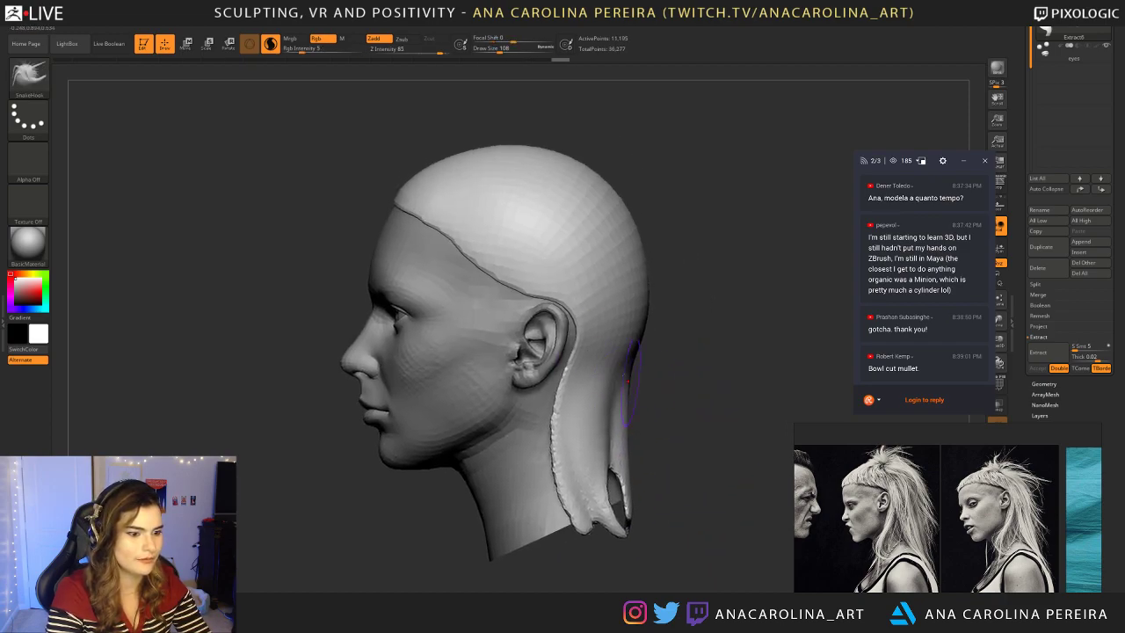
mouse_move(582, 318)
mouse_down()
mouse_move(569, 371)
mouse_move(592, 354)
mouse_up()
key(space)
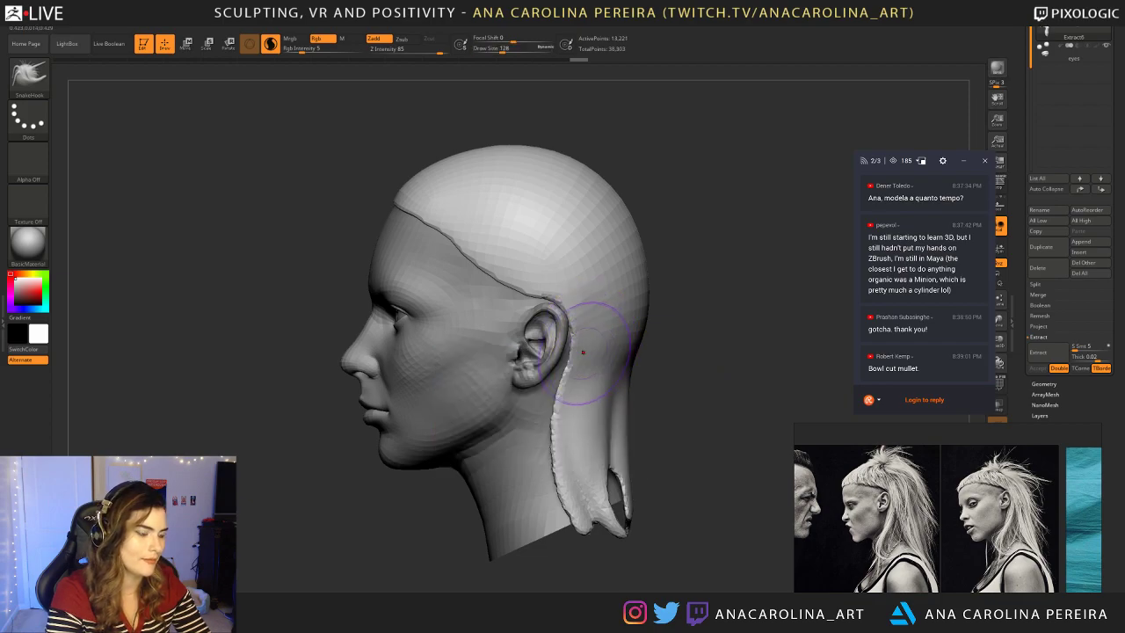
alt+click(590, 355)
mouse_move(689, 356)
mouse_down()
mouse_move(606, 355)
mouse_move(587, 338)
mouse_up()
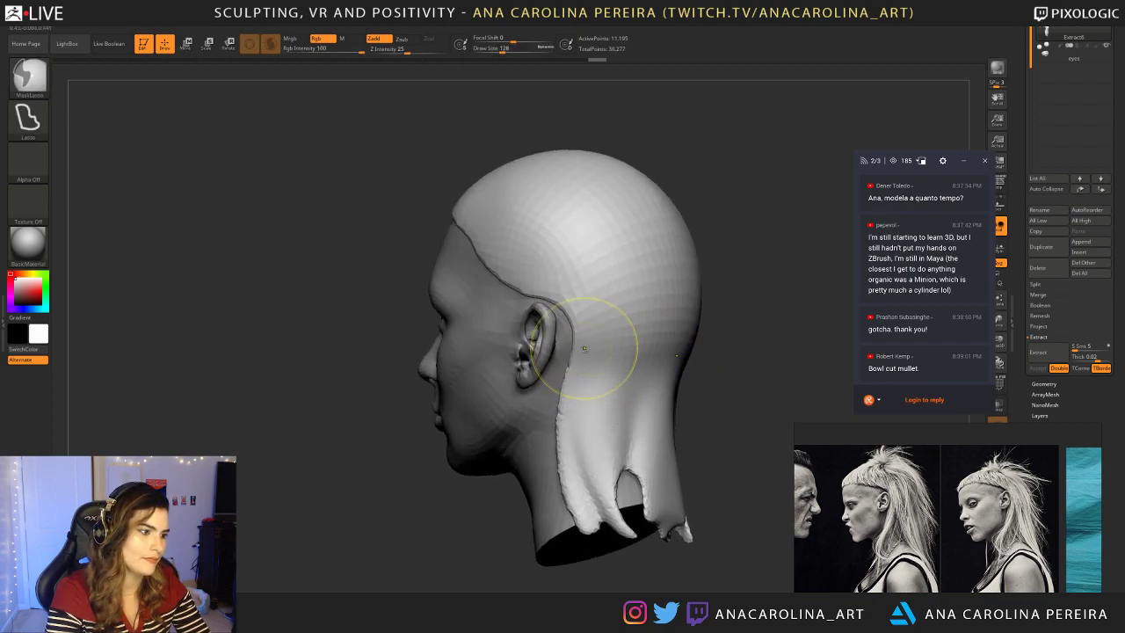
Step: Turn off Sculptris Pro mode, set the draw size to 145 and pull the hair edge forward against the ear
click(271, 43)
key(space)
drag(596, 276, 606, 276)
mouse_move(586, 337)
mouse_down()
mouse_move(565, 355)
mouse_move(559, 298)
mouse_move(559, 341)
mouse_up()
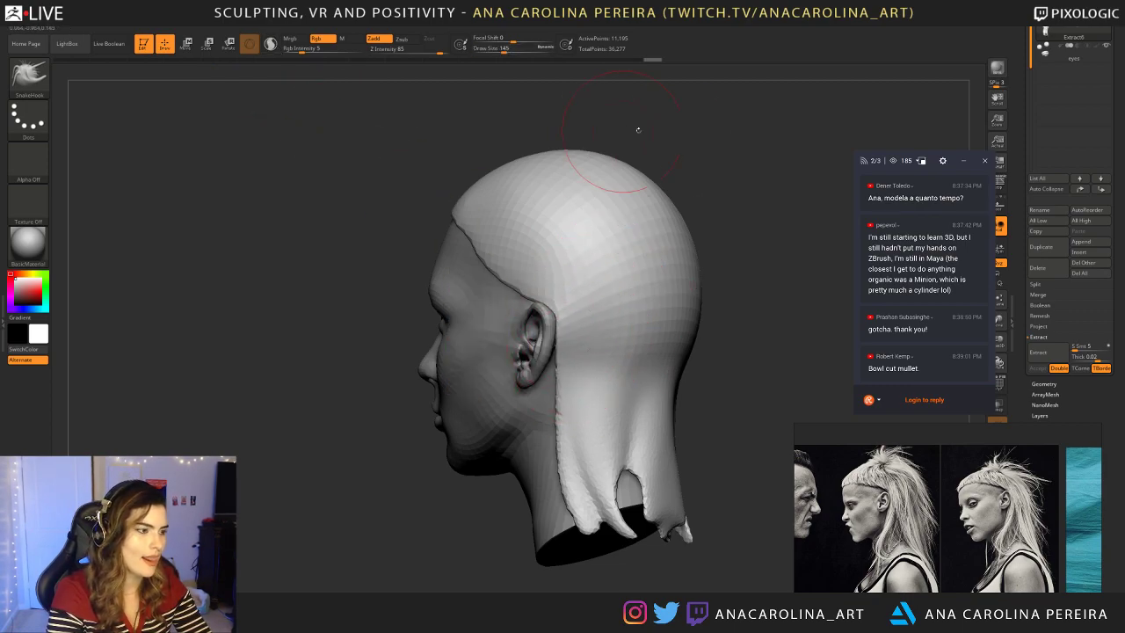
Step: Smooth and reshape the hair shell's front edge along the temple above the ear
drag(627, 131, 682, 140)
mouse_move(496, 268)
shift+mouse_down()
mouse_move(478, 256)
mouse_move(525, 290)
shift+mouse_up()
mouse_move(542, 293)
mouse_down()
mouse_move(462, 241)
mouse_move(486, 253)
mouse_move(498, 246)
mouse_up()
drag(518, 118, 569, 104)
mouse_move(571, 250)
mouse_down()
mouse_move(605, 297)
mouse_move(603, 289)
mouse_move(658, 322)
mouse_up()
mouse_move(657, 323)
mouse_down()
mouse_move(615, 321)
mouse_move(630, 362)
mouse_up()
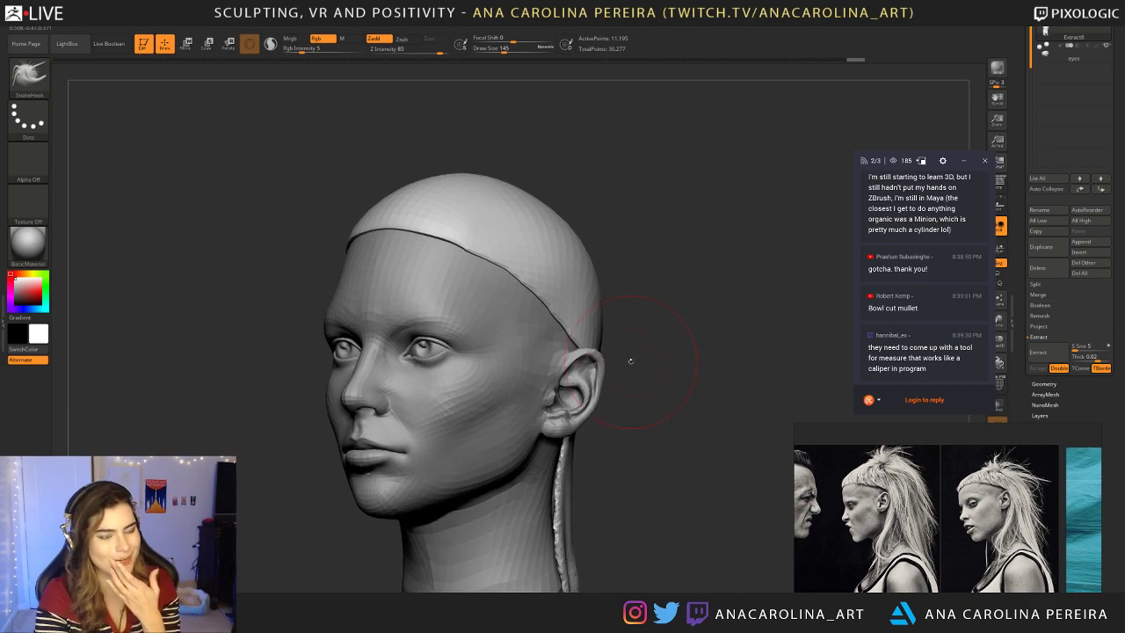
scroll(950, 321, up, 2)
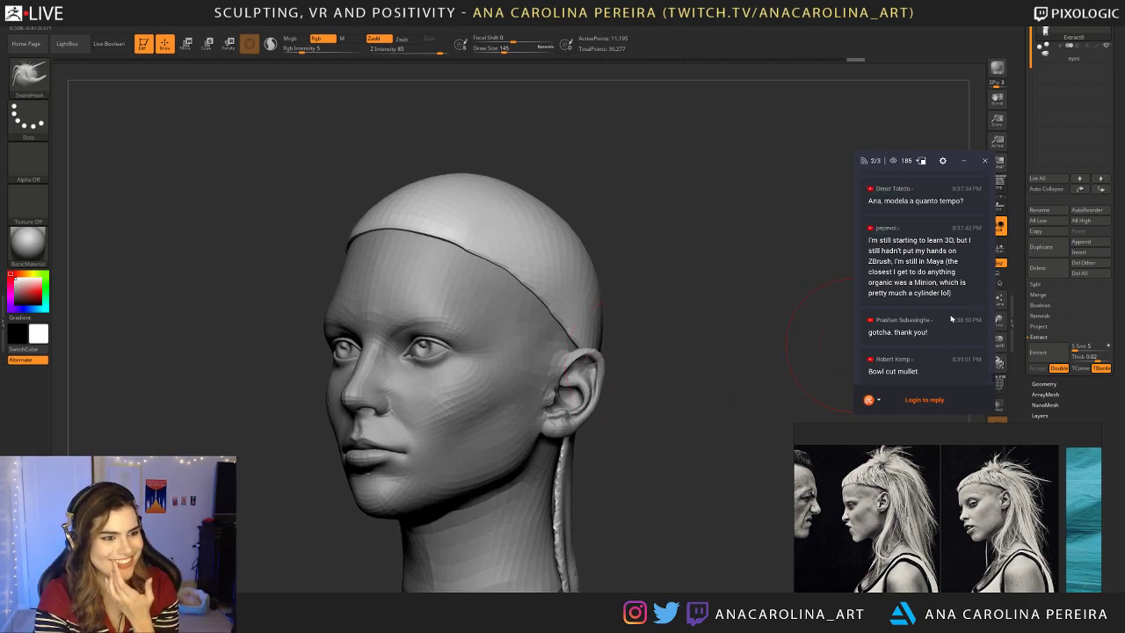
scroll(950, 319, down, 1)
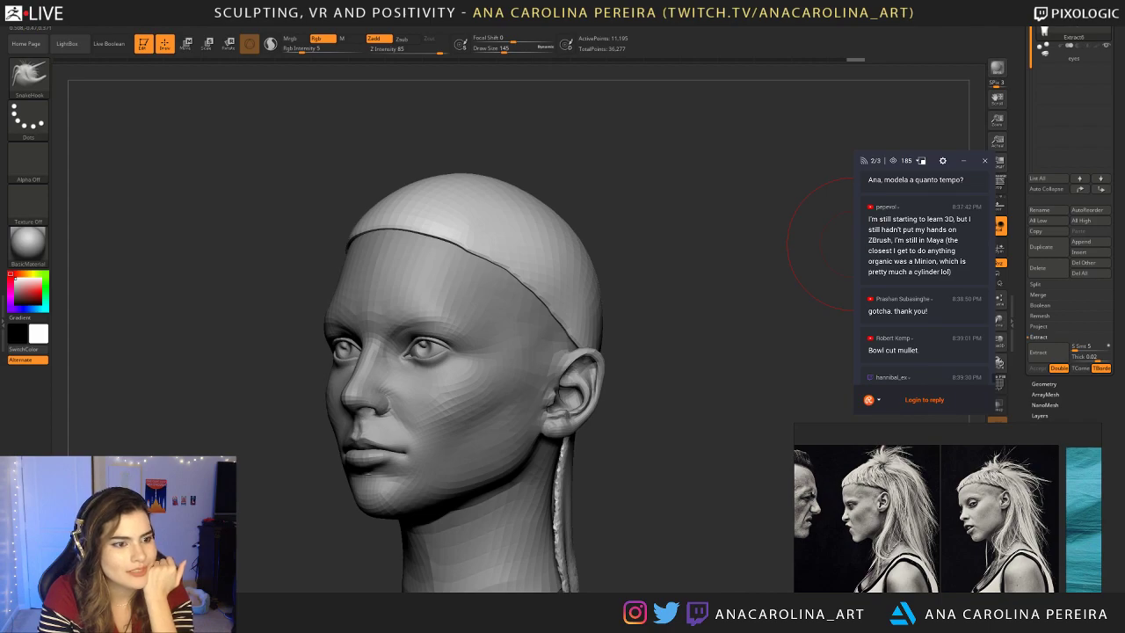
drag(885, 219, 952, 273)
click(939, 252)
click(951, 273)
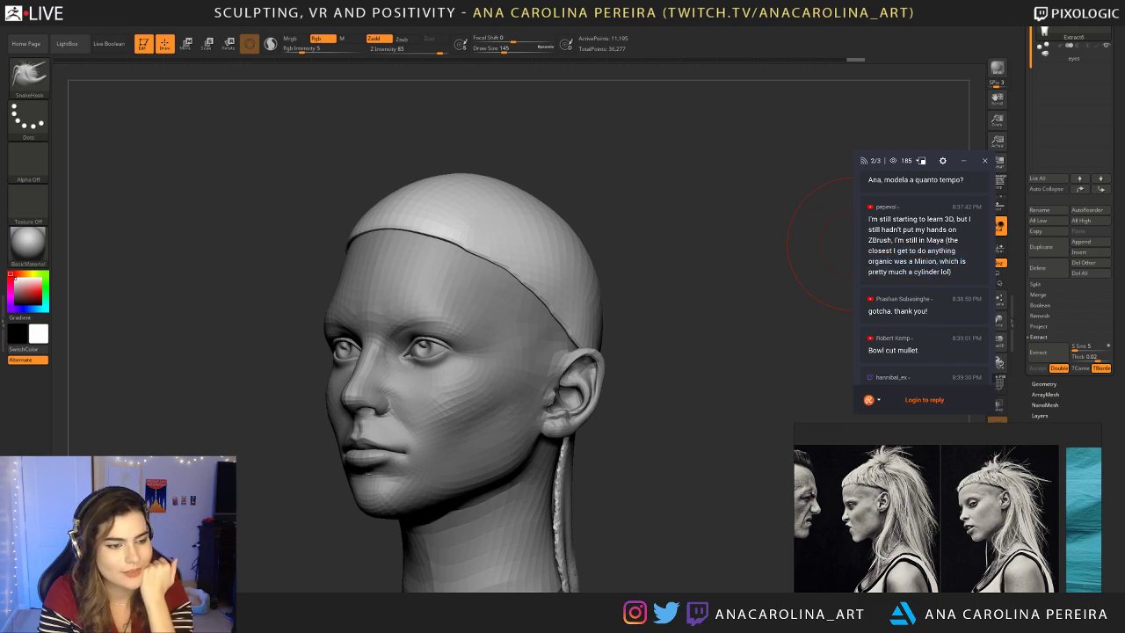
scroll(951, 276, down, 1)
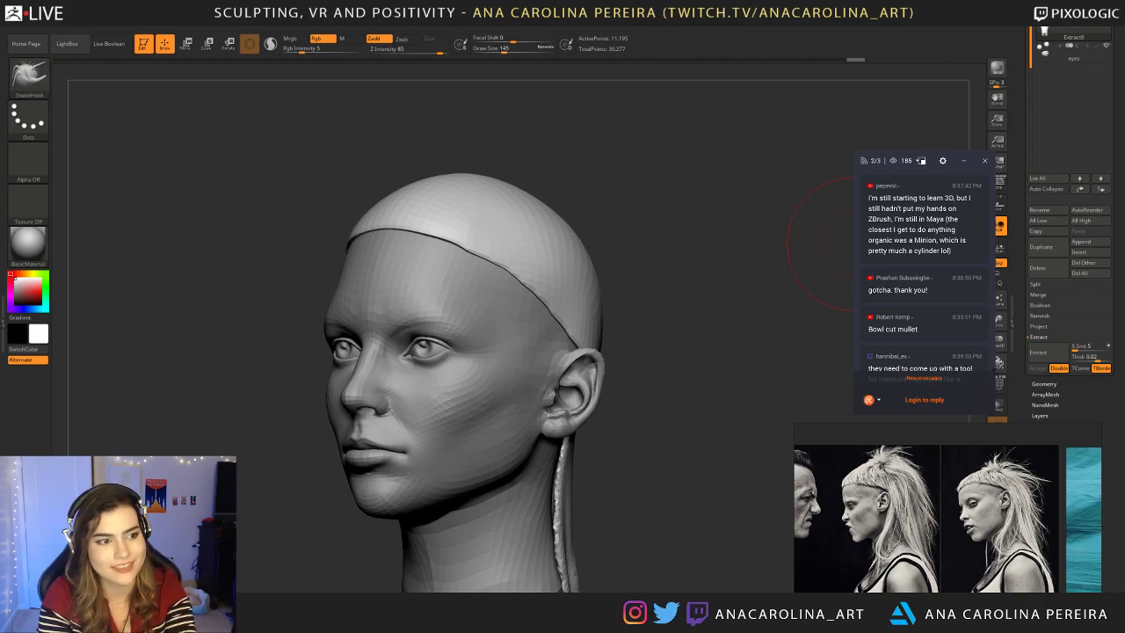
scroll(923, 245, down, 2)
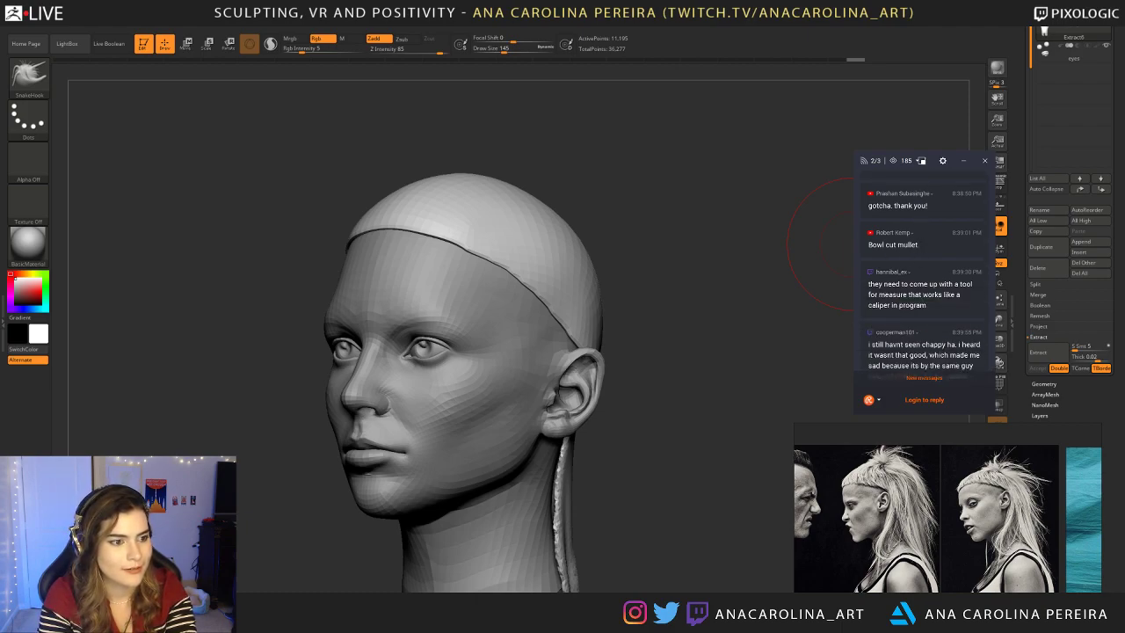
scroll(891, 250, down, 1)
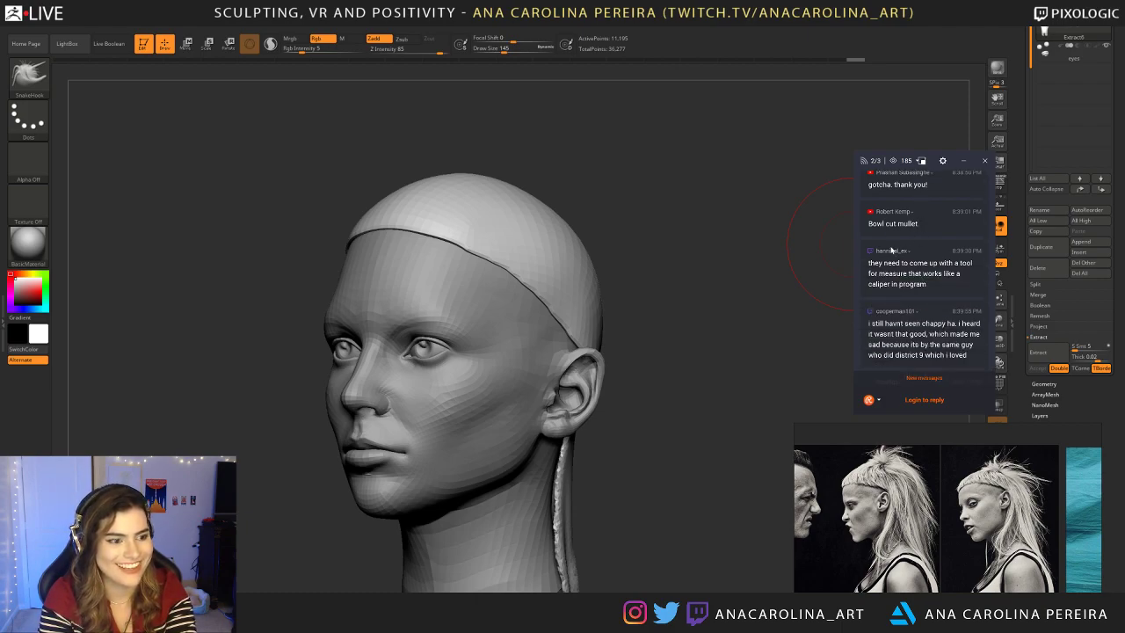
scroll(926, 322, down, 3)
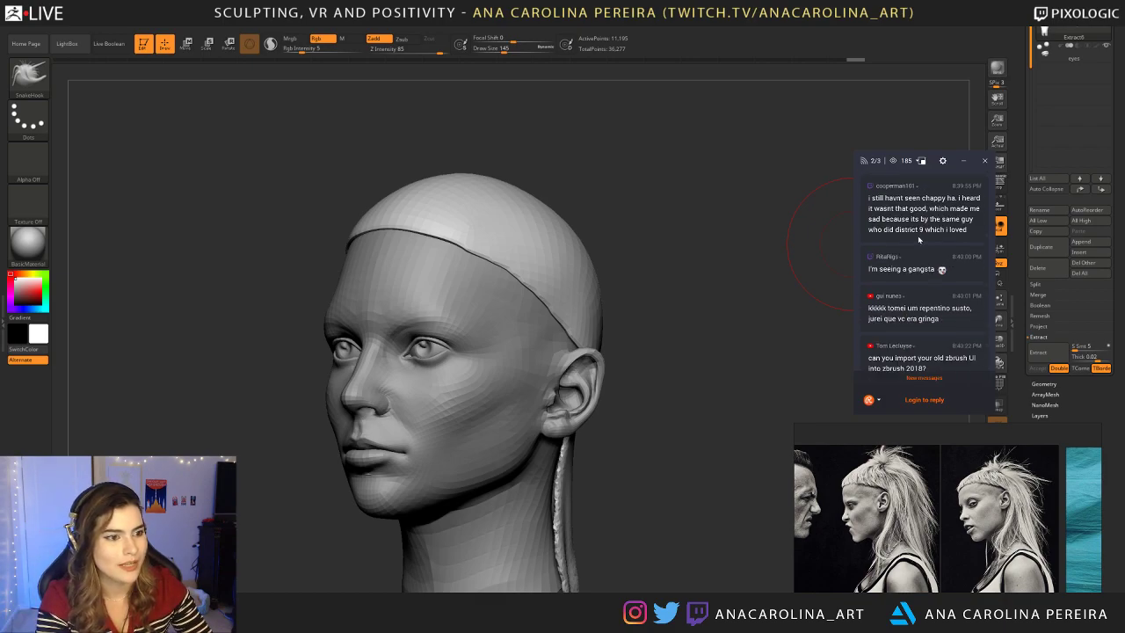
mouse_move(905, 198)
mouse_down()
mouse_move(948, 208)
mouse_move(901, 209)
mouse_up()
click(948, 209)
click(901, 209)
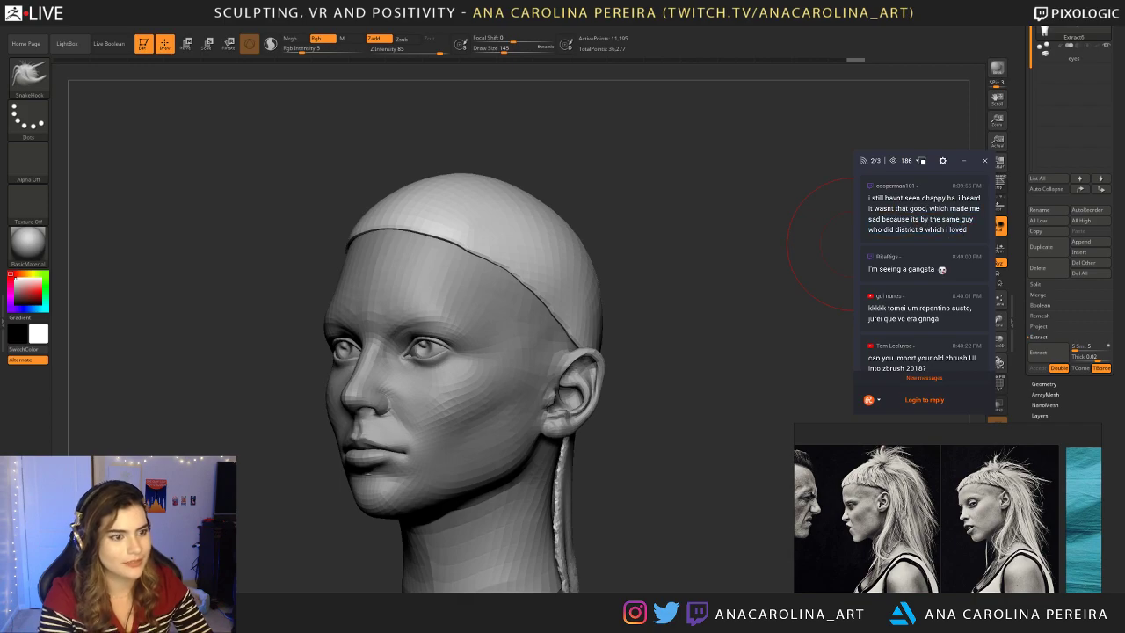
Step: Compare the hair base in side and front view with a wider selection of photos on the reference board
drag(727, 335, 658, 384)
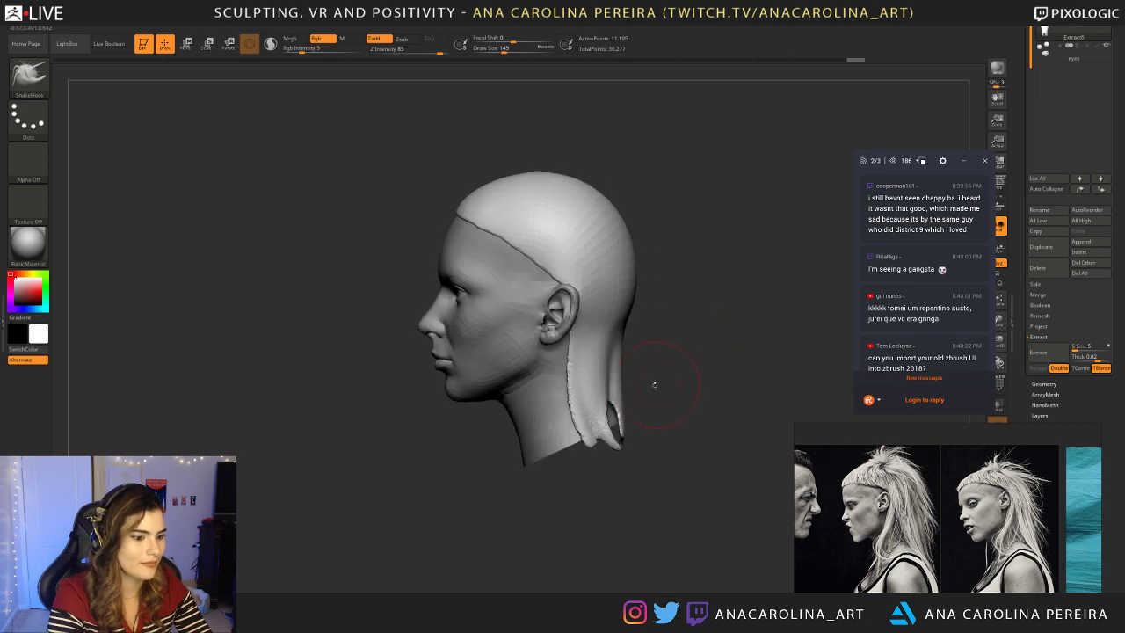
drag(624, 321, 714, 305)
scroll(918, 514, up, 1)
scroll(914, 554, down, 3)
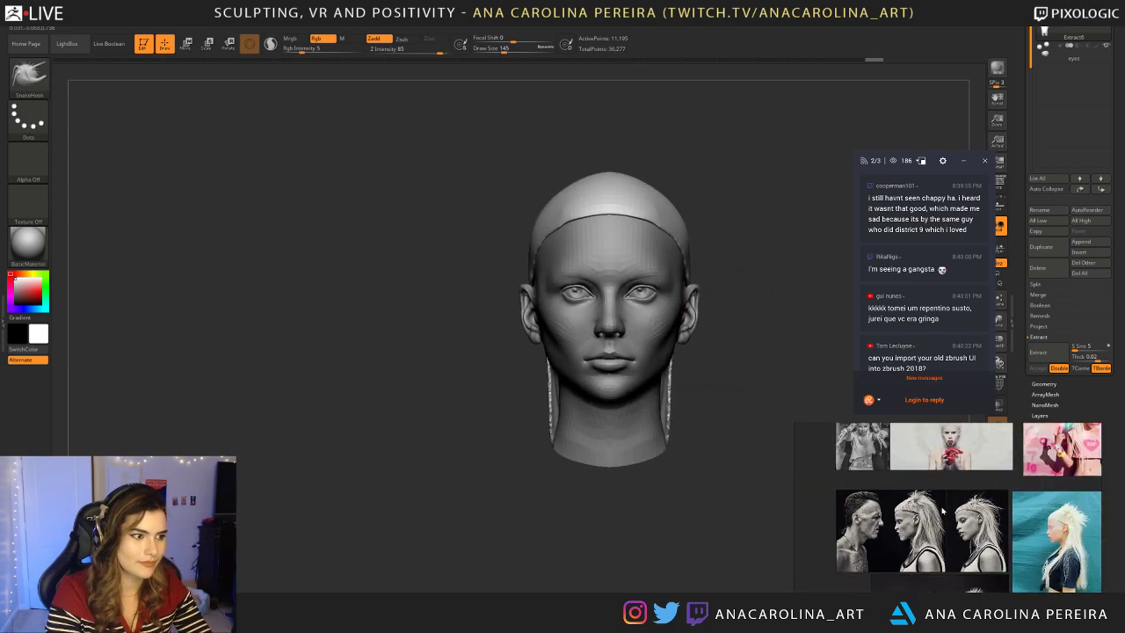
Step: Frame the two front-facing portraits on the reference board and reshape the hair base's front edge into a straighter fringe across the forehead
middle_drag(923, 514, 966, 584)
middle_drag(995, 492, 942, 588)
scroll(951, 497, up, 4)
scroll(951, 498, down, 1)
middle_drag(942, 502, 996, 521)
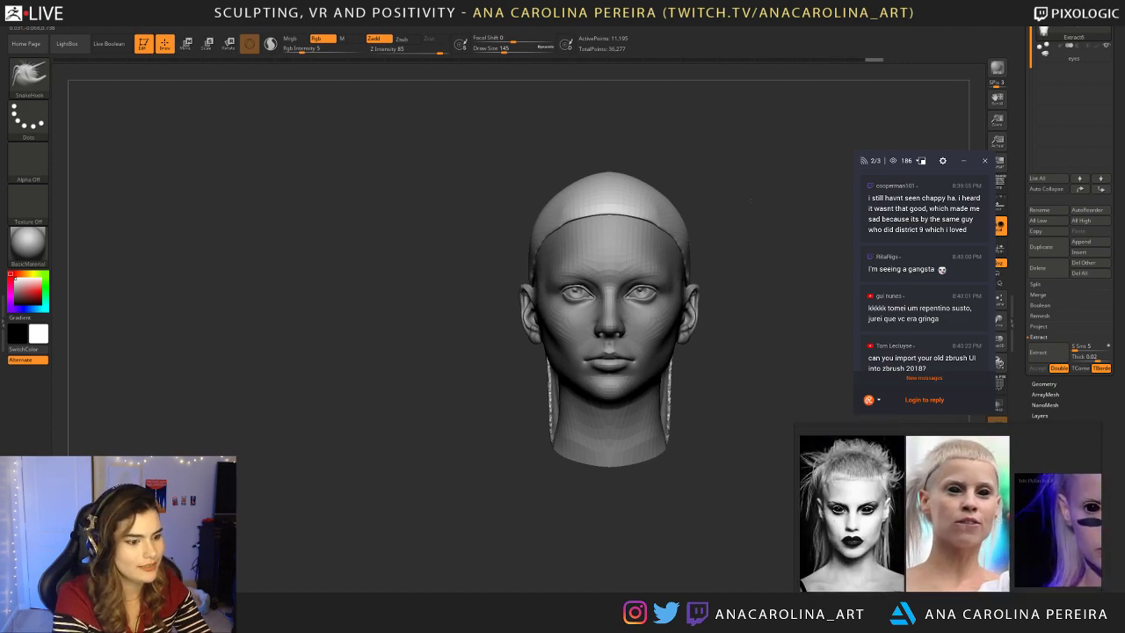
drag(641, 193, 642, 198)
right_drag(641, 198, 638, 219)
drag(638, 214, 644, 219)
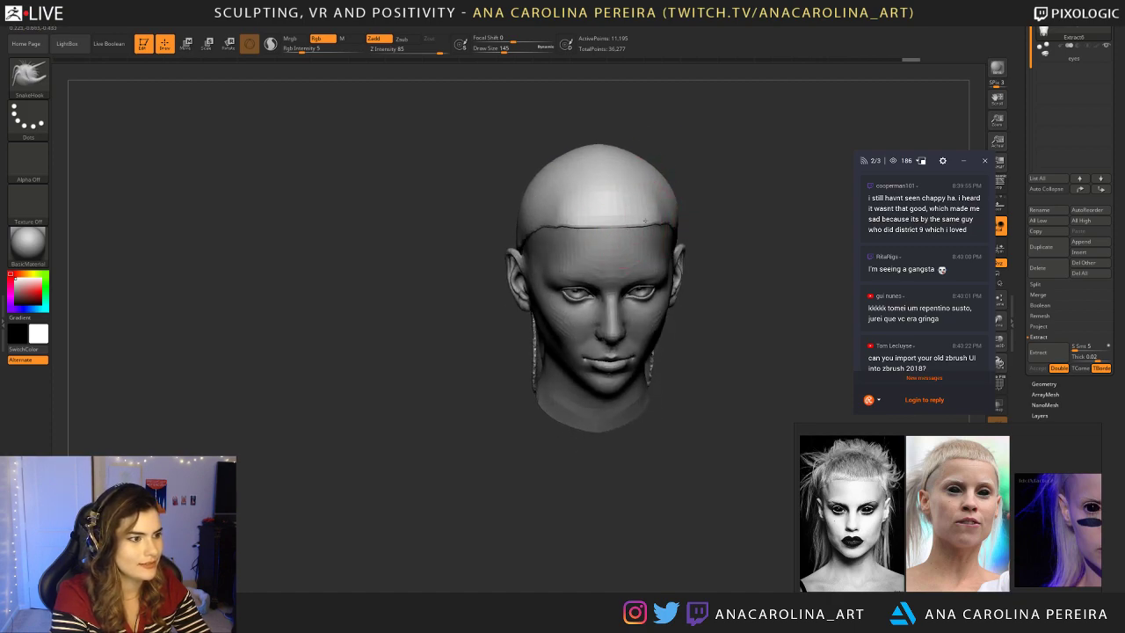
key(ctrl+z)
key(ctrl+z)
drag(625, 230, 671, 214)
drag(701, 172, 622, 186)
drag(622, 186, 674, 176)
key(f)
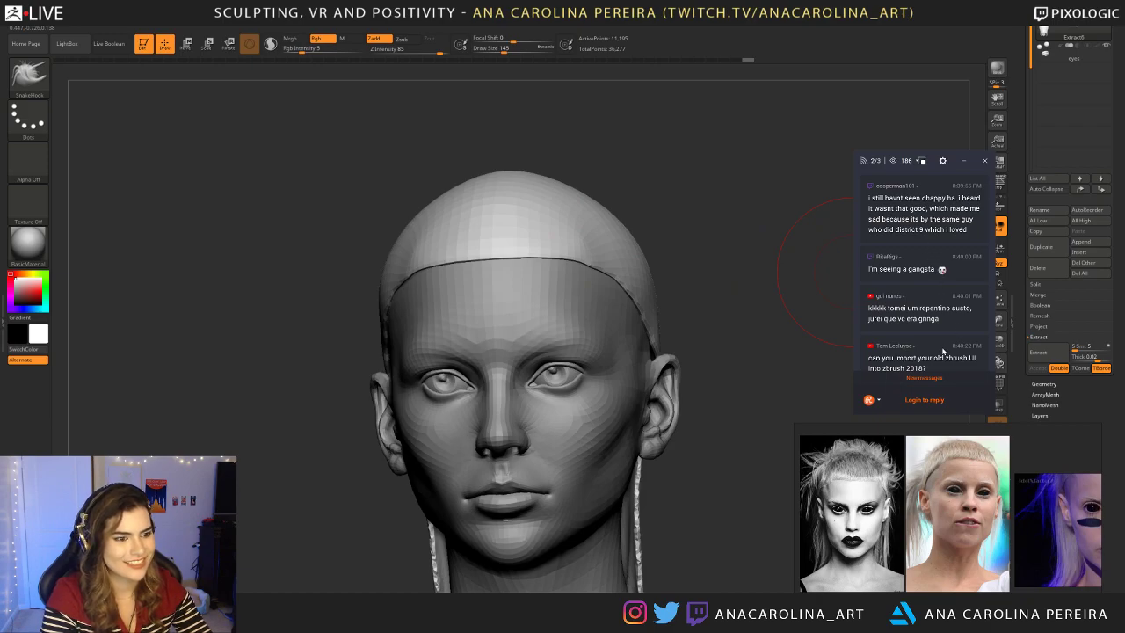
Step: Turn on Sculptris Pro mode with the SnakeHook brush and pull the first strands down behind the ear
click(921, 383)
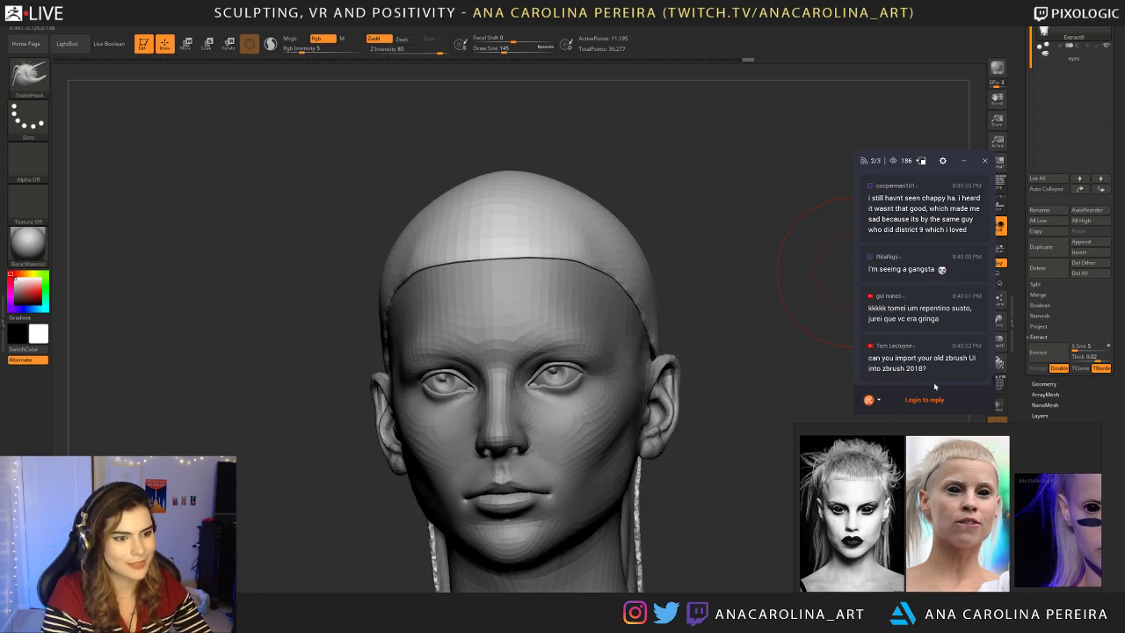
mouse_move(351, 286)
mouse_down()
mouse_move(246, 303)
mouse_move(352, 263)
mouse_up()
mouse_move(716, 215)
alt+mouse_down()
mouse_move(713, 174)
mouse_move(692, 157)
mouse_move(696, 166)
alt+mouse_up()
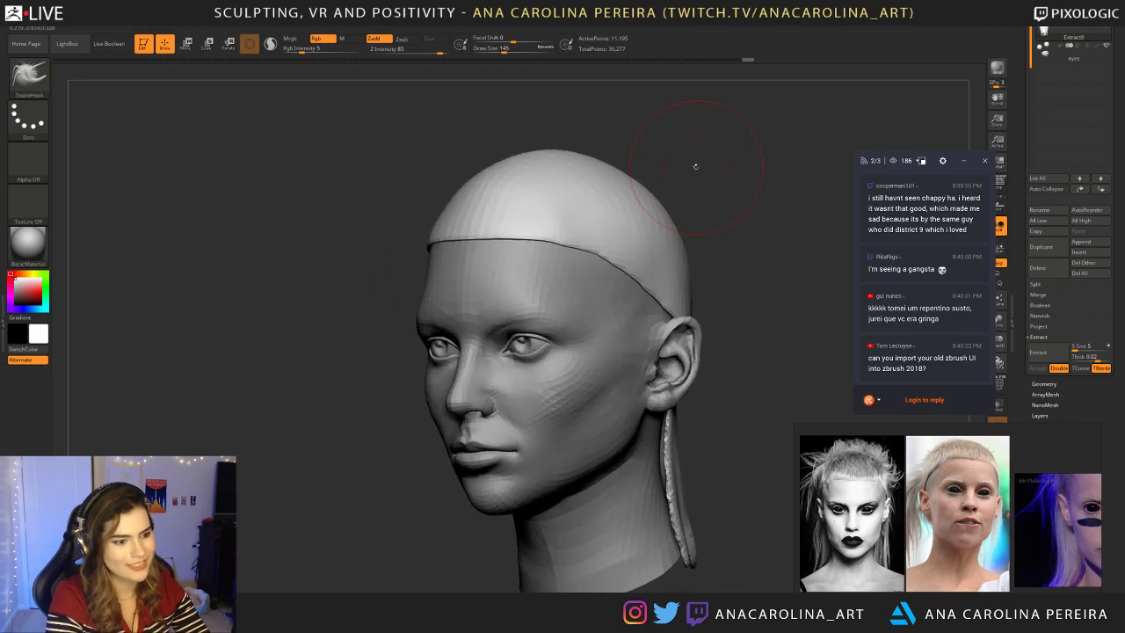
drag(655, 122, 680, 158)
mouse_move(707, 242)
alt+mouse_down()
mouse_move(706, 211)
mouse_move(689, 228)
mouse_move(708, 231)
mouse_move(660, 206)
mouse_move(660, 221)
alt+mouse_up()
key(b)
key(s)
key(h)
key(space)
click(271, 44)
drag(713, 314, 734, 331)
key(s)
drag(735, 332, 722, 332)
mouse_move(649, 297)
mouse_down()
mouse_move(664, 346)
mouse_move(658, 378)
mouse_up()
mouse_move(634, 327)
mouse_down()
mouse_move(644, 378)
mouse_move(634, 376)
mouse_move(629, 404)
mouse_up()
Step: Pull more overlapping strands down the back of the hair and smooth the lower ones
drag(752, 369, 682, 378)
mouse_move(692, 344)
mouse_down()
mouse_move(699, 391)
mouse_move(724, 394)
mouse_up()
mouse_move(656, 413)
shift+mouse_down()
mouse_move(670, 400)
mouse_move(665, 444)
shift+mouse_up()
mouse_move(693, 366)
mouse_down()
mouse_move(702, 399)
mouse_move(707, 307)
mouse_up()
mouse_move(721, 347)
mouse_down()
mouse_move(732, 330)
mouse_move(731, 424)
mouse_up()
drag(693, 392, 707, 434)
mouse_move(666, 398)
mouse_down()
mouse_move(681, 461)
mouse_move(773, 461)
mouse_move(703, 369)
mouse_move(762, 366)
mouse_move(683, 418)
mouse_up()
Step: Try pulling further strands at the back of the hair with a draw size of 120
key(space)
mouse_move(735, 363)
mouse_down()
mouse_move(745, 363)
mouse_move(703, 396)
mouse_move(694, 451)
mouse_up()
key(space)
drag(687, 353, 682, 348)
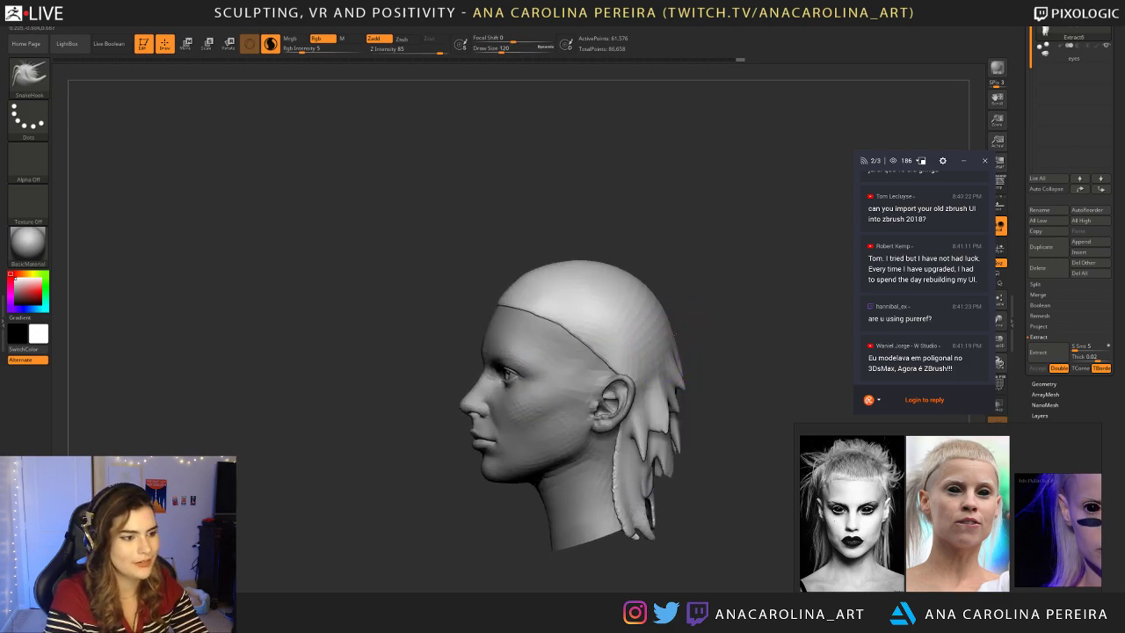
key(ctrl+z)
key(ctrl+z)
key(ctrl+z)
Step: Pull pointed strands outward and down from the back of the crown, using a draw size of 83
mouse_move(651, 386)
mouse_down()
mouse_move(668, 379)
mouse_move(675, 400)
mouse_up()
key(space)
drag(650, 350, 665, 414)
mouse_move(756, 387)
mouse_down()
mouse_move(700, 383)
mouse_move(671, 405)
mouse_up()
key(ctrl+z)
drag(642, 366, 667, 413)
mouse_move(725, 387)
mouse_down()
mouse_move(769, 382)
mouse_move(730, 364)
mouse_up()
mouse_move(679, 303)
mouse_down()
mouse_move(730, 351)
mouse_move(712, 395)
mouse_up()
mouse_move(690, 352)
mouse_down()
mouse_move(730, 404)
mouse_move(761, 381)
mouse_move(725, 388)
mouse_move(748, 376)
mouse_up()
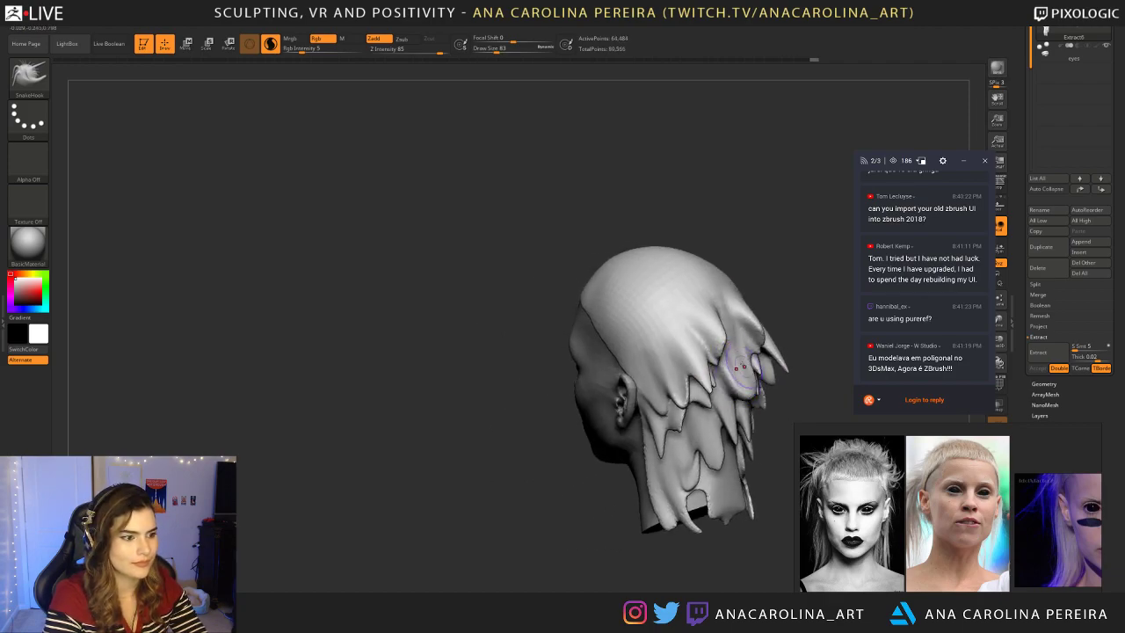
mouse_move(773, 236)
mouse_down()
mouse_move(770, 280)
mouse_move(731, 340)
mouse_up()
mouse_move(747, 300)
mouse_down()
mouse_move(775, 245)
mouse_move(745, 256)
mouse_up()
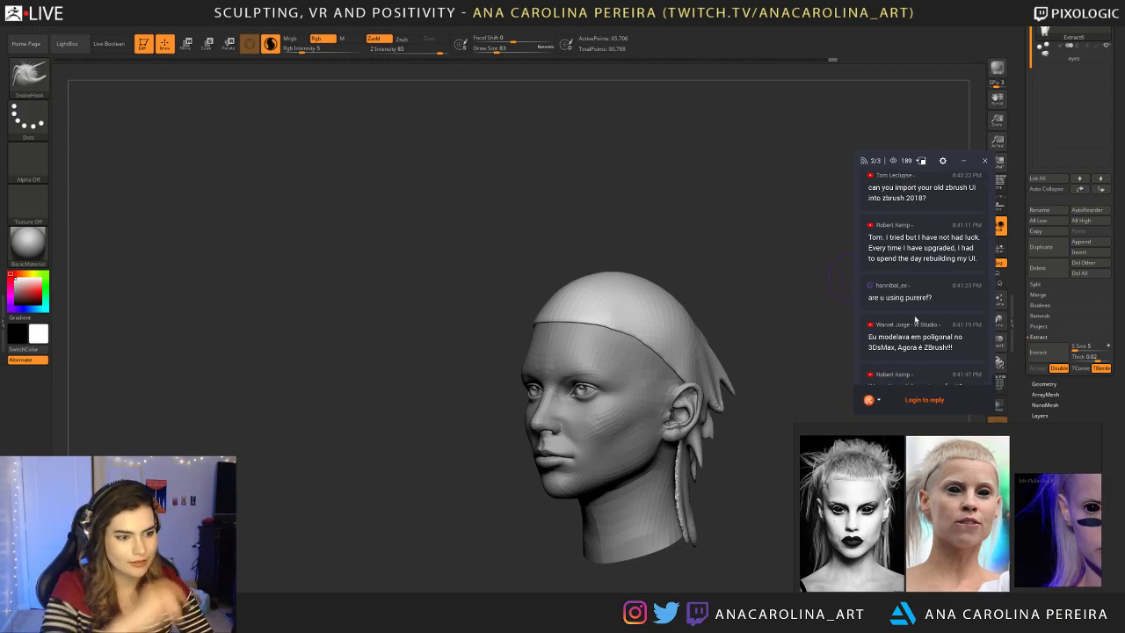
Step: Set the draw size to 77 and shape the spiky strands behind the ear and along the nape
mouse_move(439, 274)
mouse_down()
mouse_move(532, 286)
mouse_move(557, 232)
mouse_move(584, 219)
mouse_move(647, 251)
mouse_move(598, 281)
mouse_move(617, 306)
mouse_move(549, 318)
mouse_move(690, 291)
mouse_move(672, 321)
mouse_move(650, 318)
mouse_move(657, 301)
mouse_move(703, 279)
mouse_move(684, 262)
mouse_move(692, 247)
mouse_move(766, 237)
mouse_move(748, 287)
mouse_move(597, 338)
mouse_up()
key(space)
key(space)
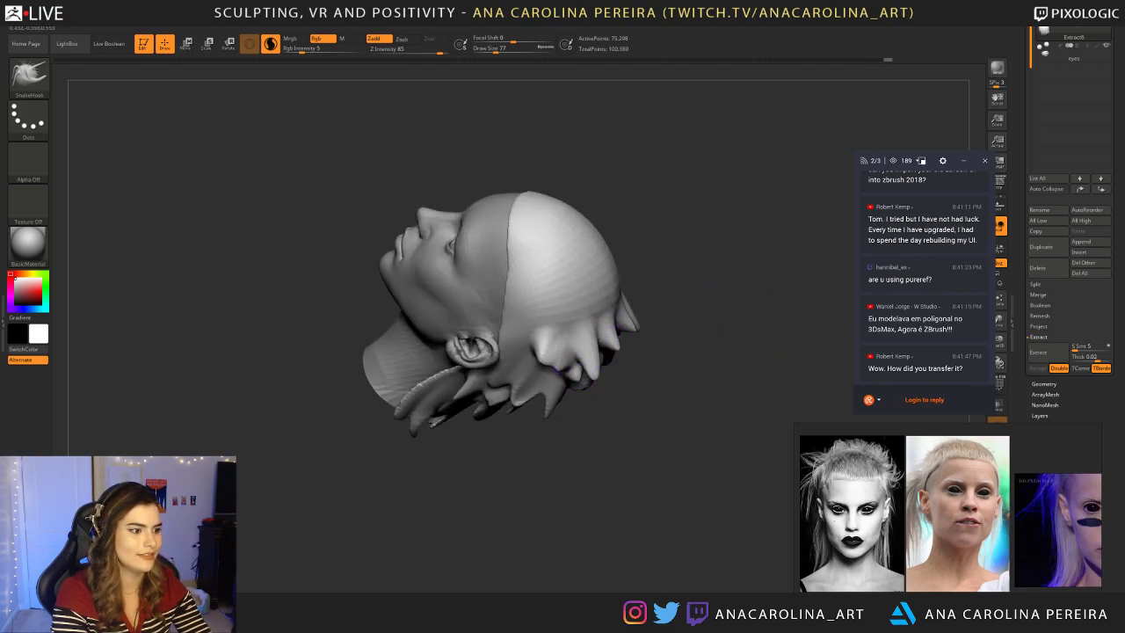
drag(553, 369, 511, 413)
drag(505, 373, 594, 224)
drag(656, 272, 534, 321)
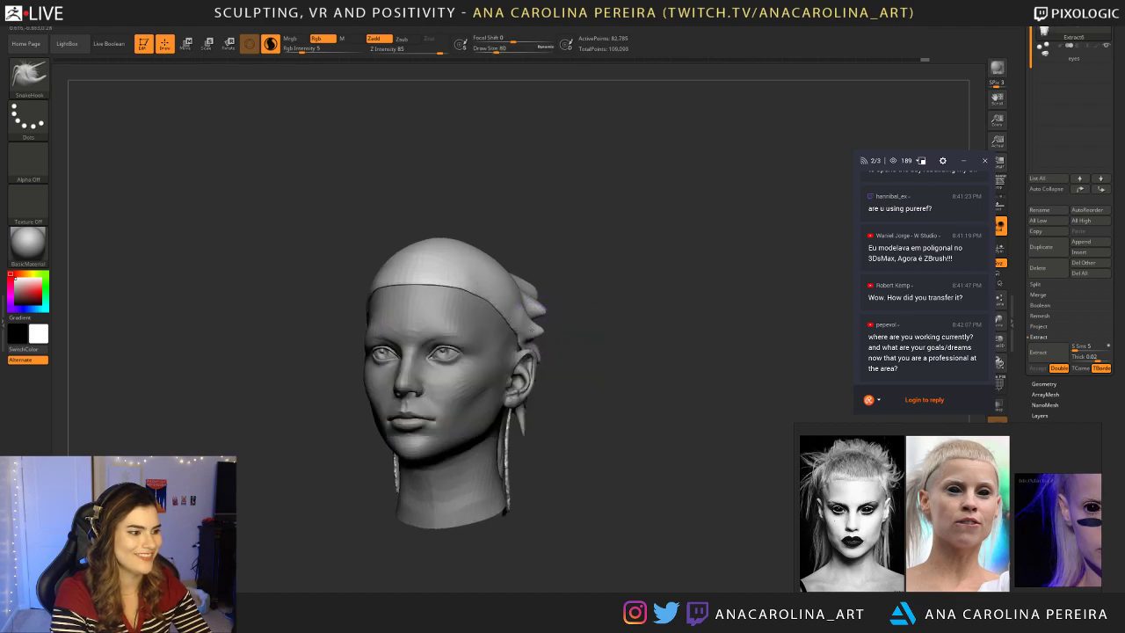
drag(539, 304, 547, 311)
drag(646, 308, 587, 320)
Step: Adjust the strand tips around the crown and smooth the strands hanging behind the neck
key(space)
mouse_move(520, 307)
mouse_down()
mouse_move(529, 308)
mouse_move(499, 257)
mouse_up()
drag(553, 309, 565, 306)
mouse_move(517, 234)
mouse_down()
mouse_move(607, 248)
mouse_move(569, 264)
mouse_up()
mouse_move(569, 351)
alt+mouse_down()
mouse_move(565, 444)
mouse_move(575, 407)
alt+mouse_up()
mouse_move(575, 407)
mouse_down()
mouse_move(543, 404)
mouse_move(564, 393)
mouse_up()
key(space)
drag(525, 450, 527, 457)
mouse_move(555, 406)
shift+mouse_down()
mouse_move(548, 386)
mouse_move(552, 424)
shift+mouse_up()
drag(537, 470, 573, 467)
Step: Turn off Sculptris Pro mode, set the draw size to 228 and reshape the overall hair mass behind the ear
key(space)
drag(607, 424, 648, 425)
mouse_move(606, 456)
alt+mouse_down()
mouse_move(595, 396)
mouse_move(589, 404)
alt+mouse_up()
ctrl+right_drag(587, 405, 577, 442)
key(space)
drag(577, 439, 581, 404)
click(271, 44)
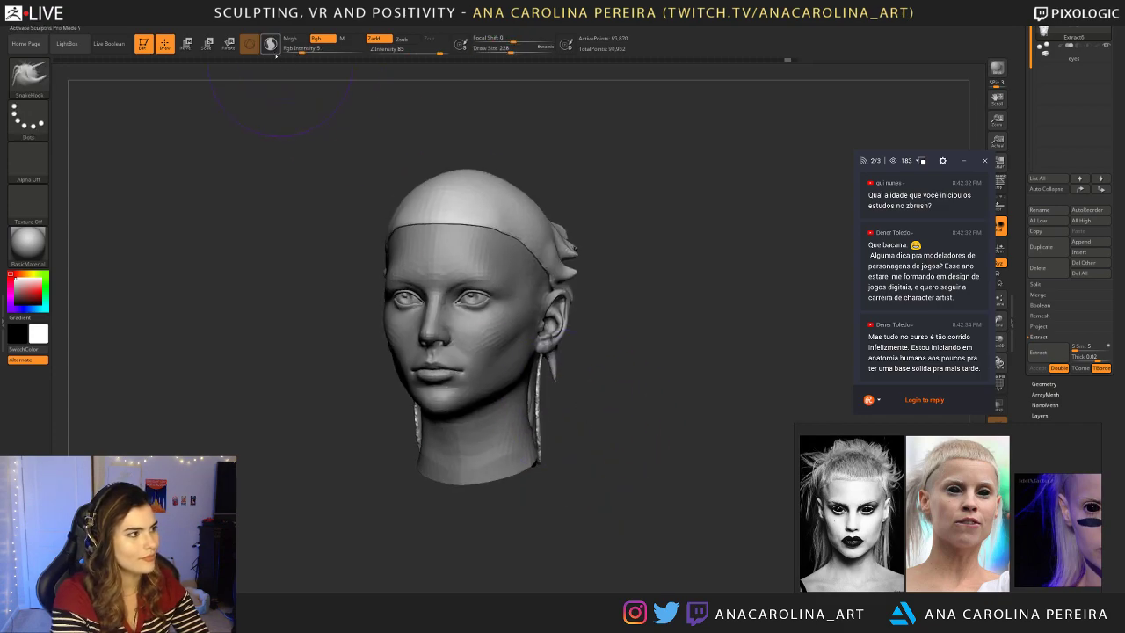
drag(562, 466, 544, 465)
mouse_move(544, 411)
mouse_down()
mouse_move(493, 378)
mouse_move(557, 400)
mouse_up()
ctrl+right_drag(557, 400, 574, 383)
drag(575, 389, 528, 383)
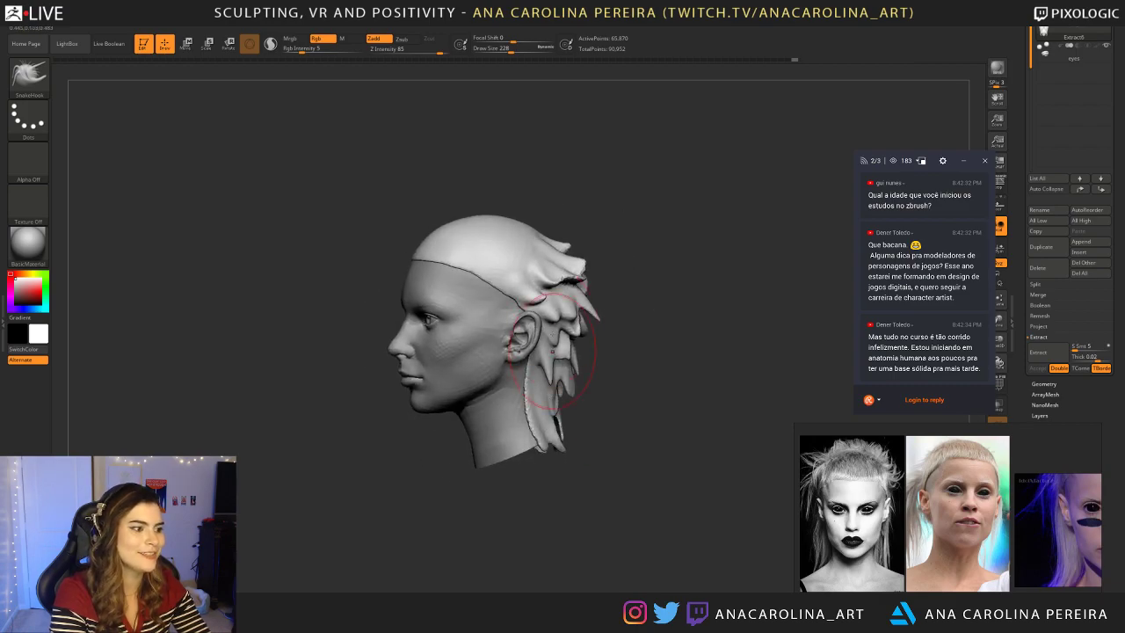
drag(598, 351, 623, 366)
mouse_move(623, 367)
ctrl+right_down()
mouse_move(595, 343)
mouse_move(624, 364)
ctrl+right_up()
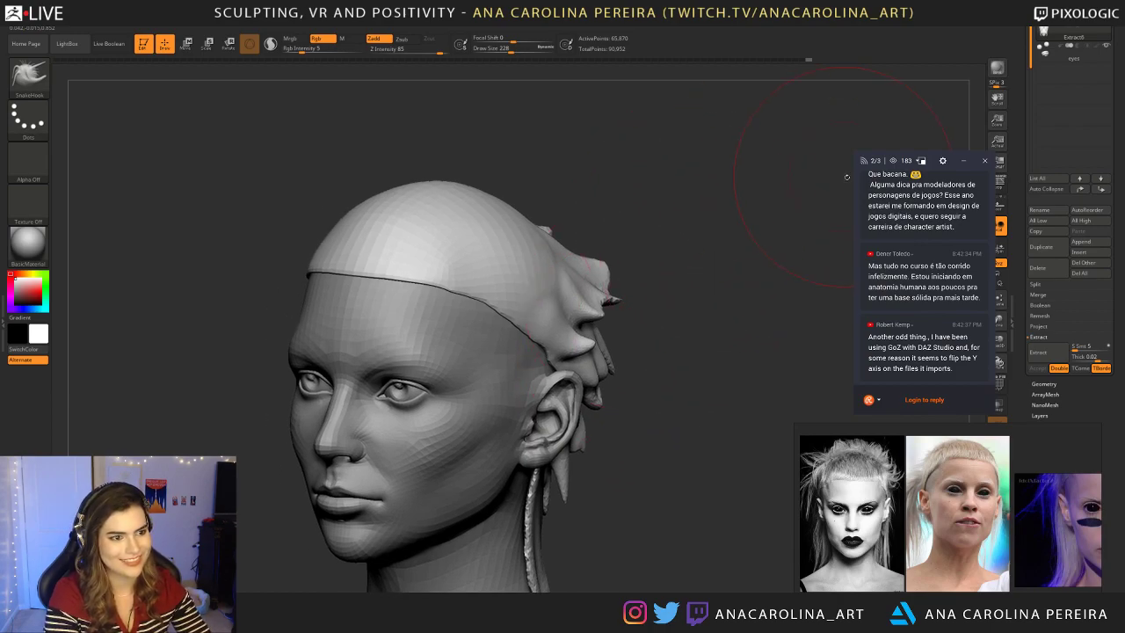
scroll(894, 278, up, 3)
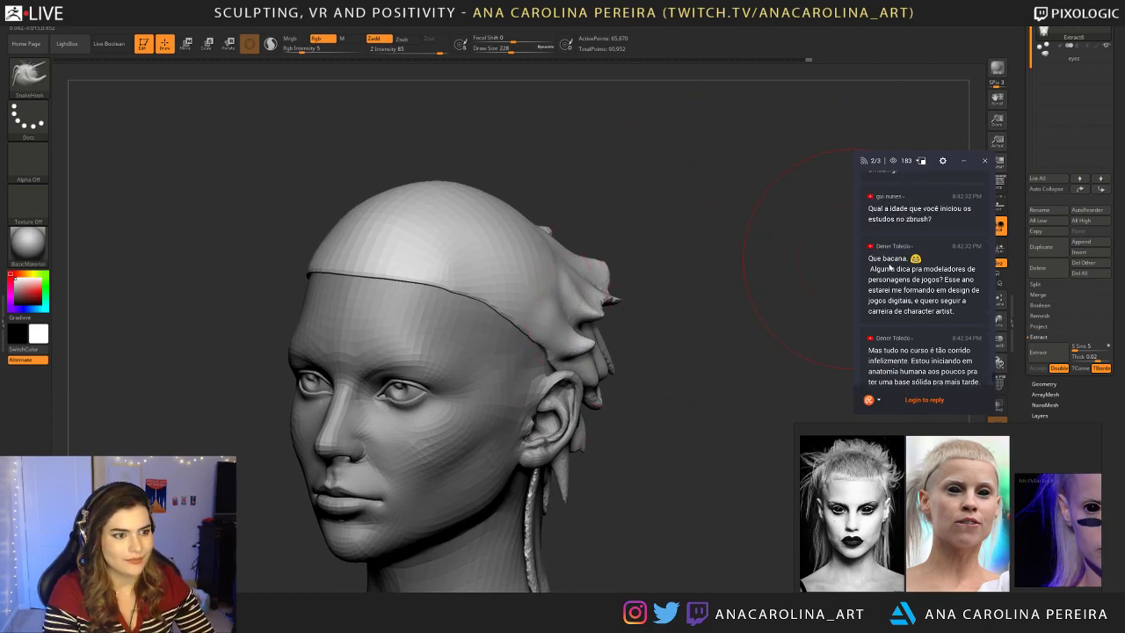
scroll(883, 266, up, 1)
scroll(889, 266, down, 1)
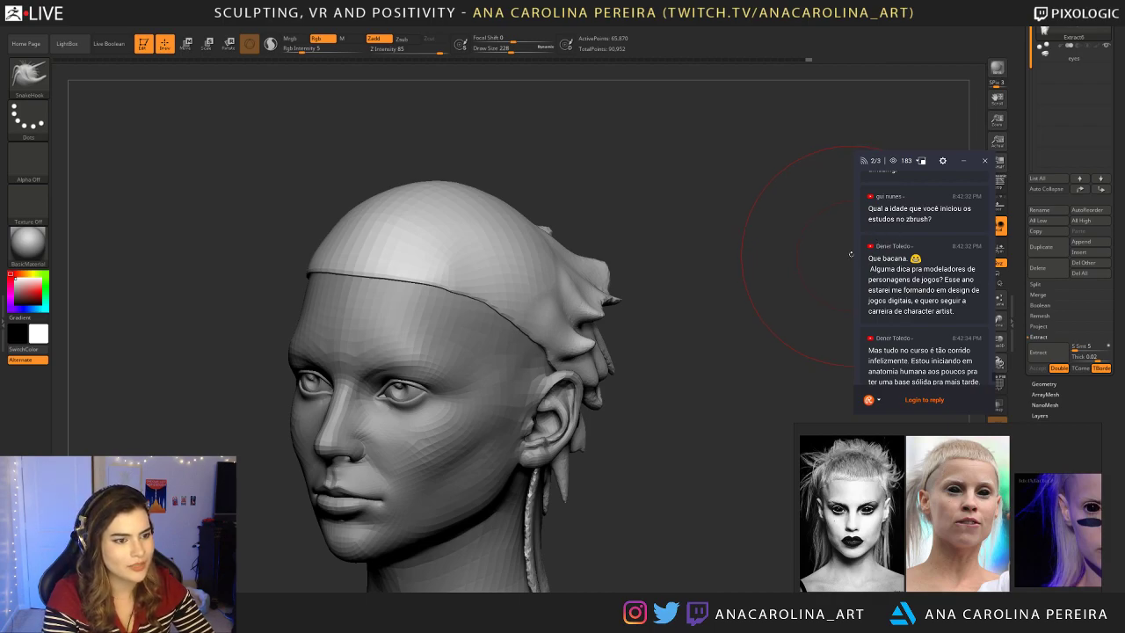
Step: Reduce the draw size to 104, then reshape and smooth the hair's edge along the temple above the ear
mouse_move(684, 318)
mouse_down()
mouse_move(722, 316)
mouse_move(706, 326)
mouse_move(713, 336)
mouse_move(747, 327)
mouse_move(735, 325)
mouse_up()
key(space)
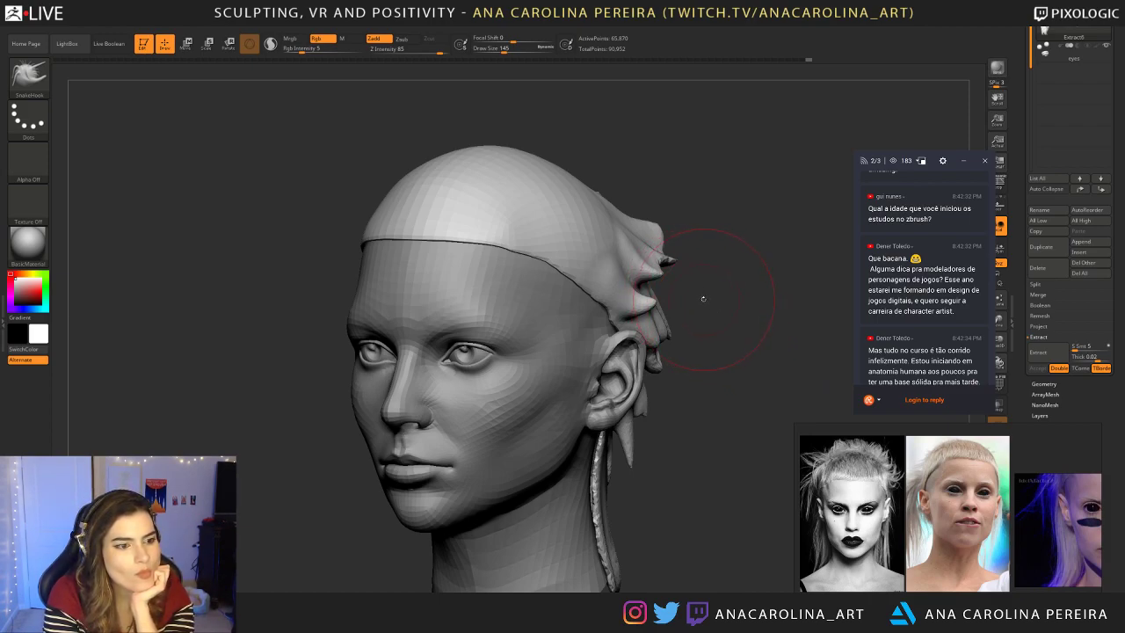
mouse_move(701, 316)
mouse_down()
mouse_move(714, 345)
mouse_move(740, 296)
mouse_move(791, 289)
mouse_move(758, 264)
mouse_move(720, 299)
mouse_move(746, 268)
mouse_move(731, 284)
mouse_up()
key(space)
key(space)
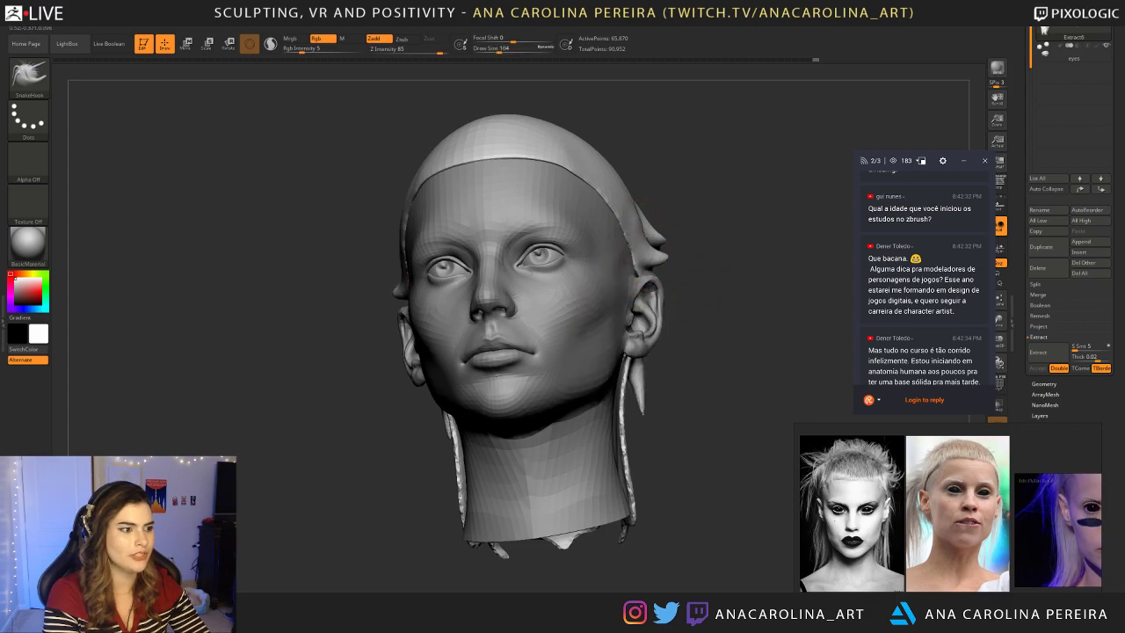
drag(622, 220, 633, 226)
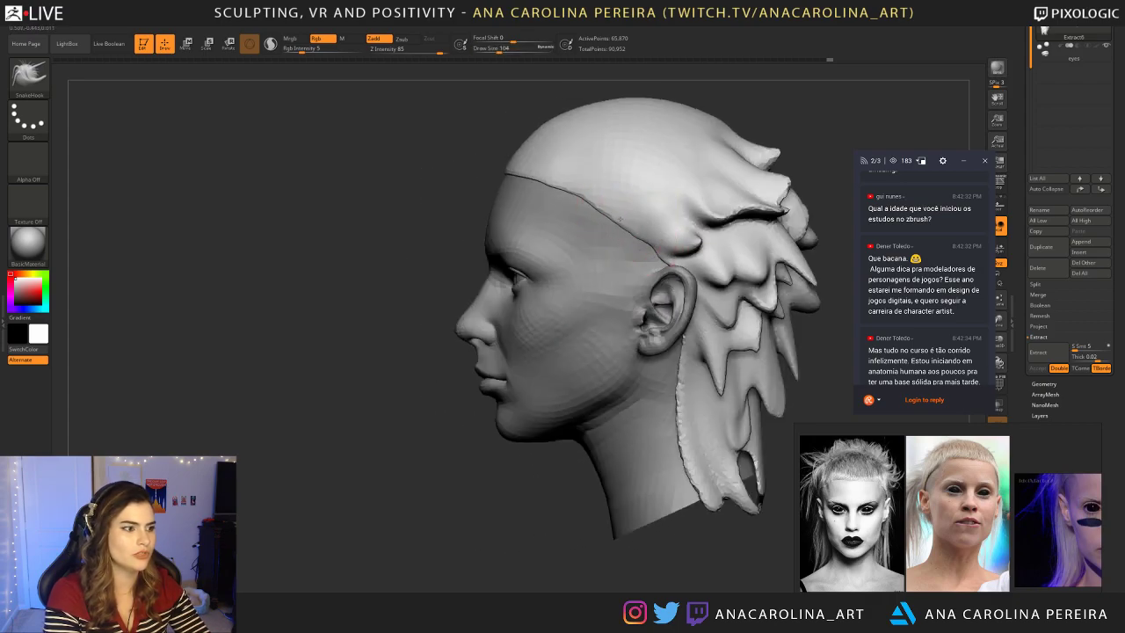
drag(592, 193, 597, 213)
mouse_move(747, 103)
mouse_down()
mouse_move(812, 95)
mouse_move(720, 253)
mouse_move(707, 218)
mouse_move(665, 202)
mouse_up()
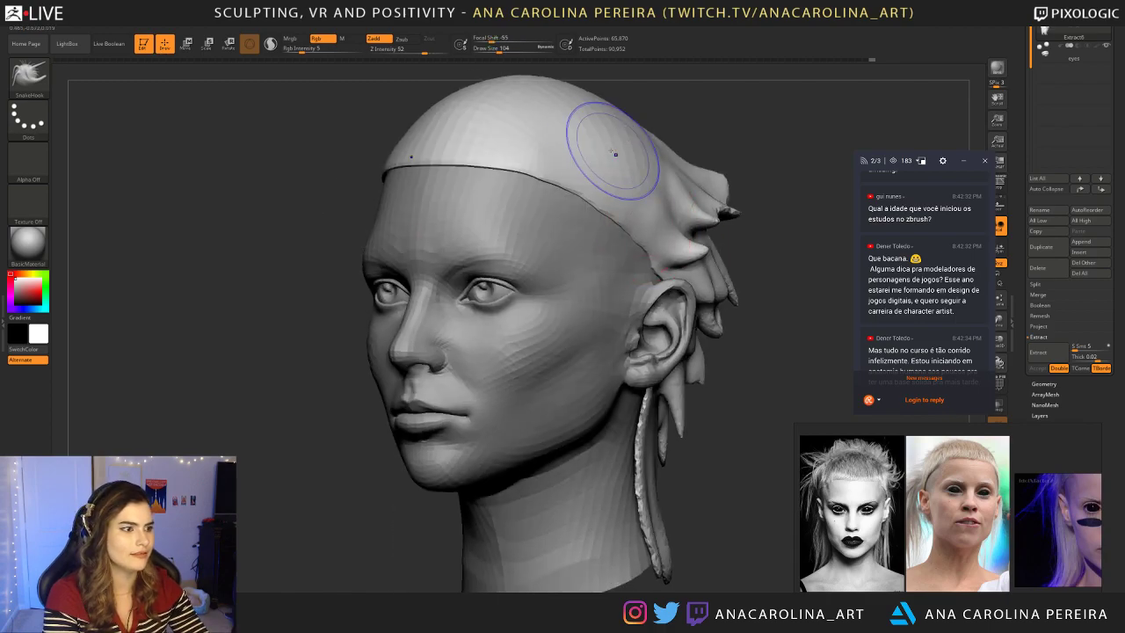
key(shift)
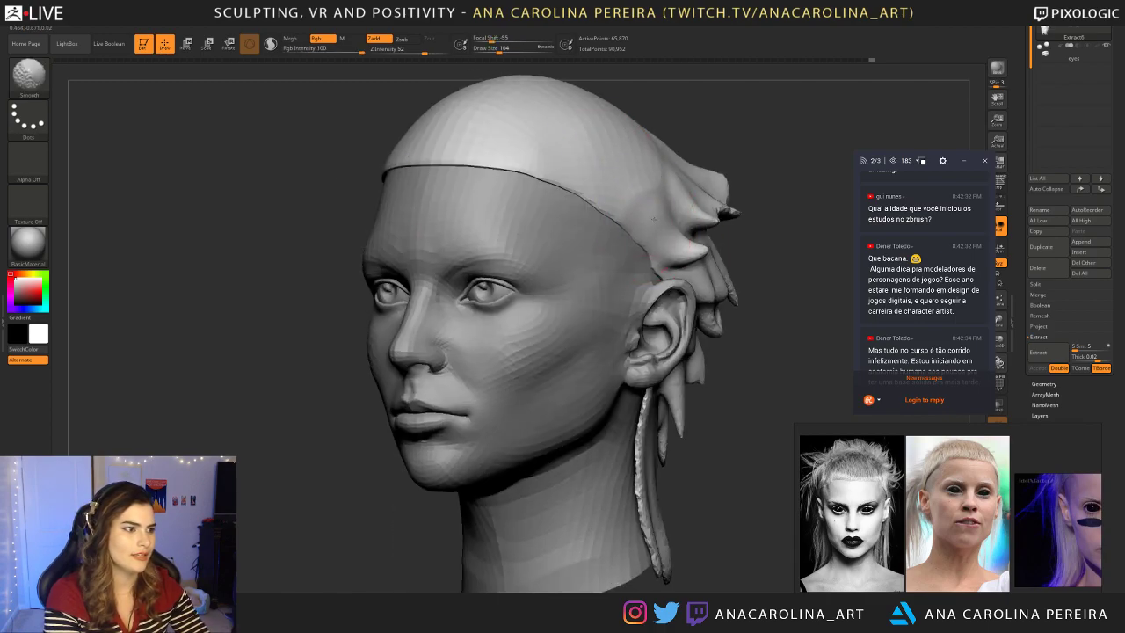
mouse_move(710, 143)
mouse_down()
mouse_move(669, 255)
mouse_move(661, 250)
mouse_up()
Step: Check the hair's silhouette in front and three-quarter view against the reference portraits
ctrl+right_drag(706, 233, 703, 216)
drag(703, 216, 710, 193)
key(f)
ctrl+right_drag(710, 194, 710, 181)
mouse_move(710, 181)
mouse_down()
mouse_move(764, 186)
mouse_move(730, 185)
mouse_up()
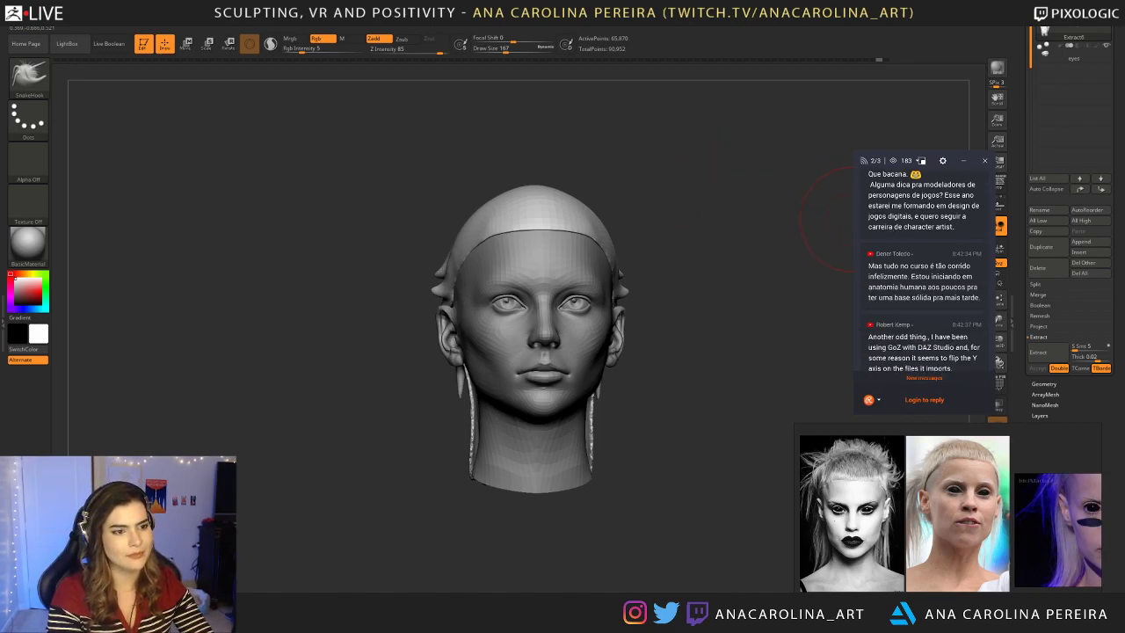
mouse_move(501, 406)
mouse_down()
mouse_move(445, 528)
mouse_move(475, 503)
mouse_up()
drag(791, 350, 738, 341)
Step: Switch to ClayBuildup at draw size 101 with Sculptris Pro mode on and lay strand strokes over the side of the hair
key(space)
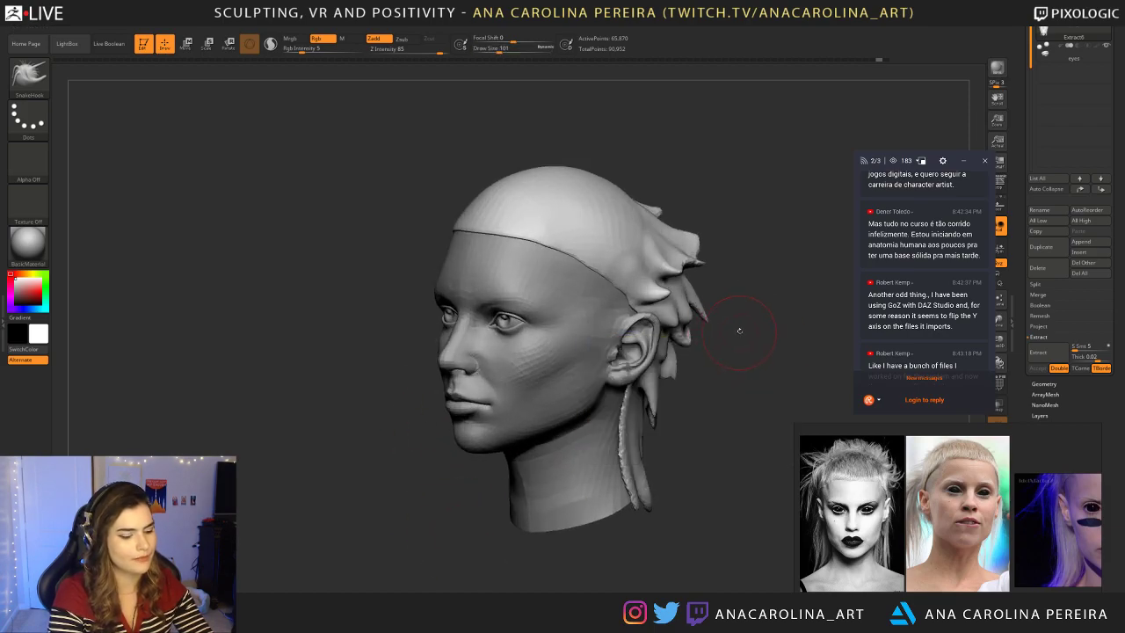
key(b)
key(c)
key(b)
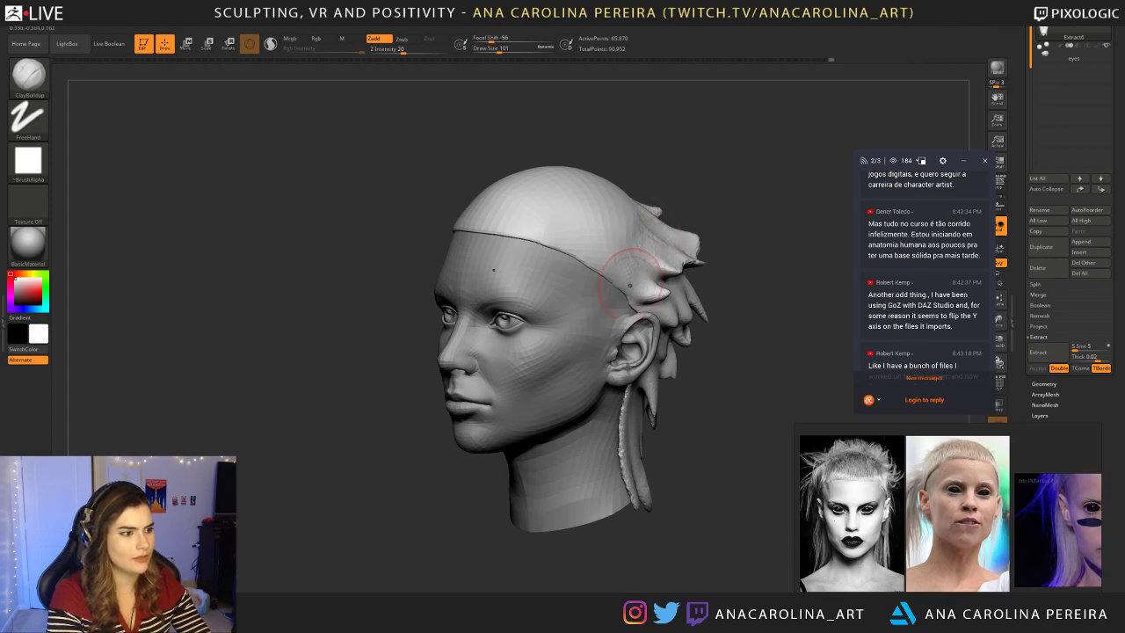
mouse_move(641, 230)
mouse_down()
mouse_move(590, 219)
mouse_move(661, 132)
mouse_move(572, 231)
mouse_up()
click(271, 43)
drag(582, 230, 616, 277)
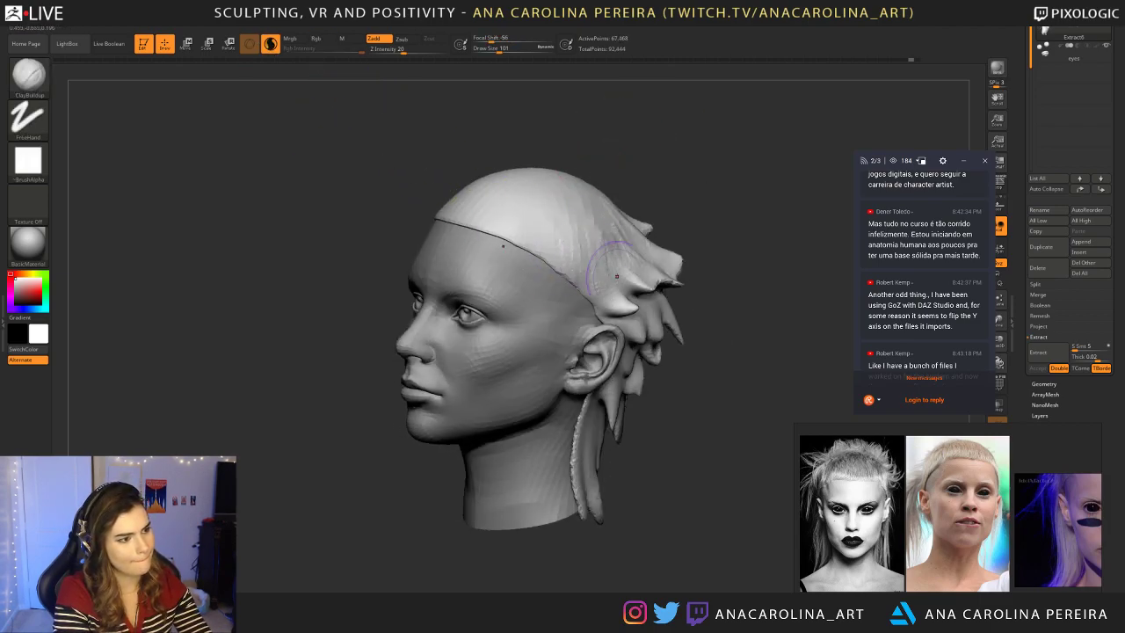
Step: Lay ClayBuildup strokes from the top of the head down to the fringe edge to suggest hair strands
drag(638, 156, 685, 231)
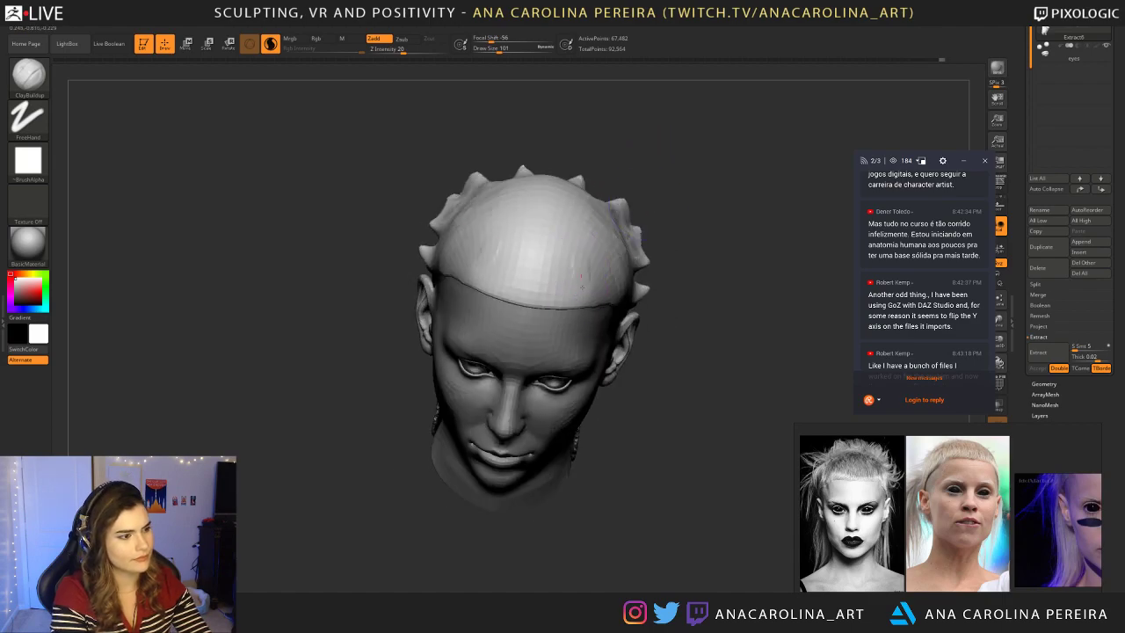
drag(592, 266, 603, 300)
mouse_move(563, 261)
mouse_down()
mouse_move(562, 295)
mouse_move(541, 304)
mouse_up()
mouse_move(659, 369)
mouse_down()
mouse_move(673, 311)
mouse_move(713, 307)
mouse_move(693, 293)
mouse_move(722, 334)
mouse_up()
mouse_move(499, 268)
mouse_down()
mouse_move(535, 291)
mouse_move(477, 281)
mouse_move(455, 331)
mouse_up()
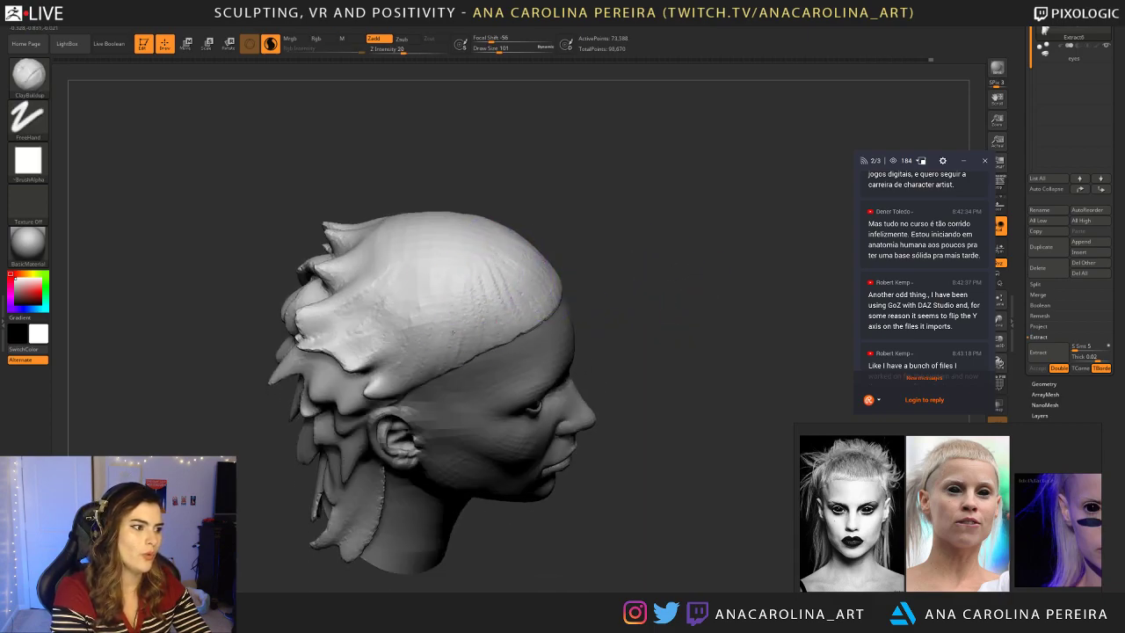
Step: Build up strand strokes from the crown toward the spikes at the side and back of the head
mouse_move(424, 272)
mouse_down()
mouse_move(404, 313)
mouse_move(359, 321)
mouse_up()
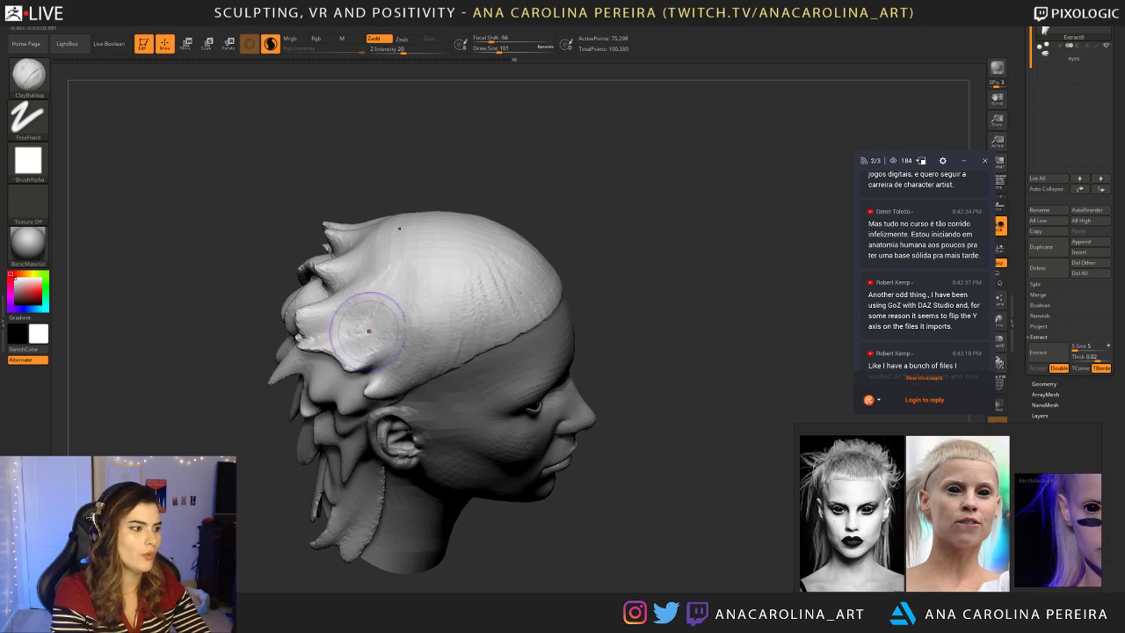
drag(451, 258, 514, 241)
mouse_move(545, 221)
mouse_down()
mouse_move(538, 264)
mouse_move(438, 253)
mouse_move(459, 263)
mouse_up()
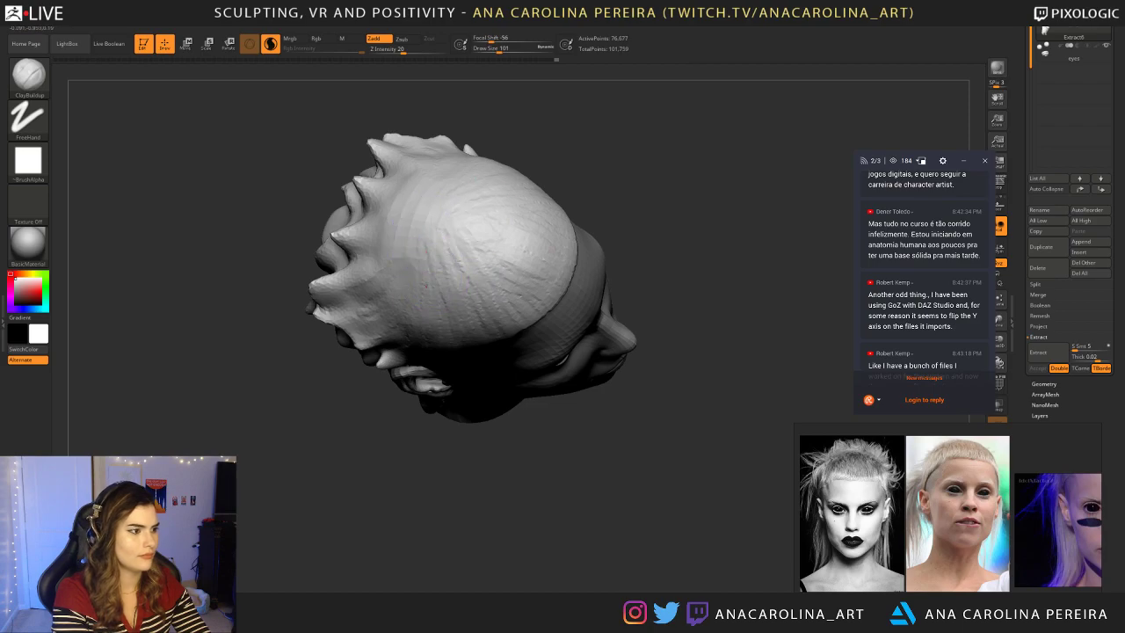
drag(400, 228, 374, 248)
drag(482, 400, 498, 339)
mouse_move(563, 351)
alt+mouse_down()
mouse_move(583, 286)
mouse_move(554, 308)
mouse_move(587, 366)
mouse_move(610, 331)
alt+mouse_up()
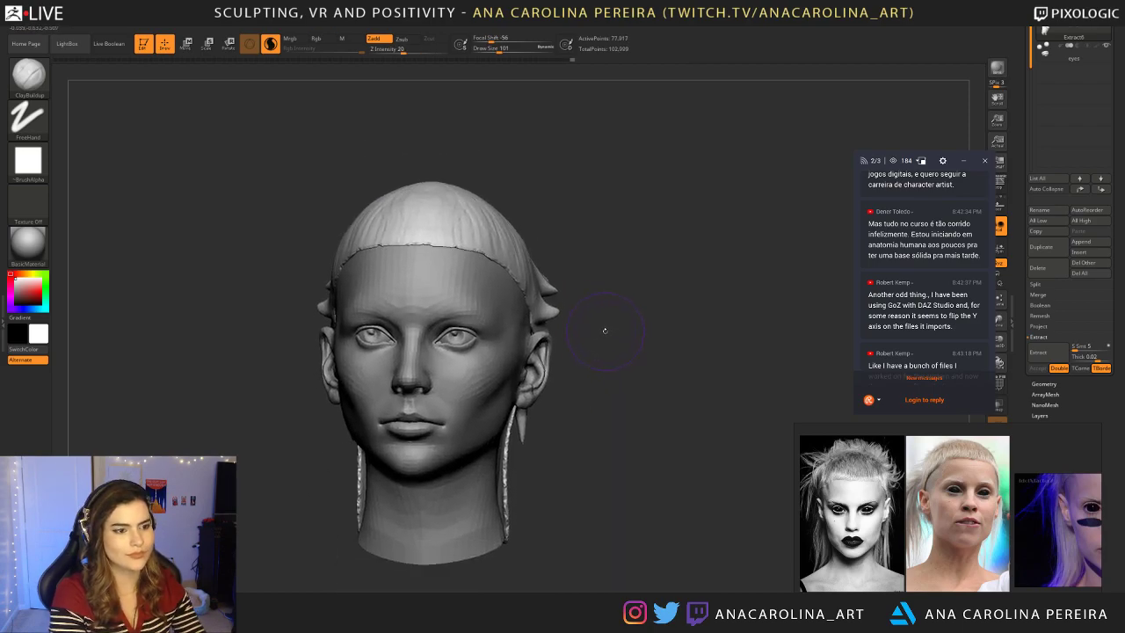
scroll(906, 322, down, 1)
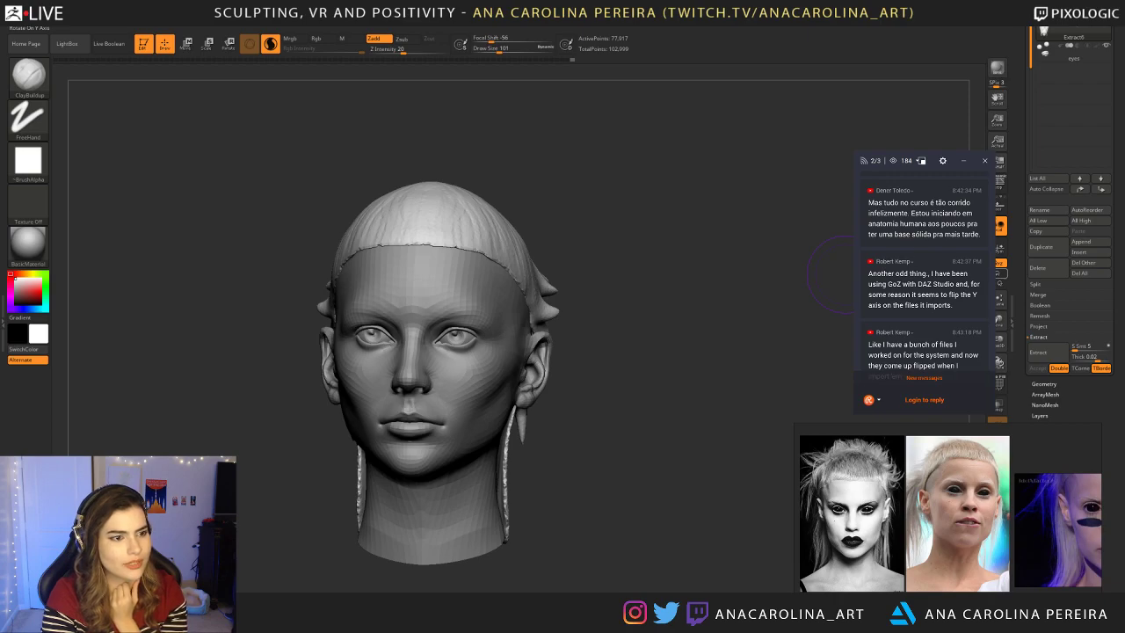
scroll(914, 215, up, 2)
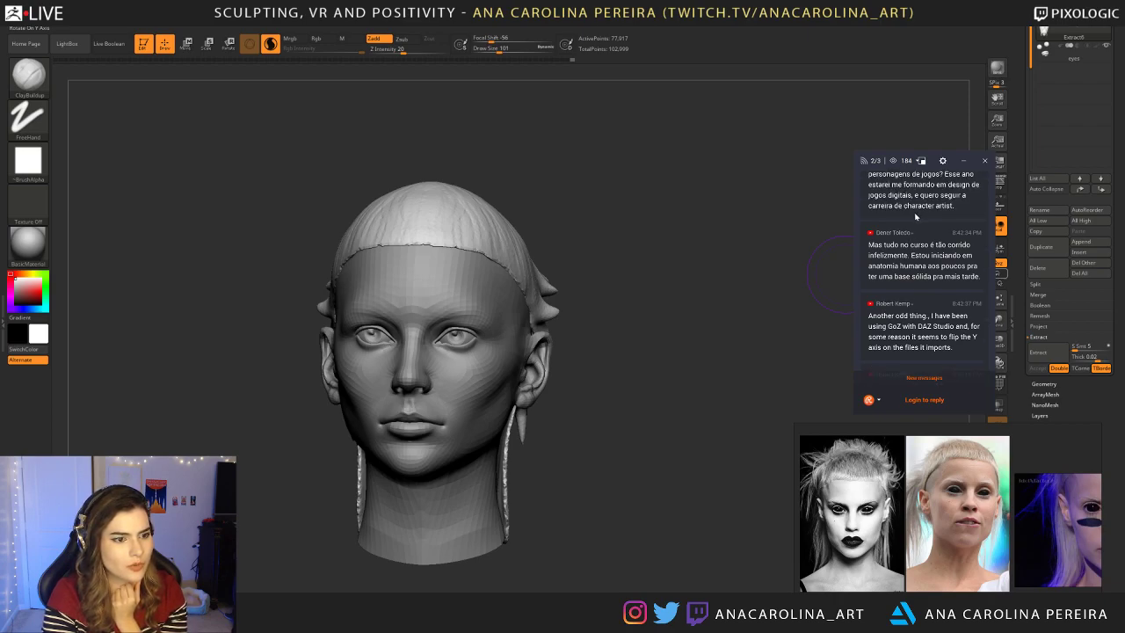
scroll(923, 231, up, 2)
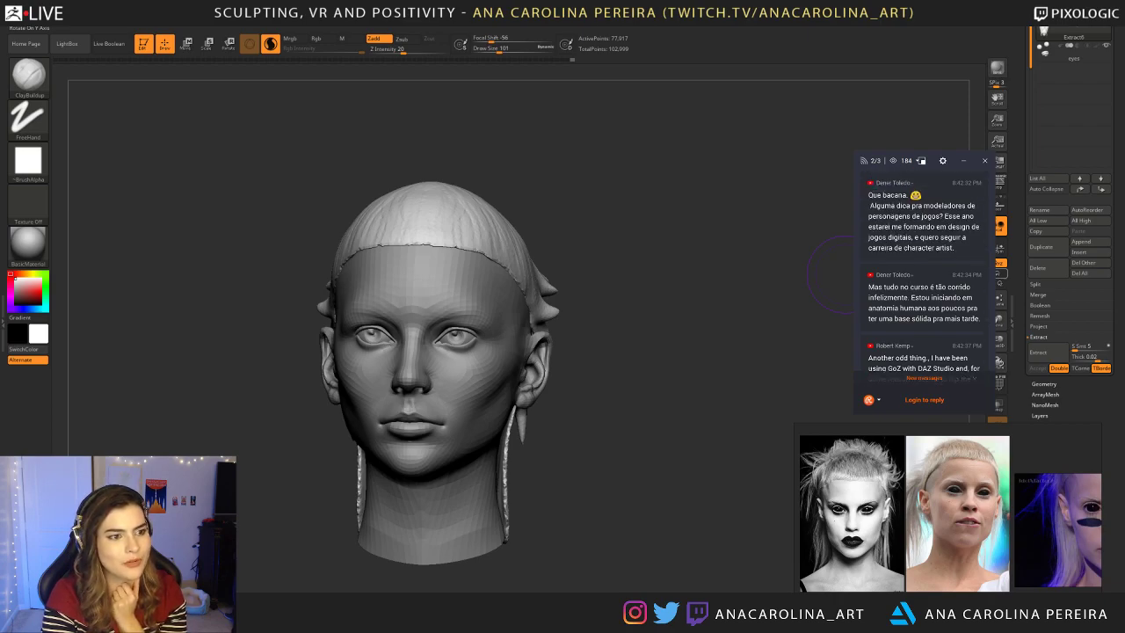
scroll(930, 263, down, 7)
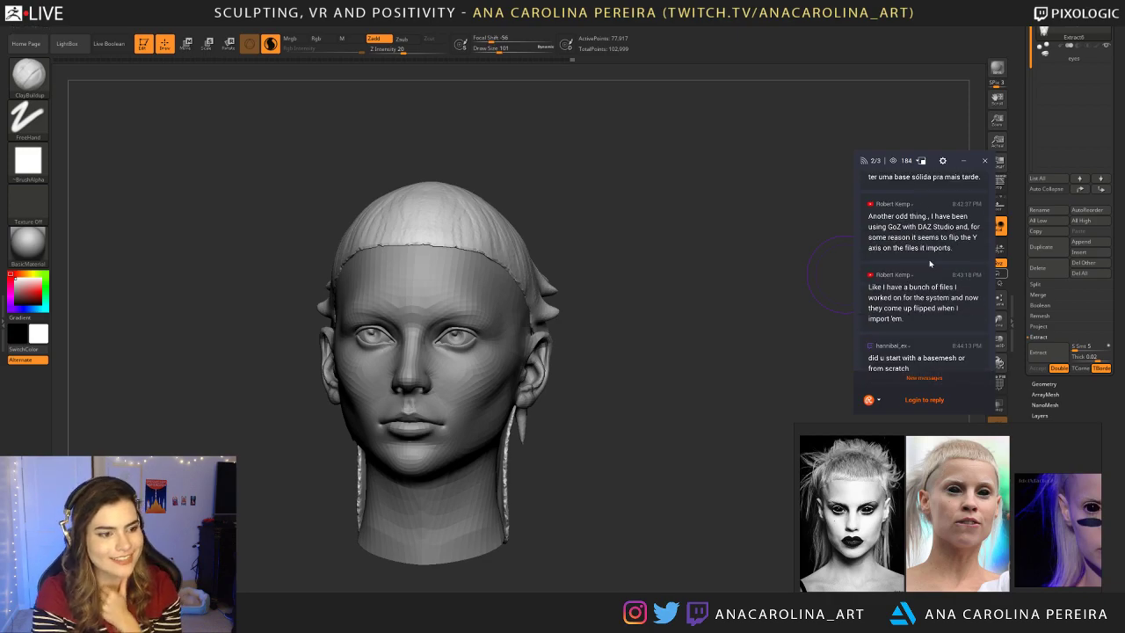
scroll(929, 263, up, 2)
scroll(929, 262, down, 2)
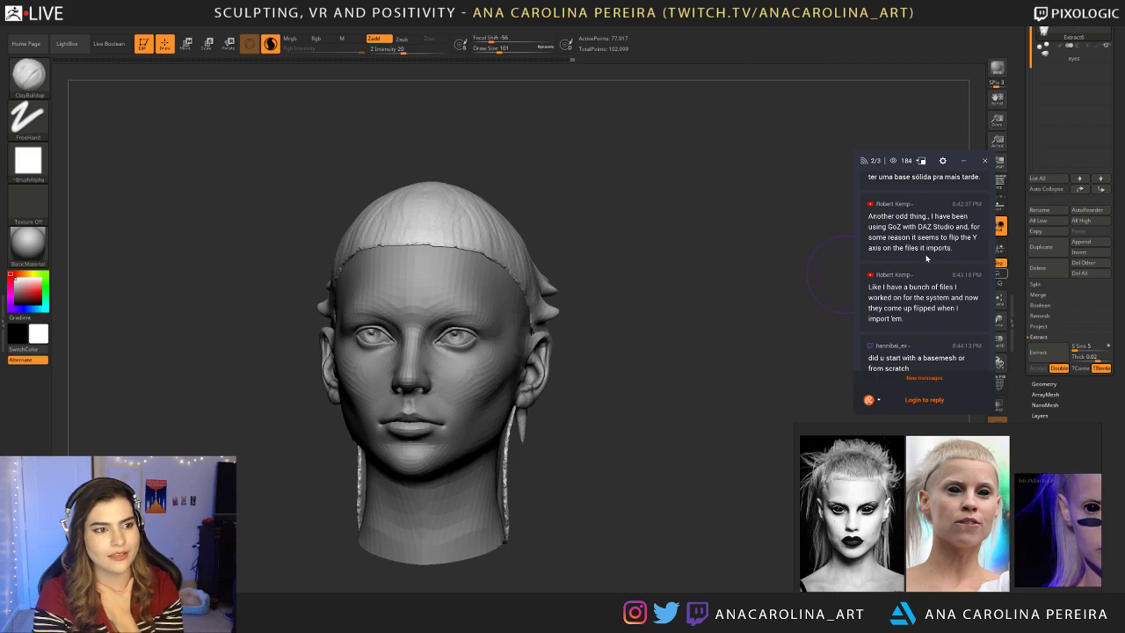
scroll(926, 258, down, 2)
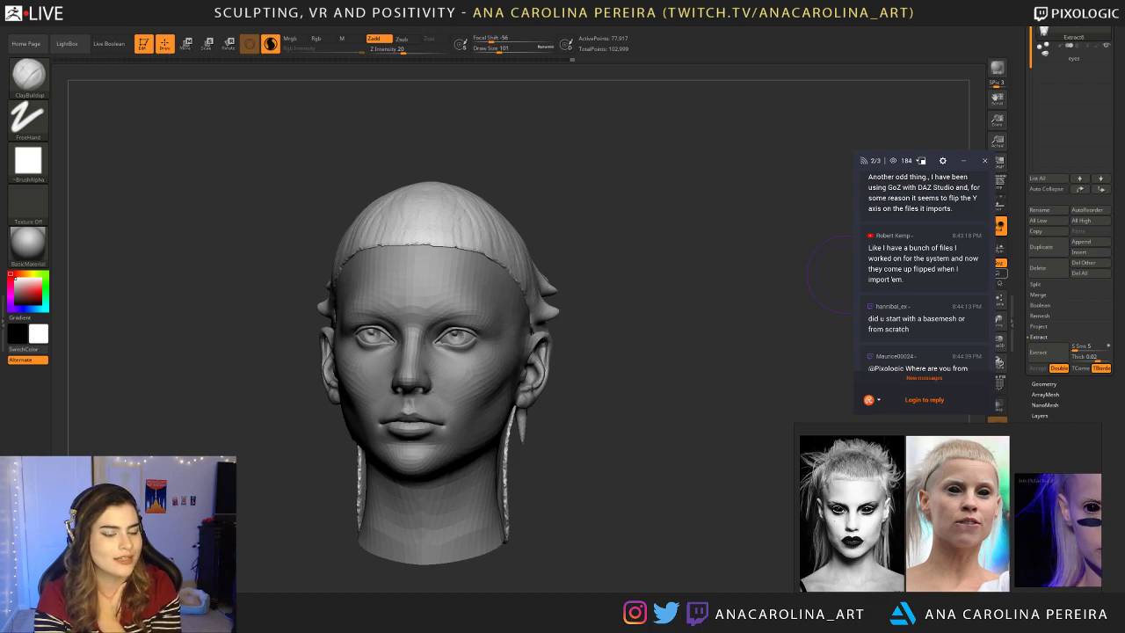
Step: Read the viewers' questions in the stream chat
scroll(945, 259, down, 2)
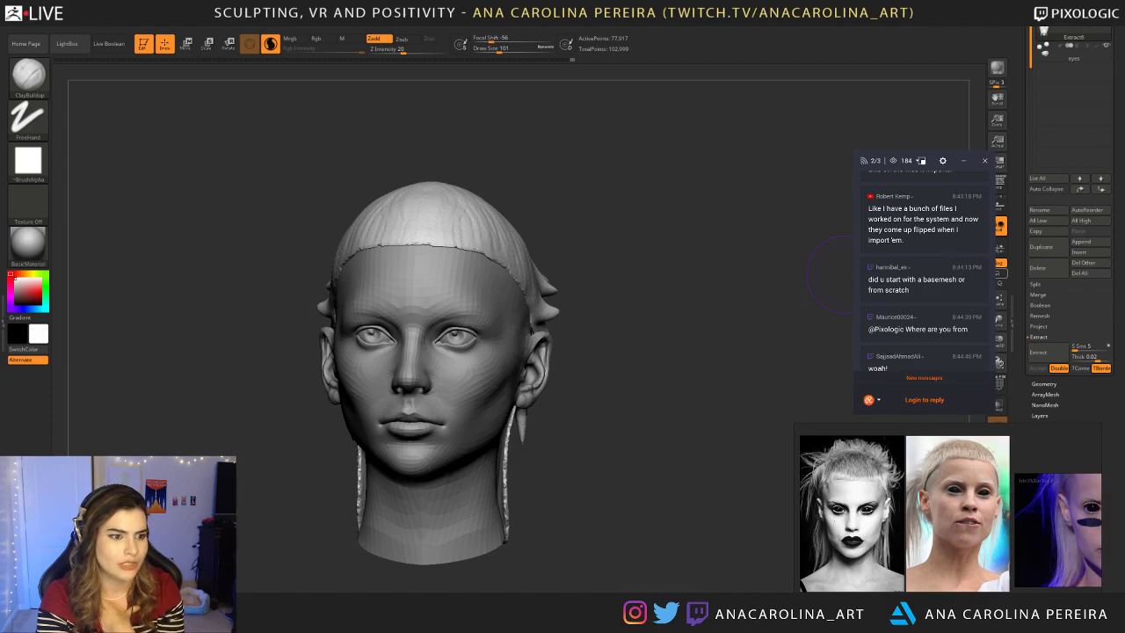
mouse_move(619, 416)
mouse_down()
mouse_move(569, 412)
mouse_move(781, 321)
mouse_move(736, 316)
mouse_move(751, 292)
mouse_move(748, 313)
mouse_up()
key(space)
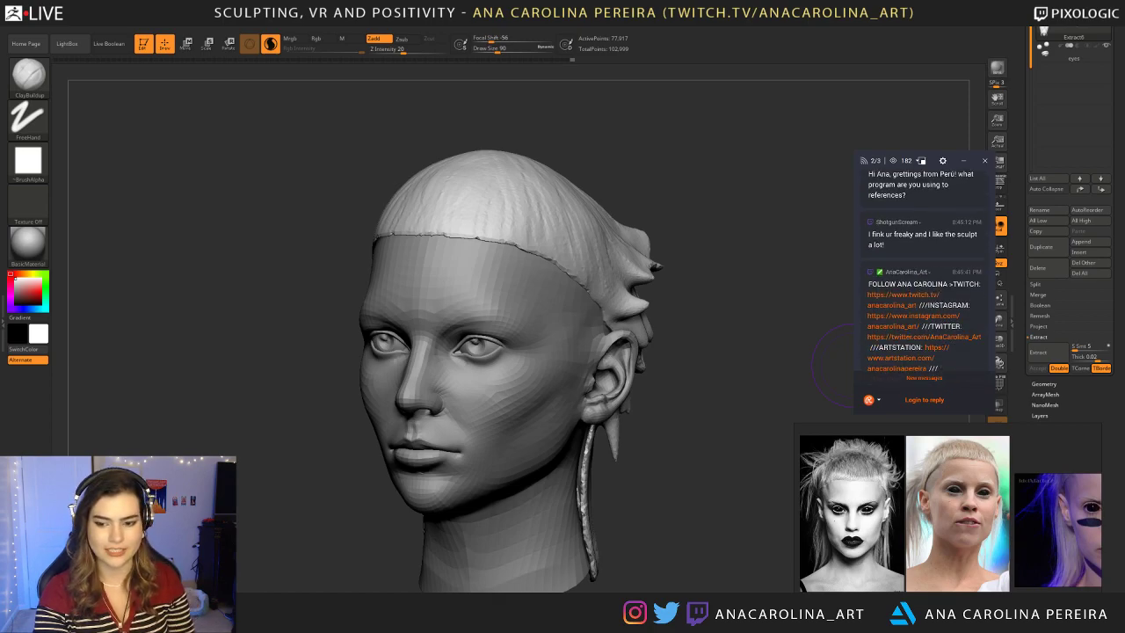
scroll(939, 303, up, 3)
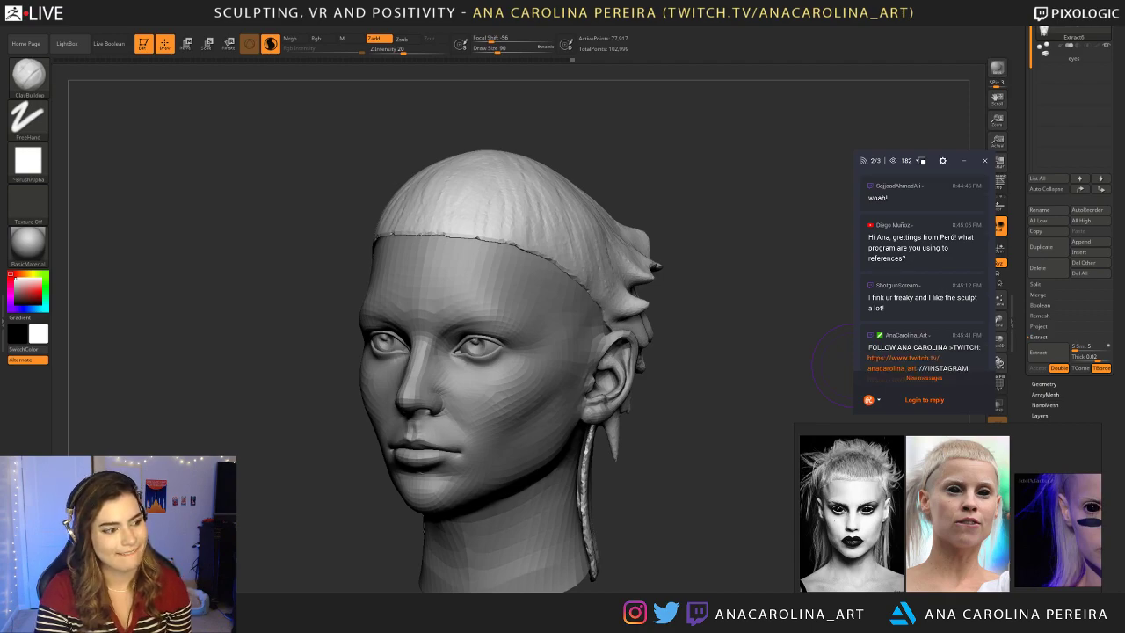
scroll(926, 301, down, 1)
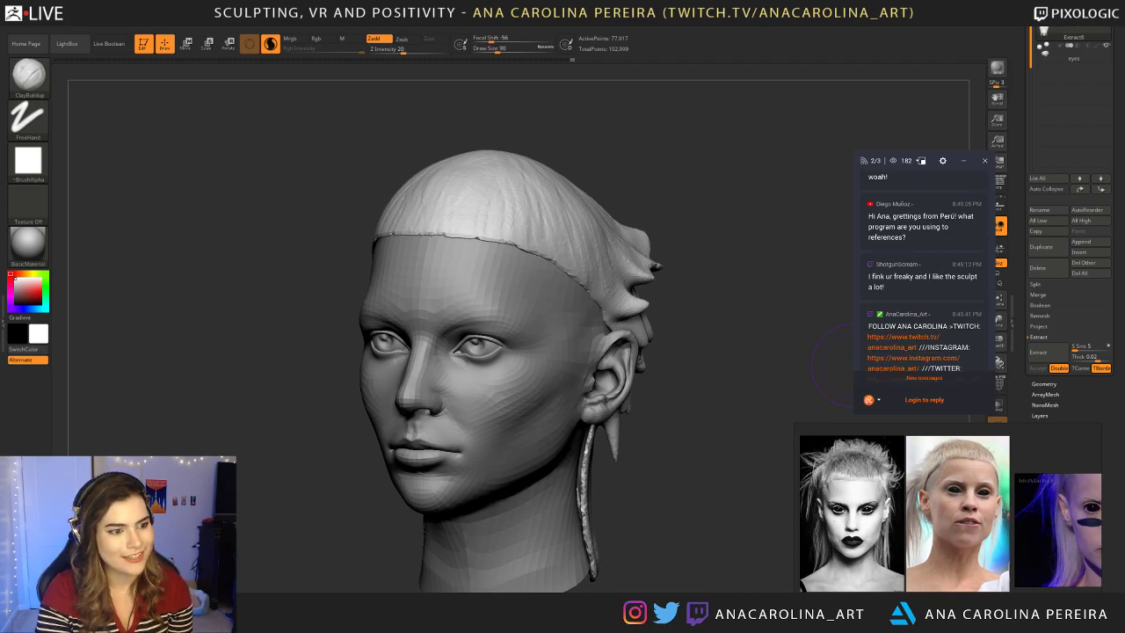
scroll(892, 288, down, 1)
scroll(892, 289, up, 1)
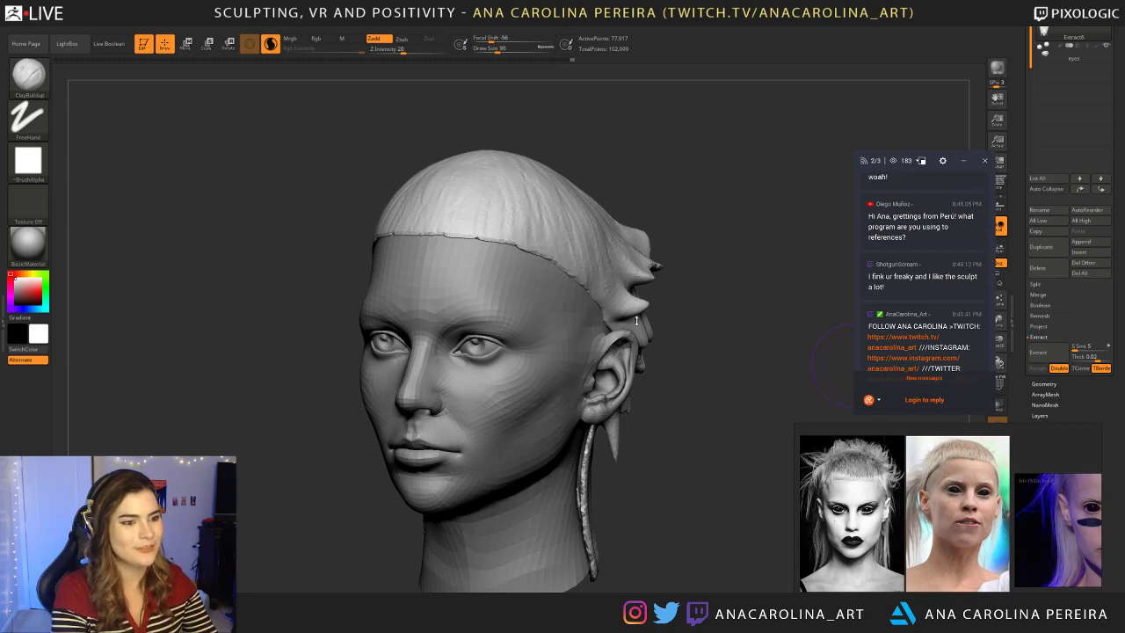
Step: Lay finer ClayBuildup strand strokes at draw size 56 over the spikes and mullet strands behind the ear
mouse_move(762, 363)
mouse_down()
mouse_move(627, 290)
mouse_move(594, 292)
mouse_move(584, 336)
mouse_move(622, 294)
mouse_move(632, 307)
mouse_move(661, 306)
mouse_up()
key(space)
mouse_move(559, 292)
mouse_down()
mouse_move(567, 269)
mouse_move(613, 236)
mouse_move(631, 239)
mouse_up()
mouse_move(657, 197)
mouse_down()
mouse_move(671, 198)
mouse_move(657, 180)
mouse_move(655, 197)
mouse_up()
alt+drag(654, 198, 663, 241)
mouse_move(540, 279)
mouse_down()
mouse_move(575, 242)
mouse_move(554, 315)
mouse_up()
drag(631, 372, 603, 371)
mouse_move(583, 332)
mouse_down()
mouse_move(607, 386)
mouse_move(577, 413)
mouse_move(569, 483)
mouse_up()
drag(558, 436, 575, 516)
mouse_move(652, 479)
mouse_down()
mouse_move(683, 482)
mouse_move(685, 438)
mouse_move(659, 436)
mouse_move(650, 483)
mouse_up()
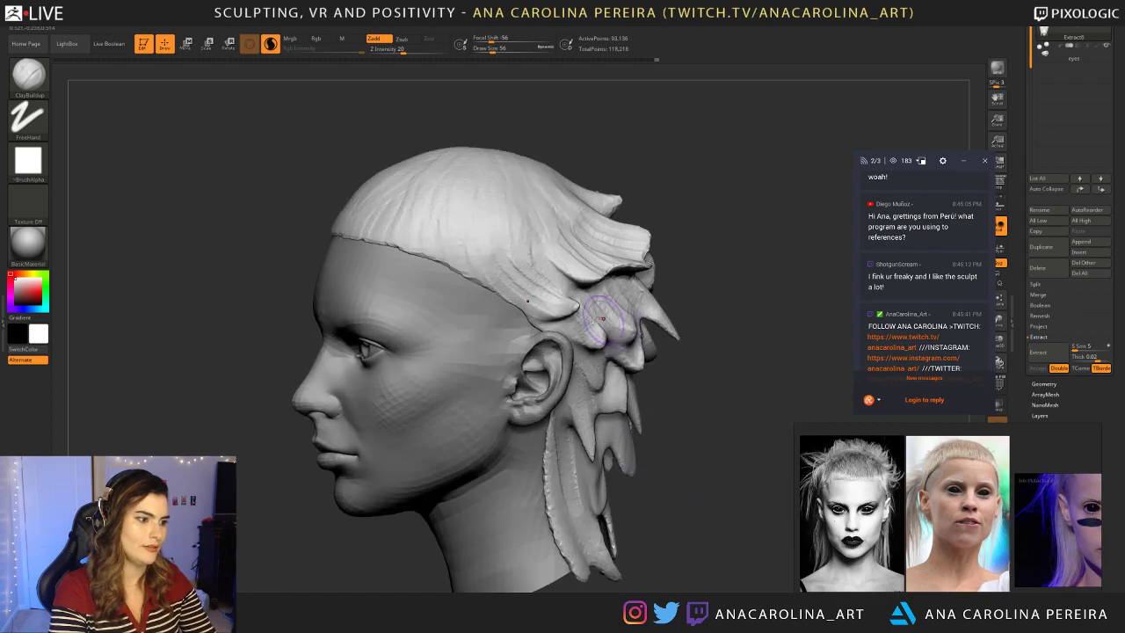
drag(611, 347, 640, 312)
mouse_move(695, 336)
mouse_down()
mouse_move(747, 338)
mouse_move(648, 326)
mouse_move(708, 328)
mouse_move(682, 380)
mouse_move(649, 350)
mouse_move(669, 381)
mouse_move(614, 369)
mouse_move(680, 355)
mouse_move(680, 381)
mouse_move(642, 378)
mouse_move(703, 404)
mouse_move(681, 369)
mouse_up()
Step: Make the female head the active subtool in front view and switch to the Move brush
alt+click(548, 379)
mouse_move(681, 369)
mouse_down()
mouse_move(707, 379)
mouse_move(694, 383)
mouse_move(701, 431)
mouse_move(720, 387)
mouse_move(677, 430)
mouse_move(703, 426)
mouse_up()
key(b)
key(m)
key(v)
key(space)
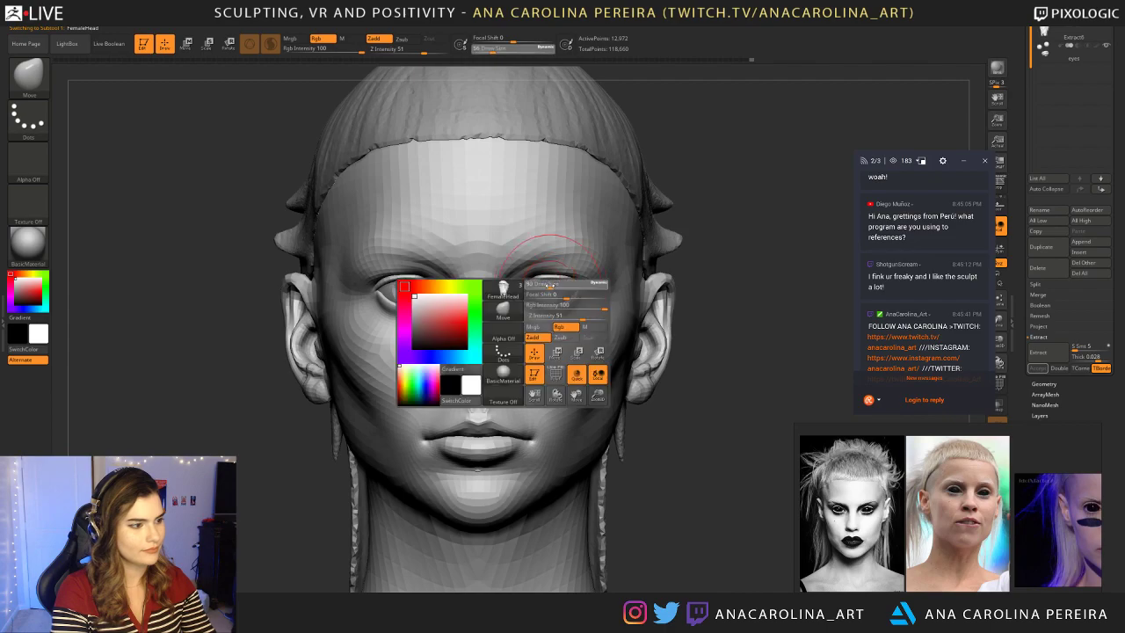
Step: Enlarge the black-and-white reference portrait on the face and set the Move brush's draw size to 51
middle_drag(999, 502, 951, 487)
scroll(951, 487, up, 6)
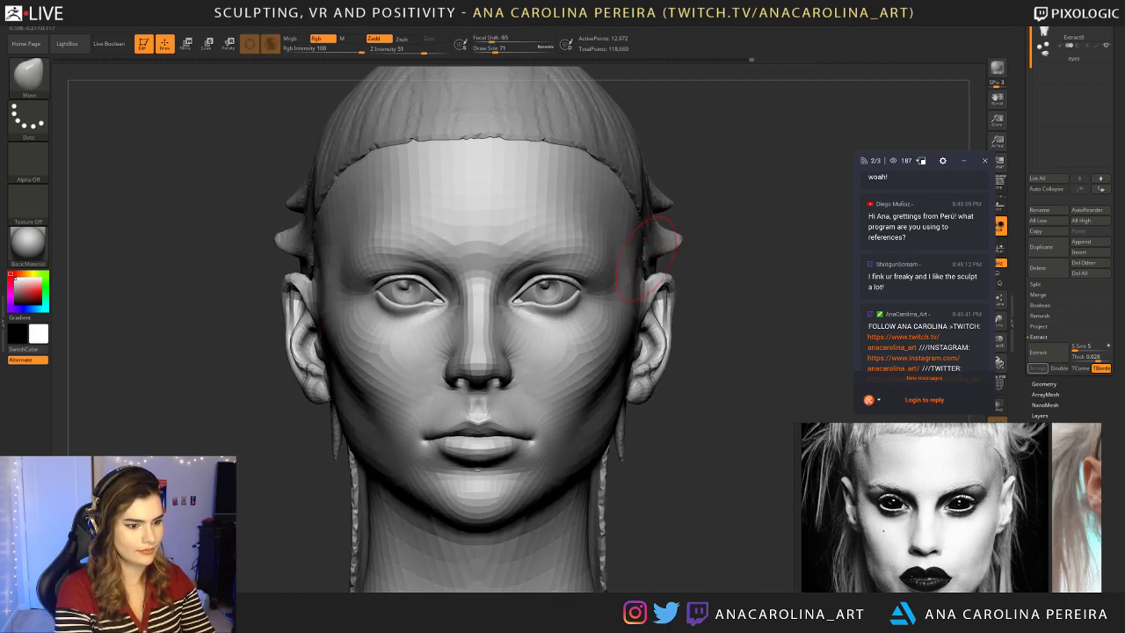
key(space)
drag(533, 273, 528, 273)
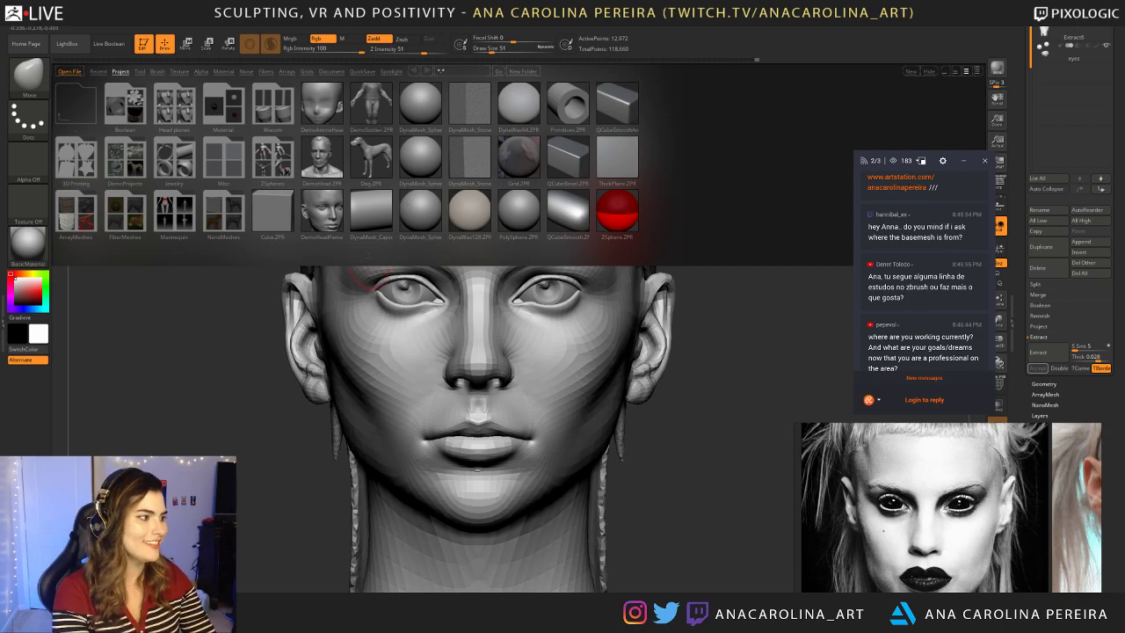
Step: Close LightBox, return the head to front view and switch to ClayBuildup at draw size 59
drag(235, 359, 254, 366)
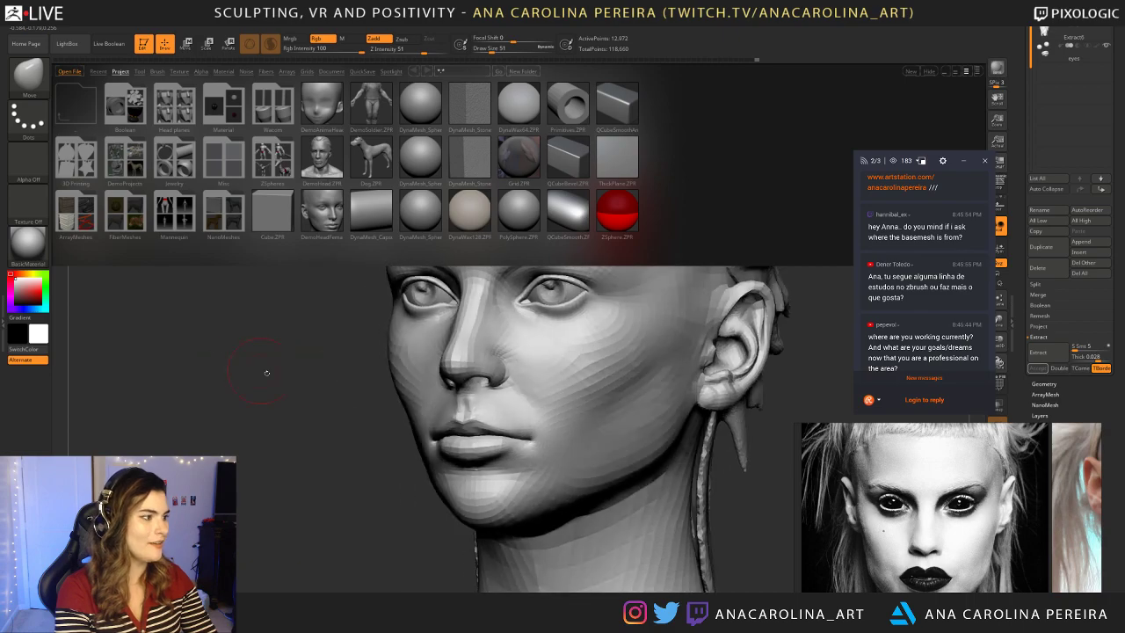
drag(333, 417, 343, 427)
key(comma)
mouse_move(752, 223)
shift+mouse_down()
mouse_move(776, 249)
mouse_move(751, 220)
mouse_move(748, 252)
shift+mouse_up()
key(b)
key(c)
key(b)
key(space)
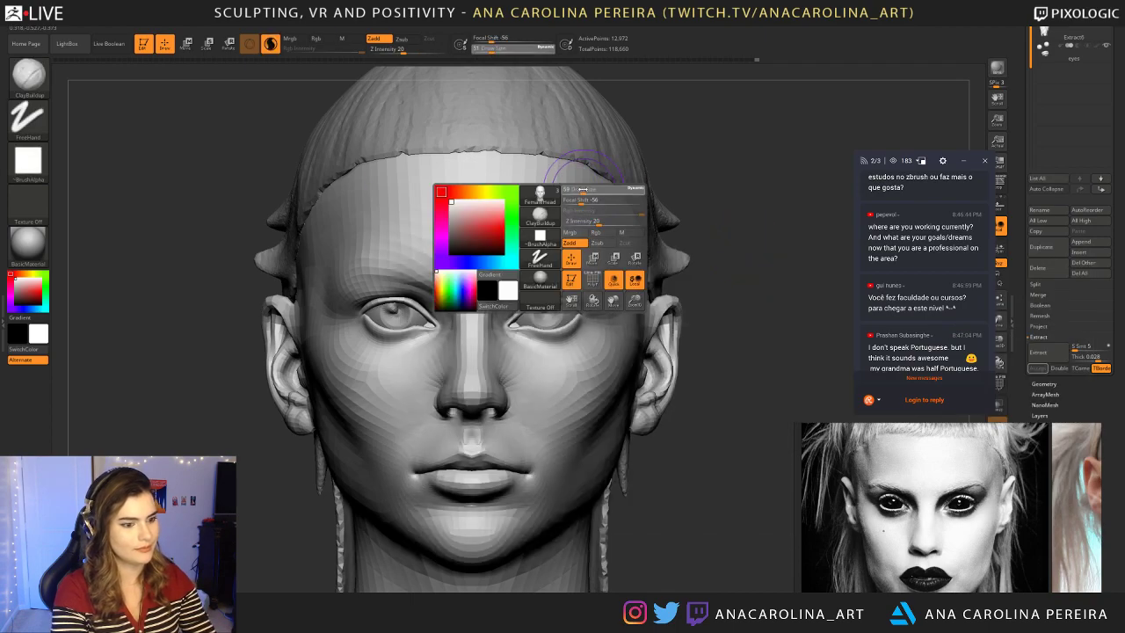
Step: Try ClayBuildup strokes on the sides of the forehead with Sculptris Pro on, then undo them
drag(602, 195, 597, 214)
key(ctrl+z)
key(ctrl+z)
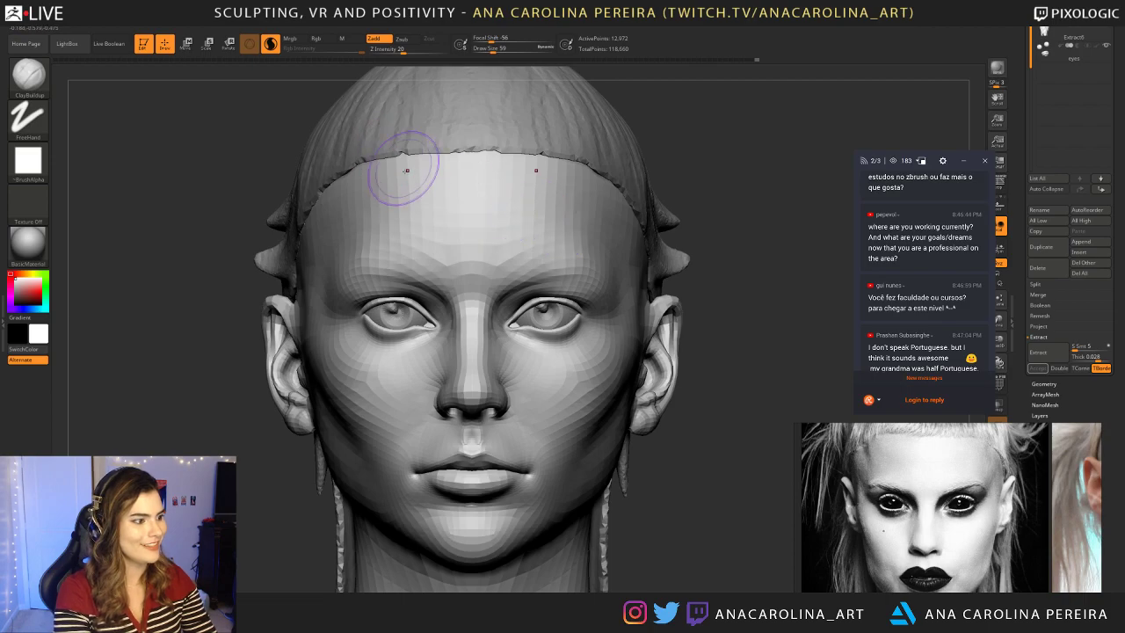
mouse_move(471, 259)
right_down()
mouse_move(626, 286)
mouse_move(676, 313)
mouse_move(606, 307)
mouse_move(659, 330)
mouse_move(754, 342)
mouse_move(726, 299)
mouse_move(645, 292)
right_up()
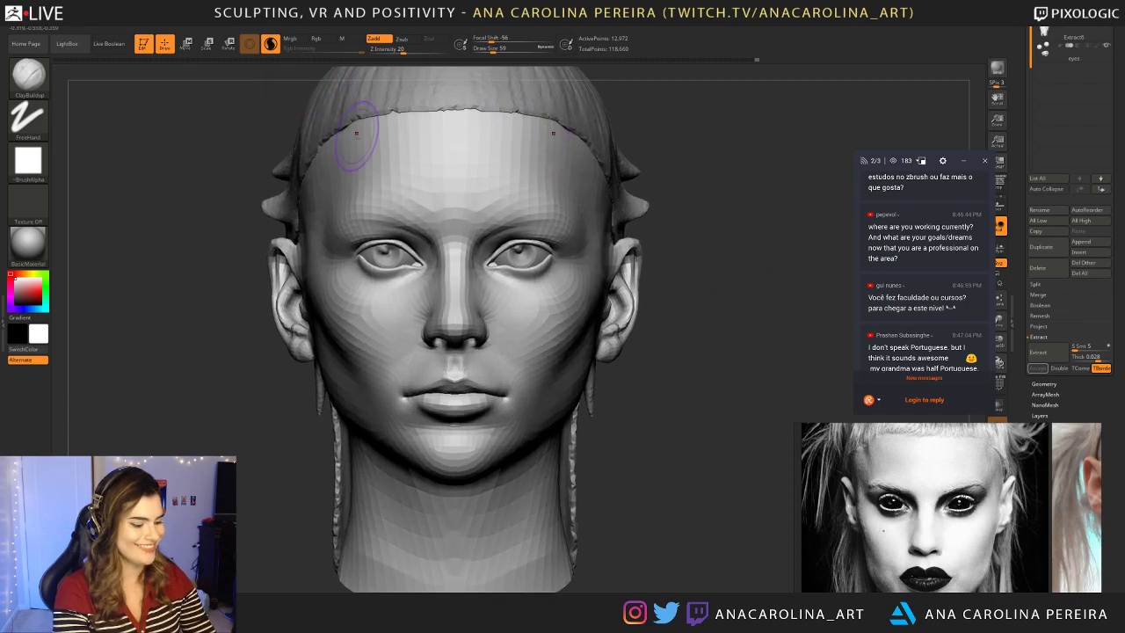
key(space)
drag(532, 166, 579, 166)
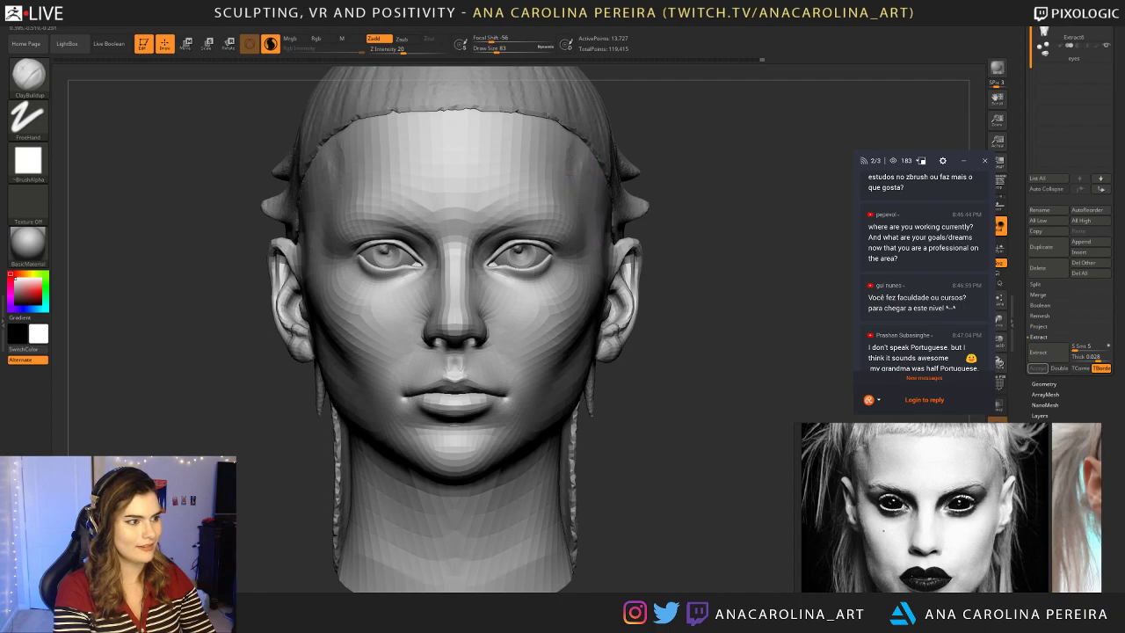
shift+drag(578, 132, 596, 180)
ctrl+right_drag(617, 211, 617, 158)
mouse_move(617, 158)
right_down()
mouse_move(673, 156)
mouse_move(671, 216)
right_up()
key(ctrl+z)
key(ctrl+z)
key(ctrl+z)
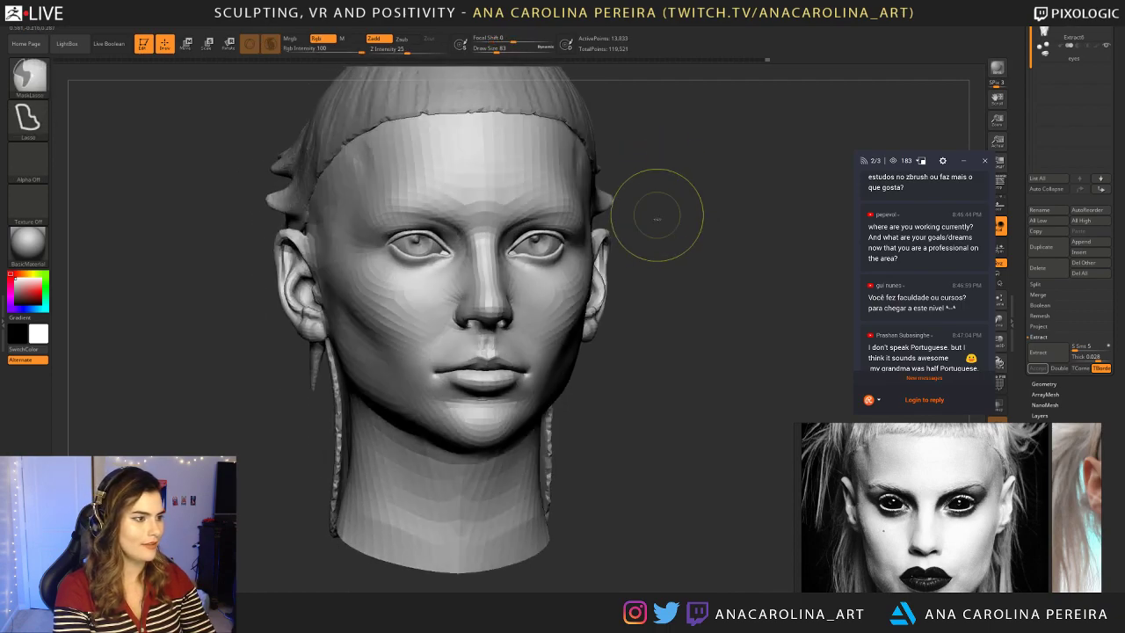
key(ctrl+z)
key(ctrl+z)
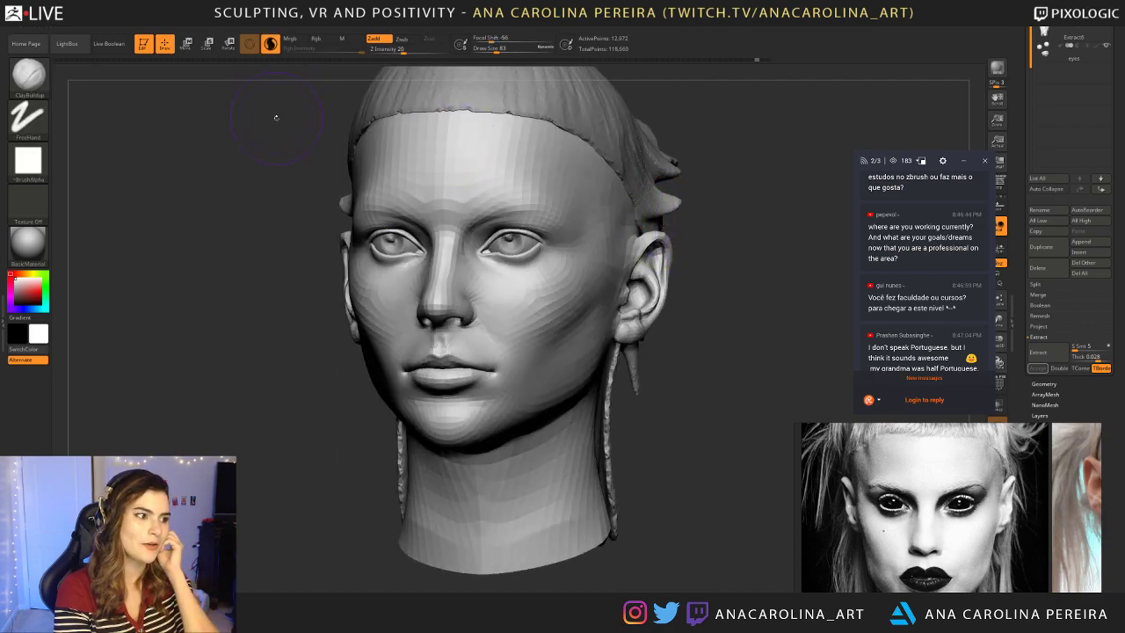
key(ctrl+z)
Step: Turn off Sculptris Pro and shape the temples with ClayBuildup at draw size 83
click(270, 45)
mouse_move(668, 211)
shift+mouse_down()
mouse_move(671, 197)
mouse_move(668, 211)
shift+mouse_up()
key(b)
mouse_move(615, 180)
mouse_down()
mouse_move(661, 178)
mouse_move(664, 159)
mouse_up()
key(super)
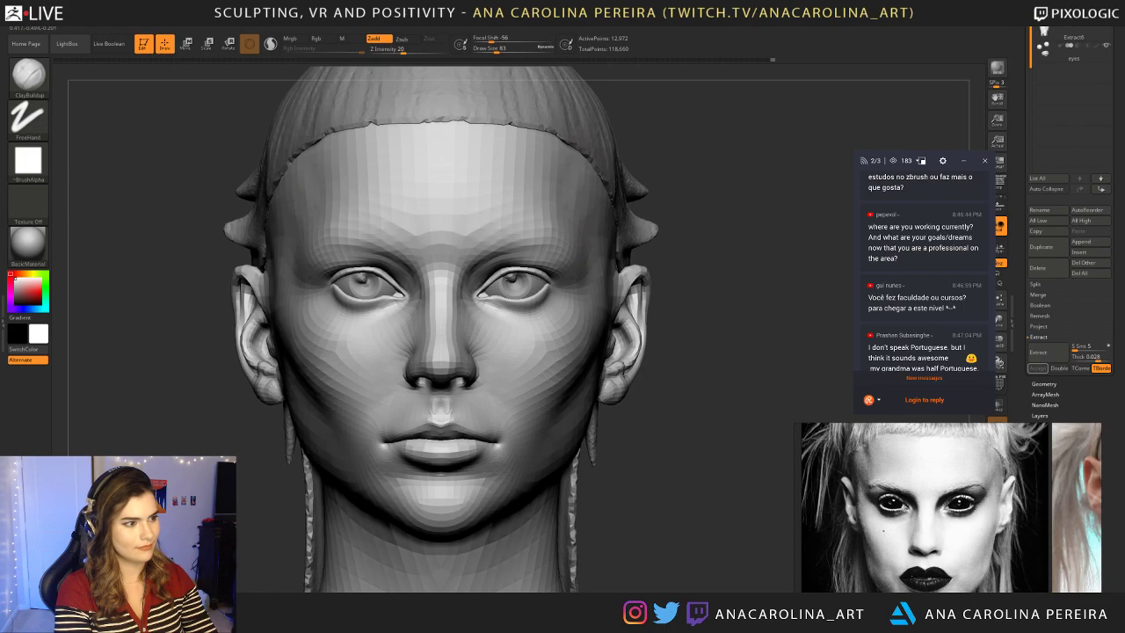
drag(683, 269, 720, 255)
mouse_move(720, 255)
alt+mouse_down()
mouse_move(681, 145)
mouse_move(677, 268)
alt+mouse_up()
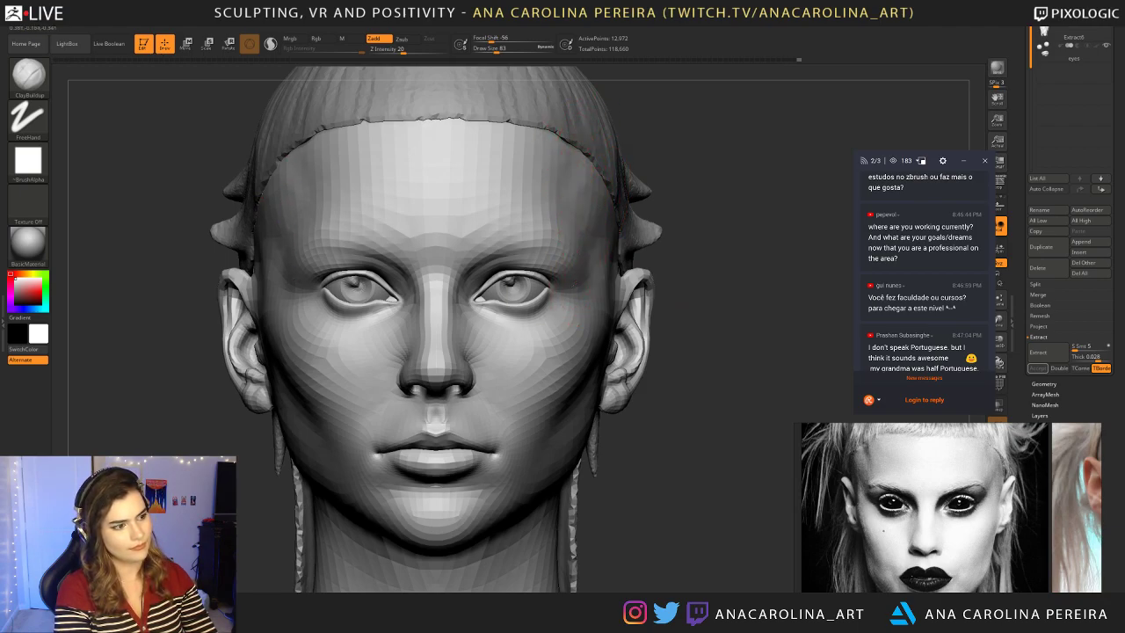
Step: Smooth the temple between the outer brow and the hairline in three-quarter view
mouse_move(617, 193)
mouse_down()
mouse_move(692, 239)
mouse_move(764, 242)
mouse_up()
shift+drag(364, 272, 335, 191)
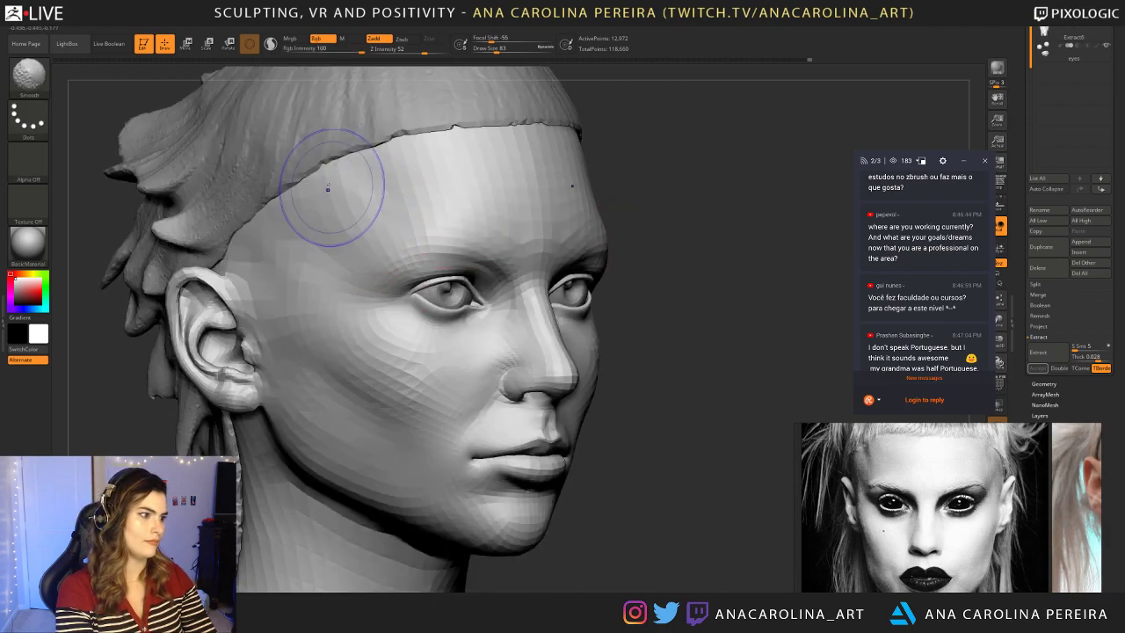
mouse_move(625, 230)
shift+mouse_down()
mouse_move(753, 235)
mouse_move(736, 237)
shift+mouse_up()
alt+drag(736, 237, 632, 299)
drag(714, 272, 651, 285)
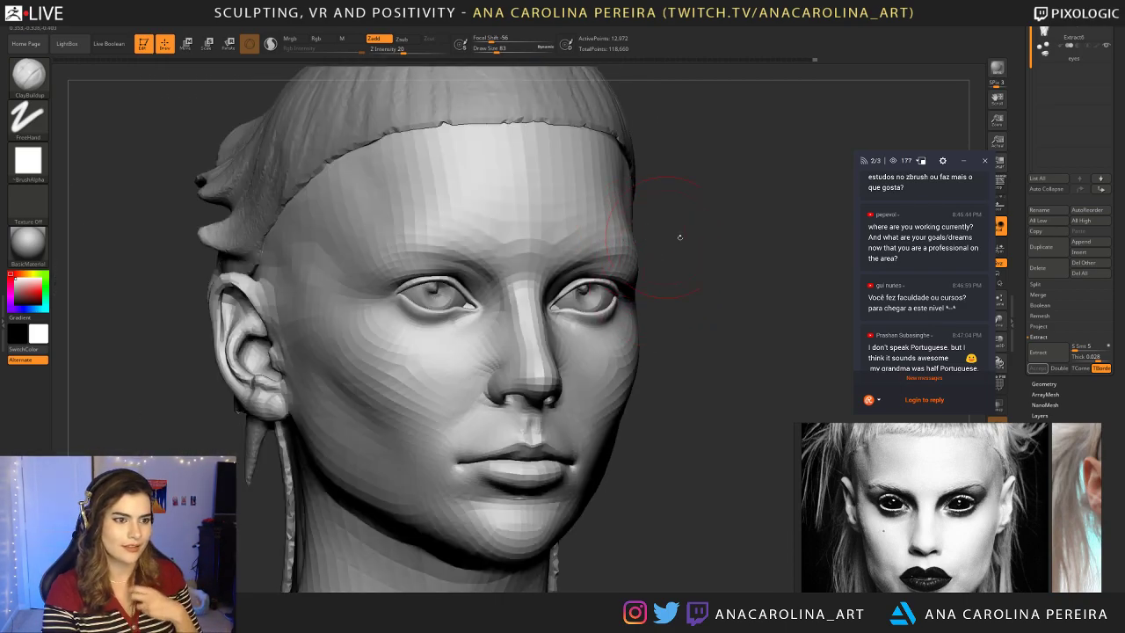
scroll(890, 240, up, 1)
scroll(894, 240, up, 2)
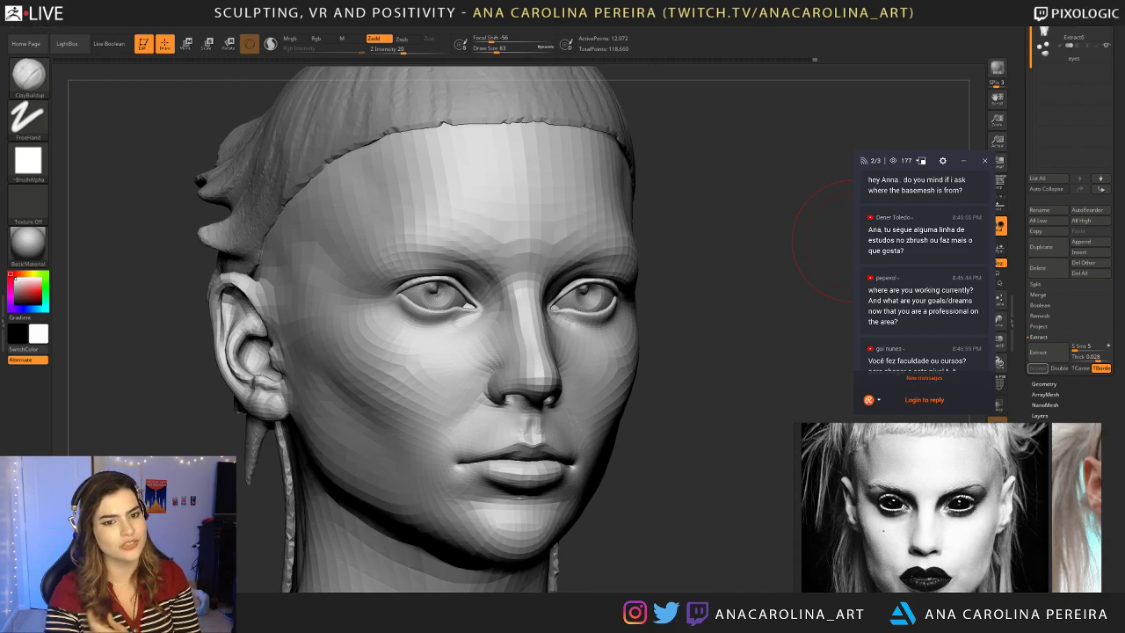
scroll(923, 273, down, 2)
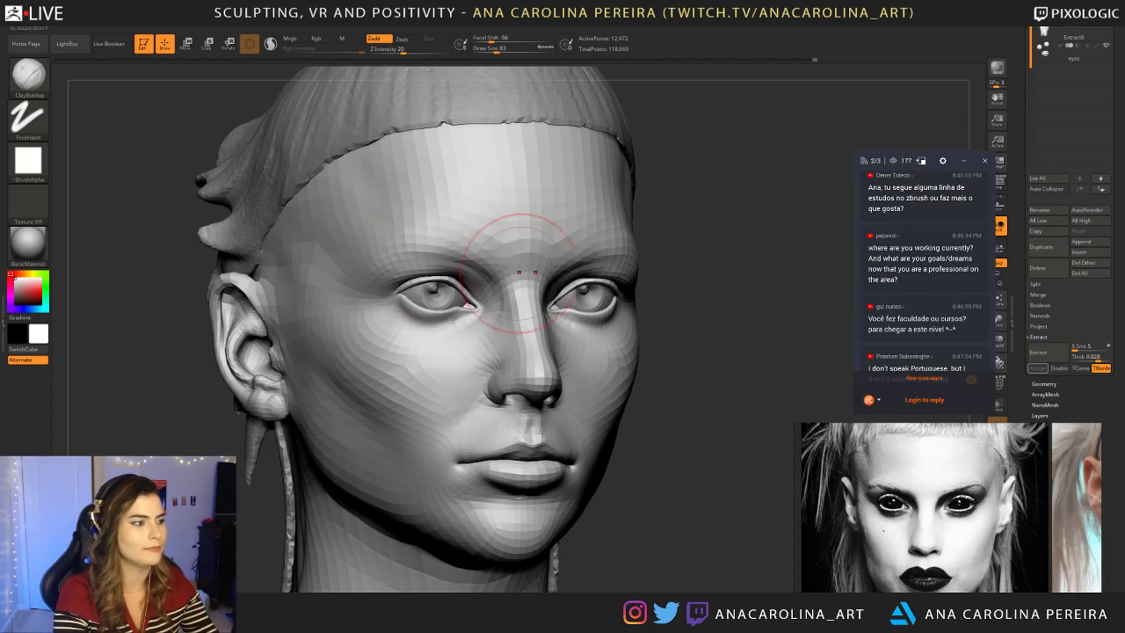
Step: Refine the forehead sides and outer brow with ClayBuildup at draw size 65, checking the face from the front
shift+drag(747, 277, 650, 290)
key(space)
drag(676, 233, 671, 232)
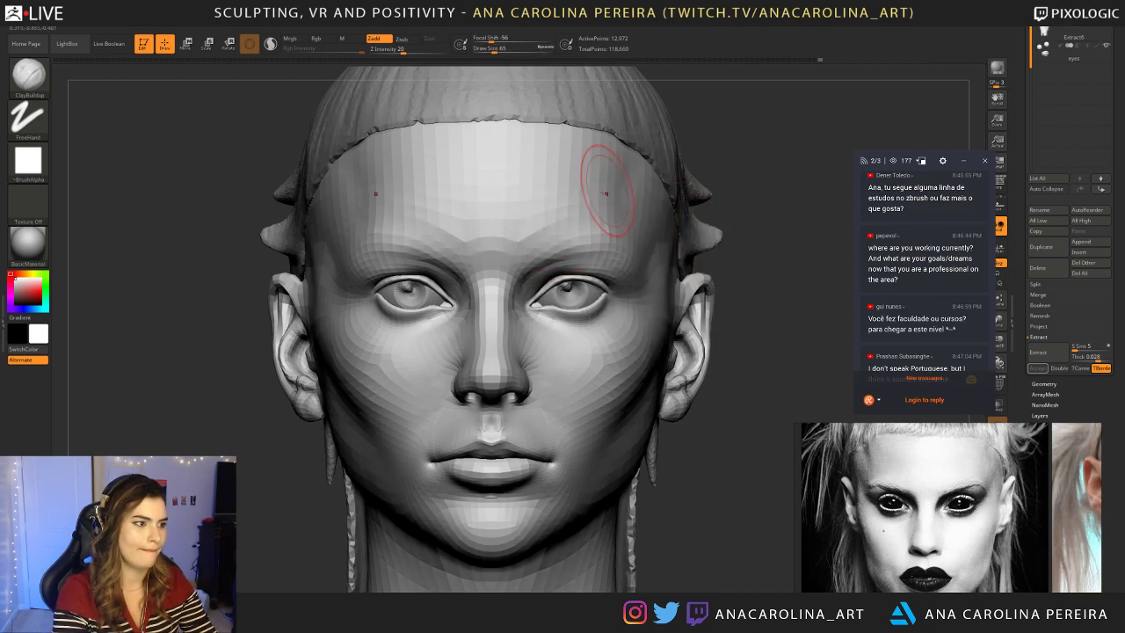
drag(755, 255, 580, 288)
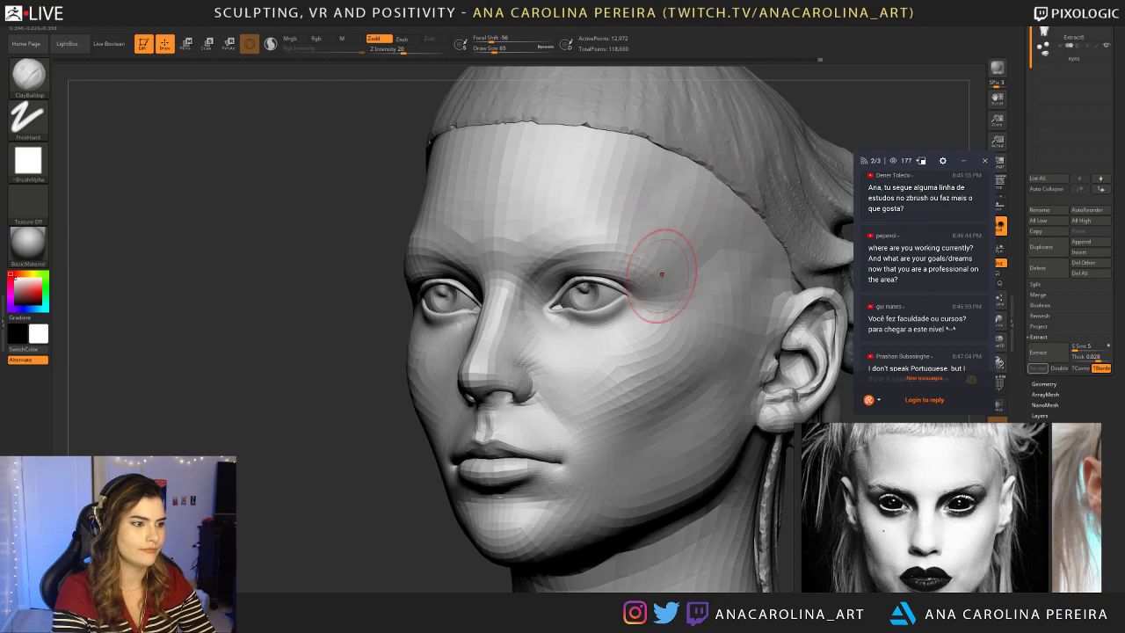
shift+right_drag(496, 287, 479, 325)
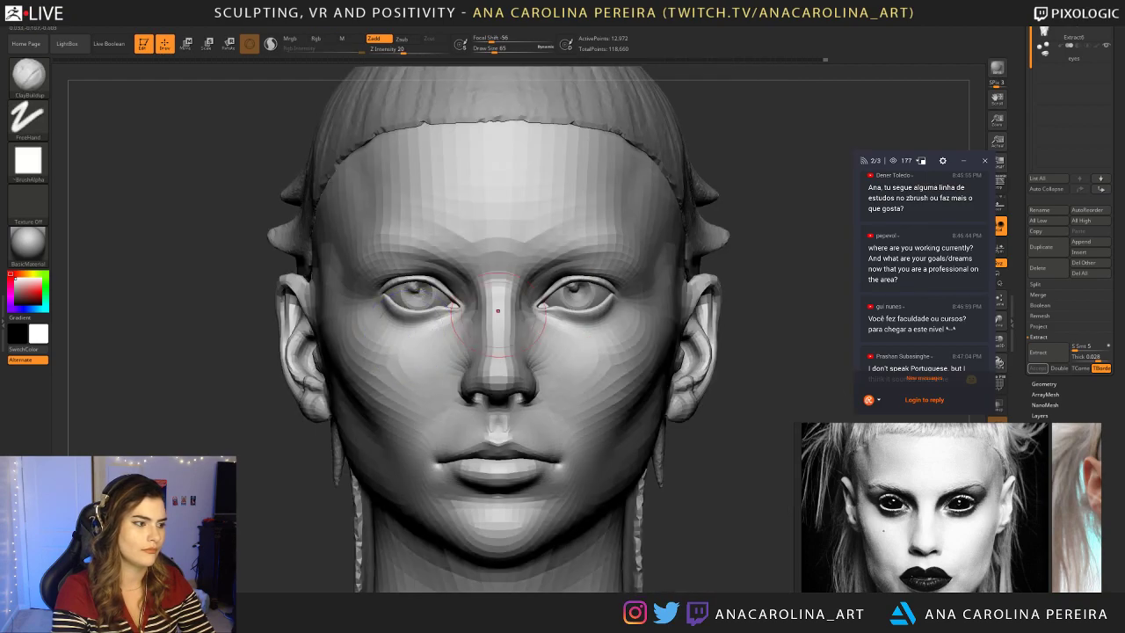
mouse_move(734, 255)
alt+mouse_down()
mouse_move(735, 230)
mouse_move(734, 244)
alt+mouse_up()
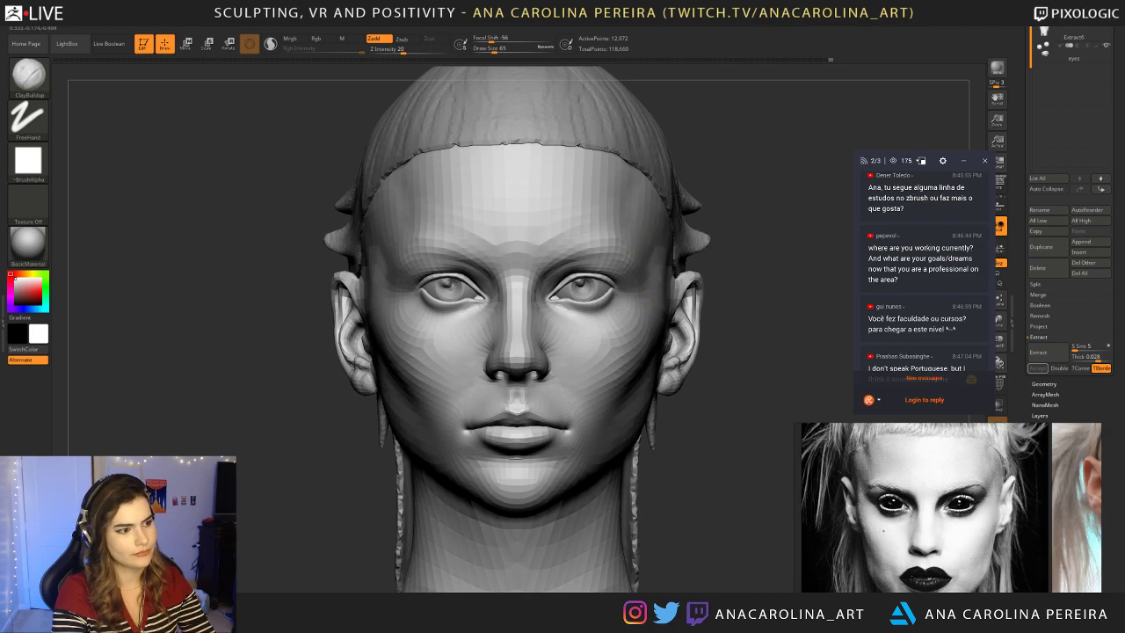
alt+drag(726, 306, 722, 311)
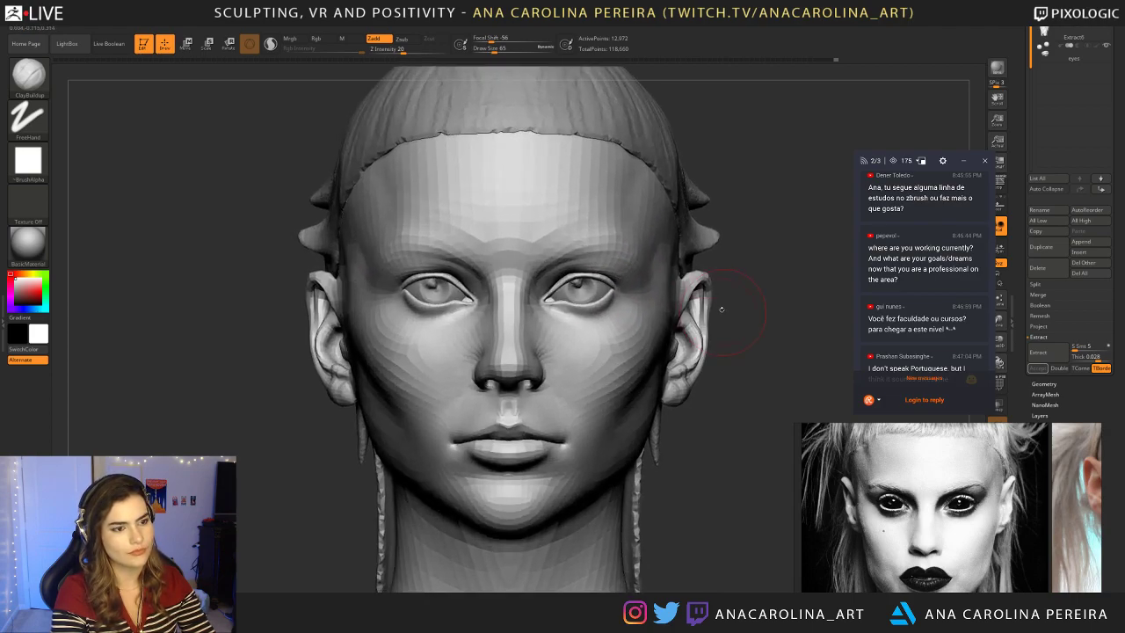
Step: Catch up on the stream chat and set the ClayBuildup draw size to 97
scroll(923, 302, down, 1)
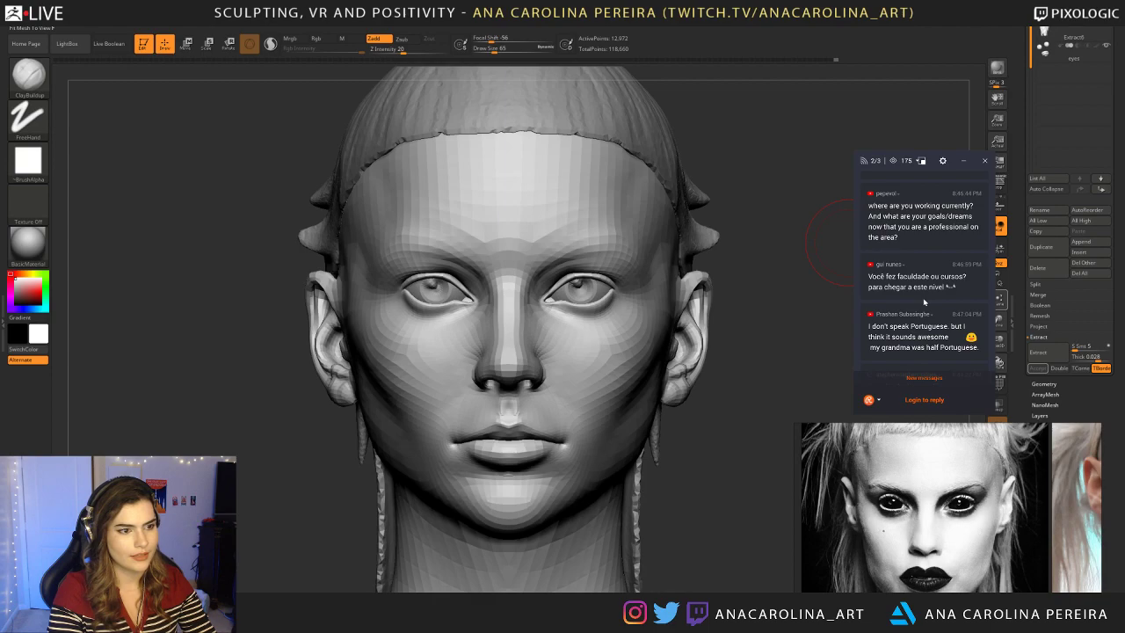
scroll(923, 276, down, 1)
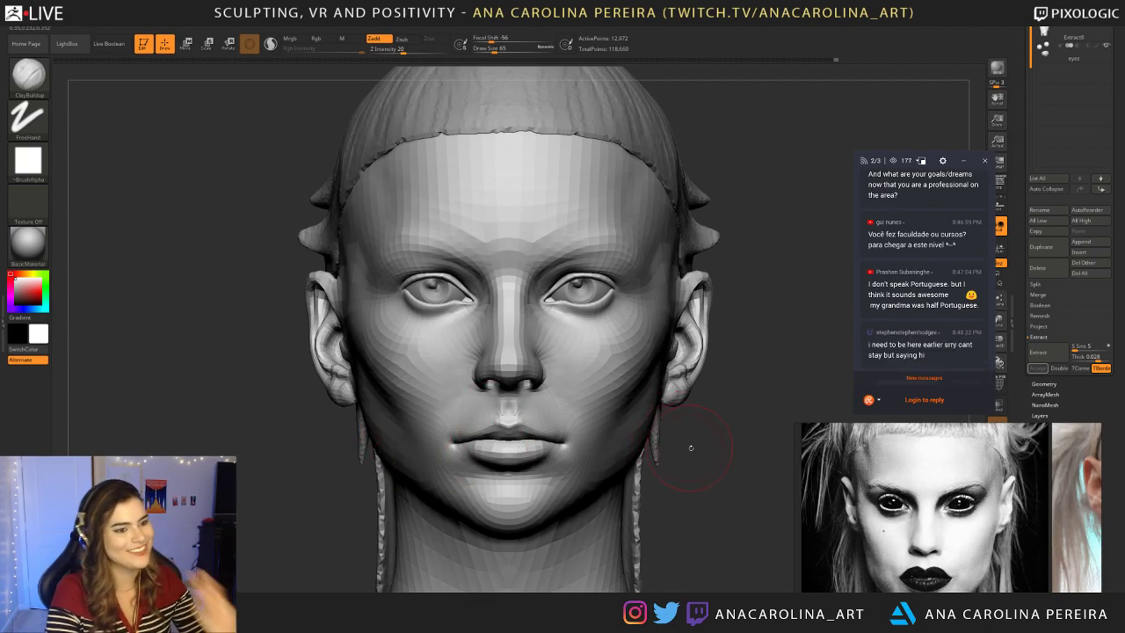
key(space)
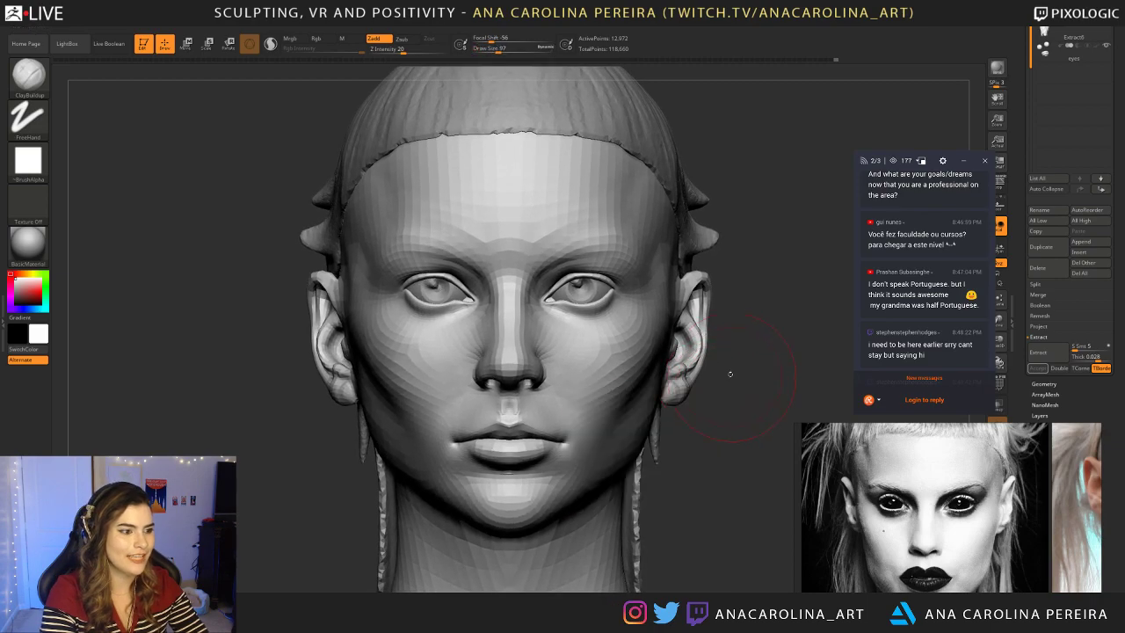
Step: Switch to the Move brush and reshape the sides of the cheeks beside the ears, raising the draw size to 124
key(b)
key(m)
key(v)
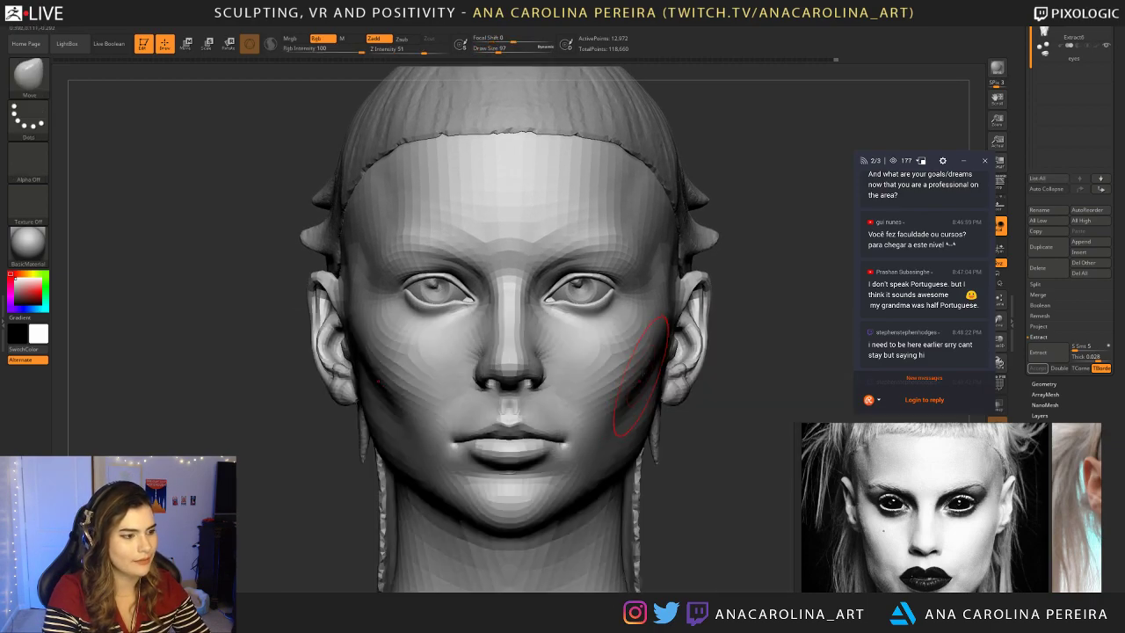
key(space)
mouse_move(663, 360)
mouse_down()
mouse_move(666, 333)
mouse_move(661, 358)
mouse_move(650, 350)
mouse_up()
key(space)
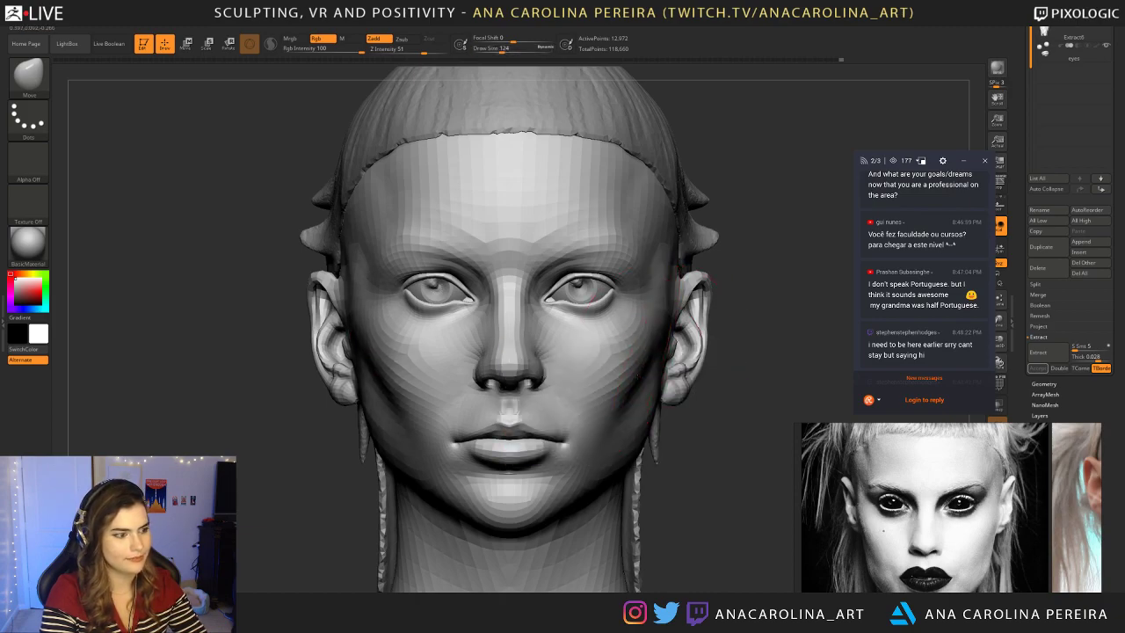
Step: Reshape the jaw edge below the ears with the Move brush at a draw size of 140
mouse_move(698, 446)
alt+mouse_down()
mouse_move(697, 377)
mouse_move(683, 412)
alt+mouse_up()
key(space)
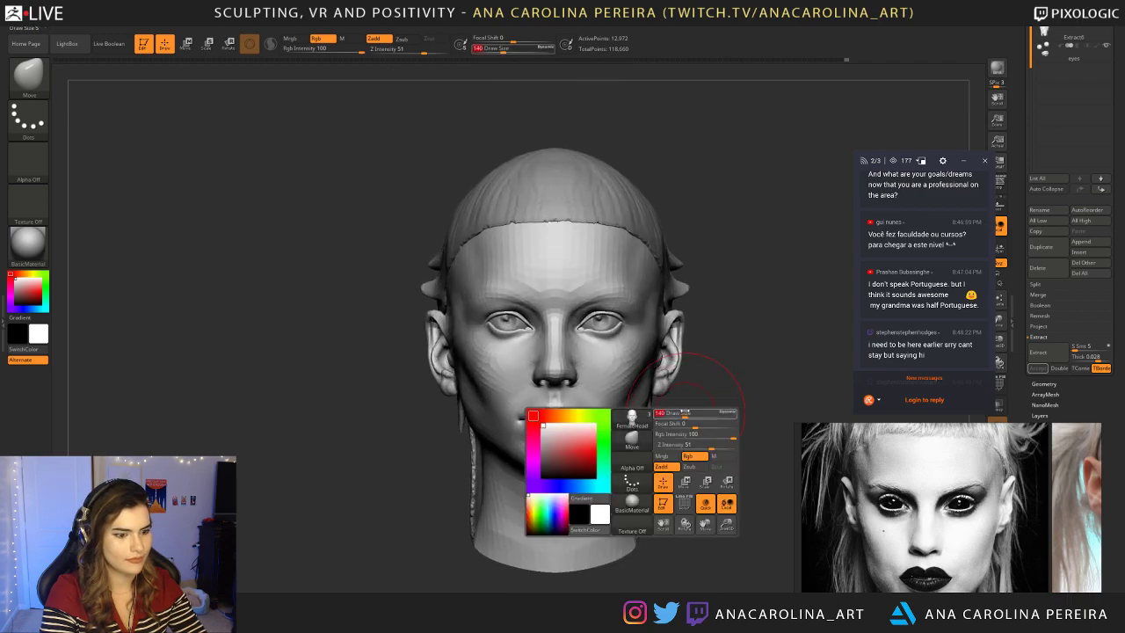
ctrl+right_drag(683, 395, 674, 411)
mouse_move(652, 400)
mouse_down()
mouse_move(650, 386)
mouse_move(640, 426)
mouse_up()
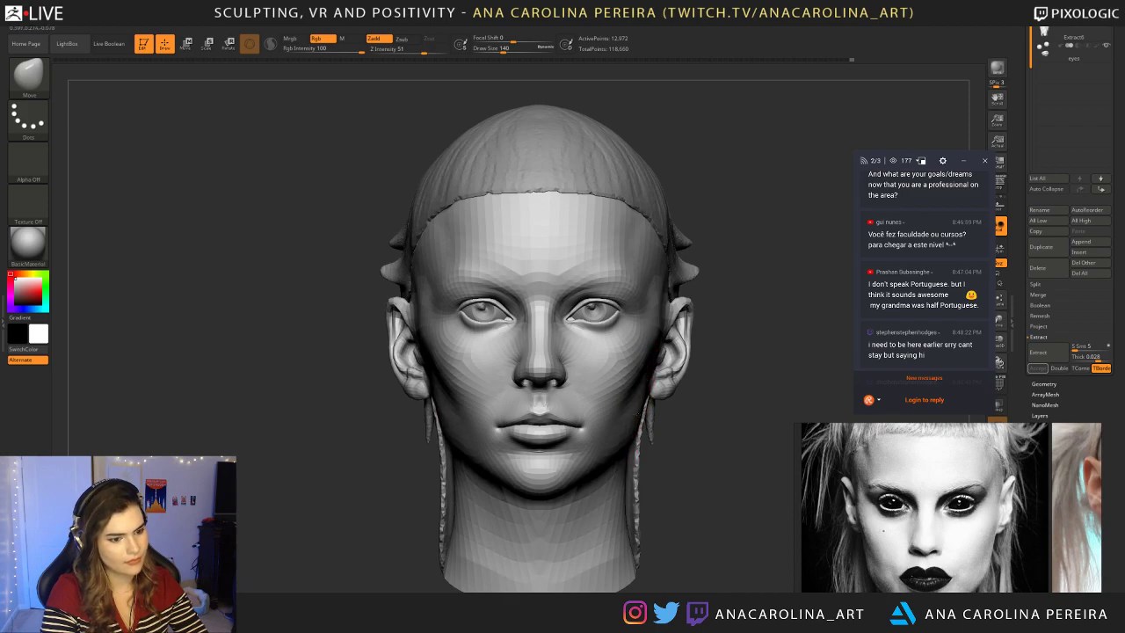
right_drag(673, 434, 646, 444)
Step: Set the draw size to 104 for the jaw area and enlarge the reference photo to frame the face
key(space)
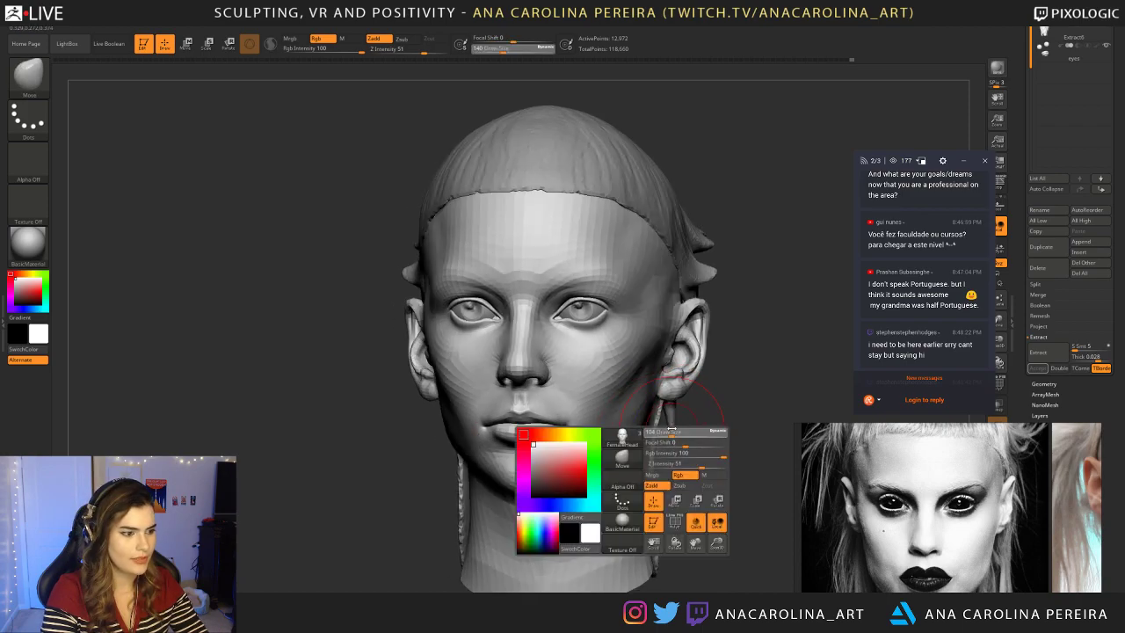
drag(677, 431, 615, 407)
shift+drag(696, 441, 628, 419)
middle_drag(852, 493, 860, 456)
scroll(874, 463, up, 1)
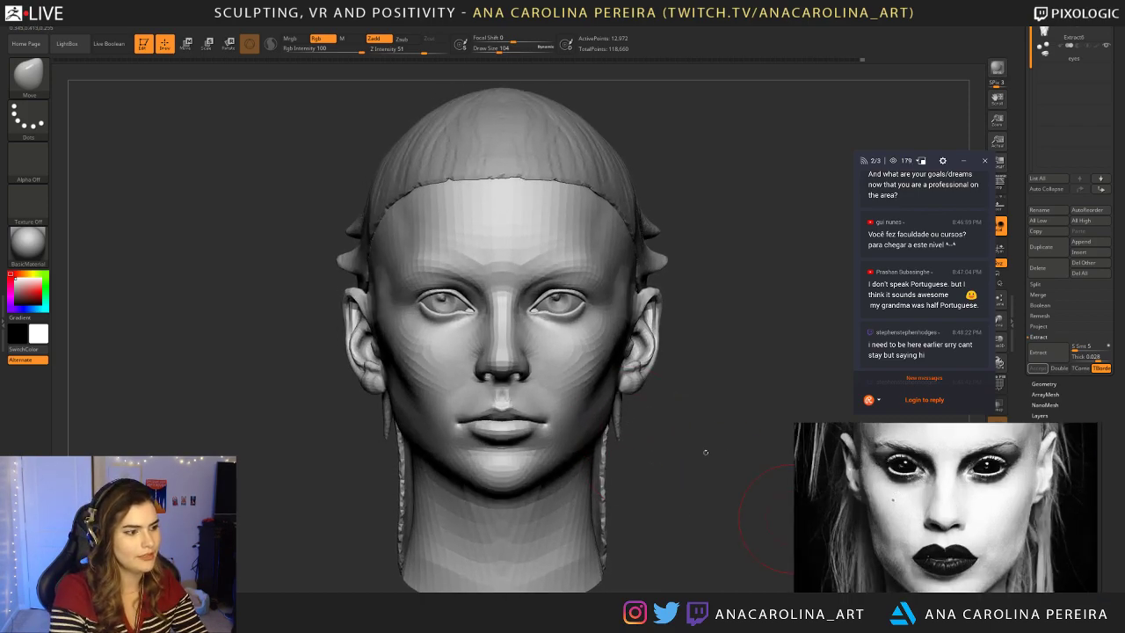
Step: Refine the chin and lower jawline with the Move brush, using draw sizes of 80 and 108
mouse_move(724, 467)
mouse_down()
mouse_move(773, 452)
mouse_move(685, 412)
mouse_move(692, 394)
mouse_up()
key(space)
shift+drag(703, 408, 708, 422)
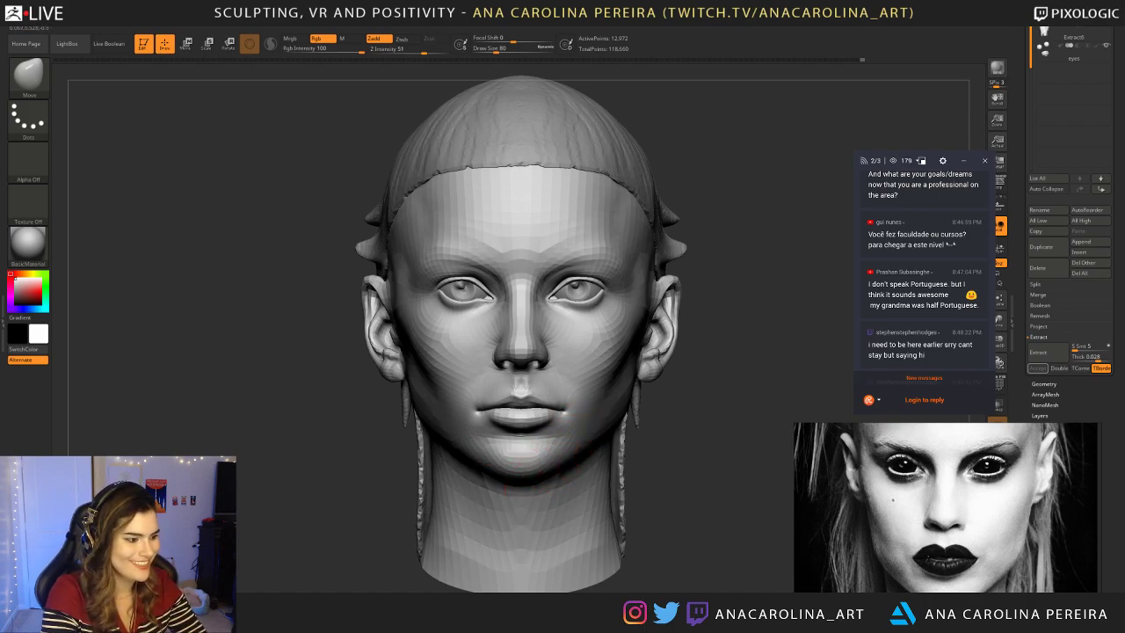
key(space)
drag(572, 448, 582, 448)
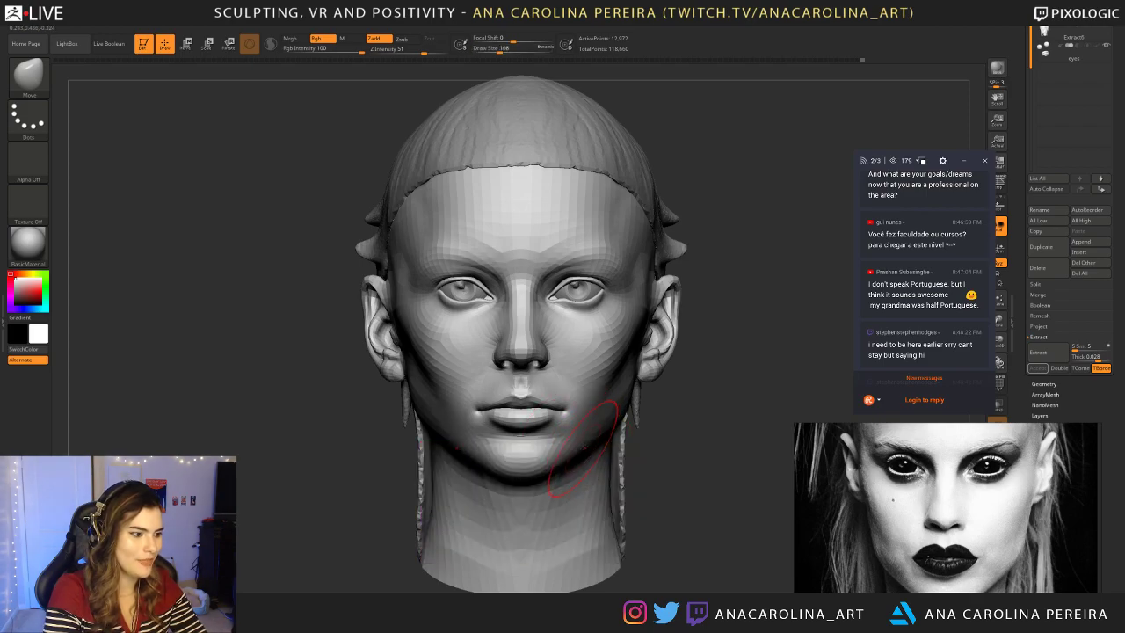
ctrl+right_drag(605, 444, 746, 421)
mouse_move(746, 422)
right_down()
mouse_move(669, 417)
mouse_move(680, 442)
mouse_move(678, 414)
mouse_move(679, 437)
right_up()
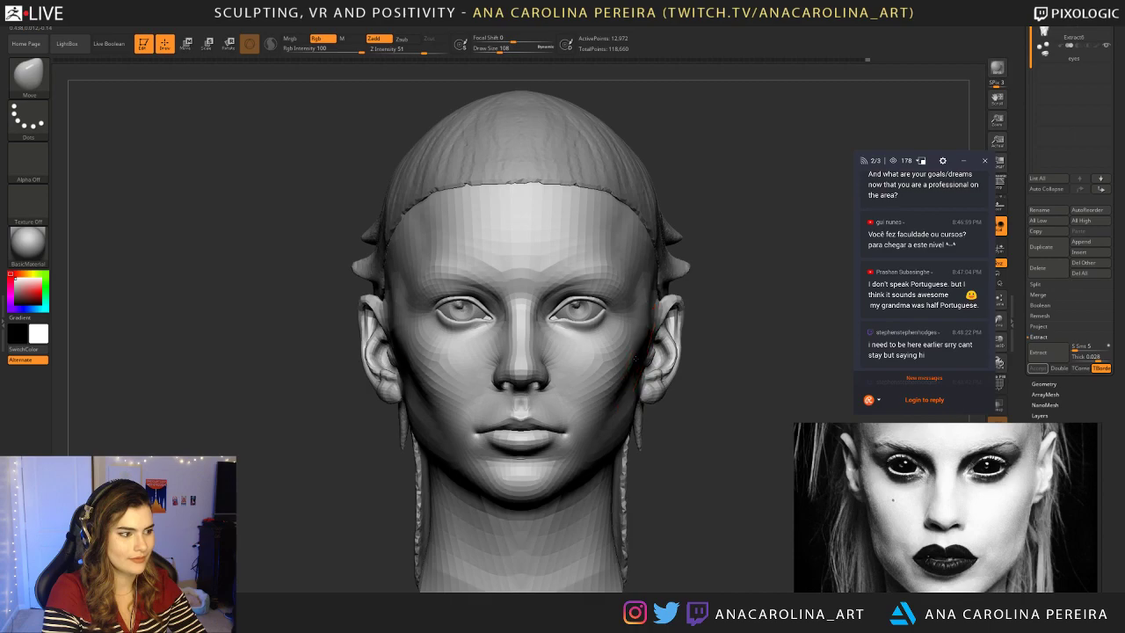
Step: Adjust the side of the face around the temples and ears with the Move brush at a draw size of 114
key(space)
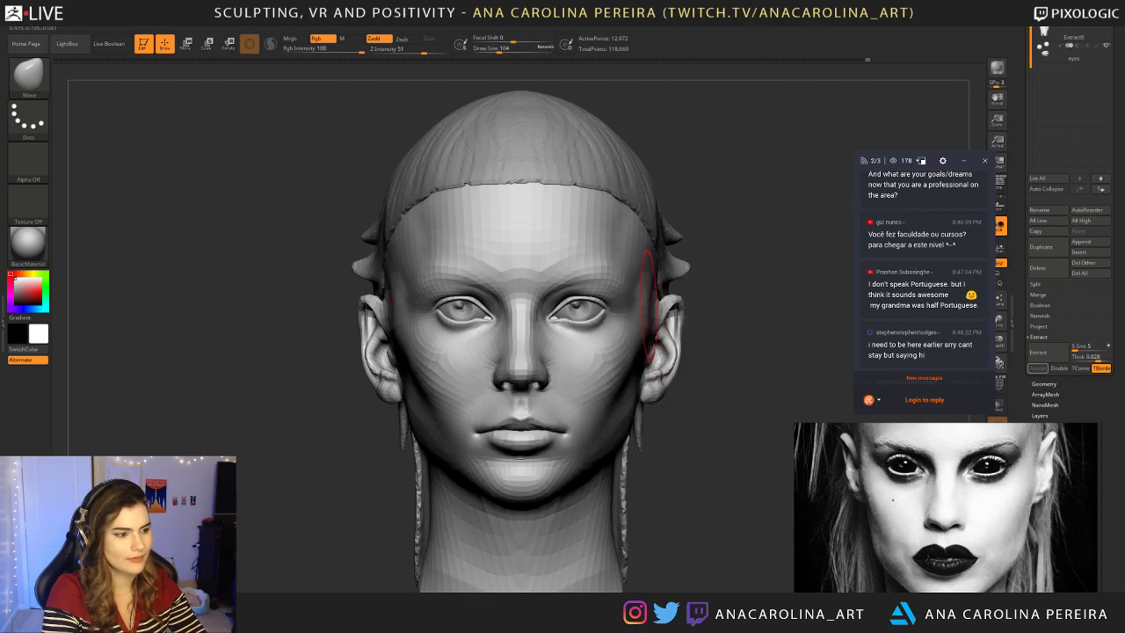
key(space)
drag(656, 319, 666, 318)
drag(695, 354, 634, 359)
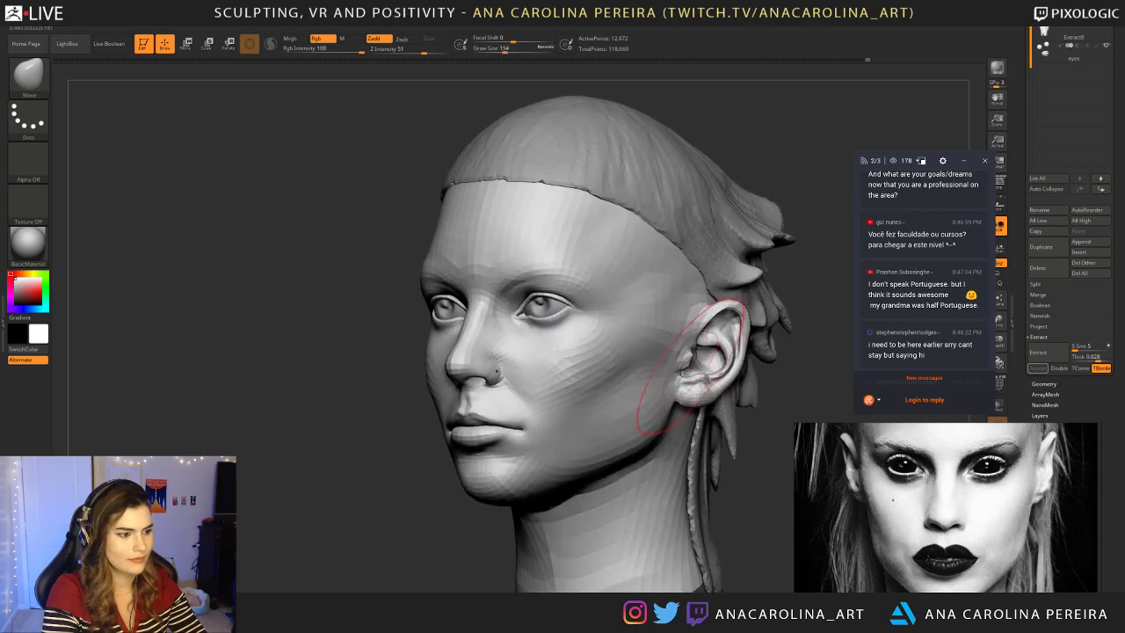
mouse_move(709, 377)
mouse_down()
mouse_move(702, 372)
mouse_move(731, 340)
mouse_move(700, 344)
mouse_up()
mouse_move(700, 344)
shift+right_down()
mouse_move(761, 344)
mouse_move(758, 272)
mouse_move(682, 266)
shift+right_up()
ctrl+right_drag(682, 266, 678, 424)
key(space)
drag(736, 369, 728, 368)
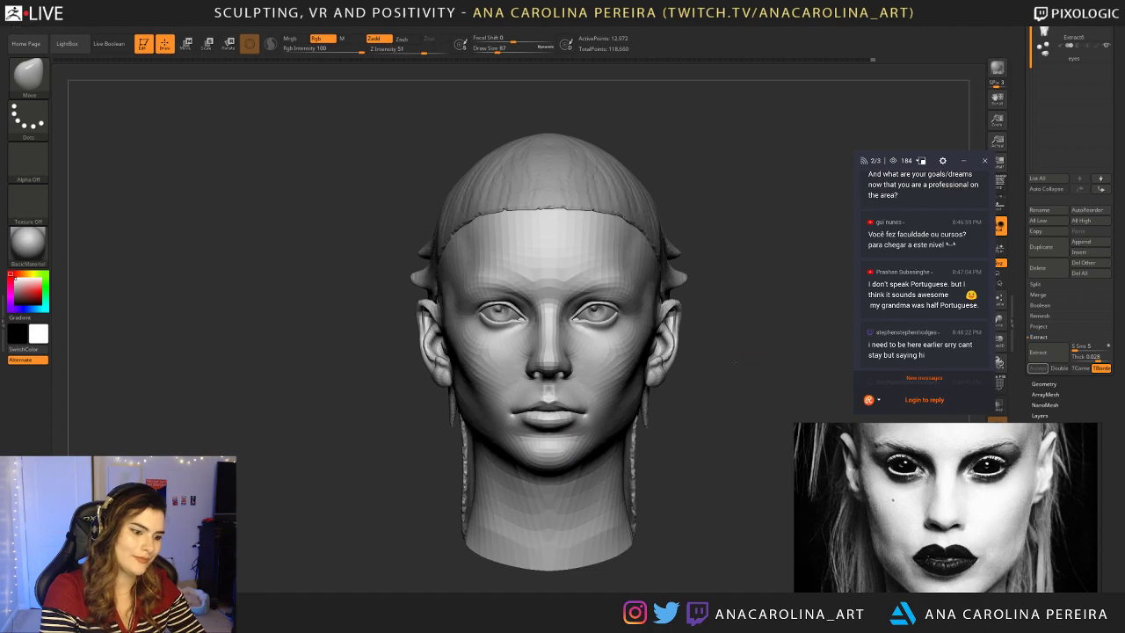
Step: Adjust the sides of the nose and the nostrils with the Move brush at a draw size of 54
alt+right_drag(615, 299, 553, 294)
ctrl+right_drag(554, 295, 546, 378)
key(space)
drag(529, 367, 532, 366)
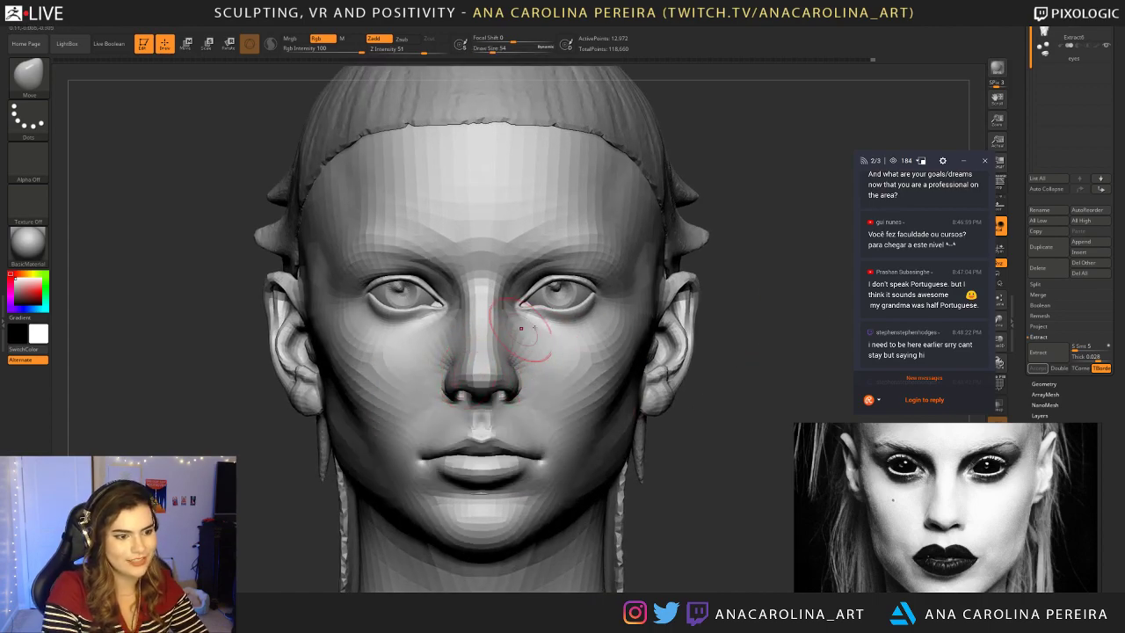
Step: Read the newer chat comments comparing the model's nose tip and nostrils with the reference
scroll(945, 313, down, 1)
scroll(938, 307, down, 2)
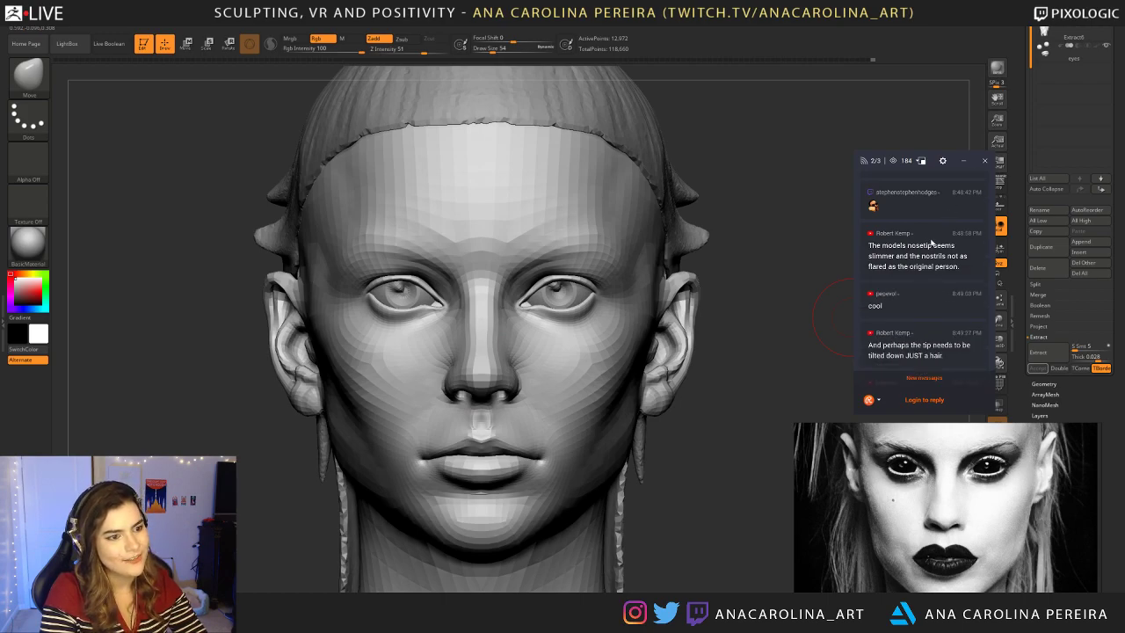
drag(912, 257, 952, 266)
click(952, 266)
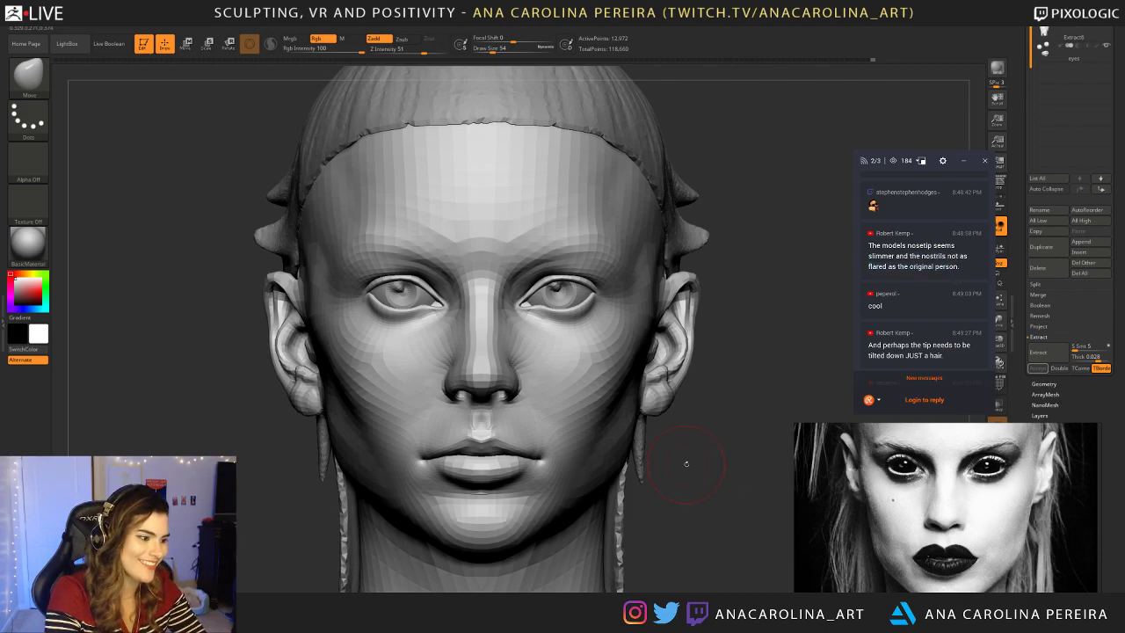
Step: Adjust the areas beside the mouth and the outer cheeks with the Move brush, starting at draw size 62 and increasing to 149
key(space)
drag(528, 431, 538, 431)
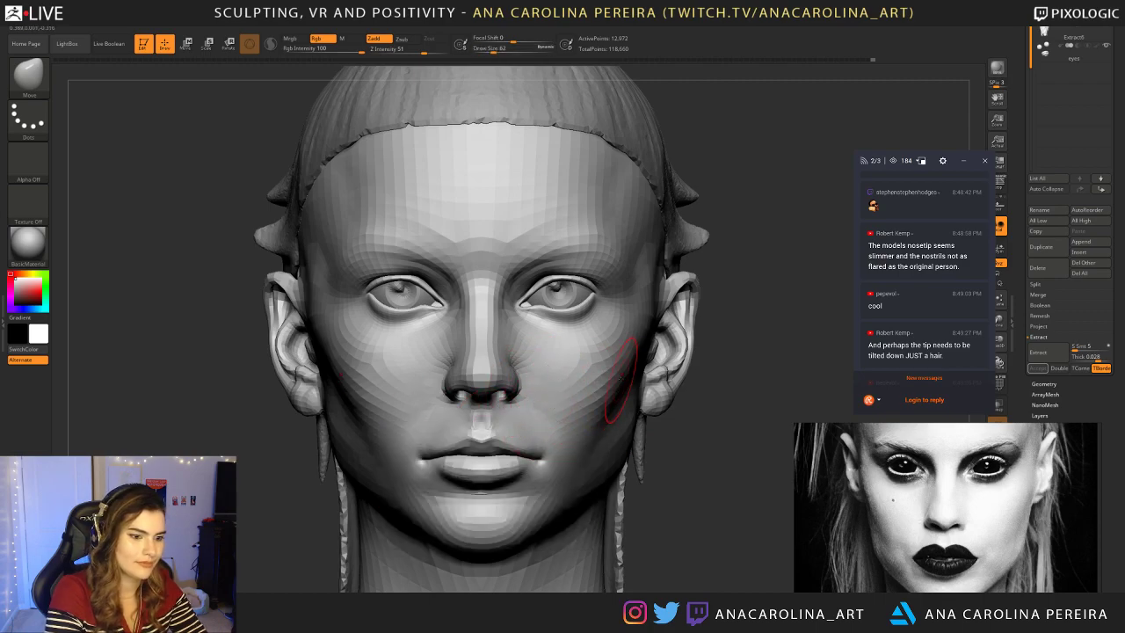
key(space)
drag(623, 381, 629, 380)
key(space)
drag(660, 268, 670, 266)
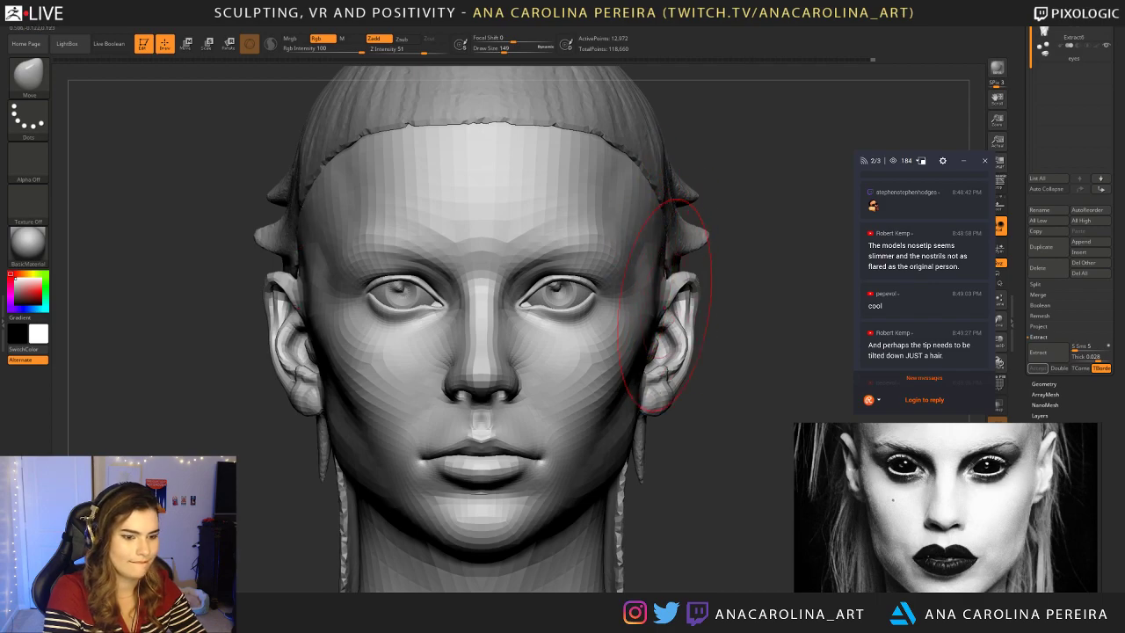
Step: Check the ear and jaw area from the side, undo the last stroke, and rework the outer jawline at draw size 177
drag(709, 333, 439, 351)
key(space)
drag(658, 375, 682, 376)
right_drag(733, 437, 618, 384)
mouse_move(800, 238)
shift+mouse_down()
mouse_move(839, 259)
mouse_move(805, 252)
mouse_move(735, 308)
shift+mouse_up()
key(ctrl+z)
key(space)
drag(694, 376, 680, 375)
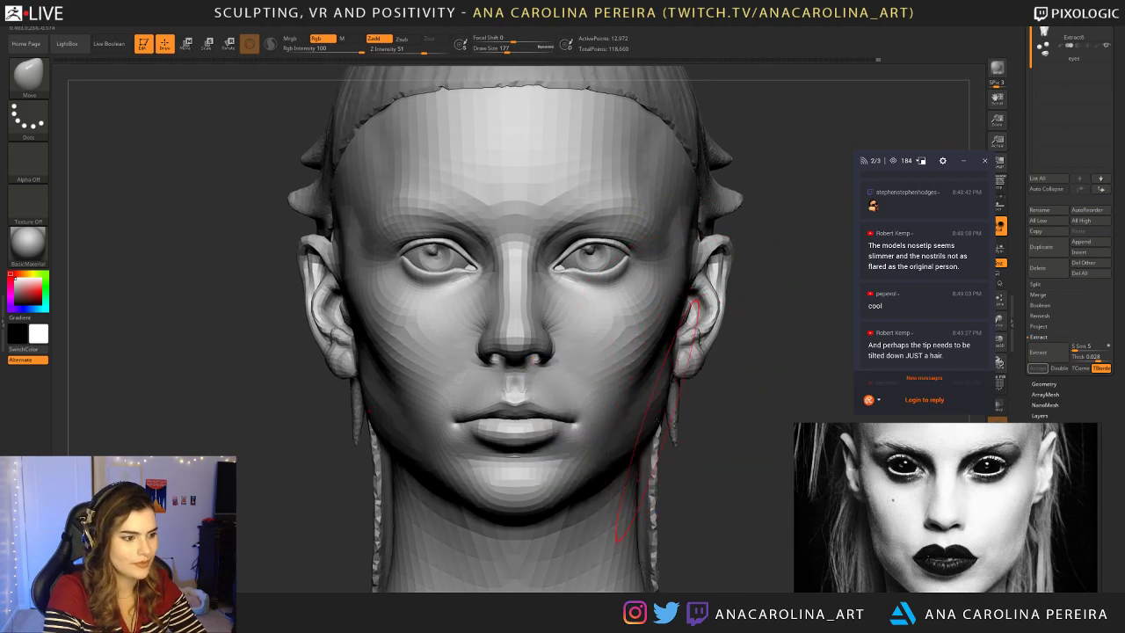
Step: Apply the SkinShade4 material and refine the lower cheeks and jawline with the Move brush at draw sizes 163 and 128
click(28, 243)
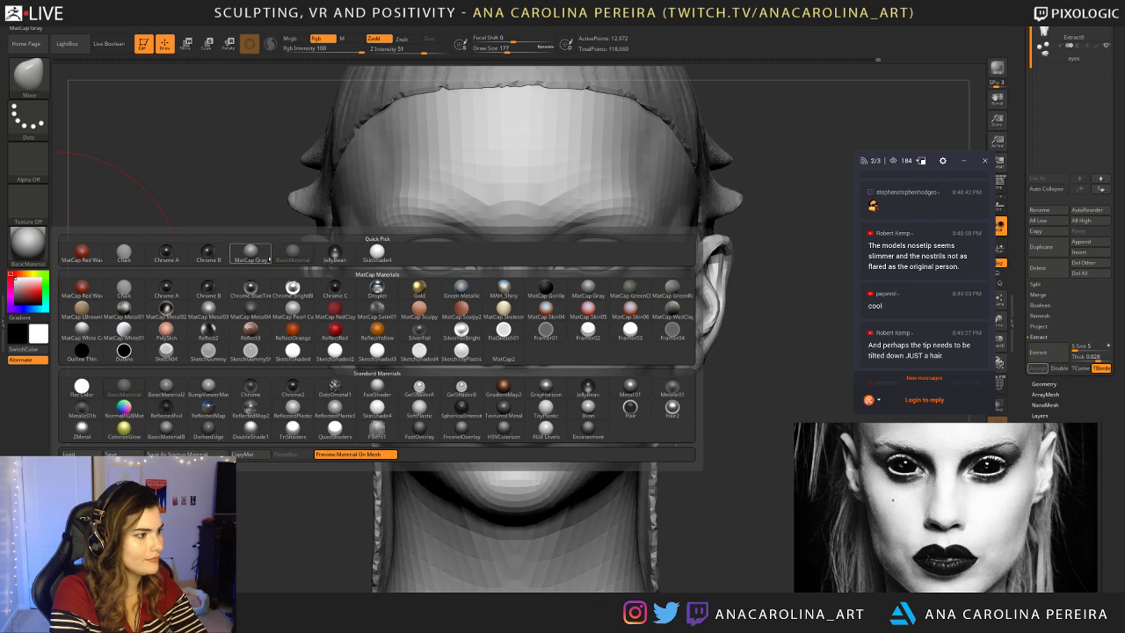
click(377, 252)
key(space)
drag(629, 417, 618, 418)
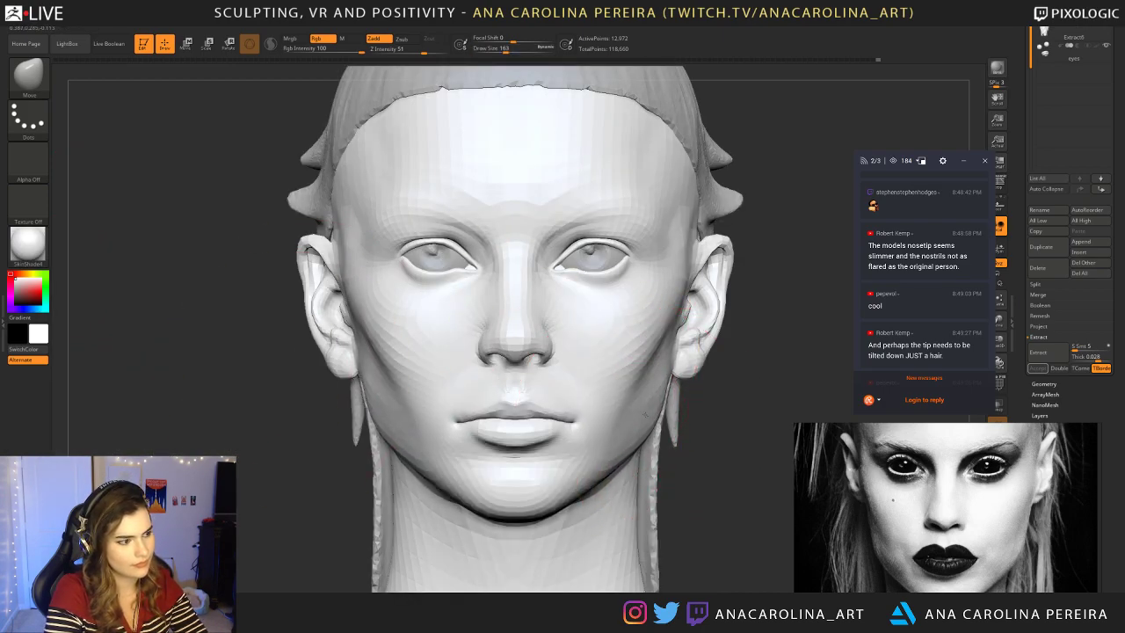
key(space)
mouse_move(608, 455)
mouse_down()
mouse_move(585, 455)
mouse_move(593, 481)
mouse_up()
mouse_move(613, 468)
ctrl+right_down()
mouse_move(673, 355)
mouse_move(696, 466)
ctrl+right_up()
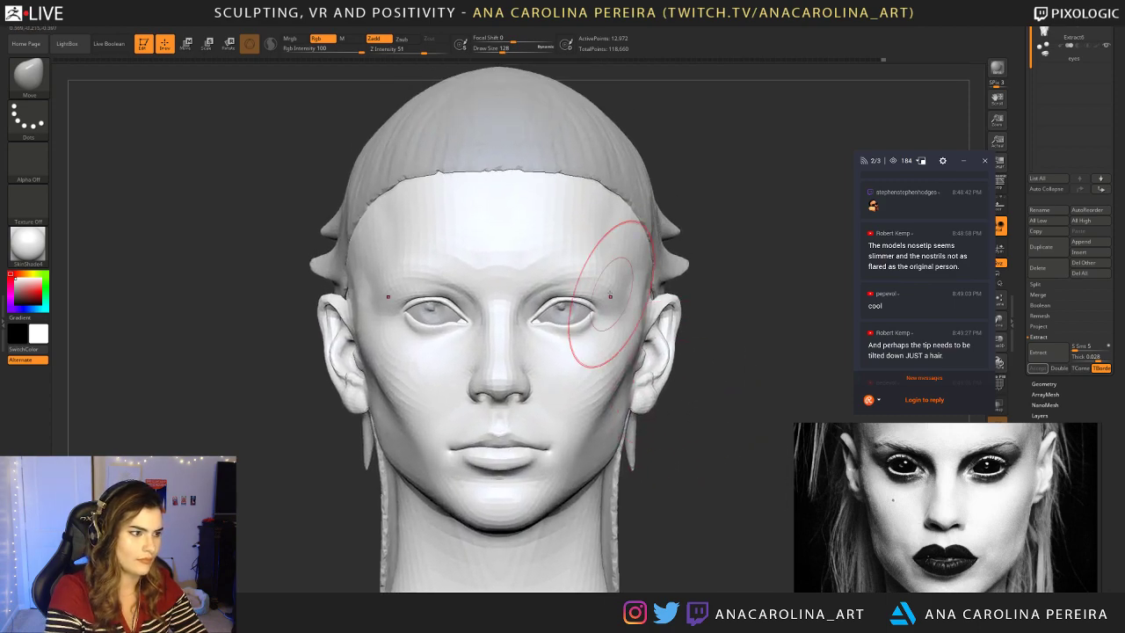
Step: Adjust the temples beside the eyes, reduce the draw size to 54, and switch the material back to BasicMaterial
key(space)
mouse_move(607, 298)
mouse_down()
mouse_move(592, 298)
mouse_move(625, 319)
mouse_up()
key(space)
mouse_move(690, 352)
right_down()
mouse_move(619, 352)
mouse_move(703, 353)
mouse_move(677, 387)
right_up()
click(26, 246)
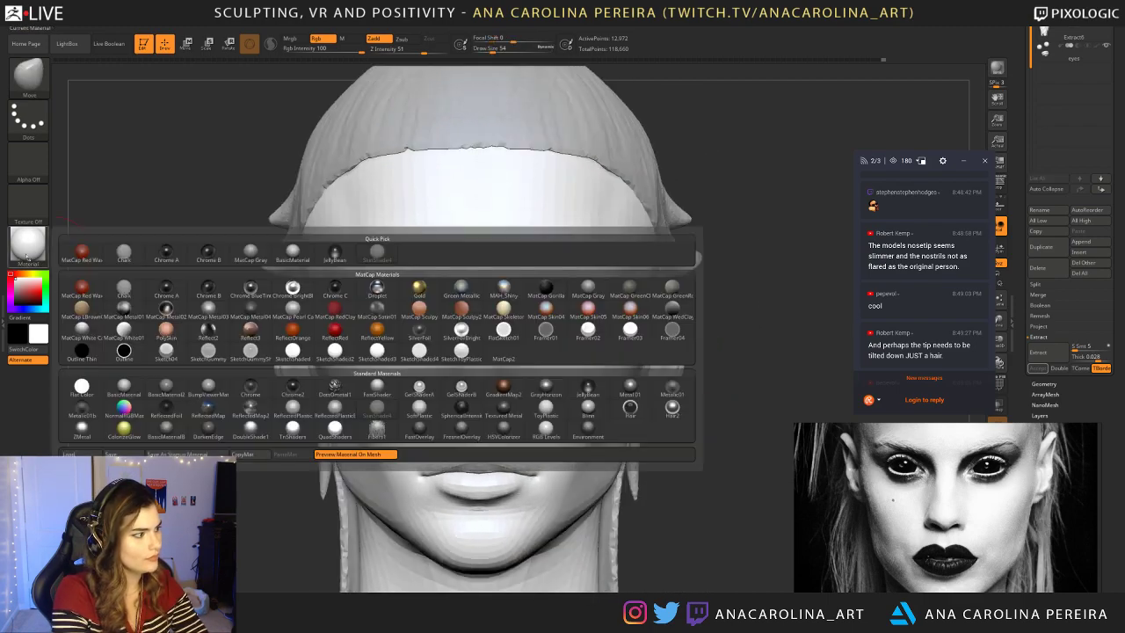
click(293, 253)
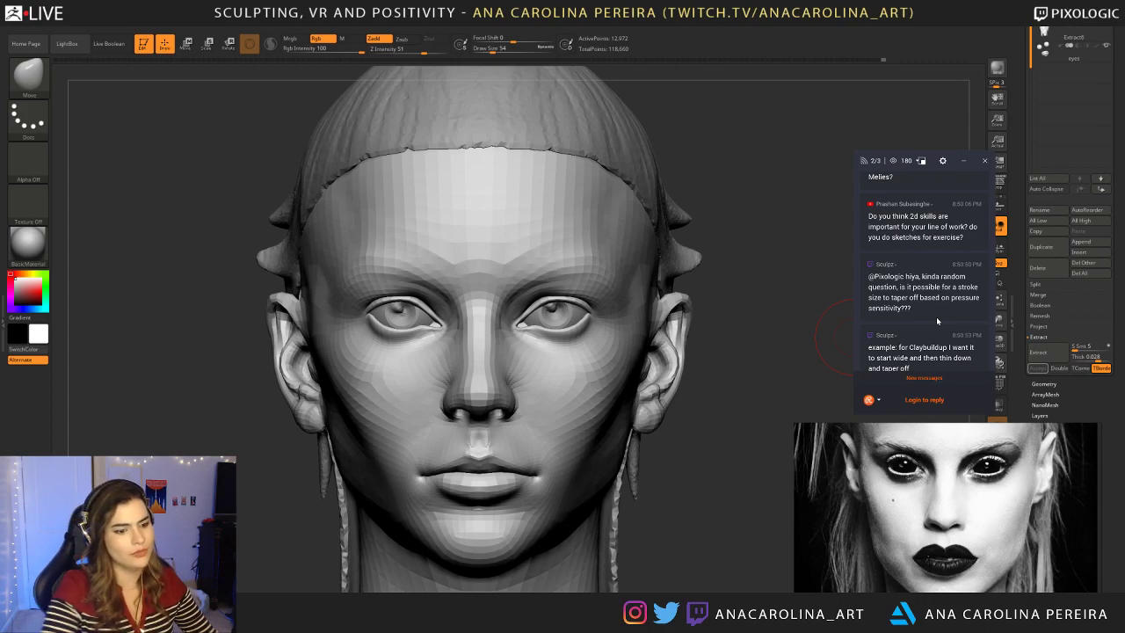
Step: Smooth the jaw beside the mouth and reshape the outer brow area with the Move brush at draw size 59
alt+drag(648, 484, 652, 419)
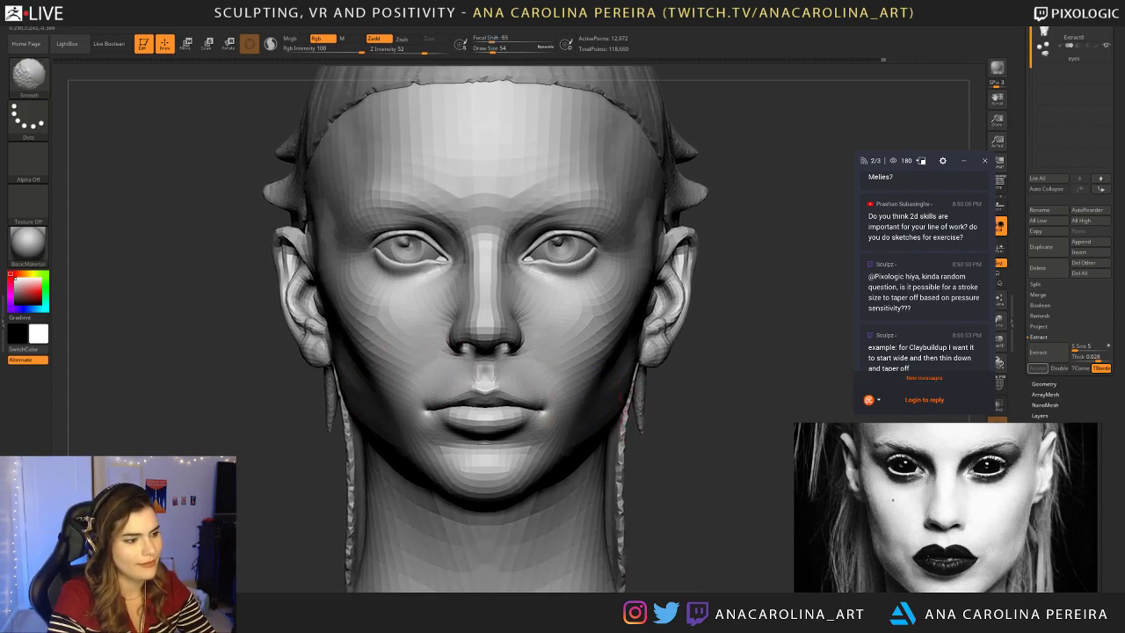
shift+drag(573, 440, 587, 444)
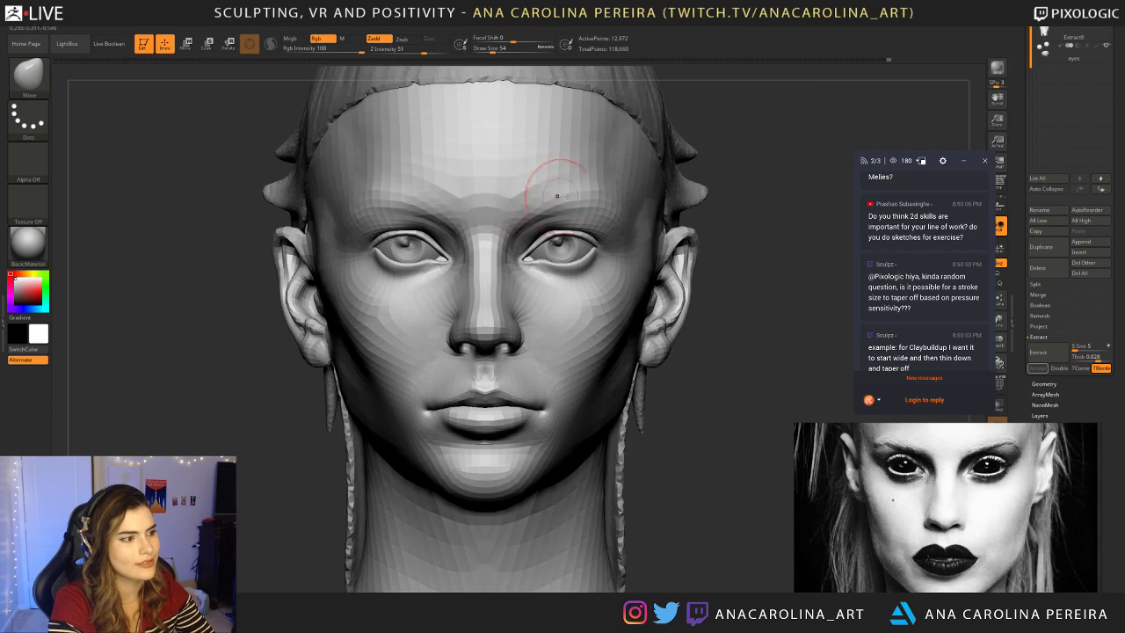
key(space)
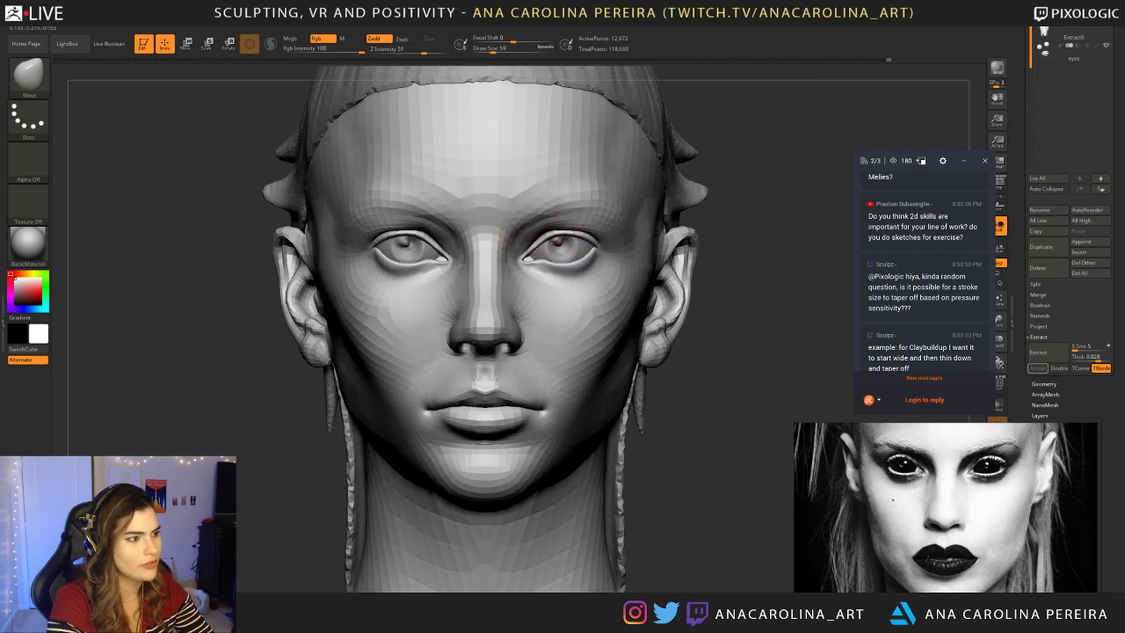
mouse_move(570, 200)
mouse_down()
mouse_move(560, 210)
mouse_move(605, 207)
mouse_move(610, 219)
mouse_up()
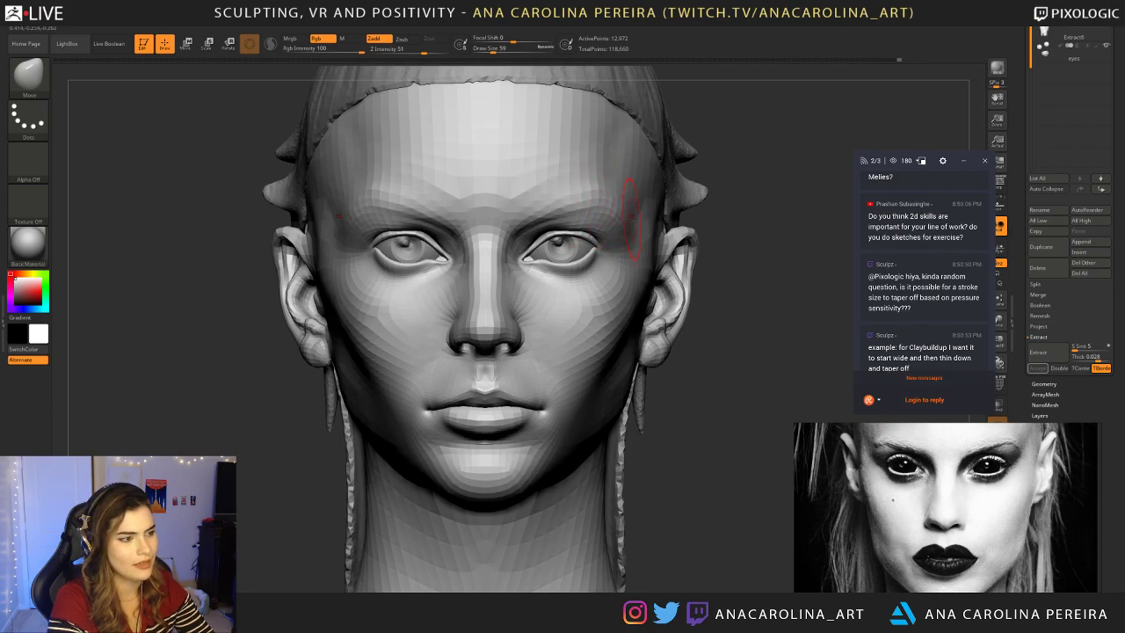
mouse_move(738, 230)
mouse_down()
mouse_move(634, 262)
mouse_move(621, 238)
mouse_up()
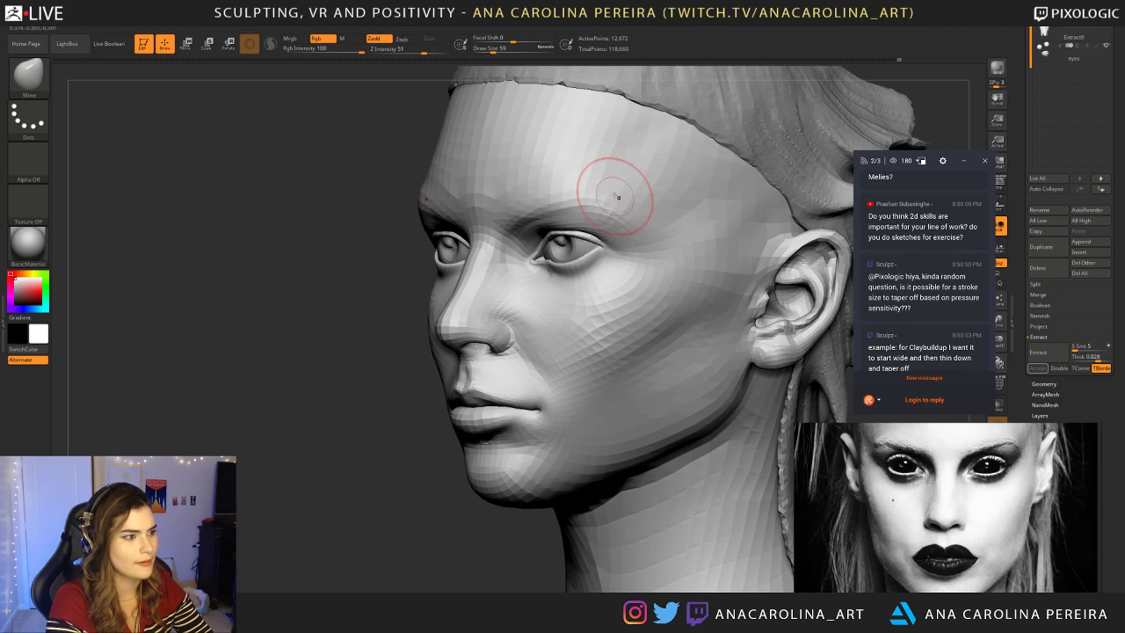
mouse_move(596, 189)
right_down()
mouse_move(731, 210)
mouse_move(753, 234)
mouse_move(753, 201)
mouse_move(753, 290)
right_up()
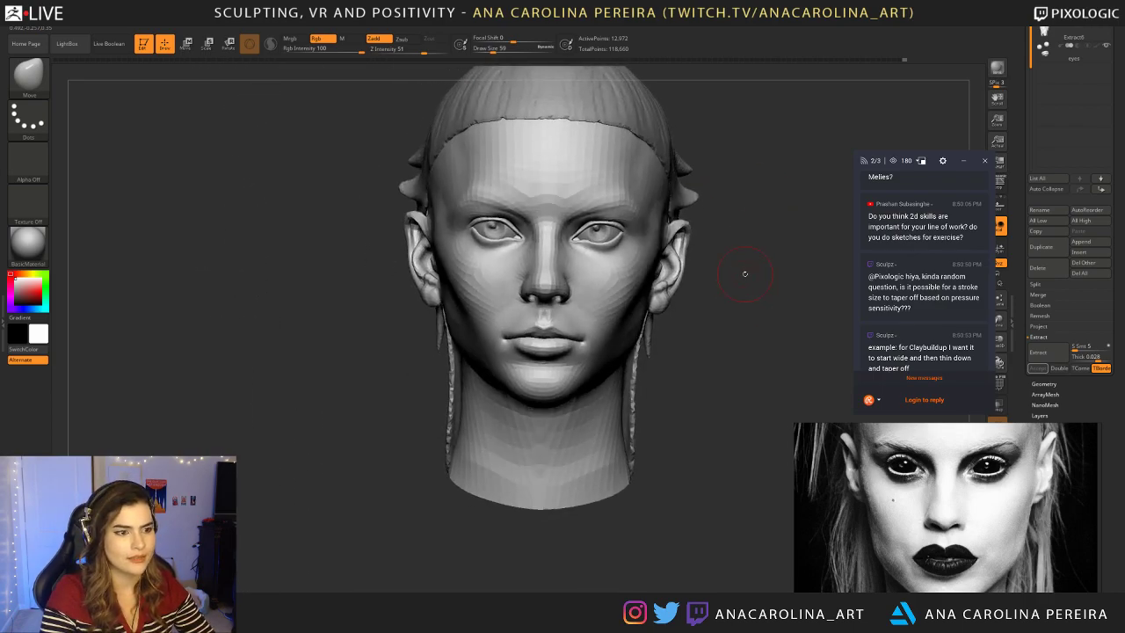
Step: Adjust the jaw in profile with the Move brush at a draw size of 108
mouse_move(907, 278)
mouse_down()
mouse_move(975, 287)
mouse_move(983, 309)
mouse_up()
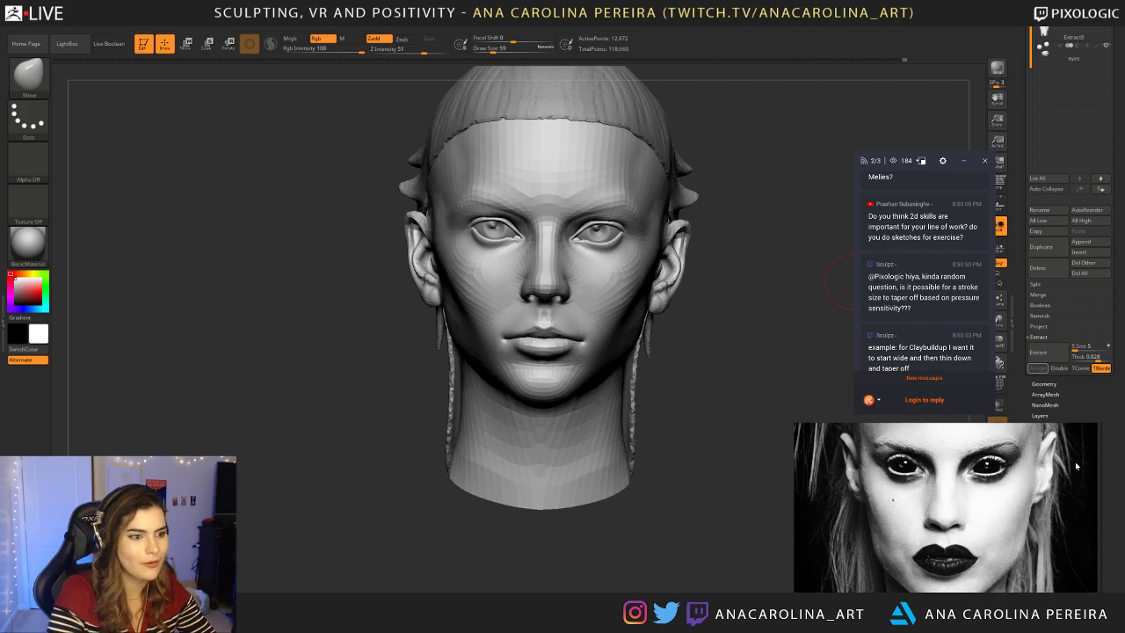
drag(668, 399, 555, 407)
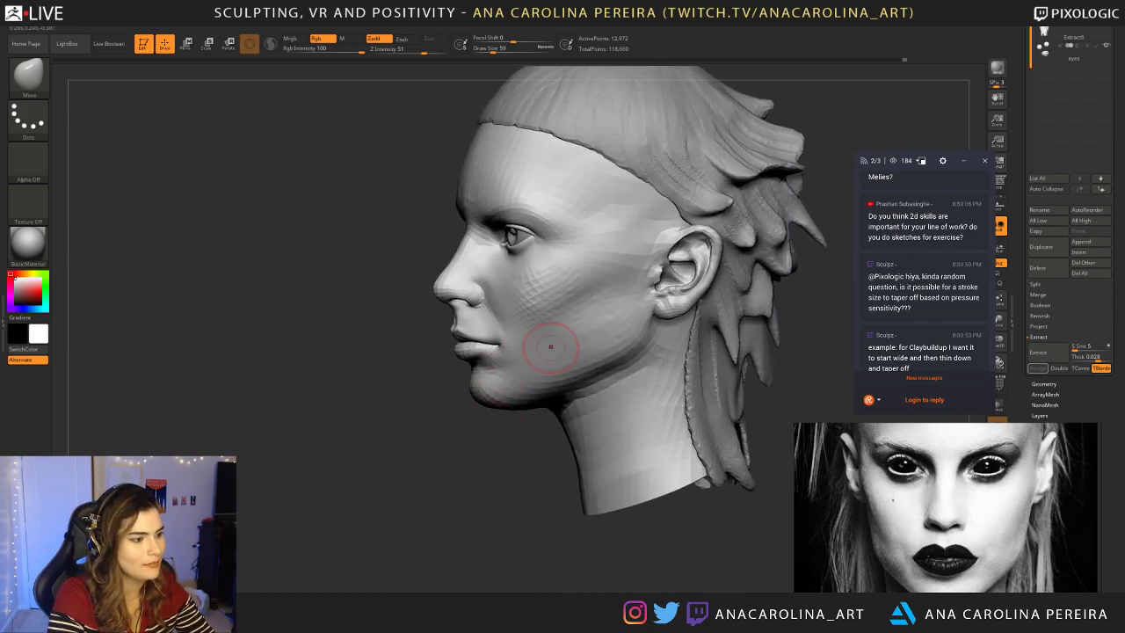
key(space)
drag(552, 346, 565, 348)
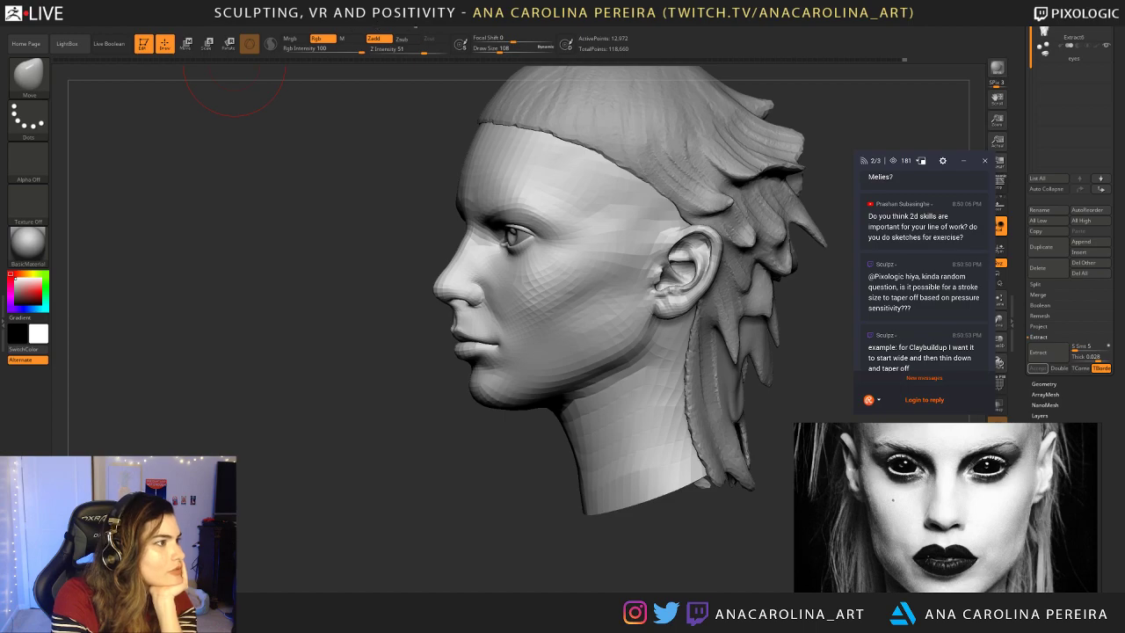
Step: Check the stroke modifiers, Sculptris Pro and Lazy Mouse settings for an option that tapers strokes by pen pressure
click(415, 27)
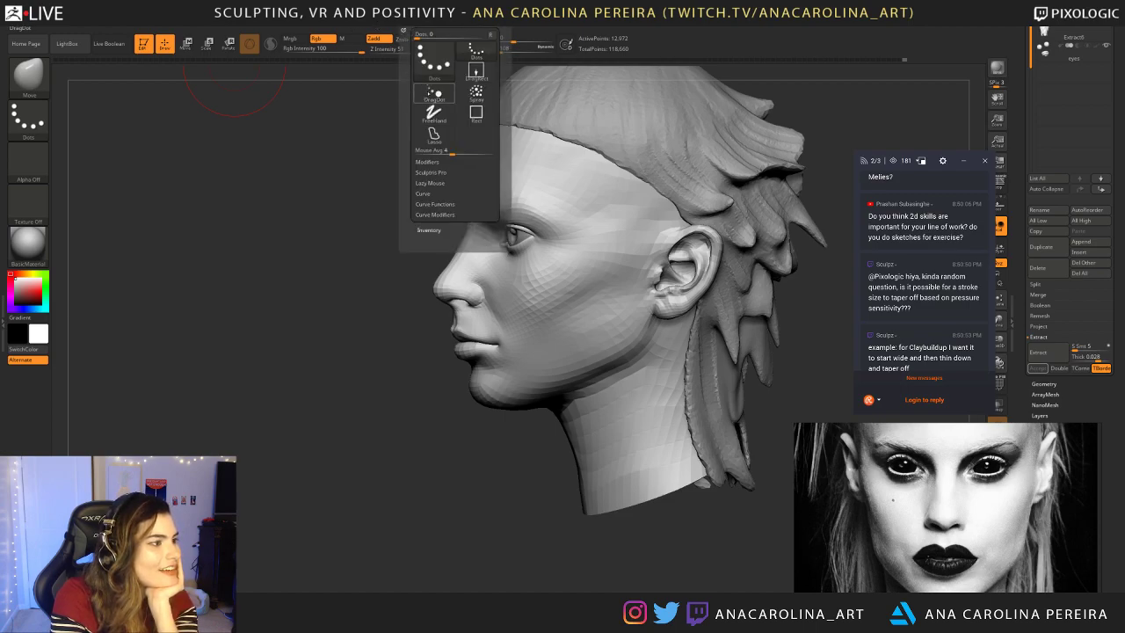
click(434, 64)
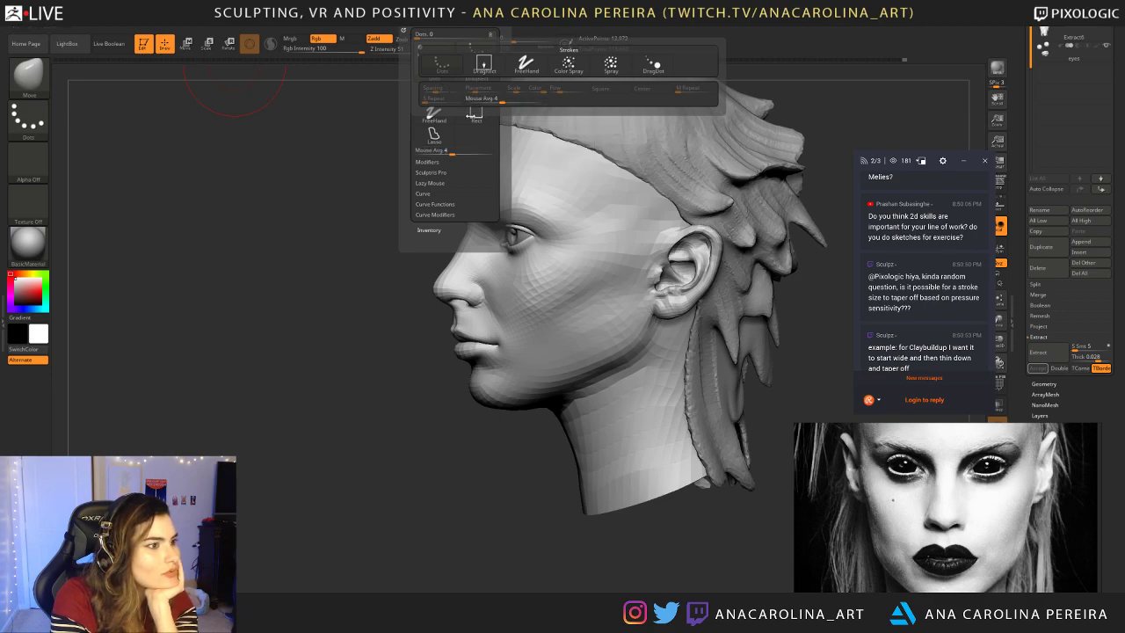
click(430, 161)
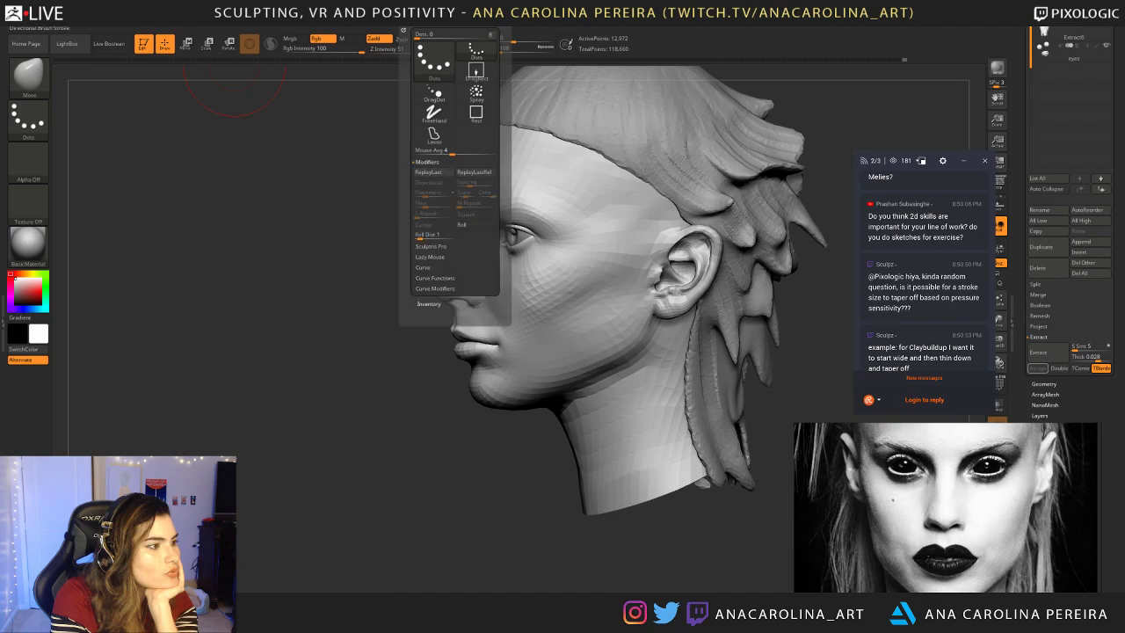
click(453, 247)
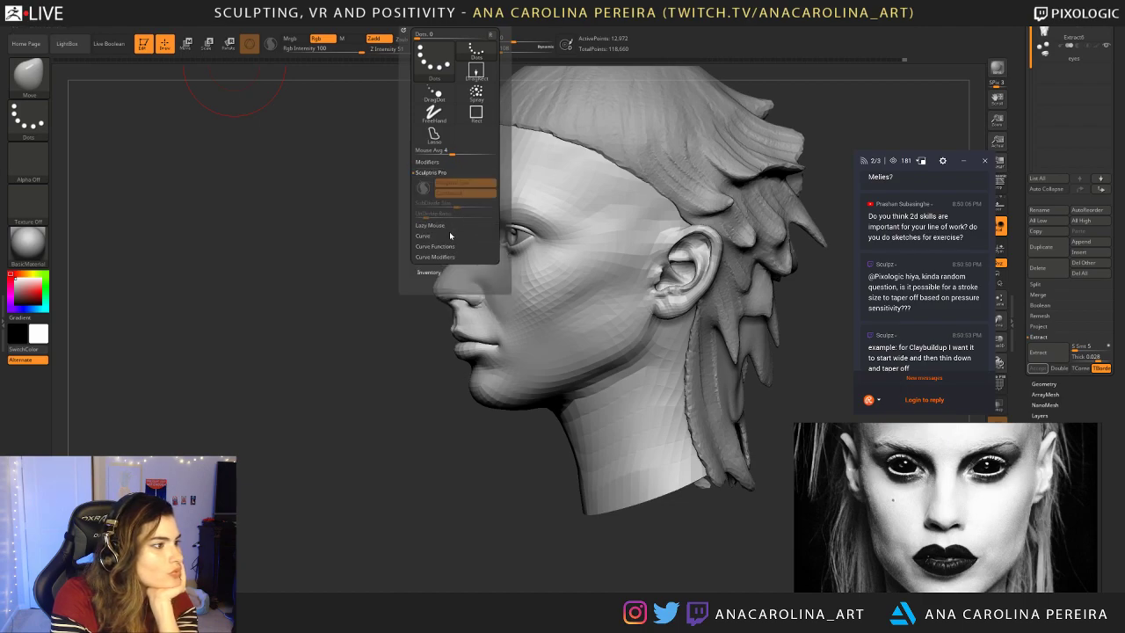
click(448, 227)
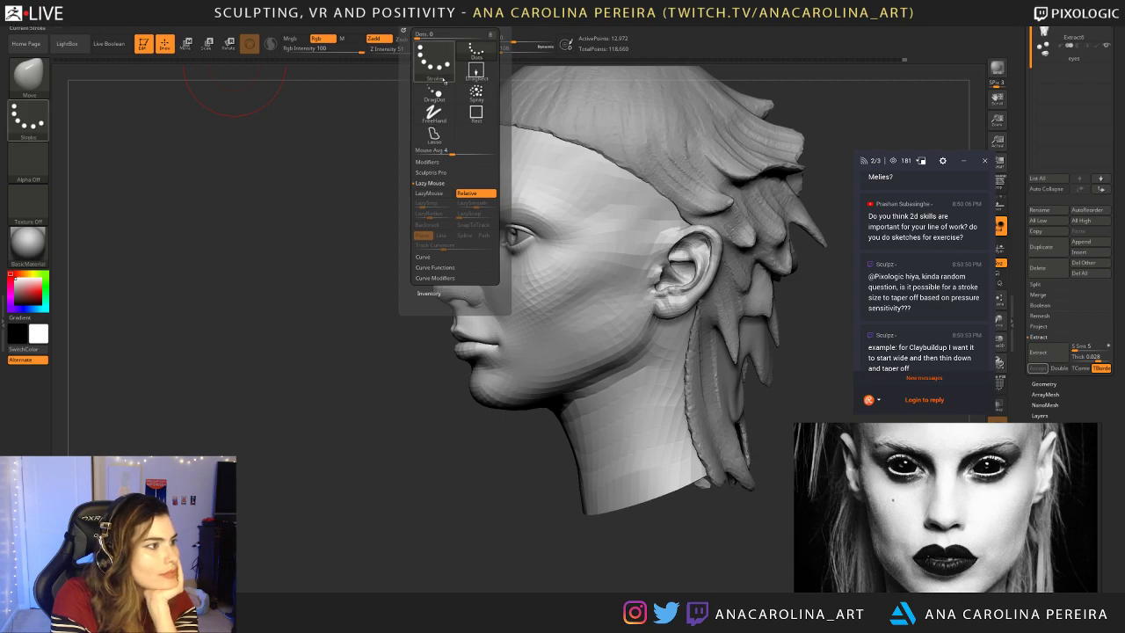
click(444, 79)
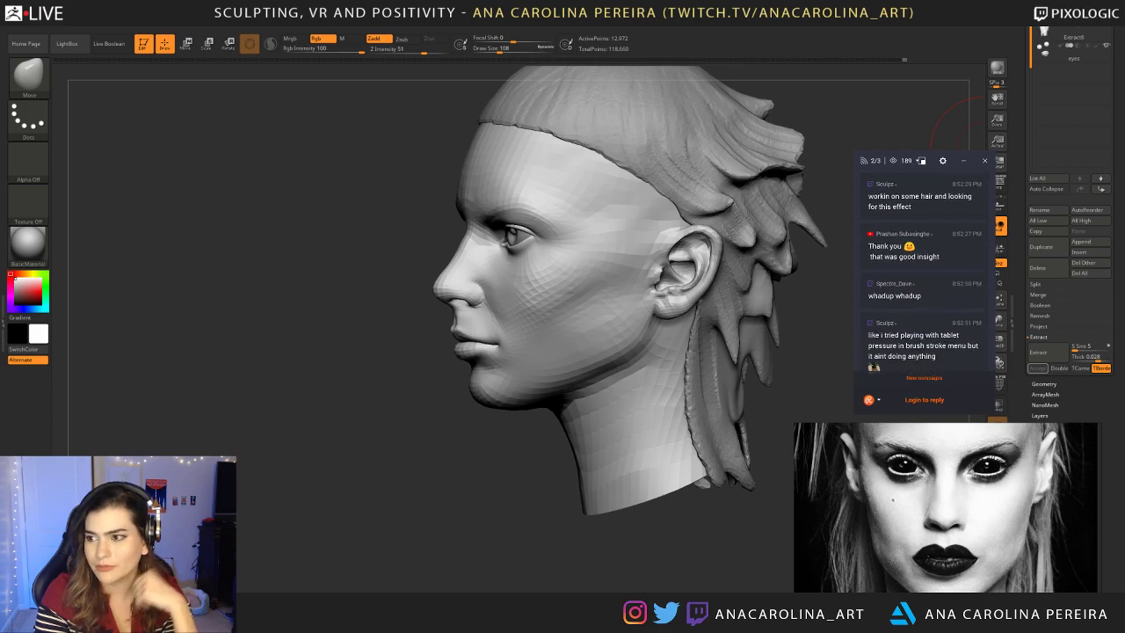
Step: Find the Move brush's Tablet Pressure settings and examine the Use Global Settings and pen-pressure Size options
mouse_move(41, 19)
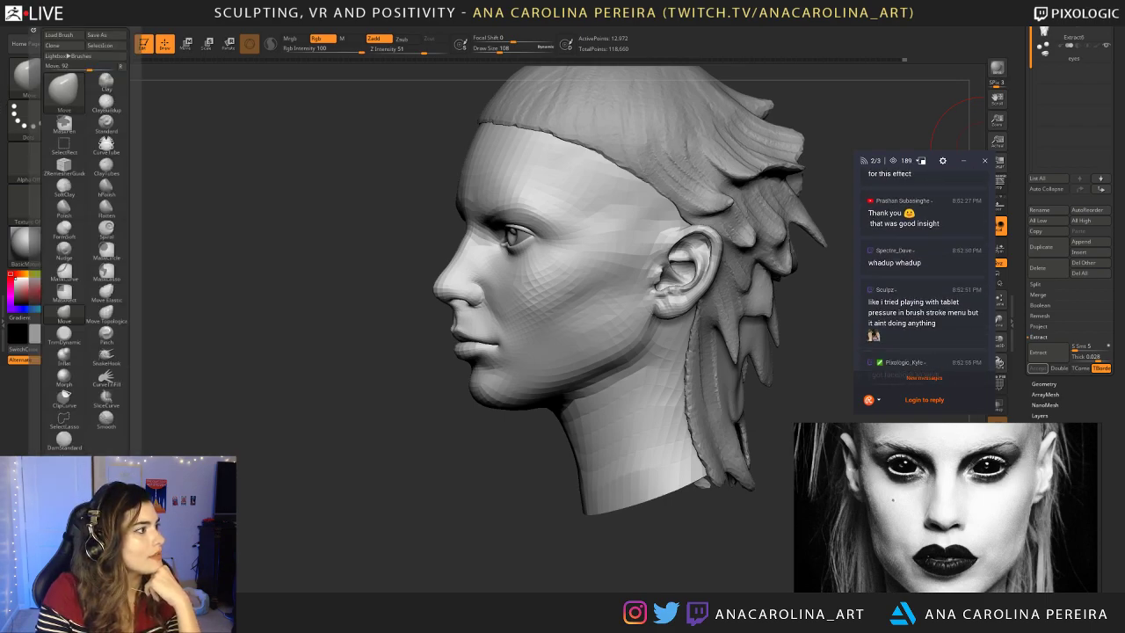
drag(120, 560, 120, 451)
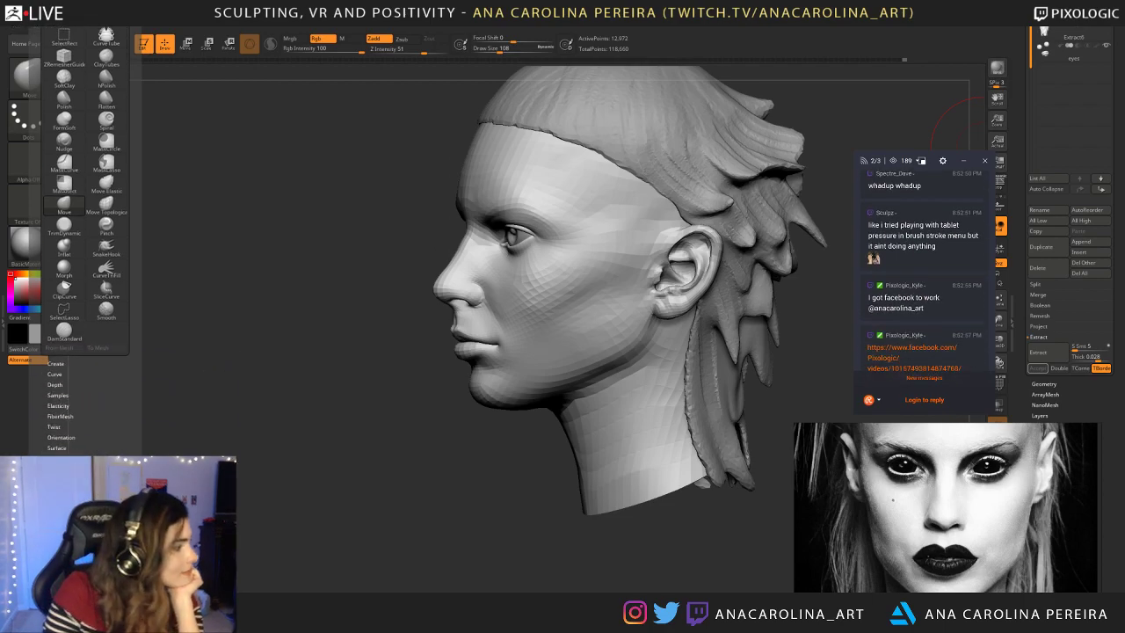
mouse_move(108, 550)
mouse_down()
mouse_move(108, 395)
mouse_move(117, 413)
mouse_up()
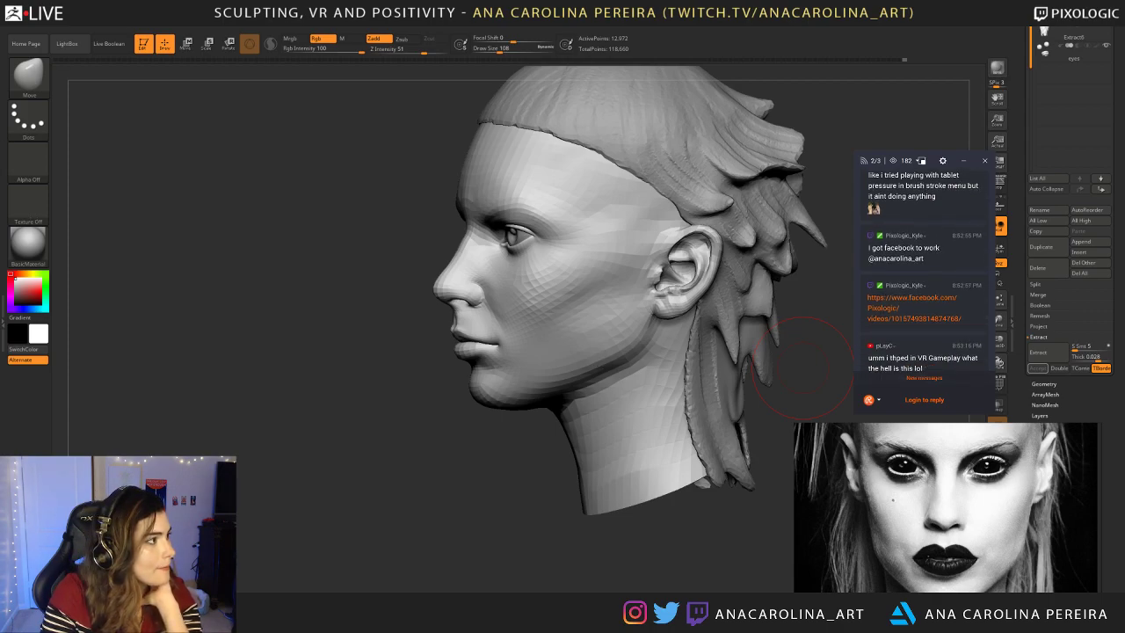
click(55, 19)
drag(121, 588, 127, 443)
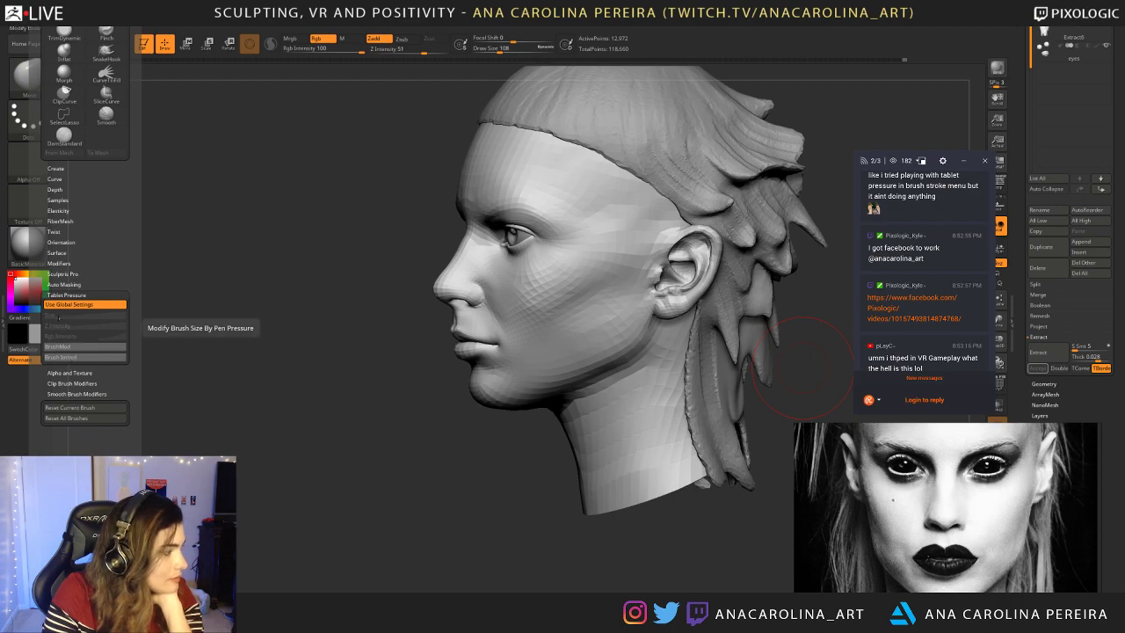
click(79, 304)
click(69, 315)
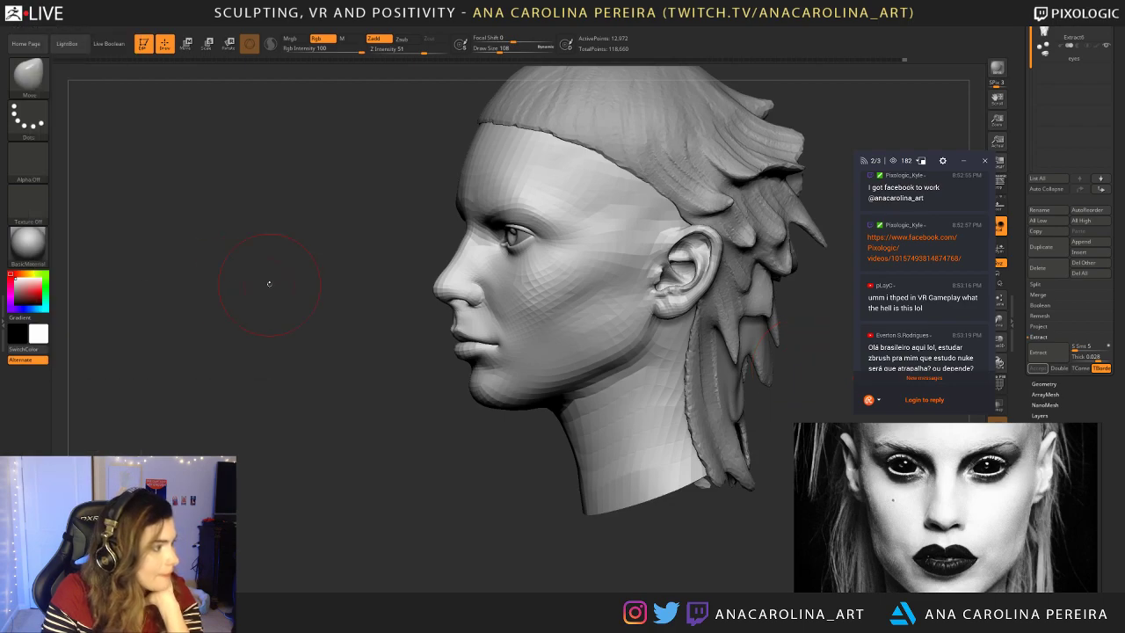
Step: Set the Move brush's draw size to 74 and touch up the side of the face near the ear
shift+drag(319, 425, 392, 429)
mouse_move(712, 317)
alt+mouse_down()
mouse_move(728, 380)
mouse_move(648, 296)
alt+mouse_up()
key(space)
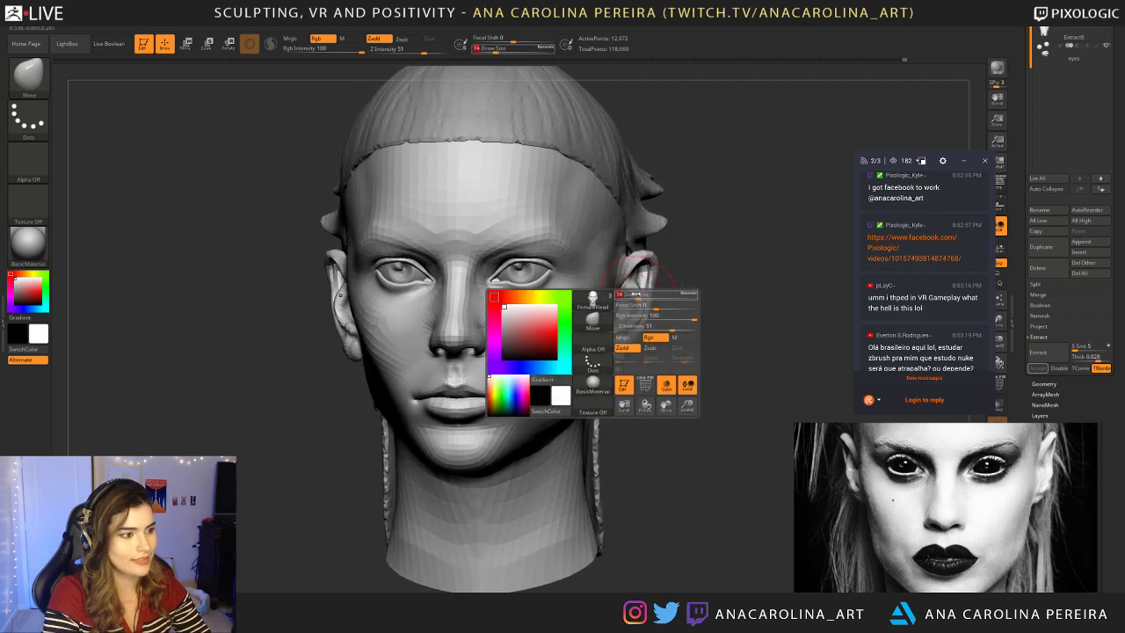
shift+drag(615, 256, 613, 273)
Step: Read back through the earlier live chat messages about brush settings and stroke tapering
scroll(694, 264, down, 2)
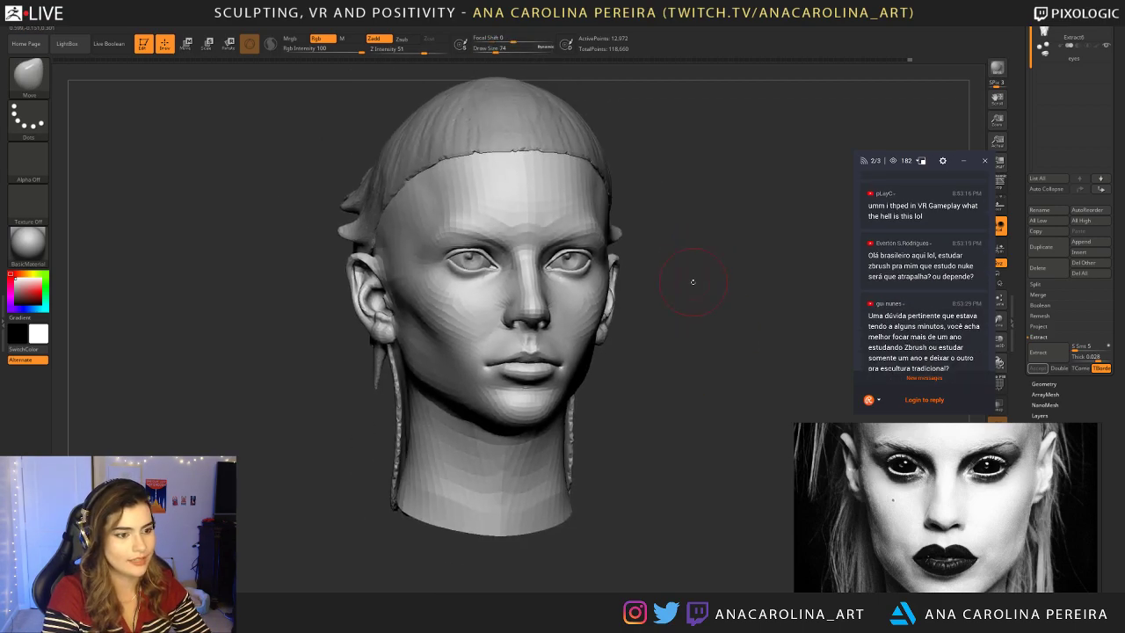
scroll(924, 255, up, 4)
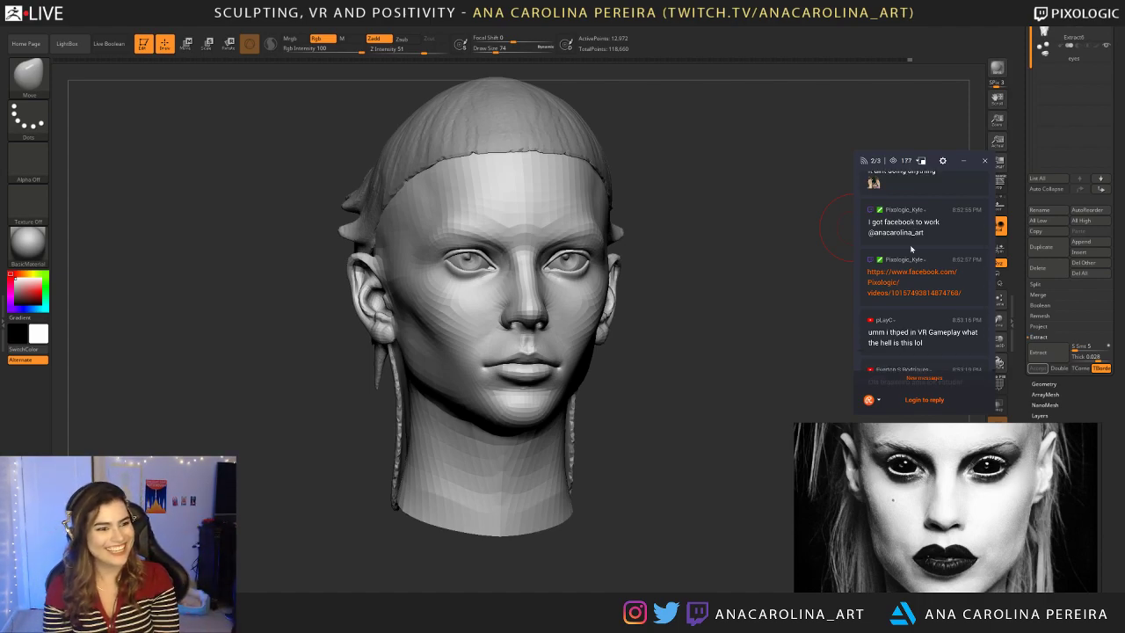
scroll(911, 249, up, 1)
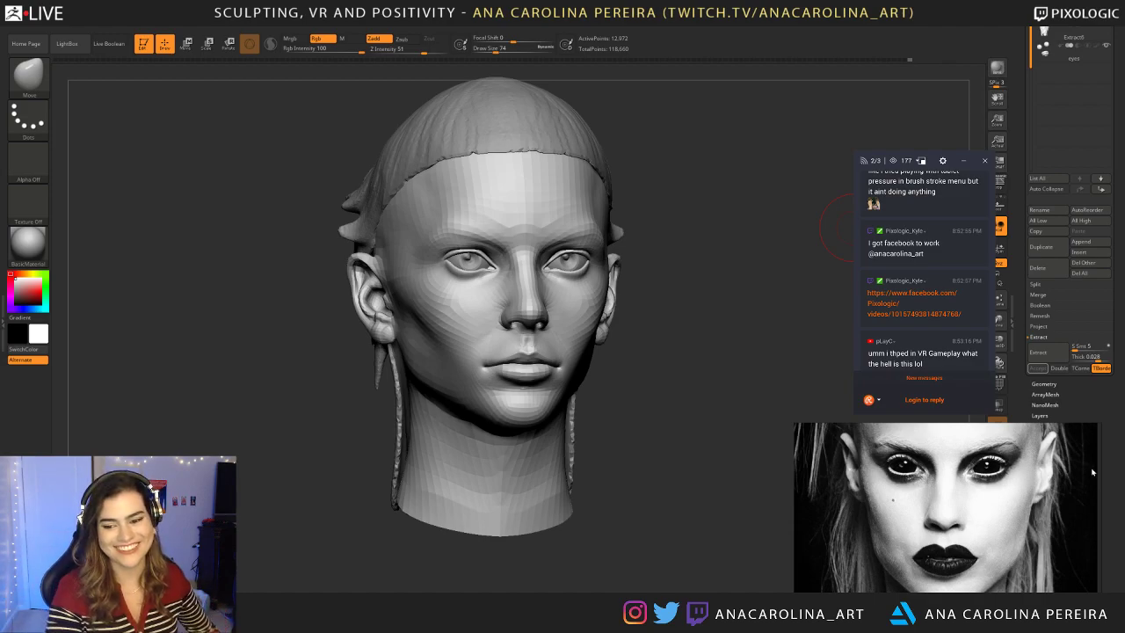
scroll(928, 251, up, 1)
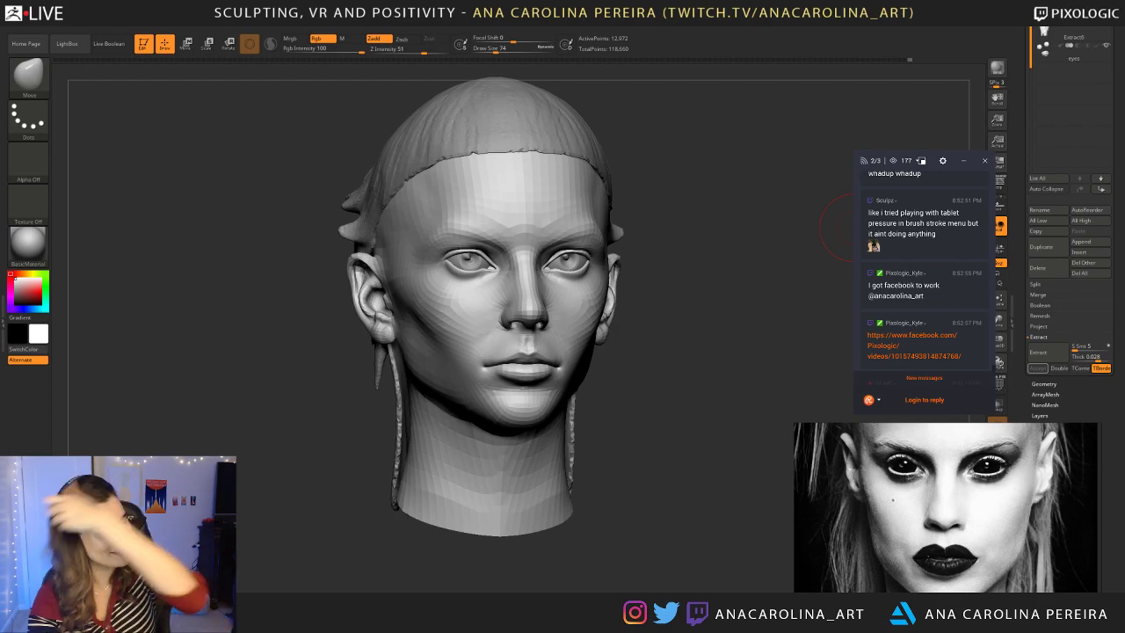
scroll(941, 192, up, 1)
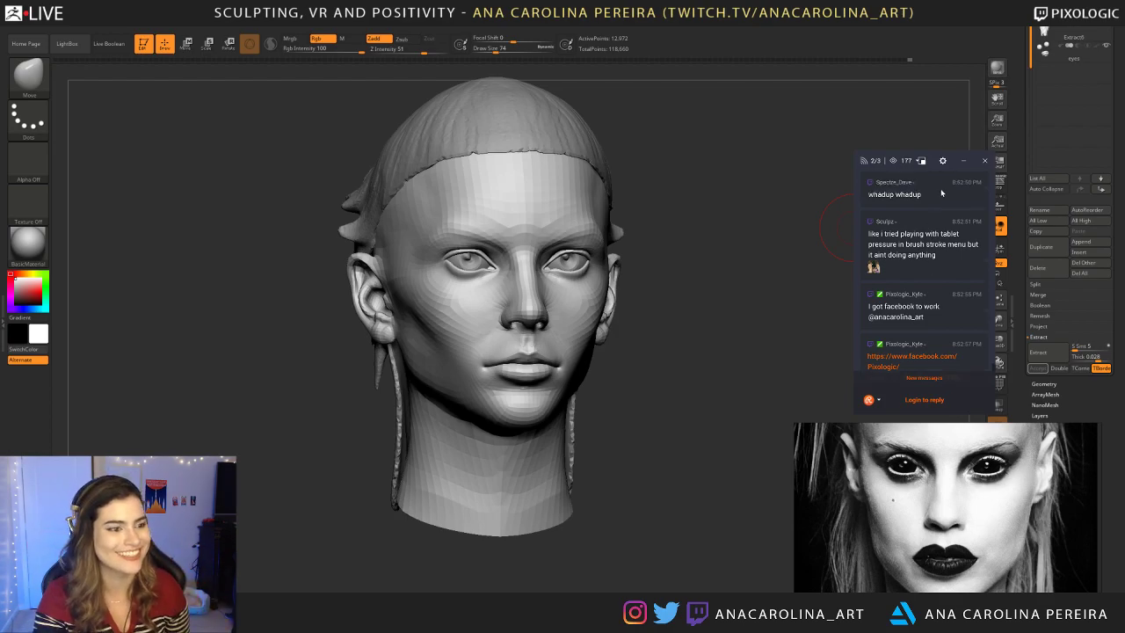
scroll(933, 207, up, 3)
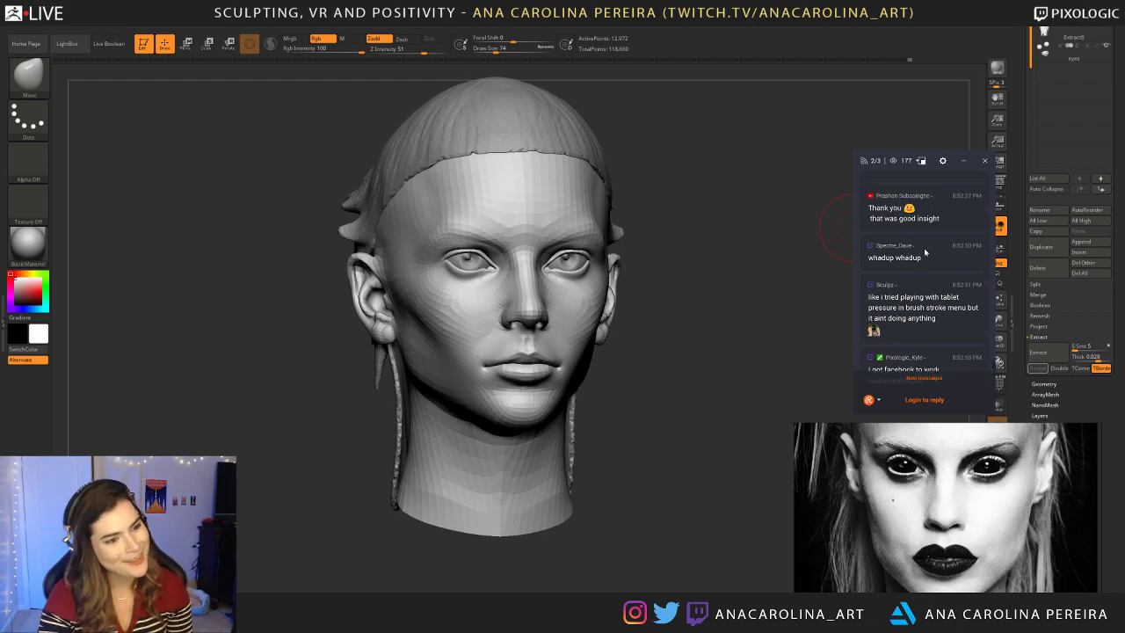
scroll(922, 272, up, 2)
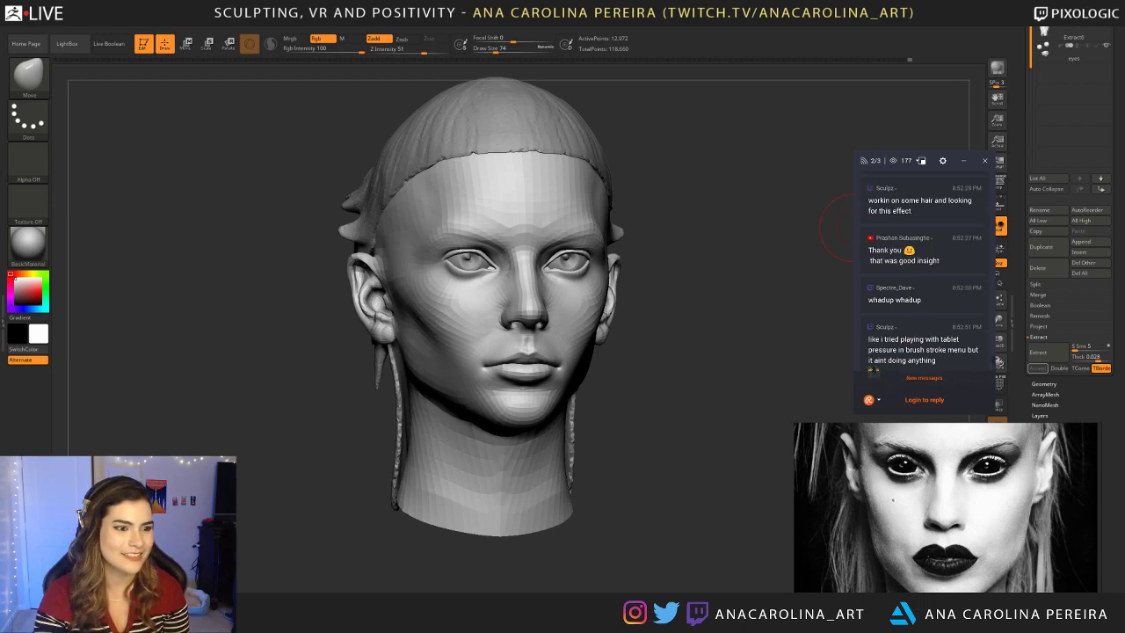
scroll(917, 260, up, 1)
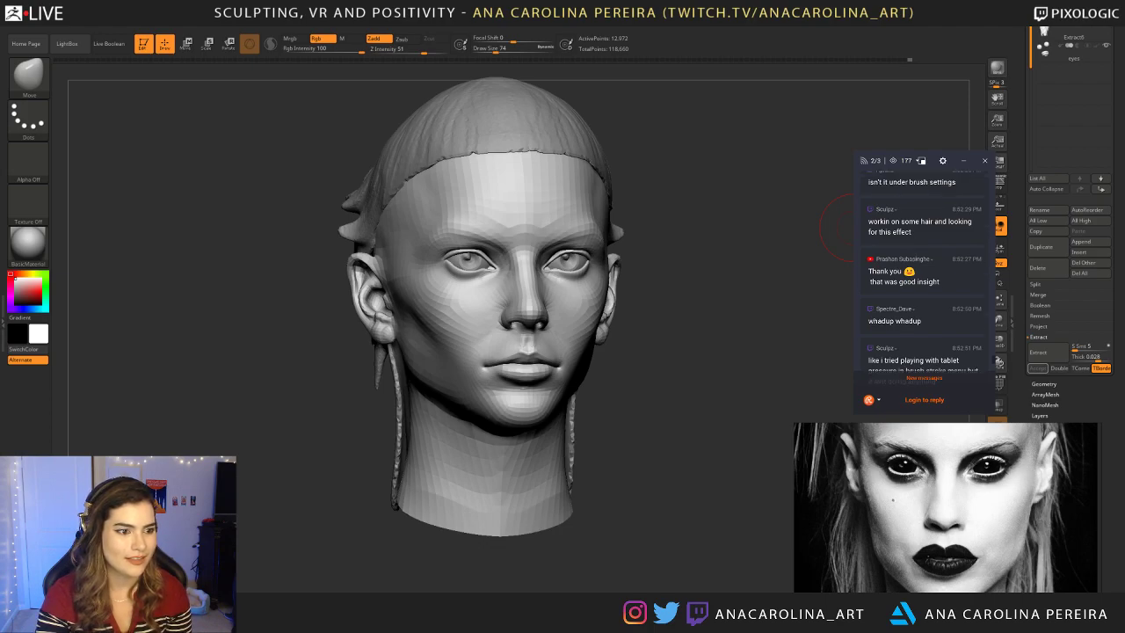
scroll(910, 241, up, 1)
scroll(909, 242, up, 1)
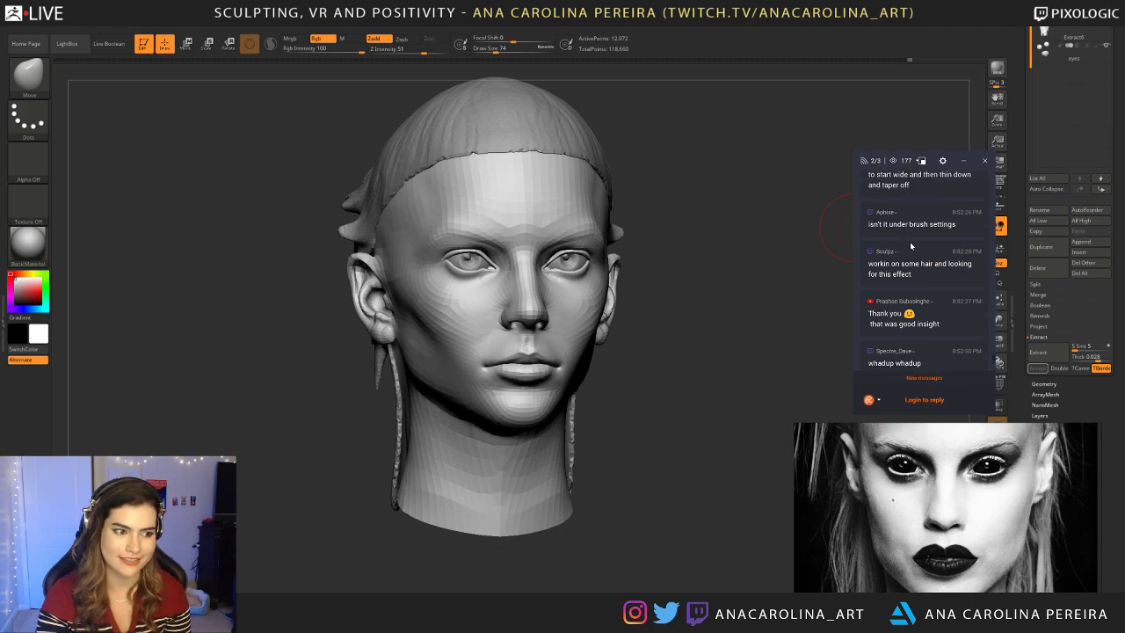
scroll(909, 242, up, 1)
Step: Read the more recent live chat messages about VR and studying ZBrush
scroll(910, 245, down, 10)
scroll(909, 246, down, 2)
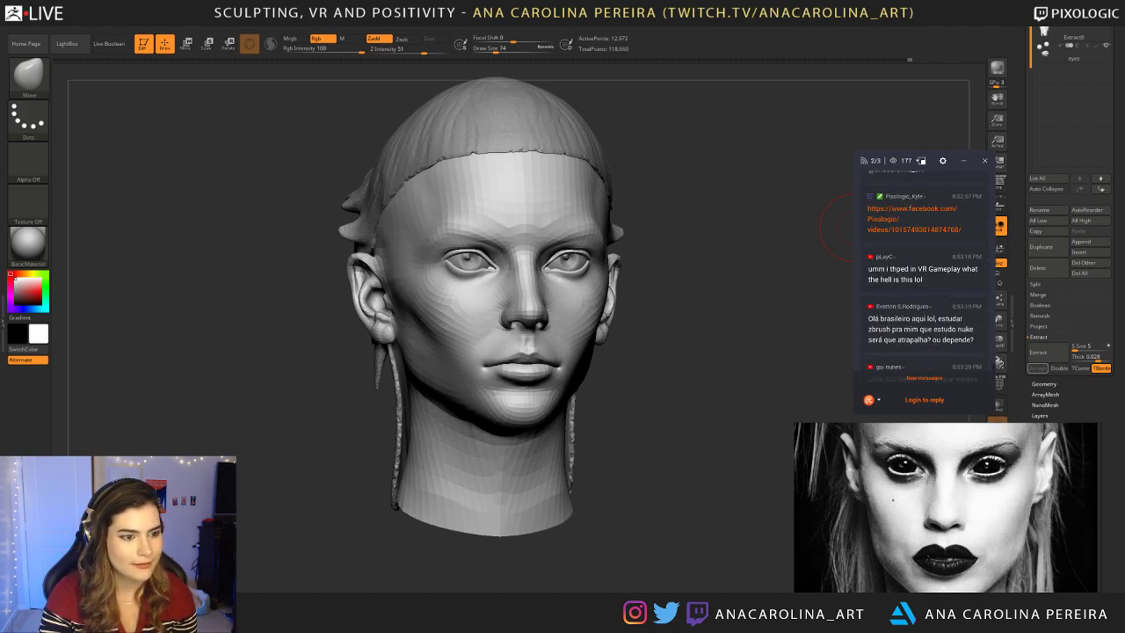
drag(886, 269, 920, 280)
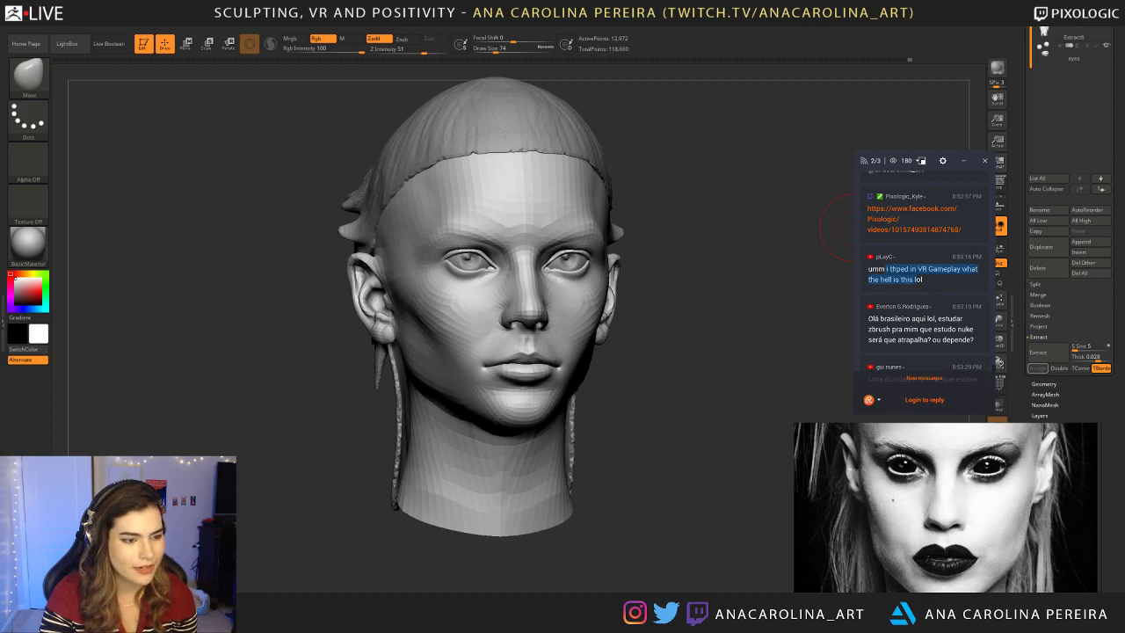
scroll(916, 280, down, 1)
click(934, 283)
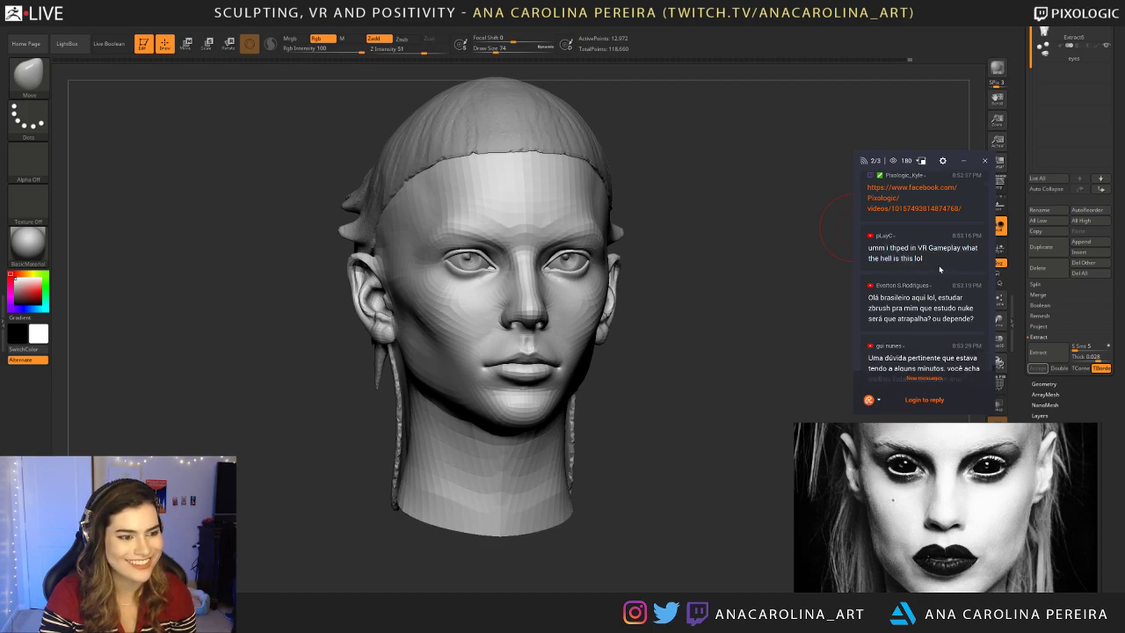
scroll(896, 255, down, 2)
drag(869, 254, 891, 265)
click(922, 266)
click(891, 266)
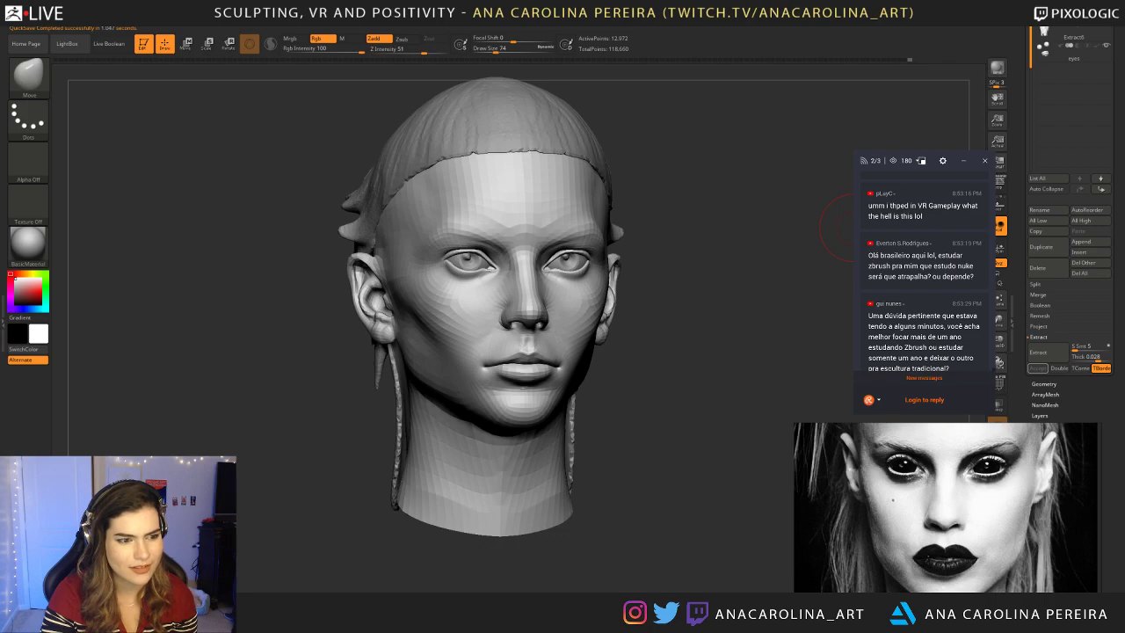
scroll(919, 275, down, 1)
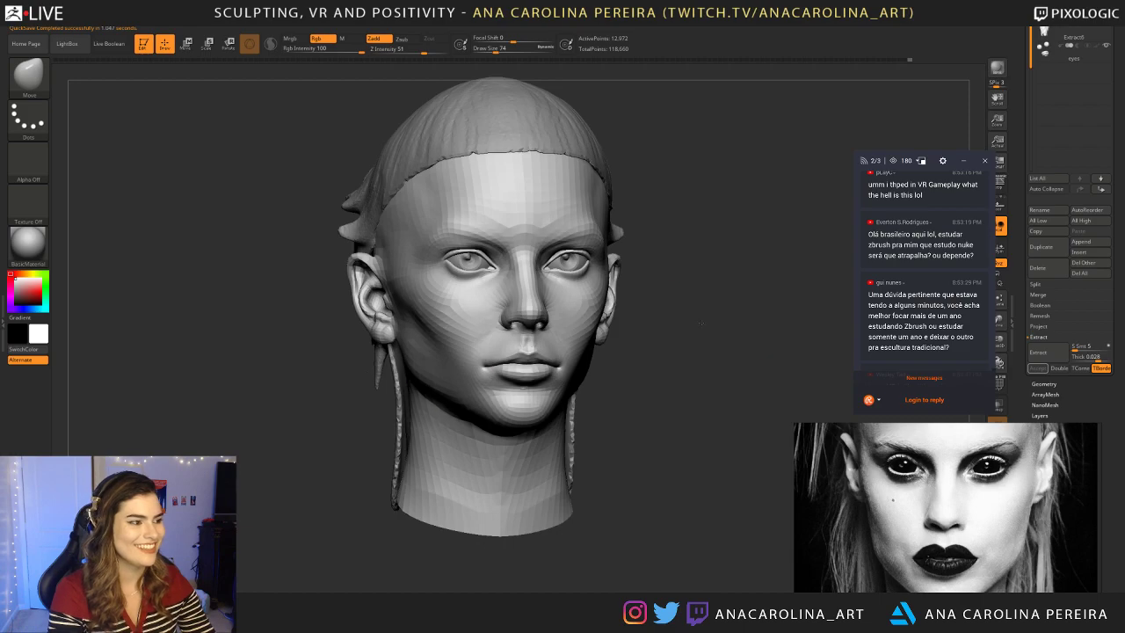
Step: Reframe the reference photo around the hair and eyes, and switch to the ClayBuildup brush with a draw size of 80
shift+drag(725, 366, 668, 366)
alt+drag(703, 235, 724, 256)
scroll(963, 497, down, 4)
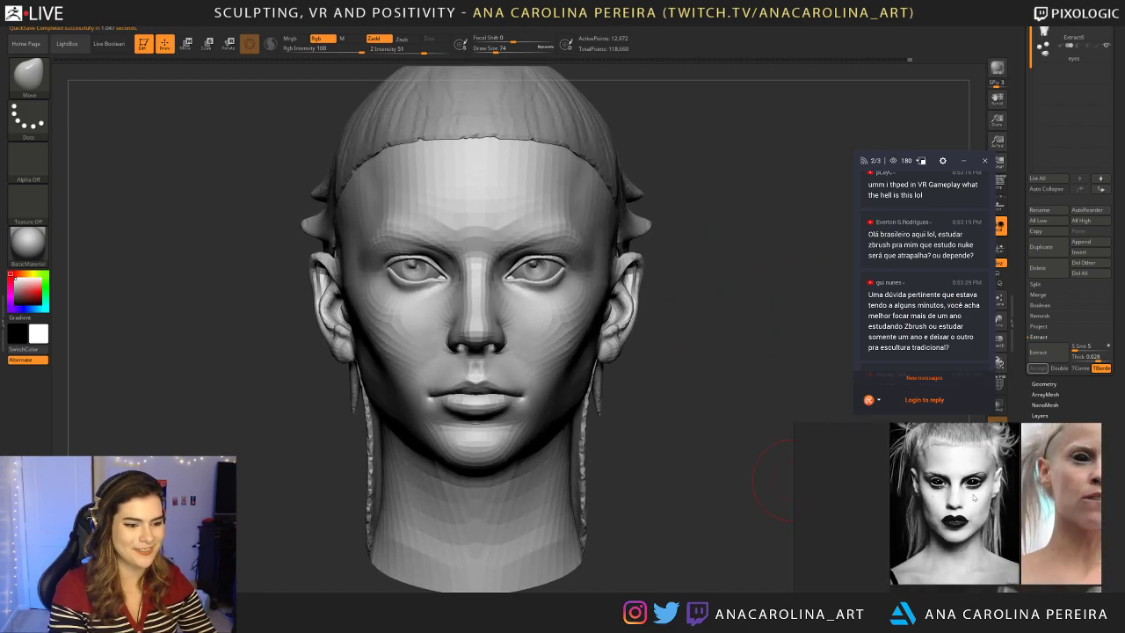
scroll(972, 527, up, 3)
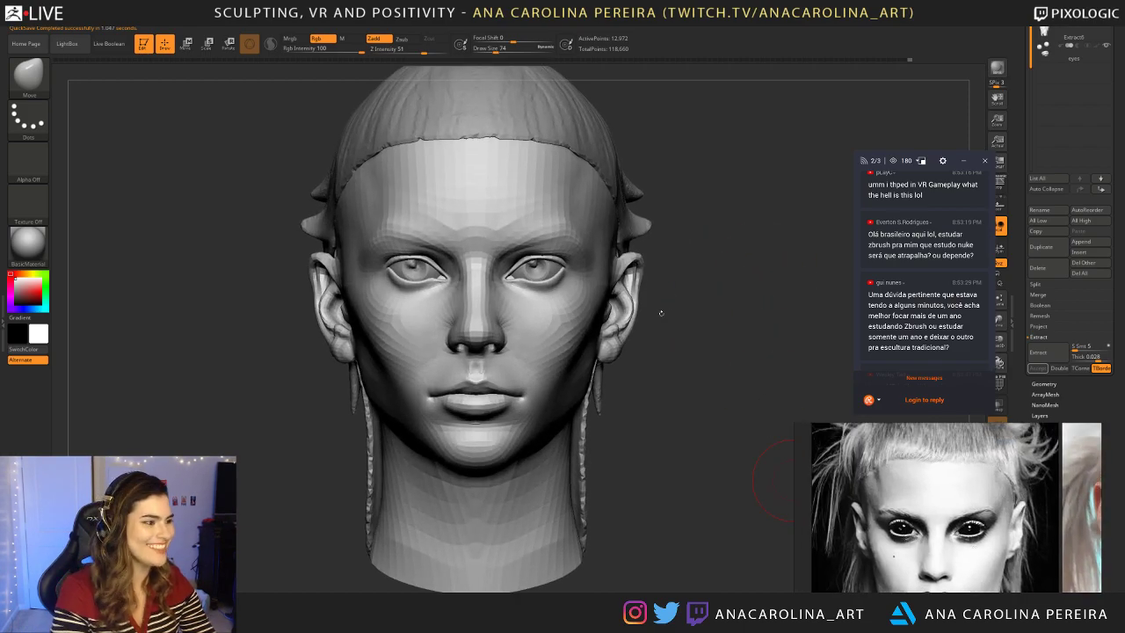
key(ctrl+shift)
key(space)
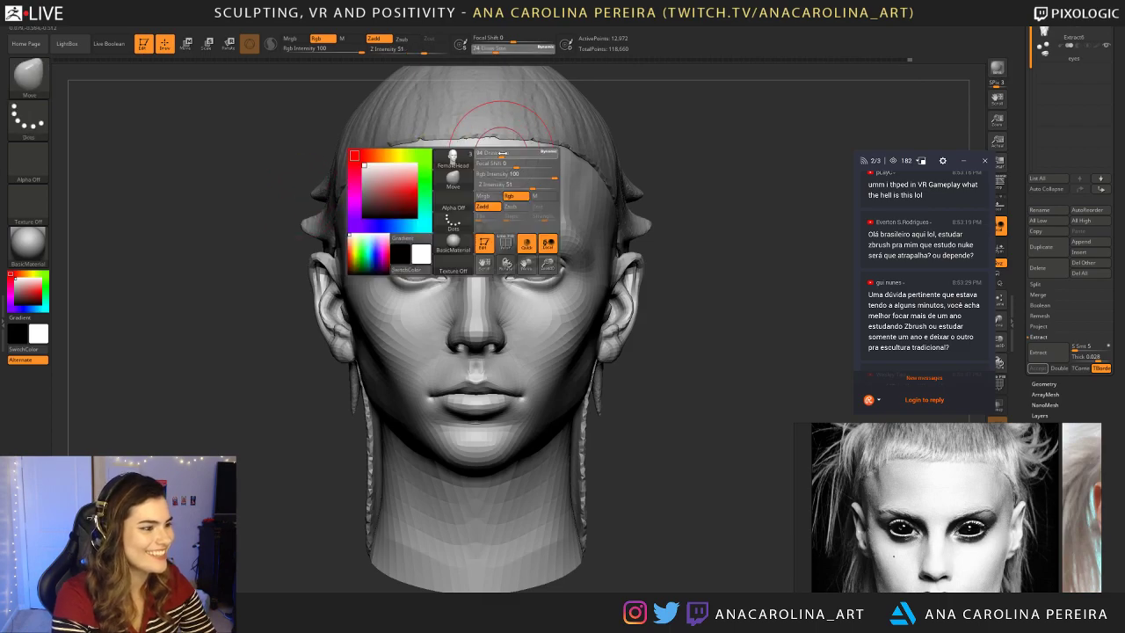
key(b)
key(b)
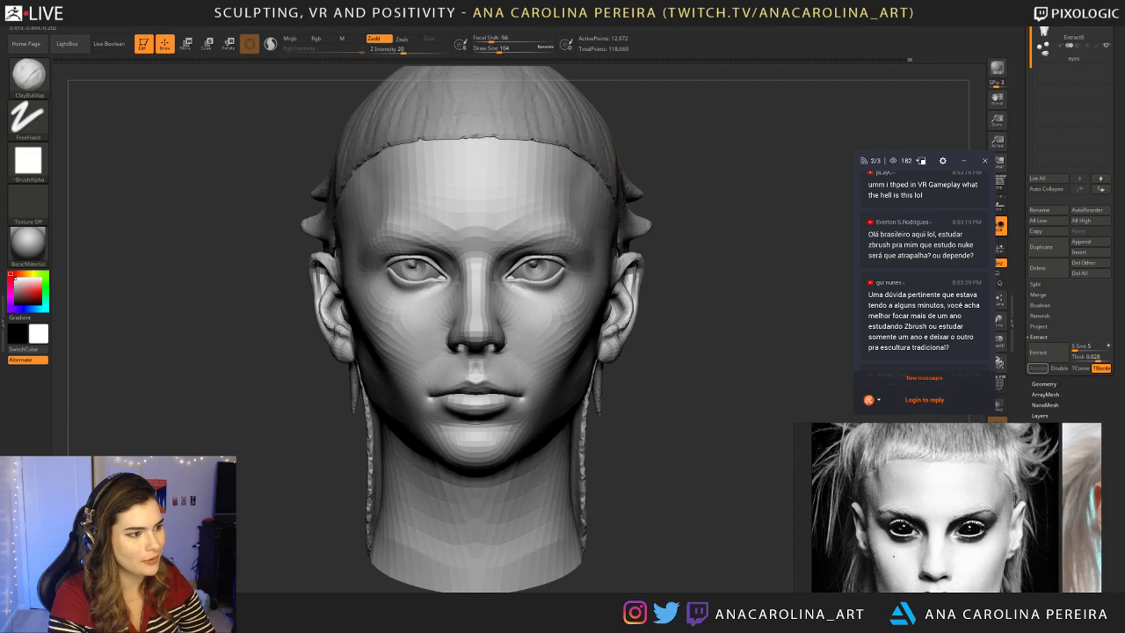
alt+drag(658, 303, 706, 296)
key(f)
key(space)
drag(596, 224, 581, 225)
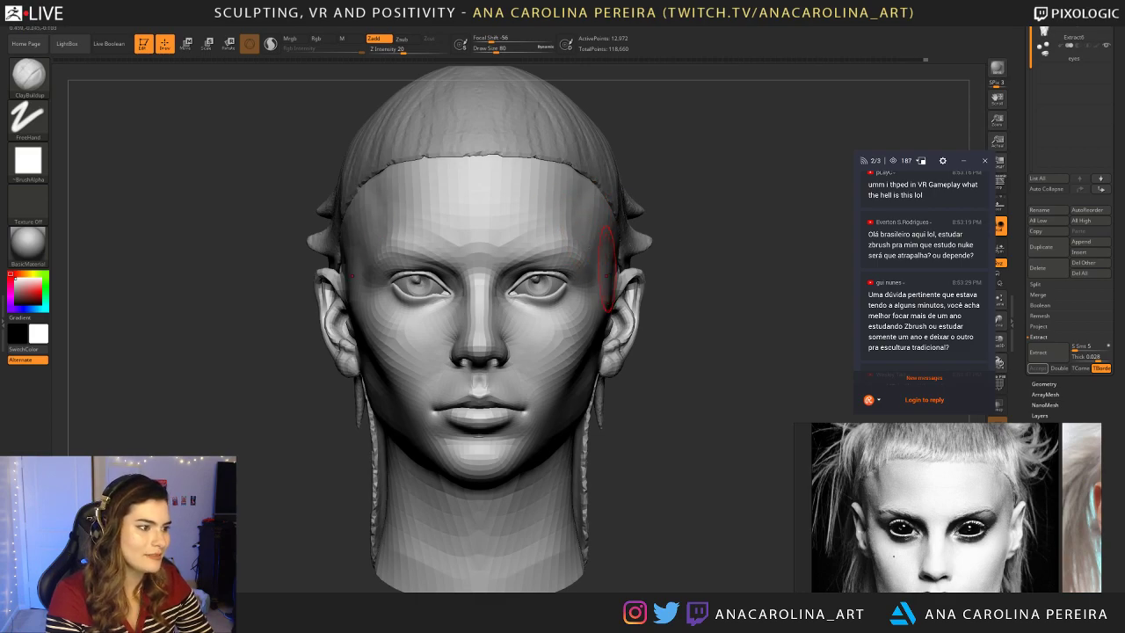
Step: Switch to the DamStandard brush and undo the last change to the head
key(b)
key(d)
key(s)
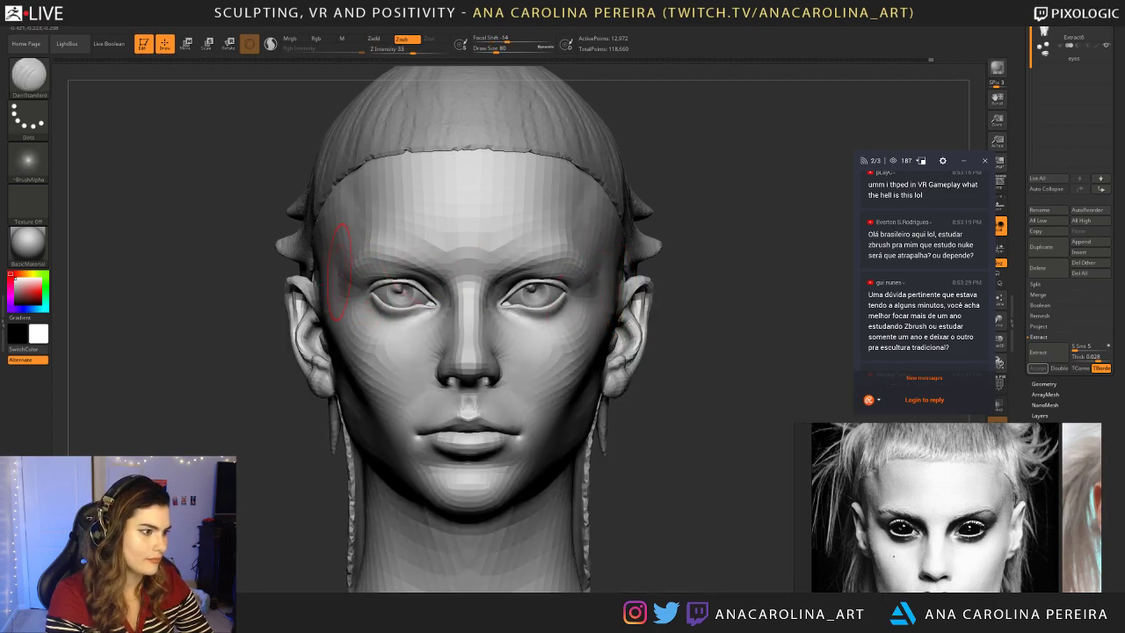
right_drag(377, 327, 444, 308)
key(ctrl+z)
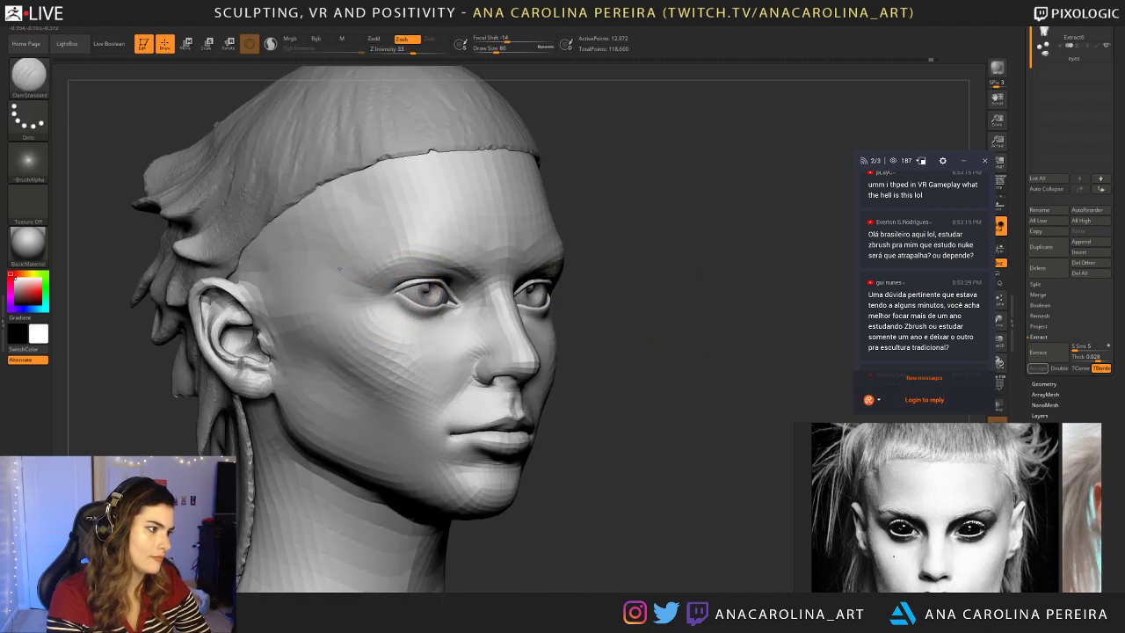
drag(609, 326, 600, 331)
alt+drag(685, 334, 641, 310)
right_drag(653, 310, 697, 311)
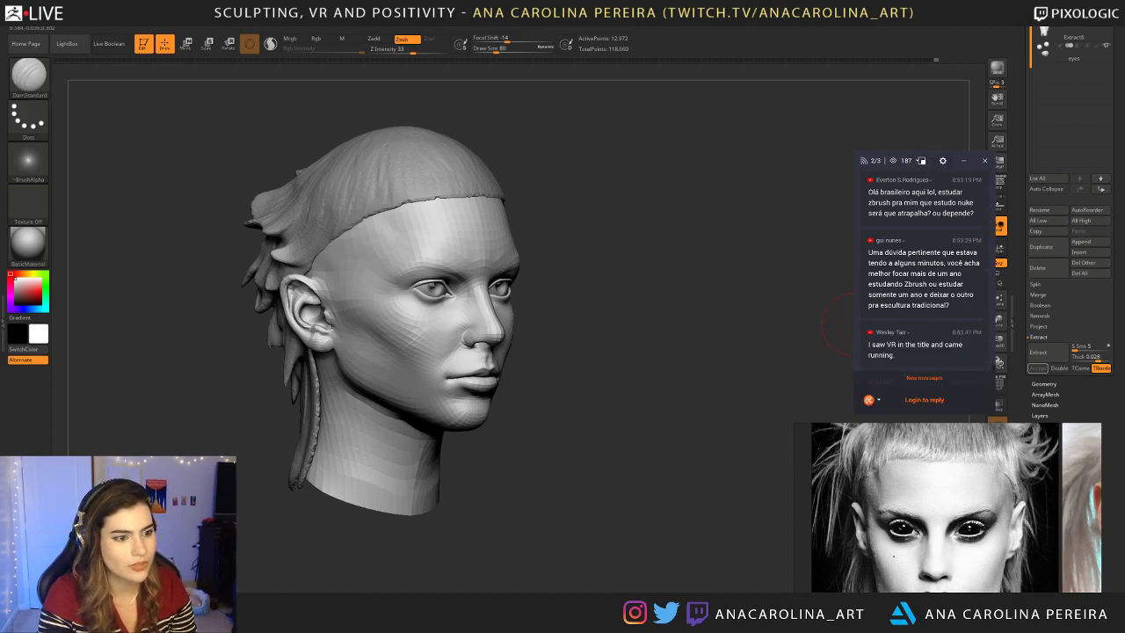
Step: Read the newest viewer questions in the live chat
mouse_move(893, 273)
mouse_down()
mouse_move(908, 284)
mouse_move(903, 295)
mouse_up()
click(908, 285)
click(902, 295)
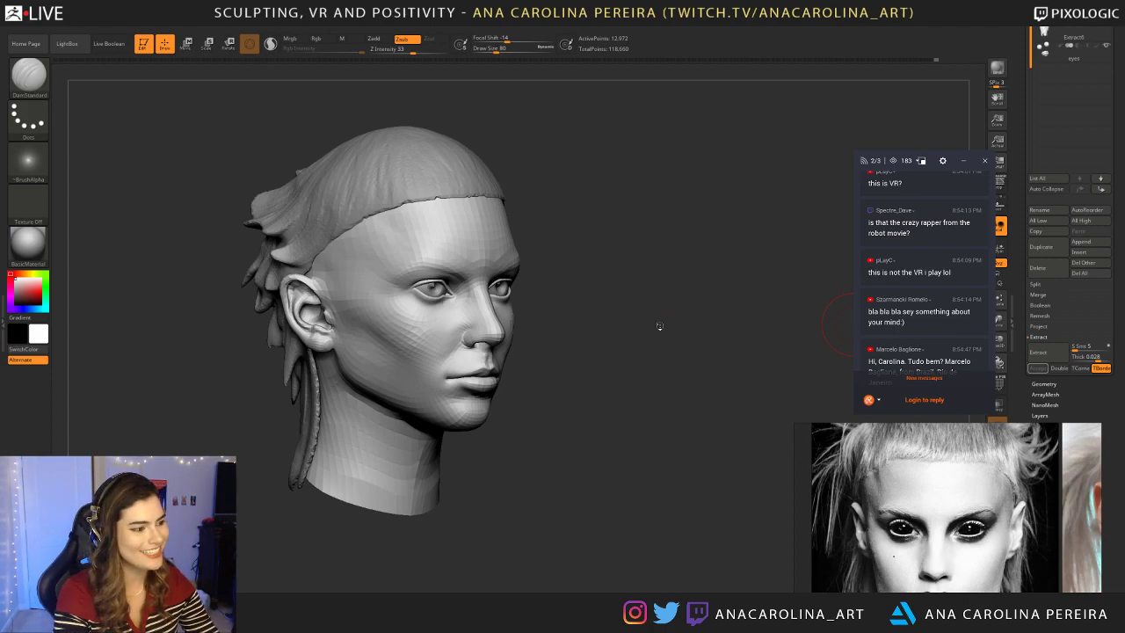
Step: Turn the head to a front view and read the newest live chat messages, up to the horror plank VR game question
shift+drag(659, 323, 651, 374)
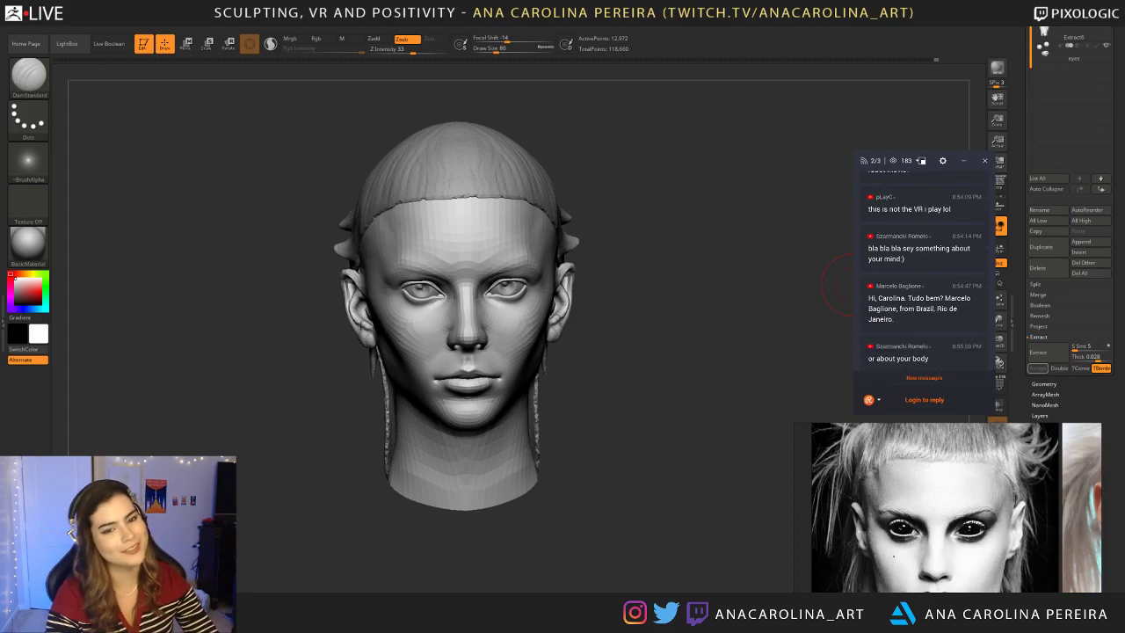
scroll(886, 230, down, 1)
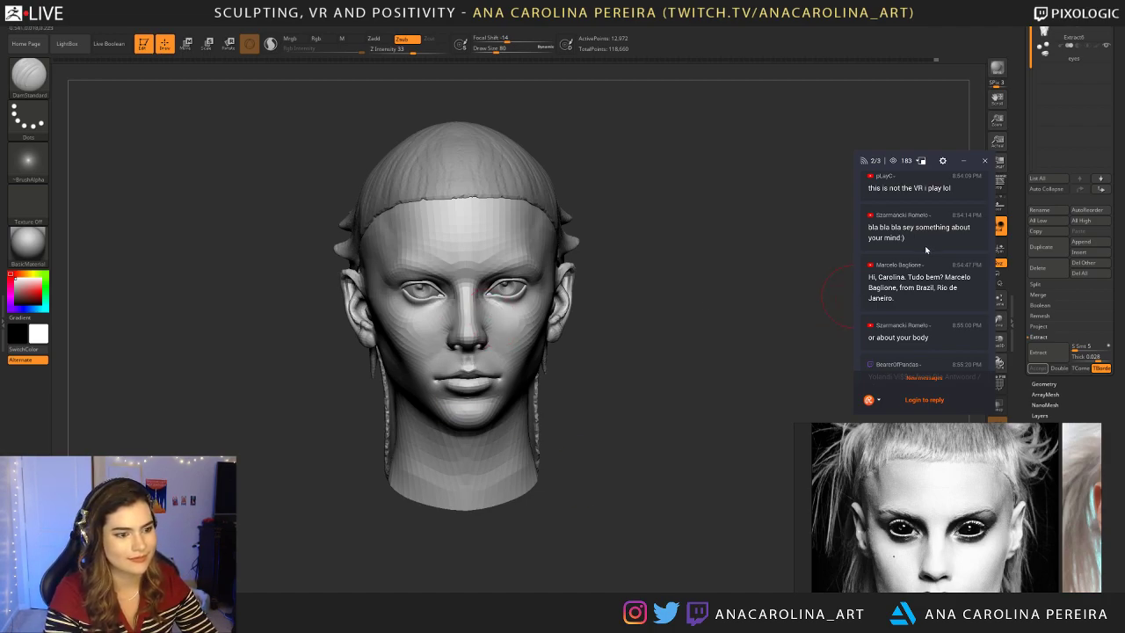
scroll(927, 249, up, 1)
scroll(926, 253, down, 1)
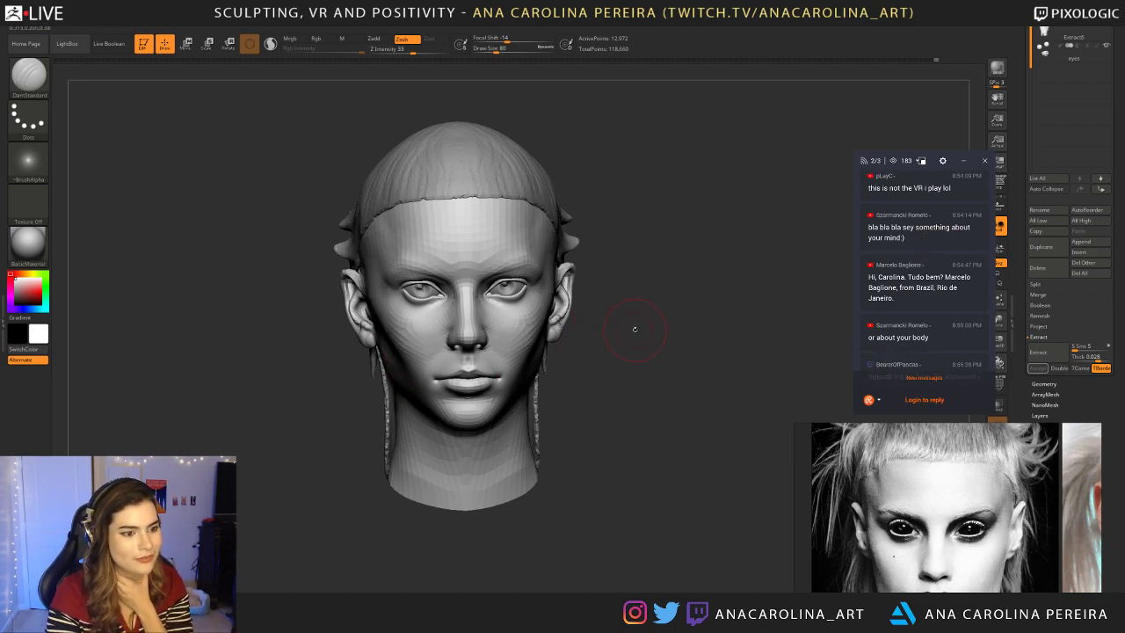
scroll(951, 299, down, 5)
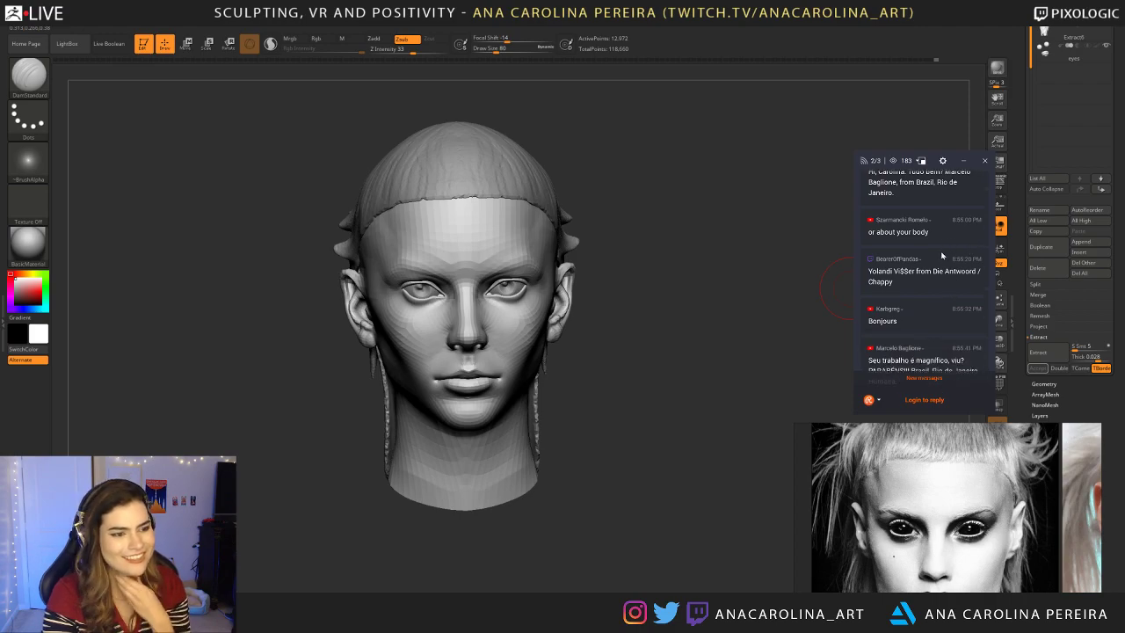
scroll(942, 256, down, 1)
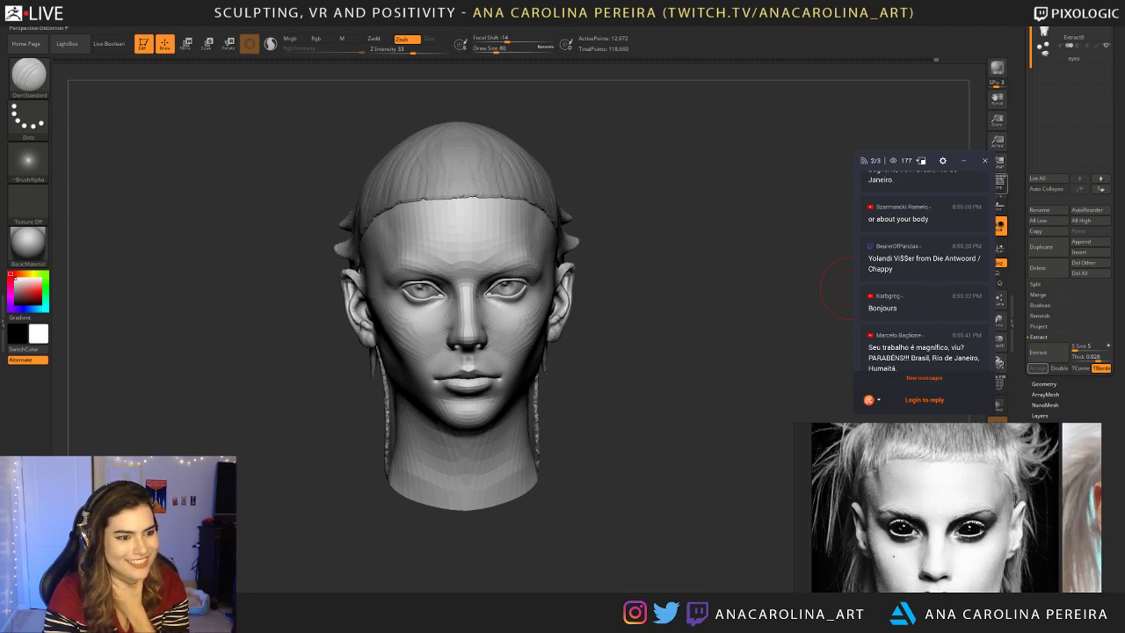
drag(881, 258, 892, 269)
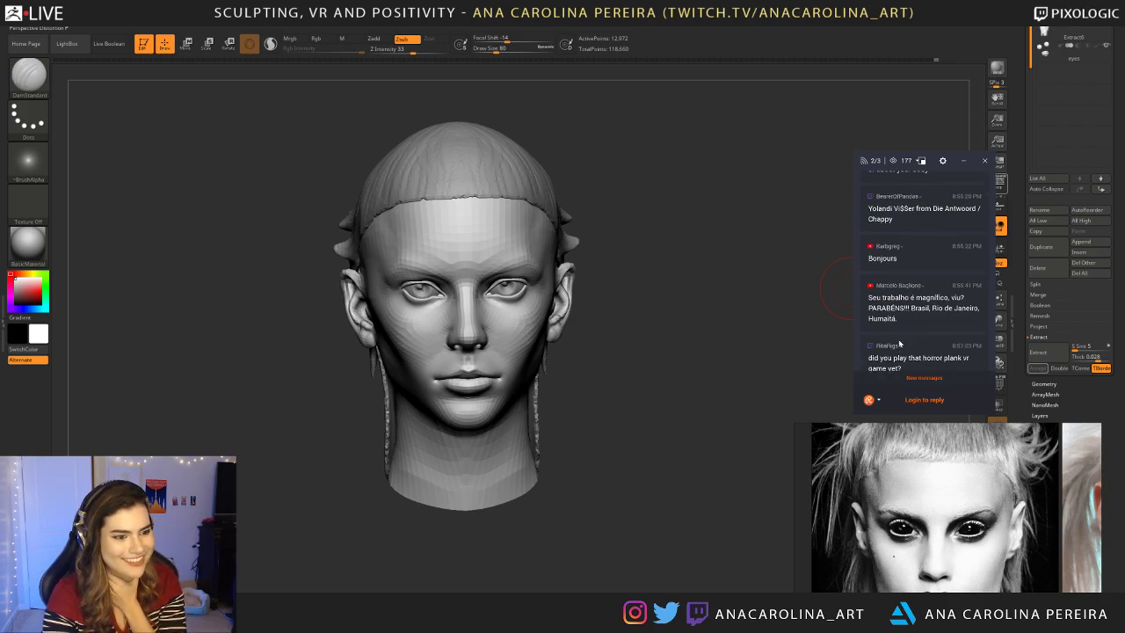
mouse_move(867, 297)
mouse_down()
mouse_move(897, 308)
mouse_move(868, 297)
mouse_up()
click(909, 329)
click(870, 299)
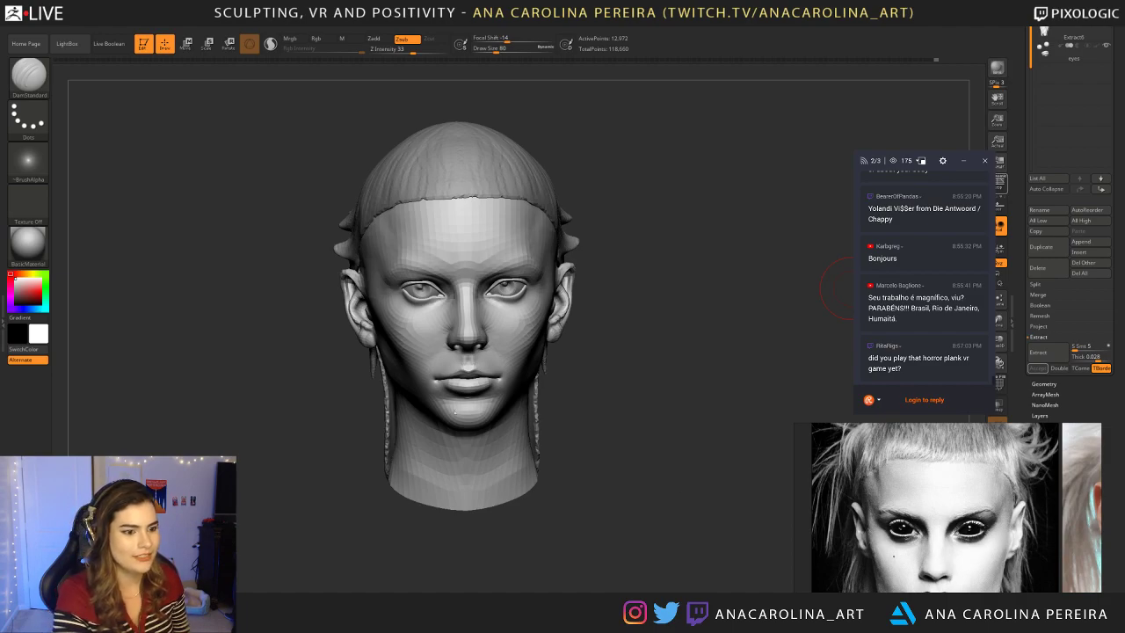
Step: Switch to the Move brush with a draw size of 74, framing the face from the front
drag(728, 343, 693, 381)
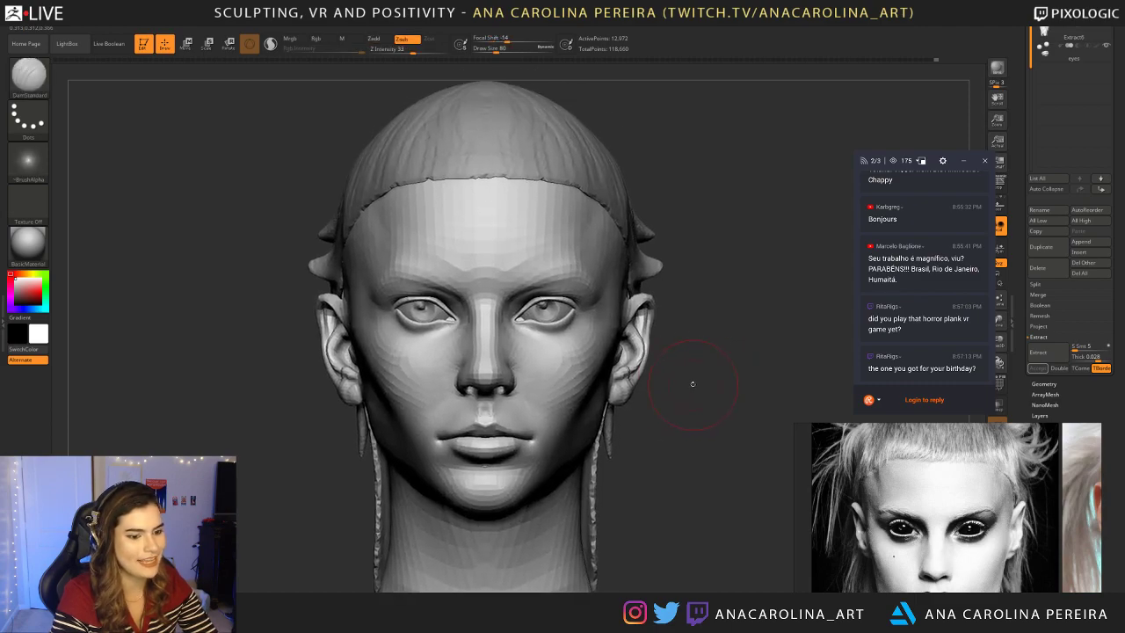
shift+drag(615, 294, 597, 254)
alt+drag(673, 326, 693, 341)
key(space)
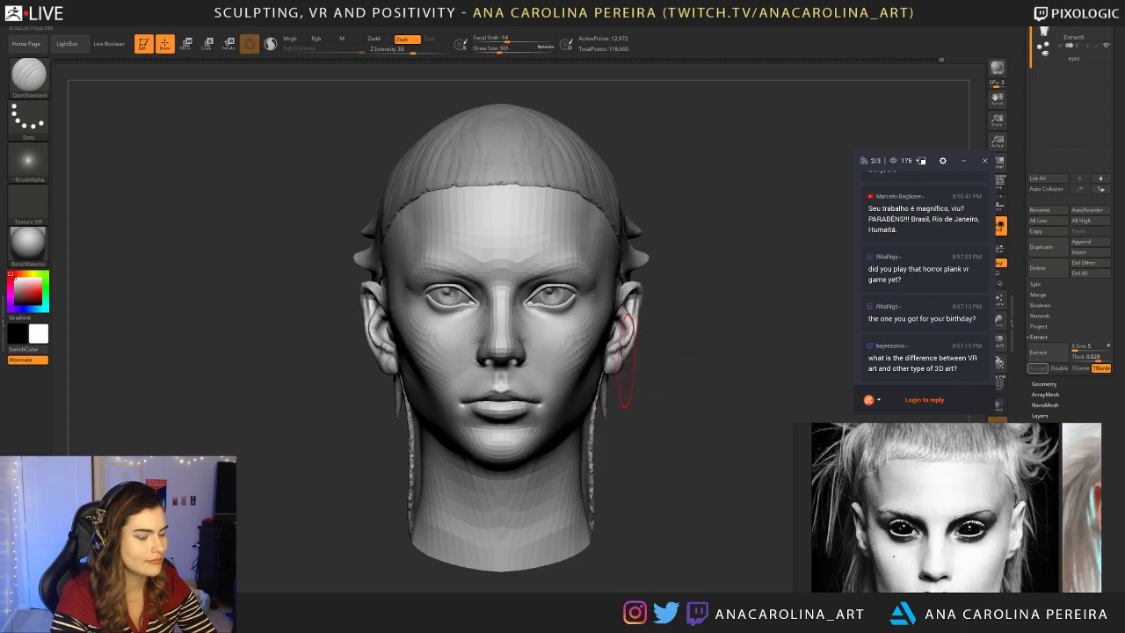
key(b)
key(m)
key(v)
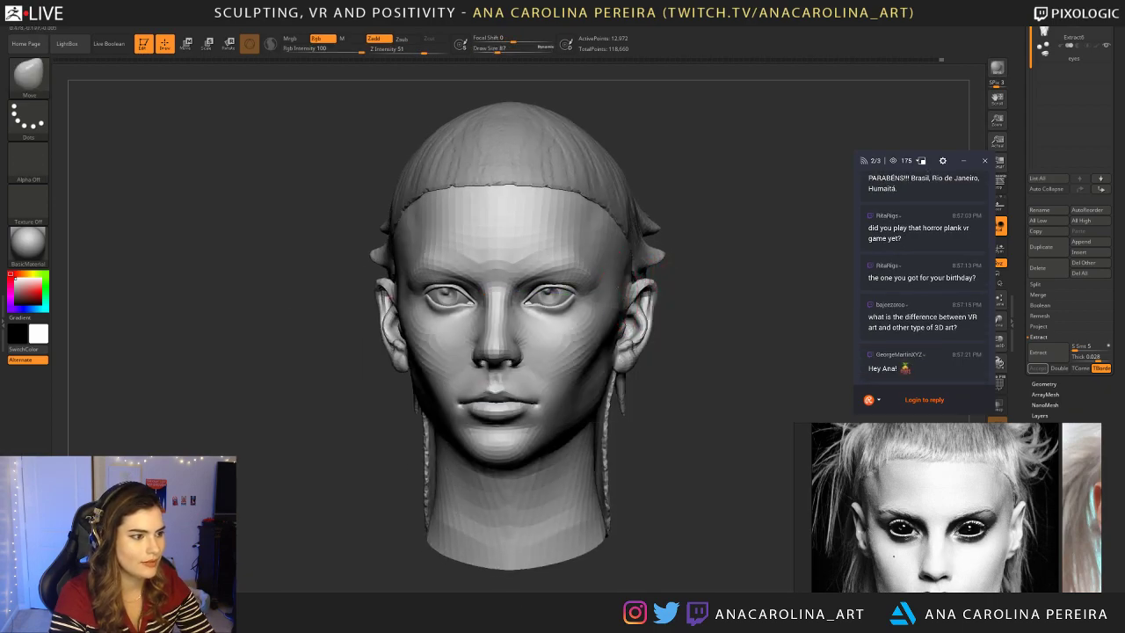
shift+drag(659, 274, 666, 265)
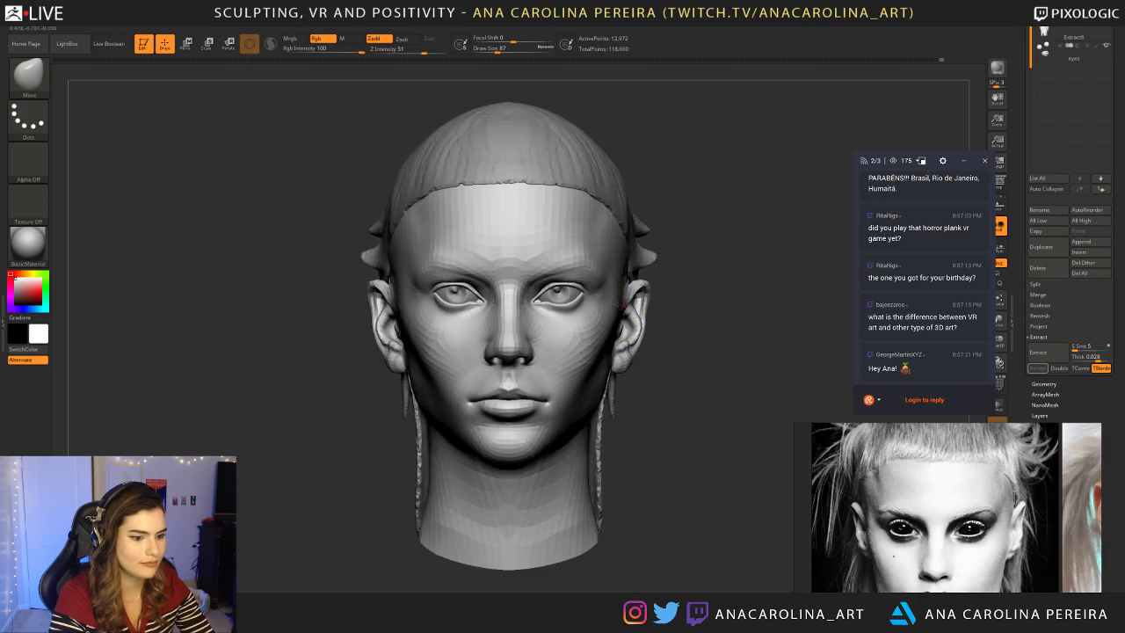
mouse_move(658, 331)
alt+mouse_down()
mouse_move(696, 323)
mouse_move(685, 347)
mouse_move(668, 328)
mouse_move(681, 337)
alt+mouse_up()
mouse_move(680, 336)
shift+mouse_down()
mouse_move(697, 338)
mouse_move(676, 366)
mouse_move(675, 353)
shift+mouse_up()
key(space)
Step: Reframe the reference board from the black-and-white portrait to a close-up of the nose and mouth in the colour photo
scroll(858, 491, down, 2)
scroll(882, 497, up, 2)
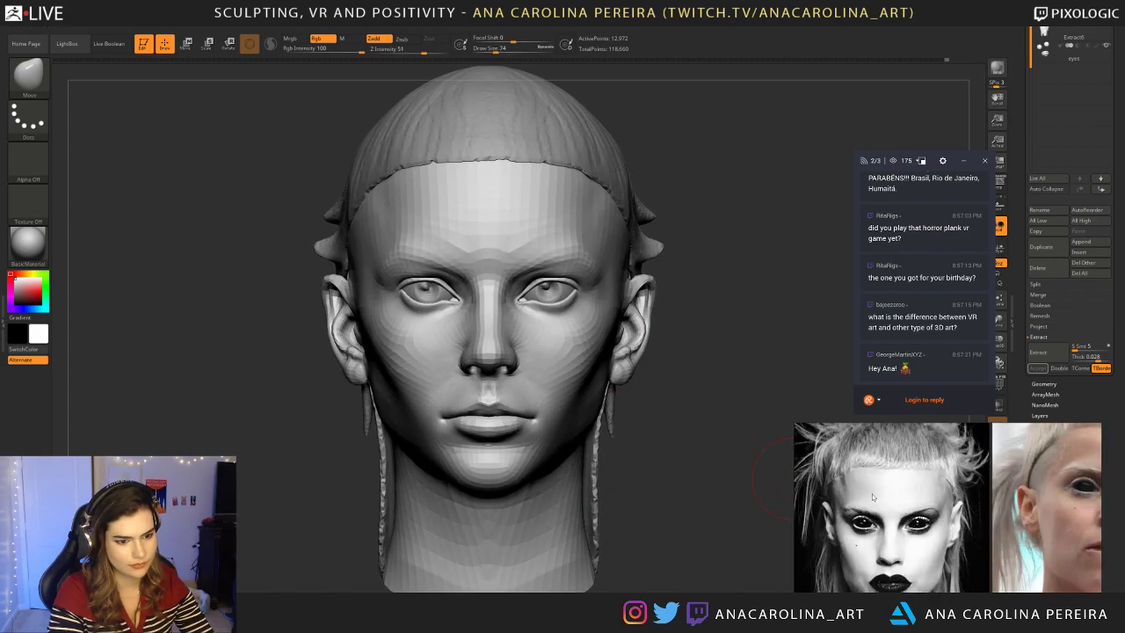
scroll(953, 496, down, 3)
scroll(953, 497, up, 3)
scroll(980, 481, up, 3)
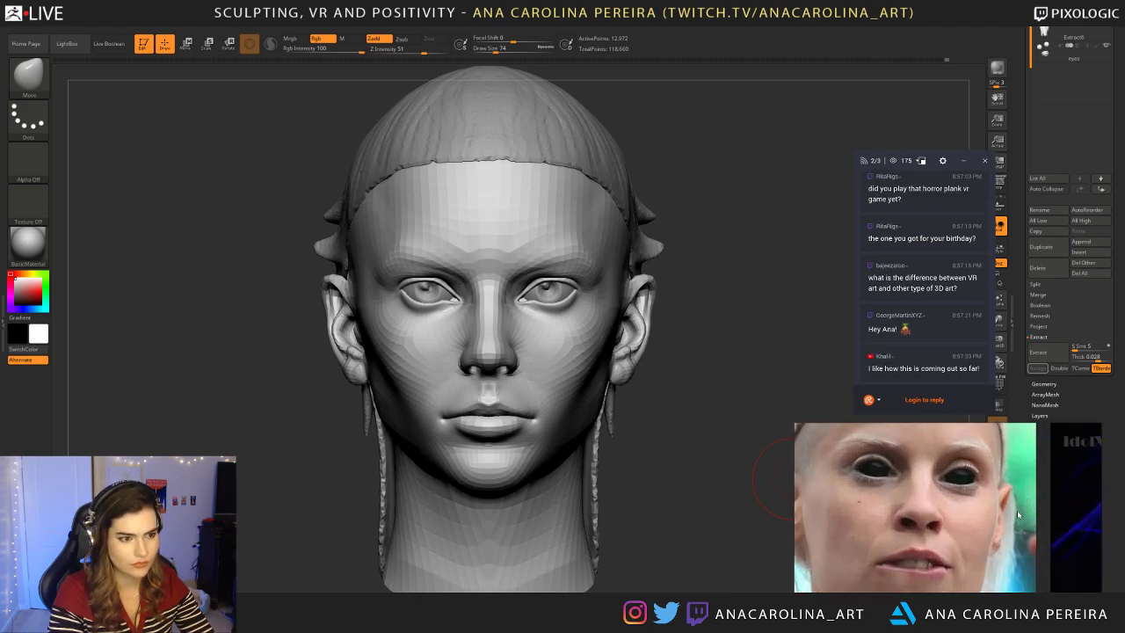
scroll(911, 492, up, 2)
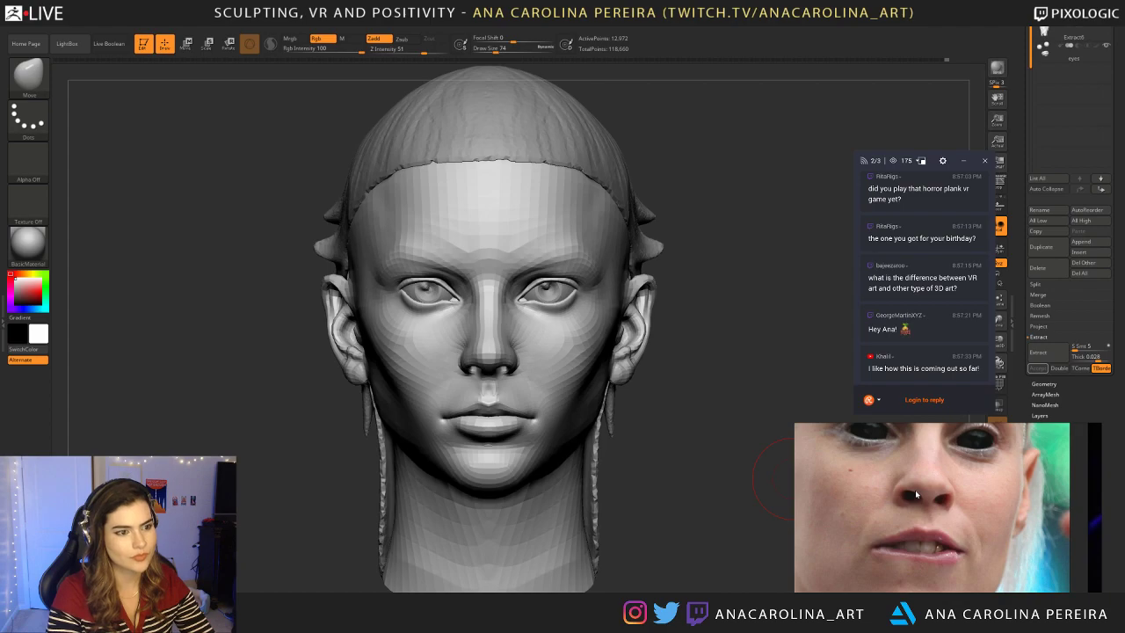
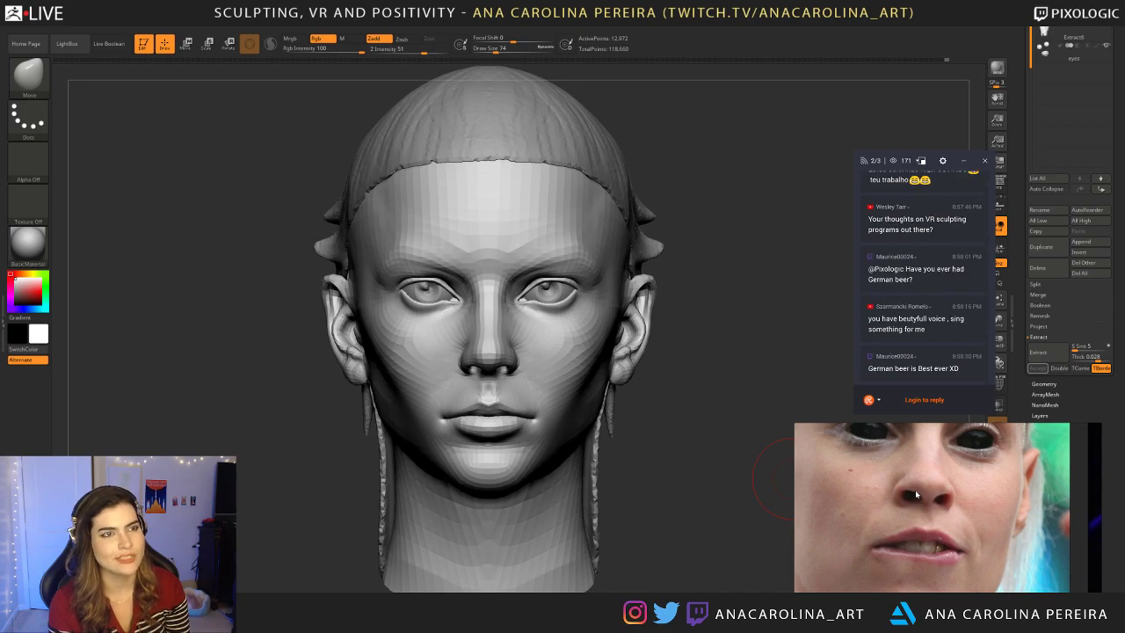
Step: Save the project and divide the head mesh once to subdivision level 2
key(ctrl+s)
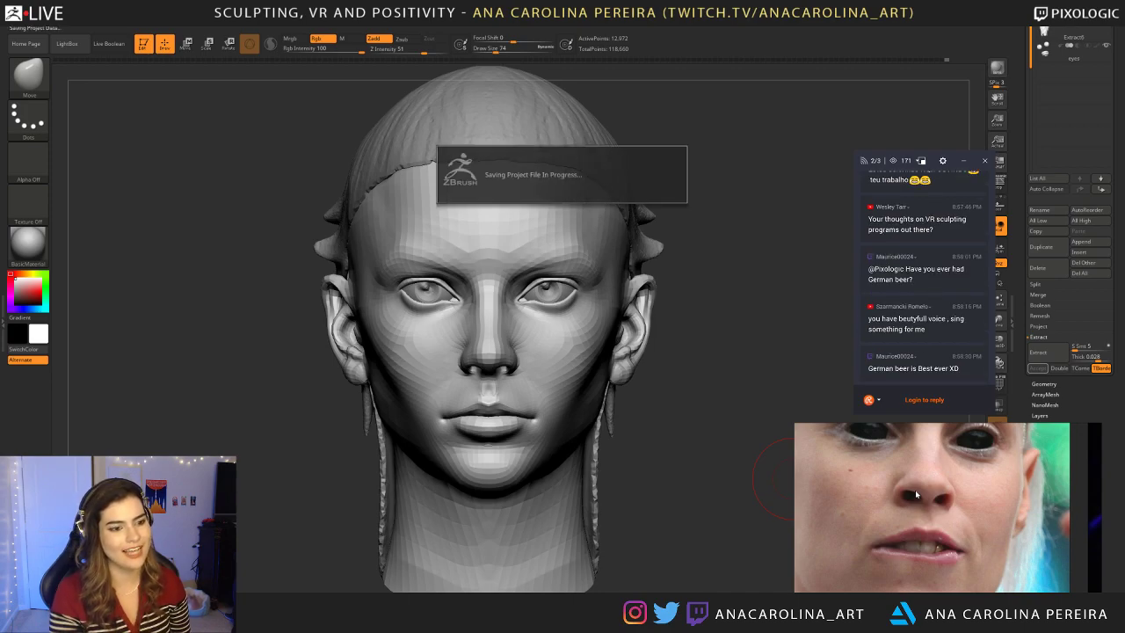
drag(715, 382, 420, 376)
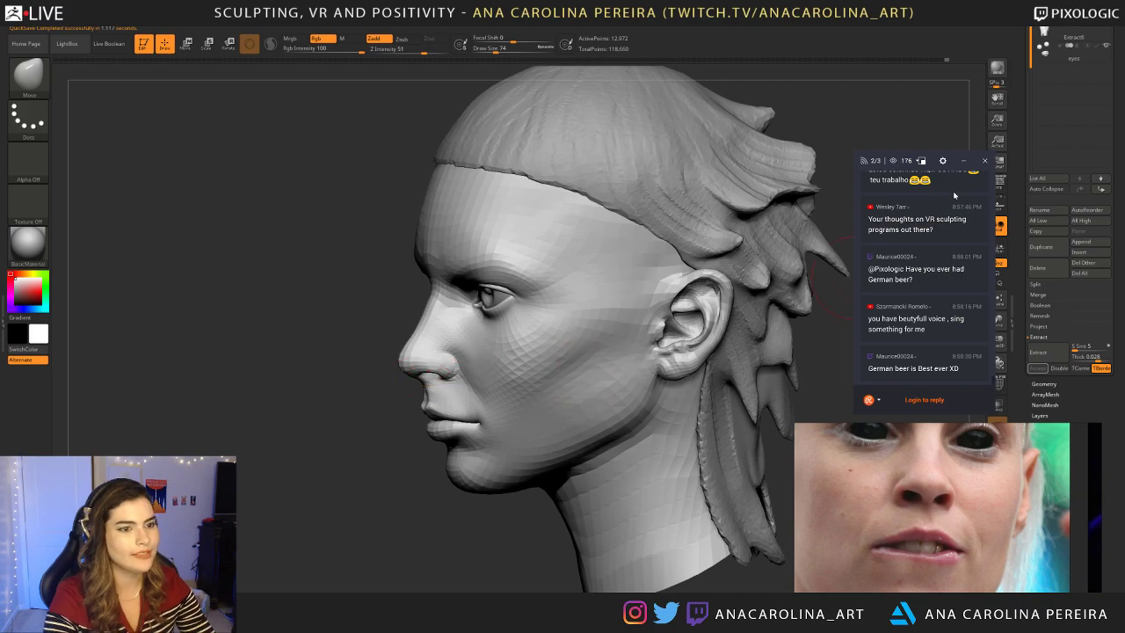
drag(1030, 310, 1031, 214)
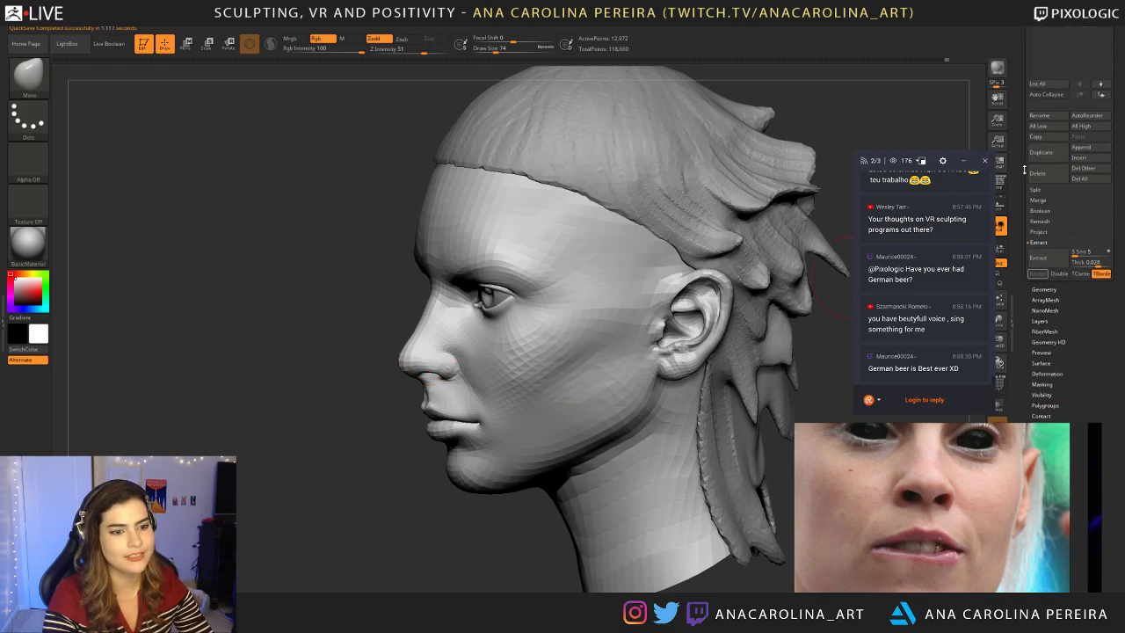
click(1047, 291)
scroll(1031, 211, up, 5)
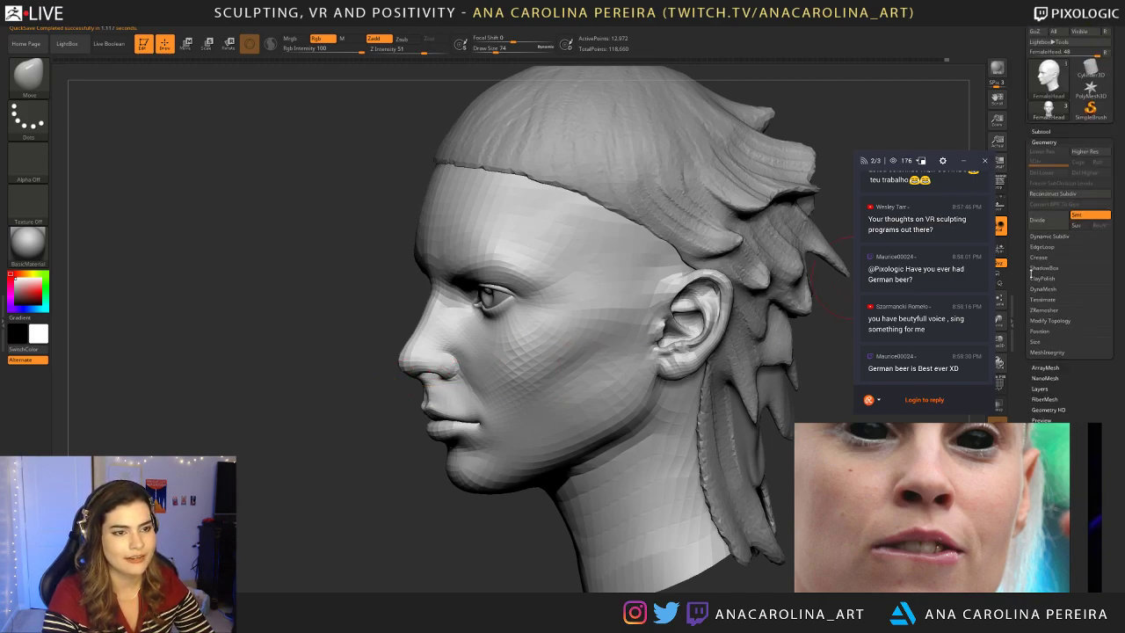
click(1038, 220)
drag(518, 530, 723, 484)
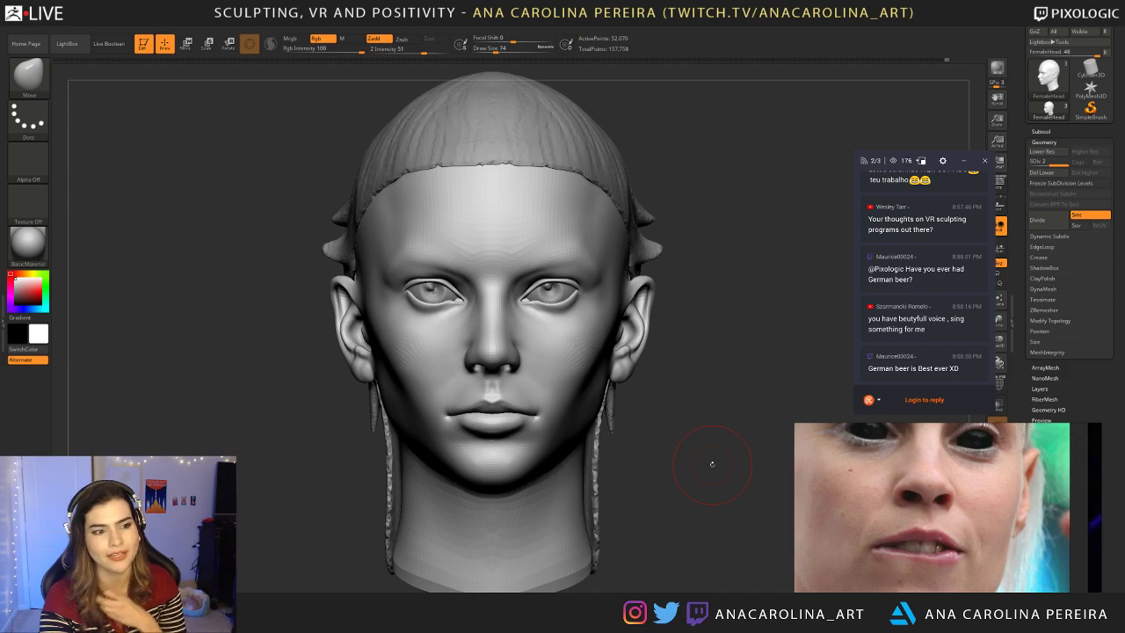
Step: Read the live chat messages about VR sculpting programs and digital art
drag(728, 421, 716, 416)
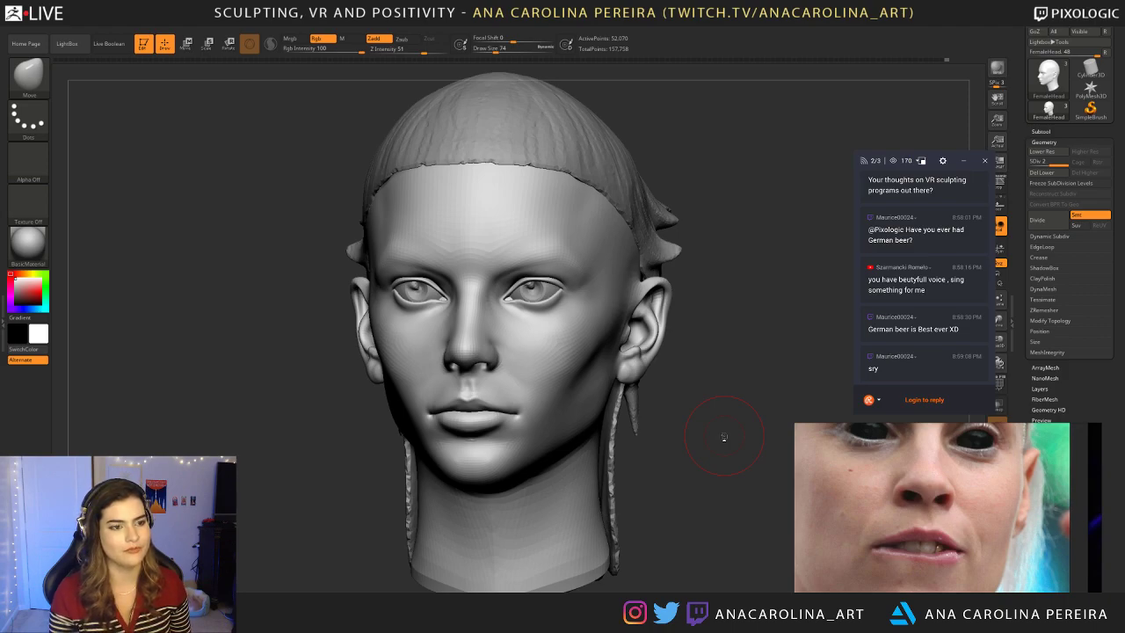
scroll(970, 302, up, 2)
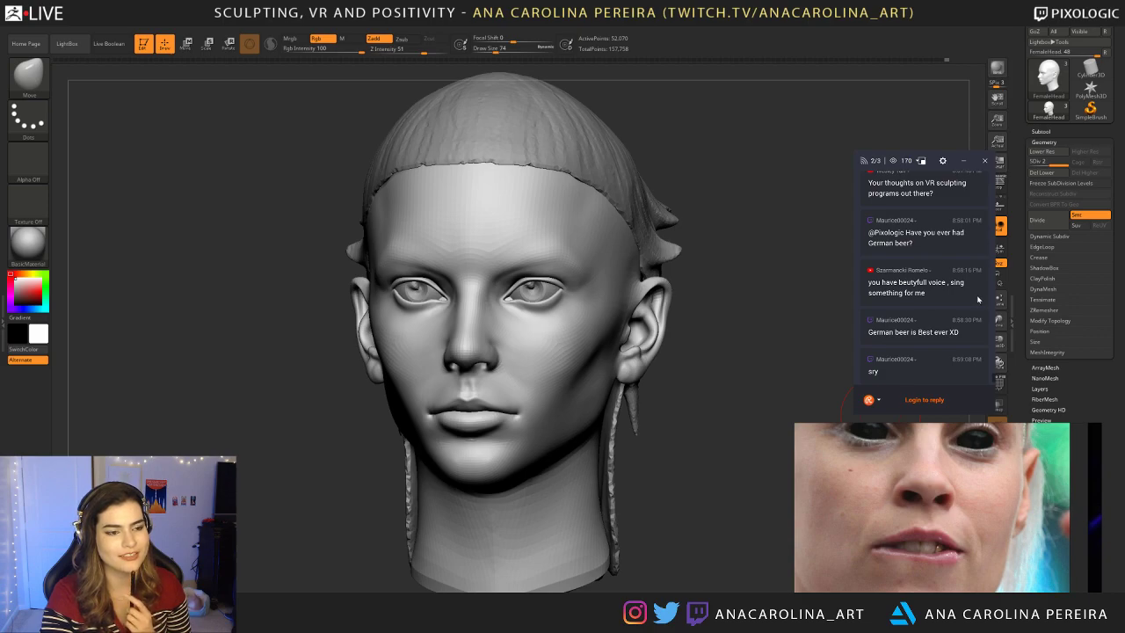
scroll(978, 300, up, 1)
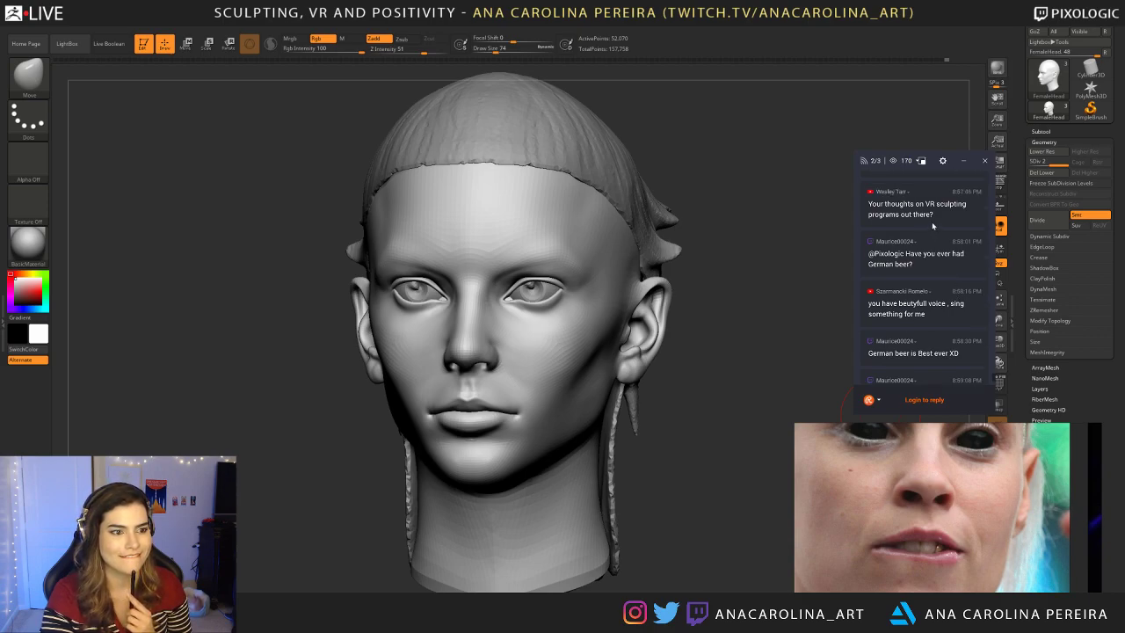
scroll(933, 227, down, 3)
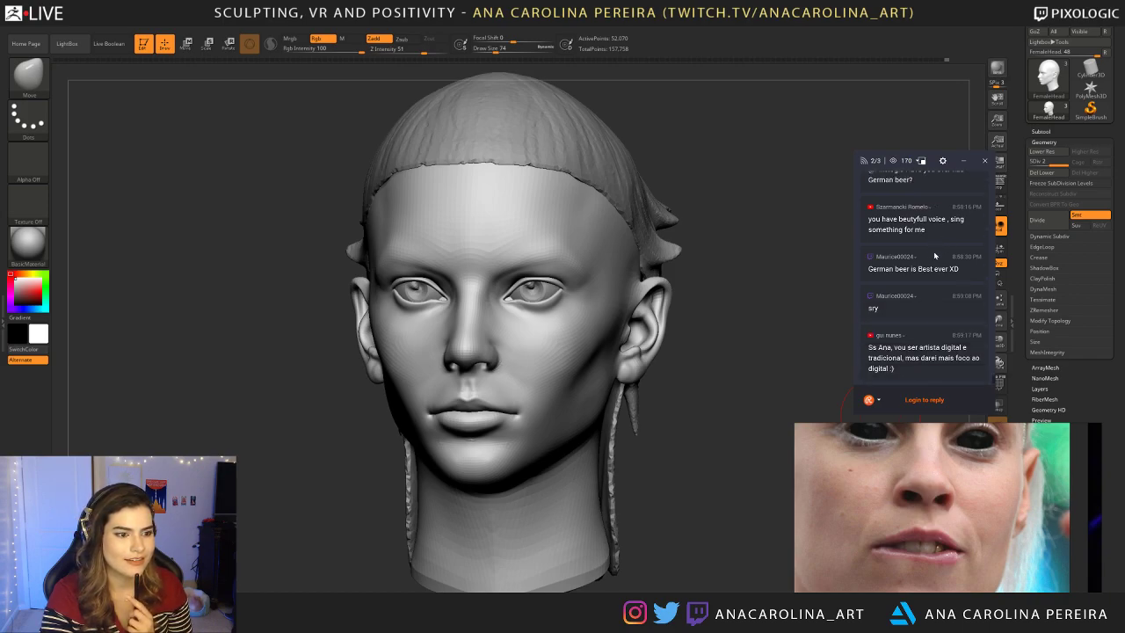
drag(868, 347, 968, 347)
click(941, 379)
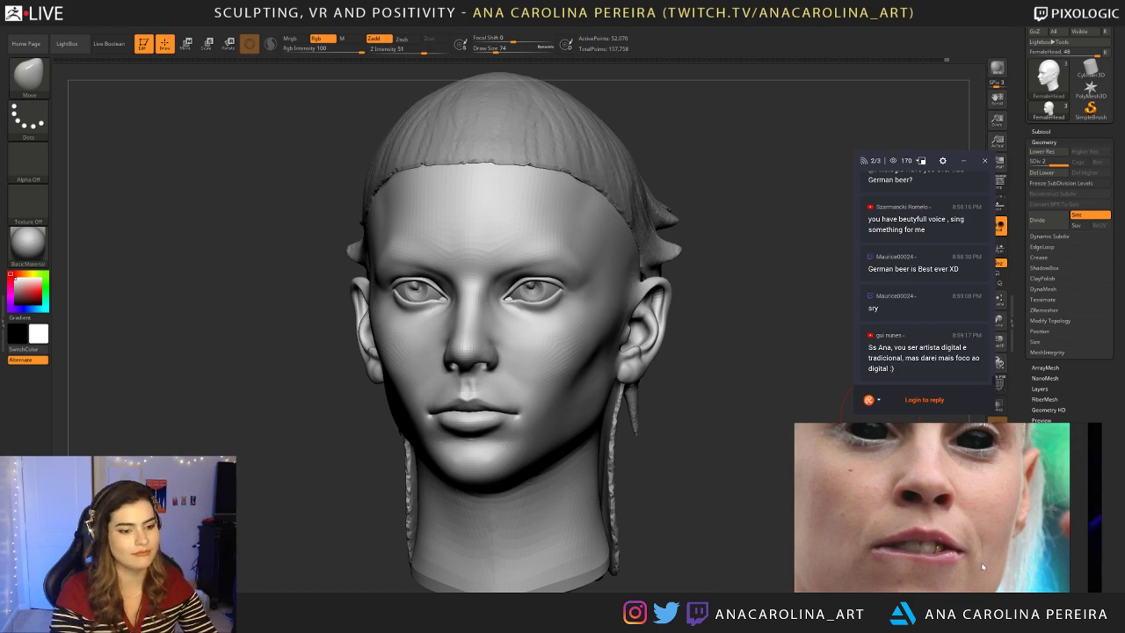
Step: Adjust the side of the nostril from a low three-quarter view, using the Move brush at draw size 44
drag(647, 387, 672, 290)
alt+drag(672, 237, 731, 343)
key(space)
mouse_move(731, 323)
mouse_down()
mouse_move(716, 322)
mouse_move(742, 313)
mouse_up()
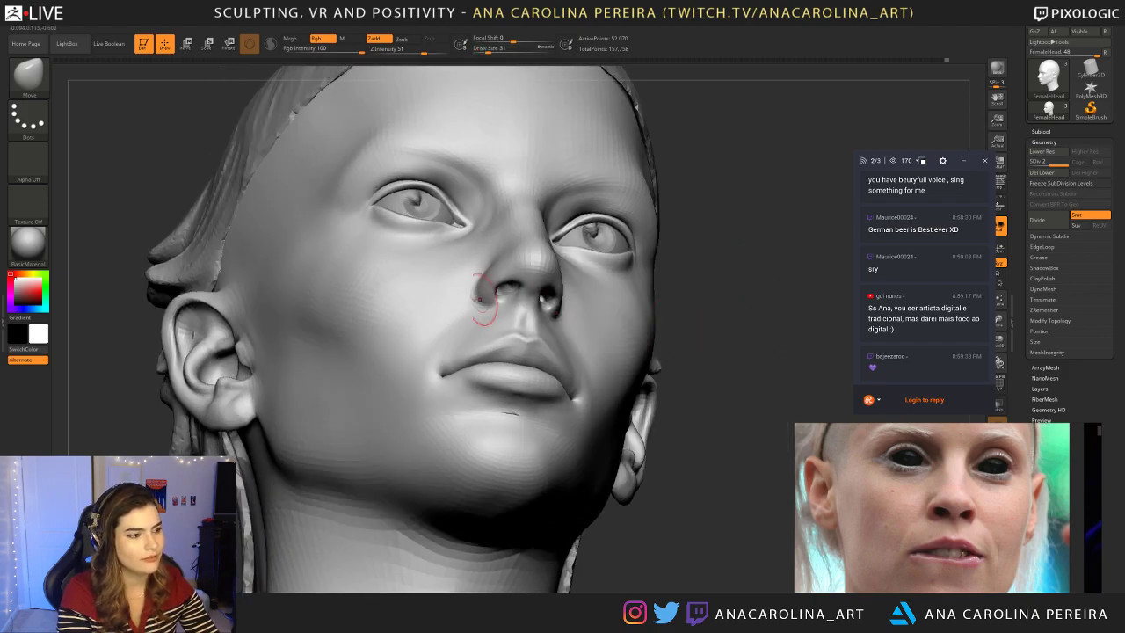
key(space)
drag(489, 291, 497, 290)
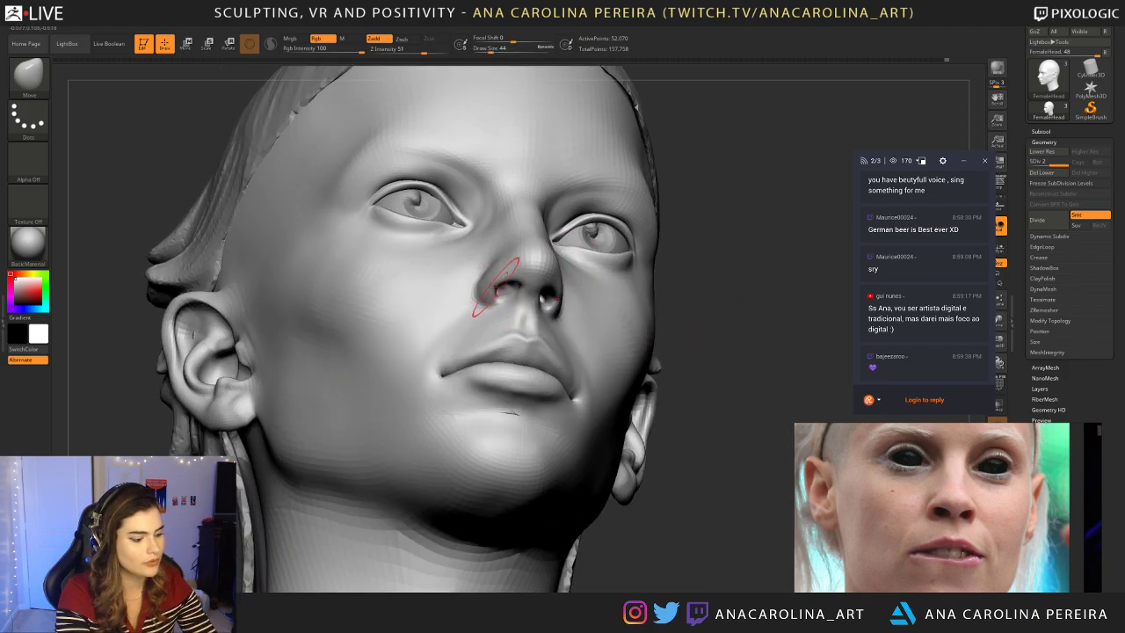
Step: Lower the head to subdivision level 1 and reshape the nostril wing with the Move brush at draw size 33
key(shift+d)
key(space)
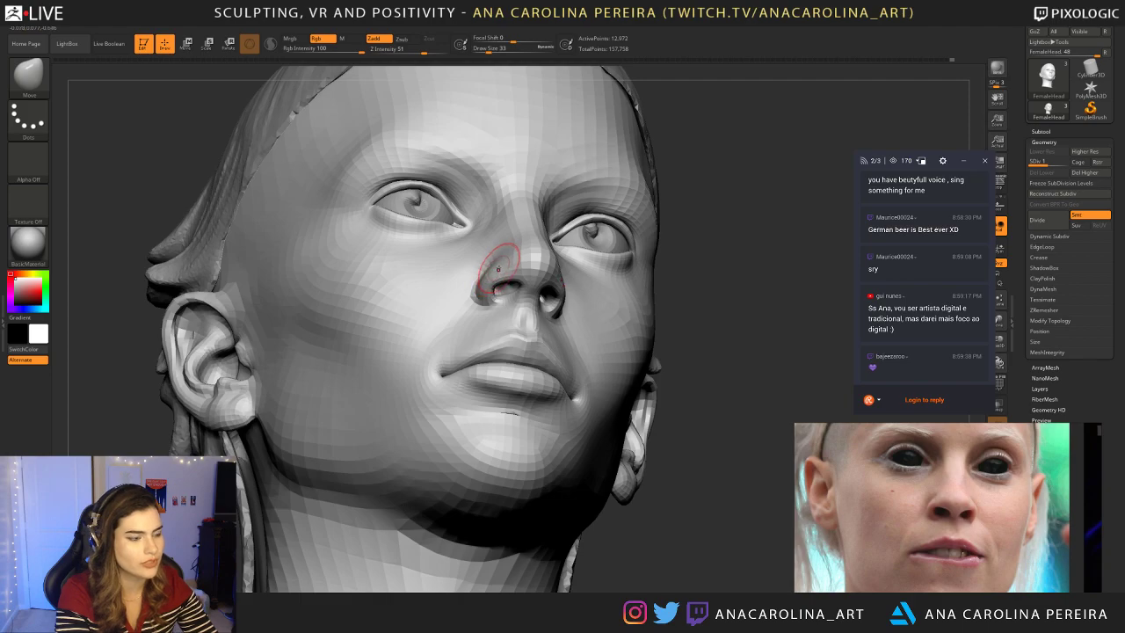
mouse_move(662, 266)
mouse_down()
mouse_move(698, 306)
mouse_move(655, 288)
mouse_move(738, 374)
mouse_move(755, 349)
mouse_move(796, 334)
mouse_move(743, 332)
mouse_up()
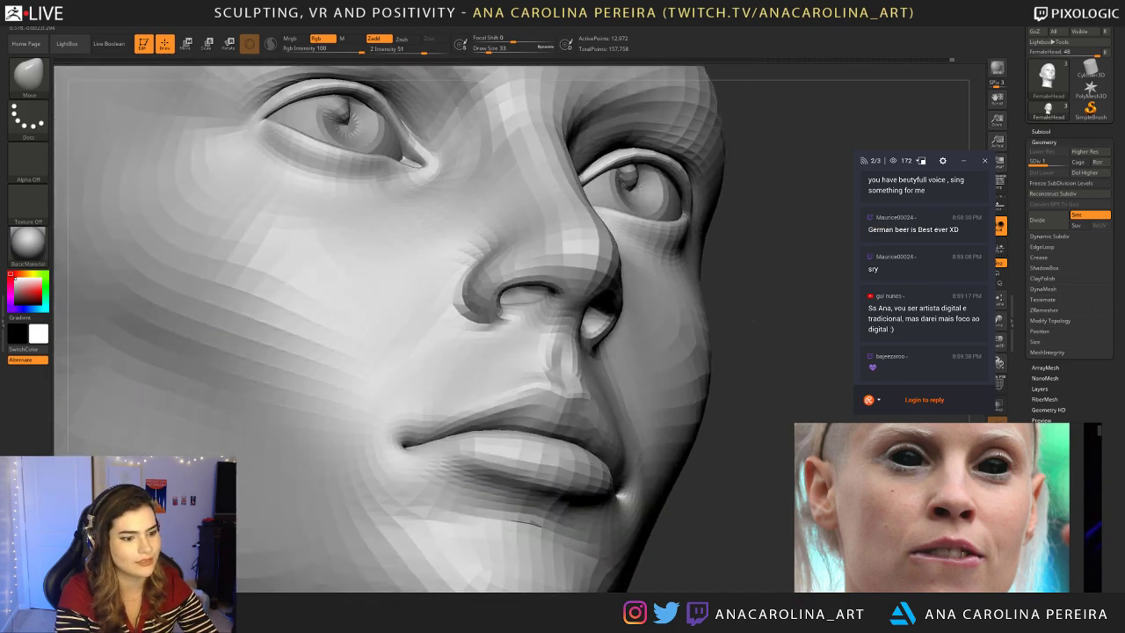
drag(474, 310, 509, 256)
mouse_move(766, 235)
mouse_down()
mouse_move(766, 255)
mouse_move(807, 261)
mouse_up()
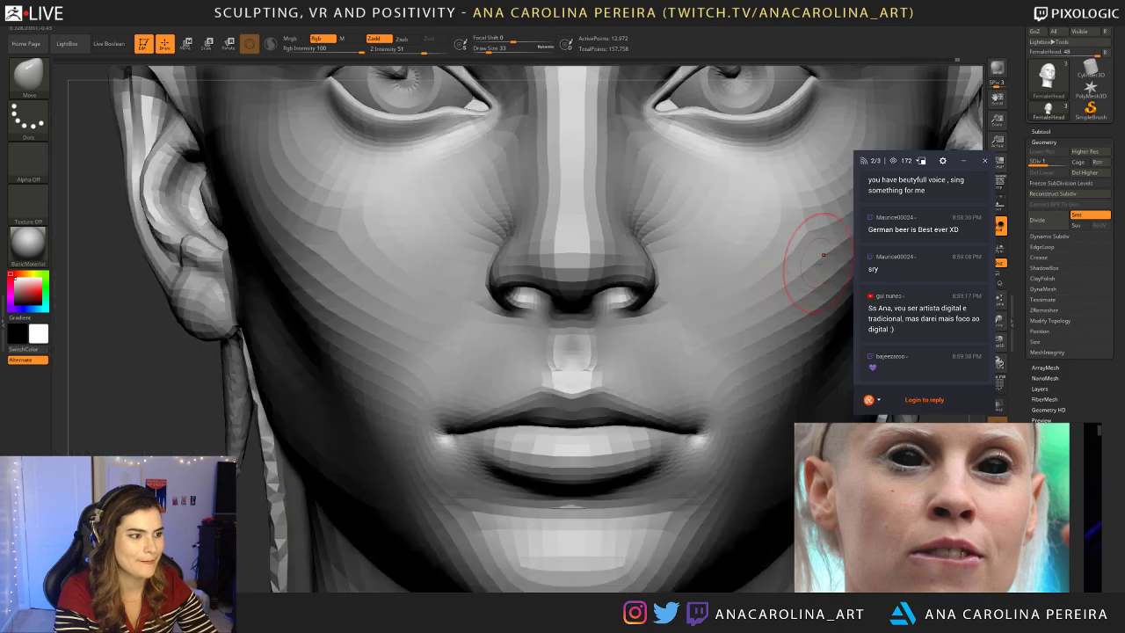
ctrl+right_drag(703, 321, 719, 350)
drag(719, 349, 757, 307)
ctrl+right_drag(757, 307, 747, 270)
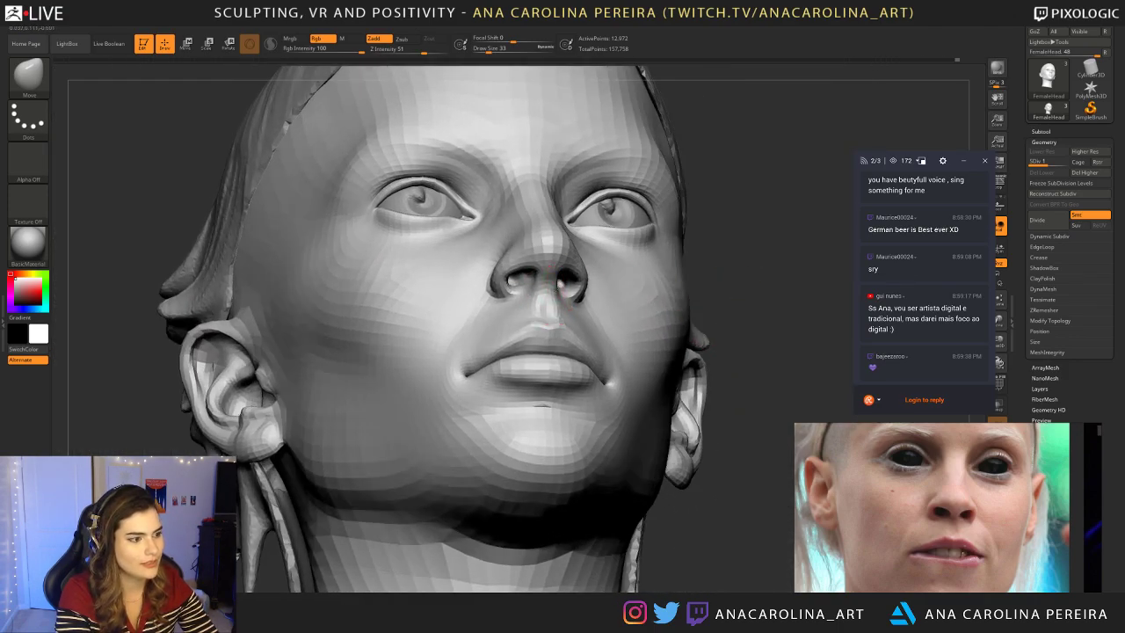
Step: Nudge the inner nostril edge beside the columella with the Move brush at draw size 27, checking it from below and in profile
key(space)
drag(563, 292, 560, 291)
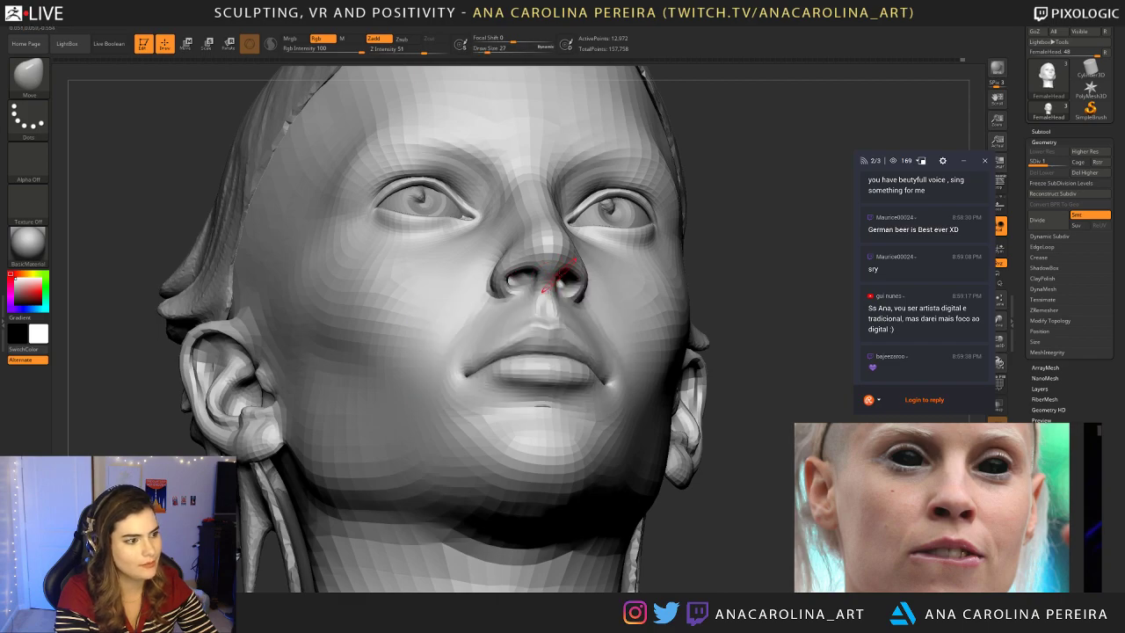
drag(735, 318, 736, 253)
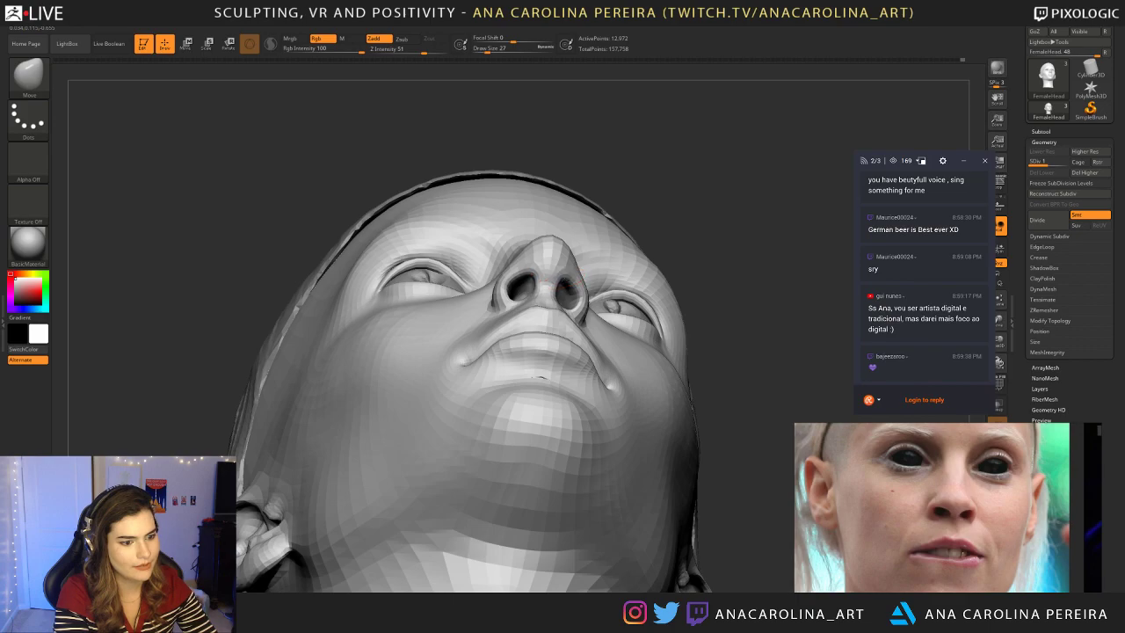
mouse_move(735, 237)
mouse_down()
mouse_move(738, 298)
mouse_move(781, 326)
mouse_move(765, 356)
mouse_move(641, 290)
mouse_move(536, 259)
mouse_up()
Step: Refine the side of the nostril in profile using the Move brush at draw size 23
key(space)
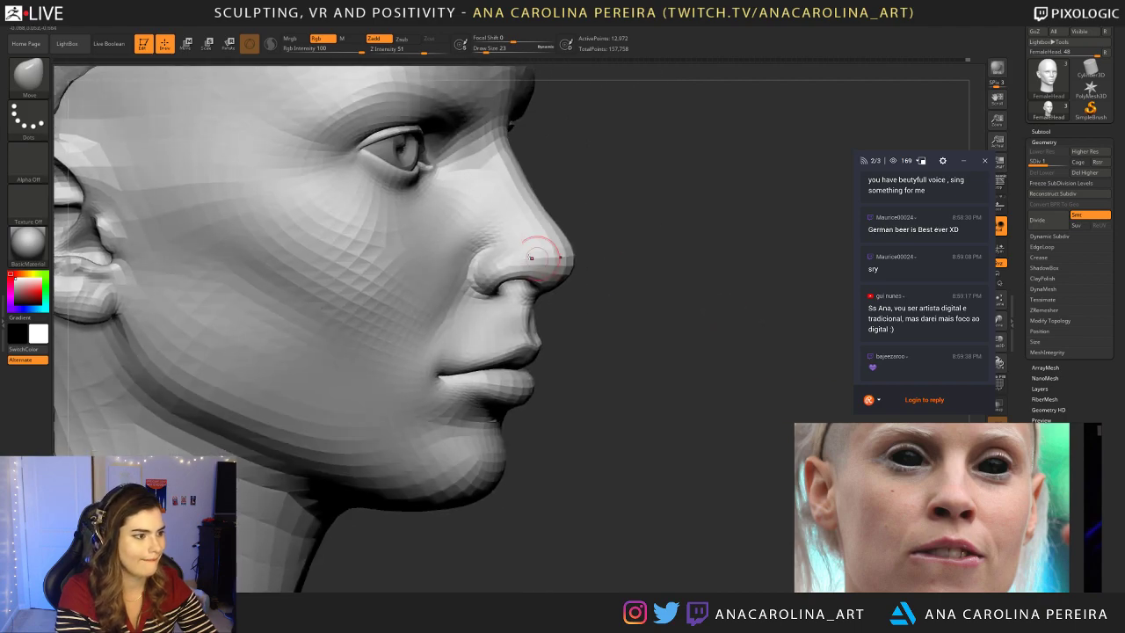
alt+drag(685, 369, 681, 308)
drag(703, 325, 600, 317)
mouse_move(668, 321)
alt+mouse_down()
mouse_move(692, 343)
mouse_move(619, 356)
mouse_move(612, 369)
alt+mouse_up()
alt+drag(492, 439, 500, 474)
Step: Carve the crease behind the nostril wing with the DamStandard brush at draw size 23, checking it from both sides
key(b)
key(d)
key(s)
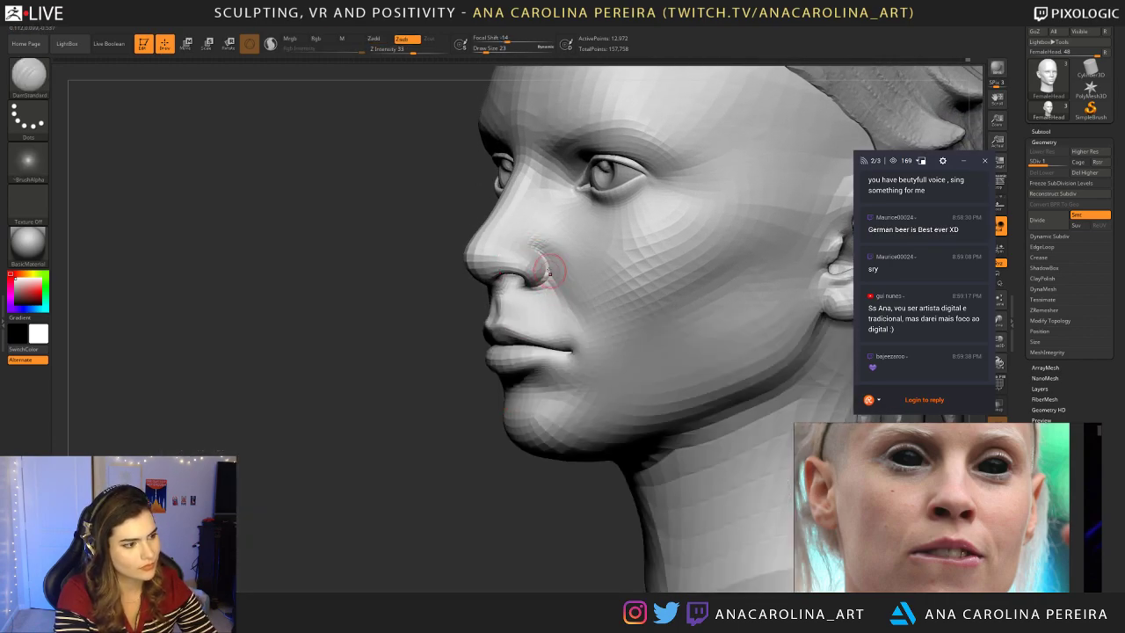
key(f)
drag(554, 518, 703, 510)
alt+drag(703, 509, 690, 571)
mouse_move(690, 571)
mouse_down()
mouse_move(518, 553)
mouse_move(526, 576)
mouse_up()
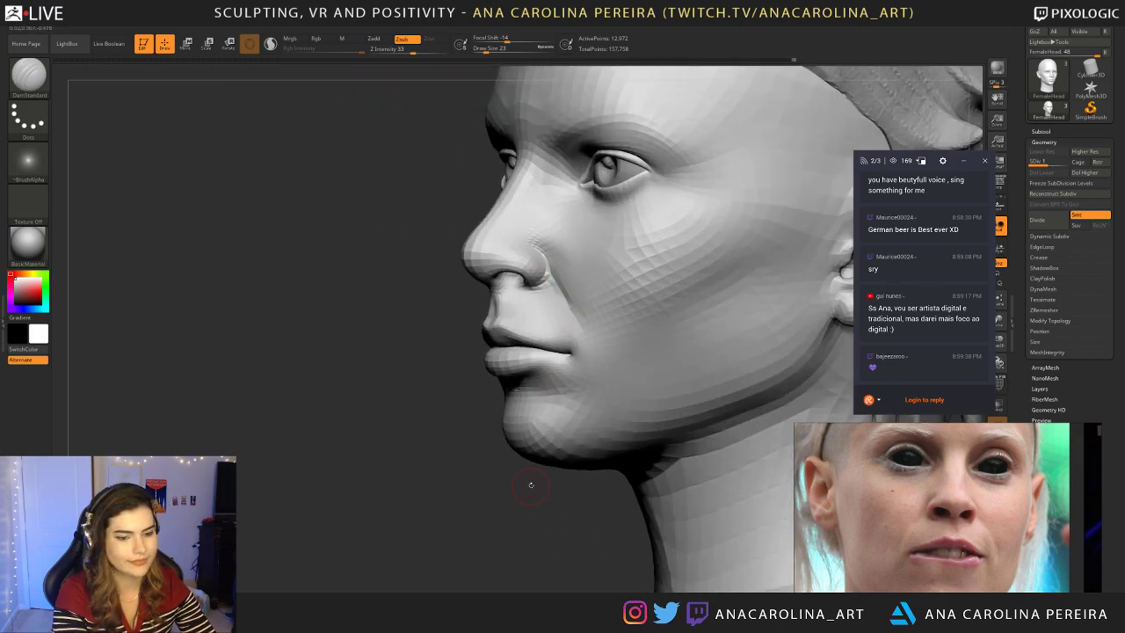
Step: Examine the whole head from several three-quarter views and compare the facial proportions with the reference photo
drag(532, 481, 553, 532)
alt+drag(354, 475, 356, 468)
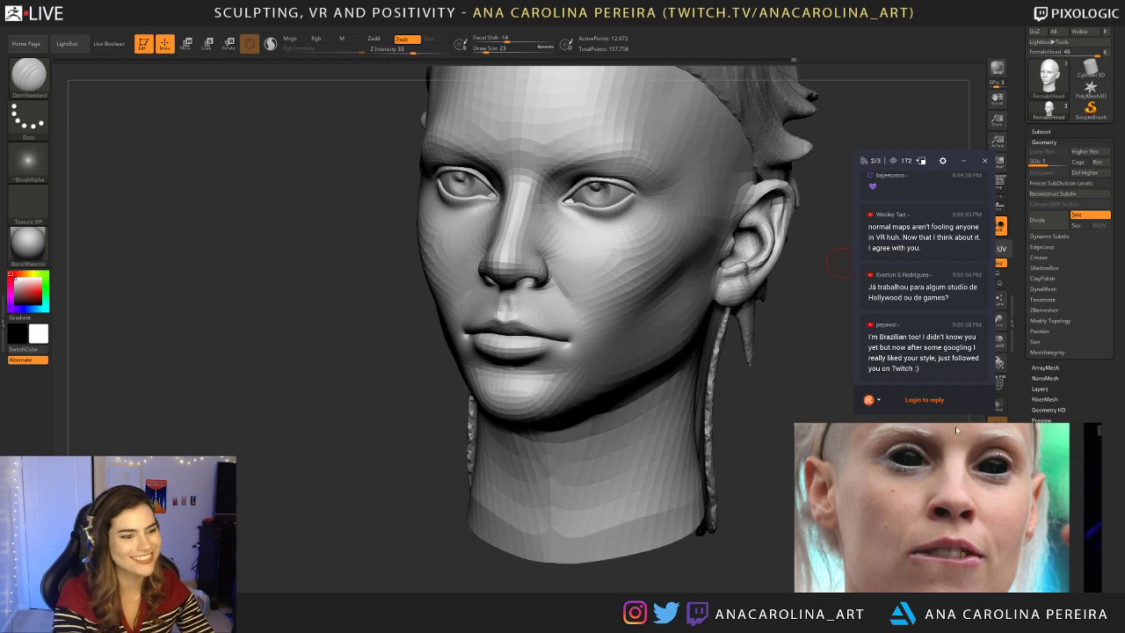
drag(771, 369, 385, 372)
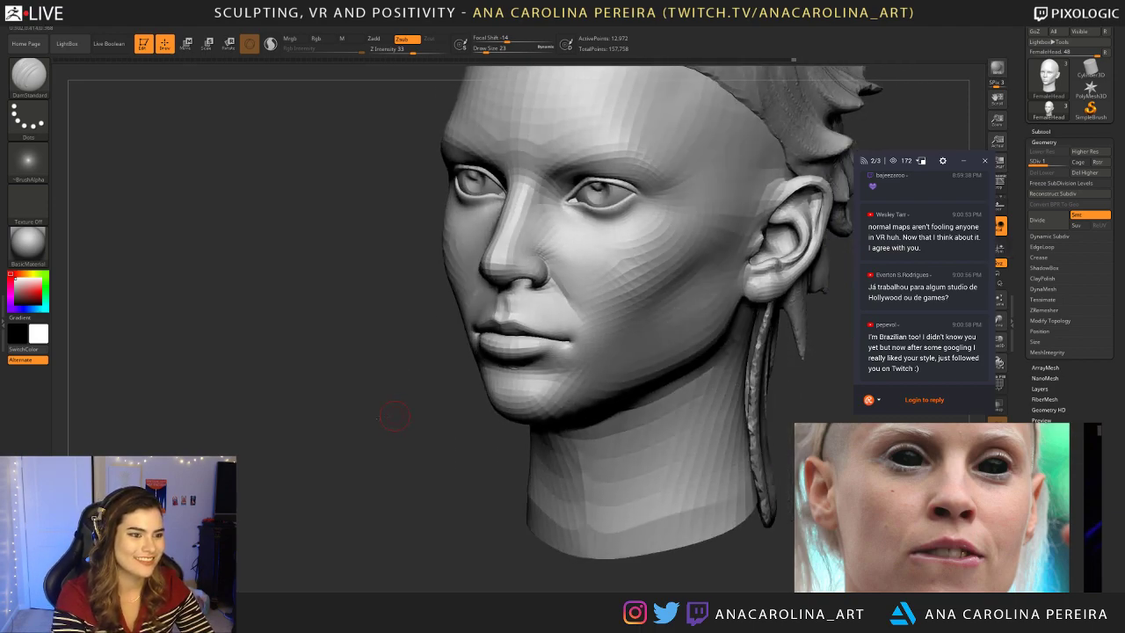
alt+drag(397, 414, 306, 459)
scroll(986, 276, up, 1)
scroll(988, 277, up, 2)
scroll(967, 273, down, 4)
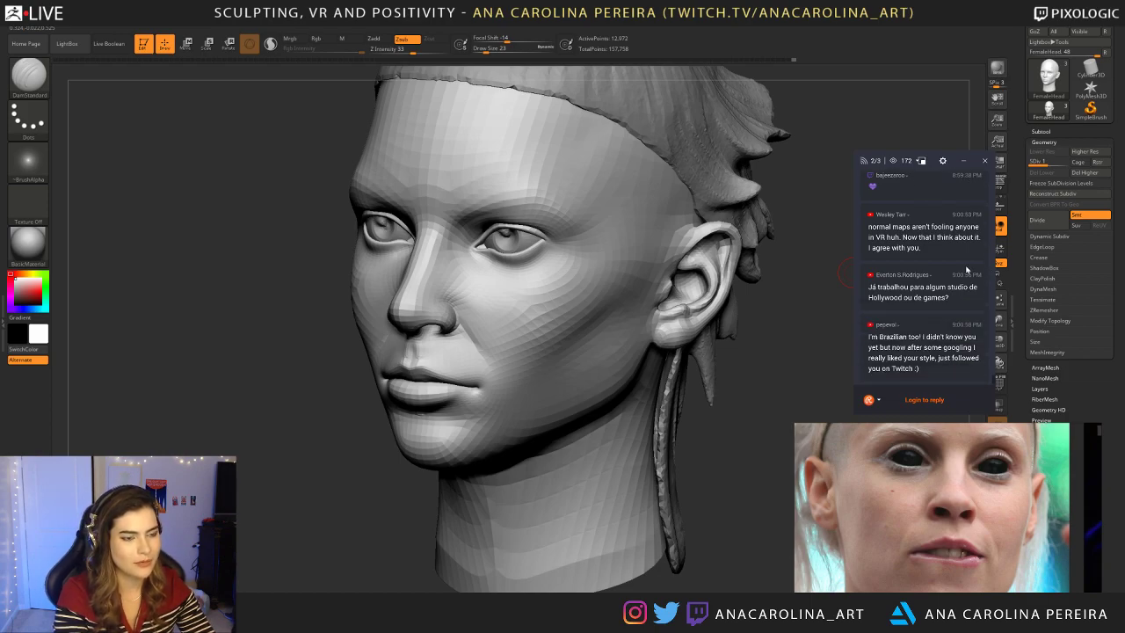
drag(410, 489, 421, 498)
mouse_move(732, 408)
alt+mouse_down()
mouse_move(705, 355)
mouse_move(762, 345)
alt+mouse_up()
Step: Enlarge the DamStandard brush's draw size to 124
key(space)
click(713, 354)
key(space)
click(763, 342)
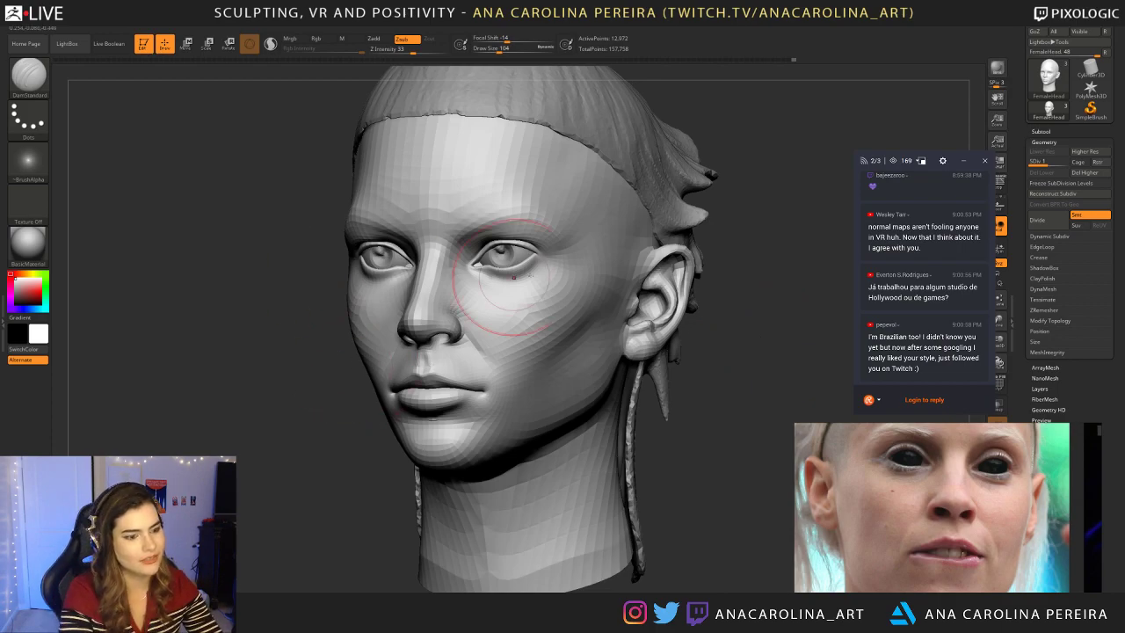
right_drag(714, 314, 733, 311)
key(space)
drag(729, 313, 732, 313)
alt+right_drag(615, 255, 626, 275)
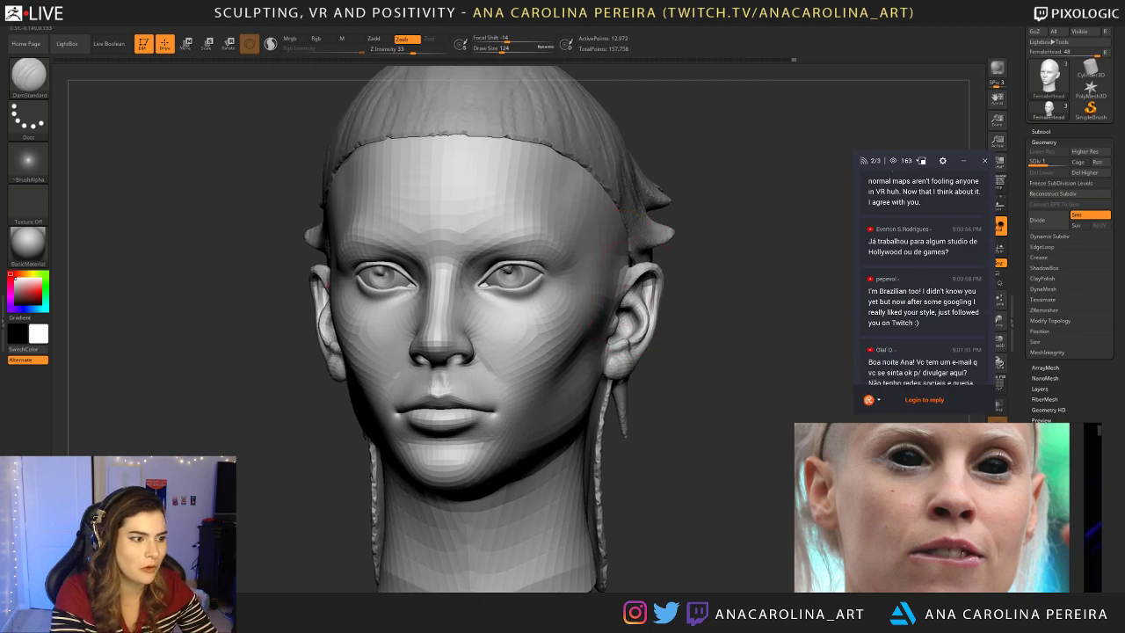
Step: Switch to the Move brush, reduce its draw size to 87 and check the head in profile
key(b)
key(m)
key(v)
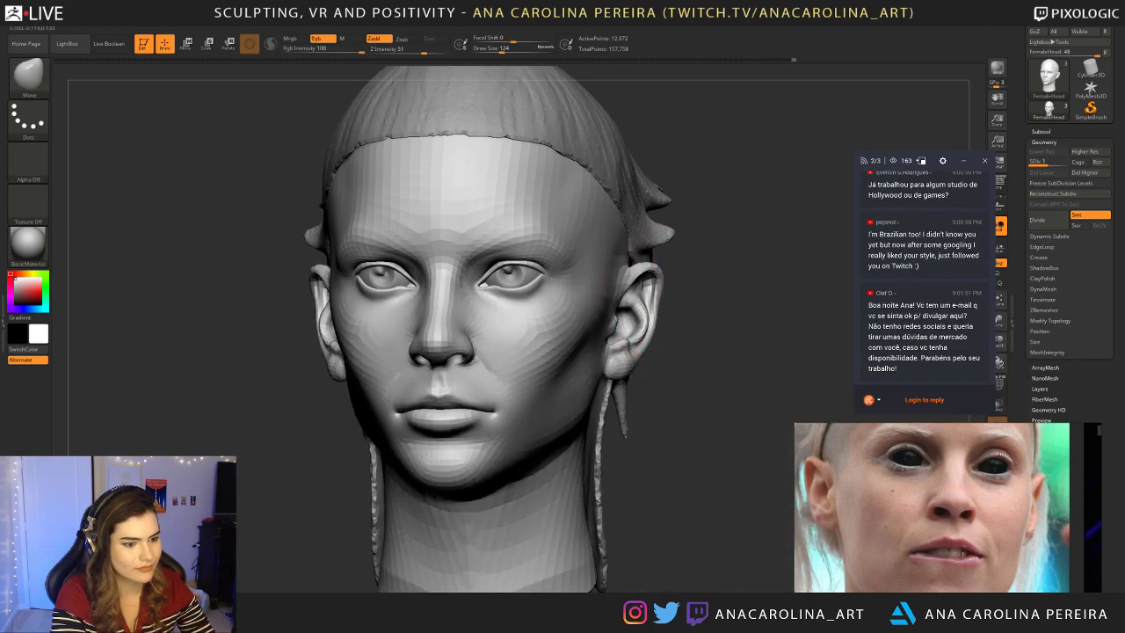
key(space)
drag(614, 257, 610, 257)
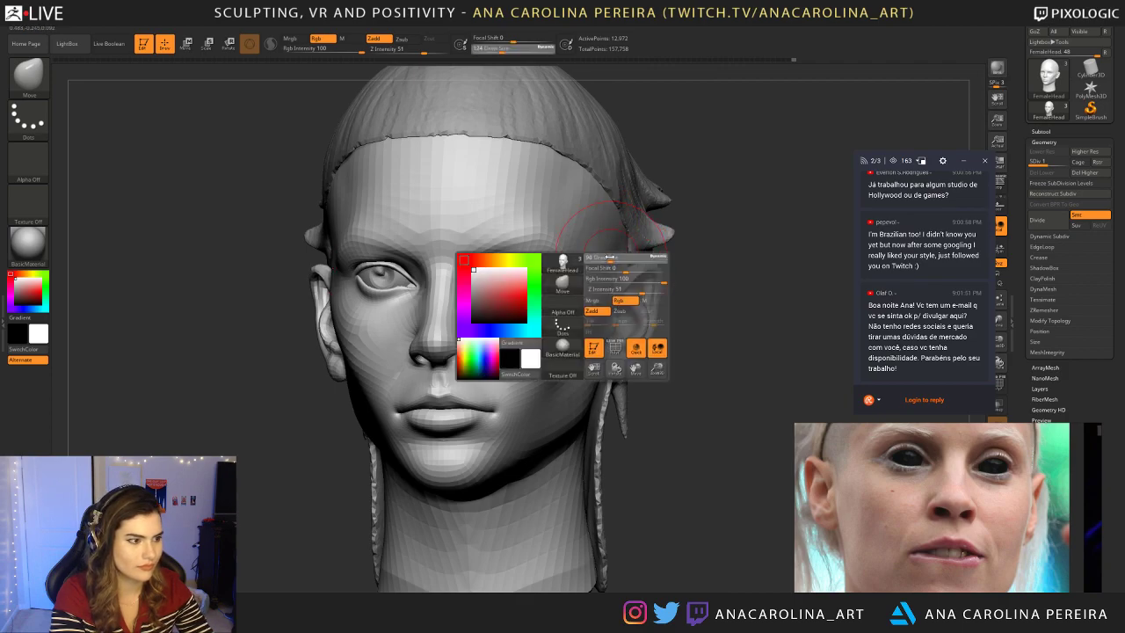
right_drag(639, 245, 649, 271)
ctrl+right_drag(648, 271, 707, 273)
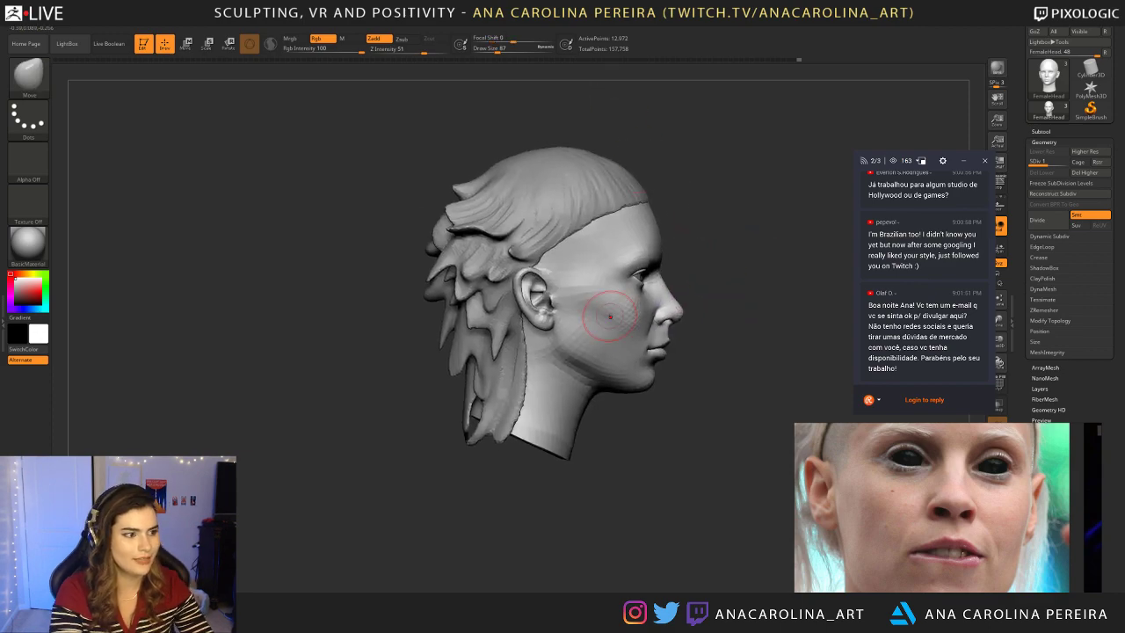
Step: Enlarge the reference photos and adjust the side of the nose with the Move brush at draw size 46
scroll(961, 510, down, 3)
scroll(962, 510, up, 5)
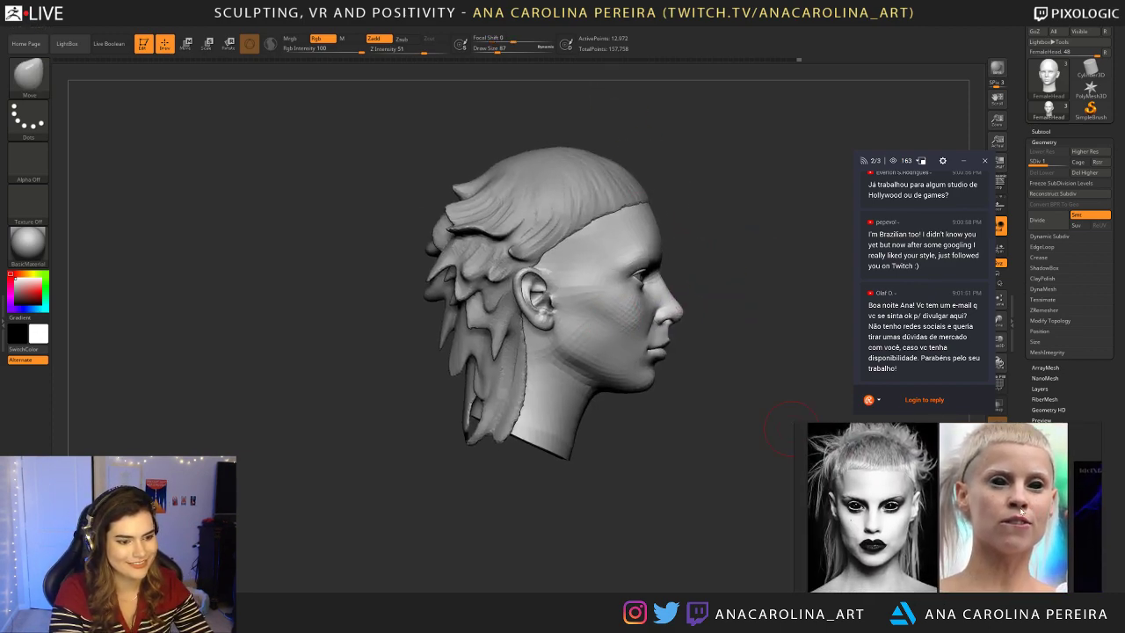
mouse_move(681, 381)
mouse_down()
mouse_move(619, 382)
mouse_move(597, 404)
mouse_move(719, 394)
mouse_move(693, 361)
mouse_move(660, 348)
mouse_up()
key(space)
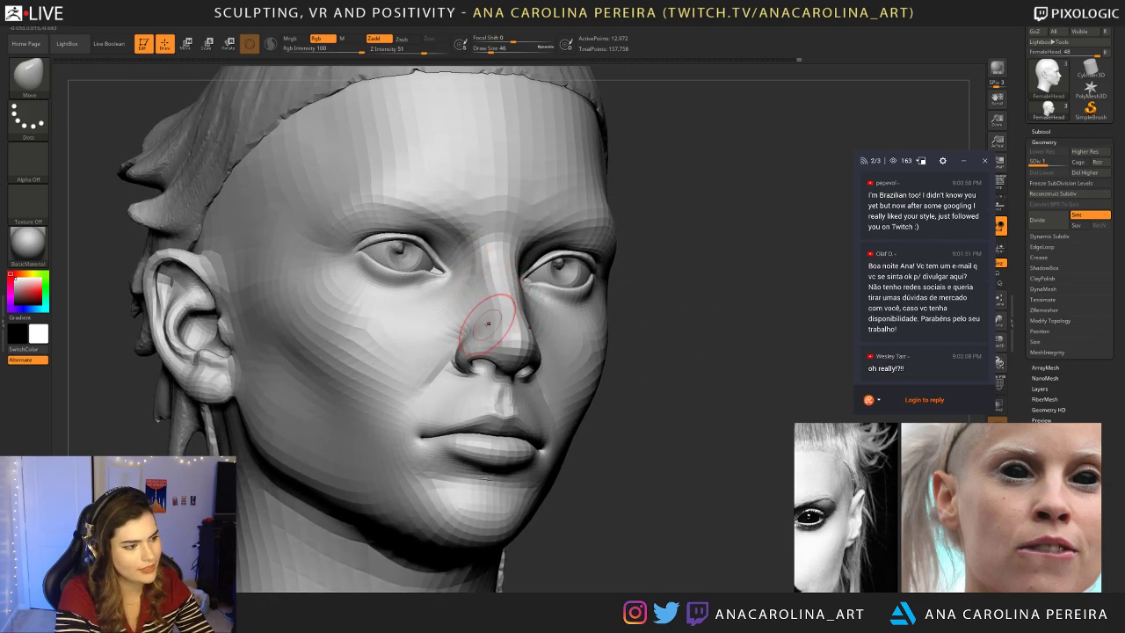
drag(694, 325, 560, 326)
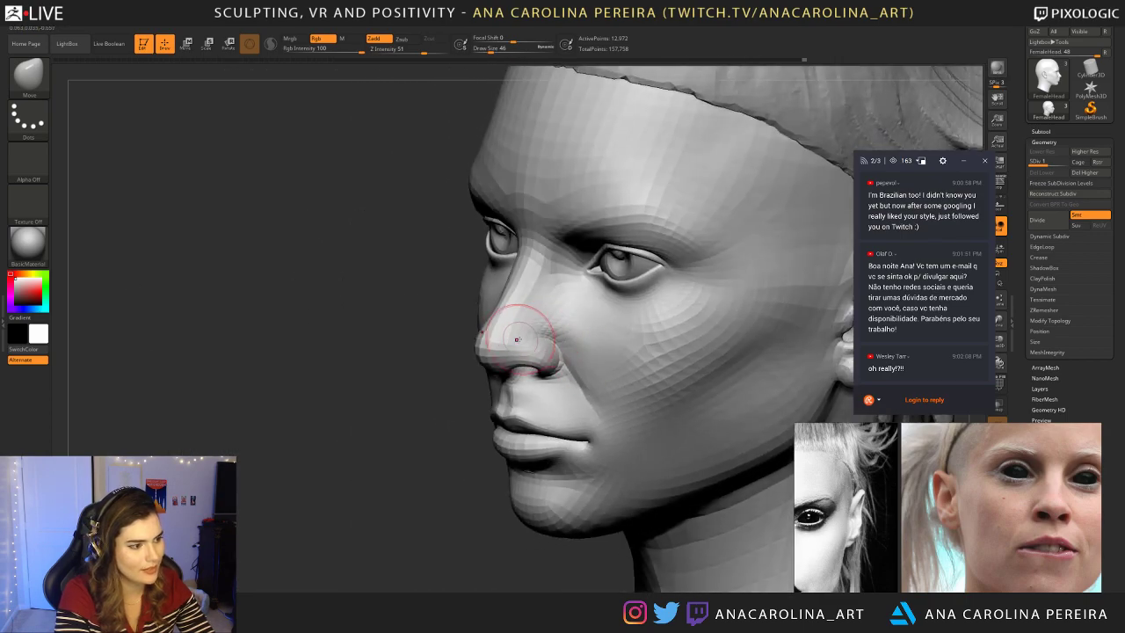
right_drag(522, 340, 701, 338)
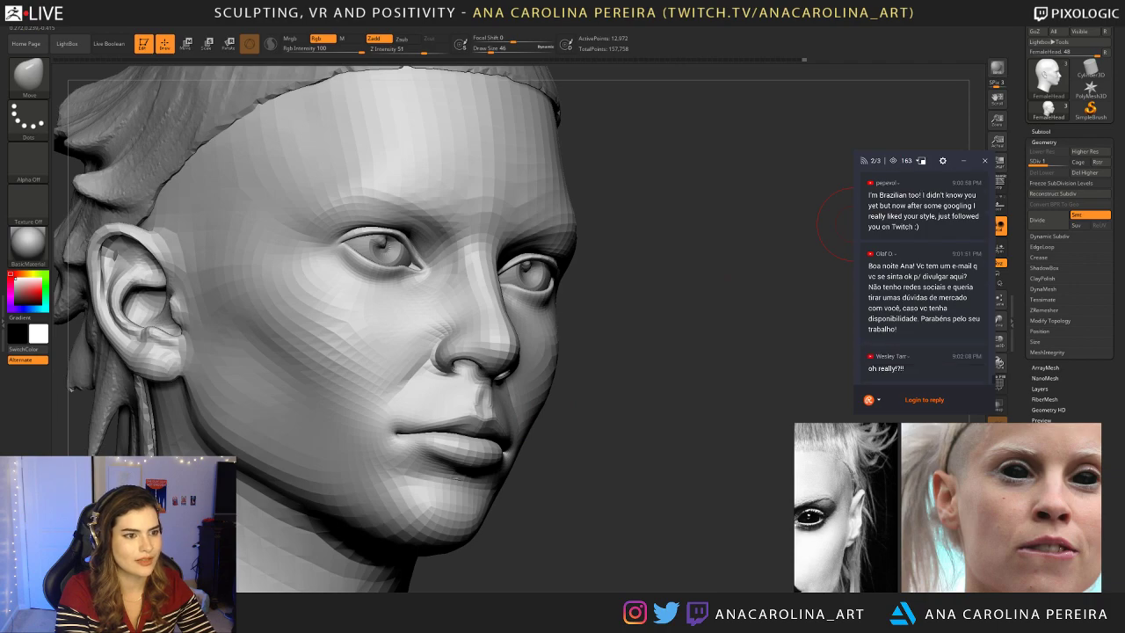
mouse_move(844, 308)
mouse_down()
mouse_move(760, 298)
mouse_move(816, 279)
mouse_move(800, 292)
mouse_move(801, 313)
mouse_move(817, 308)
mouse_up()
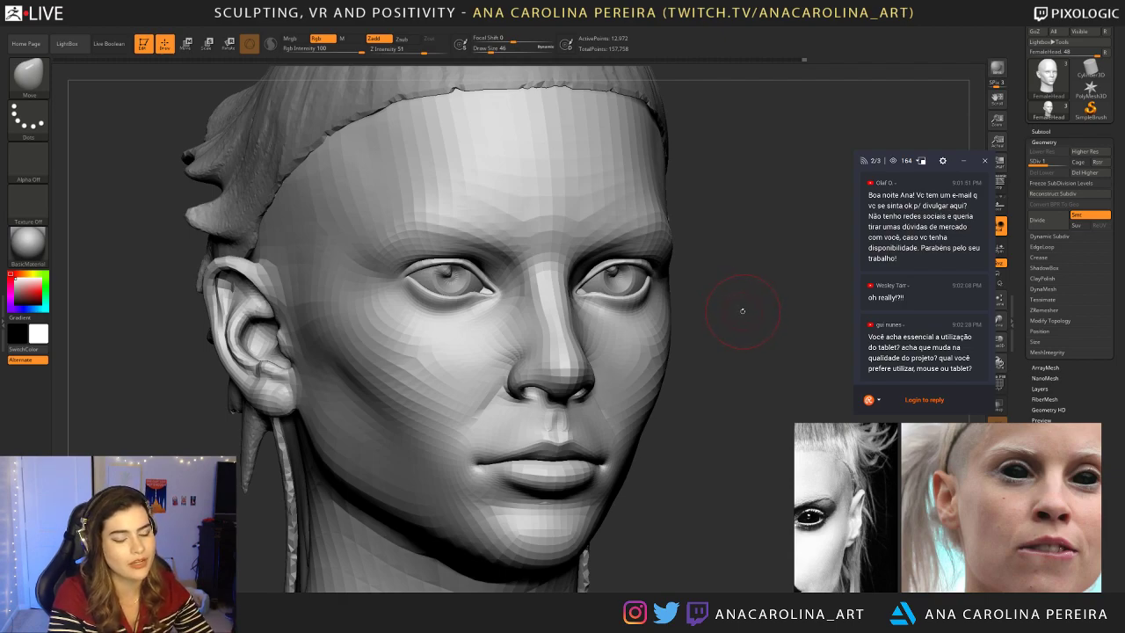
drag(743, 314, 745, 316)
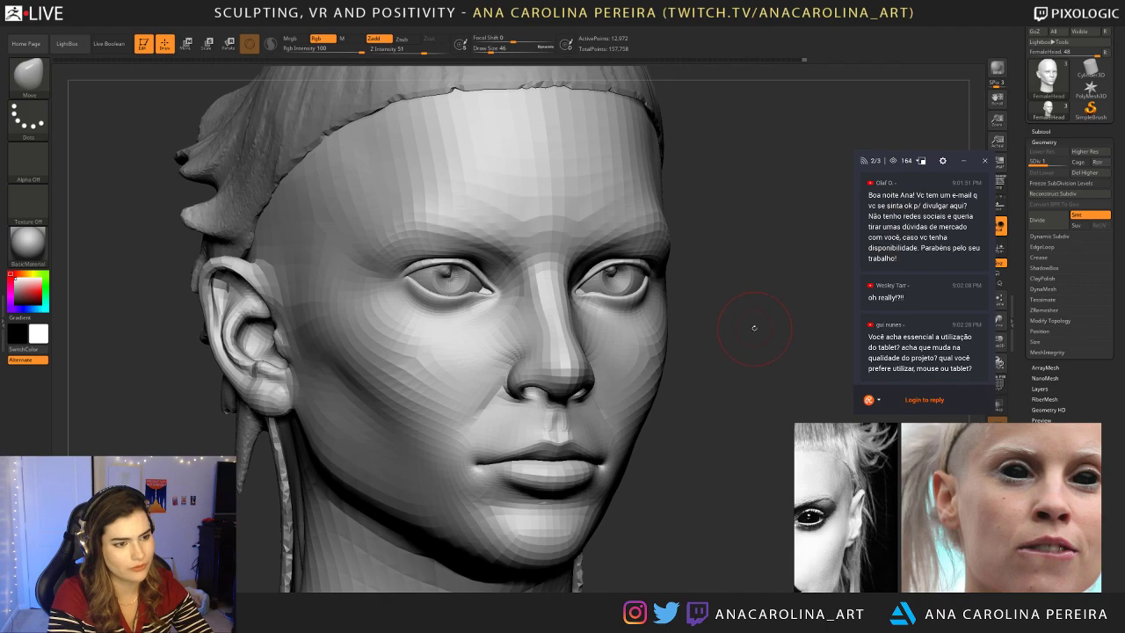
drag(755, 327, 753, 325)
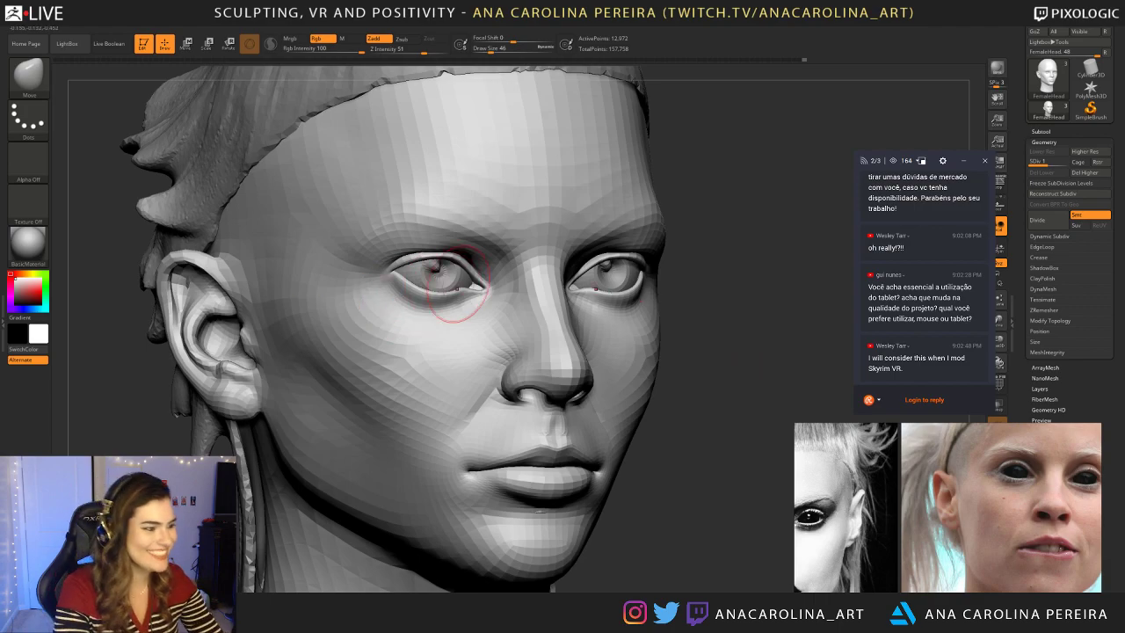
Step: Deepen the crease around the nostril wing with the DamStandard brush at draw size 29, working from both profiles
mouse_move(668, 430)
mouse_down()
mouse_move(688, 427)
mouse_move(664, 384)
mouse_move(673, 416)
mouse_move(667, 379)
mouse_up()
key(space)
key(space)
key(b)
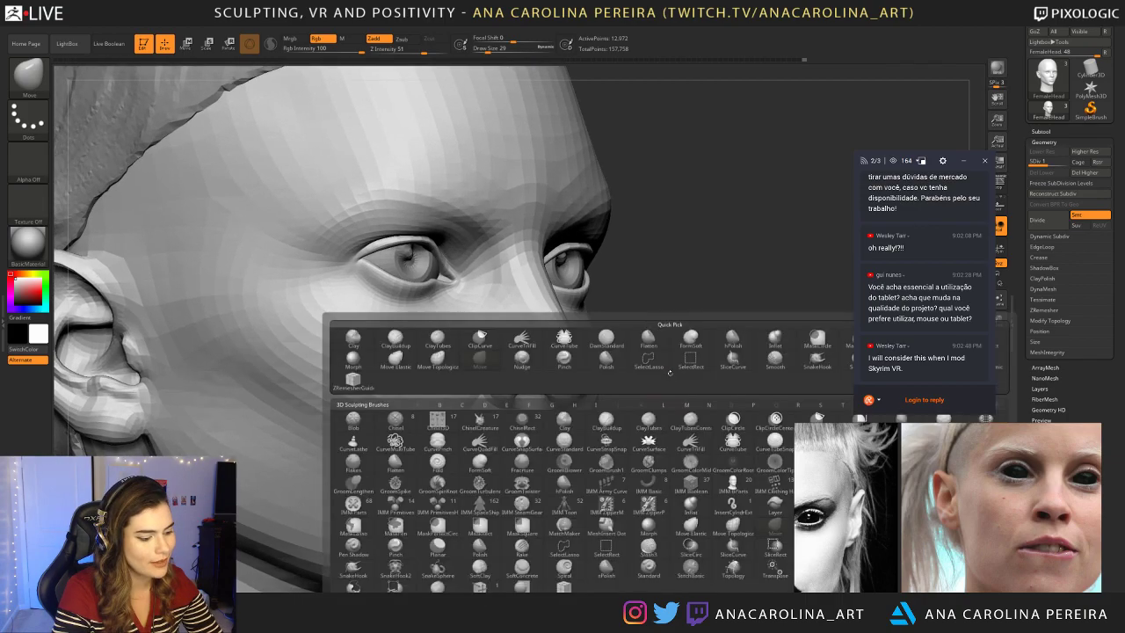
key(d)
key(s)
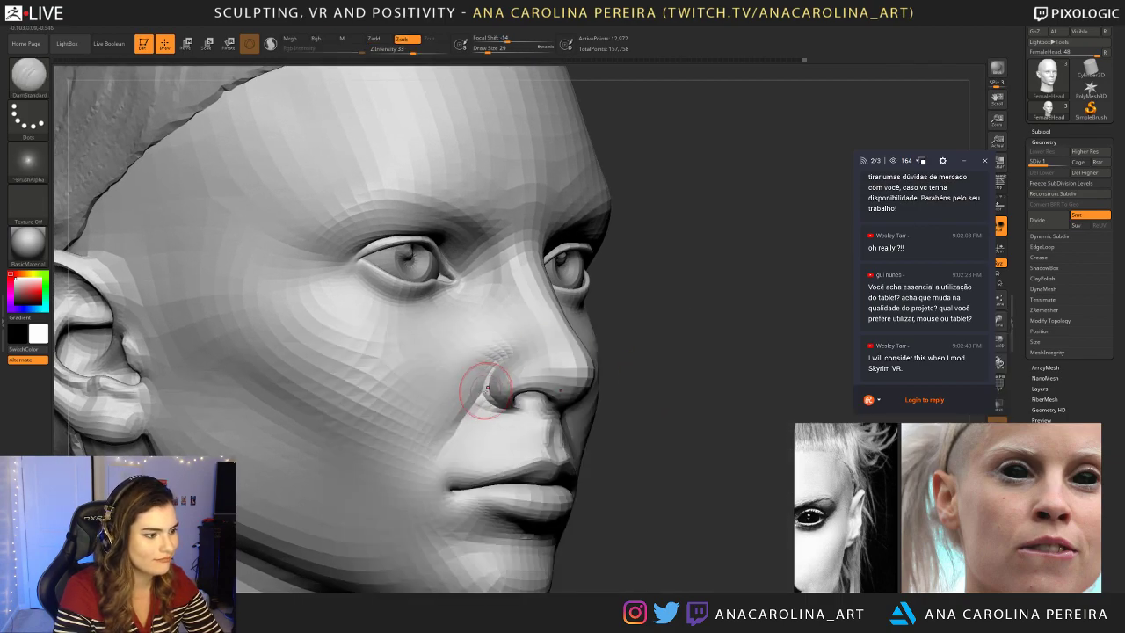
drag(624, 312, 515, 359)
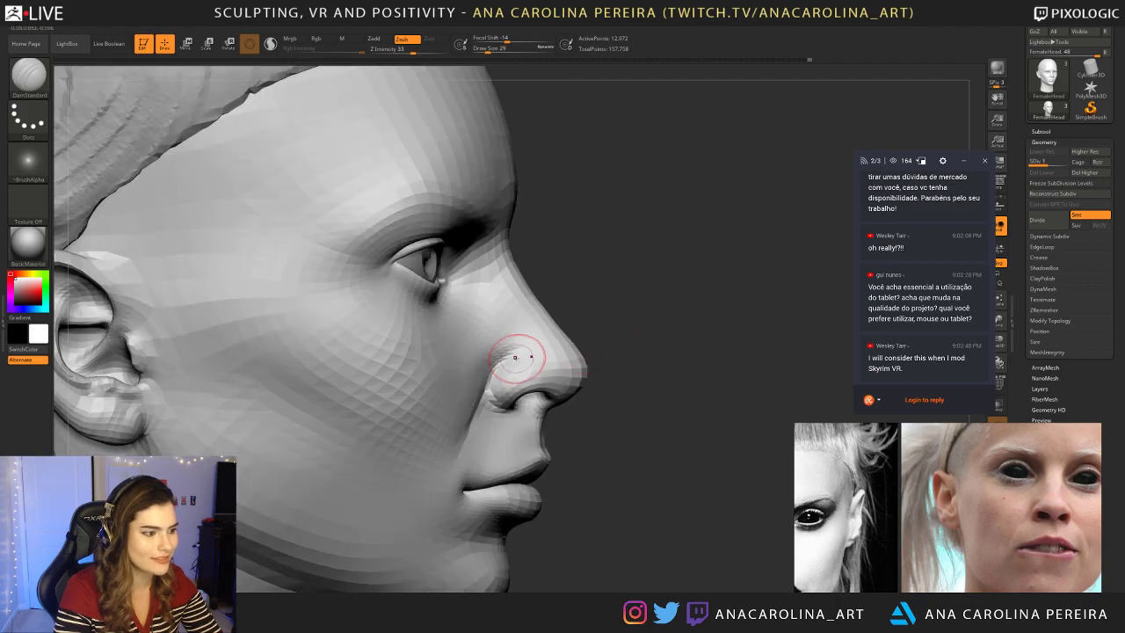
drag(598, 311, 535, 343)
drag(672, 347, 536, 362)
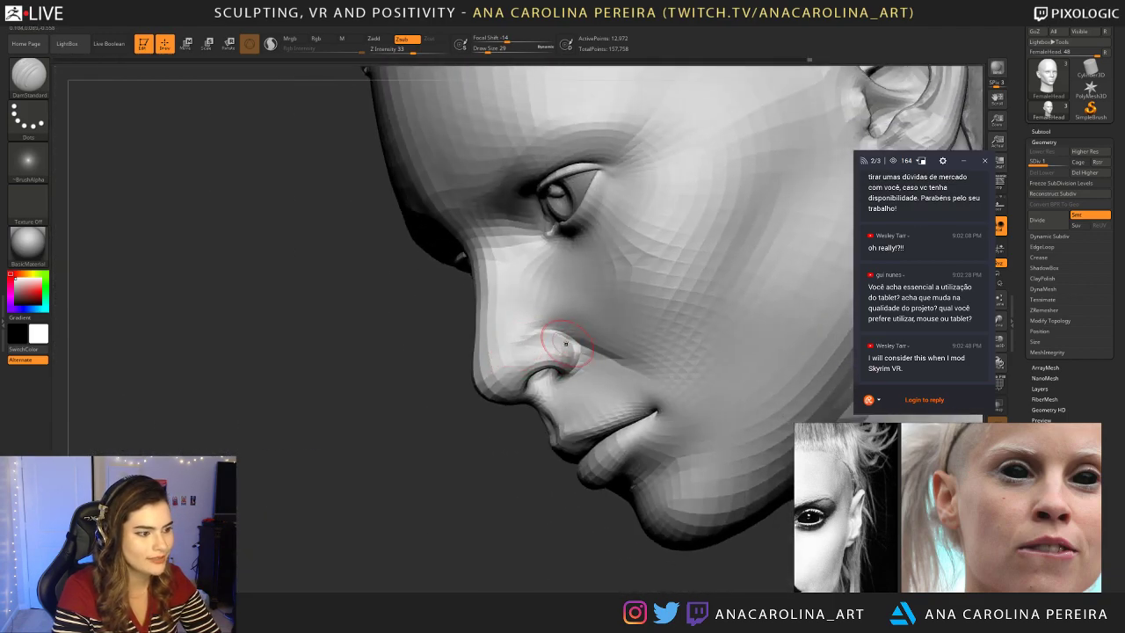
drag(469, 475, 547, 427)
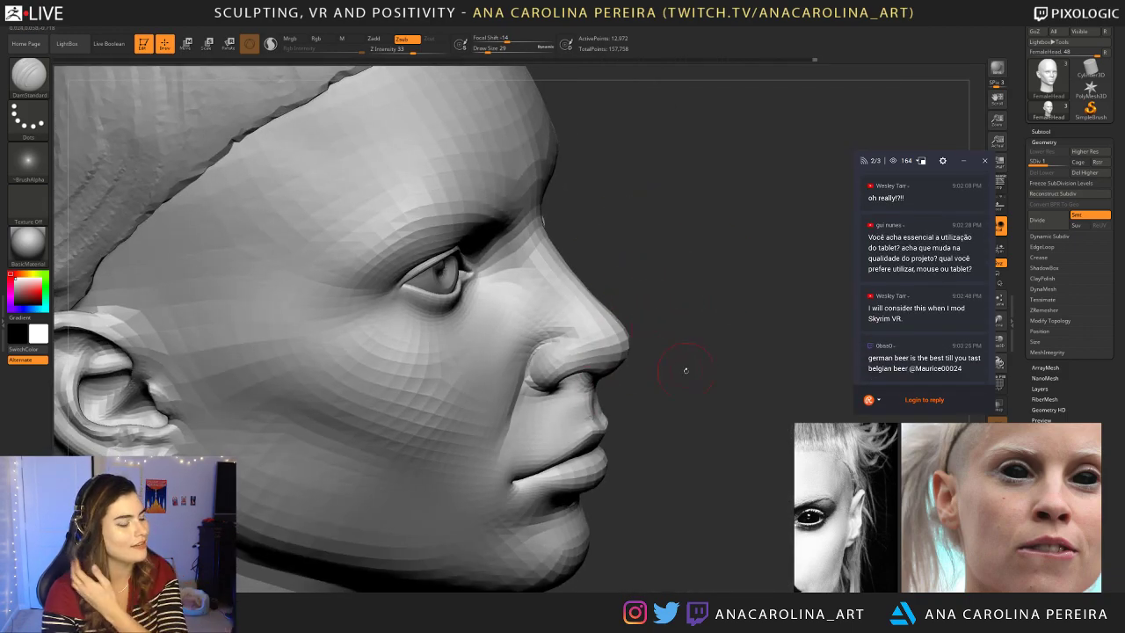
Step: Examine the whole head in profile, front and three-quarter views to judge the reshaped nose
mouse_move(670, 298)
alt+mouse_down()
mouse_move(705, 311)
mouse_move(685, 293)
alt+mouse_up()
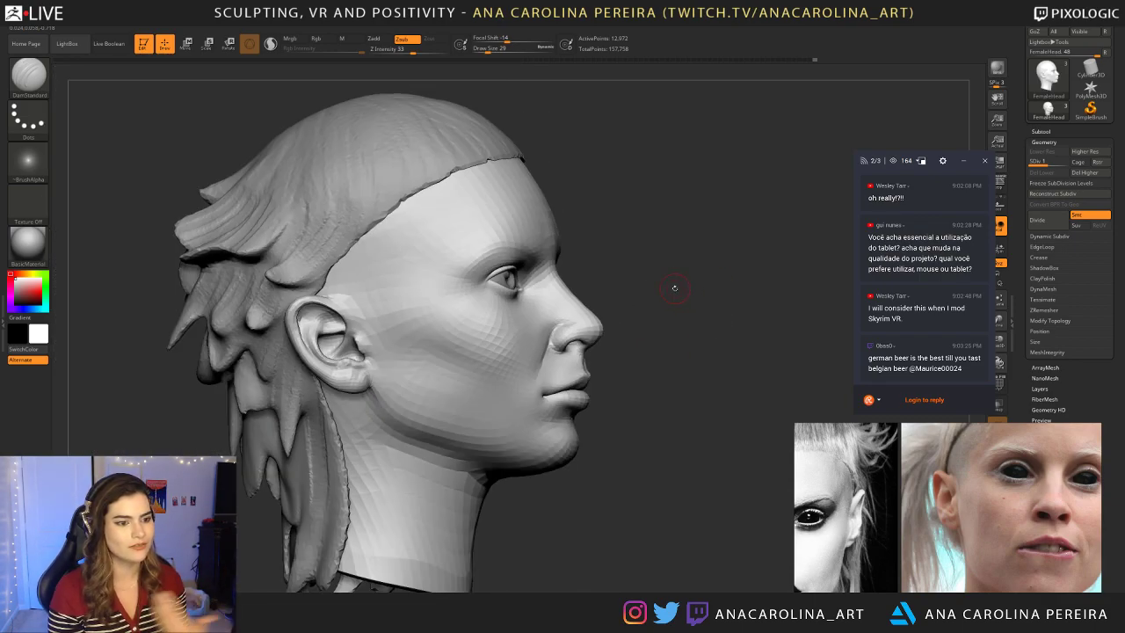
mouse_move(803, 385)
mouse_down()
mouse_move(732, 398)
mouse_move(726, 416)
mouse_move(723, 404)
mouse_up()
key(space)
drag(730, 399, 746, 389)
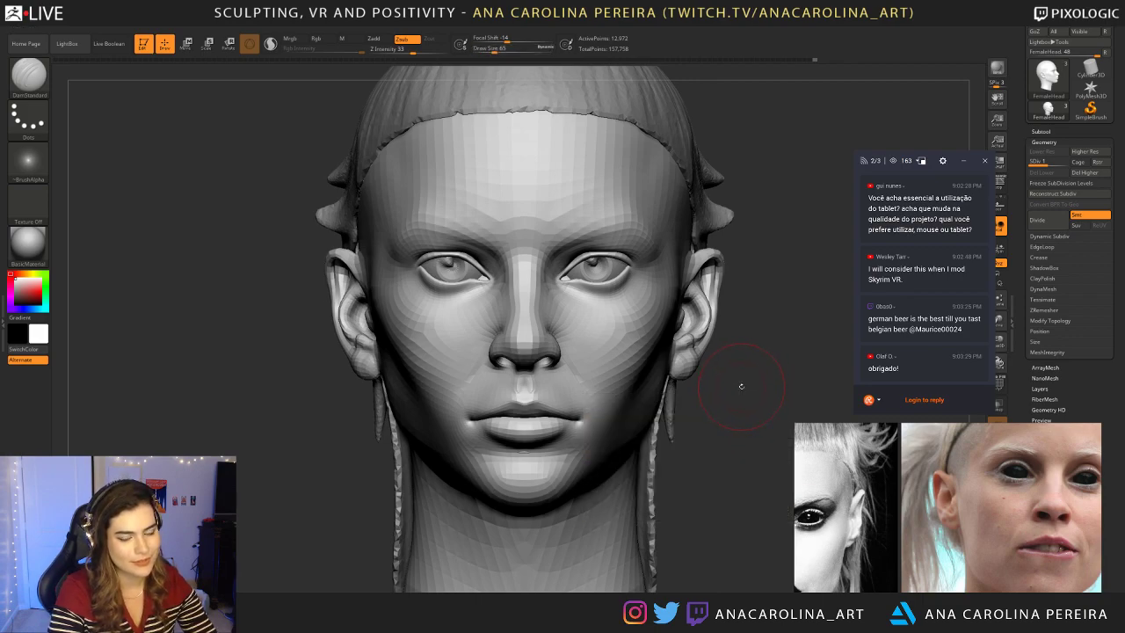
drag(747, 395, 739, 393)
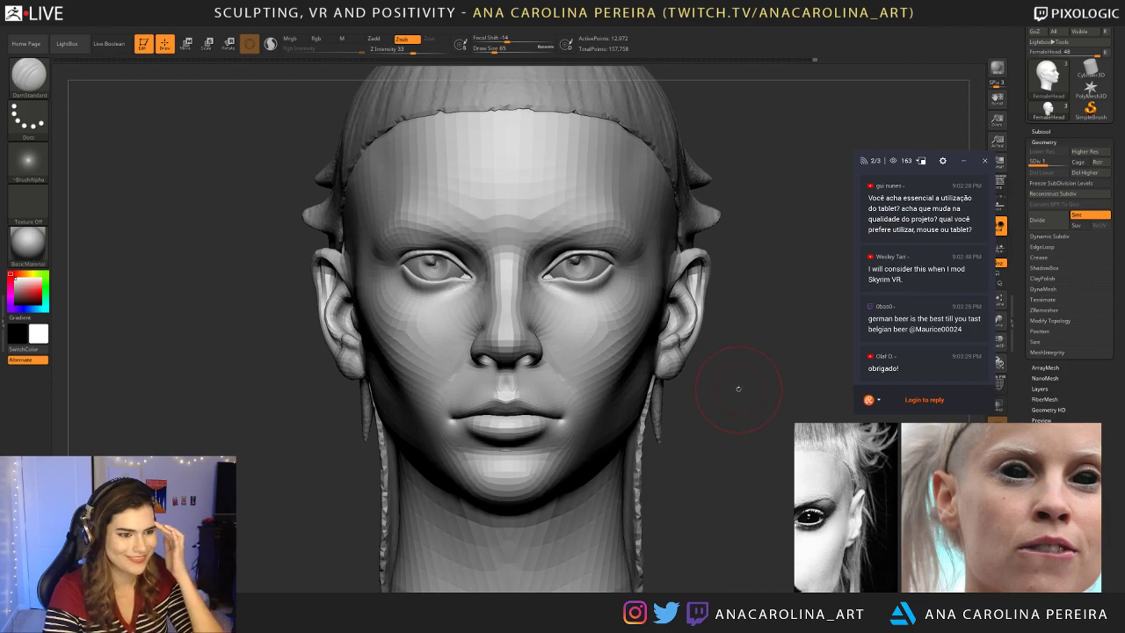
mouse_move(738, 391)
mouse_down()
mouse_move(655, 390)
mouse_move(745, 391)
mouse_move(809, 415)
mouse_up()
key(f)
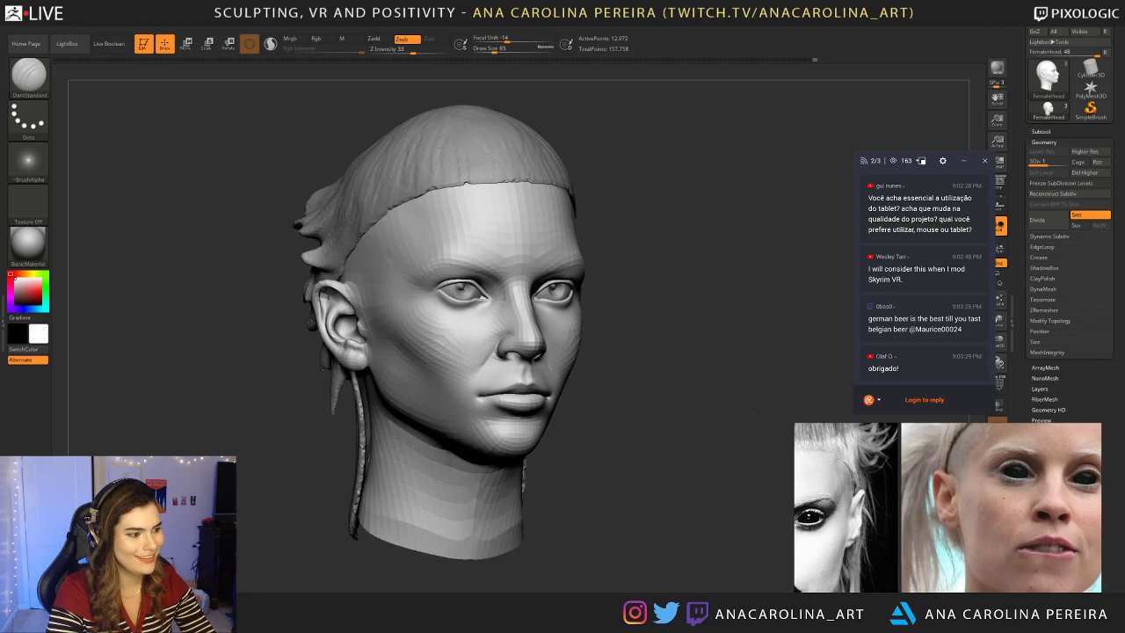
drag(740, 416, 764, 399)
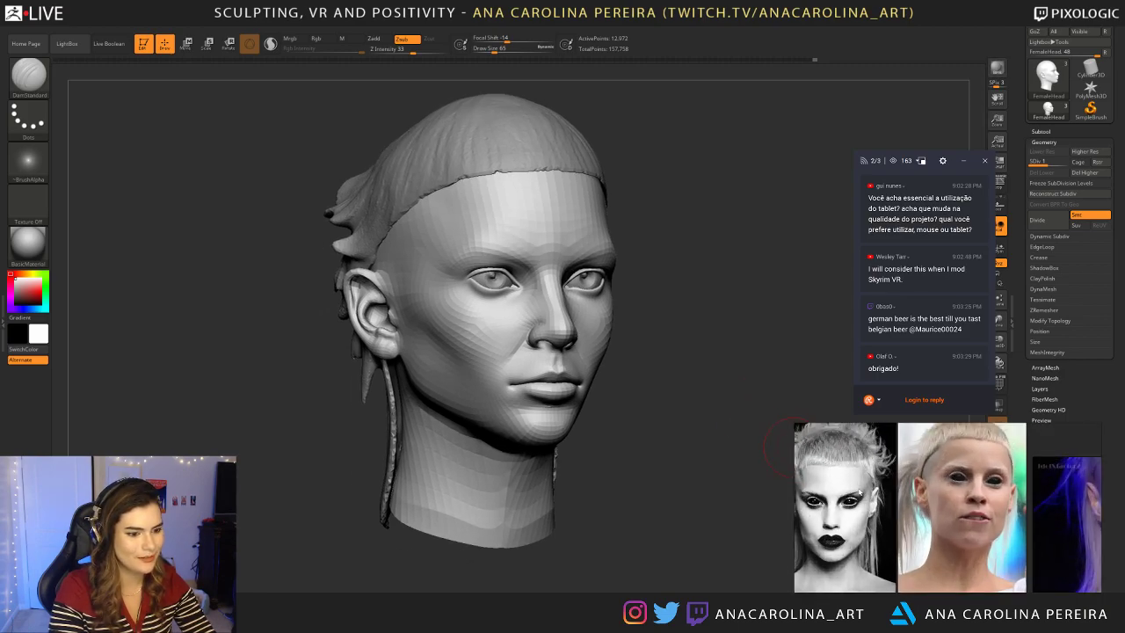
Step: Reframe the reference photos on the black-and-white frontal portrait
scroll(864, 494, down, 2)
middle_drag(845, 515, 905, 531)
scroll(905, 531, up, 5)
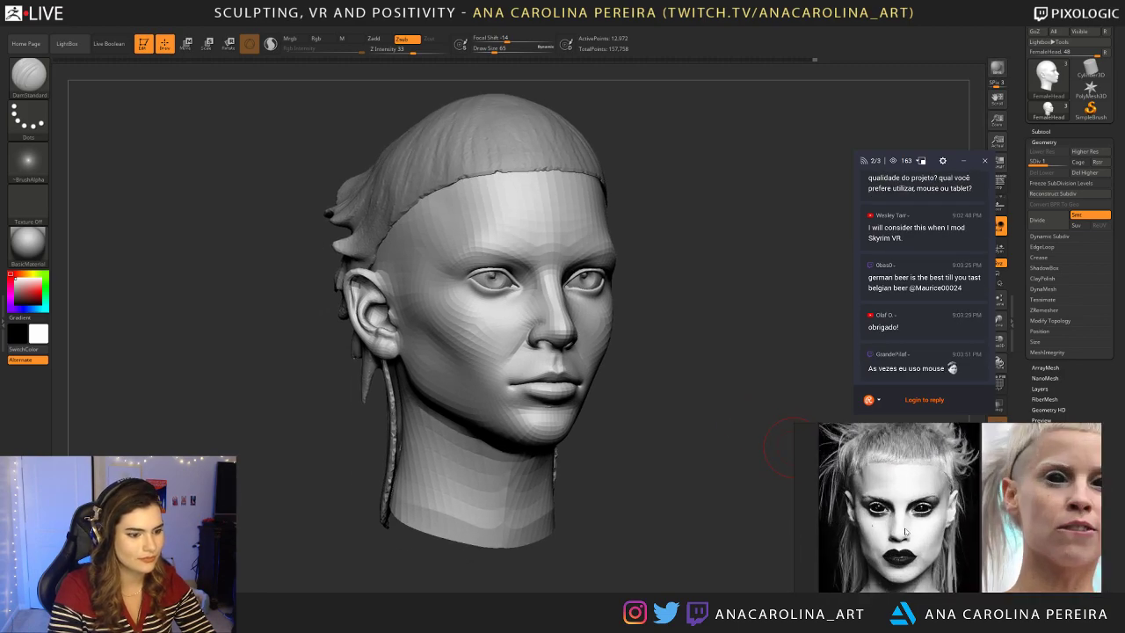
Step: Work on the temple with the ClayBuildup brush at draw size 83, checking the face from the front
shift+drag(327, 378, 309, 459)
key(b)
key(c)
key(b)
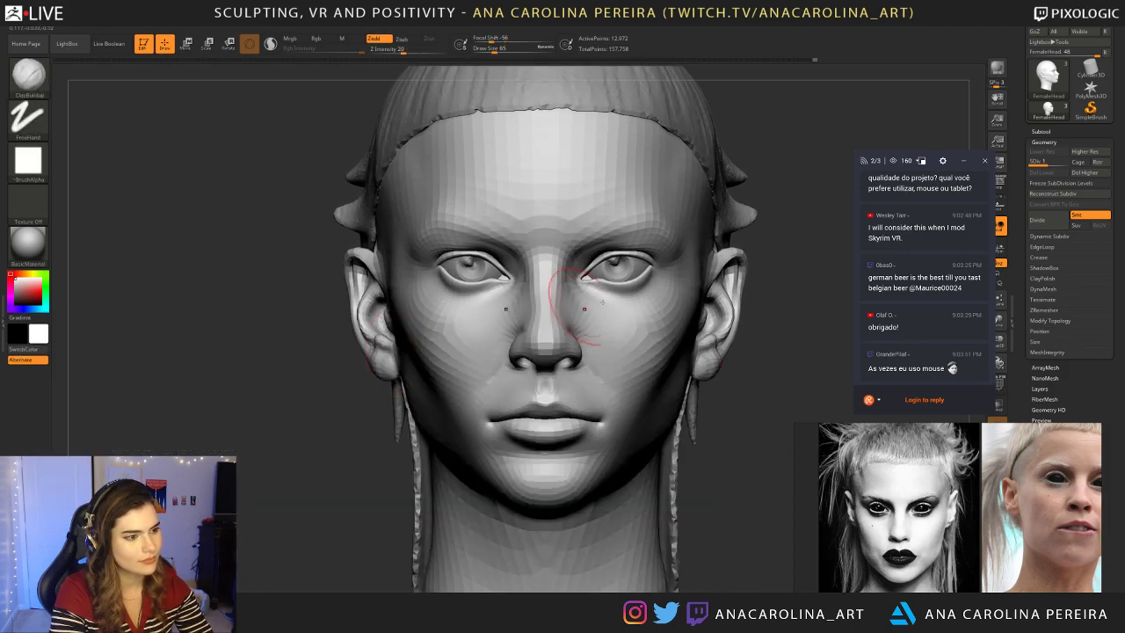
key(space)
drag(776, 304, 683, 276)
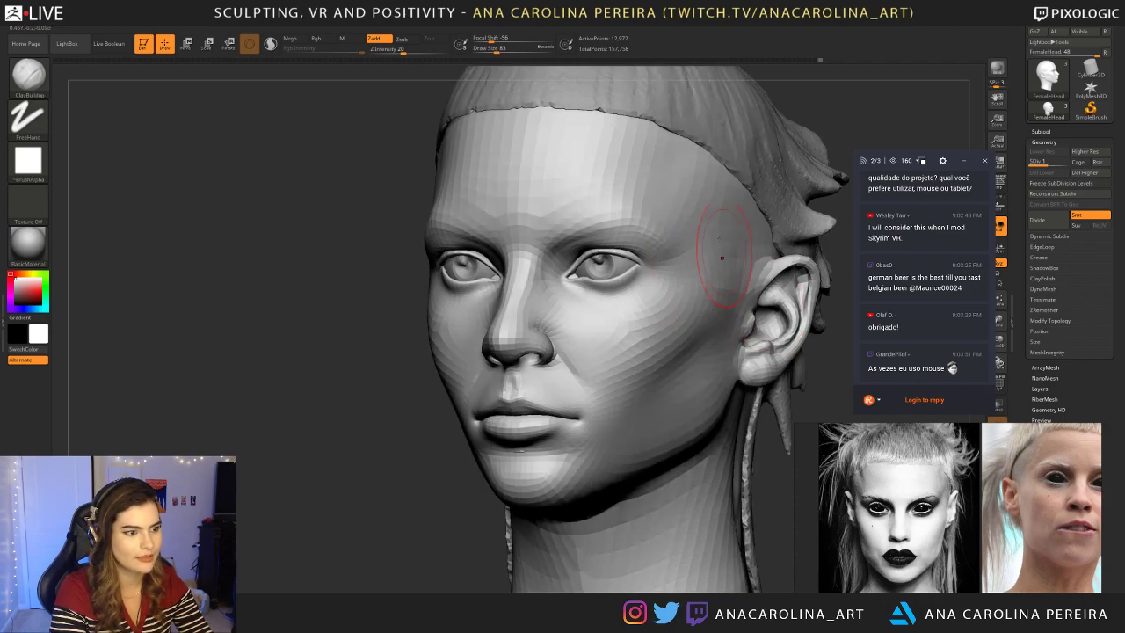
mouse_move(791, 369)
shift+mouse_down()
mouse_move(675, 412)
mouse_move(698, 369)
shift+mouse_up()
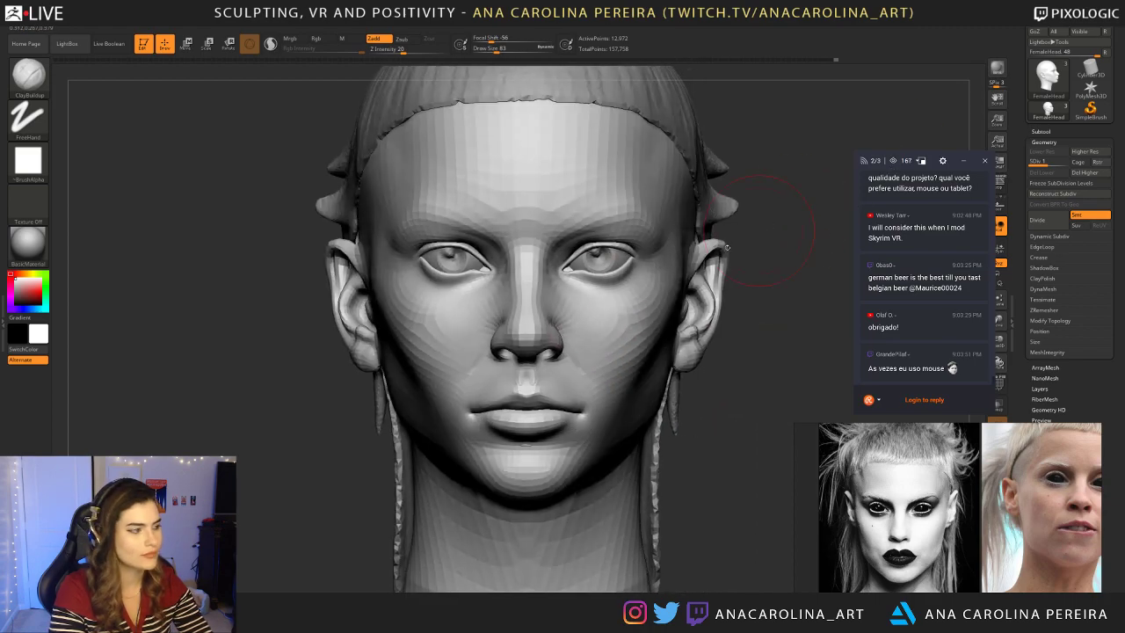
Step: Change the head's material to SkinShade4 and fit the full front view of the head on the canvas
click(29, 243)
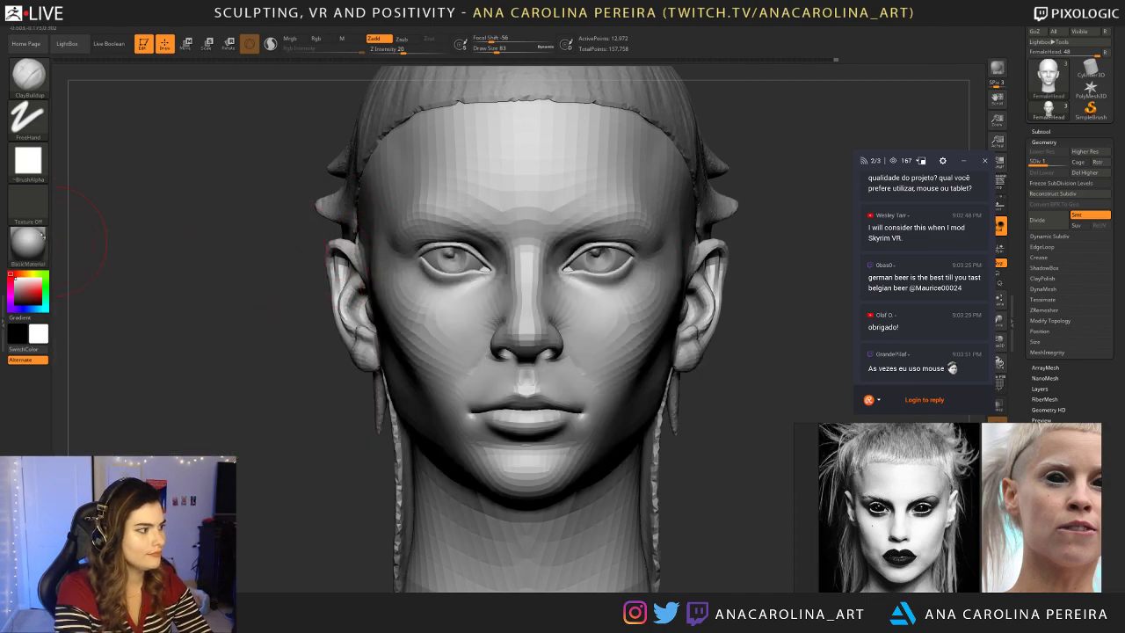
click(44, 237)
click(377, 253)
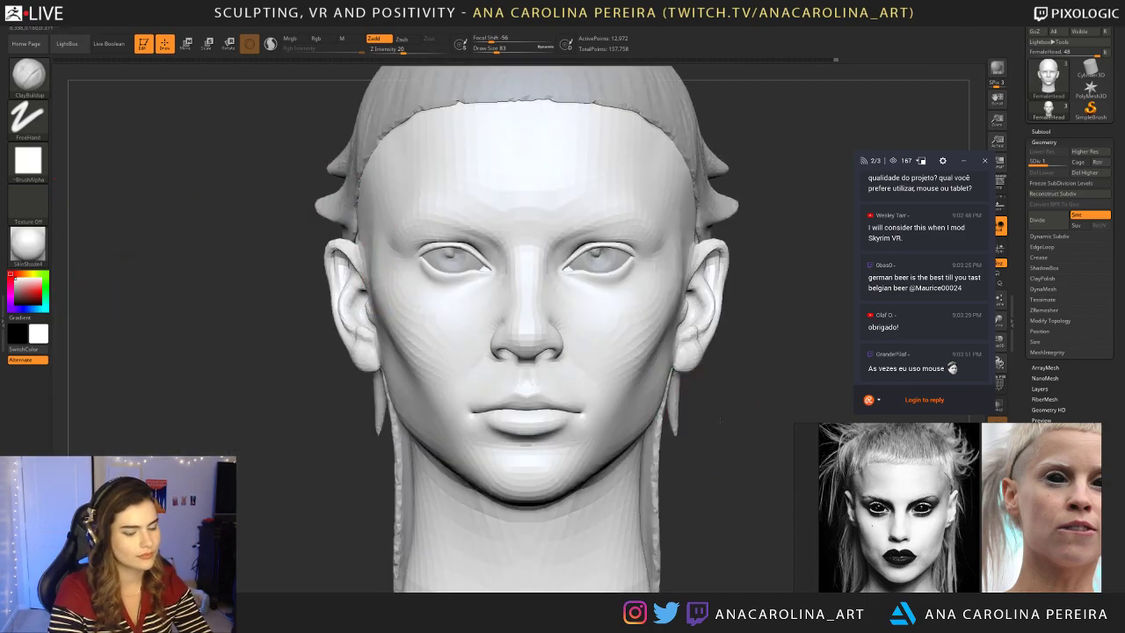
alt+drag(720, 420, 714, 378)
alt+drag(708, 421, 709, 445)
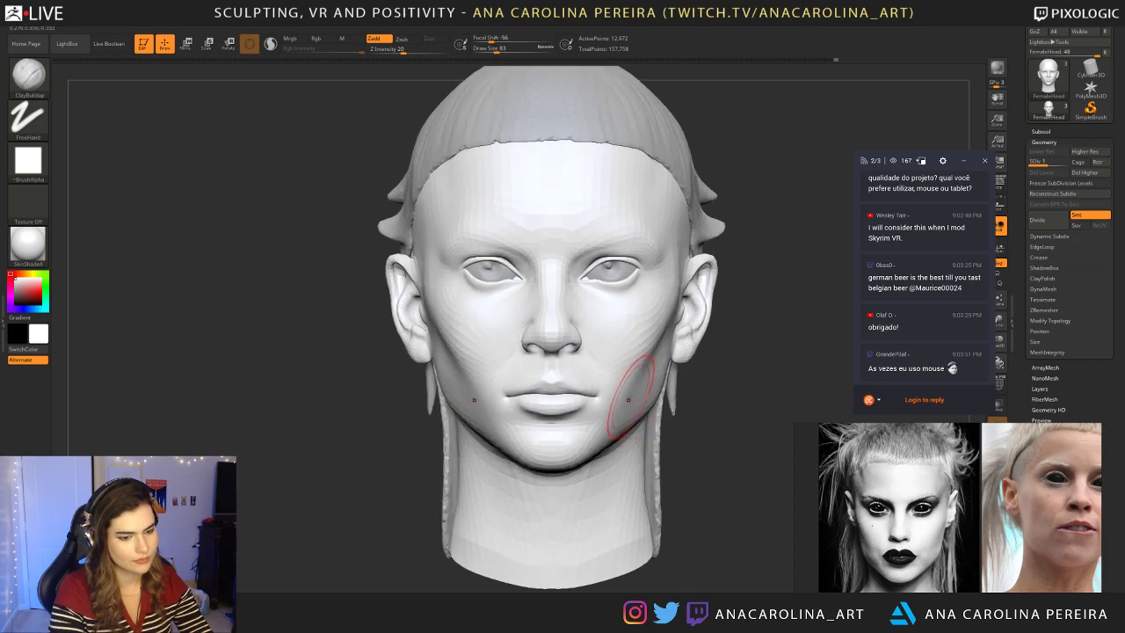
Step: Reframe the reference photos on the pale frontal portrait with the blood-red lips
scroll(1054, 549, down, 3)
middle_drag(1063, 555, 778, 544)
middle_drag(910, 591, 872, 544)
scroll(873, 544, down, 5)
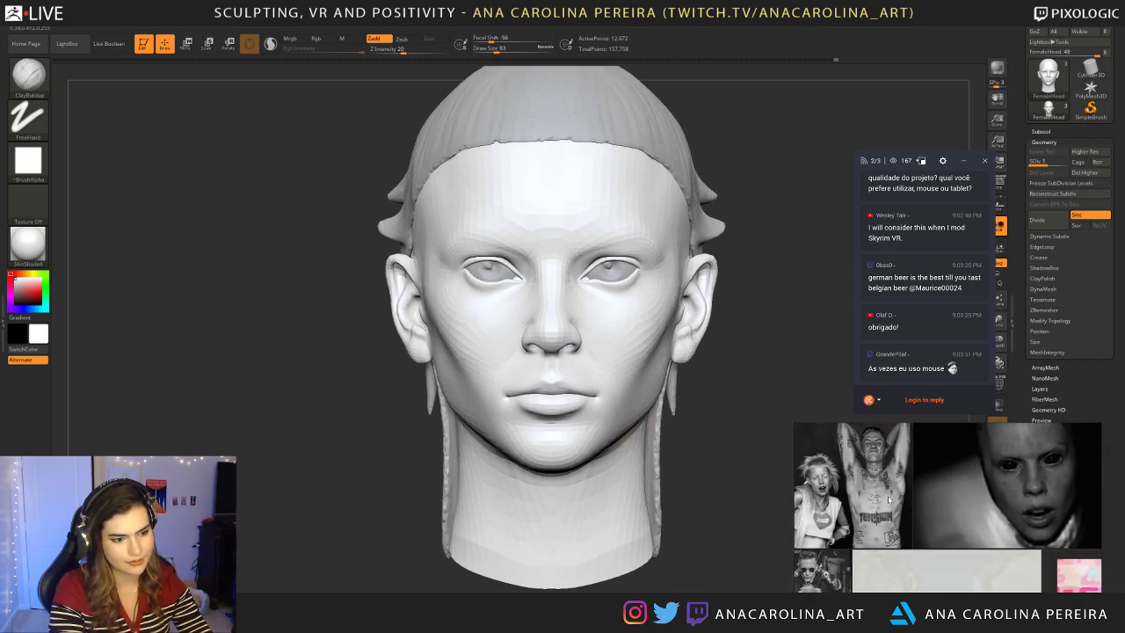
scroll(894, 495, down, 5)
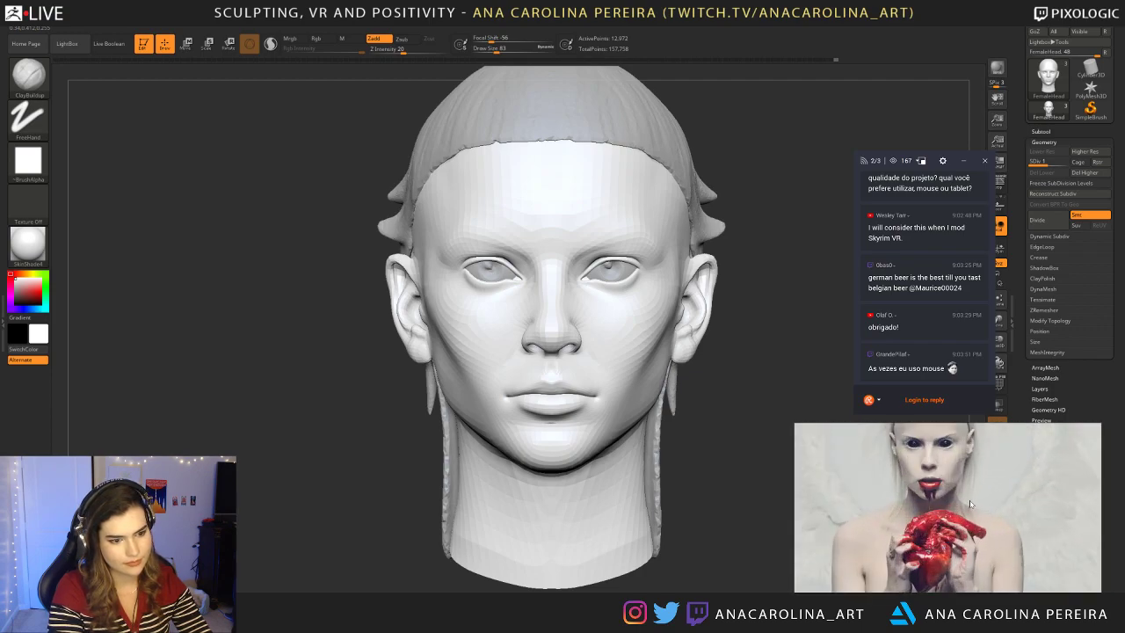
middle_drag(921, 482, 925, 542)
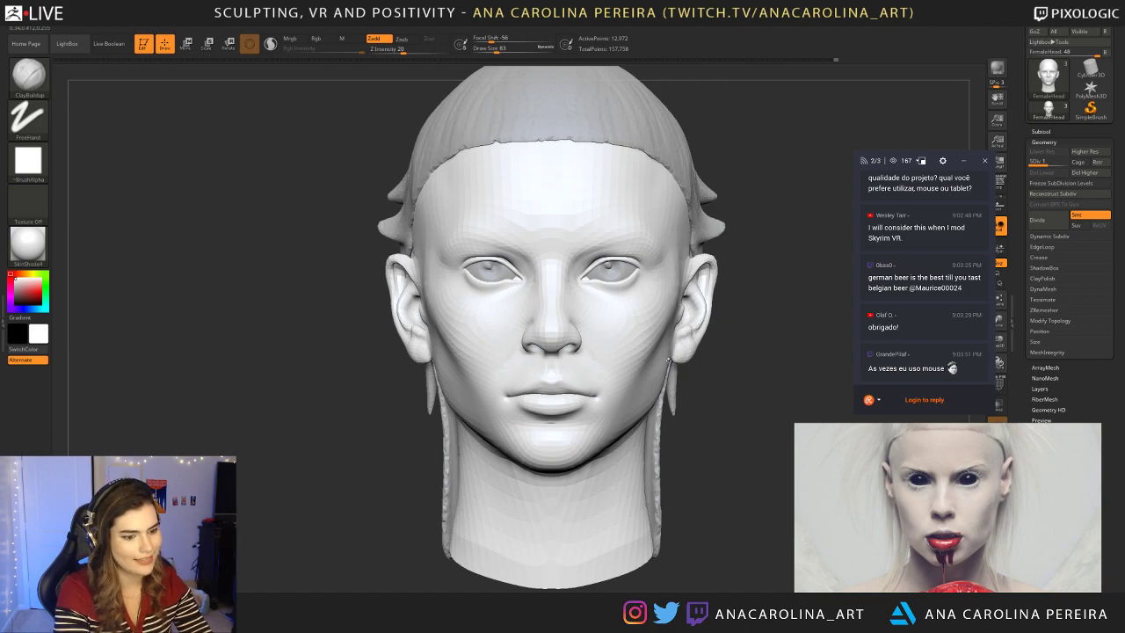
Step: Change the head's material to BasicMaterial and bring the face closer in a near-frontal view
mouse_move(773, 434)
mouse_down()
mouse_move(392, 437)
mouse_move(409, 414)
mouse_up()
drag(729, 431, 695, 453)
key(space)
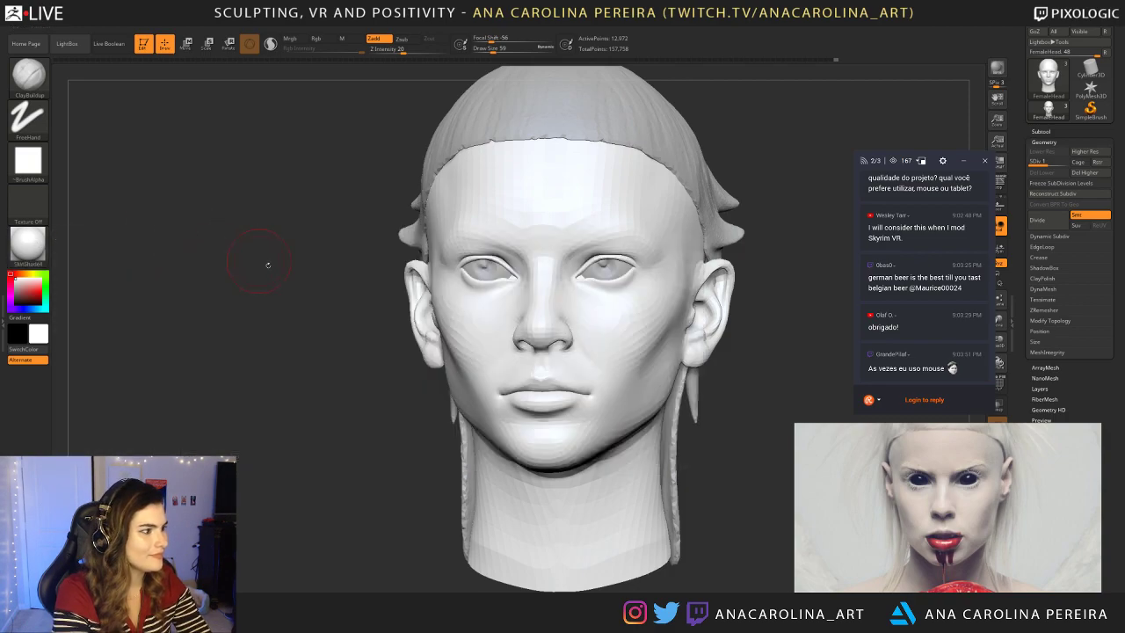
click(27, 244)
click(292, 252)
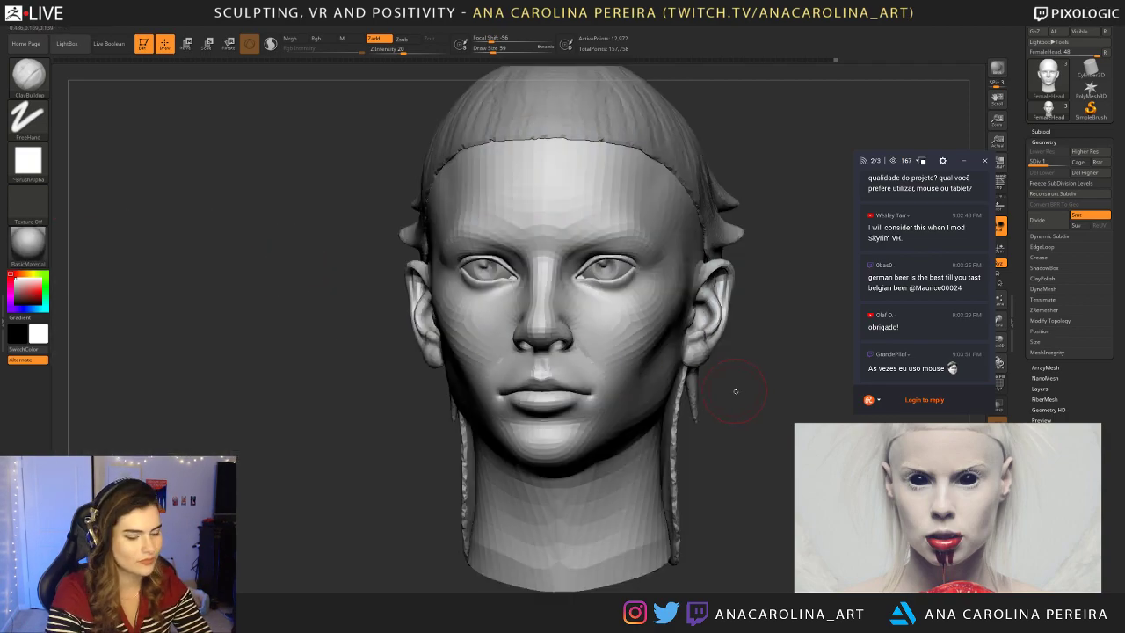
alt+drag(732, 389, 758, 409)
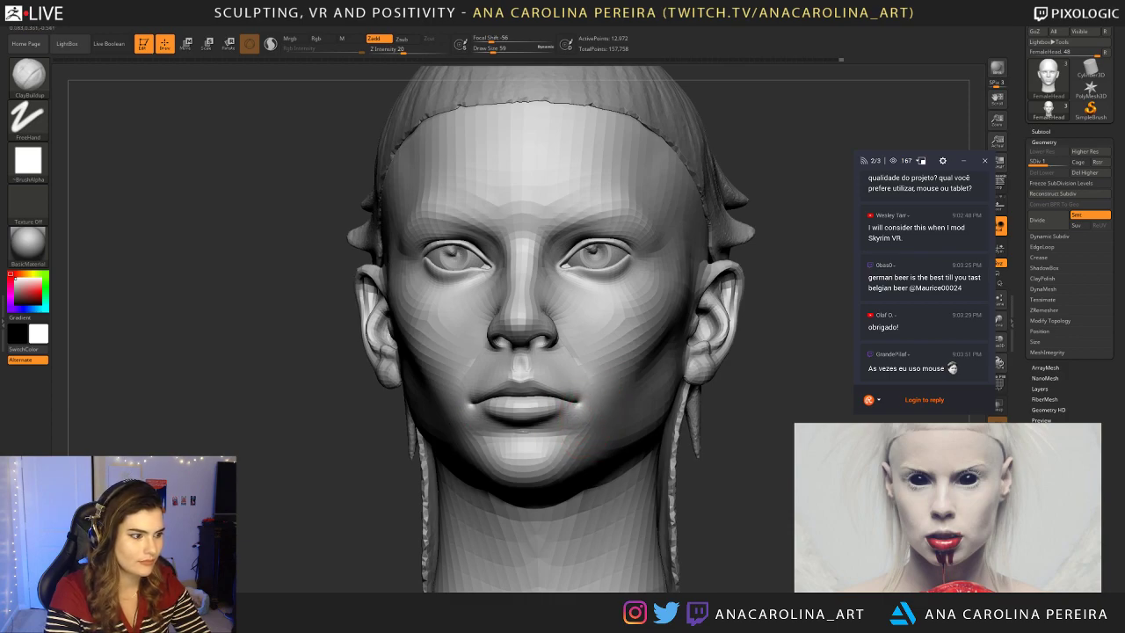
Step: Work on the lower cheek and jaw with the ClayBuildup brush at draw size 87
mouse_move(580, 405)
ctrl+right_down()
mouse_move(557, 338)
mouse_move(586, 400)
ctrl+right_up()
key(space)
drag(599, 416, 604, 415)
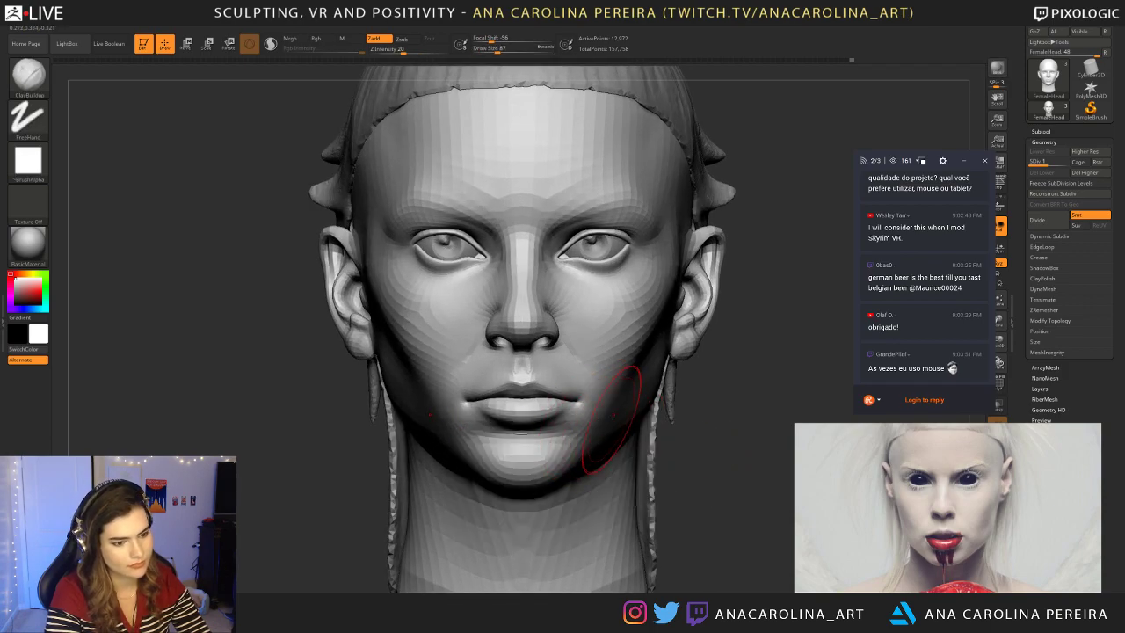
drag(682, 457, 623, 414)
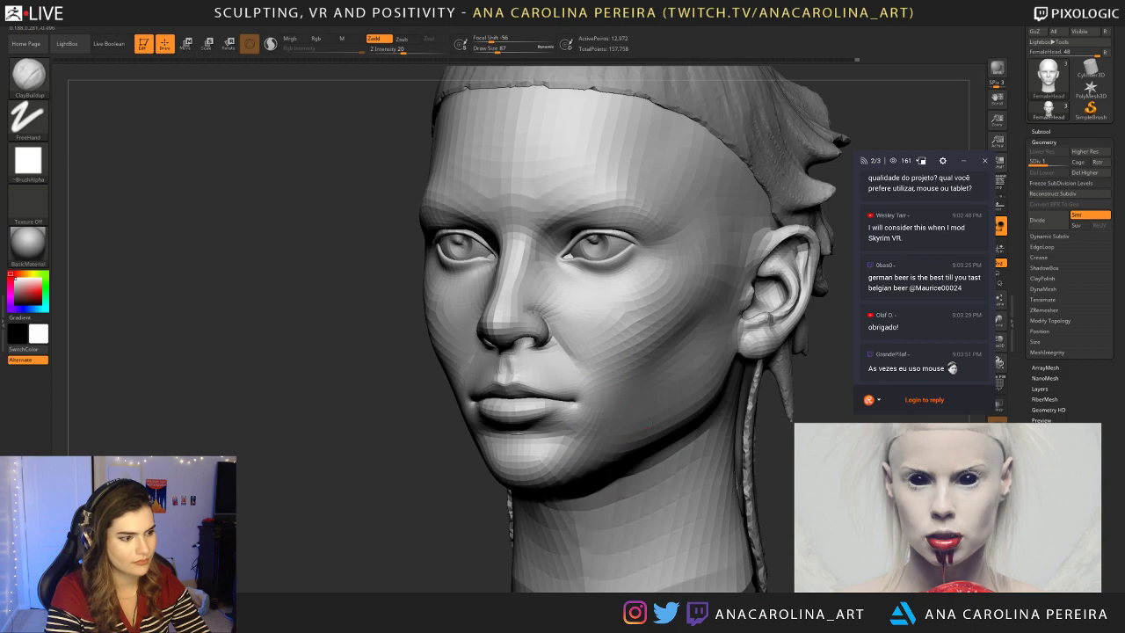
Step: Shape the cheek hollow with the ClayBuildup brush at draw size 112, checking both three-quarter views and the front
mouse_move(771, 322)
right_down()
mouse_move(816, 325)
mouse_move(756, 298)
mouse_move(794, 298)
right_up()
drag(795, 299, 778, 373)
key(space)
drag(525, 312, 526, 314)
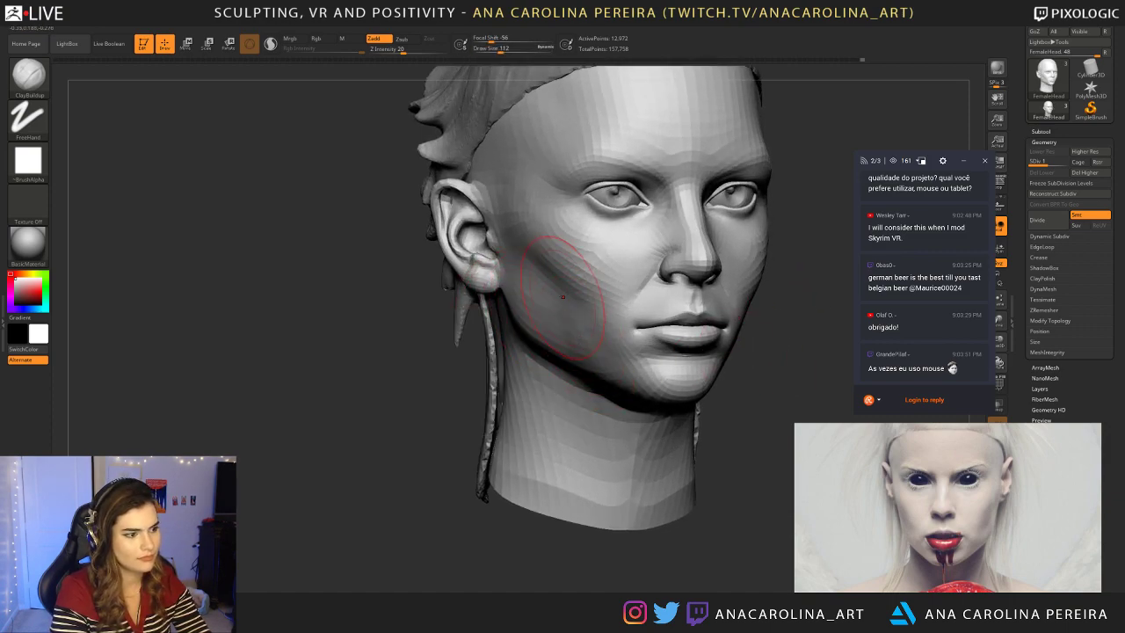
drag(781, 357, 670, 342)
drag(545, 312, 587, 327)
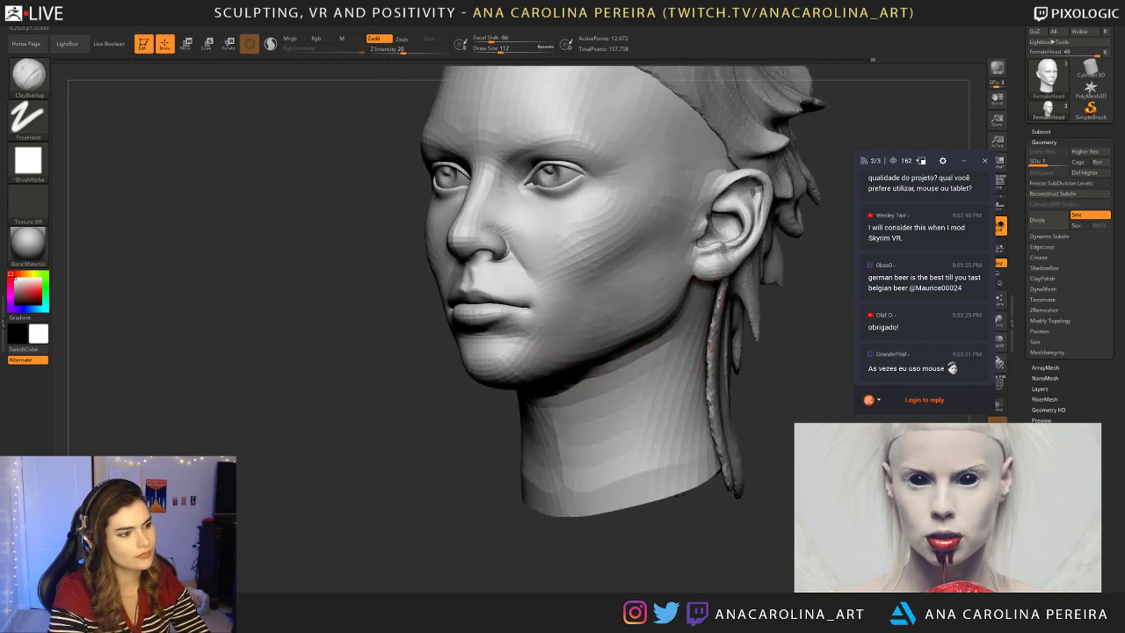
mouse_move(756, 316)
alt+mouse_down()
mouse_move(694, 377)
mouse_move(747, 360)
alt+mouse_up()
mouse_move(667, 325)
mouse_down()
mouse_move(662, 308)
mouse_move(661, 372)
mouse_up()
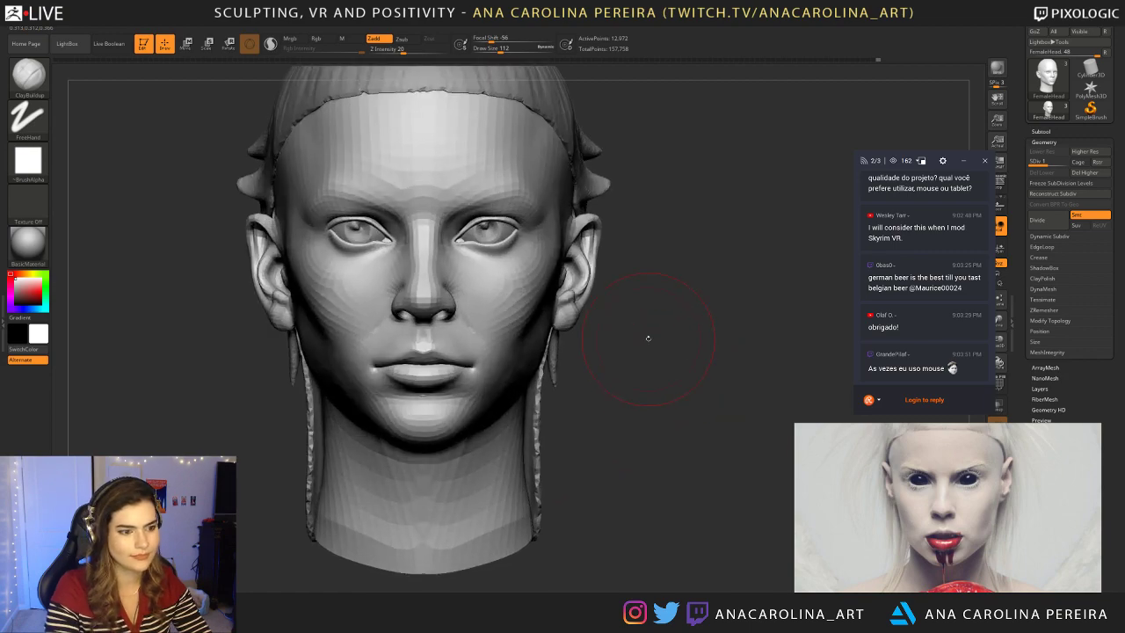
Step: Browse the reference photos and frame the dark close-up of the eyes and brow
scroll(876, 493, down, 5)
middle_drag(902, 440, 963, 534)
scroll(964, 535, down, 5)
middle_drag(958, 438, 982, 533)
scroll(928, 496, up, 10)
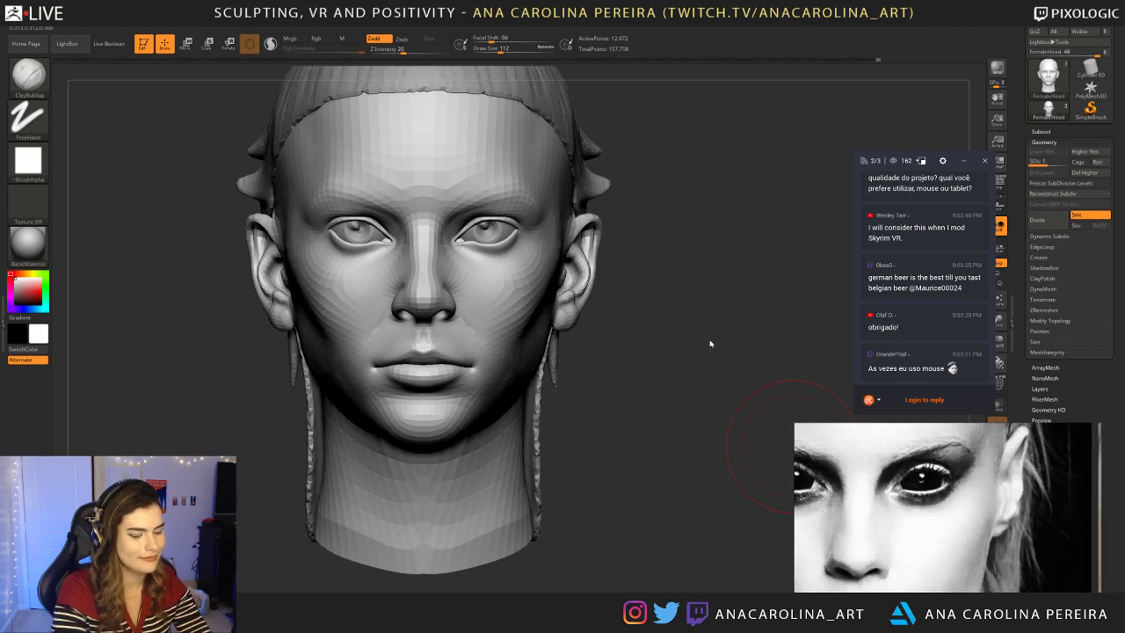
scroll(840, 452, down, 5)
middle_drag(1086, 497, 866, 439)
scroll(945, 481, up, 4)
scroll(947, 497, down, 2)
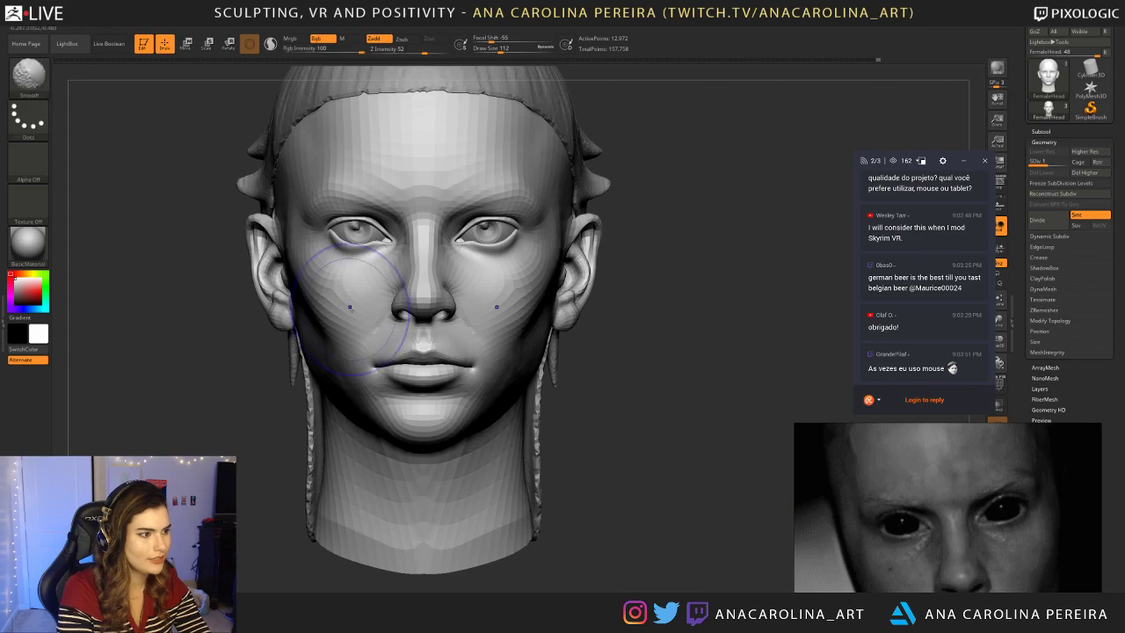
Step: Work on the upper eyelid crease with the ClayBuildup brush at draw size 33
alt+drag(673, 264, 715, 271)
alt+drag(714, 226, 714, 311)
key(space)
key(space)
drag(511, 227, 507, 228)
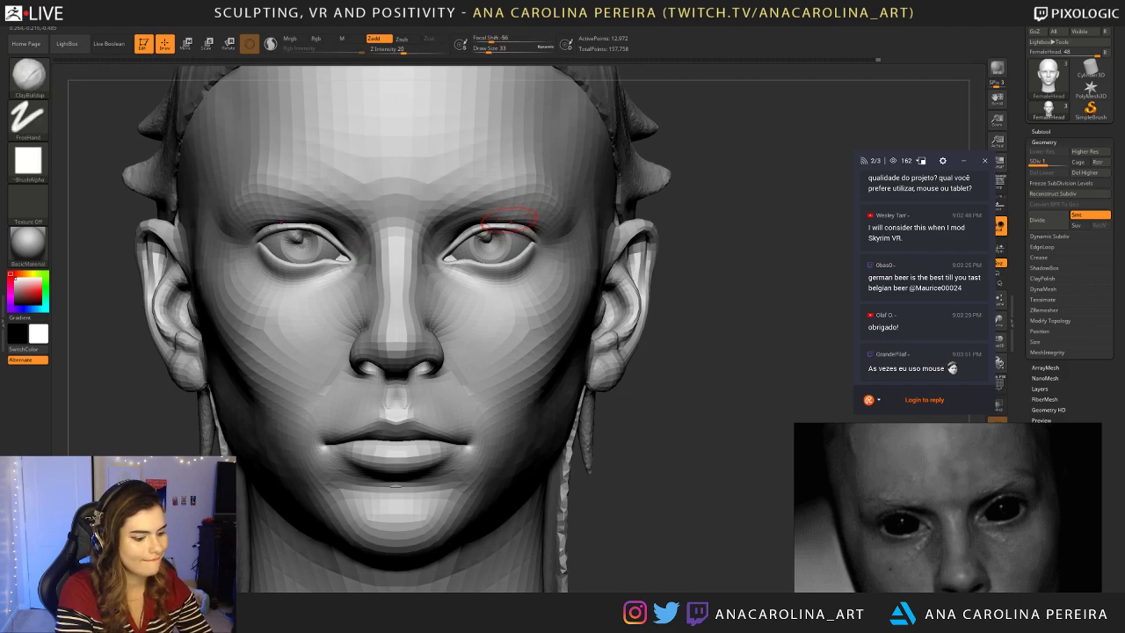
Step: Adjust the upper eyelid and outer brow shape with the Move brush at draw size 35
key(b)
key(m)
key(v)
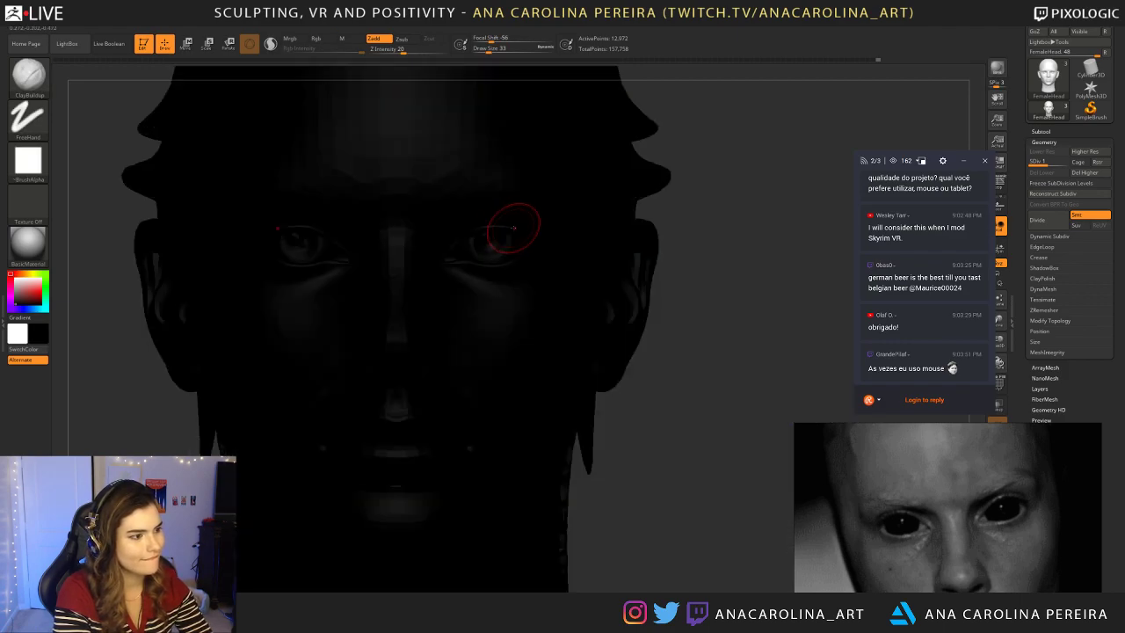
key(v)
key(b)
key(m)
key(v)
key(space)
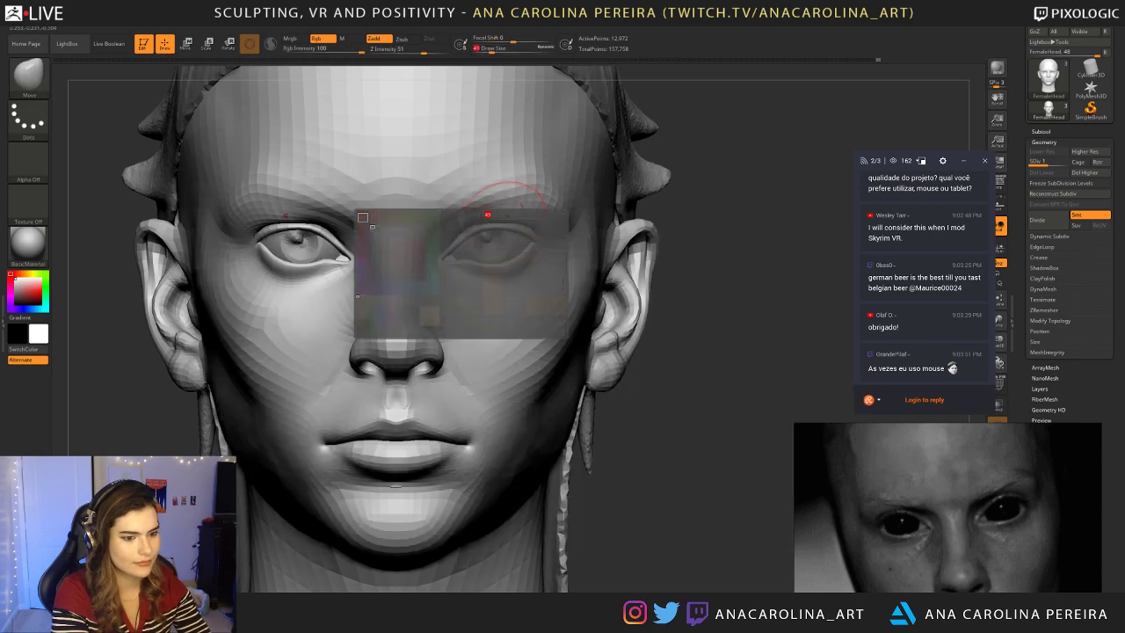
mouse_move(511, 228)
mouse_down()
mouse_move(497, 219)
mouse_move(506, 220)
mouse_up()
key(space)
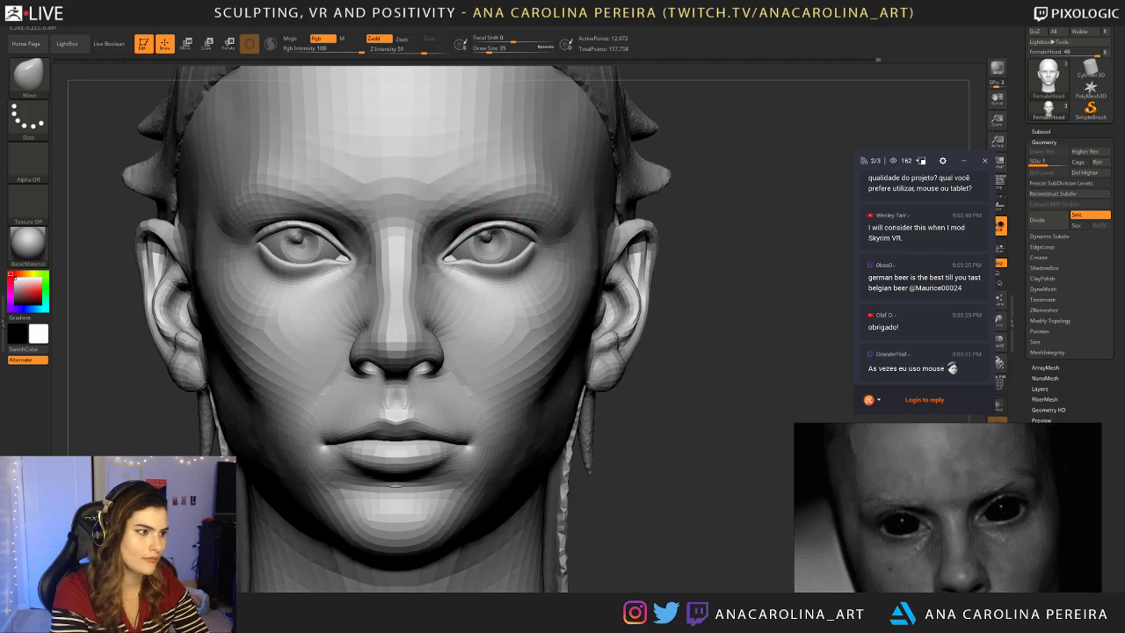
shift+drag(679, 269, 695, 261)
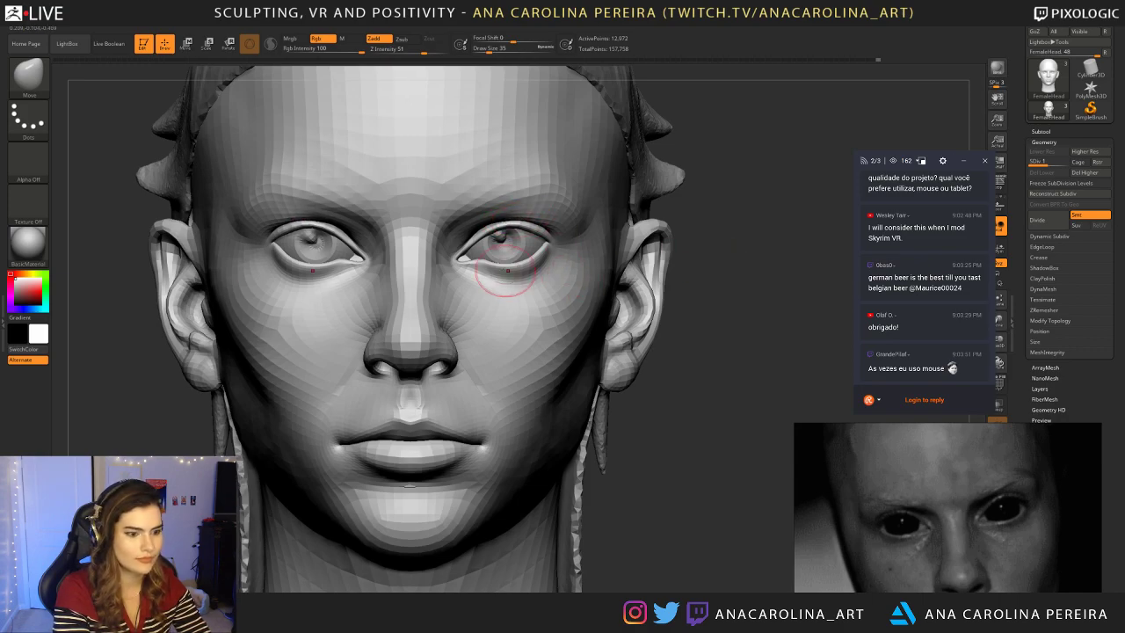
Step: Reshape the lower eyelid near the inner eye corner with the Move brush at draw size 35
key(space)
drag(490, 267, 488, 267)
mouse_move(485, 260)
mouse_down()
mouse_move(513, 265)
mouse_move(480, 263)
mouse_up()
key(space)
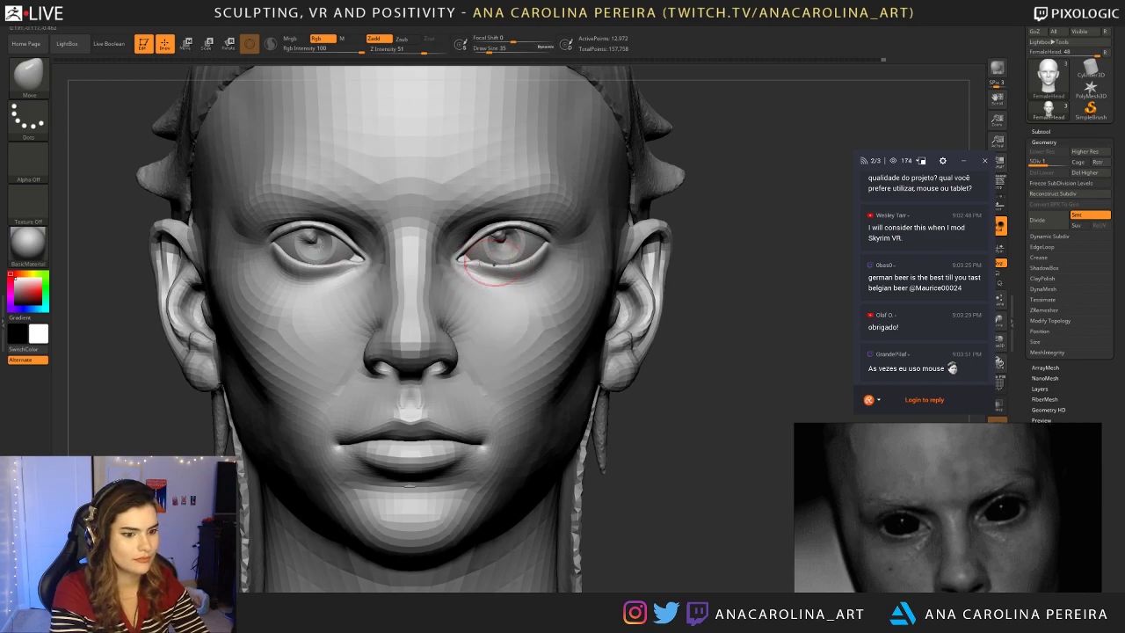
mouse_move(680, 303)
alt+mouse_down()
mouse_move(687, 255)
mouse_move(690, 316)
alt+mouse_up()
Step: Switch to the DamStandard brush at draw size 65 and show the whole head in three-quarter view
key(b)
key(d)
key(s)
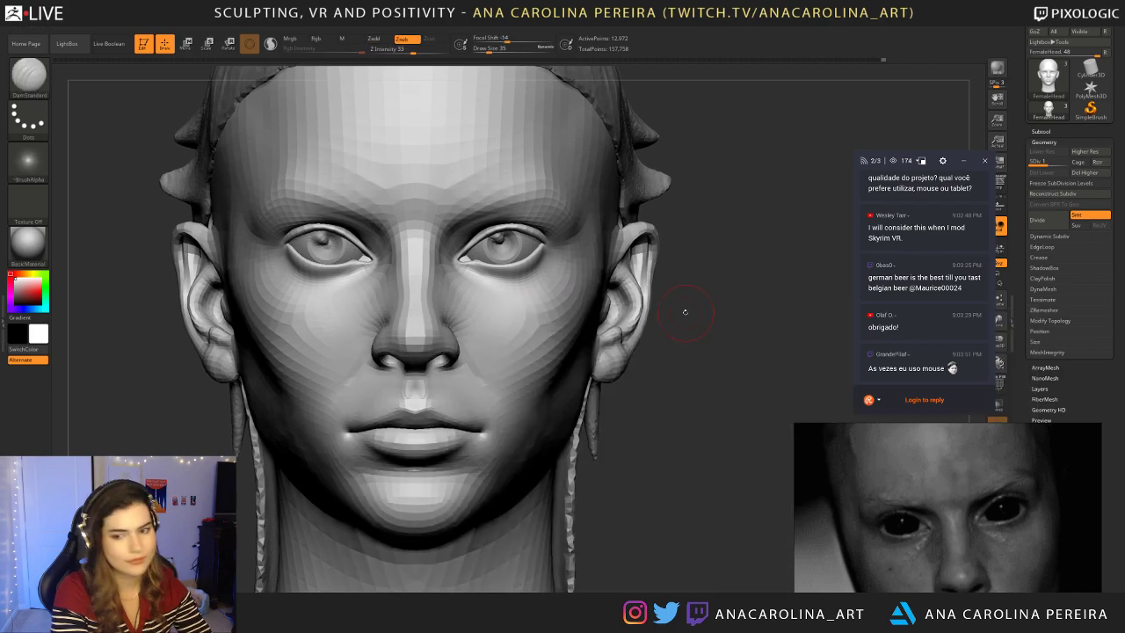
drag(660, 270, 669, 282)
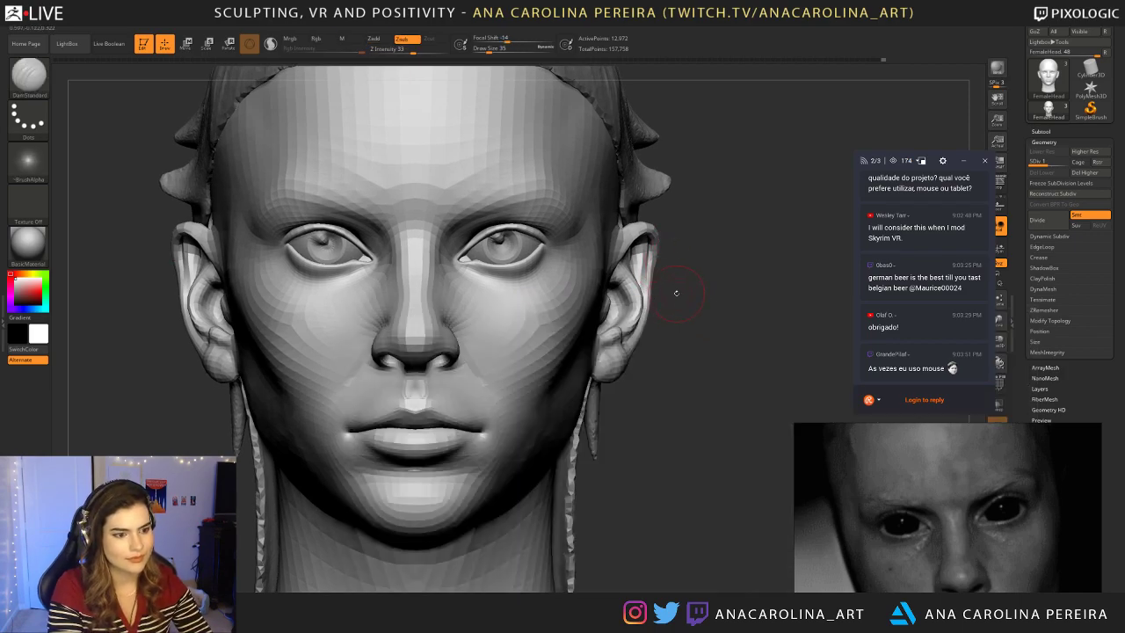
alt+drag(685, 321, 708, 339)
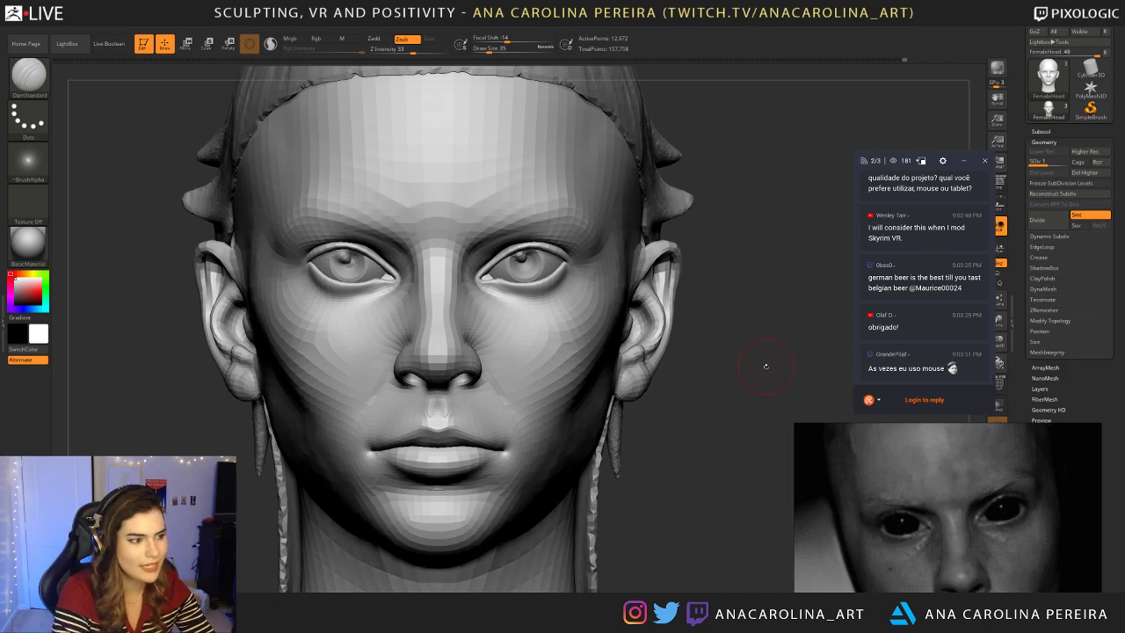
mouse_move(741, 351)
mouse_down()
mouse_move(716, 353)
mouse_move(730, 353)
mouse_move(726, 316)
mouse_move(700, 322)
mouse_move(721, 300)
mouse_up()
key(space)
click(726, 319)
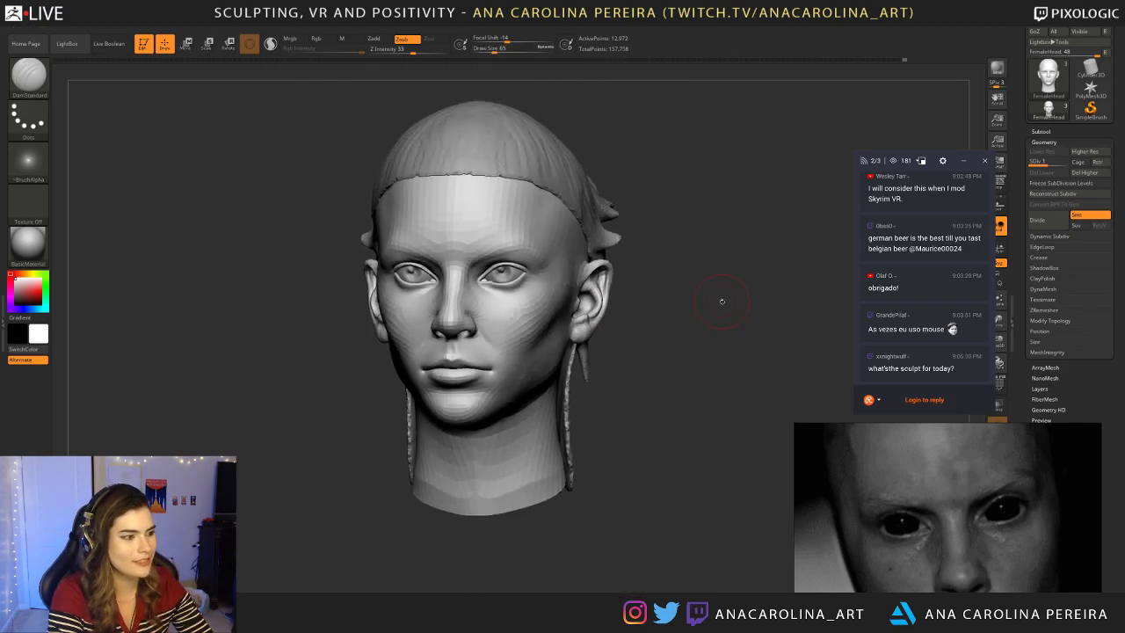
Step: Compare the frontal portraits in the reference photos and return to the dark close-up of the face
scroll(844, 481, down, 8)
middle_drag(844, 480, 914, 520)
scroll(913, 520, up, 4)
middle_drag(879, 470, 981, 509)
scroll(982, 509, up, 3)
scroll(982, 508, down, 4)
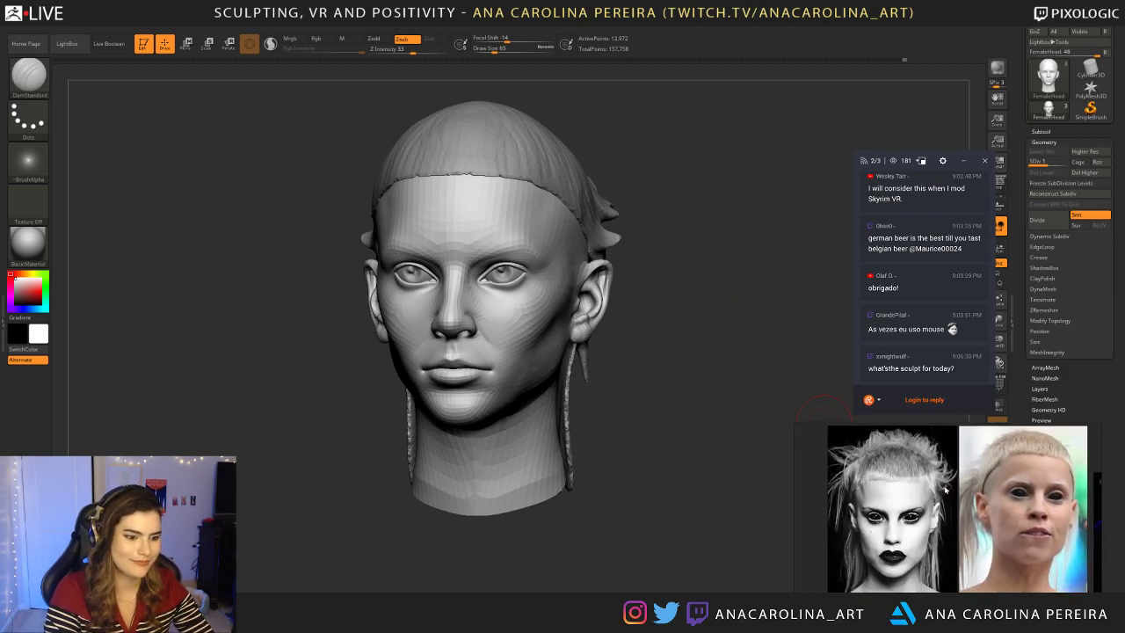
scroll(966, 492, up, 6)
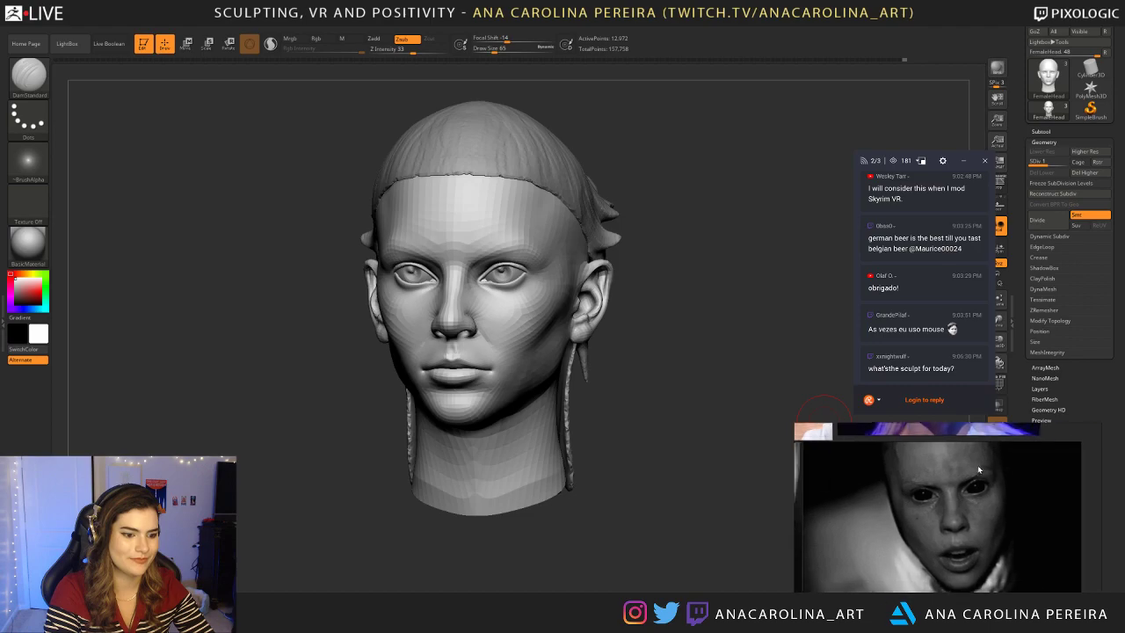
Step: Refine the inner brow and upper eyelid crease from the front with the DamStandard brush at draw size 39
drag(713, 348, 757, 338)
alt+drag(682, 237, 719, 279)
key(space)
drag(525, 355, 514, 355)
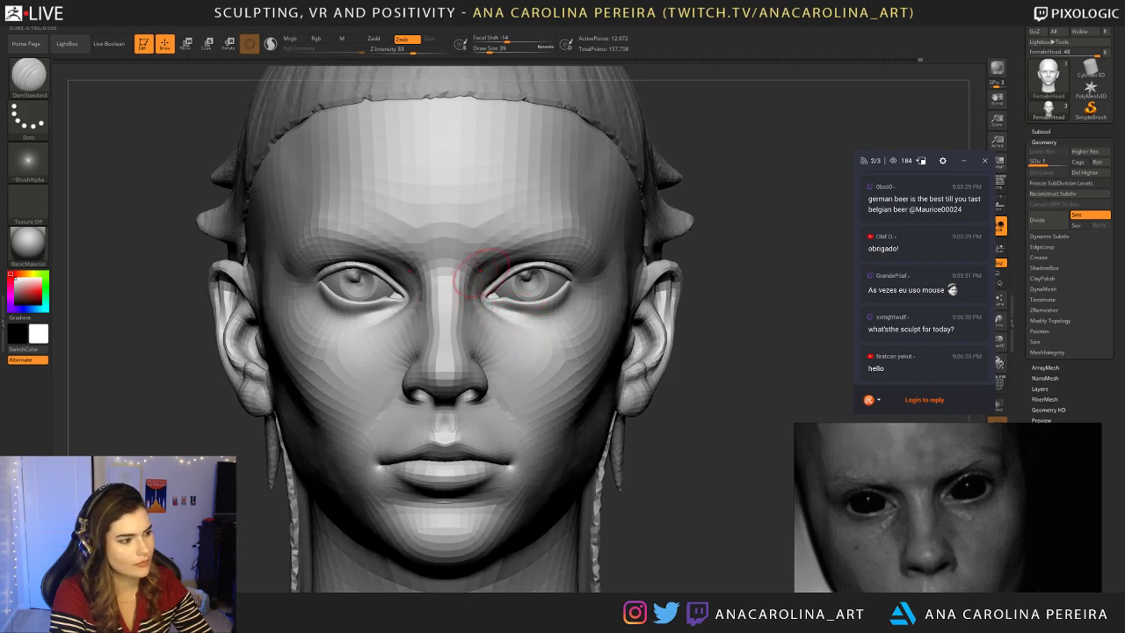
shift+drag(508, 262, 516, 255)
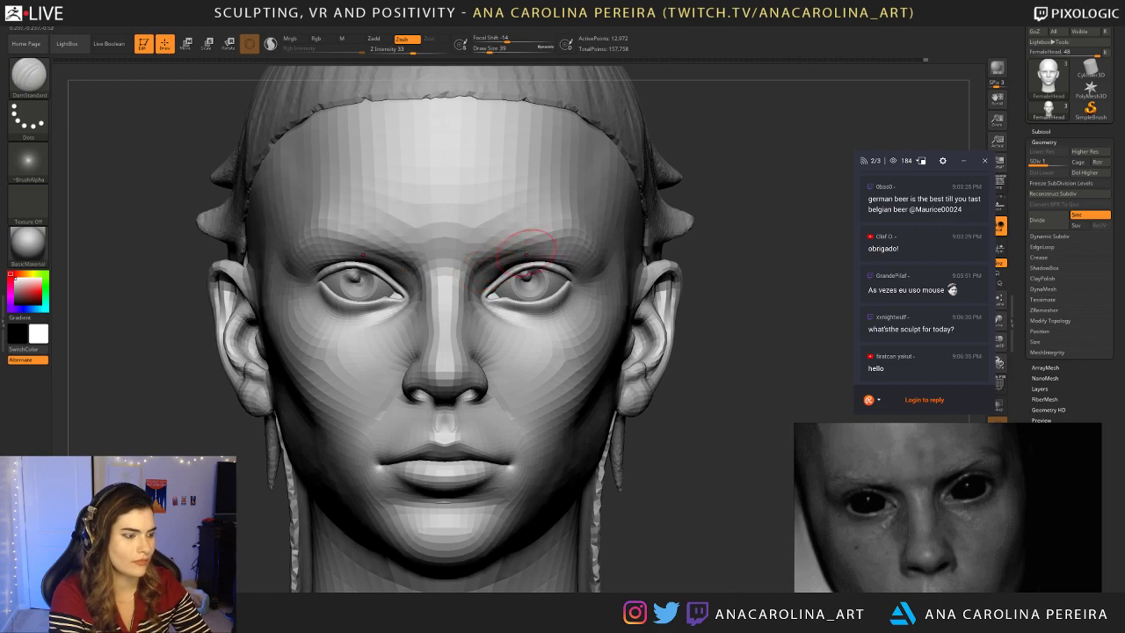
Step: Build up the outer upper eyelids and brow with the ClayBuildup brush at draw sizes 23 and 31
mouse_move(660, 239)
alt+mouse_down()
mouse_move(670, 188)
mouse_move(730, 195)
mouse_move(733, 263)
mouse_move(683, 235)
mouse_move(715, 248)
mouse_move(710, 289)
alt+mouse_up()
key(b)
key(c)
key(b)
key(space)
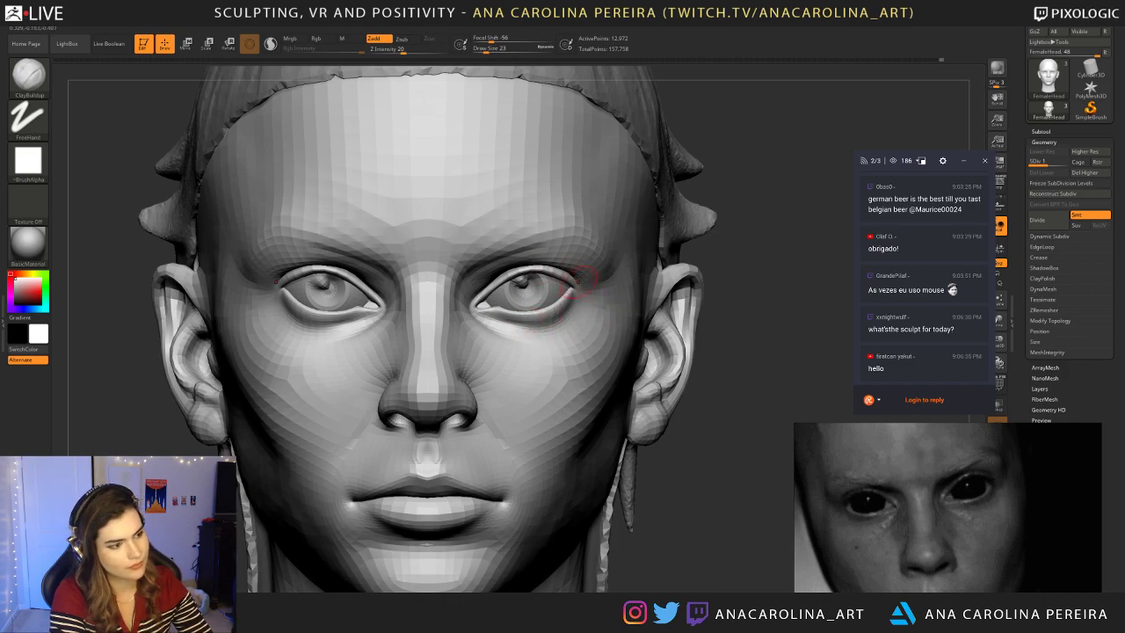
key(space)
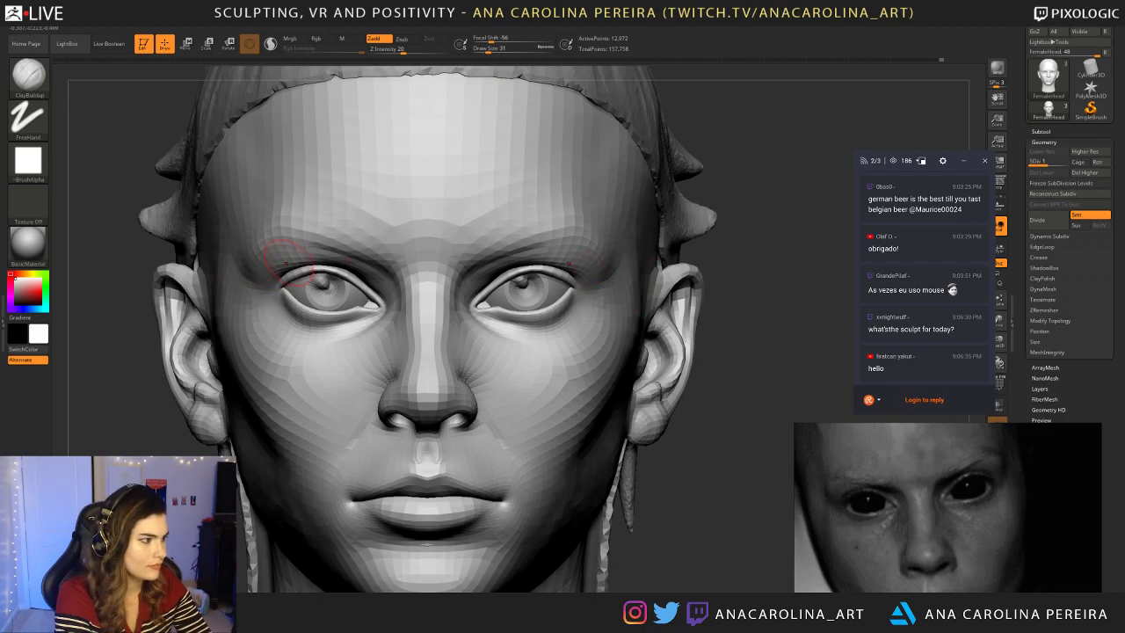
Step: Switch to the DamStandard brush at draw size 31 and frame the eye area close-up from the front
key(b)
key(d)
key(s)
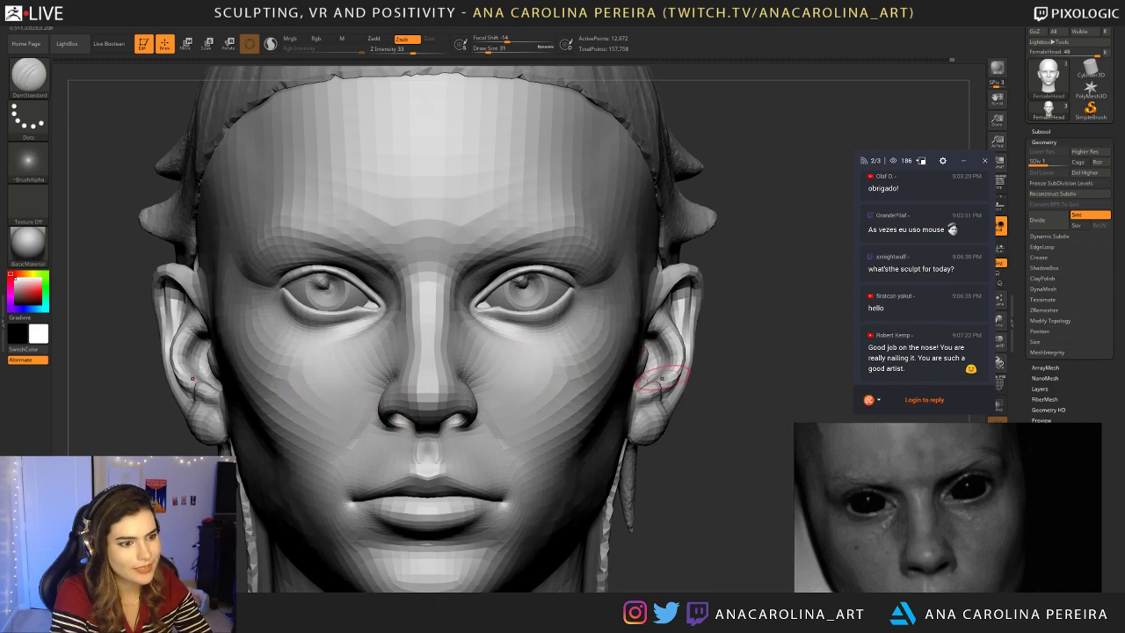
alt+drag(669, 480, 760, 457)
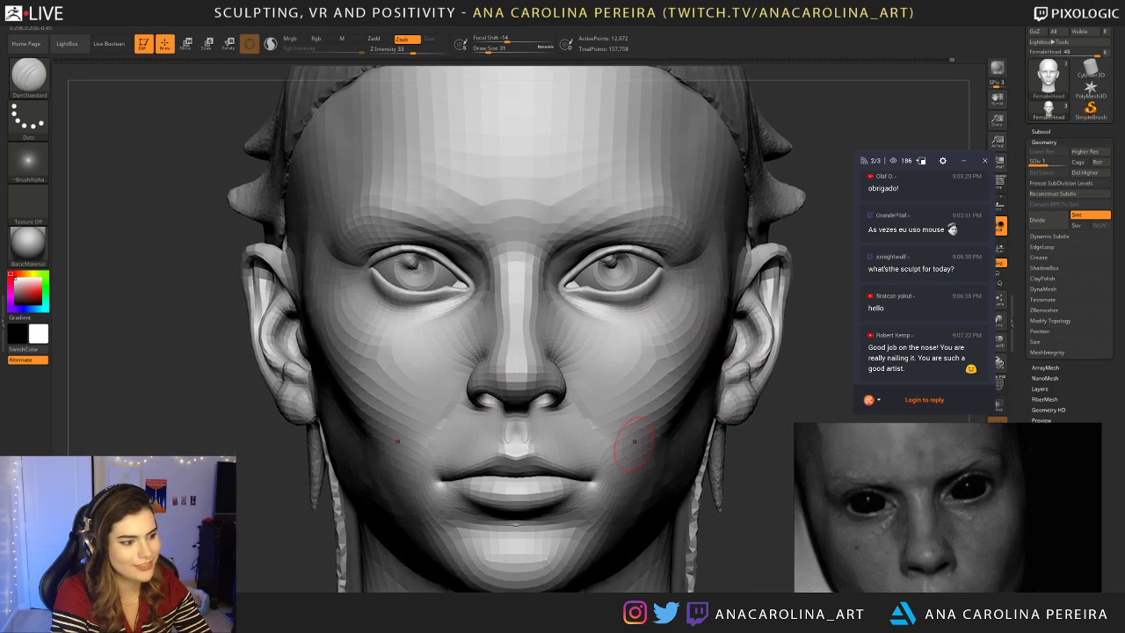
alt+drag(264, 424, 296, 442)
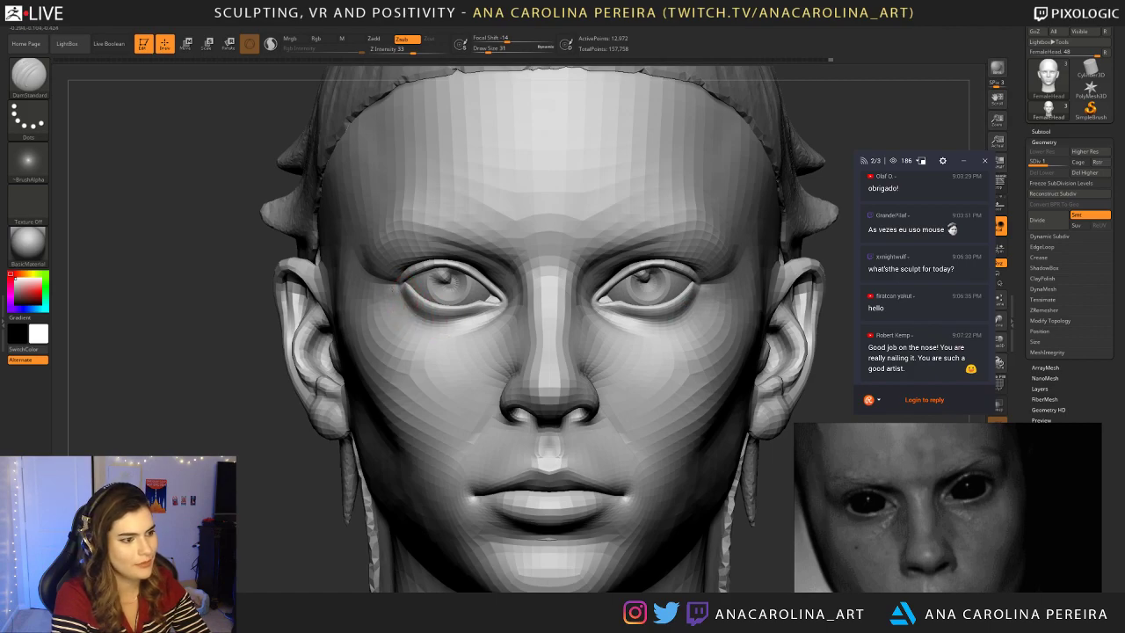
mouse_move(304, 449)
alt+mouse_down()
mouse_move(287, 364)
mouse_move(305, 383)
mouse_move(413, 383)
alt+mouse_up()
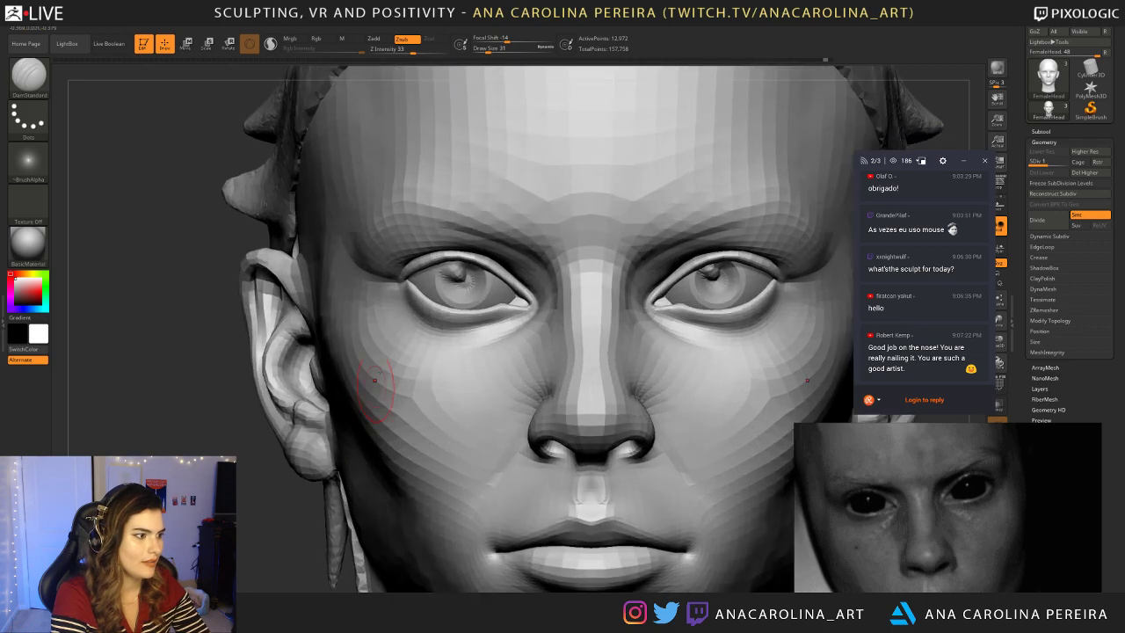
Step: Select the eyes subtool and place a Move transpose line across the eyeballs in the frontal view
alt+click(470, 276)
alt+drag(274, 490, 218, 485)
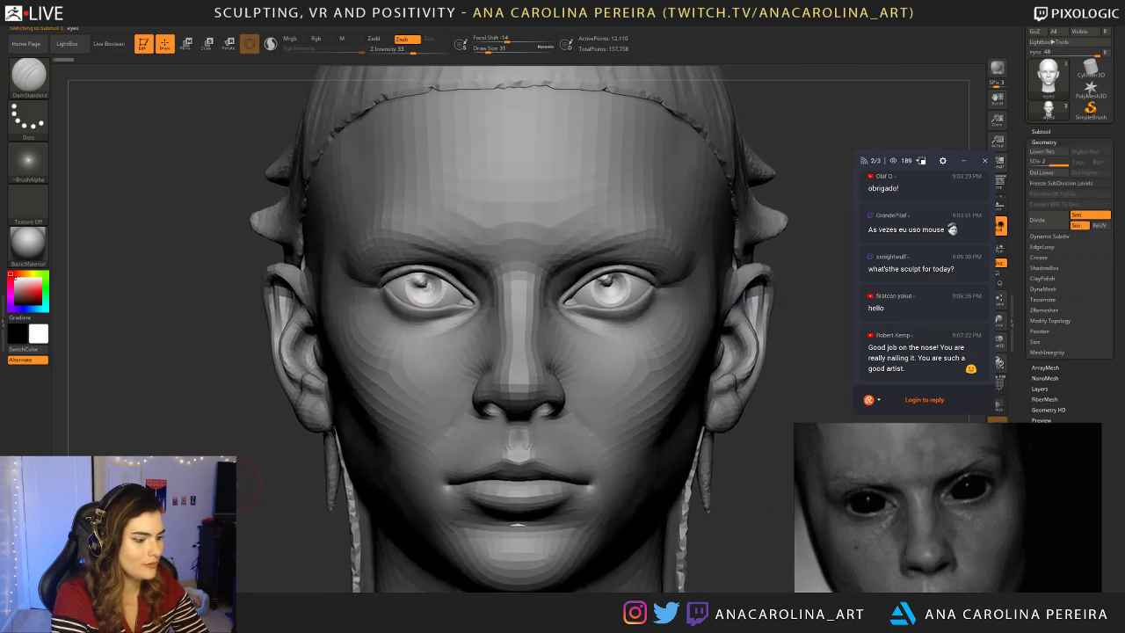
key(w)
drag(464, 359, 467, 358)
key(y)
mouse_move(411, 296)
mouse_down()
mouse_move(488, 235)
mouse_move(452, 267)
mouse_up()
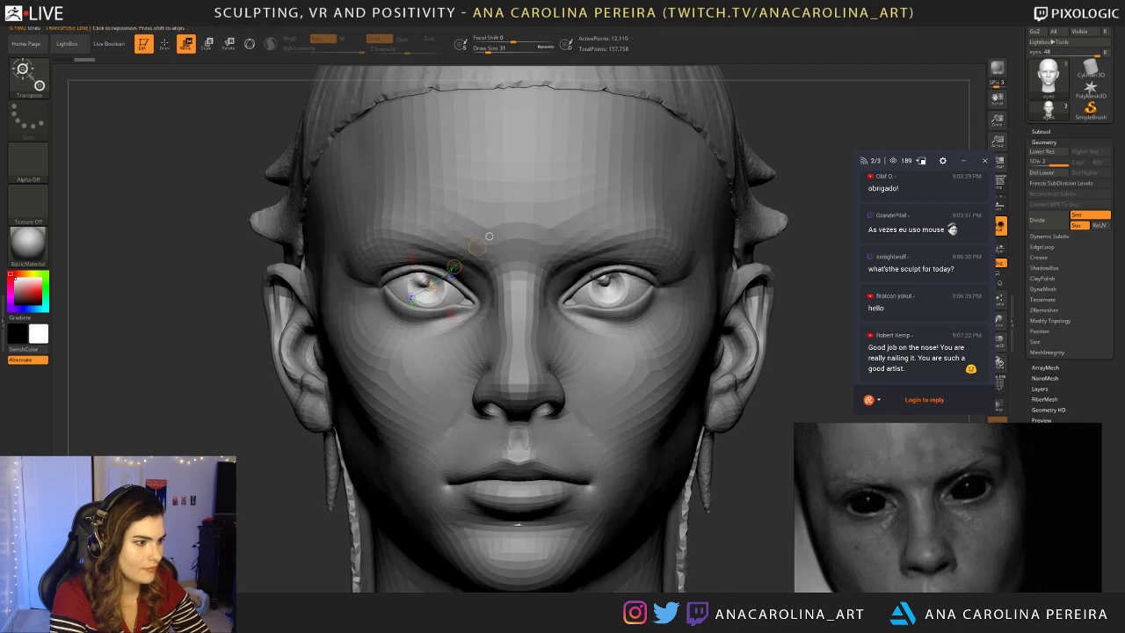
ctrl+right_drag(431, 285, 414, 267)
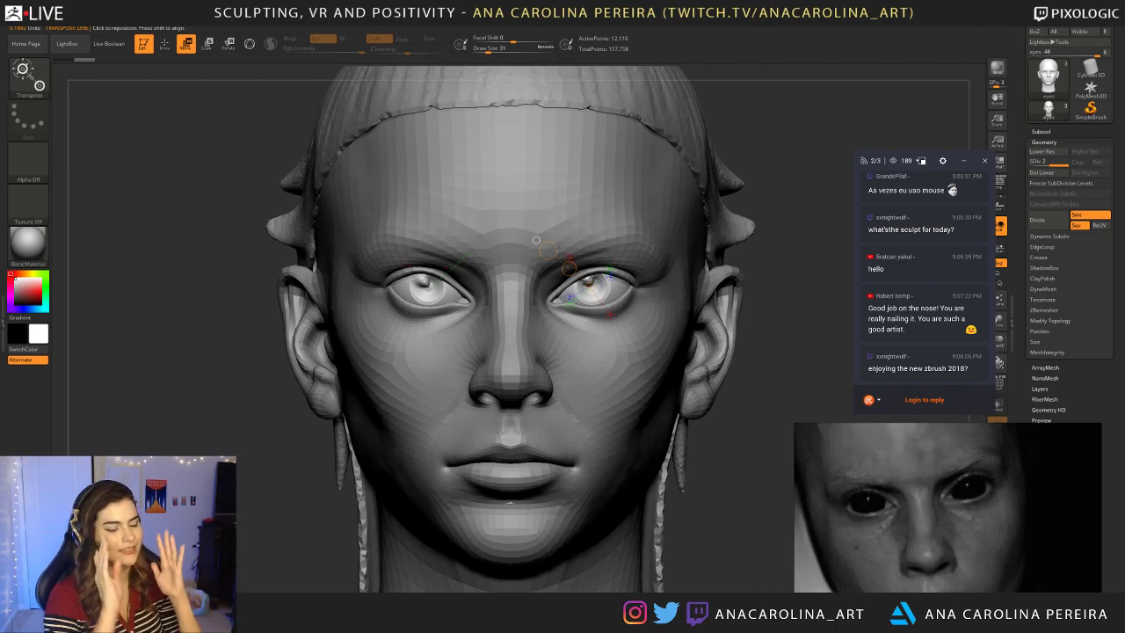
Step: Return to the FemaleHead subtool and soften the area below the eyes with the DamStandard brush at draw size 54
alt+click(536, 239)
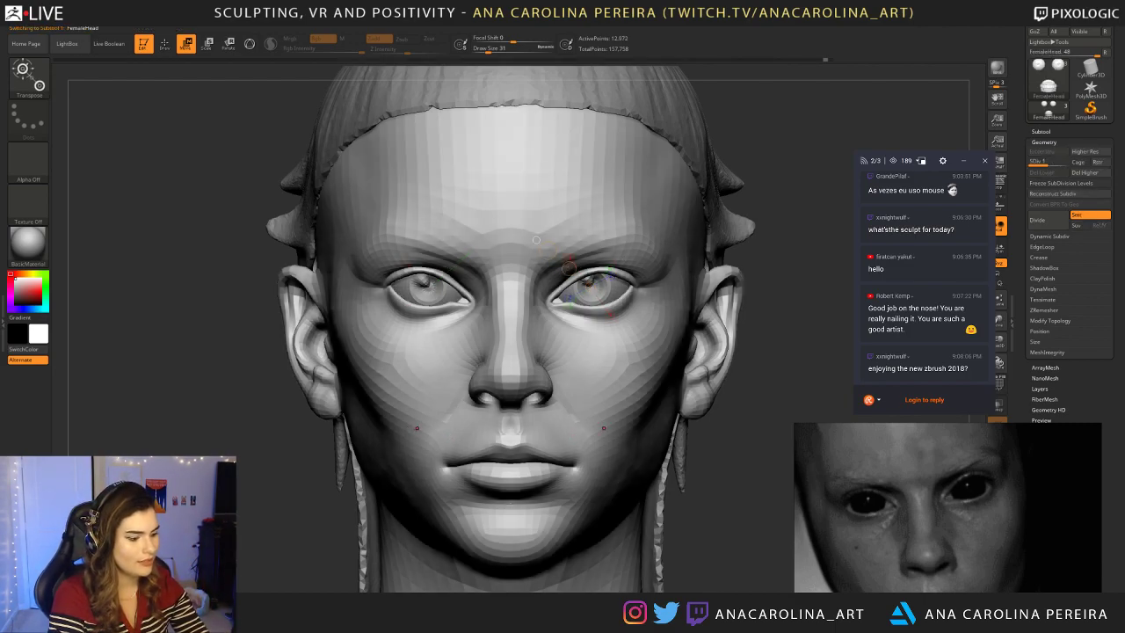
key(b)
key(d)
key(s)
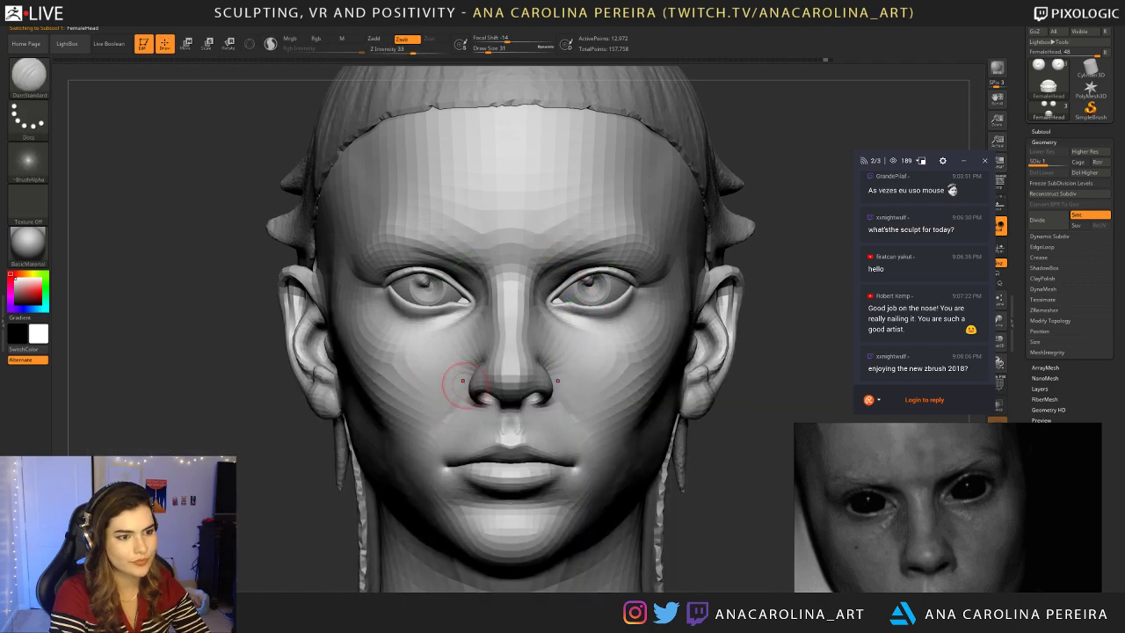
key(space)
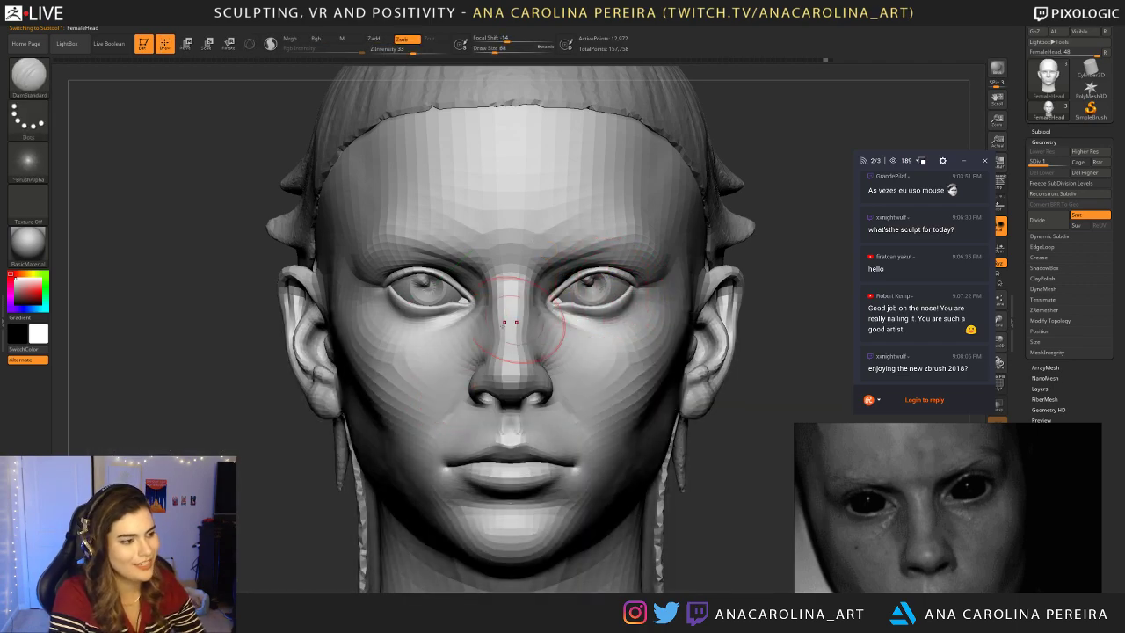
key(space)
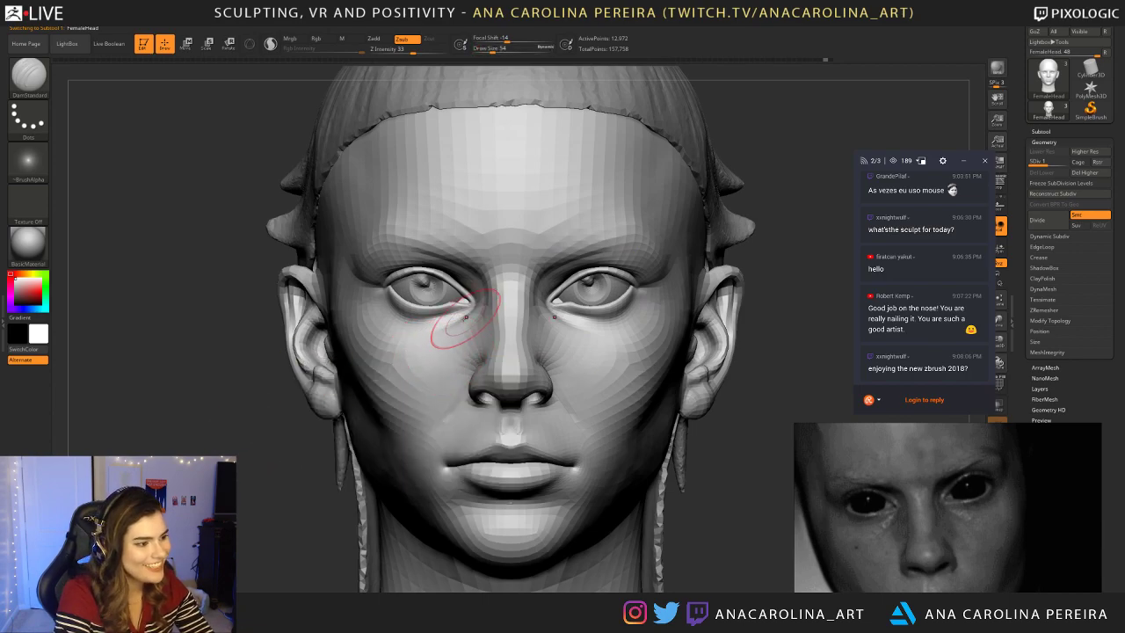
drag(786, 369, 668, 359)
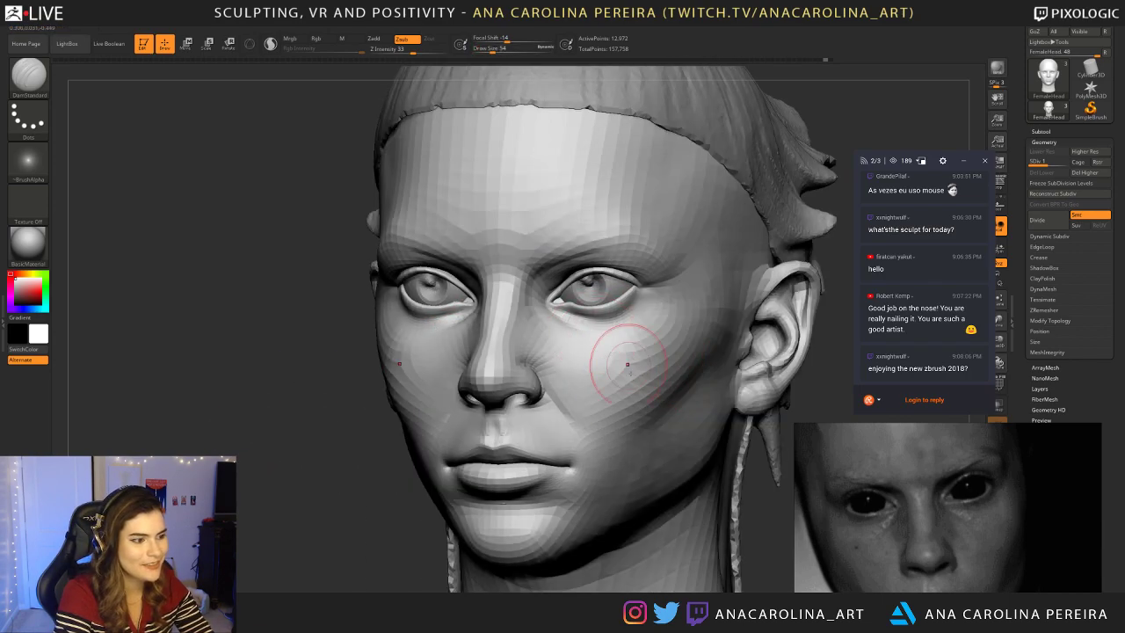
shift+drag(307, 518, 327, 517)
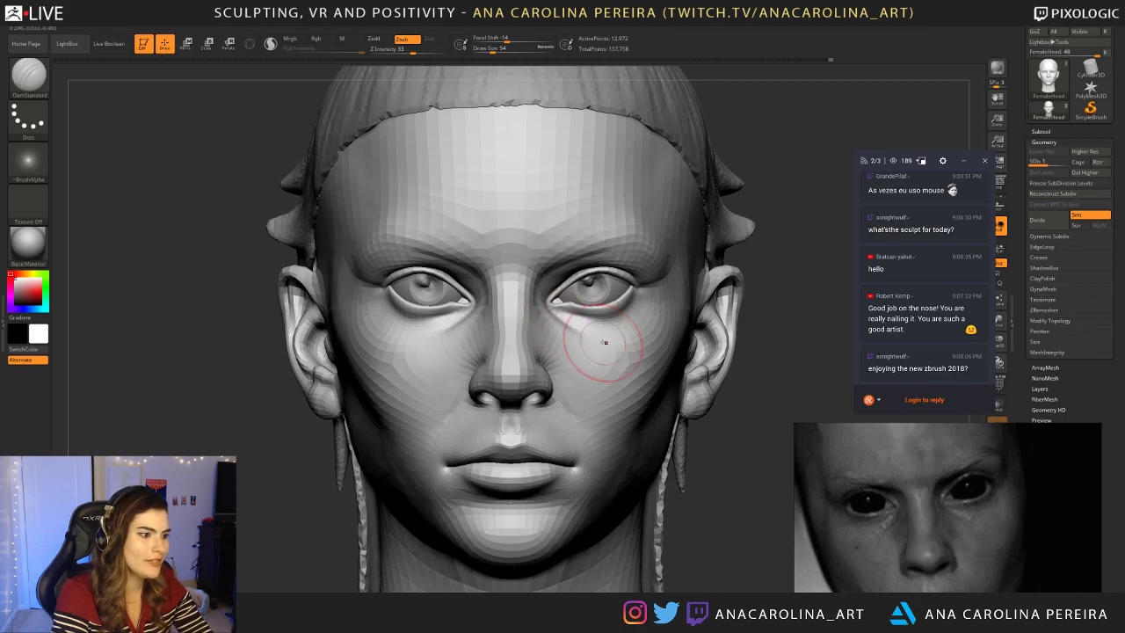
drag(784, 398, 759, 404)
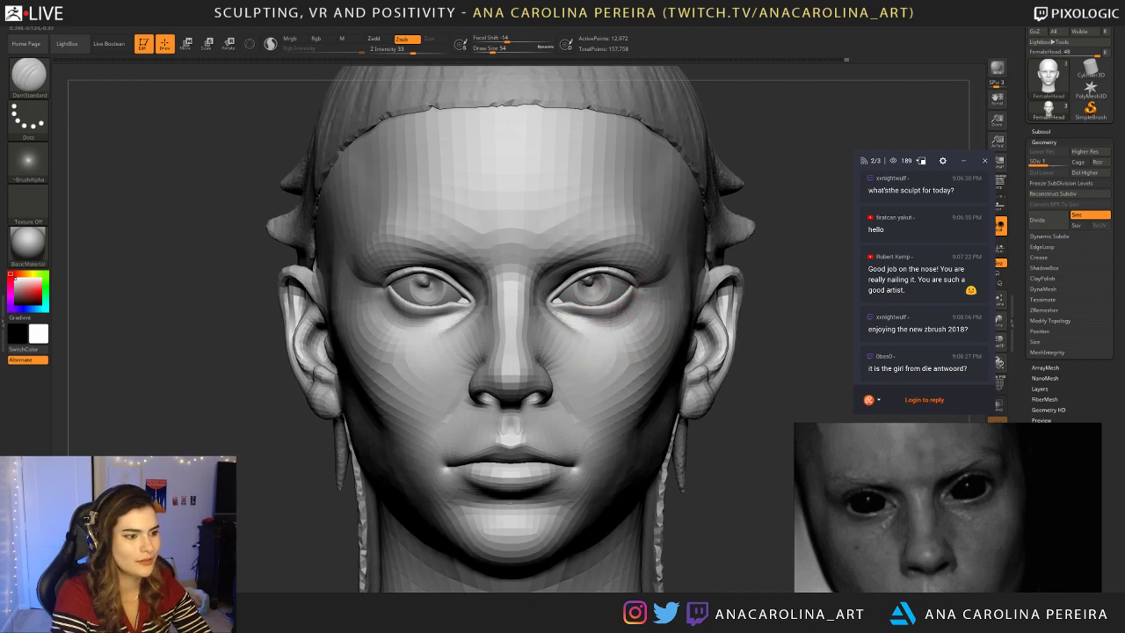
Step: Frame the eye close-up in a three-quarter view for detailing with the DamStandard brush at draw size 35
right_click(731, 325)
mouse_move(755, 329)
right_down()
mouse_move(747, 341)
mouse_move(562, 325)
right_up()
ctrl+right_drag(456, 389, 325, 500)
mouse_move(325, 501)
right_down()
mouse_move(239, 518)
mouse_move(279, 512)
mouse_move(290, 558)
right_up()
key(b)
key(d)
key(s)
key(n)
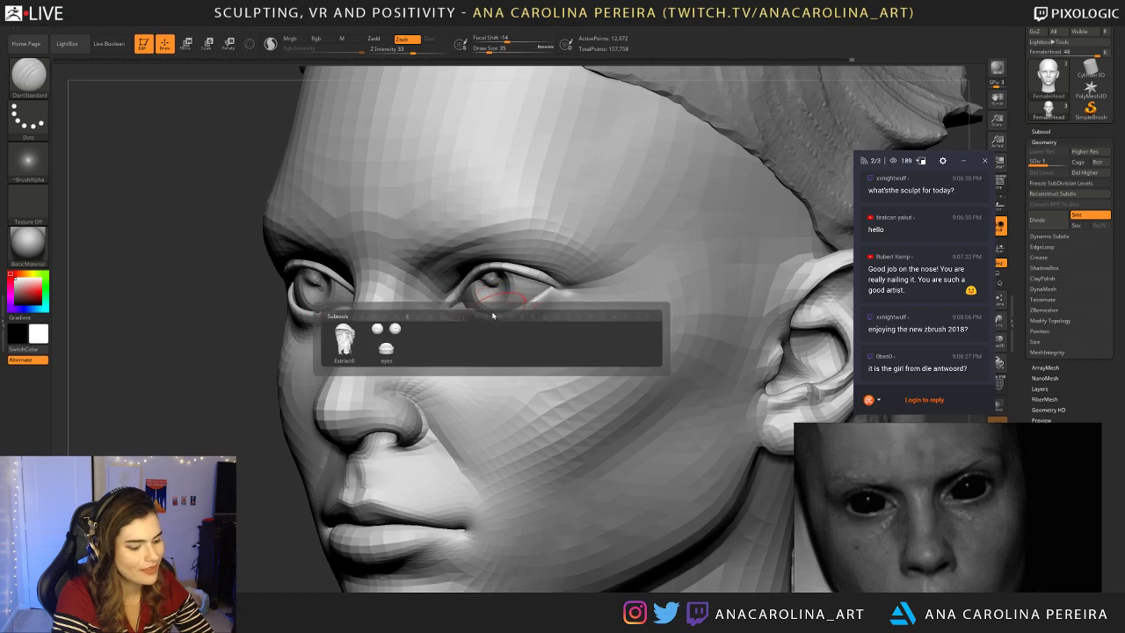
Step: Adjust the outer upper eyelid with the Move brush at draw size 31 and check the face from the front
key(b)
key(m)
key(v)
key(space)
drag(549, 265, 541, 273)
drag(244, 480, 355, 472)
mouse_move(715, 239)
shift+mouse_down()
mouse_move(721, 254)
mouse_move(719, 227)
mouse_move(715, 237)
shift+mouse_up()
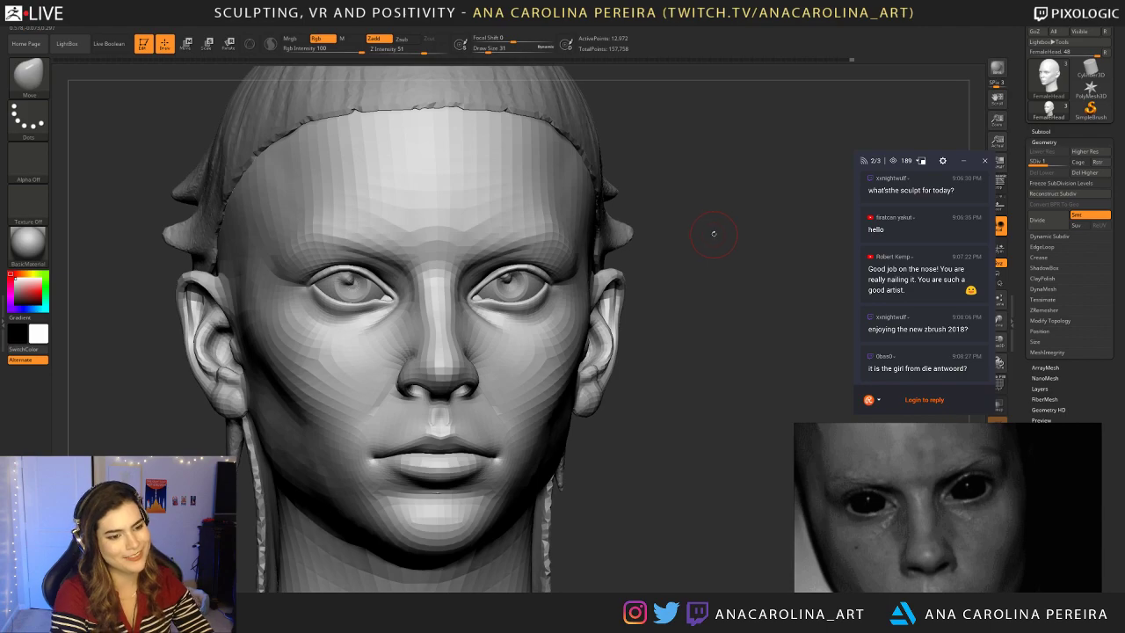
alt+drag(694, 350, 691, 316)
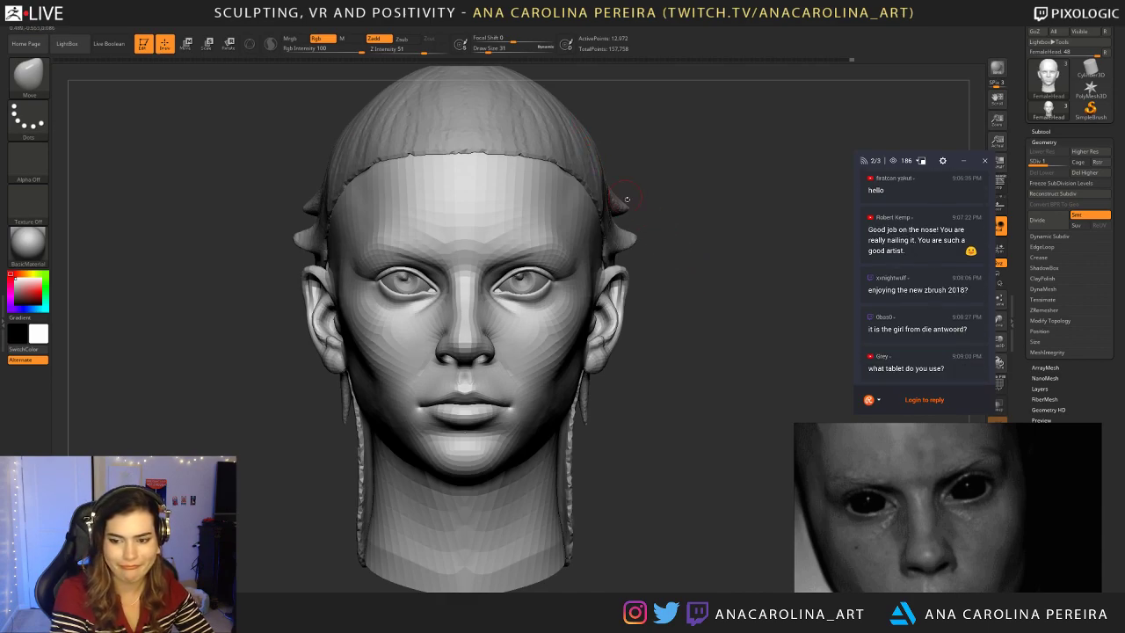
alt+drag(680, 271, 704, 302)
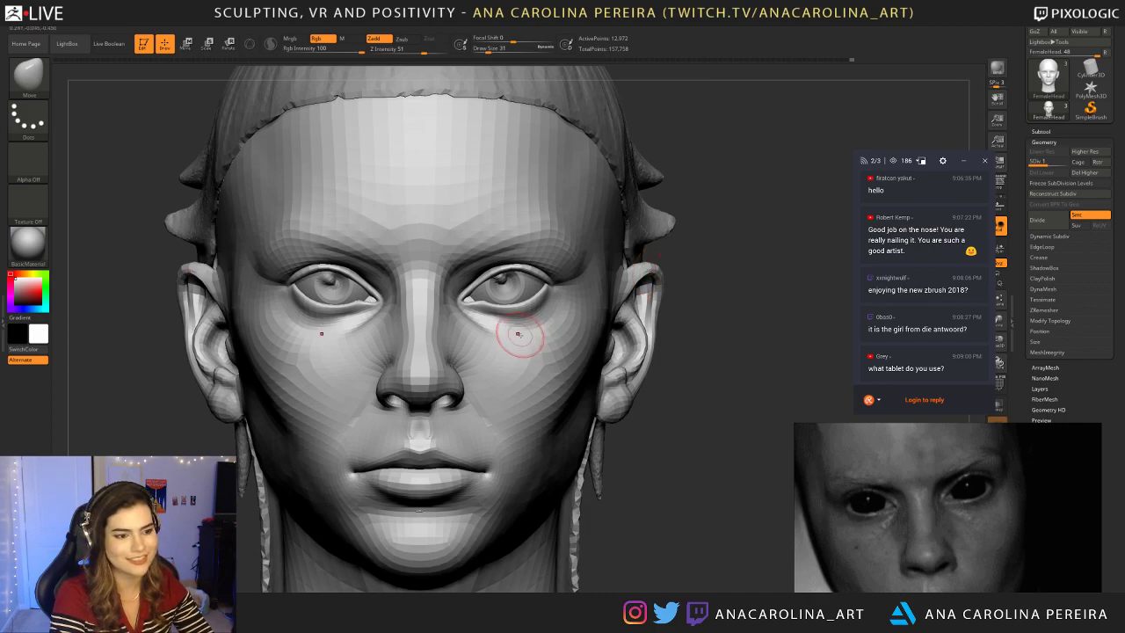
mouse_move(707, 344)
mouse_down()
mouse_move(698, 312)
mouse_move(704, 368)
mouse_move(732, 352)
mouse_move(762, 374)
mouse_move(712, 369)
mouse_up()
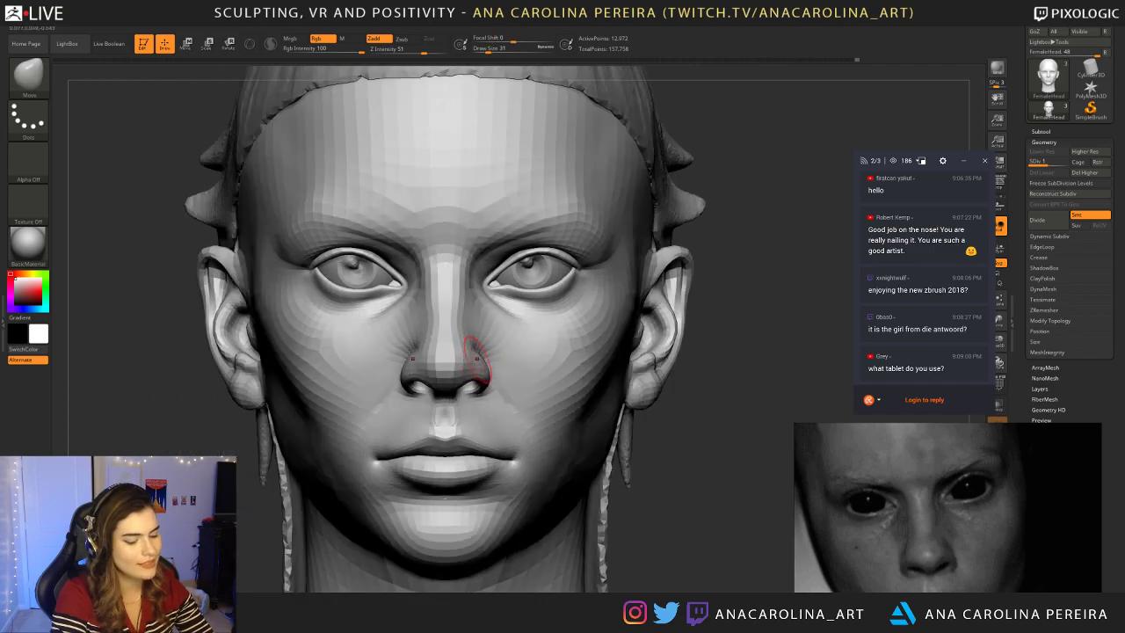
key(b)
key(Escape)
key(b)
key(Escape)
key(b)
key(Escape)
Step: Adjust the nostril wings from the side and front with the Move brush, reducing the draw size to 27
mouse_move(604, 450)
mouse_down()
mouse_move(688, 439)
mouse_move(588, 412)
mouse_up()
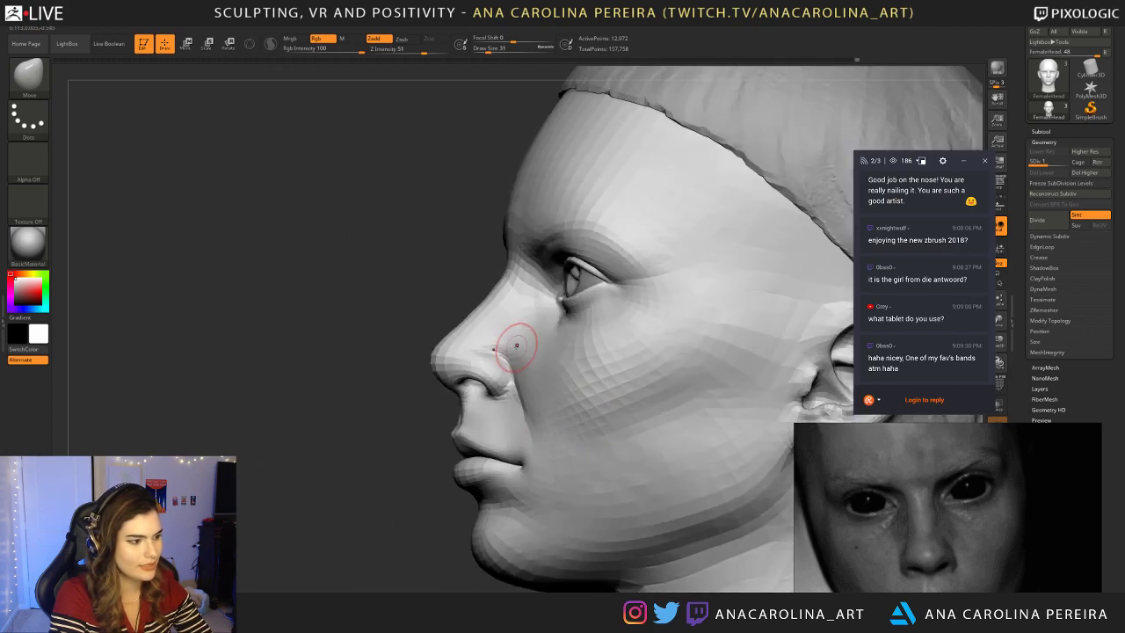
drag(425, 403, 491, 406)
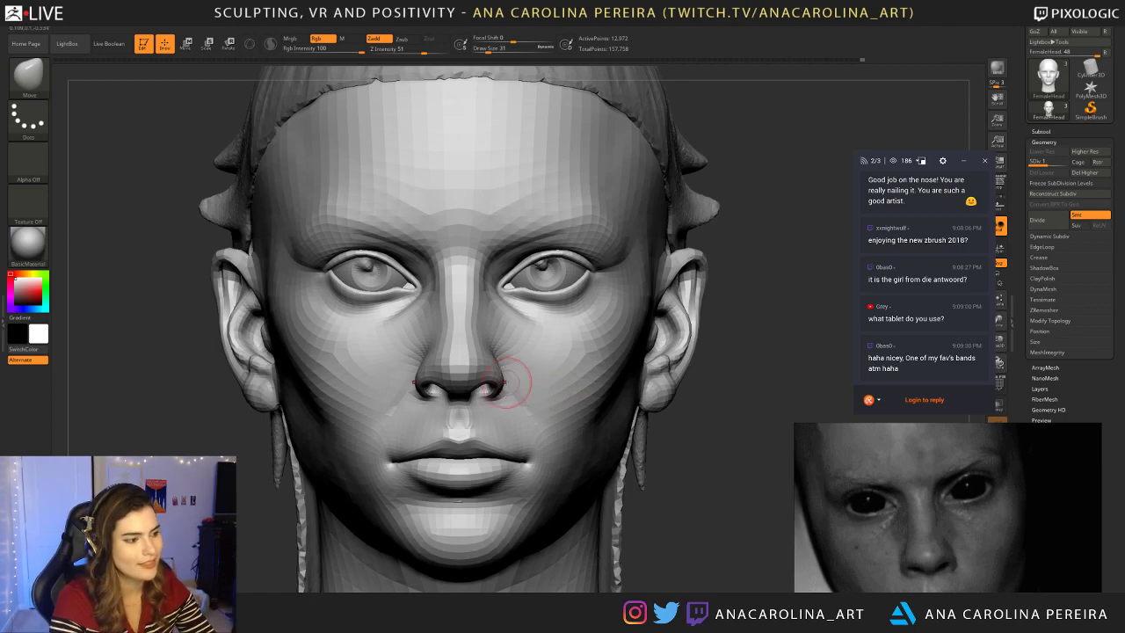
key(space)
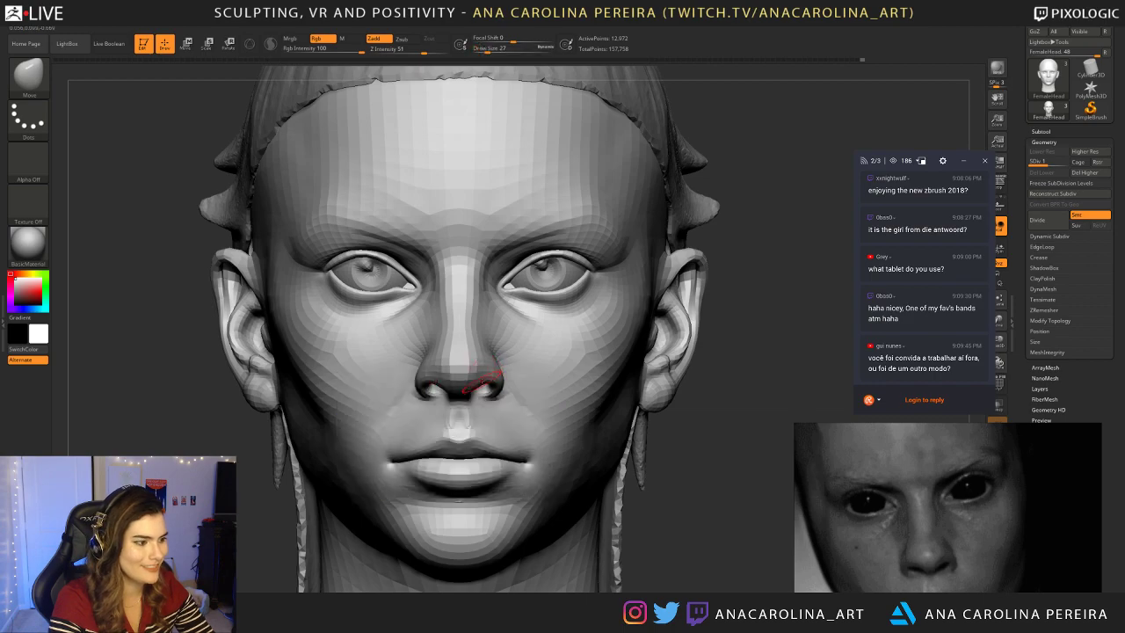
mouse_move(657, 483)
alt+mouse_down()
mouse_move(659, 408)
mouse_move(662, 453)
alt+mouse_up()
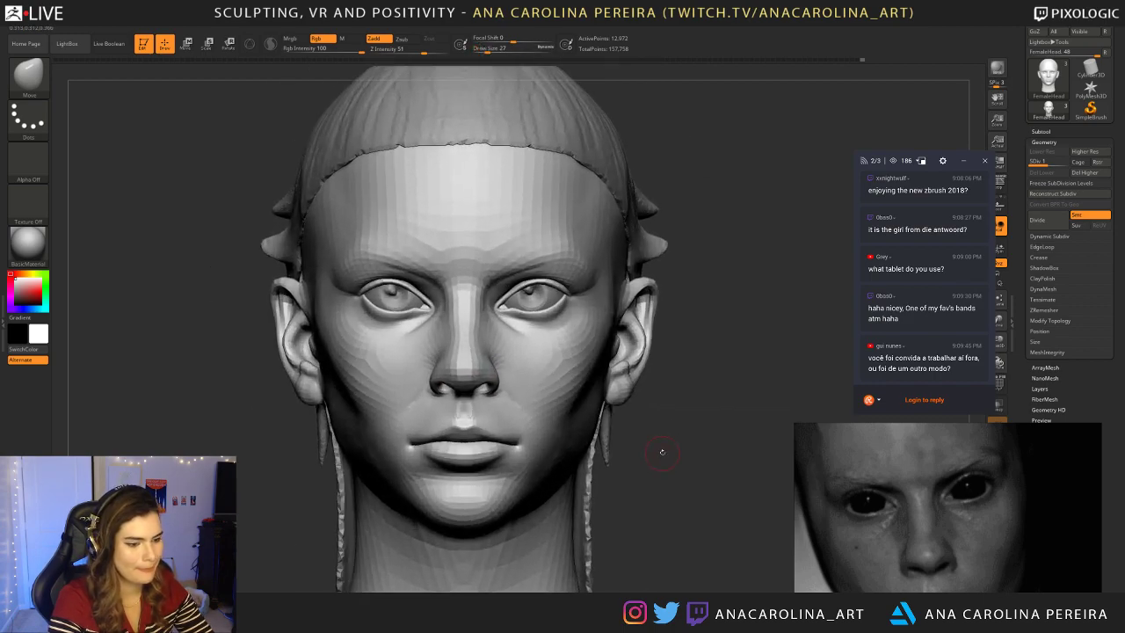
Step: Refine the face with the DamStandard brush at draw size 27, checking it in profile, three-quarter and frontal views
key(b)
key(d)
key(s)
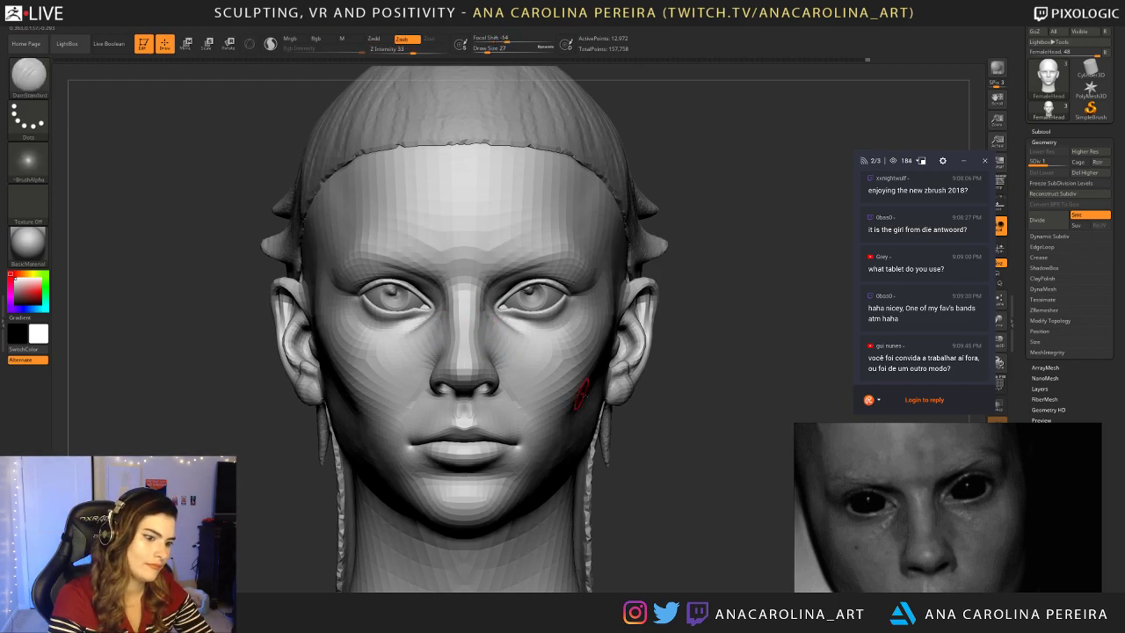
alt+drag(705, 424, 689, 376)
mouse_move(668, 376)
mouse_down()
mouse_move(747, 378)
mouse_move(716, 391)
mouse_move(719, 457)
mouse_up()
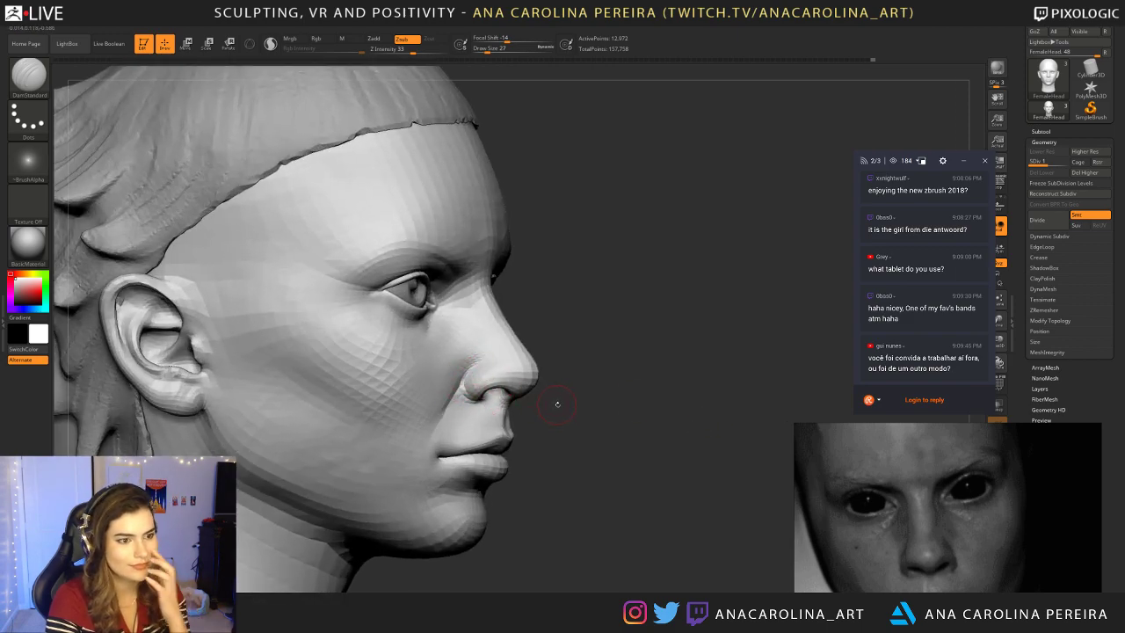
drag(557, 407, 422, 439)
mouse_move(758, 364)
shift+mouse_down()
mouse_move(746, 364)
mouse_move(748, 325)
mouse_move(778, 381)
shift+mouse_up()
drag(848, 381, 766, 363)
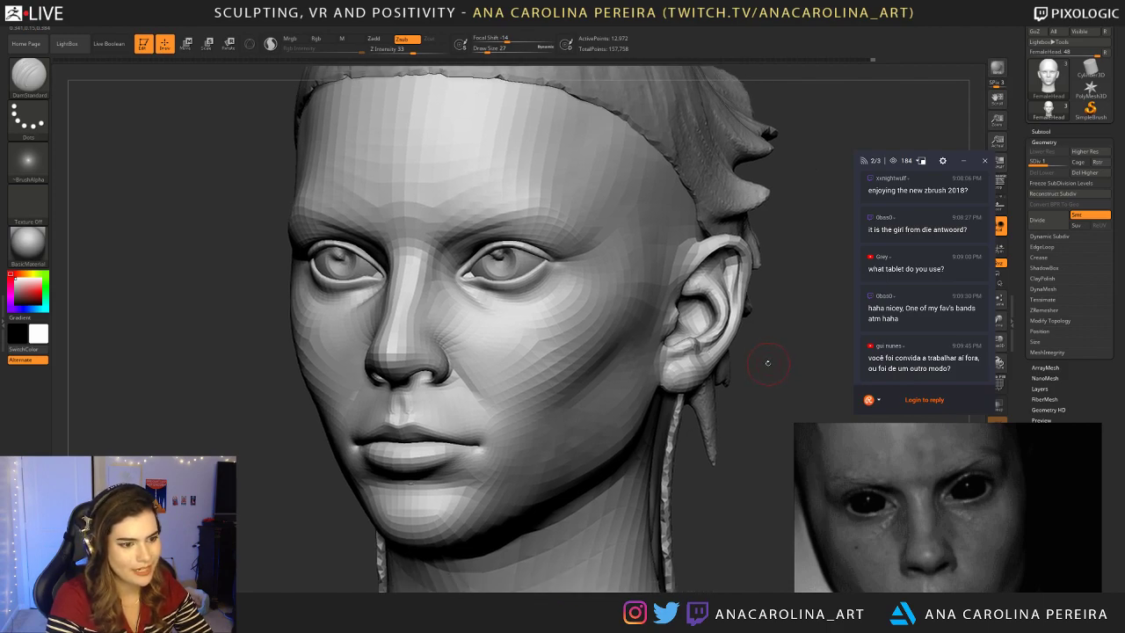
mouse_move(776, 366)
mouse_down()
mouse_move(755, 363)
mouse_move(746, 323)
mouse_up()
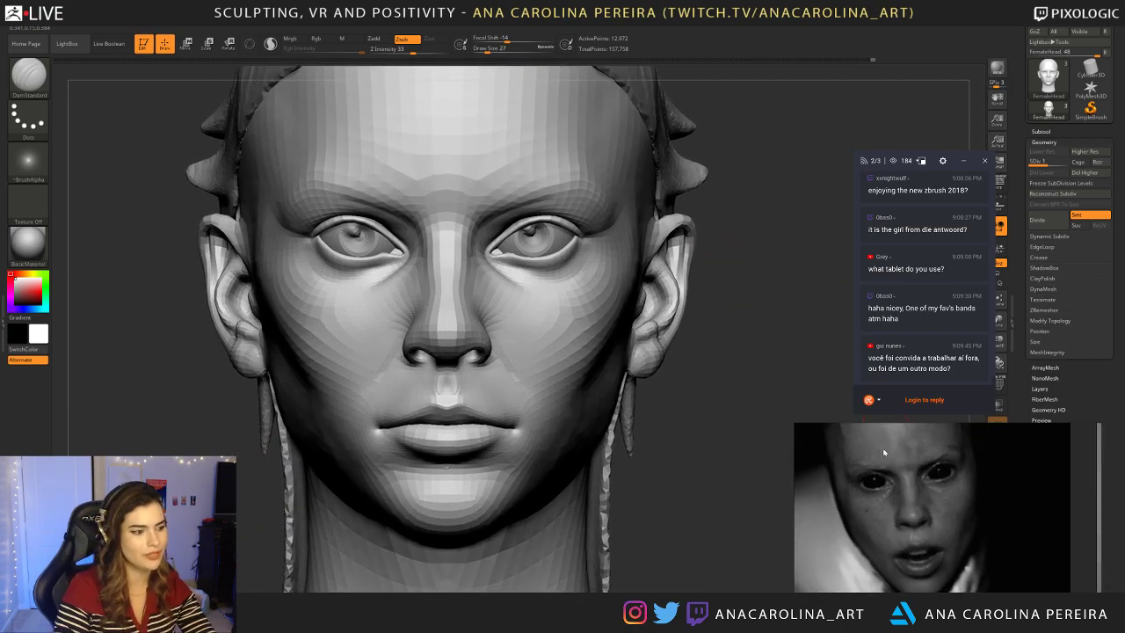
Step: Browse the reference photos and frame the black-and-white three-quarter portrait with the tattooed shoulder
scroll(912, 507, down, 2)
scroll(912, 508, down, 2)
scroll(952, 511, up, 2)
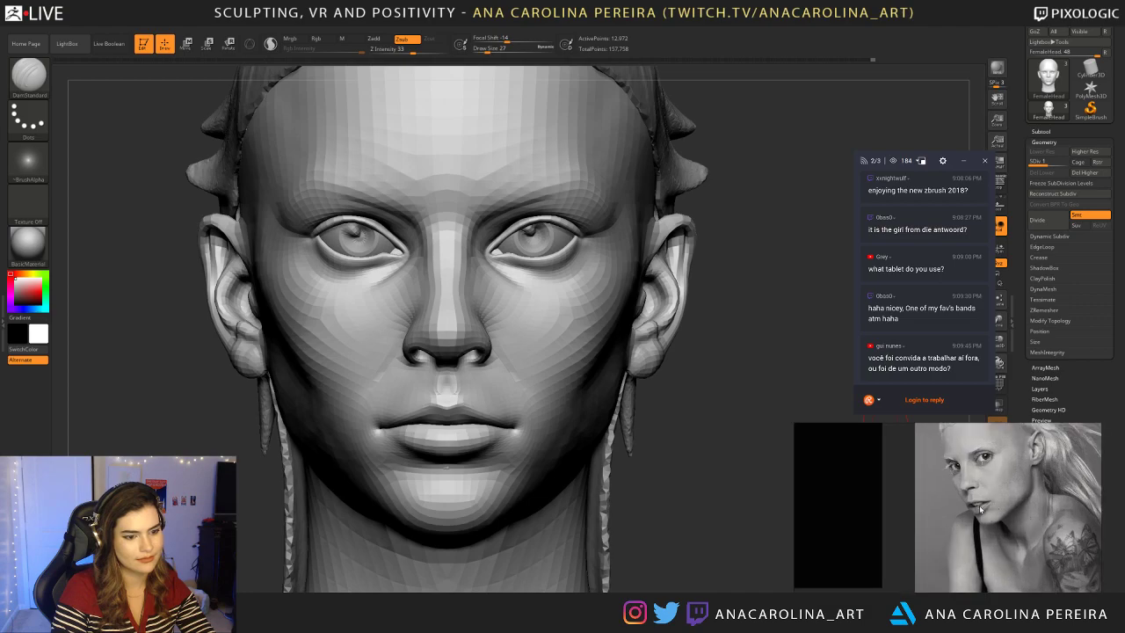
scroll(921, 501, down, 3)
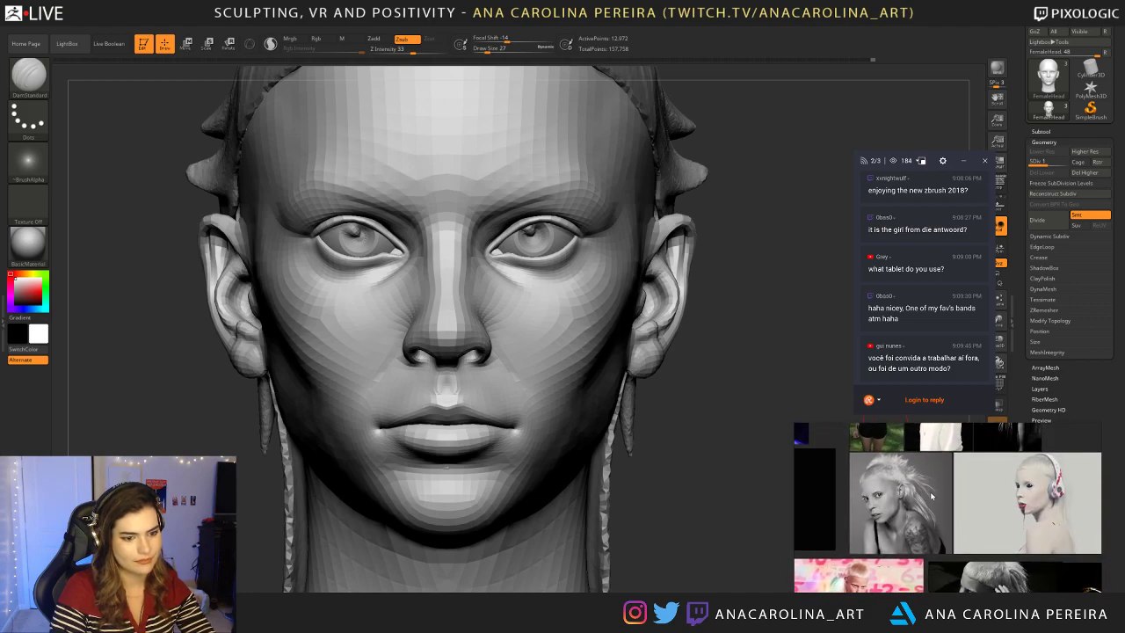
scroll(1034, 525, up, 3)
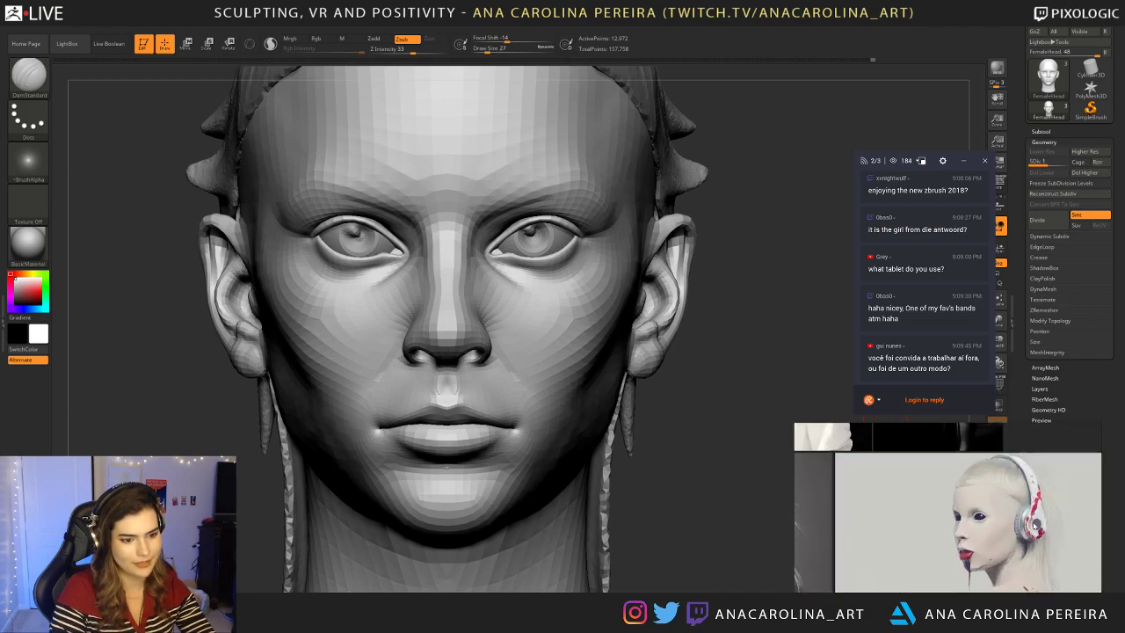
scroll(1033, 521, down, 3)
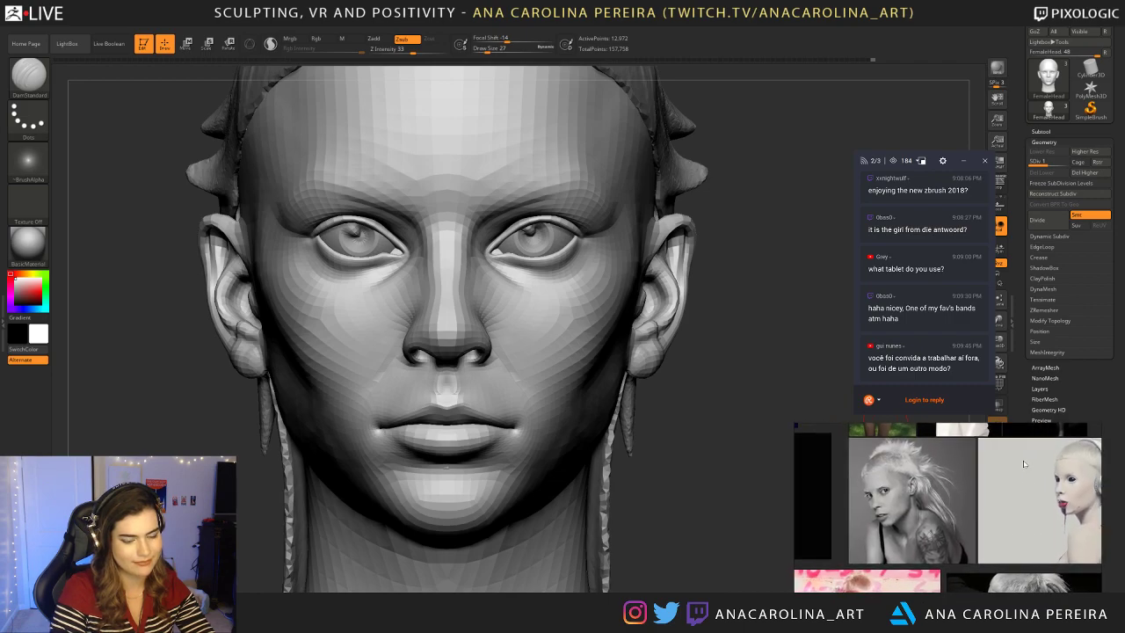
scroll(934, 502, up, 3)
middle_drag(935, 501, 975, 523)
scroll(972, 535, down, 1)
scroll(969, 515, down, 1)
Step: Turn the head to match the three-quarter reference portrait and switch to the Move brush at draw size 116
drag(816, 408, 677, 409)
alt+drag(234, 514, 363, 463)
key(space)
key(b)
key(m)
key(v)
key(space)
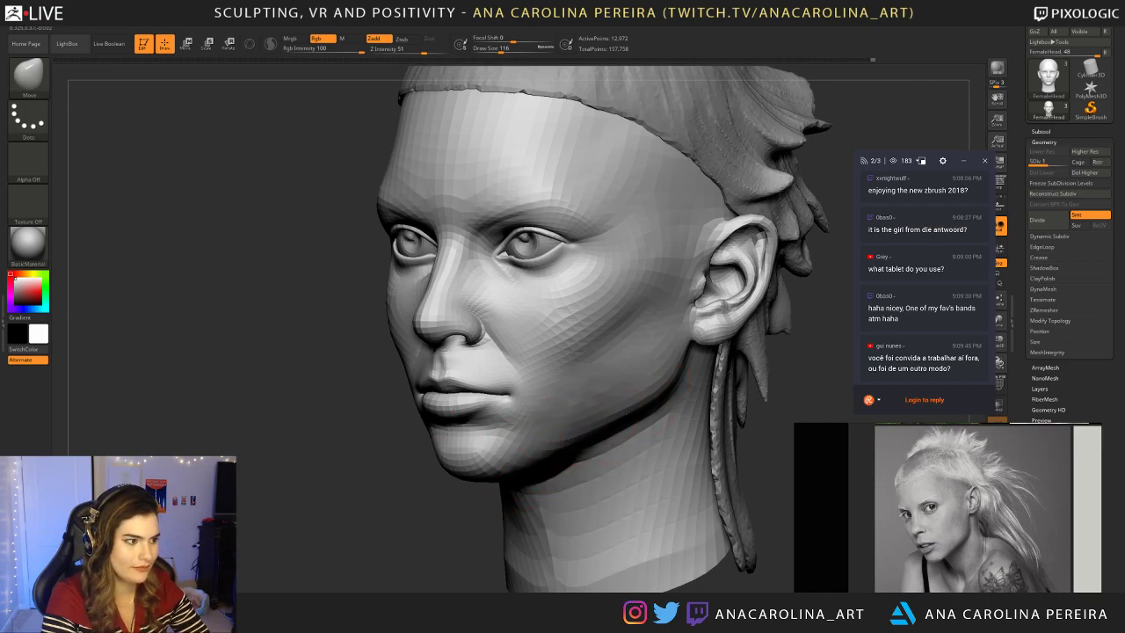
alt+drag(821, 357, 755, 395)
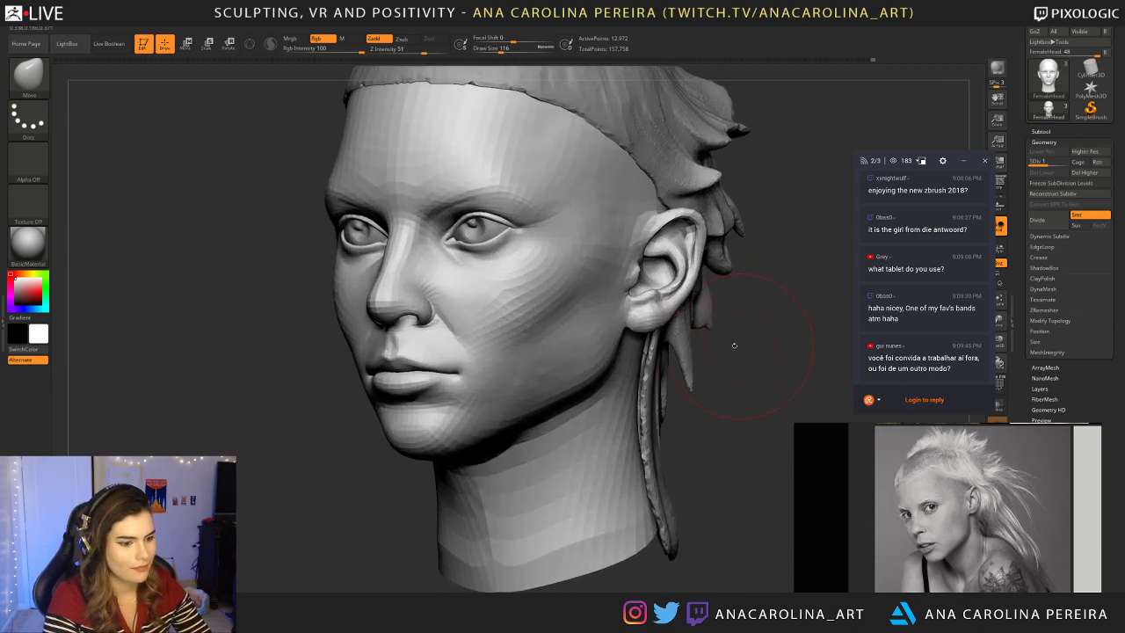
Step: Pull the upper part of the ear slightly upward with the Move brush at draw size 128
key(space)
drag(622, 376, 615, 376)
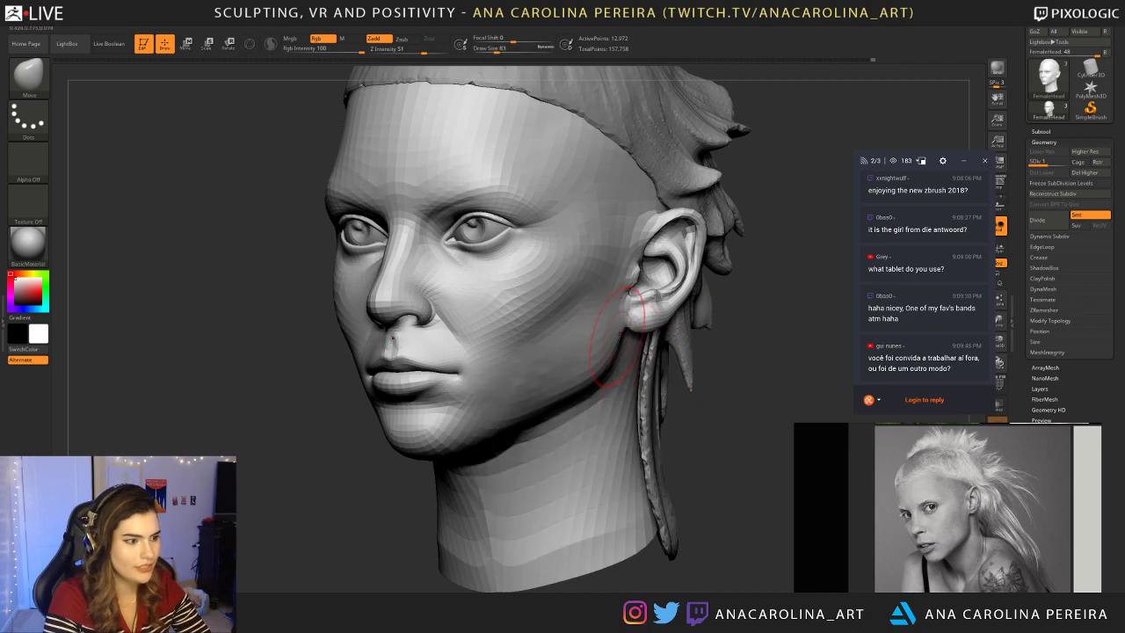
key(space)
drag(622, 311, 642, 311)
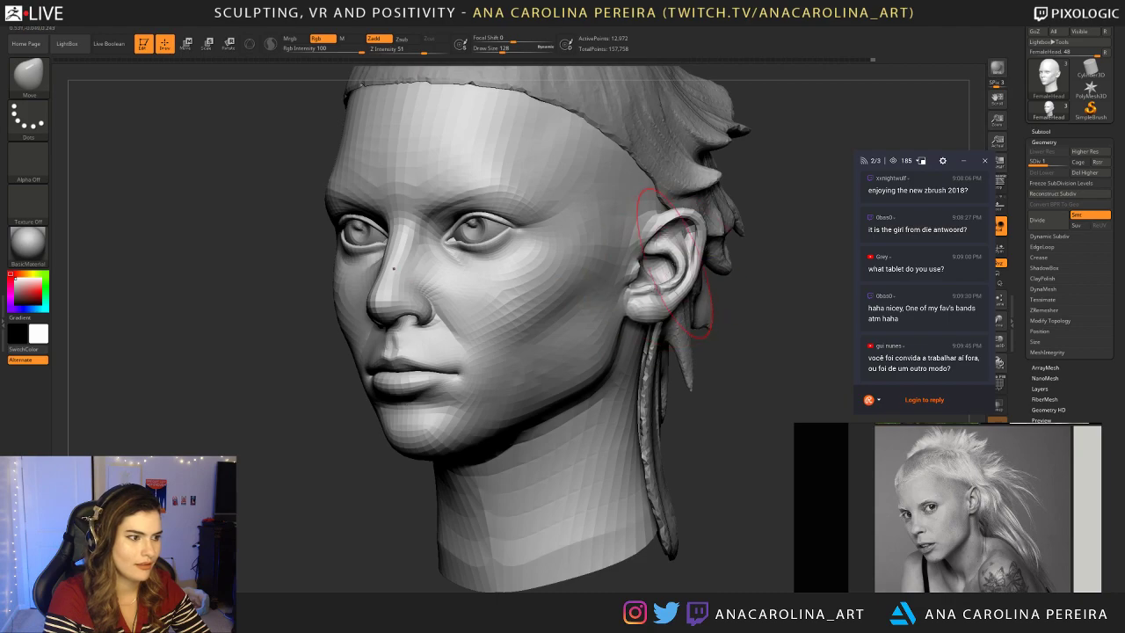
drag(674, 266, 677, 247)
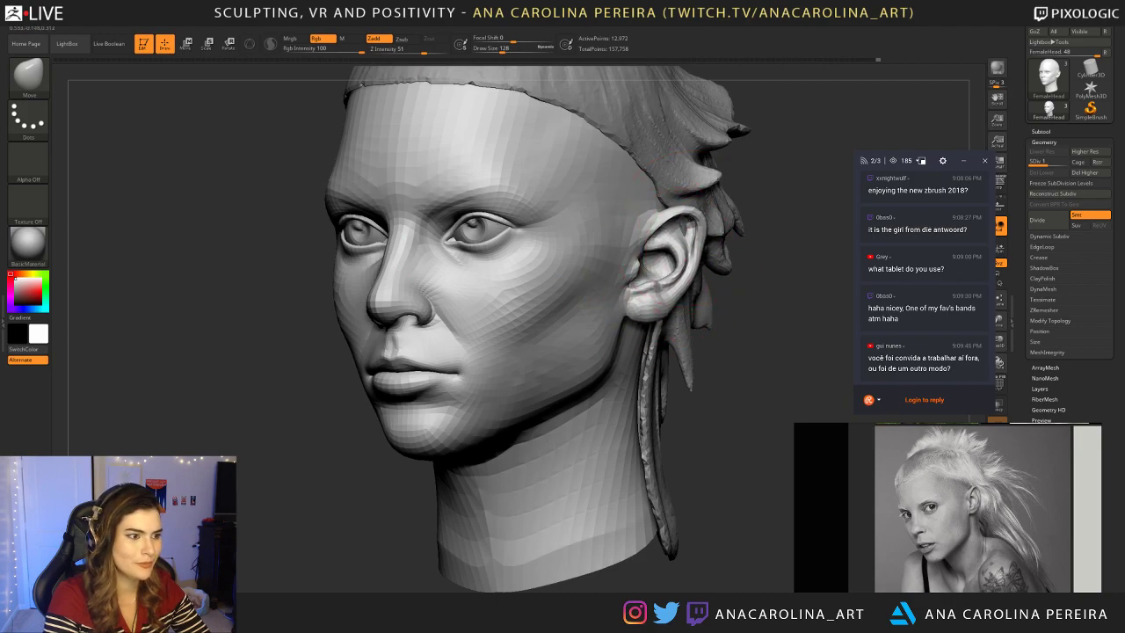
Step: Reduce the Move brush's draw size to 87 and enlarge both the head and the reference portrait for comparison
key(space)
drag(668, 298, 654, 299)
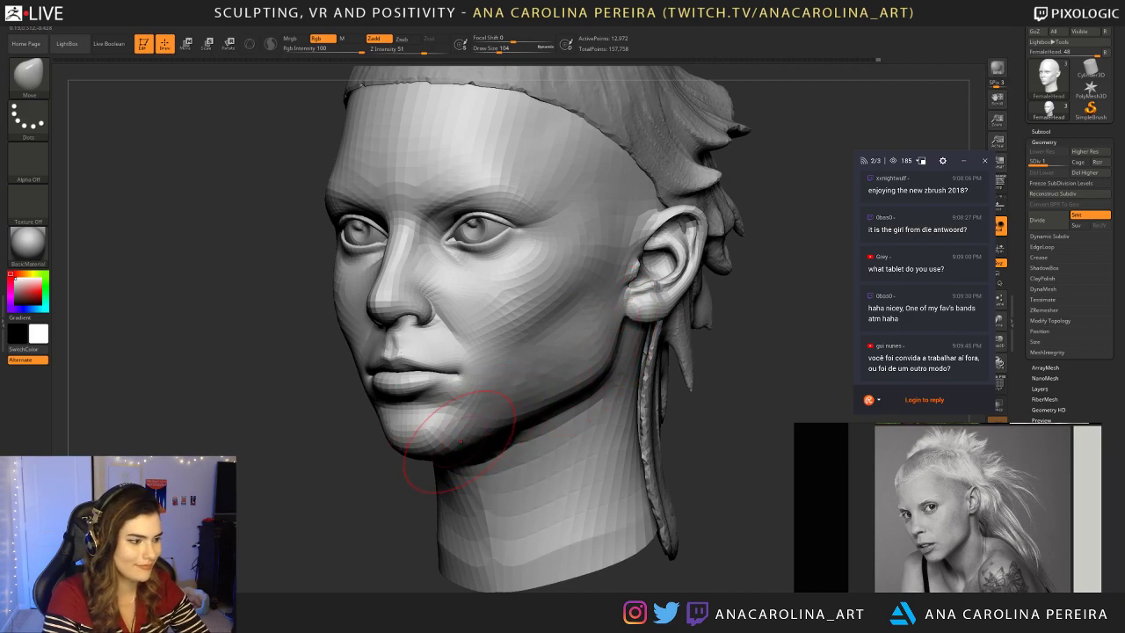
key(space)
drag(468, 427, 461, 427)
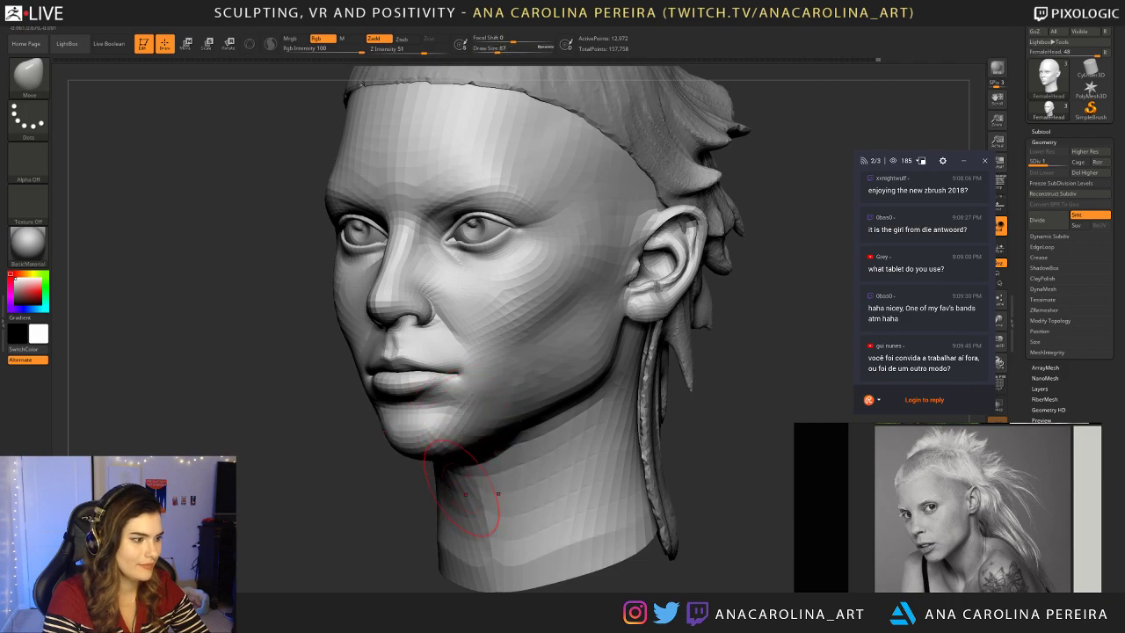
ctrl+right_drag(462, 474, 401, 431)
ctrl+right_drag(606, 419, 634, 473)
ctrl+right_drag(655, 375, 671, 405)
scroll(938, 544, up, 5)
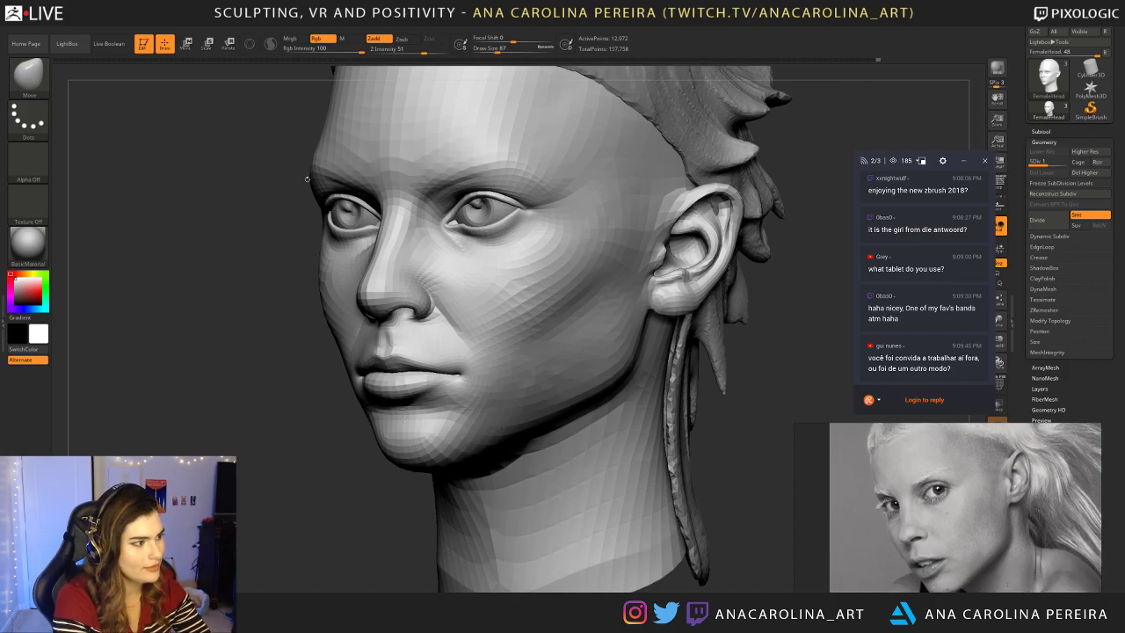
Step: Turn the head to match the three-quarter portrait and adjust the cheek contour with the Move brush at draw sizes 68 and 101
mouse_move(339, 397)
right_down()
mouse_move(395, 397)
mouse_move(273, 390)
mouse_move(296, 402)
right_up()
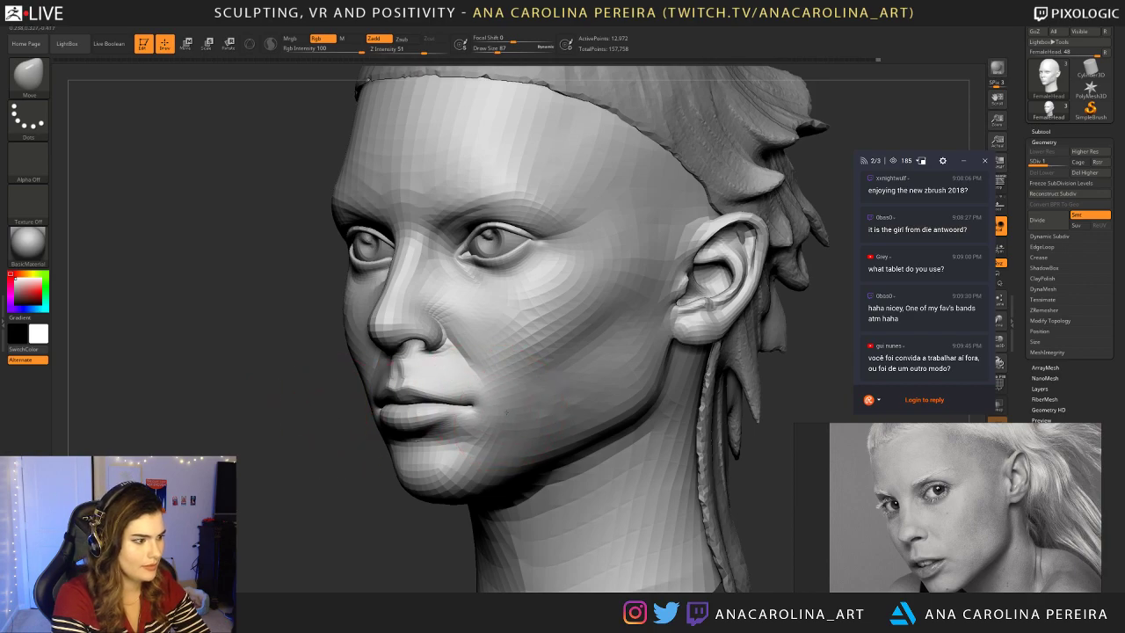
key(space)
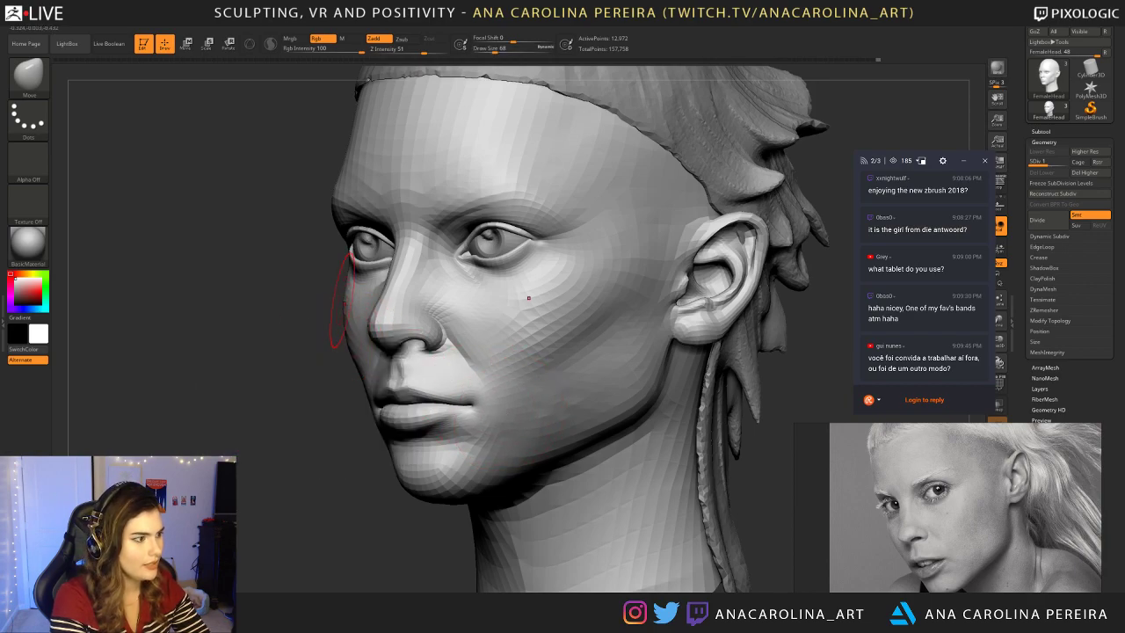
key(space)
drag(559, 283, 561, 283)
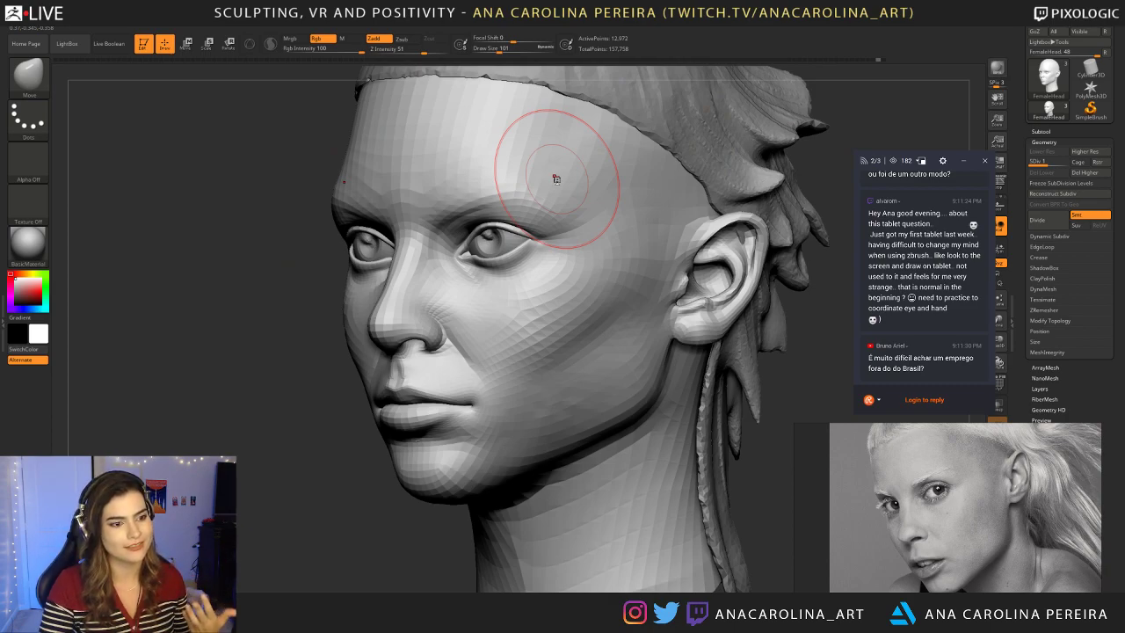
Step: Refine the temple and the area between the brows with the Move brush at draw sizes 71 and 62
mouse_move(186, 407)
mouse_down()
mouse_move(246, 400)
mouse_move(211, 387)
mouse_up()
key(space)
drag(413, 257, 408, 256)
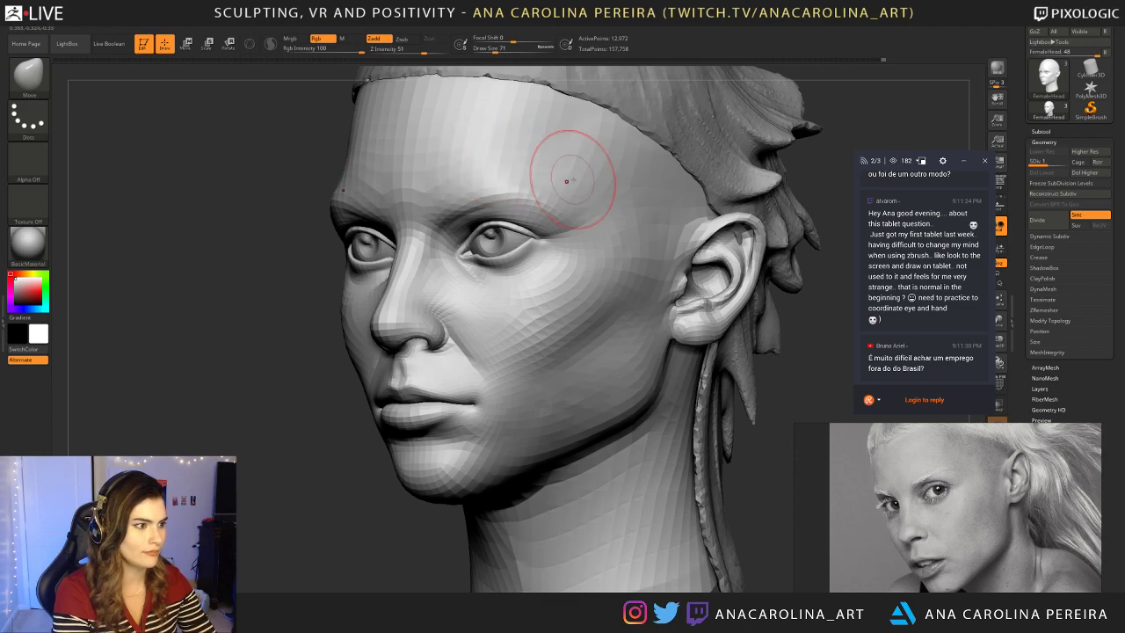
alt+drag(306, 271, 337, 303)
key(space)
drag(365, 264, 360, 261)
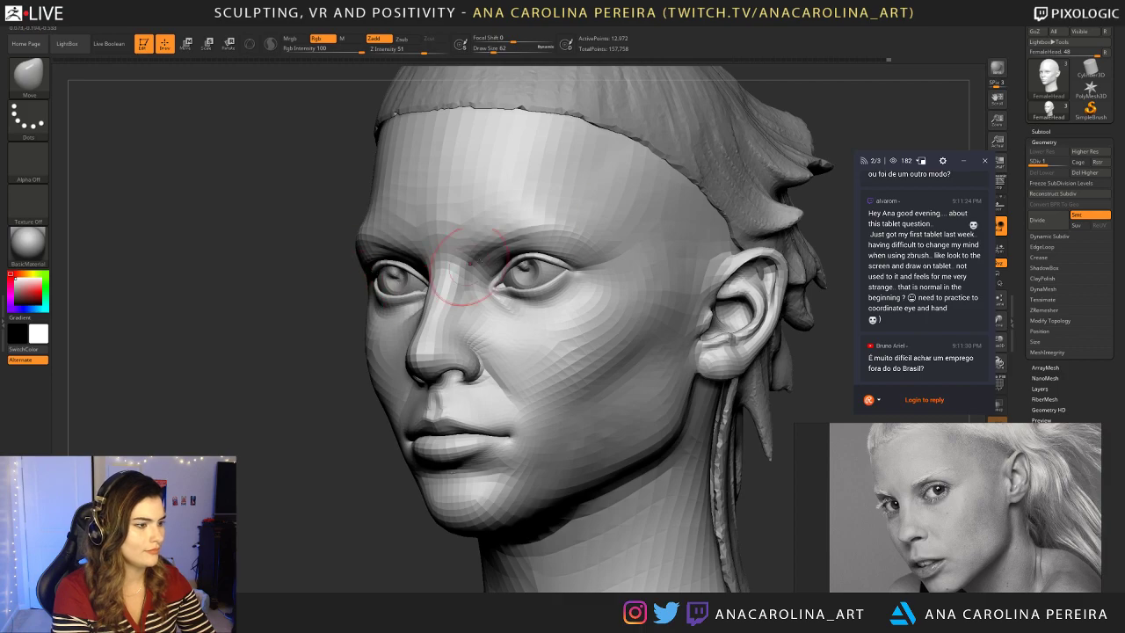
Step: Check the head from other angles and refine the side of the face in front view with the Move brush at draw size 65
drag(813, 114, 914, 118)
alt+drag(727, 263, 727, 171)
drag(549, 240, 694, 255)
mouse_move(690, 189)
alt+mouse_down()
mouse_move(691, 261)
mouse_move(571, 261)
mouse_move(549, 277)
mouse_move(563, 267)
alt+mouse_up()
mouse_move(320, 421)
mouse_down()
mouse_move(364, 427)
mouse_move(406, 372)
mouse_move(345, 365)
mouse_move(378, 353)
mouse_move(382, 317)
mouse_up()
key(space)
key(space)
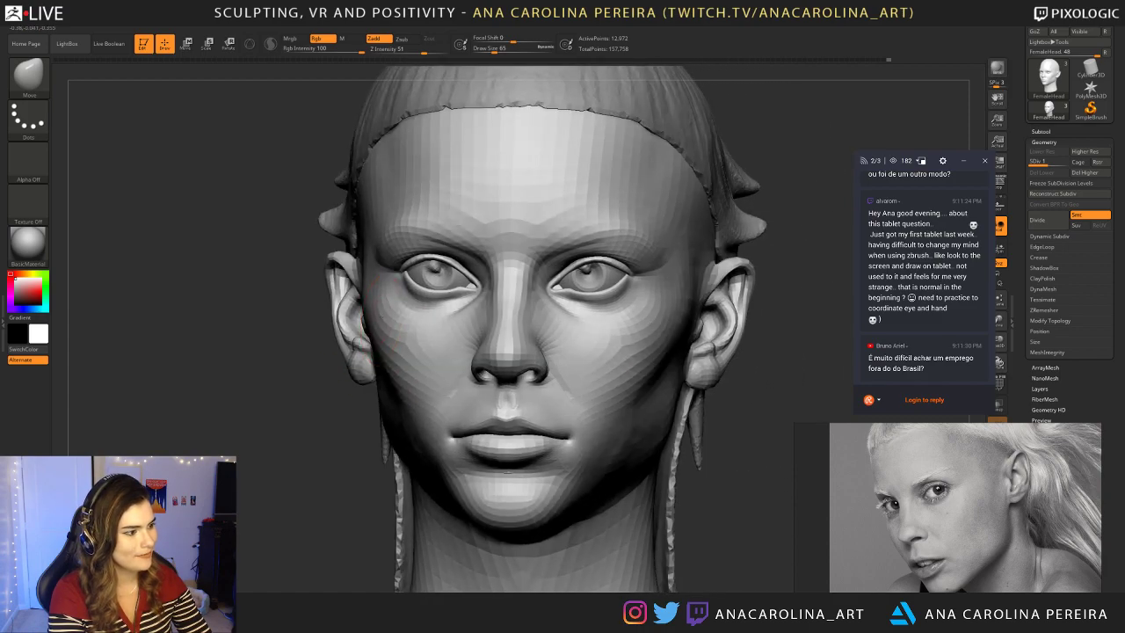
Step: Adjust the far cheek contour in three-quarter view with the Move brush at draw size 83
right_drag(385, 325, 339, 368)
key(space)
drag(337, 369, 342, 369)
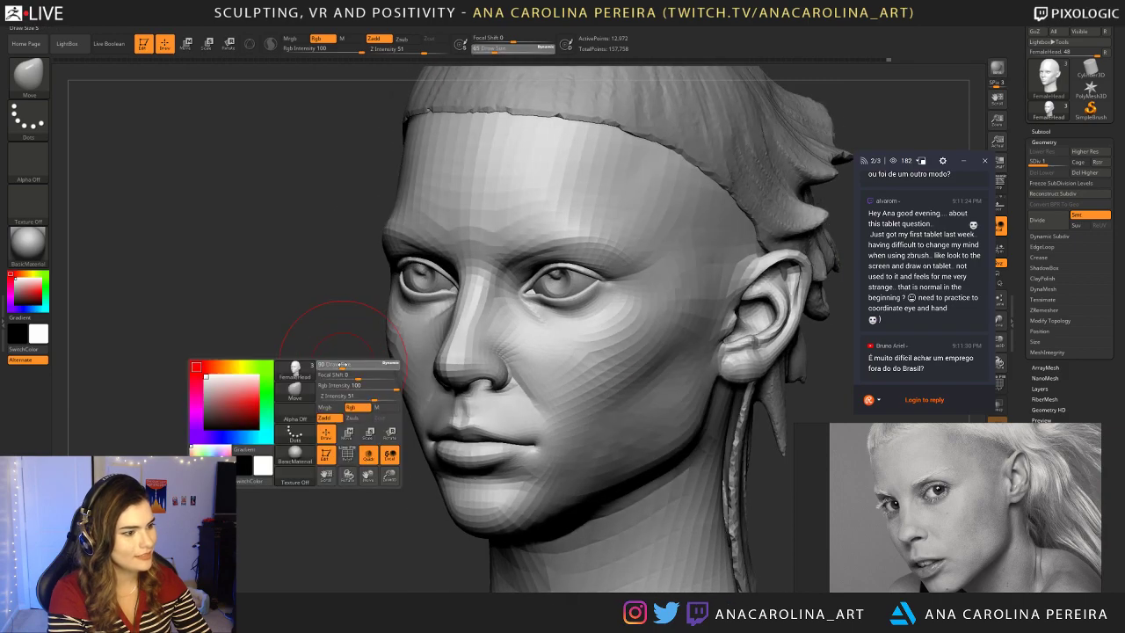
key(space)
drag(592, 368, 587, 367)
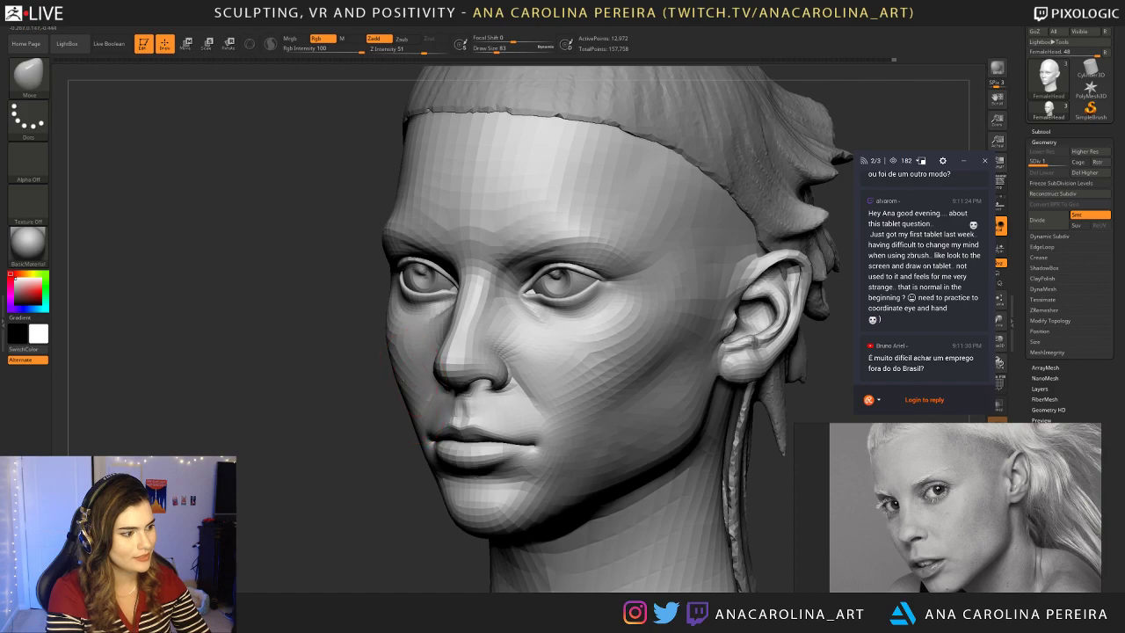
right_drag(391, 386, 356, 452)
right_drag(386, 338, 391, 341)
Step: Set the Move brush's draw size to 116, frame the whole head in three-quarter view and save the project
key(space)
drag(627, 453, 627, 465)
key(f)
right_drag(747, 407, 760, 218)
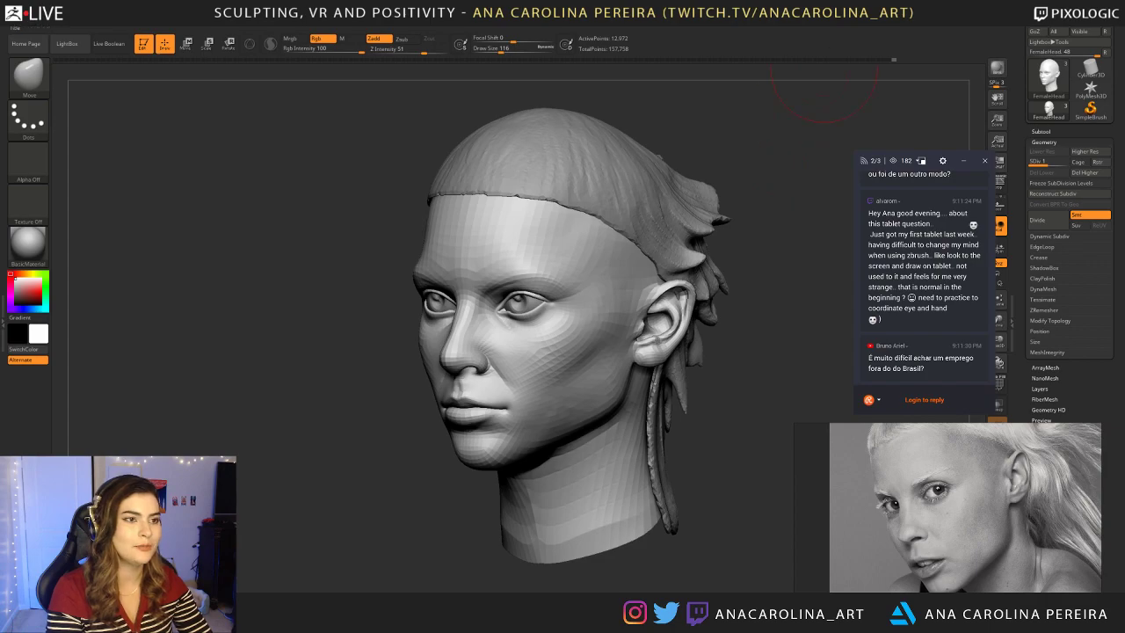
key(ctrl+s)
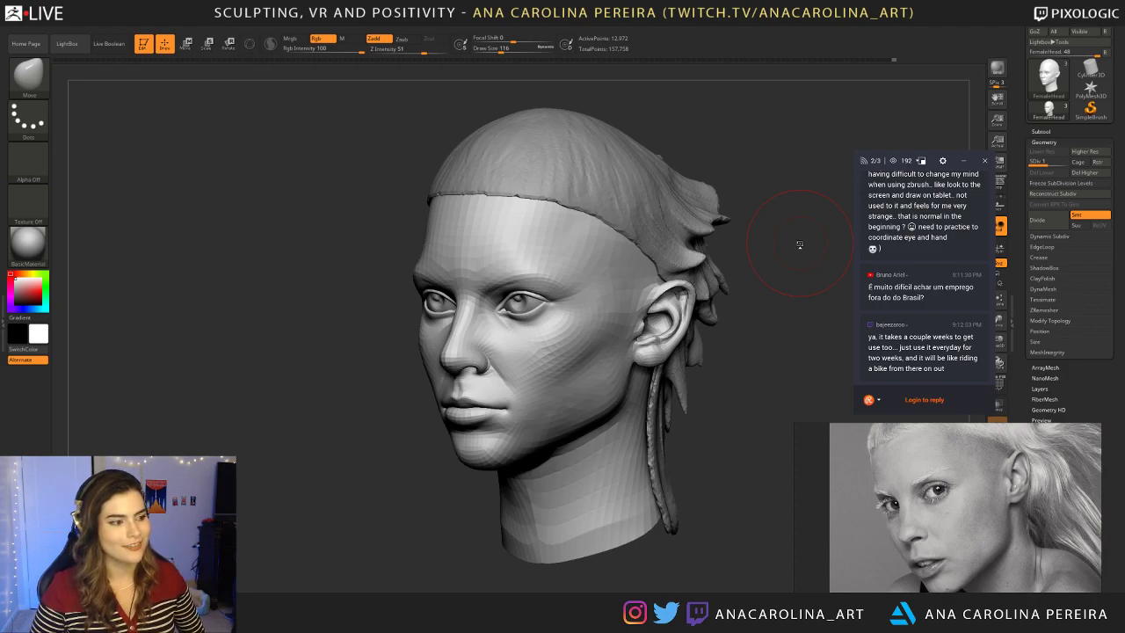
Step: Refine the eye area and nose bridge in three-quarter view with the Move brush at draw sizes 101 and 68
drag(312, 477, 327, 479)
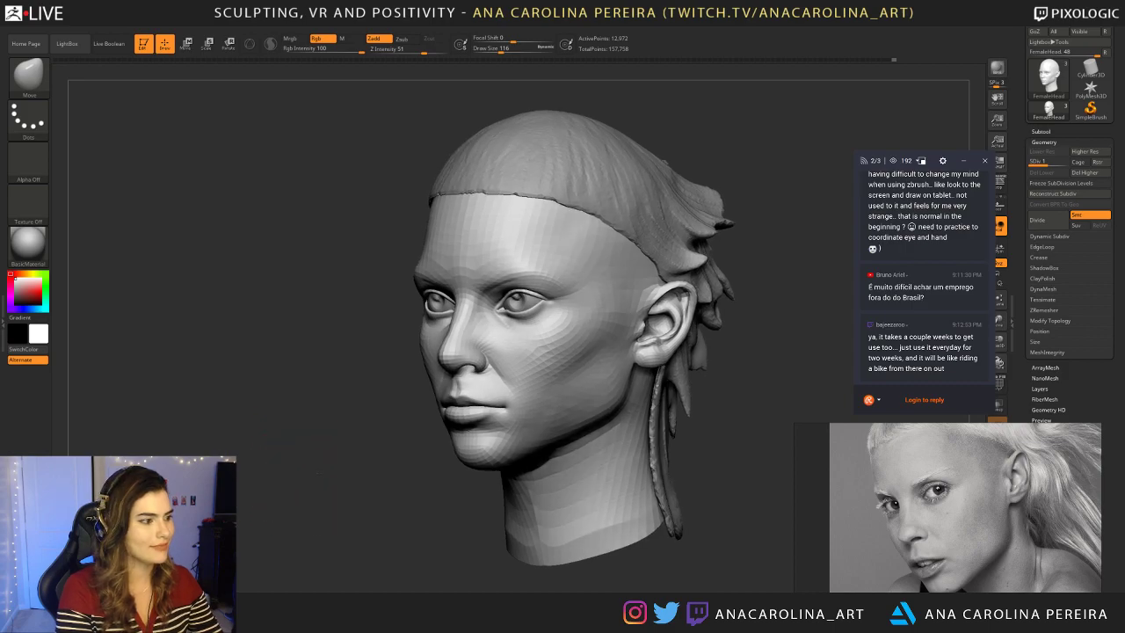
key(space)
mouse_move(371, 334)
mouse_down()
mouse_move(362, 341)
mouse_move(370, 322)
mouse_move(377, 330)
mouse_up()
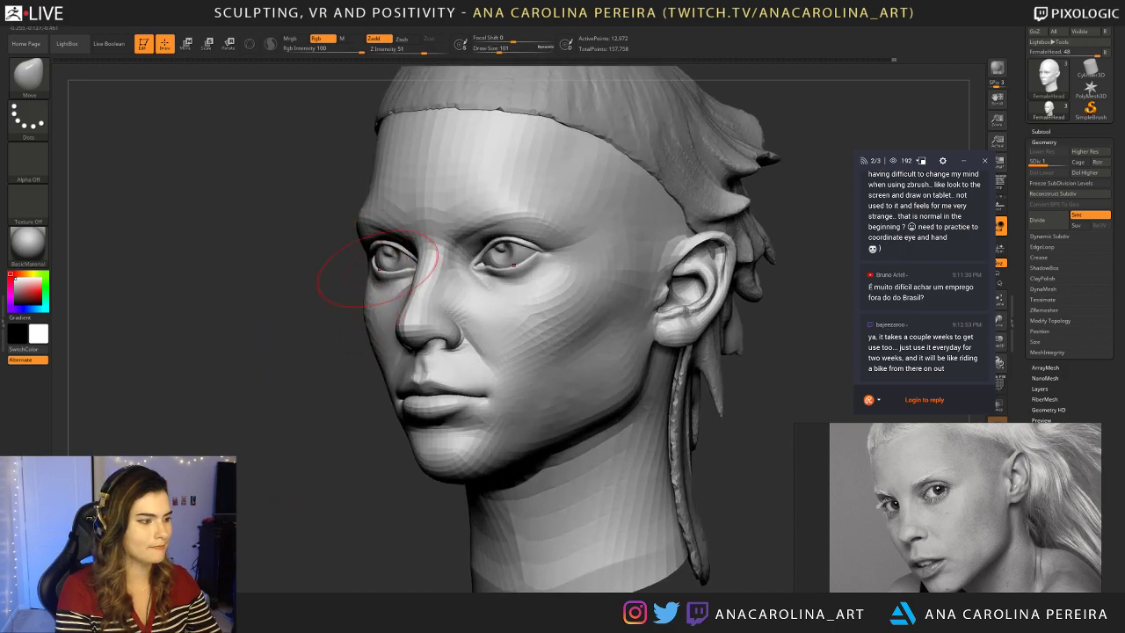
drag(358, 224, 239, 239)
key(space)
mouse_move(235, 350)
alt+mouse_down()
mouse_move(256, 299)
mouse_move(301, 354)
mouse_move(289, 395)
mouse_move(248, 395)
mouse_move(280, 465)
alt+mouse_up()
drag(313, 313, 328, 314)
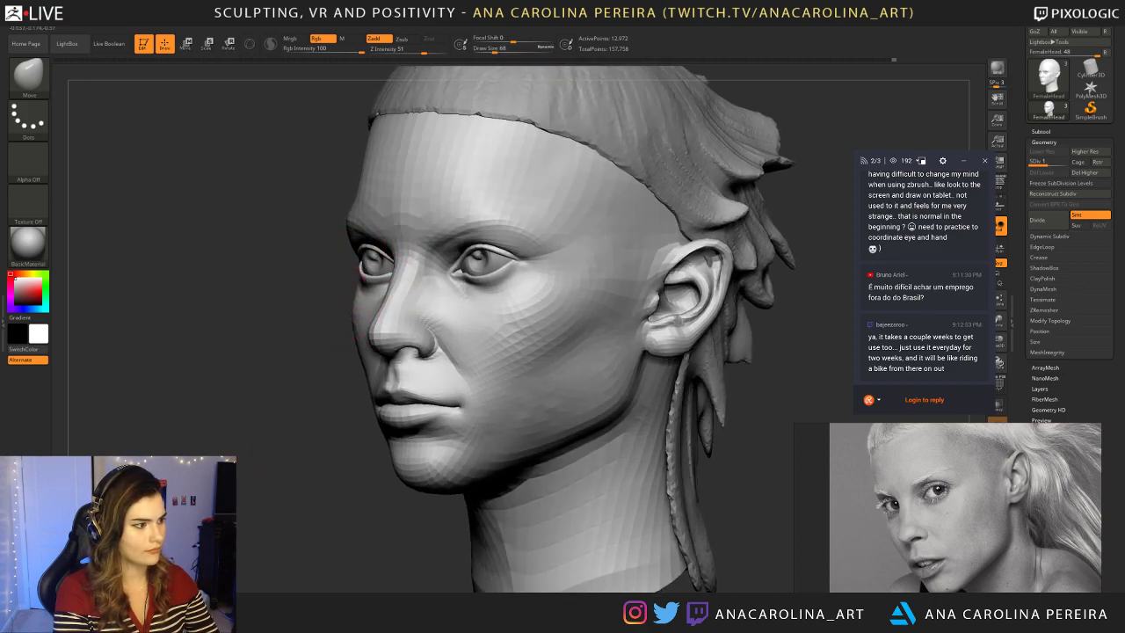
Step: Enlarge the reference portrait and the head around the nose, and refine the nose bridge contour with the Move brush at draw size 35
key(space)
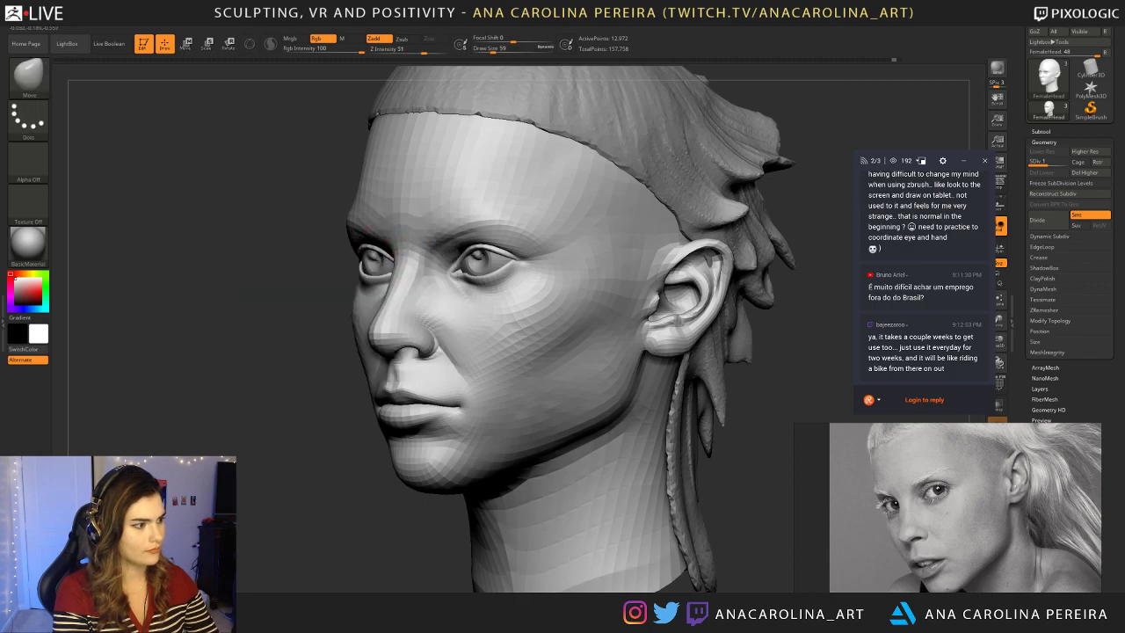
key(space)
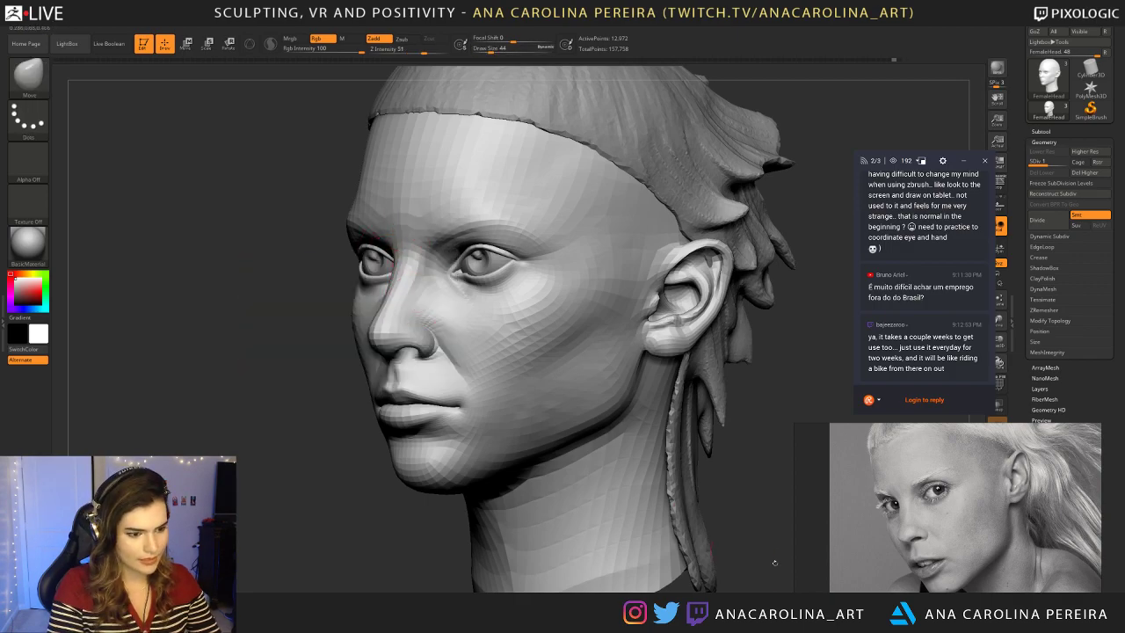
scroll(917, 511, up, 3)
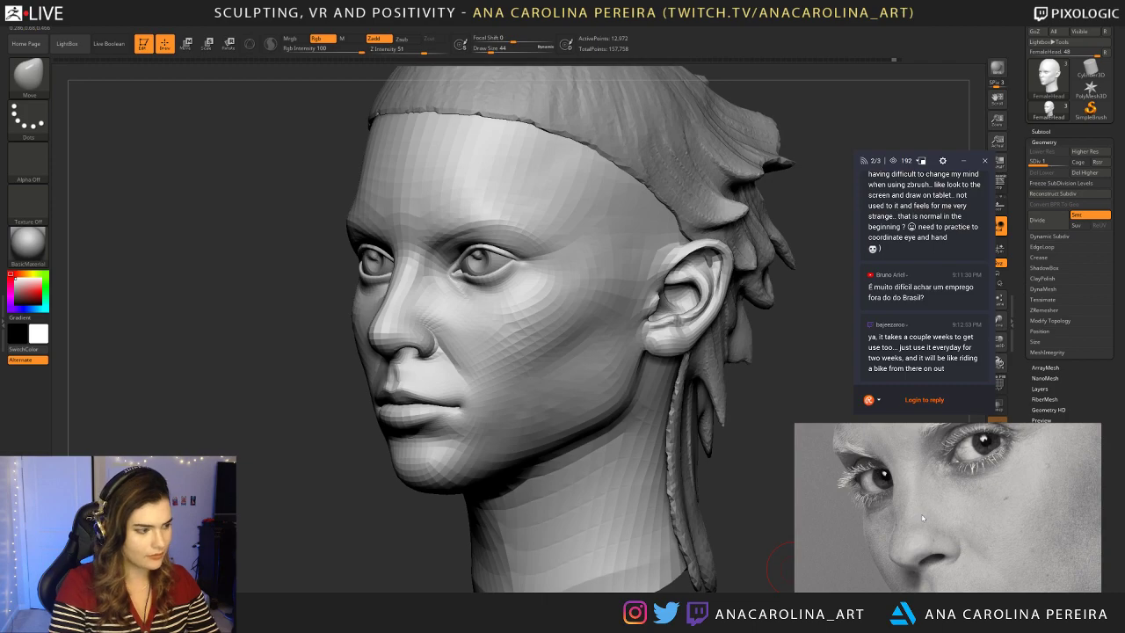
mouse_move(303, 348)
mouse_down()
mouse_move(163, 337)
mouse_move(263, 320)
mouse_up()
key(space)
mouse_move(314, 290)
alt+mouse_down()
mouse_move(356, 267)
mouse_move(383, 278)
mouse_move(378, 312)
alt+mouse_up()
key(space)
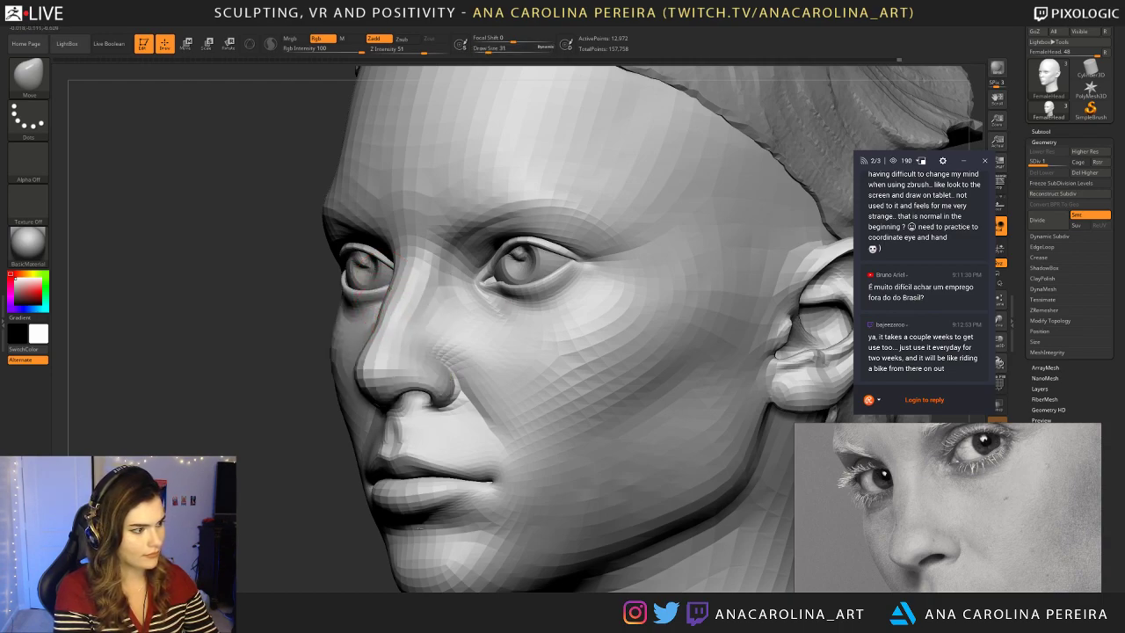
Step: Undo the stray cheek change and adjust the side of the nose below the inner eye corner with the Move brush at draw size 31
ctrl+drag(382, 323, 341, 406)
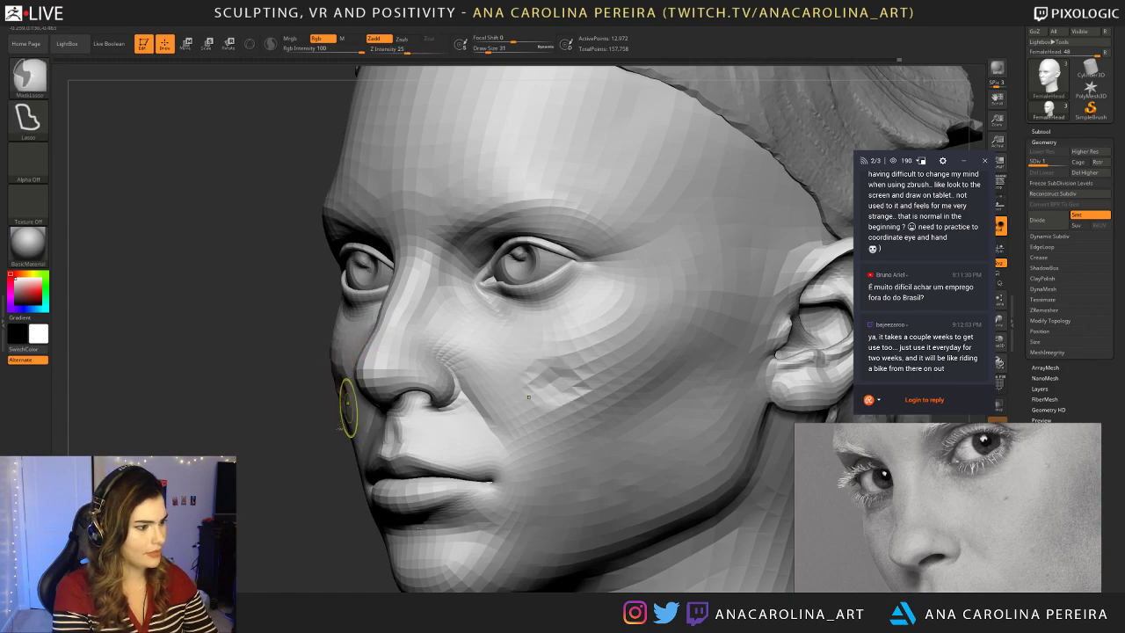
key(ctrl+z)
drag(302, 474, 329, 460)
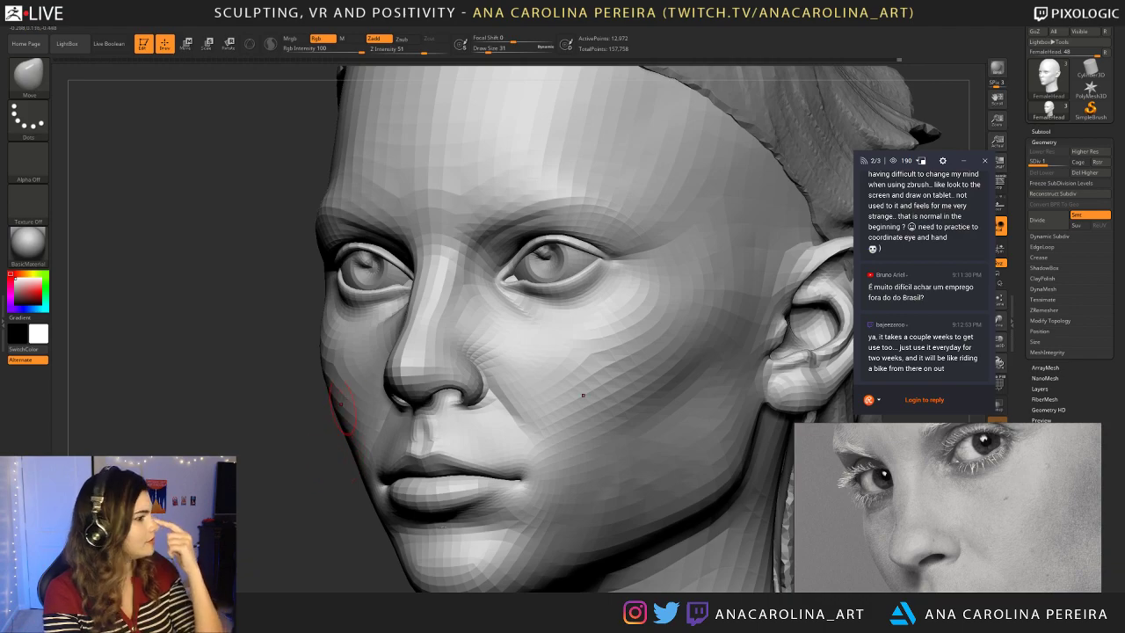
drag(322, 430, 342, 427)
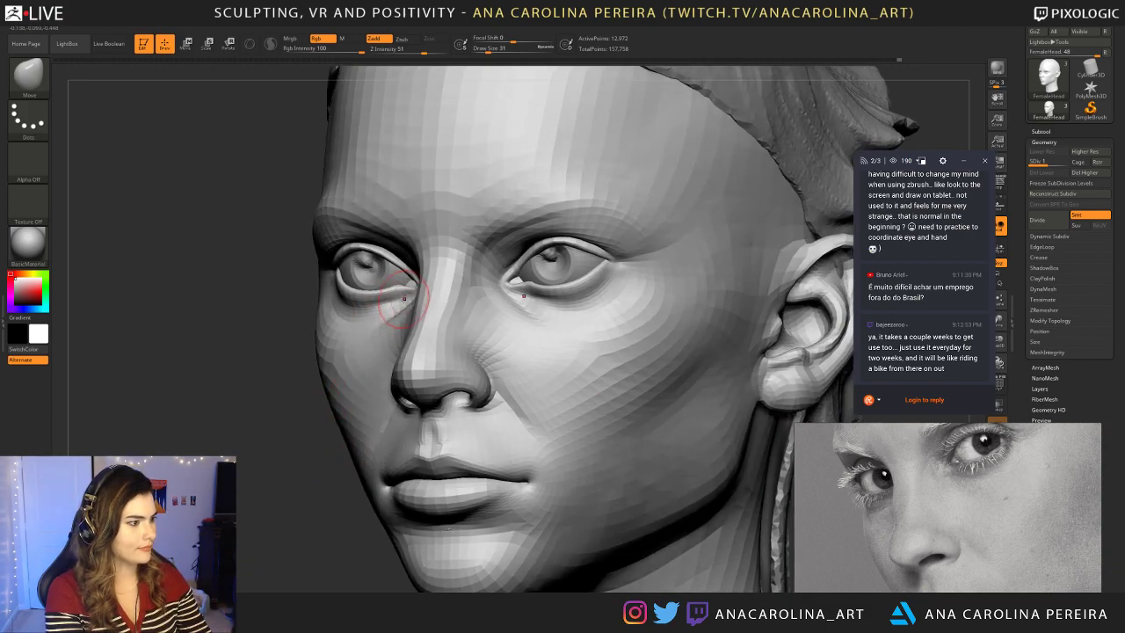
mouse_move(342, 424)
mouse_down()
mouse_move(300, 420)
mouse_move(376, 422)
mouse_move(299, 422)
mouse_up()
drag(402, 311, 413, 311)
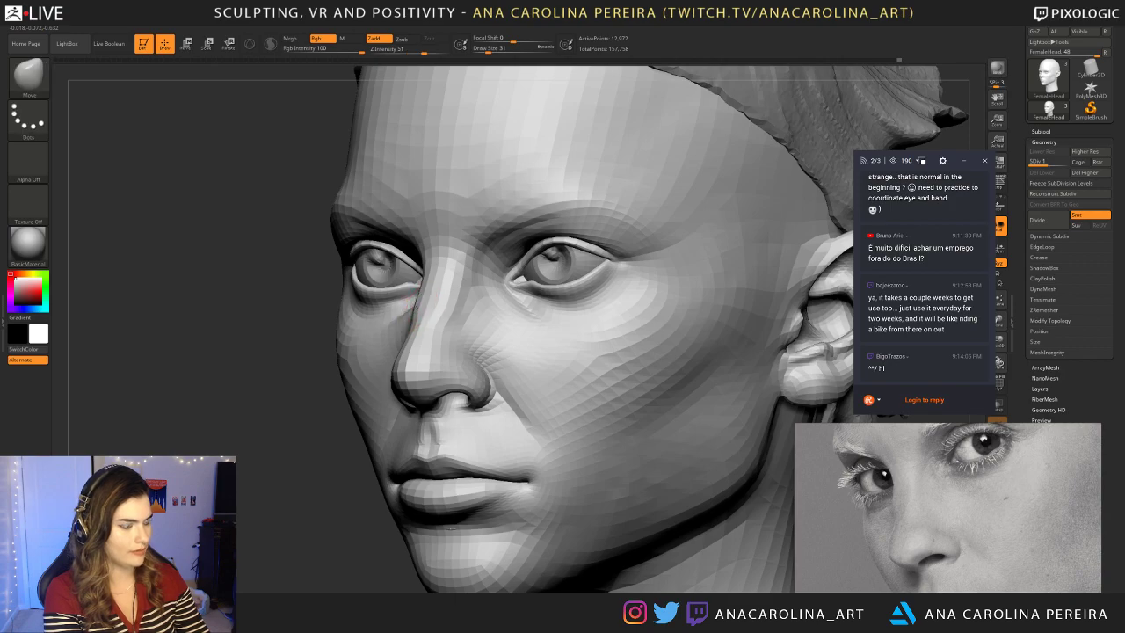
Step: Shape the base of the nose with the Move brush at draw size 31, checking it from three-quarter and side angles
right_drag(400, 329, 428, 348)
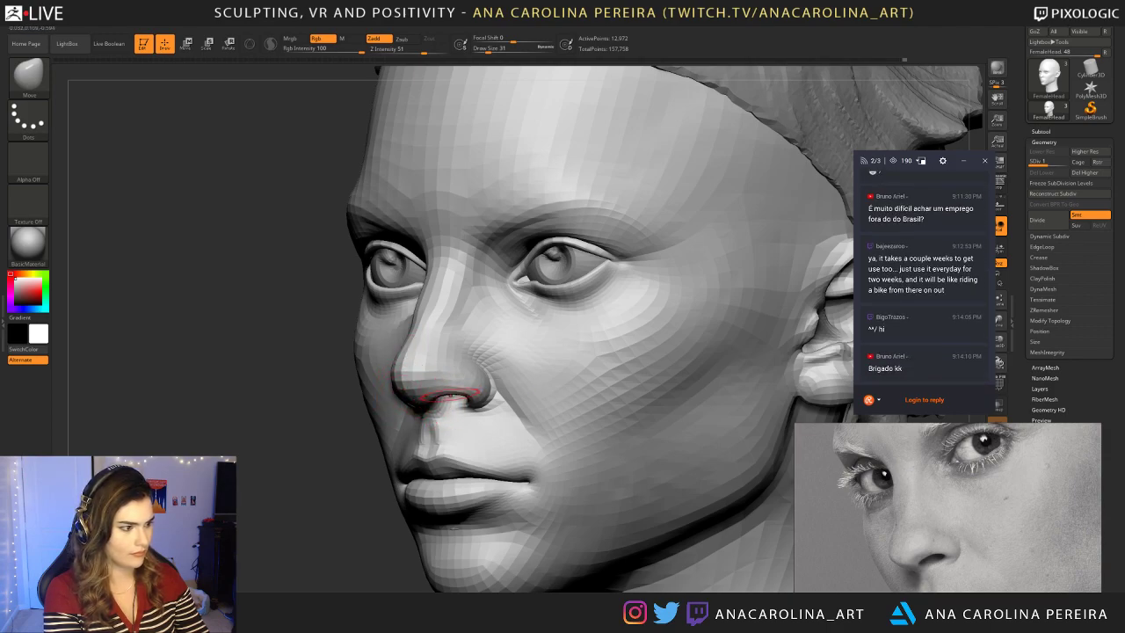
right_drag(431, 402, 378, 424)
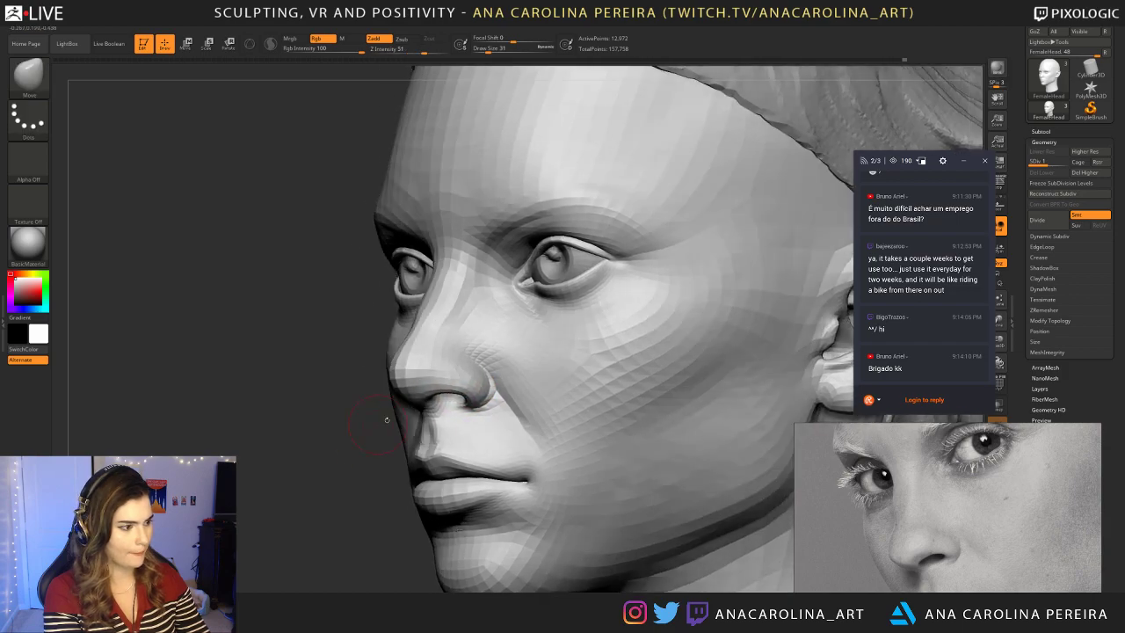
key(shift)
mouse_move(451, 373)
right_down()
mouse_move(401, 377)
mouse_move(263, 269)
mouse_move(289, 515)
mouse_move(274, 439)
right_up()
shift+right_drag(274, 439, 268, 425)
drag(620, 241, 319, 420)
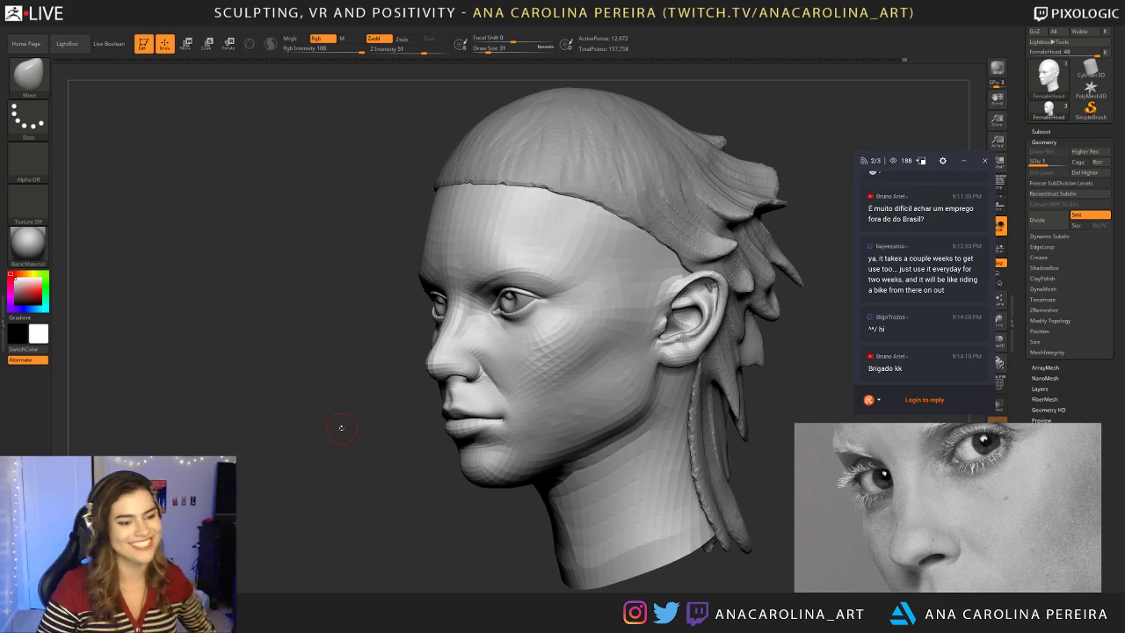
Step: Refine the nostril and the underside of the nose in close-up with the Move brush at draw size 23
alt+drag(444, 529, 434, 500)
drag(430, 407, 451, 402)
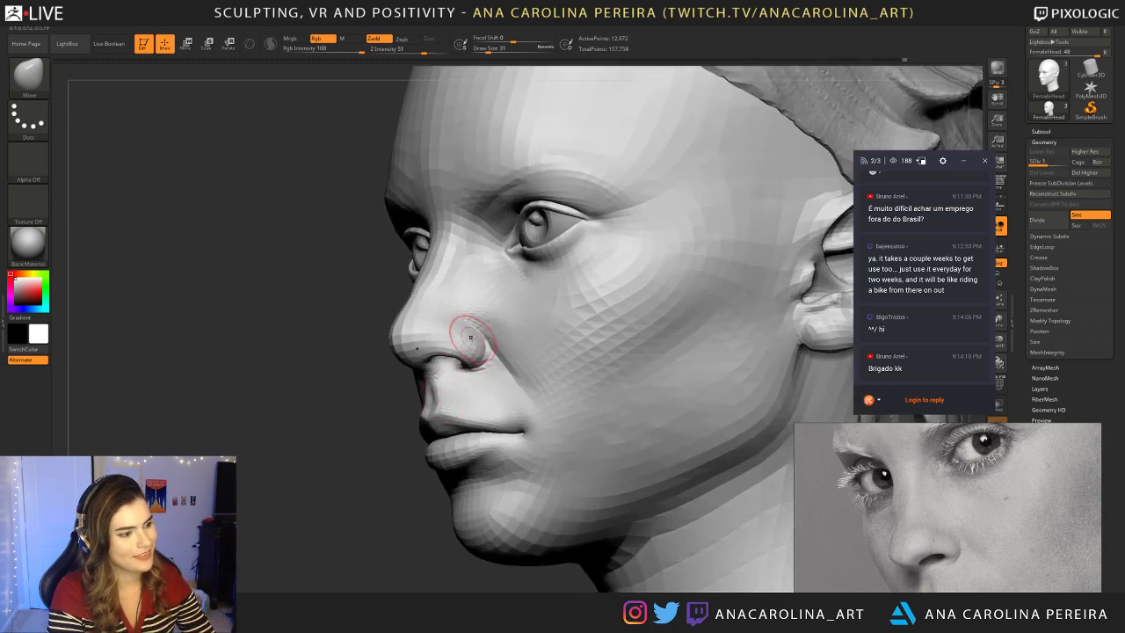
drag(403, 408, 441, 404)
key(space)
drag(439, 354, 432, 355)
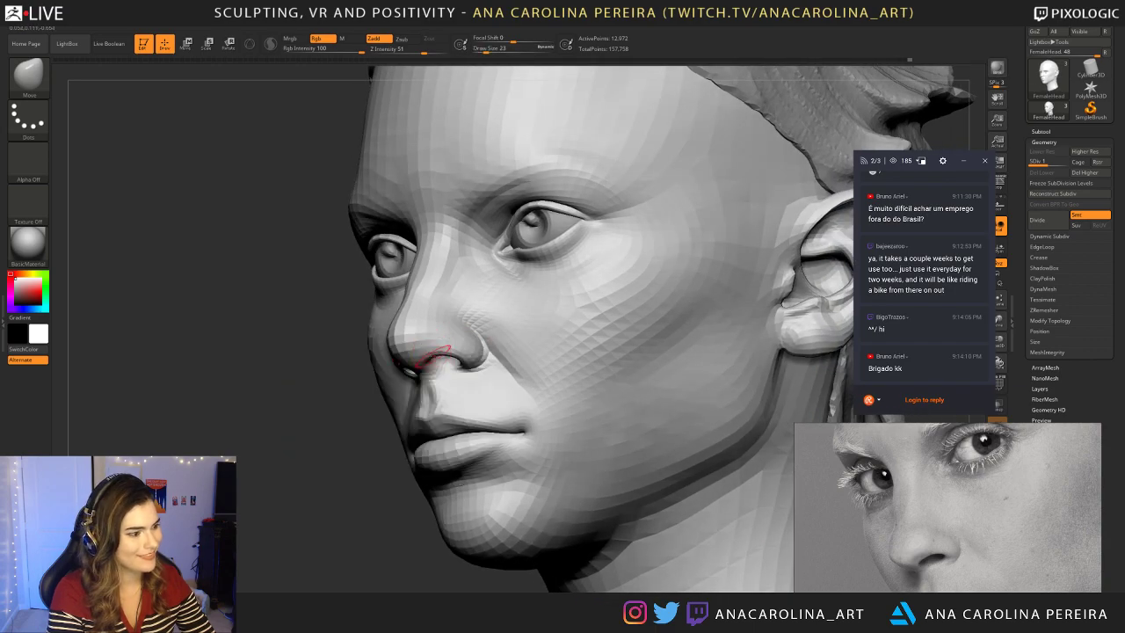
Step: Adjust the upper lip contour in profile with the Move brush at draw size 25
drag(372, 409, 450, 397)
key(space)
mouse_move(443, 401)
mouse_down()
mouse_move(423, 367)
mouse_move(402, 385)
mouse_move(402, 398)
mouse_move(439, 383)
mouse_move(460, 304)
mouse_move(459, 444)
mouse_up()
drag(408, 403, 413, 410)
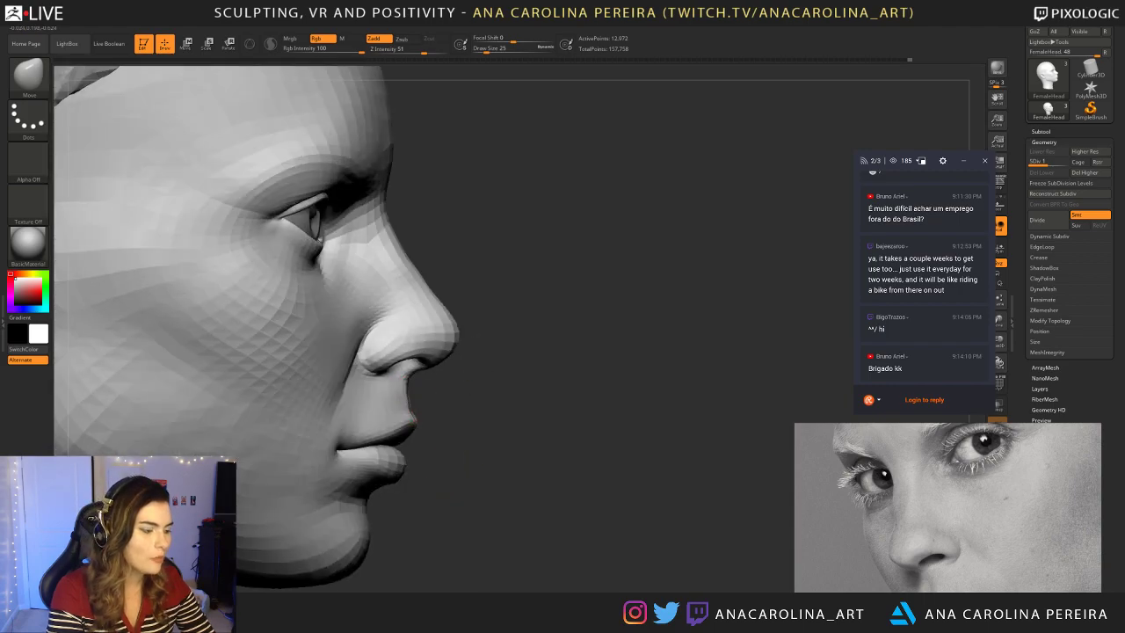
Step: Turn the head to the front view, frame the face and save the project
drag(607, 439, 410, 420)
alt+drag(314, 522, 316, 471)
drag(536, 415, 620, 388)
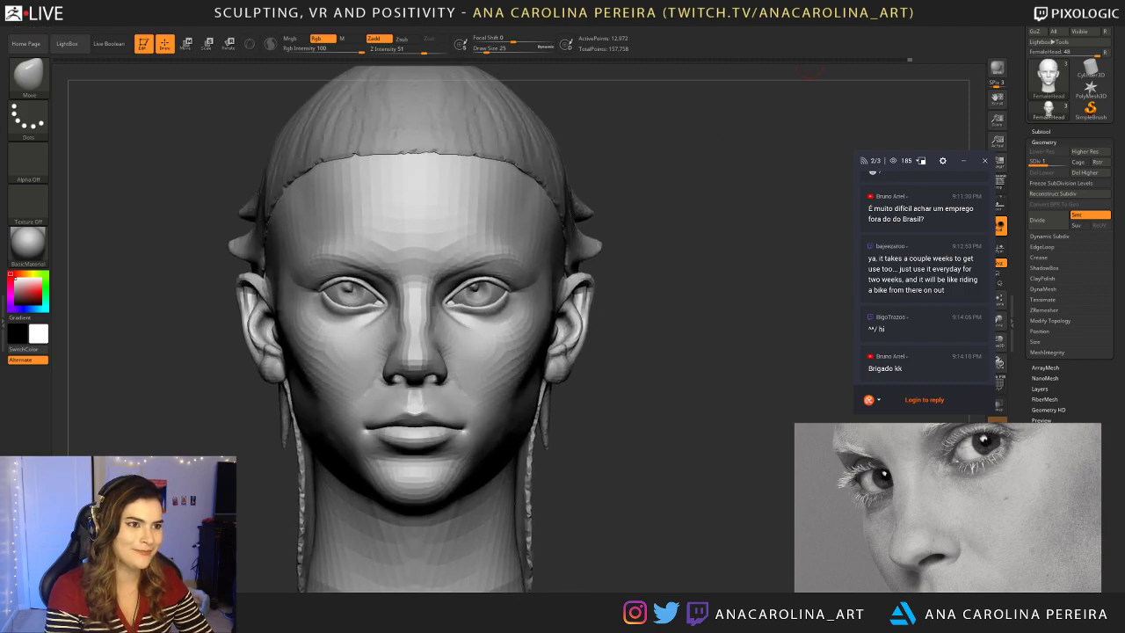
key(ctrl+s)
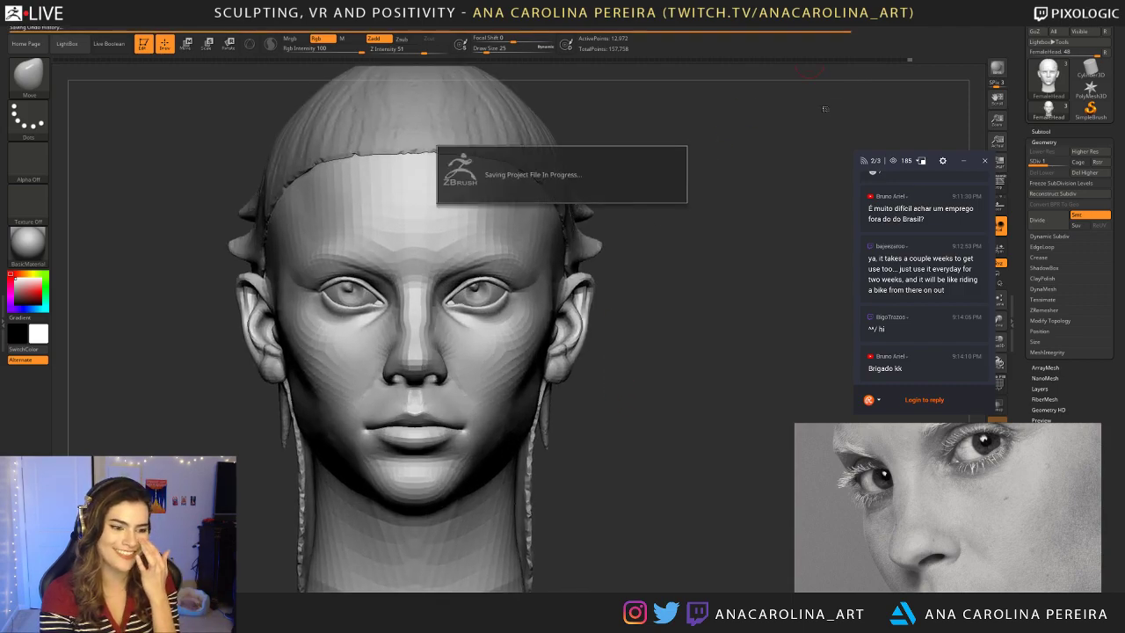
Step: Compare the sculpt with its earliest state in the undo history, restore the latest state and view the head from both sides
mouse_move(824, 111)
mouse_down()
mouse_move(748, 190)
mouse_move(694, 203)
mouse_up()
click(60, 62)
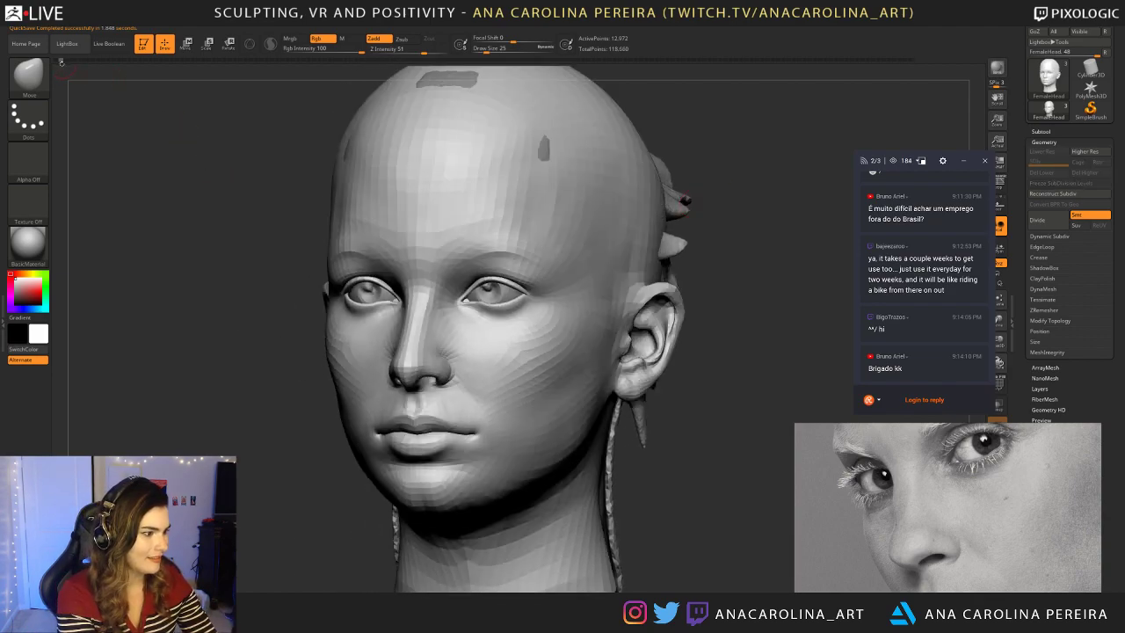
alt+drag(127, 111, 183, 188)
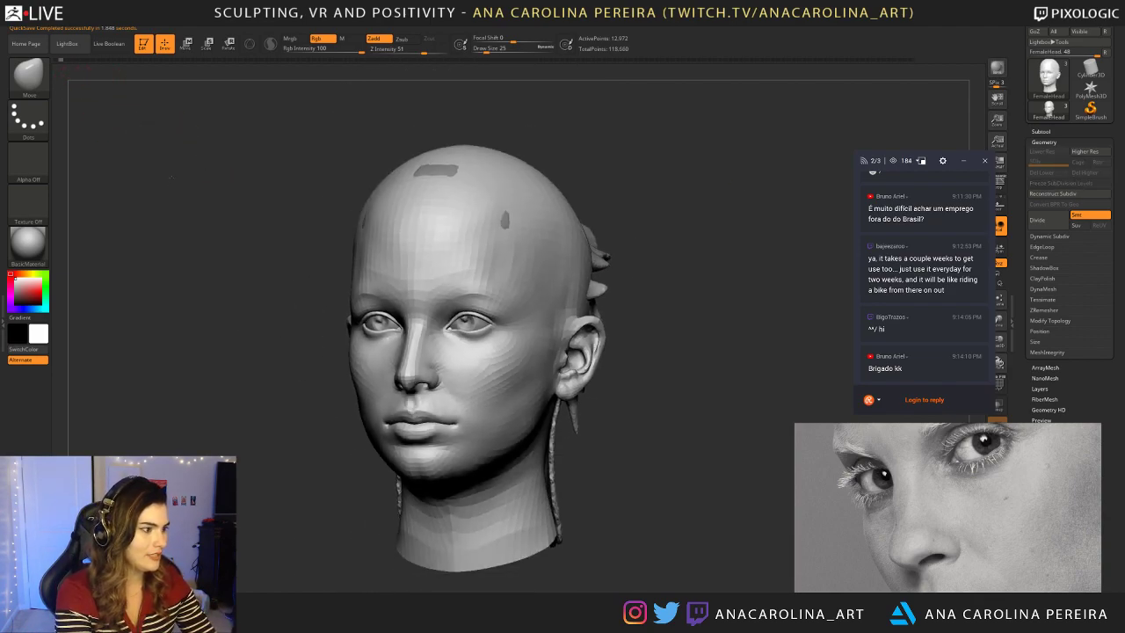
click(910, 61)
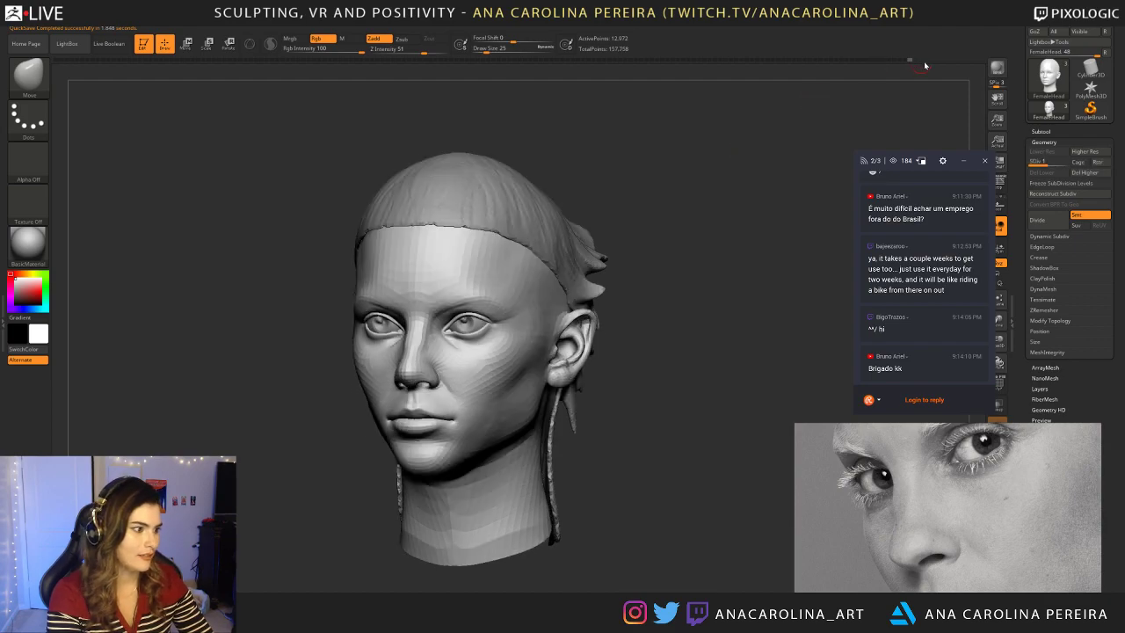
mouse_move(866, 121)
alt+mouse_down()
mouse_move(793, 156)
mouse_move(914, 171)
alt+mouse_up()
drag(790, 167, 831, 251)
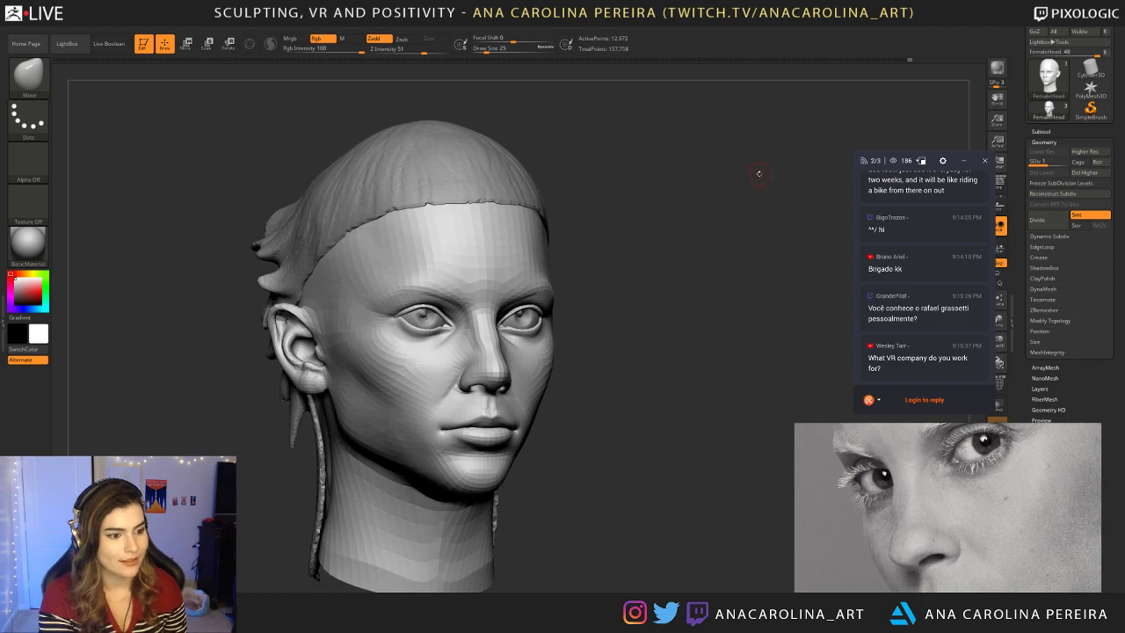
Step: Turn the head to the opposite three-quarter view, frame the face closely and set the Move brush to draw size 51
drag(701, 266, 474, 279)
alt+drag(416, 532, 417, 499)
alt+drag(435, 406, 436, 459)
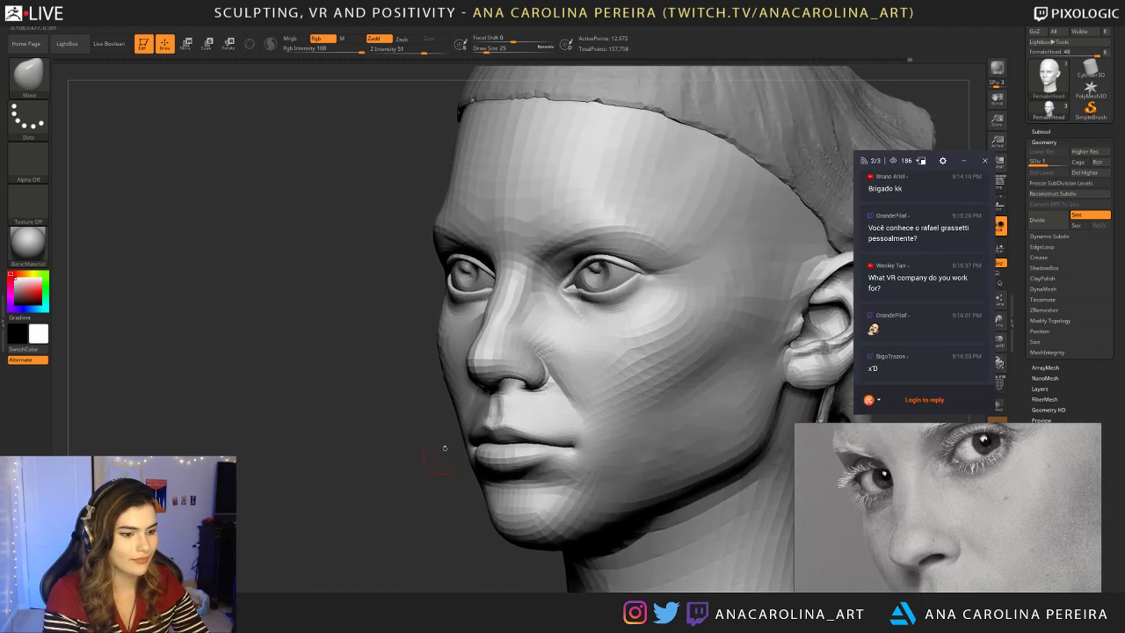
key(space)
drag(547, 277, 554, 278)
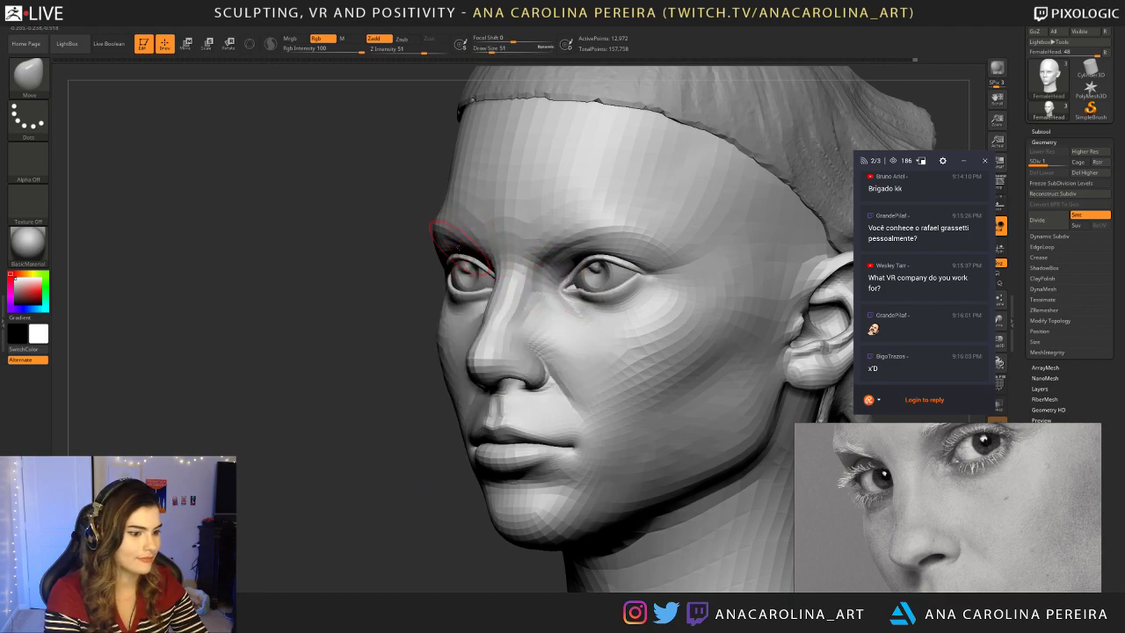
drag(421, 288, 411, 292)
alt+drag(406, 352, 399, 380)
Step: Refine and smooth the area below the lower eyelid with the DamStandard brush at draw size 41
key(b)
key(d)
key(s)
key(space)
drag(621, 323, 617, 323)
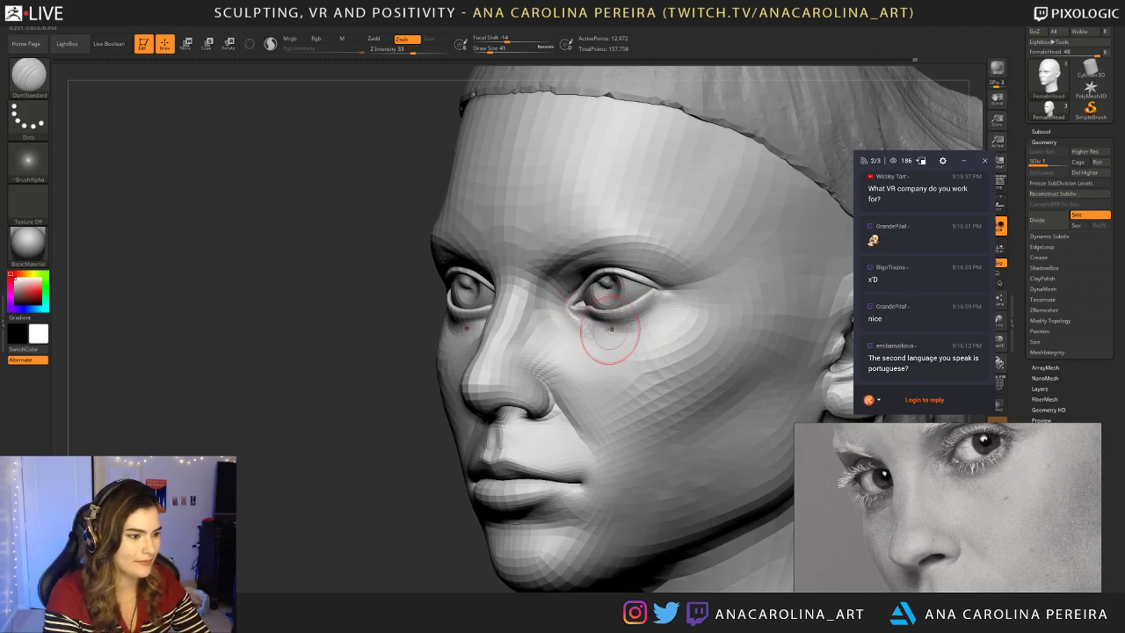
shift+drag(585, 321, 580, 320)
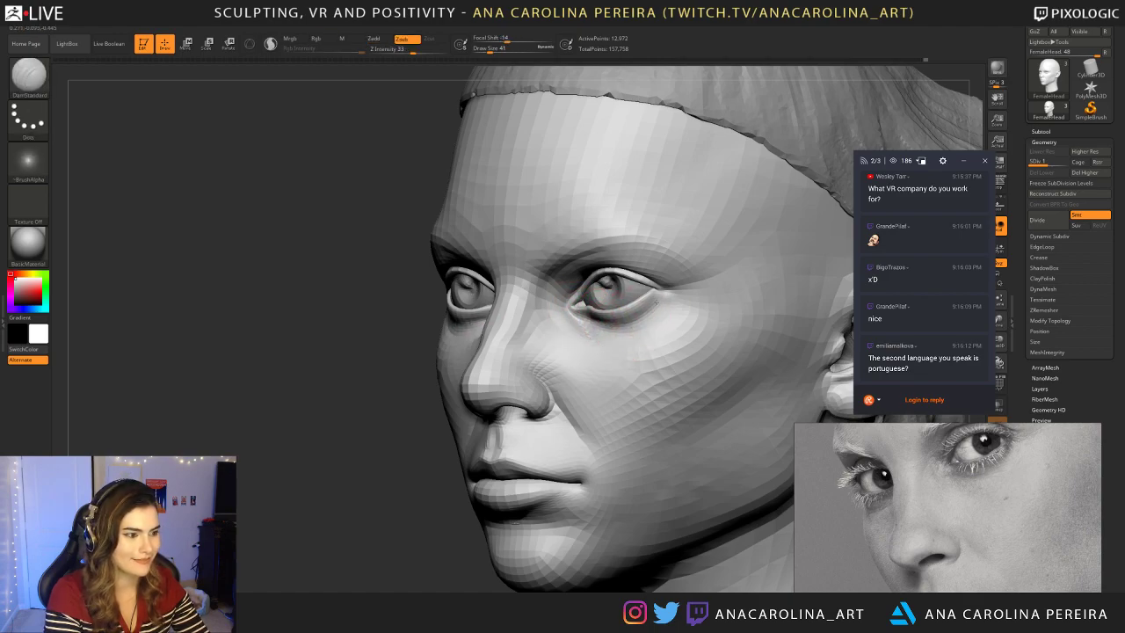
Step: Work over the area under the eye in close-up with the ClayBuildup brush at draw size 25
alt+drag(396, 448, 370, 514)
key(b)
key(c)
key(b)
key(space)
drag(583, 312, 587, 312)
drag(339, 488, 439, 481)
key(space)
drag(572, 323, 565, 323)
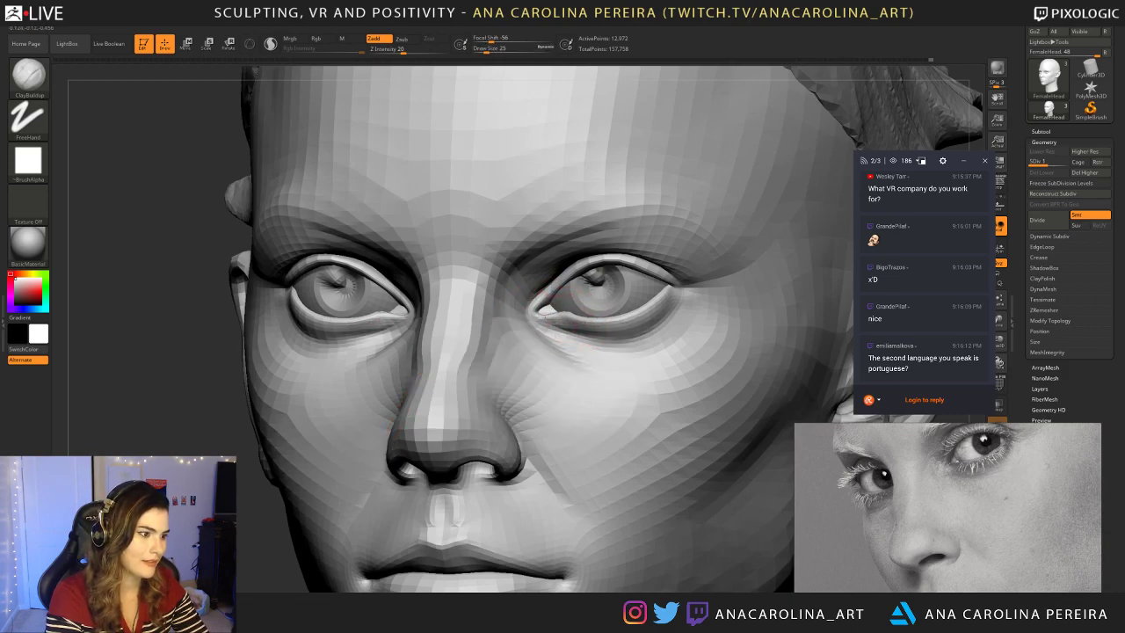
Step: Work on the fold beside the nostril in three-quarter view with the ClayBuildup brush at draw size 39
alt+drag(284, 537, 454, 454)
alt+drag(661, 412, 646, 338)
drag(645, 339, 662, 388)
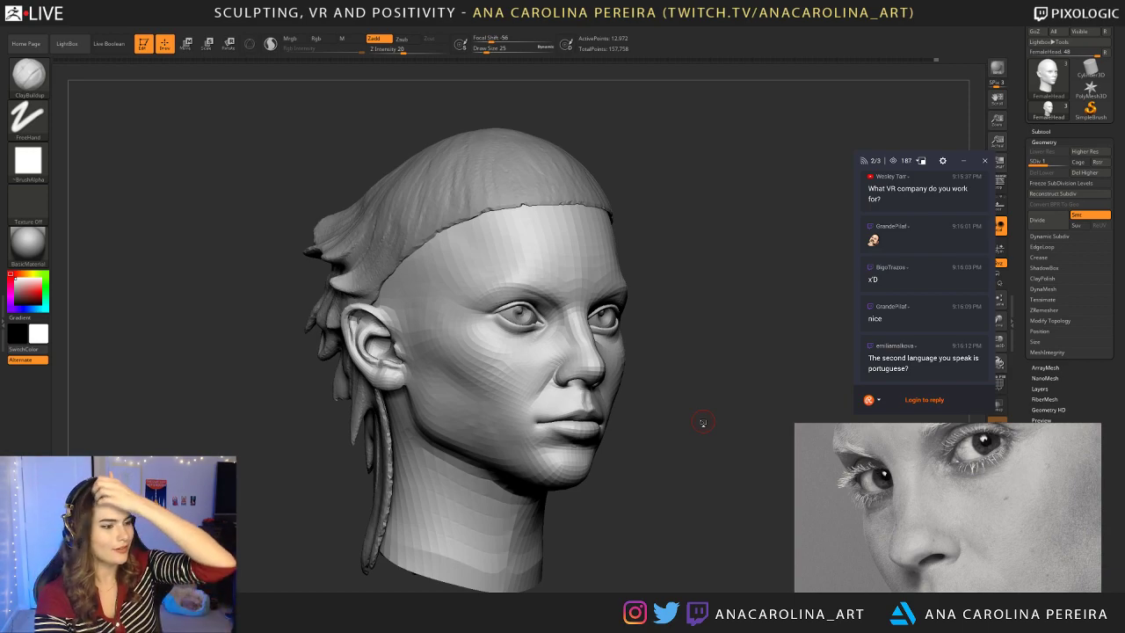
mouse_move(648, 451)
mouse_down()
mouse_move(474, 495)
mouse_move(473, 506)
mouse_up()
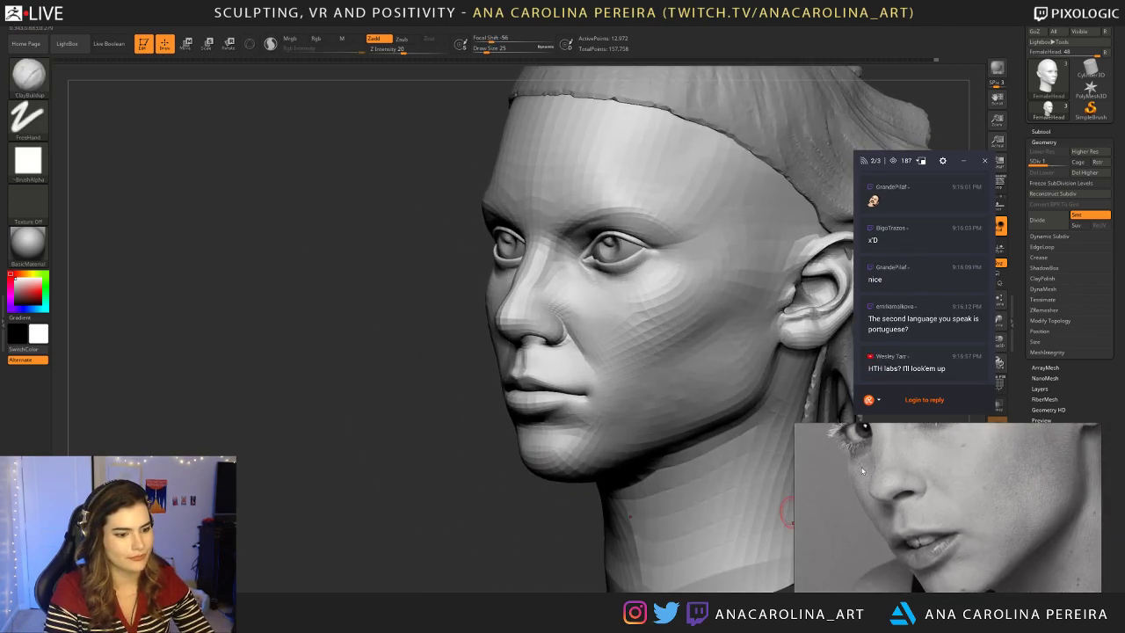
mouse_move(395, 492)
mouse_down()
mouse_move(409, 527)
mouse_move(255, 525)
mouse_move(230, 546)
mouse_move(449, 379)
mouse_up()
drag(395, 439, 409, 428)
key(space)
drag(514, 307, 522, 307)
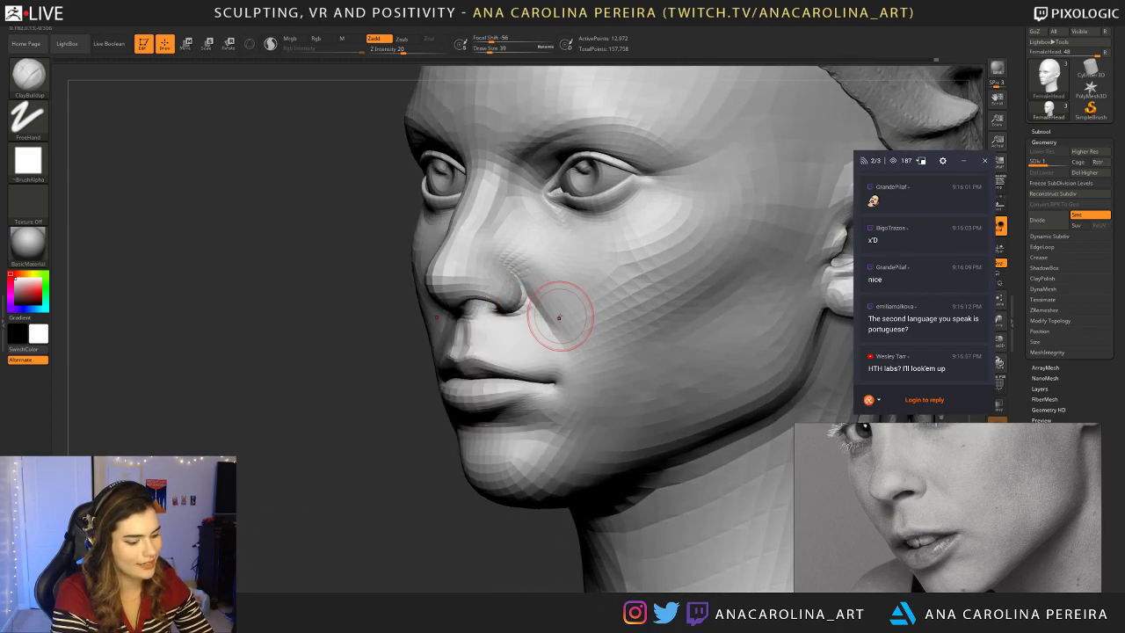
key(v)
key(v)
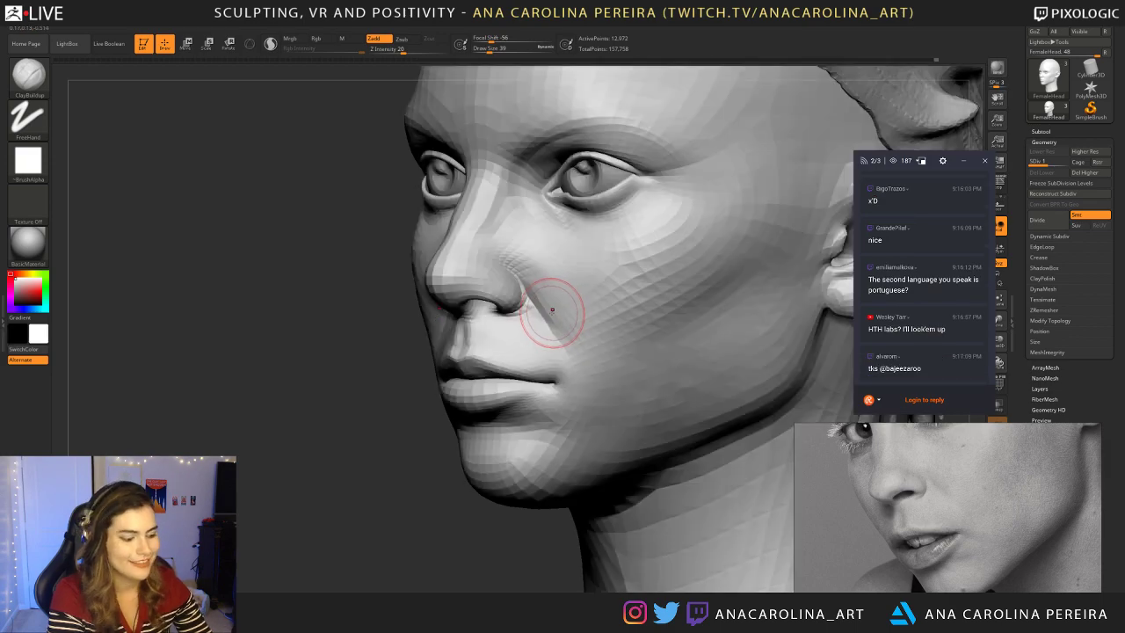
Step: Adjust the fold beside the nose and the mouth corner with the Move brush at draw sizes 31 and 65
key(b)
key(m)
key(v)
key(space)
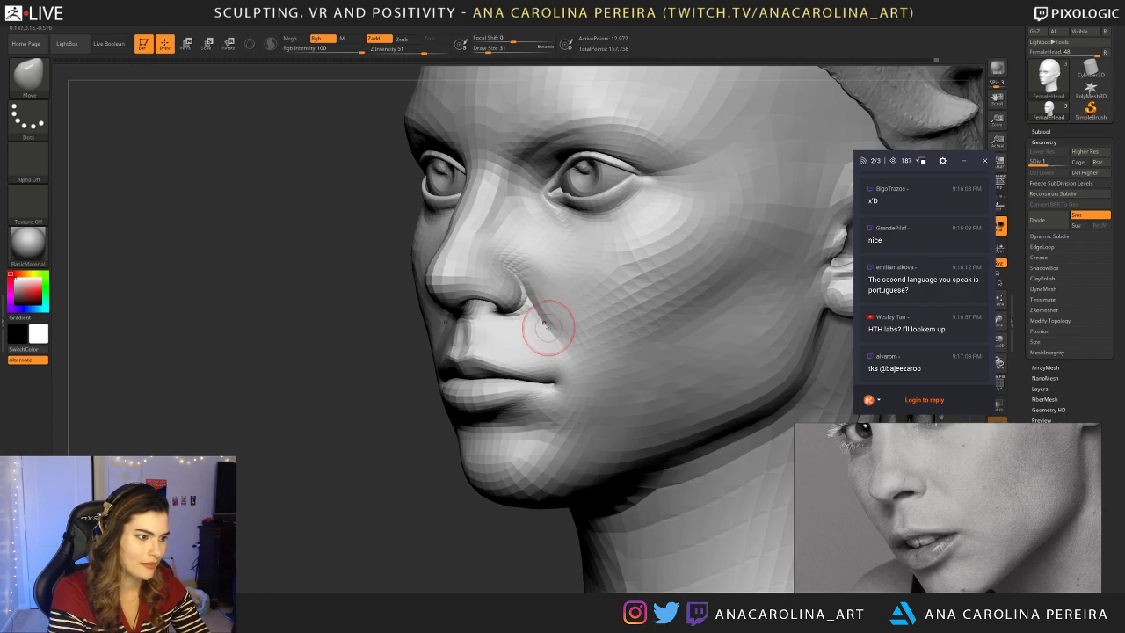
key(f)
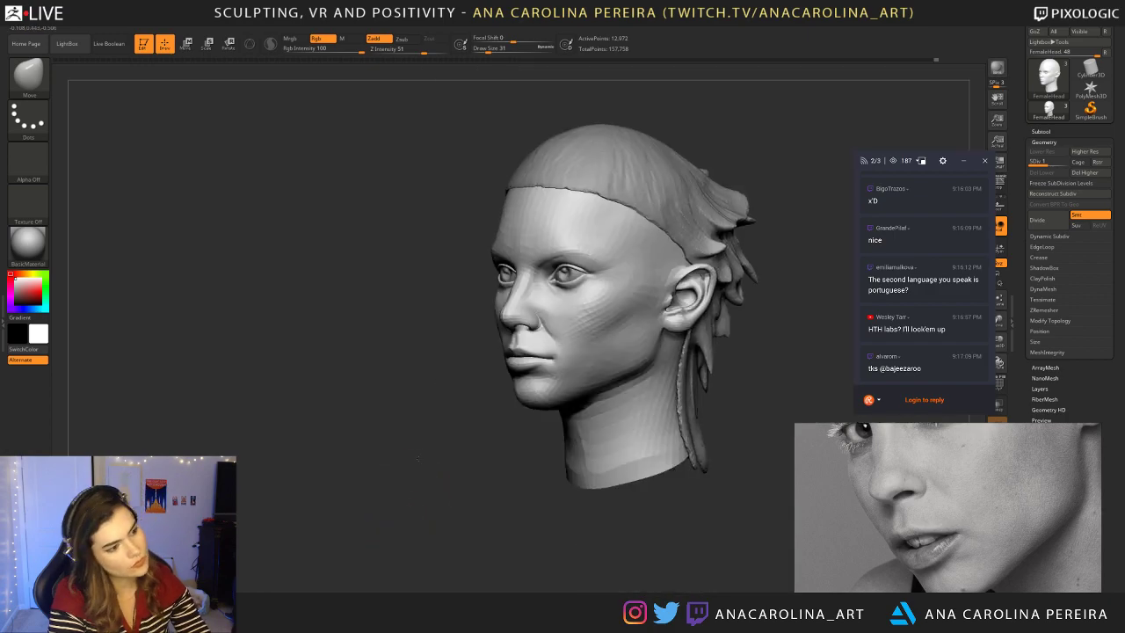
alt+drag(418, 456, 413, 527)
drag(569, 348, 571, 352)
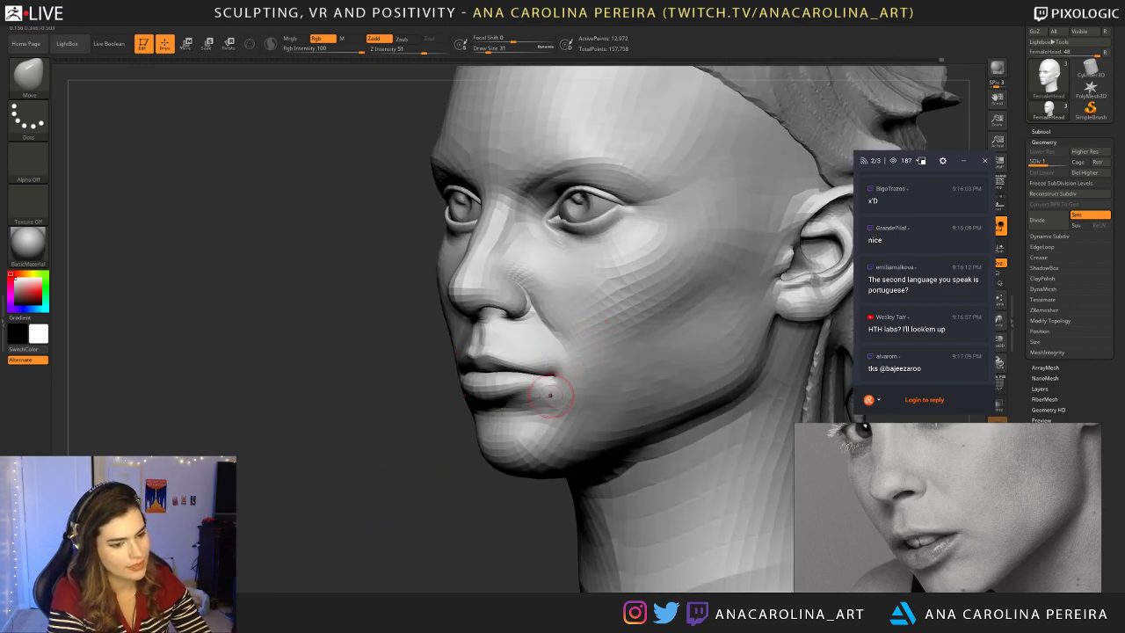
key(space)
drag(550, 395, 556, 395)
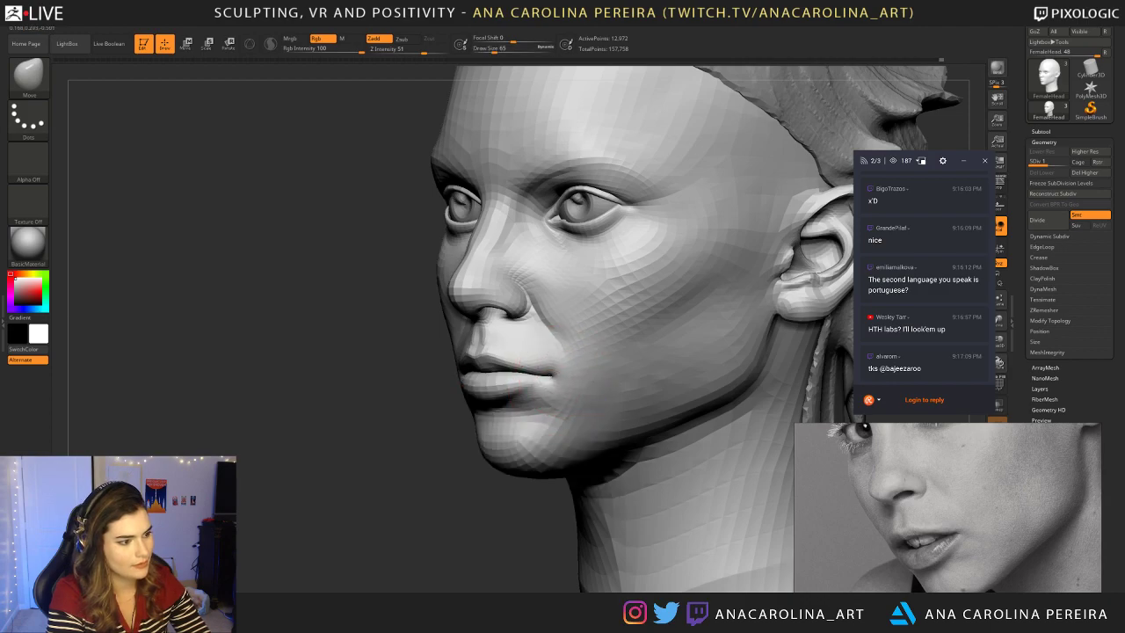
mouse_move(437, 519)
mouse_down()
mouse_move(431, 457)
mouse_move(432, 503)
mouse_move(372, 414)
mouse_move(500, 415)
mouse_move(382, 413)
mouse_move(444, 478)
mouse_move(466, 480)
mouse_up()
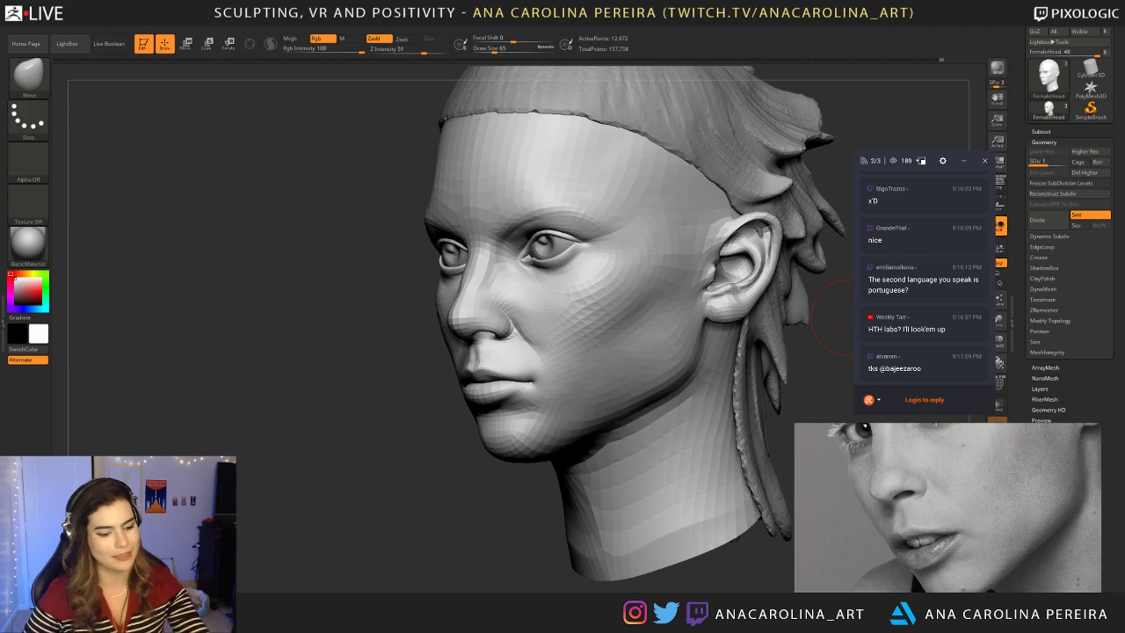
Step: Reframe the reference portrait to show the whole face and match the head's three-quarter view to it
scroll(908, 219, up, 2)
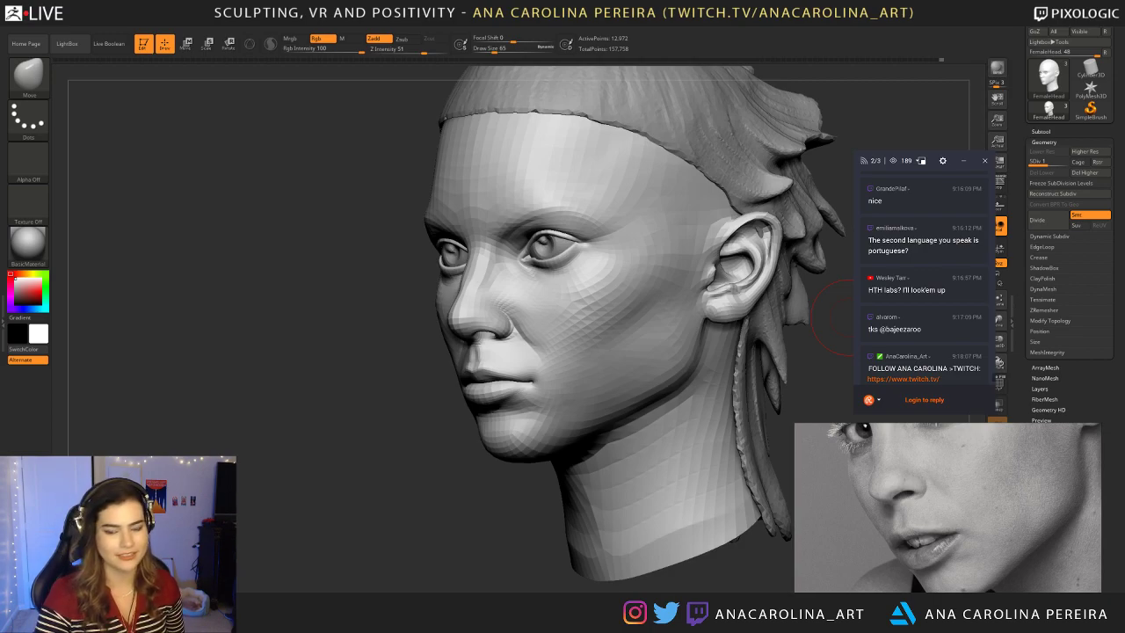
scroll(842, 456, down, 3)
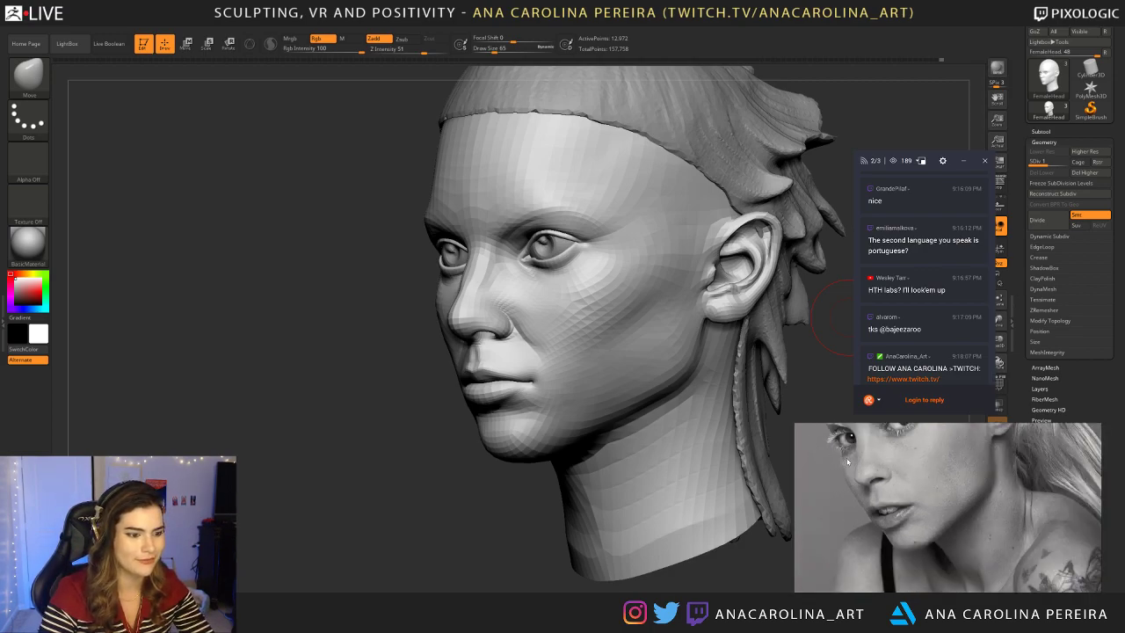
scroll(843, 458, up, 2)
middle_drag(858, 460, 867, 495)
mouse_move(445, 398)
mouse_down()
mouse_move(386, 396)
mouse_move(440, 393)
mouse_up()
alt+drag(229, 389, 256, 383)
alt+drag(283, 268, 298, 291)
key(s)
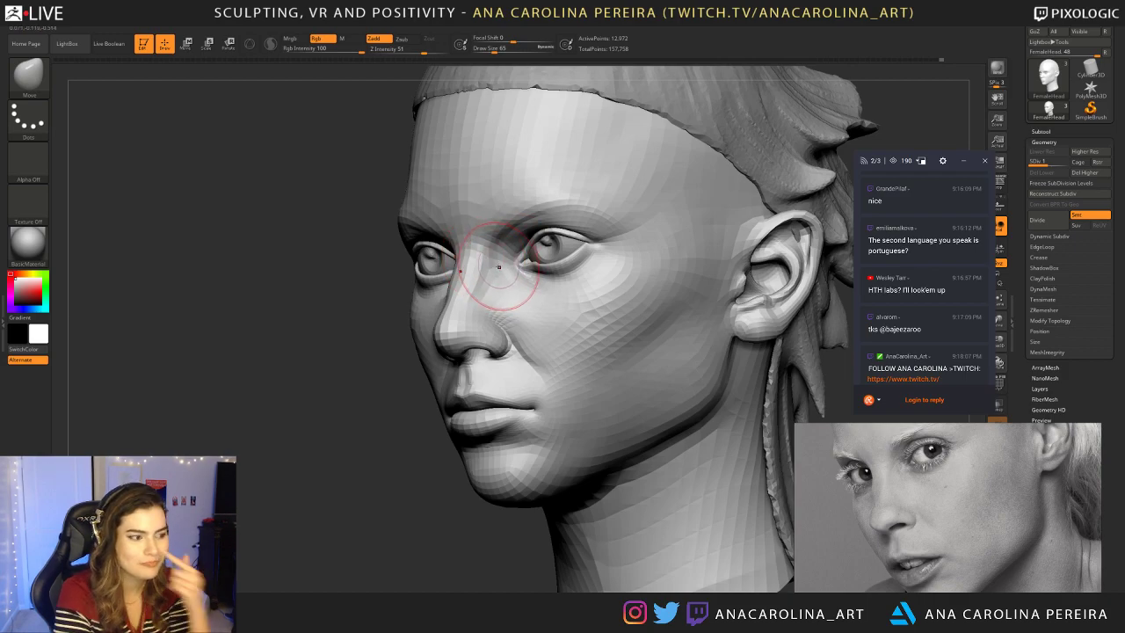
key(ctrl)
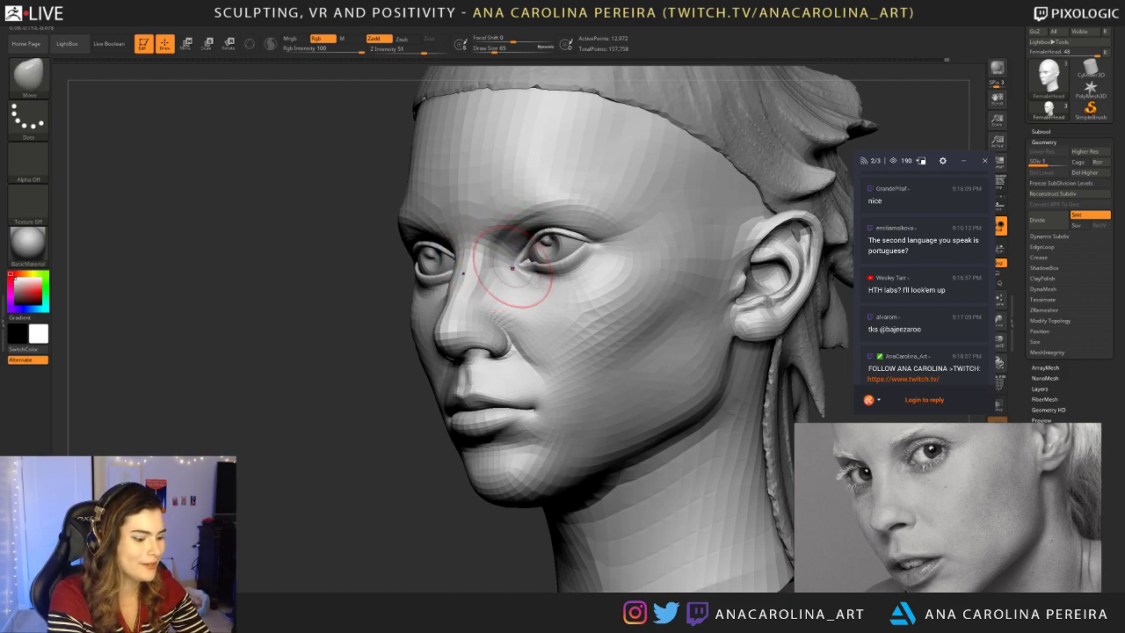
Step: Define the side of the nose with the DamStandard brush and smooth it at draw size 37
key(b)
key(d)
key(s)
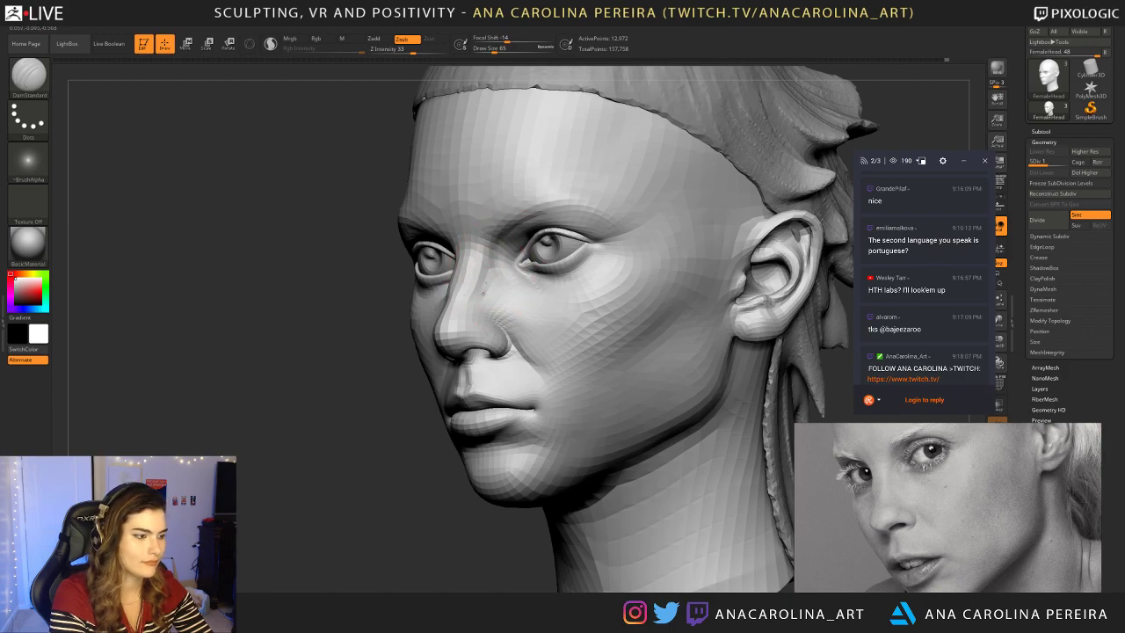
drag(238, 492, 336, 502)
key(f)
alt+drag(284, 449, 284, 518)
key(space)
mouse_move(494, 333)
mouse_down()
mouse_move(482, 333)
mouse_move(484, 314)
mouse_up()
key(shift)
drag(290, 430, 167, 430)
shift+drag(480, 282, 481, 303)
drag(444, 376, 551, 376)
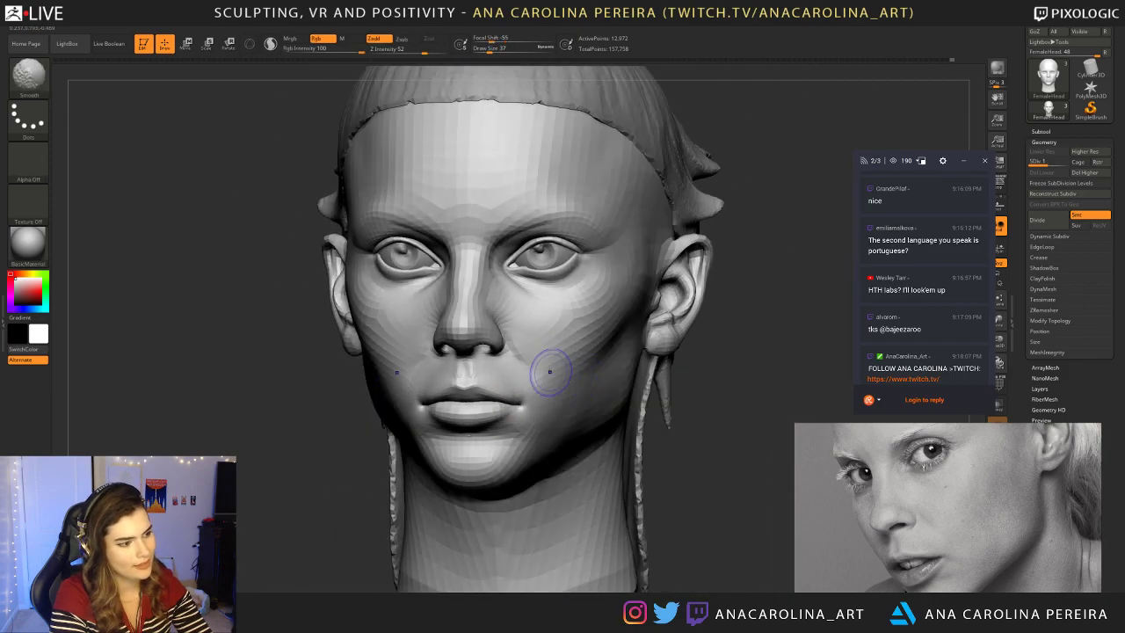
Step: Refine the area between the nose and the mouth from below with the DamStandard brush at draw size 33
mouse_move(691, 402)
alt+mouse_down()
mouse_move(688, 374)
mouse_move(555, 374)
alt+mouse_up()
alt+drag(426, 465, 430, 559)
key(space)
drag(492, 400, 488, 400)
drag(369, 413, 457, 334)
drag(489, 371, 474, 382)
Step: Bring the dark portrait with the hand raised to the hair into view on the reference board
scroll(817, 439, down, 3)
middle_drag(936, 536, 796, 445)
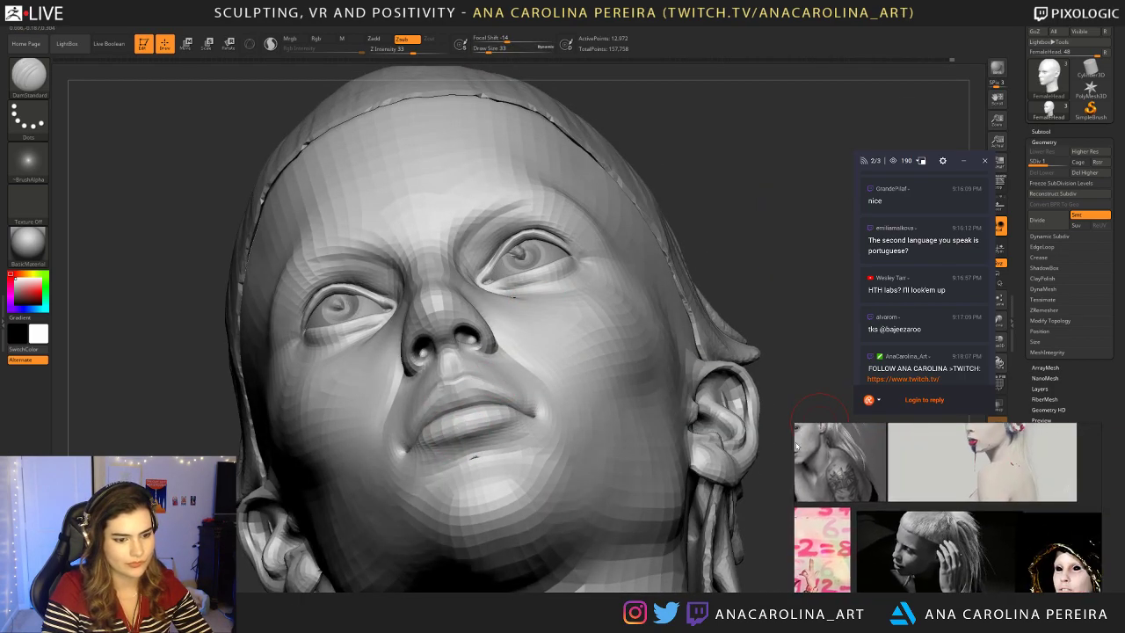
scroll(900, 558, up, 5)
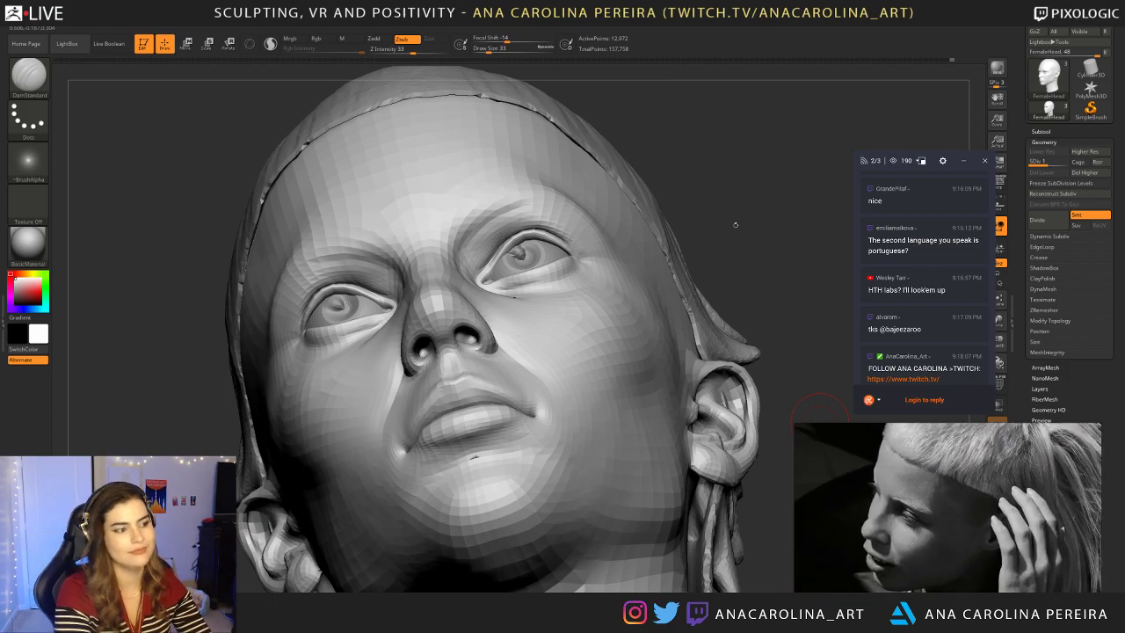
Step: Rotate and tilt the head to match the downward three-quarter pose of the dark reference portrait
mouse_move(720, 132)
mouse_down()
mouse_move(700, 208)
mouse_move(302, 354)
mouse_move(341, 331)
mouse_up()
key(space)
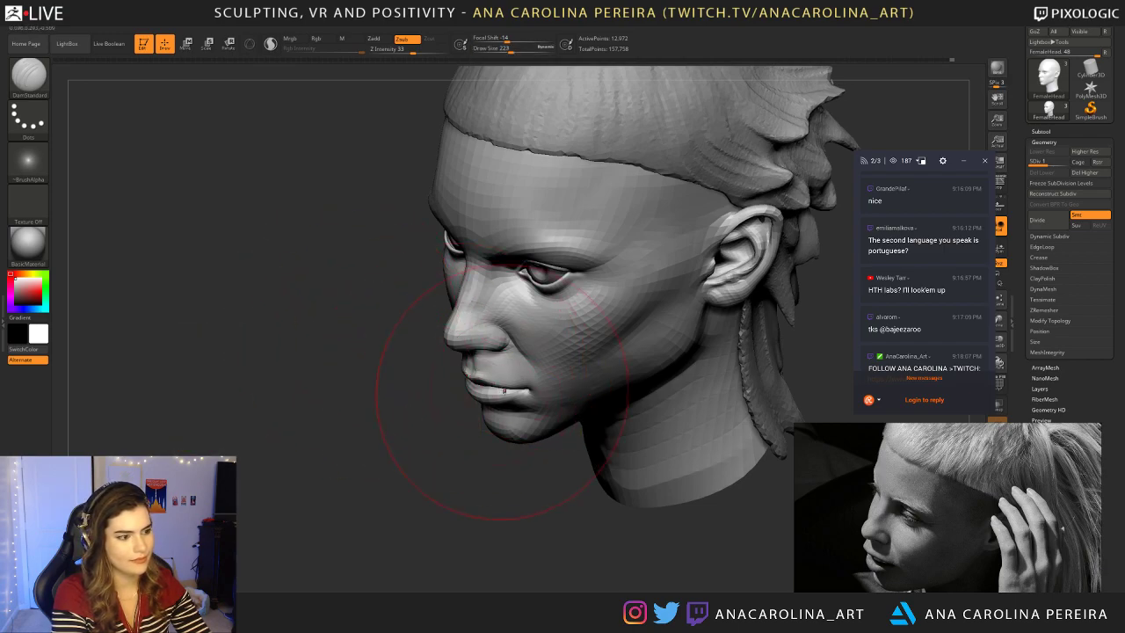
right_drag(489, 380, 499, 356)
mouse_move(369, 420)
mouse_down()
mouse_move(383, 413)
mouse_move(376, 420)
mouse_up()
mouse_move(527, 515)
mouse_down()
mouse_move(527, 540)
mouse_move(532, 520)
mouse_up()
key(space)
drag(578, 468, 560, 469)
mouse_move(546, 492)
mouse_down()
mouse_move(519, 492)
mouse_move(571, 479)
mouse_move(597, 452)
mouse_move(597, 387)
mouse_up()
drag(476, 369, 534, 441)
mouse_move(822, 171)
mouse_down()
mouse_move(797, 275)
mouse_move(727, 326)
mouse_move(645, 356)
mouse_up()
drag(538, 420, 564, 434)
drag(372, 481, 461, 368)
key(space)
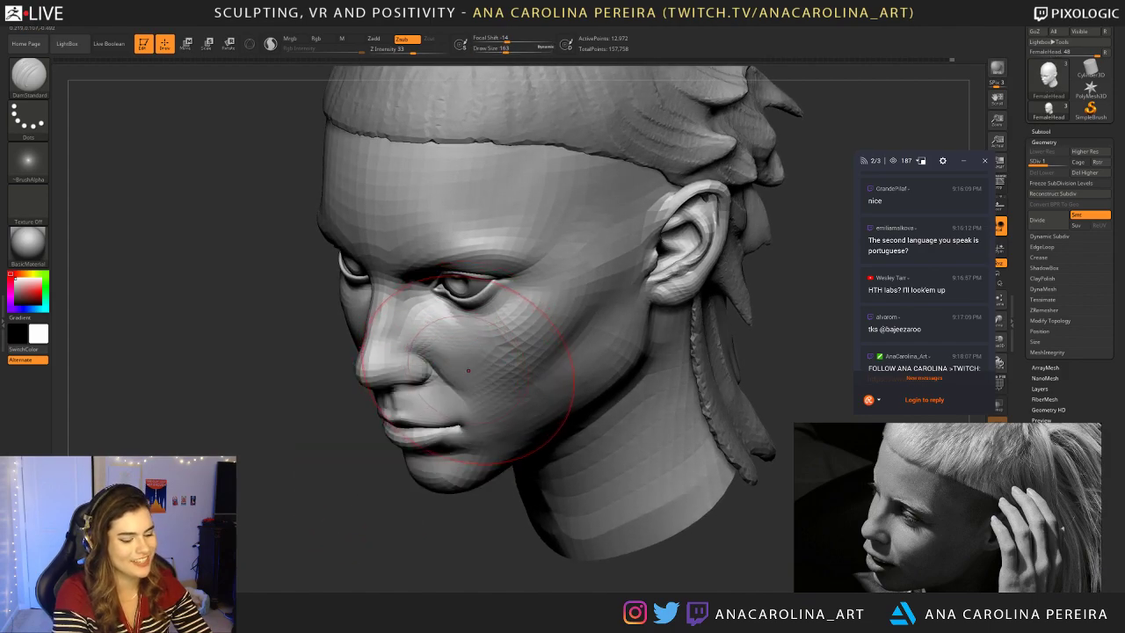
Step: Adjust the lips and mouth area with the Move brush at draw size 124
key(b)
key(m)
key(v)
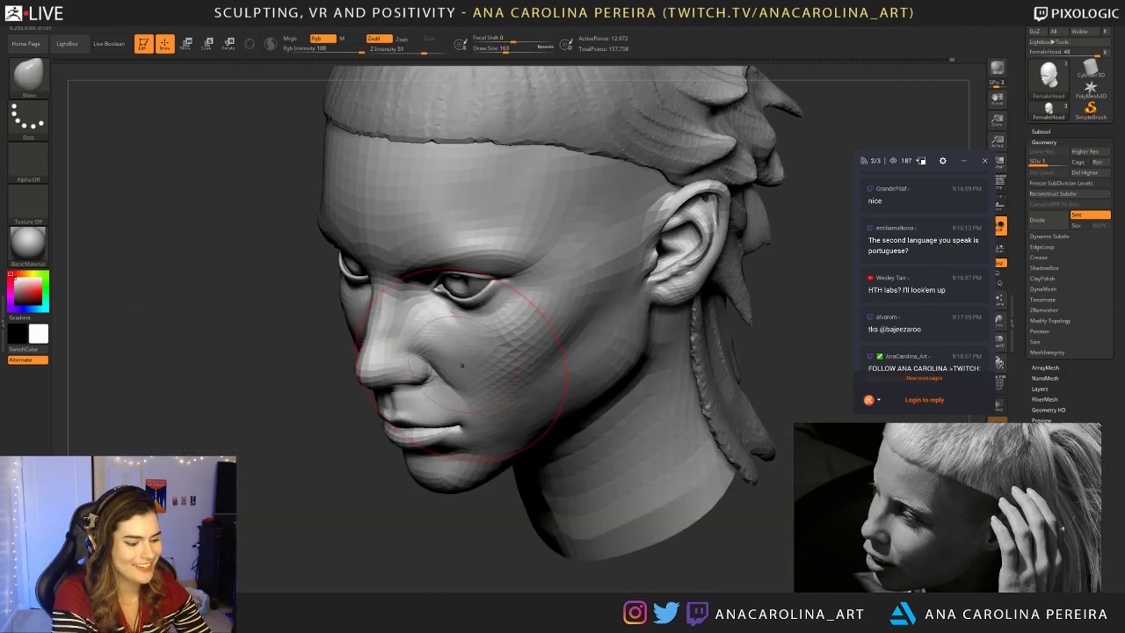
key(space)
drag(422, 437, 407, 433)
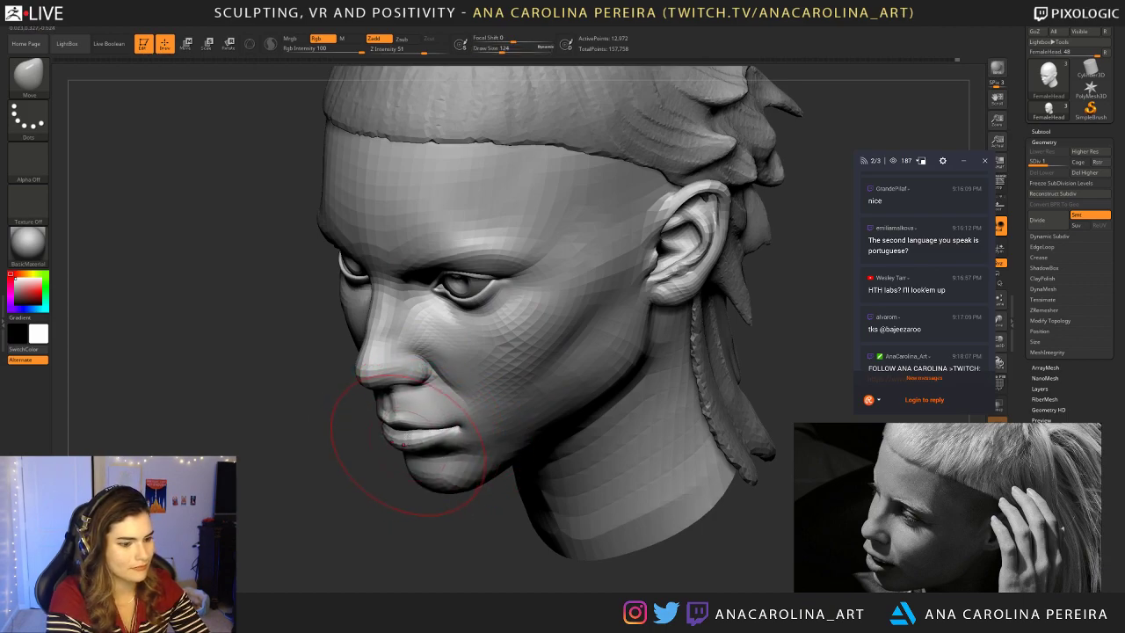
Step: Smooth the side of the nose above the nostril at draw size 48, checking the chat in between
key(space)
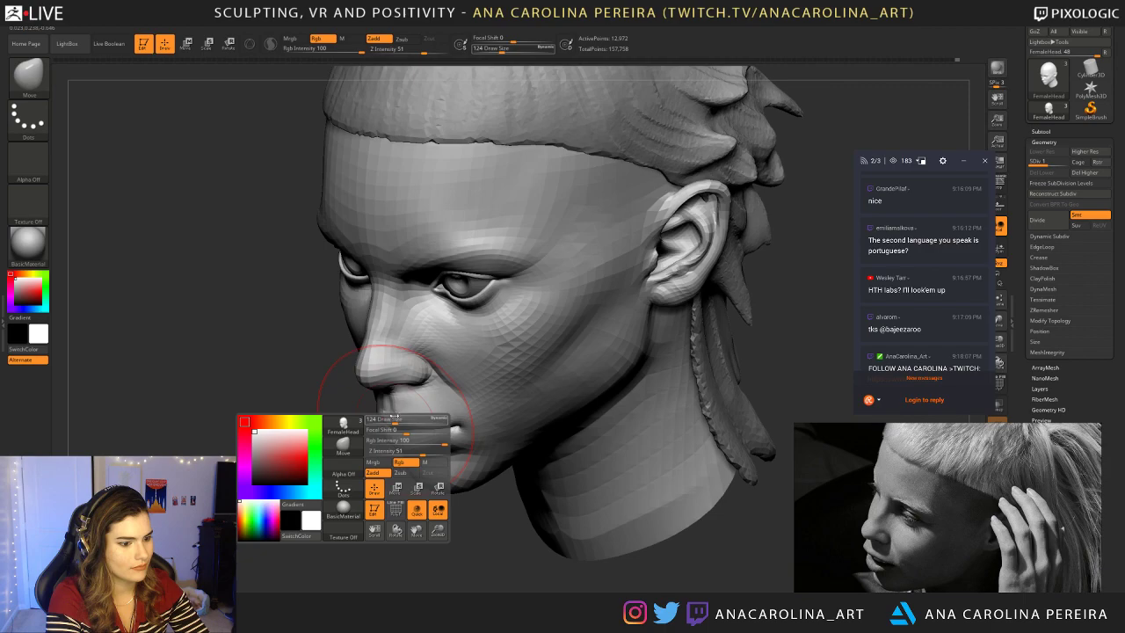
key(space)
key(shift)
key(shift+space)
mouse_move(404, 349)
shift+mouse_down()
mouse_move(380, 349)
mouse_move(385, 318)
mouse_move(387, 338)
shift+mouse_up()
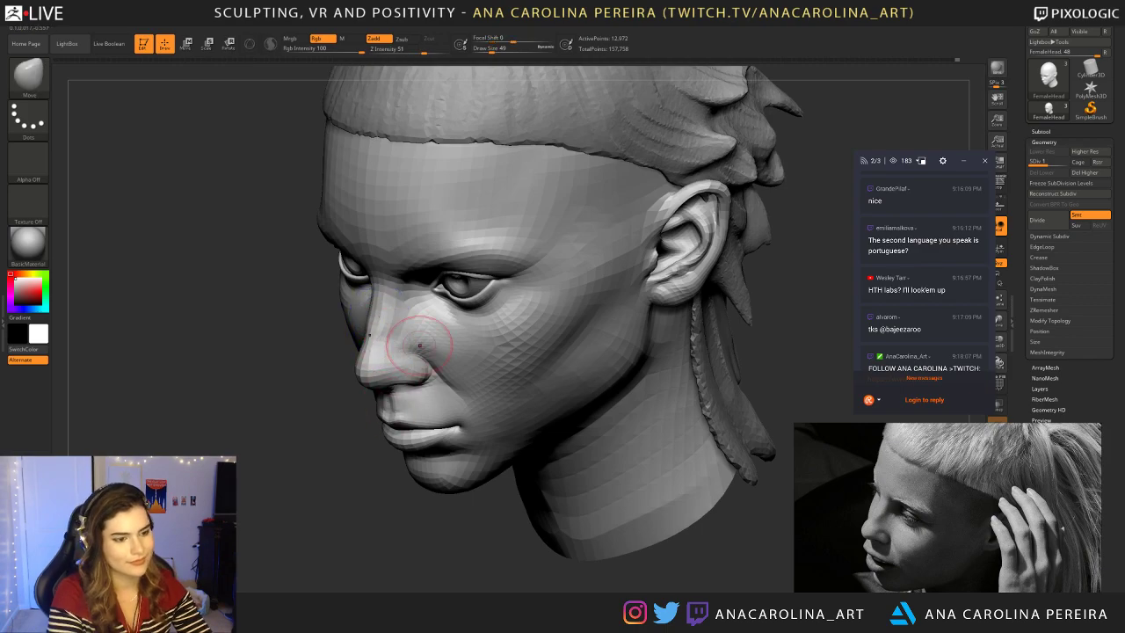
scroll(925, 299, down, 4)
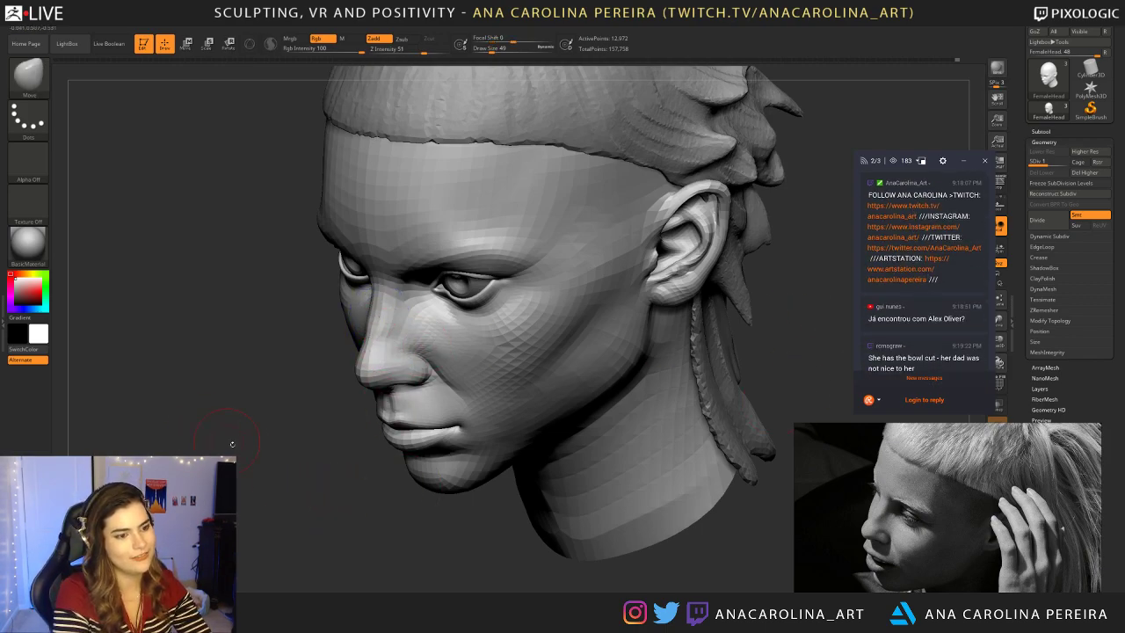
drag(283, 462, 287, 449)
shift+drag(380, 329, 373, 343)
Step: Examine the head from the front and in three-quarter view and read the latest chat messages
shift+drag(299, 353, 634, 361)
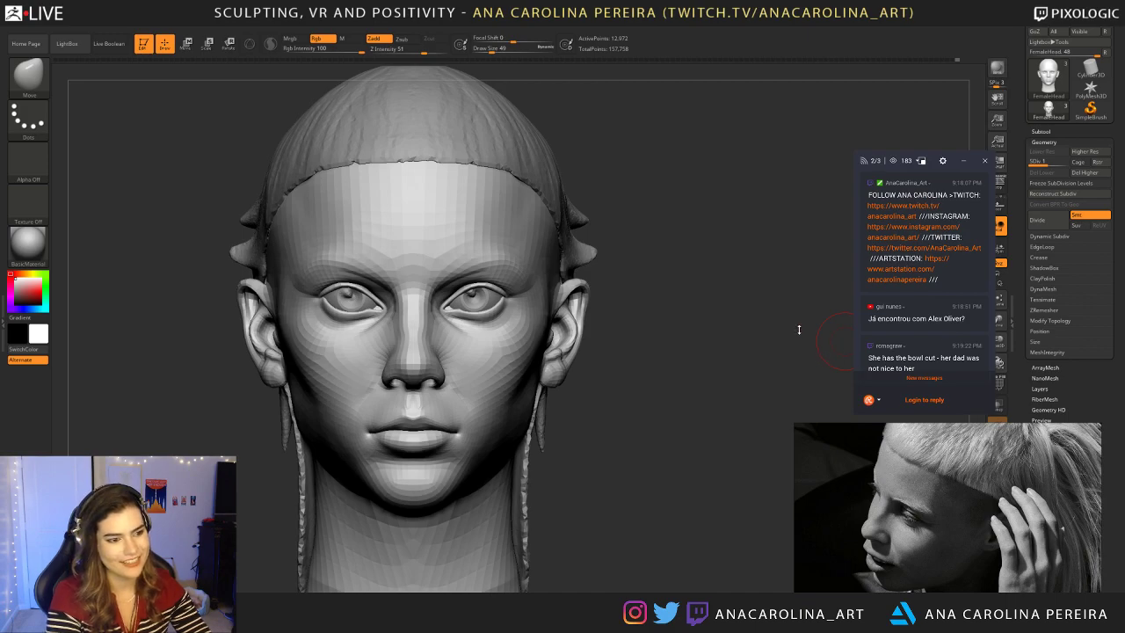
scroll(935, 350, up, 1)
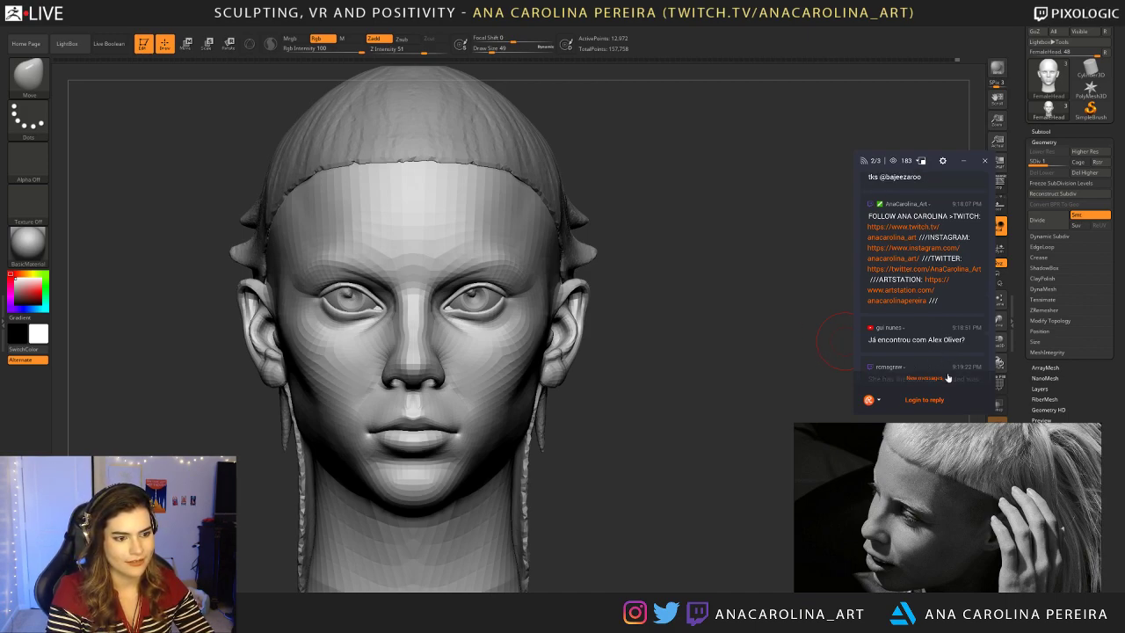
scroll(947, 373, down, 1)
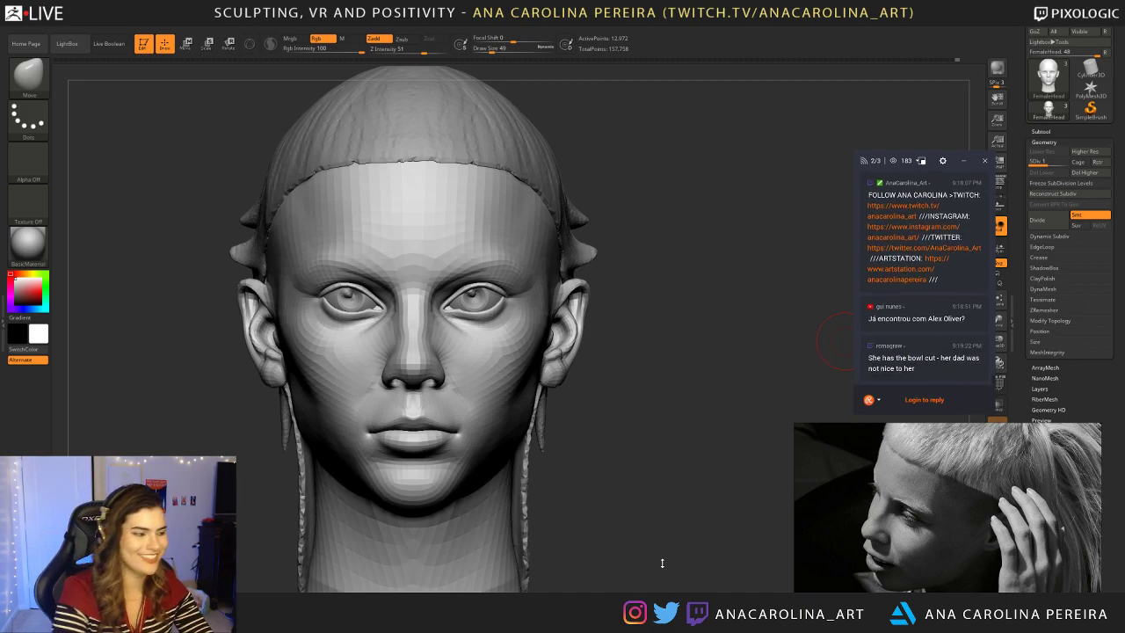
drag(655, 525, 475, 562)
drag(522, 535, 422, 516)
Step: Browse the reference board's other portraits and zoom back in on the dark portrait with the raised hand
scroll(868, 476, down, 5)
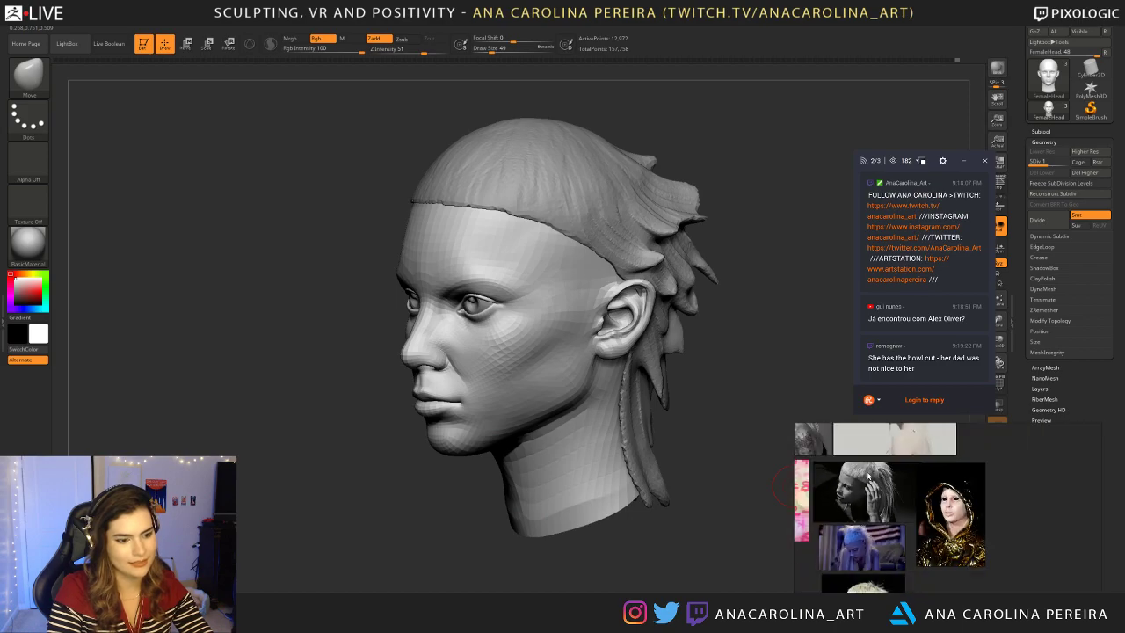
middle_drag(821, 483, 1090, 536)
middle_drag(847, 443, 857, 531)
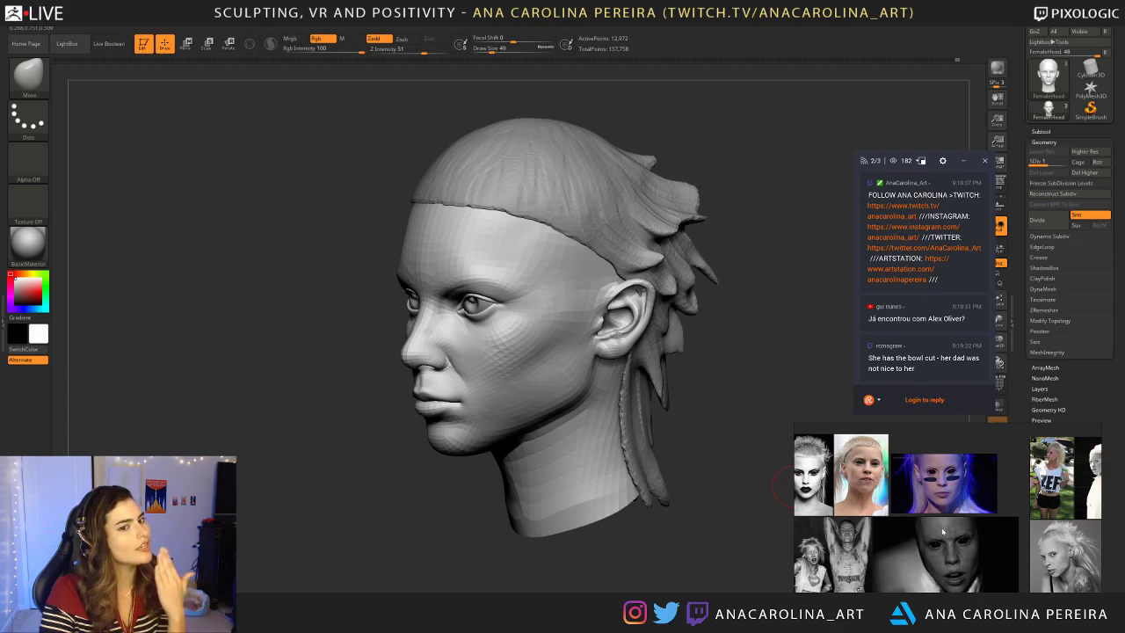
scroll(998, 553, down, 2)
middle_drag(1045, 587, 900, 518)
scroll(901, 521, up, 5)
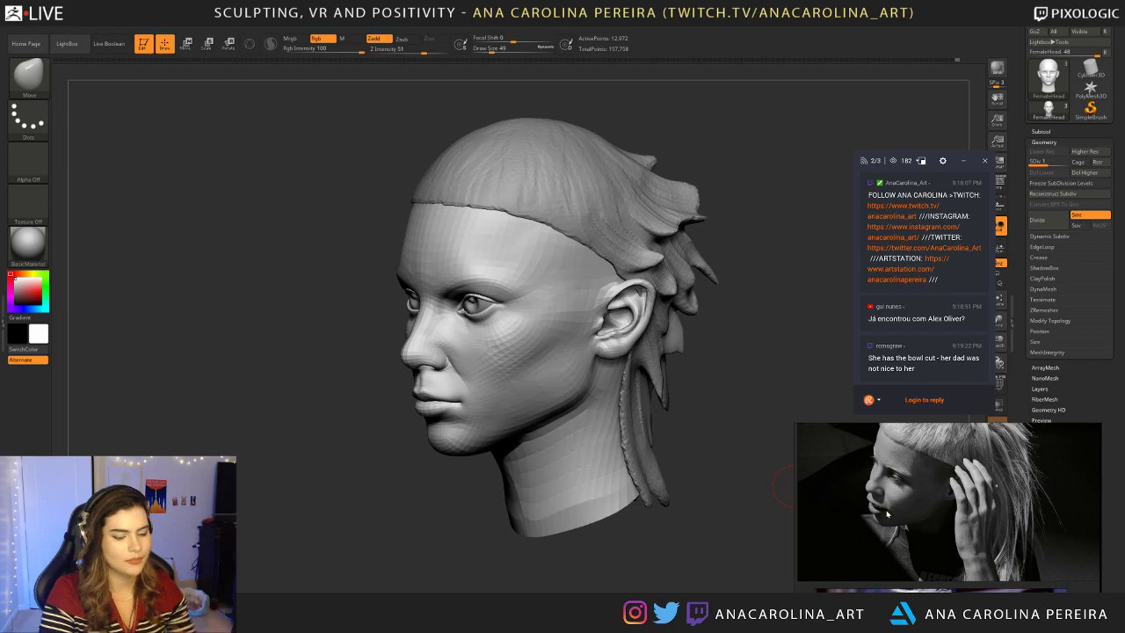
Step: Browse the reference board from the dark portrait to the side-profile portrait against the teal background
scroll(892, 508, down, 3)
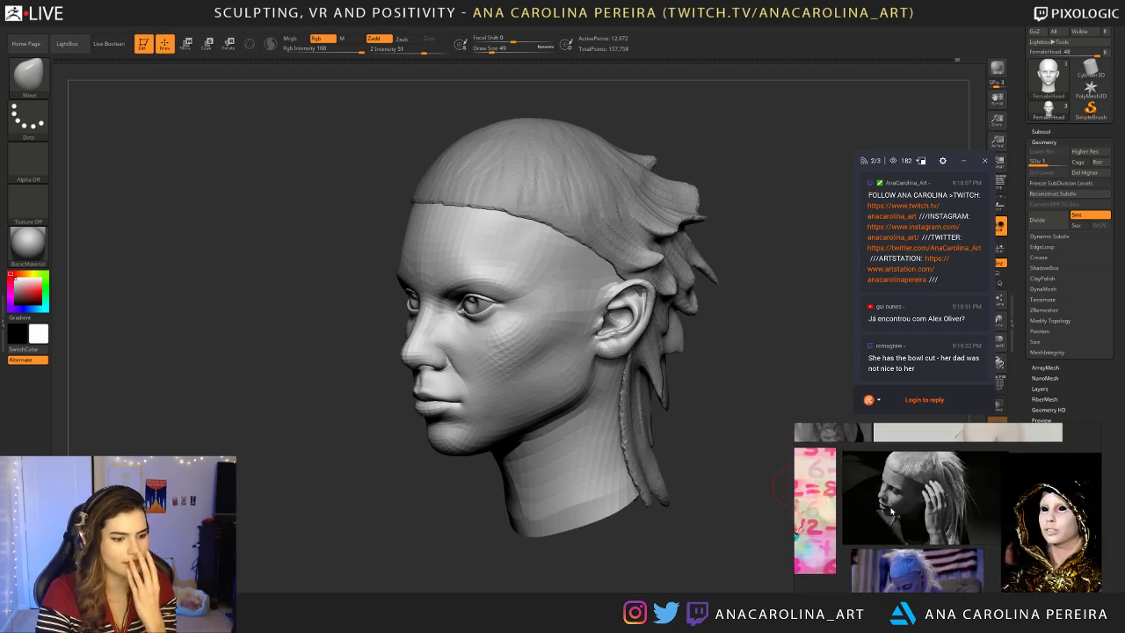
scroll(891, 510, down, 2)
middle_drag(883, 534, 1038, 590)
middle_drag(800, 479, 926, 392)
scroll(846, 497, down, 1)
middle_drag(941, 508, 938, 410)
scroll(923, 562, up, 3)
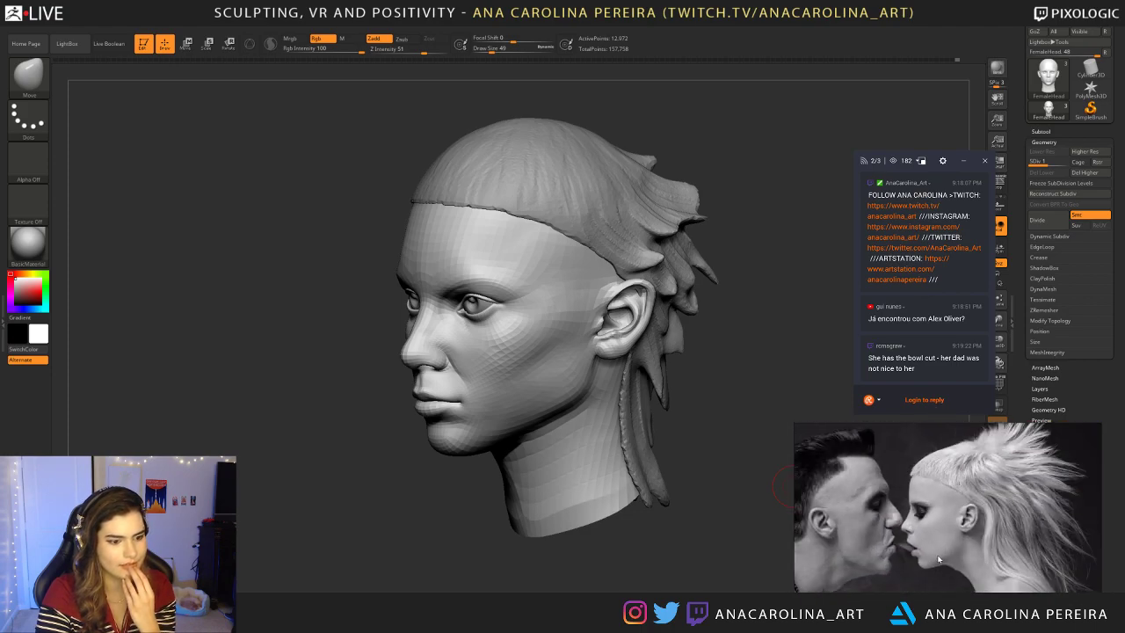
scroll(906, 571, down, 4)
scroll(1009, 481, up, 5)
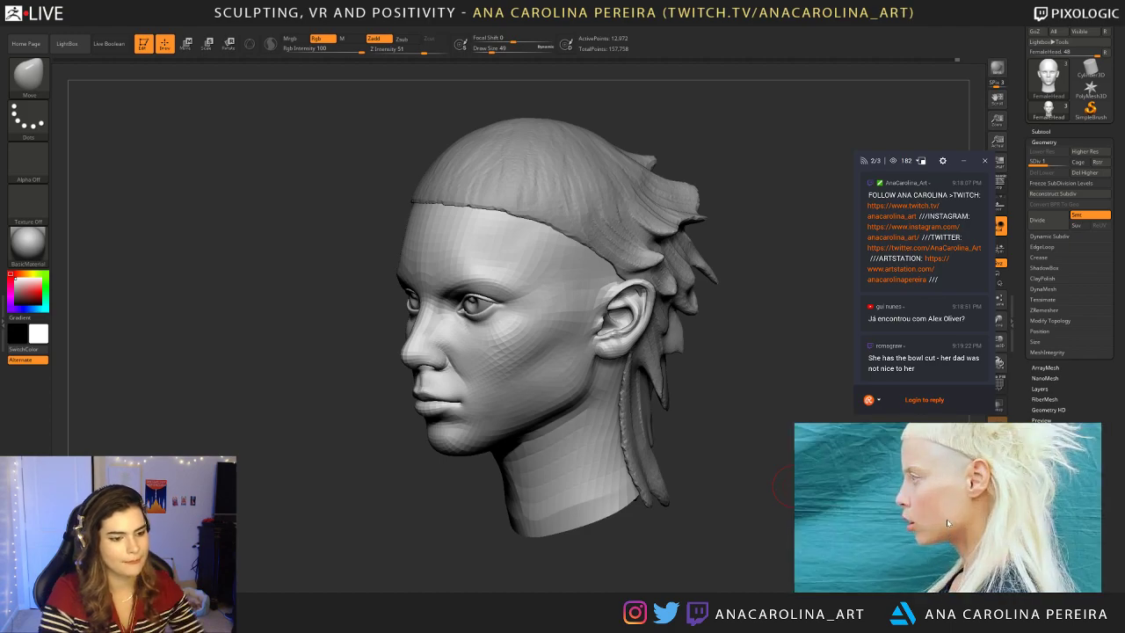
Step: Adjust the mouth and chin in side profile with the Move brush at draw sizes 122 and 68
mouse_move(570, 483)
shift+mouse_down()
mouse_move(492, 484)
mouse_move(501, 490)
shift+mouse_up()
key(space)
drag(450, 392, 467, 389)
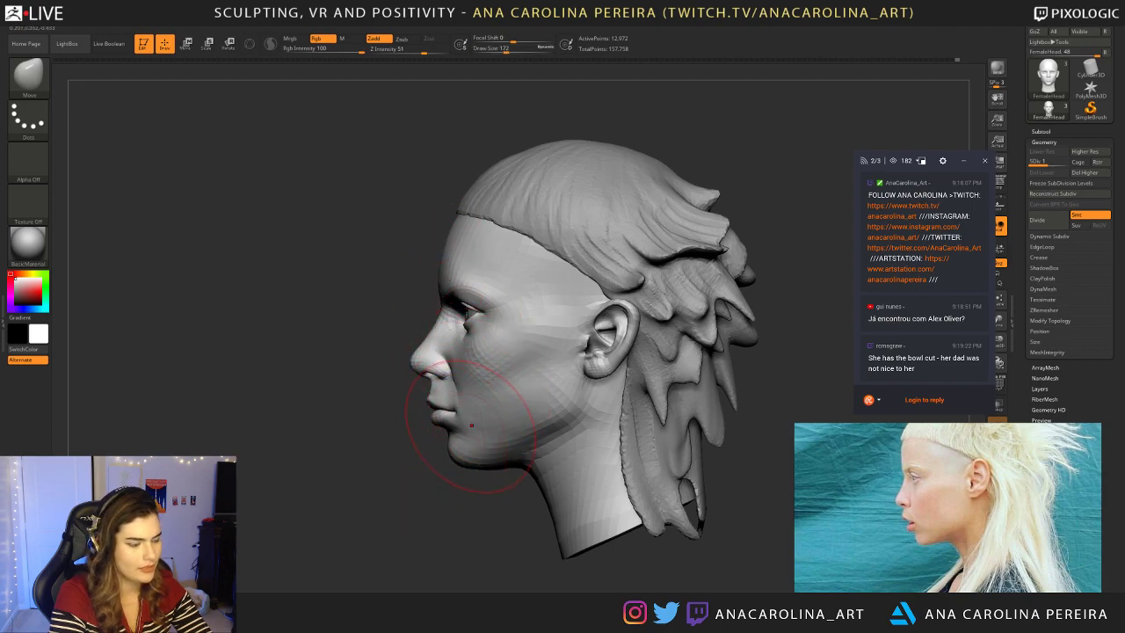
key(space)
drag(463, 421, 450, 420)
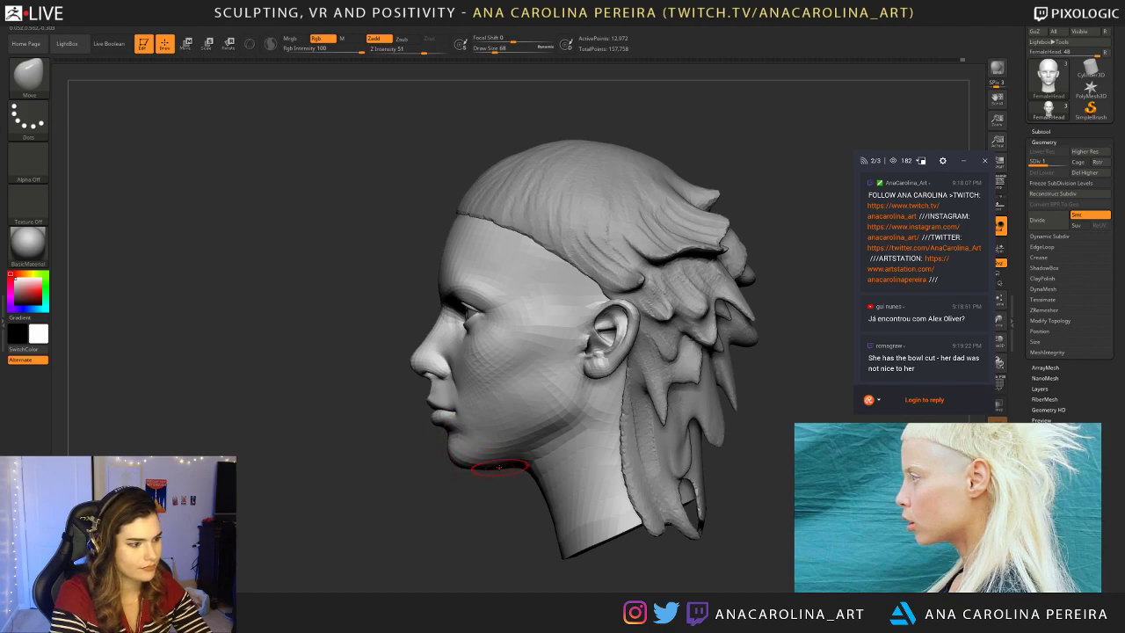
Step: Reshape the underside of the jaw with the Move brush at draw sizes 120 and 104, checking it from below
key(space)
drag(506, 446, 514, 446)
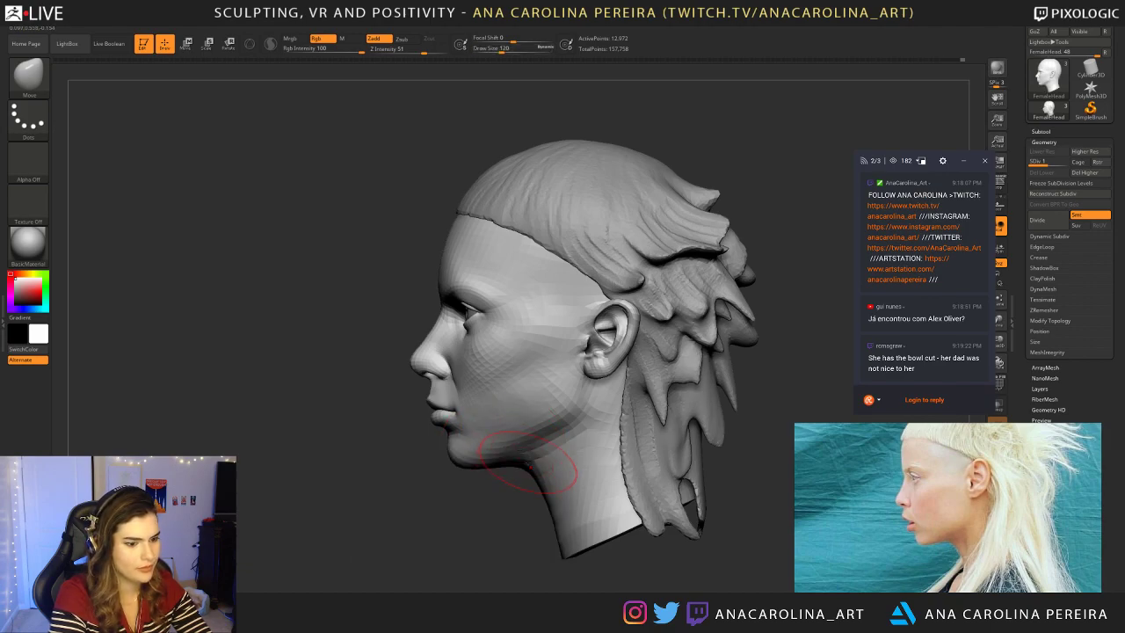
key(space)
mouse_move(511, 482)
mouse_down()
mouse_move(550, 413)
mouse_move(524, 431)
mouse_up()
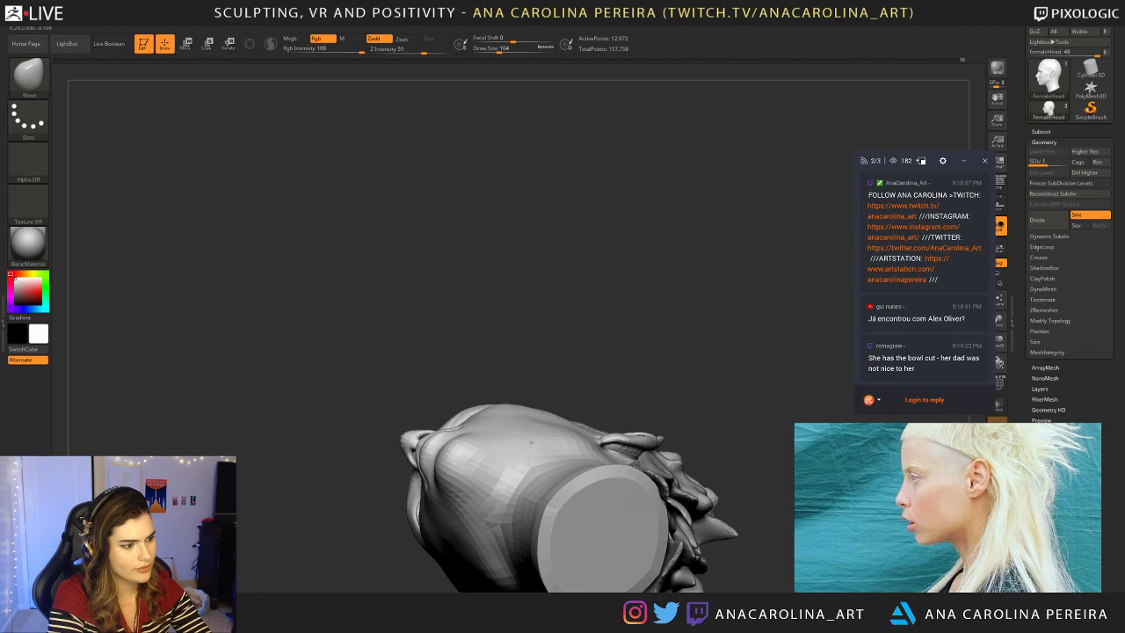
mouse_move(554, 443)
right_down()
mouse_move(549, 518)
mouse_move(543, 461)
mouse_move(525, 558)
mouse_move(573, 559)
right_up()
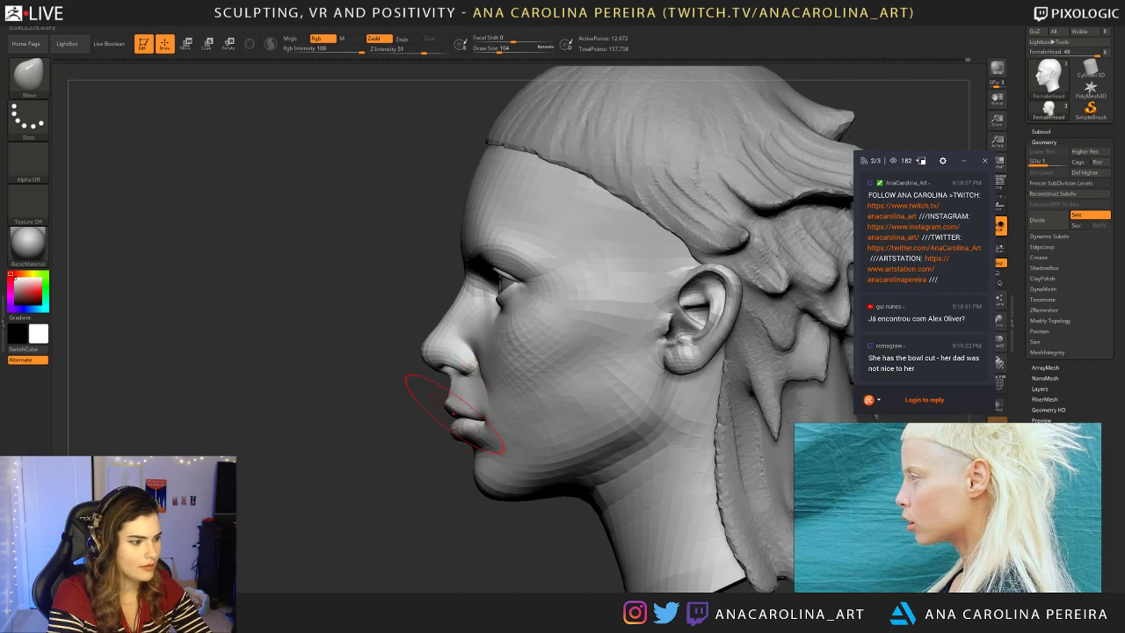
Step: Try to reshape the mouth profile with the Move brush at draw size 145, and undo the strokes
key(space)
drag(449, 413, 448, 415)
key(space)
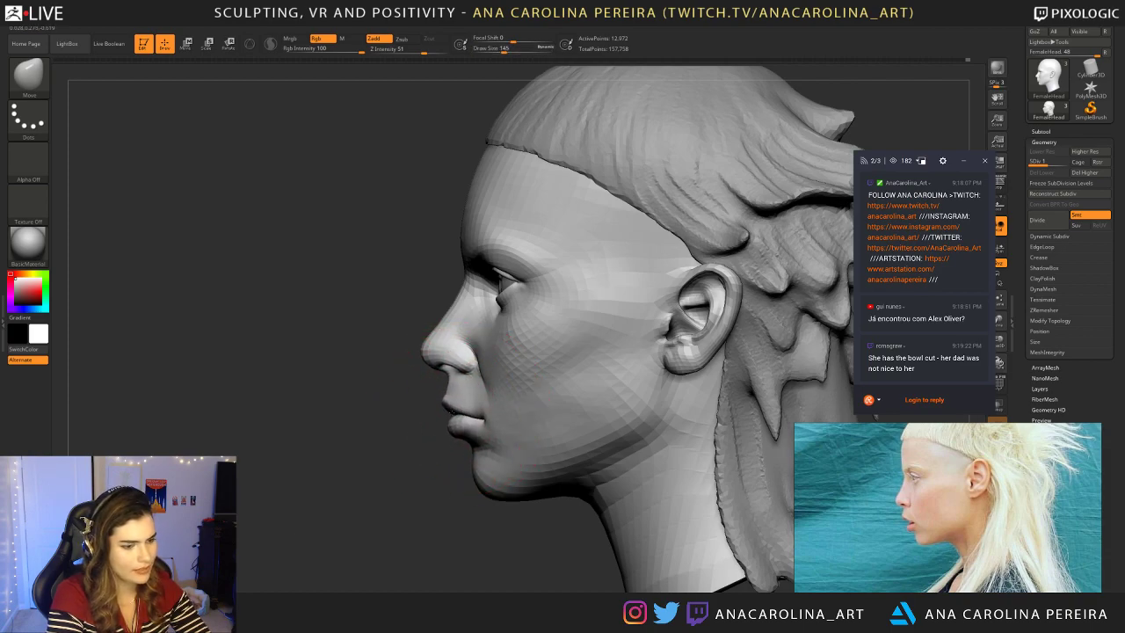
key(ctrl+z)
key(ctrl+z)
key(ctrl+z)
key(ctrl+z)
key(ctrl+z)
key(ctrl+z)
key(ctrl+z)
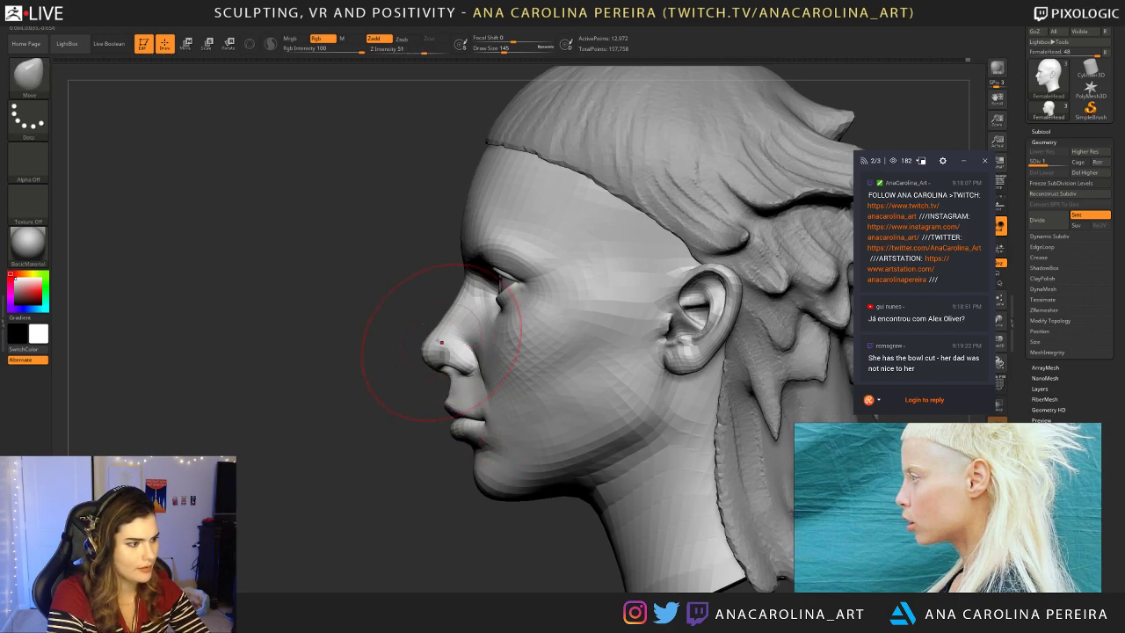
Step: Adjust the nose in profile at draw size 145, and set the draw size to 101 for the jaw in three-quarter view
mouse_move(416, 338)
ctrl+mouse_down()
mouse_move(426, 365)
mouse_move(449, 374)
mouse_move(469, 345)
mouse_move(416, 300)
mouse_move(475, 330)
mouse_move(489, 372)
mouse_move(471, 353)
ctrl+mouse_up()
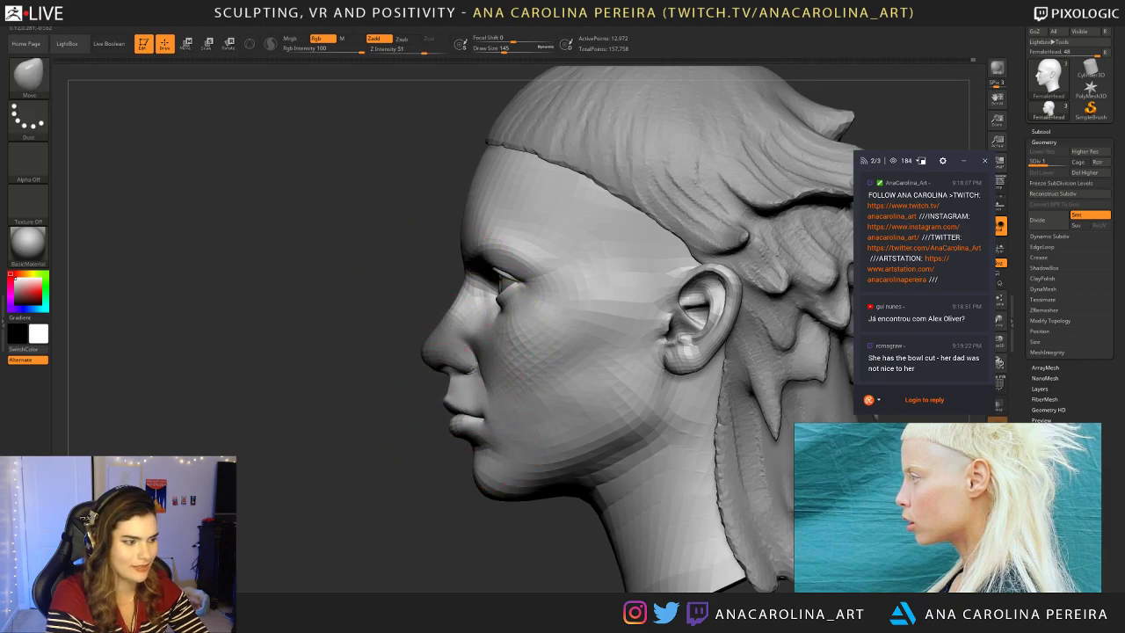
mouse_move(466, 410)
ctrl+right_down()
mouse_move(407, 410)
mouse_move(527, 419)
mouse_move(562, 465)
ctrl+right_up()
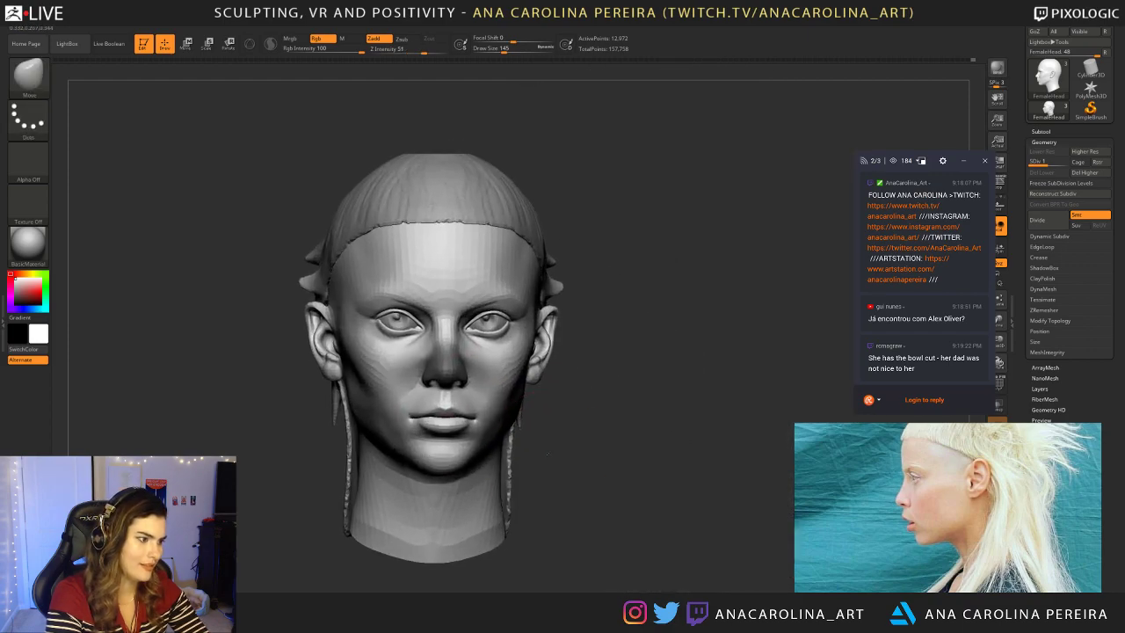
shift+right_drag(448, 444, 547, 444)
mouse_move(462, 438)
mouse_down()
mouse_move(472, 430)
mouse_move(344, 495)
mouse_move(354, 494)
mouse_move(350, 522)
mouse_move(602, 407)
mouse_move(548, 444)
mouse_up()
key(space)
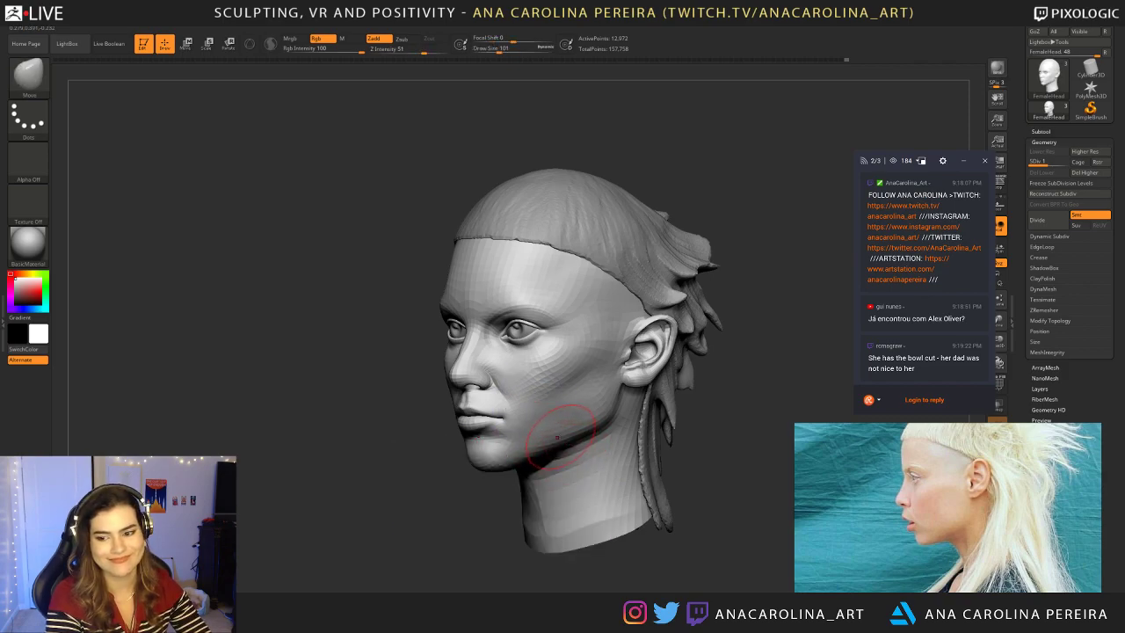
Step: Examine the head from the front, in three-quarter view and in profile, and read the new chat messages
shift+drag(372, 522, 393, 541)
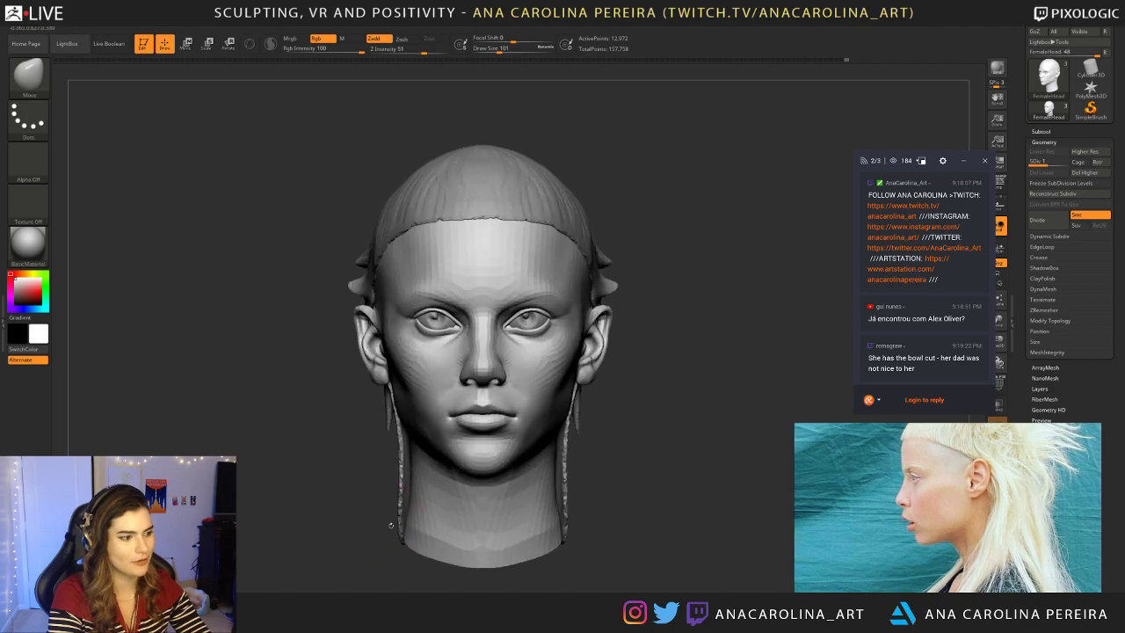
drag(703, 410, 656, 410)
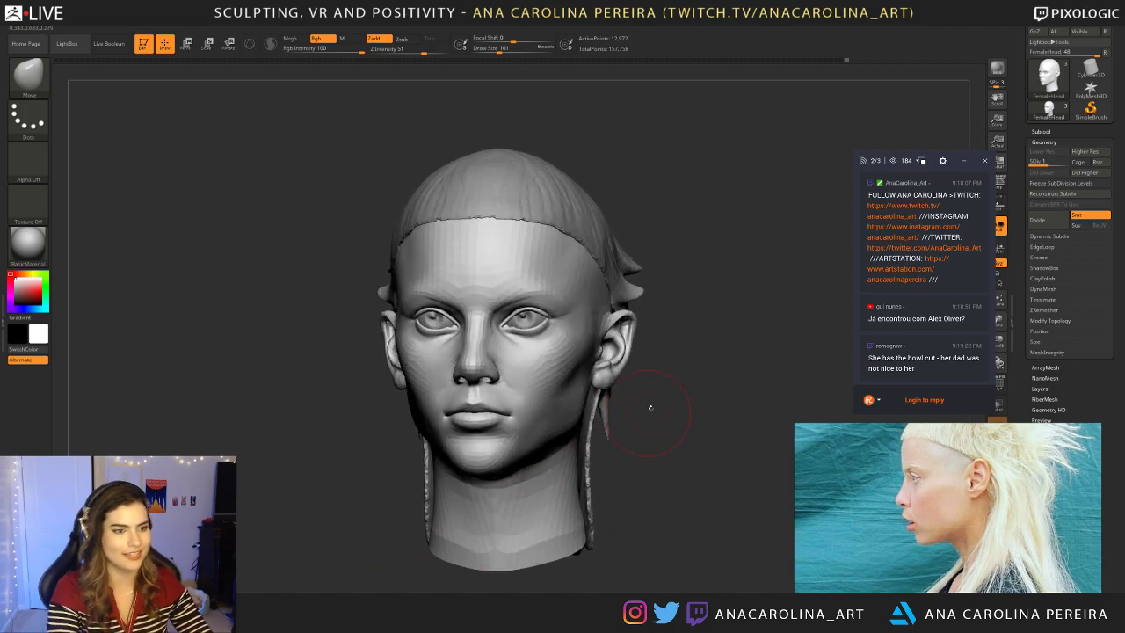
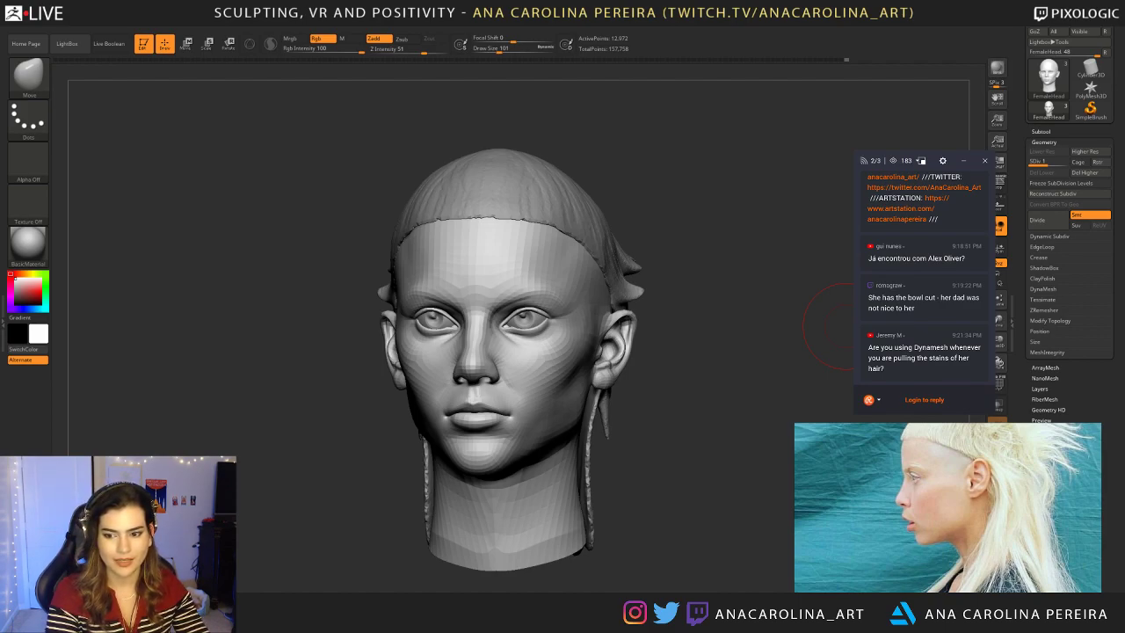
drag(726, 466, 290, 492)
mouse_move(384, 538)
alt+mouse_down()
mouse_move(373, 534)
mouse_move(444, 553)
mouse_move(392, 551)
mouse_move(397, 583)
mouse_move(397, 453)
mouse_move(613, 398)
mouse_move(608, 439)
alt+mouse_up()
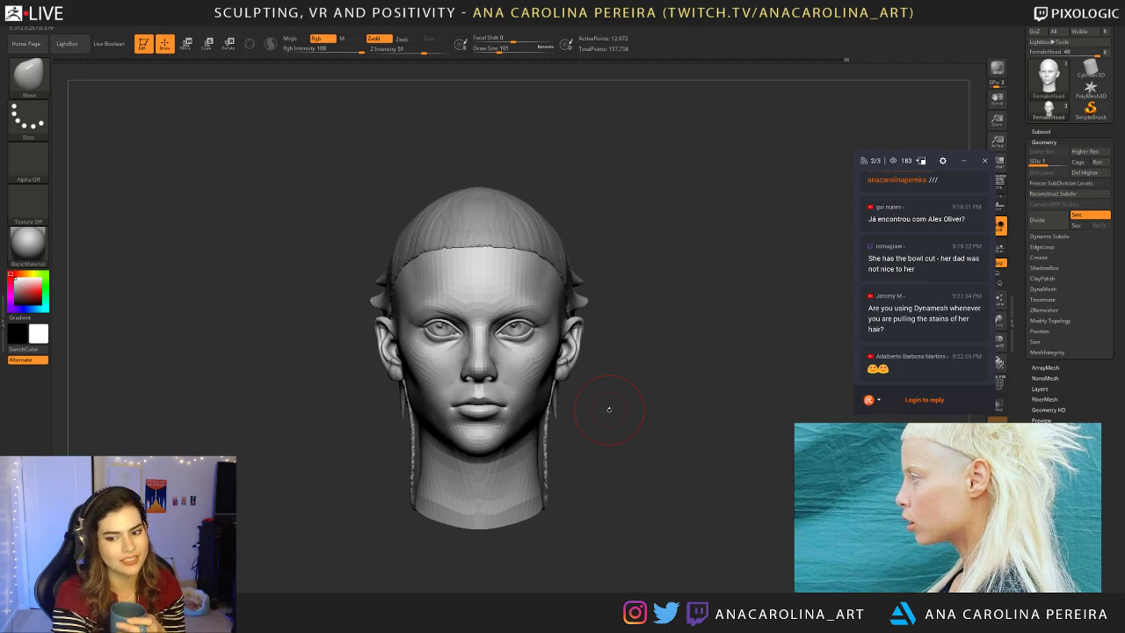
mouse_move(613, 355)
mouse_down()
mouse_move(576, 357)
mouse_move(603, 358)
mouse_up()
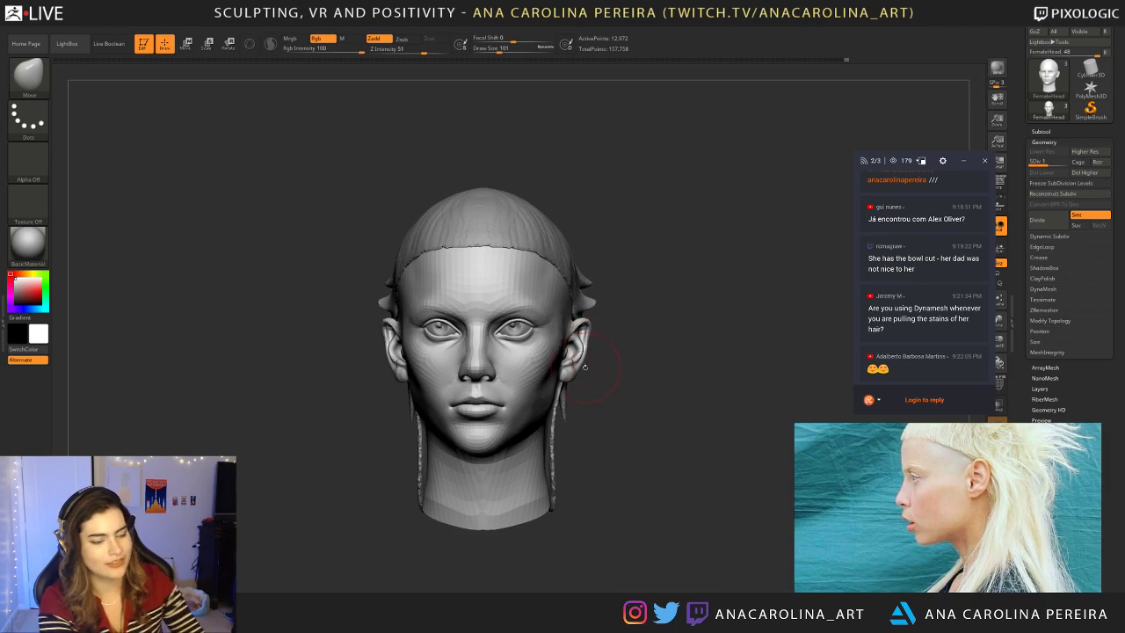
drag(591, 384, 615, 360)
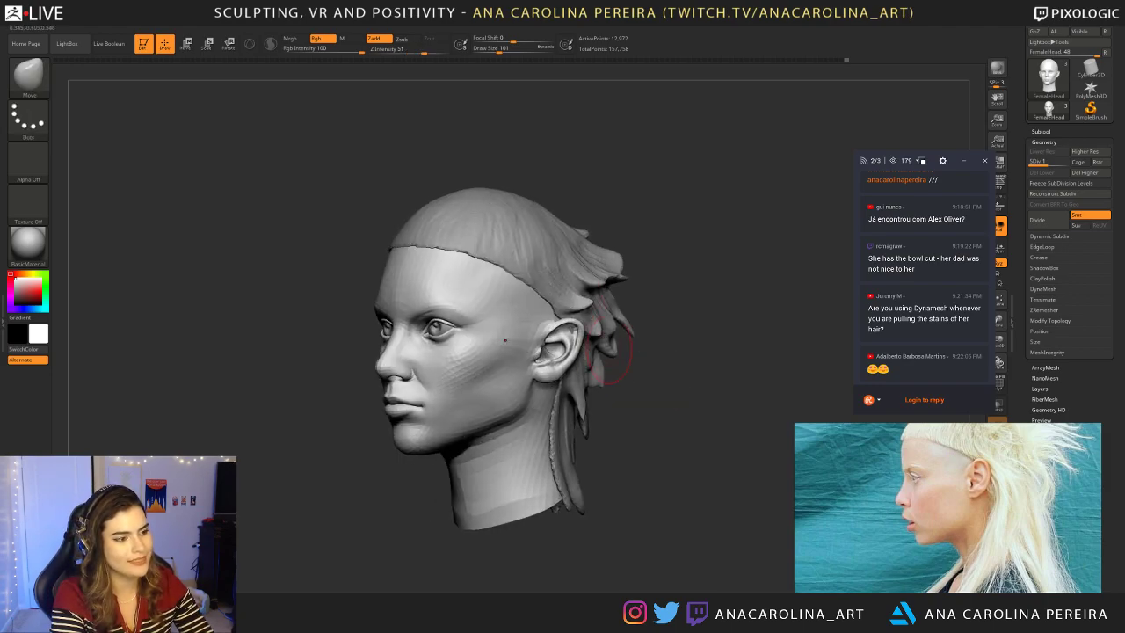
drag(695, 369, 487, 369)
drag(513, 453, 641, 440)
mouse_move(615, 421)
mouse_down()
mouse_move(703, 389)
mouse_move(544, 386)
mouse_up()
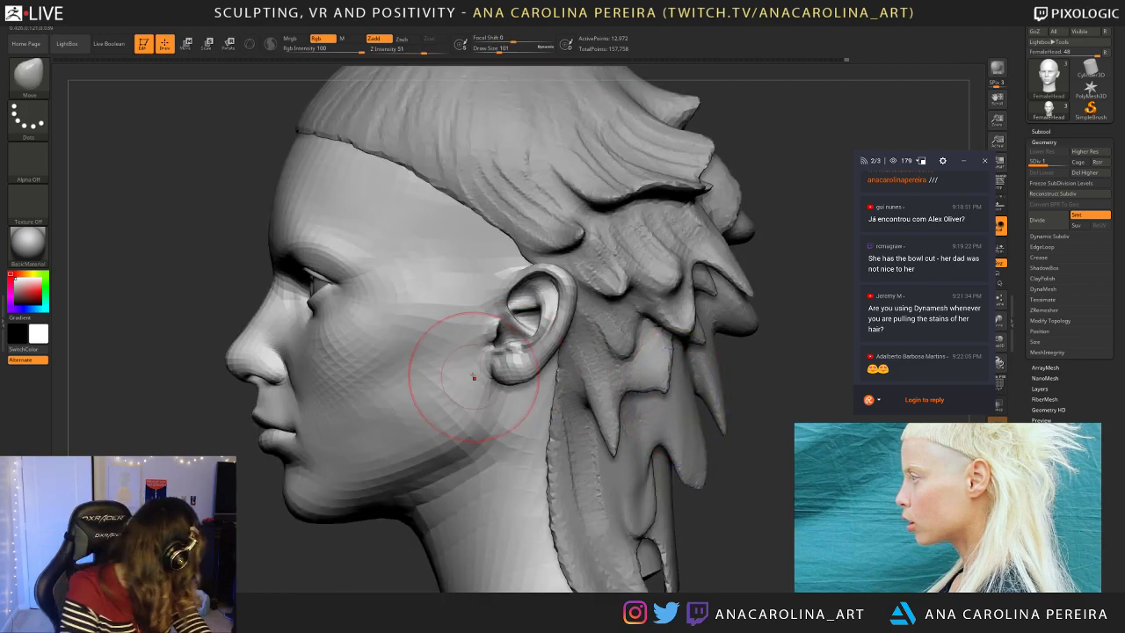
Step: Nudge the nose tip in profile with the Move brush at draw size 101, and enlarge the brush to 128 over the eye area
mouse_move(157, 544)
alt+mouse_down()
mouse_move(262, 552)
mouse_move(260, 571)
alt+mouse_up()
drag(313, 365, 318, 362)
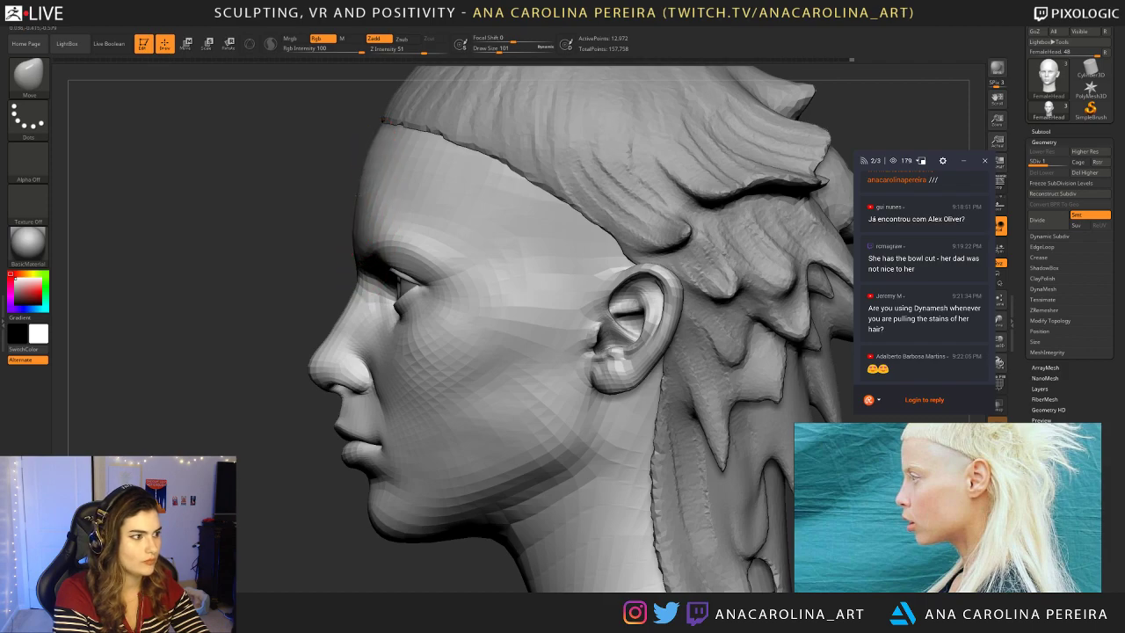
key(space)
key(space)
drag(398, 299, 407, 298)
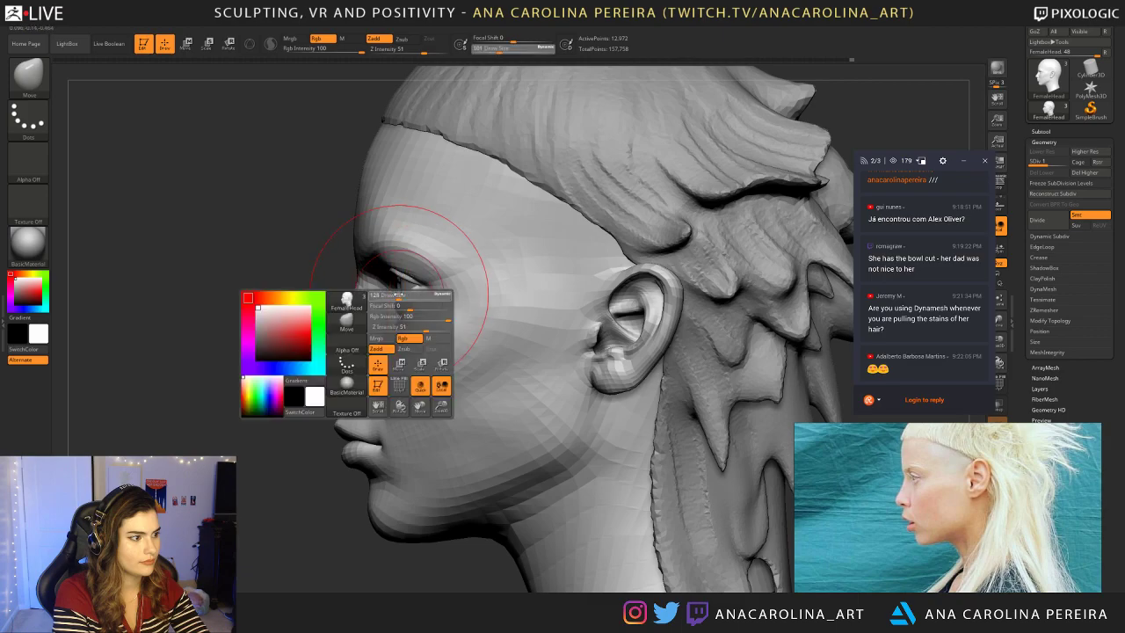
Step: Turn the head to the front and find the matching front reference portrait with black paint under the eyes
mouse_move(237, 292)
mouse_down()
mouse_move(427, 293)
mouse_move(455, 264)
mouse_move(547, 261)
mouse_move(505, 271)
mouse_move(535, 280)
mouse_move(557, 377)
mouse_move(606, 404)
mouse_up()
scroll(918, 516, down, 8)
middle_drag(920, 519, 954, 552)
scroll(936, 537, down, 3)
middle_drag(991, 439, 1002, 519)
scroll(1002, 520, up, 2)
middle_drag(864, 427, 878, 480)
scroll(883, 480, up, 2)
middle_drag(954, 474, 798, 503)
scroll(998, 529, up, 2)
scroll(1011, 529, up, 1)
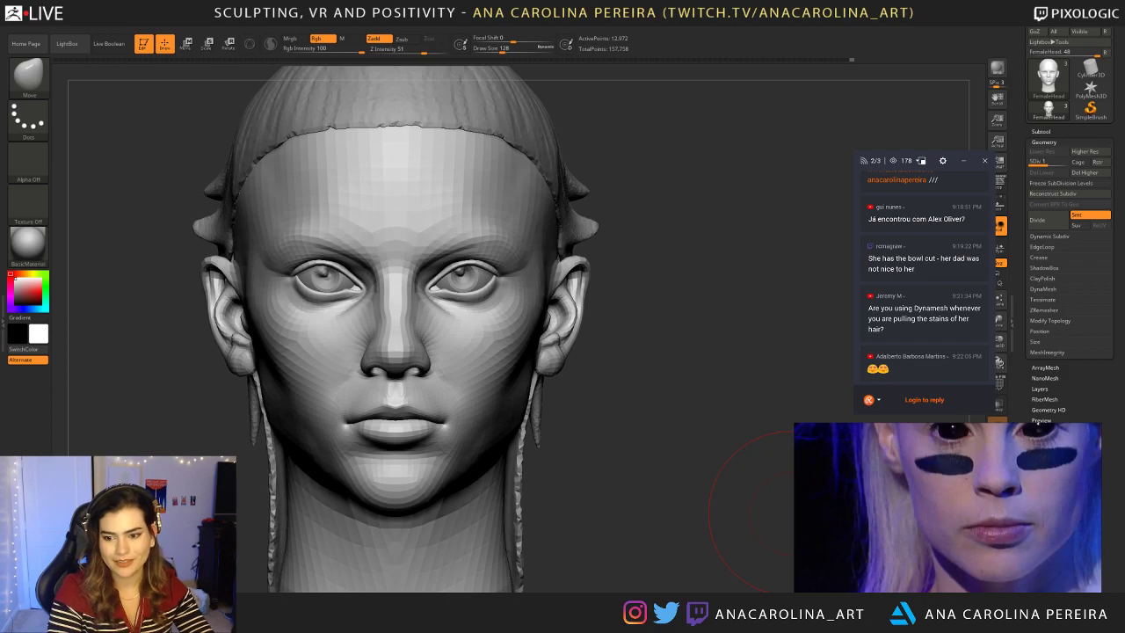
Step: Adjust the mouth corners from the front with the Move brush at draw sizes 74 and 59
alt+drag(598, 441, 631, 382)
key(space)
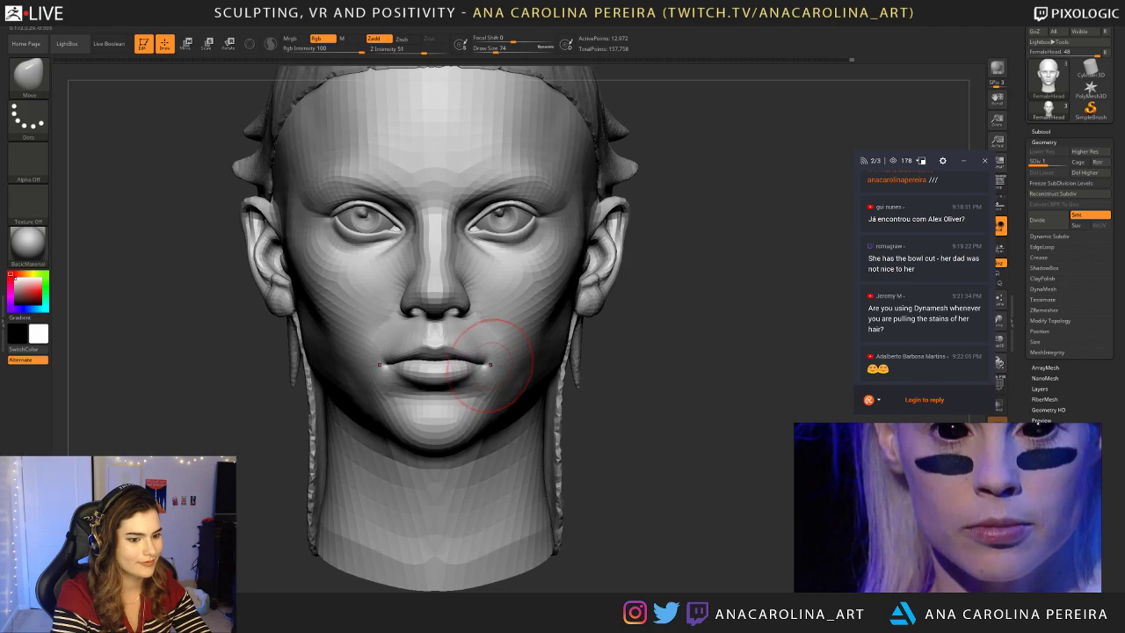
key(space)
drag(481, 365, 477, 366)
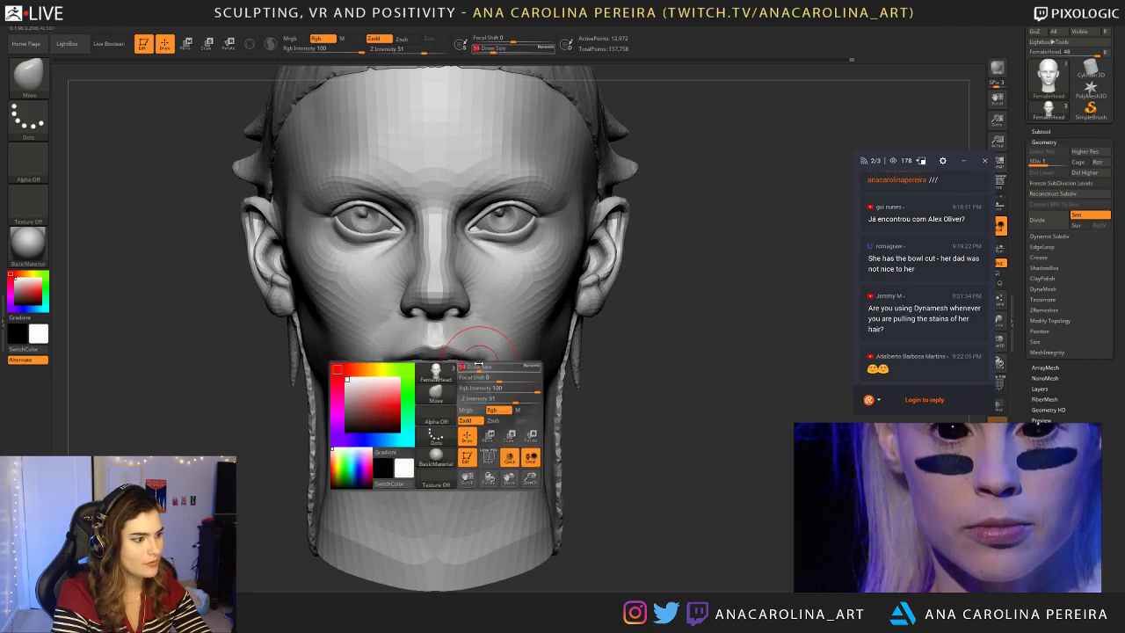
mouse_move(595, 382)
alt+mouse_down()
mouse_move(670, 369)
mouse_move(665, 422)
alt+mouse_up()
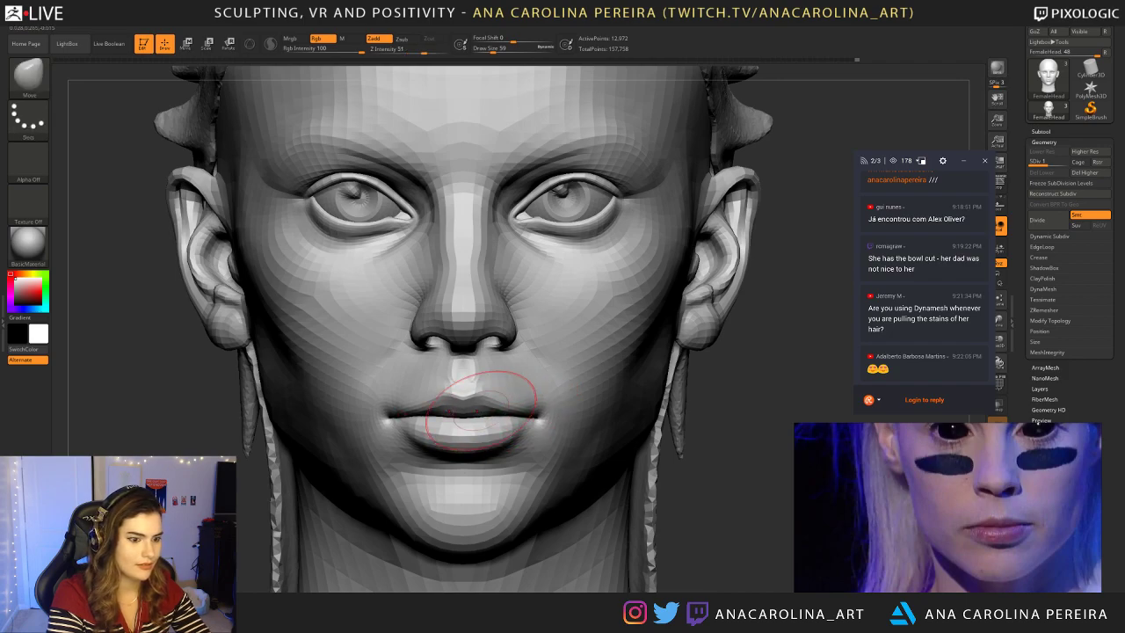
Step: Refine the lips and mouth corners with the Move brush at draw sizes 39 and 37
key(space)
drag(506, 412, 499, 411)
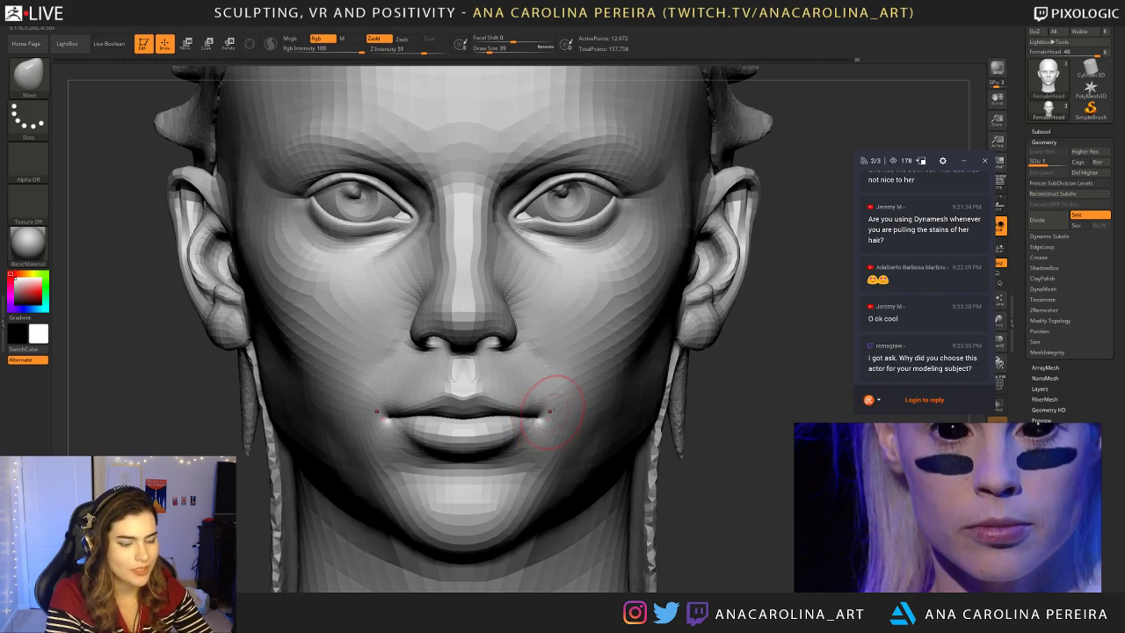
key(space)
drag(713, 363, 709, 363)
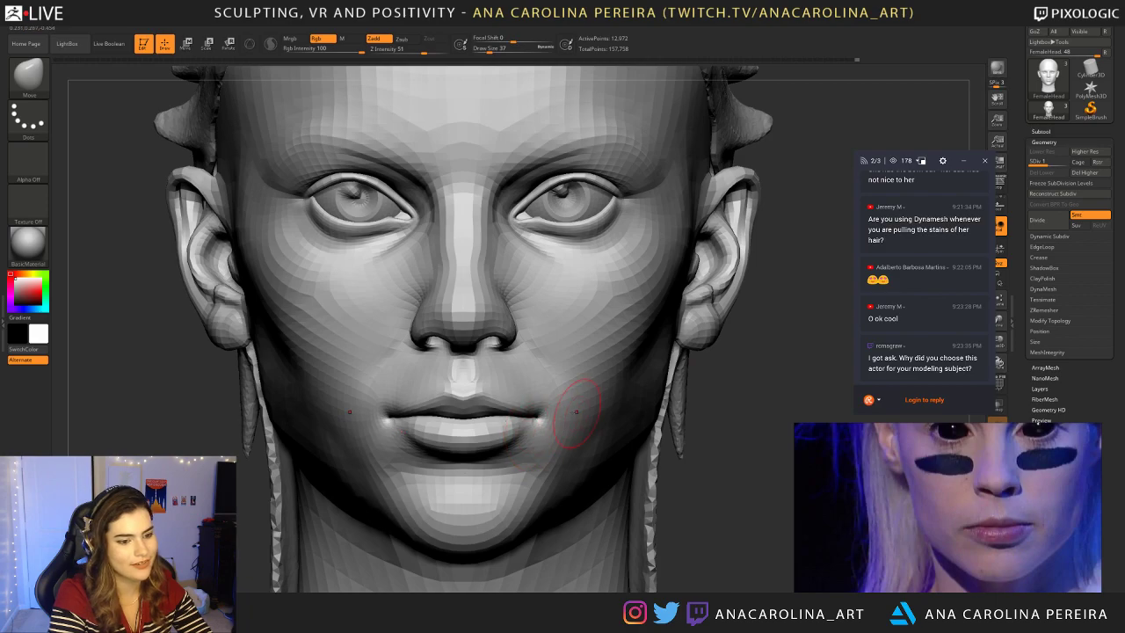
mouse_move(692, 450)
mouse_down()
mouse_move(761, 450)
mouse_move(711, 452)
mouse_move(708, 427)
mouse_move(589, 465)
mouse_up()
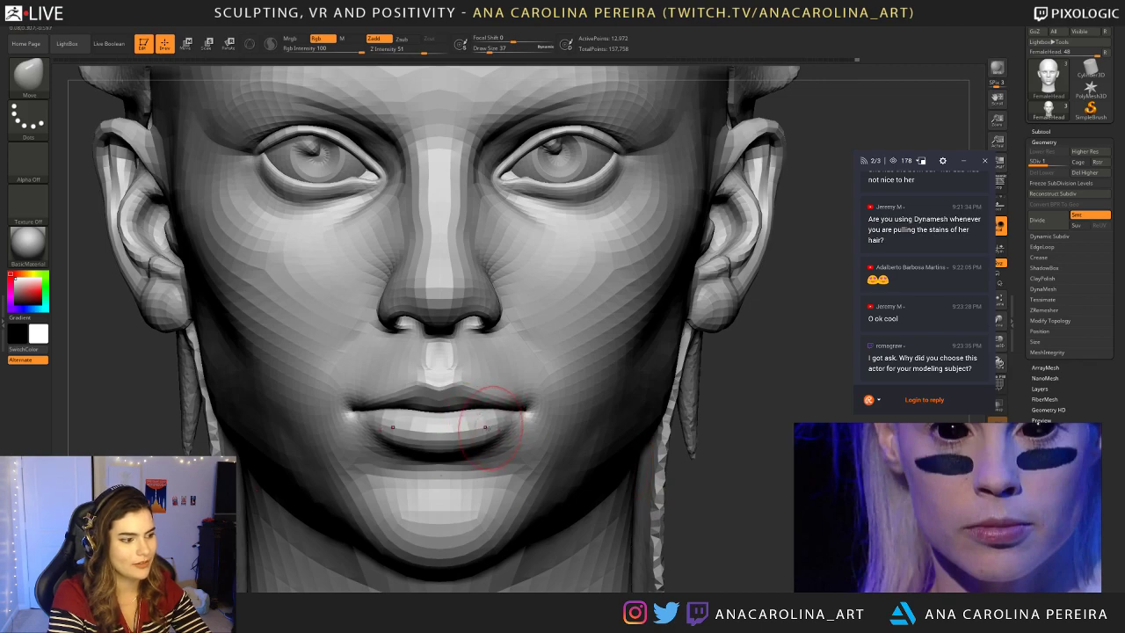
Step: Check the lips from below, and refine and smooth the mouth in three-quarter view at draw size 23
mouse_move(730, 450)
mouse_down()
mouse_move(668, 386)
mouse_move(606, 369)
mouse_up()
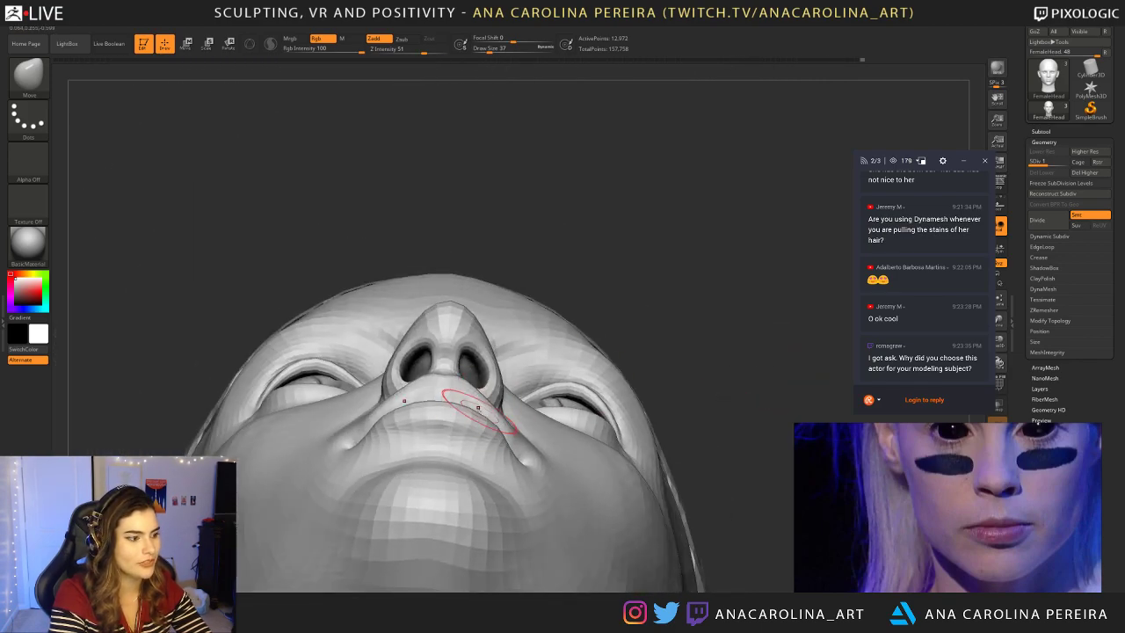
drag(544, 255, 619, 446)
key(space)
key(shift)
key(space)
key(space)
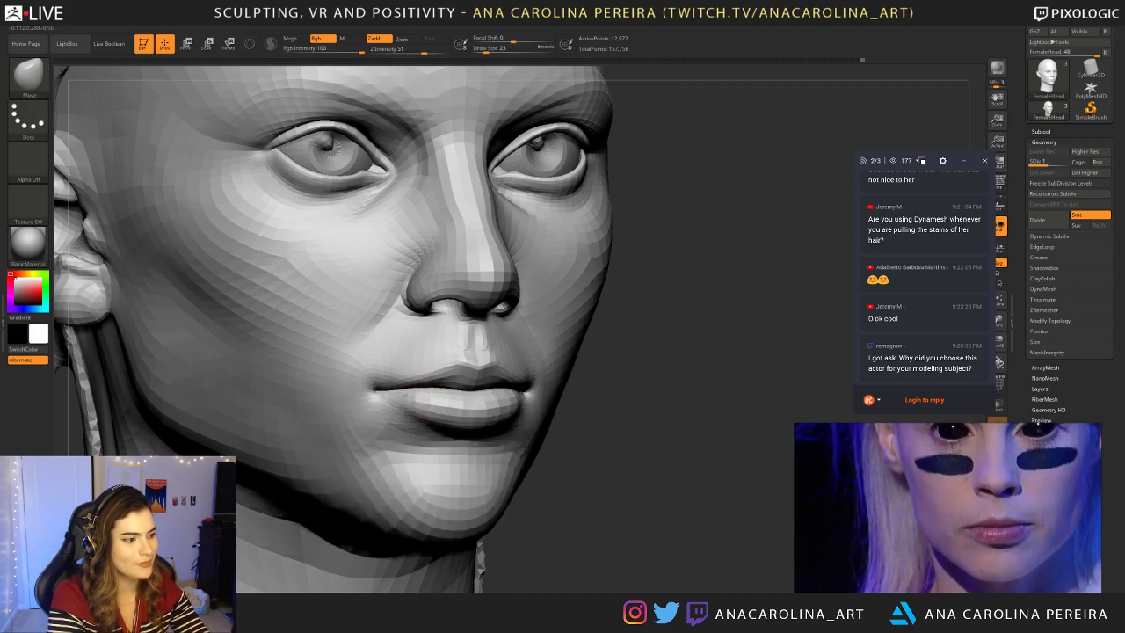
shift+drag(428, 410, 415, 401)
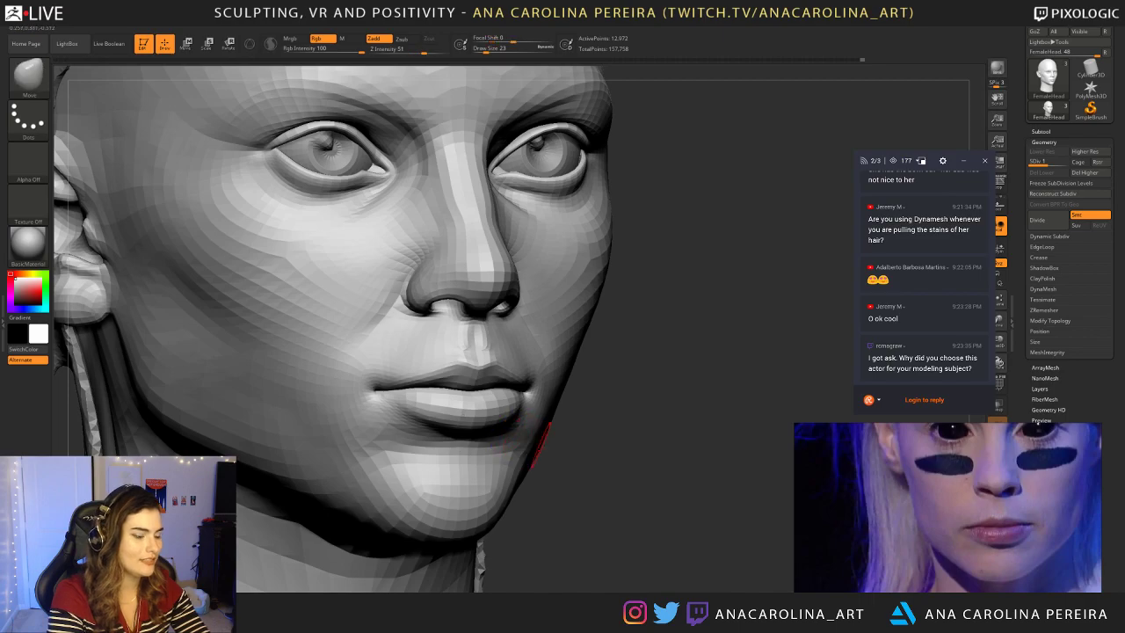
Step: Adjust the chin and jawline in three-quarter view with the Move brush at draw size 54
drag(708, 456, 641, 473)
key(f)
mouse_move(738, 426)
alt+mouse_down()
mouse_move(667, 395)
mouse_move(672, 514)
alt+mouse_up()
key(space)
drag(623, 449, 630, 449)
drag(703, 400, 585, 404)
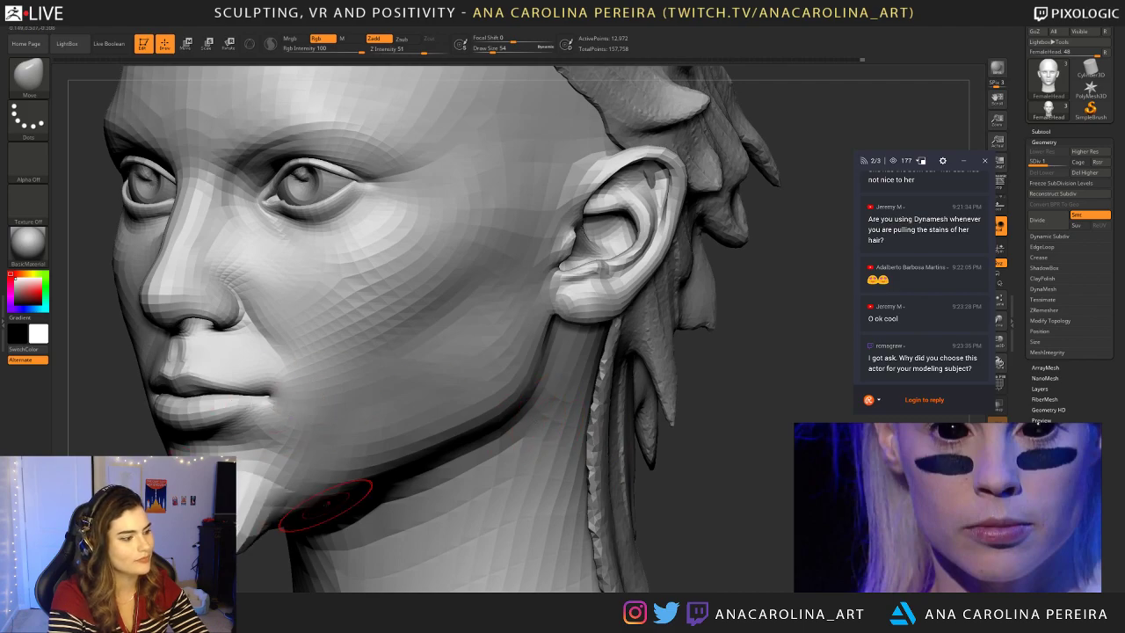
alt+drag(250, 536, 450, 530)
key(space)
mouse_move(443, 406)
mouse_down()
mouse_move(455, 407)
mouse_move(449, 392)
mouse_up()
drag(294, 479, 479, 448)
Step: Refine the upper lip's contour from the front with the Move brush at draw size 20, checking it in three-quarter view
mouse_move(569, 444)
alt+mouse_down()
mouse_move(563, 365)
mouse_move(537, 365)
mouse_move(457, 409)
alt+mouse_up()
key(space)
alt+drag(594, 418, 539, 409)
key(space)
drag(450, 380, 434, 379)
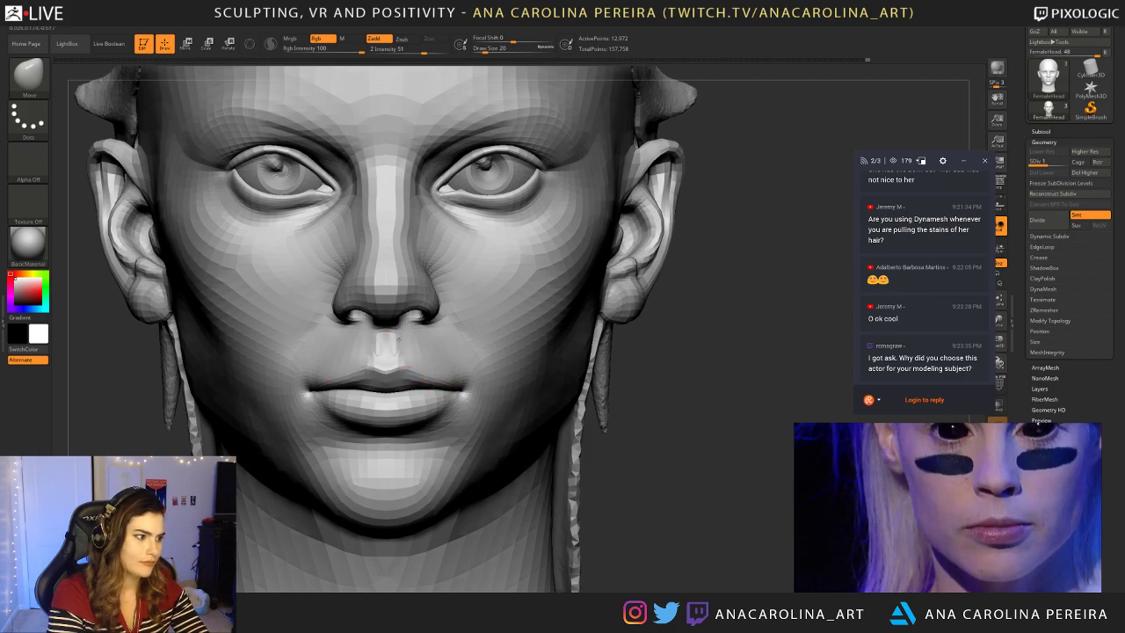
key(f)
mouse_move(629, 335)
right_down()
mouse_move(729, 338)
mouse_move(676, 343)
mouse_move(652, 456)
right_up()
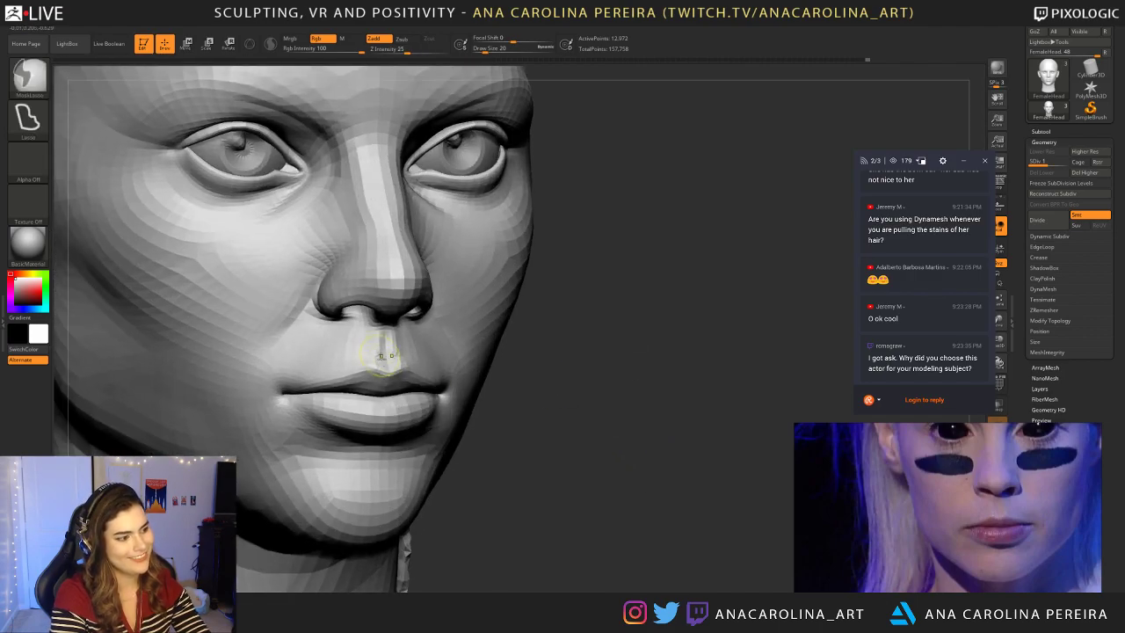
Step: Refine and smooth the philtrum and upper lip with the Move brush at draw size 20, checking the face from the front
key(b)
key(m)
key(v)
mouse_move(398, 346)
shift+mouse_down()
mouse_move(394, 338)
mouse_move(404, 361)
shift+mouse_up()
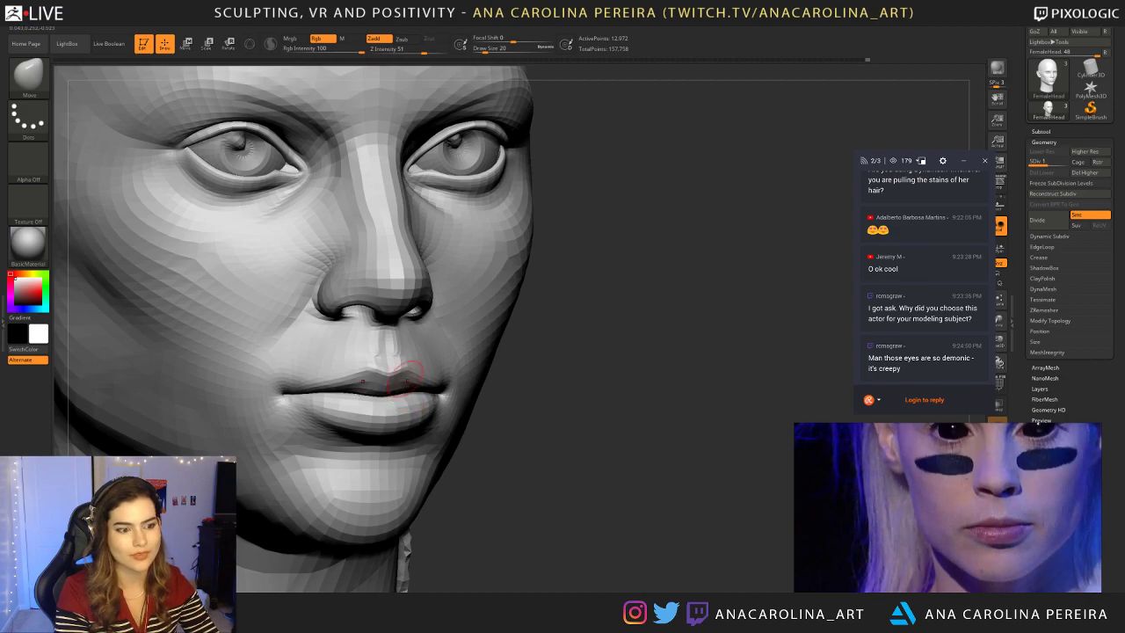
drag(619, 363, 549, 363)
alt+drag(728, 378, 726, 312)
scroll(725, 311, up, 2)
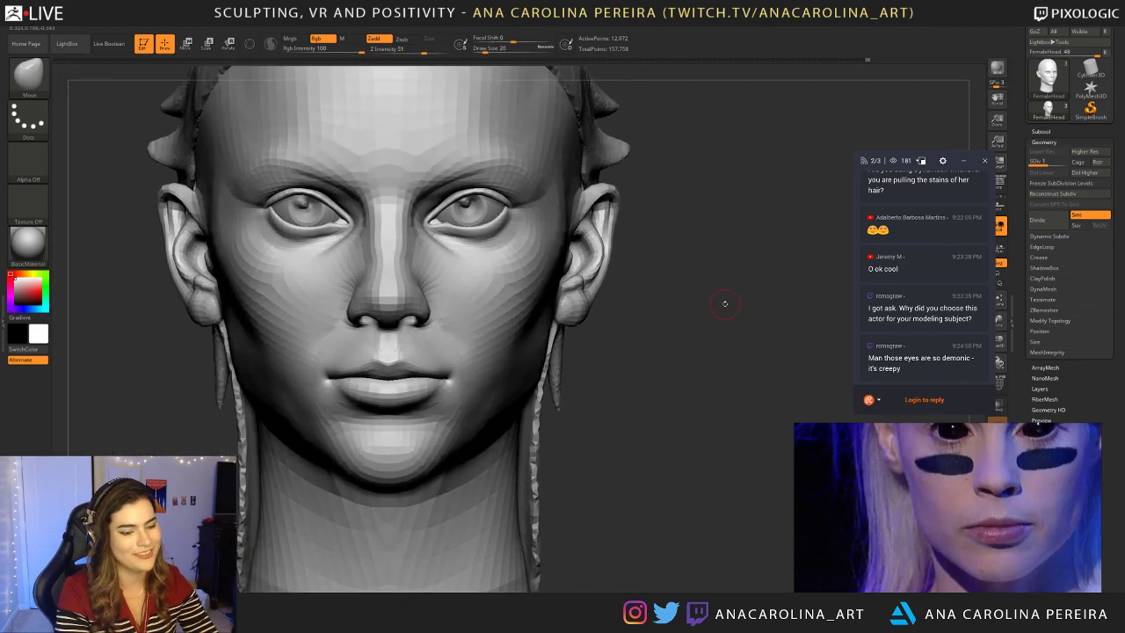
Step: Adjust the outer contour of the ears from the front with the Move brush, enlarging the draw size to 37
mouse_move(661, 334)
alt+mouse_down()
mouse_move(695, 396)
mouse_move(707, 377)
alt+mouse_up()
key(space)
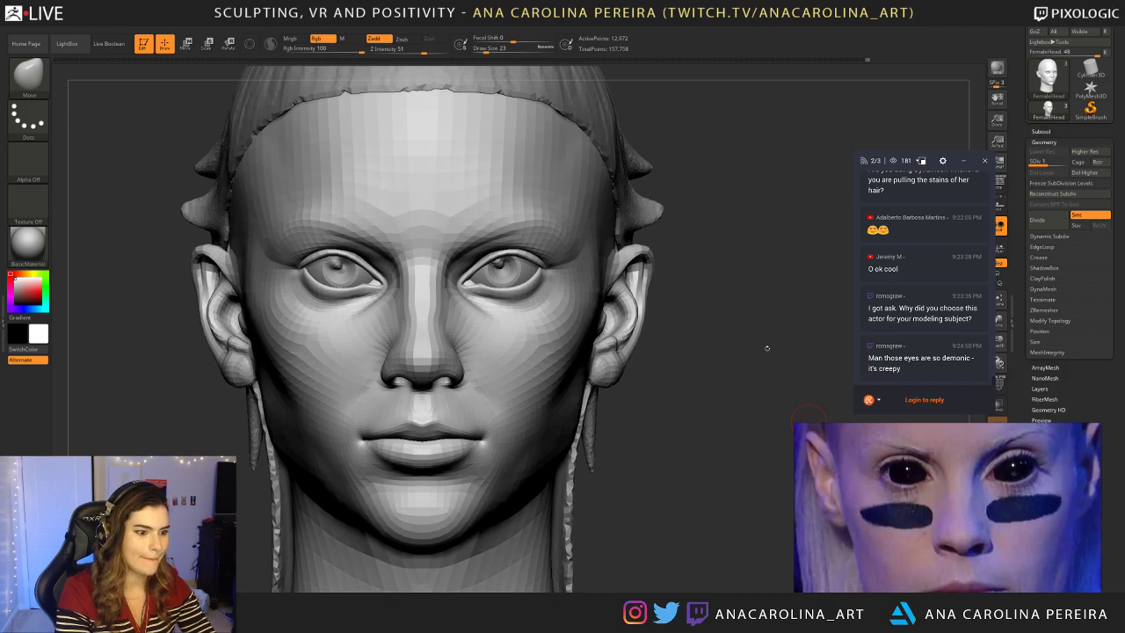
drag(769, 349, 761, 350)
drag(650, 309, 669, 325)
key(space)
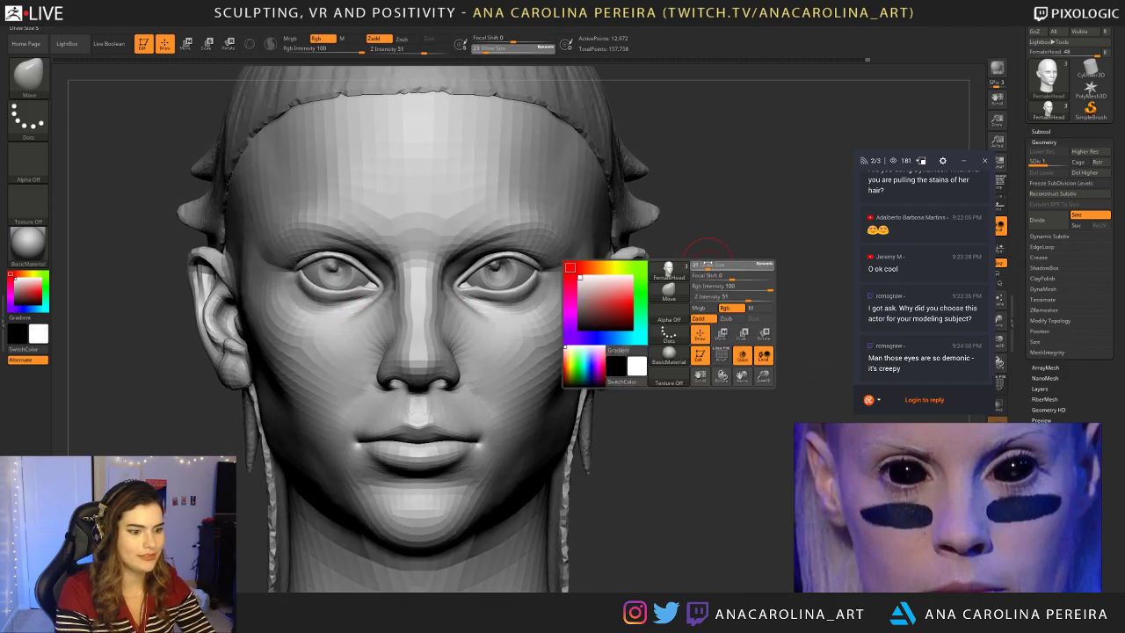
drag(707, 262, 713, 262)
mouse_move(636, 262)
mouse_down()
mouse_move(654, 257)
mouse_move(634, 256)
mouse_move(652, 281)
mouse_move(634, 283)
mouse_move(668, 290)
mouse_move(629, 297)
mouse_move(623, 274)
mouse_up()
key(space)
key(space)
key(space)
key(space)
mouse_move(652, 310)
shift+mouse_down()
mouse_move(667, 311)
mouse_move(625, 288)
mouse_move(648, 306)
mouse_move(629, 290)
mouse_move(628, 309)
shift+mouse_up()
Step: Try to reshape the upper ear with the Move brush at draw size 44, and undo the stroke
key(space)
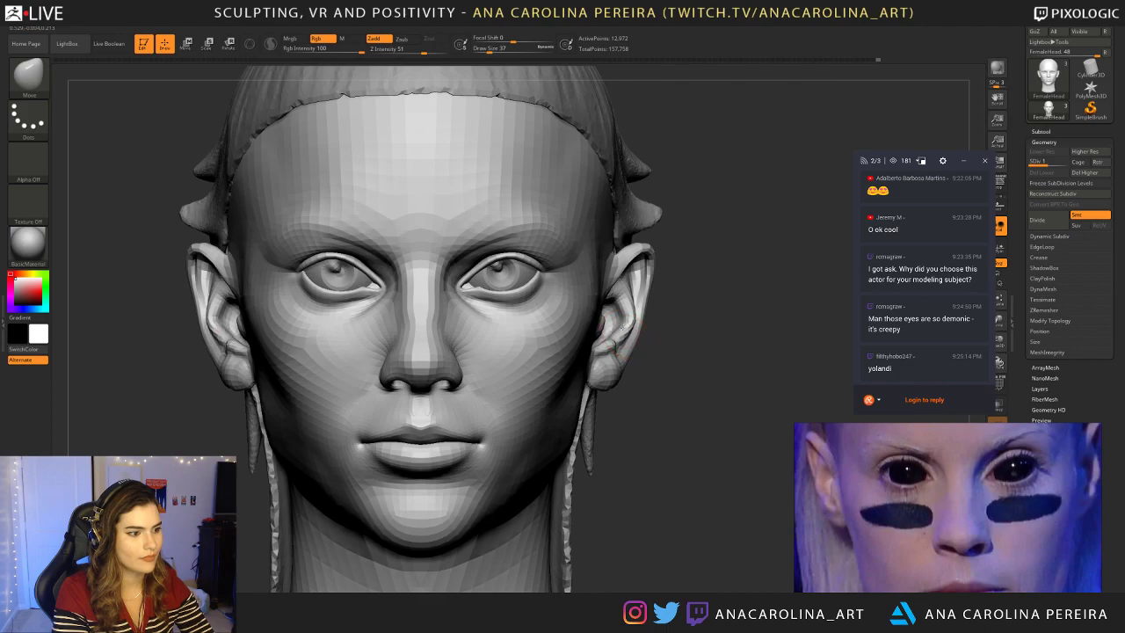
key(space)
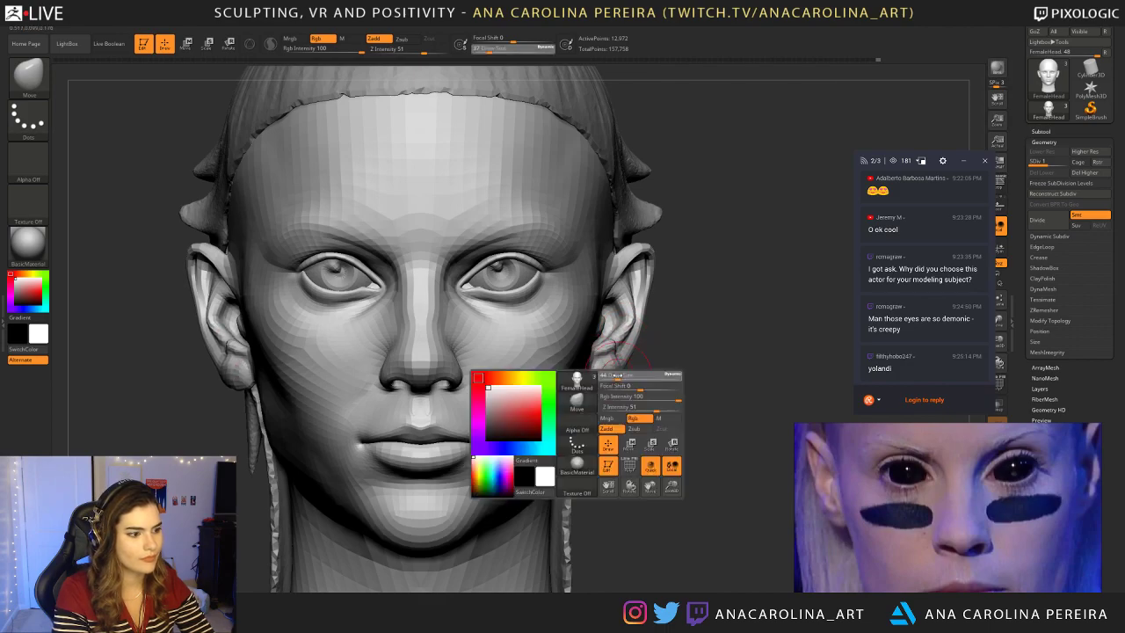
mouse_move(648, 313)
mouse_down()
mouse_move(639, 315)
mouse_move(668, 323)
mouse_move(630, 261)
mouse_up()
key(ctrl+z)
Step: Raise the head to subdivision level 2 and build up the inner brows with the ClayBuildup brush at draw size 35
mouse_move(683, 343)
alt+mouse_down()
mouse_move(680, 254)
mouse_move(678, 346)
mouse_move(678, 334)
mouse_move(697, 343)
mouse_move(736, 378)
mouse_move(718, 363)
alt+mouse_up()
key(d)
key(space)
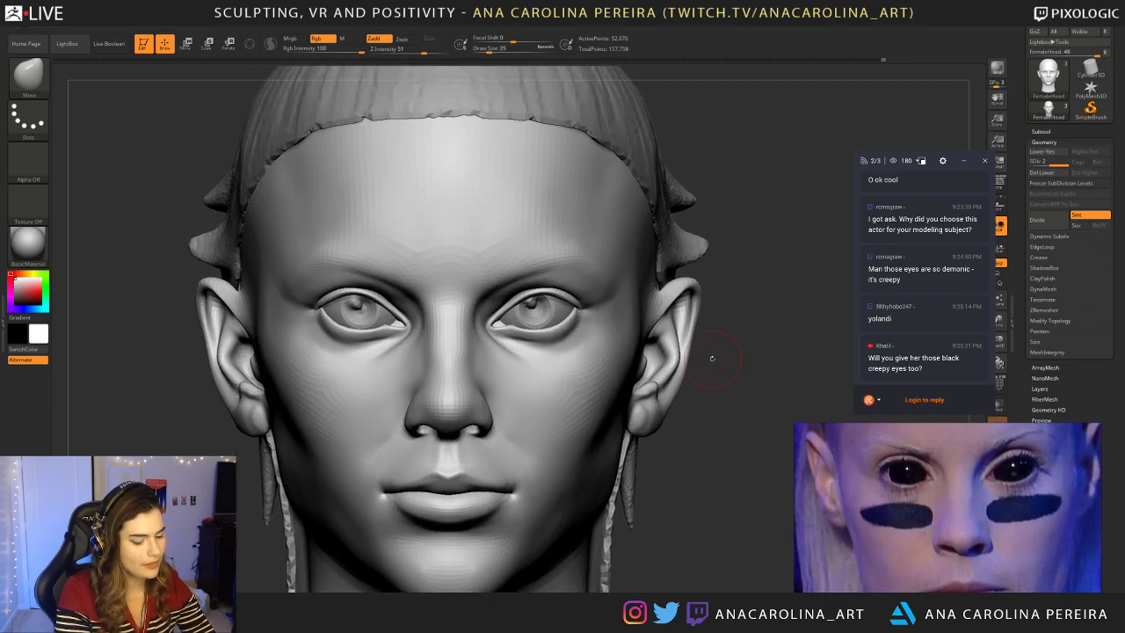
key(b)
key(c)
key(b)
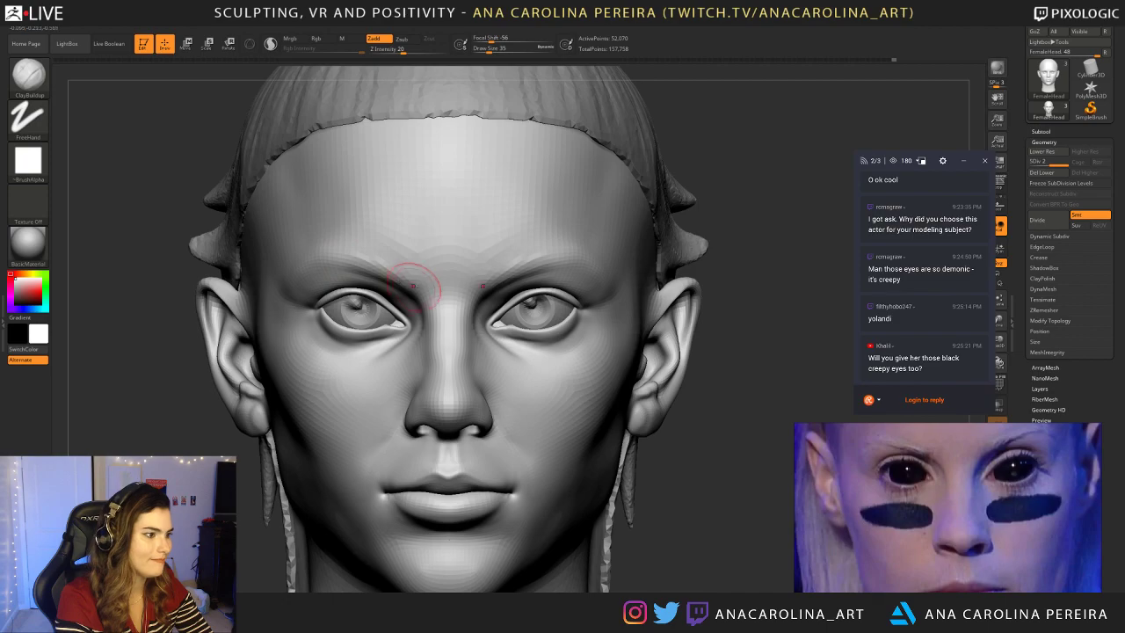
mouse_move(412, 286)
ctrl+right_down()
mouse_move(394, 226)
mouse_move(395, 286)
ctrl+right_up()
alt+right_drag(457, 259, 472, 264)
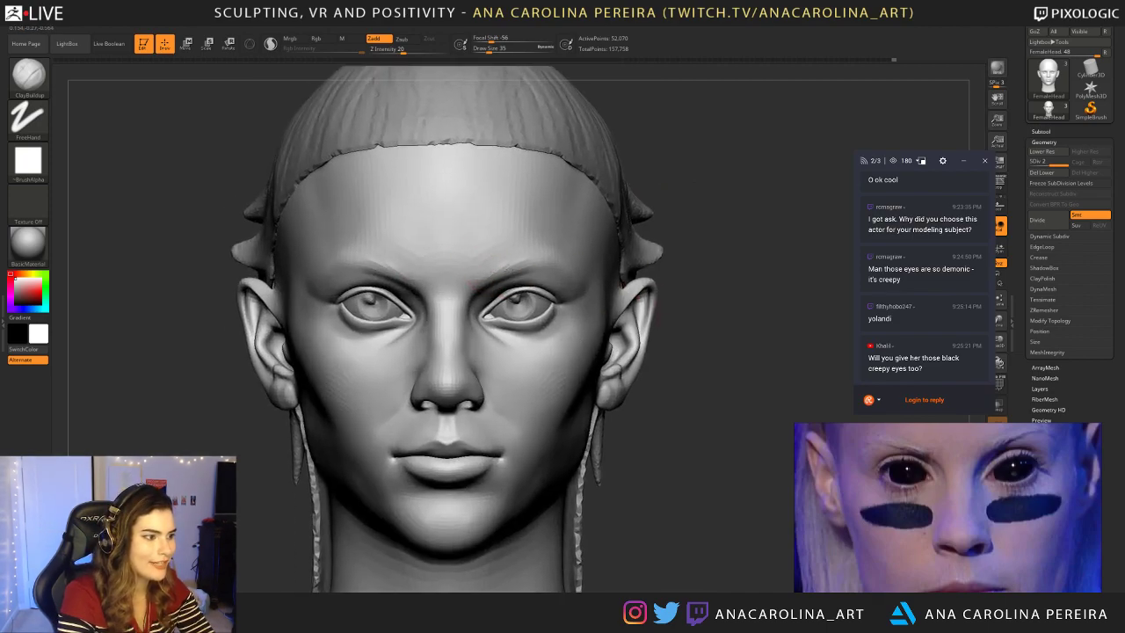
Step: Refine the brow ridge with the ClayBuildup brush at draw size 23, checking the head from a distance and in three-quarter view
drag(529, 264, 521, 270)
alt+right_drag(534, 263, 528, 264)
key(space)
drag(531, 263, 526, 264)
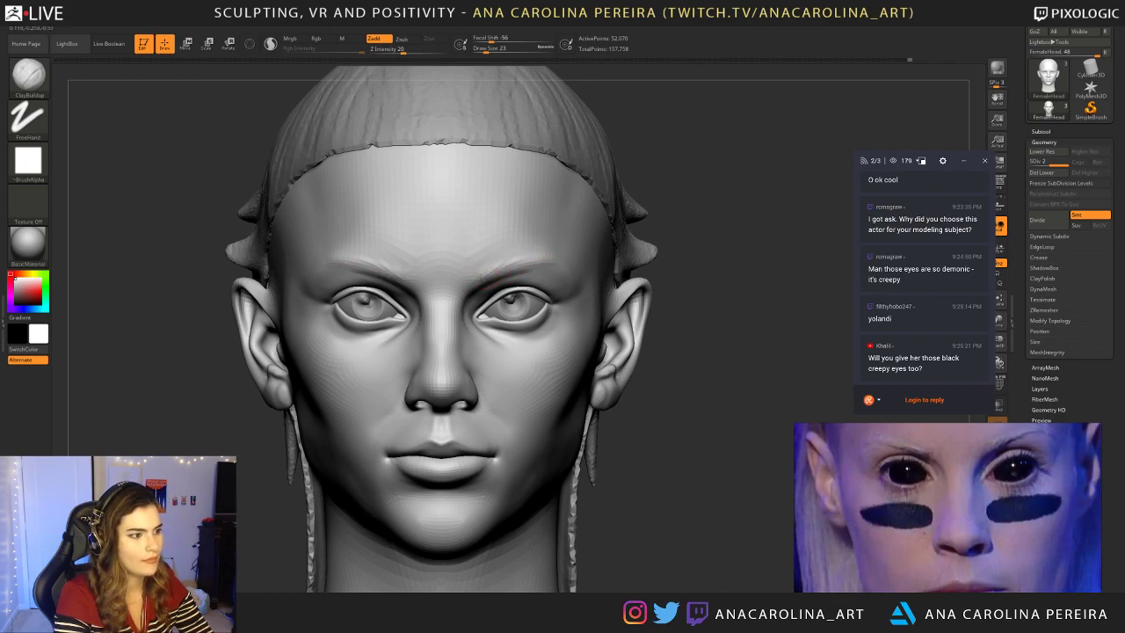
alt+drag(659, 294, 652, 238)
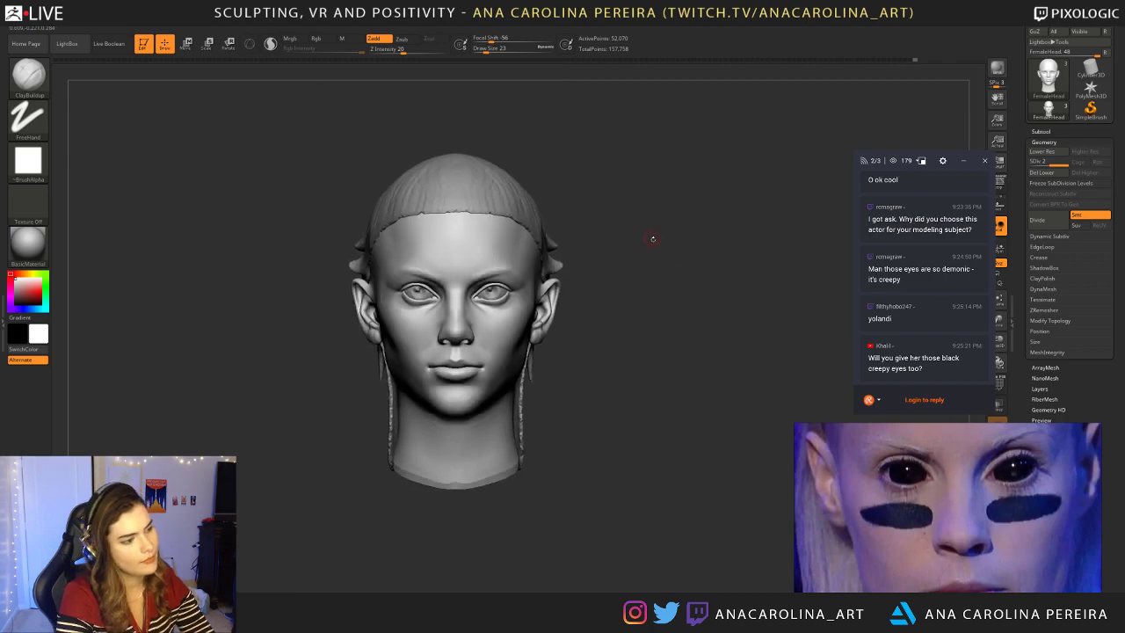
ctrl+right_drag(644, 229, 597, 264)
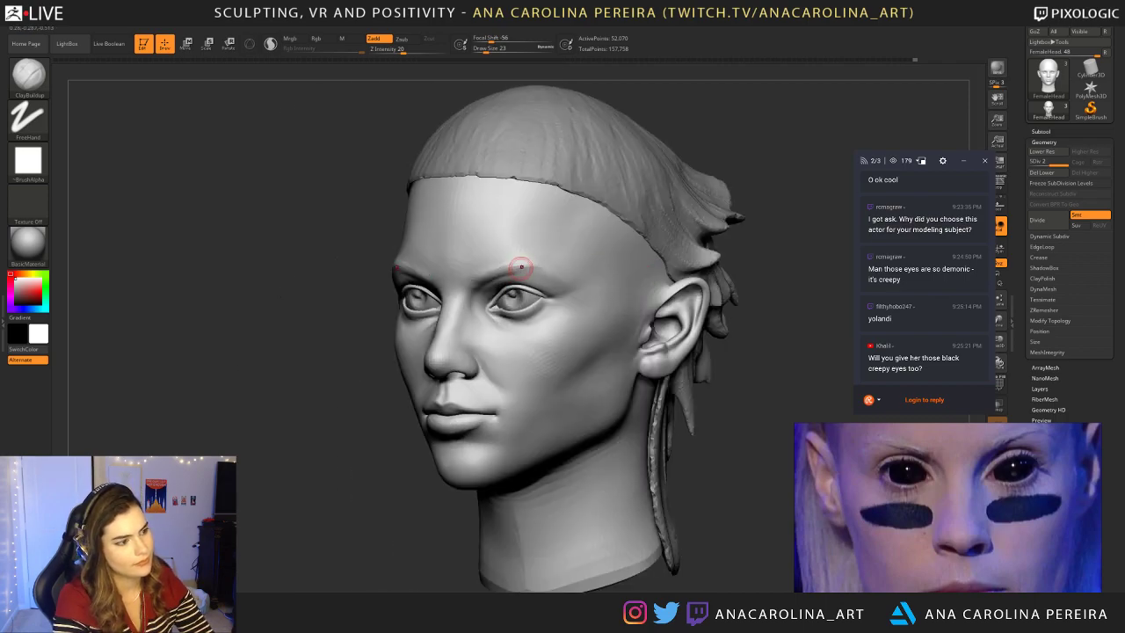
drag(688, 122, 738, 120)
ctrl+right_drag(703, 118, 701, 132)
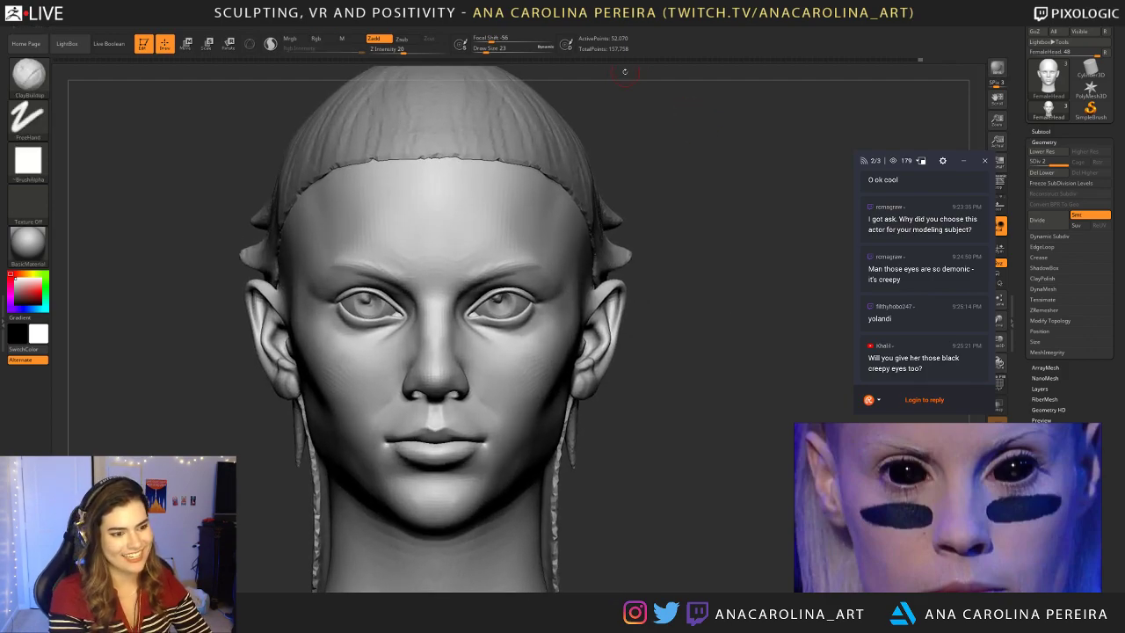
Step: Smooth the cheek surface in side view with a draw size of 71
ctrl+right_drag(706, 227, 659, 189)
right_drag(659, 189, 826, 195)
key(space)
click(692, 222)
ctrl+right_drag(592, 301, 597, 369)
key(shift)
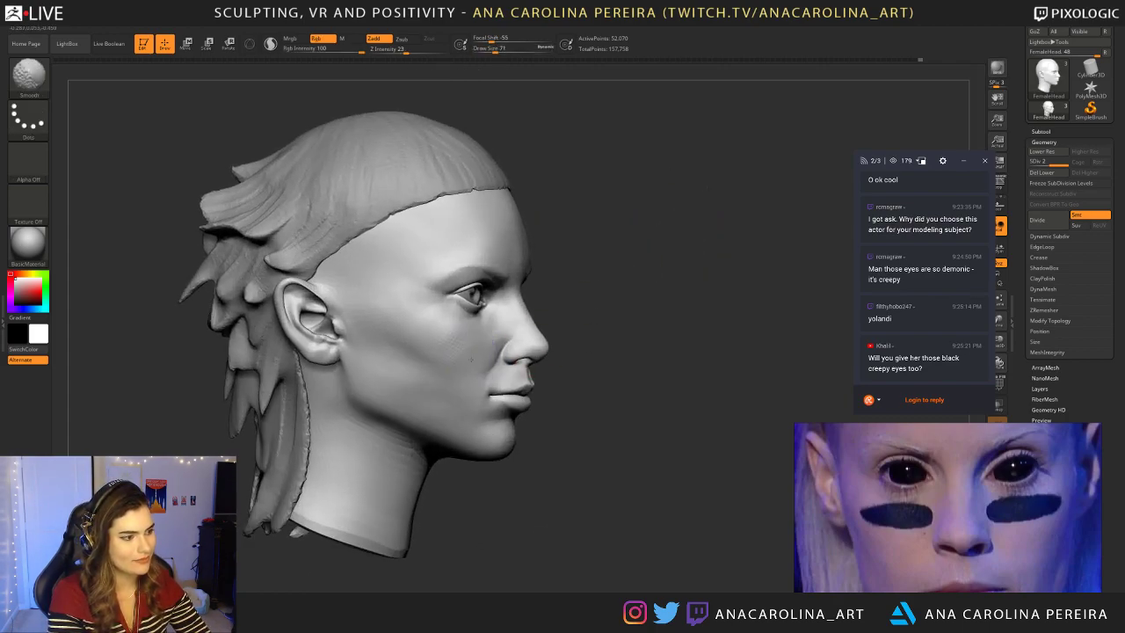
key(shift)
Step: Carve the creases beneath the lower eyelids with the DamStandard brush at draw size 23, and smooth them
mouse_move(782, 376)
right_down()
mouse_move(685, 379)
mouse_move(665, 324)
mouse_move(680, 325)
mouse_move(682, 376)
mouse_move(696, 380)
mouse_move(662, 385)
mouse_move(675, 329)
mouse_move(661, 363)
right_up()
key(space)
drag(661, 363, 651, 363)
alt+right_drag(760, 332, 666, 356)
key(b)
key(d)
key(s)
key(space)
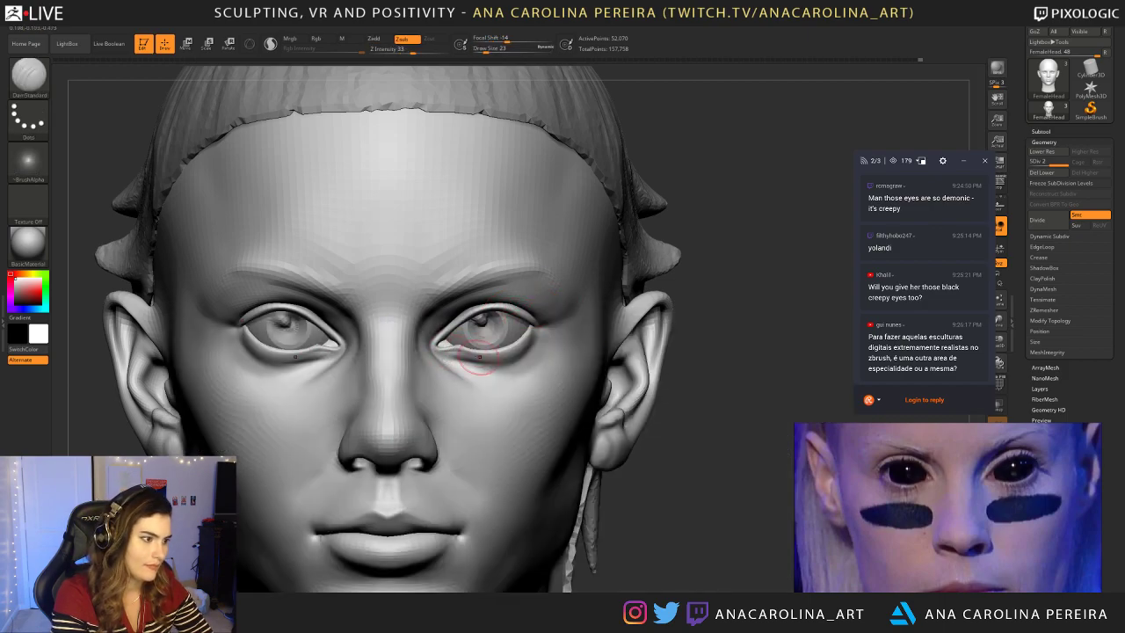
key(shift)
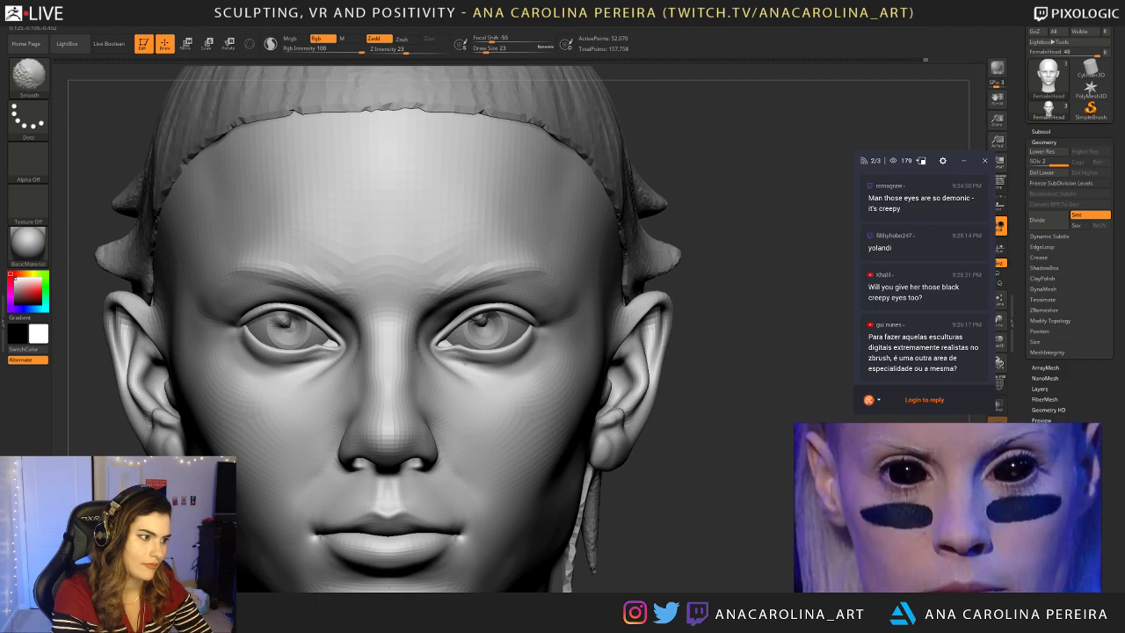
key(shift)
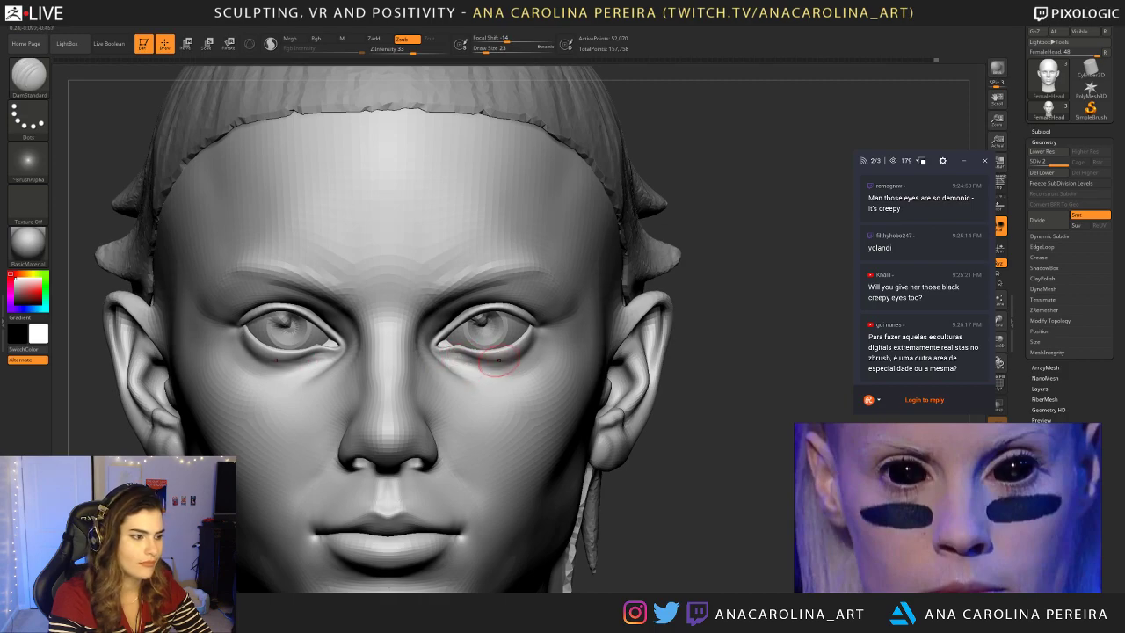
key(shift)
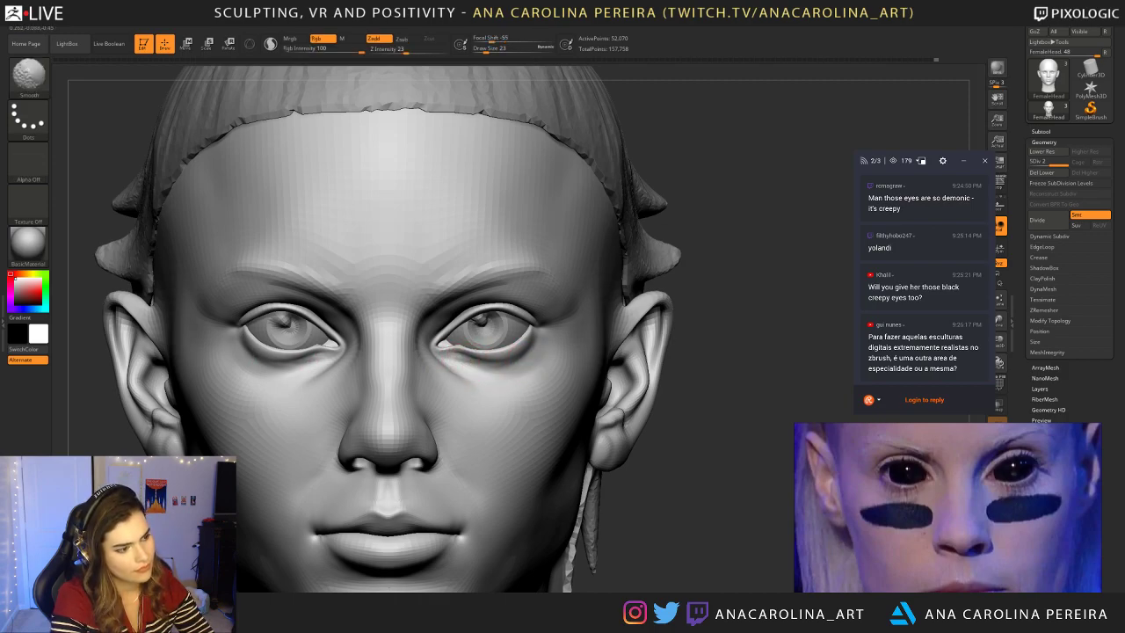
Step: Adjust the inner eye corners and upper nose bridge with the Move brush at draw sizes 37 and 31
mouse_move(675, 440)
alt+mouse_down()
mouse_move(660, 343)
mouse_move(644, 474)
alt+mouse_up()
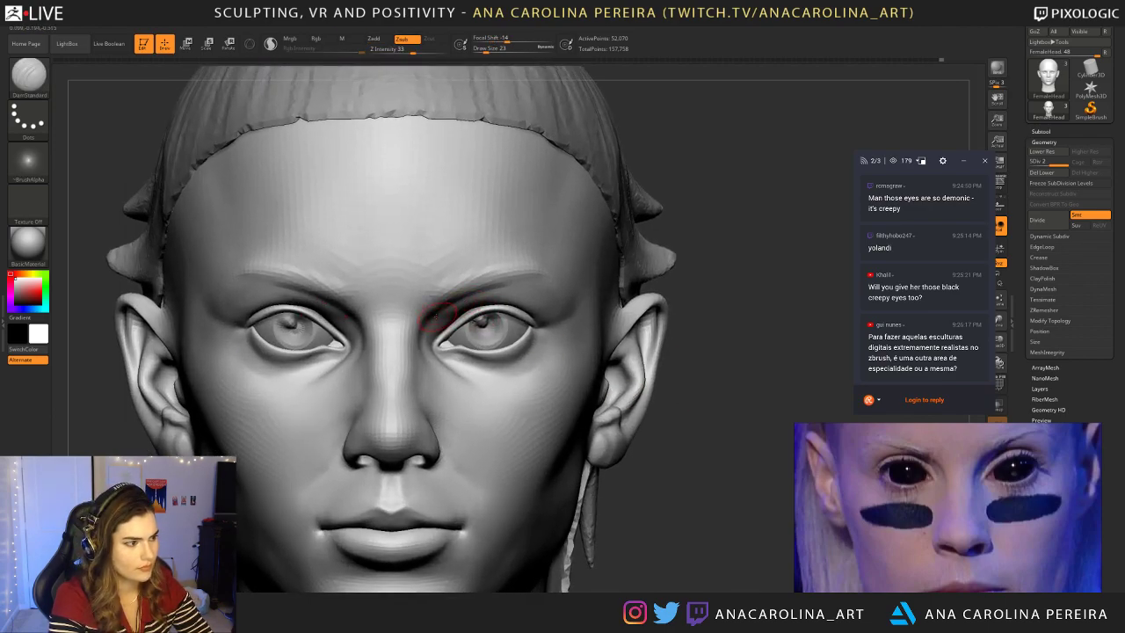
mouse_move(684, 362)
mouse_down()
mouse_move(666, 355)
mouse_move(686, 330)
mouse_move(672, 369)
mouse_up()
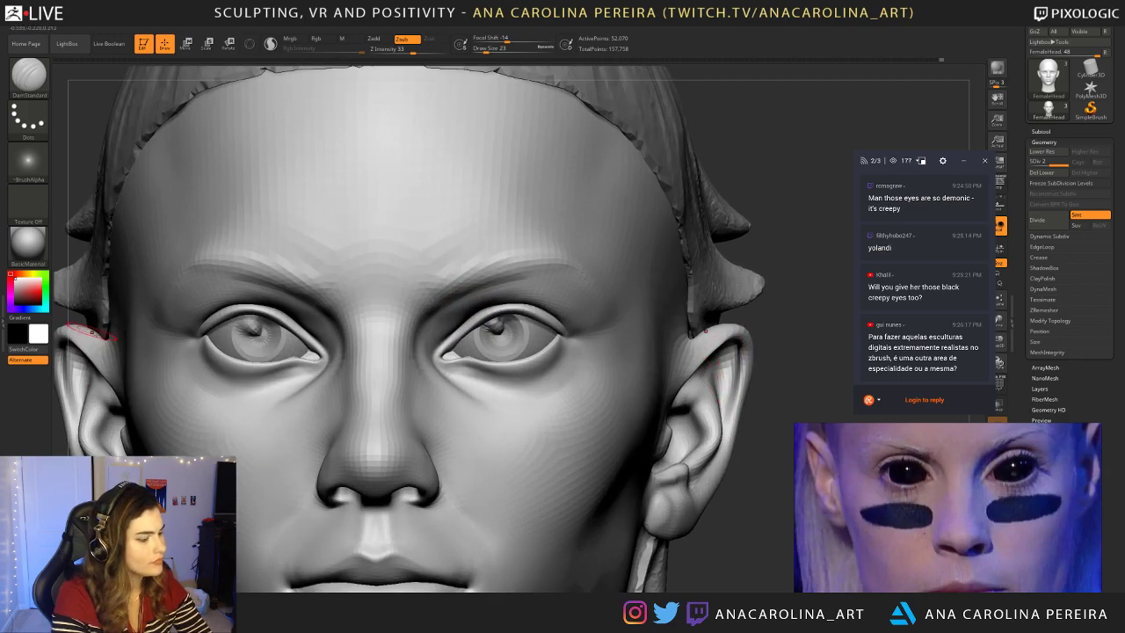
key(b)
key(m)
key(v)
key(space)
drag(354, 349, 353, 348)
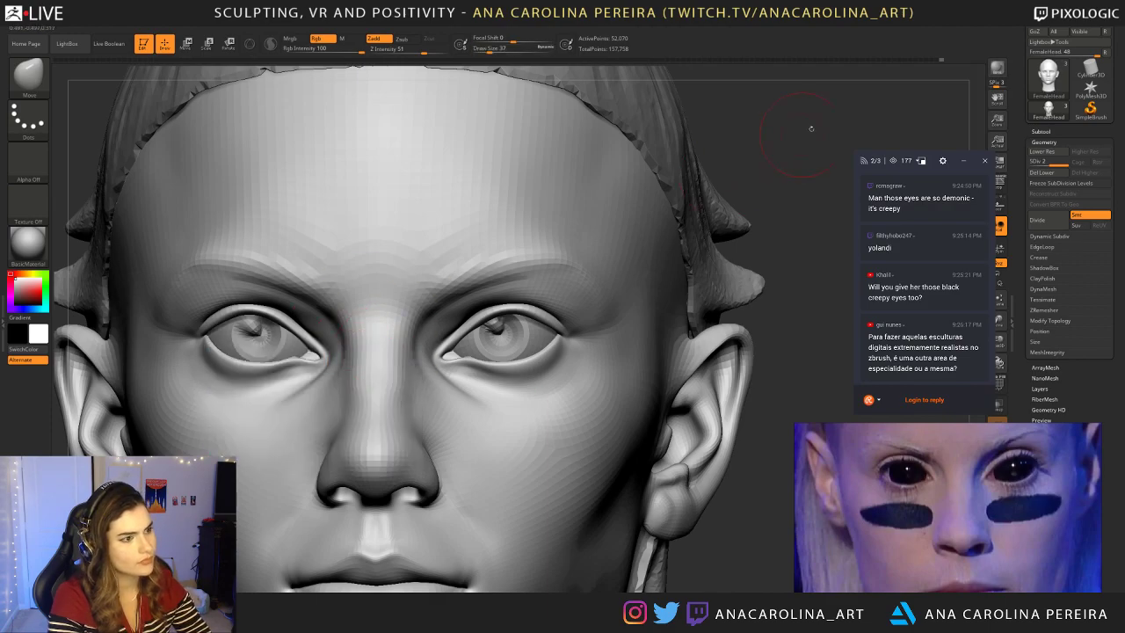
drag(795, 137, 799, 153)
key(space)
drag(475, 329, 473, 330)
drag(763, 198, 681, 167)
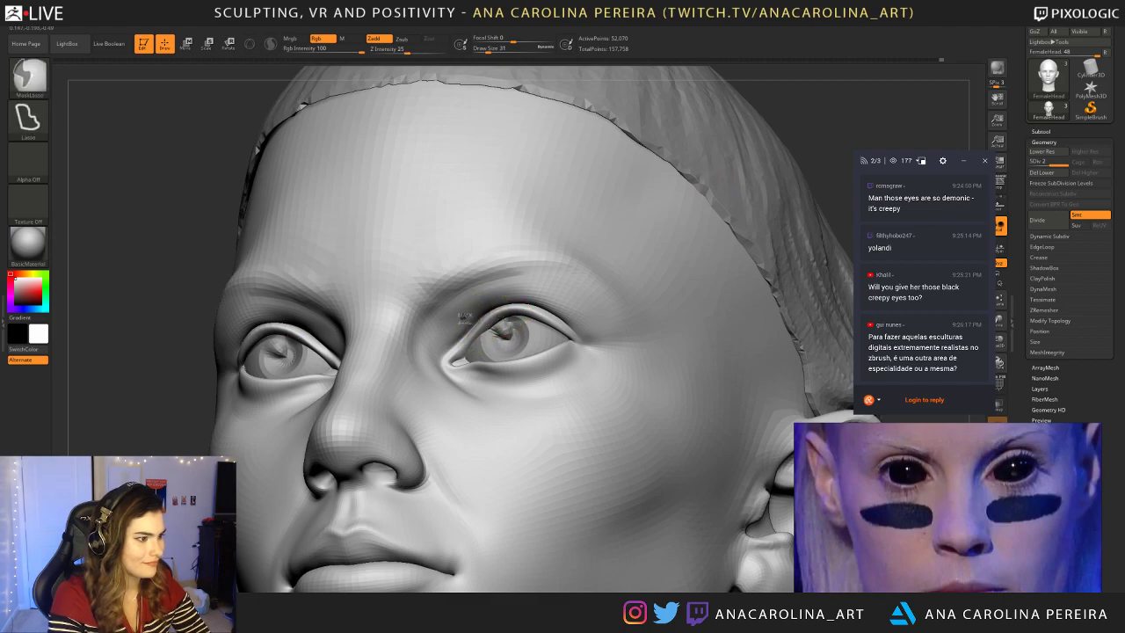
Step: Isolate the inner brows and the sides of the nose bridge with lasso masks, inverted to protect the rest of the face
mouse_move(450, 324)
ctrl+mouse_down()
mouse_move(422, 327)
mouse_move(499, 234)
mouse_move(468, 323)
mouse_move(501, 282)
mouse_move(471, 309)
ctrl+mouse_up()
mouse_move(443, 350)
ctrl+mouse_down()
mouse_move(401, 369)
mouse_move(387, 237)
ctrl+mouse_up()
ctrl+click(782, 117)
mouse_move(782, 117)
mouse_down()
mouse_move(799, 121)
mouse_move(732, 170)
mouse_up()
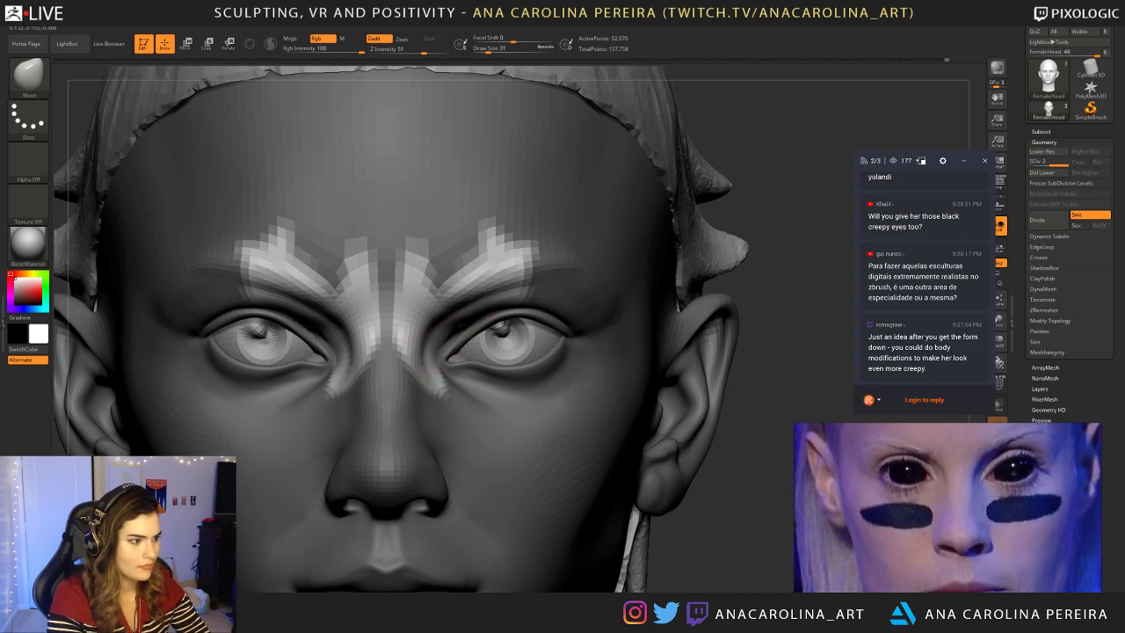
Step: Reshape the unmasked inner brows and nose bridge with the Move brush at draw size 31, and clear the mask
drag(727, 213, 483, 315)
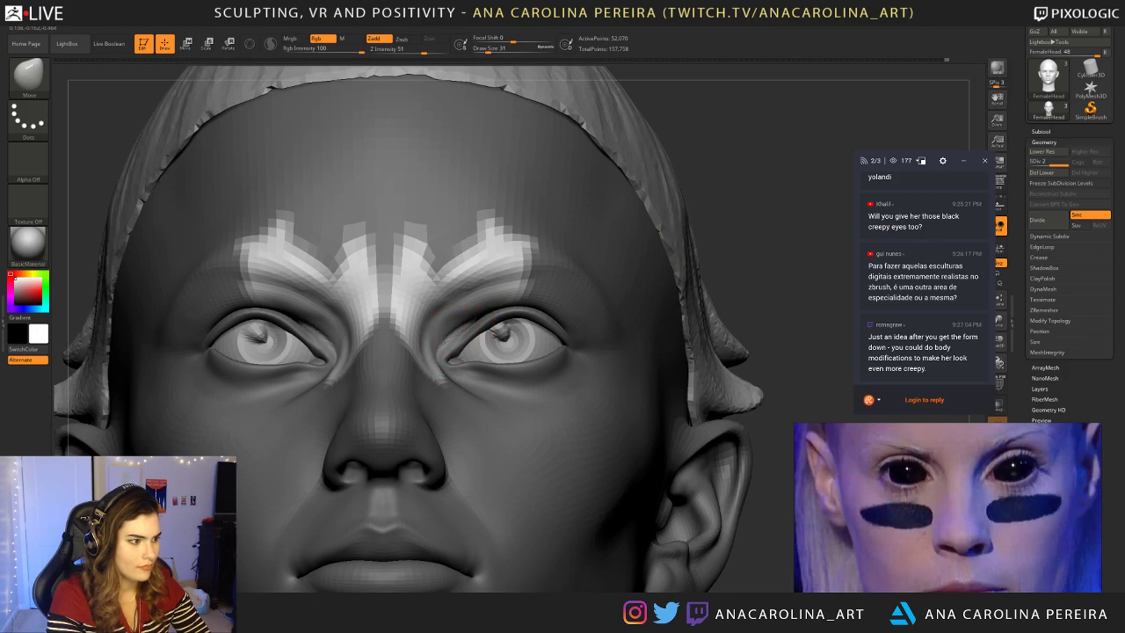
right_drag(448, 344, 496, 367)
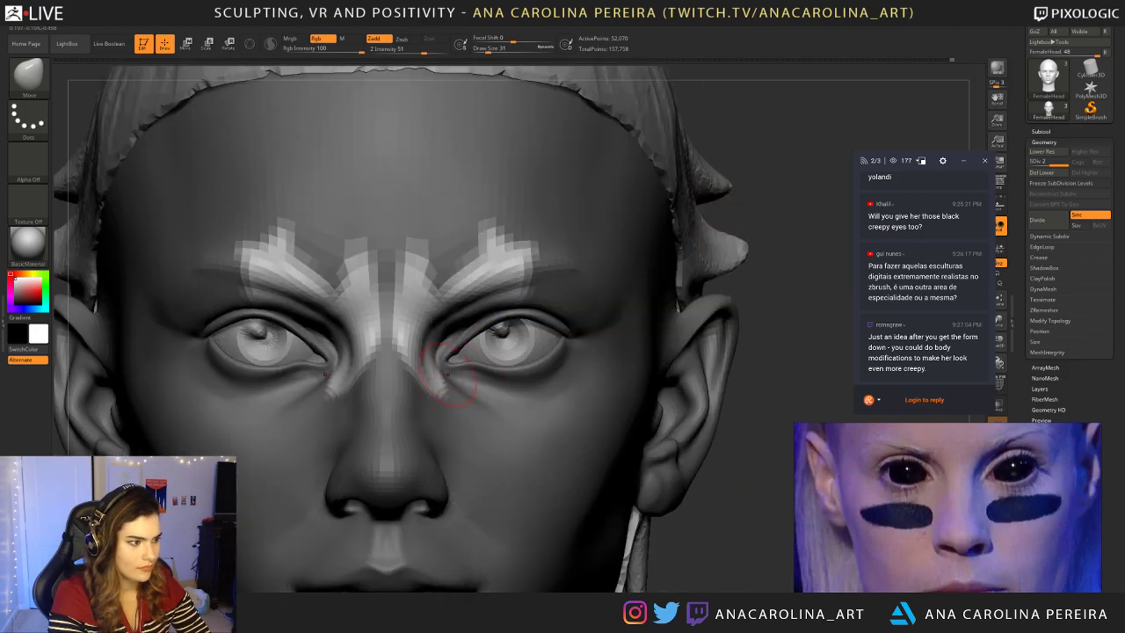
key(shift)
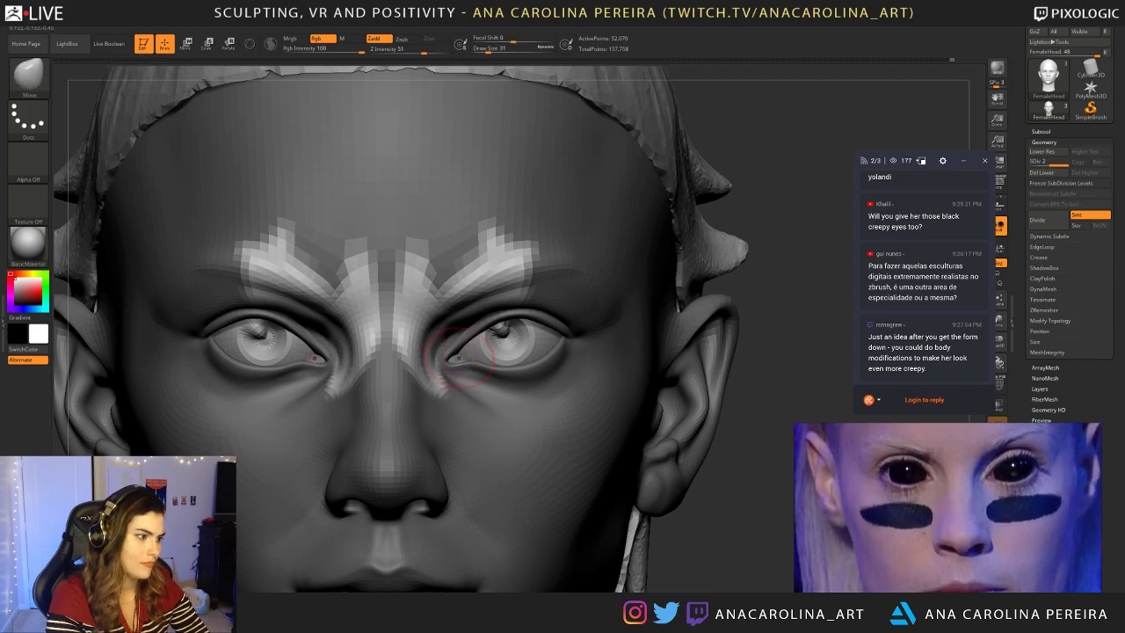
ctrl+drag(736, 209, 747, 219)
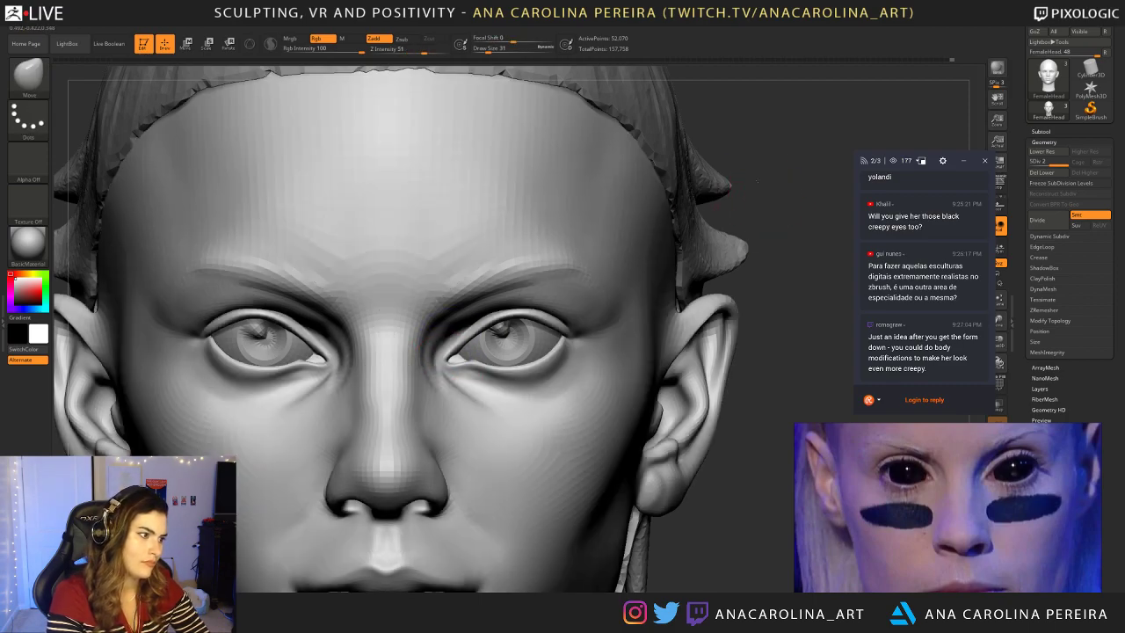
Step: Refine and smooth the area around the eyes and nose bridge with the Move brush at draw size 23
key(f)
alt+drag(735, 129, 744, 201)
key(space)
mouse_move(483, 342)
mouse_down()
mouse_move(479, 384)
mouse_move(505, 406)
mouse_up()
key(shift)
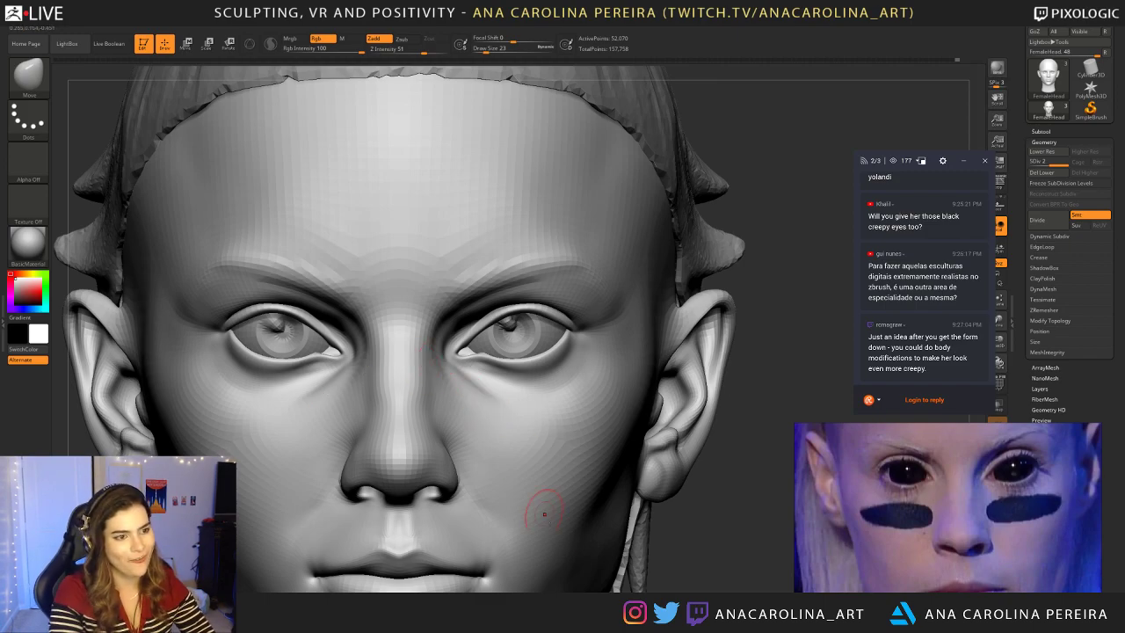
key(f)
mouse_move(698, 465)
alt+mouse_down()
mouse_move(698, 382)
mouse_move(697, 507)
mouse_move(719, 500)
mouse_move(718, 514)
alt+mouse_up()
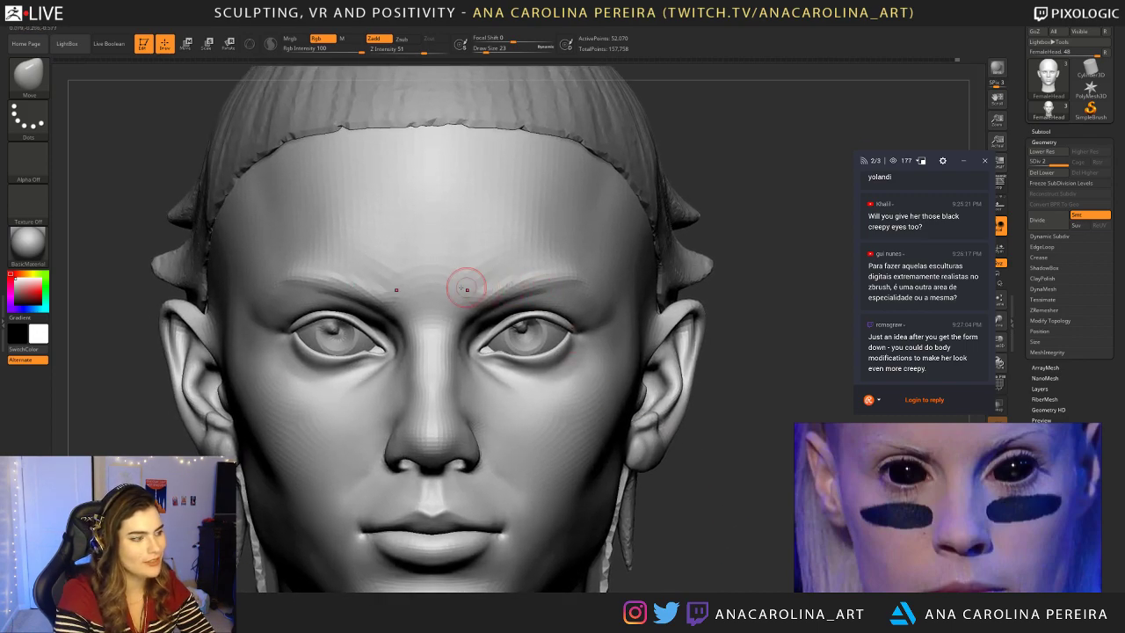
Step: Build up the brow region with the ClayBuildup brush at draw size 25, viewing the head slightly from the side
key(b)
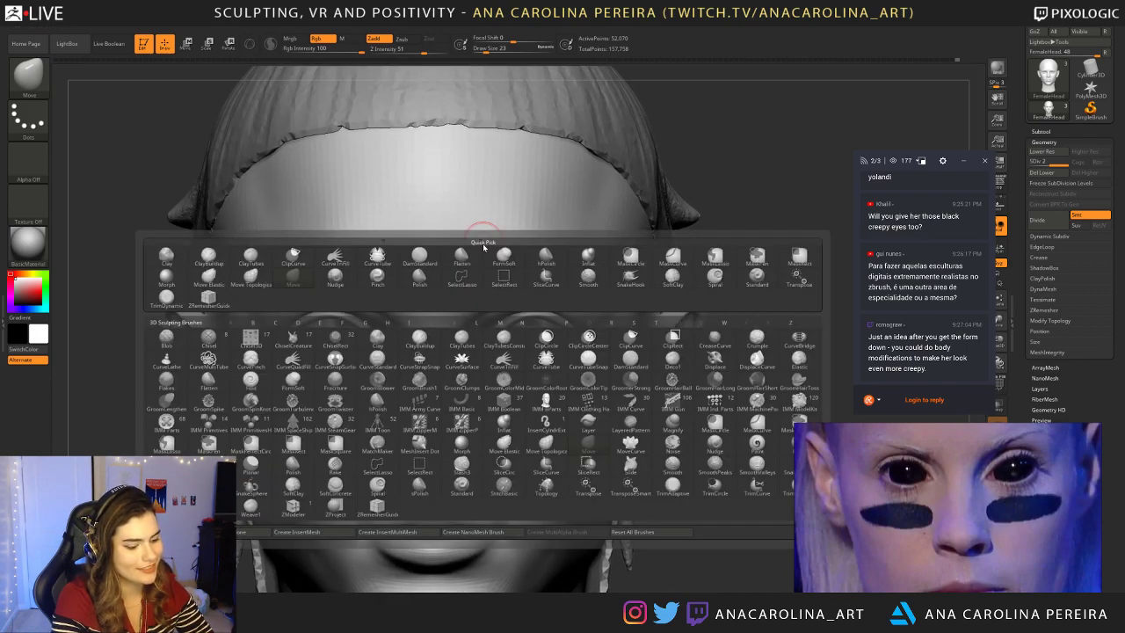
key(c)
key(b)
key(space)
drag(559, 254, 569, 255)
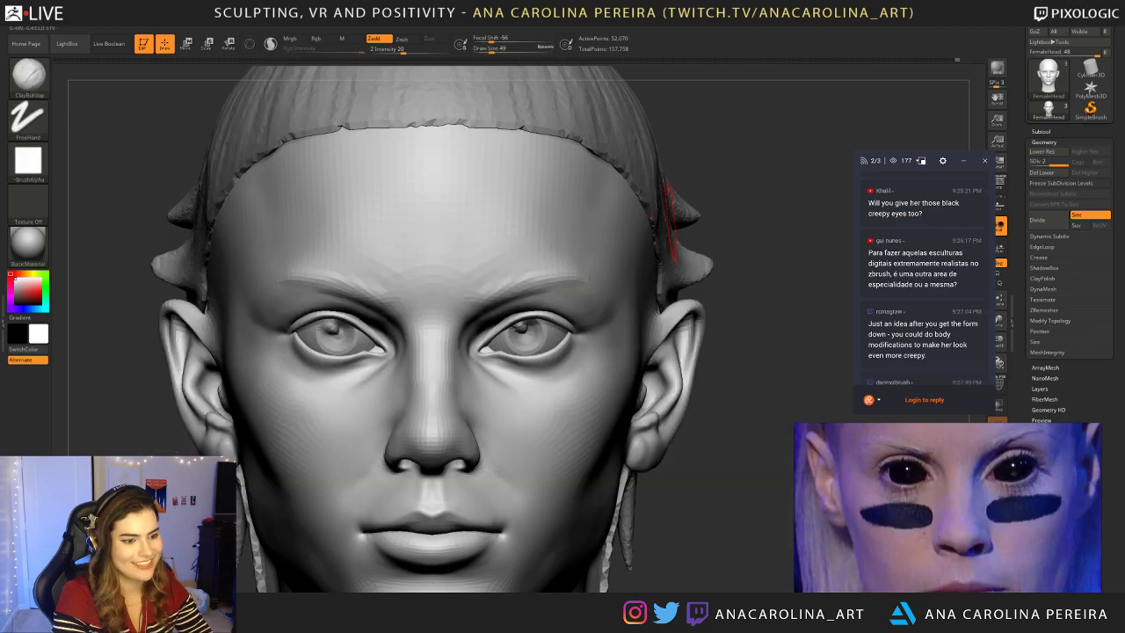
drag(774, 187, 728, 242)
key(space)
click(765, 187)
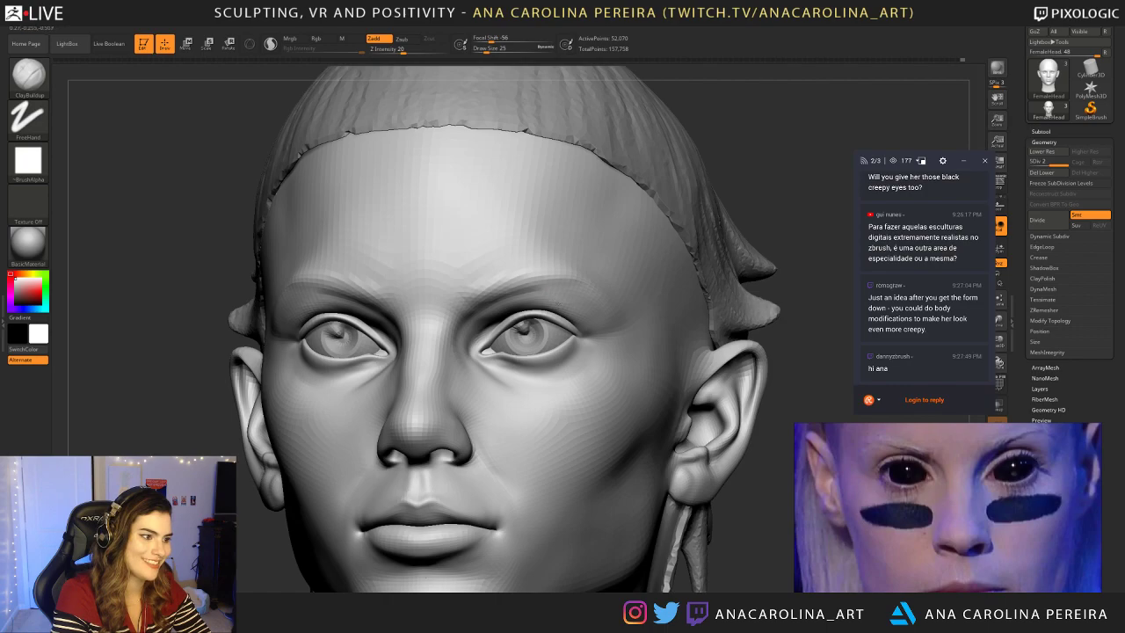
Step: Build up the forms around the outer eyes and brows from the front with the ClayBuildup brush at draw size 44
key(space)
drag(577, 312, 602, 307)
shift+drag(716, 171, 730, 161)
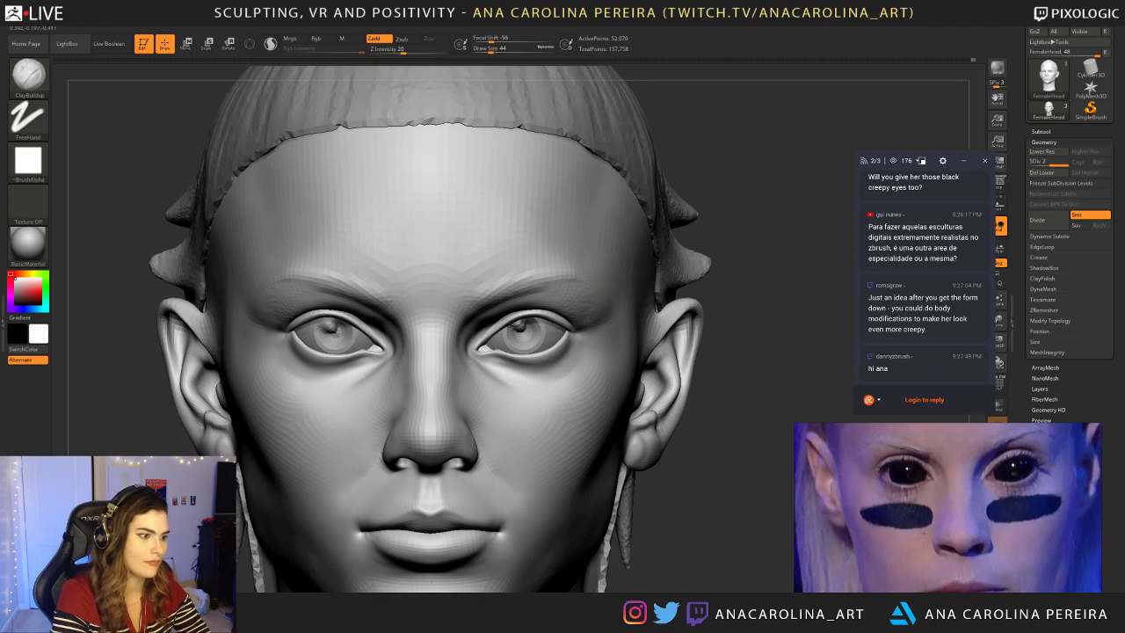
mouse_move(580, 308)
ctrl+right_down()
mouse_move(580, 211)
mouse_move(578, 301)
ctrl+right_up()
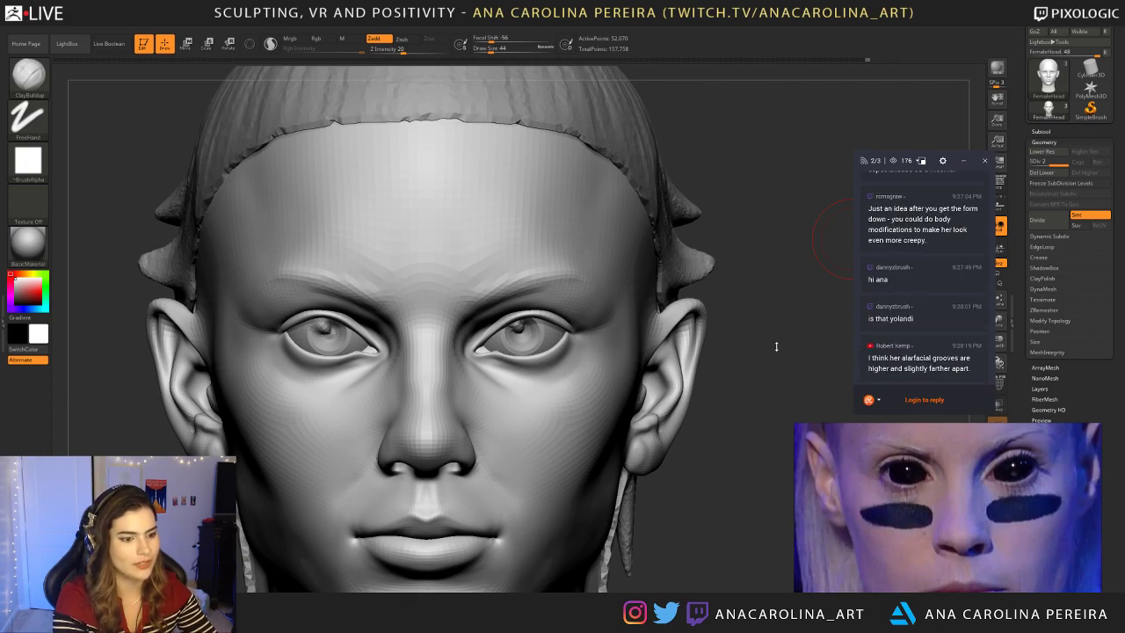
mouse_move(712, 264)
alt+mouse_down()
mouse_move(701, 239)
mouse_move(716, 231)
mouse_move(714, 255)
alt+mouse_up()
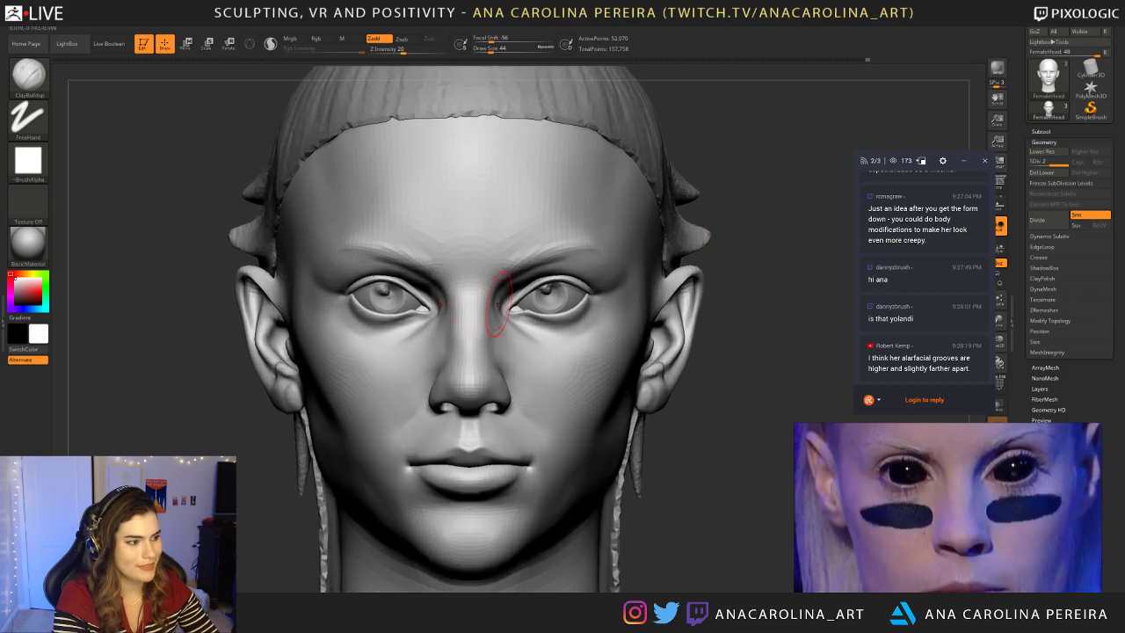
Step: Build up the nose bridge sides and nostril area with the ClayBuildup brush at draw sizes 37 and 41
key(space)
drag(503, 284, 490, 285)
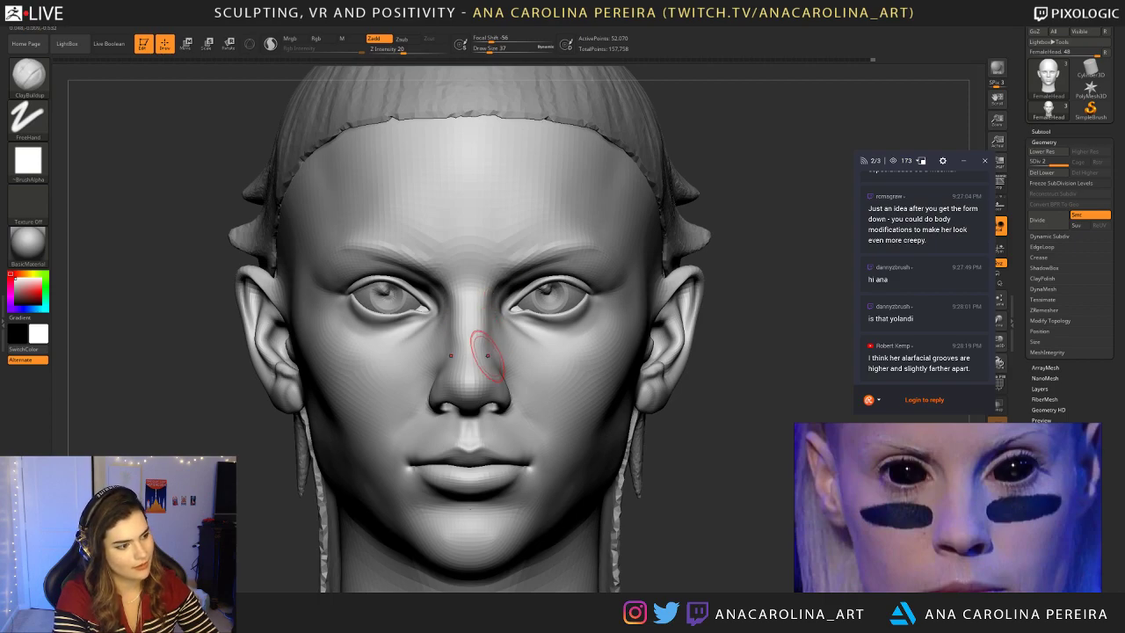
key(space)
mouse_move(488, 353)
mouse_down()
mouse_move(499, 357)
mouse_move(498, 341)
mouse_up()
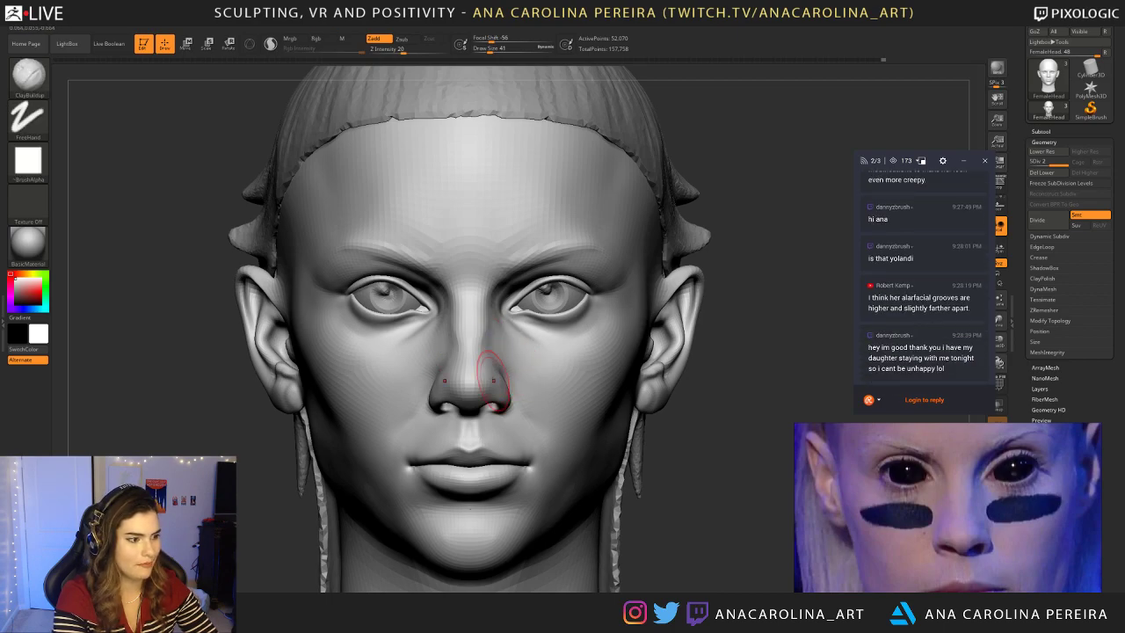
drag(710, 383, 641, 383)
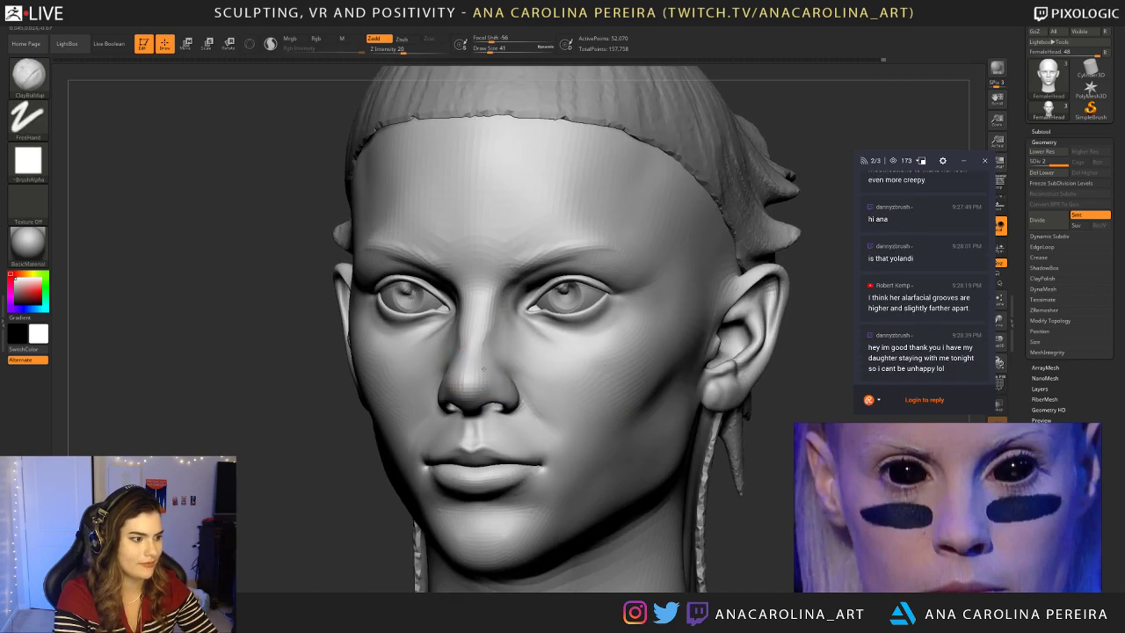
mouse_move(326, 447)
shift+mouse_down()
mouse_move(278, 499)
mouse_move(283, 549)
shift+mouse_up()
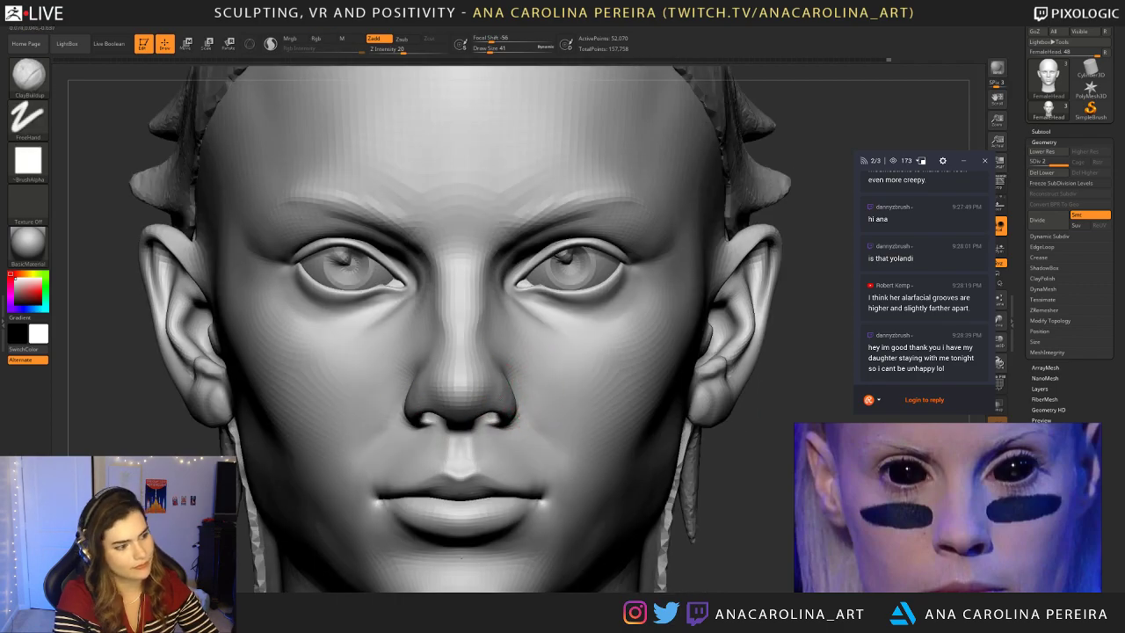
alt+drag(726, 466, 728, 413)
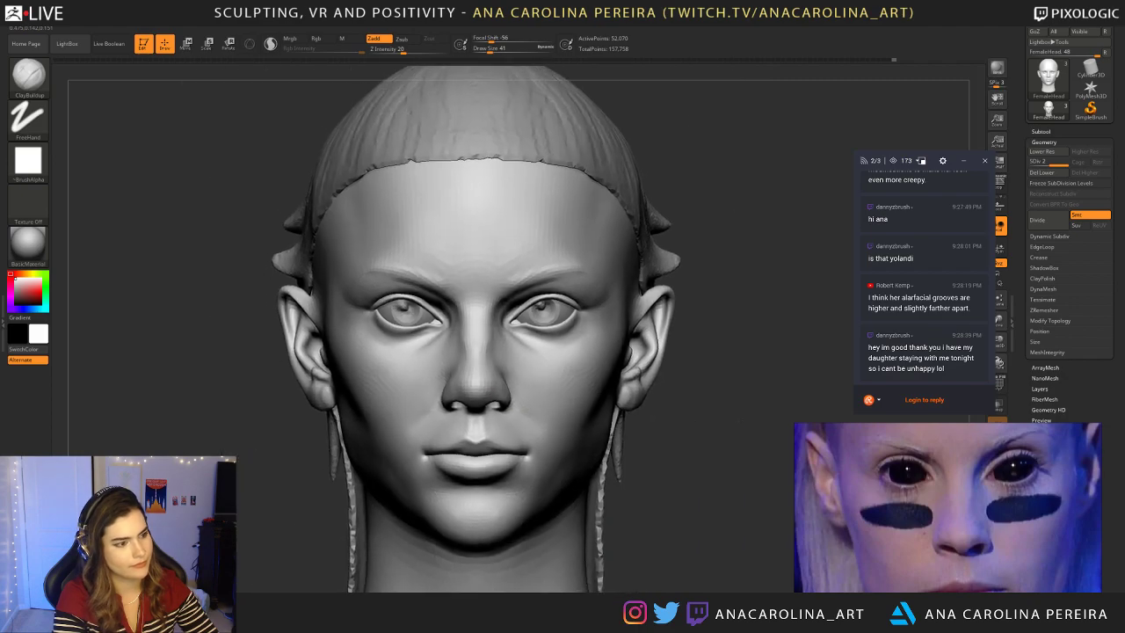
alt+right_drag(713, 417, 616, 307)
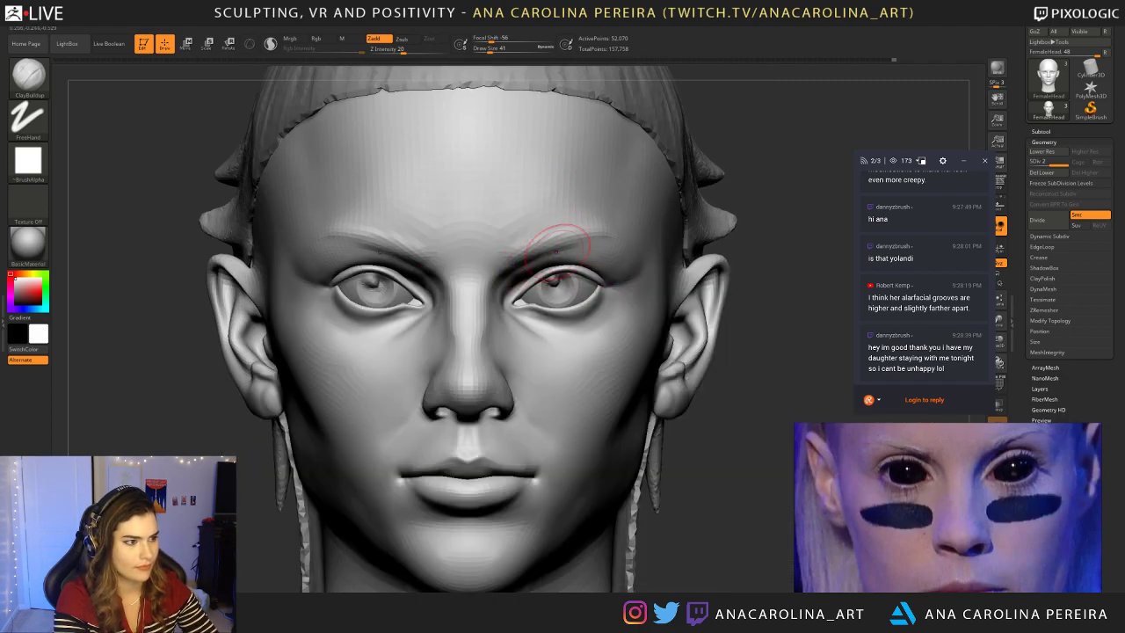
Step: Carve and sharpen the brow lines on both sides with the DamStandard brush at draw size 41
key(b)
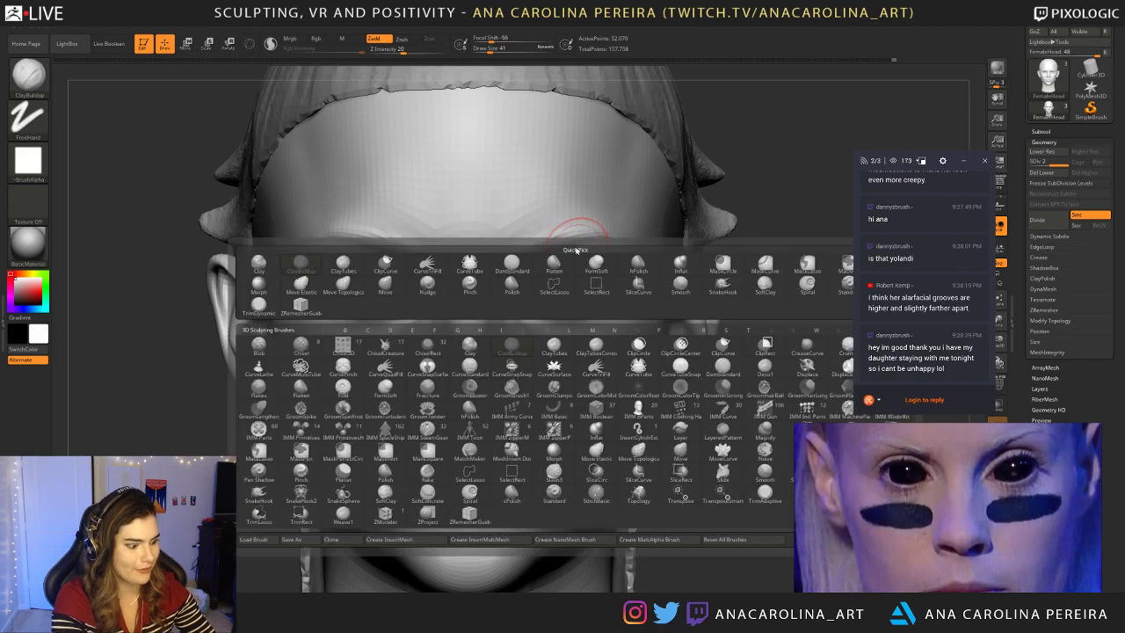
key(d)
key(s)
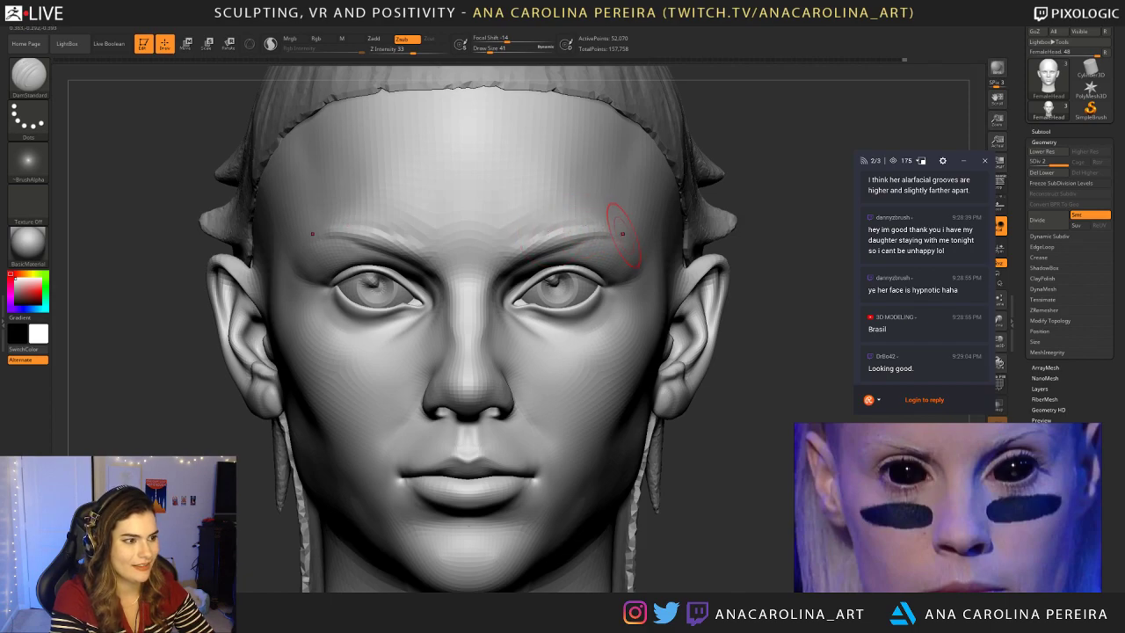
alt+drag(747, 343, 791, 264)
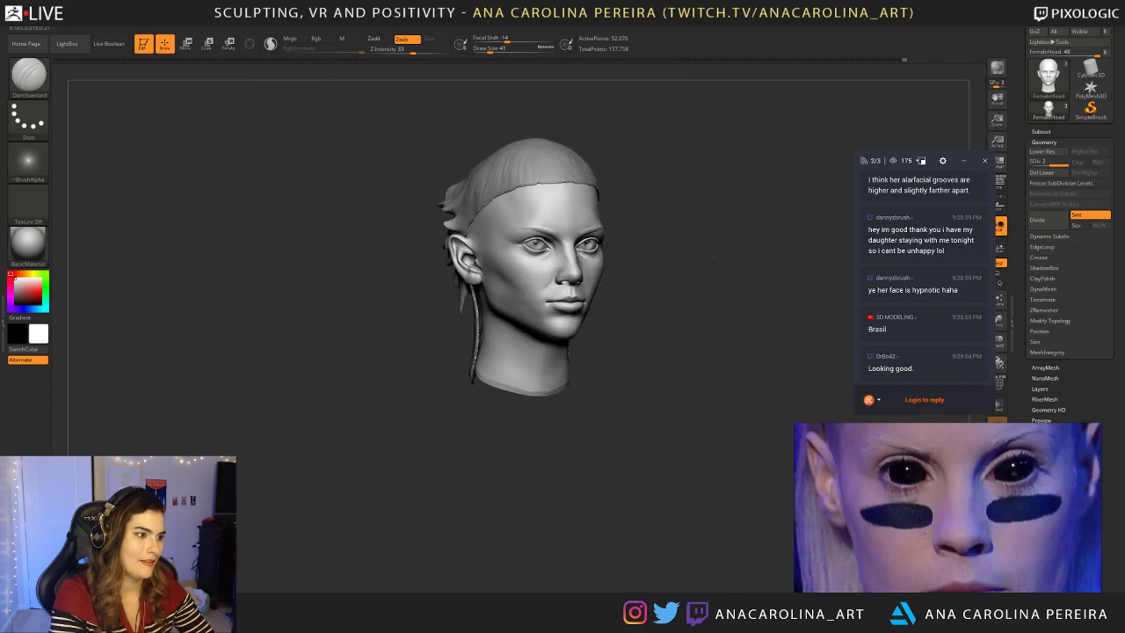
alt+drag(703, 263, 711, 342)
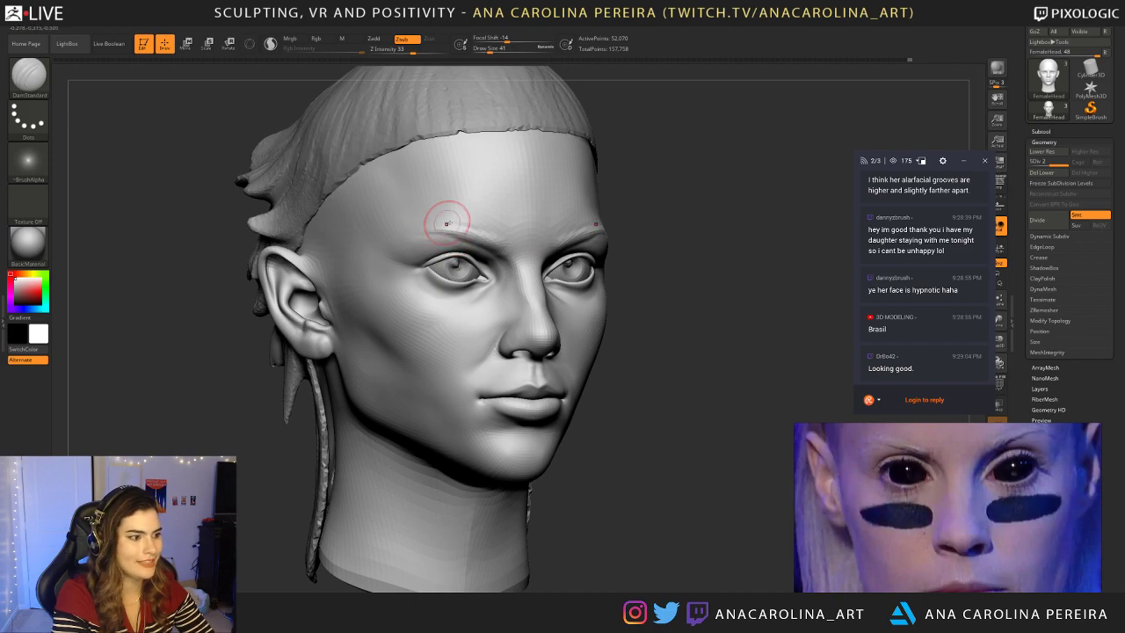
shift+drag(812, 417, 713, 386)
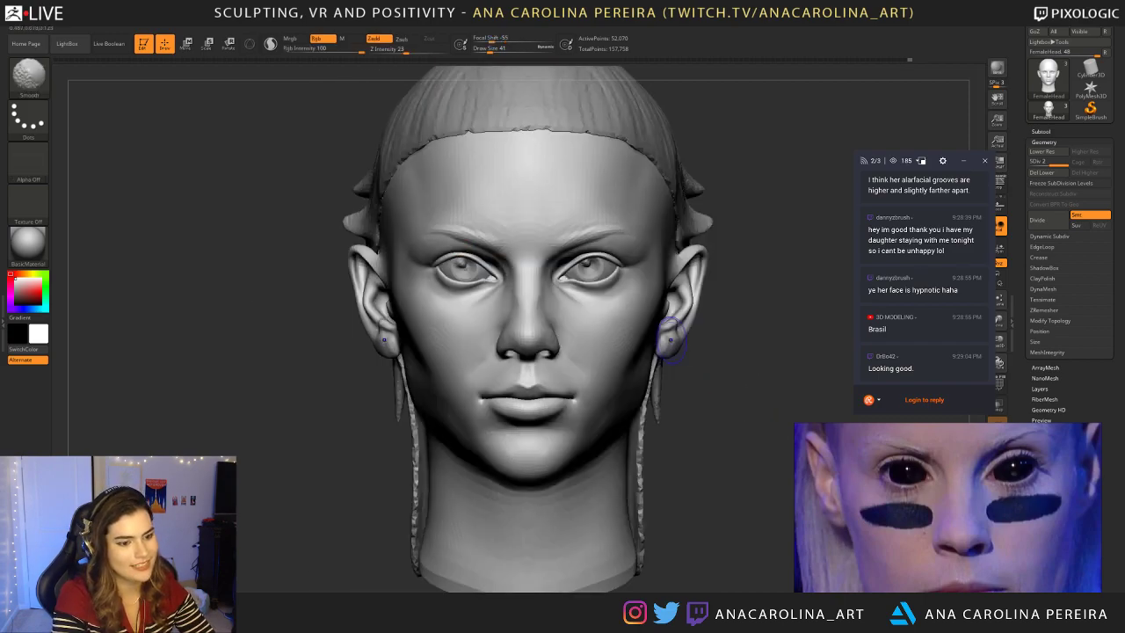
alt+drag(729, 263, 778, 347)
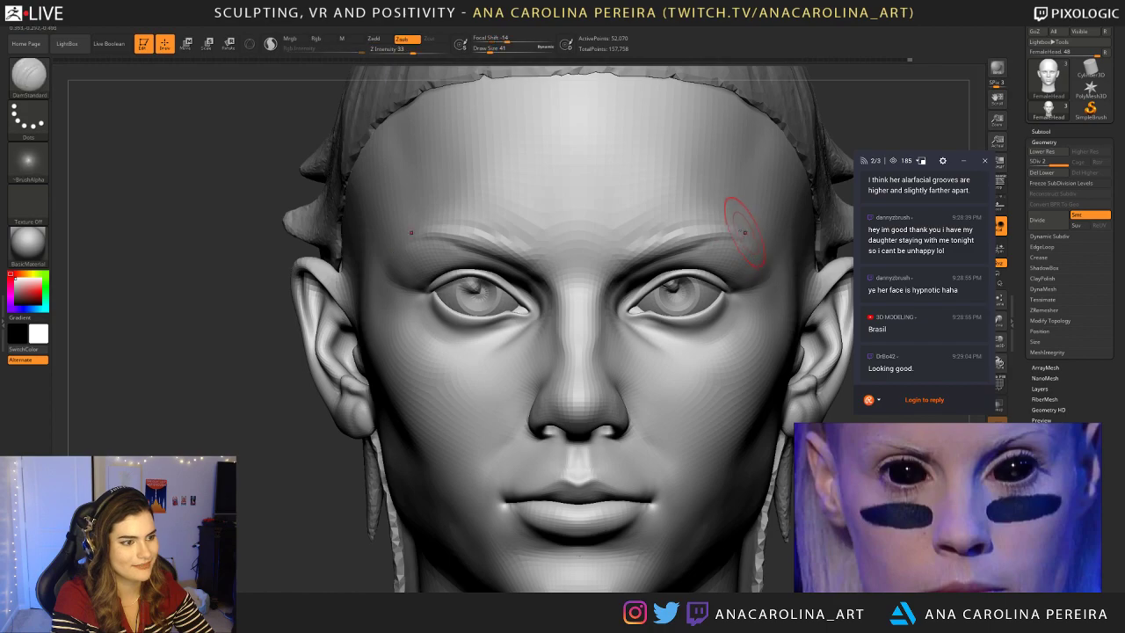
alt+drag(854, 156, 756, 146)
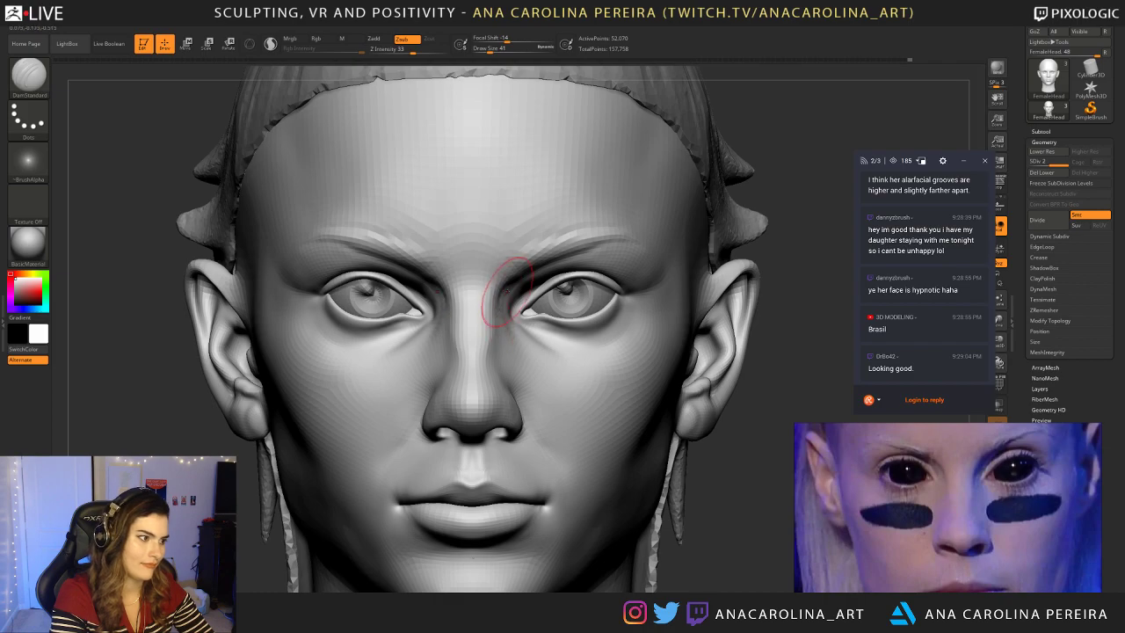
Step: Define the creases around the inner eye corners with the DamStandard brush at draw size 31
key(shift)
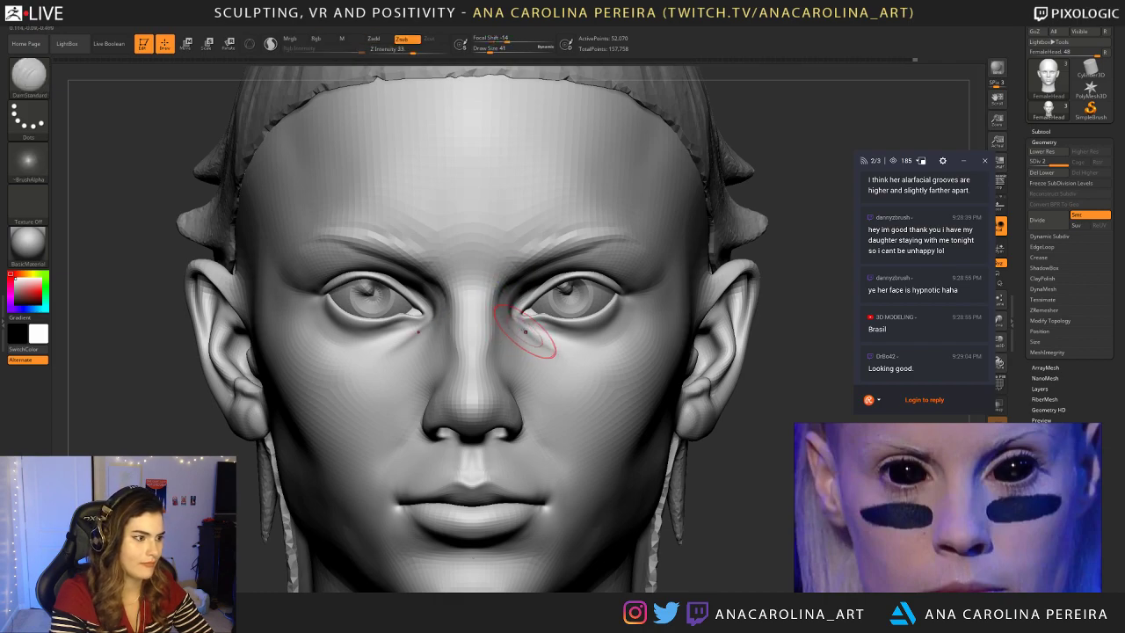
drag(798, 250, 801, 247)
key(s)
click(729, 309)
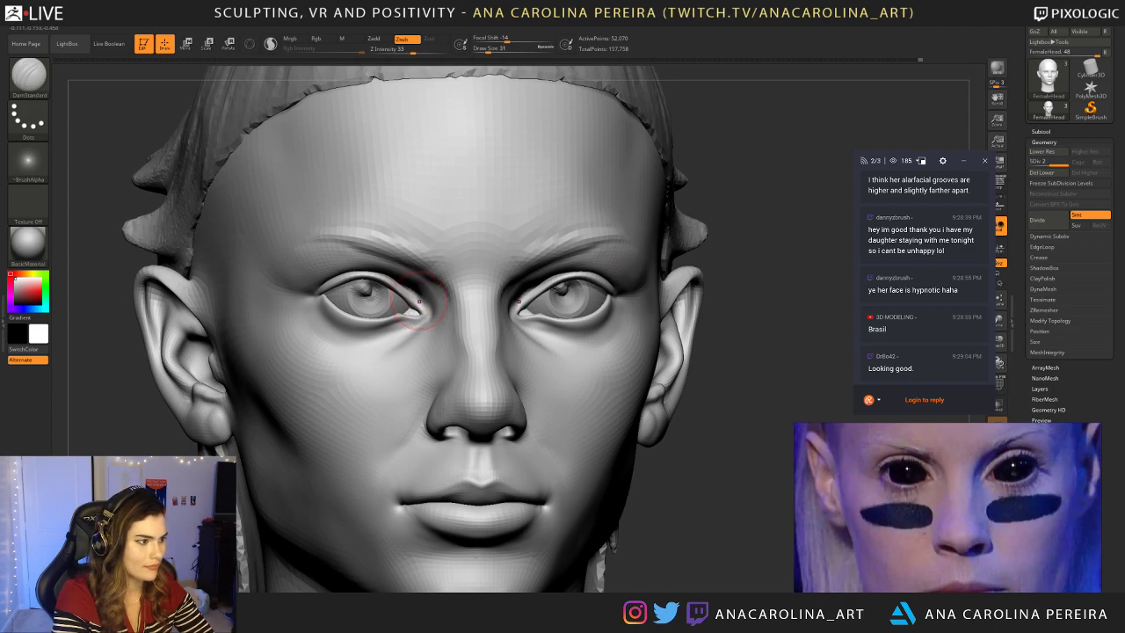
mouse_move(734, 290)
mouse_down()
mouse_move(735, 230)
mouse_move(703, 283)
mouse_up()
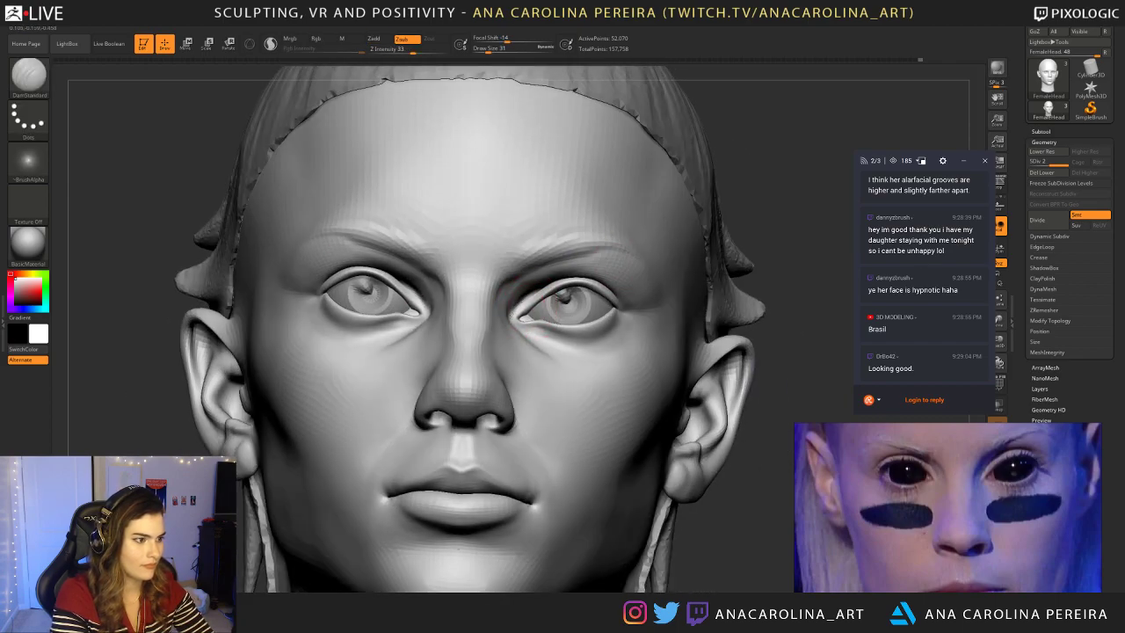
Step: Drop the head to subdivision level 1 and reshape the inner eye corners with the Move brush at draw sizes 25 and 18
mouse_move(766, 220)
mouse_down()
mouse_move(781, 206)
mouse_move(753, 139)
mouse_up()
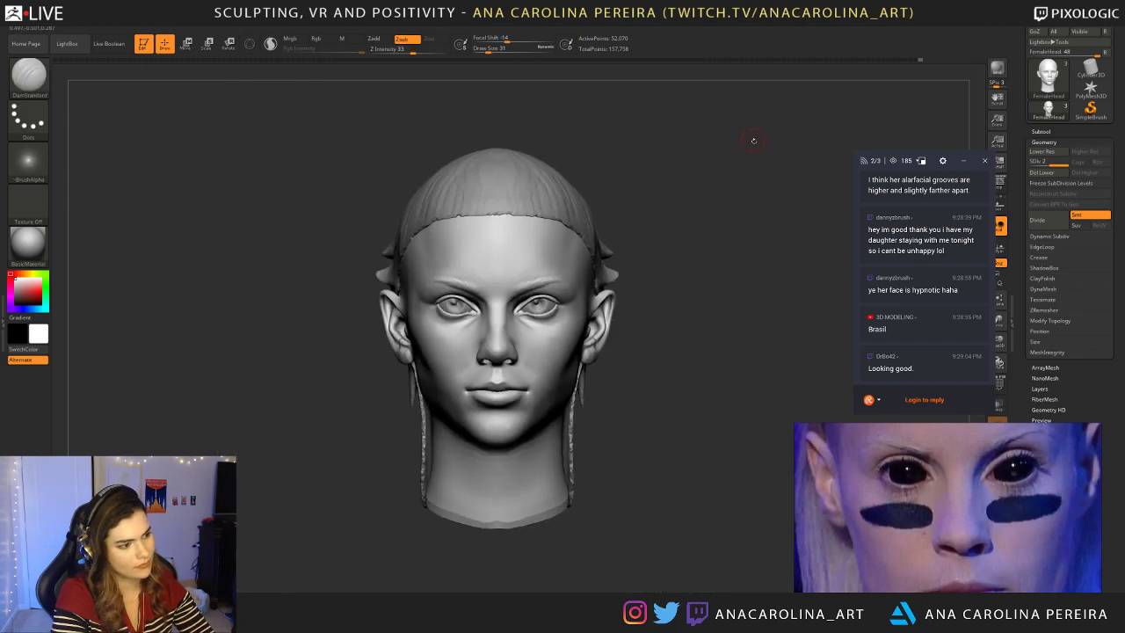
alt+drag(732, 178, 729, 295)
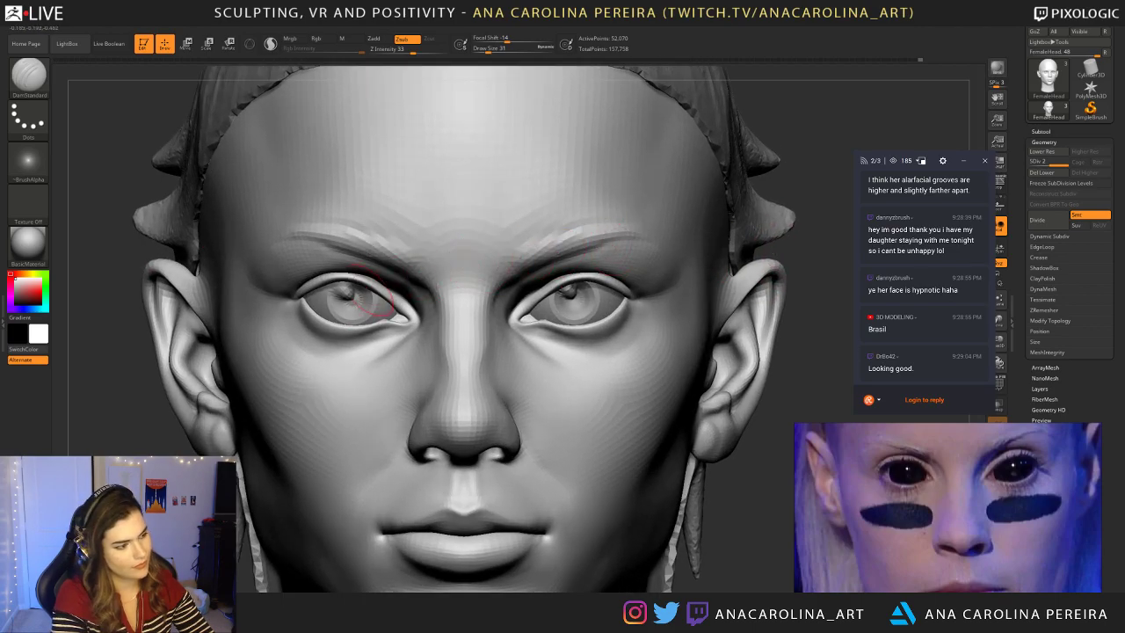
key(b)
key(m)
key(v)
key(shift+d)
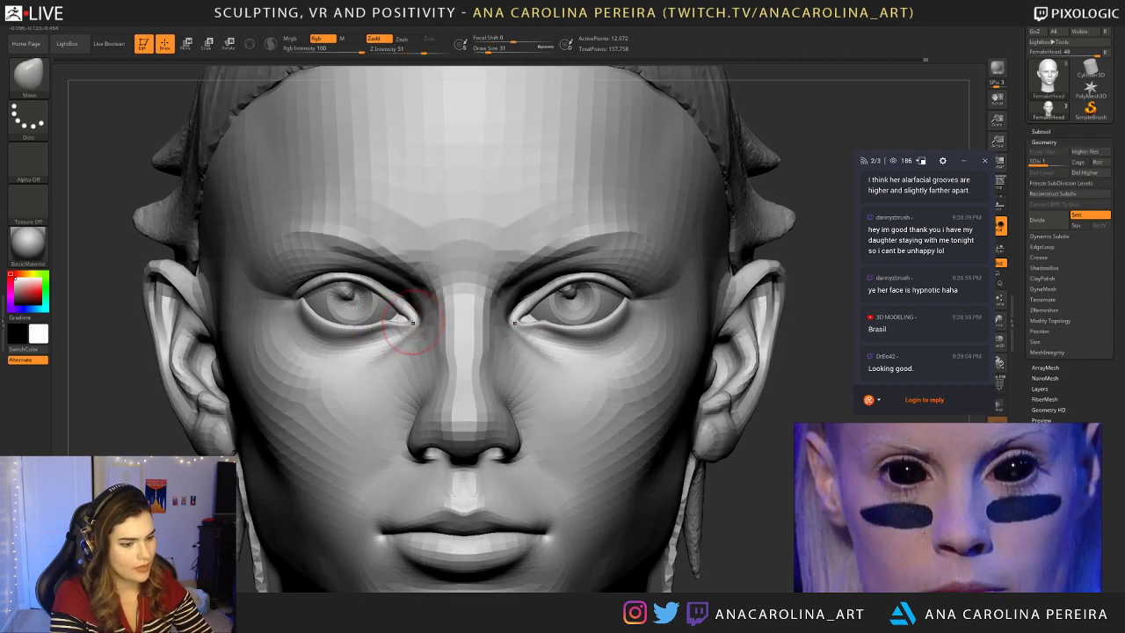
drag(409, 321, 402, 316)
key(space)
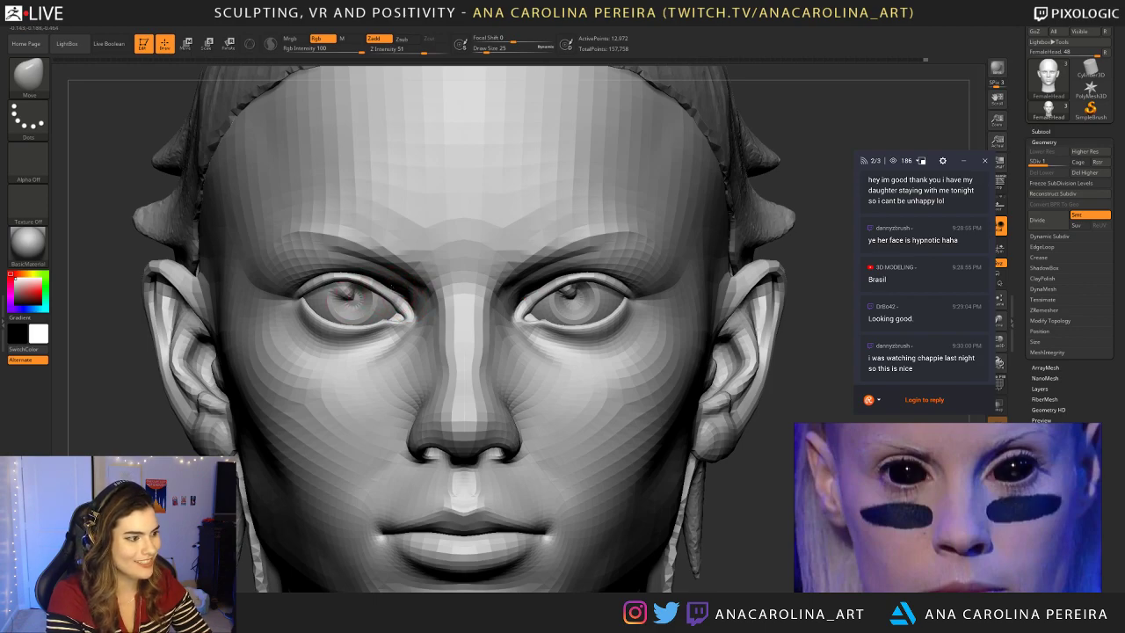
key(space)
click(394, 302)
drag(388, 302, 392, 312)
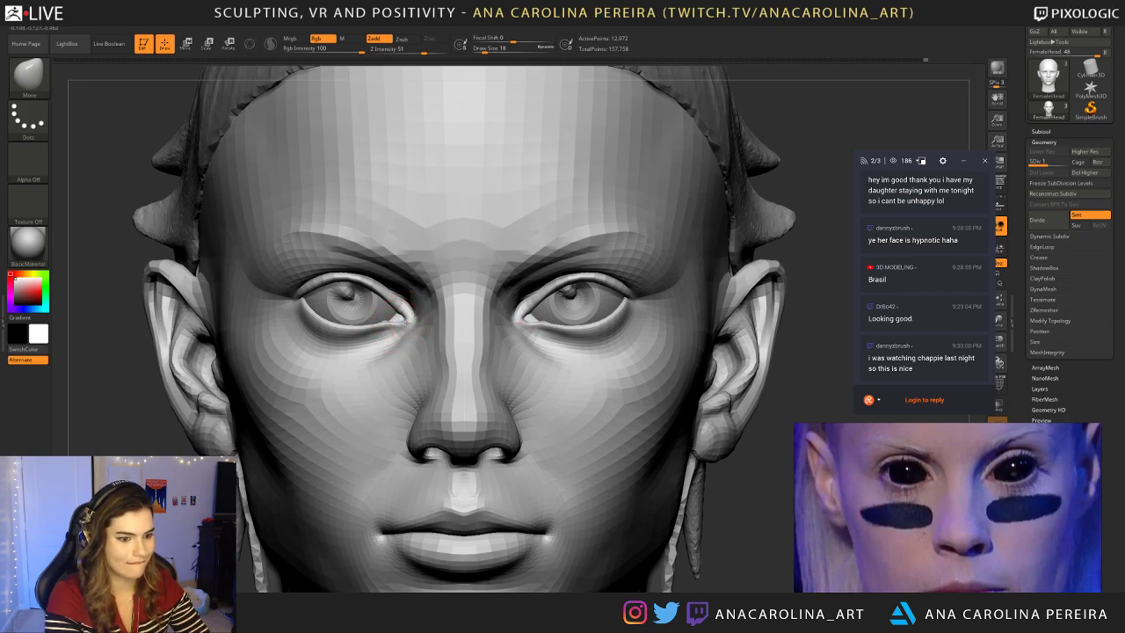
Step: Carve the inner eye corners with the DamStandard brush at draw size 18 and raise the head to subdivision level 2
key(b)
key(d)
key(s)
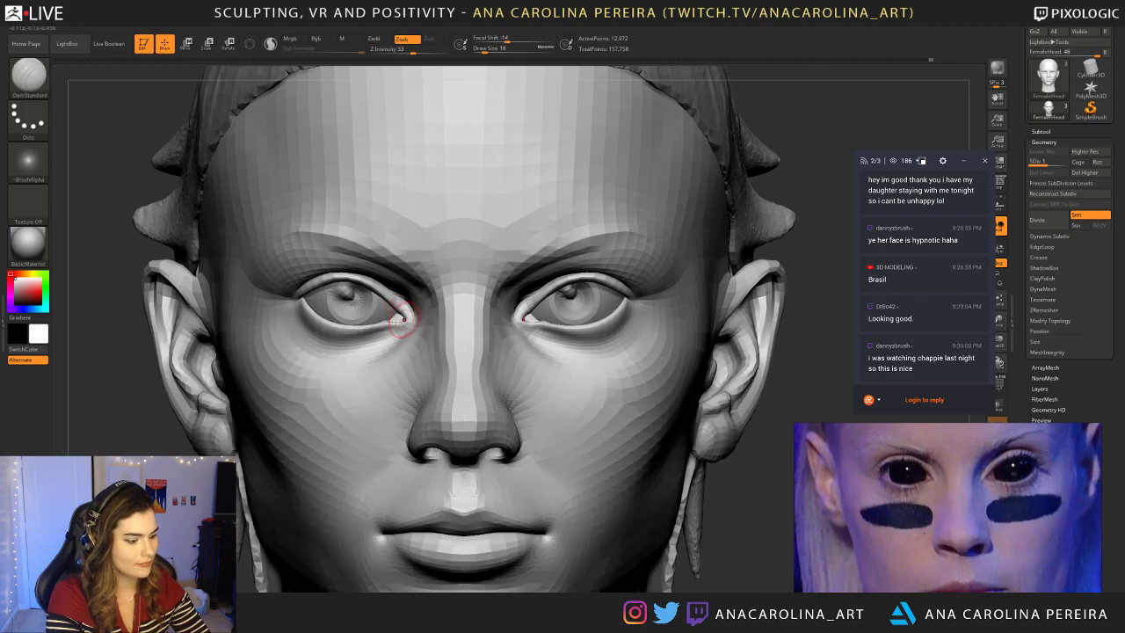
key(d)
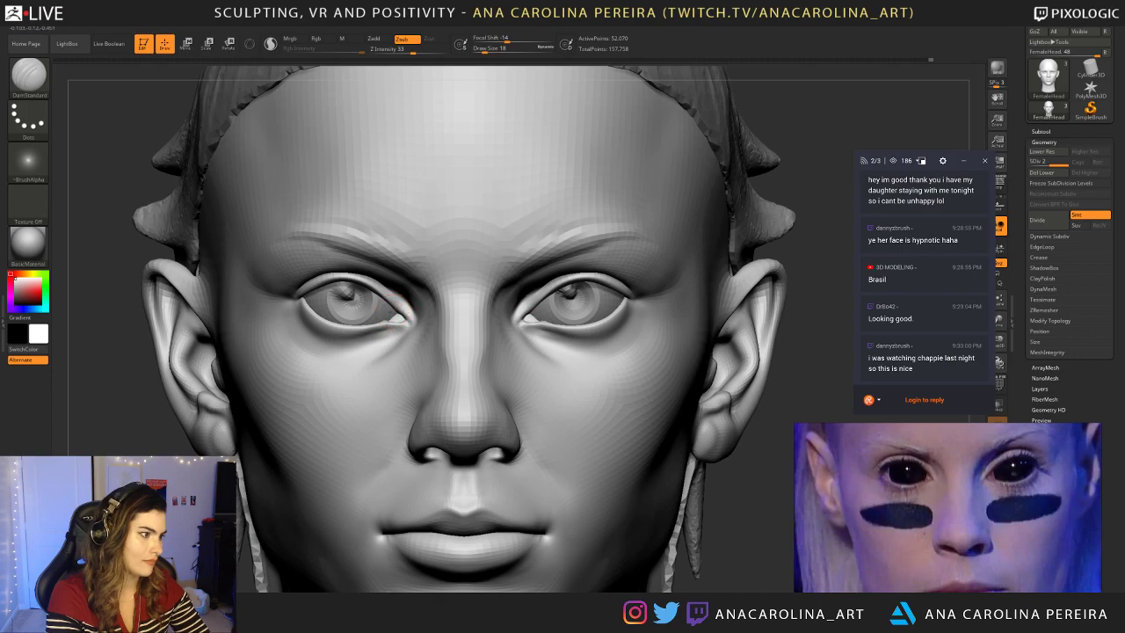
ctrl+right_drag(647, 231, 763, 124)
scroll(563, 304, up, 5)
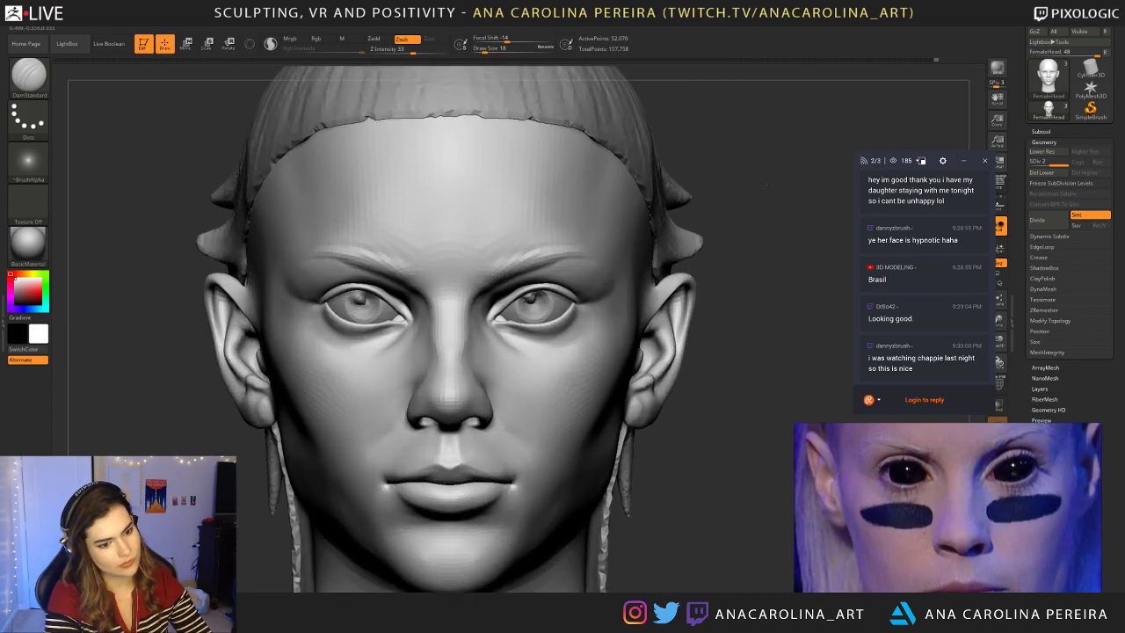
Step: Return to subdivision level 1 and adjust the eyelids and inner eye corners with the Move brush at draw sizes 18 and 13
key(shift+d)
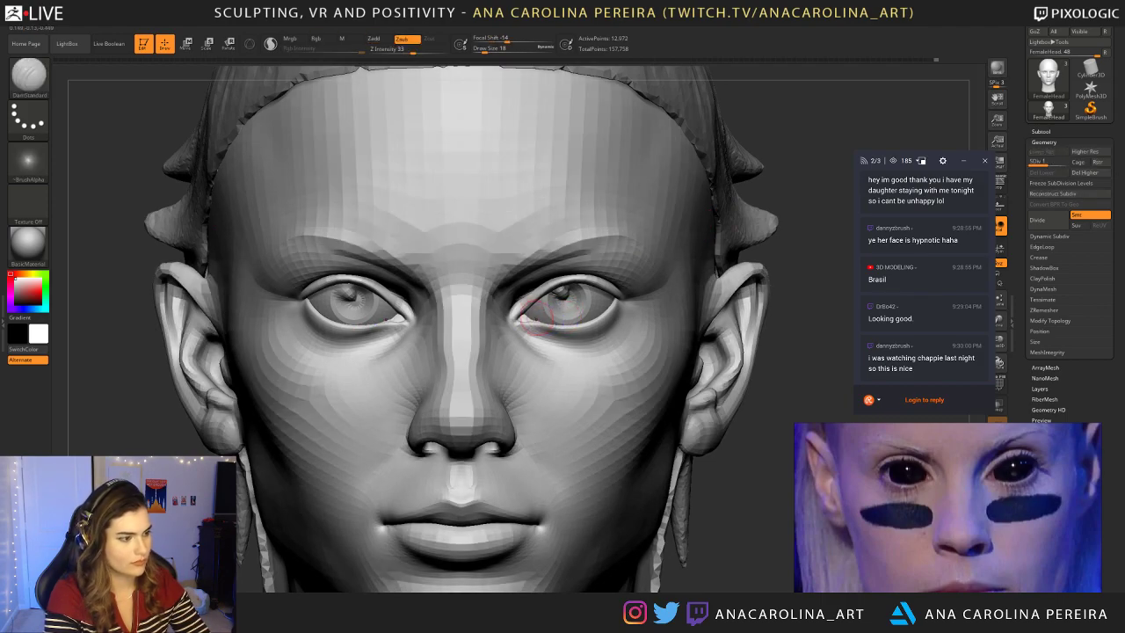
key(b)
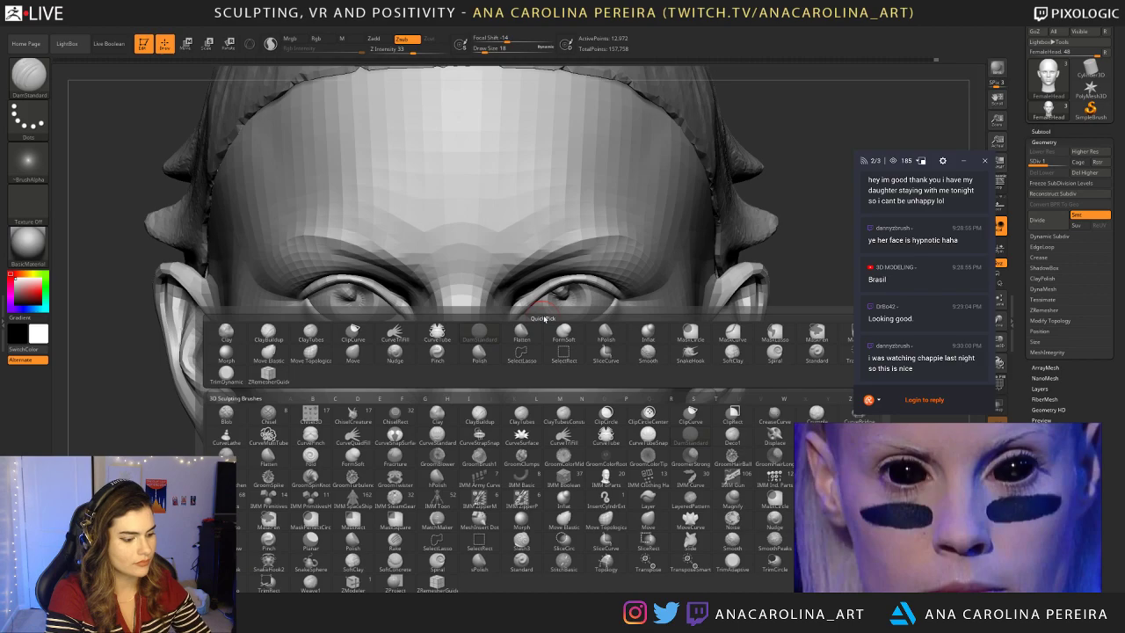
key(m)
key(v)
drag(537, 318, 529, 308)
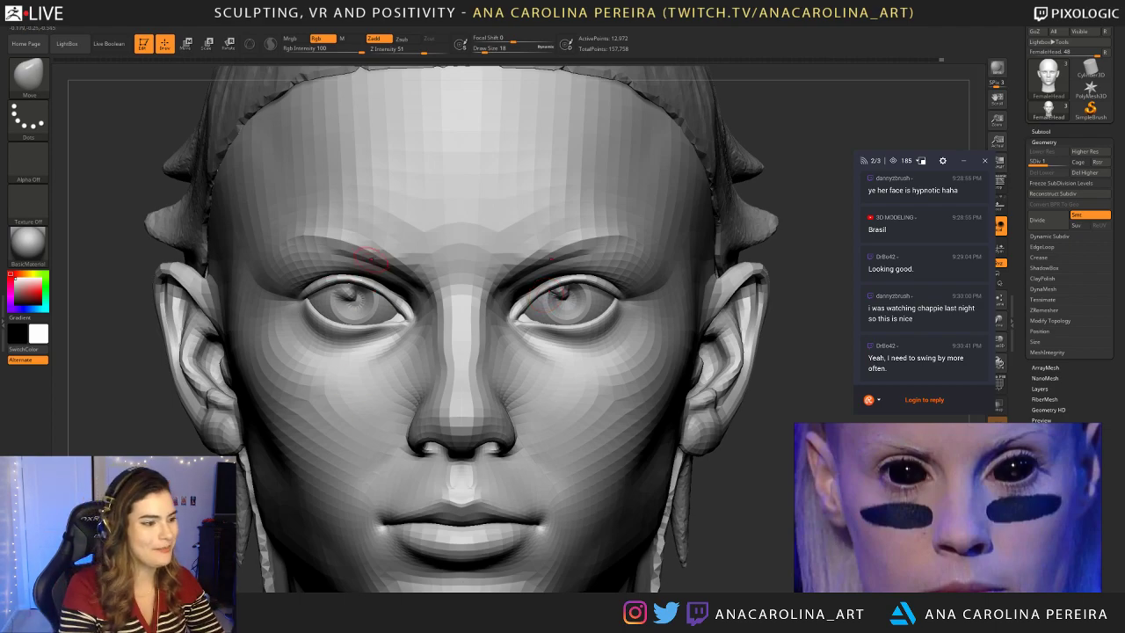
key(shift)
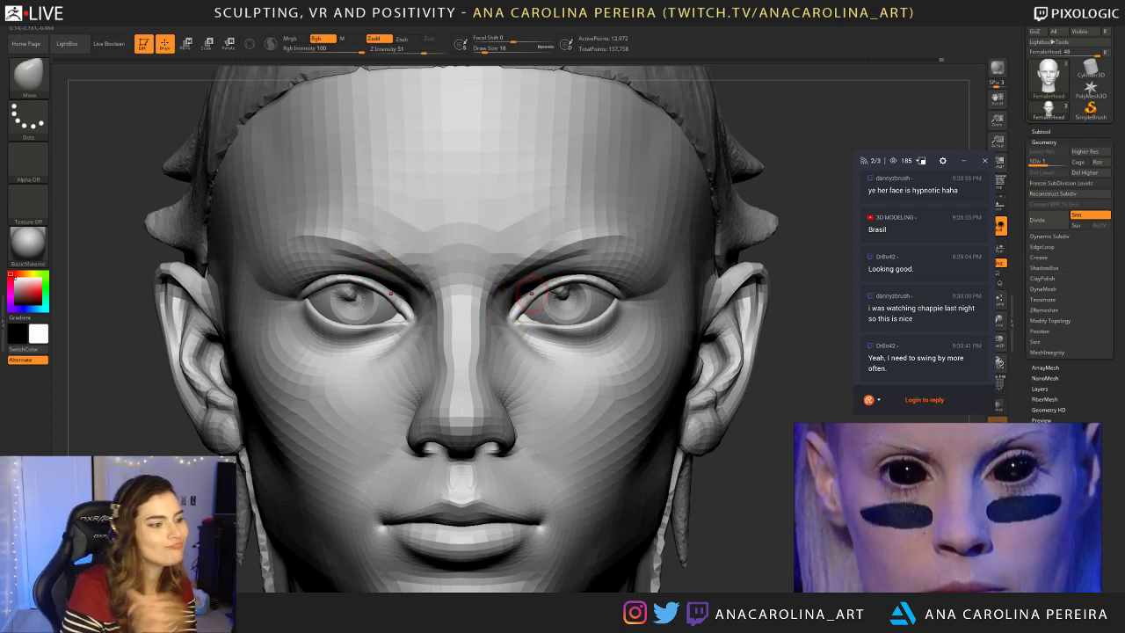
key(shift)
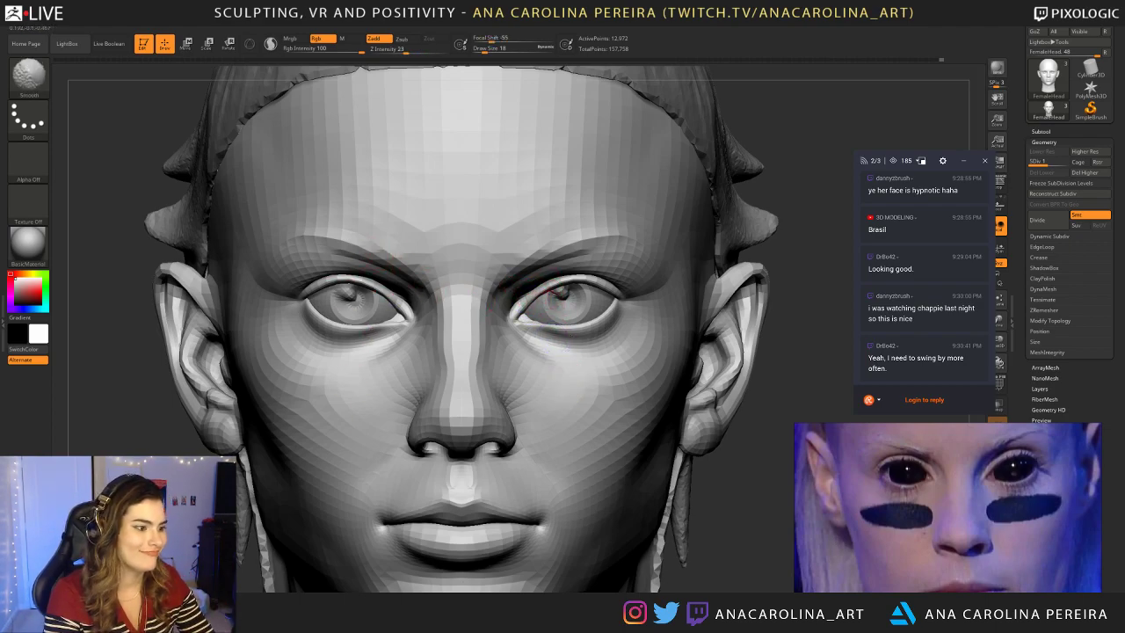
key(space)
drag(608, 337, 602, 337)
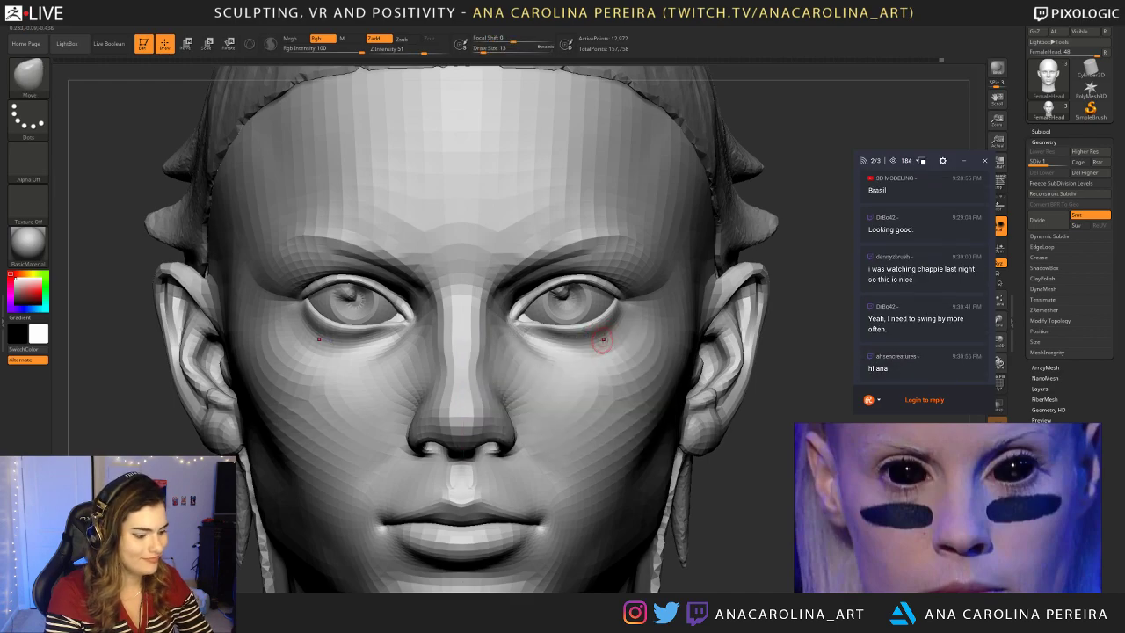
Step: Define the creases beneath the lower eyelids with the DamStandard brush at draw size 25
key(b)
key(d)
key(s)
key(space)
drag(314, 304, 318, 304)
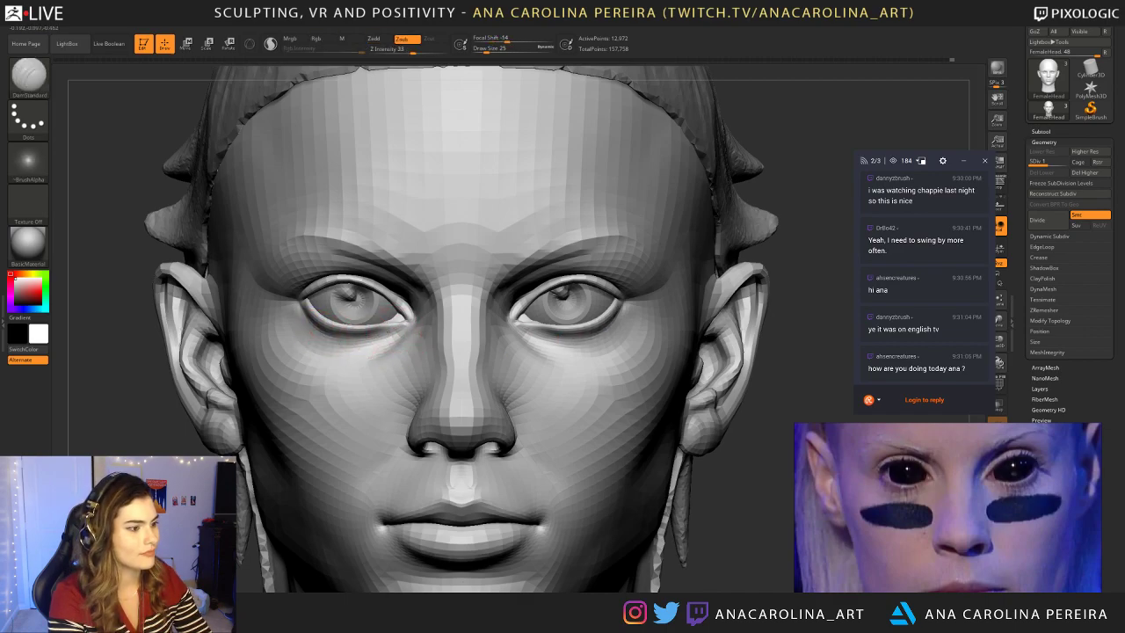
key(shift)
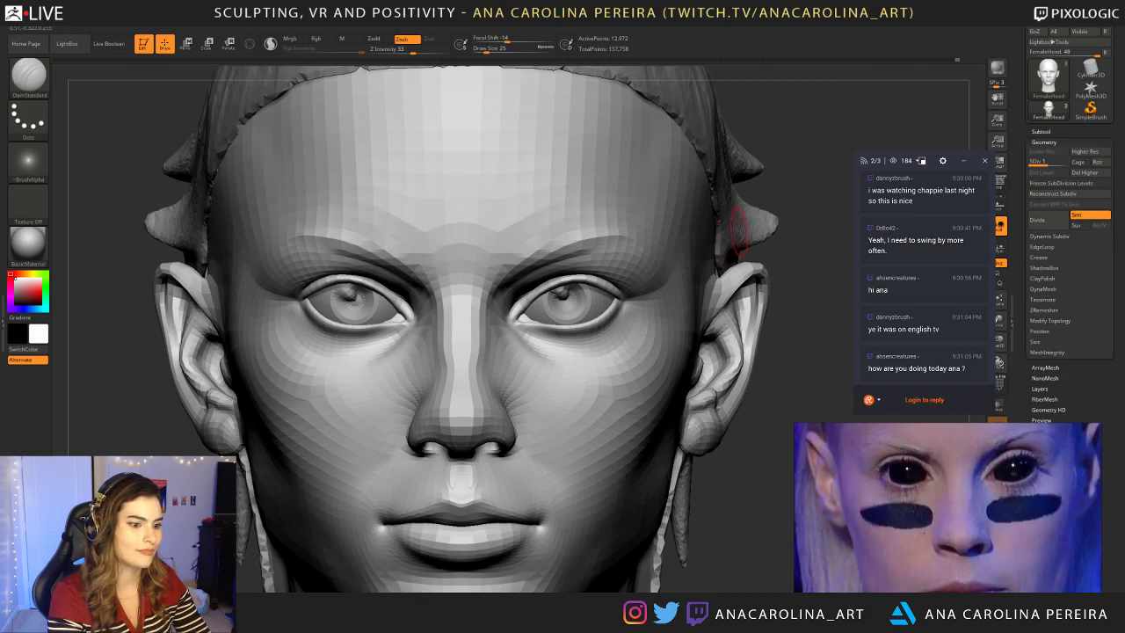
Step: Adjust the area beside the outer eyes and brows with the Move brush at draw size 46
mouse_move(803, 236)
alt+mouse_down()
mouse_move(738, 189)
mouse_move(713, 270)
mouse_move(659, 255)
mouse_move(570, 281)
alt+mouse_up()
key(b)
key(m)
key(v)
key(space)
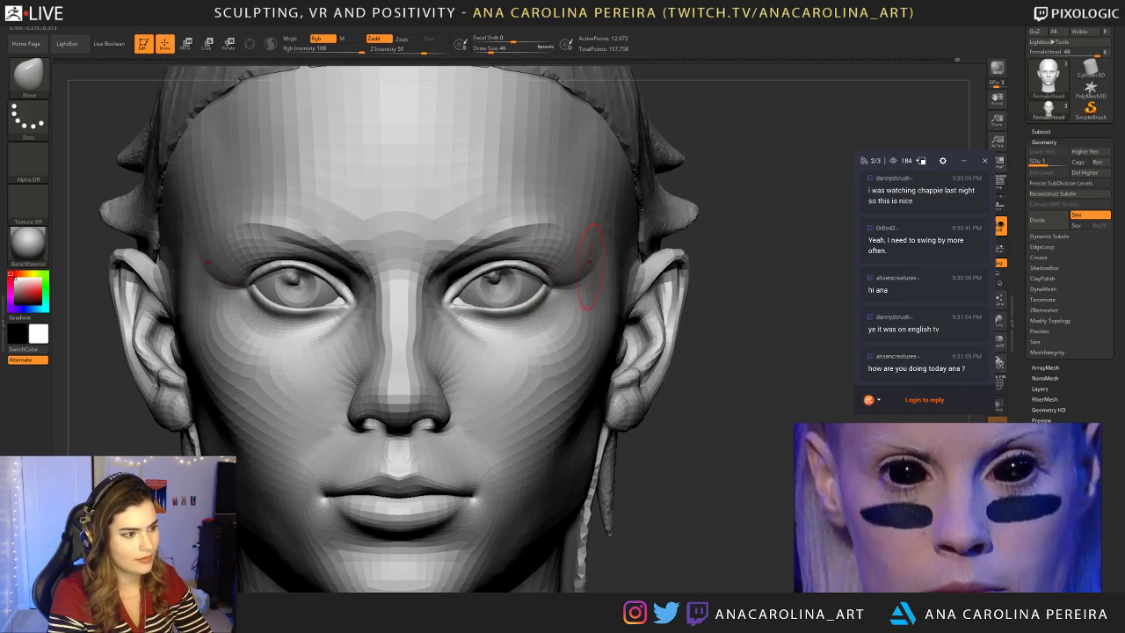
key(f)
key(f)
key(f)
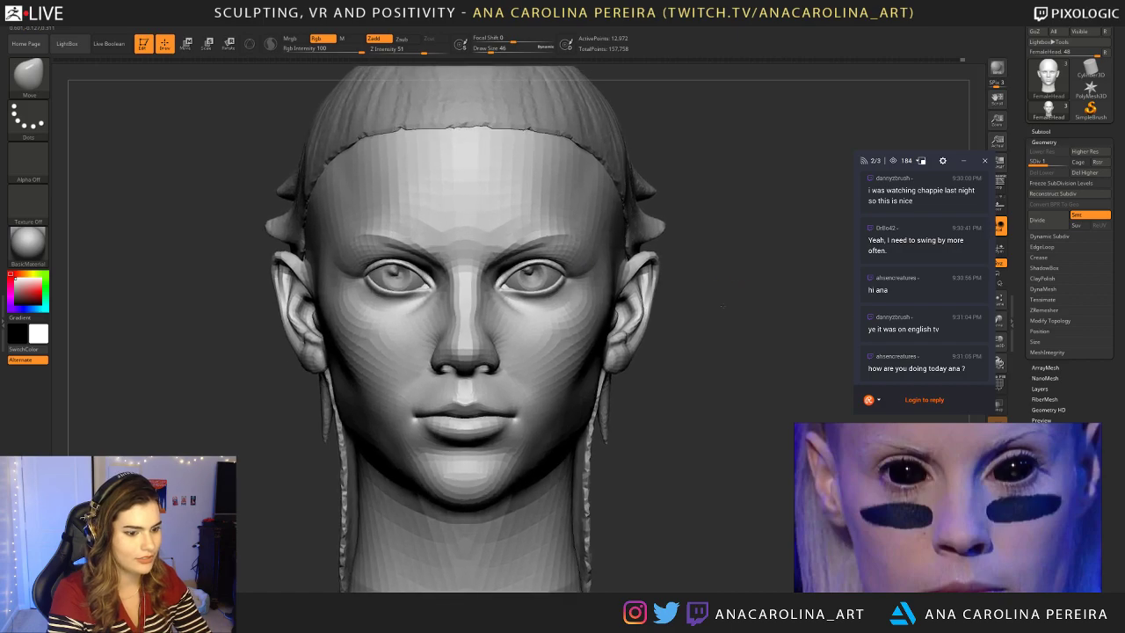
drag(702, 301, 723, 319)
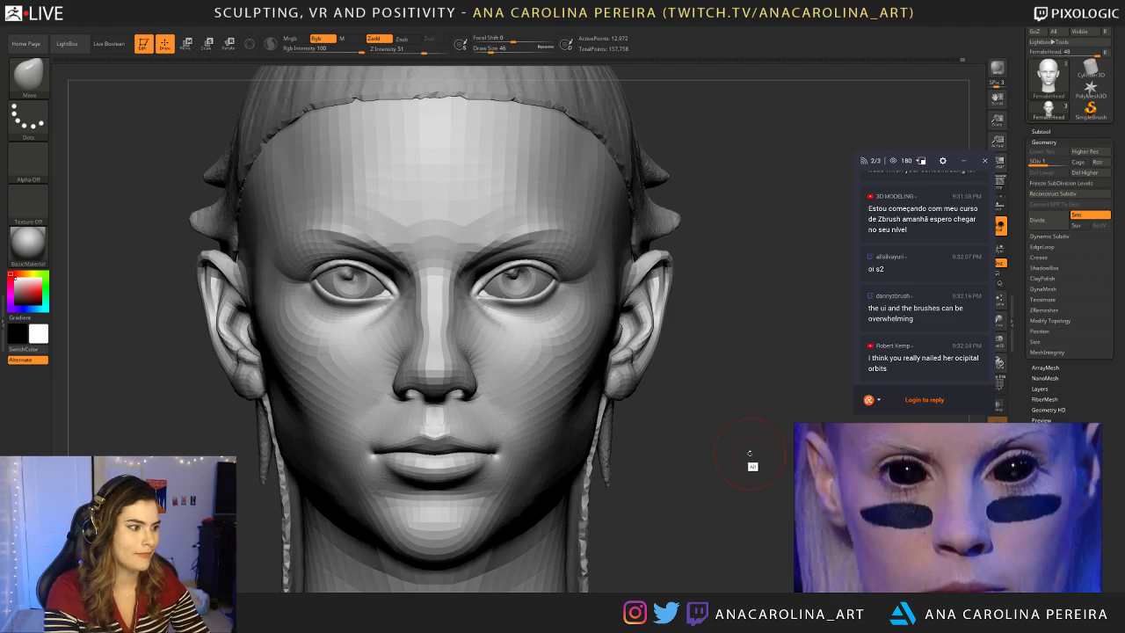
key(b)
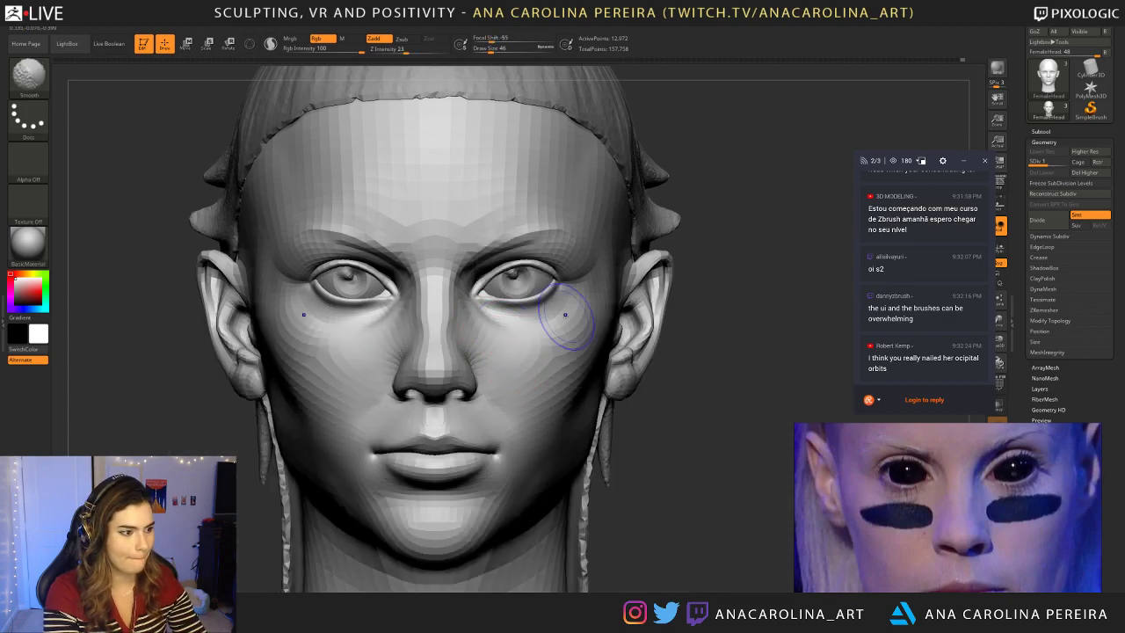
key(super)
mouse_move(757, 343)
mouse_down()
mouse_move(711, 303)
mouse_move(733, 301)
mouse_move(735, 285)
mouse_up()
key(super)
Step: Read back through the earlier live chat messages and return towards the newer ones
scroll(958, 266, up, 3)
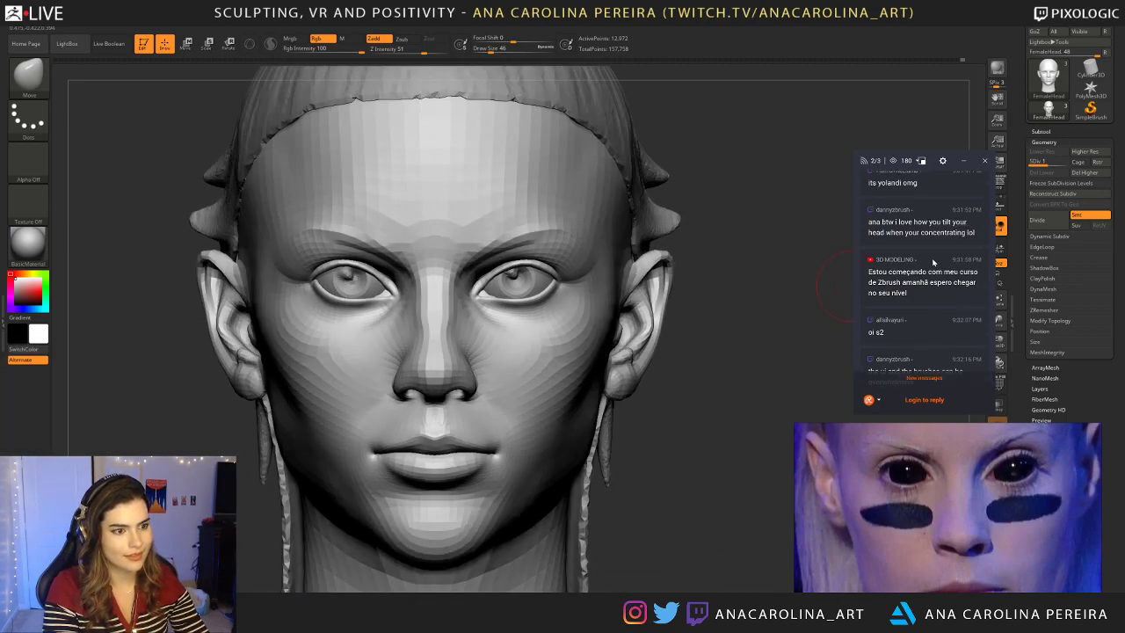
scroll(958, 266, up, 1)
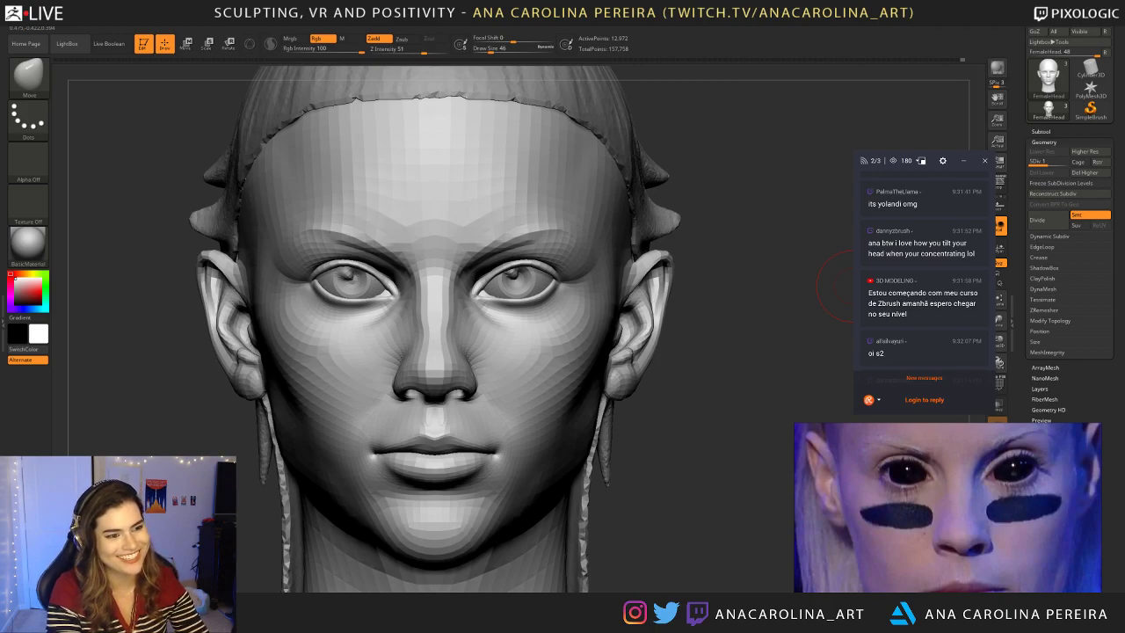
scroll(937, 238, up, 3)
scroll(938, 238, up, 3)
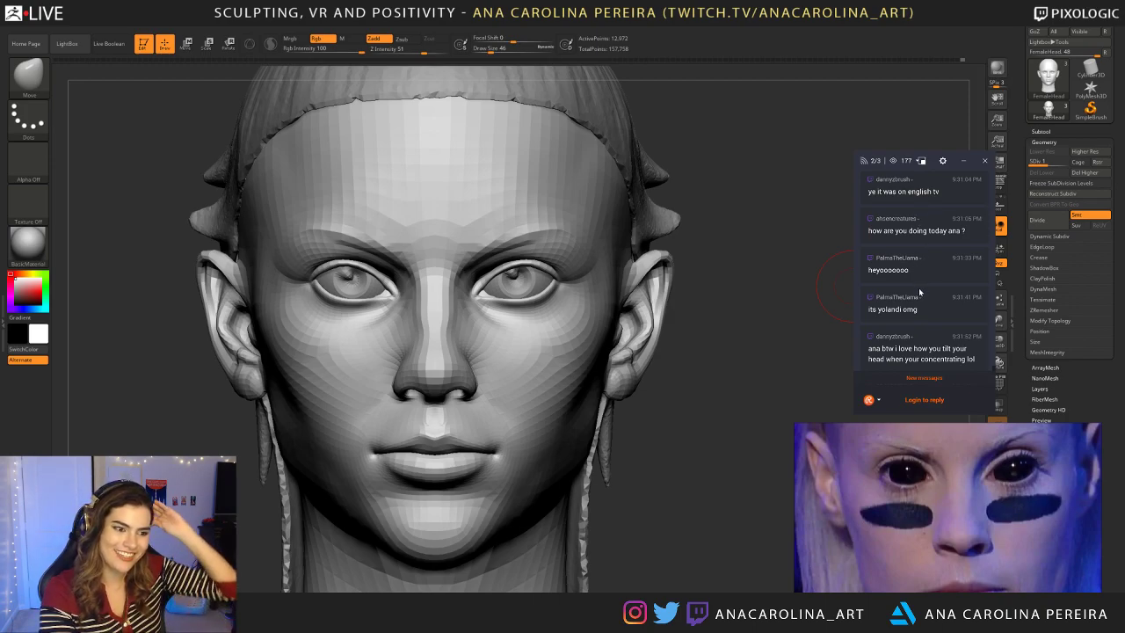
scroll(919, 290, down, 2)
scroll(922, 302, down, 4)
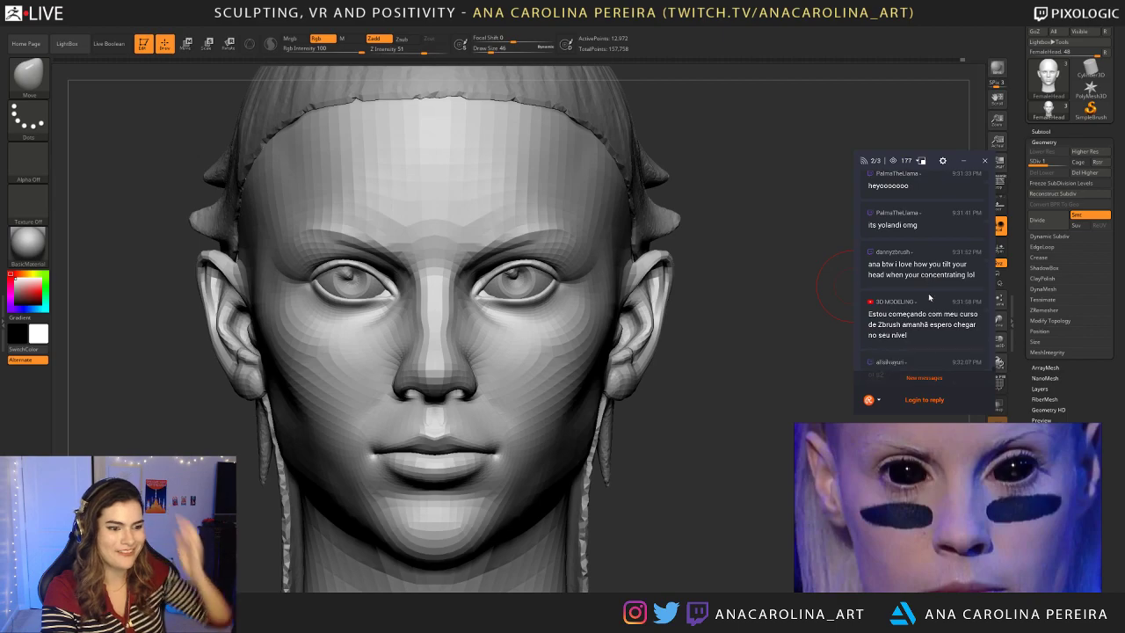
drag(879, 272, 903, 273)
click(903, 274)
triple_click(902, 274)
click(906, 284)
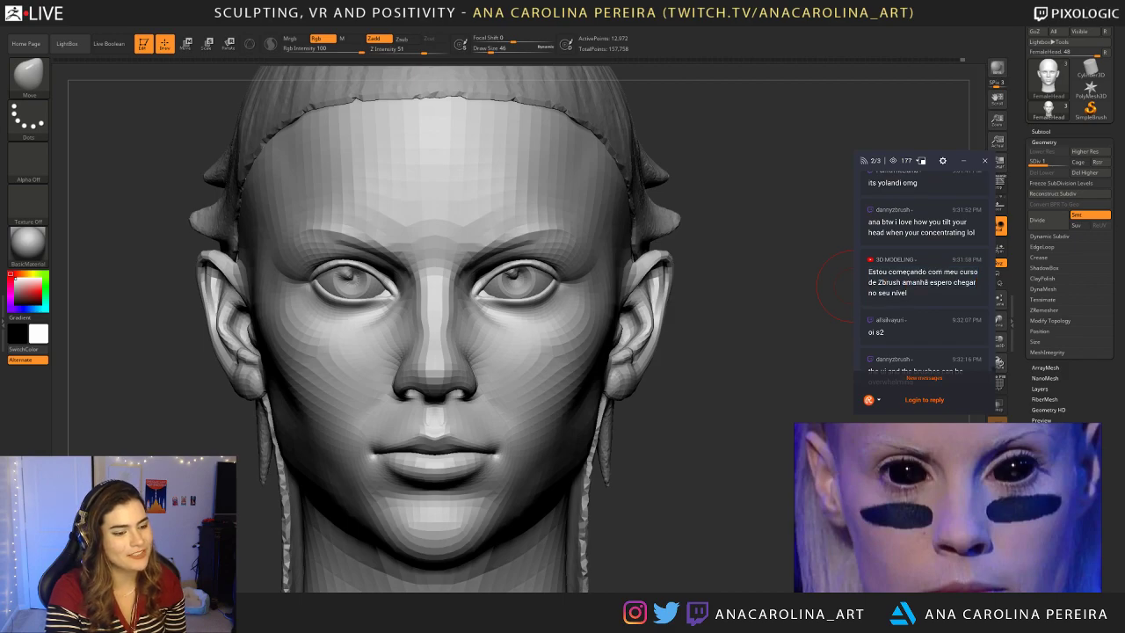
scroll(918, 278, down, 1)
drag(908, 273, 882, 252)
click(885, 264)
drag(927, 281, 876, 246)
click(877, 248)
scroll(897, 261, down, 2)
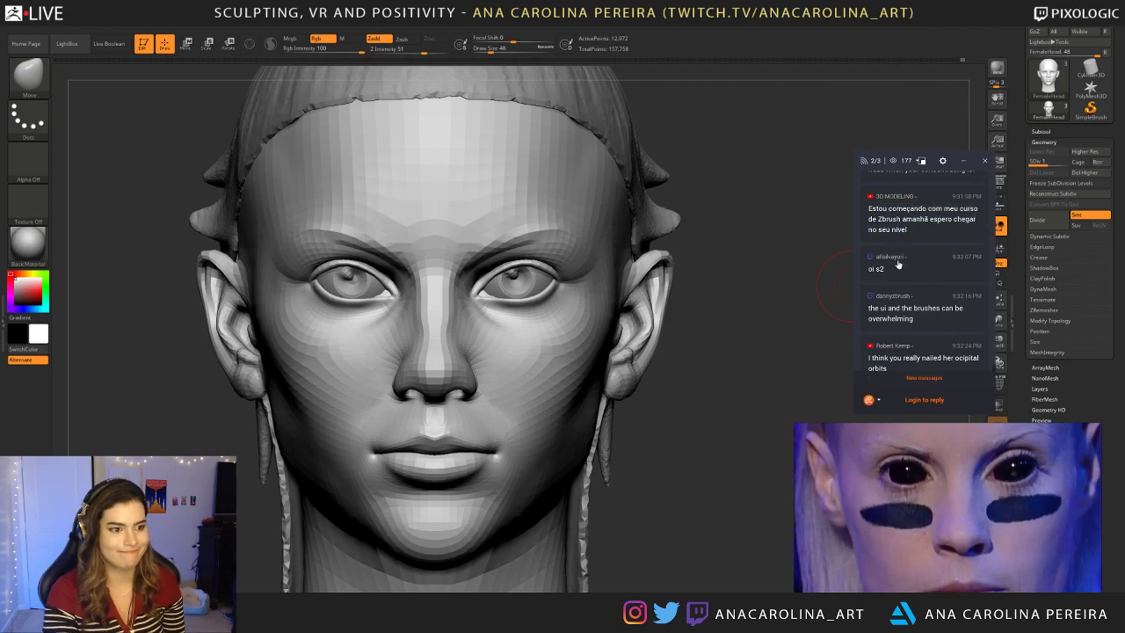
scroll(900, 261, down, 3)
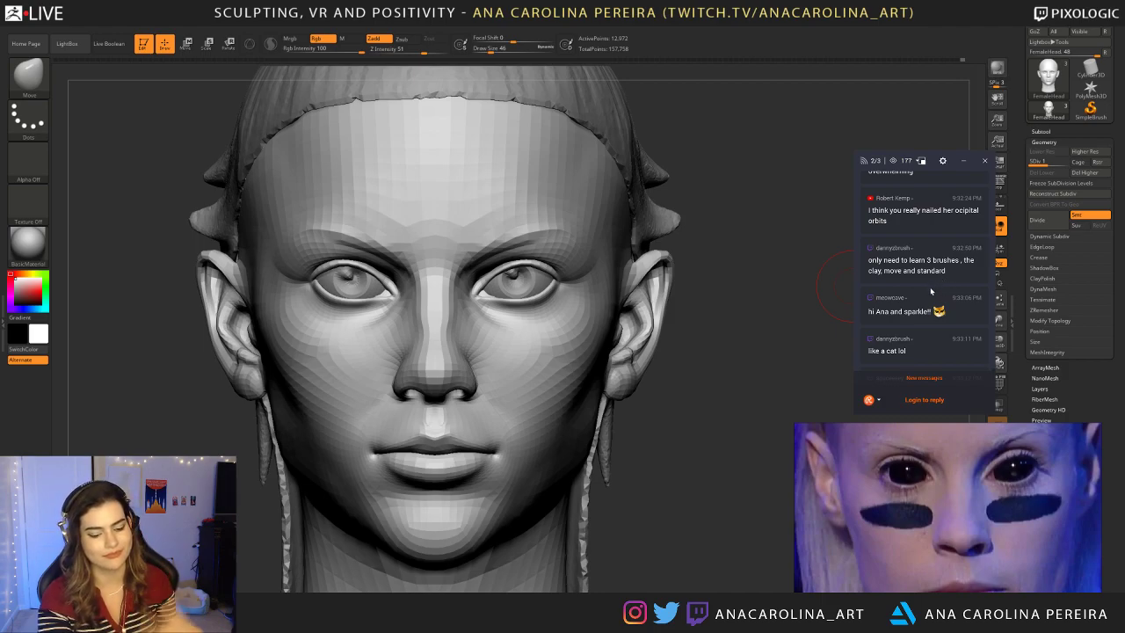
drag(738, 392, 668, 289)
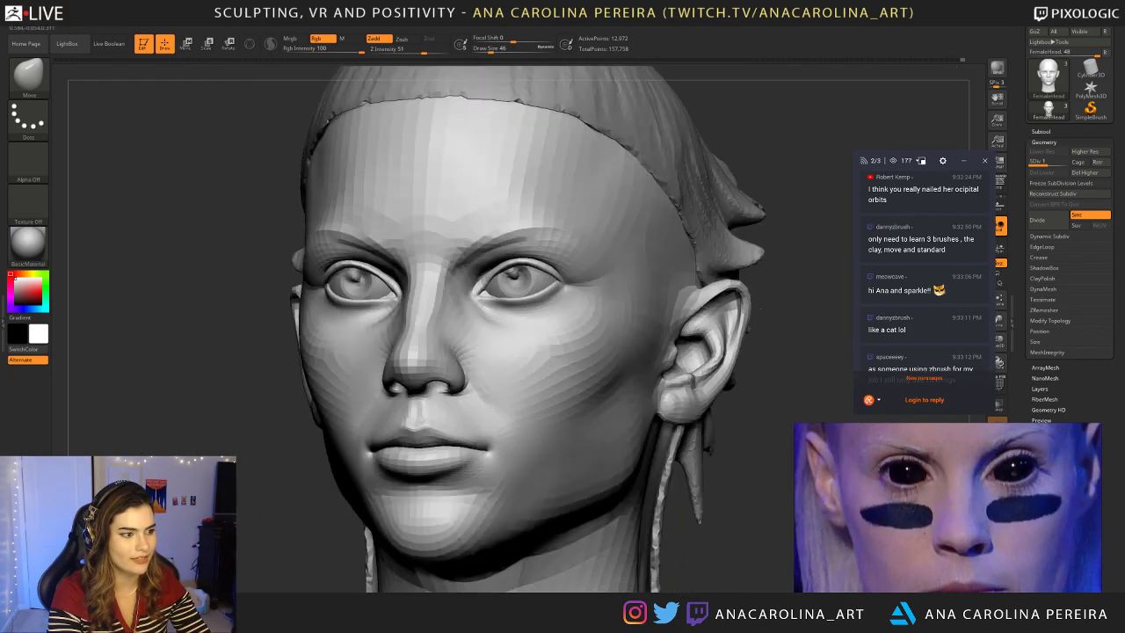
drag(766, 338, 736, 332)
alt+drag(803, 369, 789, 272)
alt+drag(789, 273, 770, 348)
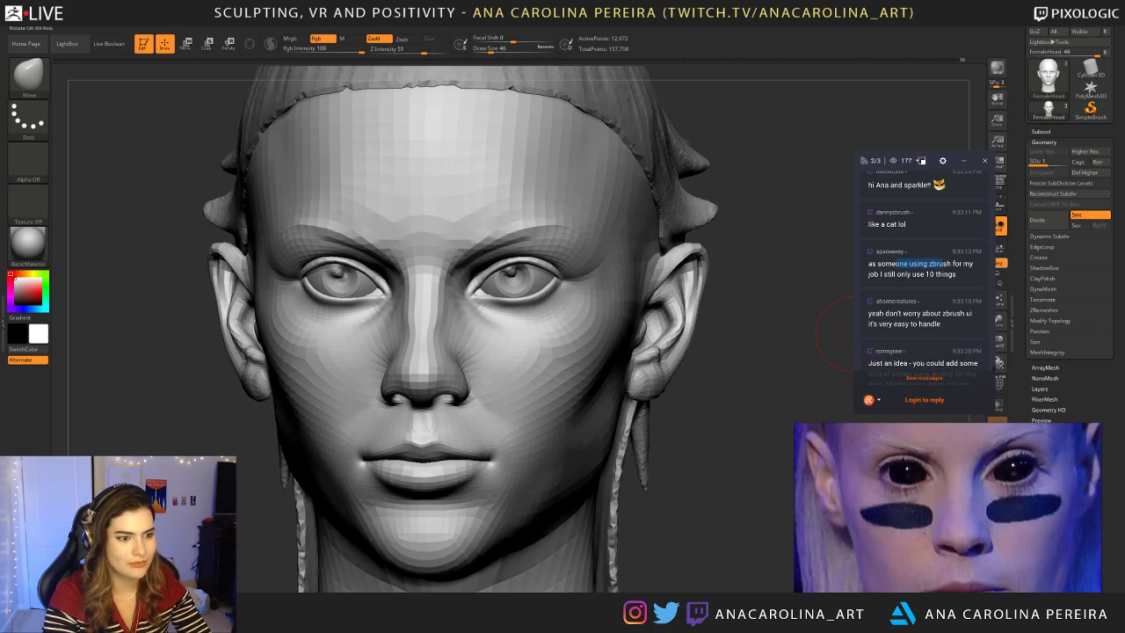
Step: Catch up on the remaining chat messages down to the latest one
scroll(914, 268, down, 2)
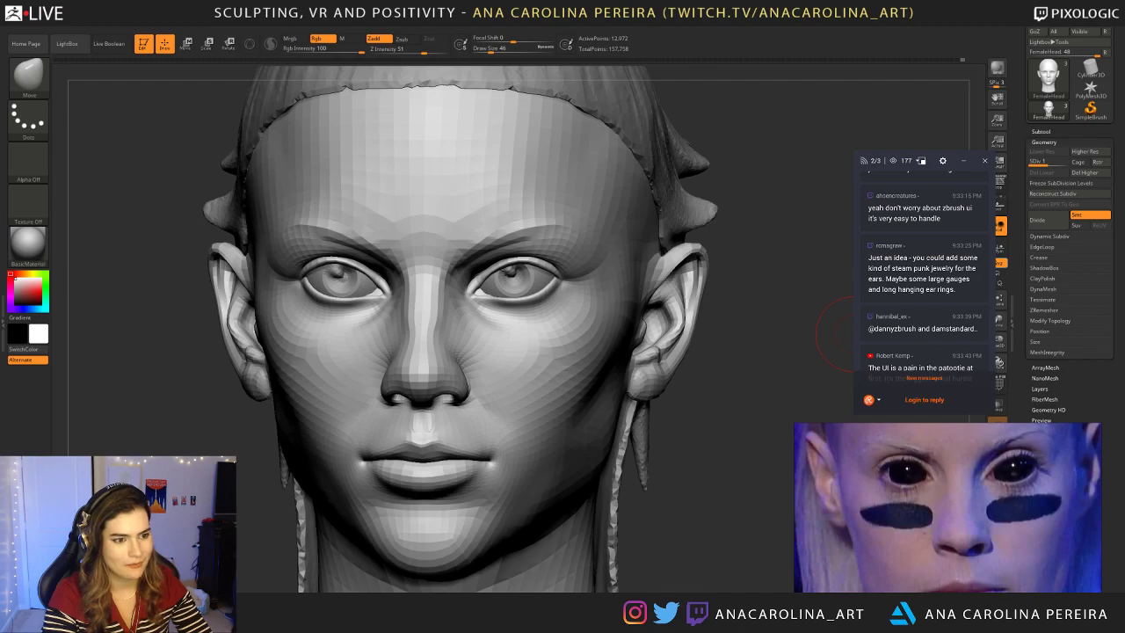
mouse_move(881, 257)
mouse_down()
mouse_move(965, 268)
mouse_move(970, 279)
mouse_move(949, 289)
mouse_move(886, 267)
mouse_up()
click(887, 268)
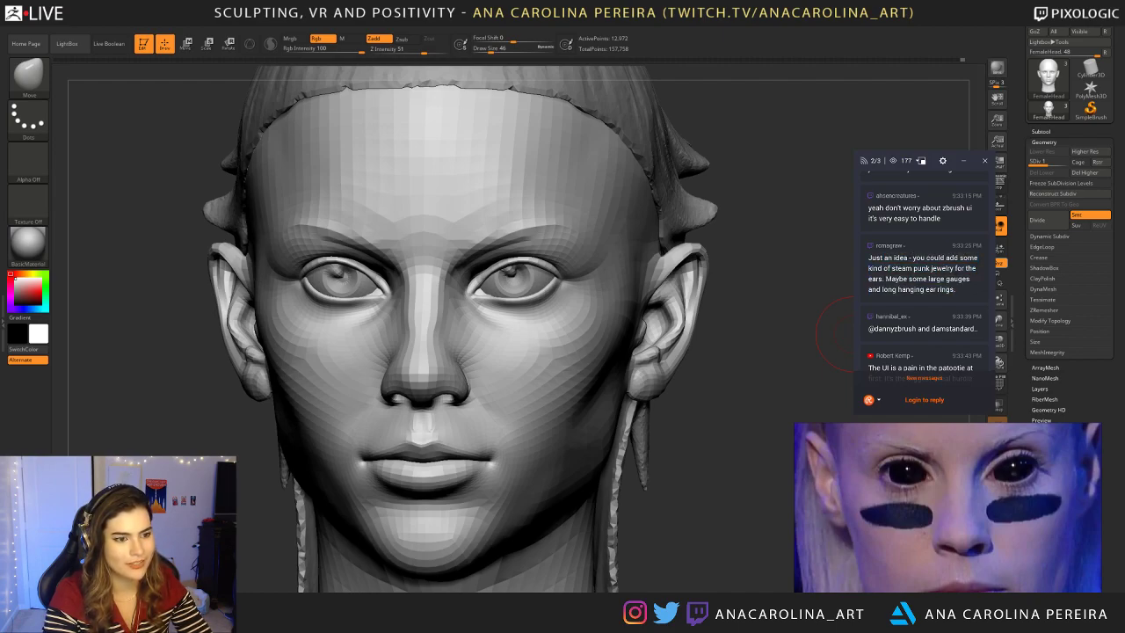
scroll(968, 302, down, 1)
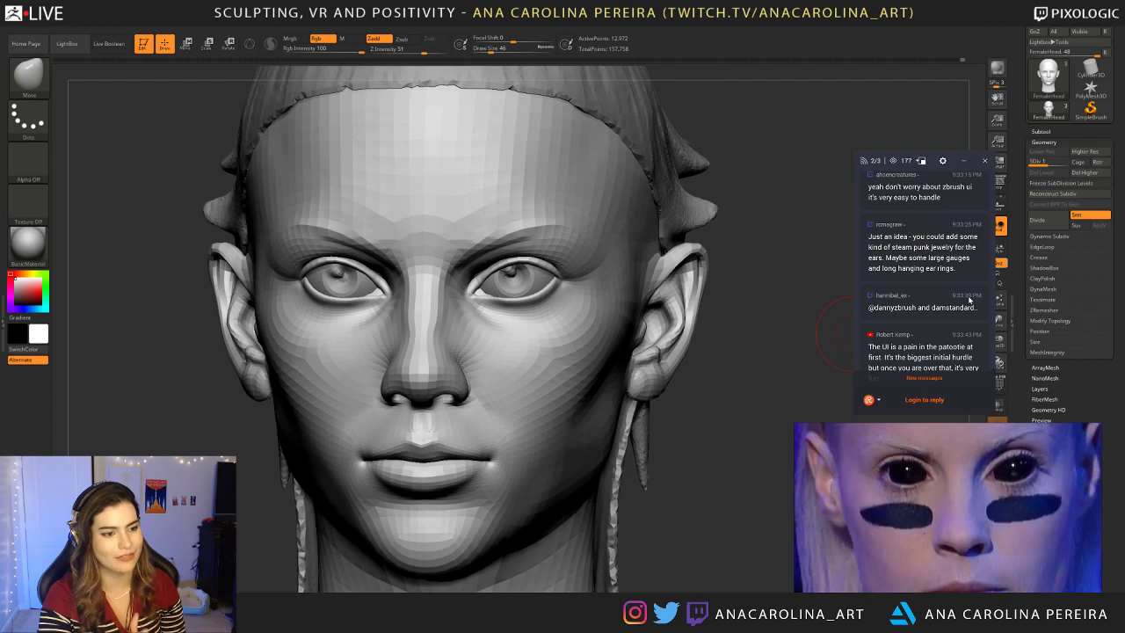
scroll(947, 303, down, 4)
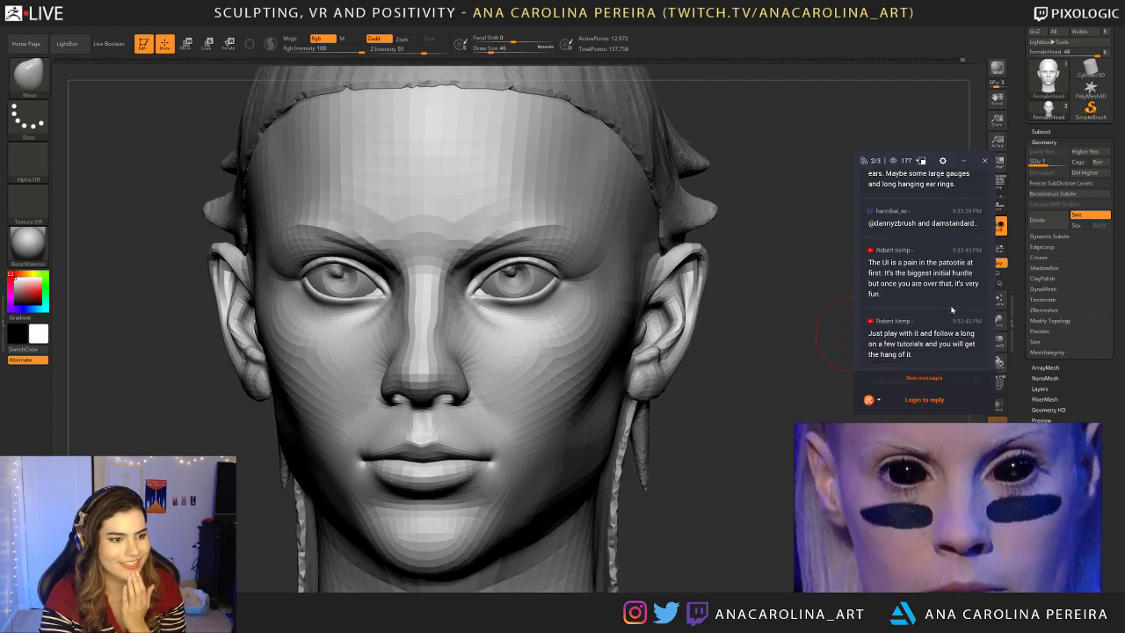
scroll(950, 309, down, 3)
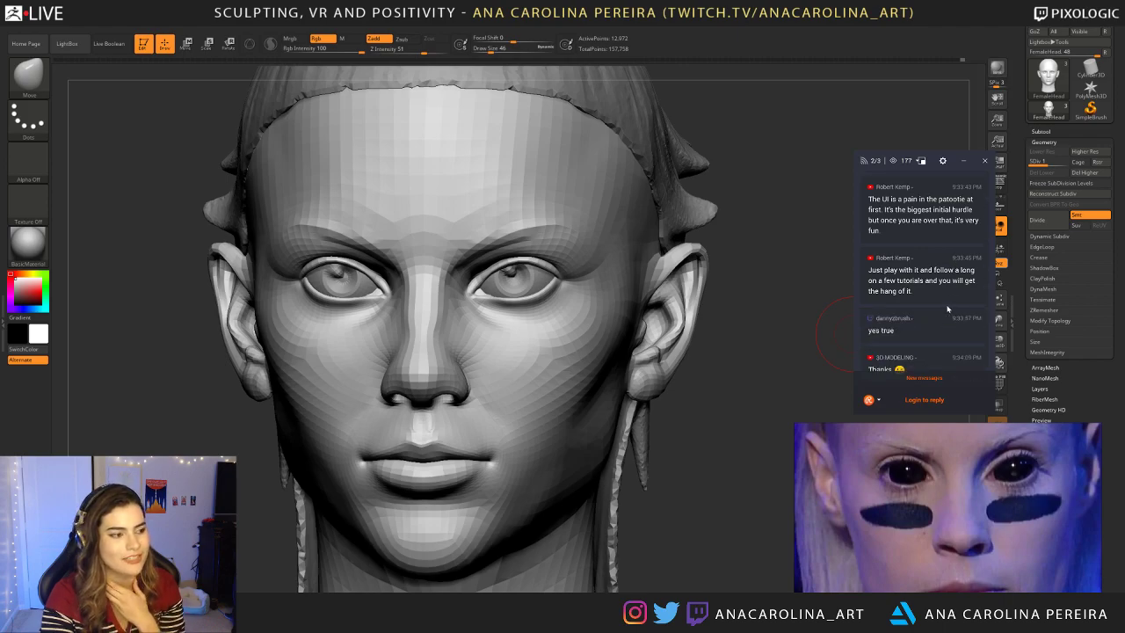
mouse_move(736, 464)
shift+mouse_down()
mouse_move(685, 413)
mouse_move(666, 442)
mouse_move(666, 475)
mouse_move(620, 484)
mouse_move(632, 477)
shift+mouse_up()
key(space)
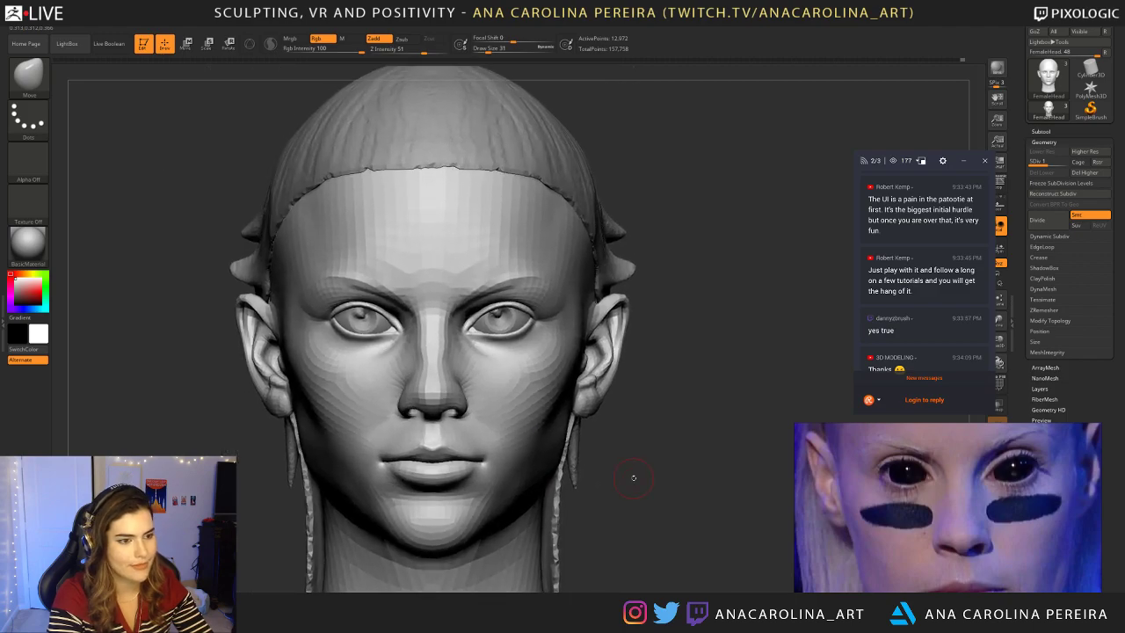
scroll(914, 273, down, 4)
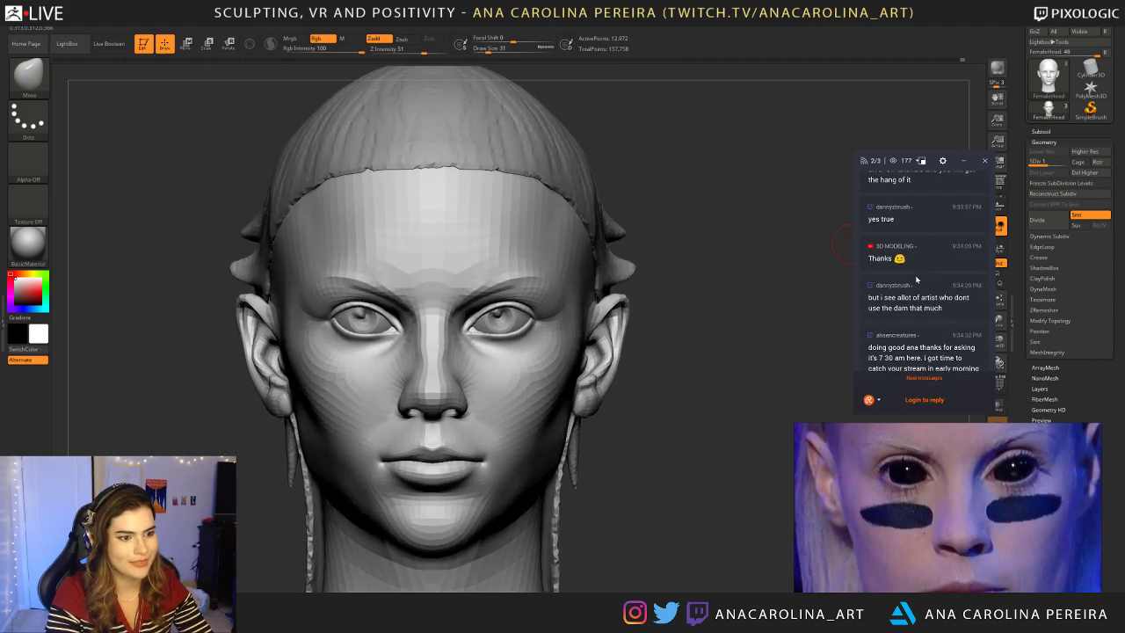
click(922, 382)
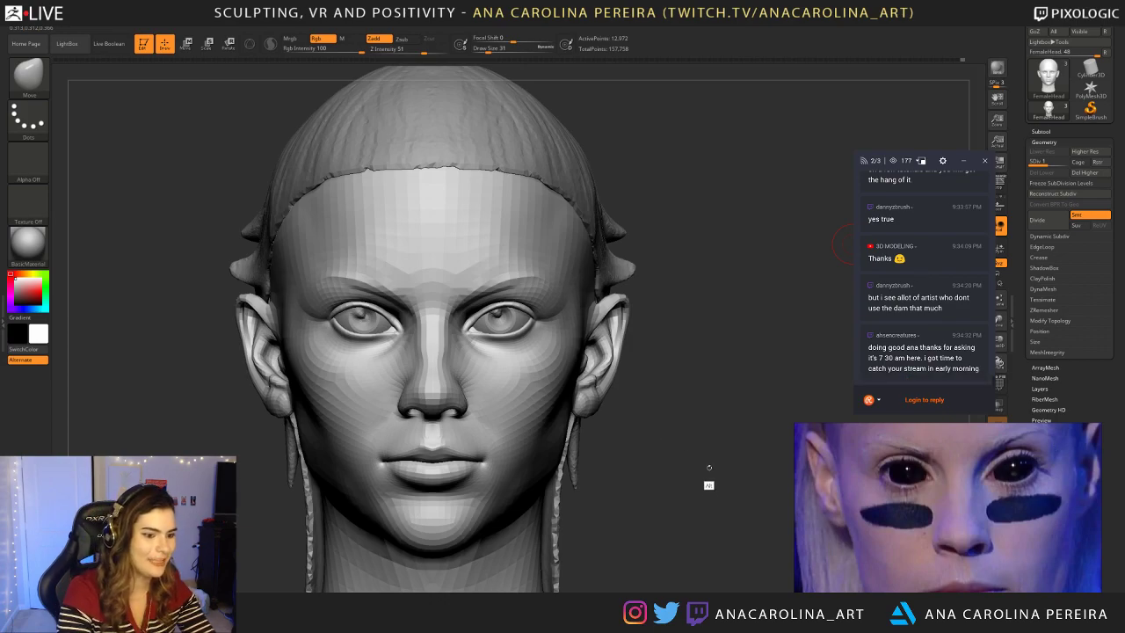
Step: Adjust the side of the face beside the ear with the Move brush at draw size 101
mouse_move(643, 407)
alt+mouse_down()
mouse_move(687, 387)
mouse_move(661, 429)
alt+mouse_up()
key(space)
drag(690, 373, 702, 376)
key(b)
key(m)
key(v)
key(space)
drag(599, 350, 595, 351)
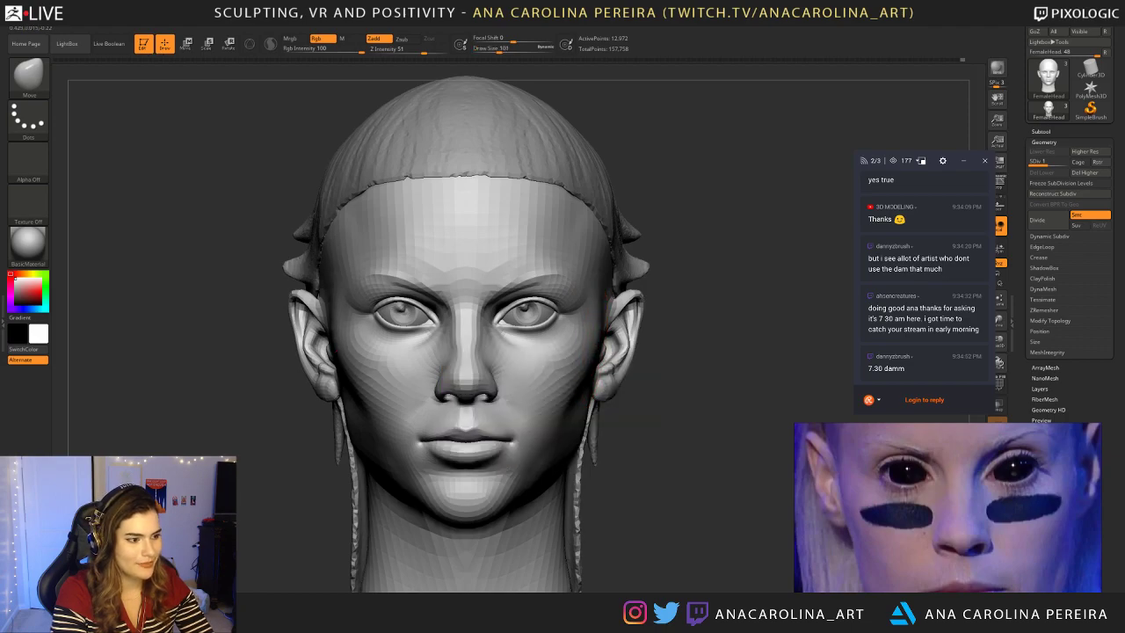
Step: Quick-save the project with the whole head framed in the viewport
mouse_move(703, 373)
mouse_down()
mouse_move(660, 356)
mouse_move(668, 394)
mouse_move(766, 395)
mouse_move(709, 392)
mouse_up()
key(f)
click(861, 7)
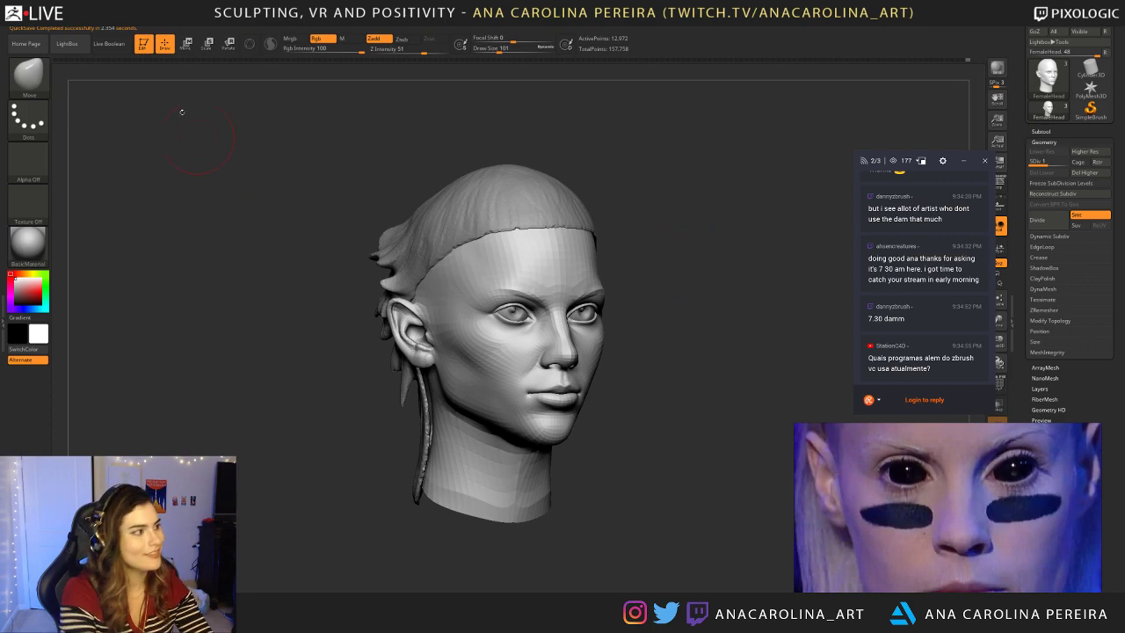
Step: Compare the head with an earlier state in the undo history and return to the latest state
click(69, 61)
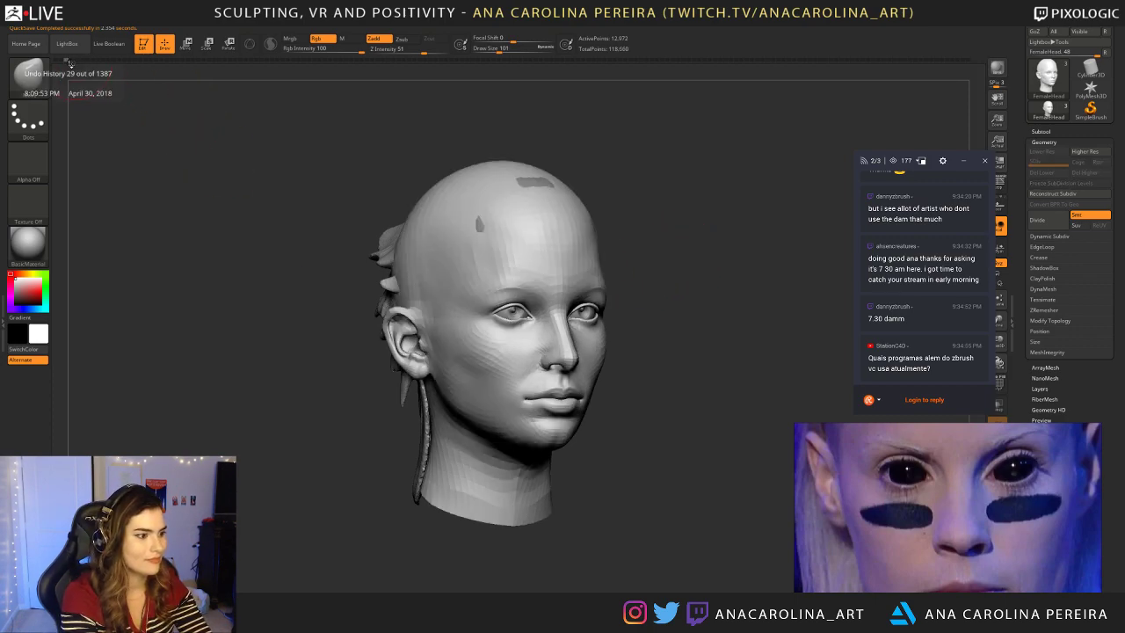
drag(64, 61, 51, 68)
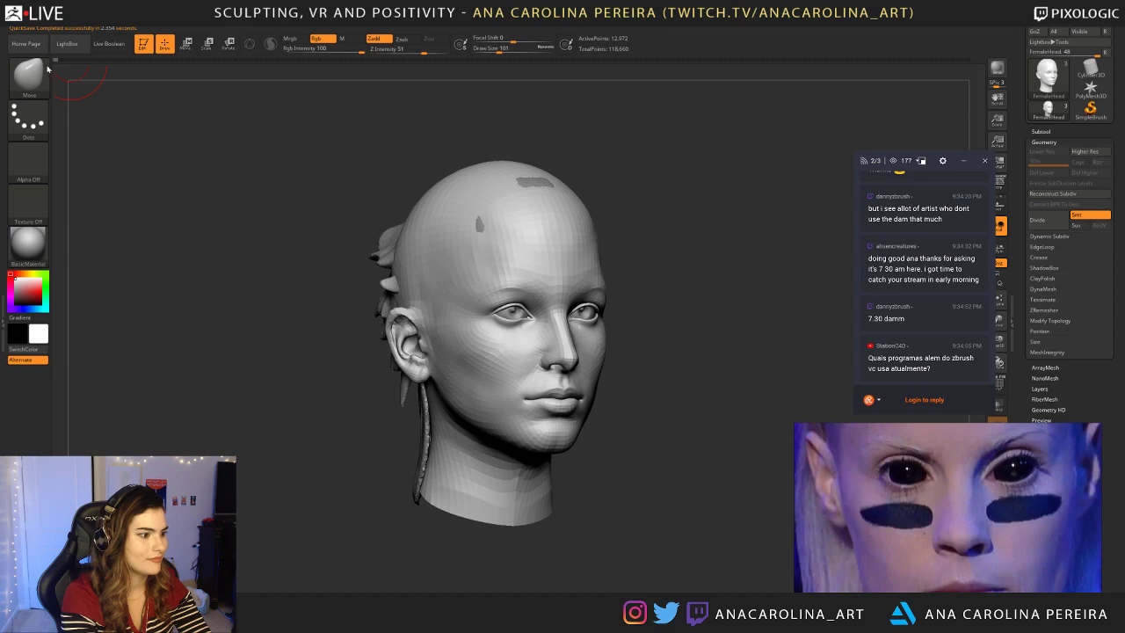
click(978, 64)
alt+drag(677, 237, 554, 249)
mouse_move(713, 220)
mouse_down()
mouse_move(728, 219)
mouse_move(729, 238)
mouse_up()
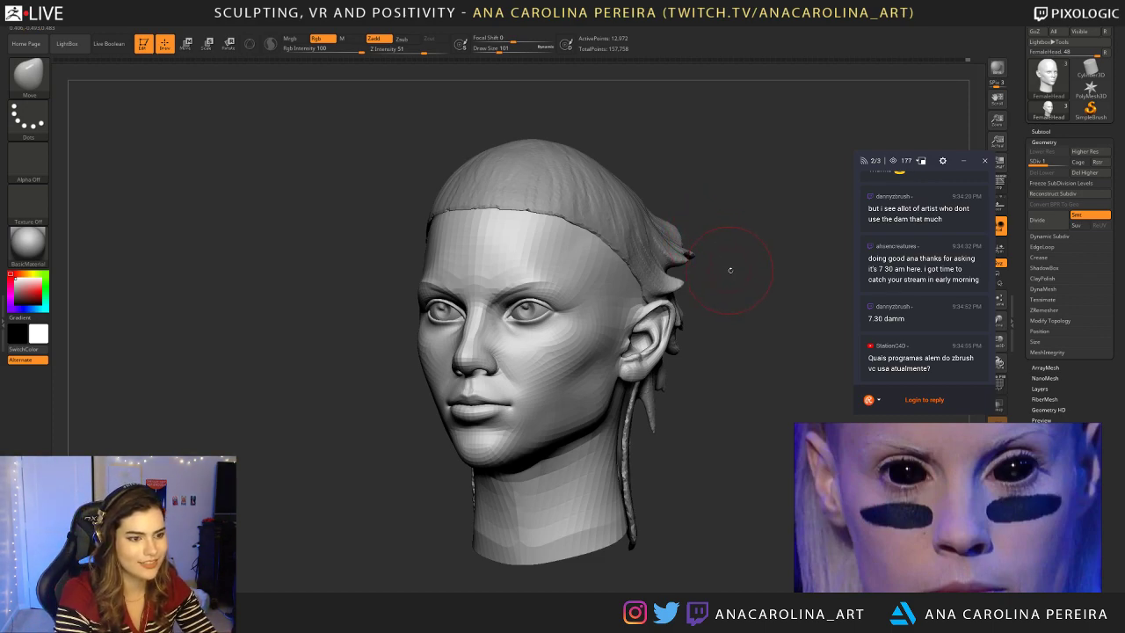
mouse_move(759, 272)
alt+mouse_down()
mouse_move(765, 304)
mouse_move(749, 277)
mouse_move(731, 280)
mouse_move(782, 285)
mouse_move(745, 324)
mouse_move(726, 321)
alt+mouse_up()
key(space)
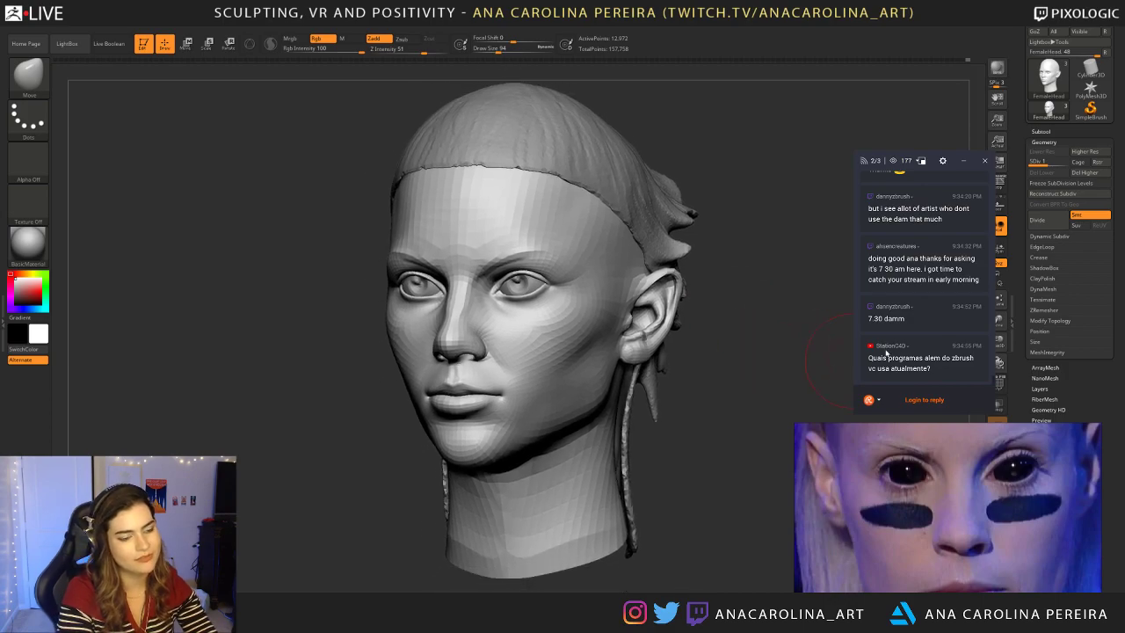
Step: Refine the mouth area with a short symmetrical stroke of the DamStandard brush
mouse_move(395, 392)
mouse_down()
mouse_move(678, 400)
mouse_move(678, 413)
mouse_move(690, 372)
mouse_move(679, 374)
mouse_up()
key(space)
key(b)
key(d)
key(s)
key(space)
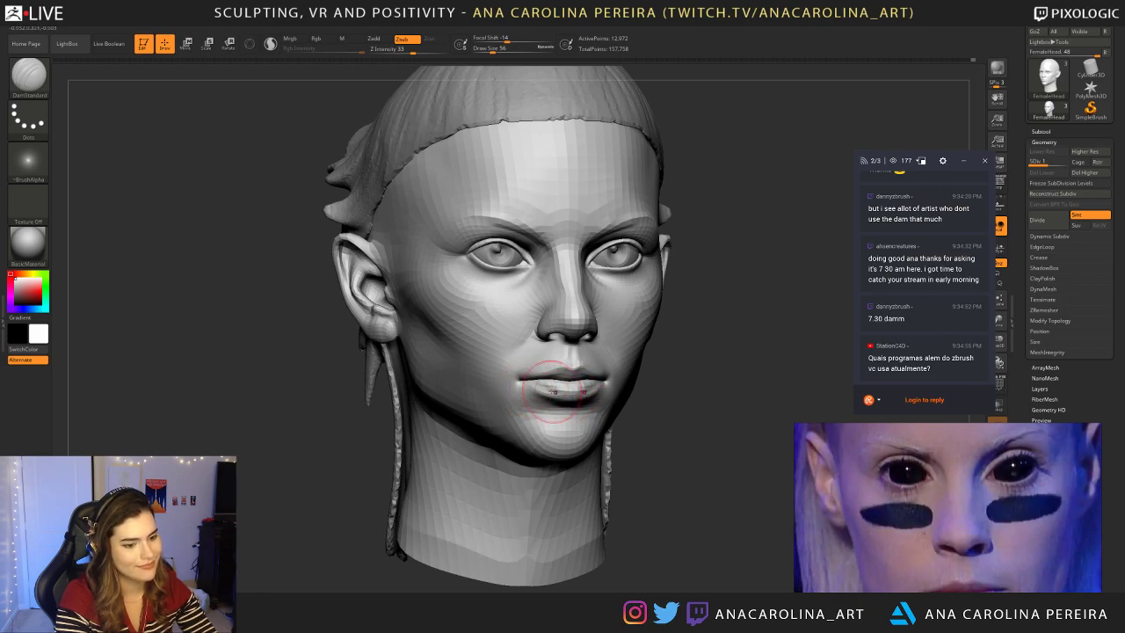
mouse_move(756, 402)
mouse_down()
mouse_move(667, 417)
mouse_move(615, 392)
mouse_move(619, 430)
mouse_up()
mouse_move(777, 370)
mouse_down()
mouse_move(740, 344)
mouse_move(729, 382)
mouse_up()
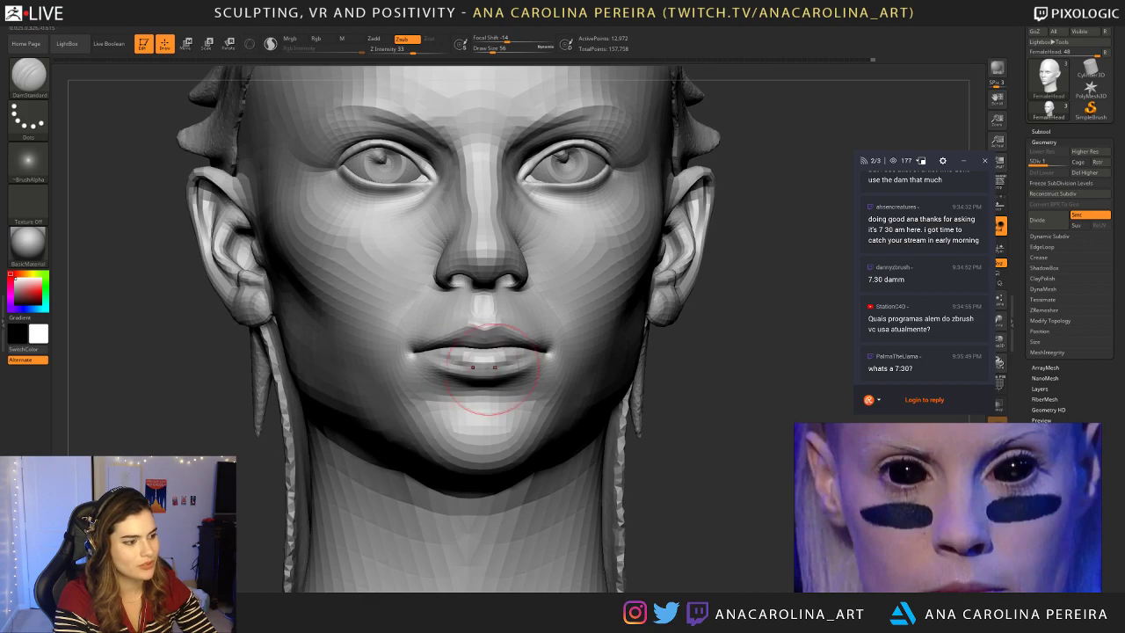
drag(664, 378, 705, 394)
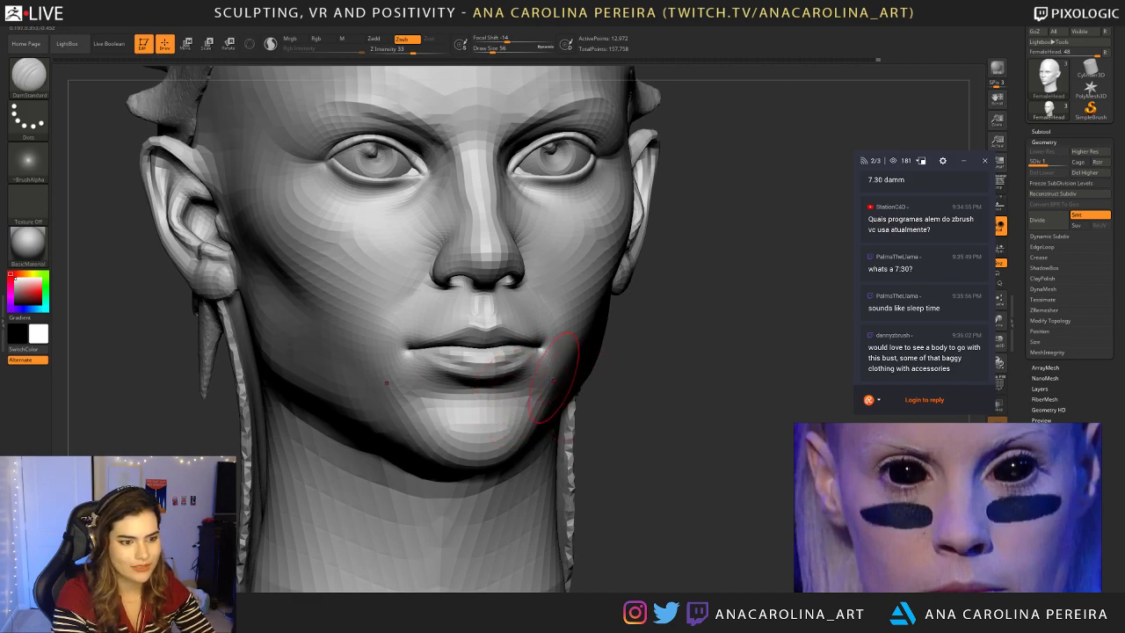
mouse_move(633, 436)
alt+mouse_down()
mouse_move(664, 413)
mouse_move(583, 419)
alt+mouse_up()
mouse_move(701, 399)
alt+mouse_down()
mouse_move(664, 426)
mouse_move(692, 425)
mouse_move(598, 376)
mouse_move(531, 457)
alt+mouse_up()
key(space)
mouse_move(460, 392)
mouse_down()
mouse_move(442, 397)
mouse_move(471, 394)
mouse_up()
mouse_move(620, 418)
mouse_down()
mouse_move(574, 402)
mouse_move(608, 447)
mouse_move(555, 377)
mouse_move(571, 421)
mouse_move(564, 404)
mouse_move(600, 416)
mouse_up()
key(space)
Step: Reshape the lips slightly with the Move brush at draw size 54
alt+drag(600, 416, 589, 431)
key(b)
key(m)
key(v)
key(space)
drag(424, 367, 413, 367)
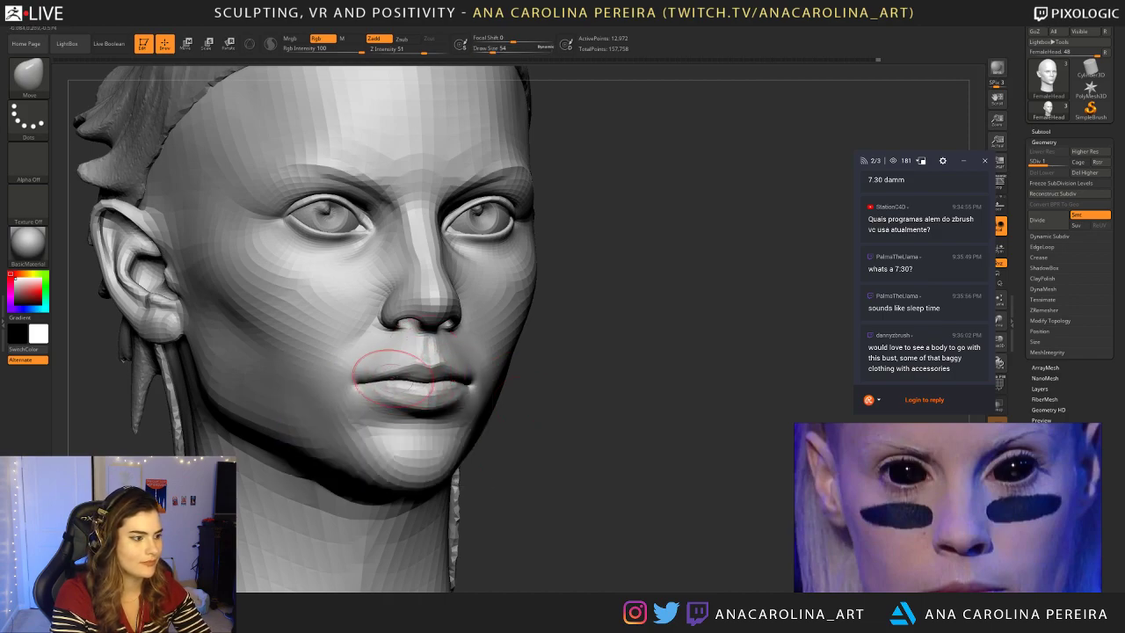
Step: Examine the head's proportions from the front, profile and three-quarter views
key(f)
alt+drag(619, 378, 618, 387)
key(space)
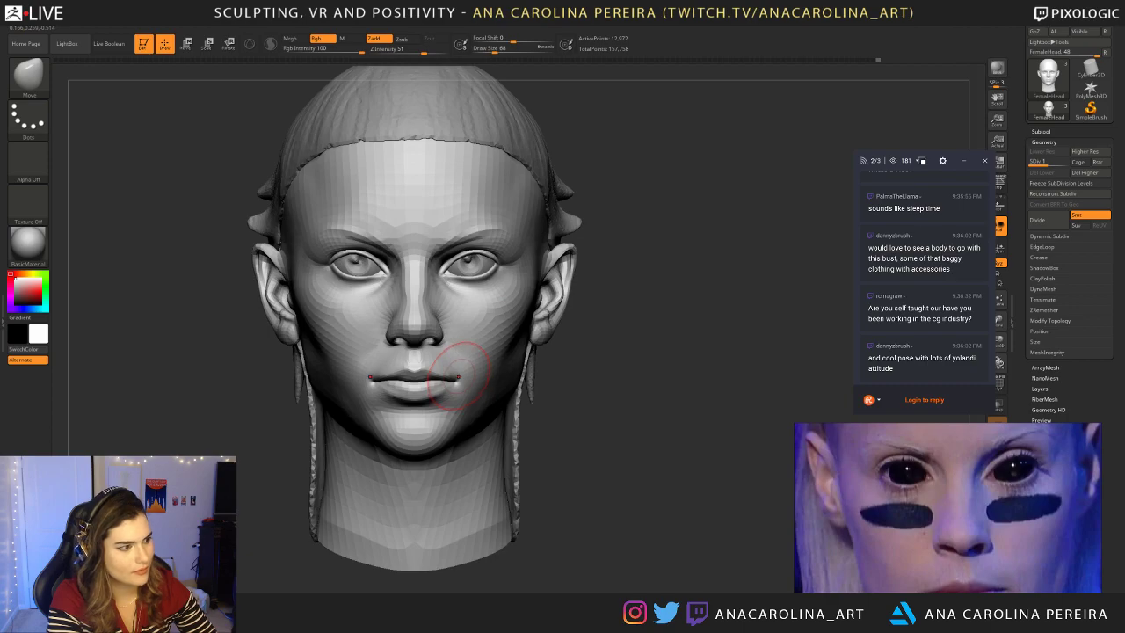
alt+drag(570, 416, 566, 400)
mouse_move(566, 400)
mouse_down()
mouse_move(598, 404)
mouse_move(518, 444)
mouse_move(527, 494)
mouse_up()
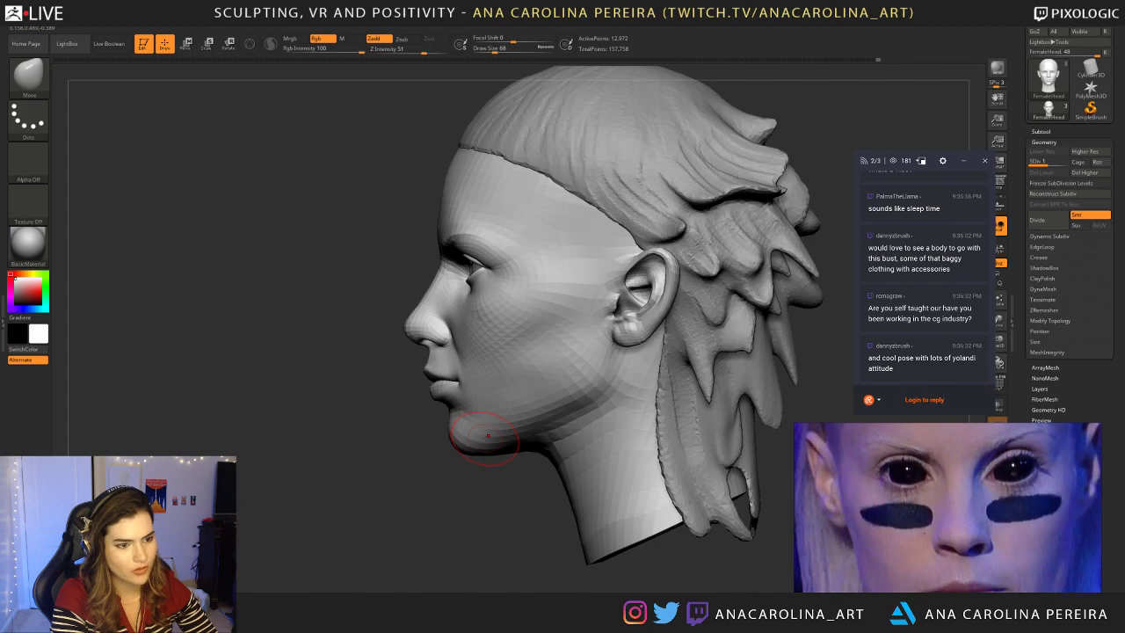
drag(580, 545, 651, 545)
alt+drag(677, 401, 689, 430)
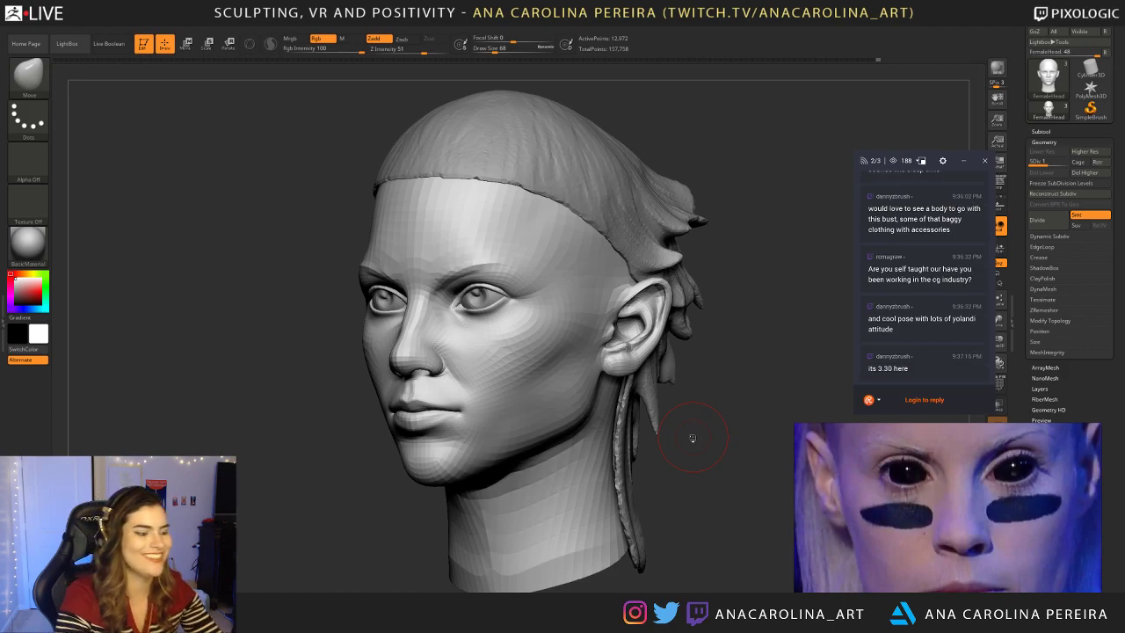
drag(180, 374, 482, 303)
shift+drag(615, 316, 676, 430)
alt+drag(667, 307, 698, 309)
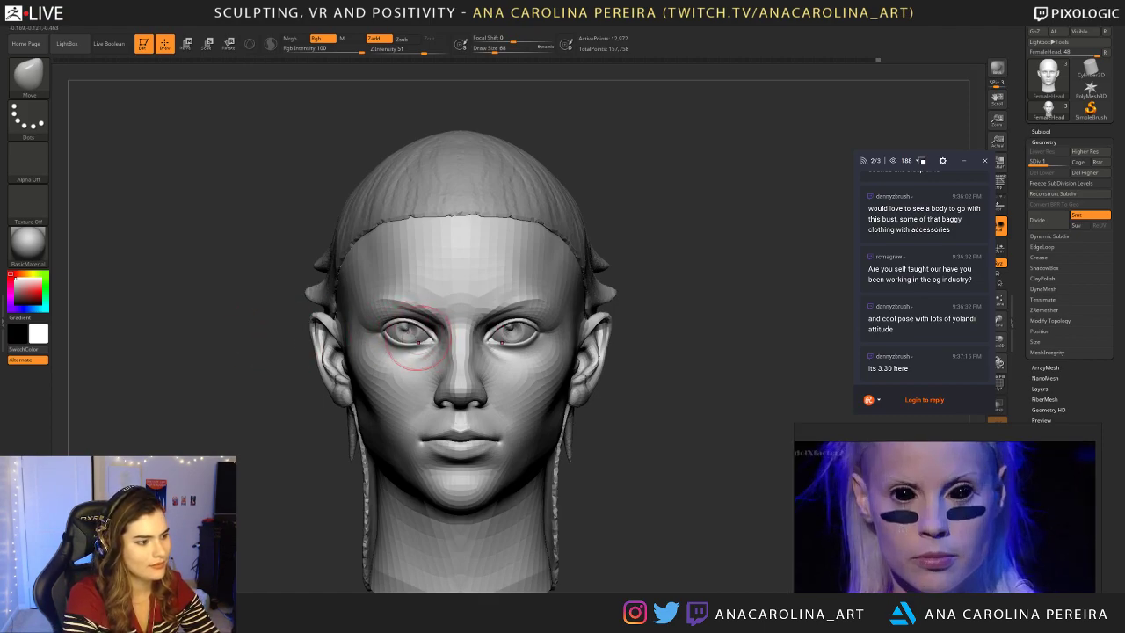
Step: Select the eyes subtool for editing
click(1040, 131)
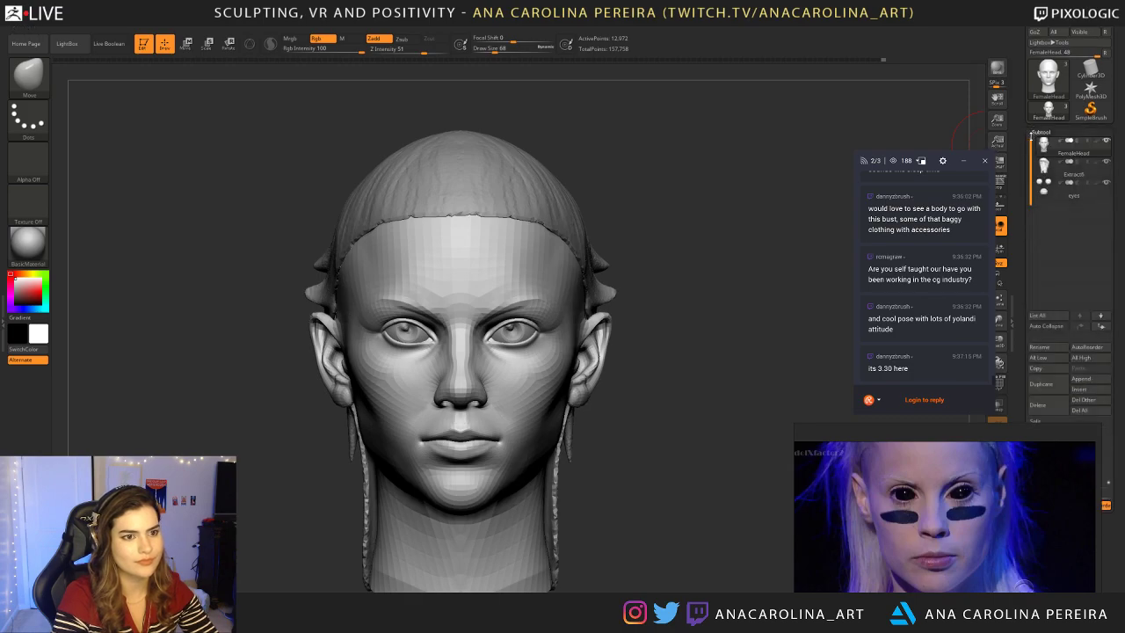
click(1053, 190)
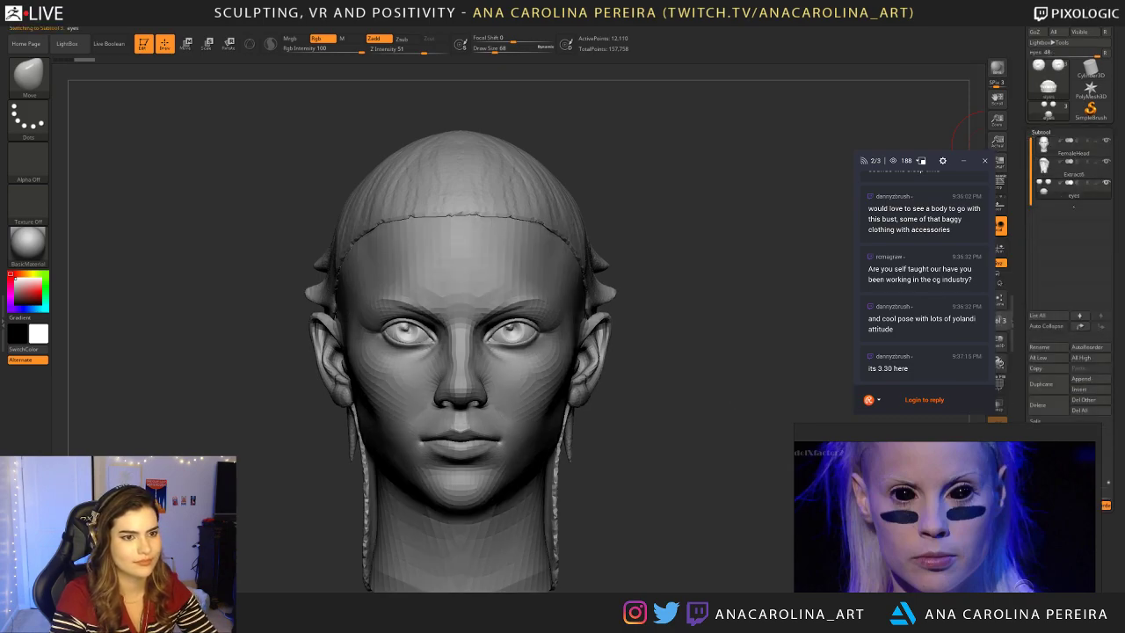
Step: Insert mirrored spheres over both eyes into the hair subtool using the Insert Sphere mesh of the IMM Primitives brush
mouse_move(1051, 186)
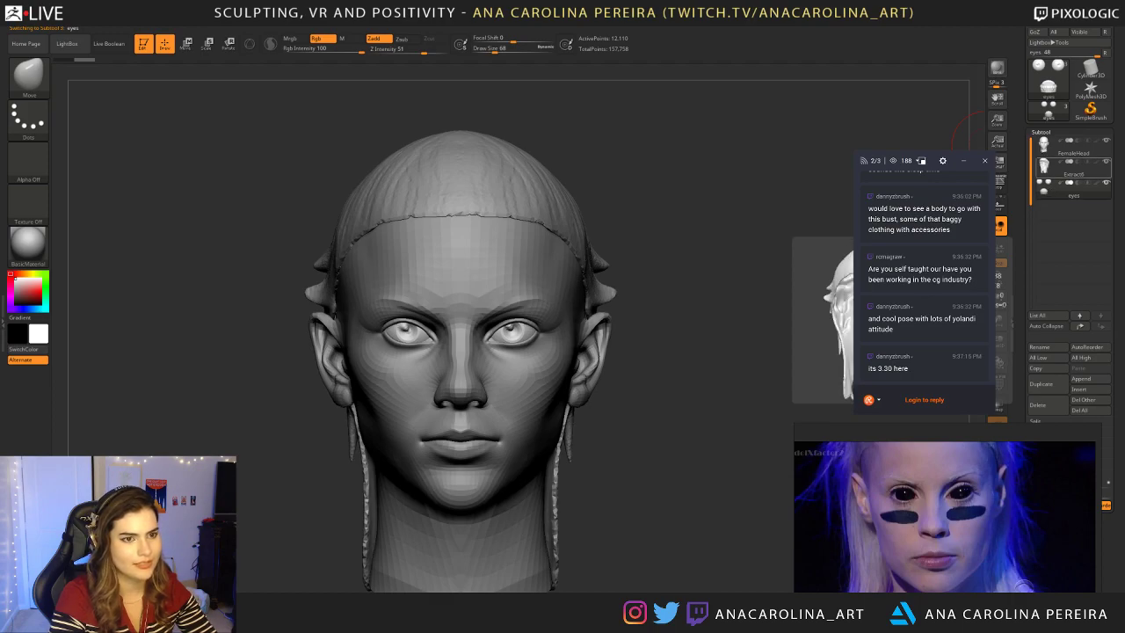
ctrl+right_drag(590, 349, 614, 361)
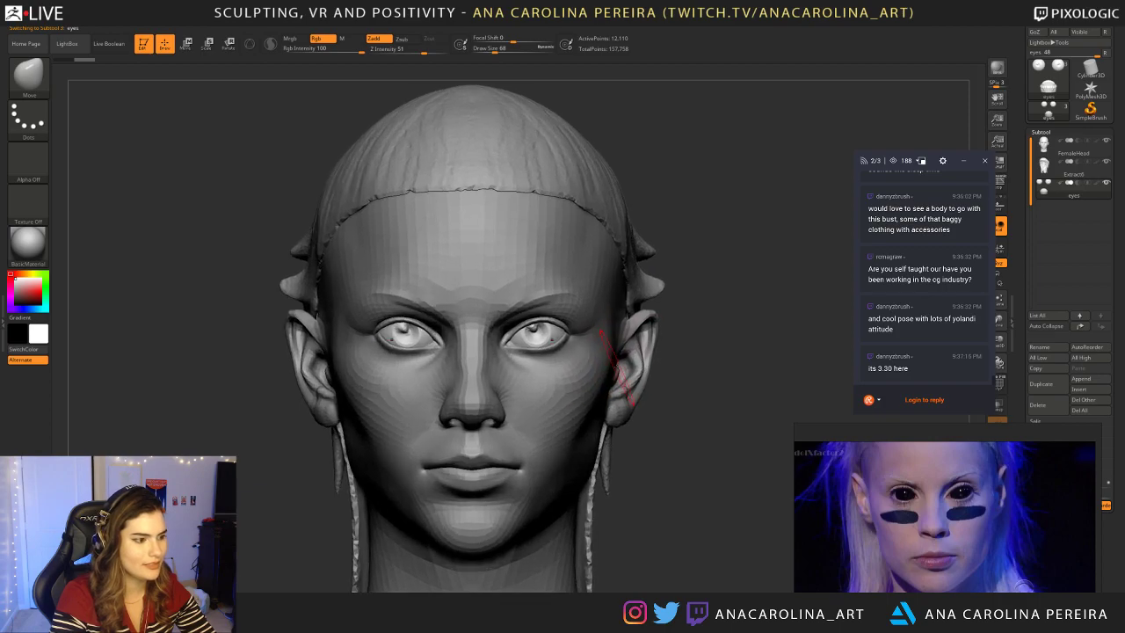
key(b)
key(i)
key(p)
click(305, 70)
drag(536, 355, 548, 360)
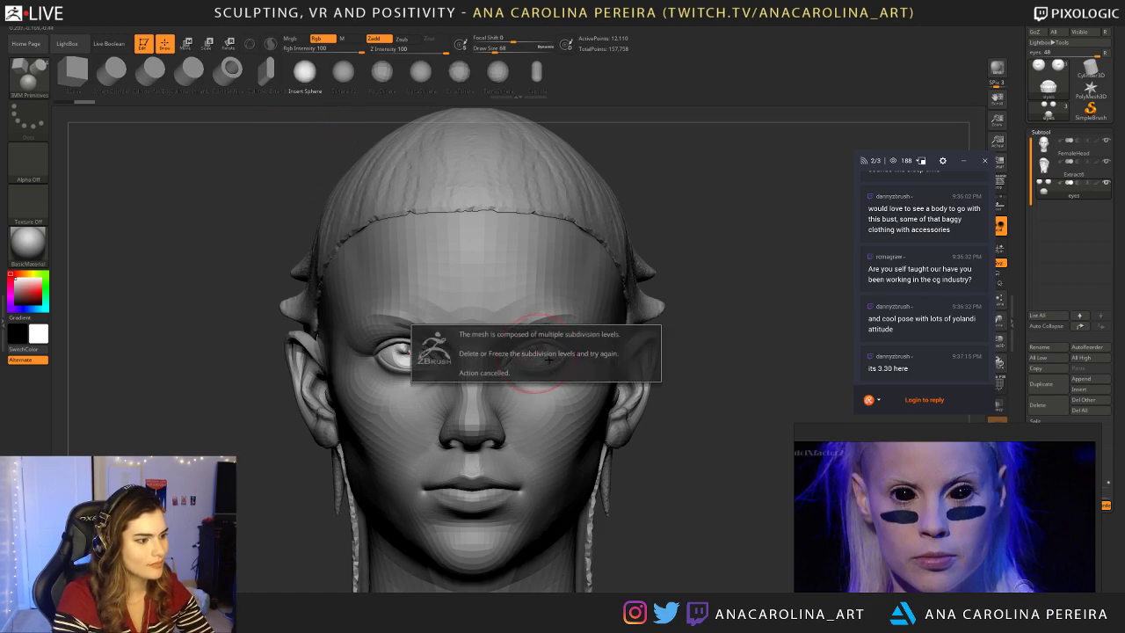
click(1037, 172)
drag(543, 362, 584, 365)
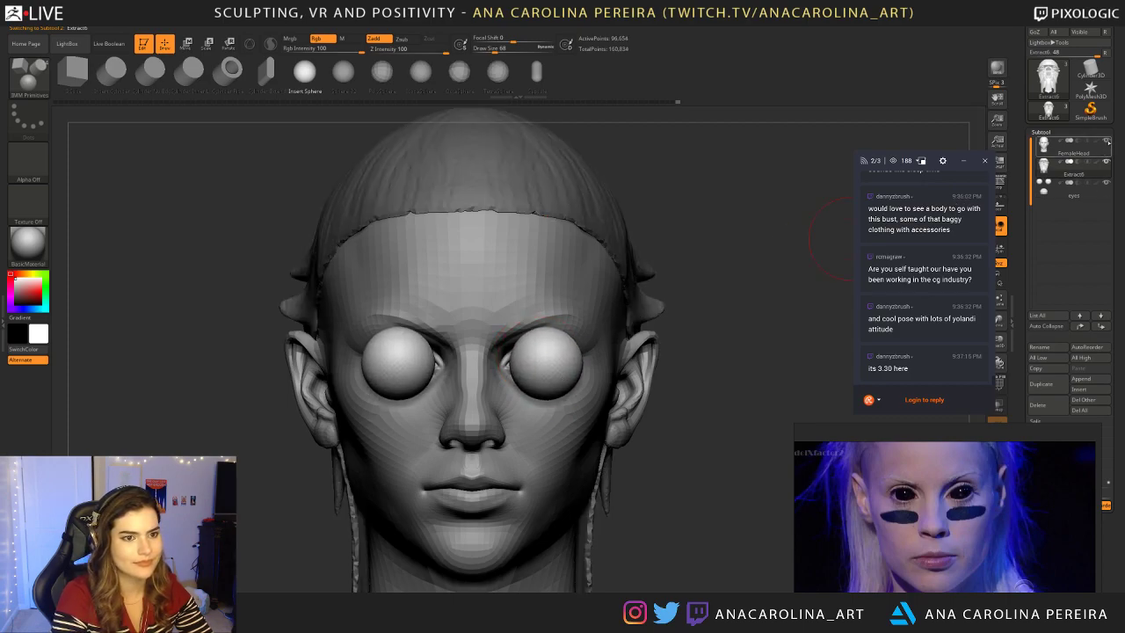
Step: Hide the FemaleHead subtool, then move and scale the inserted spheres with the transpose line to match the old eyeballs
click(1106, 141)
drag(703, 273, 813, 263)
key(w)
mouse_move(578, 318)
mouse_down()
mouse_move(658, 299)
mouse_move(565, 300)
mouse_up()
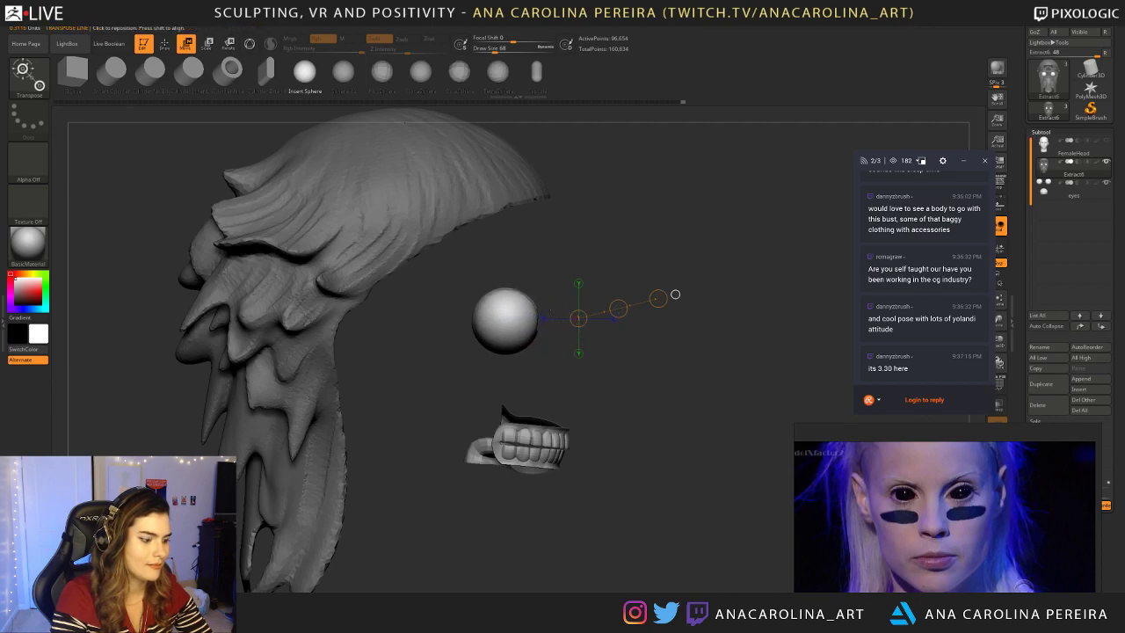
key(e)
drag(493, 322, 567, 291)
drag(668, 263, 421, 263)
key(w)
mouse_move(618, 311)
mouse_down()
mouse_move(533, 309)
mouse_move(558, 276)
mouse_move(589, 292)
mouse_move(543, 266)
mouse_up()
mouse_move(369, 282)
mouse_down()
mouse_move(544, 280)
mouse_move(545, 352)
mouse_up()
mouse_move(643, 330)
mouse_down()
mouse_move(739, 325)
mouse_move(691, 327)
mouse_up()
alt+drag(773, 387, 729, 351)
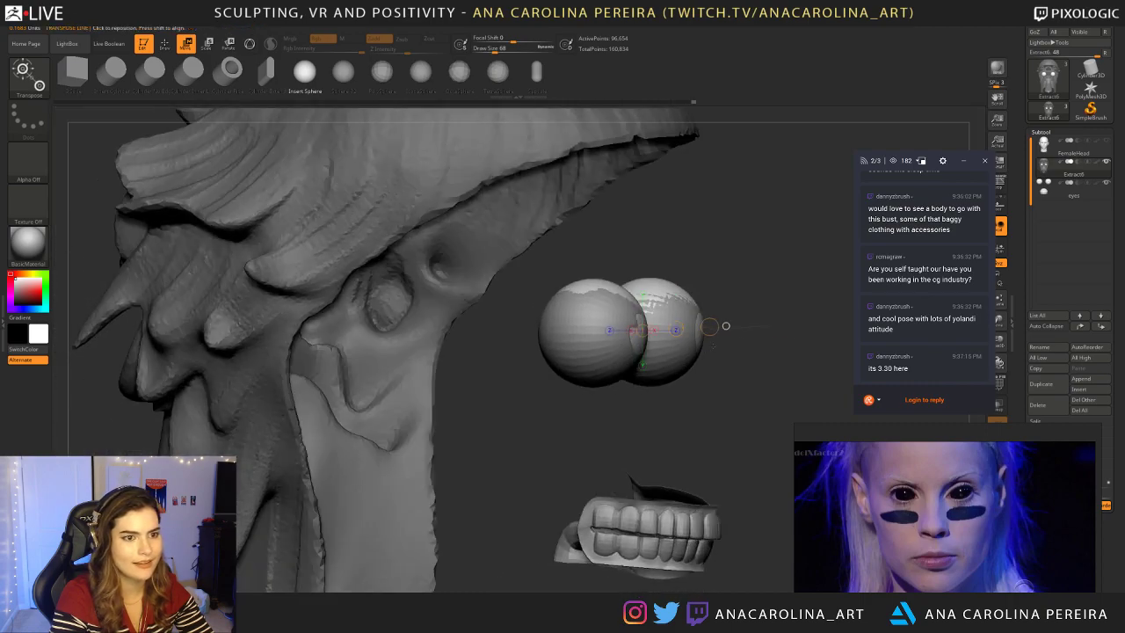
Step: Split the masked hair points away from the spheres into a separate subtool and hide the old eyes subtool
click(1035, 420)
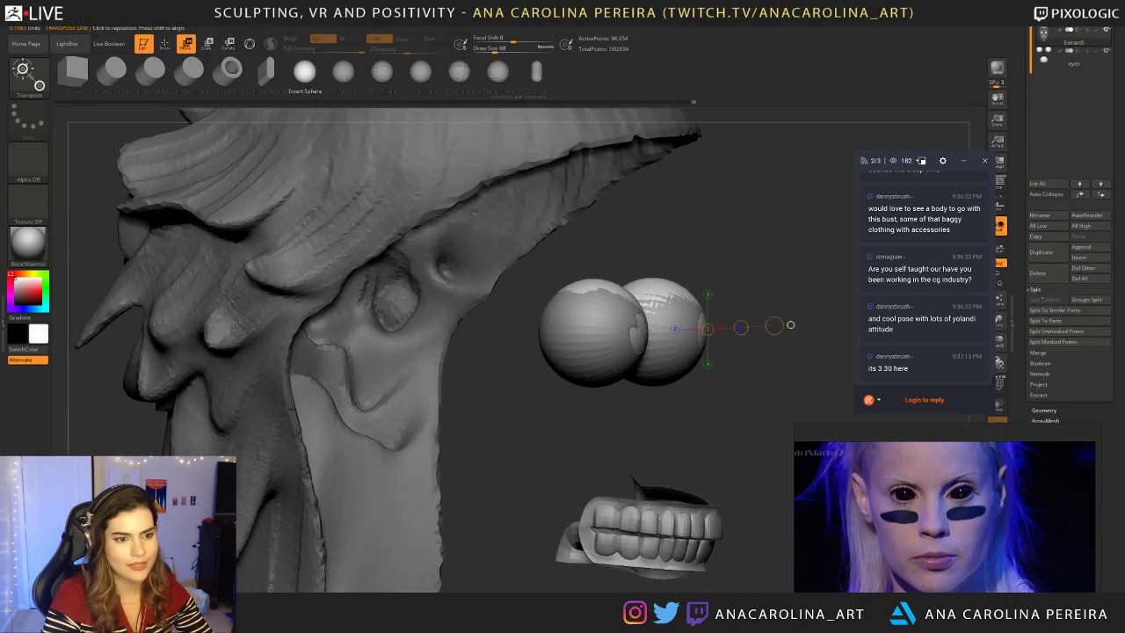
click(1053, 342)
click(1042, 84)
click(1106, 74)
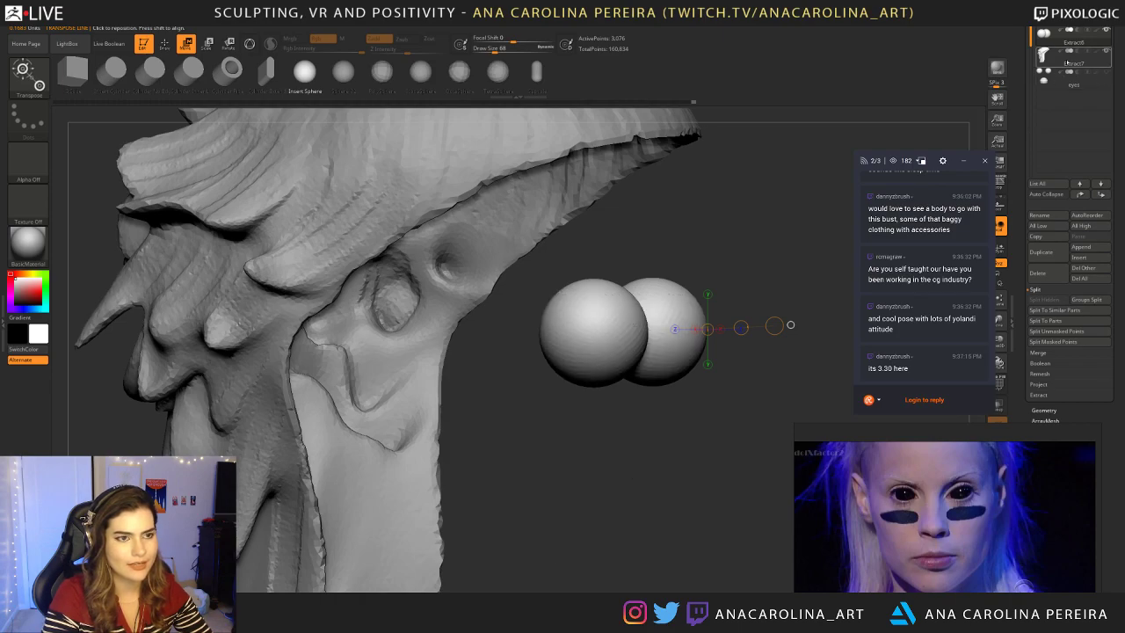
drag(1115, 106, 1114, 159)
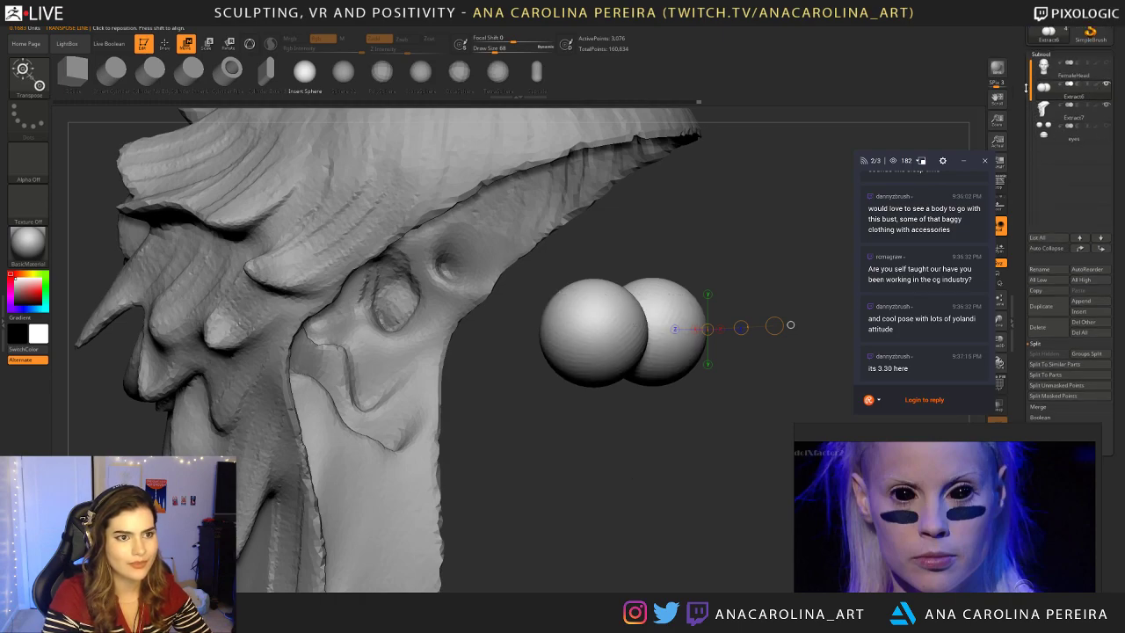
Step: Show the FemaleHead subtool again and check the new eyeballs in their sockets from the front
click(1106, 63)
alt+drag(817, 351, 817, 281)
shift+drag(818, 325, 789, 369)
alt+drag(788, 307, 815, 346)
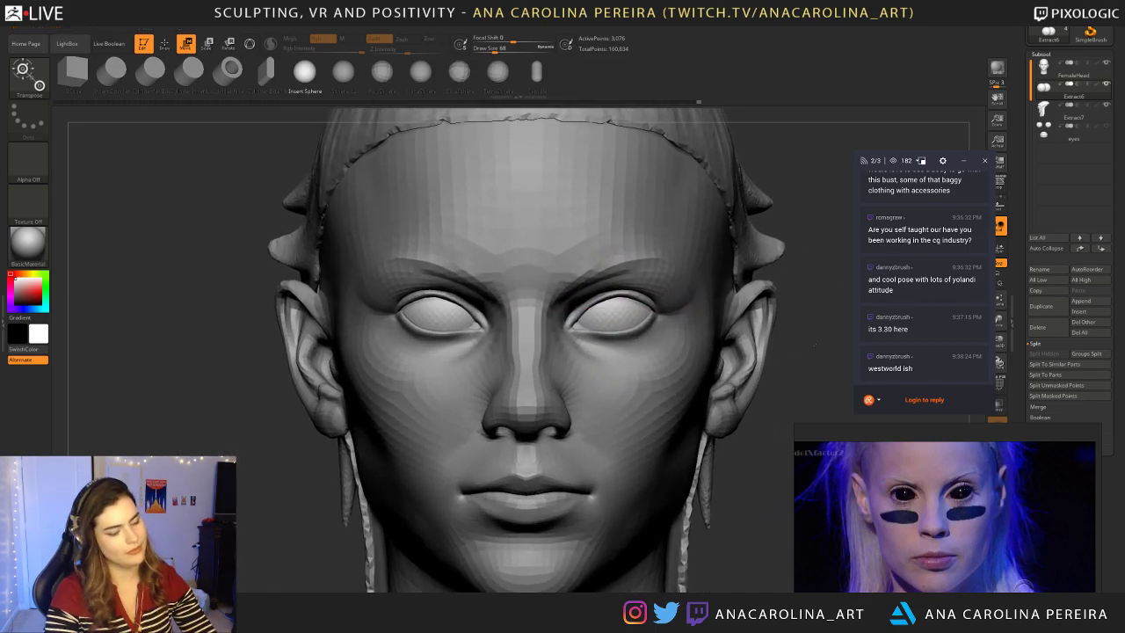
click(436, 307)
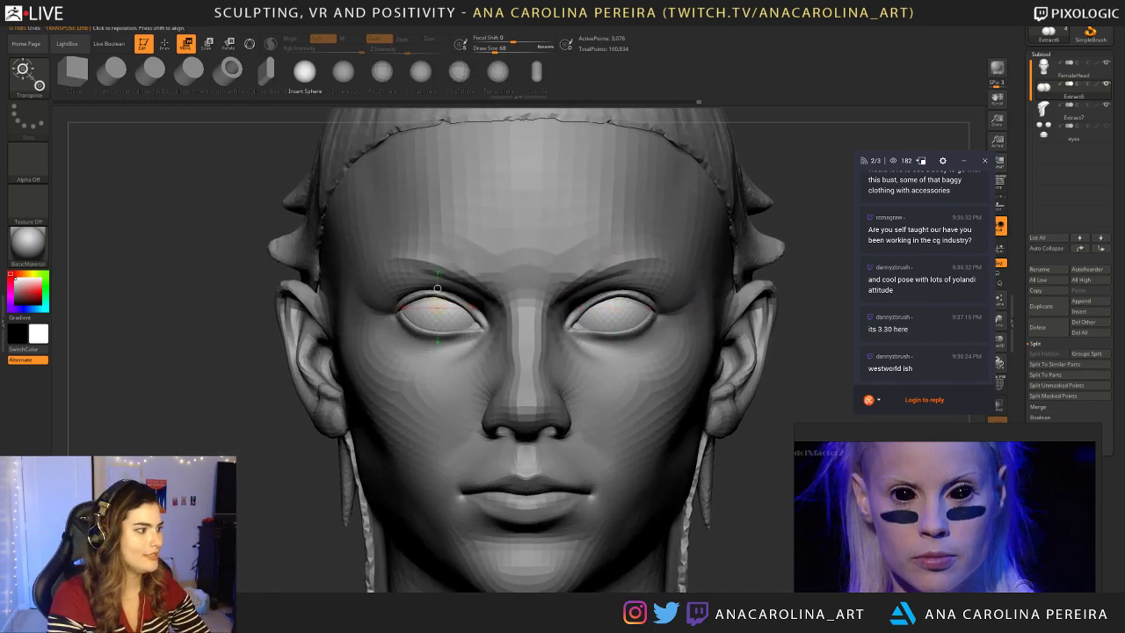
Step: Switch the active colour to black and fill the new eyeballs subtool with it
click(22, 349)
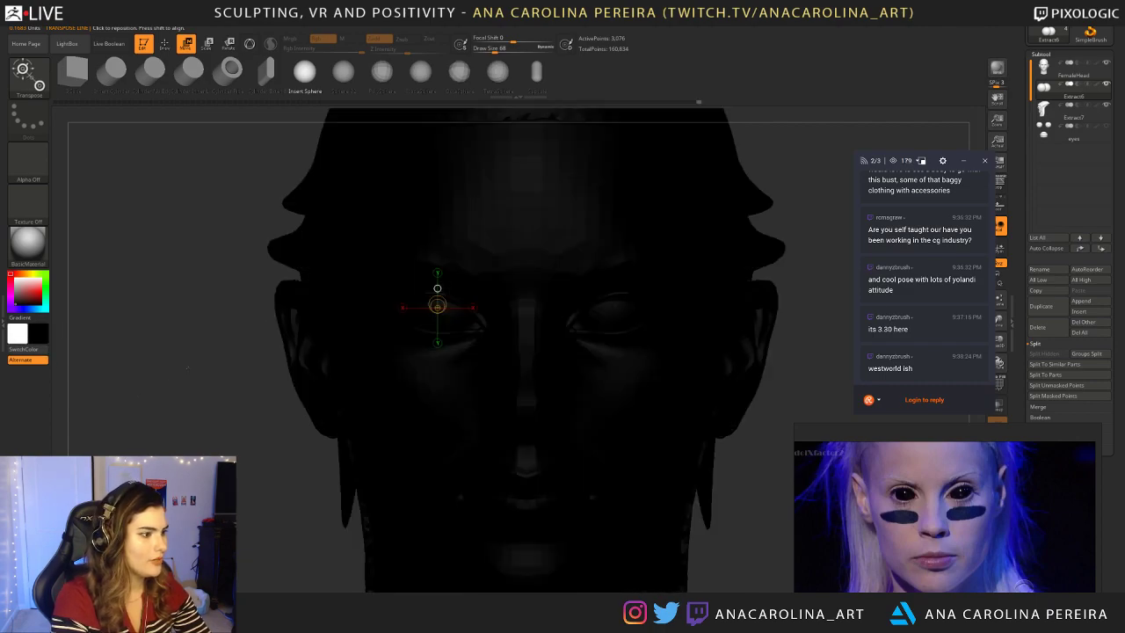
key(space)
click(371, 310)
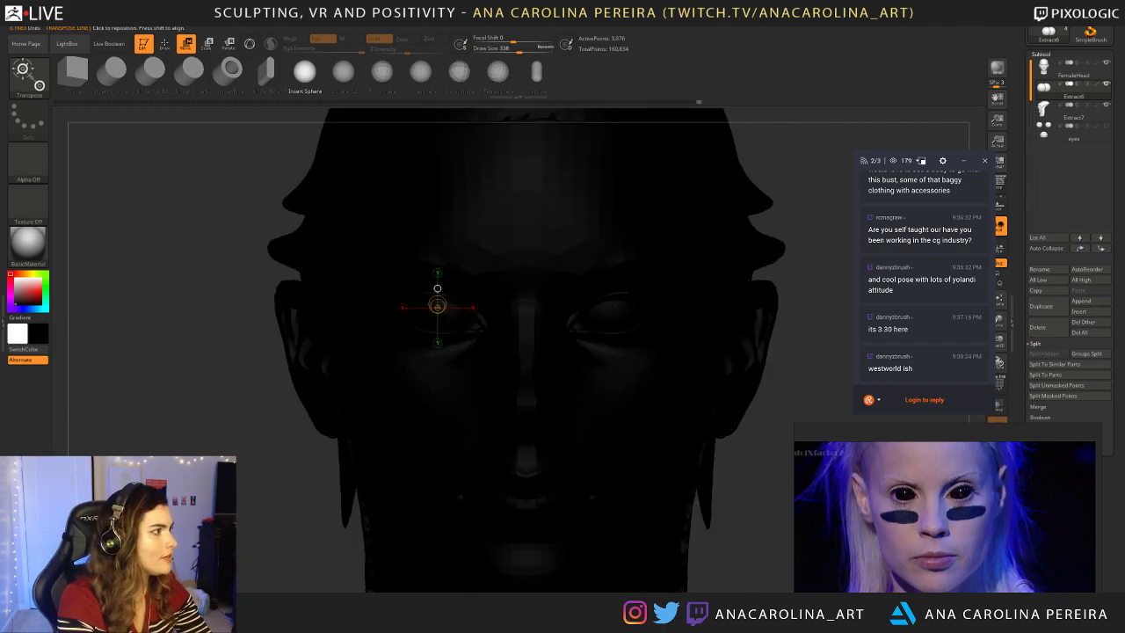
click(66, 21)
click(80, 206)
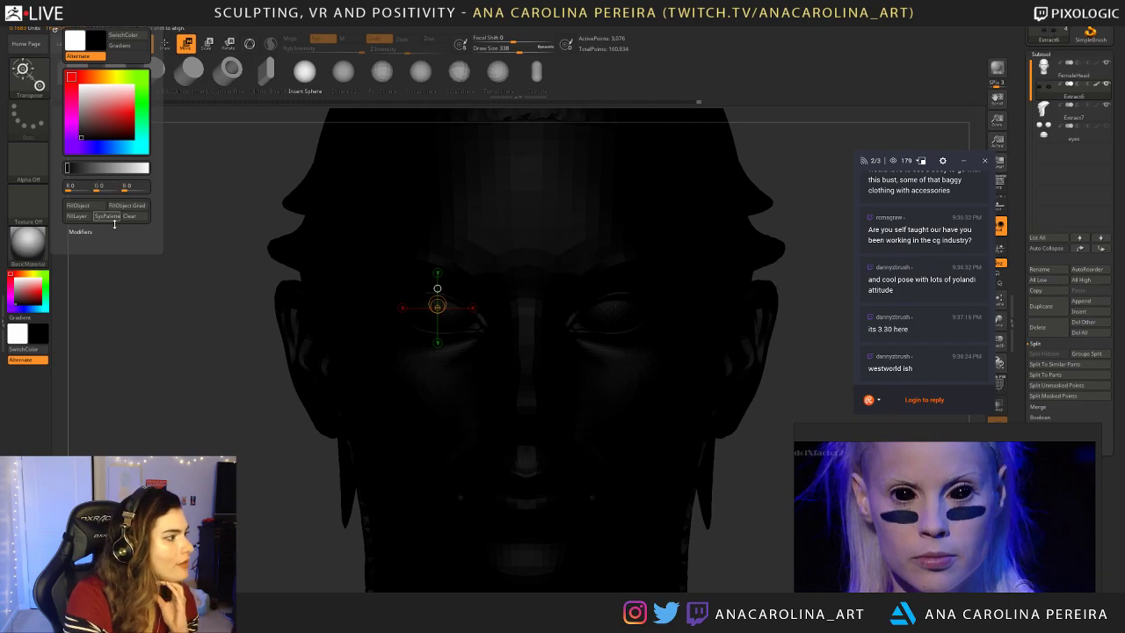
Step: Make FemaleHead the active subtool and switch the active colour back to white
alt+click(371, 367)
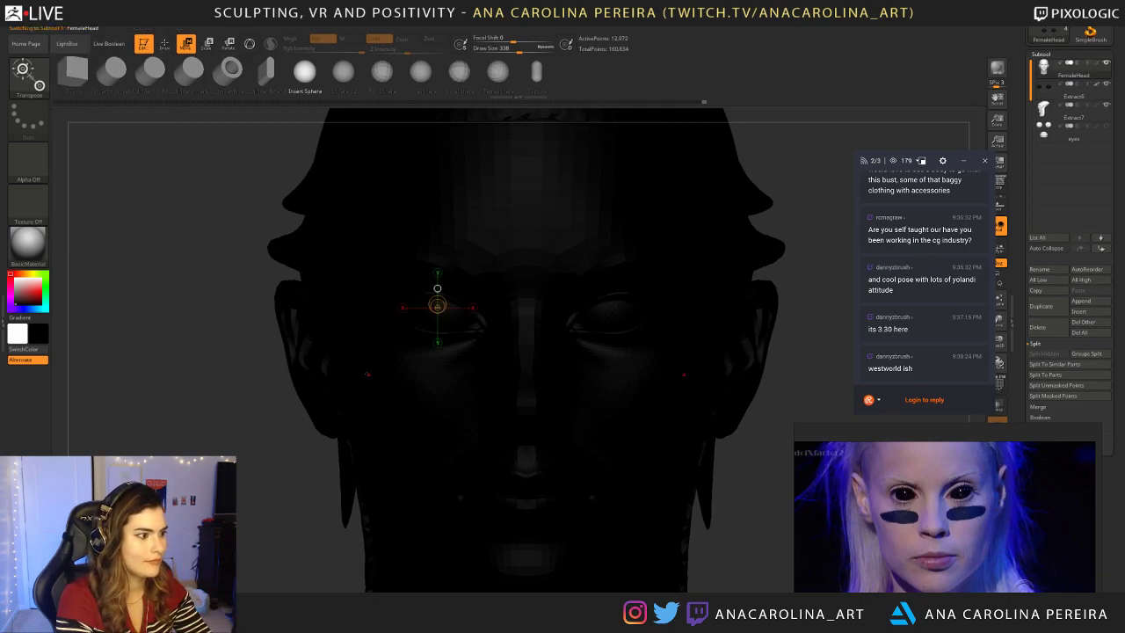
click(27, 349)
alt+drag(132, 360, 255, 423)
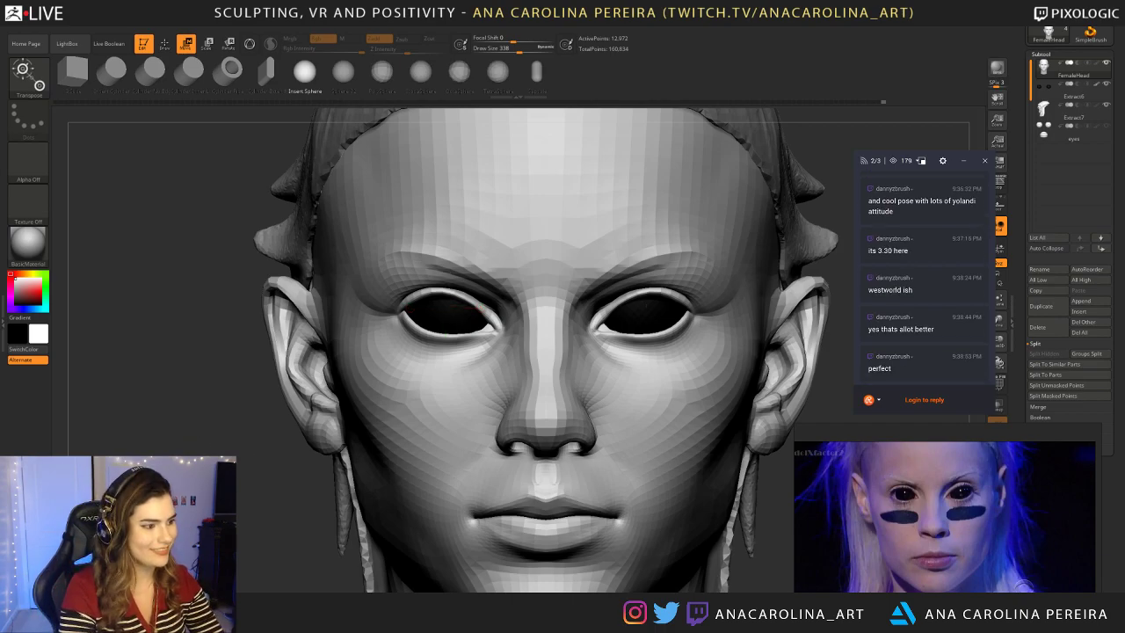
key(f)
key(f)
key(f)
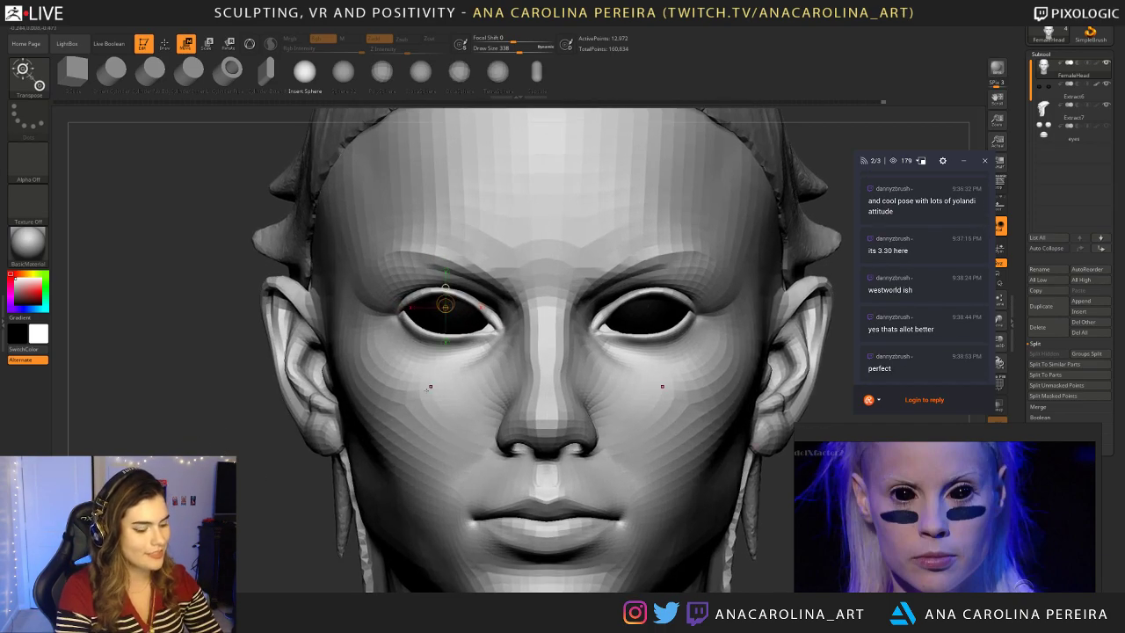
Step: Reshape the eyelids and inner eye corners around the black eyeballs with the Move brush at draw size 40
key(b)
key(m)
key(v)
key(space)
drag(452, 401, 420, 399)
key(space)
mouse_move(499, 310)
mouse_down()
mouse_move(419, 308)
mouse_move(427, 273)
mouse_up()
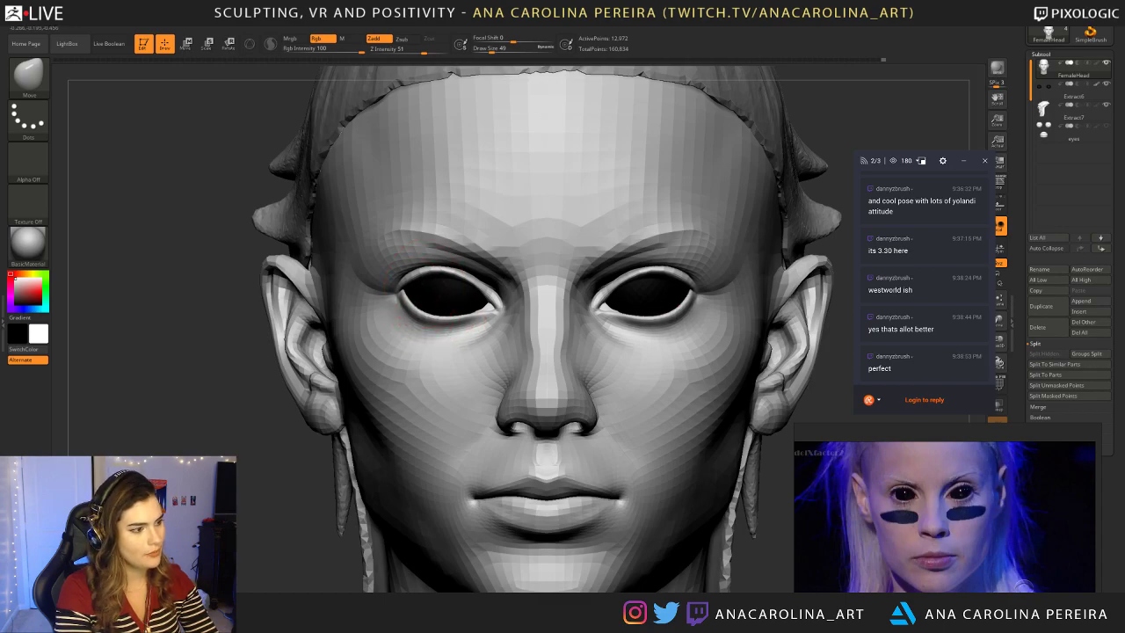
mouse_move(813, 158)
alt+mouse_down()
mouse_move(785, 103)
mouse_move(747, 108)
mouse_move(766, 165)
mouse_move(708, 175)
mouse_move(711, 185)
alt+mouse_up()
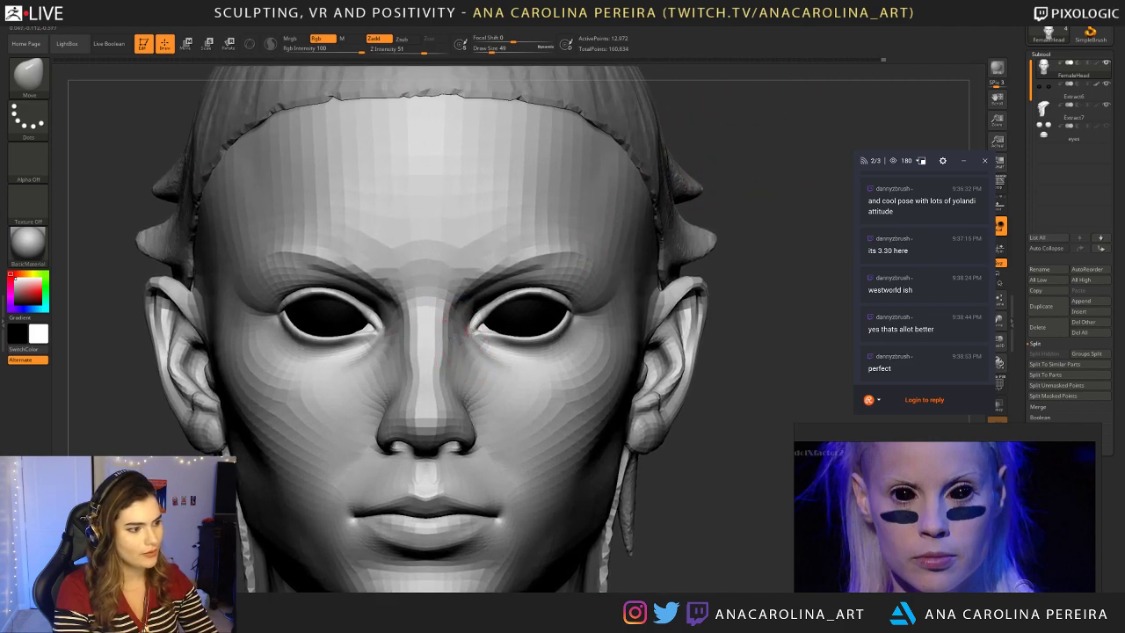
Step: Change the model's material to SkinShade4
key(f)
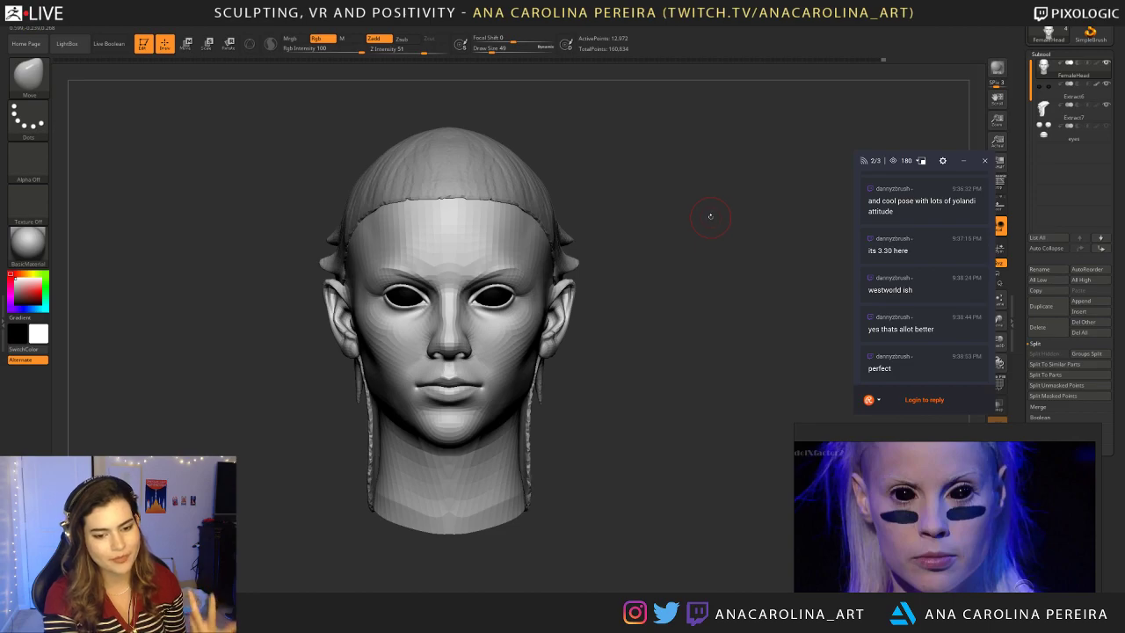
mouse_move(709, 220)
mouse_down()
mouse_move(747, 222)
mouse_move(702, 225)
mouse_move(713, 220)
mouse_up()
shift+drag(792, 183, 683, 246)
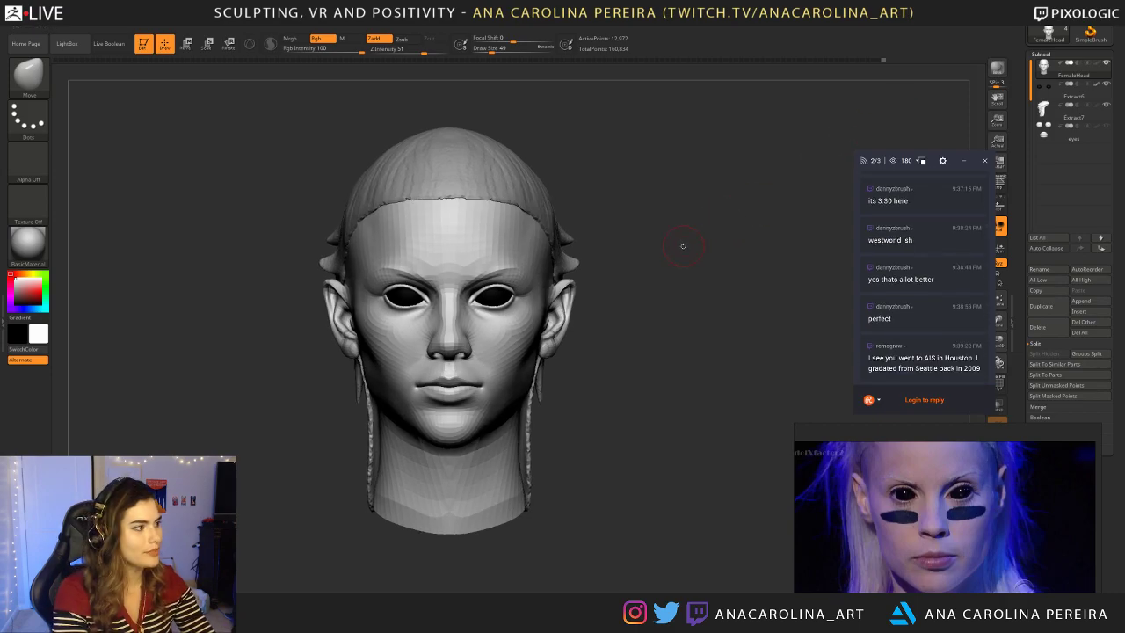
click(28, 245)
click(427, 244)
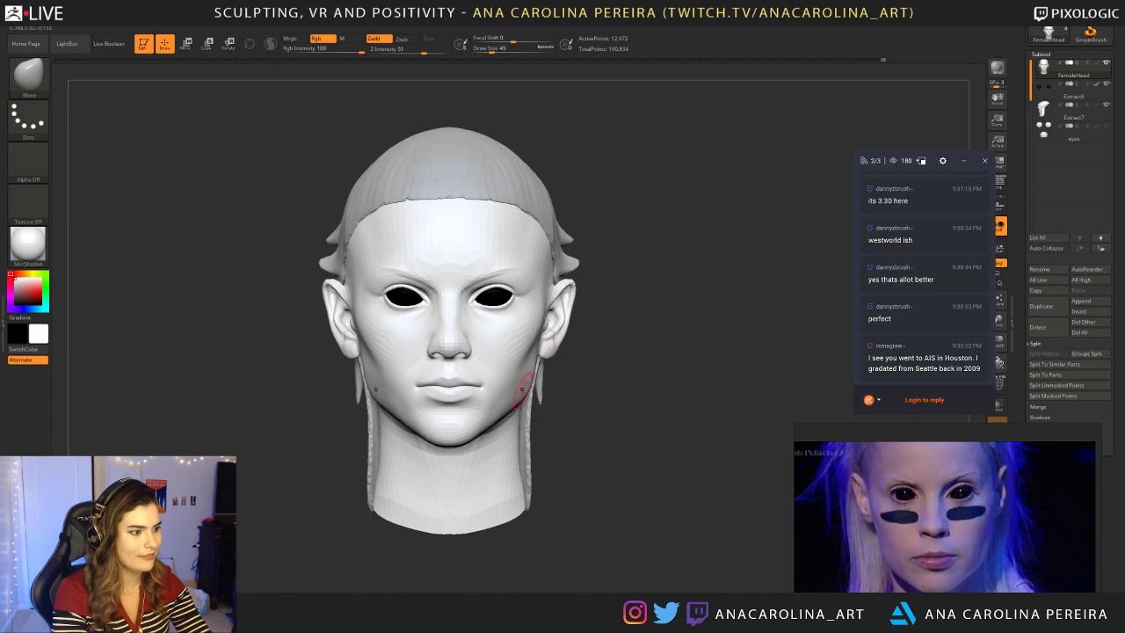
Step: Pull the jawline and chin sides inward with a larger Move brush in the front view
key(space)
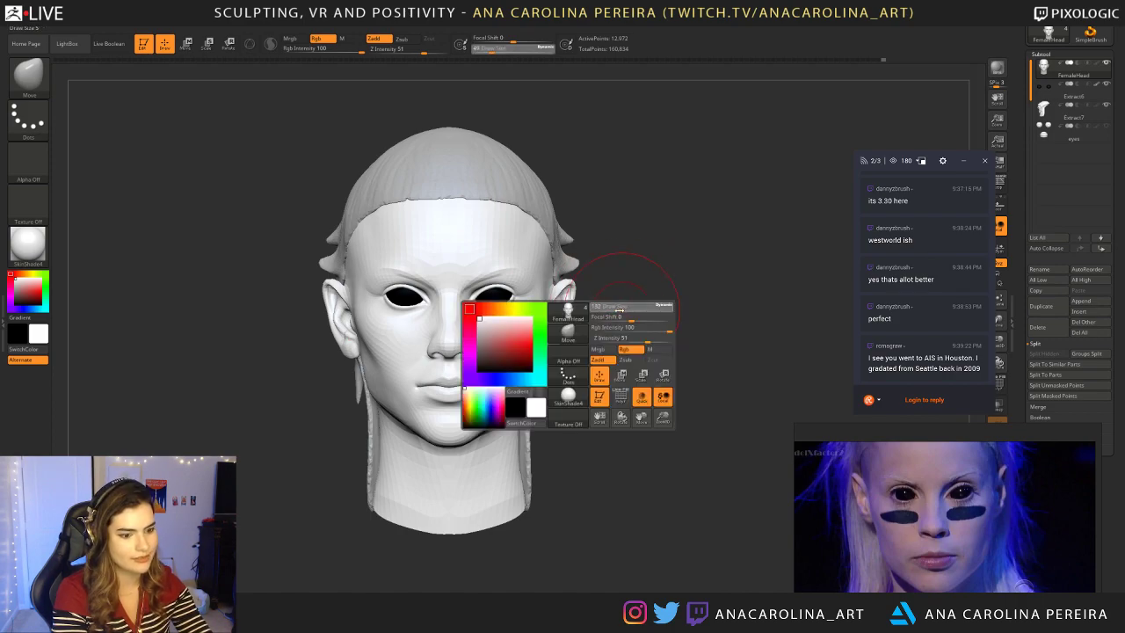
drag(620, 309, 618, 309)
drag(497, 415, 491, 418)
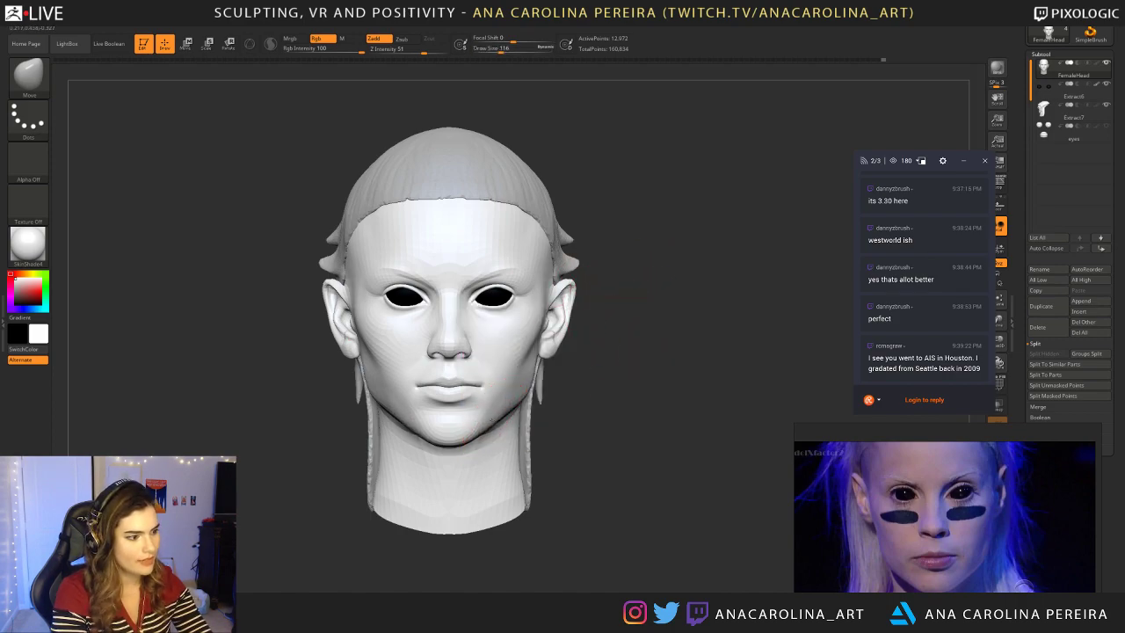
mouse_move(572, 437)
mouse_down()
mouse_move(532, 430)
mouse_move(546, 385)
mouse_move(537, 368)
mouse_up()
key(space)
key(space)
alt+drag(741, 472, 592, 389)
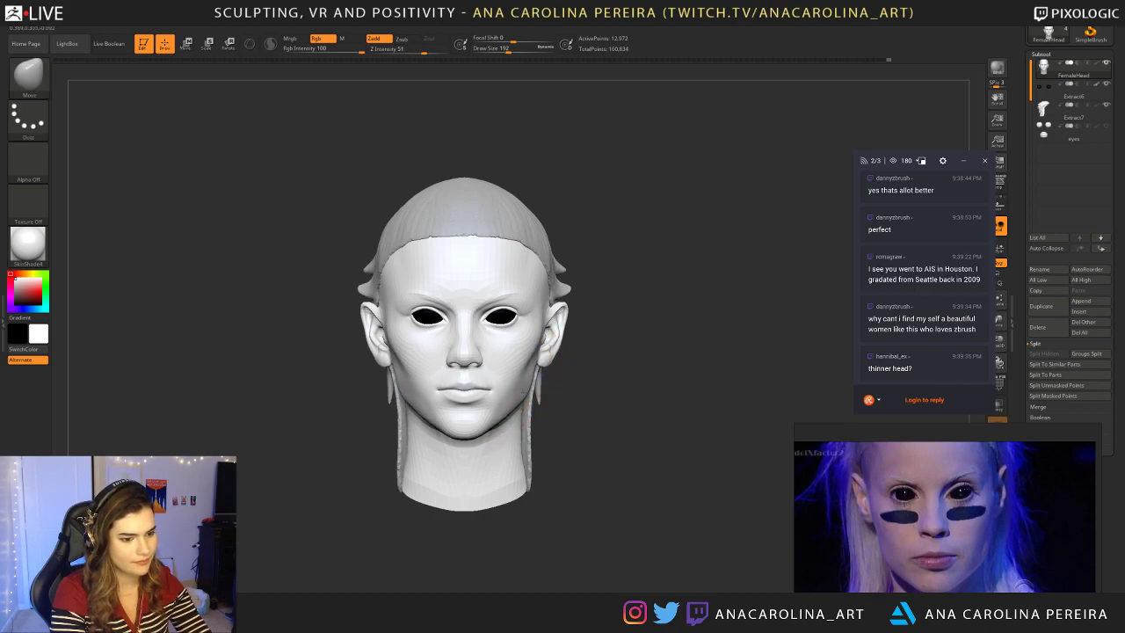
Step: Refine the jawline beside the chin from front and three-quarter views with the Move brush, using draw size 104
key(space)
drag(521, 391, 497, 426)
key(space)
right_drag(543, 426, 509, 423)
key(space)
drag(507, 424, 501, 424)
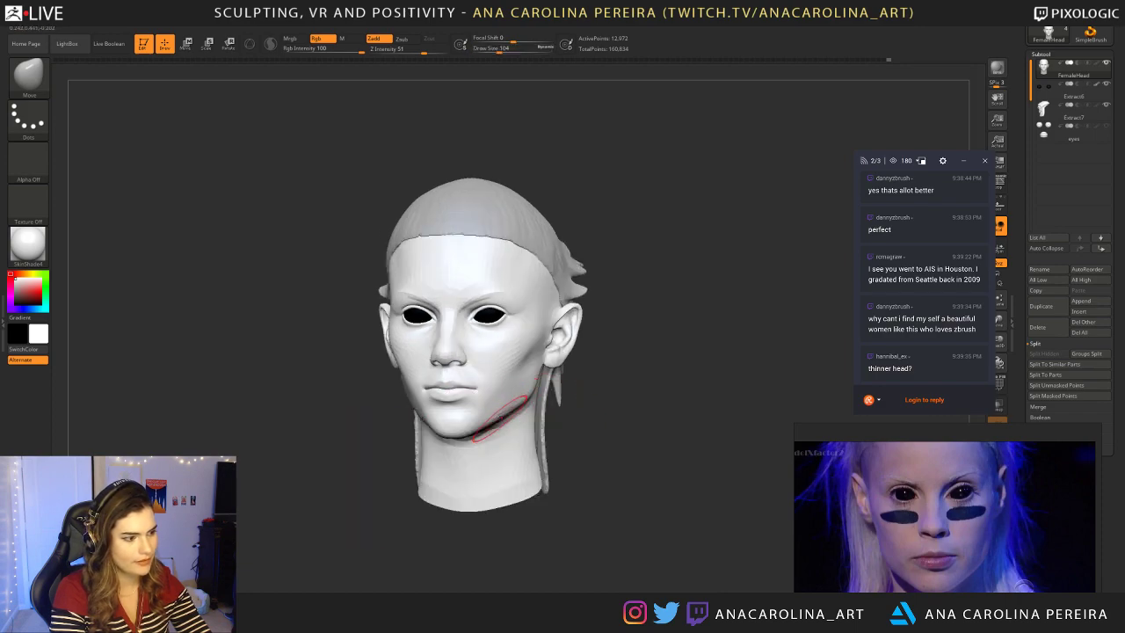
shift+right_drag(536, 429, 565, 419)
key(space)
drag(568, 414, 574, 413)
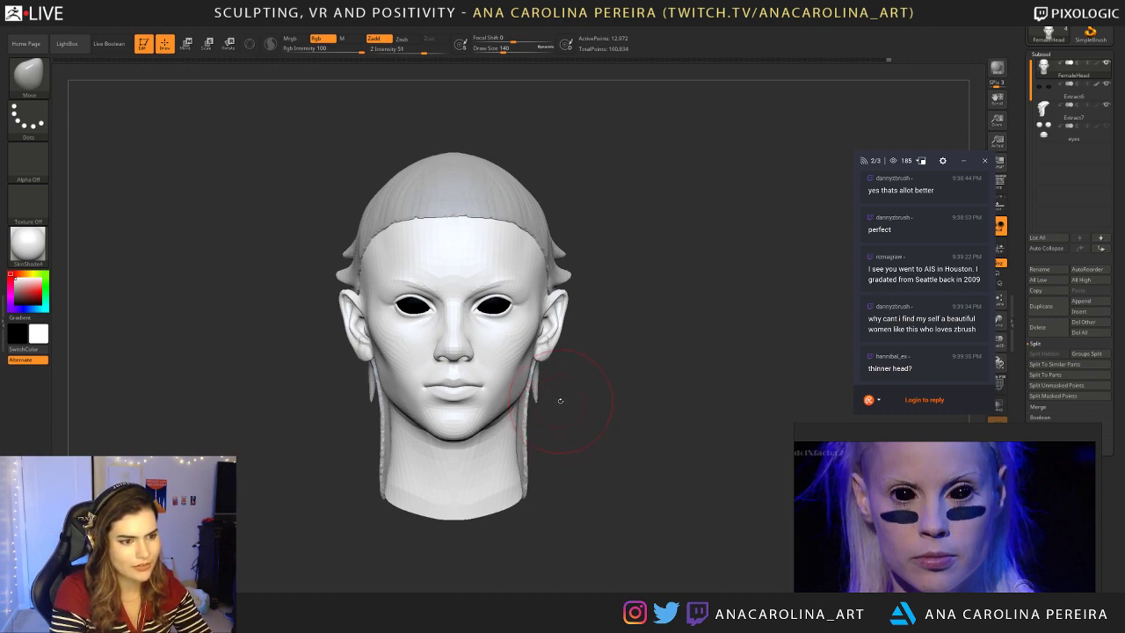
Step: Adjust the width of the face below the ears and along the lower jaw with the Move brush
key(space)
drag(544, 393, 540, 392)
drag(547, 329, 551, 330)
ctrl+right_drag(489, 422, 471, 416)
key(space)
mouse_move(478, 424)
mouse_down()
mouse_move(451, 431)
mouse_move(513, 412)
mouse_move(473, 422)
mouse_up()
key(space)
key(space)
key(space)
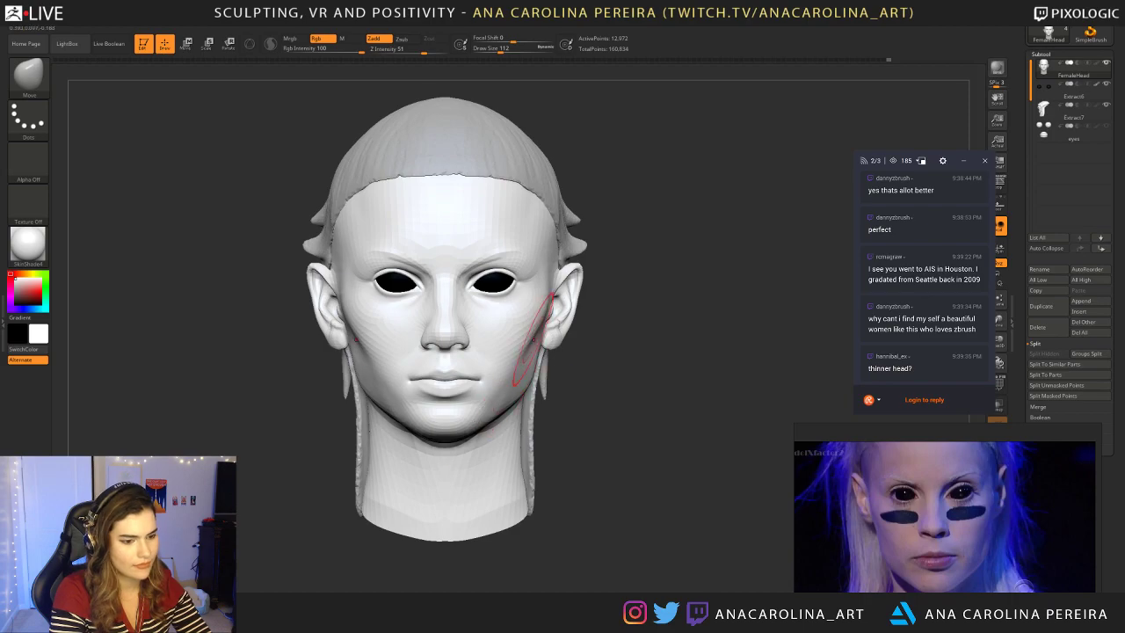
Step: Adjust the cheek near the jaw corner with the Move brush at draw size 40
key(space)
mouse_move(520, 373)
mouse_down()
mouse_move(510, 374)
mouse_move(516, 367)
mouse_up()
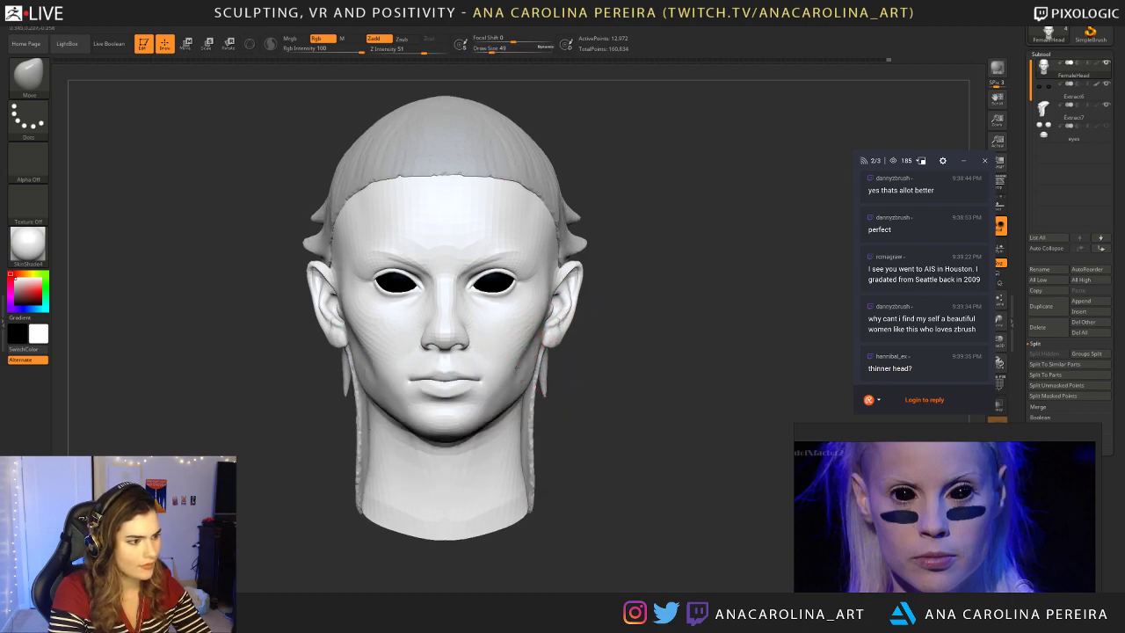
key(ctrl)
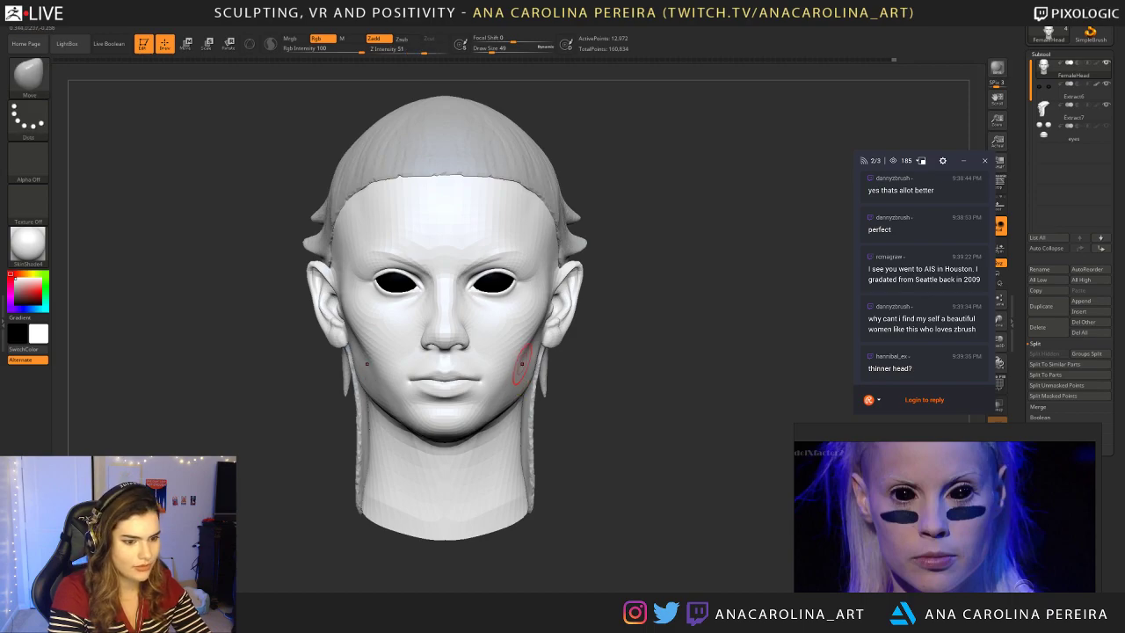
drag(527, 360, 551, 362)
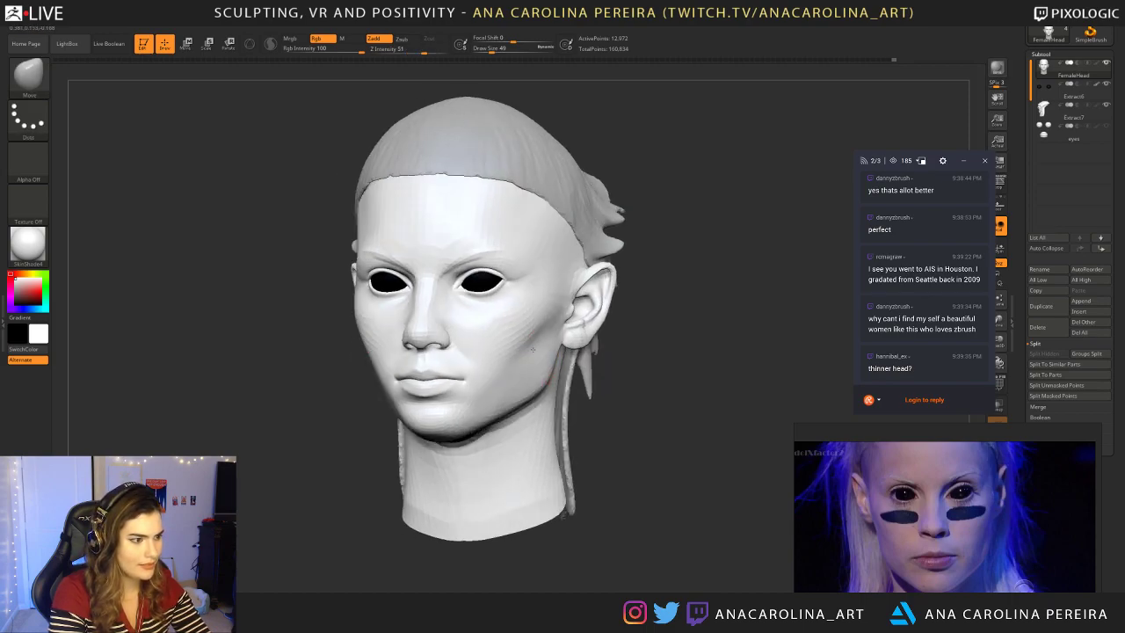
Step: Push the side of the jaw inward with the Move brush at draw size 163
mouse_move(519, 364)
shift+right_down()
mouse_move(621, 396)
mouse_move(588, 332)
mouse_move(588, 397)
shift+right_up()
key(space)
mouse_move(589, 398)
mouse_down()
mouse_move(601, 396)
mouse_move(553, 371)
mouse_up()
key(space)
mouse_move(553, 370)
right_down()
mouse_move(479, 375)
mouse_move(588, 358)
right_up()
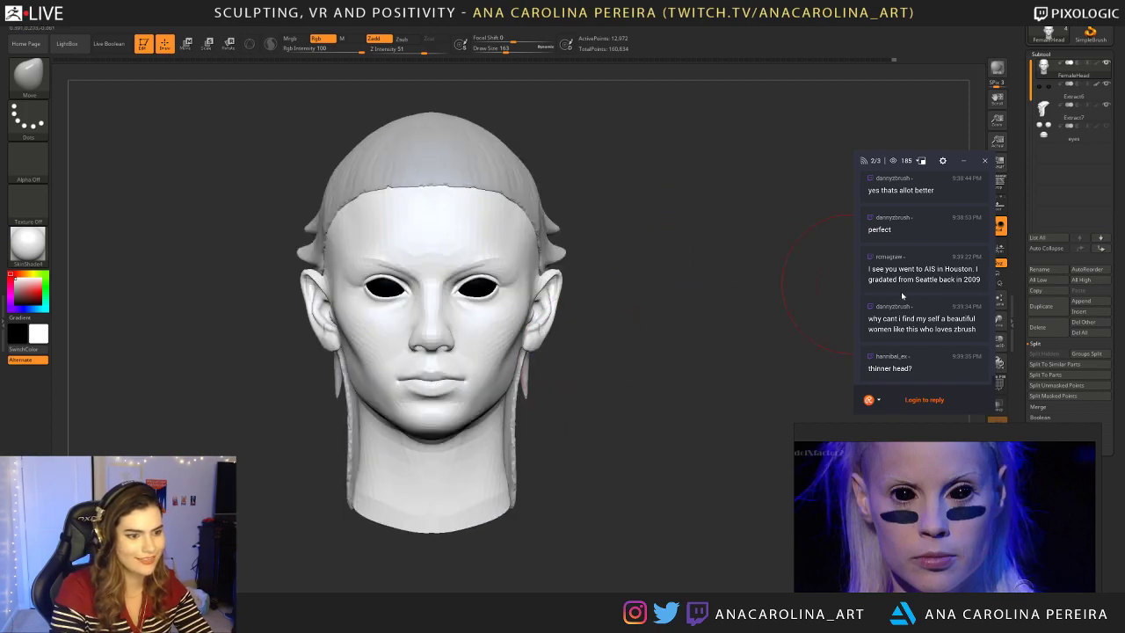
Step: Refine the chin and the area below the mouth with the Move brush
alt+right_drag(492, 349, 496, 372)
key(space)
drag(595, 366, 592, 366)
key(space)
drag(511, 430, 455, 413)
key(space)
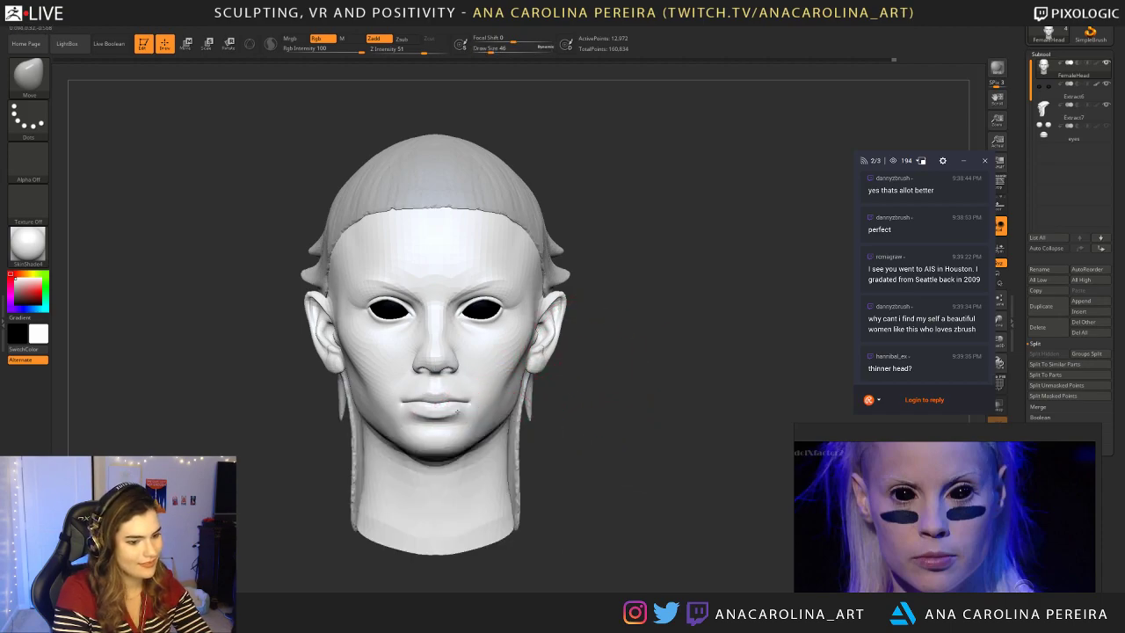
Step: Inspect the face shape from different angles and set the Move brush draw size to 134
right_drag(611, 401, 690, 347)
ctrl+right_drag(334, 427, 446, 462)
mouse_move(290, 529)
ctrl+right_down()
mouse_move(416, 374)
mouse_move(589, 336)
ctrl+right_up()
key(space)
drag(587, 337, 599, 333)
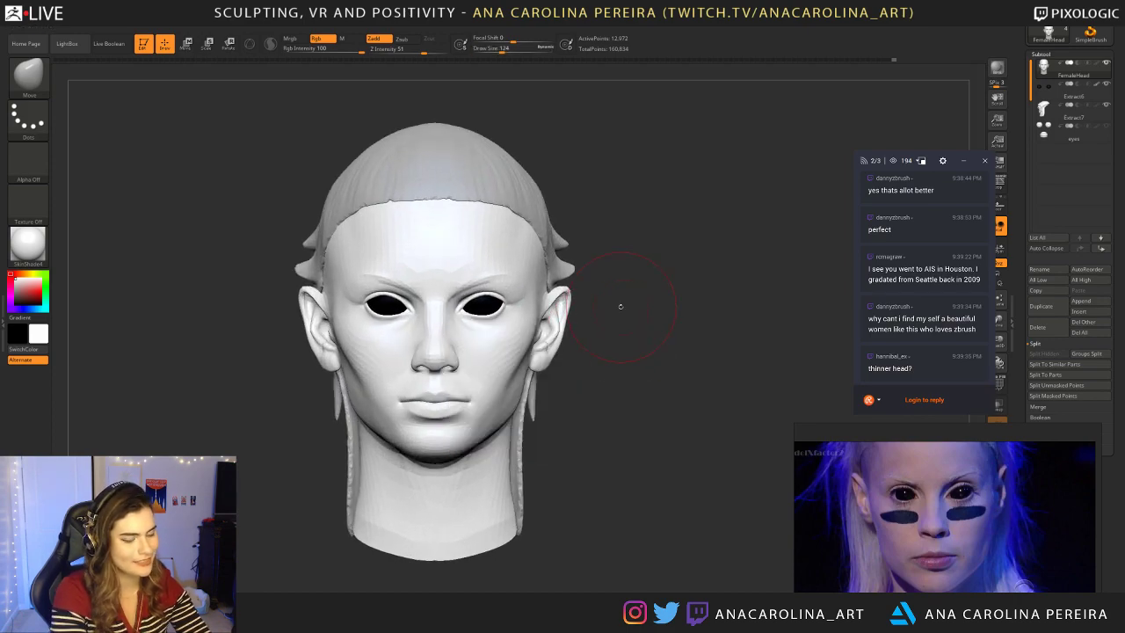
Step: Bring the black-and-white frontal portrait and the neighbouring side-view photo into view on the reference board
scroll(832, 515, down, 2)
scroll(945, 497, down, 3)
middle_drag(832, 515, 1024, 492)
scroll(891, 484, up, 1)
scroll(890, 486, up, 2)
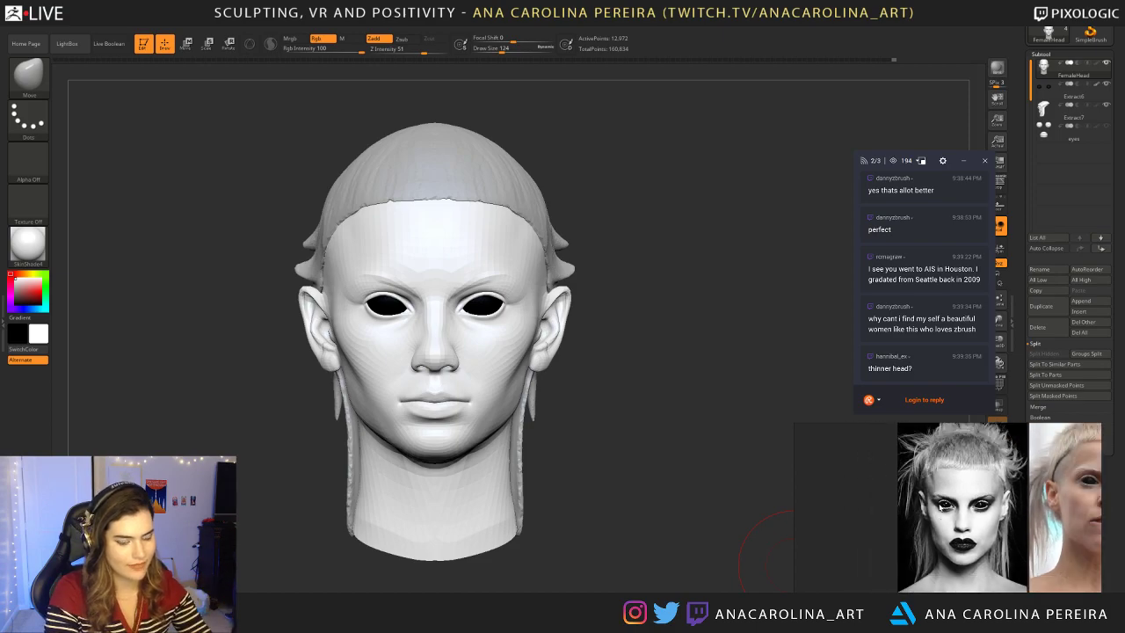
Step: Try to push the side of the jaw inward with the Move brush at draw size 299, and undo the stroke
scroll(942, 505, up, 2)
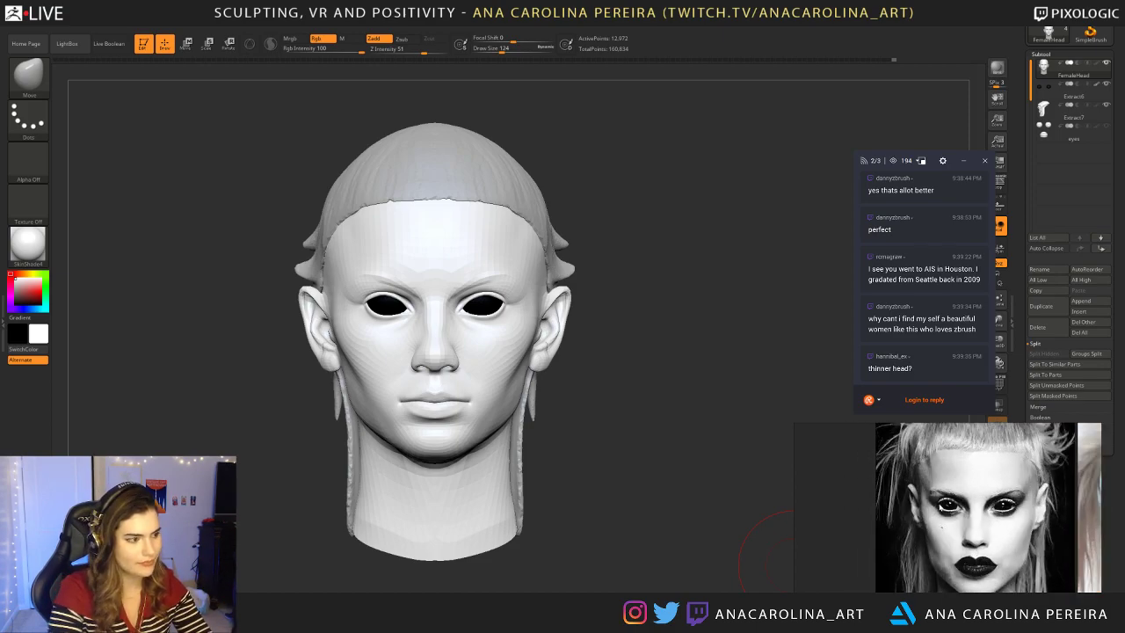
key(space)
drag(389, 286, 431, 281)
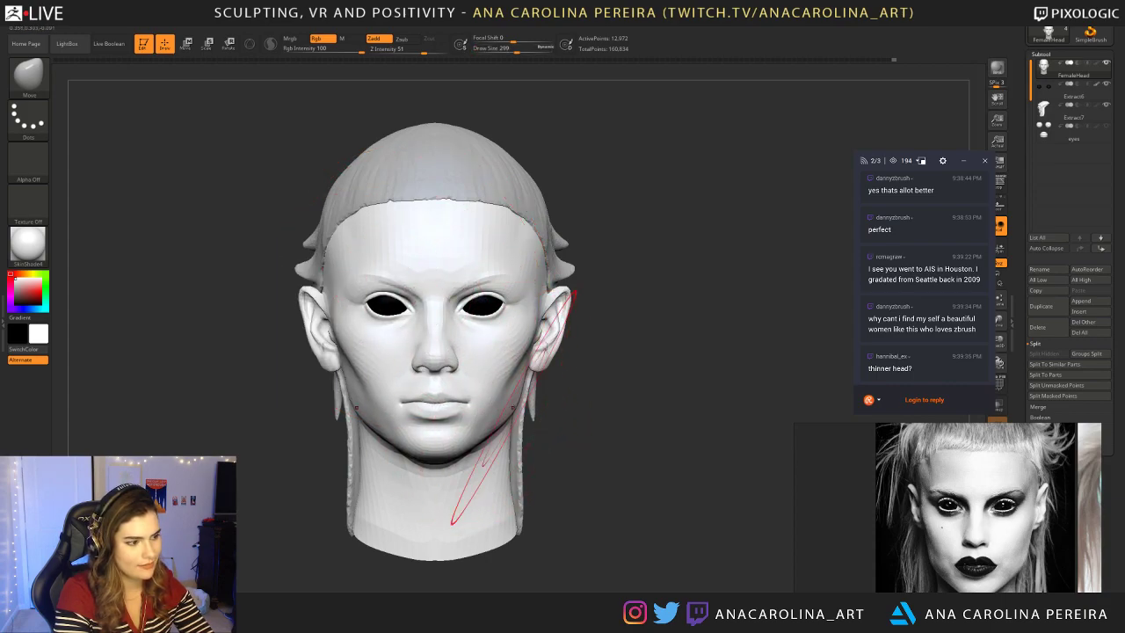
drag(559, 398, 533, 395)
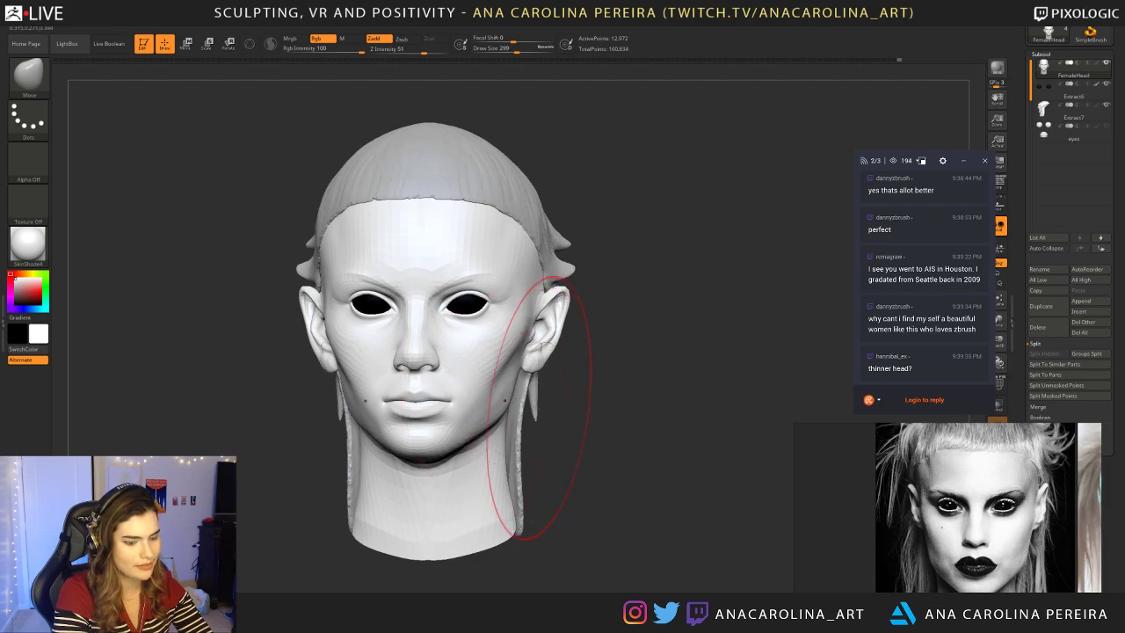
key(ctrl+z)
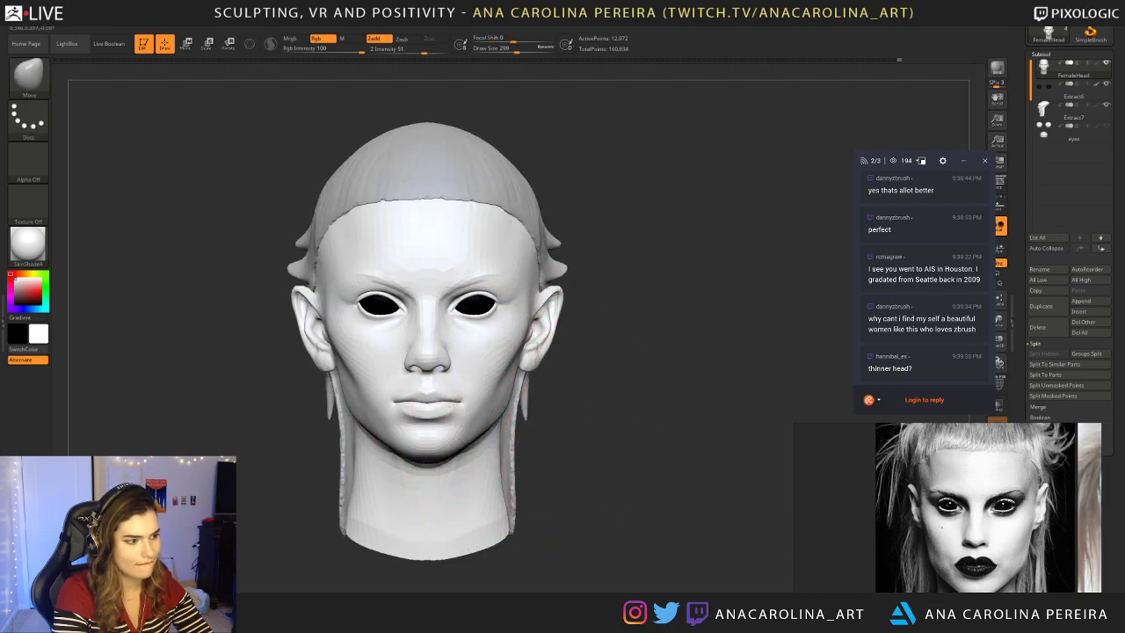
Step: Refine the chin and cheek area from the front with the Move brush at draw sizes 207 and 262
key(space)
drag(454, 440, 445, 440)
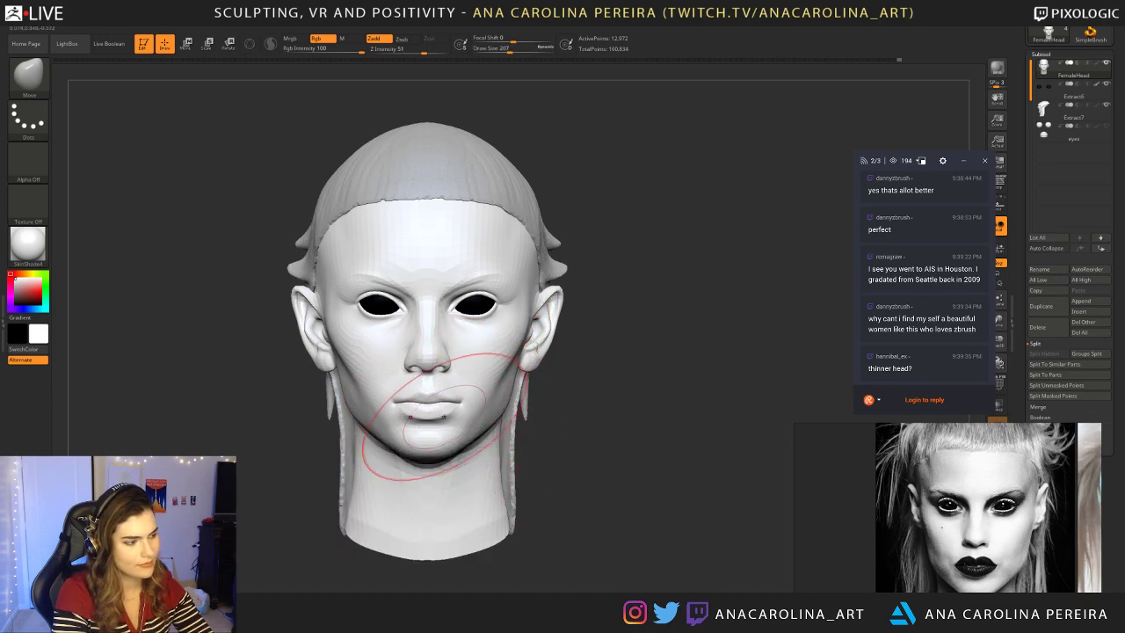
key(space)
drag(535, 298, 539, 303)
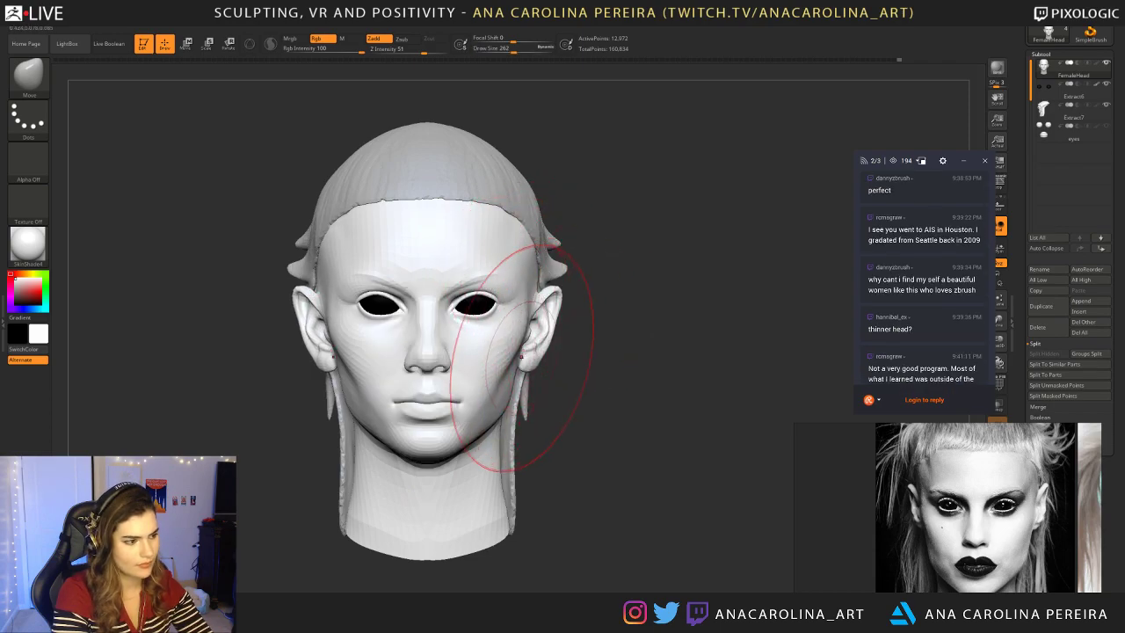
Step: Adjust the ears and the side of the face with the Move brush at draw sizes 202, 280 and 136
key(space)
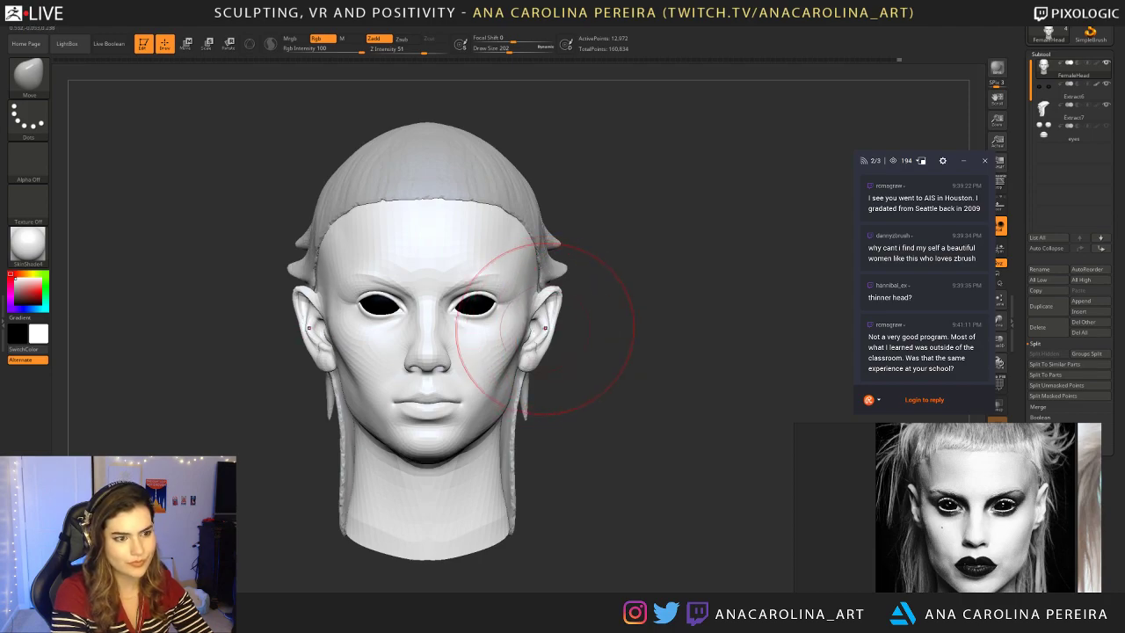
key(space)
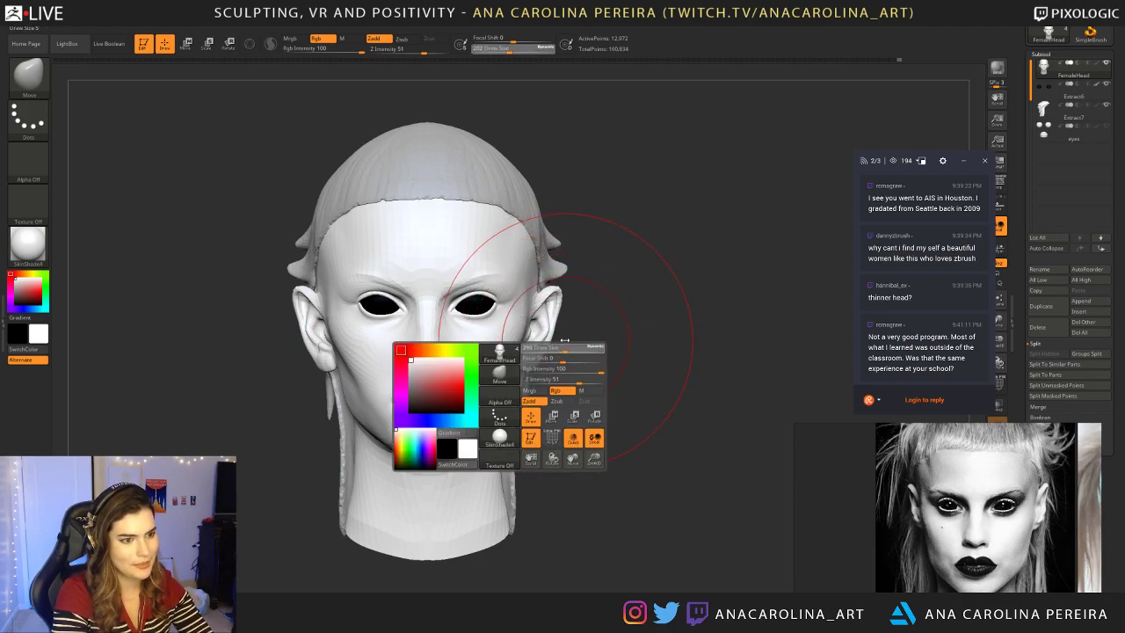
key(space)
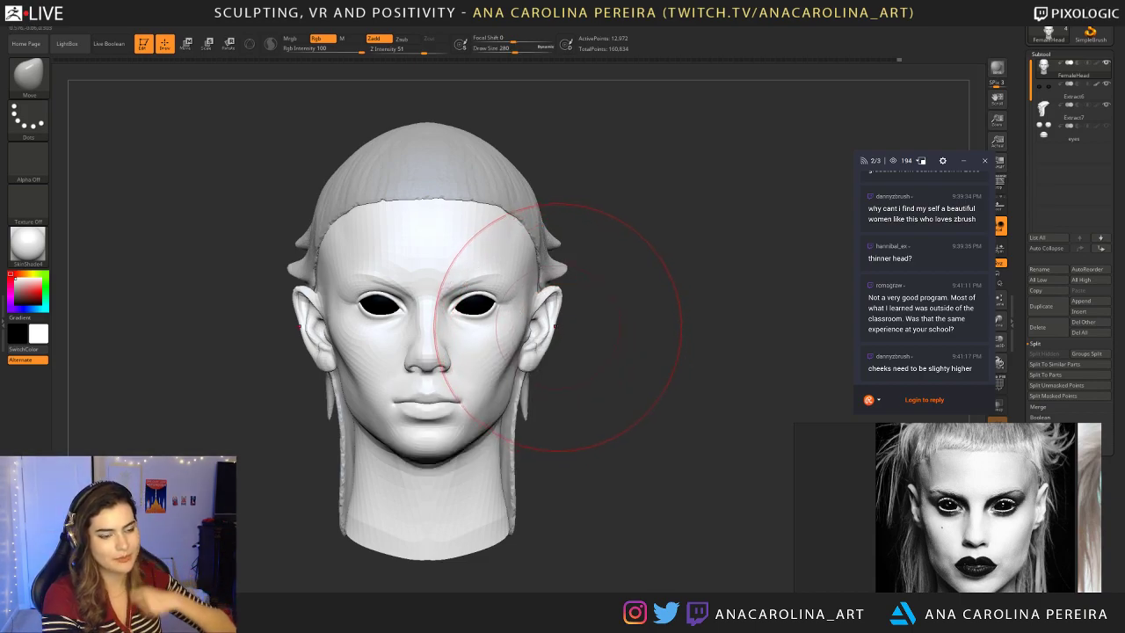
key(space)
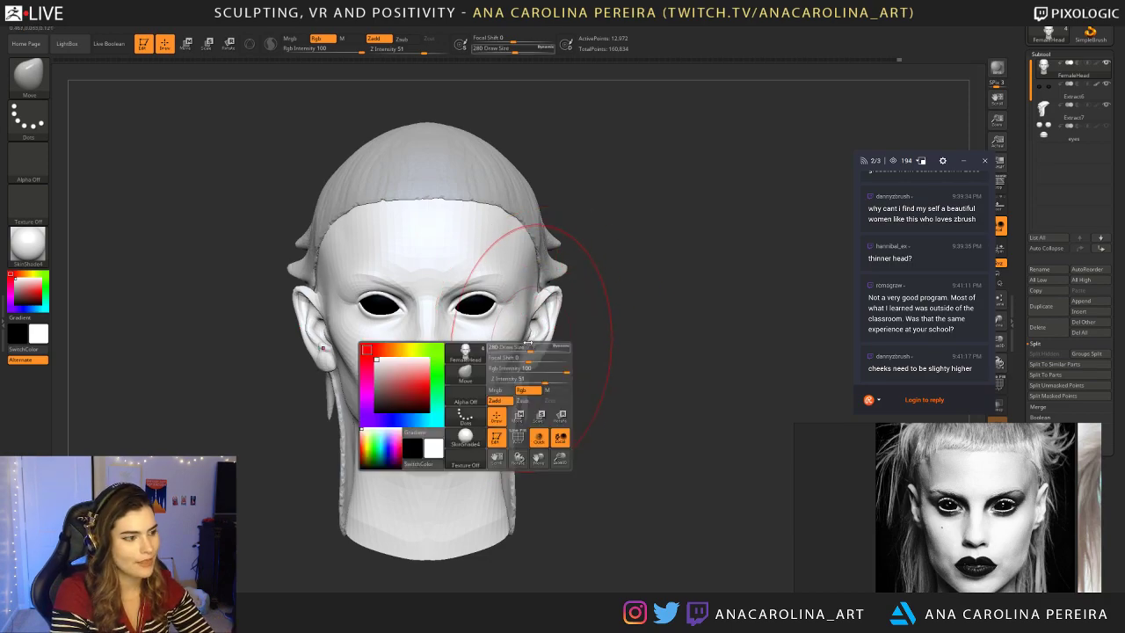
drag(518, 340, 514, 340)
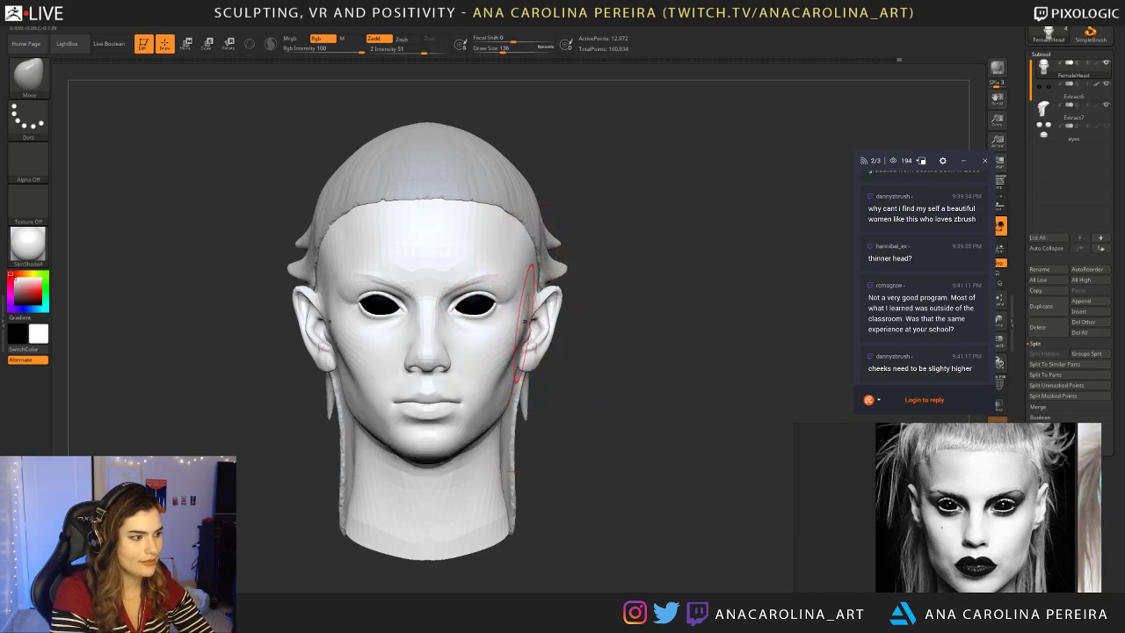
mouse_move(625, 332)
mouse_down()
mouse_move(536, 336)
mouse_move(567, 343)
mouse_up()
mouse_move(580, 387)
shift+mouse_down()
mouse_move(595, 414)
mouse_move(598, 350)
mouse_move(603, 384)
shift+mouse_up()
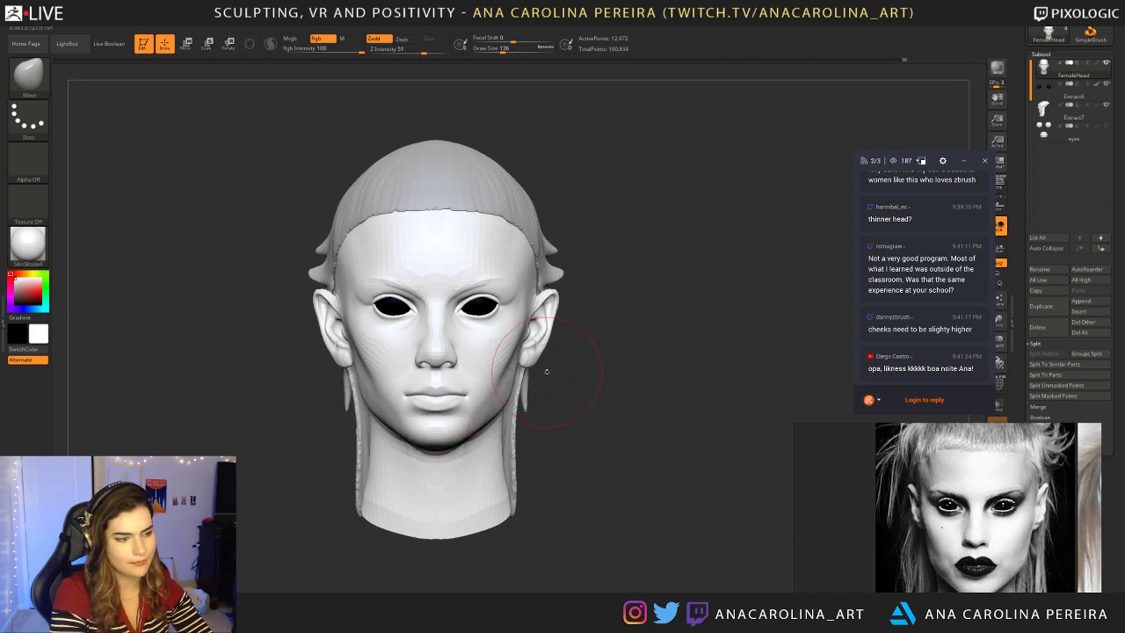
Step: Shape the side of the head around the temple with the Move brush at draw size 257
key(space)
key(space)
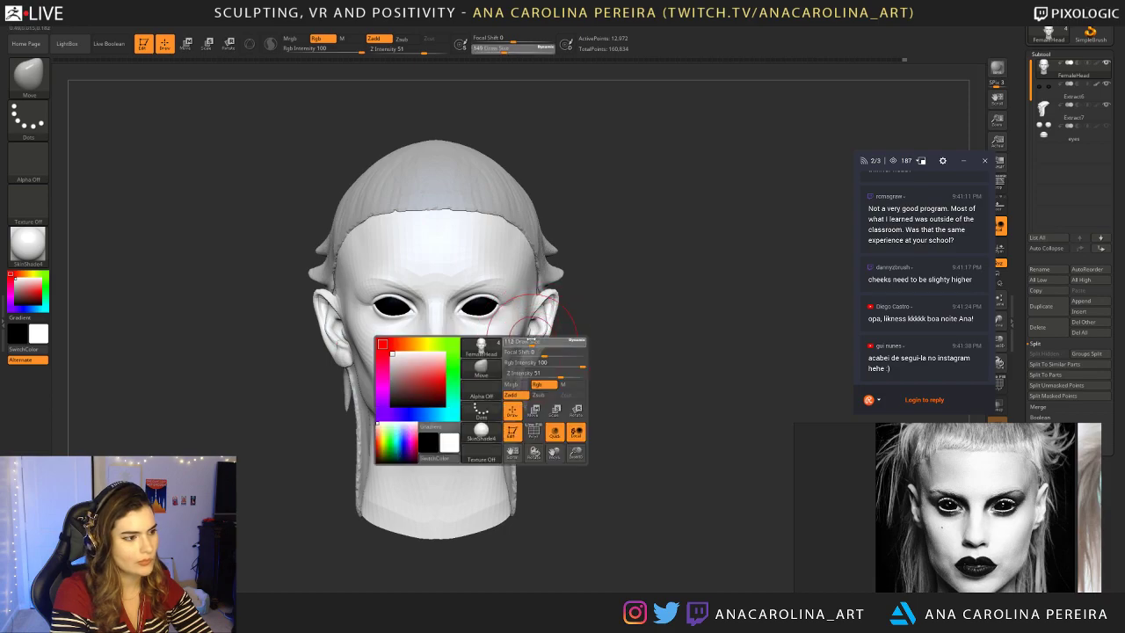
key(space)
drag(526, 251, 540, 252)
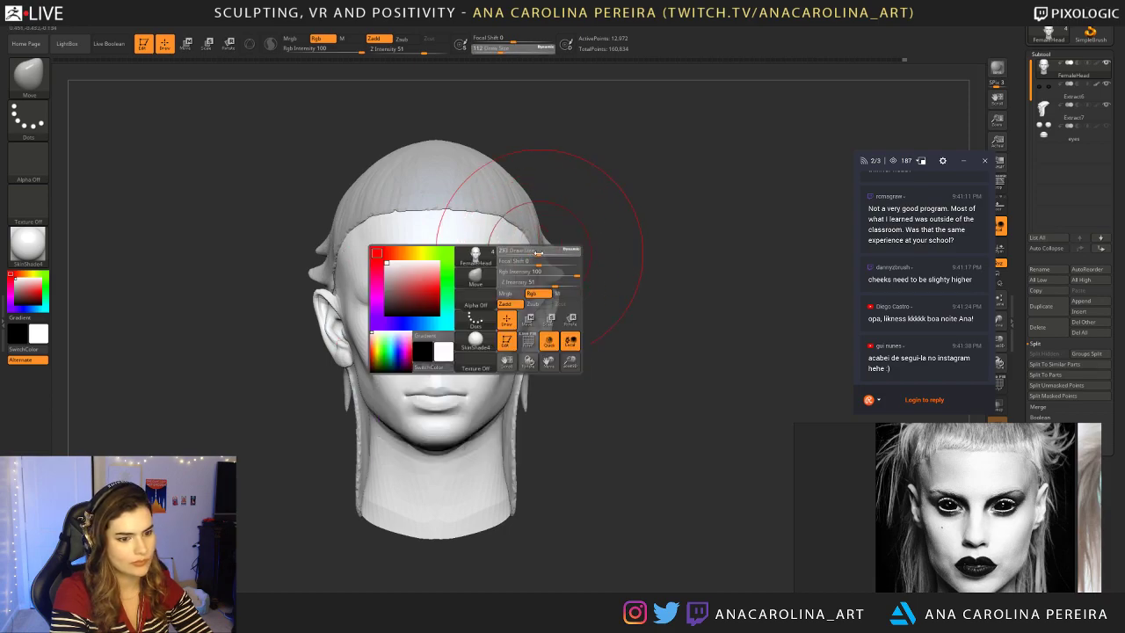
drag(630, 224, 561, 301)
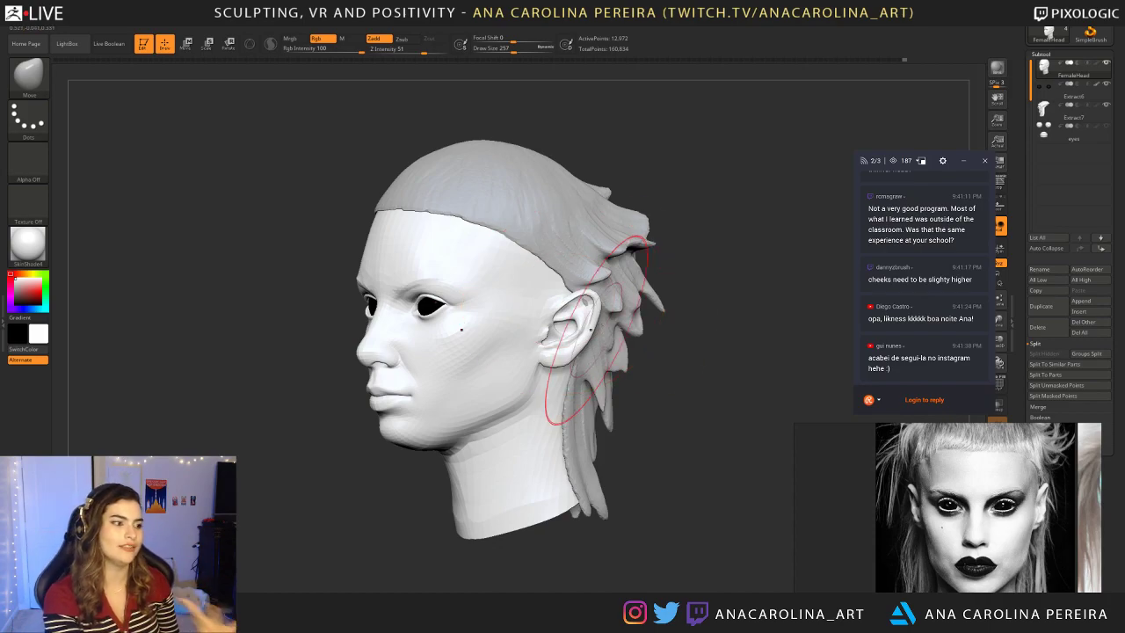
Step: Refine the underside of the chin and jaw in profile with the Move brush at draw sizes 83 and 116
drag(688, 296, 615, 307)
key(space)
drag(523, 402, 502, 400)
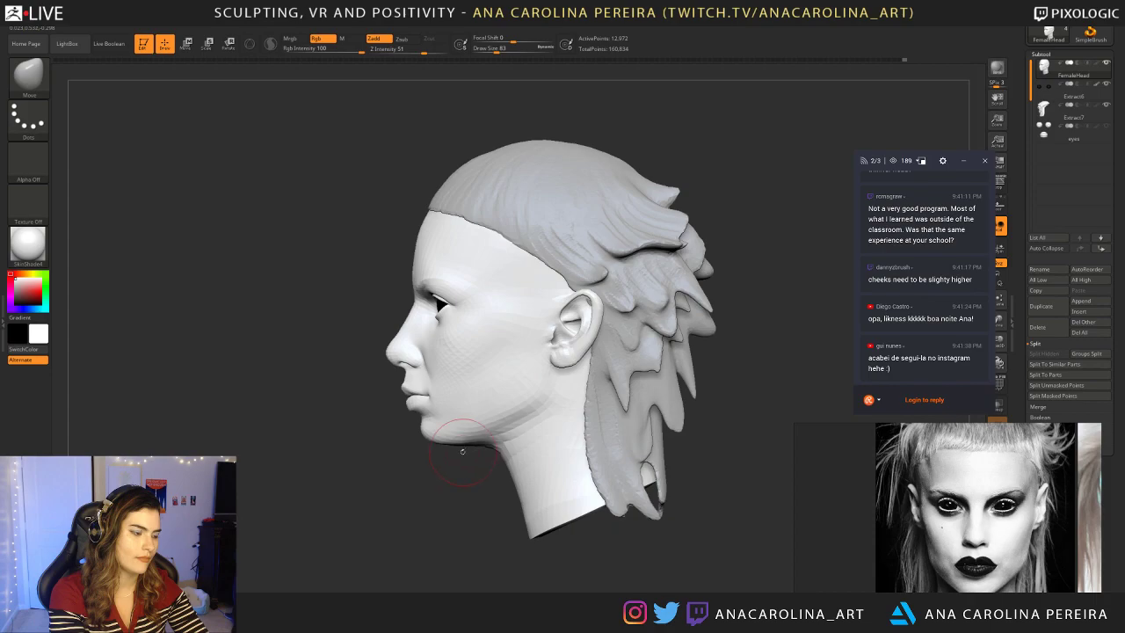
mouse_move(466, 457)
mouse_down()
mouse_move(529, 457)
mouse_move(537, 440)
mouse_up()
key(space)
mouse_move(550, 439)
mouse_down()
mouse_move(640, 438)
mouse_move(515, 447)
mouse_up()
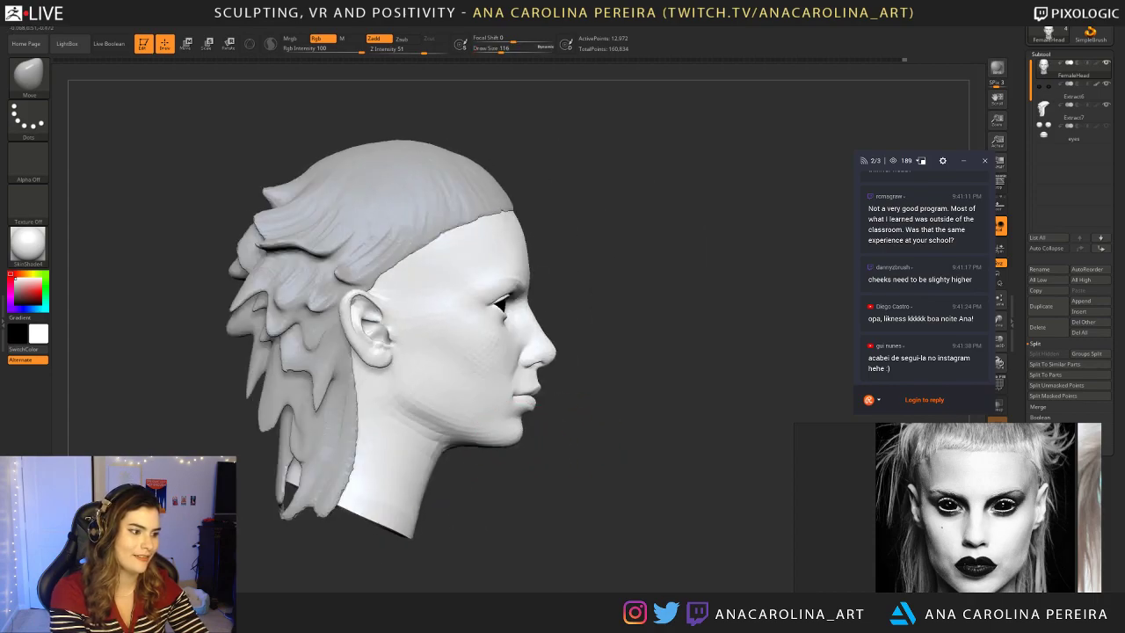
mouse_move(597, 448)
mouse_down()
mouse_move(515, 474)
mouse_move(533, 438)
mouse_move(564, 421)
mouse_up()
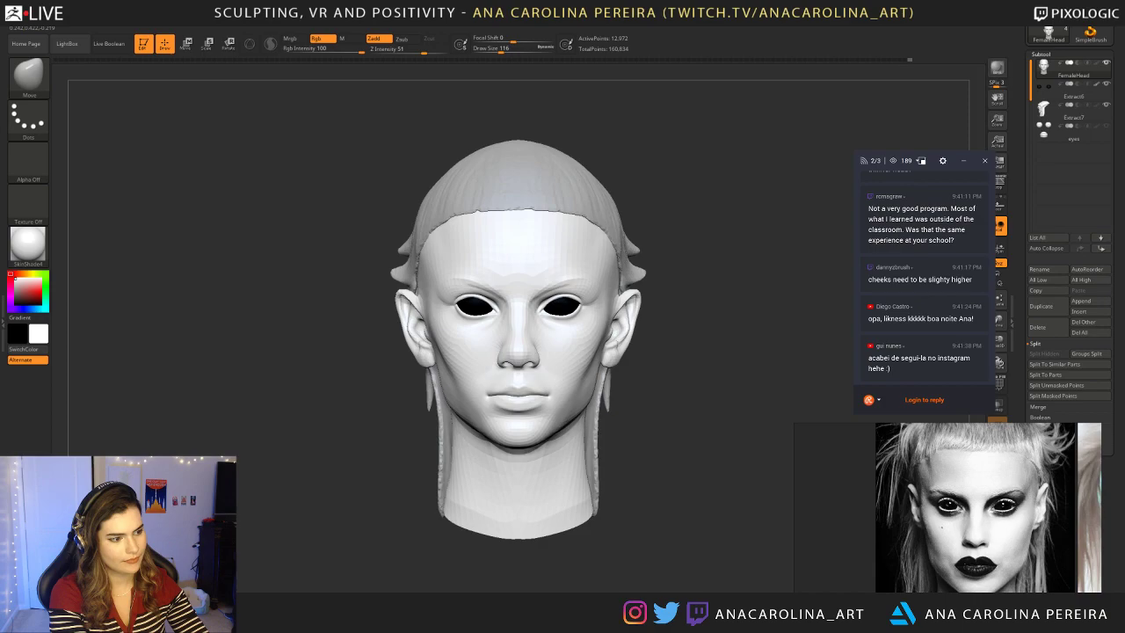
Step: Adjust the earlobe from behind with the Move brush at draw size 59
mouse_move(656, 416)
alt+mouse_down()
mouse_move(634, 333)
mouse_move(644, 381)
mouse_move(615, 372)
alt+mouse_up()
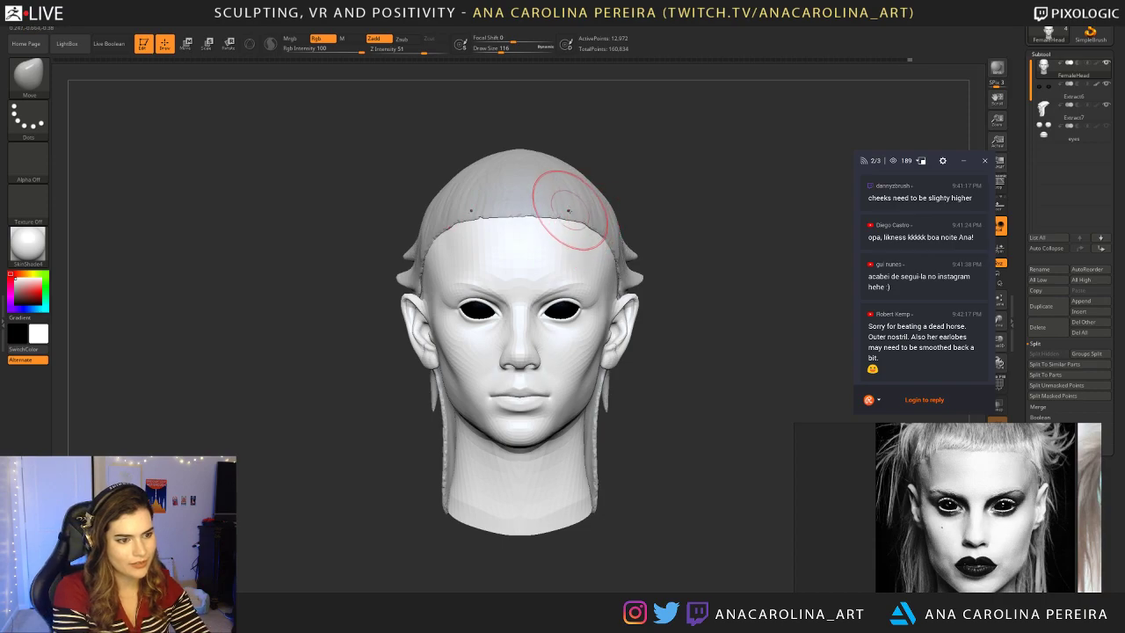
mouse_move(641, 369)
mouse_down()
mouse_move(660, 369)
mouse_move(576, 366)
mouse_up()
key(space)
key(space)
click(622, 366)
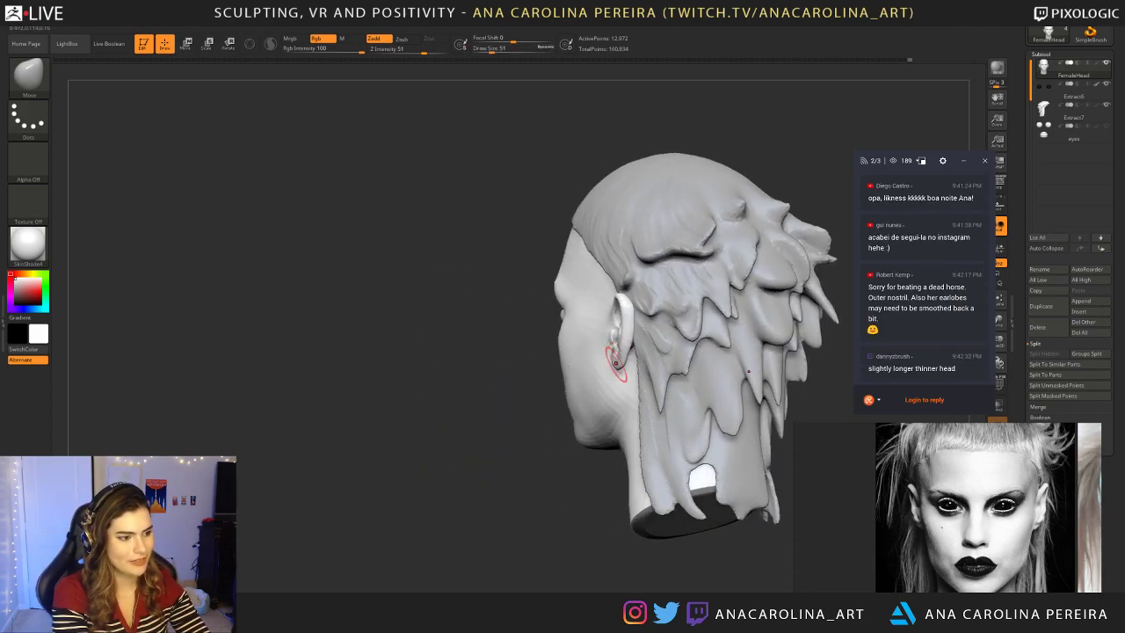
right_drag(609, 375, 680, 419)
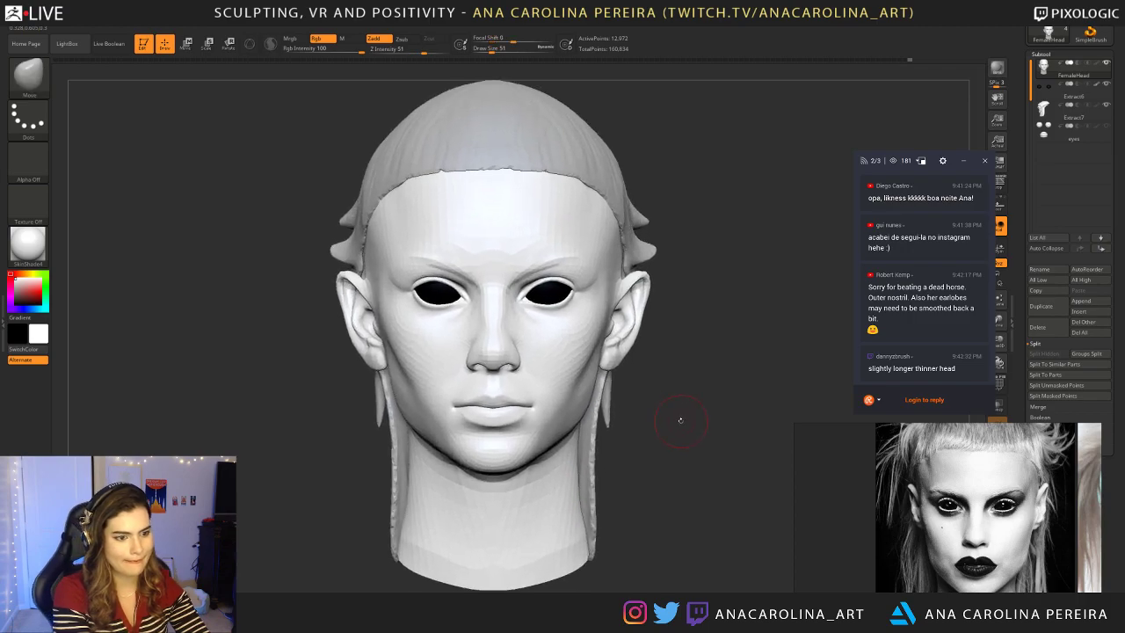
Step: Adjust the overall width of the head from the front with the Move brush at draw sizes 676 and 245
key(space)
drag(699, 414, 706, 414)
key(f)
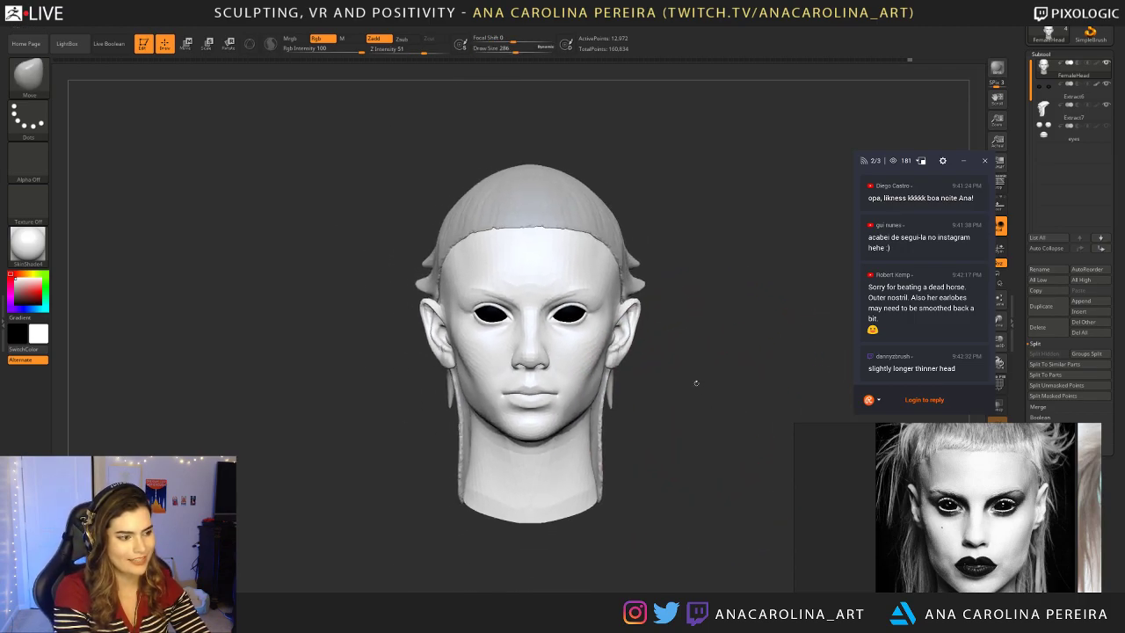
key(space)
drag(611, 390, 672, 383)
key(space)
drag(608, 341, 599, 338)
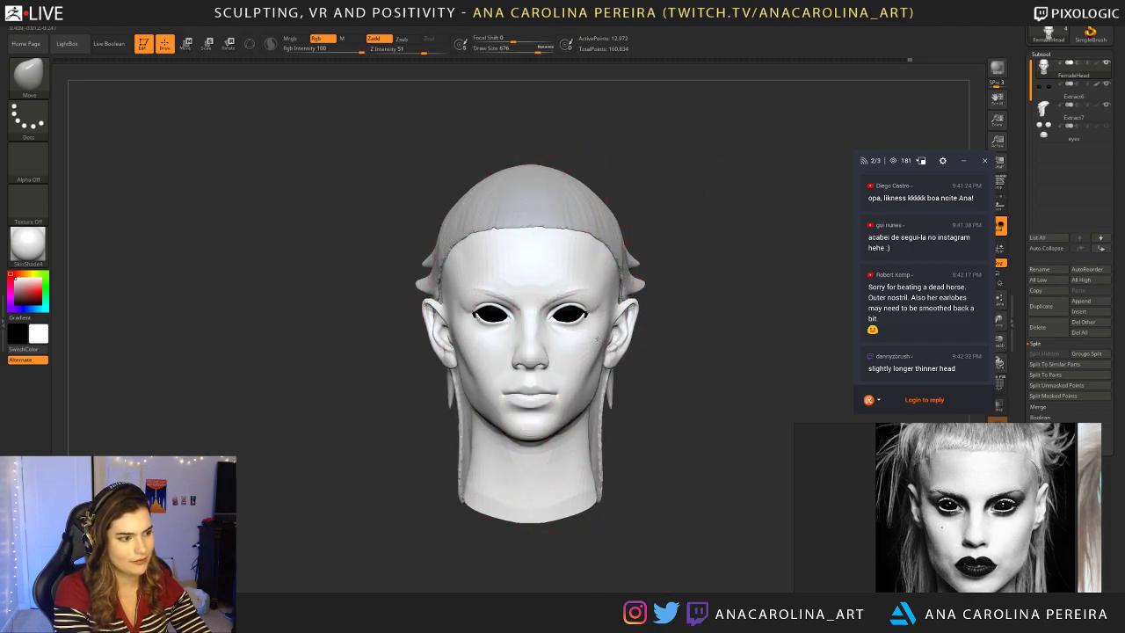
alt+drag(638, 351, 648, 305)
mouse_move(649, 304)
right_down()
mouse_move(594, 343)
mouse_move(576, 383)
right_up()
key(space)
drag(640, 346, 626, 346)
Step: Select the black eyes and shift them slightly outward in the eye openings with the Move transpose tool
key(space)
key(w)
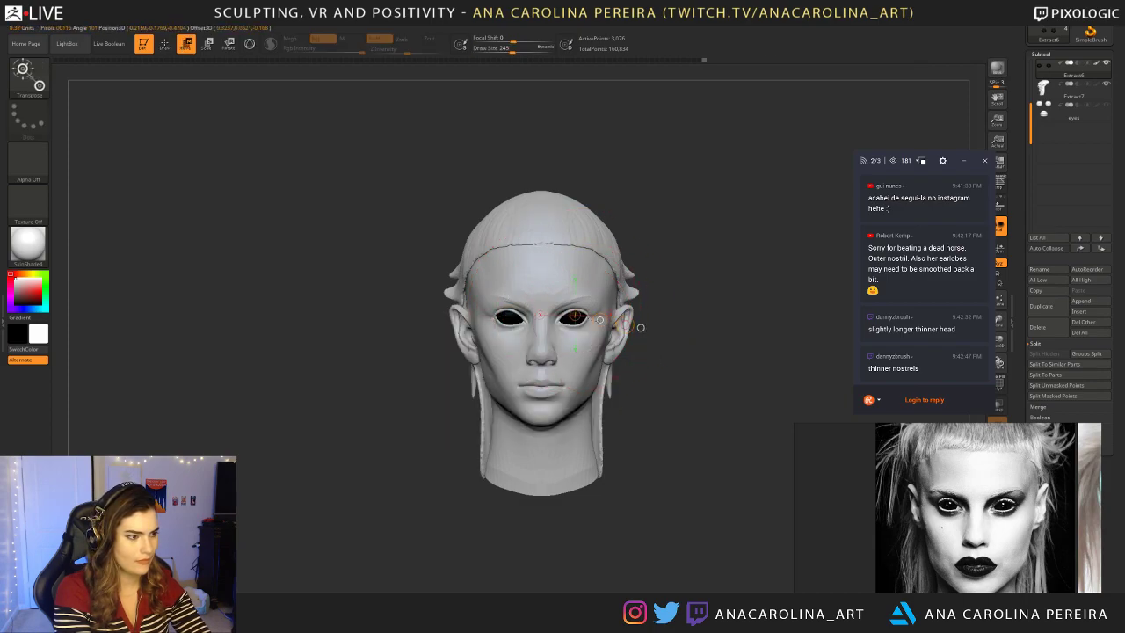
ctrl+right_drag(575, 316, 612, 324)
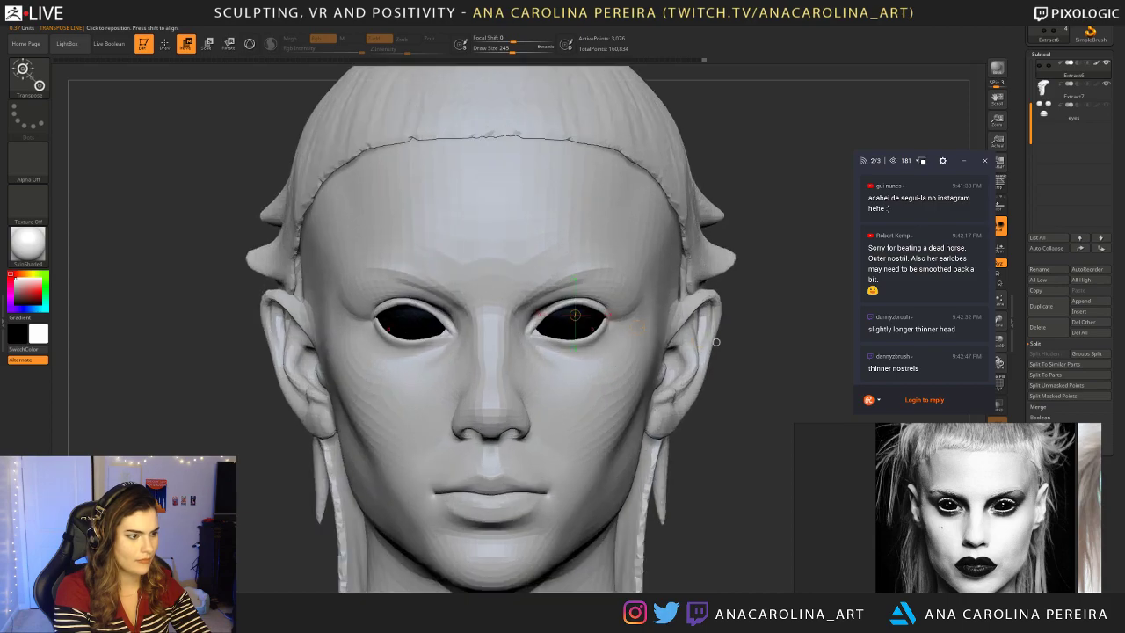
drag(612, 325, 616, 326)
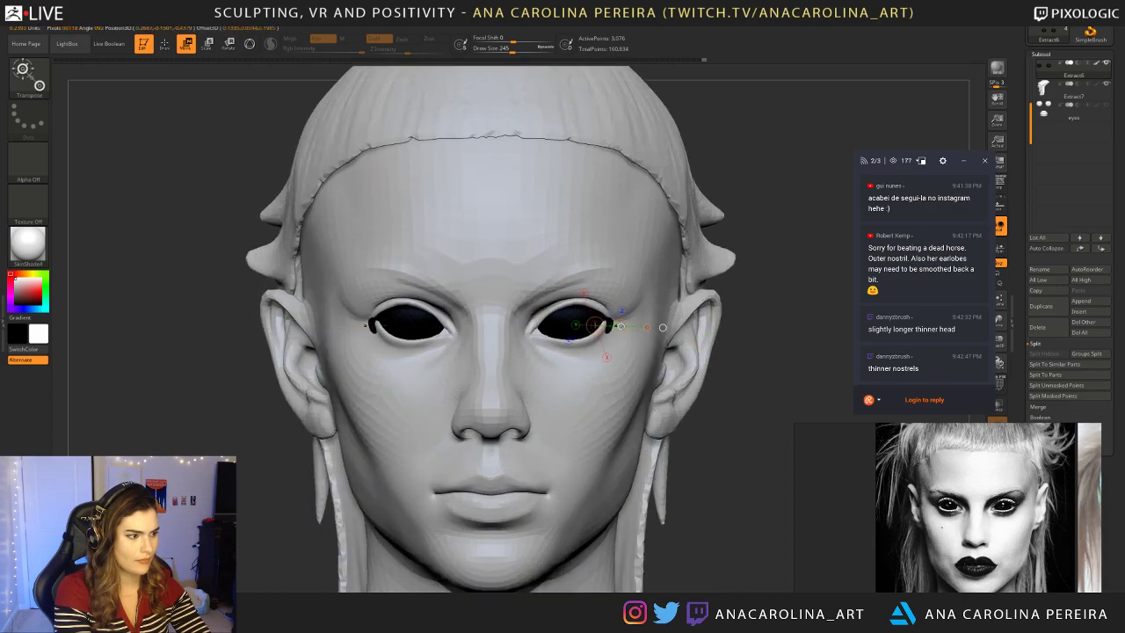
scroll(681, 195, down, 5)
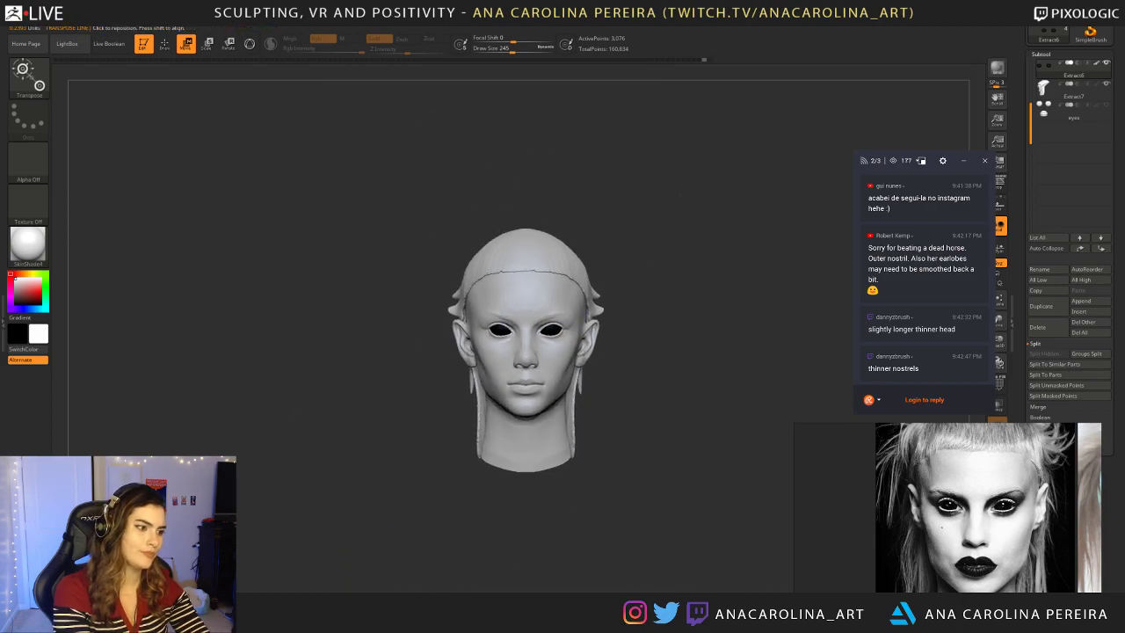
Step: Make the FemaleHead subtool active again and switch to the Move brush with draw size 550
drag(681, 195, 741, 197)
alt+click(533, 293)
mouse_move(645, 271)
shift+mouse_down()
mouse_move(606, 274)
mouse_move(626, 287)
mouse_move(604, 312)
shift+mouse_up()
key(space)
scroll(624, 286, up, 4)
key(b)
key(m)
key(v)
key(space)
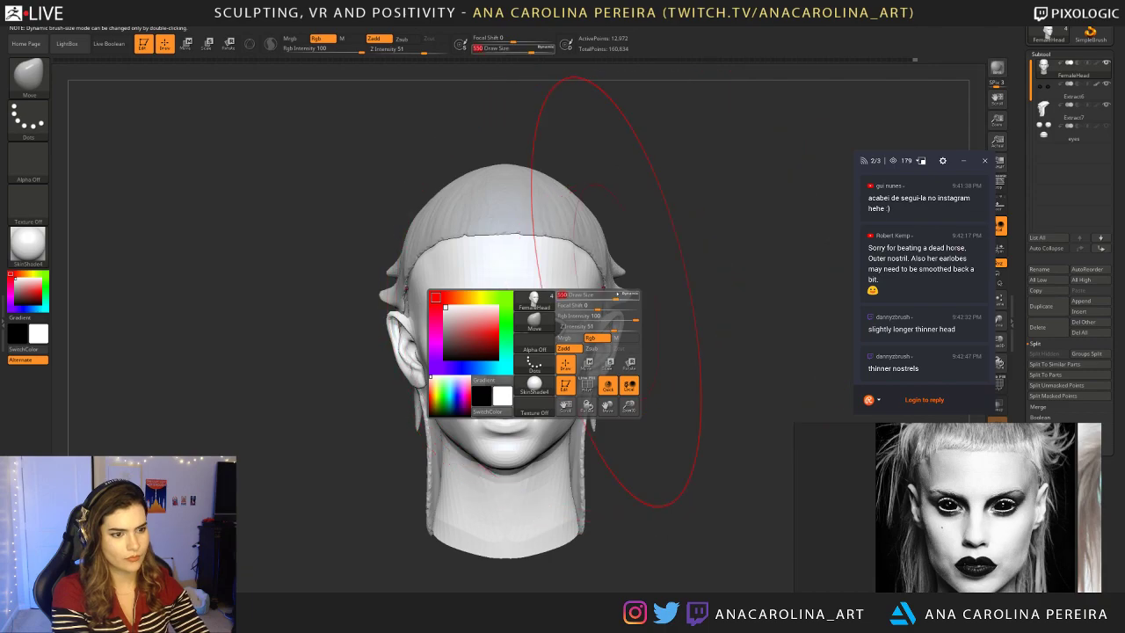
Step: Refine the sides of the head and face with the Move brush, reducing the draw size to 234
mouse_move(658, 261)
alt+mouse_down()
mouse_move(655, 248)
mouse_move(651, 333)
alt+mouse_up()
key(space)
key(space)
key(space)
drag(651, 334, 648, 334)
drag(681, 378, 597, 379)
key(space)
mouse_move(596, 380)
mouse_down()
mouse_move(655, 350)
mouse_move(751, 366)
mouse_move(747, 312)
mouse_move(708, 314)
mouse_move(704, 339)
mouse_move(684, 336)
mouse_up()
key(space)
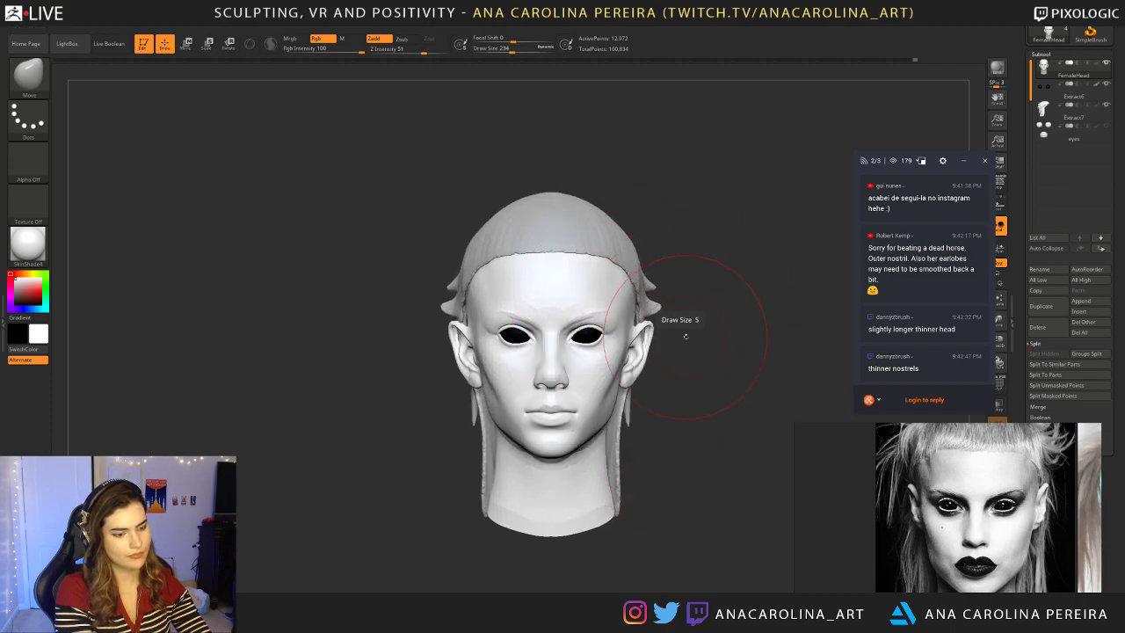
Step: Adjust the temple and upper ear area with the Move brush at draw size 187
key(space)
key(space)
drag(632, 301, 632, 309)
key(space)
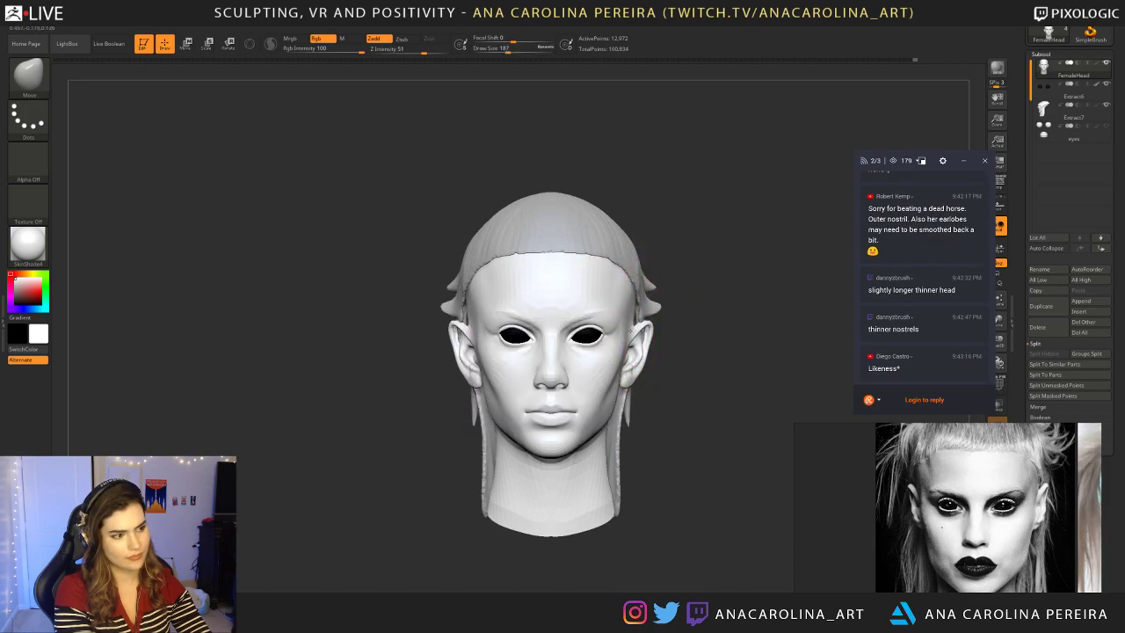
Step: Check the face from a three-quarter angle and read the viewers' feedback in the stream chat
mouse_move(690, 333)
mouse_down()
mouse_move(720, 330)
mouse_move(687, 328)
mouse_up()
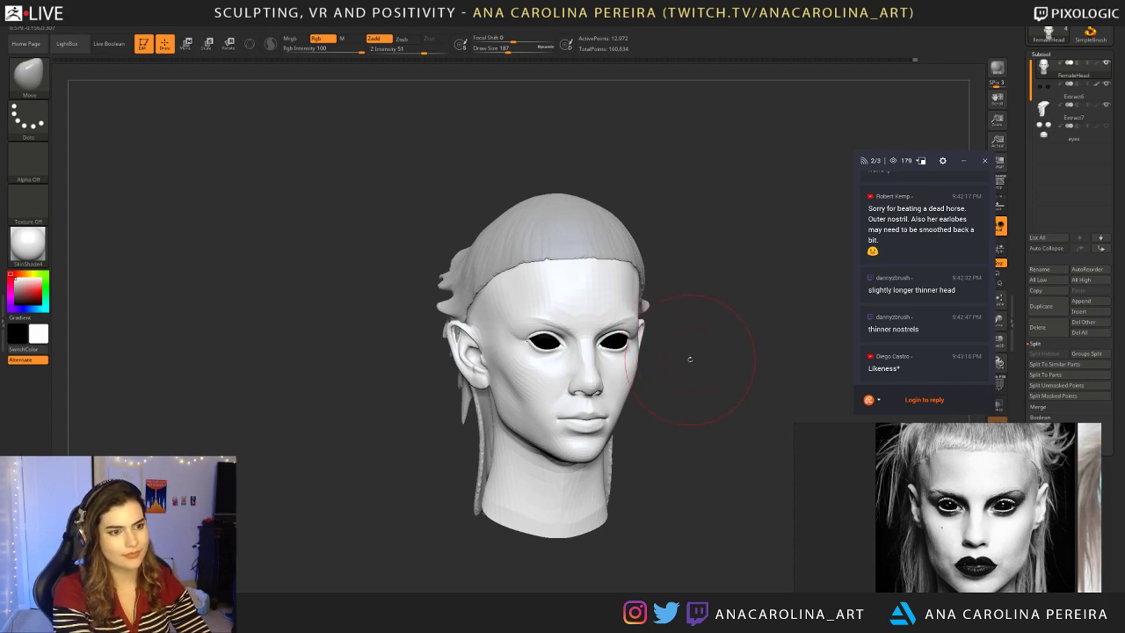
scroll(929, 301, up, 4)
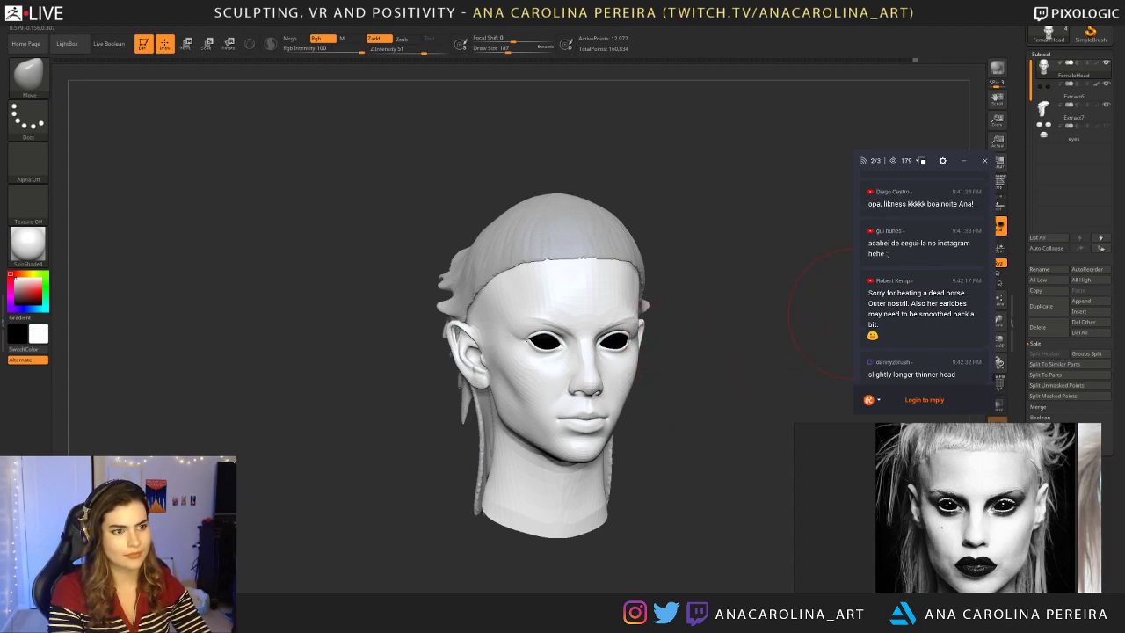
scroll(929, 301, down, 4)
scroll(930, 302, down, 3)
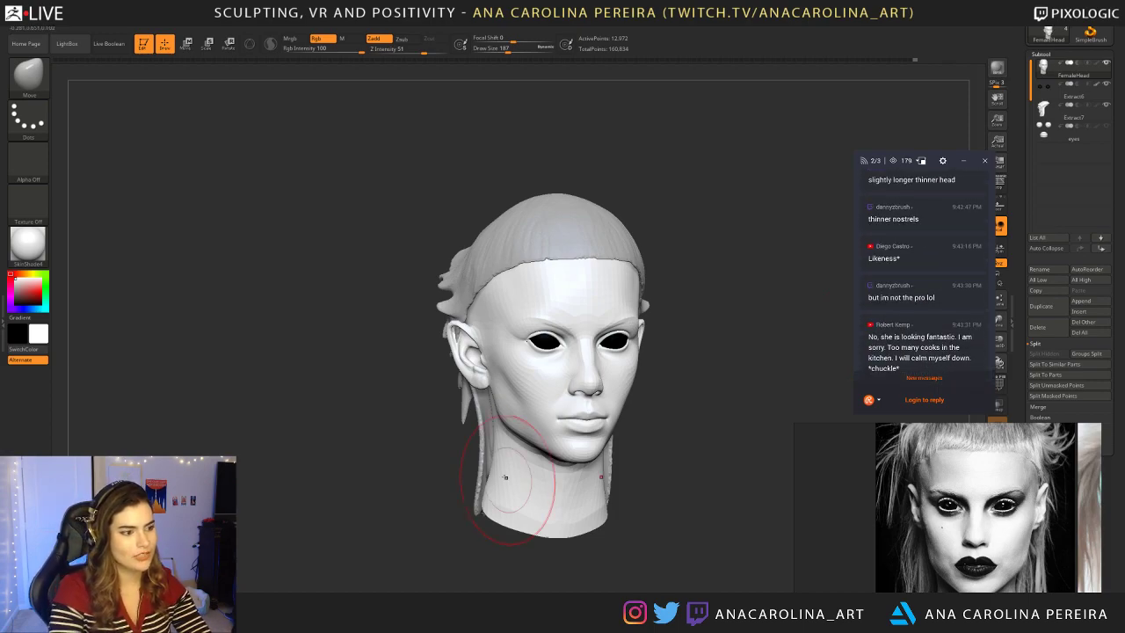
Step: Refine the sides of the jaw from the front with the Move brush, reducing the draw size to 132 and 101
shift+drag(693, 427, 740, 423)
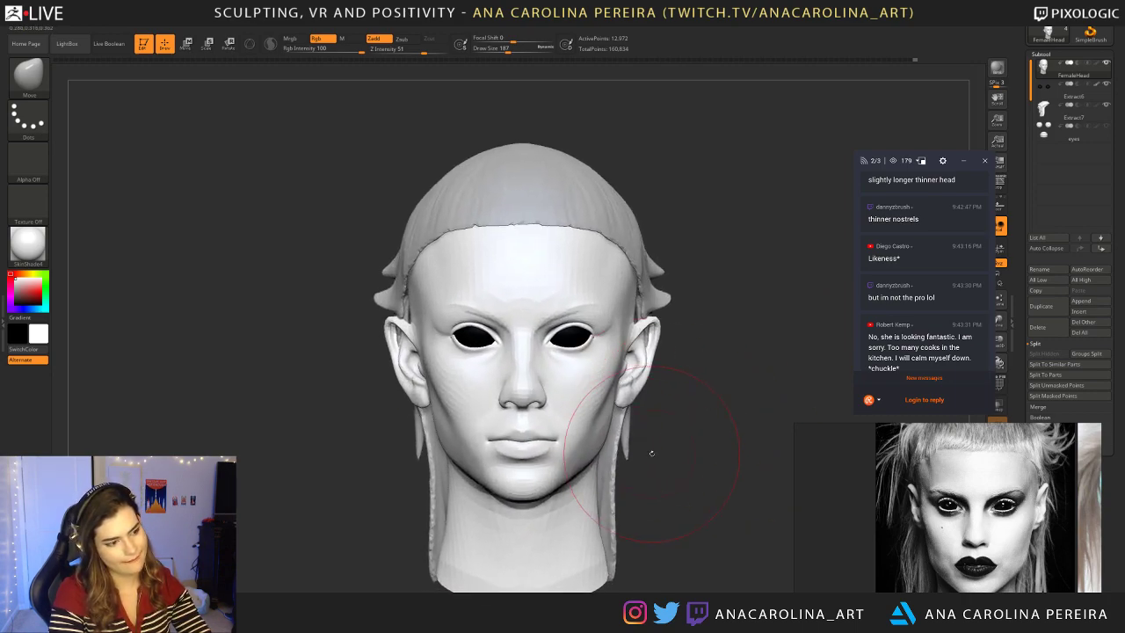
key(space)
drag(652, 451, 645, 451)
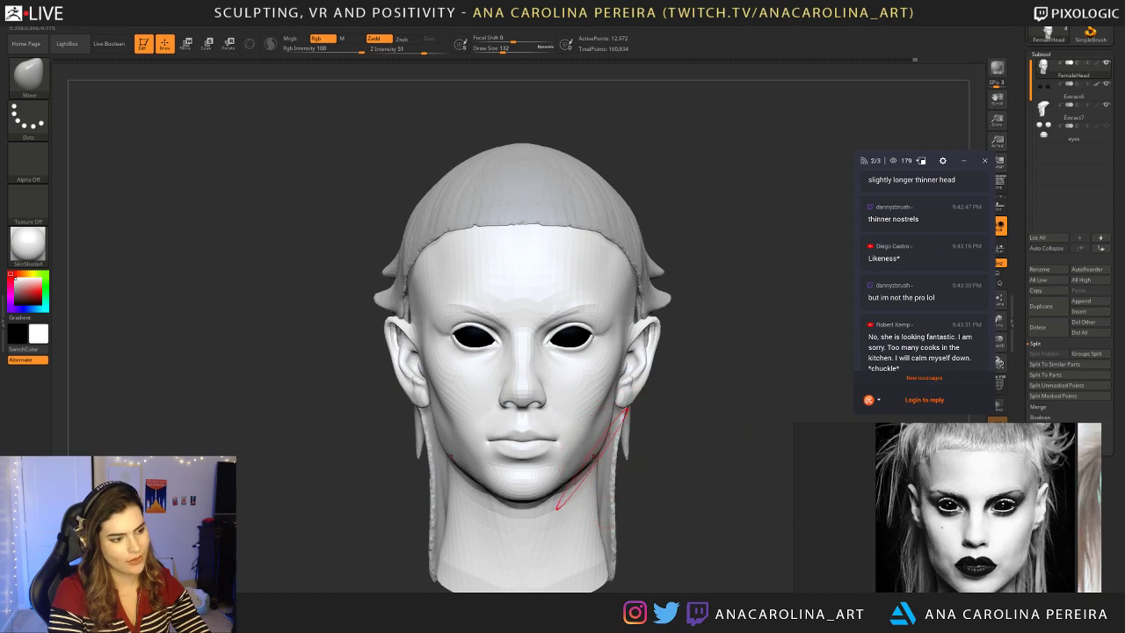
key(space)
drag(636, 439, 613, 433)
shift+right_drag(616, 439, 649, 508)
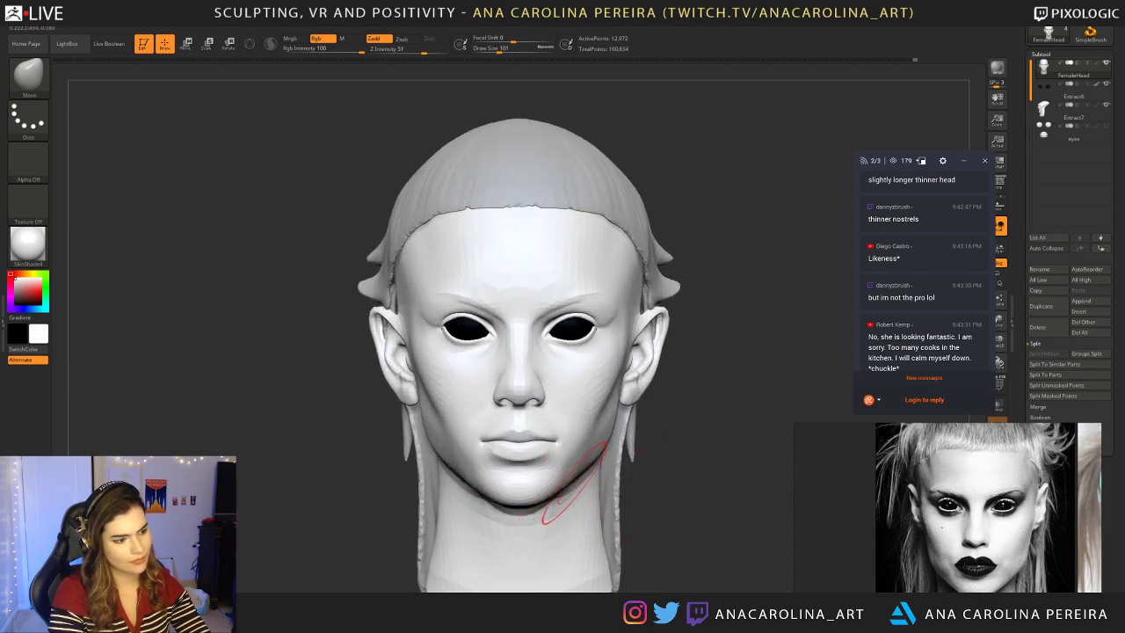
mouse_move(650, 481)
mouse_down()
mouse_move(703, 474)
mouse_move(673, 460)
mouse_up()
mouse_move(604, 505)
mouse_down()
mouse_move(547, 537)
mouse_move(431, 502)
mouse_move(427, 422)
mouse_up()
mouse_move(773, 343)
alt+mouse_down()
mouse_move(725, 369)
mouse_move(734, 439)
mouse_move(694, 483)
alt+mouse_up()
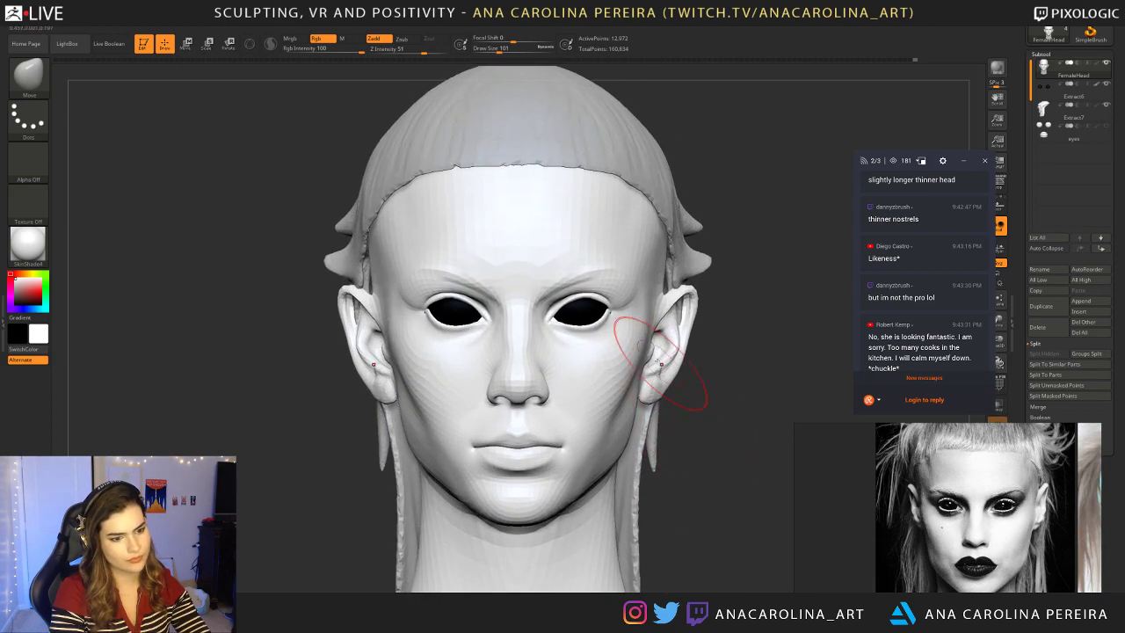
Step: Raise the FemaleHead by one subdivision level and refine the jawline with the Move brush at draw size 85
key(space)
drag(659, 347, 651, 346)
key(d)
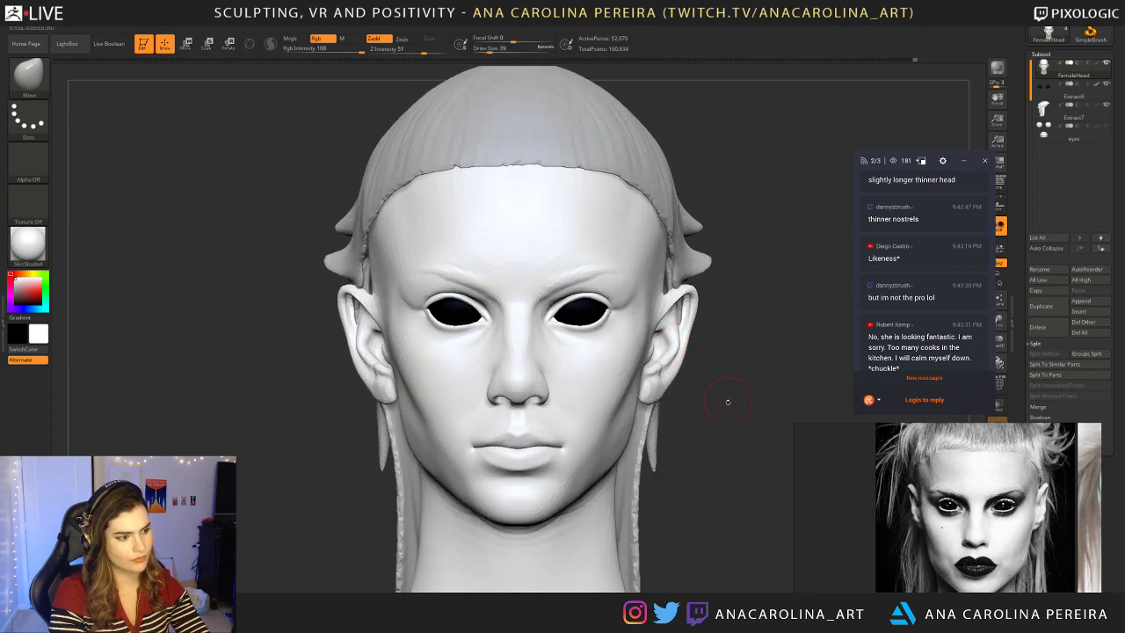
alt+drag(728, 399, 725, 325)
mouse_move(683, 430)
alt+mouse_down()
mouse_move(689, 406)
mouse_move(660, 461)
alt+mouse_up()
key(space)
drag(699, 402, 703, 403)
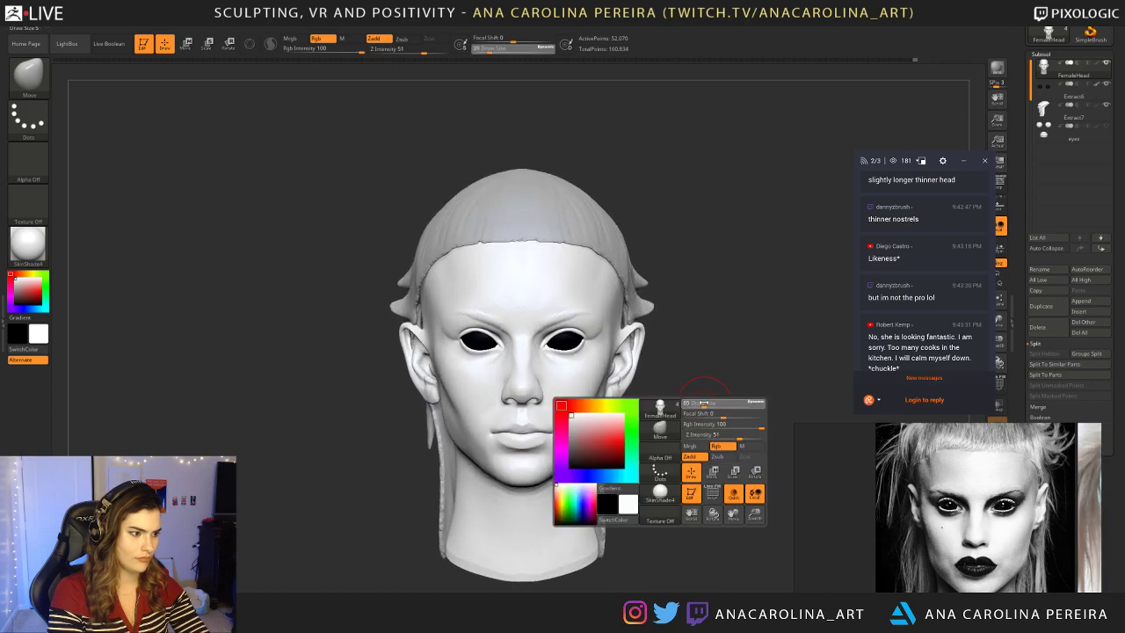
shift+drag(590, 441, 580, 439)
mouse_move(661, 457)
mouse_down()
mouse_move(757, 457)
mouse_move(678, 479)
mouse_move(675, 431)
mouse_up()
drag(703, 492, 672, 496)
key(f)
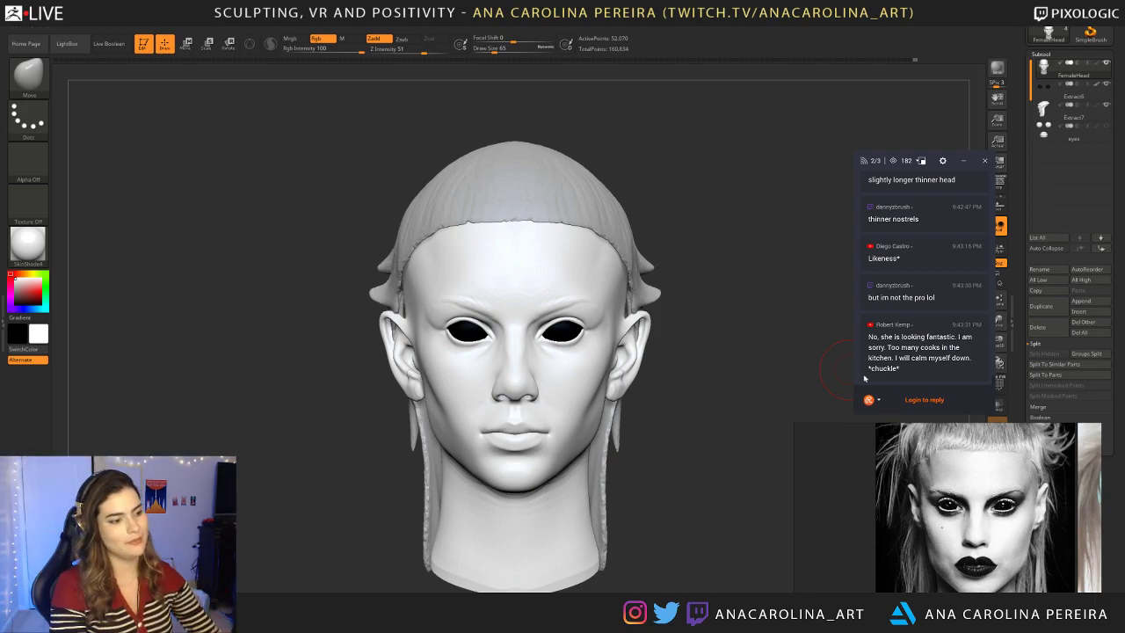
Step: Make the Extract7 hair subtool active and adjust the hair around the ears with the Move brush at draw sizes 112 and 87
key(space)
drag(676, 303, 683, 303)
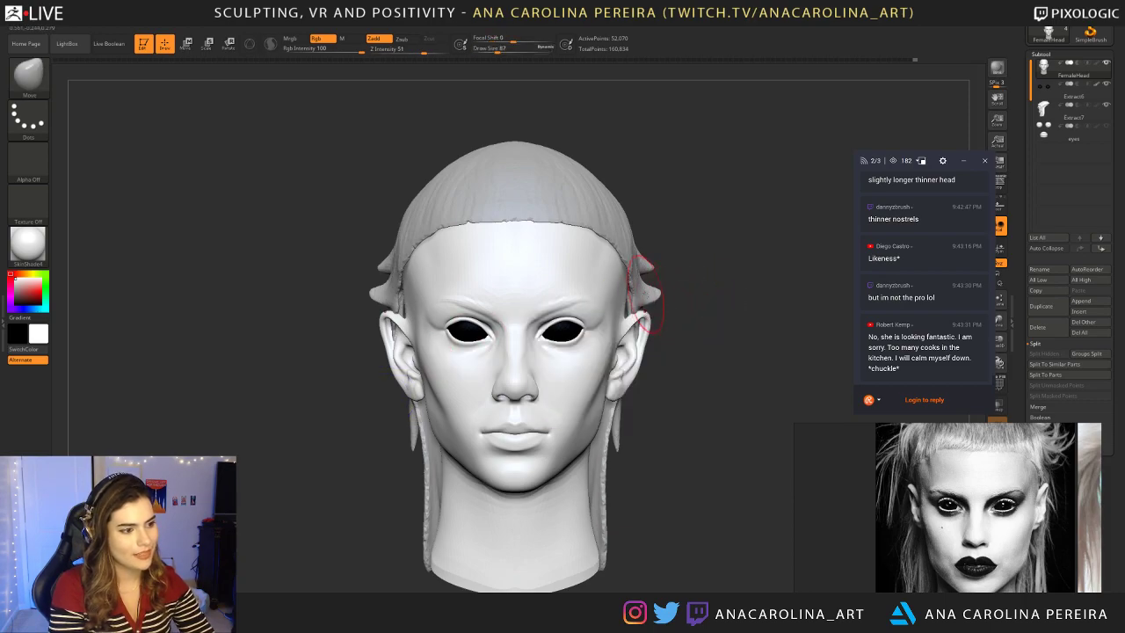
alt+click(646, 295)
key(space)
drag(638, 339, 631, 307)
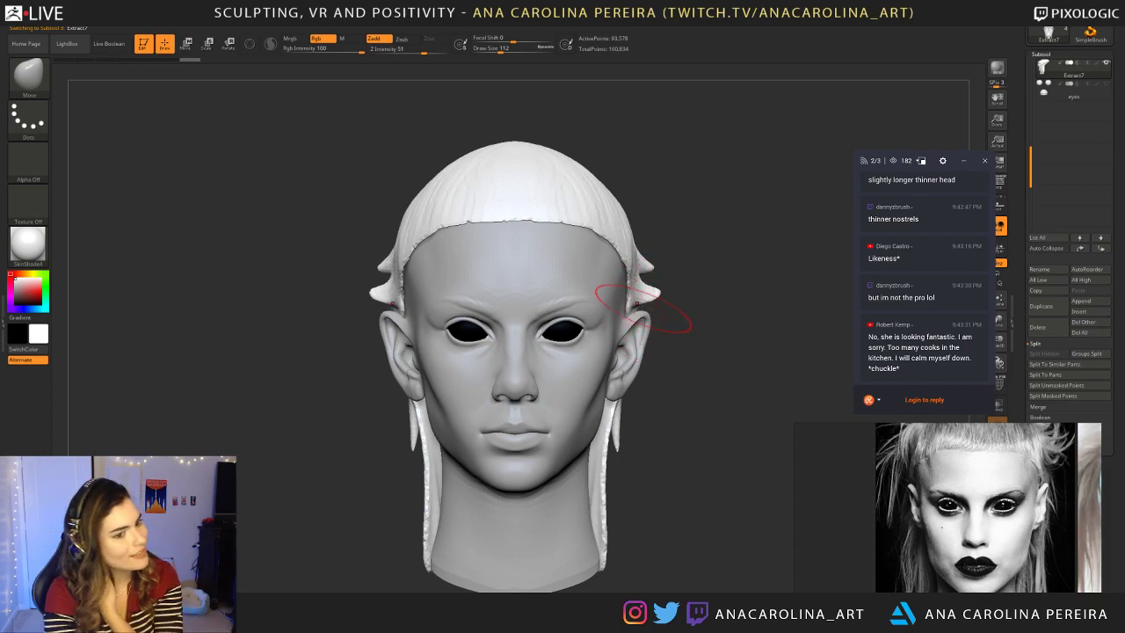
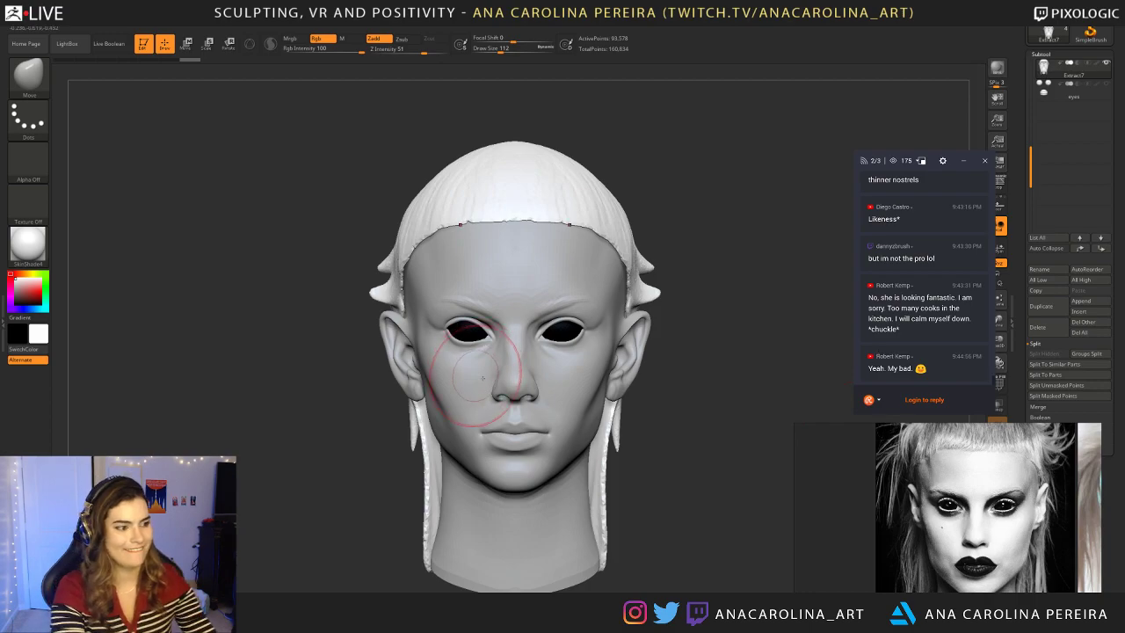
mouse_move(680, 432)
alt+mouse_down()
mouse_move(710, 401)
mouse_move(628, 368)
alt+mouse_up()
key(space)
key(space)
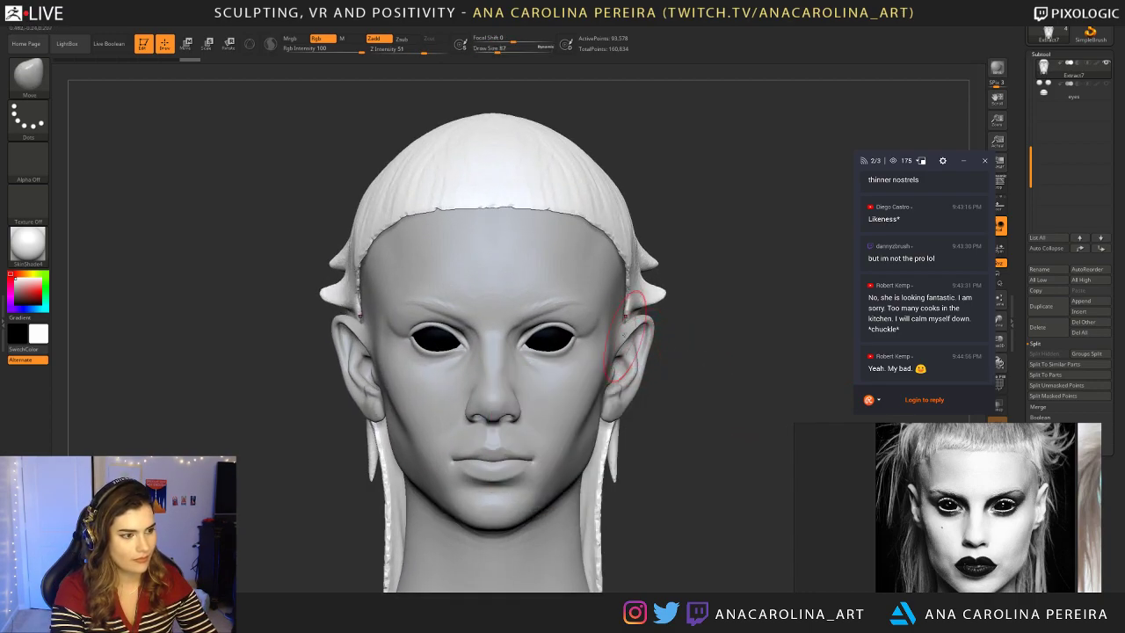
Step: Make the FemaleHead subtool active again and adjust the area where the ear meets the side of the face
alt+click(608, 347)
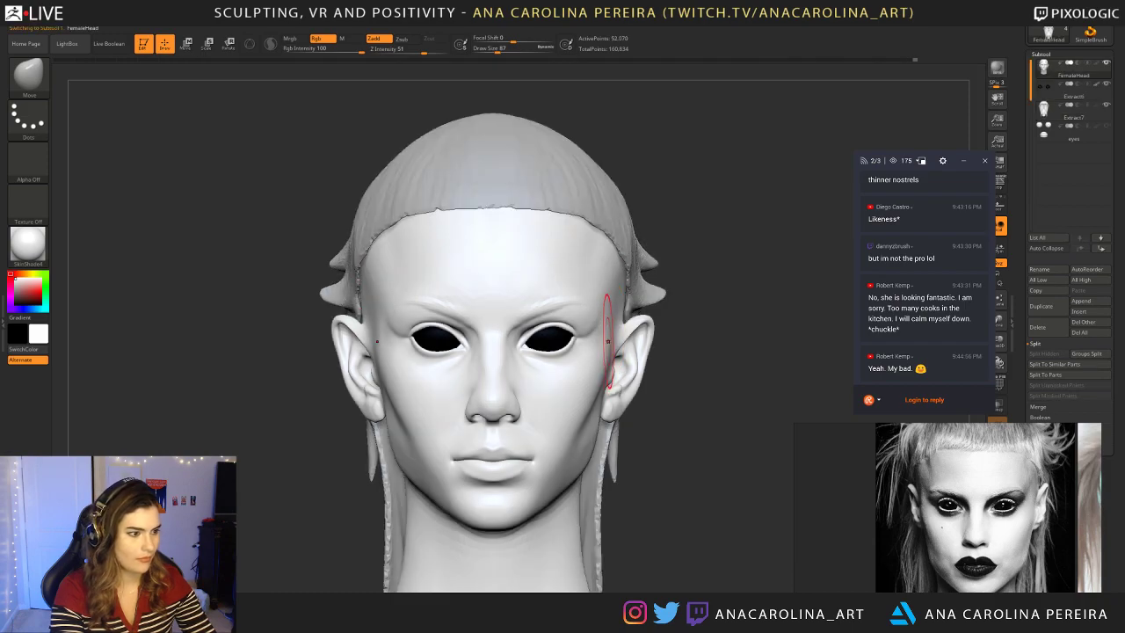
mouse_move(659, 374)
alt+mouse_down()
mouse_move(661, 342)
mouse_move(662, 375)
alt+mouse_up()
key(space)
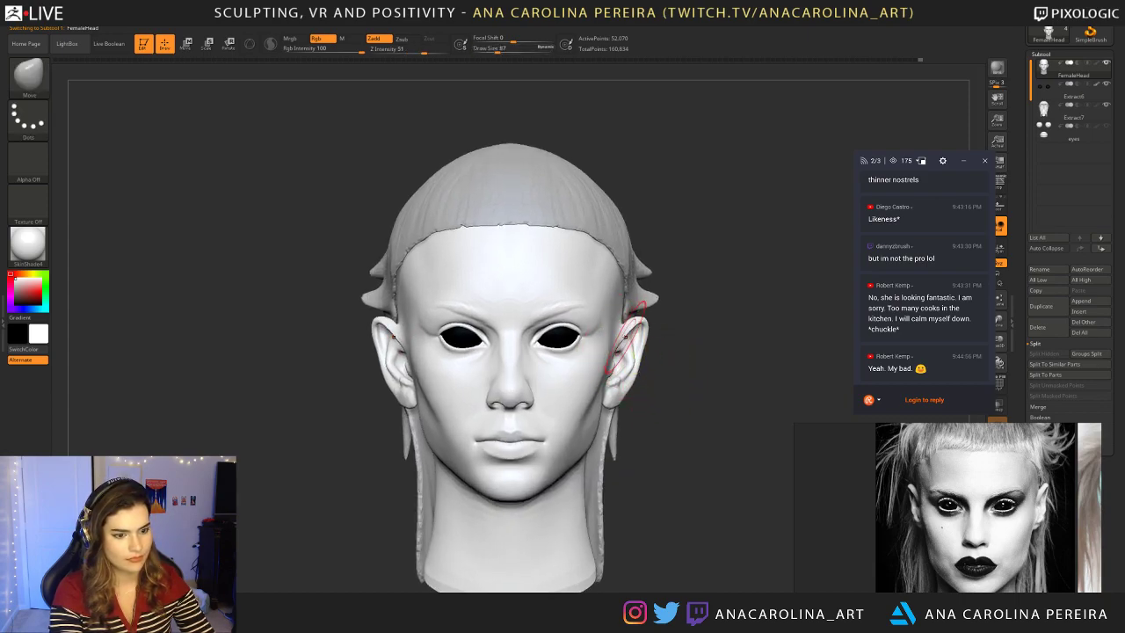
drag(626, 338, 632, 329)
mouse_move(703, 334)
mouse_down()
mouse_move(605, 320)
mouse_move(625, 335)
mouse_up()
Step: Hide the Extract7 hair, examine the bare head from the back and front, and show the hair again
key(s)
mouse_move(716, 283)
mouse_down()
mouse_move(766, 294)
mouse_move(627, 289)
mouse_up()
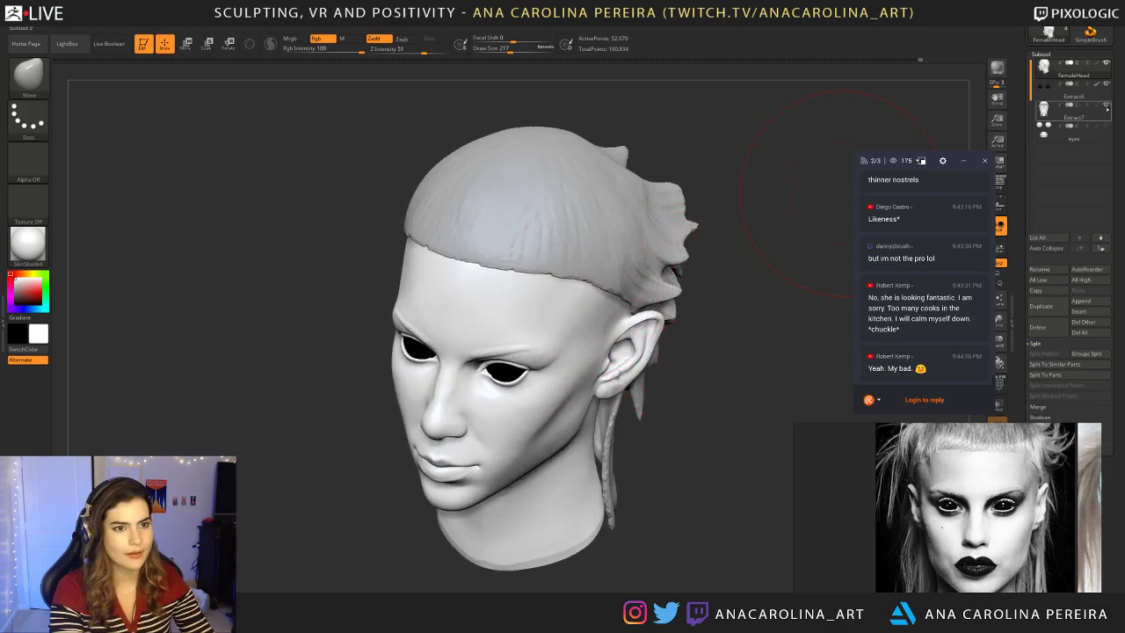
click(1106, 106)
drag(800, 281, 682, 322)
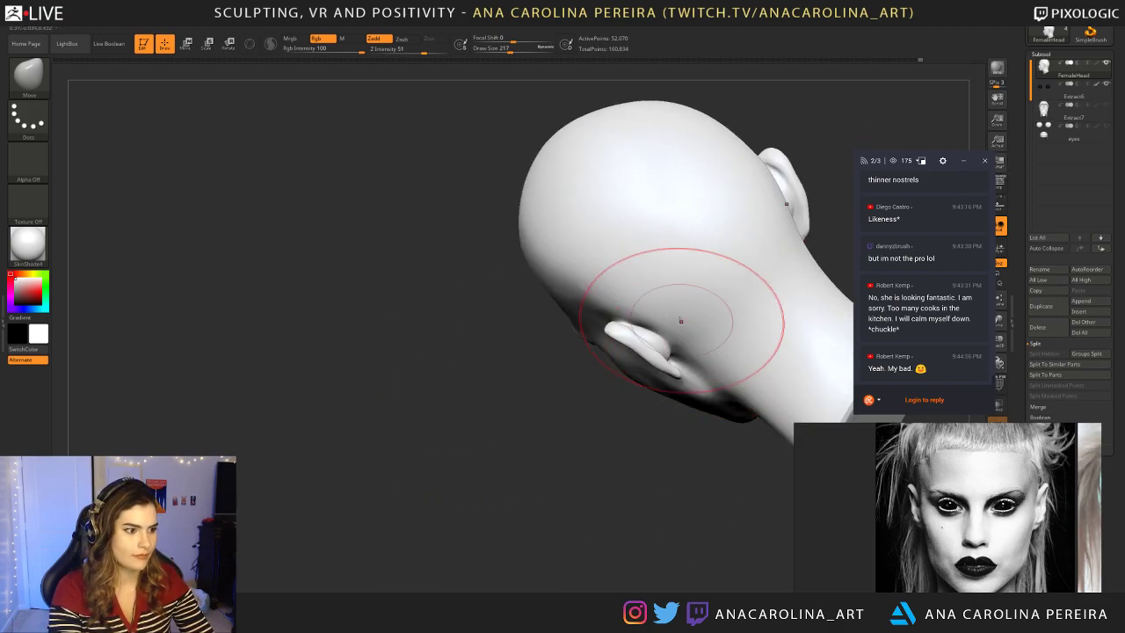
drag(803, 222, 839, 254)
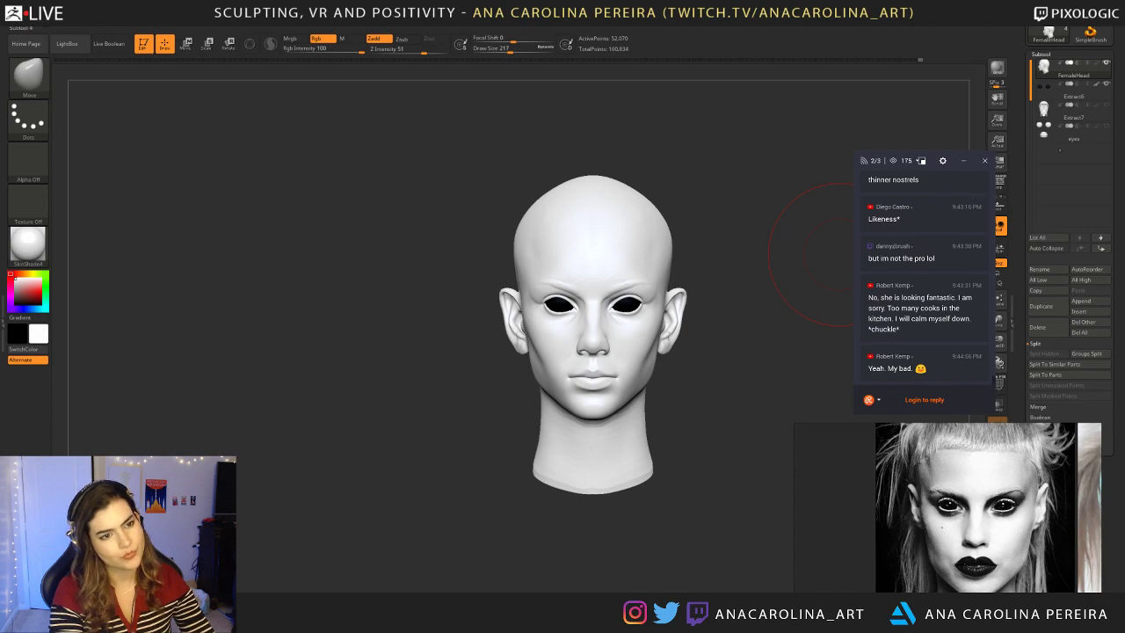
click(1106, 105)
Step: Refine the cheek and jaw contour below the ears with the Move brush at draw size 128
mouse_move(754, 323)
mouse_down()
mouse_move(710, 326)
mouse_move(719, 369)
mouse_up()
key(space)
drag(655, 403, 649, 404)
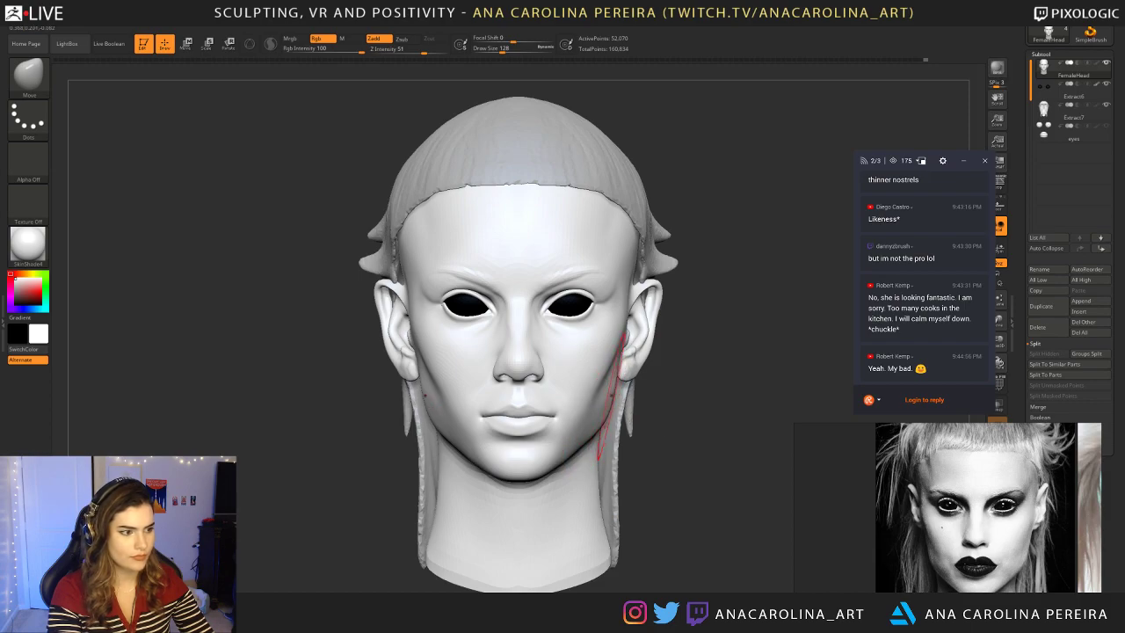
alt+drag(675, 368, 675, 384)
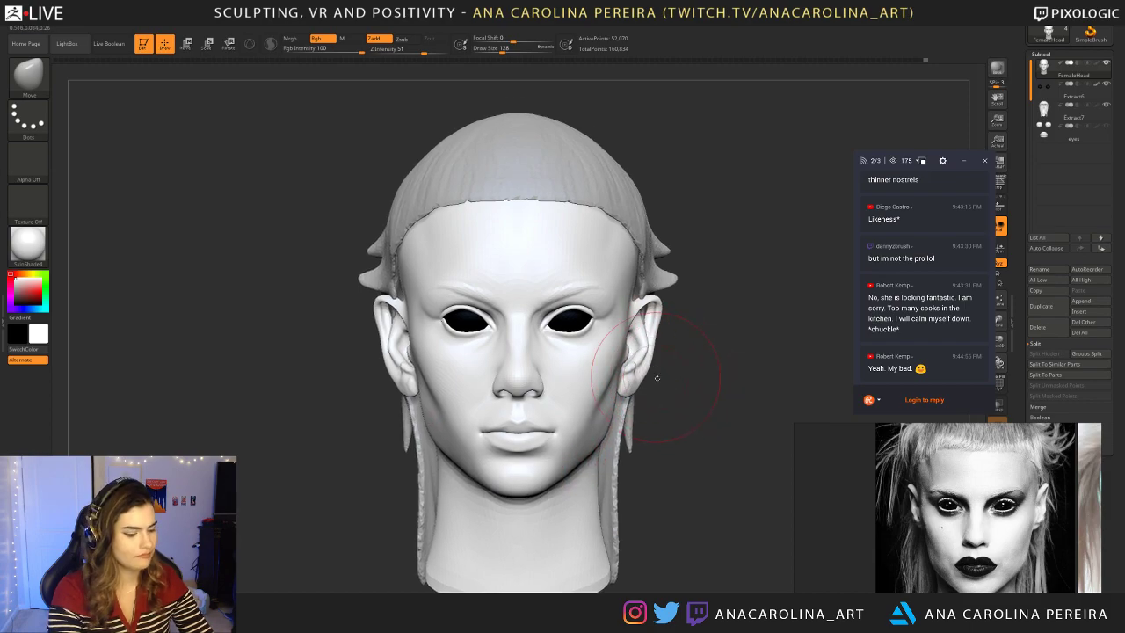
Step: Lower the FemaleHead by one subdivision level and switch to the ClayBuildup brush with draw size 80
drag(673, 407, 645, 369)
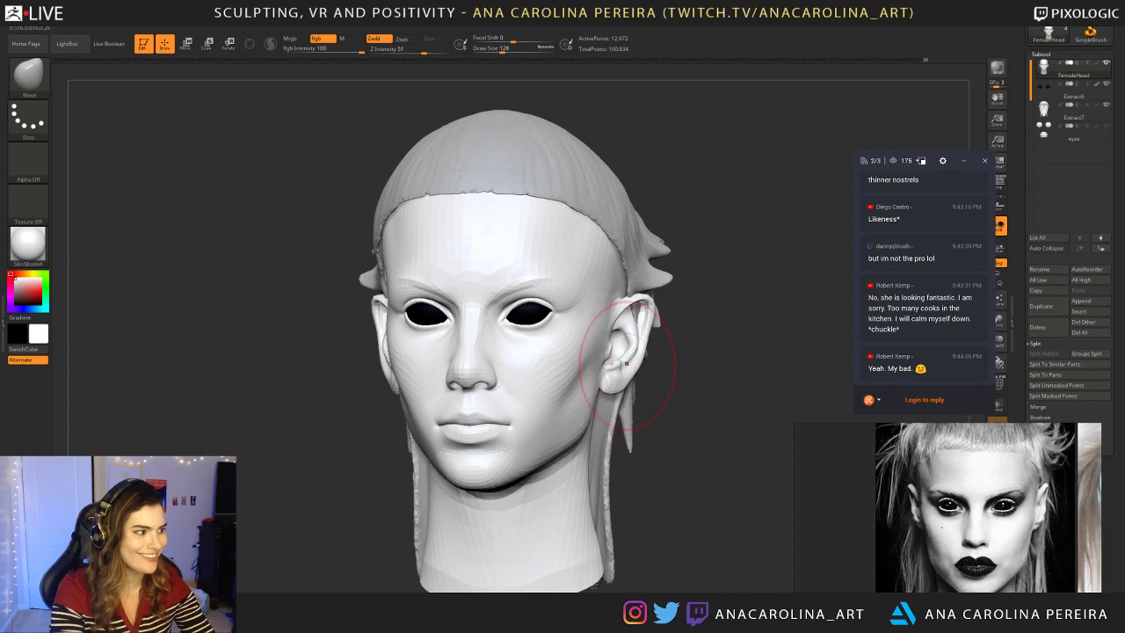
key(b)
key(c)
key(b)
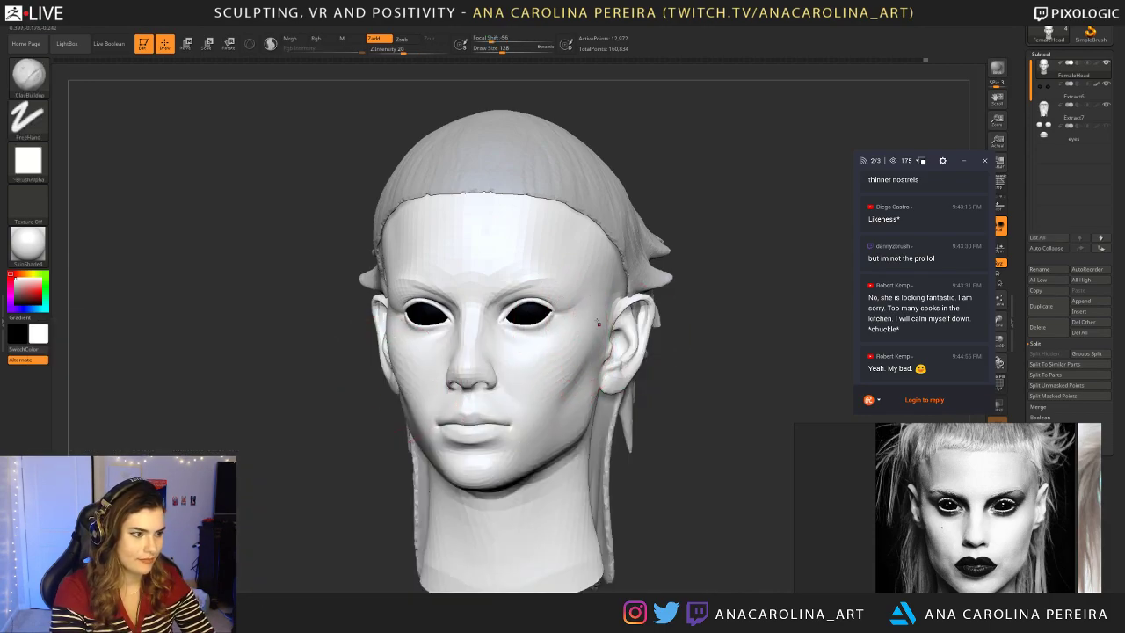
mouse_move(672, 327)
shift+mouse_down()
mouse_move(706, 317)
mouse_move(679, 252)
mouse_move(681, 350)
shift+mouse_up()
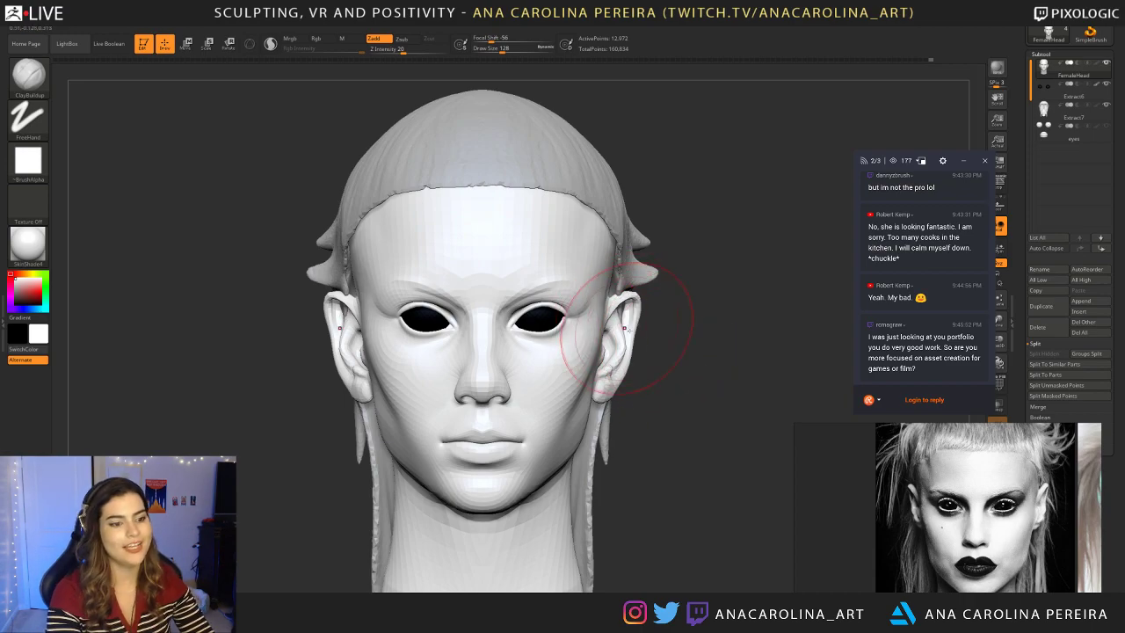
mouse_move(680, 445)
alt+mouse_down()
mouse_move(722, 394)
mouse_move(703, 448)
alt+mouse_up()
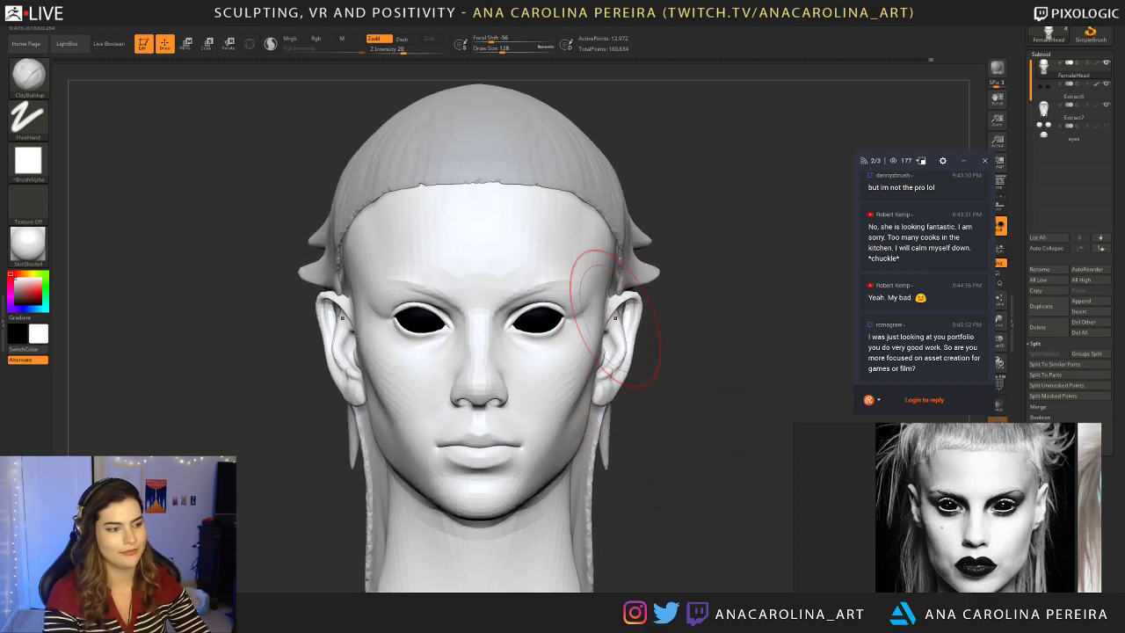
key(space)
drag(636, 298, 627, 299)
Step: Switch to the DamStandard brush, undo the first stroke, rework the temple beside the hairline and reduce the draw size
key(b)
key(d)
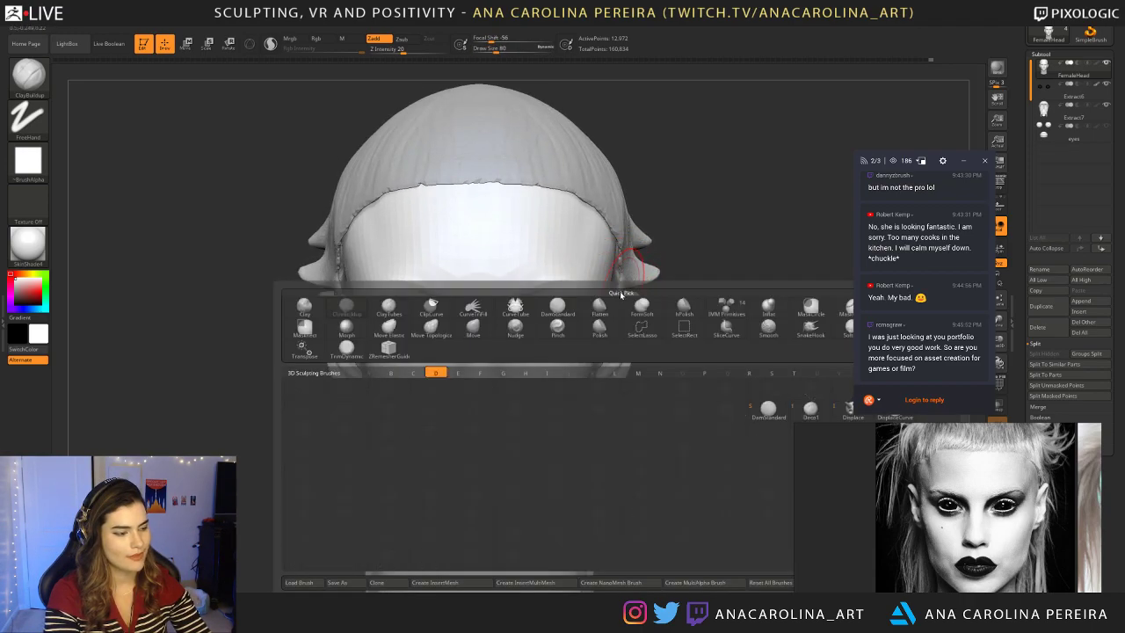
key(s)
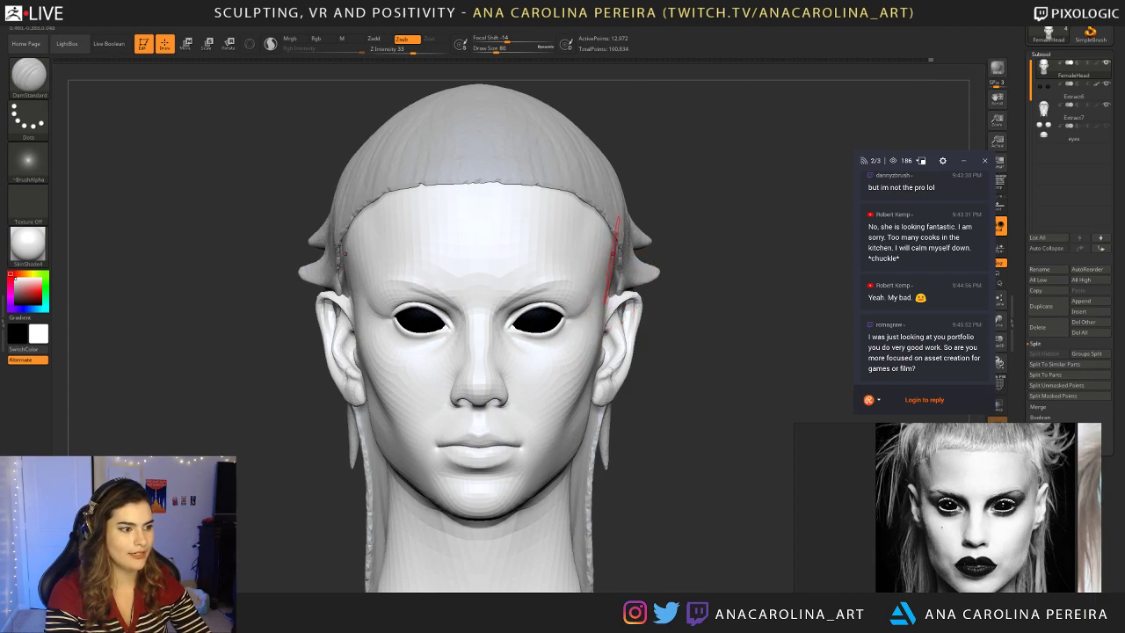
key(ctrl+z)
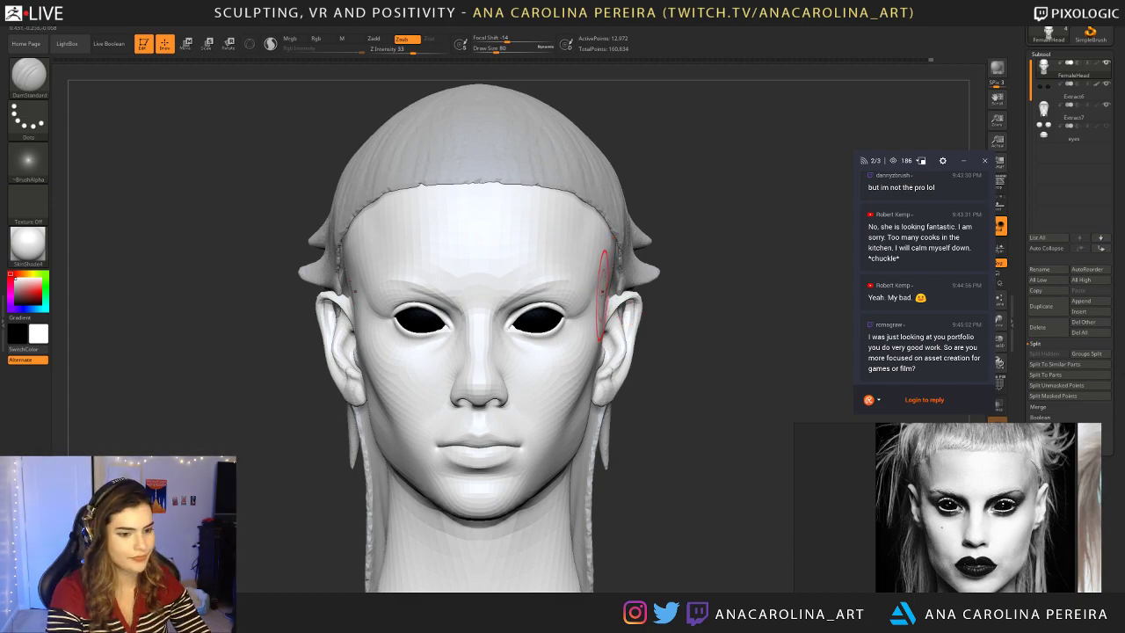
drag(607, 262, 603, 269)
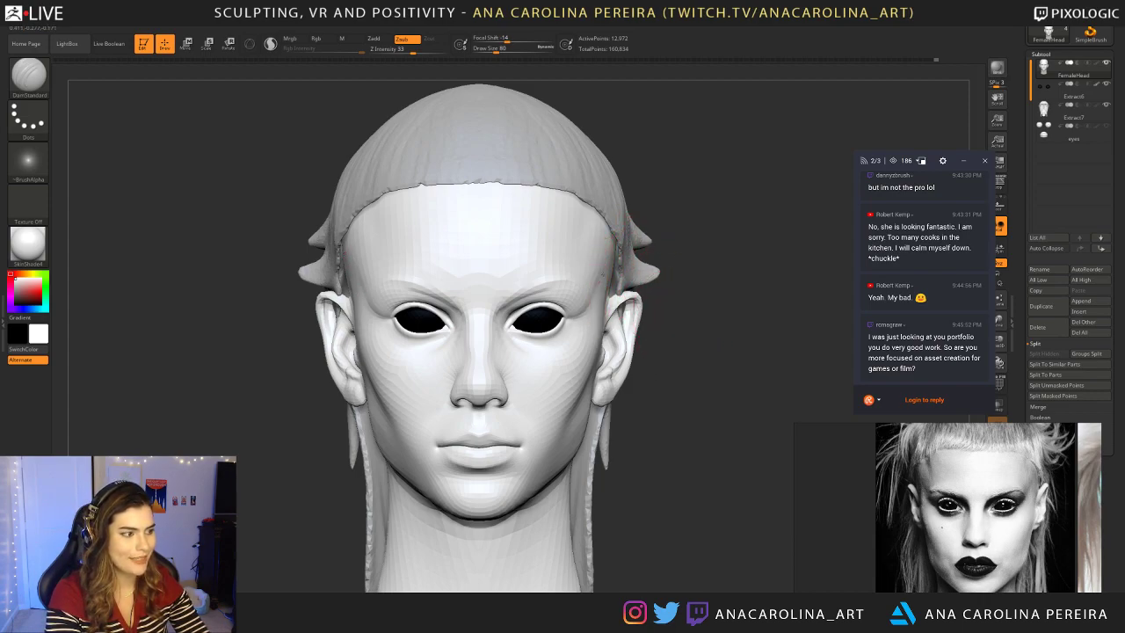
mouse_move(657, 318)
alt+mouse_down()
mouse_move(662, 271)
mouse_move(693, 275)
mouse_move(673, 278)
mouse_move(643, 359)
alt+mouse_up()
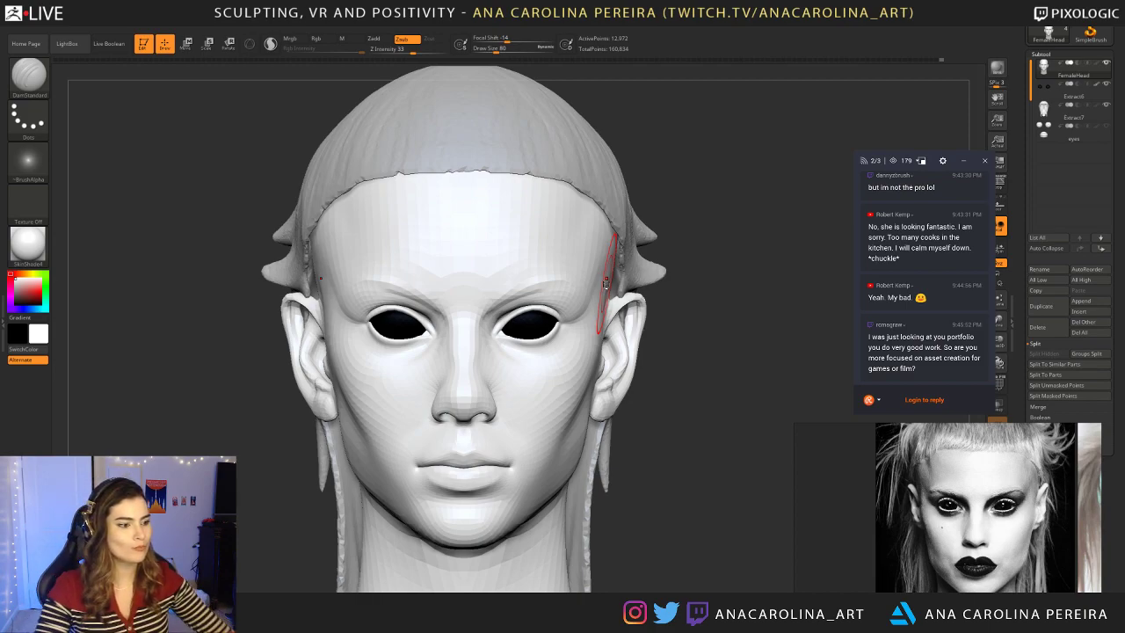
mouse_move(679, 414)
alt+mouse_down()
mouse_move(707, 388)
mouse_move(703, 414)
alt+mouse_up()
key(space)
click(701, 415)
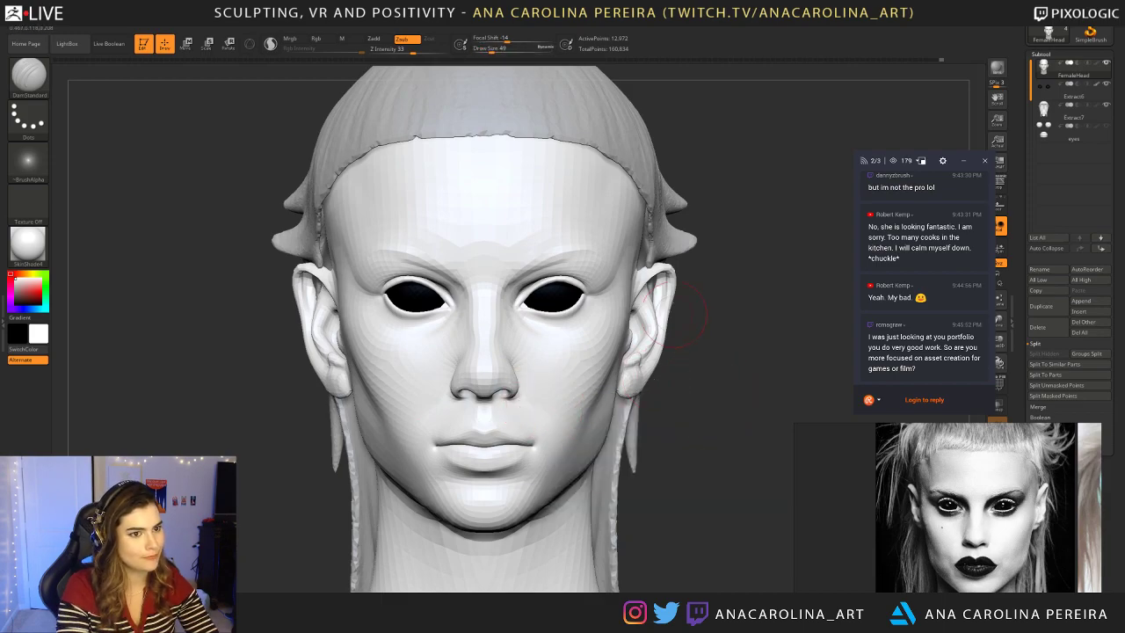
Step: Change the model's material to BasicMaterial and enlarge the reference photo around the nose and mouth
click(28, 244)
click(292, 254)
mouse_move(789, 324)
mouse_down()
mouse_move(869, 327)
mouse_move(773, 366)
mouse_move(726, 289)
mouse_move(808, 293)
mouse_move(754, 313)
mouse_up()
alt+drag(754, 313, 793, 472)
scroll(953, 526, down, 2)
scroll(953, 526, up, 5)
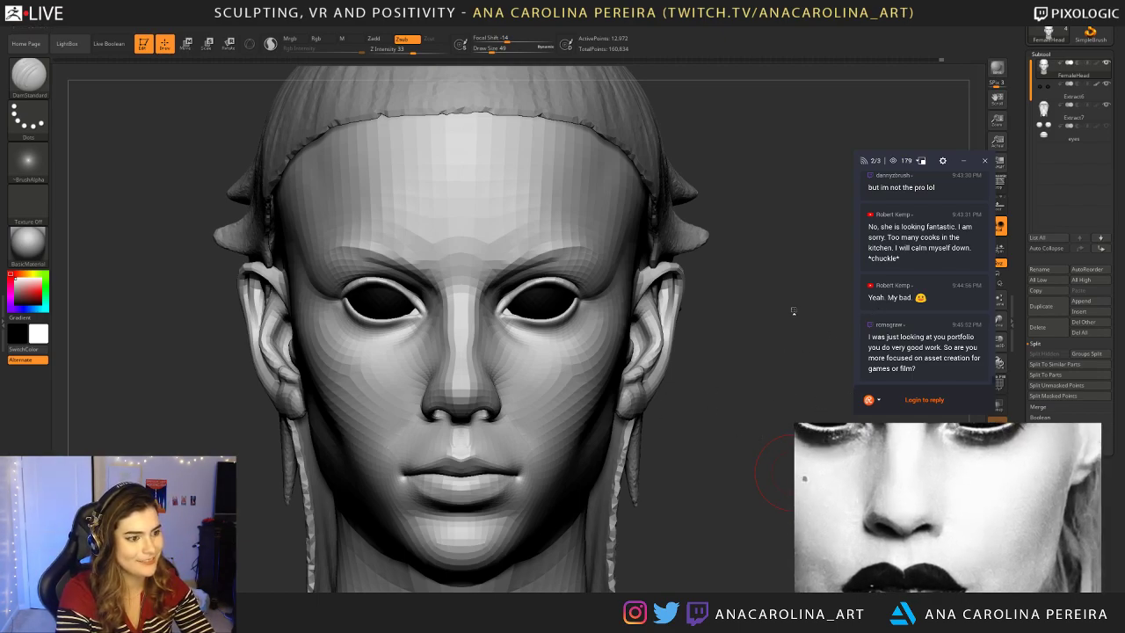
drag(791, 311, 452, 315)
alt+drag(234, 426, 275, 417)
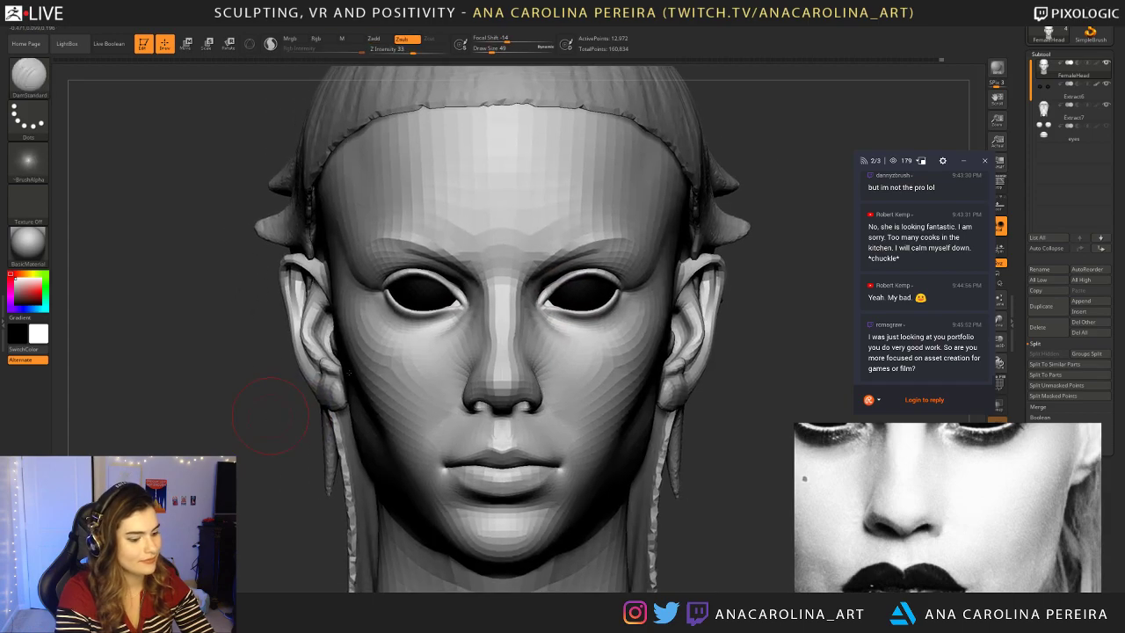
Step: Reshape the nostrils with the Move brush, reducing the draw size to 17, and check the nose from three-quarter and front views
key(b)
key(m)
key(v)
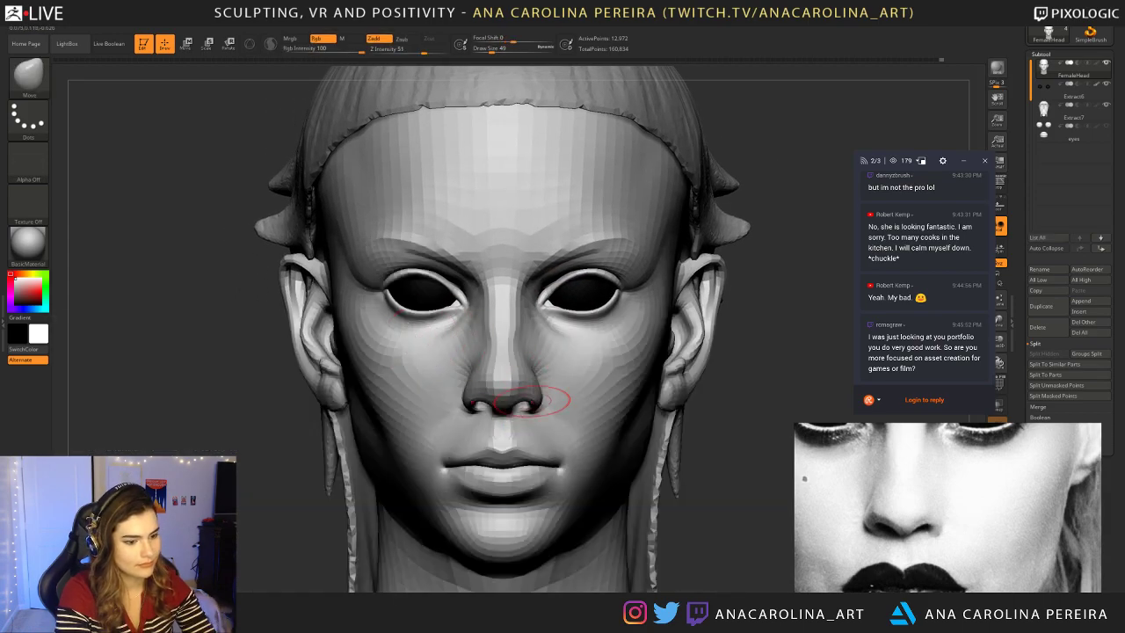
drag(534, 405, 537, 402)
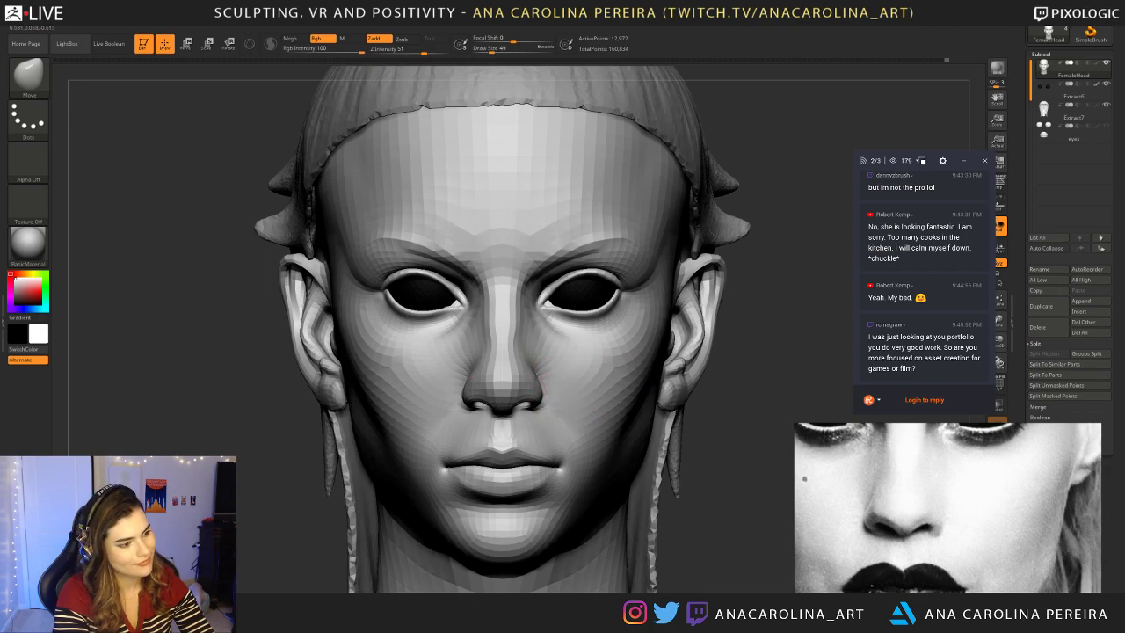
ctrl+right_drag(571, 395, 661, 396)
alt+drag(657, 379, 657, 505)
key(space)
drag(536, 448, 526, 447)
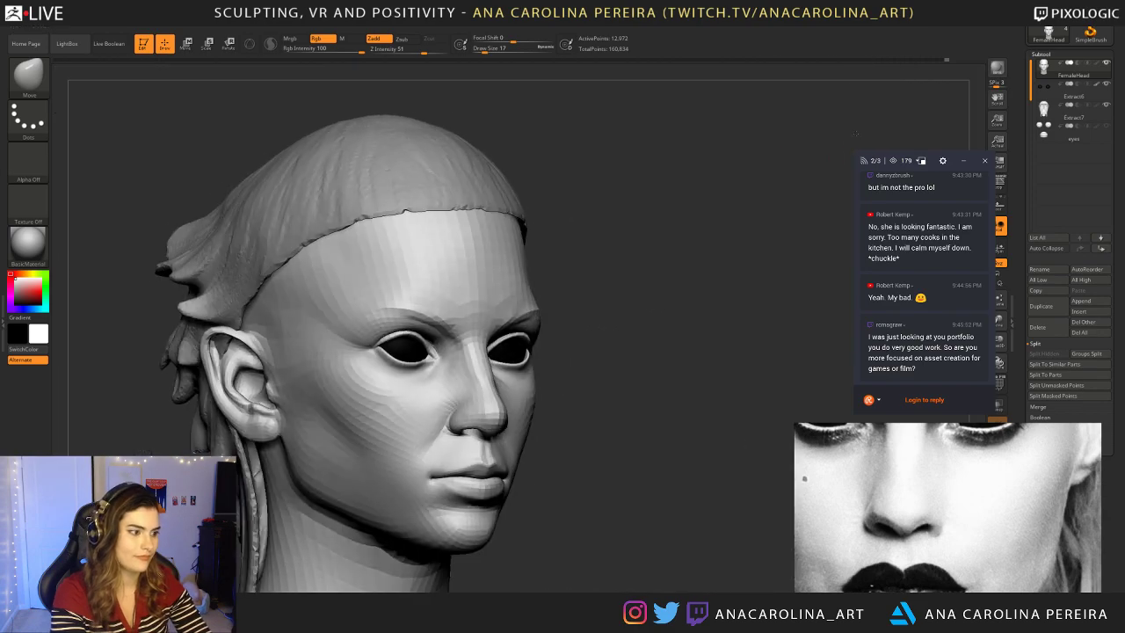
mouse_move(855, 134)
alt+mouse_down()
mouse_move(843, 96)
mouse_move(694, 211)
mouse_move(628, 239)
mouse_move(700, 317)
alt+mouse_up()
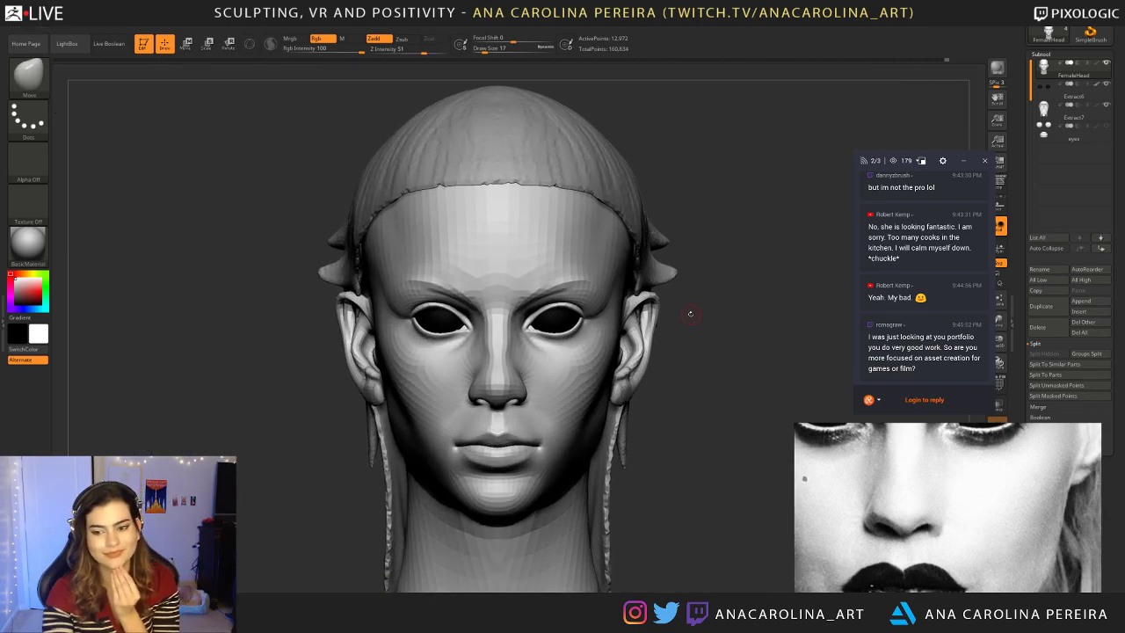
Step: Browse the reference board and examine the side-profile photos of the woman
scroll(942, 534, down, 5)
middle_drag(942, 533, 807, 511)
middle_drag(1030, 518, 888, 543)
middle_drag(1008, 541, 1086, 470)
scroll(954, 555, down, 2)
middle_drag(949, 565, 907, 414)
scroll(964, 489, up, 6)
scroll(965, 488, down, 5)
middle_drag(1076, 549, 983, 488)
scroll(984, 488, up, 5)
scroll(984, 488, down, 5)
middle_drag(902, 495, 981, 494)
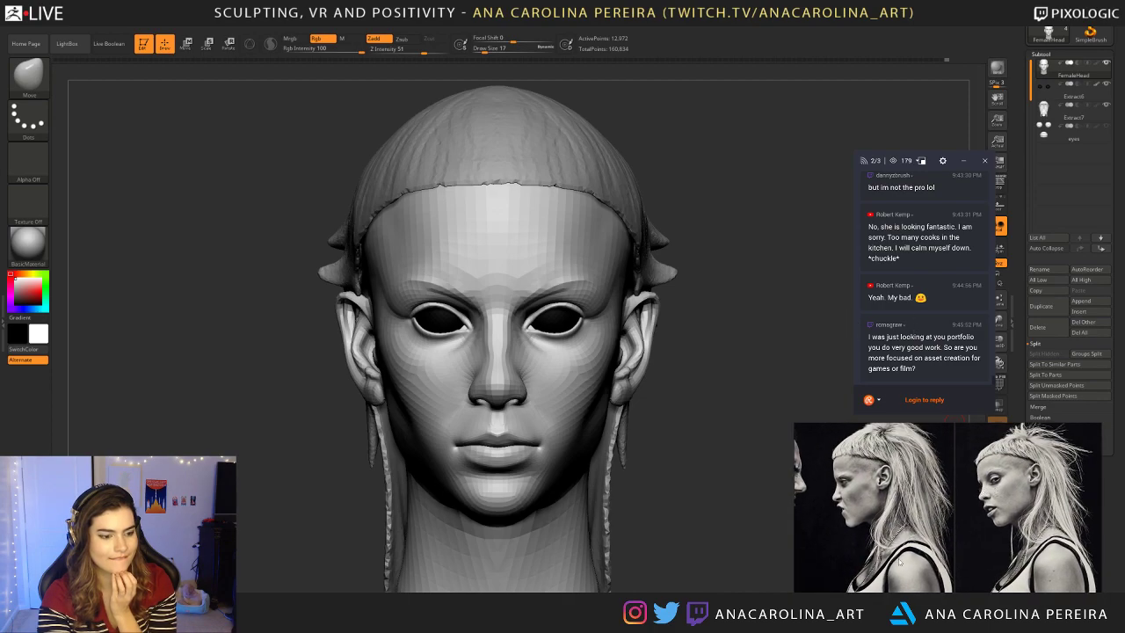
Step: Enlarge the close-up side-profile photo on the reference board and turn the head to a matching profile view
middle_drag(900, 560, 938, 483)
scroll(940, 483, down, 4)
middle_drag(1000, 554, 988, 511)
scroll(988, 511, up, 5)
middle_drag(924, 464, 802, 507)
scroll(878, 482, up, 3)
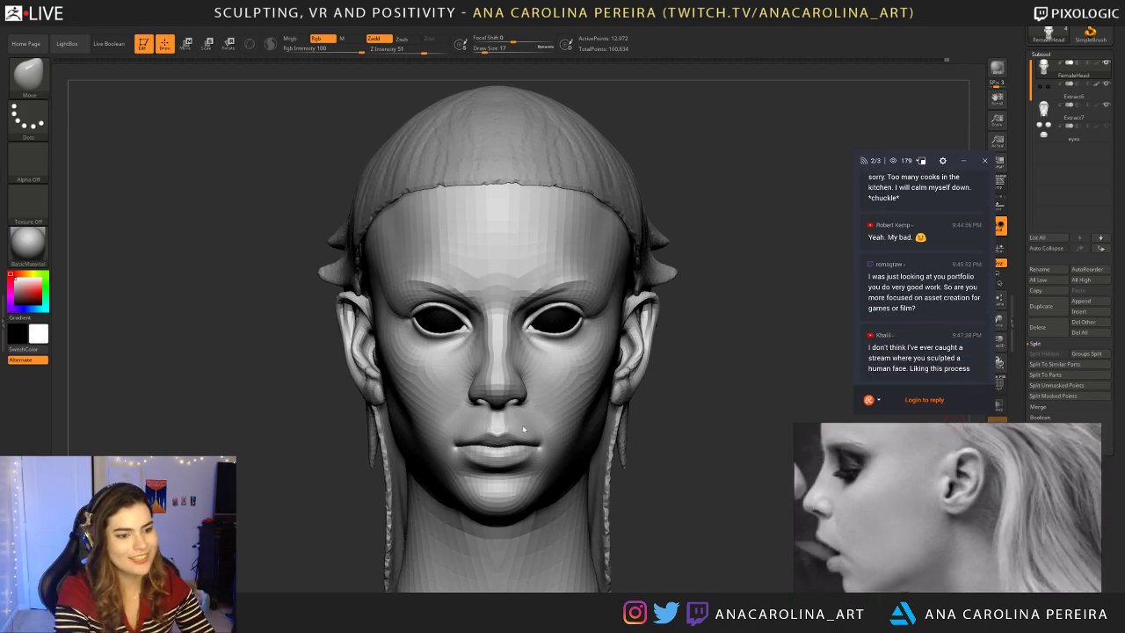
mouse_move(814, 356)
mouse_down()
mouse_move(369, 439)
mouse_move(289, 484)
mouse_move(291, 449)
mouse_move(343, 454)
mouse_move(369, 439)
mouse_move(426, 363)
mouse_up()
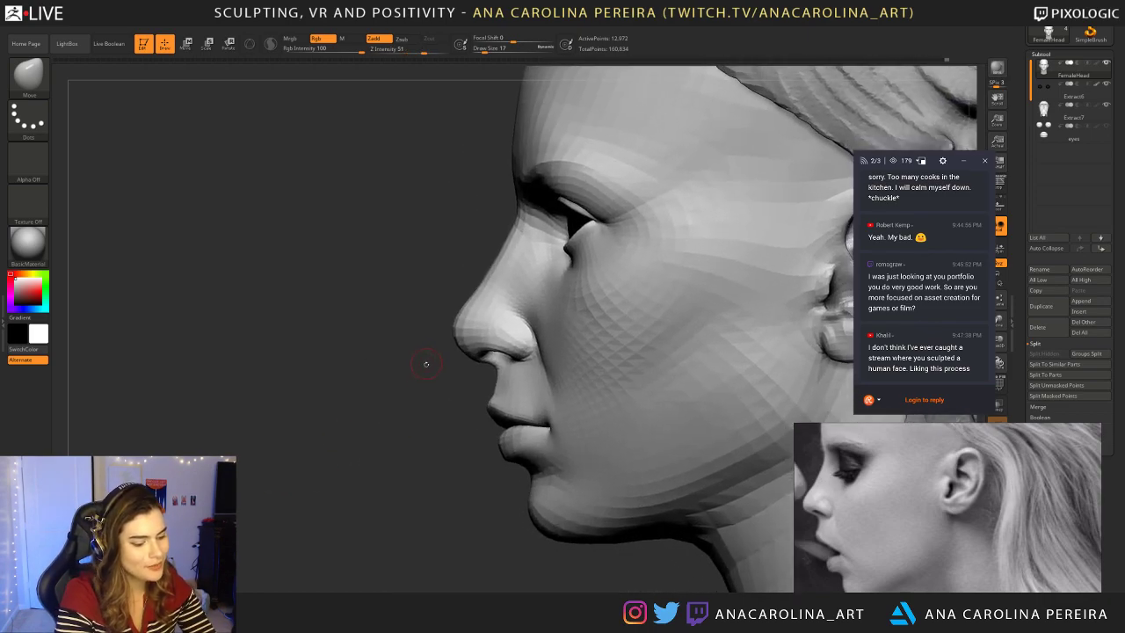
key(b)
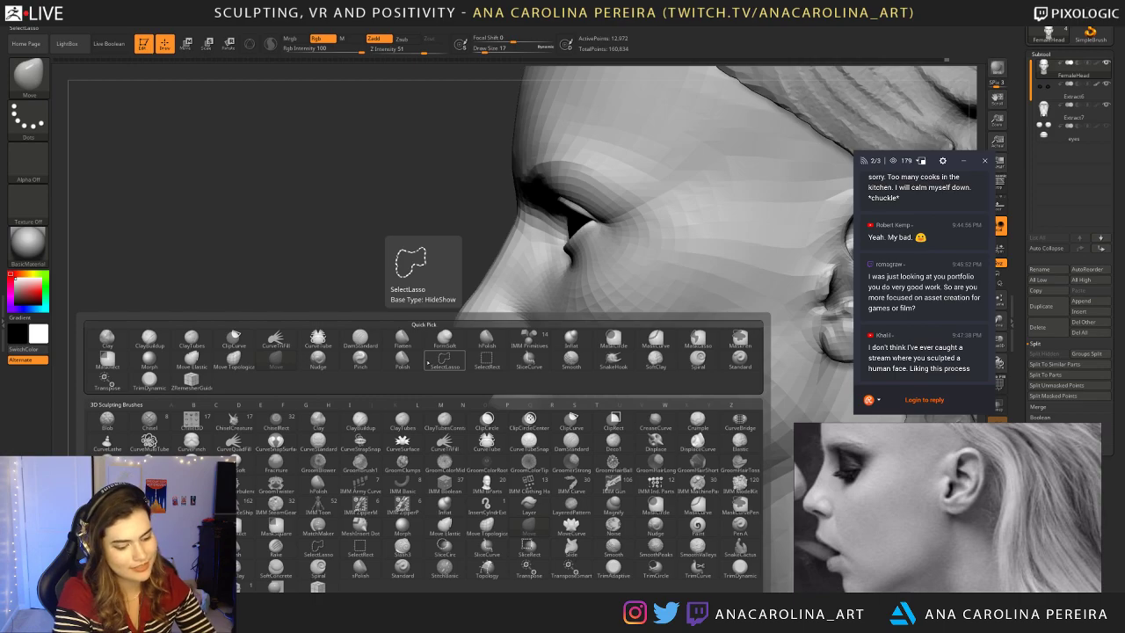
key(space)
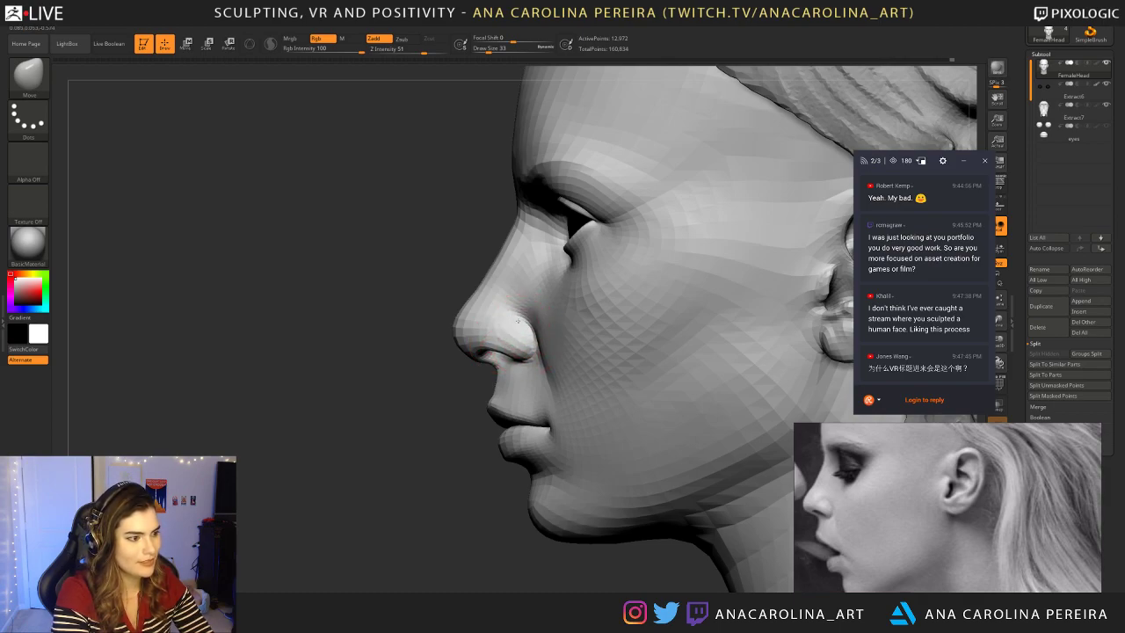
key(space)
key(b)
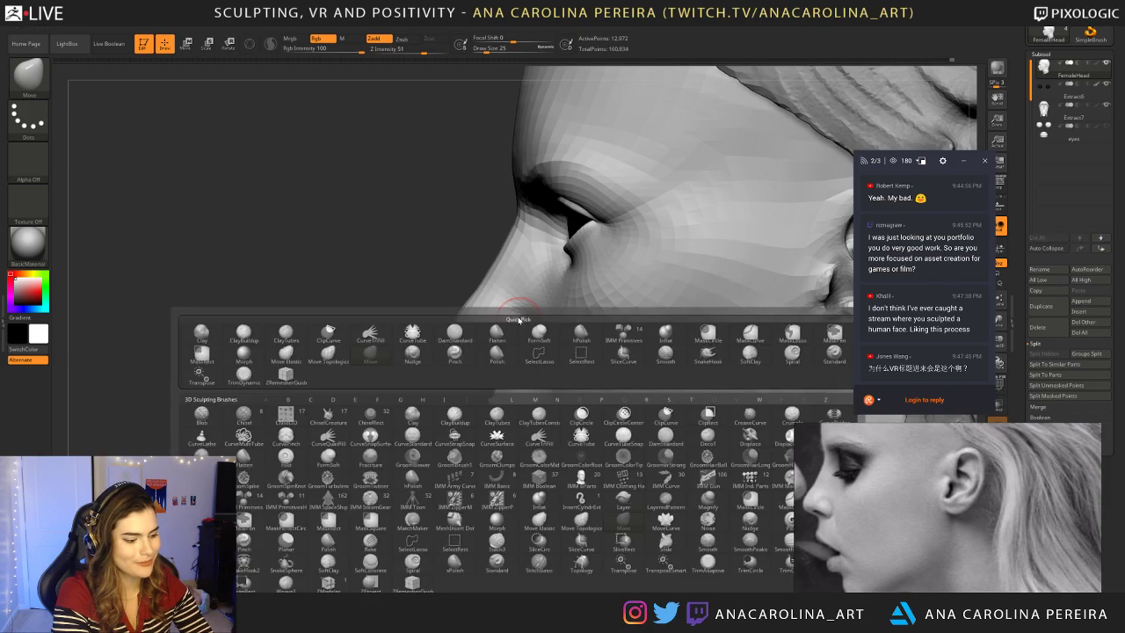
key(d)
key(s)
mouse_move(408, 291)
mouse_down()
mouse_move(498, 297)
mouse_move(420, 297)
mouse_move(436, 324)
mouse_up()
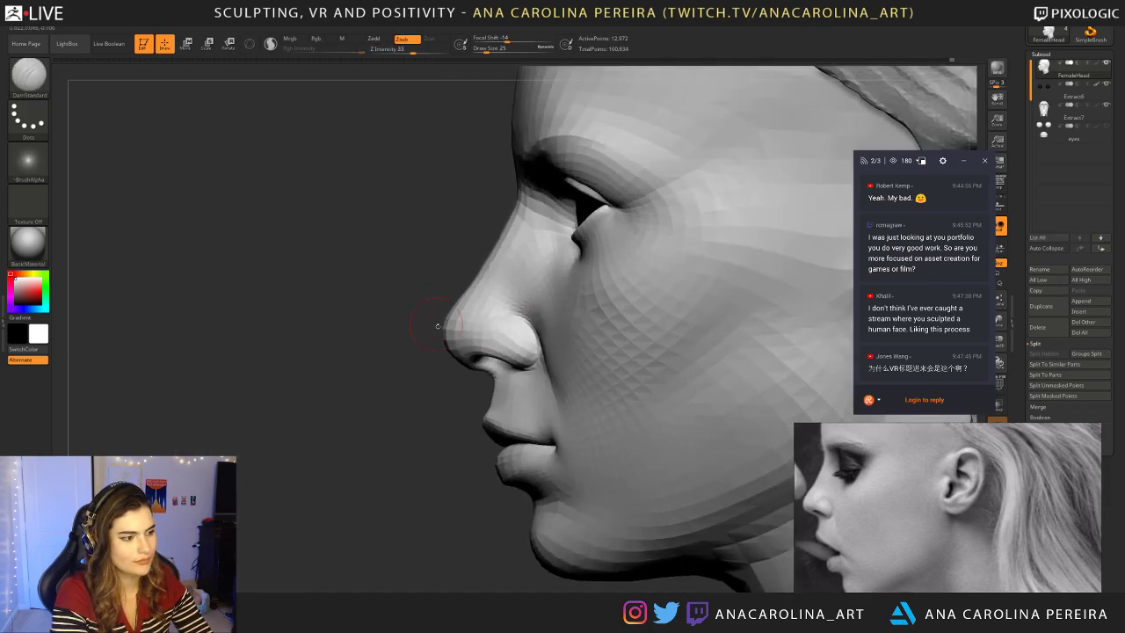
Step: Switch to the Move brush, set the draw size to 33, and reshape the nose tip and nostril base in profile
key(b)
key(m)
key(v)
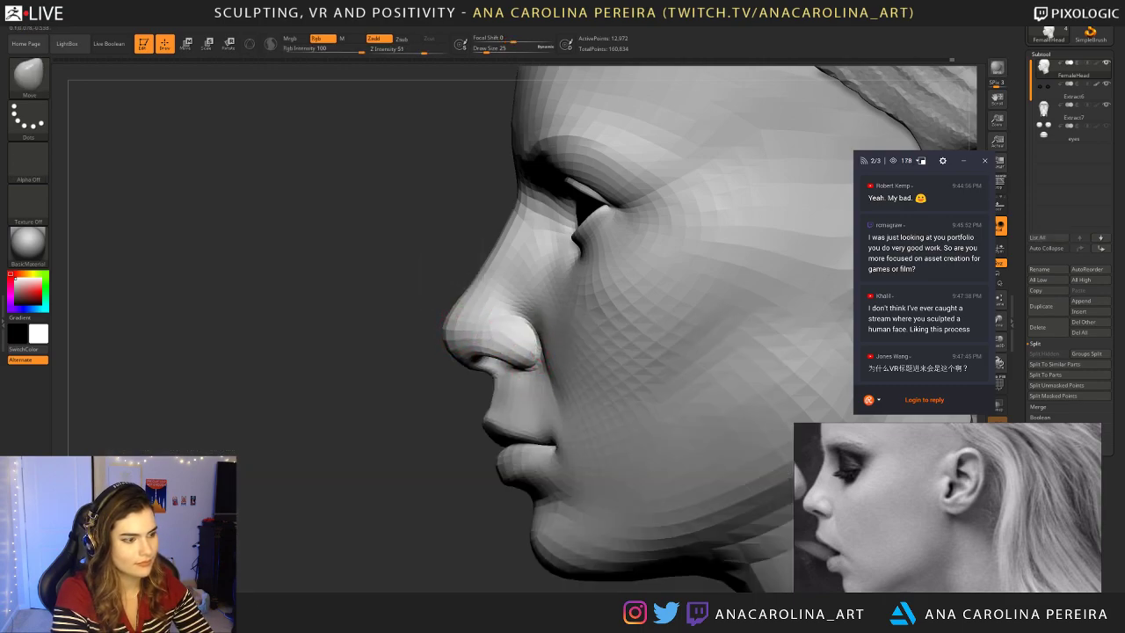
key(s)
drag(532, 331, 517, 322)
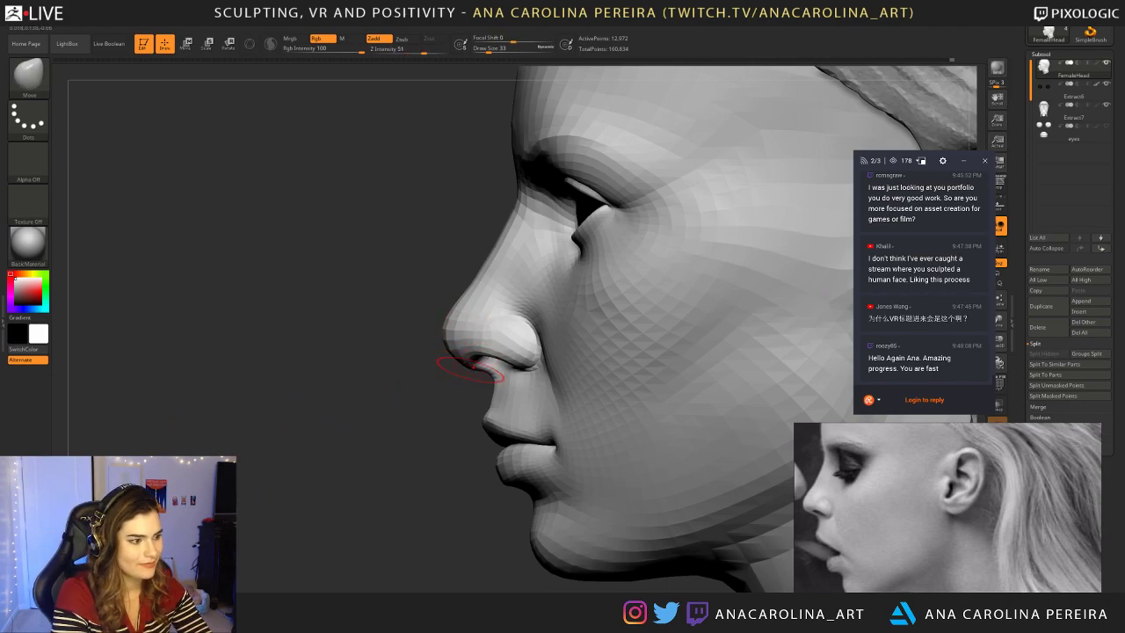
drag(470, 367, 475, 363)
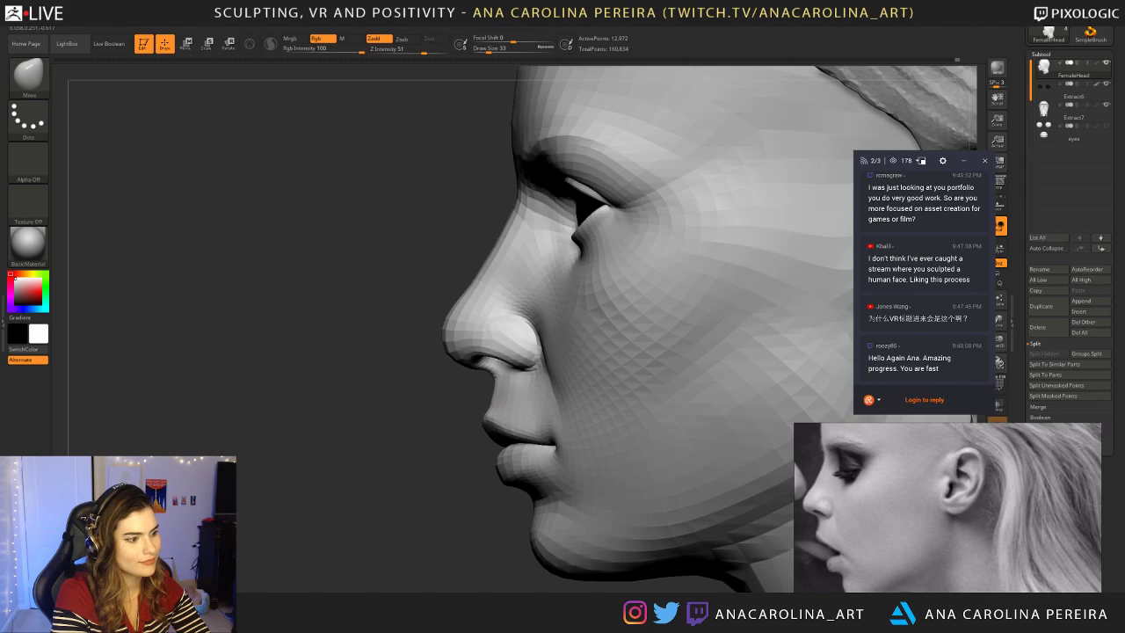
Step: Adjust the nose bridge in profile with the Move brush and save the project
alt+drag(472, 426, 446, 488)
alt+drag(255, 457, 341, 447)
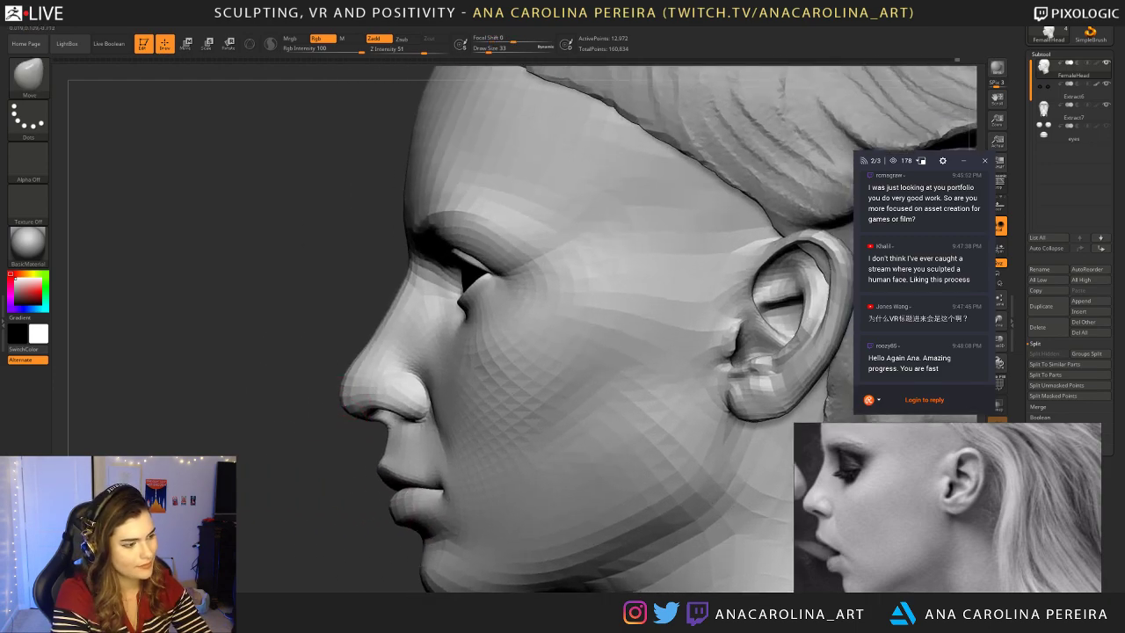
drag(358, 369, 353, 367)
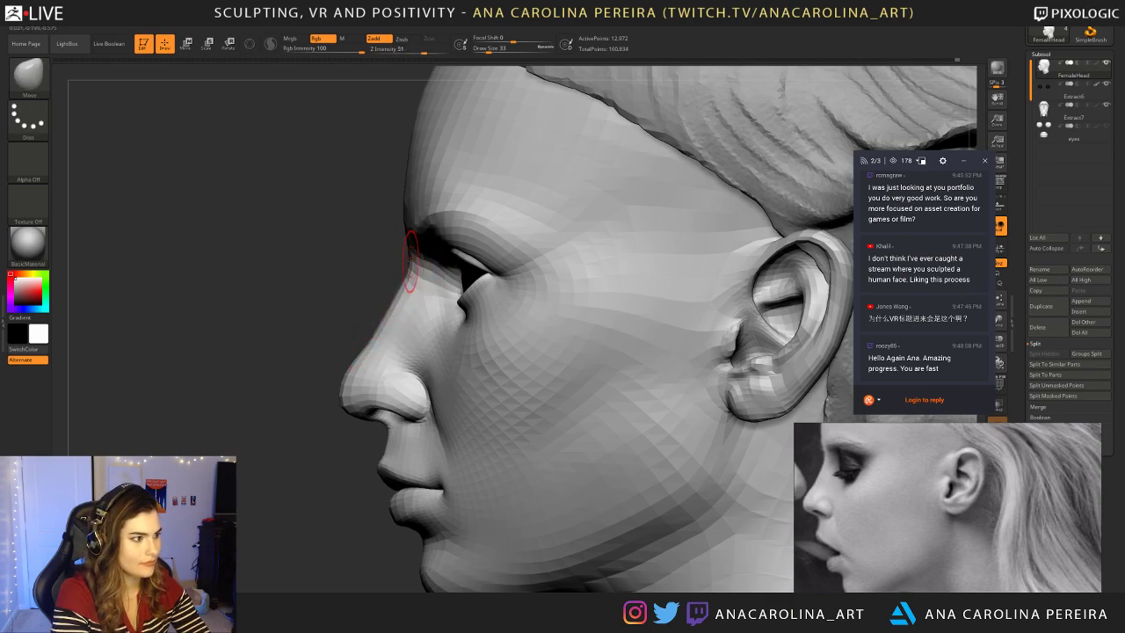
alt+drag(391, 290, 685, 70)
key(ctrl+s)
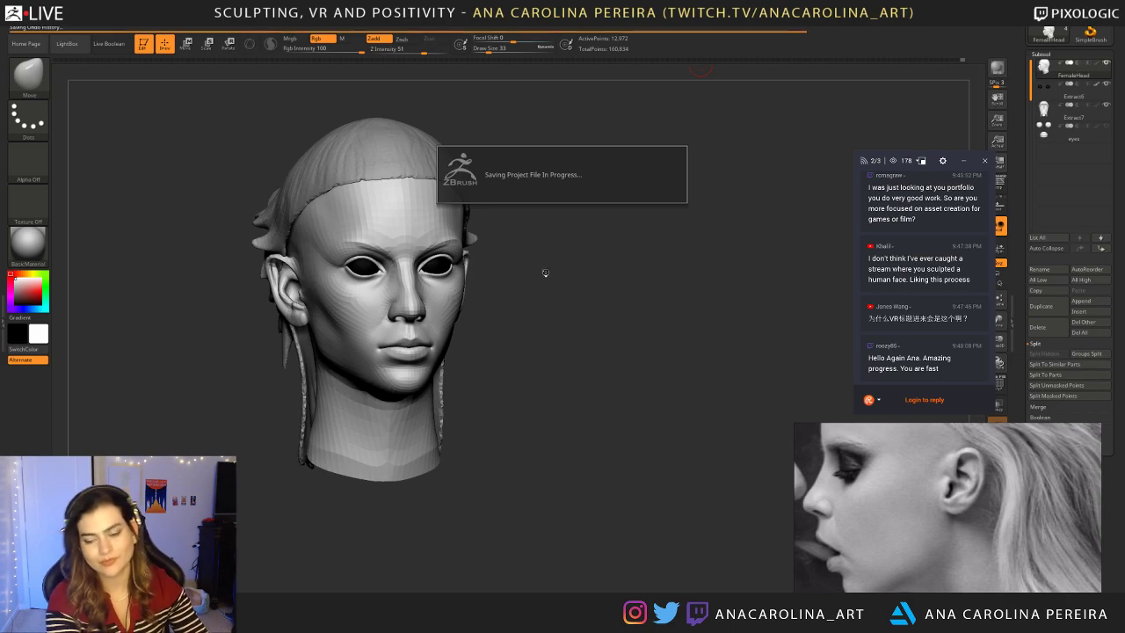
Step: Set the Move brush's draw size to 104 and reshape the jawline and the underside of the chin
drag(569, 294, 422, 299)
mouse_move(401, 423)
alt+mouse_down()
mouse_move(453, 459)
mouse_move(501, 473)
mouse_move(521, 450)
alt+mouse_up()
key(space)
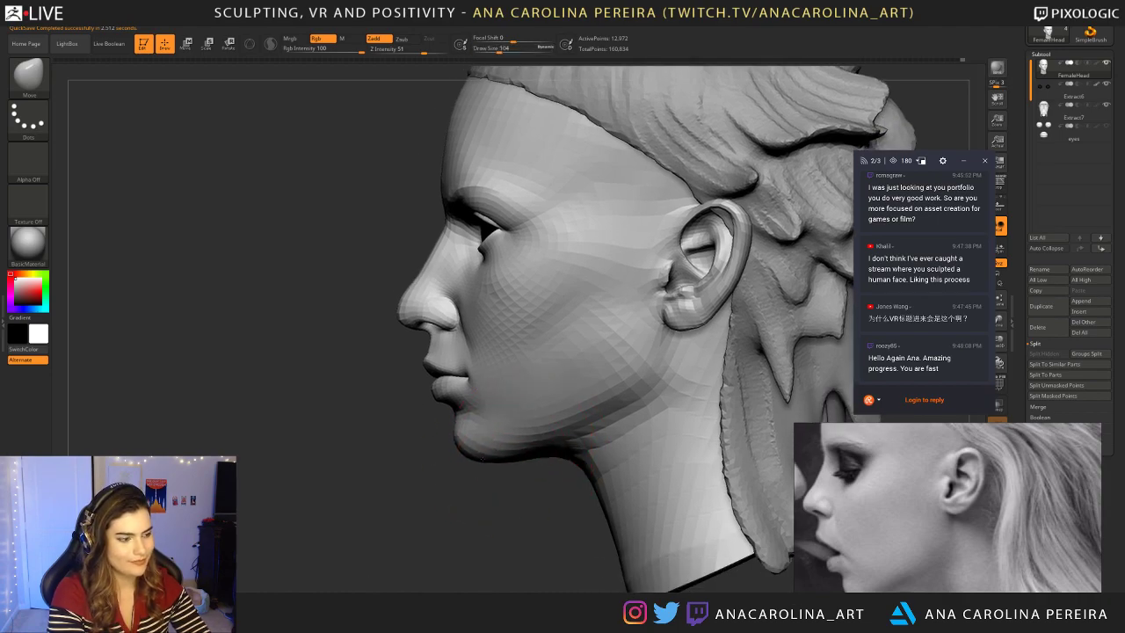
drag(552, 431, 548, 439)
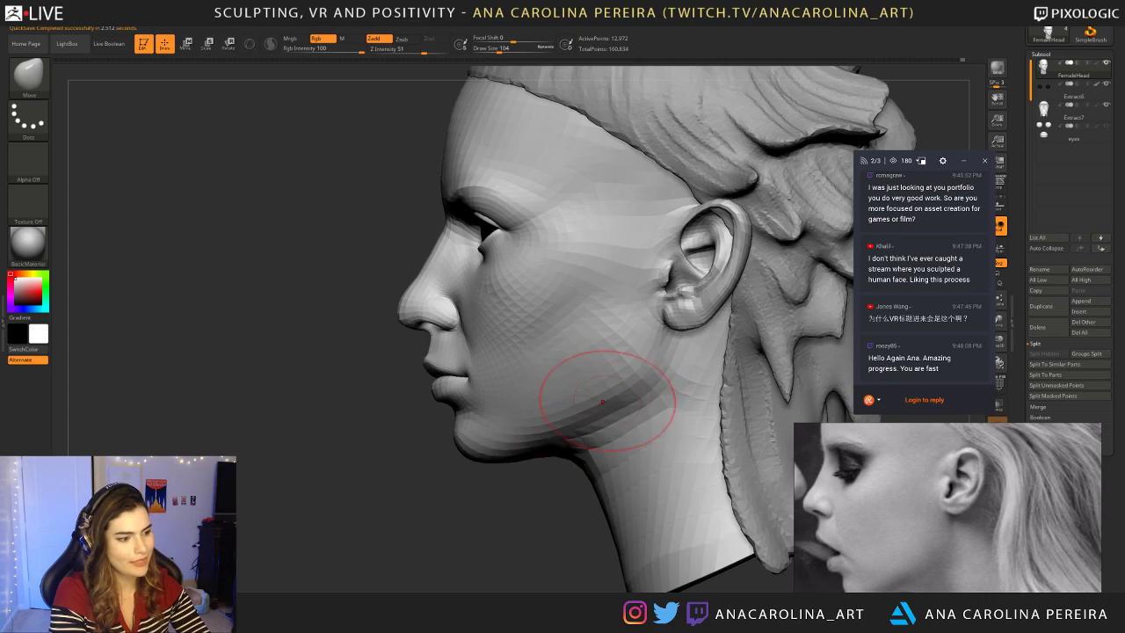
alt+drag(556, 474, 492, 453)
shift+drag(447, 510, 475, 527)
drag(553, 523, 462, 554)
drag(450, 484, 476, 494)
alt+drag(383, 502, 390, 430)
mouse_move(481, 443)
mouse_down()
mouse_move(391, 459)
mouse_move(394, 520)
mouse_move(448, 517)
mouse_up()
mouse_move(703, 339)
shift+mouse_down()
mouse_move(728, 342)
mouse_move(722, 356)
mouse_move(442, 484)
mouse_move(442, 497)
shift+mouse_up()
Step: Set the draw size to 74, enlarge the teal-background profile photo, and adjust the cheek beside the nose and mouth
key(space)
drag(523, 297, 518, 298)
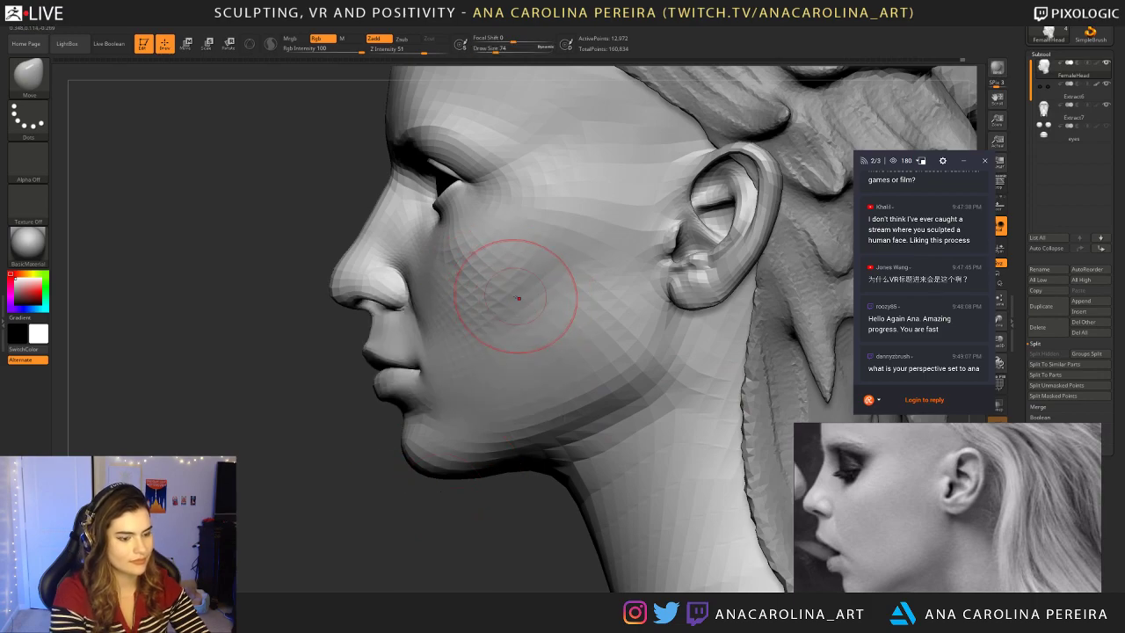
scroll(948, 488, down, 8)
middle_drag(1039, 425, 1024, 485)
scroll(1023, 485, up, 5)
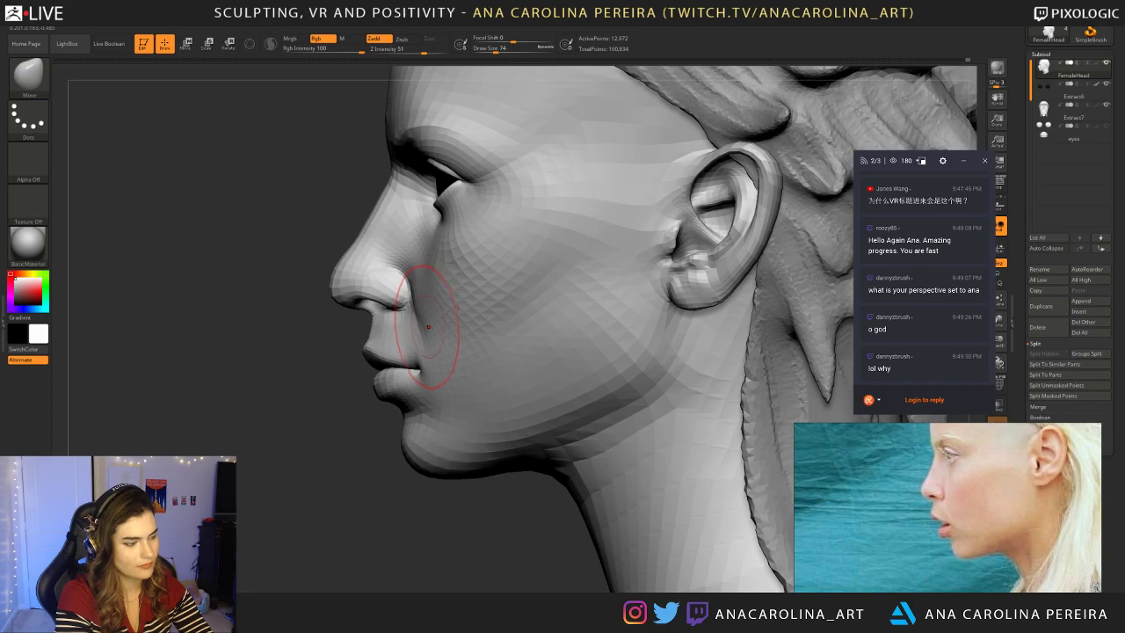
drag(422, 329, 416, 332)
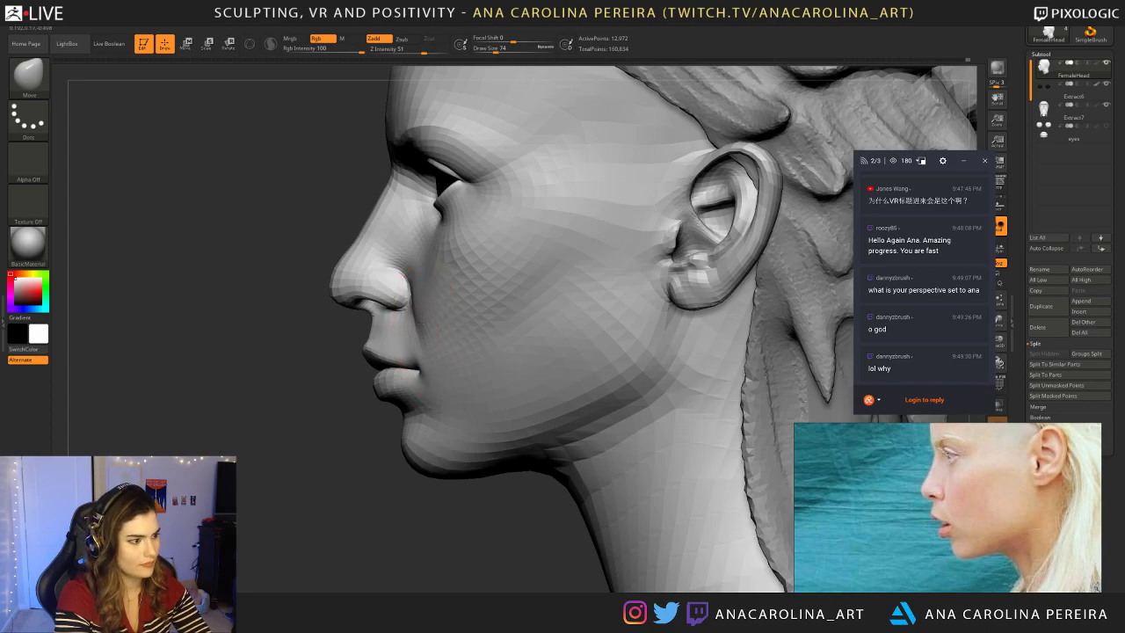
Step: Switch to the ClayBuildup brush and examine the cheekbone from three-quarter and side views
key(f)
mouse_move(345, 406)
mouse_down()
mouse_move(492, 393)
mouse_move(337, 382)
mouse_move(343, 426)
mouse_move(360, 431)
mouse_move(566, 327)
mouse_move(554, 286)
mouse_move(574, 289)
mouse_move(576, 361)
mouse_move(599, 369)
mouse_up()
key(b)
key(c)
key(b)
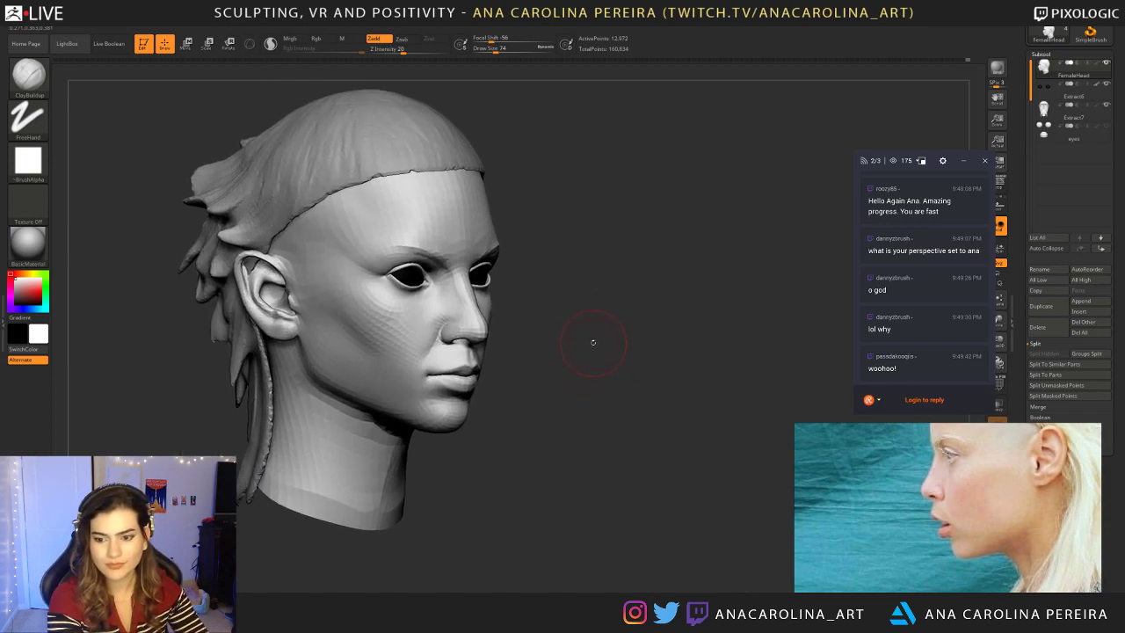
alt+drag(562, 332, 638, 365)
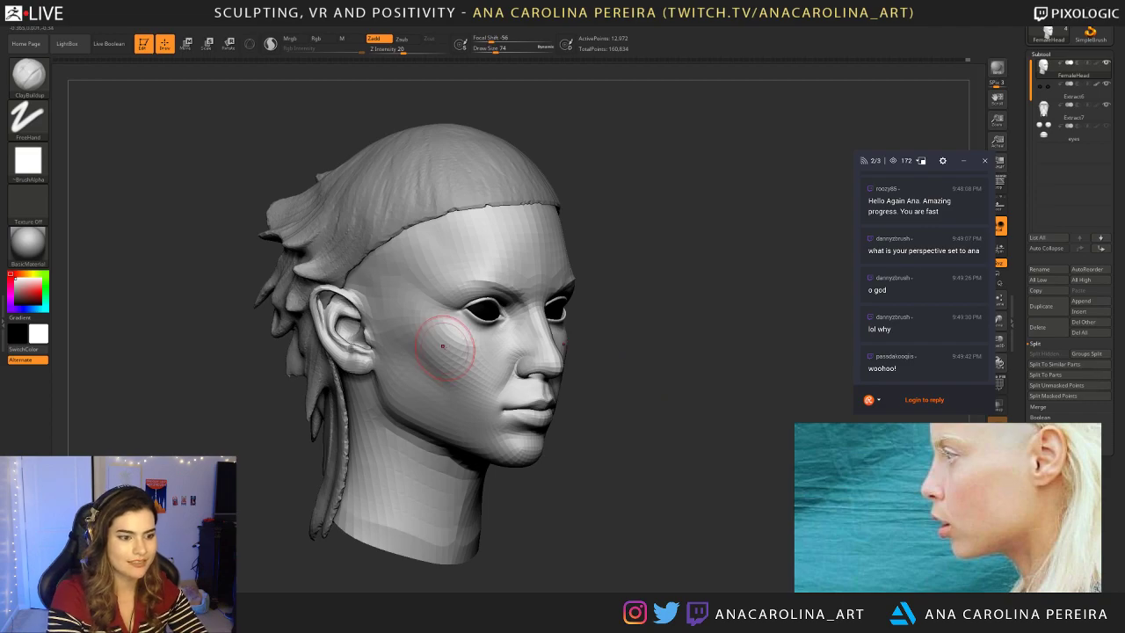
shift+drag(620, 319, 673, 339)
mouse_move(467, 449)
alt+mouse_down()
mouse_move(434, 464)
mouse_move(454, 452)
alt+mouse_up()
Step: Switch to the DamStandard brush and rework the cheek beside the nose, checking it from the front
key(b)
key(d)
key(s)
drag(477, 392, 525, 312)
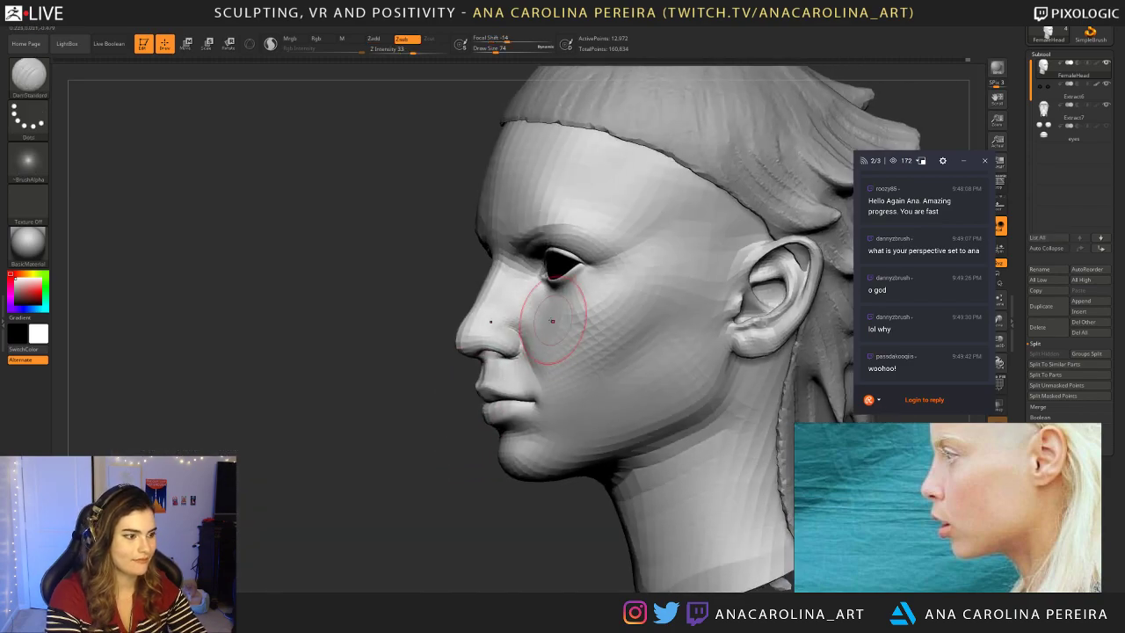
mouse_move(431, 351)
mouse_down()
mouse_move(518, 351)
mouse_move(550, 325)
mouse_up()
Step: Browse the front-facing reference photos and enlarge the dark close-up of the eyes and nose
scroll(851, 523, down, 6)
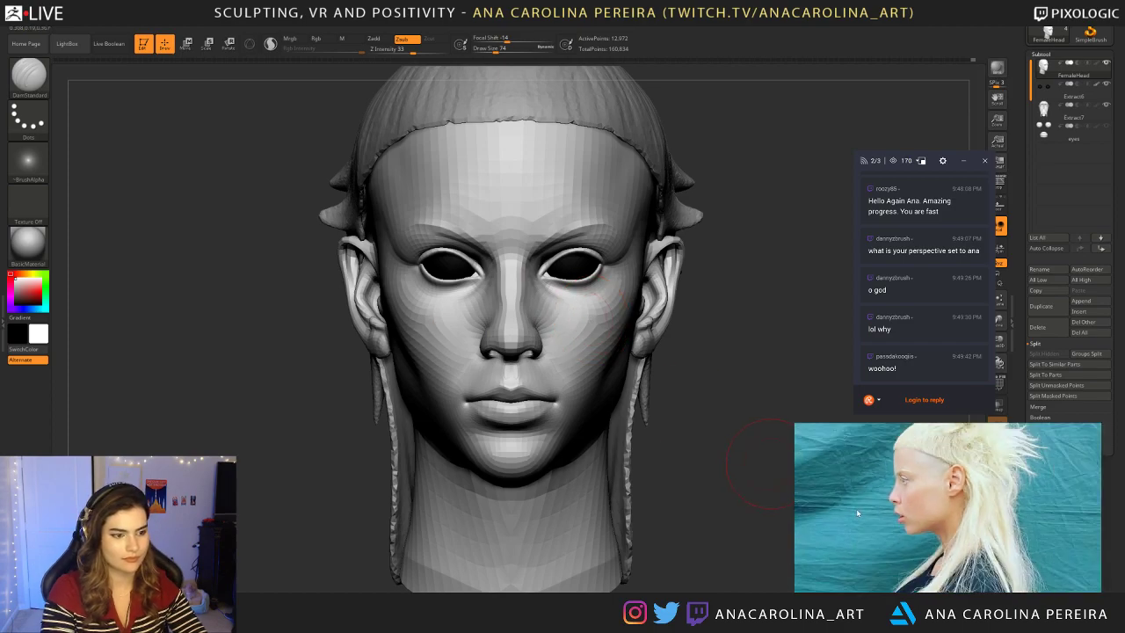
middle_drag(949, 457, 921, 529)
scroll(921, 473, up, 3)
scroll(851, 492, up, 5)
scroll(851, 495, up, 3)
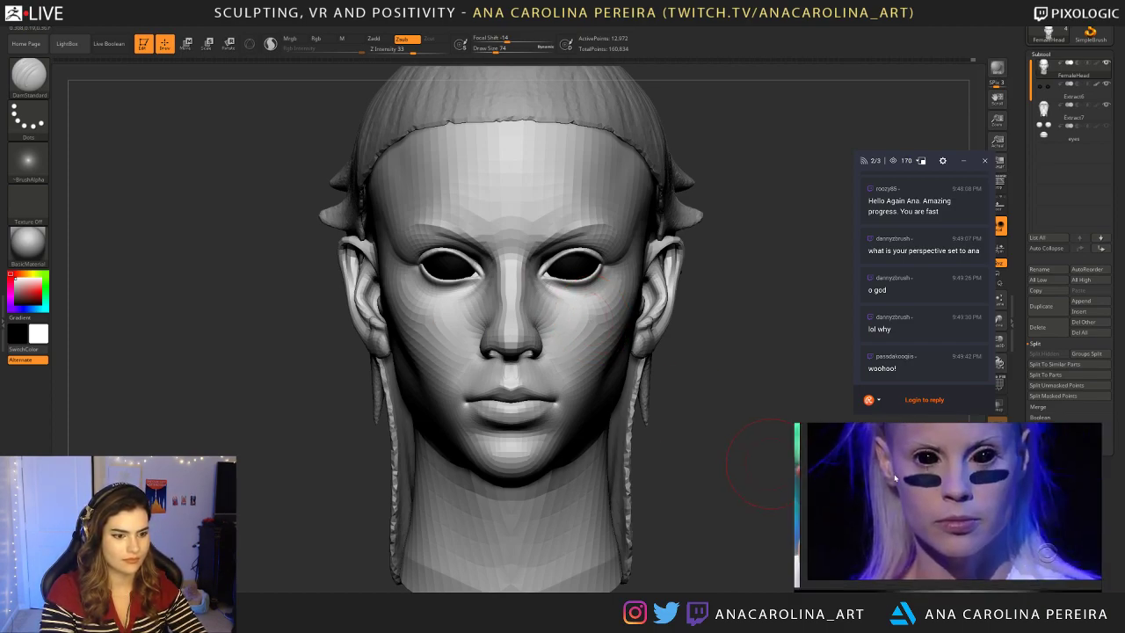
scroll(962, 468, down, 6)
middle_drag(965, 517, 973, 478)
scroll(973, 479, up, 5)
Step: Raise the head's subdivision level by one, set the draw size to 28, and smooth the area beside the nose
drag(773, 422, 738, 395)
key(d)
drag(708, 351, 724, 341)
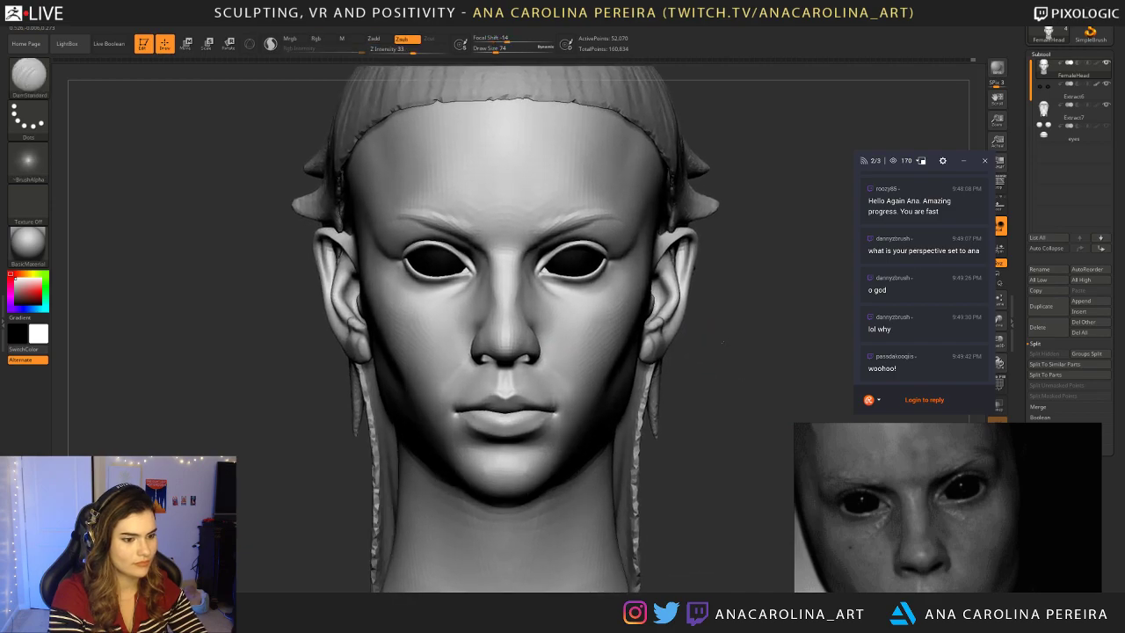
key(space)
drag(612, 302, 587, 302)
key(shift)
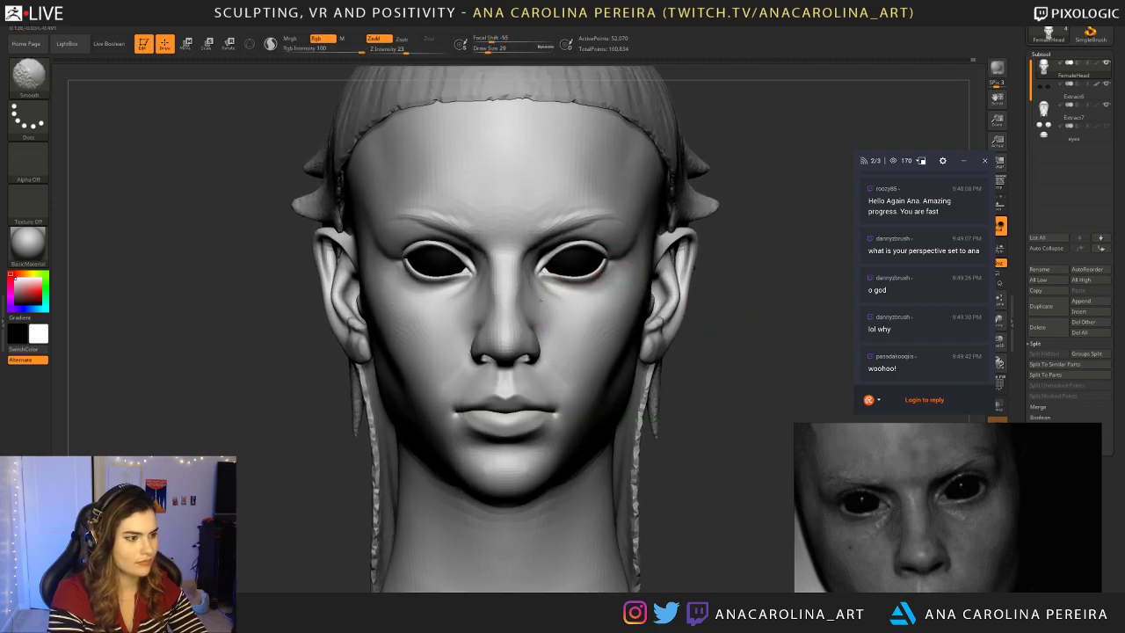
Step: Switch to the ClayBuildup brush with draw size 44, then build up and smooth the area between the nose and inner eye corners
key(b)
key(c)
key(b)
key(space)
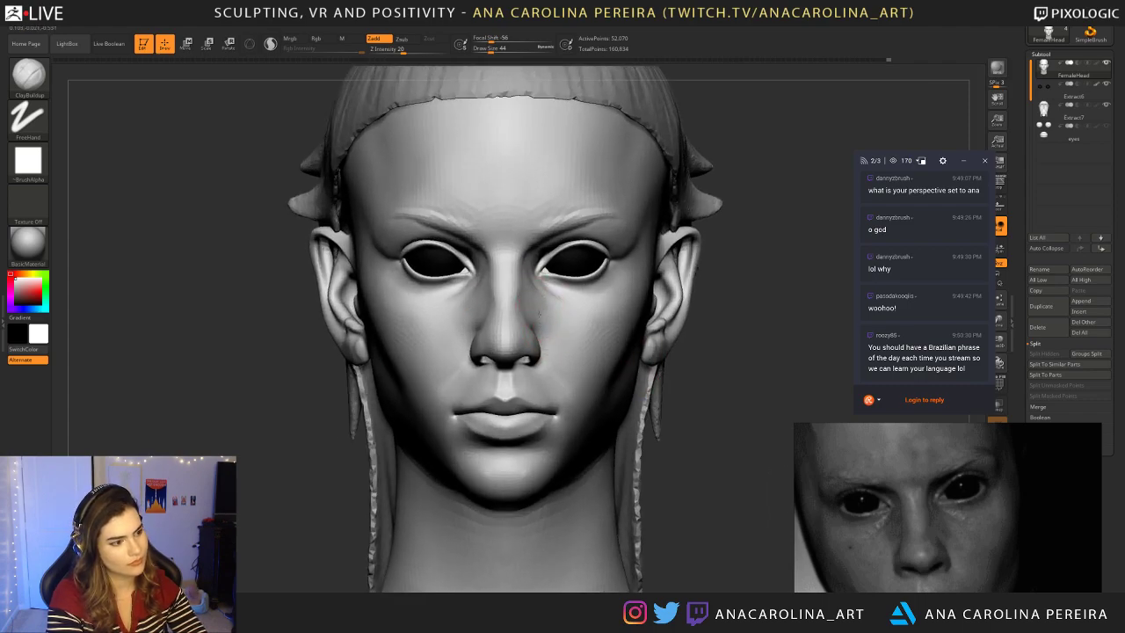
mouse_move(670, 386)
ctrl+right_down()
mouse_move(671, 339)
mouse_move(667, 389)
ctrl+right_up()
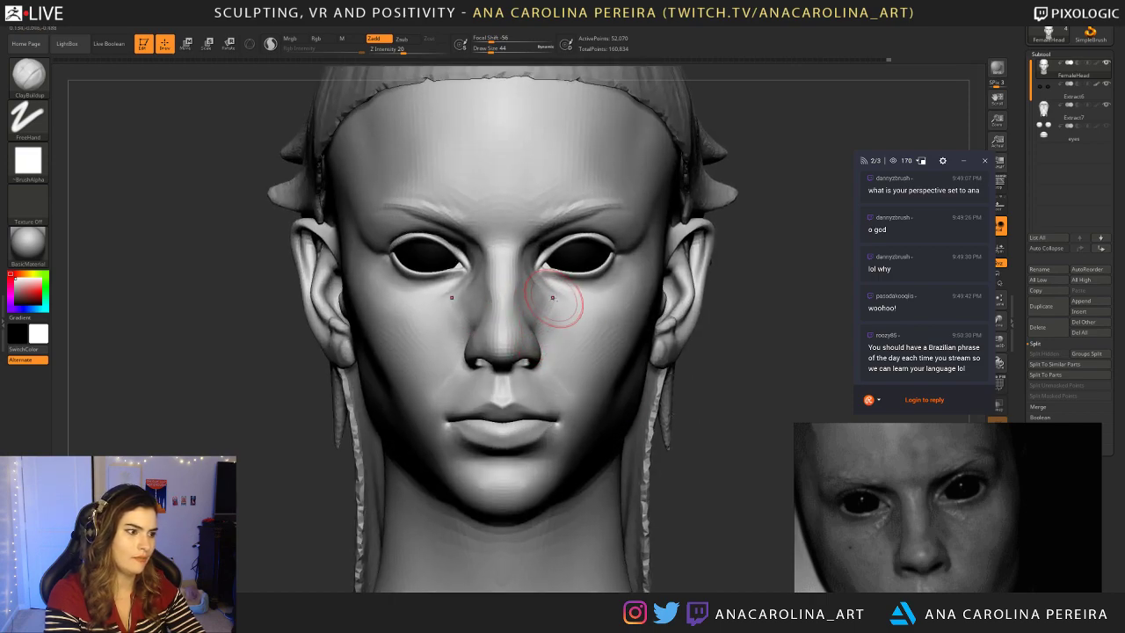
key(shift)
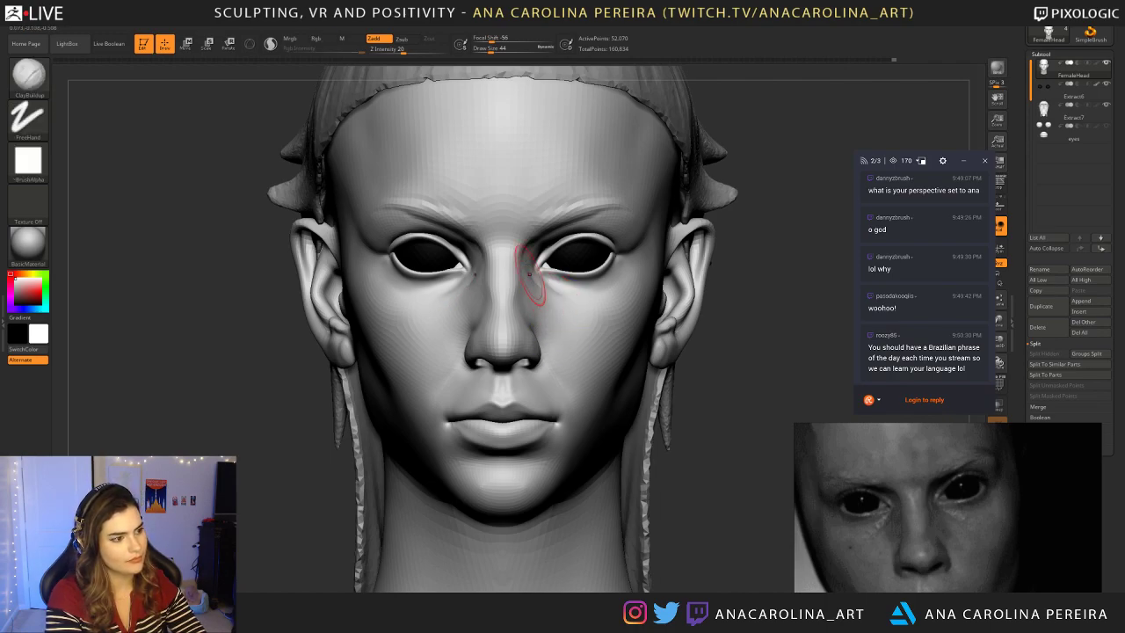
key(shift)
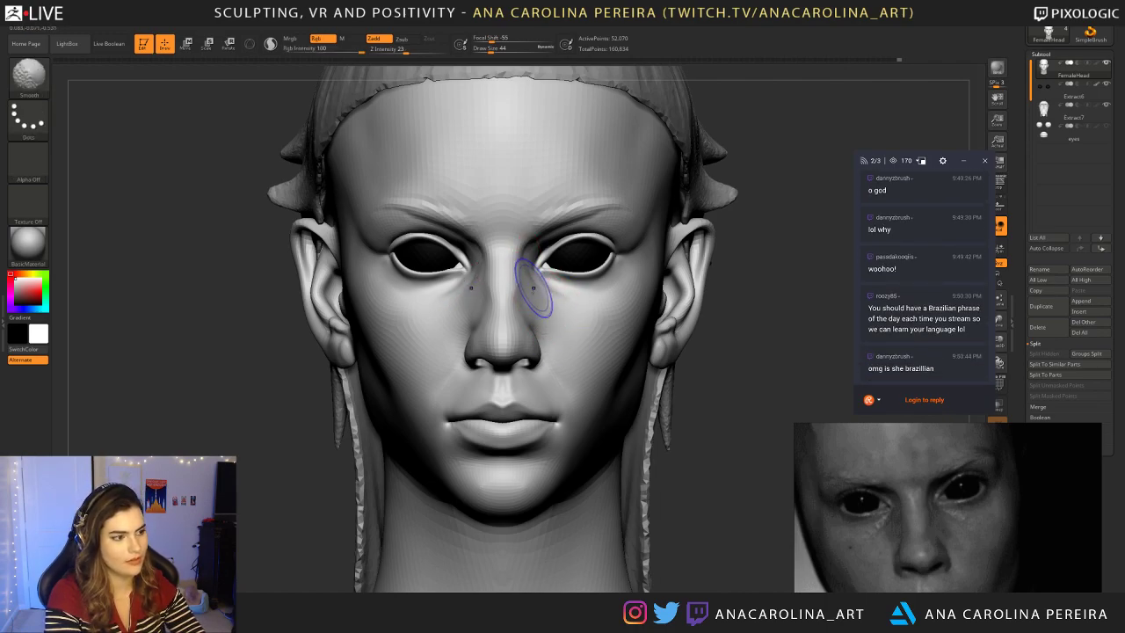
Step: Undo the last stroke, set the draw size to 62, and rework and smooth the upper cheeks beside the nose
key(space)
drag(603, 322, 609, 322)
key(ctrl+z)
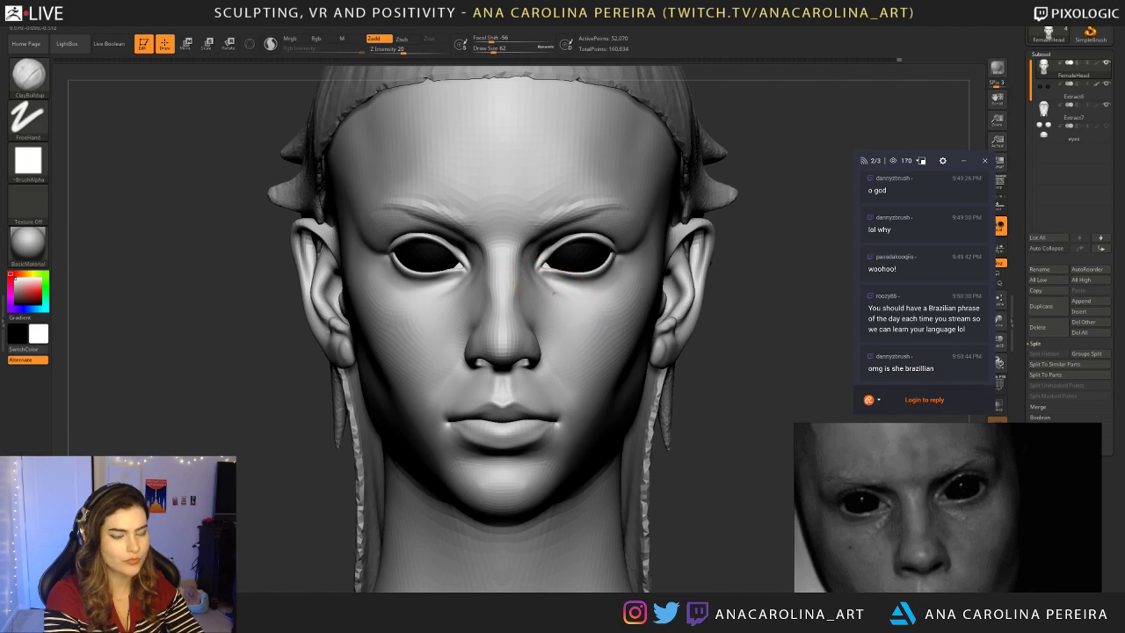
key(shift)
key(shift)
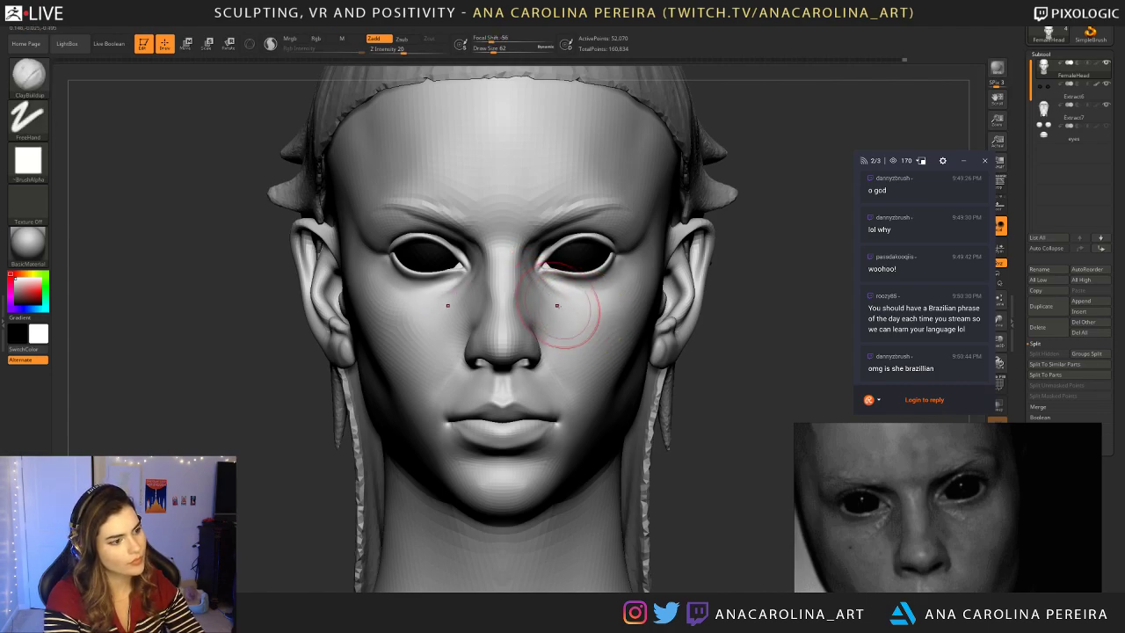
shift+drag(558, 294, 603, 311)
mouse_move(706, 376)
alt+mouse_down()
mouse_move(684, 334)
mouse_move(697, 316)
mouse_move(708, 387)
alt+mouse_up()
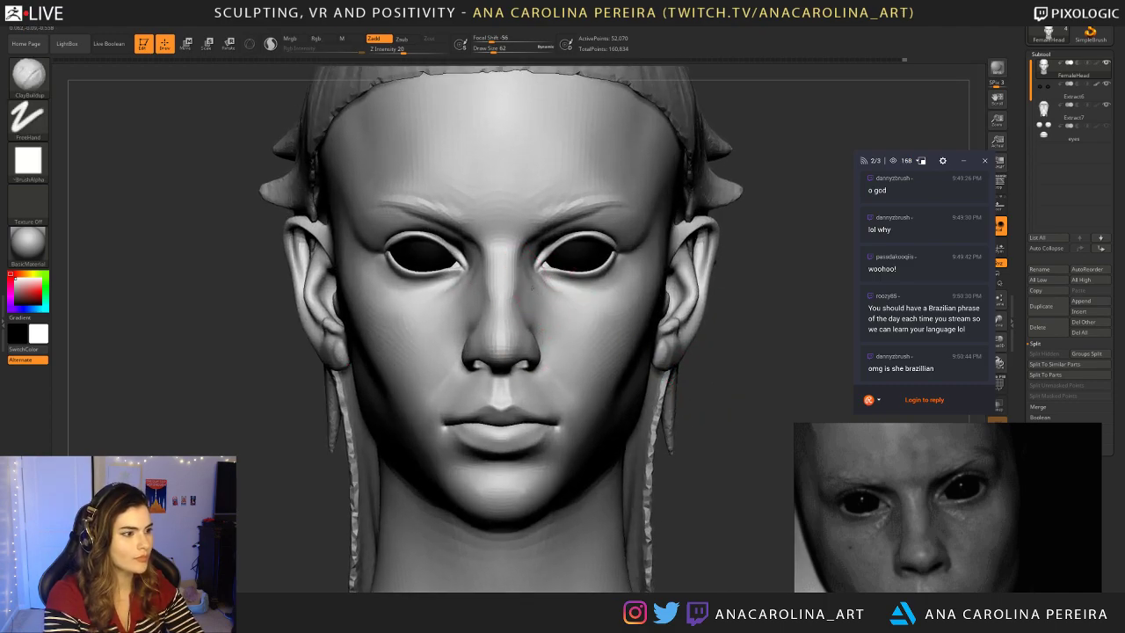
Step: Set the draw size to 87 and build up the cheeks with the ClayBuildup brush
key(f)
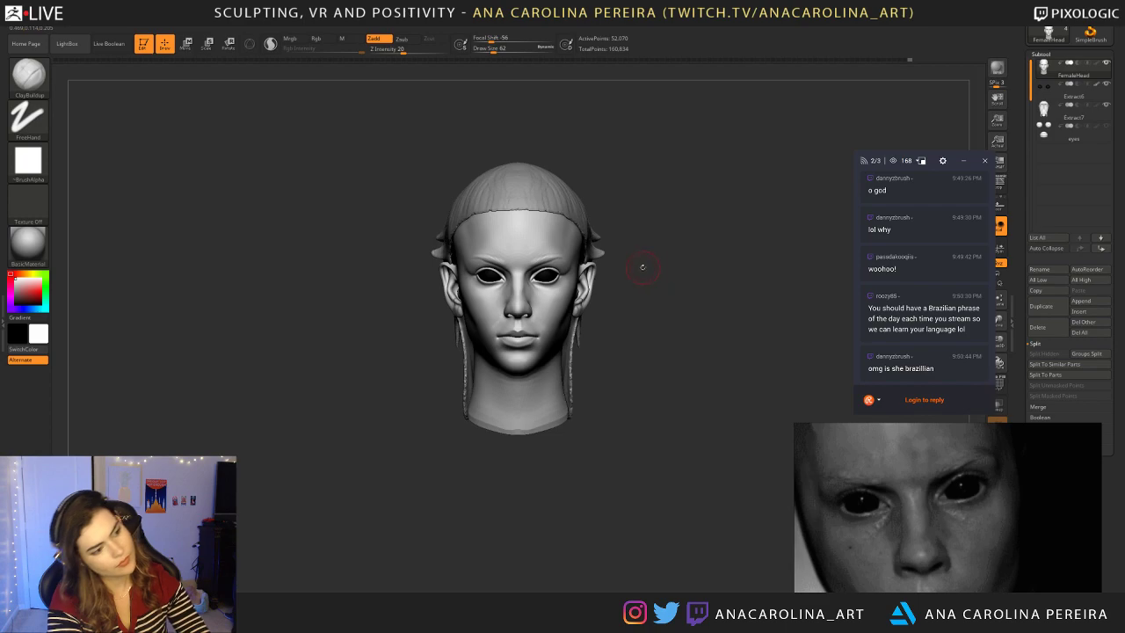
alt+drag(643, 267, 663, 353)
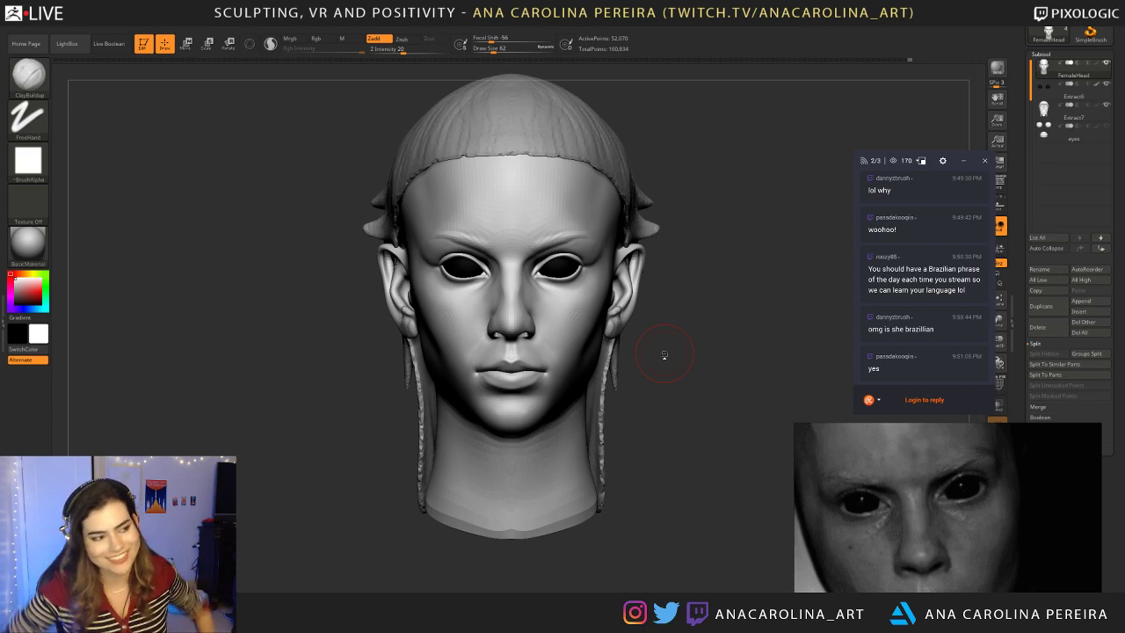
ctrl+right_drag(632, 427, 731, 399)
mouse_move(731, 399)
alt+mouse_down()
mouse_move(680, 416)
mouse_move(643, 383)
alt+mouse_up()
key(space)
click(679, 413)
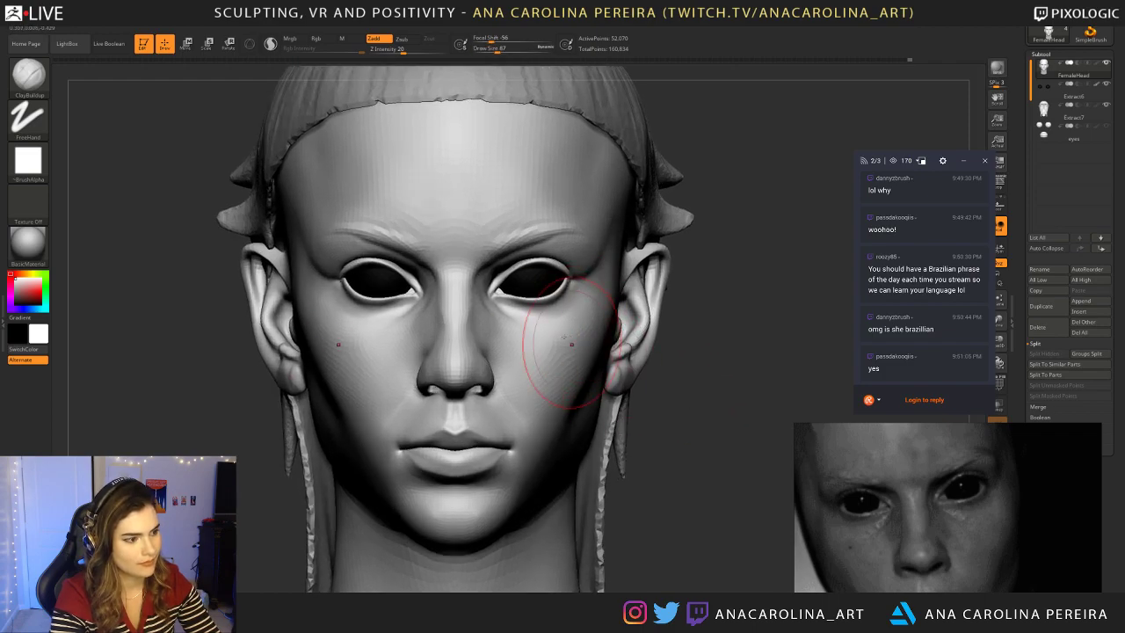
right_drag(635, 339, 603, 346)
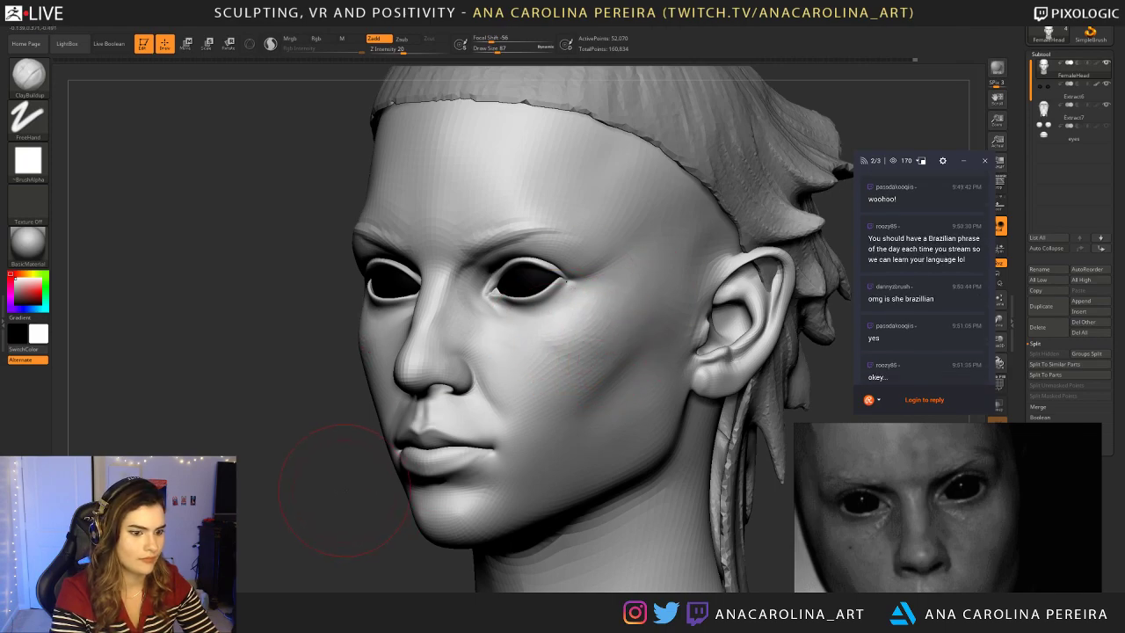
shift+drag(321, 480, 545, 413)
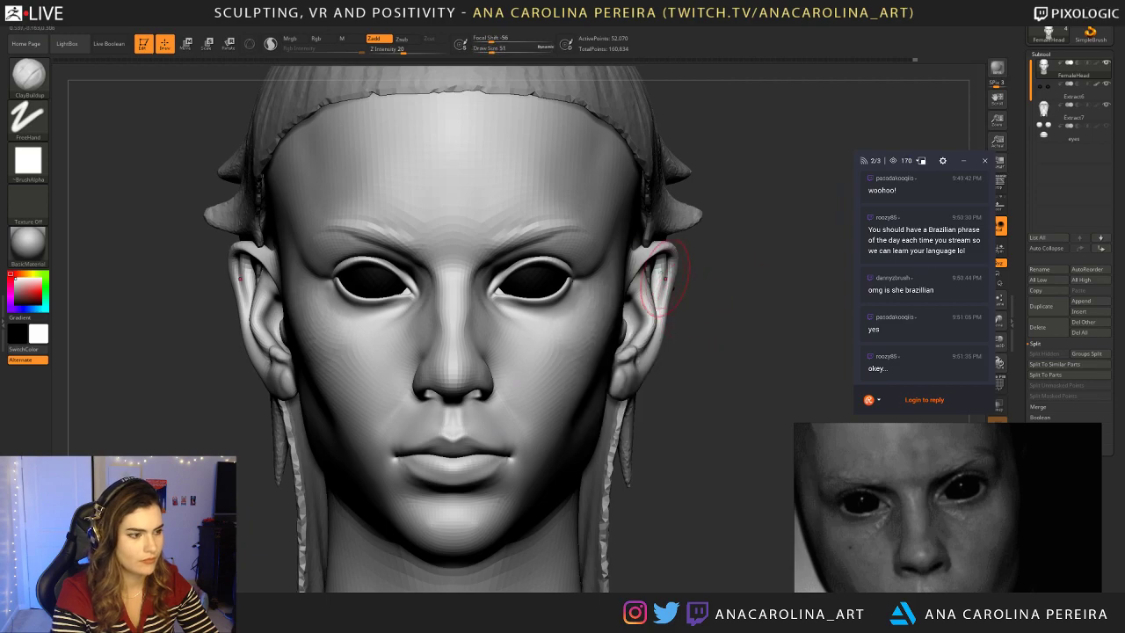
Step: Set the draw size to 51 and rework the area between the outer eye corners and the temples
right_drag(691, 276, 661, 265)
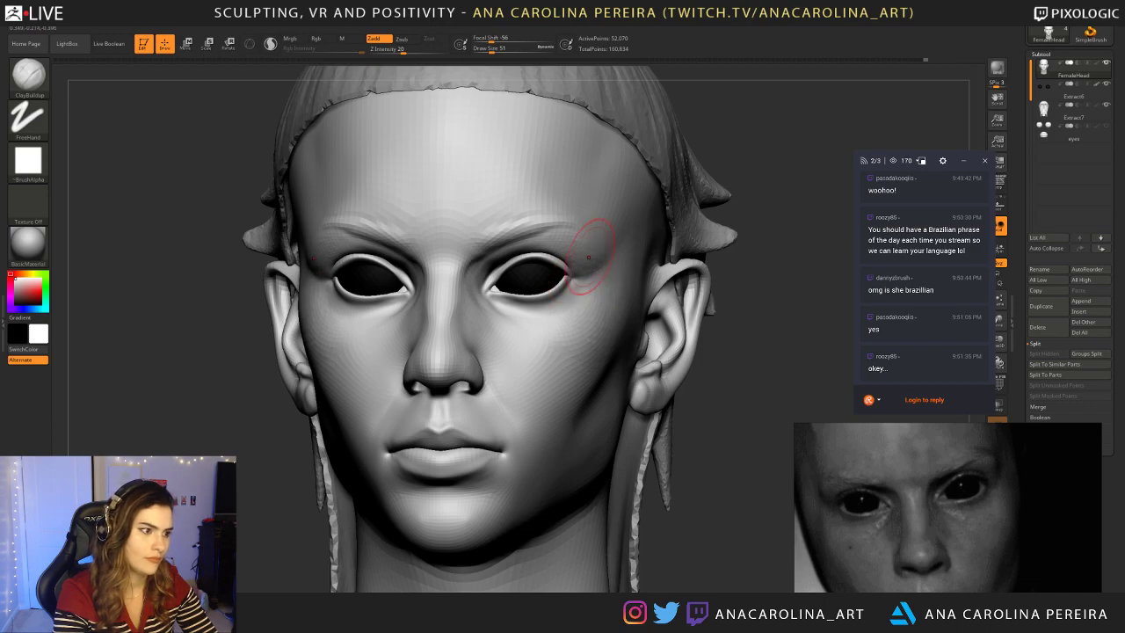
shift+drag(706, 288, 719, 290)
mouse_move(719, 290)
ctrl+right_down()
mouse_move(719, 492)
mouse_move(718, 325)
ctrl+right_up()
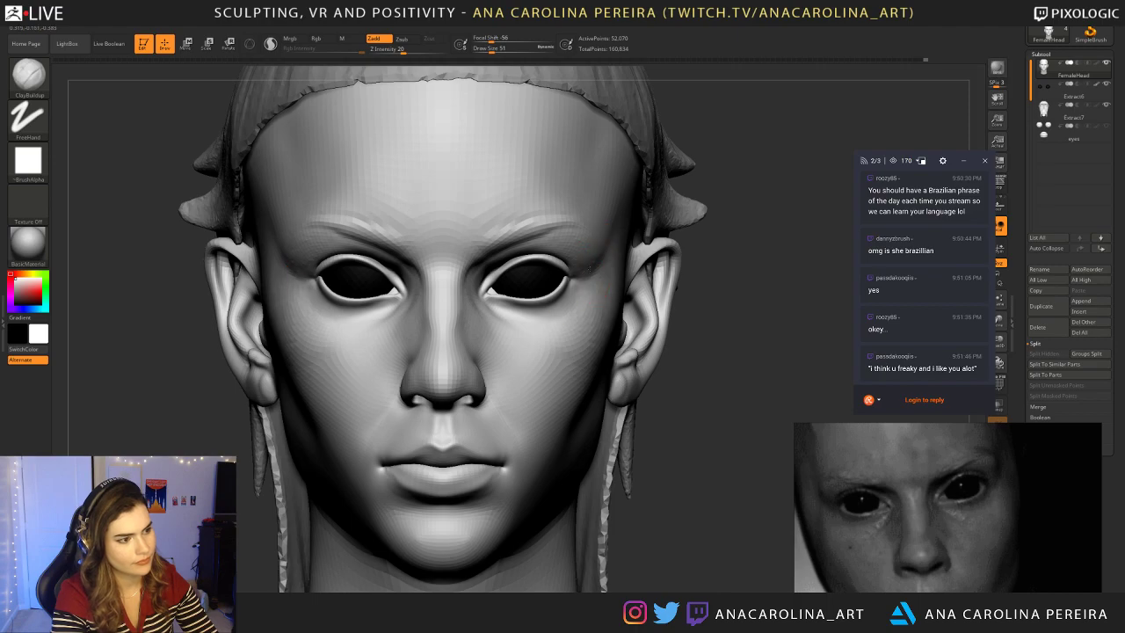
right_drag(648, 254, 582, 241)
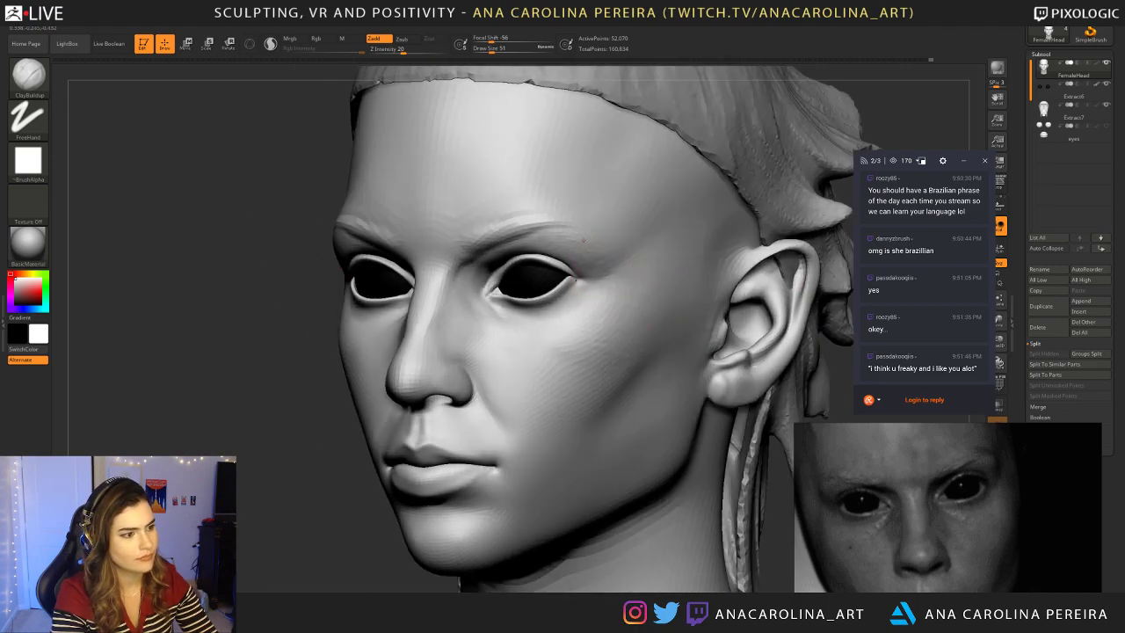
shift+drag(286, 425, 378, 413)
key(space)
key(space)
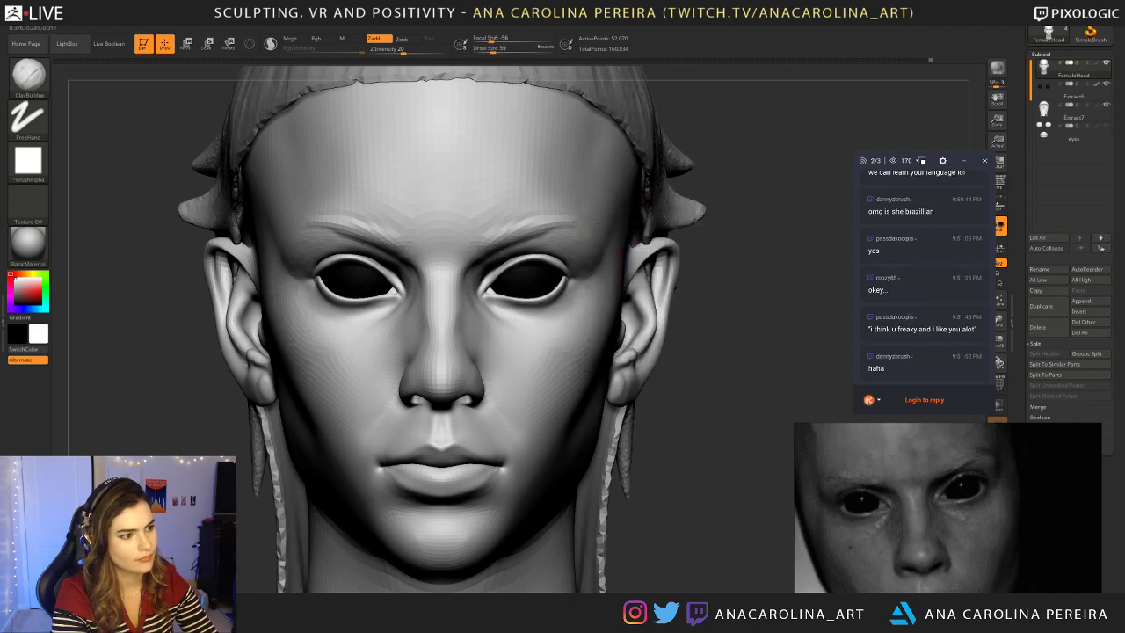
Step: Set the draw size to 74 and build up and smooth the temples at the sides of the forehead
key(space)
drag(625, 256, 634, 256)
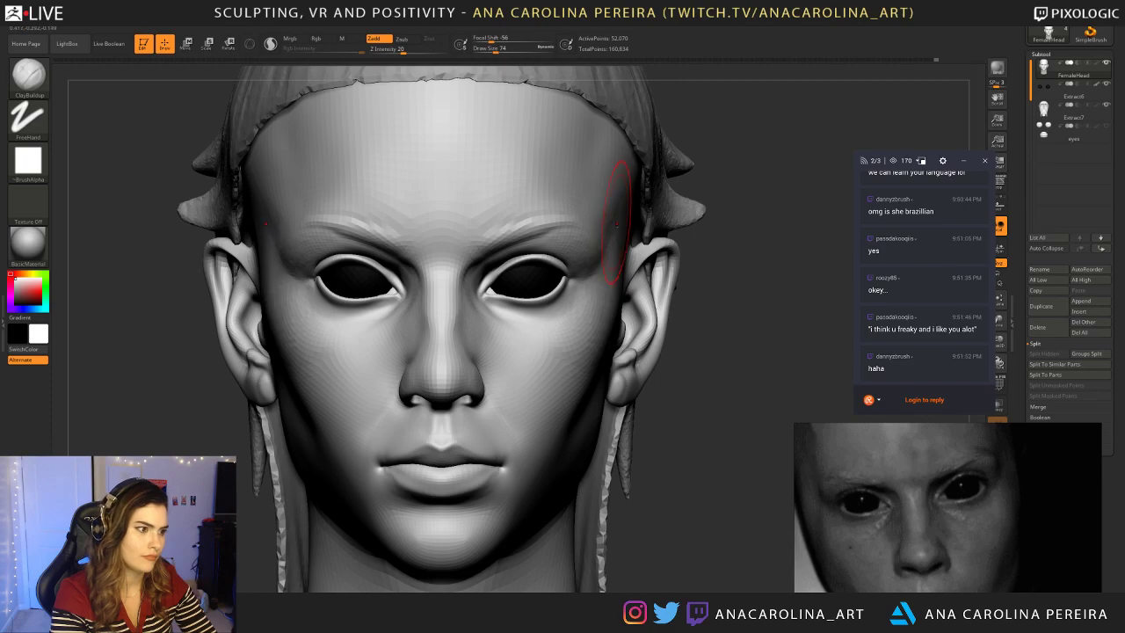
ctrl+right_drag(659, 277, 704, 299)
right_drag(685, 231, 574, 220)
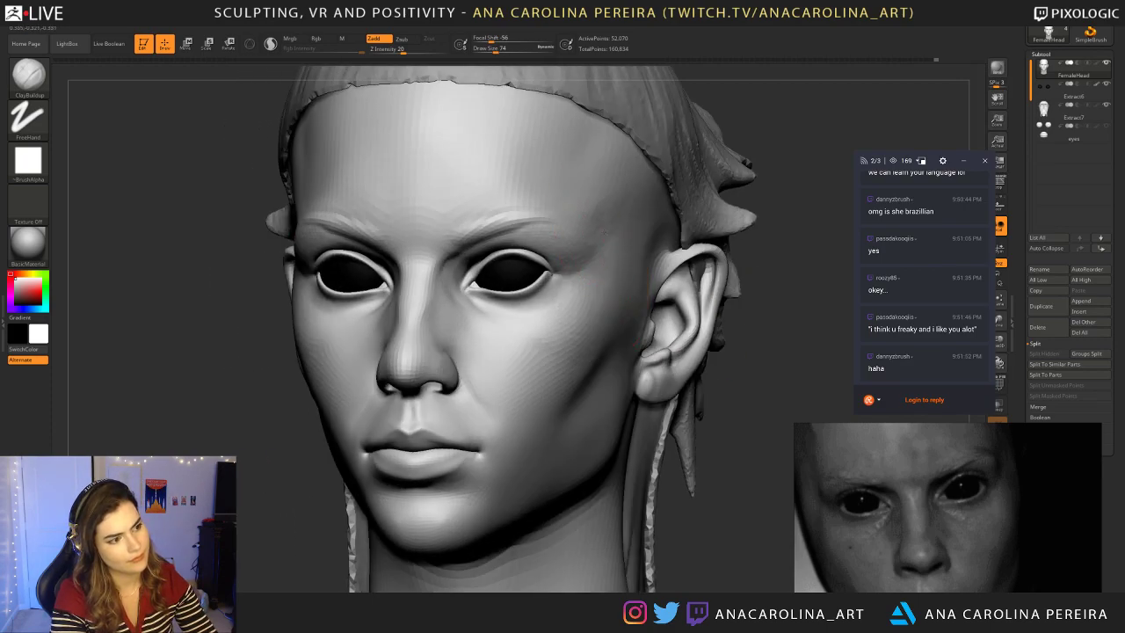
shift+drag(636, 208, 622, 193)
mouse_move(694, 211)
right_down()
mouse_move(788, 258)
mouse_move(776, 294)
mouse_move(673, 329)
mouse_move(582, 326)
right_up()
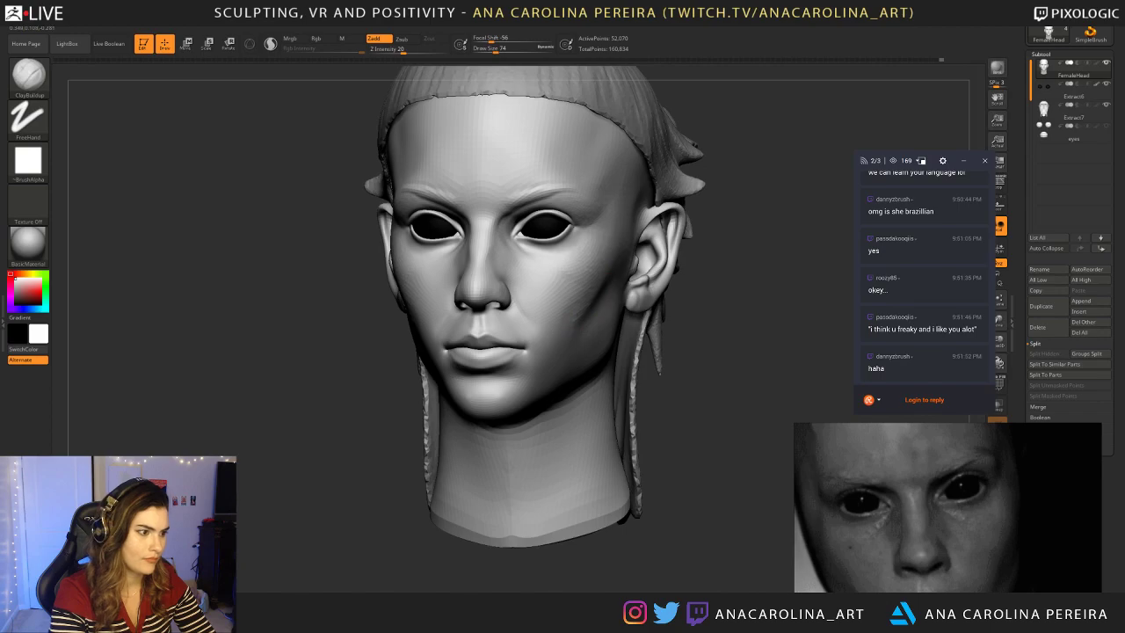
Step: Smooth the lower cheek and jaw area from a three-quarter view
mouse_move(687, 379)
shift+right_down()
mouse_move(720, 381)
mouse_move(703, 409)
shift+right_up()
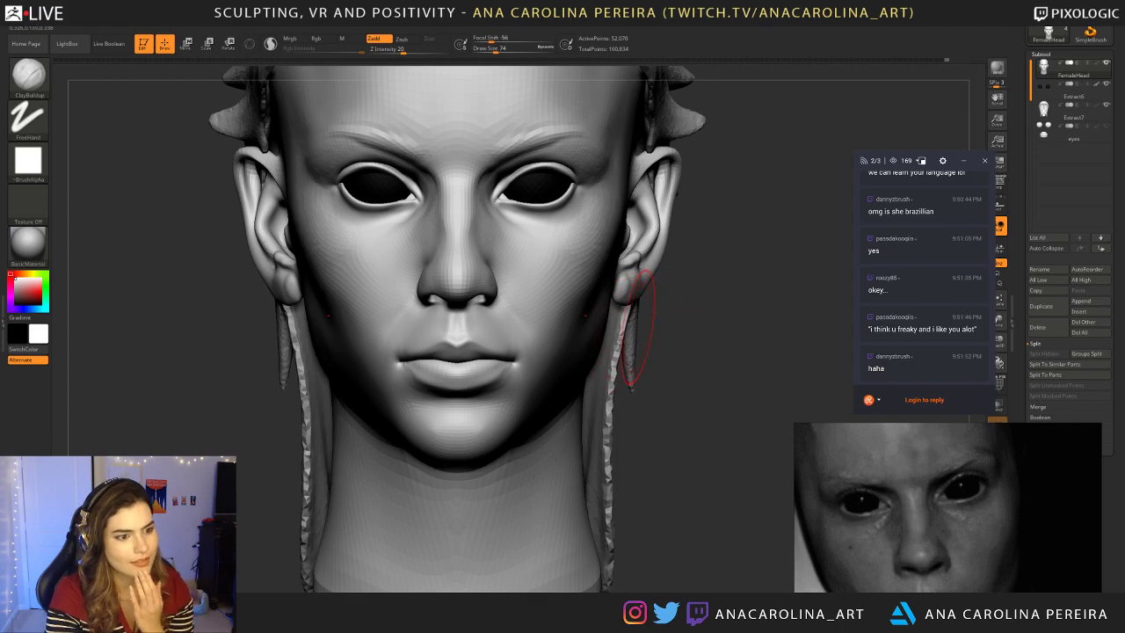
mouse_move(695, 346)
mouse_down()
mouse_move(562, 325)
mouse_move(527, 290)
mouse_up()
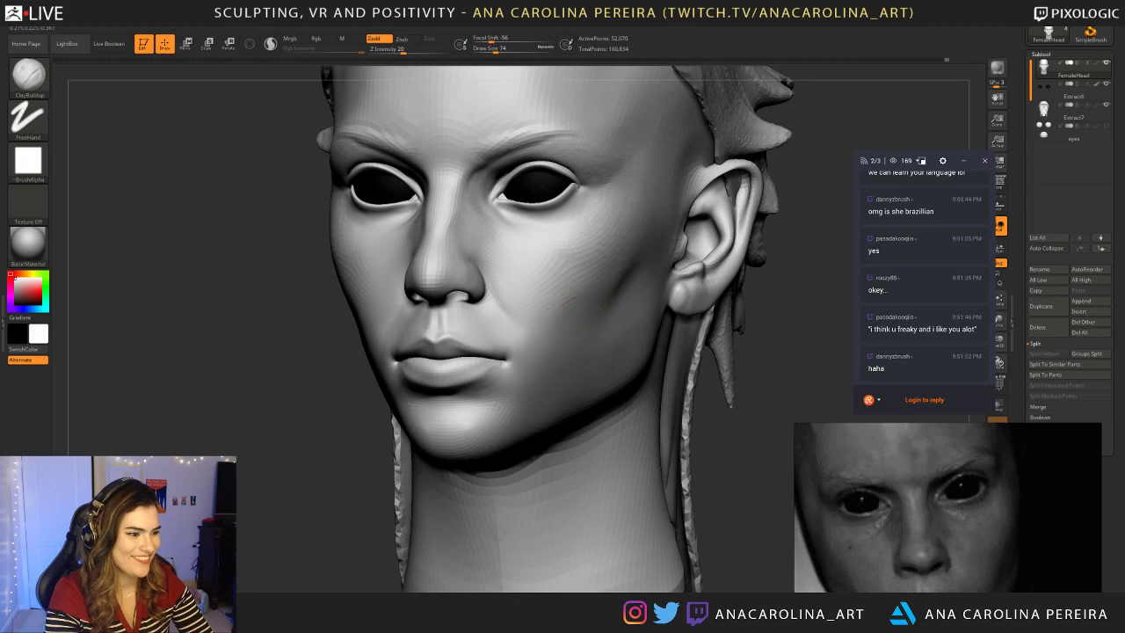
mouse_move(754, 309)
mouse_down()
mouse_move(808, 306)
mouse_move(725, 360)
mouse_move(580, 352)
mouse_move(585, 316)
mouse_up()
key(f)
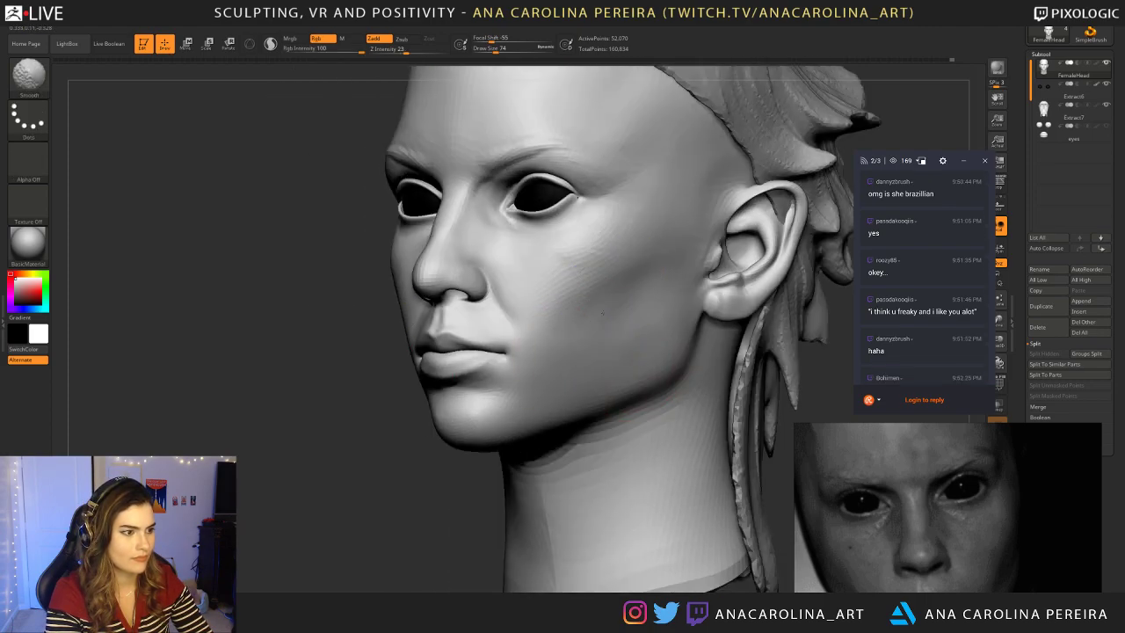
mouse_move(399, 449)
shift+mouse_down()
mouse_move(730, 394)
mouse_move(680, 322)
mouse_move(657, 388)
shift+mouse_up()
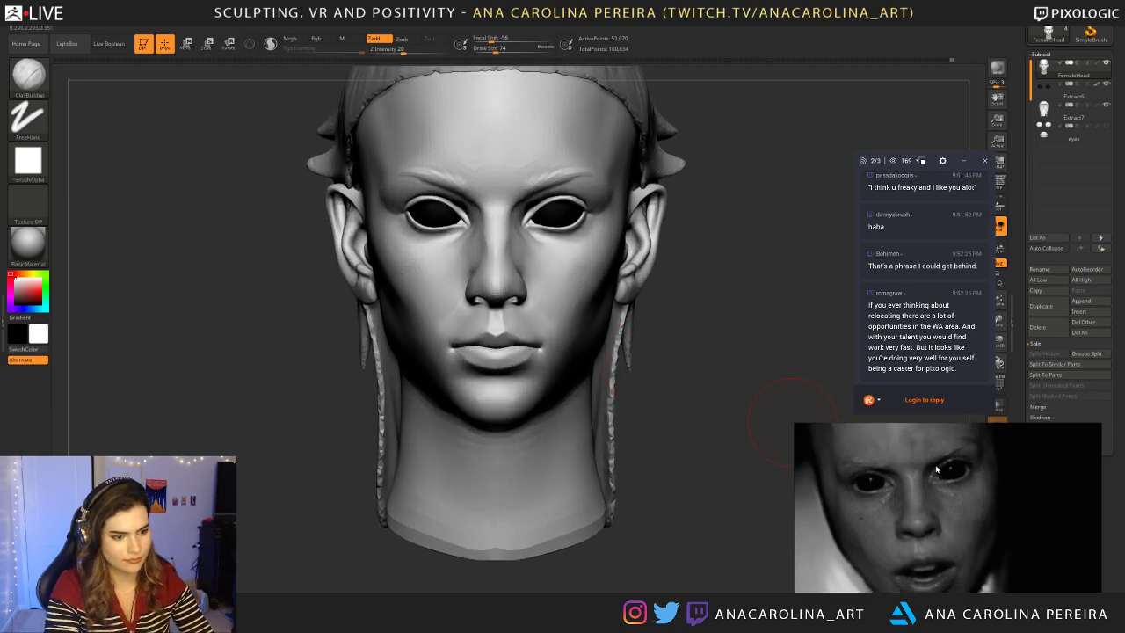
Step: With the Move brush at draw size 74, reshape the eyebrows and the sides of the face, and save the project
mouse_move(780, 281)
mouse_down()
mouse_move(761, 314)
mouse_move(746, 290)
mouse_move(718, 320)
mouse_up()
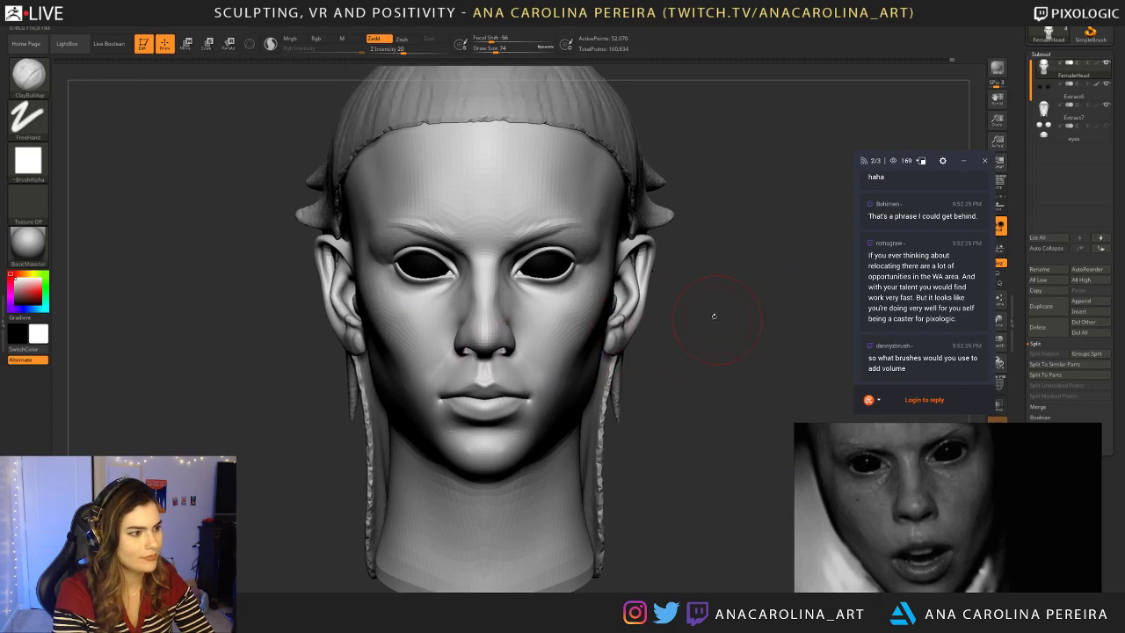
key(b)
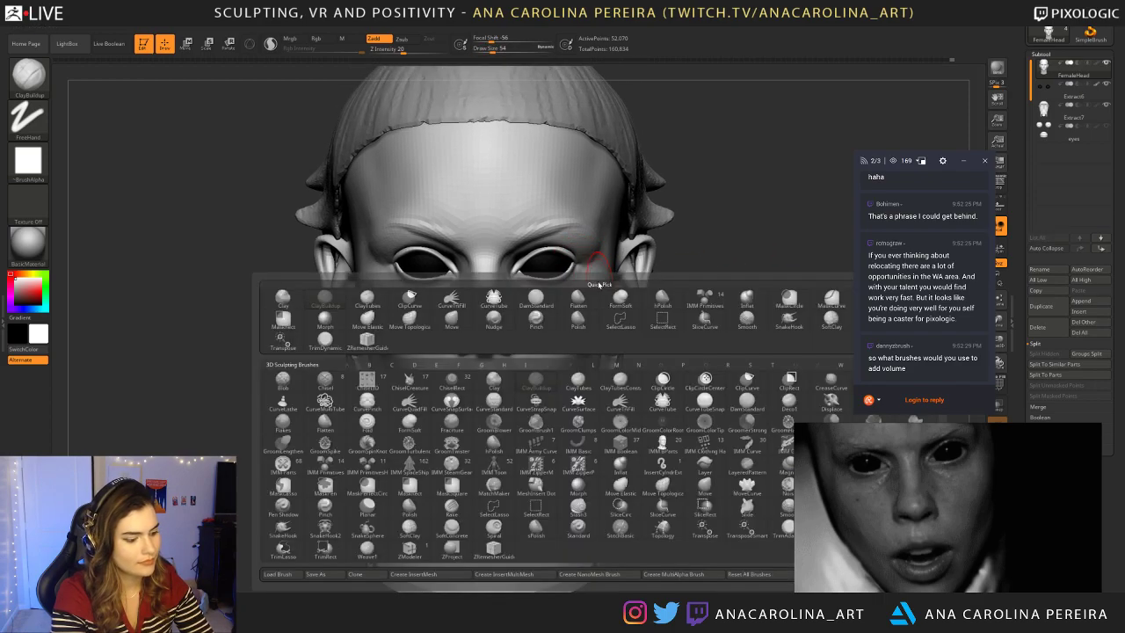
key(m)
key(v)
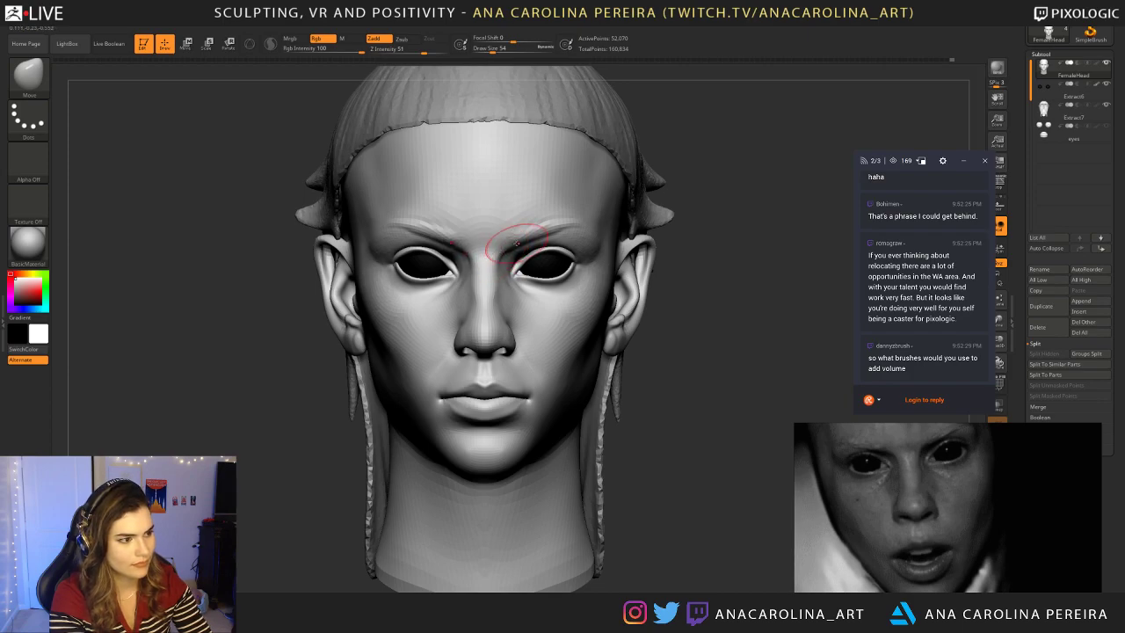
key(space)
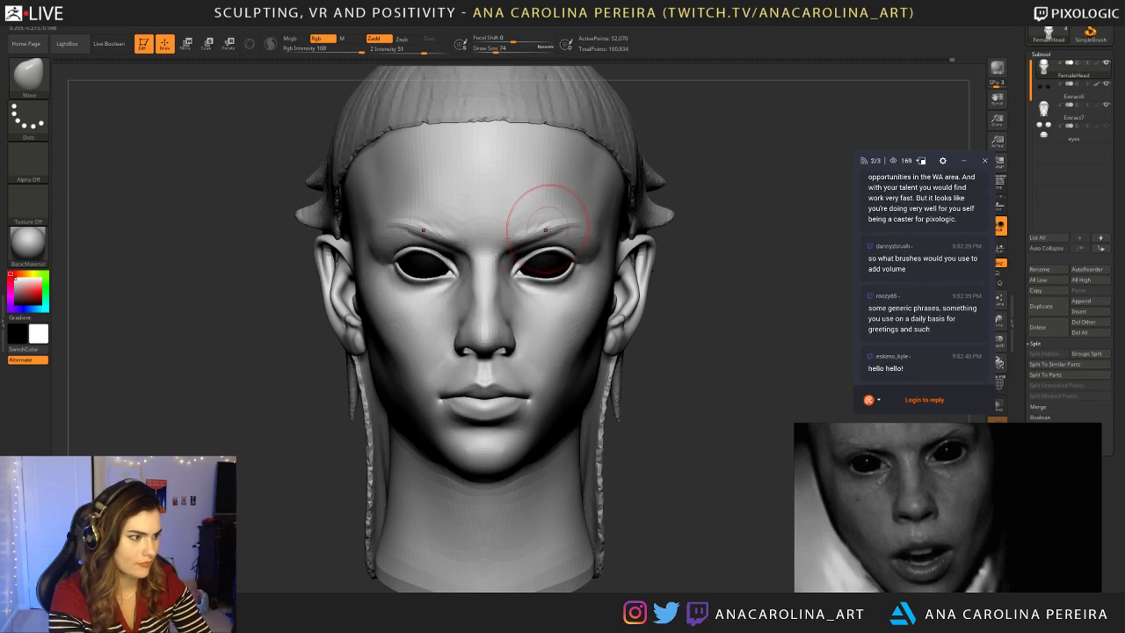
drag(572, 219, 564, 211)
drag(648, 290, 638, 296)
mouse_move(716, 334)
alt+mouse_down()
mouse_move(736, 293)
mouse_move(728, 236)
mouse_move(784, 89)
alt+mouse_up()
key(ctrl+s)
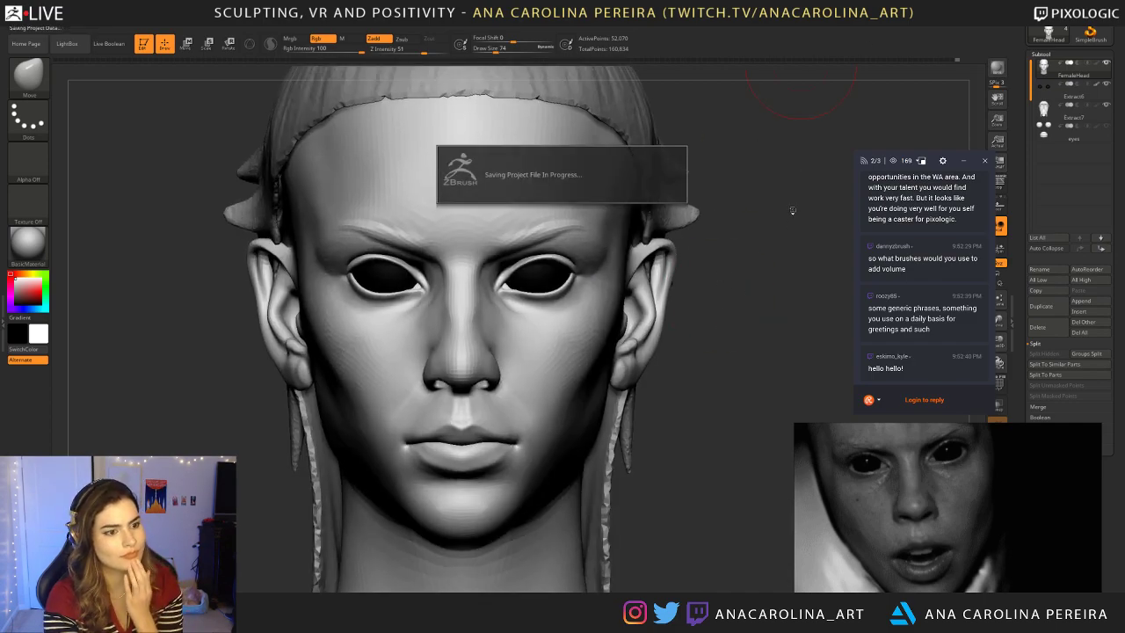
Step: Read back through the recent viewer messages in the chat overlay
scroll(953, 207, up, 2)
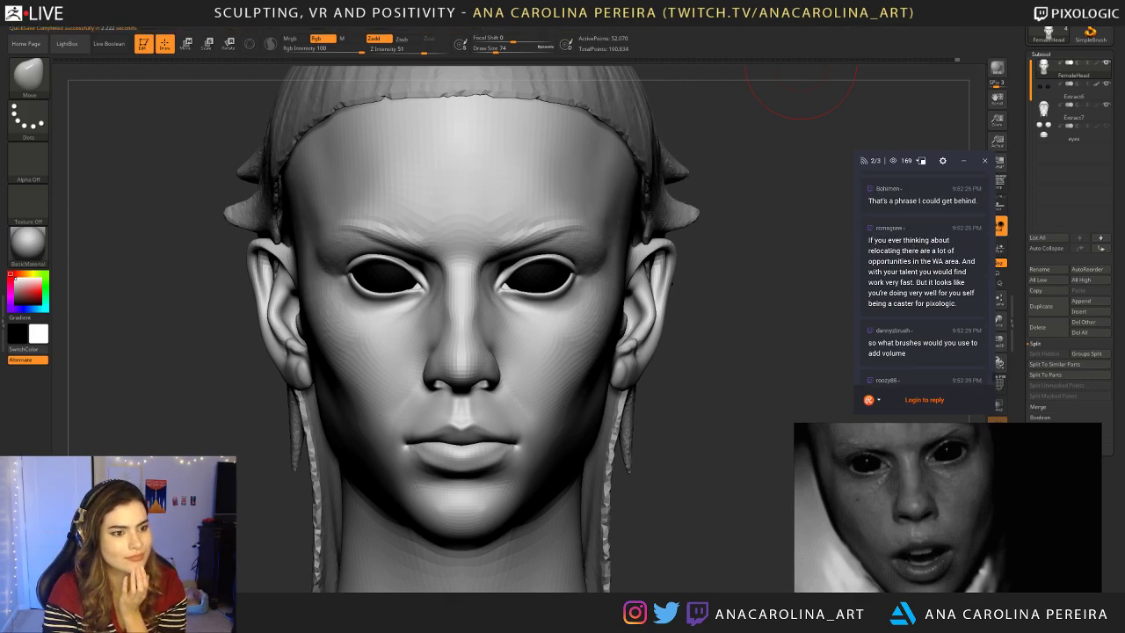
scroll(951, 262, up, 2)
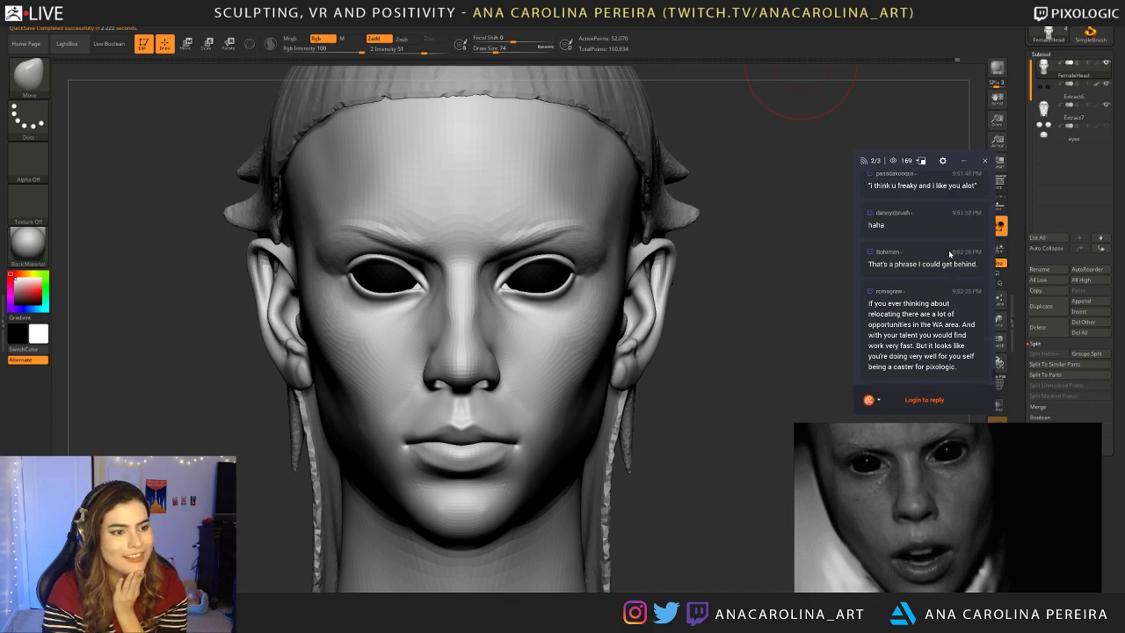
scroll(938, 250, up, 1)
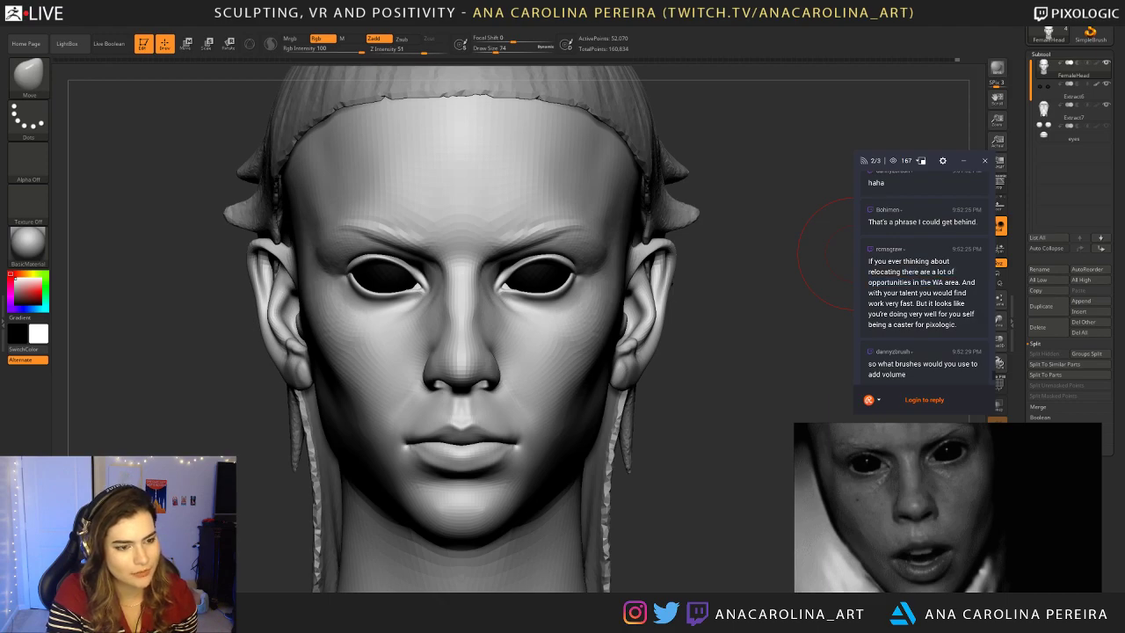
drag(945, 282, 868, 304)
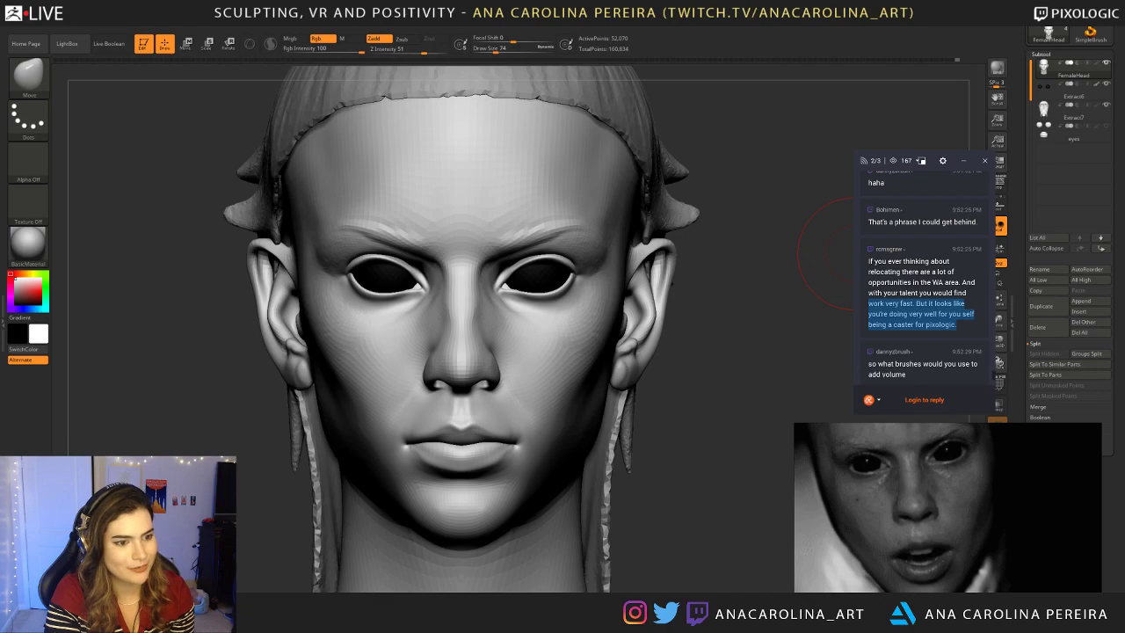
click(914, 314)
scroll(922, 308, down, 1)
scroll(914, 299, down, 1)
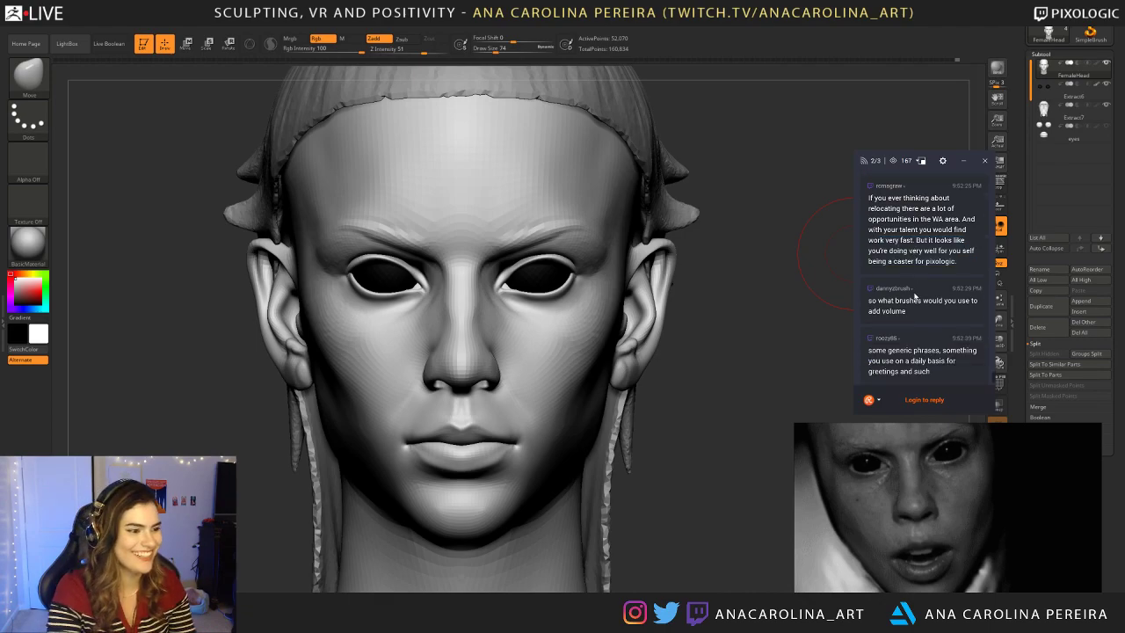
Step: Reduce the Move brush's draw size and adjust the outer end of the eyebrow
key(space)
mouse_move(690, 251)
mouse_down()
mouse_move(754, 253)
mouse_move(681, 262)
mouse_move(706, 260)
mouse_up()
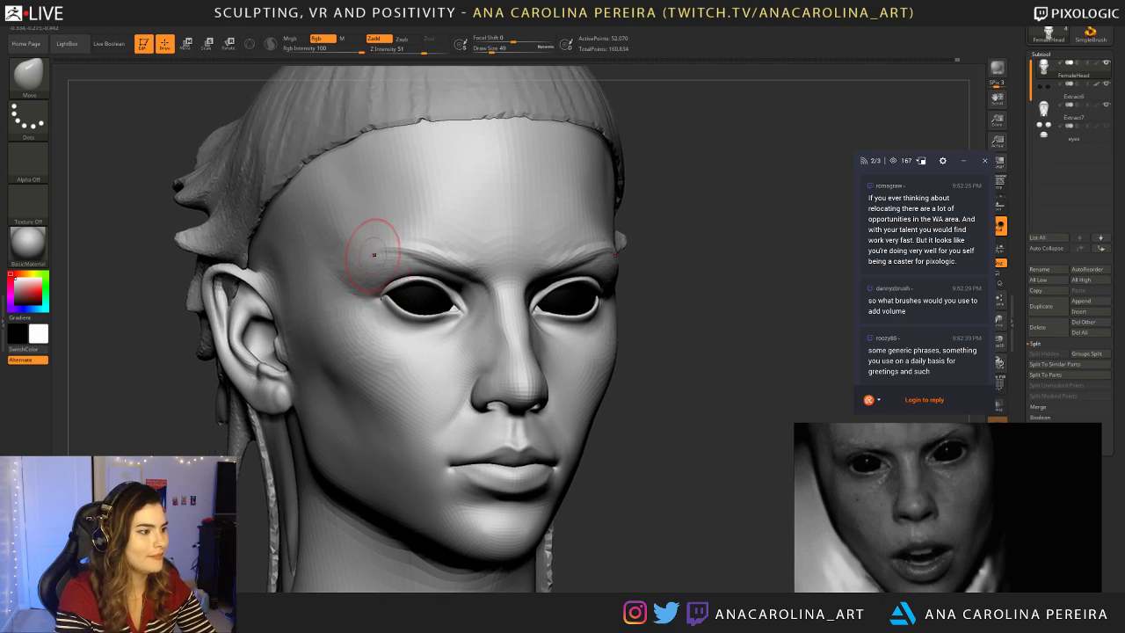
drag(381, 262, 383, 255)
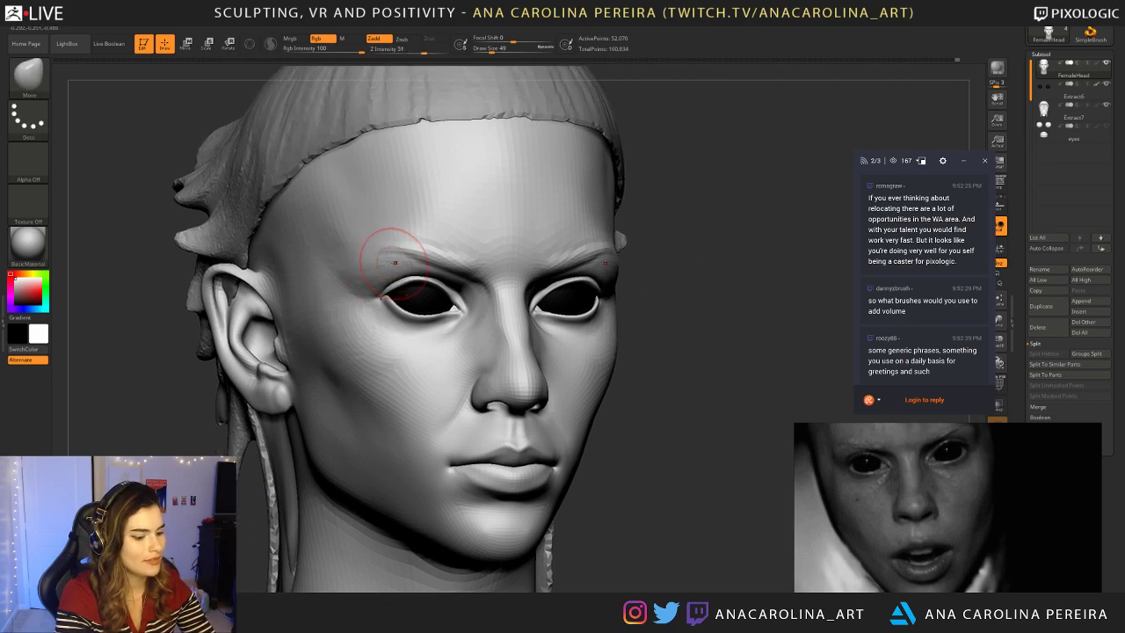
Step: Switch to ClayBuildup with focal shift -29 and draw size 74, and build up the cheekbone below the outer eye corner
key(b)
key(c)
key(b)
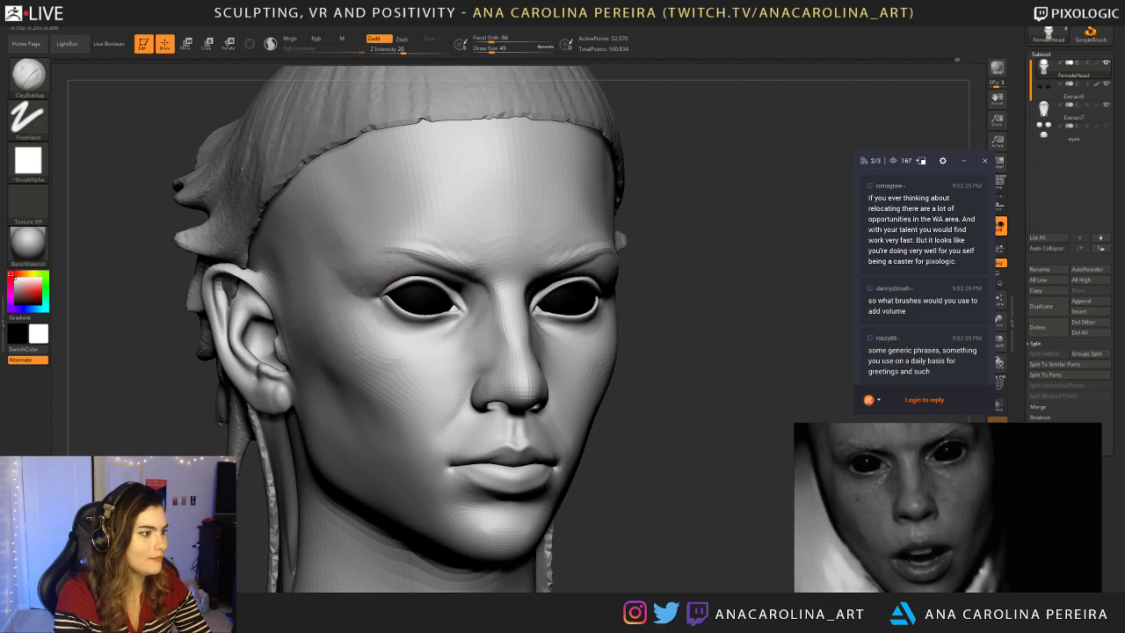
alt+drag(655, 365, 648, 255)
shift+drag(681, 264, 639, 291)
alt+drag(666, 307, 661, 351)
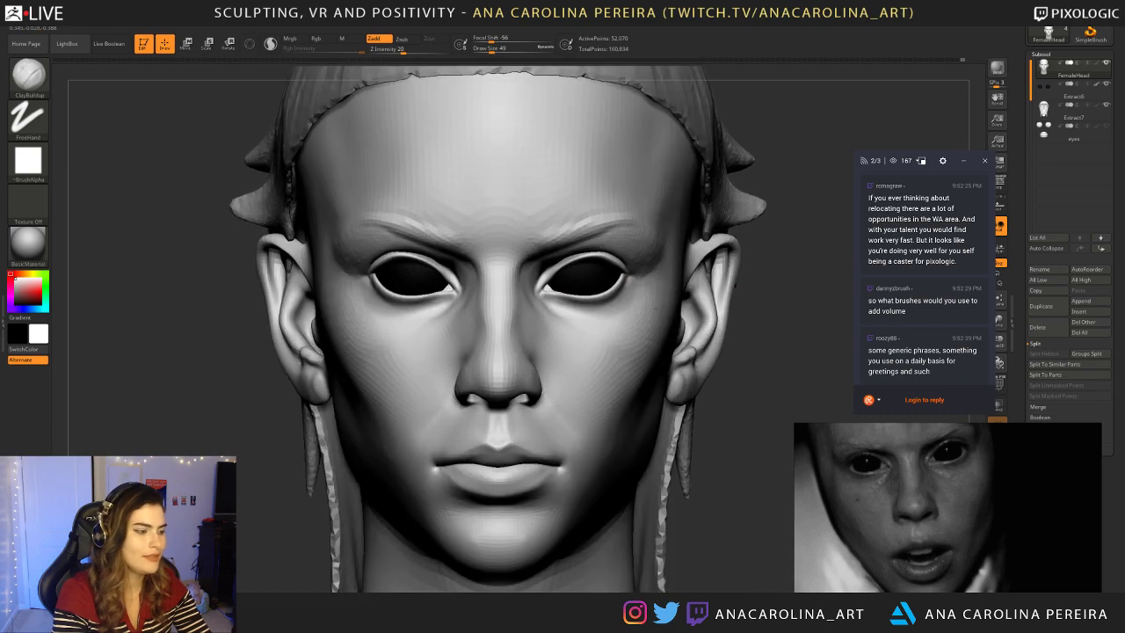
key(space)
drag(351, 310, 347, 309)
mouse_move(211, 391)
mouse_down()
mouse_move(326, 296)
mouse_move(348, 295)
mouse_move(343, 286)
mouse_up()
key(space)
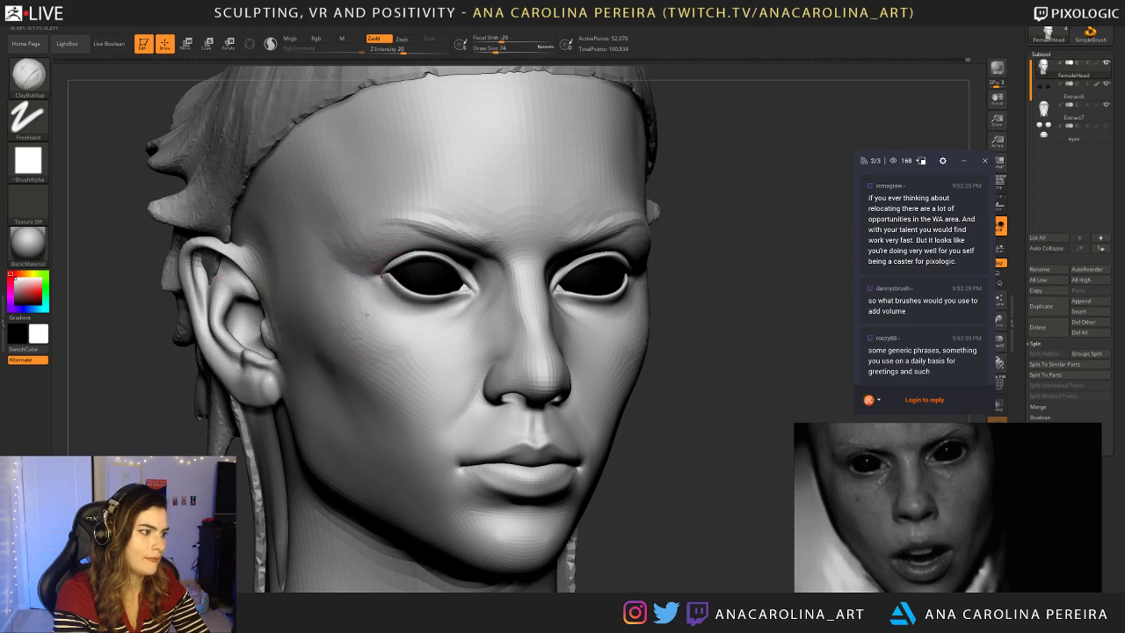
Step: Refine the cheekbones between the eyes and ears, set the draw size to 46, and rework the area under the eyes
mouse_move(756, 360)
mouse_down()
mouse_move(702, 351)
mouse_move(717, 274)
mouse_move(703, 318)
mouse_move(651, 284)
mouse_up()
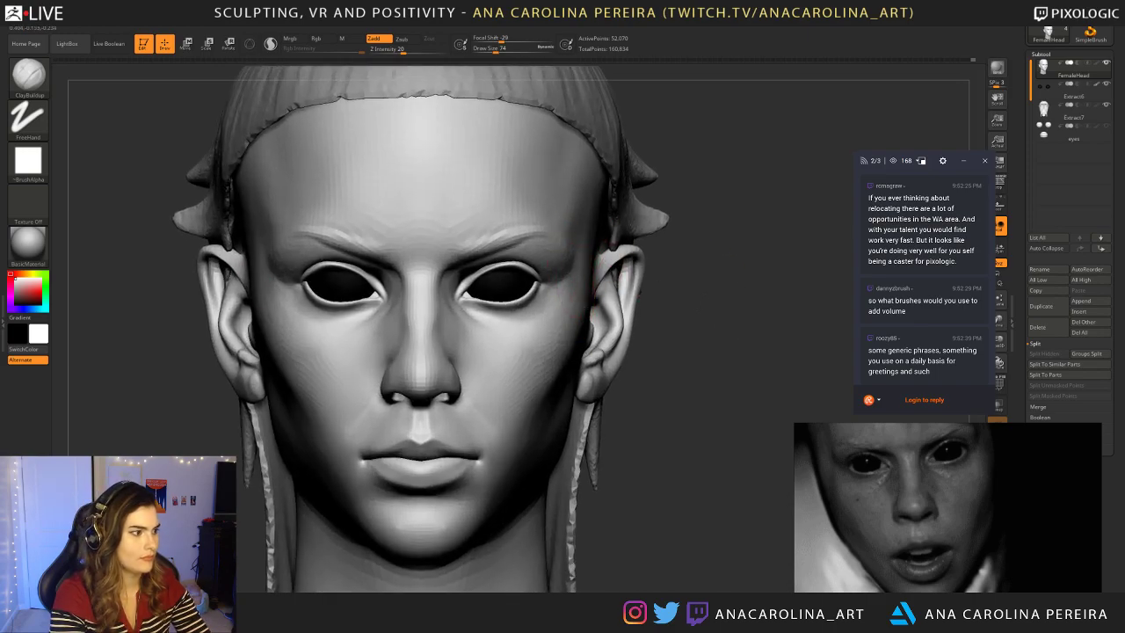
drag(654, 315, 601, 332)
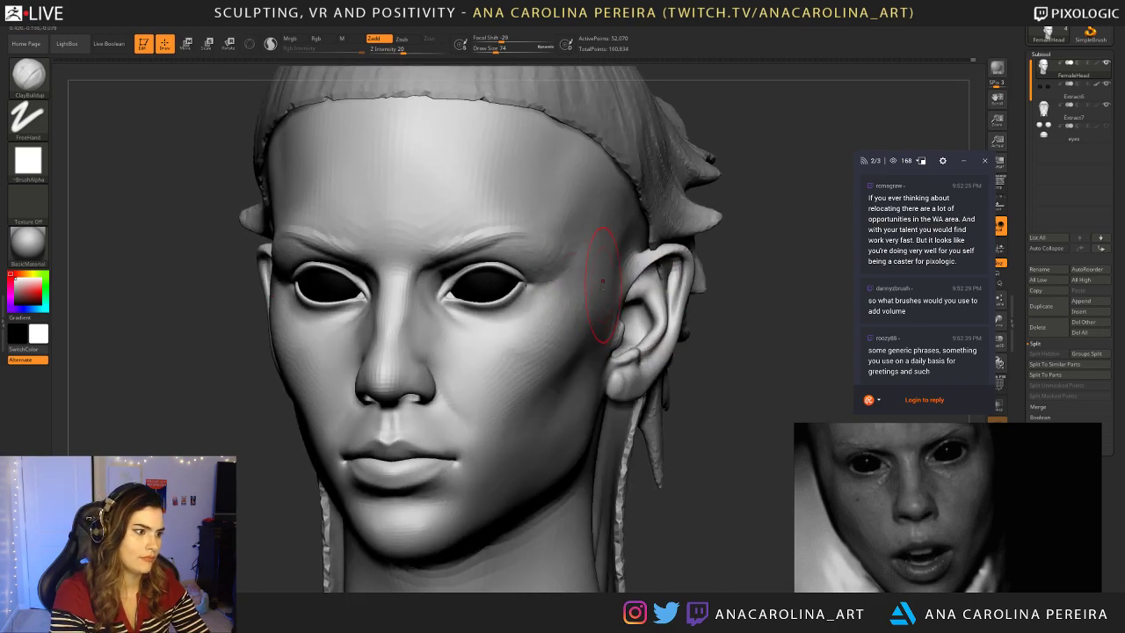
mouse_move(679, 307)
shift+mouse_down()
mouse_move(736, 322)
mouse_move(720, 230)
mouse_move(693, 258)
mouse_move(683, 349)
mouse_move(646, 328)
mouse_move(703, 330)
shift+mouse_up()
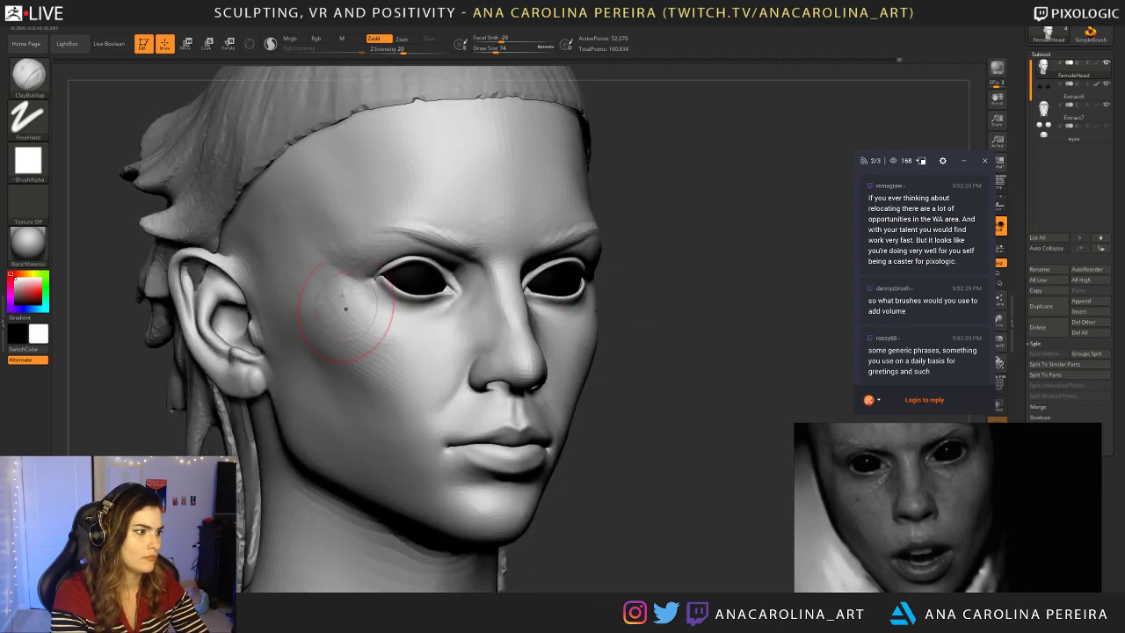
mouse_move(652, 343)
shift+mouse_down()
mouse_move(724, 353)
mouse_move(700, 314)
mouse_move(720, 350)
shift+mouse_up()
key(space)
drag(407, 311, 383, 311)
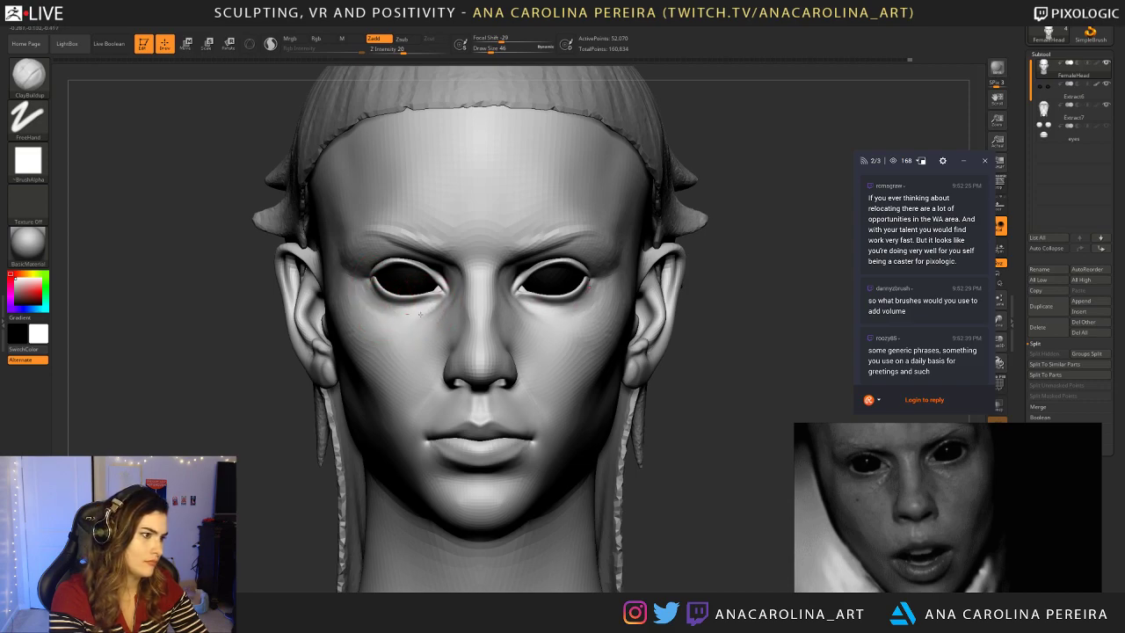
Step: Smooth the skin under the eyes and around the outer eye corners
key(shift)
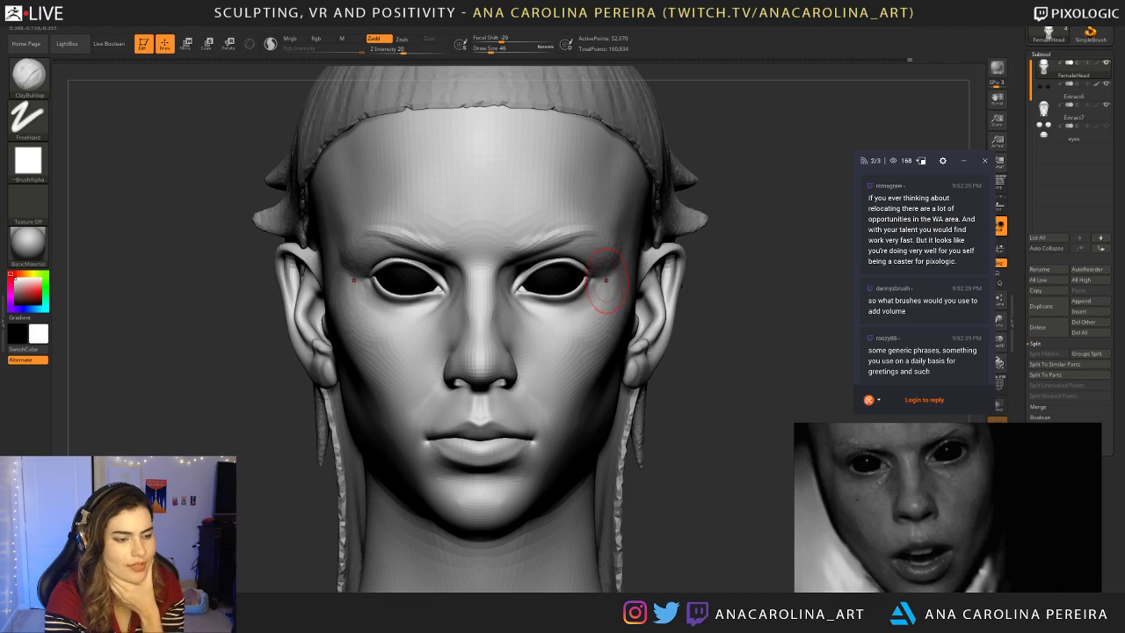
key(shift)
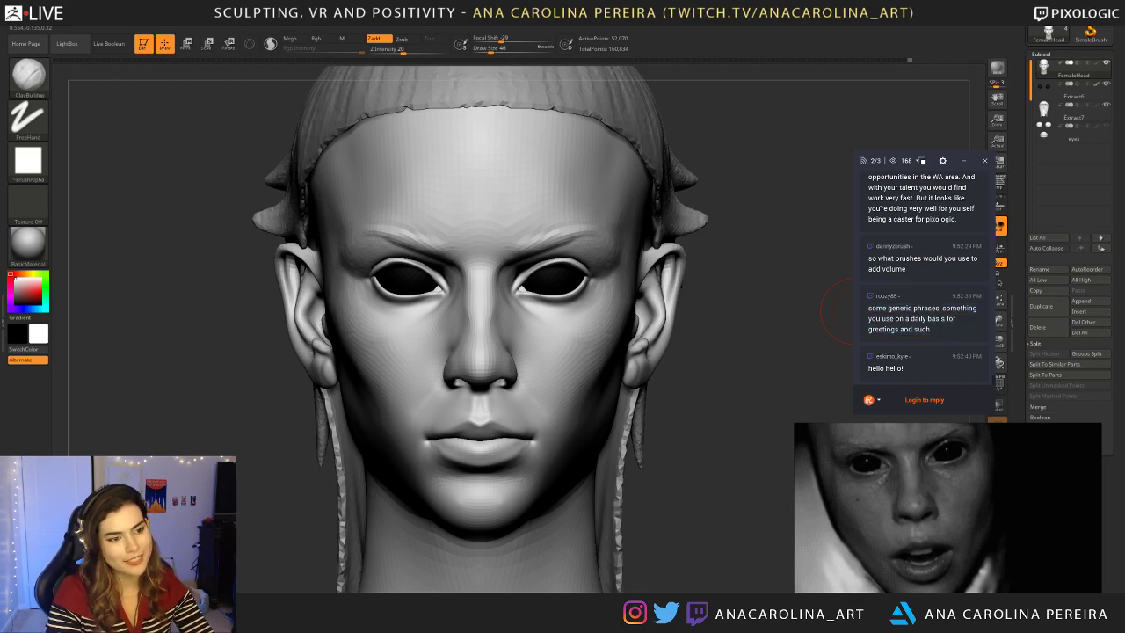
drag(940, 331, 893, 309)
click(923, 349)
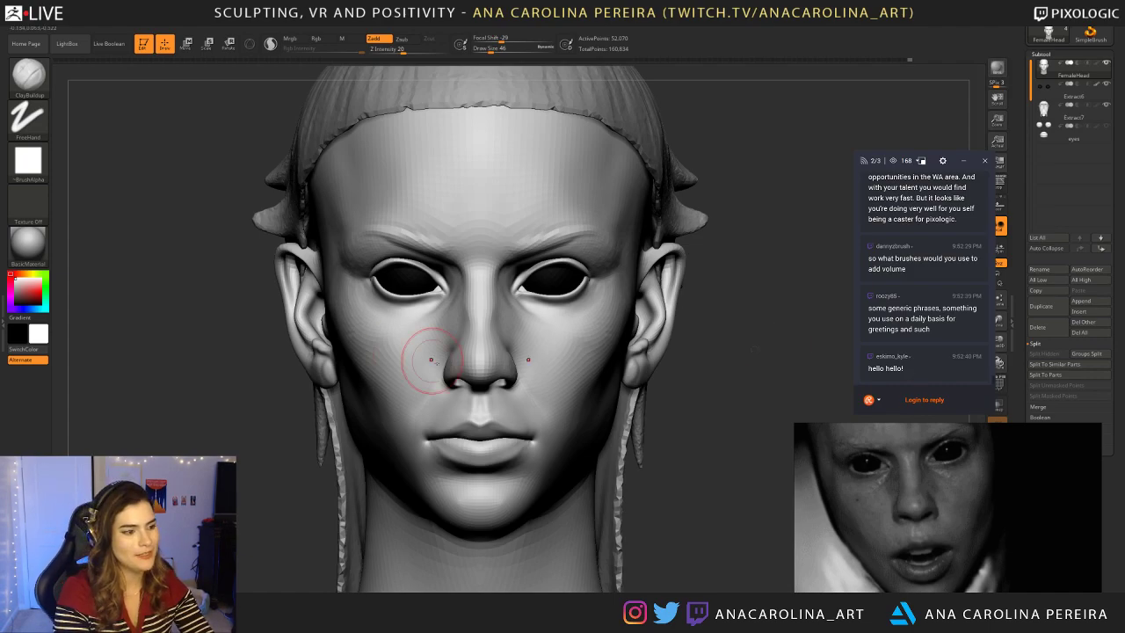
Step: Reduce the ClayBuildup draw size to 25 and refine the wings of the nose from front and three-quarter views
key(space)
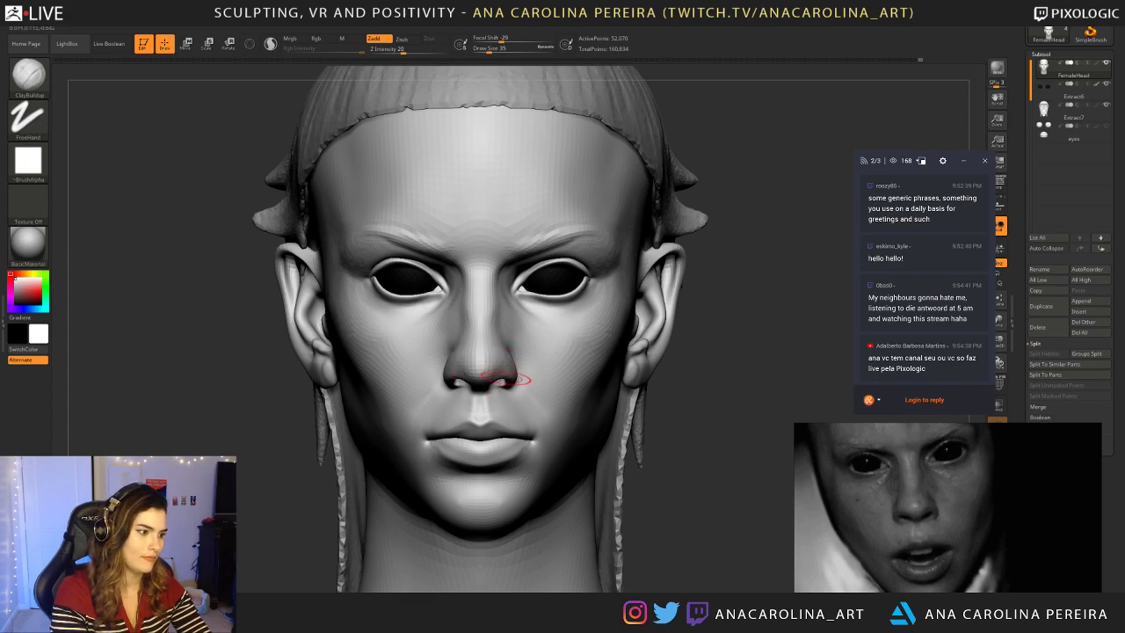
right_drag(572, 411, 647, 419)
key(space)
drag(659, 415, 648, 416)
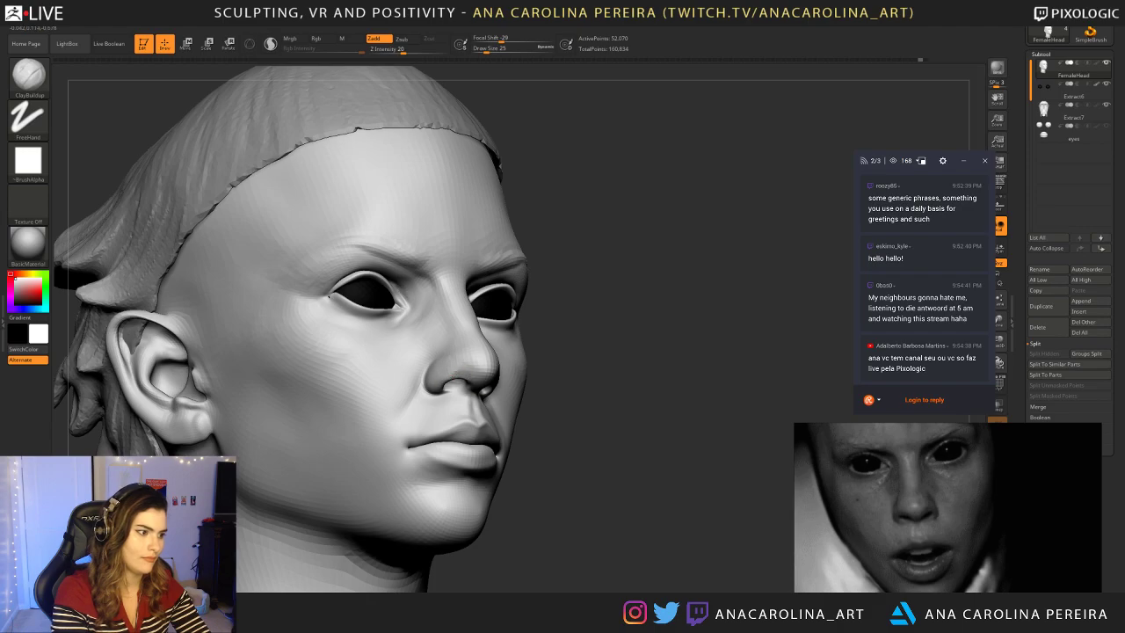
mouse_move(650, 413)
mouse_down()
mouse_move(698, 439)
mouse_move(700, 354)
mouse_move(659, 439)
mouse_up()
key(space)
mouse_move(693, 383)
alt+mouse_down()
mouse_move(696, 369)
mouse_move(701, 383)
mouse_move(686, 387)
mouse_move(682, 409)
alt+mouse_up()
Step: Switch to the Move brush with draw size 27 and reshape the nostril wings
key(b)
key(m)
key(v)
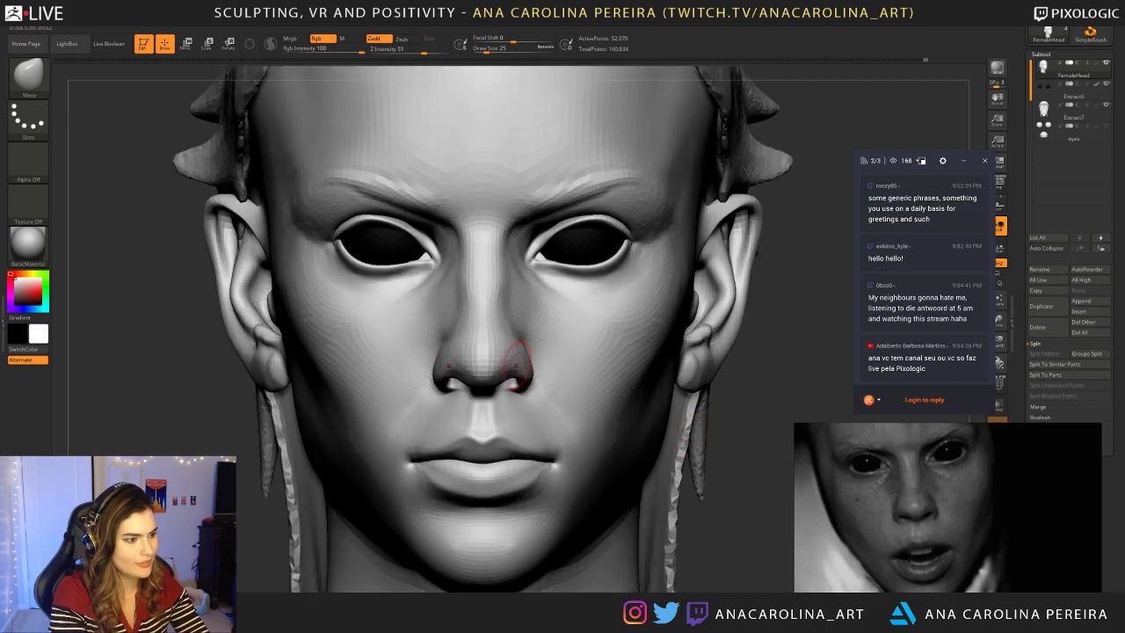
key(space)
drag(542, 358, 546, 358)
drag(735, 401, 721, 404)
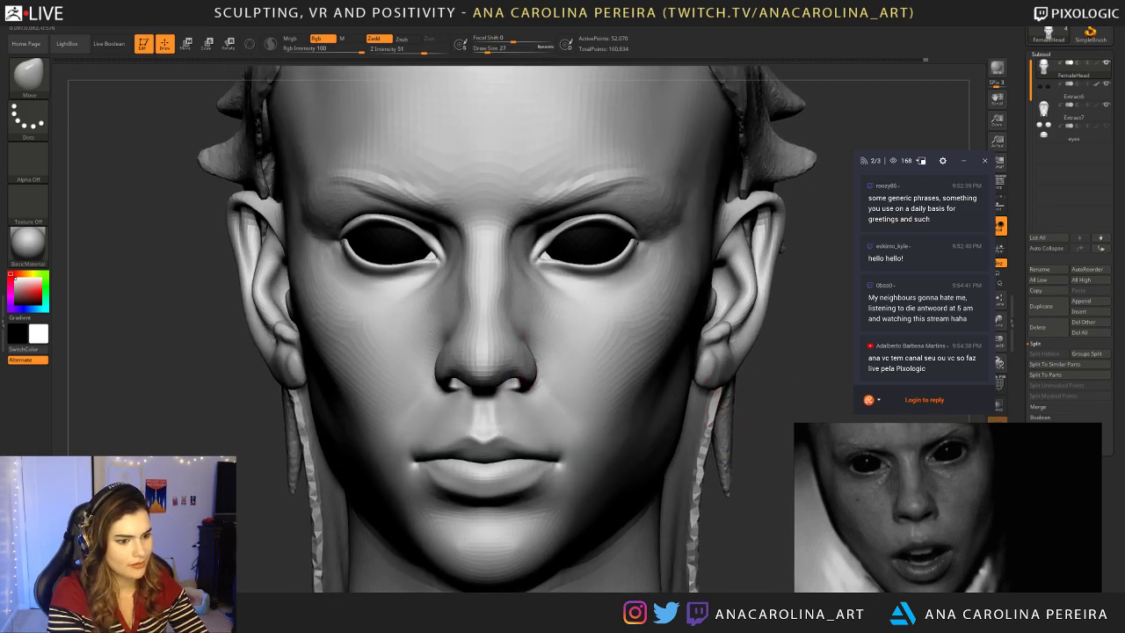
shift+right_drag(513, 353, 572, 431)
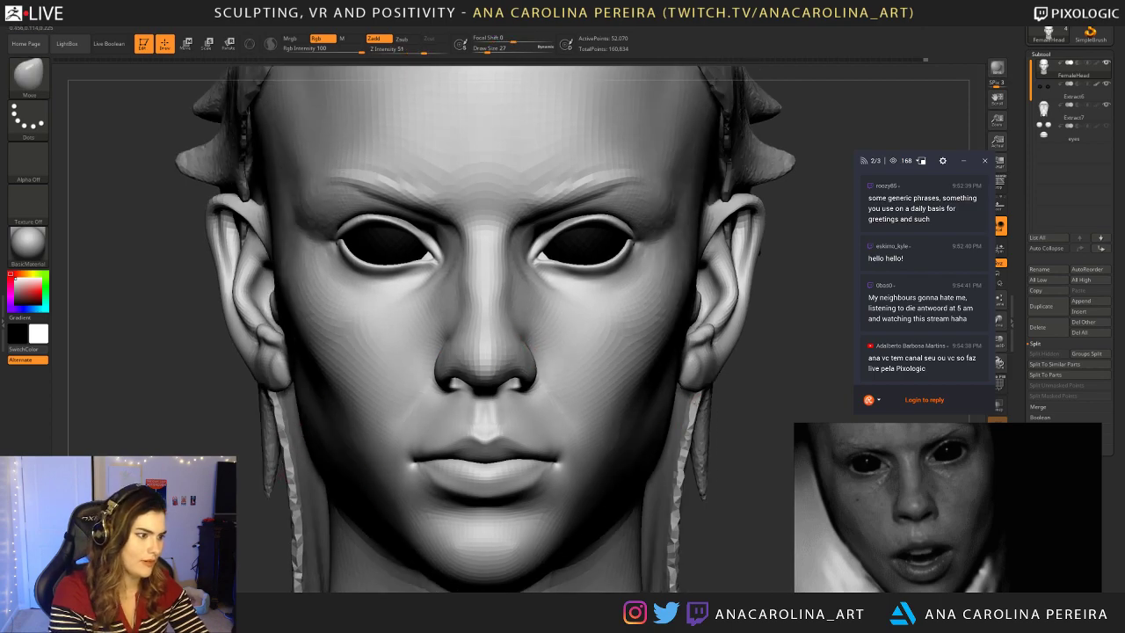
ctrl+right_drag(741, 409, 723, 371)
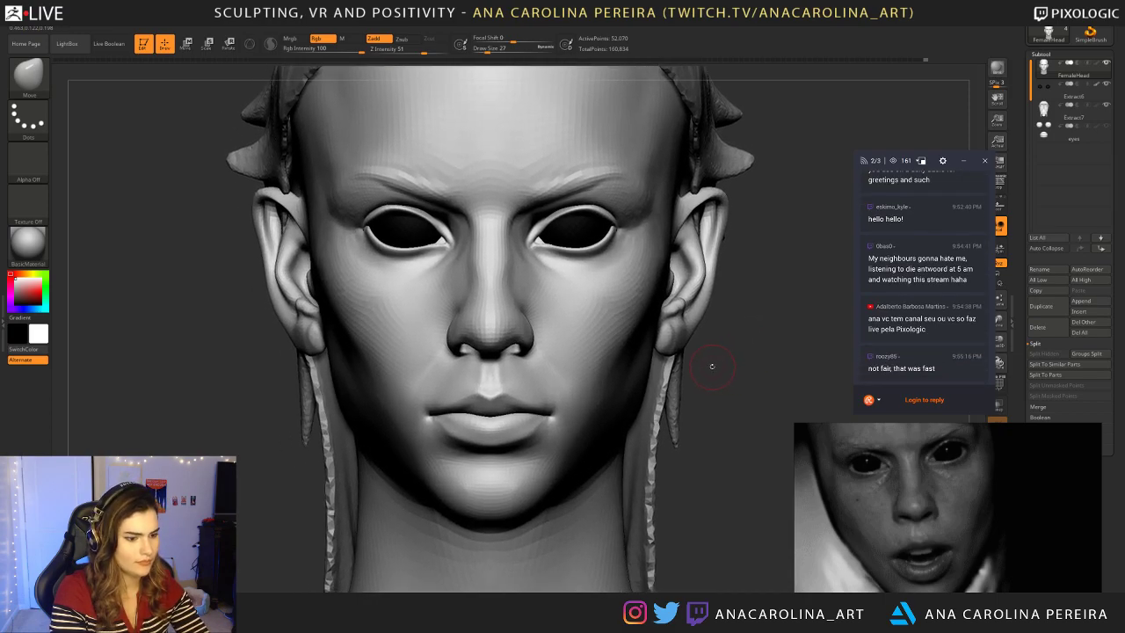
Step: Switch to ClayBuildup with draw size 80 and refine the lower cheeks above the jawline
key(b)
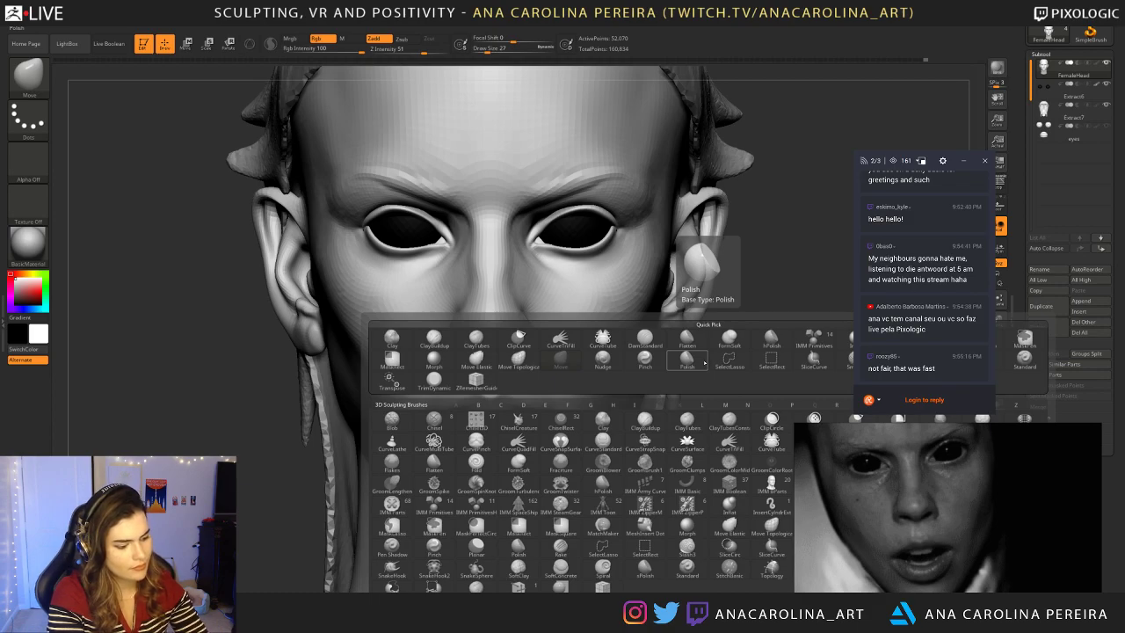
key(c)
key(b)
mouse_move(714, 405)
alt+mouse_down()
mouse_move(711, 387)
mouse_move(675, 414)
alt+mouse_up()
key(space)
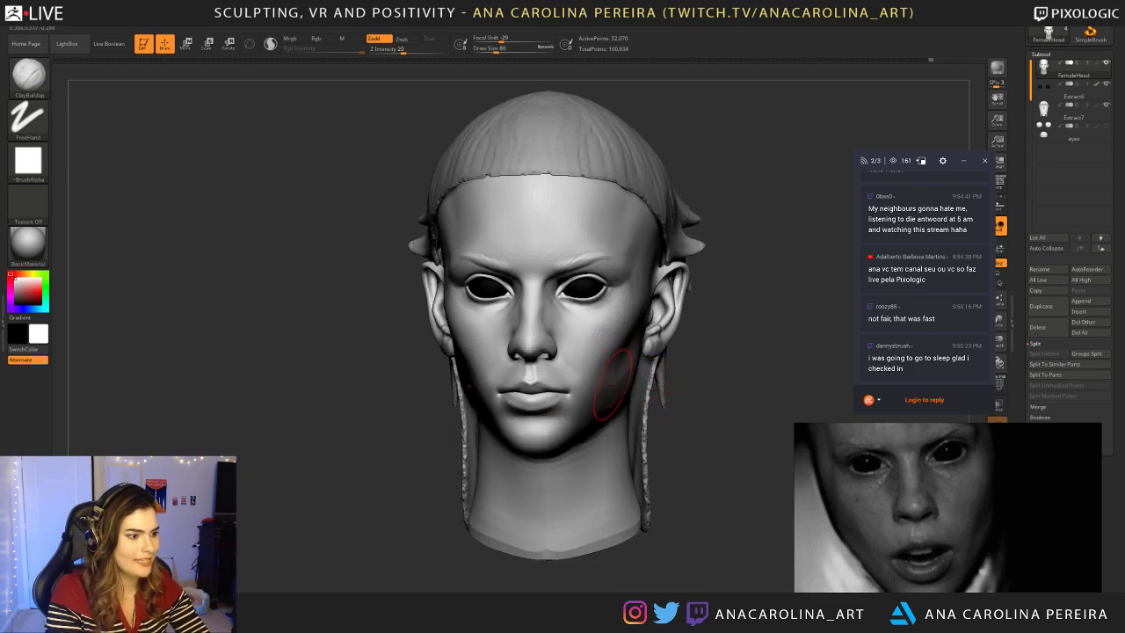
right_drag(694, 434, 615, 377)
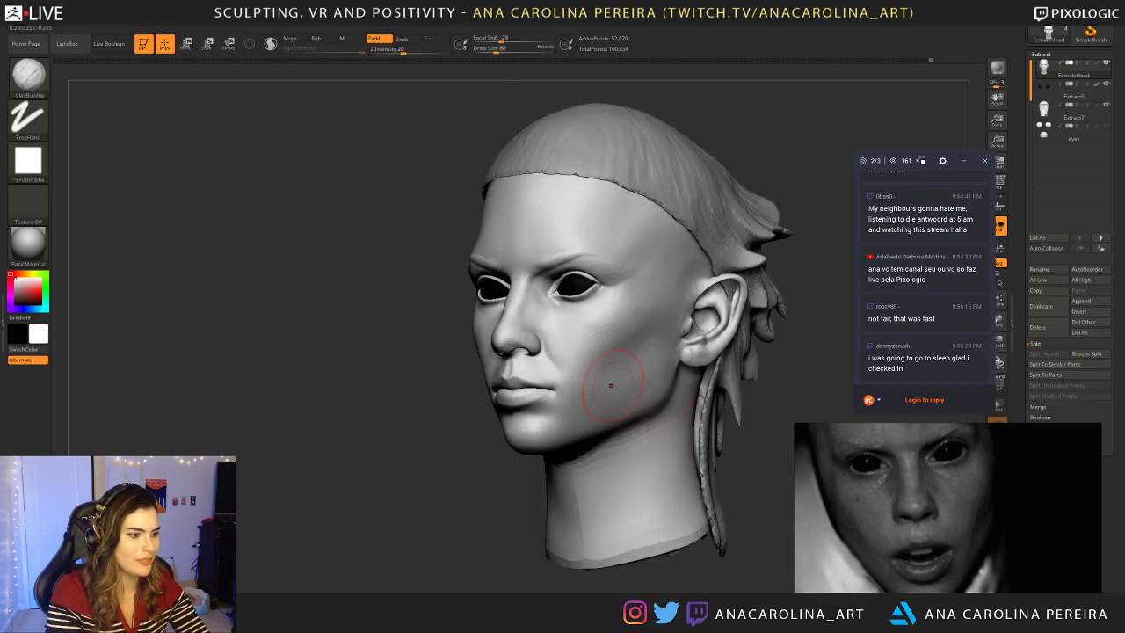
shift+right_drag(754, 347, 785, 351)
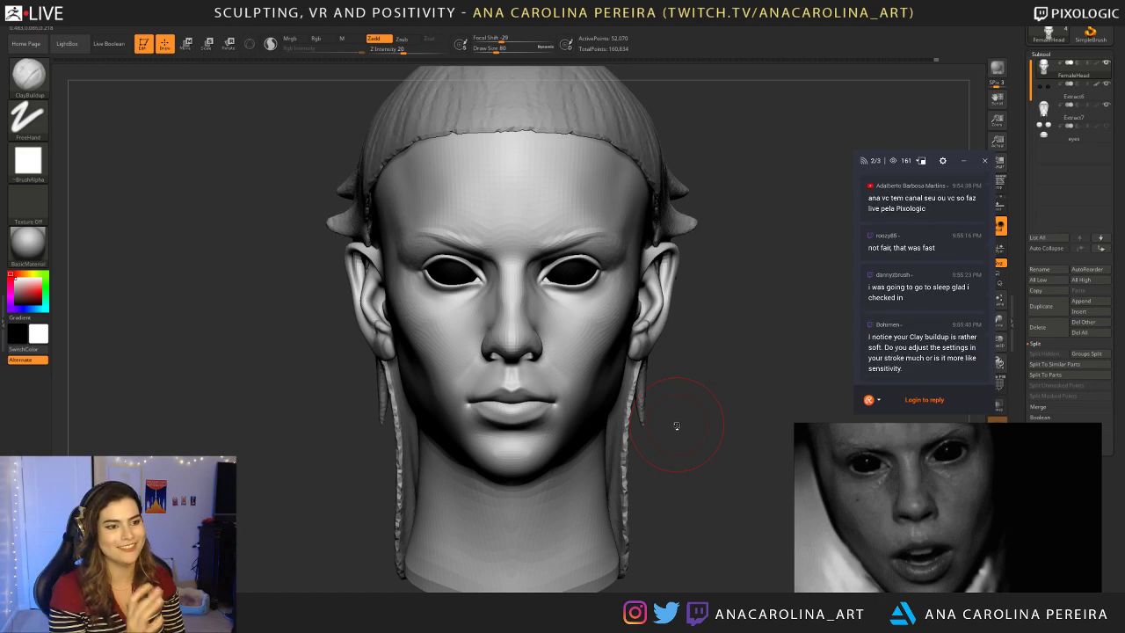
Step: Scroll back through the chat overlay and read the viewers' recent messages, including the ClayBuildup softness question
scroll(944, 275, up, 3)
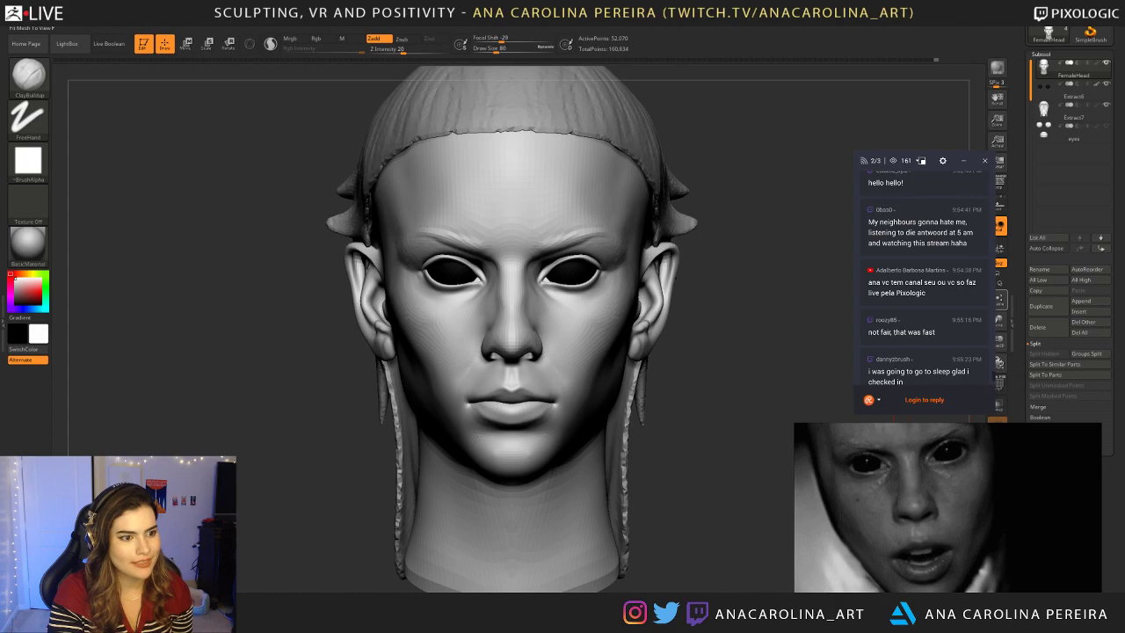
drag(874, 222, 960, 243)
click(914, 231)
click(946, 244)
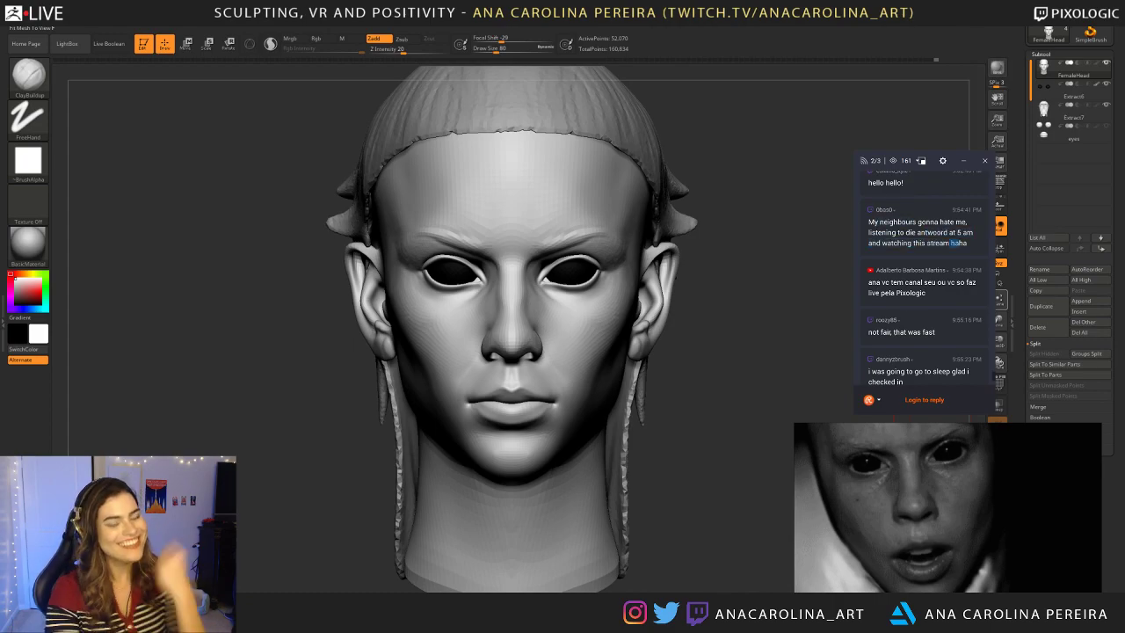
triple_click(958, 243)
click(964, 254)
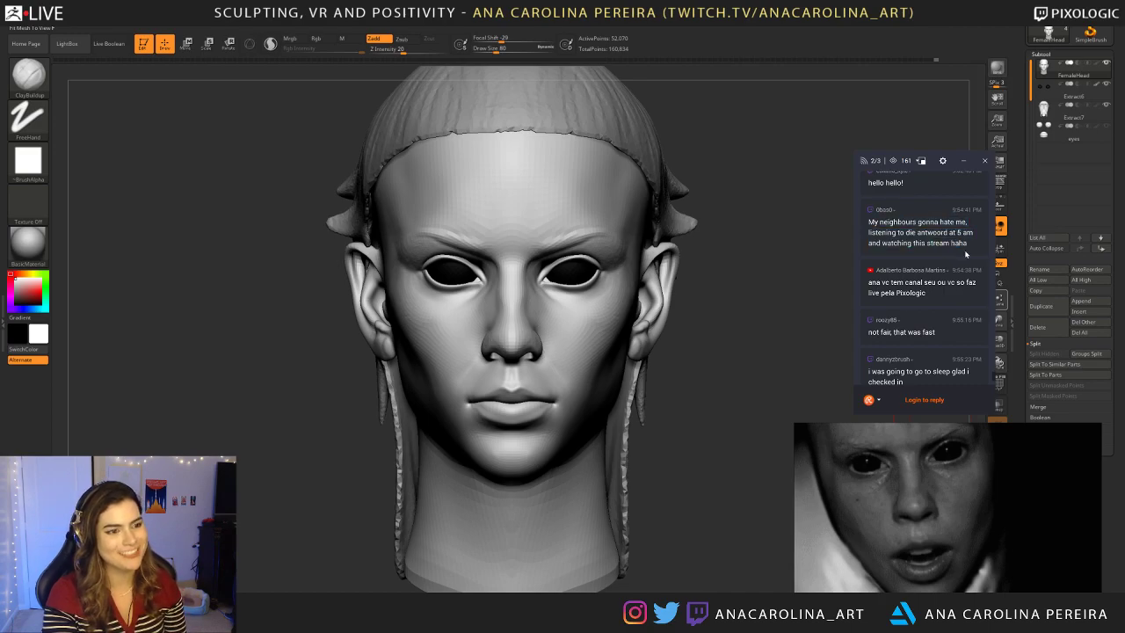
scroll(965, 273, down, 1)
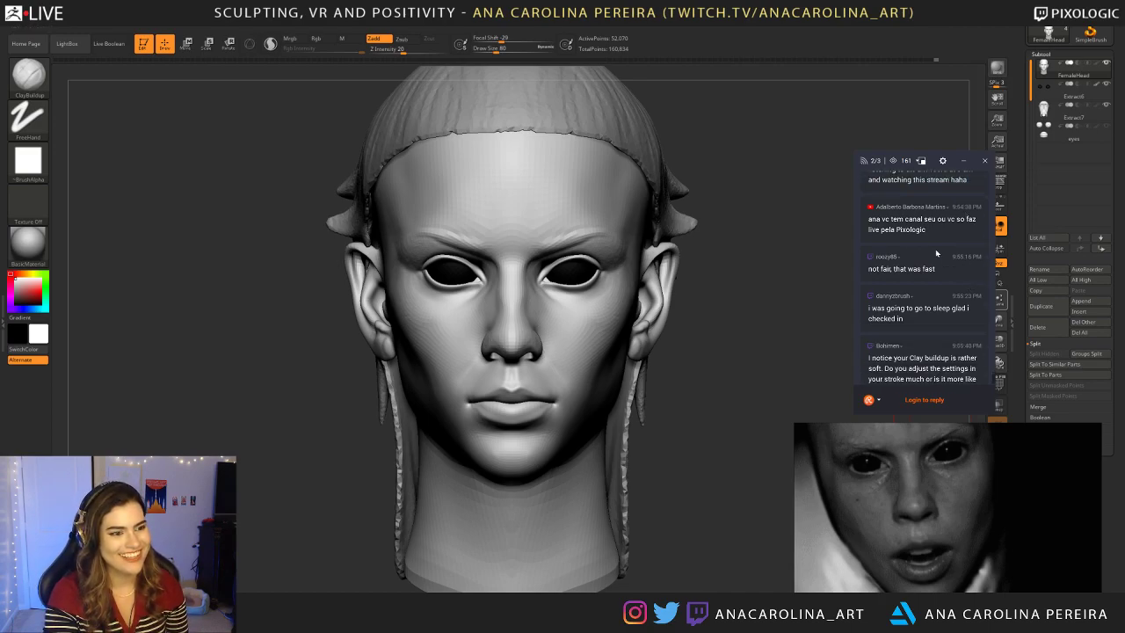
drag(926, 230, 893, 219)
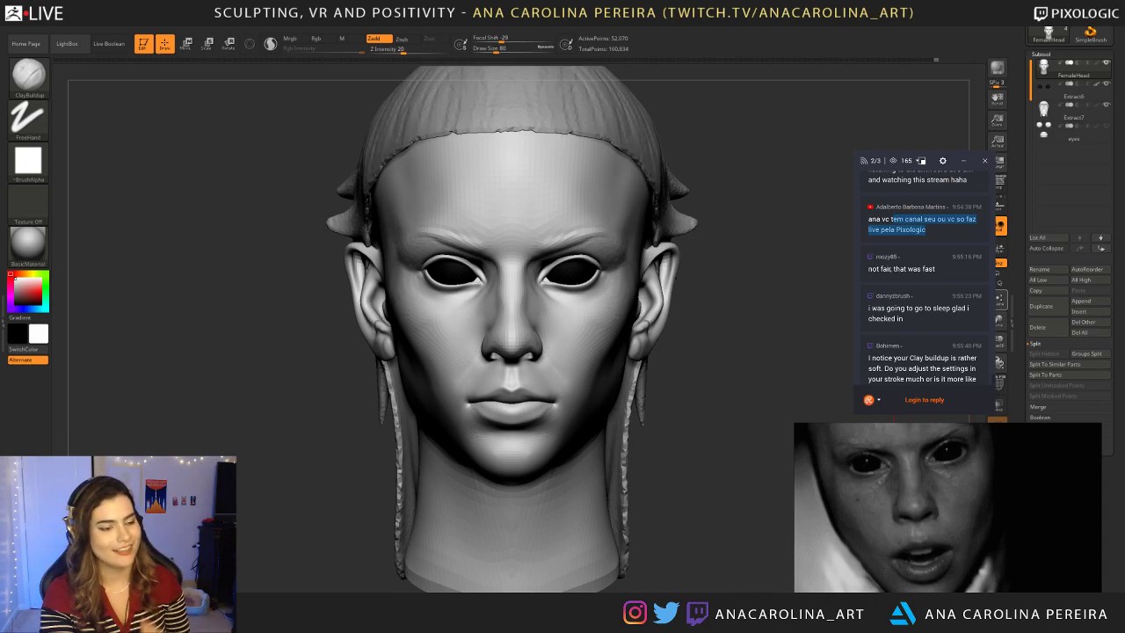
drag(907, 269, 936, 271)
click(927, 269)
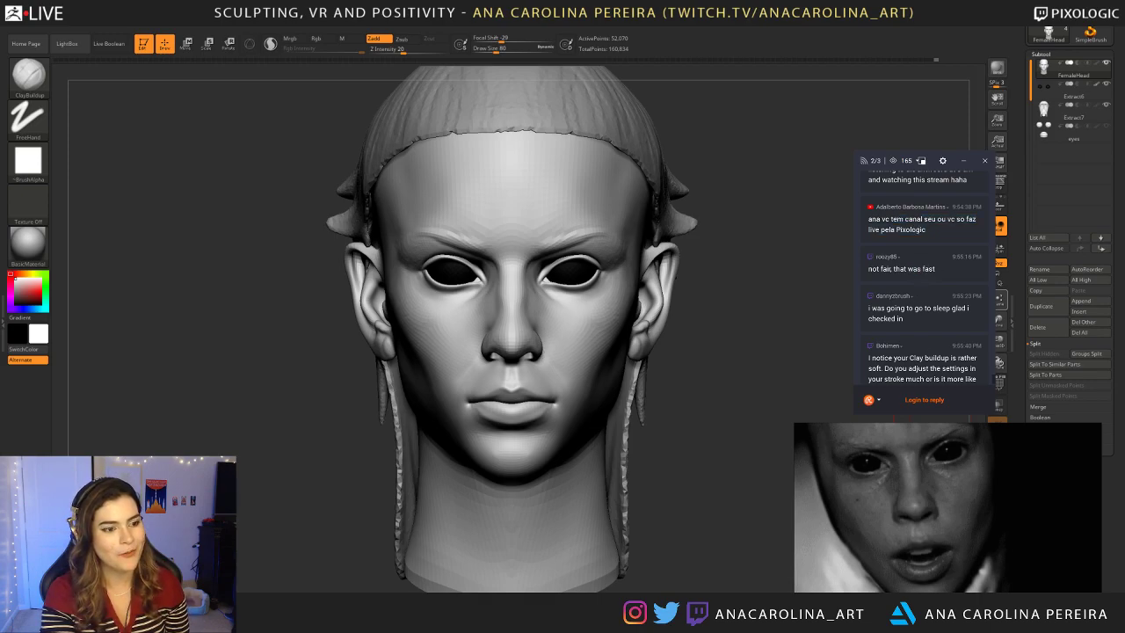
drag(919, 308, 869, 293)
click(927, 312)
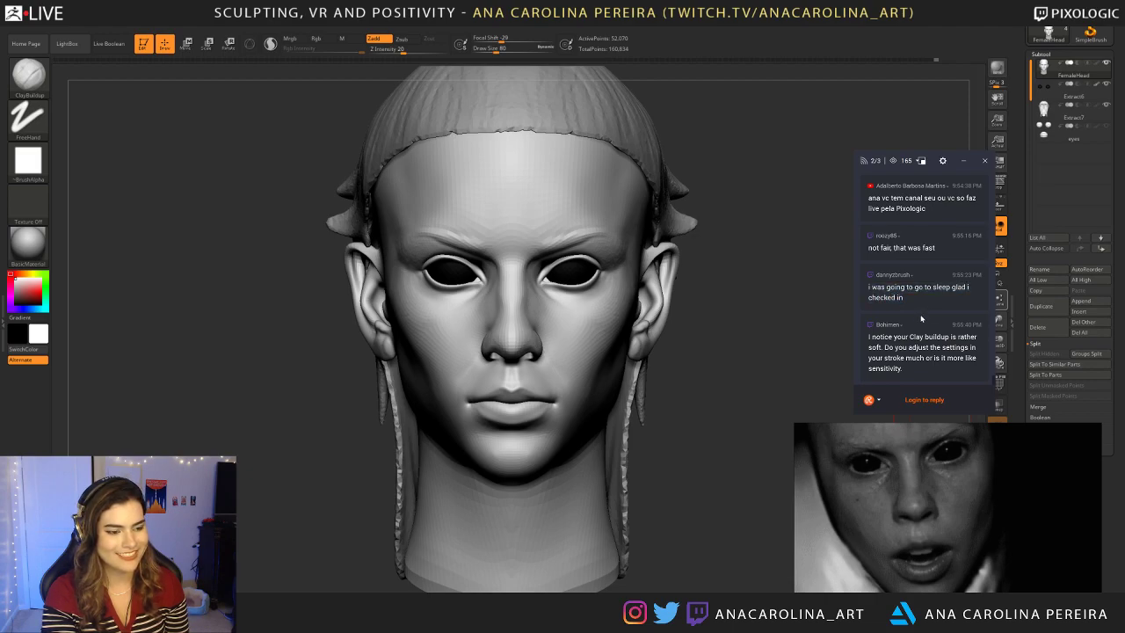
mouse_move(914, 371)
mouse_down()
mouse_move(850, 336)
mouse_move(867, 365)
mouse_move(895, 378)
mouse_up()
click(902, 374)
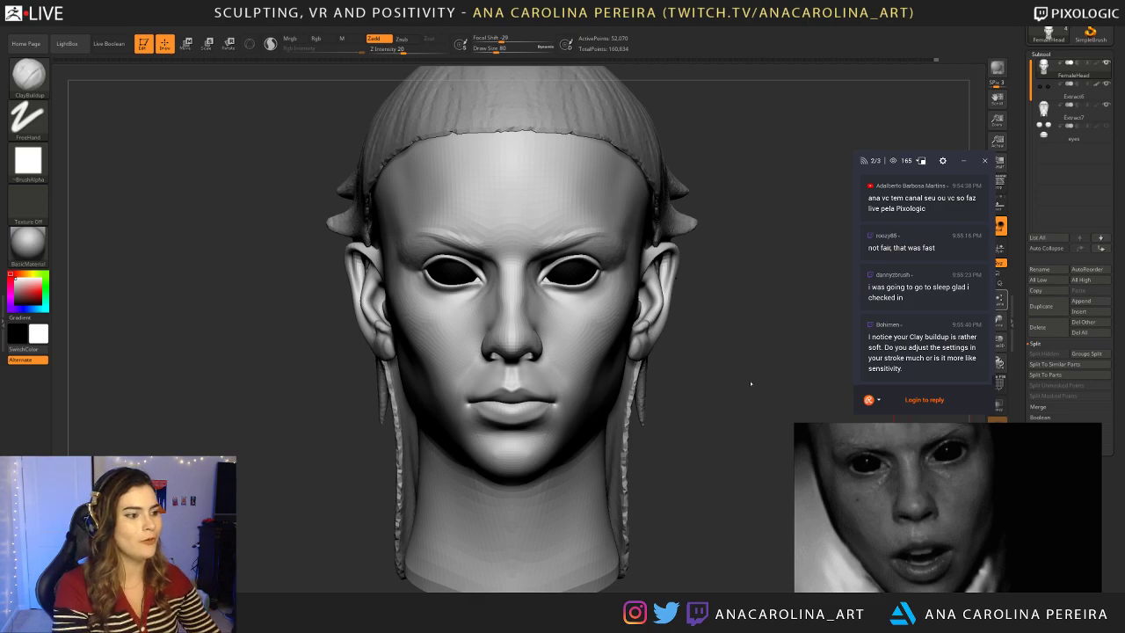
Step: Undo the last ClayBuildup stroke on the face and reduce the brush's draw size
drag(308, 297, 505, 308)
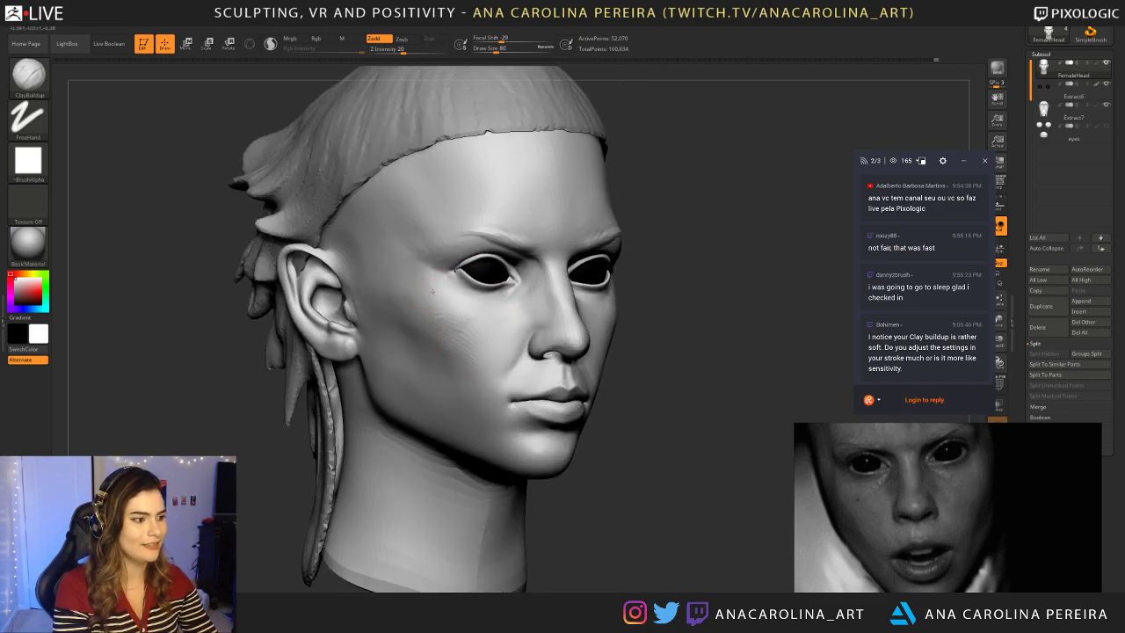
key(ctrl+z)
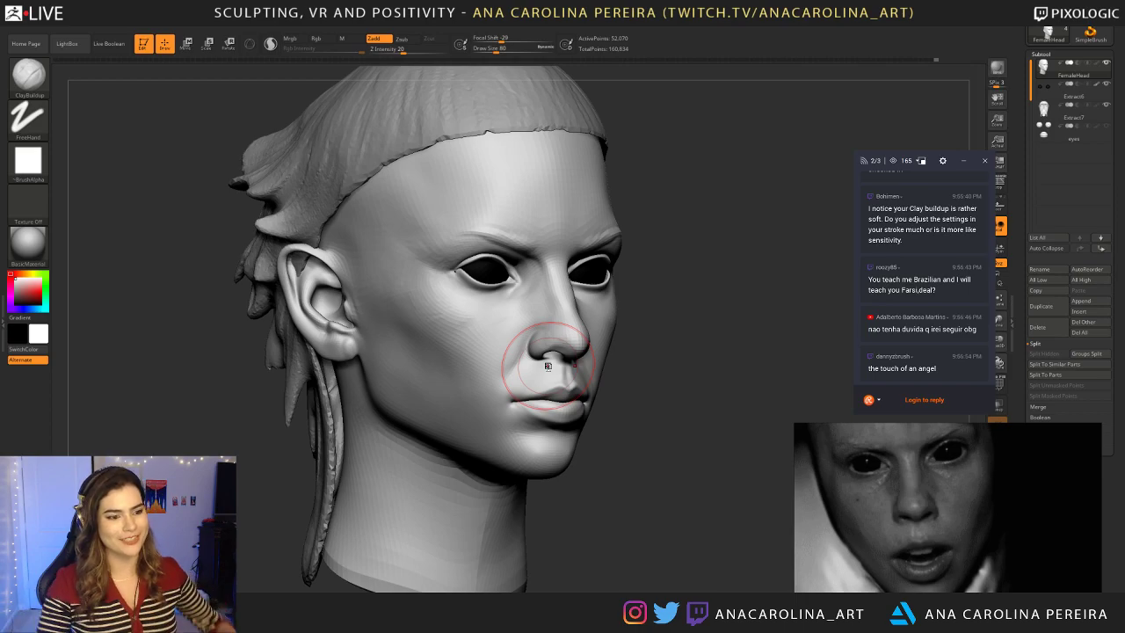
shift+drag(654, 443, 607, 440)
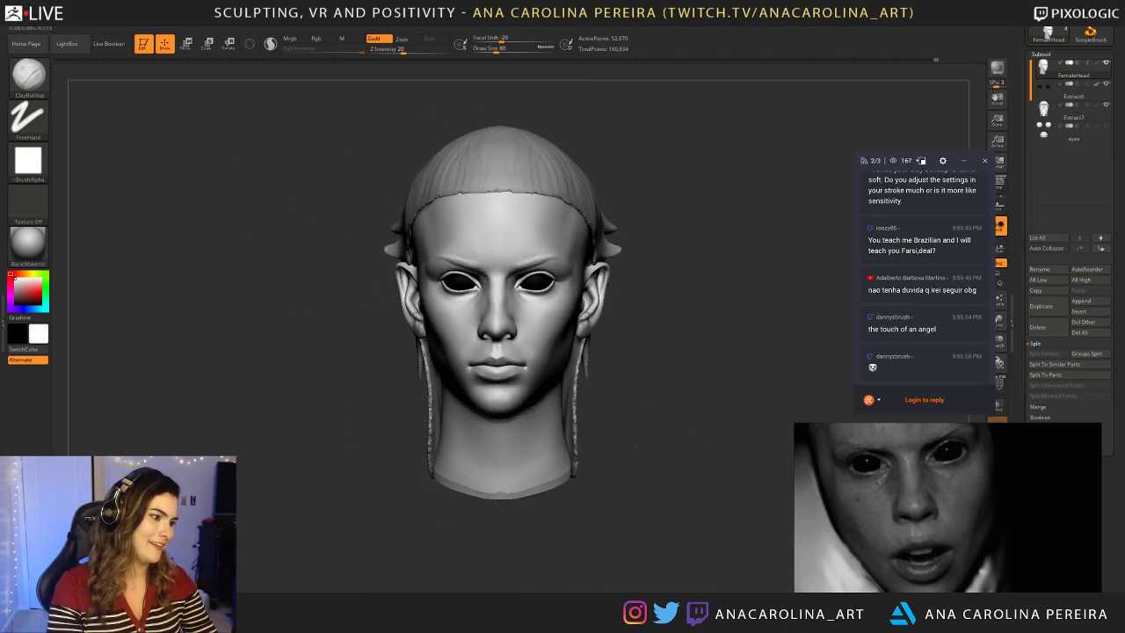
mouse_move(694, 421)
alt+mouse_down()
mouse_move(753, 442)
mouse_move(715, 434)
mouse_move(710, 444)
mouse_move(703, 429)
alt+mouse_up()
key(space)
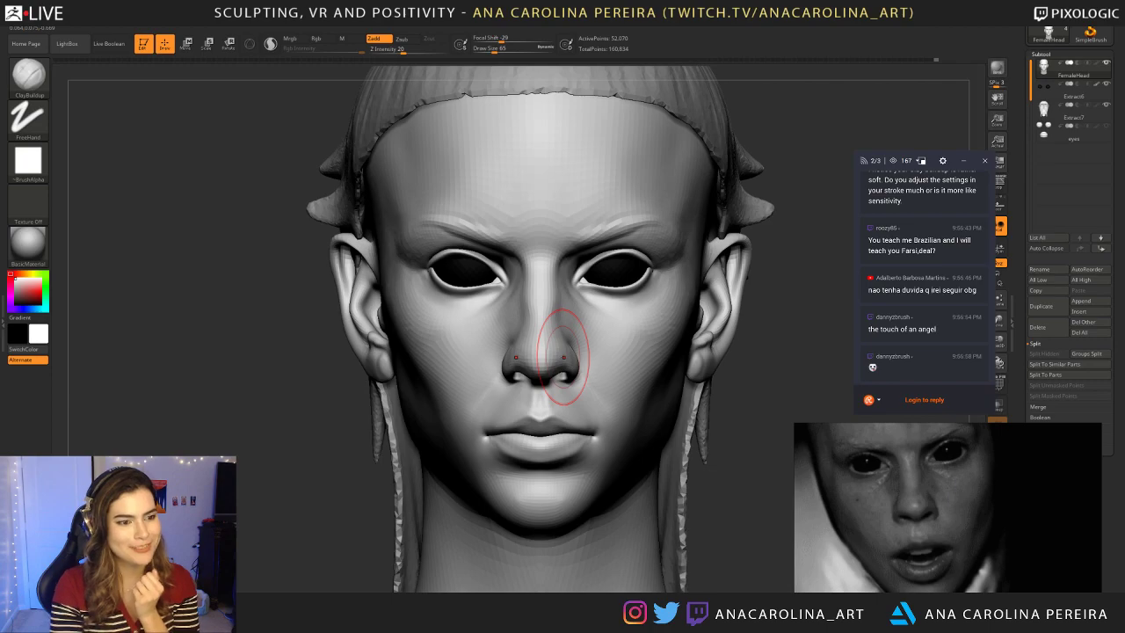
Step: Reread the language-exchange message and the newest comments in the chat overlay
scroll(954, 327, up, 1)
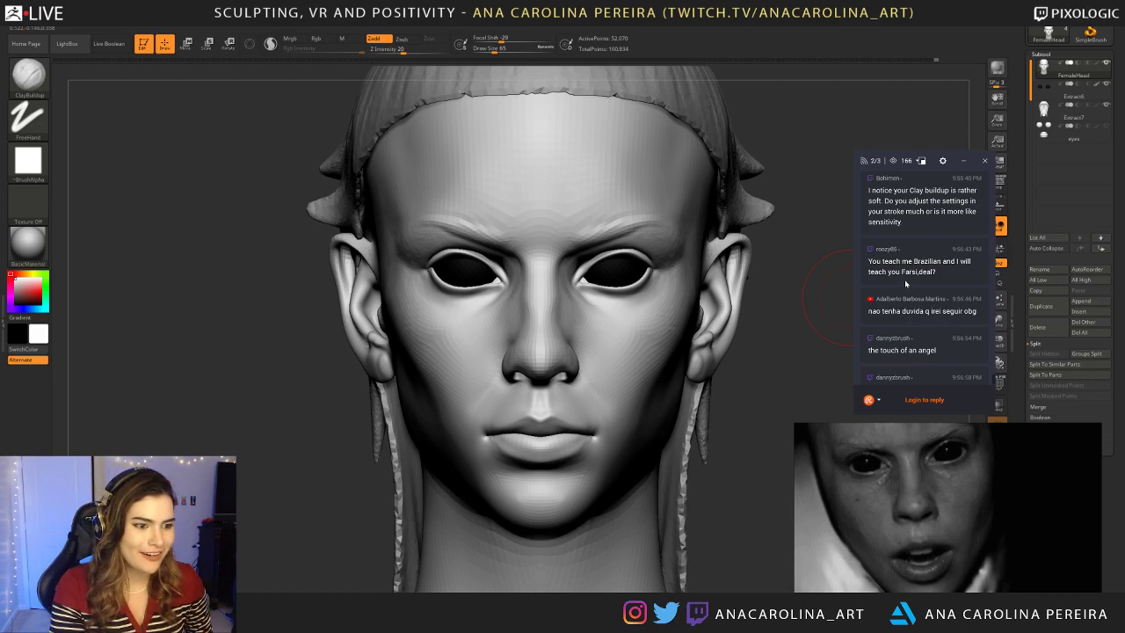
drag(903, 272, 926, 271)
scroll(934, 289, down, 1)
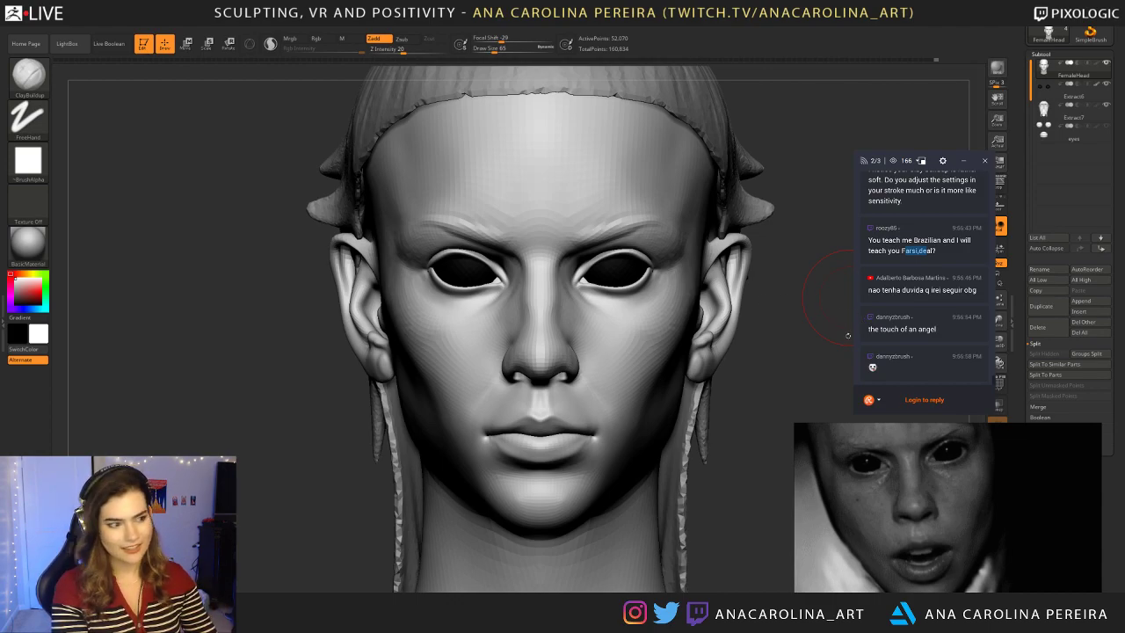
click(761, 375)
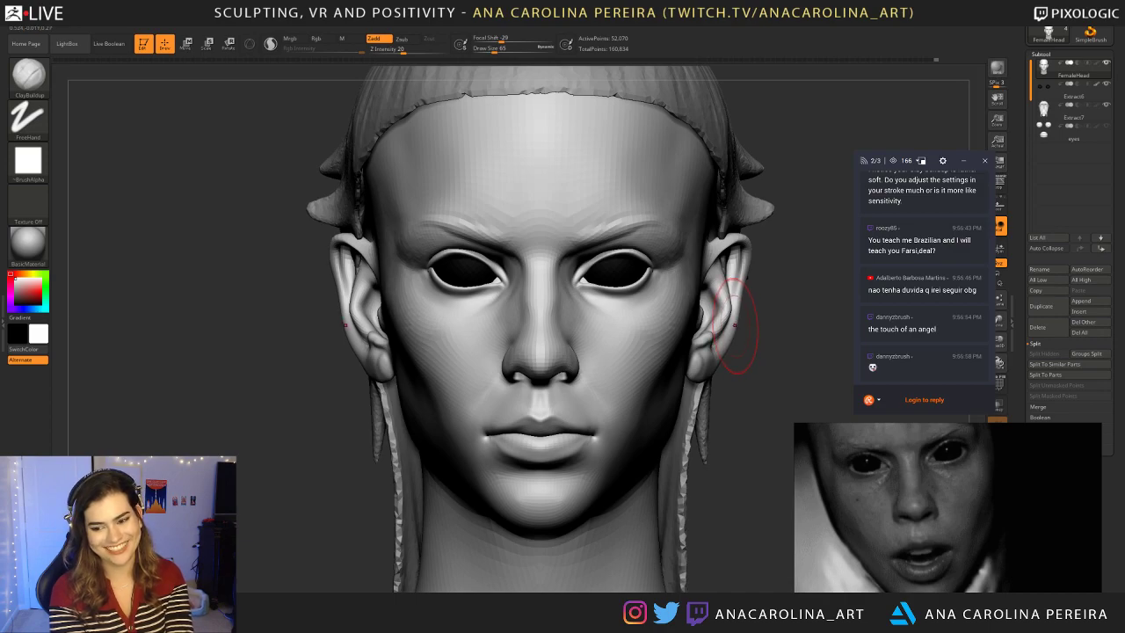
Step: Set the ClayBuildup draw size to 51, then refine and smooth the cheeks beside the nose
alt+drag(731, 387, 691, 379)
key(space)
drag(716, 385, 655, 385)
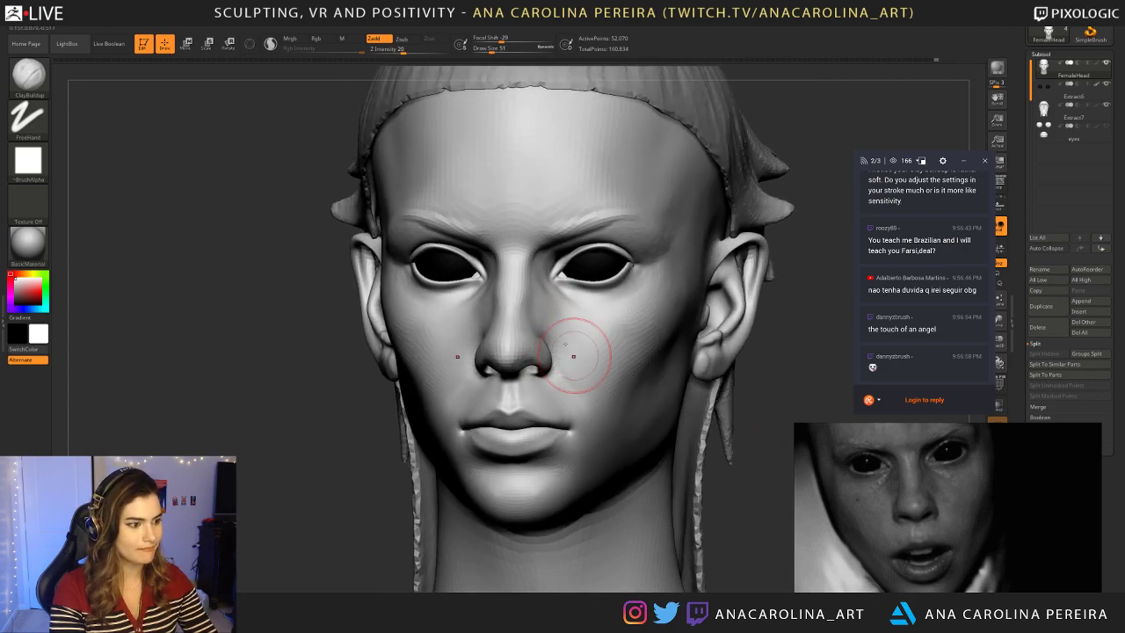
right_drag(761, 428, 572, 360)
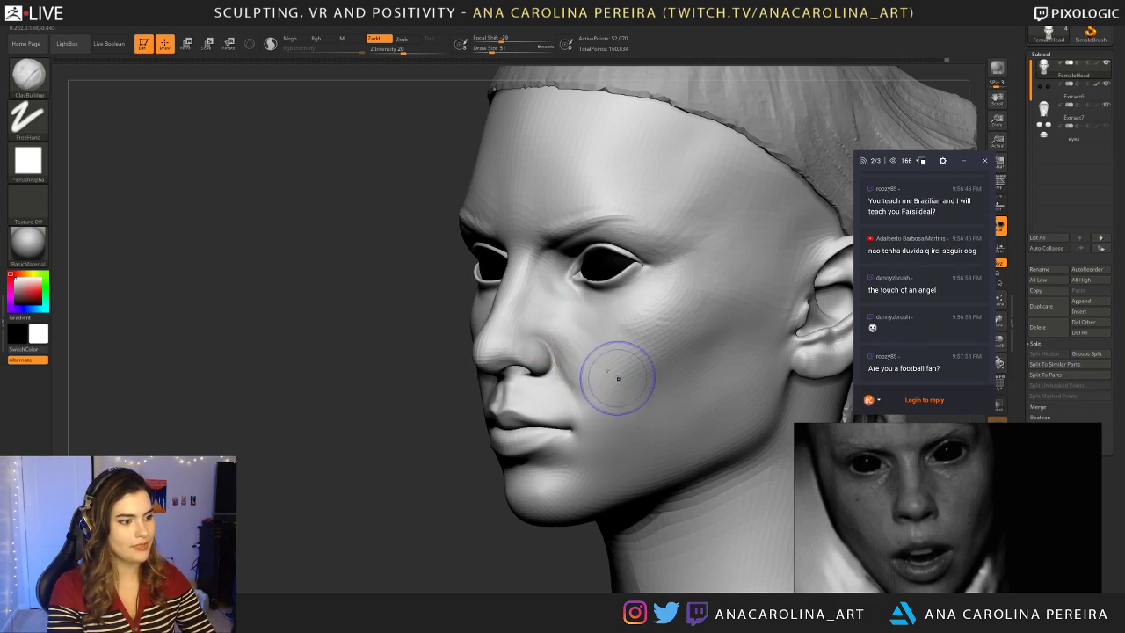
key(shift)
Step: Reduce the ClayBuildup draw size to 18 and refine the upper lip below the nose
ctrl+right_drag(532, 401, 590, 463)
key(space)
mouse_move(553, 407)
mouse_down()
mouse_move(501, 395)
mouse_move(502, 406)
mouse_up()
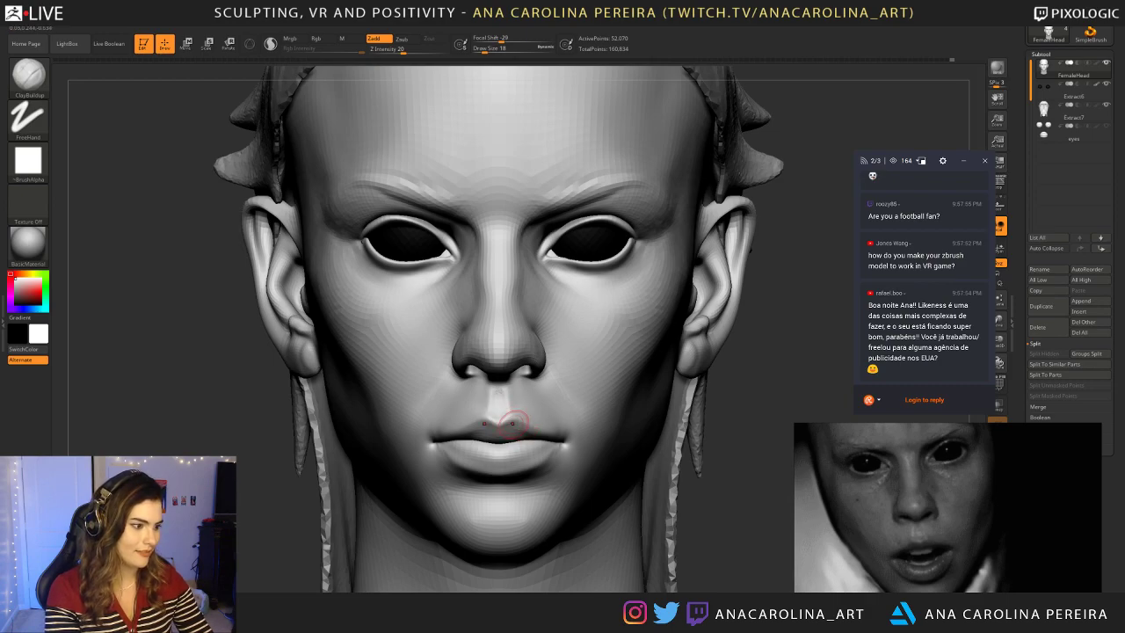
key(f)
drag(607, 492, 660, 517)
key(f)
shift+drag(619, 450, 776, 455)
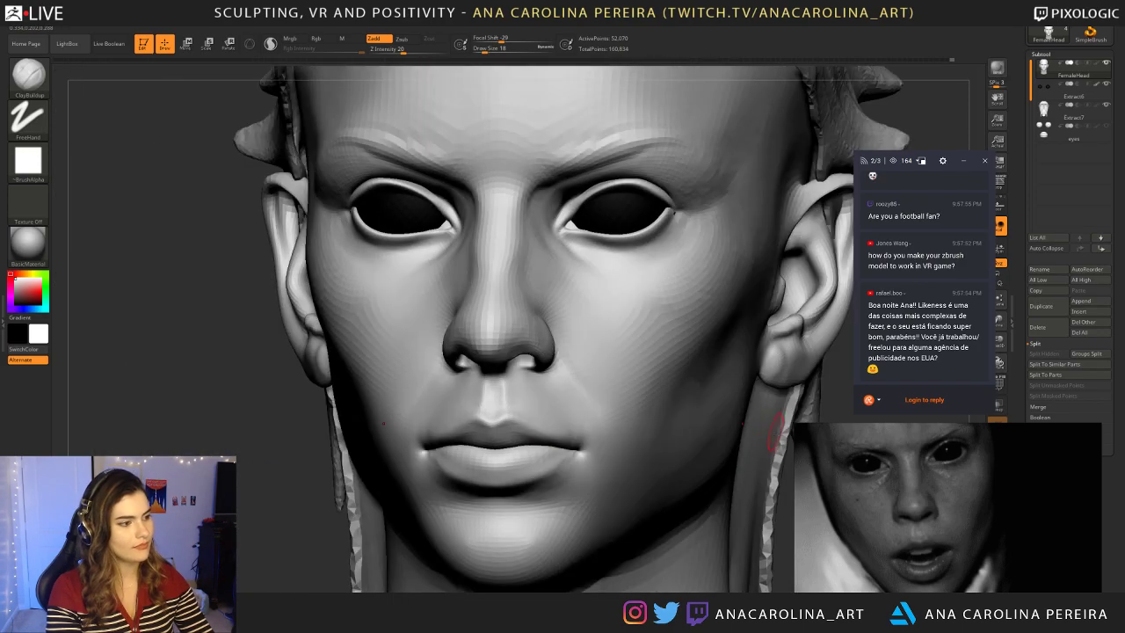
key(f)
alt+drag(668, 419, 673, 444)
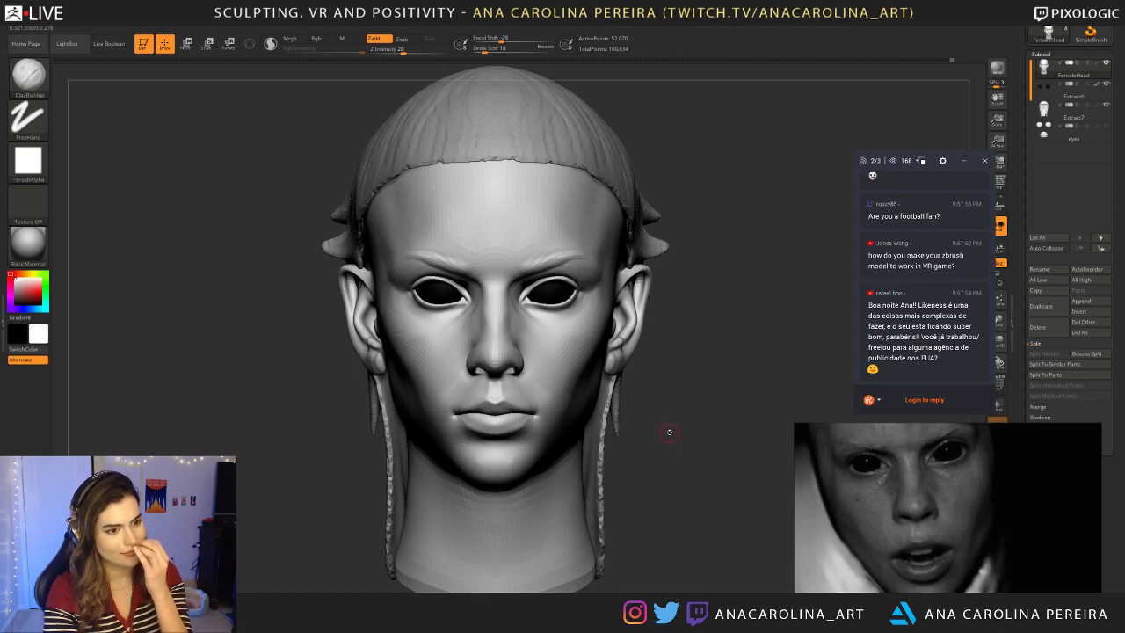
Step: Quick-save the head sculpt
scroll(894, 282, up, 4)
scroll(894, 284, down, 4)
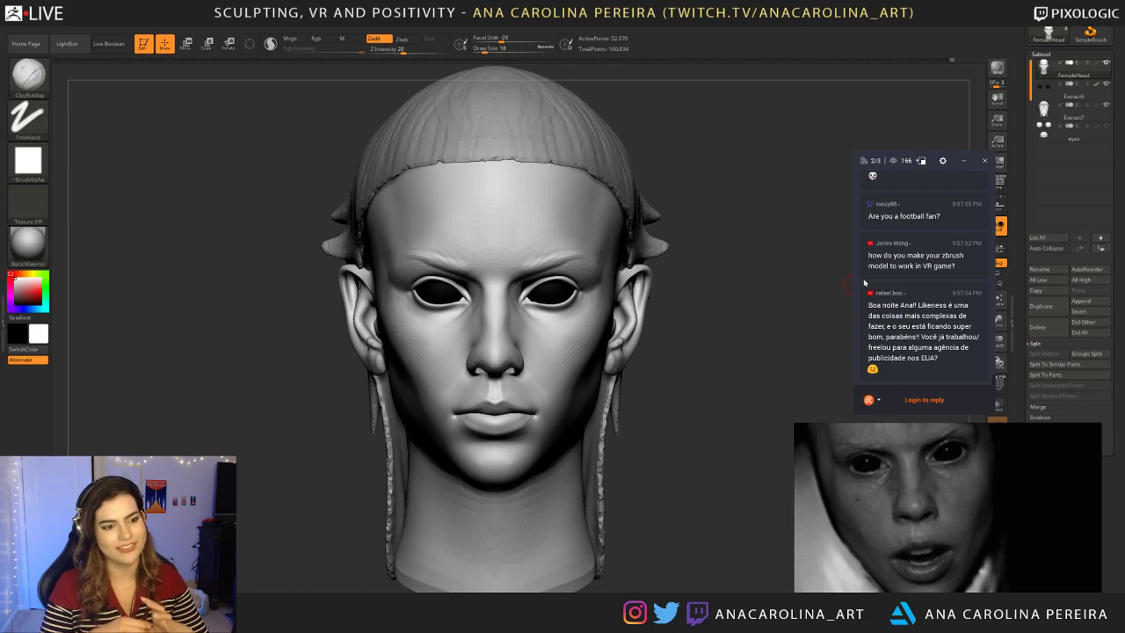
key(ctrl+s)
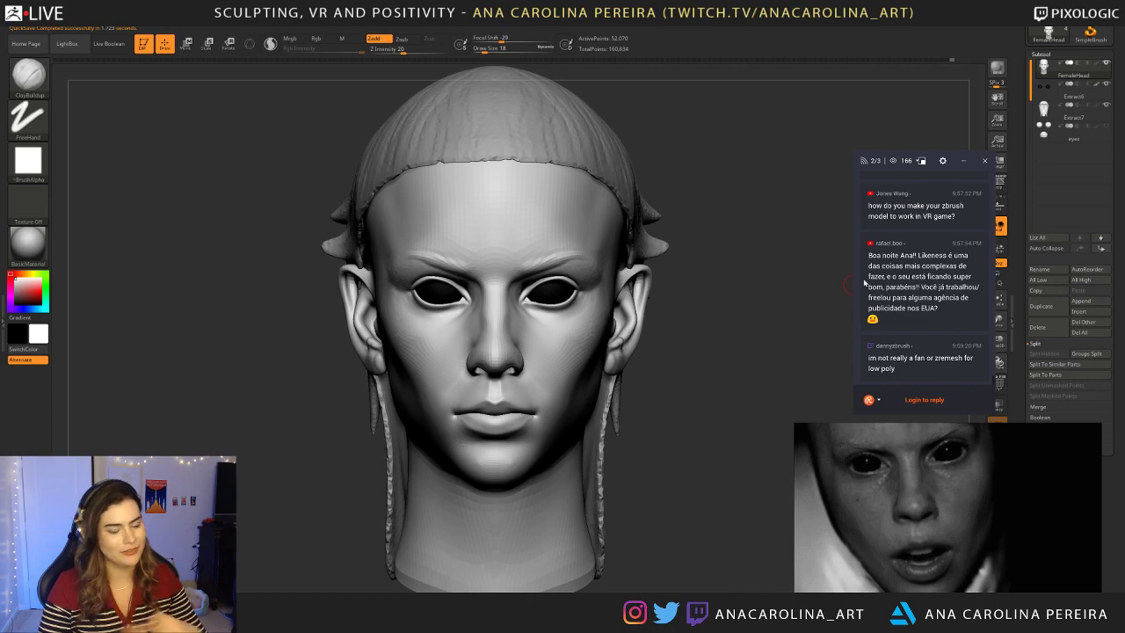
Step: Increase the ClayBuildup draw size to 48 and then 97, and refine and smooth the outer brows and temples
ctrl+right_drag(694, 374, 703, 387)
key(space)
click(709, 385)
drag(709, 383, 713, 384)
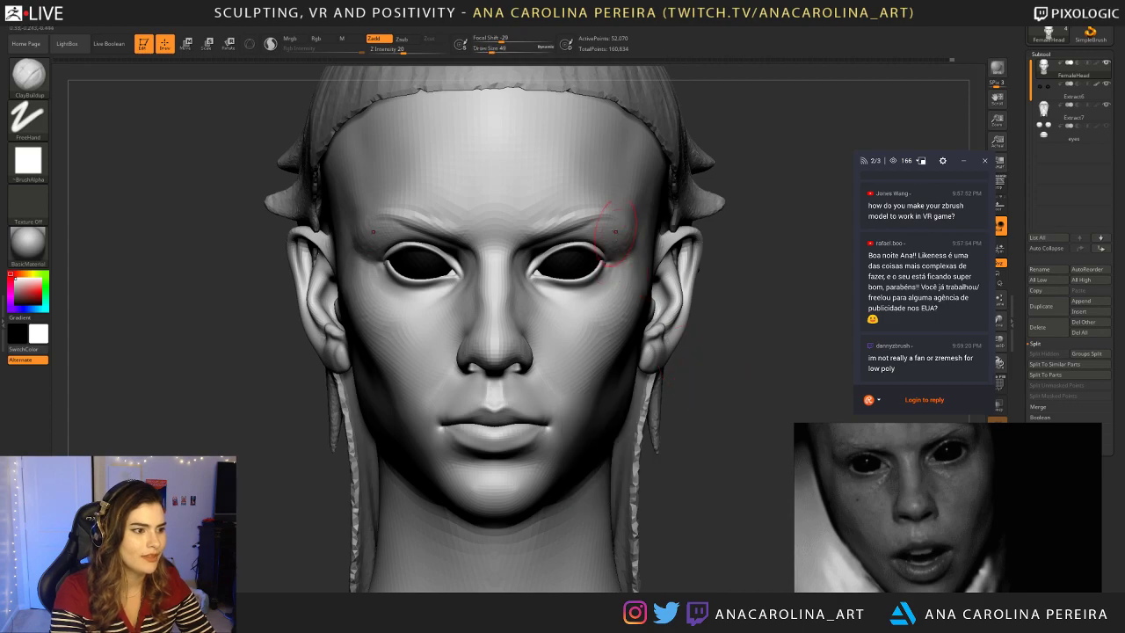
ctrl+right_drag(743, 311, 698, 258)
key(space)
drag(697, 258, 714, 258)
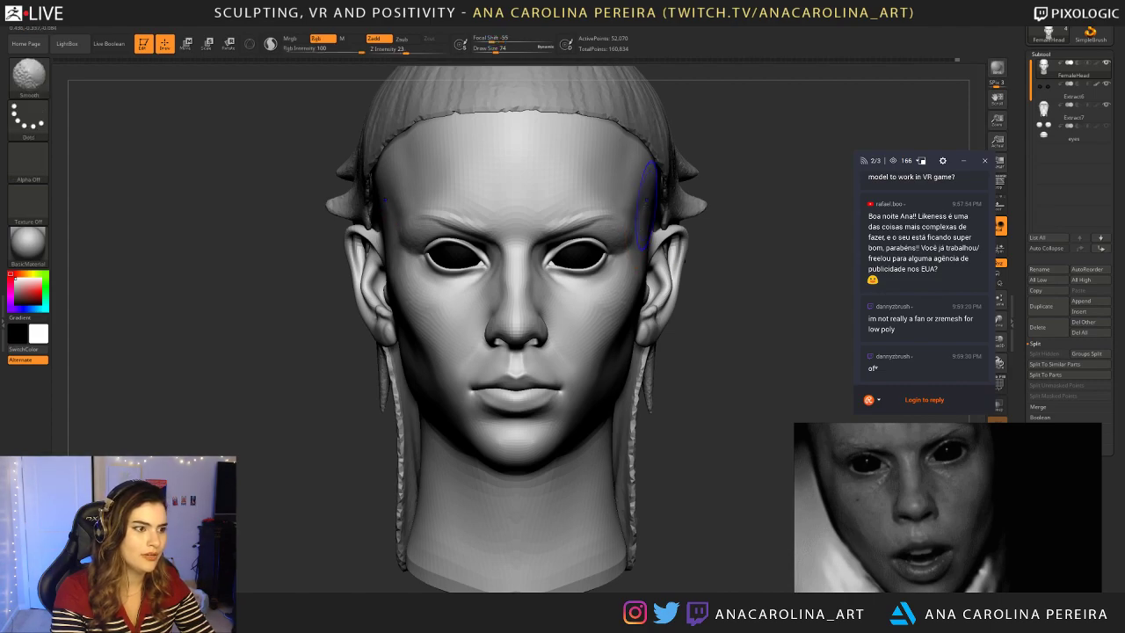
drag(709, 277, 673, 251)
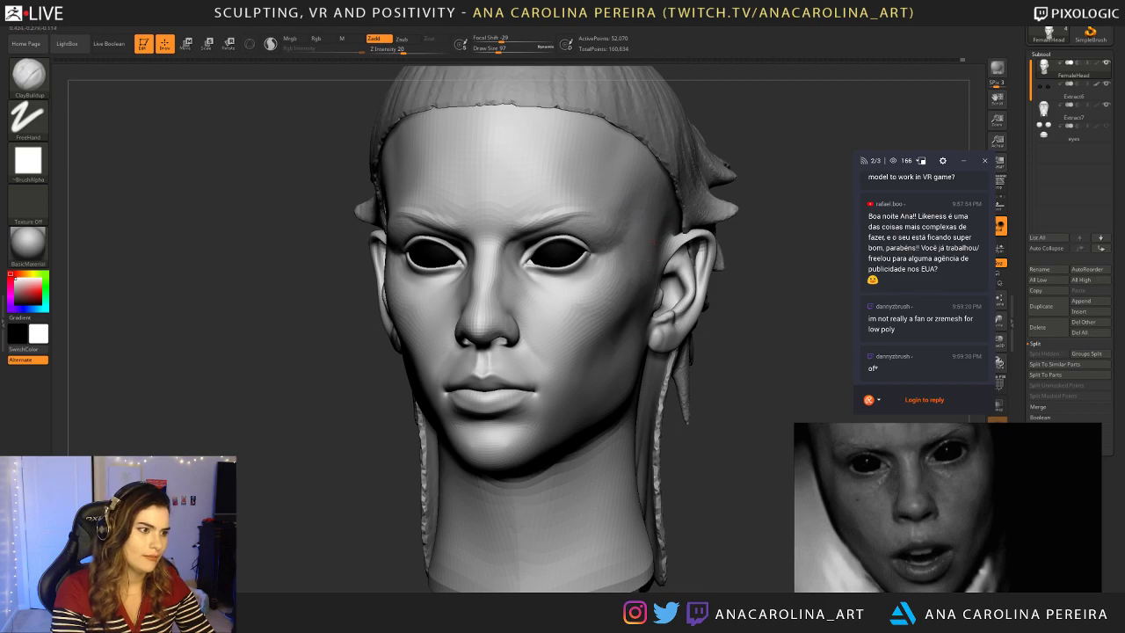
Step: Reframe the reference photo on the full face, then set the draw size to 44 and refine and smooth the area between the brows
mouse_move(742, 351)
alt+mouse_down()
mouse_move(734, 286)
mouse_move(746, 282)
mouse_move(729, 340)
alt+mouse_up()
scroll(885, 501, down, 2)
middle_drag(887, 498, 900, 519)
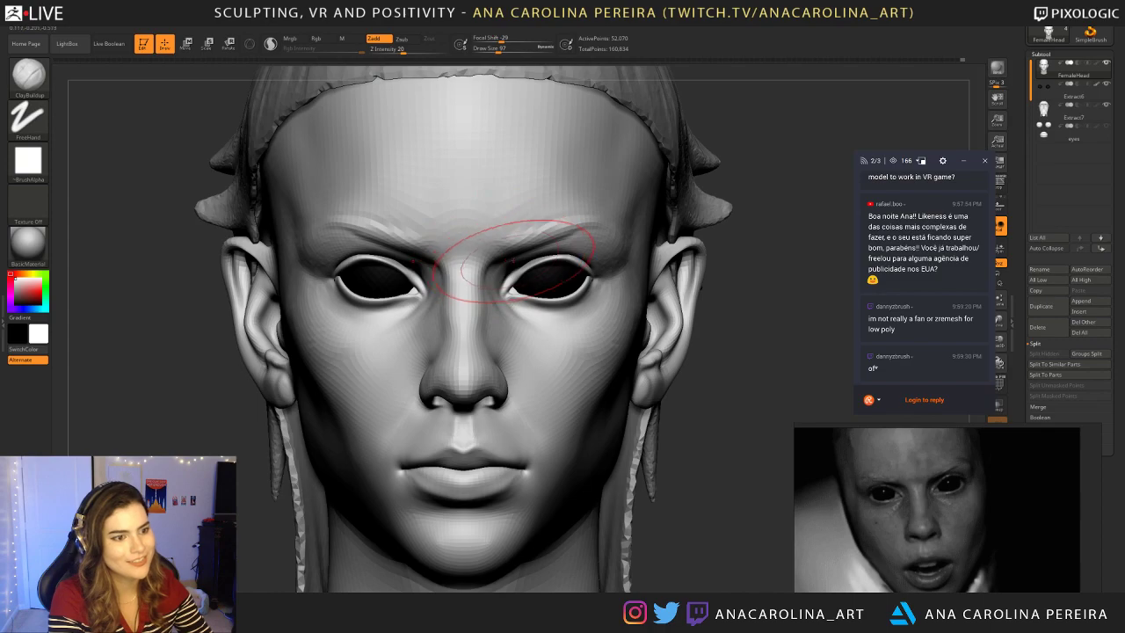
key(space)
drag(538, 249, 531, 249)
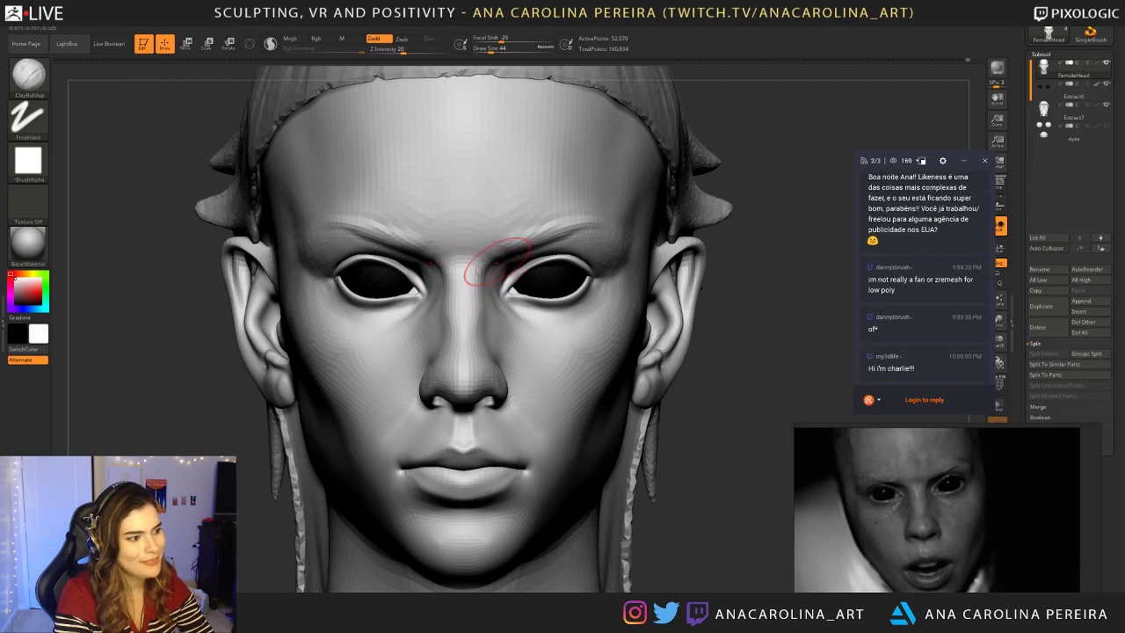
mouse_move(670, 320)
ctrl+right_down()
mouse_move(675, 226)
mouse_move(657, 239)
mouse_move(649, 326)
ctrl+right_up()
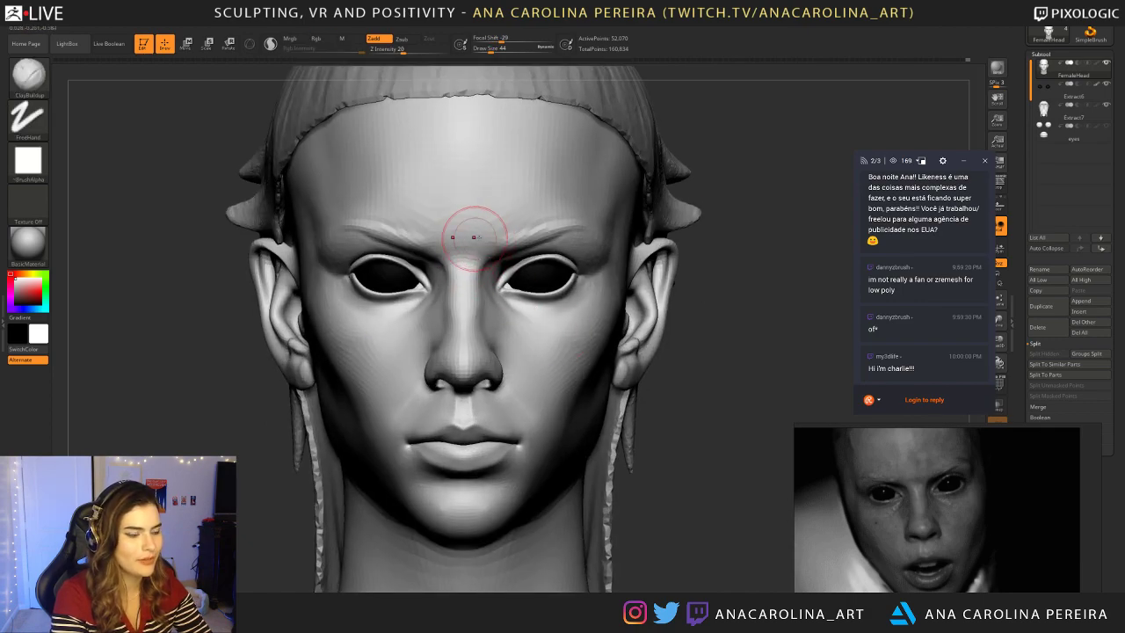
shift+drag(480, 238, 477, 233)
mouse_move(705, 251)
ctrl+right_down()
mouse_move(711, 162)
mouse_move(648, 225)
ctrl+right_up()
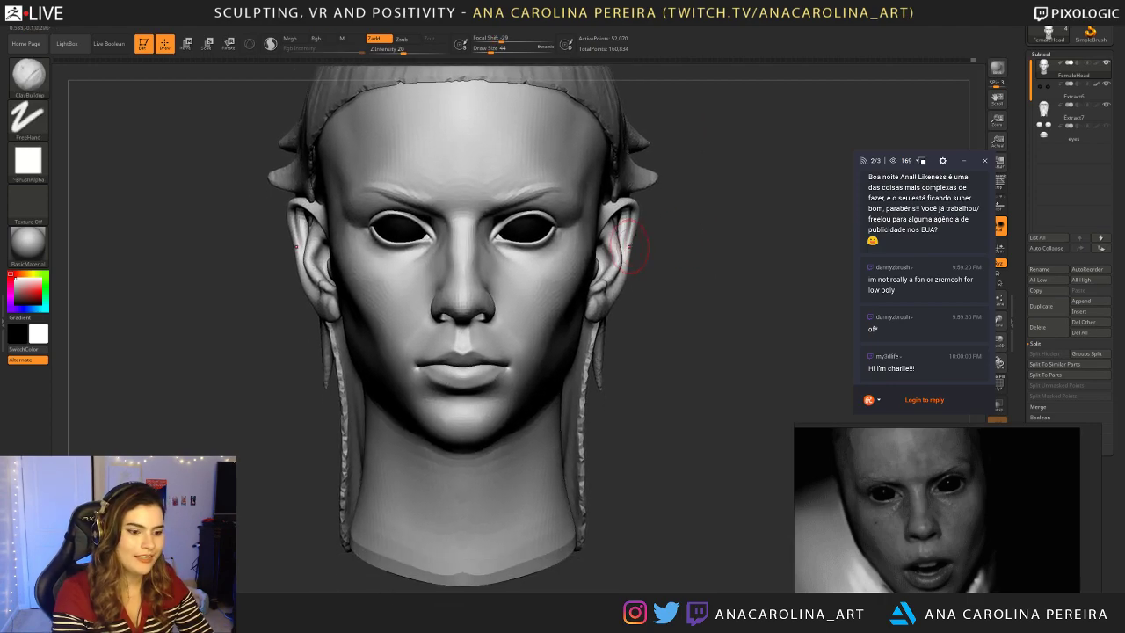
Step: Bring the angled reference photo of the nose and mouth into view and turn the head sculpt to a matching three-quarter angle
scroll(948, 435, down, 5)
middle_drag(889, 471, 956, 504)
scroll(972, 520, up, 5)
scroll(973, 520, up, 4)
drag(808, 326, 361, 332)
mouse_move(335, 496)
mouse_down()
mouse_move(369, 496)
mouse_move(364, 505)
mouse_up()
Step: Set the Move brush to draw size 22 and reshape the lower edge of the nostril
key(b)
key(m)
key(v)
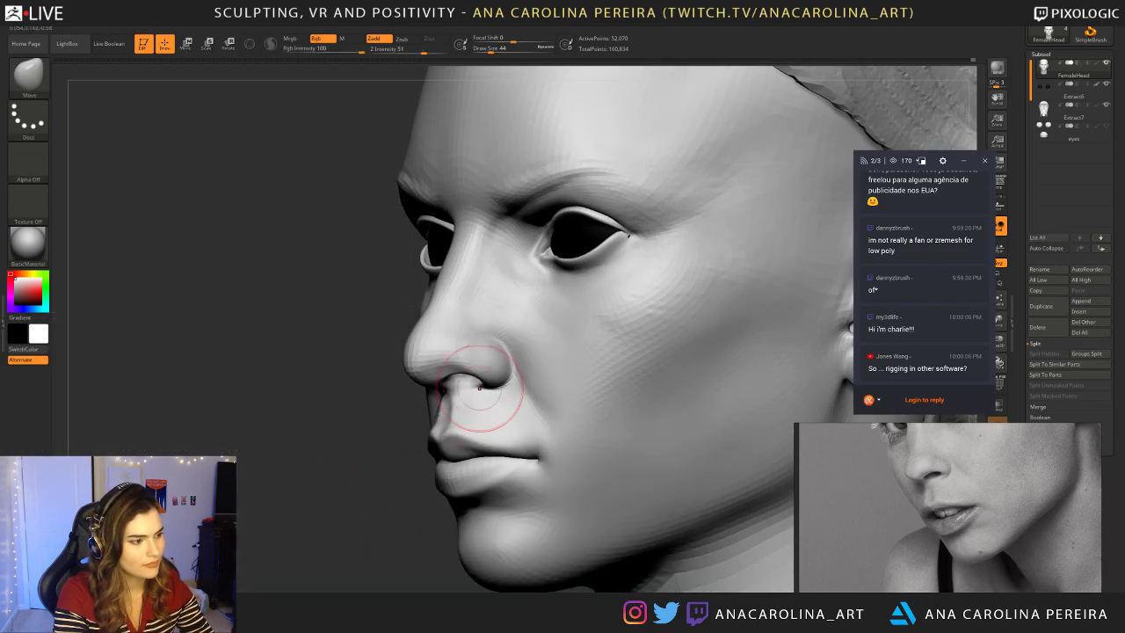
key(space)
drag(490, 371, 487, 371)
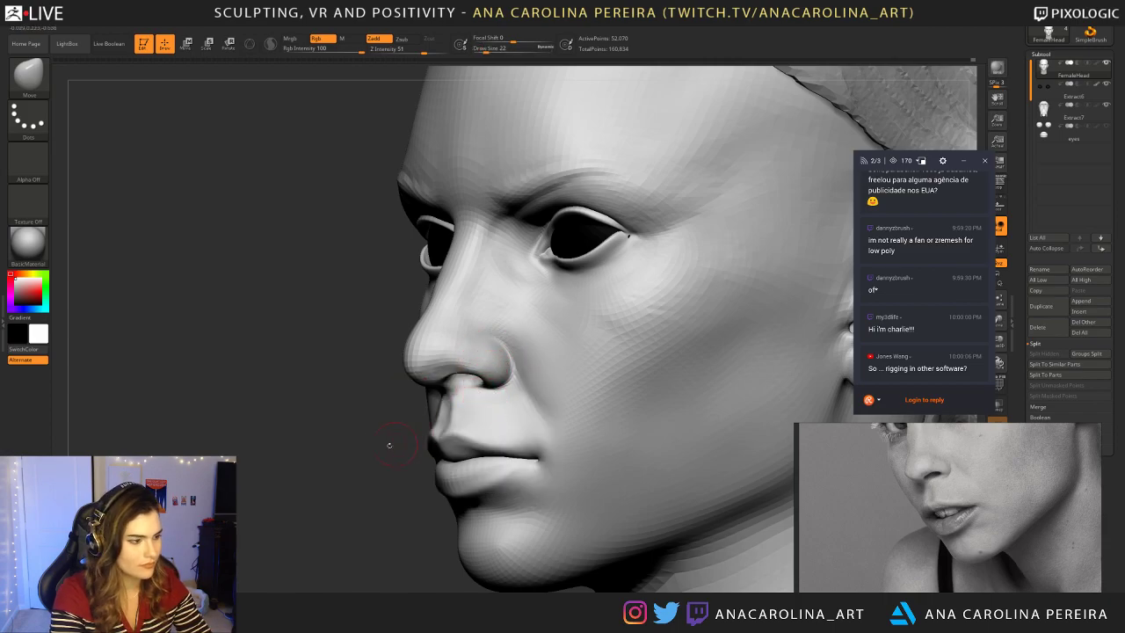
drag(392, 445, 463, 409)
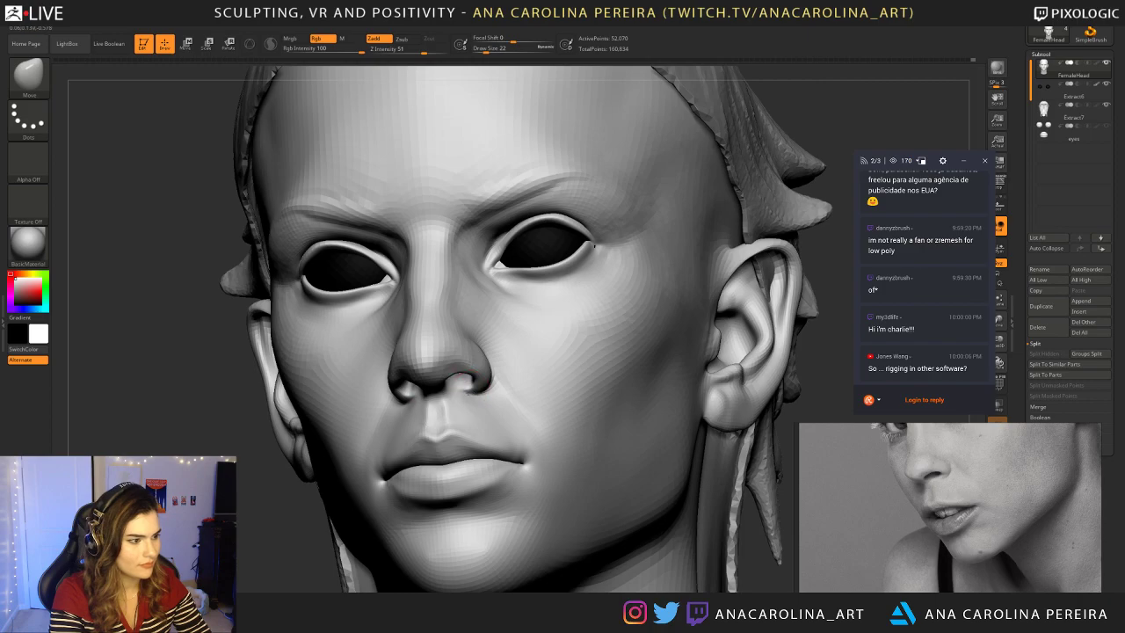
drag(326, 503, 231, 534)
alt+drag(189, 498, 406, 469)
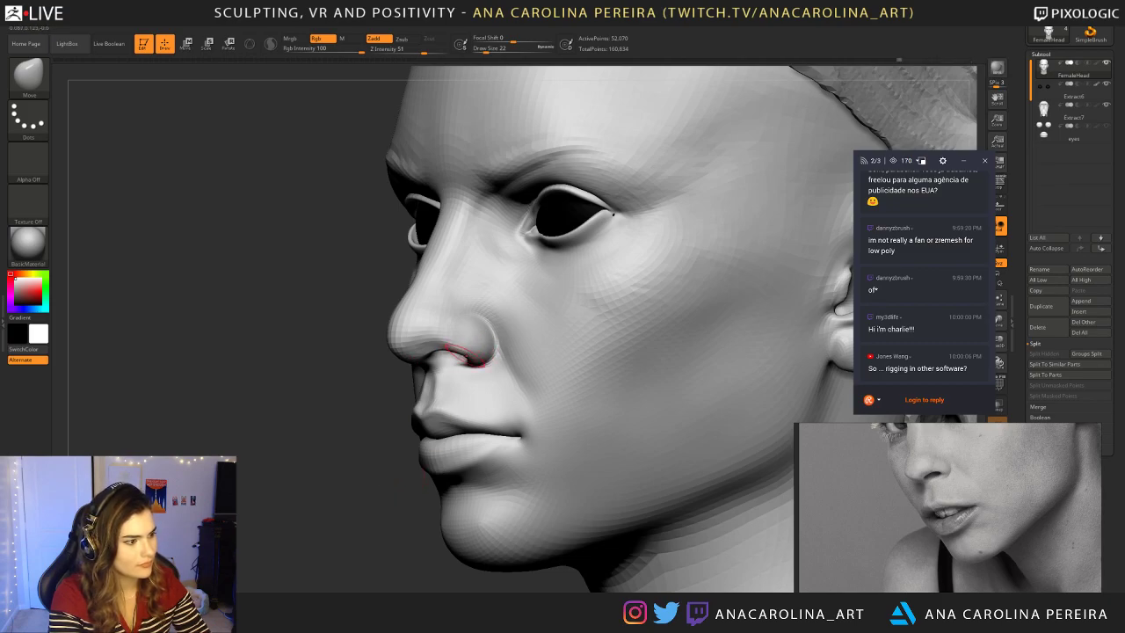
Step: Adjust the nose wing's contour with the Move brush and smooth its surface
drag(440, 349, 442, 355)
alt+drag(378, 436, 364, 378)
alt+drag(365, 377, 394, 444)
shift+drag(447, 339, 459, 350)
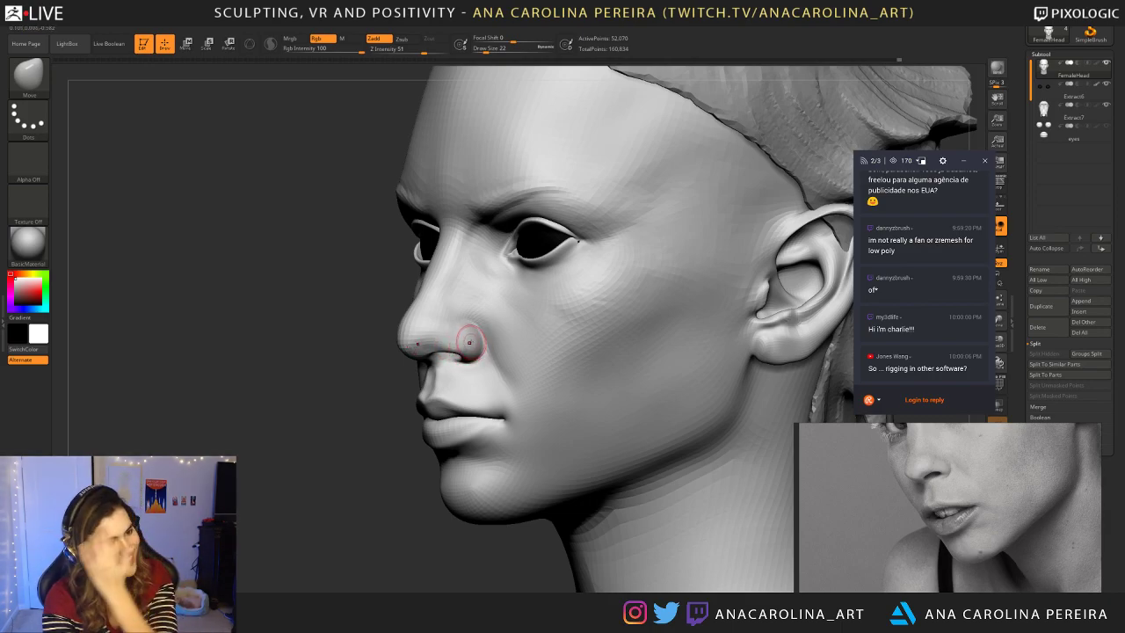
mouse_move(416, 530)
mouse_down()
mouse_move(408, 549)
mouse_move(420, 560)
mouse_move(405, 525)
mouse_up()
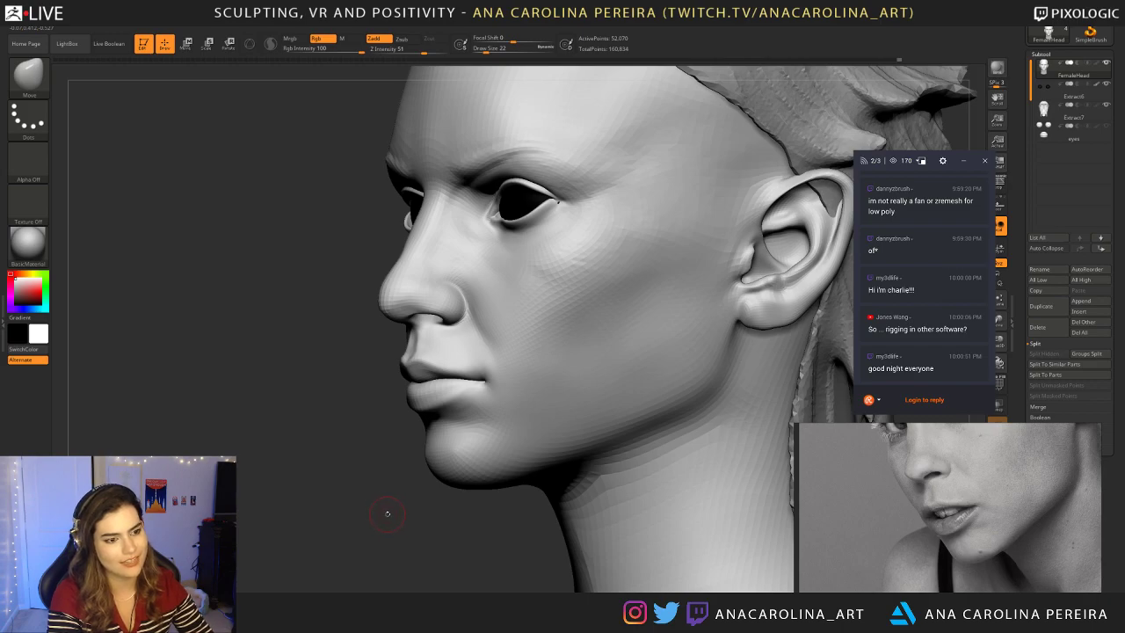
Step: Set the ClayBuildup brush to draw size 25 and refine the volume of the upper and lower lips
mouse_move(408, 543)
mouse_down()
mouse_move(369, 540)
mouse_move(409, 404)
mouse_up()
key(space)
key(b)
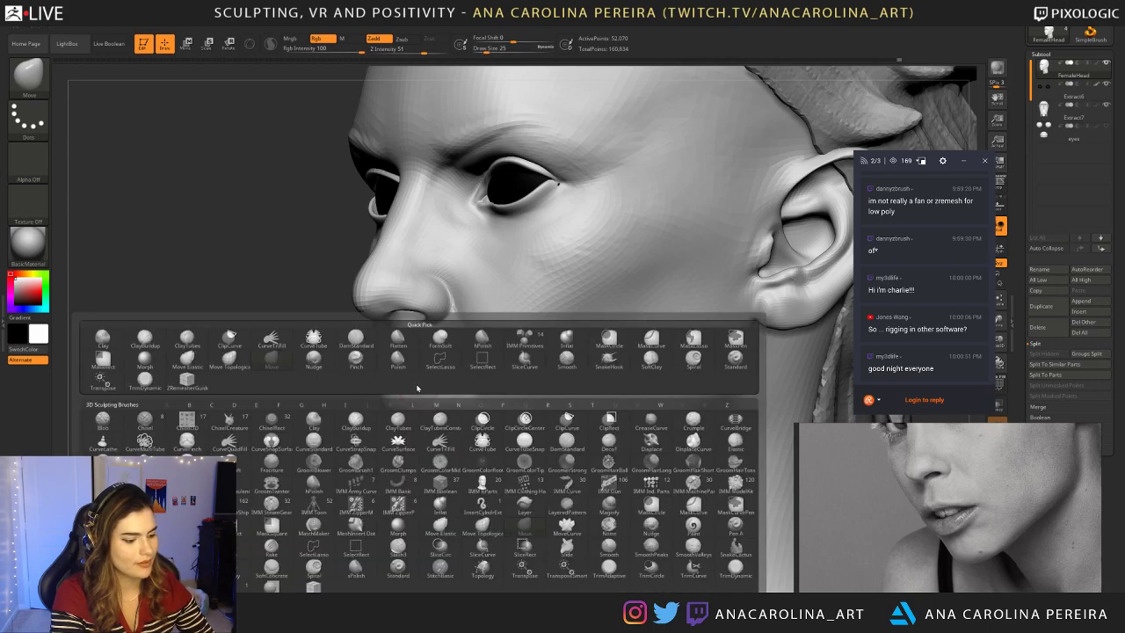
key(c)
key(b)
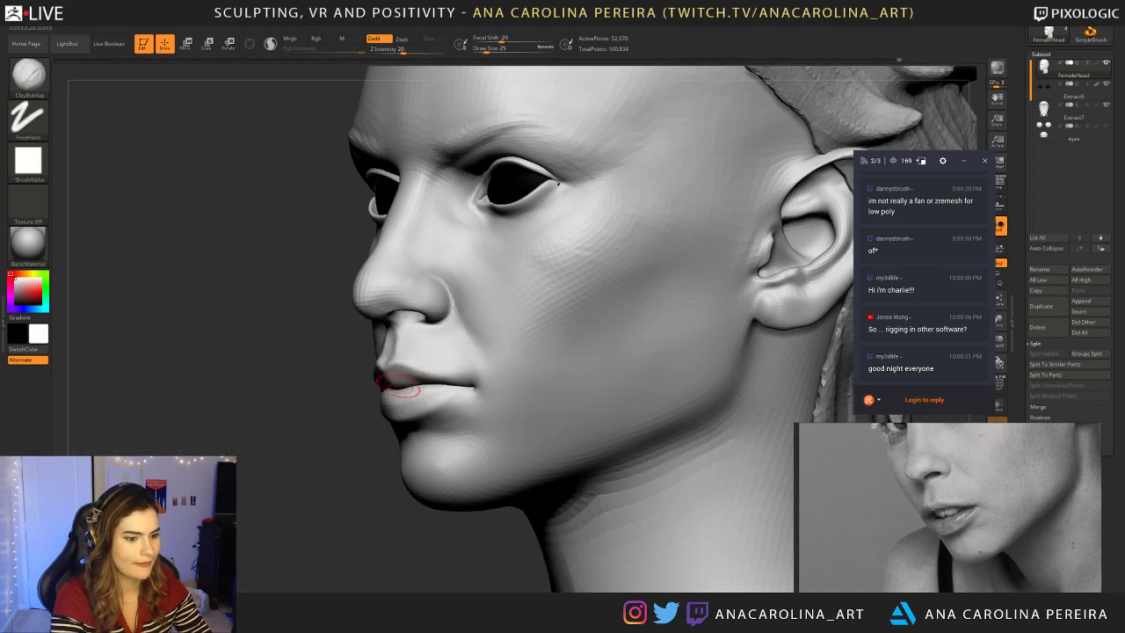
drag(345, 405, 387, 378)
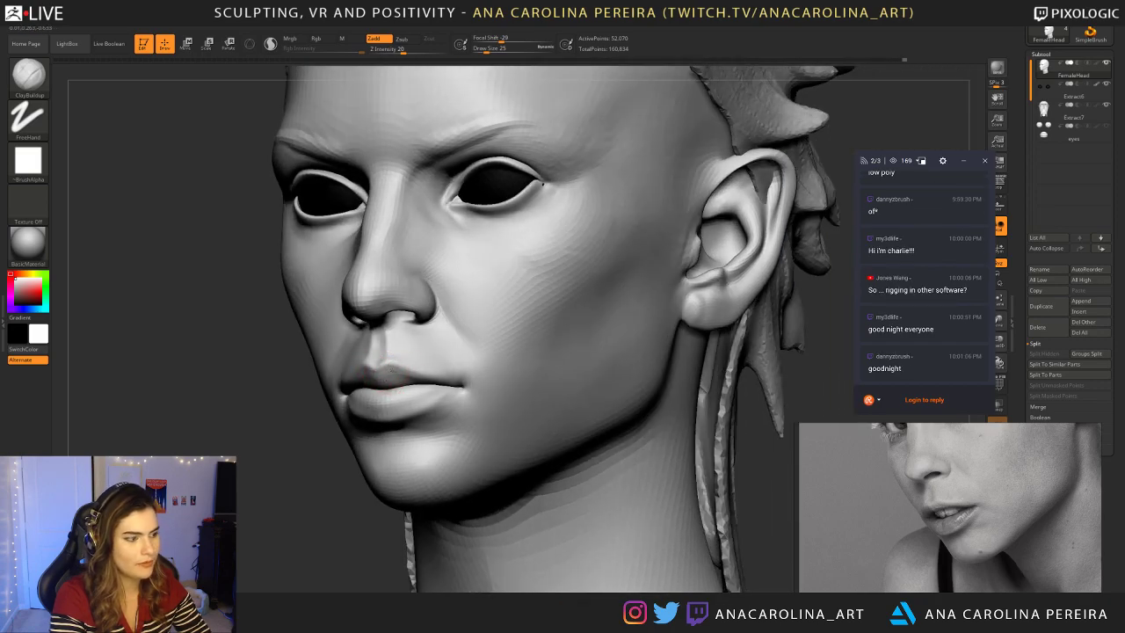
mouse_move(376, 527)
mouse_down()
mouse_move(300, 534)
mouse_move(352, 518)
mouse_up()
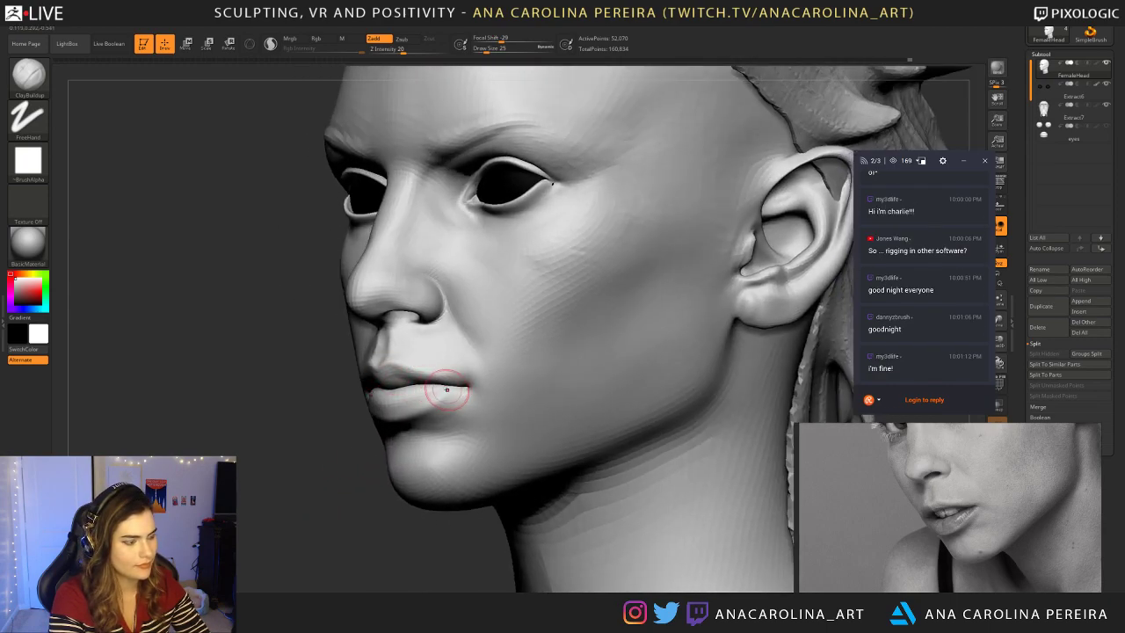
mouse_move(349, 486)
mouse_down()
mouse_move(364, 471)
mouse_move(342, 438)
mouse_move(355, 472)
mouse_up()
key(f)
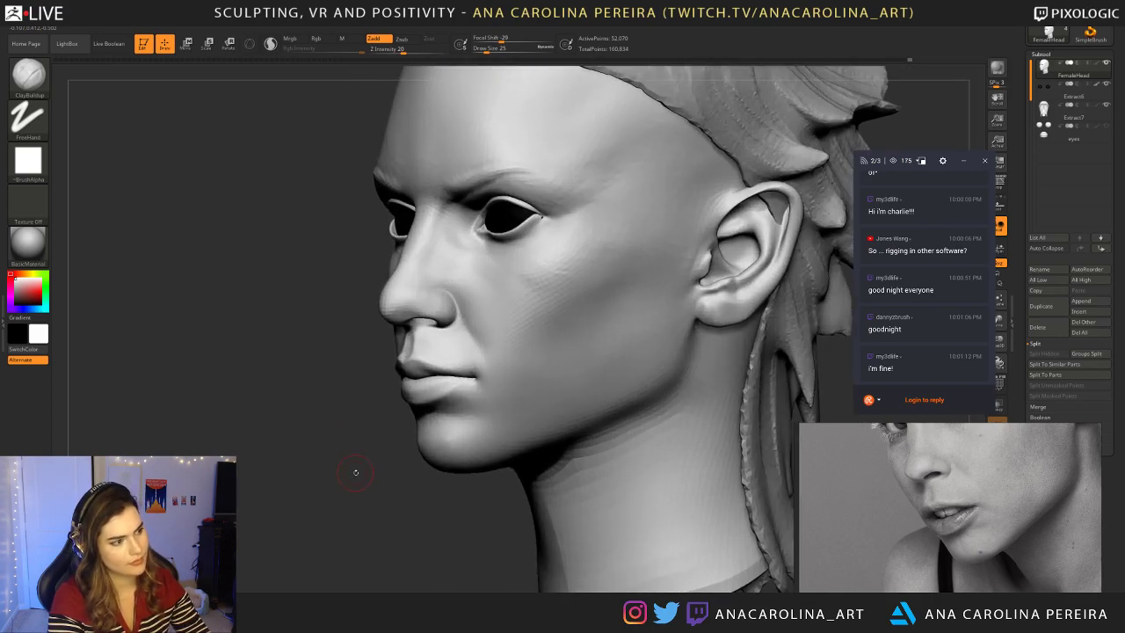
right_drag(360, 458, 392, 215)
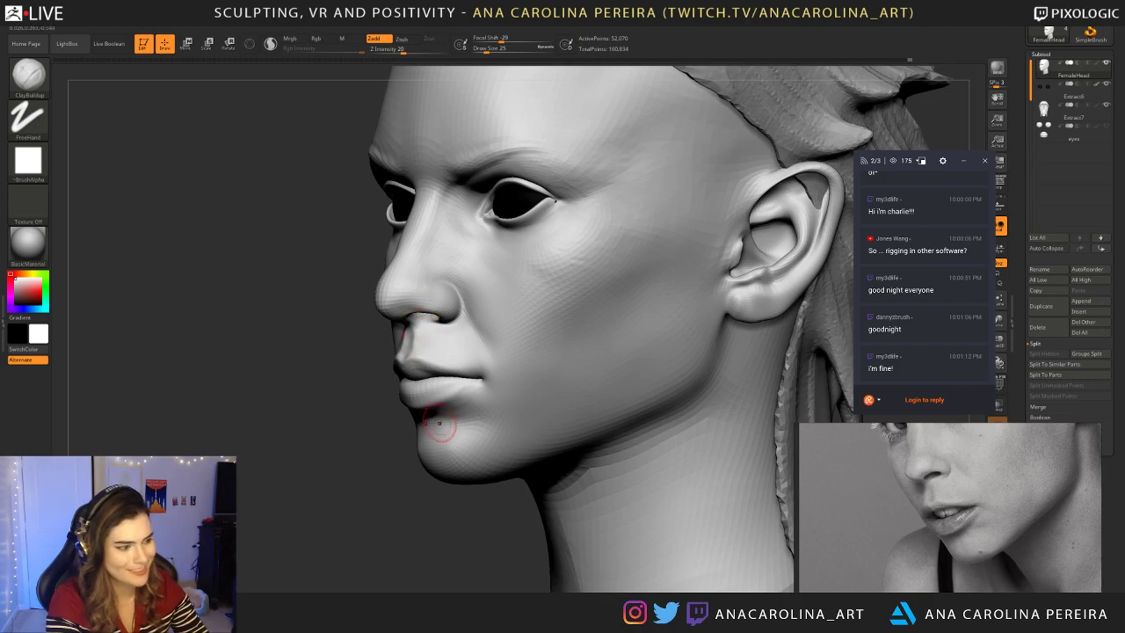
Step: Define the crease beneath the lower lip with the DamStandard brush
key(b)
key(d)
key(s)
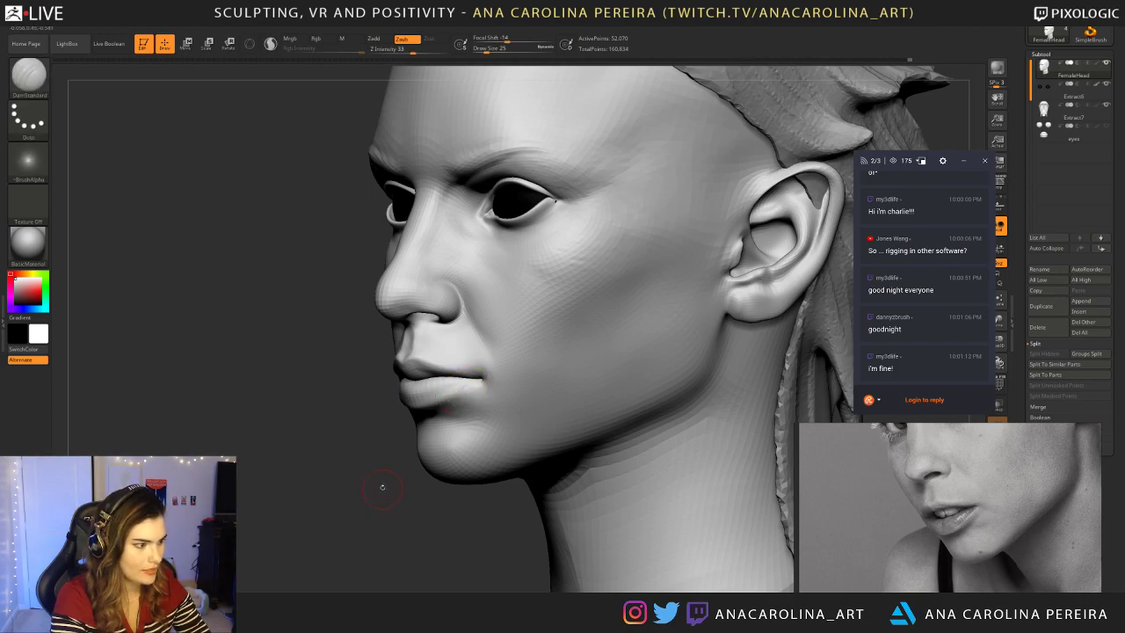
drag(381, 484, 382, 502)
Step: Adjust the lip line near the mouth corner with the Move brush
key(b)
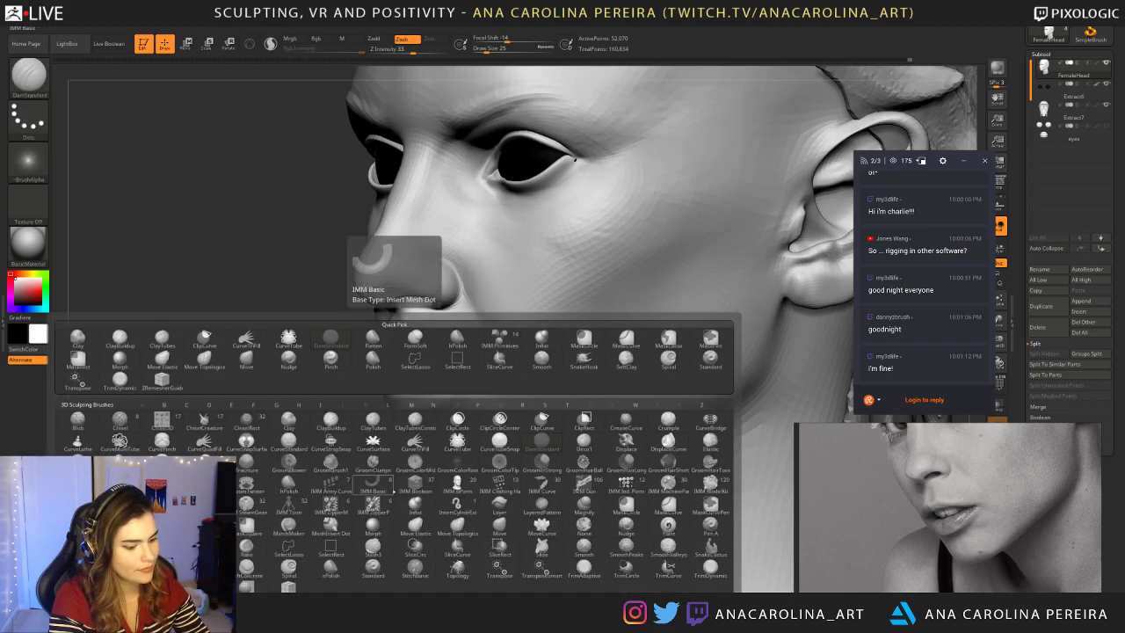
key(m)
key(v)
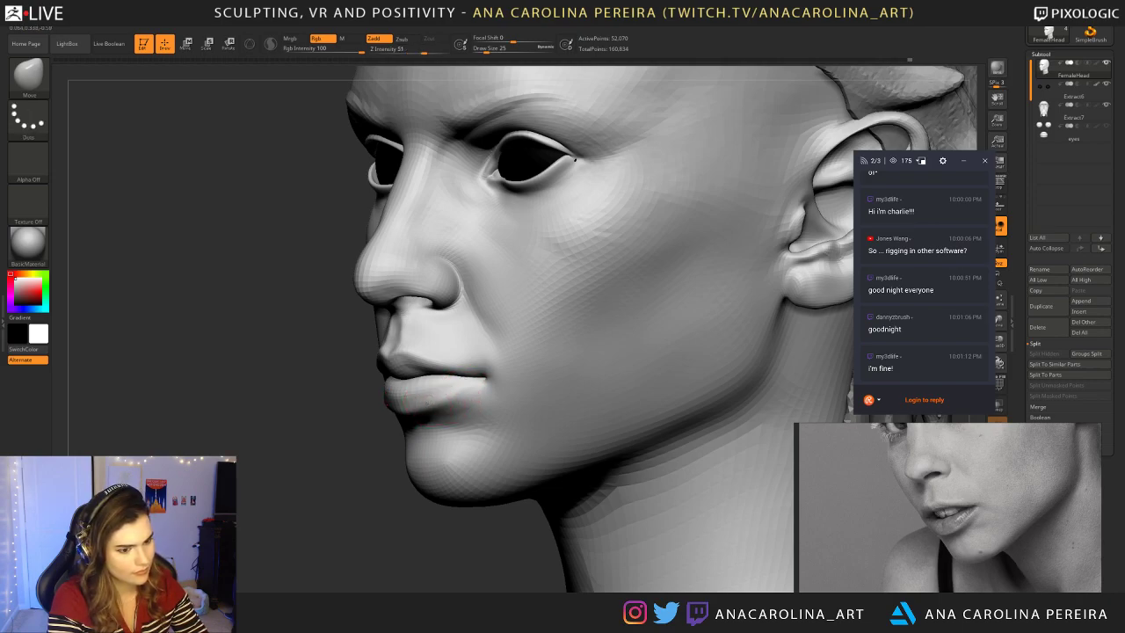
mouse_move(375, 486)
ctrl+right_down()
mouse_move(381, 459)
mouse_move(394, 477)
ctrl+right_up()
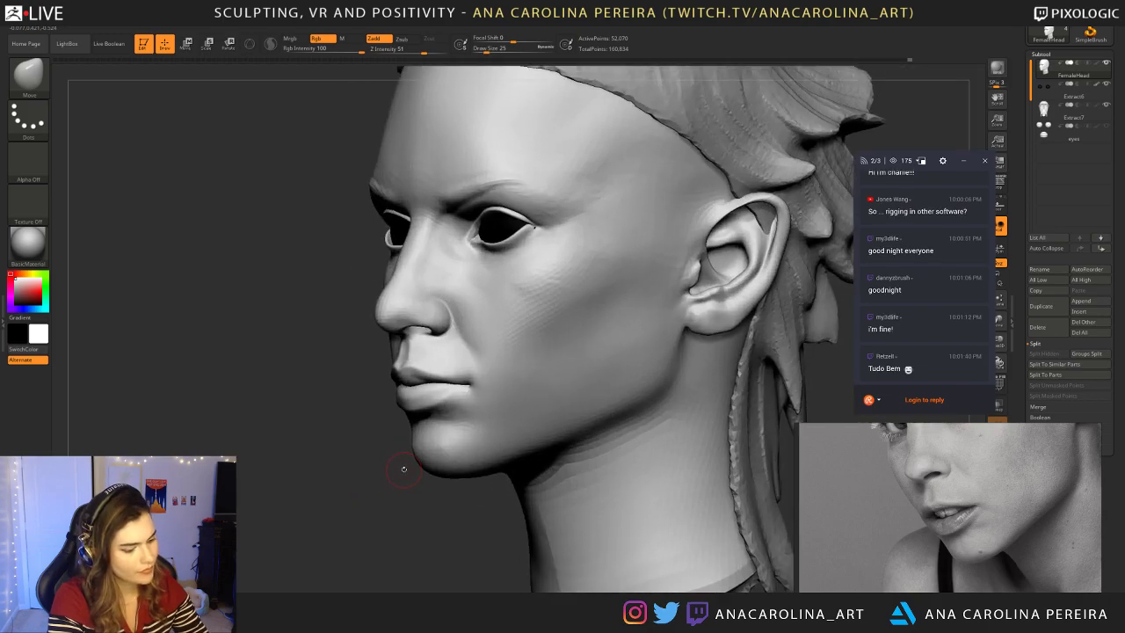
Step: Using ClayBuildup, refine the lower lip, then set the draw size to 37 and shape the area beneath it toward the mouth corner
key(b)
key(c)
key(b)
alt+drag(395, 463, 397, 490)
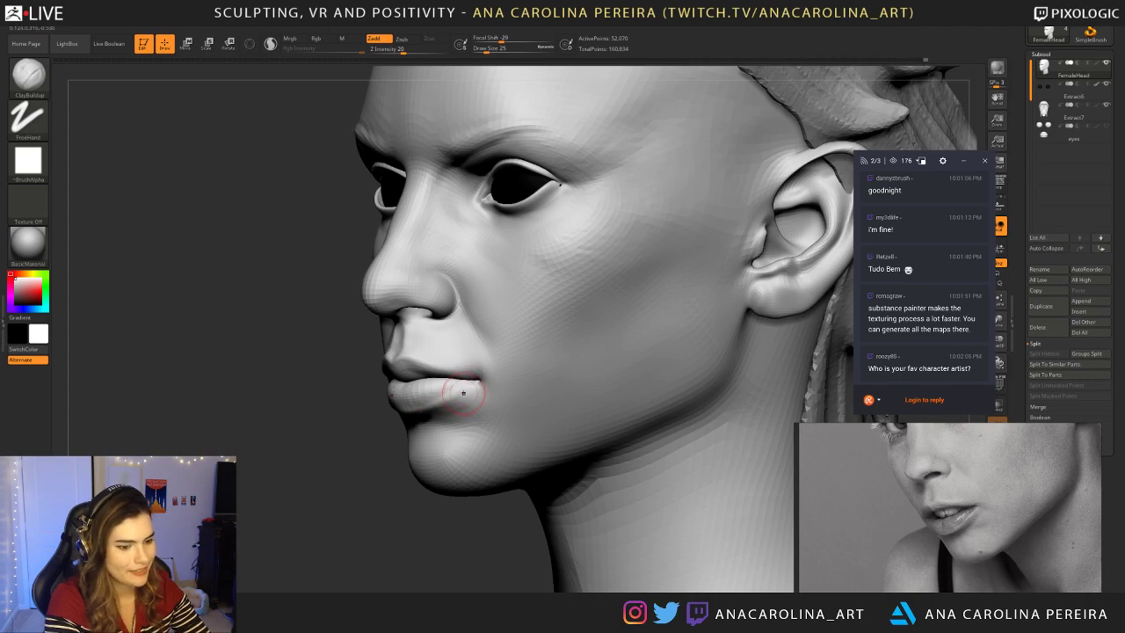
key(space)
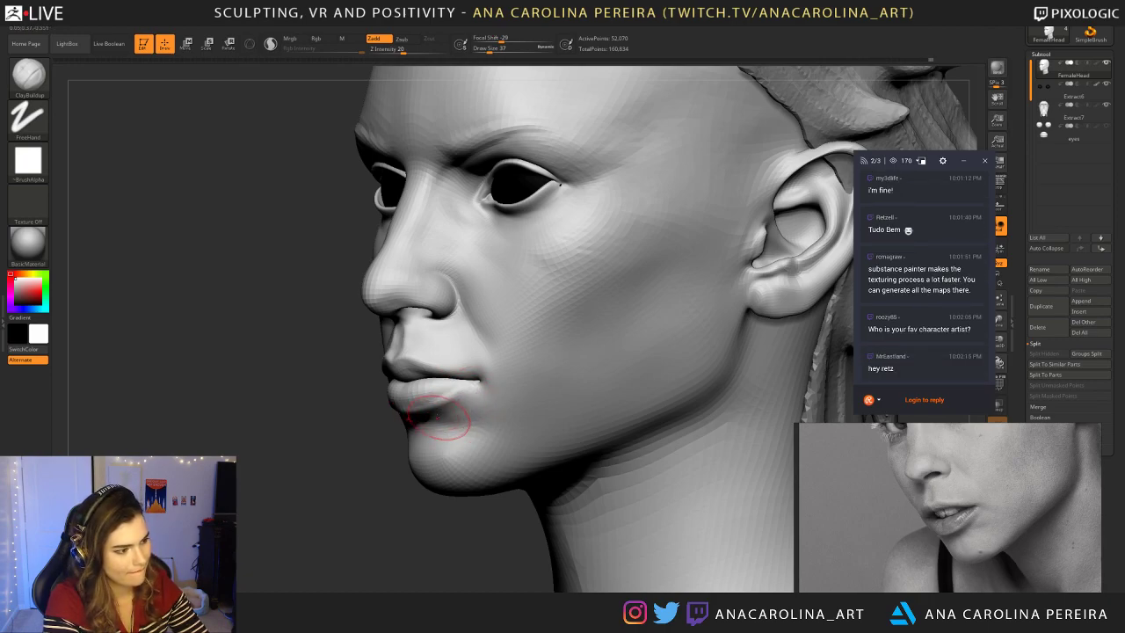
drag(464, 402, 438, 416)
mouse_move(413, 525)
alt+mouse_down()
mouse_move(397, 441)
mouse_move(431, 536)
mouse_move(426, 526)
alt+mouse_up()
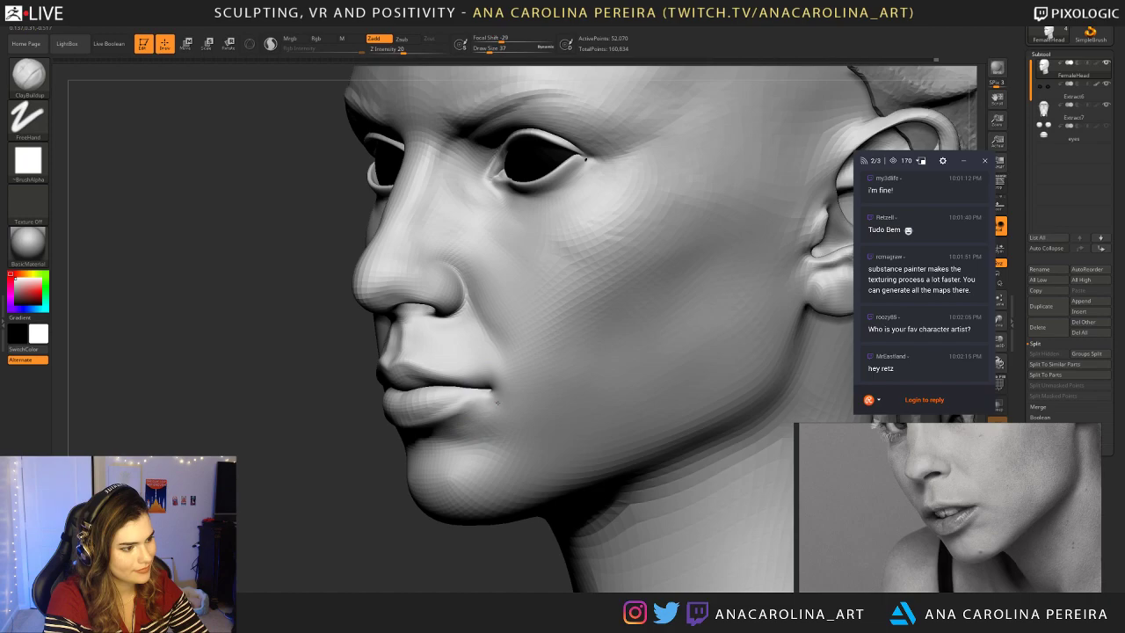
mouse_move(480, 417)
mouse_down()
mouse_move(496, 402)
mouse_move(479, 424)
mouse_move(494, 412)
mouse_up()
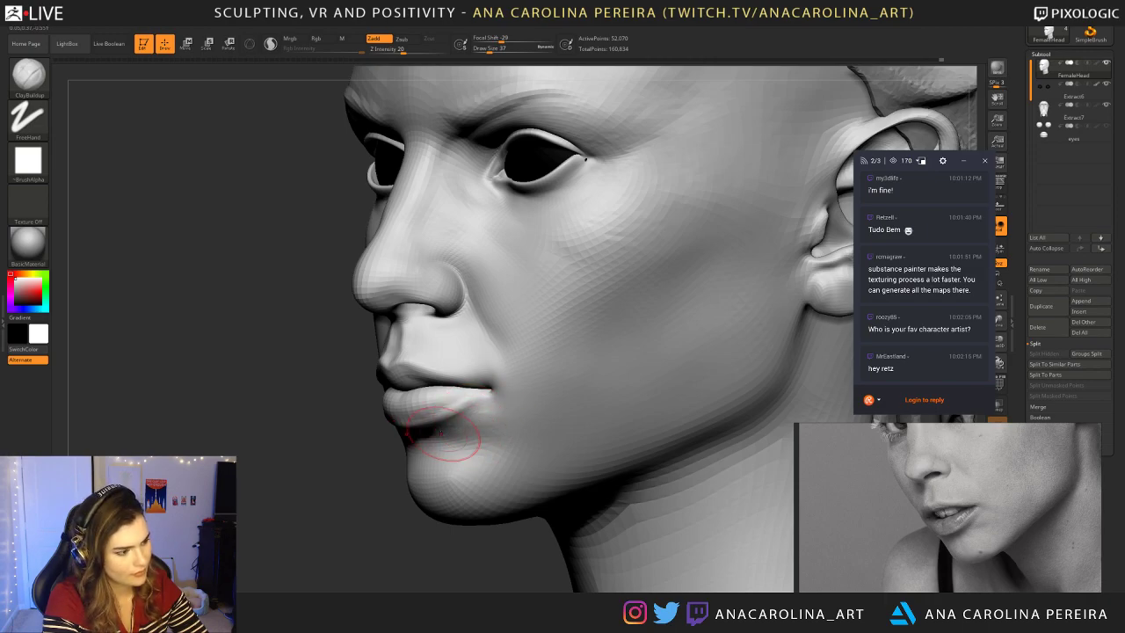
Step: Set the ClayBuildup draw size to 31 and then 37 while refining the transition between the lower lip and chin
mouse_move(388, 492)
alt+mouse_down()
mouse_move(382, 431)
mouse_move(387, 490)
alt+mouse_up()
key(space)
drag(478, 426, 472, 423)
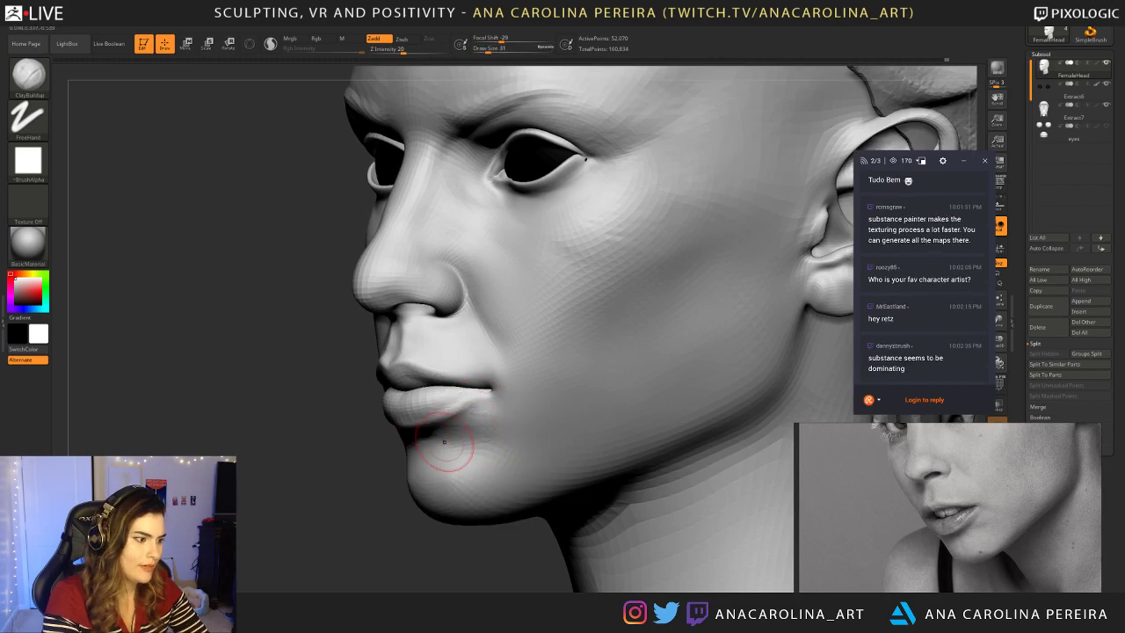
key(space)
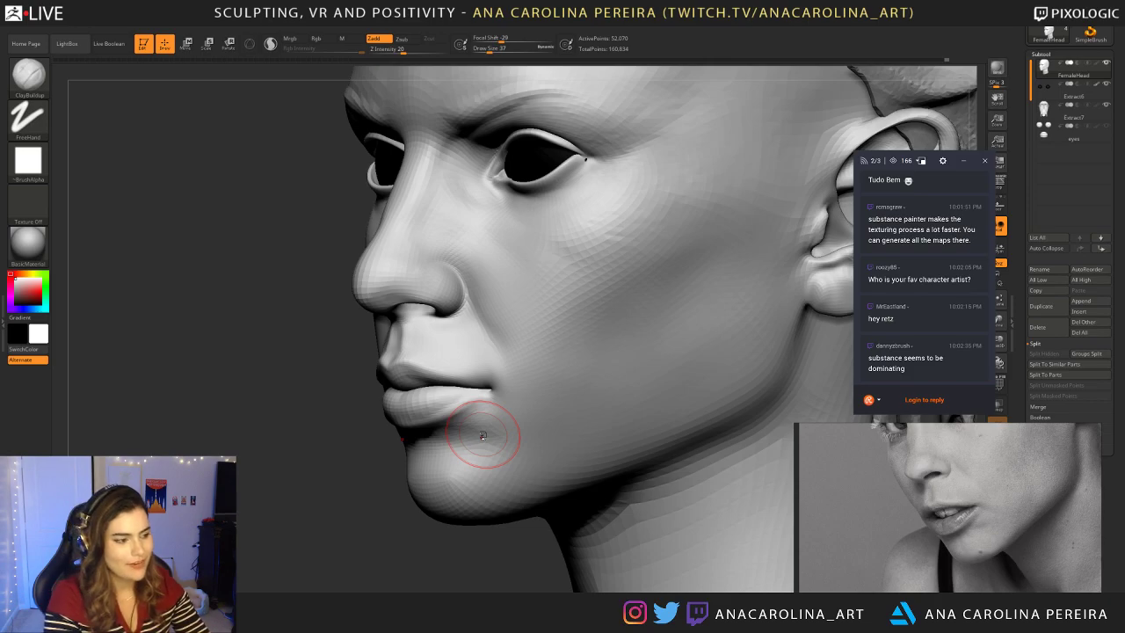
Step: Set the draw size to 35 and define the mouth corner with the DamStandard brush
key(space)
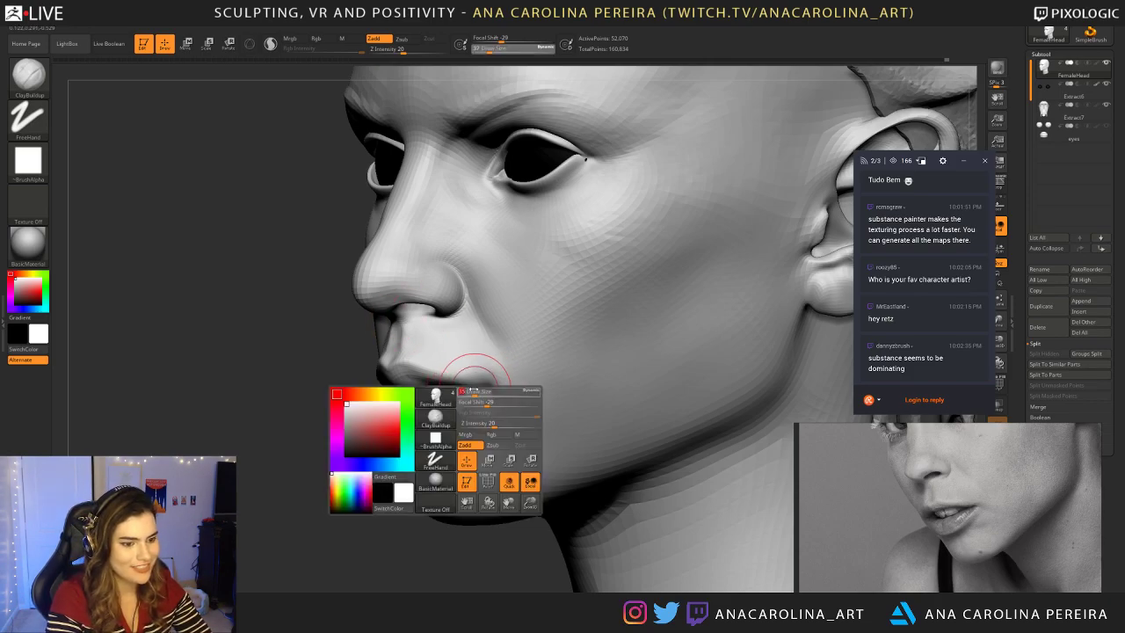
key(b)
key(d)
key(s)
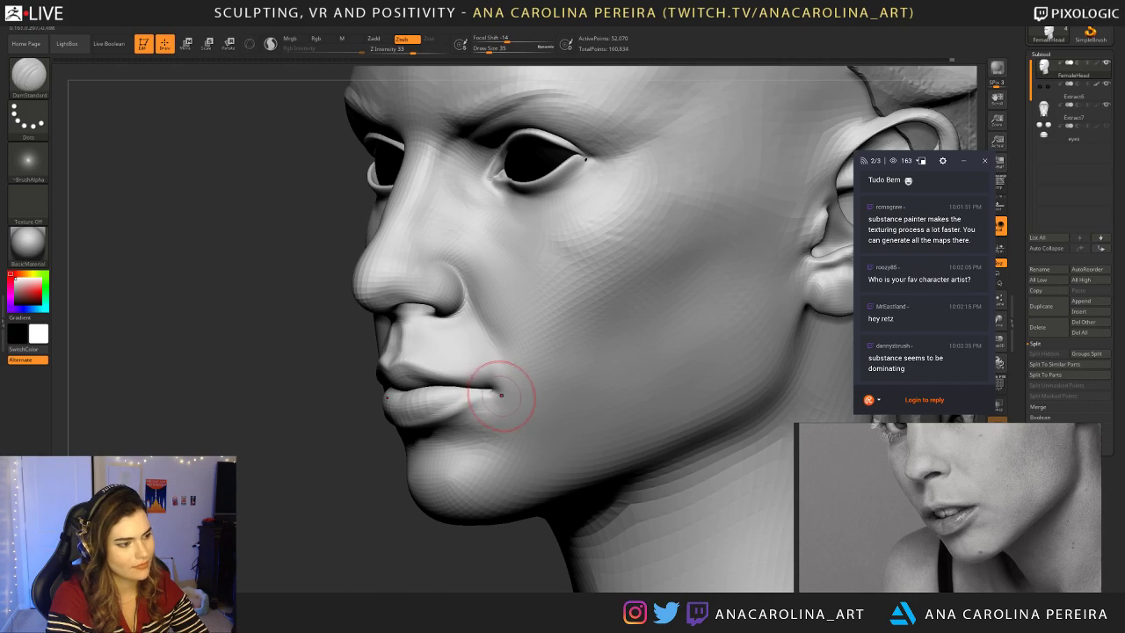
key(super)
drag(441, 549, 351, 492)
key(super)
mouse_move(266, 587)
mouse_down()
mouse_move(286, 571)
mouse_move(250, 554)
mouse_move(274, 509)
mouse_move(327, 542)
mouse_move(232, 532)
mouse_up()
key(f)
mouse_move(303, 501)
alt+mouse_down()
mouse_move(332, 572)
mouse_move(315, 571)
alt+mouse_up()
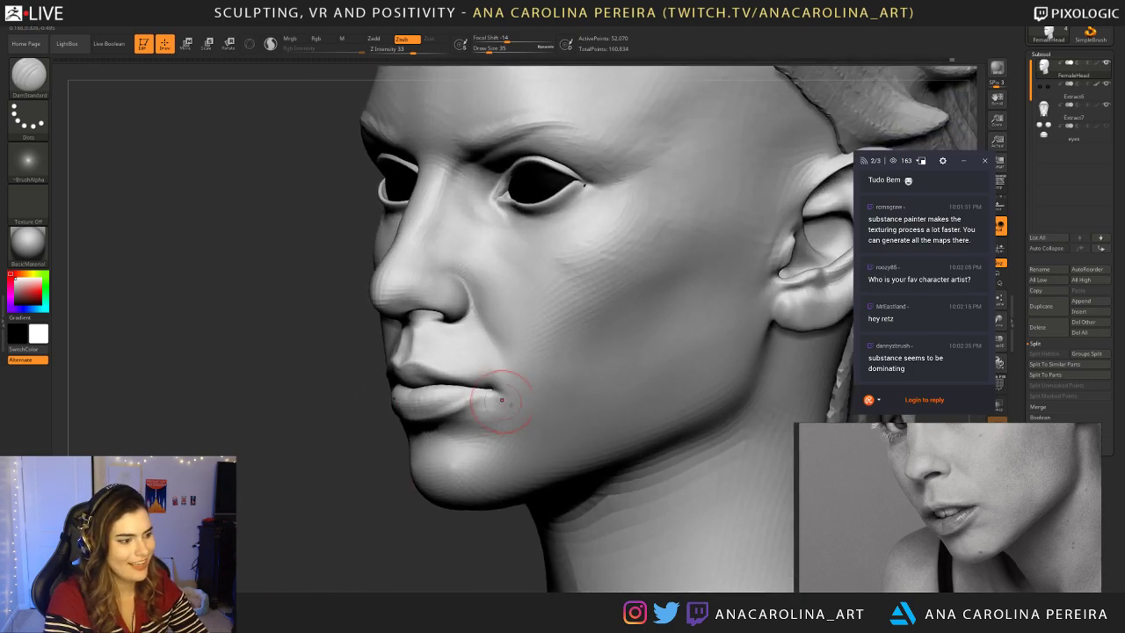
Step: Set the DamStandard draw size to 39 and undo the last stroke at the mouth corner
mouse_move(384, 519)
alt+mouse_down()
mouse_move(377, 533)
mouse_move(427, 464)
alt+mouse_up()
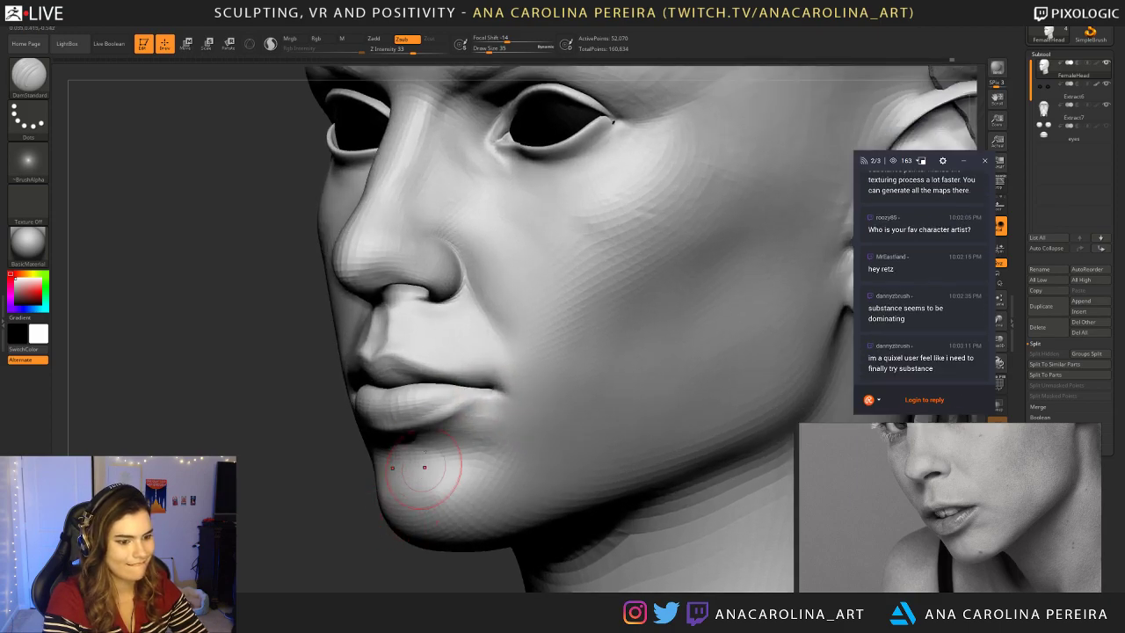
drag(299, 446, 341, 458)
key(f)
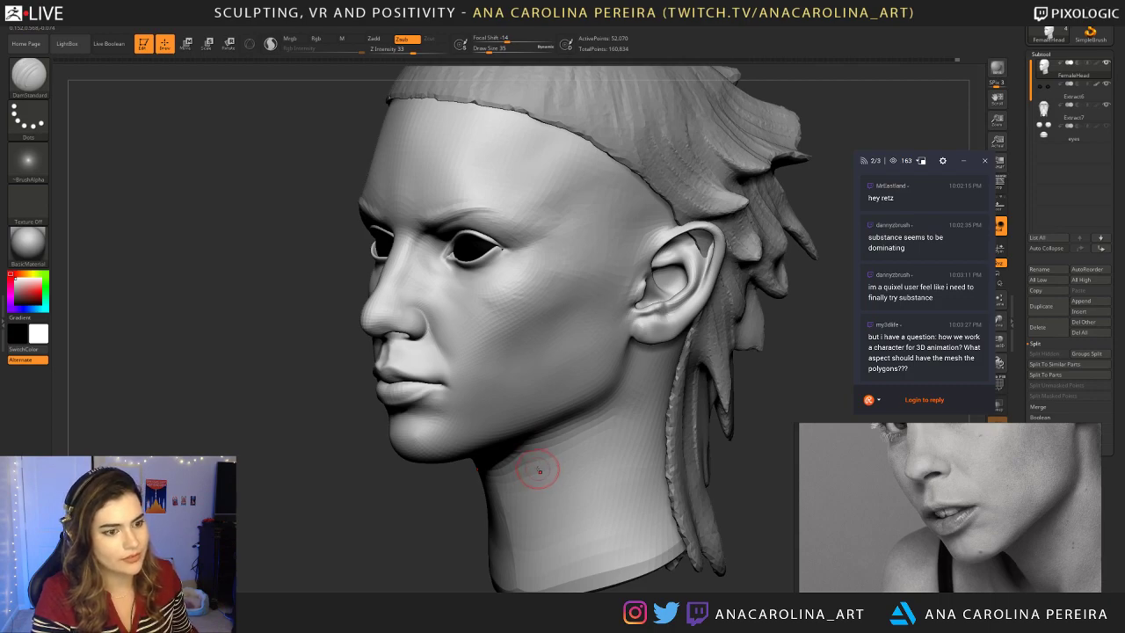
mouse_move(401, 523)
mouse_down()
mouse_move(406, 544)
mouse_move(439, 463)
mouse_up()
key(space)
drag(508, 386, 513, 387)
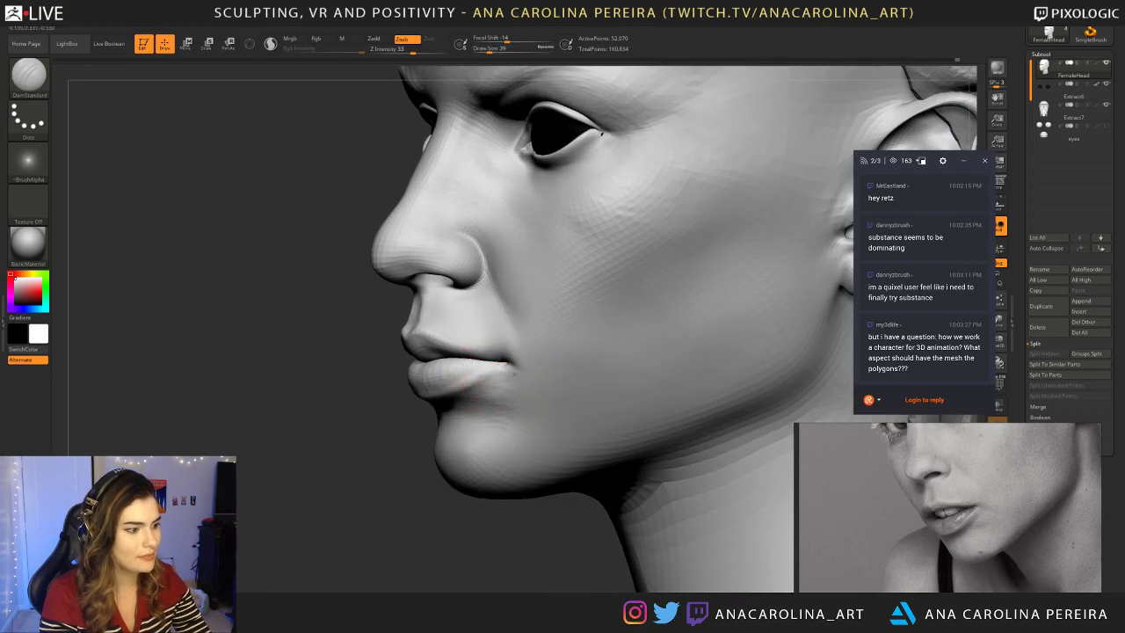
key(ctrl+z)
Step: Switch to the ClayBuildup brush, set the draw size to 54 and refine the area below the mouth corner
mouse_move(386, 444)
mouse_down()
mouse_move(436, 429)
mouse_move(442, 406)
mouse_move(417, 409)
mouse_move(455, 400)
mouse_up()
drag(350, 519, 307, 541)
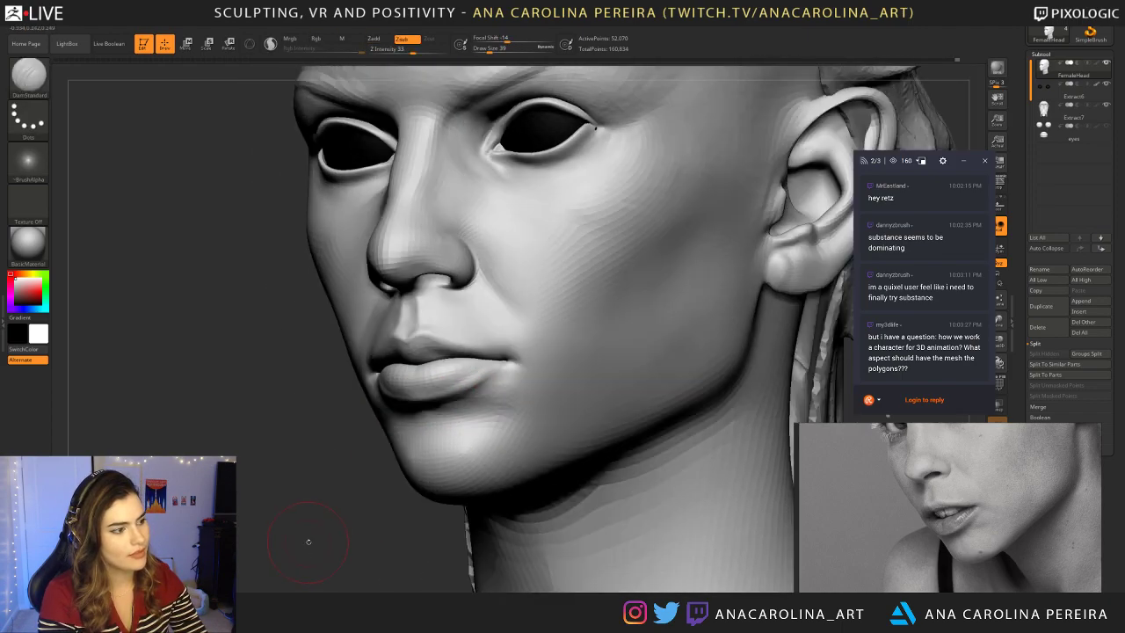
key(f)
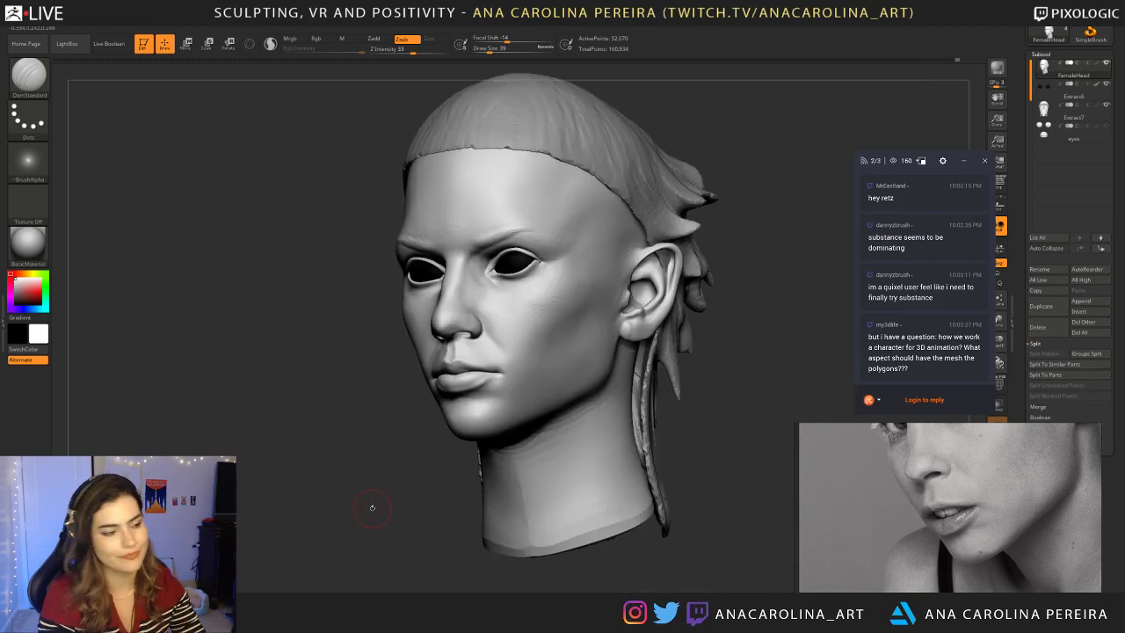
alt+drag(435, 495, 493, 420)
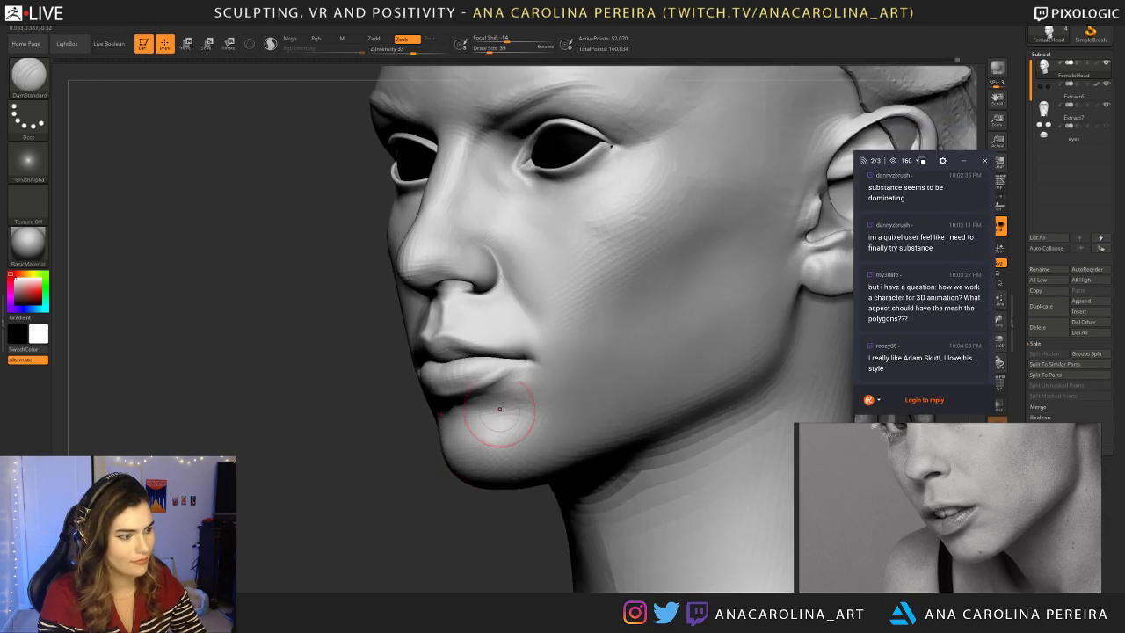
key(b)
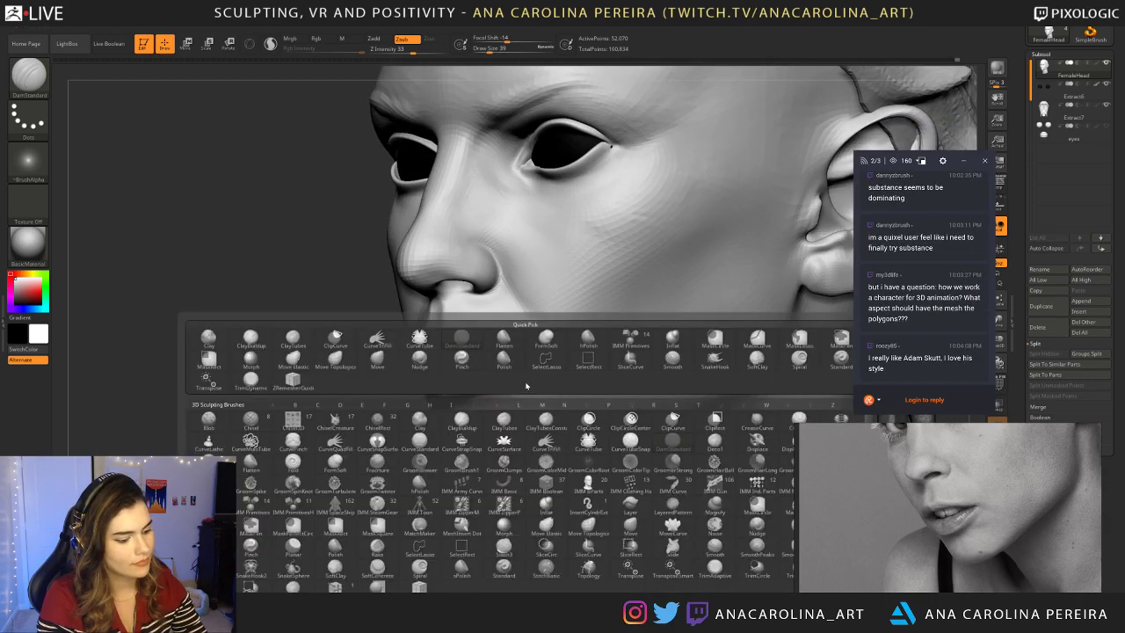
key(c)
key(b)
key(space)
drag(519, 372, 533, 371)
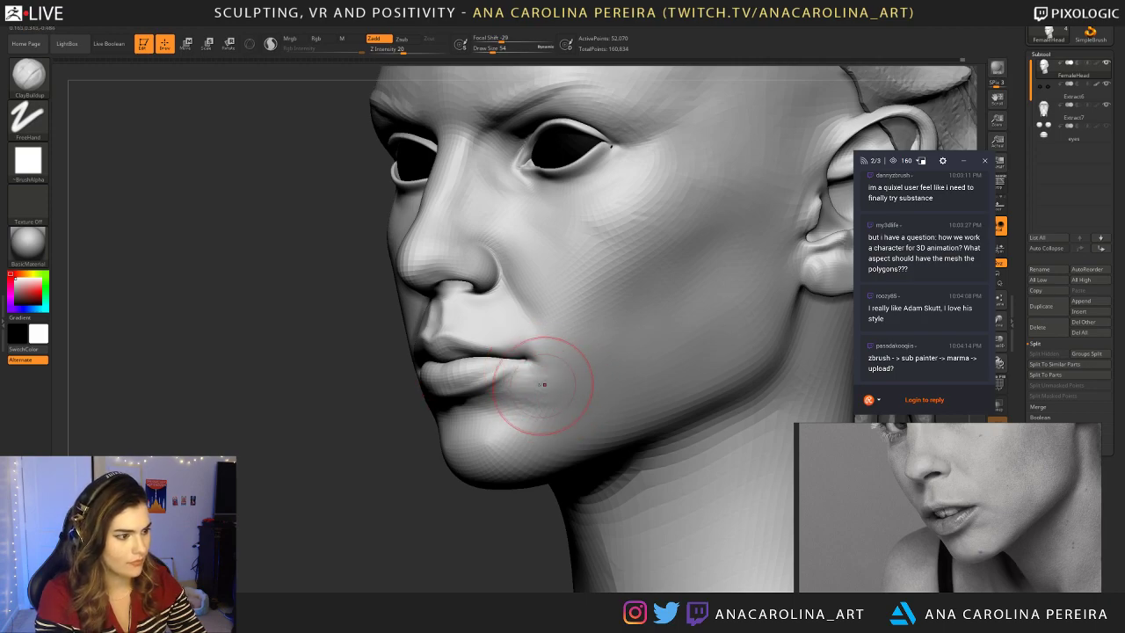
Step: Undo the last ClayBuildup stroke beside the mouth corner
key(f)
mouse_move(502, 531)
mouse_down()
mouse_move(589, 529)
mouse_move(487, 499)
mouse_move(500, 531)
mouse_up()
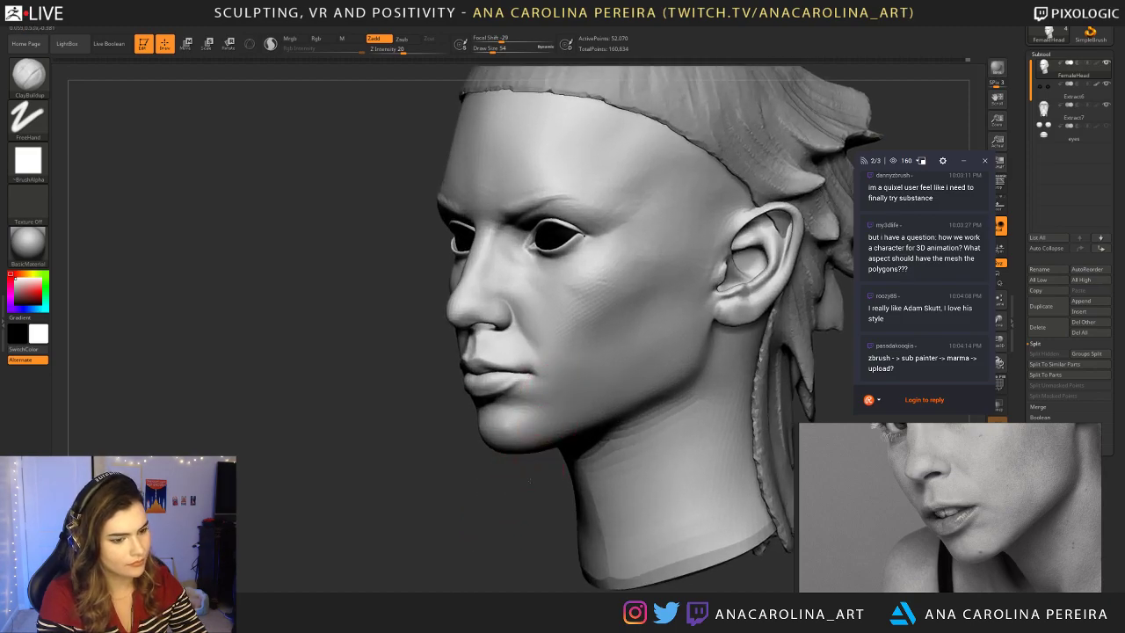
alt+drag(530, 475, 555, 431)
key(space)
mouse_move(543, 373)
mouse_down()
mouse_move(536, 348)
mouse_move(550, 373)
mouse_up()
key(ctrl+z)
Step: Refine the upper lip and the skin above it with ClayBuildup at draw size 25, then set the size to 37
key(space)
alt+drag(504, 483, 512, 432)
key(space)
drag(464, 325, 443, 349)
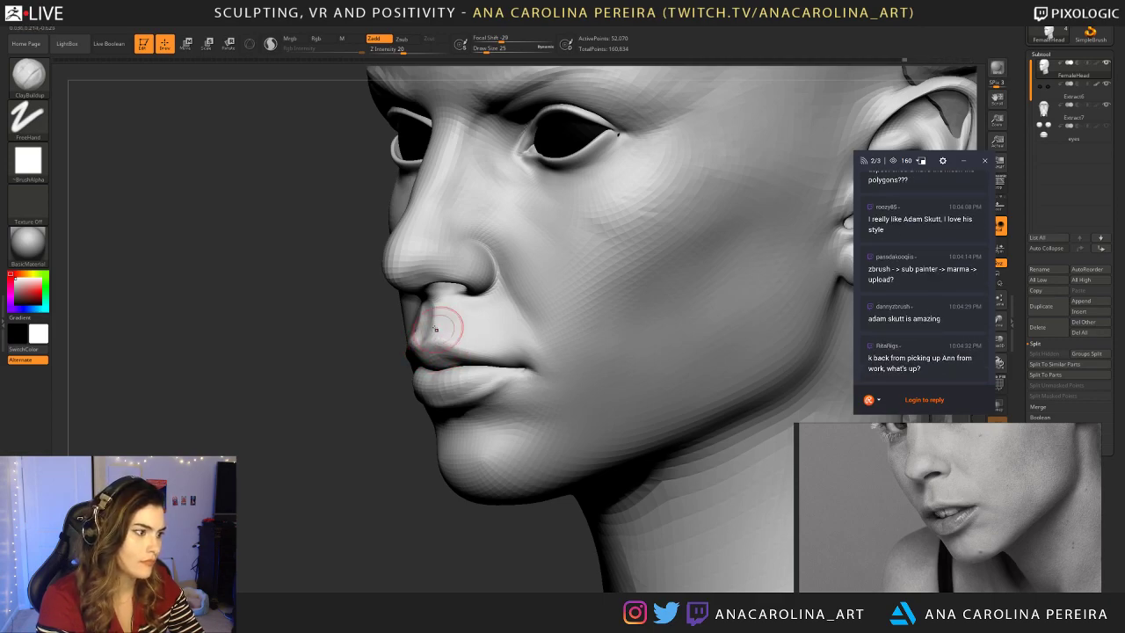
mouse_move(483, 355)
mouse_down()
mouse_move(505, 361)
mouse_move(484, 333)
mouse_up()
key(space)
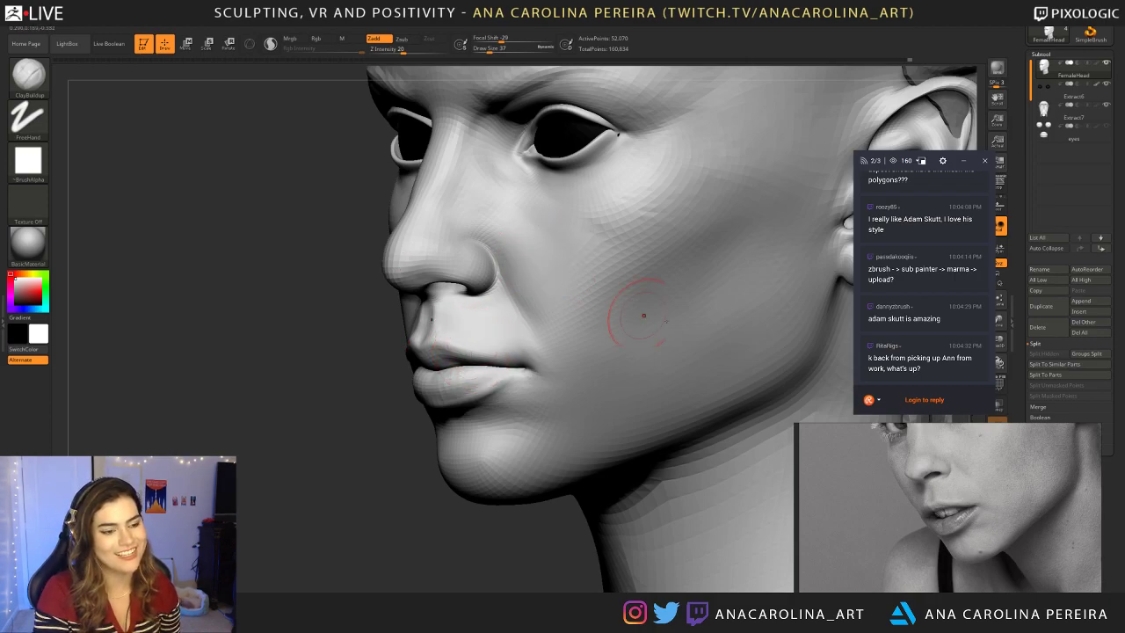
Step: Scroll back through the stream chat and read the viewer's question about polygons for 3D animation
scroll(932, 316, up, 2)
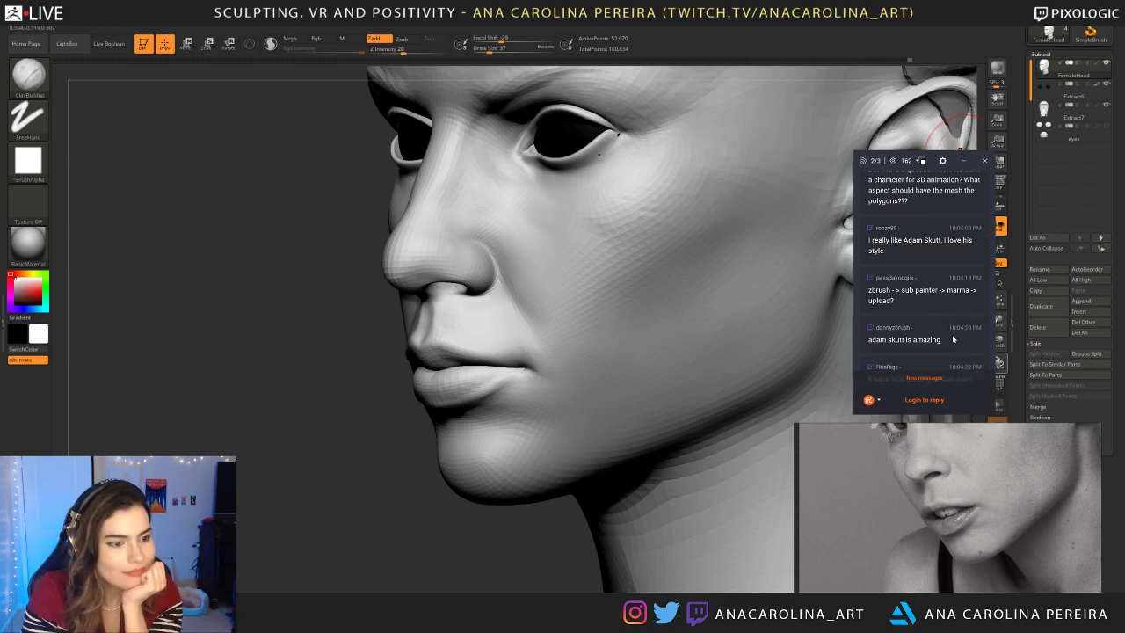
scroll(951, 340, up, 1)
scroll(950, 340, up, 1)
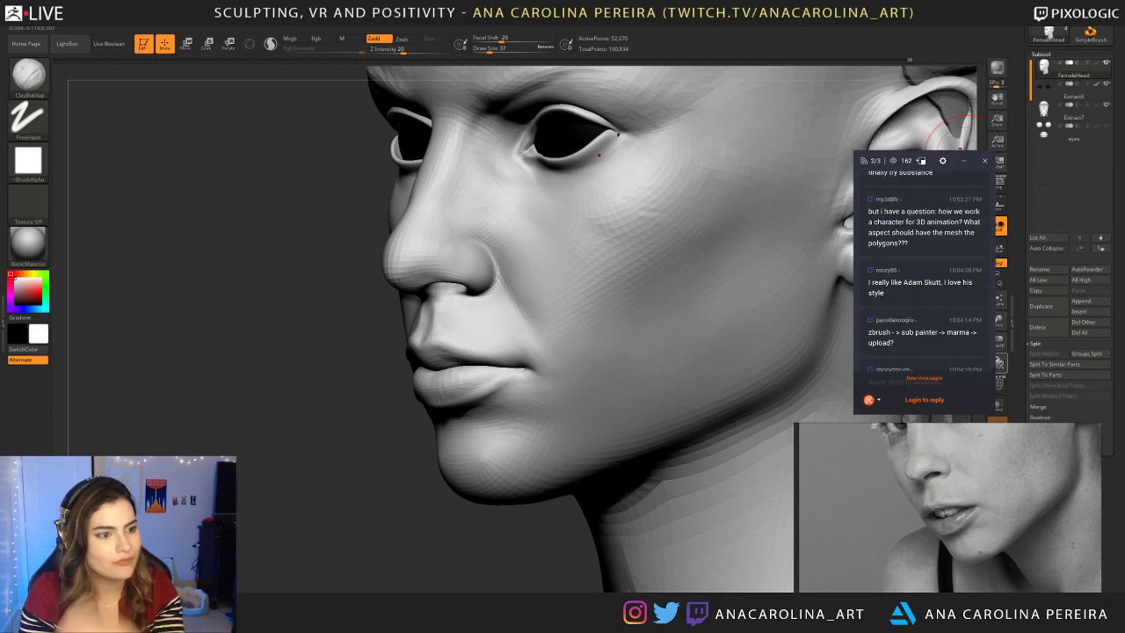
drag(905, 211, 868, 211)
triple_click(906, 212)
click(926, 236)
click(879, 213)
drag(908, 244, 866, 215)
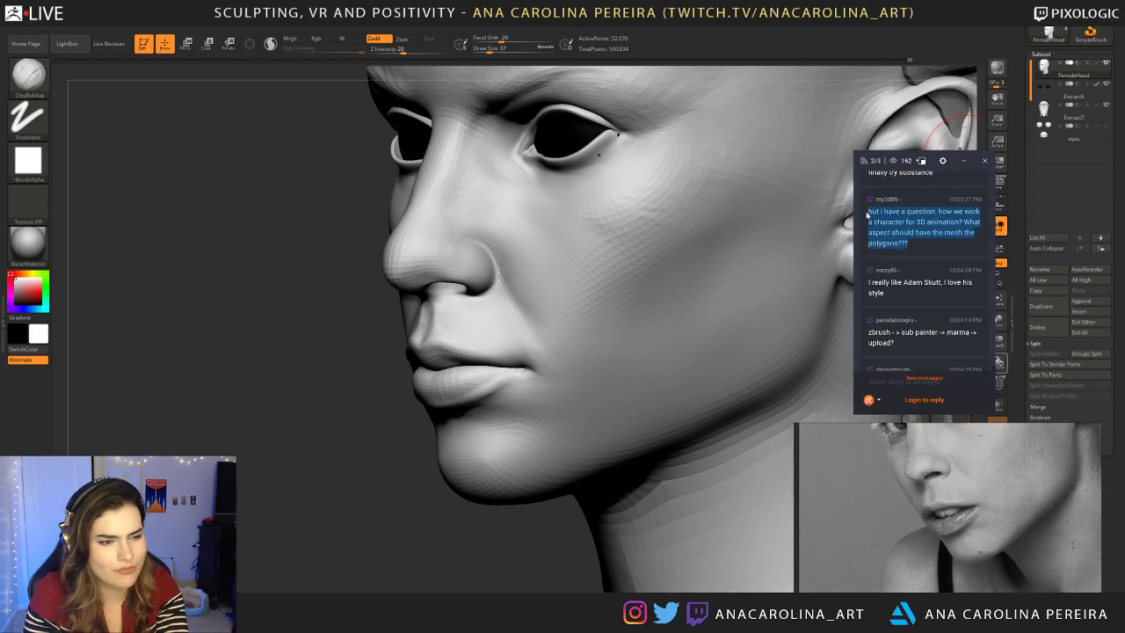
click(913, 211)
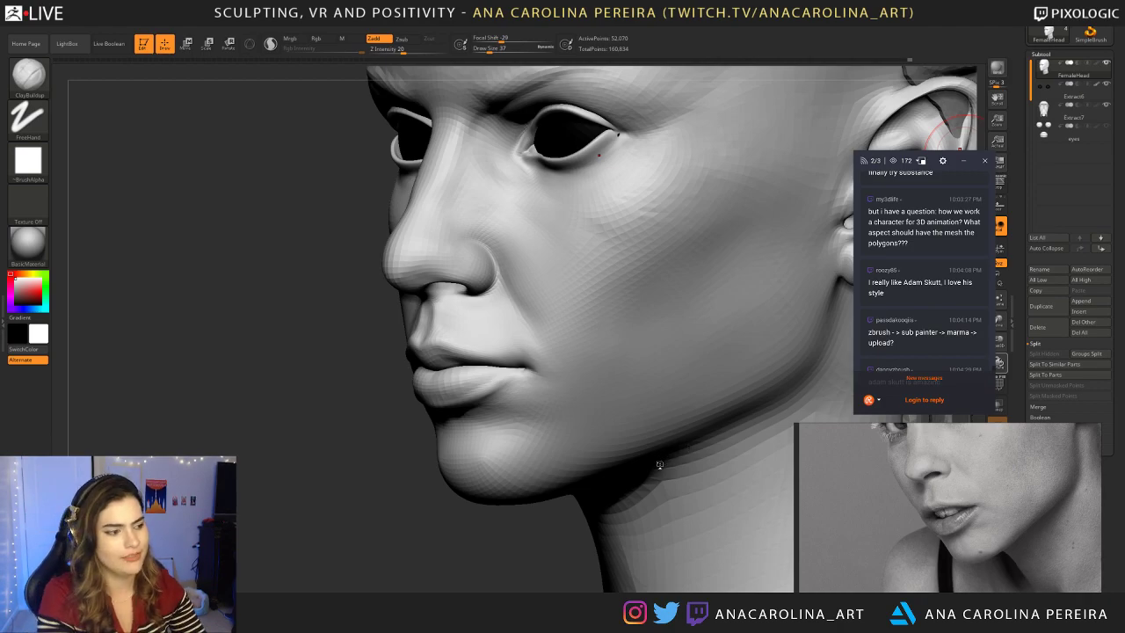
Step: Refine the form around the mouth corner with ClayBuildup, setting the draw size to 27
drag(390, 469, 367, 468)
key(space)
drag(529, 369, 521, 371)
alt+drag(417, 484, 431, 445)
key(space)
mouse_move(536, 337)
mouse_down()
mouse_move(554, 304)
mouse_move(537, 307)
mouse_move(579, 333)
mouse_up()
mouse_move(557, 509)
mouse_down()
mouse_move(506, 513)
mouse_move(562, 510)
mouse_move(527, 434)
mouse_up()
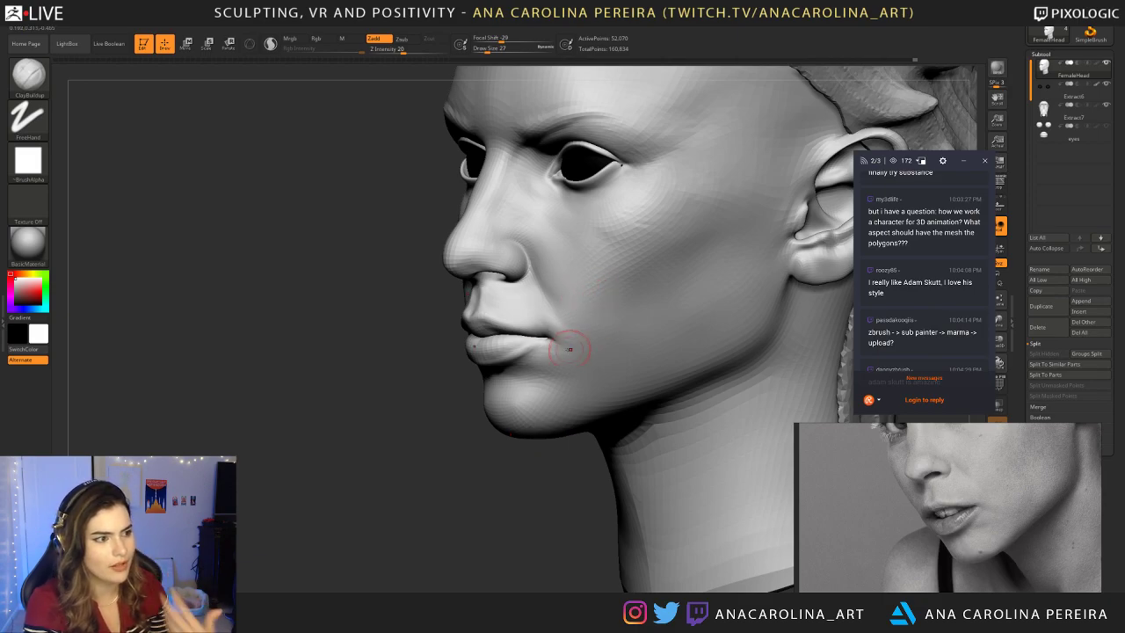
Step: Shape the area above the mouth corner with ClayBuildup and smooth the adjacent cheek
drag(492, 462, 597, 453)
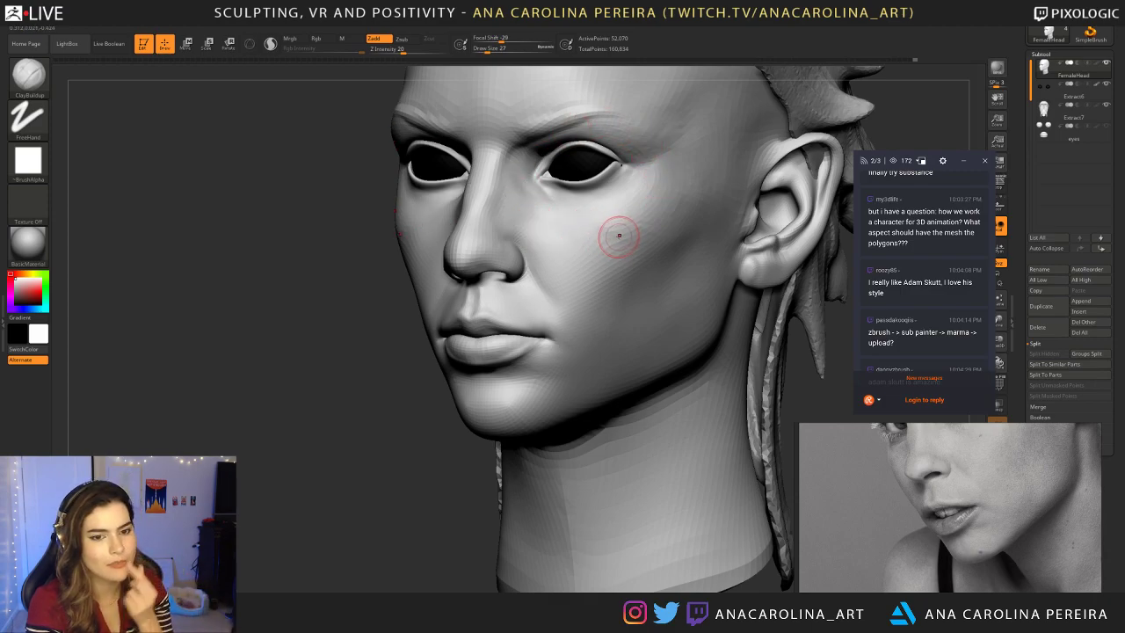
mouse_move(449, 500)
mouse_down()
mouse_move(347, 500)
mouse_move(347, 545)
mouse_up()
drag(567, 332, 552, 314)
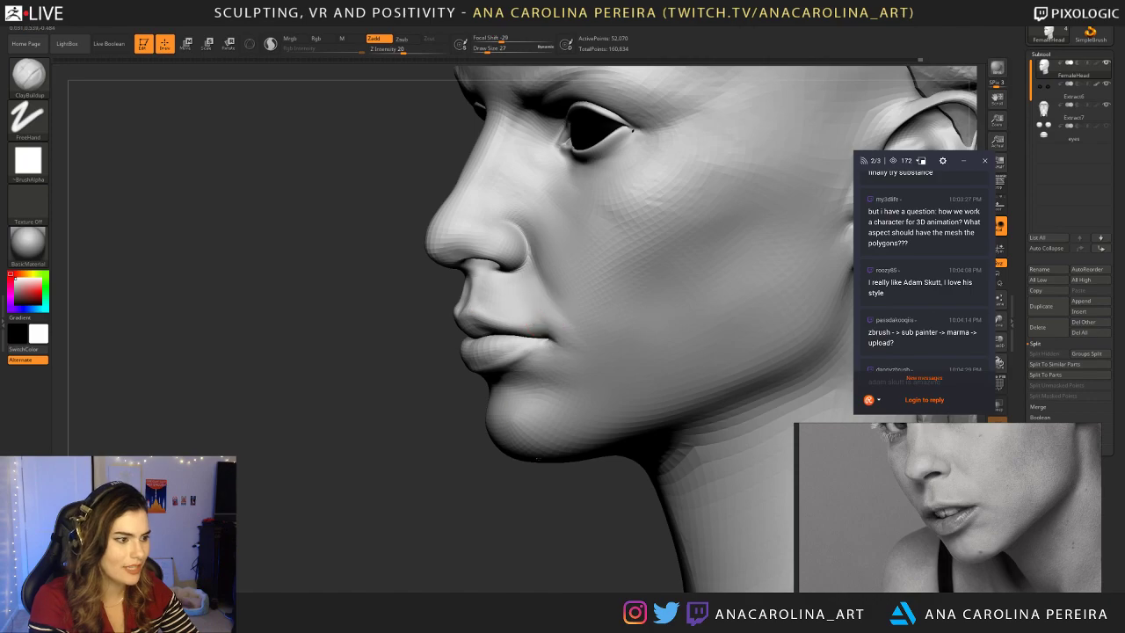
drag(566, 502, 668, 504)
mouse_move(605, 329)
shift+mouse_down()
mouse_move(597, 337)
mouse_move(613, 357)
shift+mouse_up()
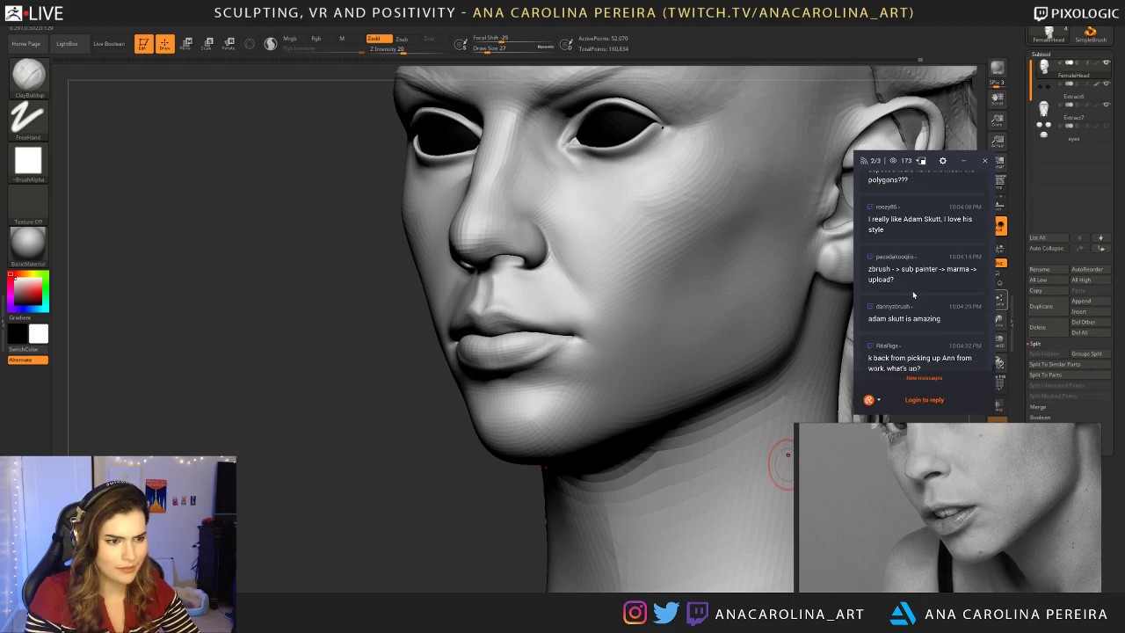
Step: Read through the newer viewer messages in the stream chat
scroll(914, 297, up, 5)
scroll(934, 313, down, 3)
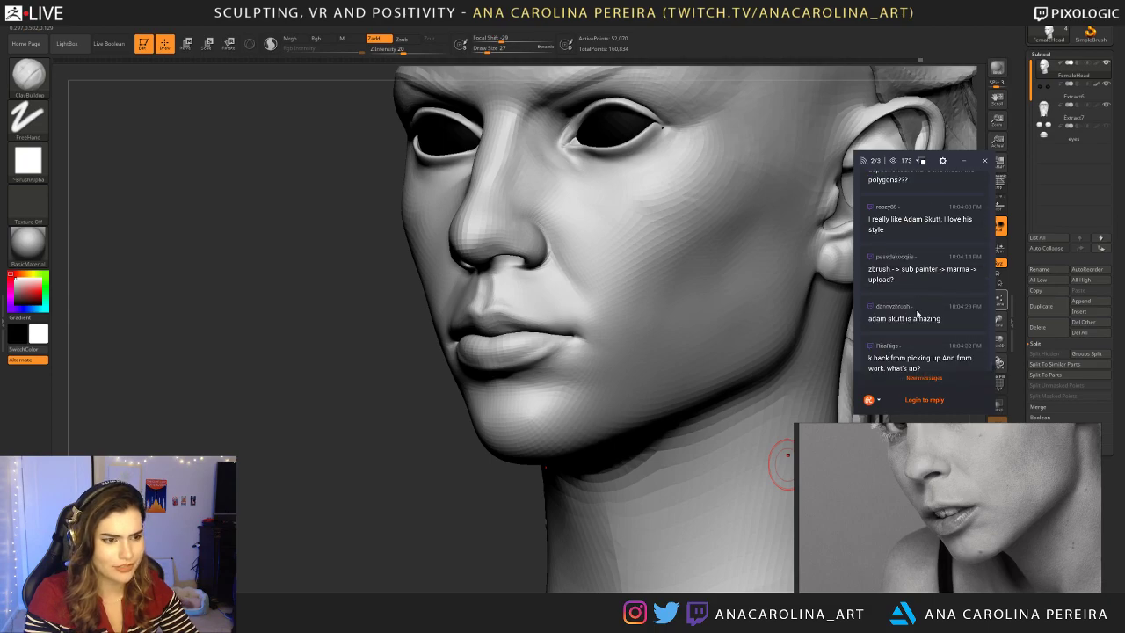
scroll(916, 313, down, 1)
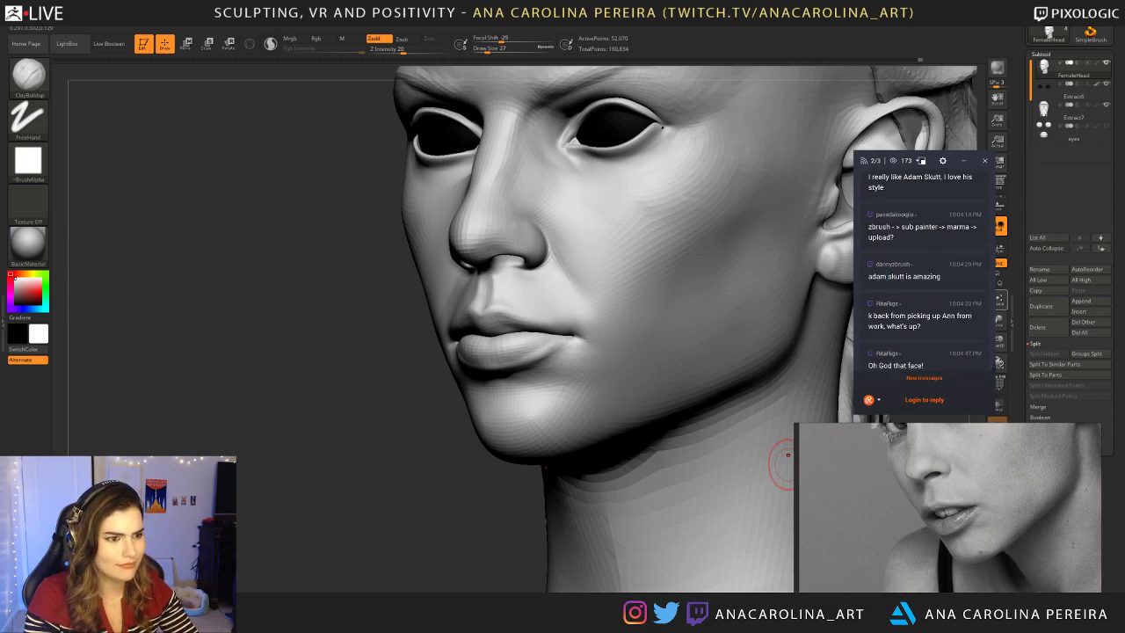
scroll(916, 313, down, 1)
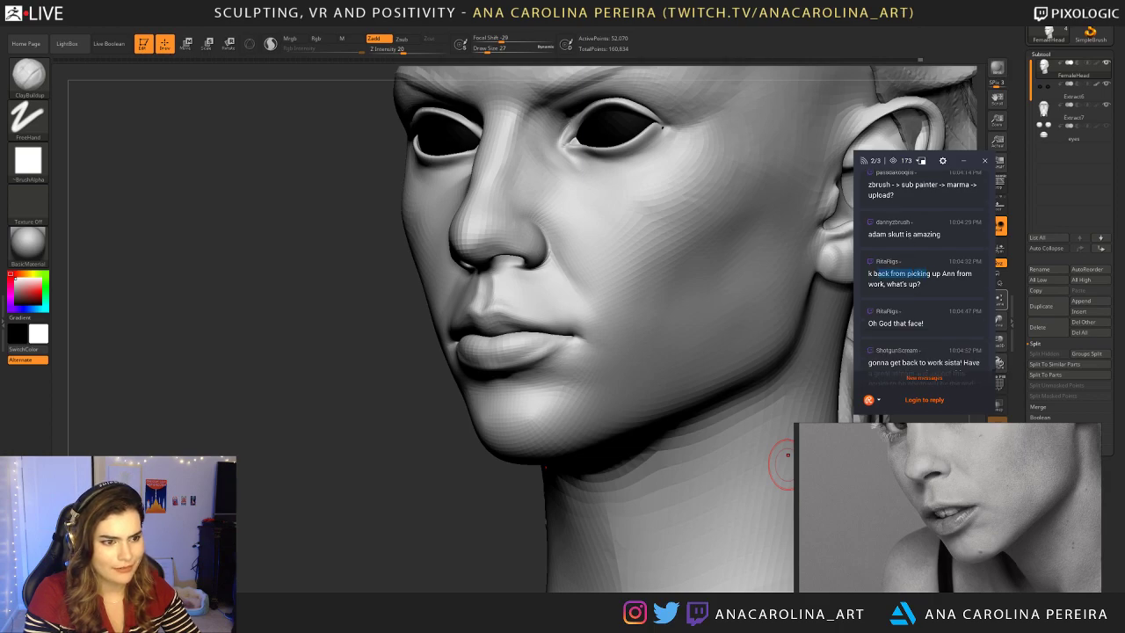
scroll(945, 285, down, 1)
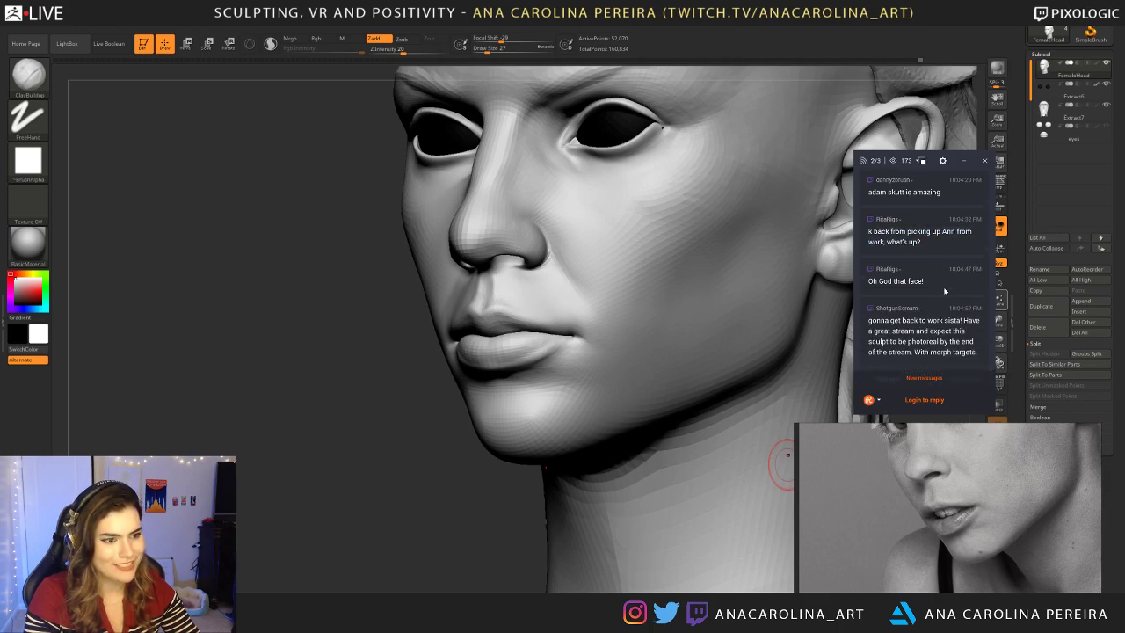
Step: Soften the transition from the mouth corner toward the chin with ClayBuildup at draw size 44, then 65
mouse_move(316, 497)
mouse_down()
mouse_move(375, 512)
mouse_move(354, 432)
mouse_up()
mouse_move(688, 361)
mouse_down()
mouse_move(774, 374)
mouse_move(747, 457)
mouse_move(668, 457)
mouse_move(632, 474)
mouse_up()
alt+drag(453, 444, 437, 534)
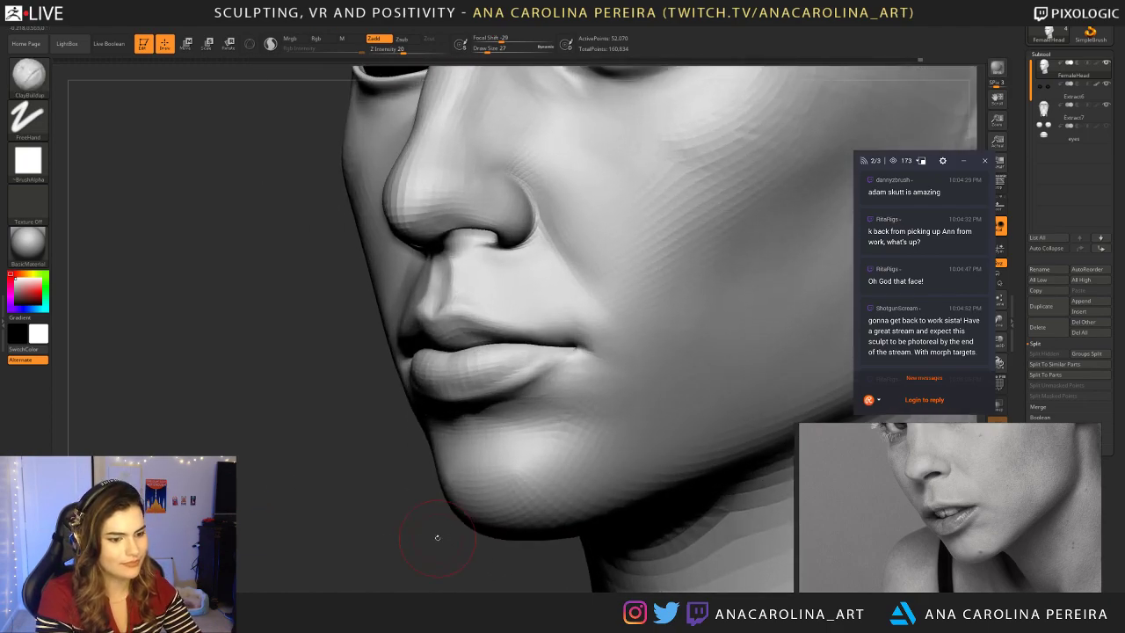
key(space)
drag(577, 381, 576, 381)
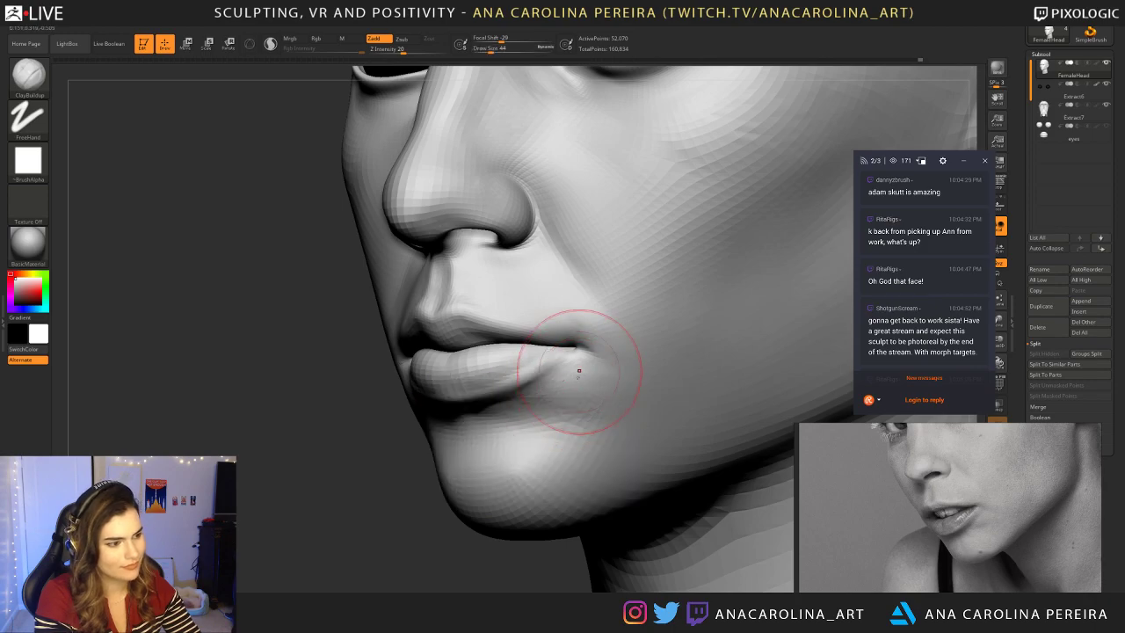
key(space)
drag(596, 443, 601, 443)
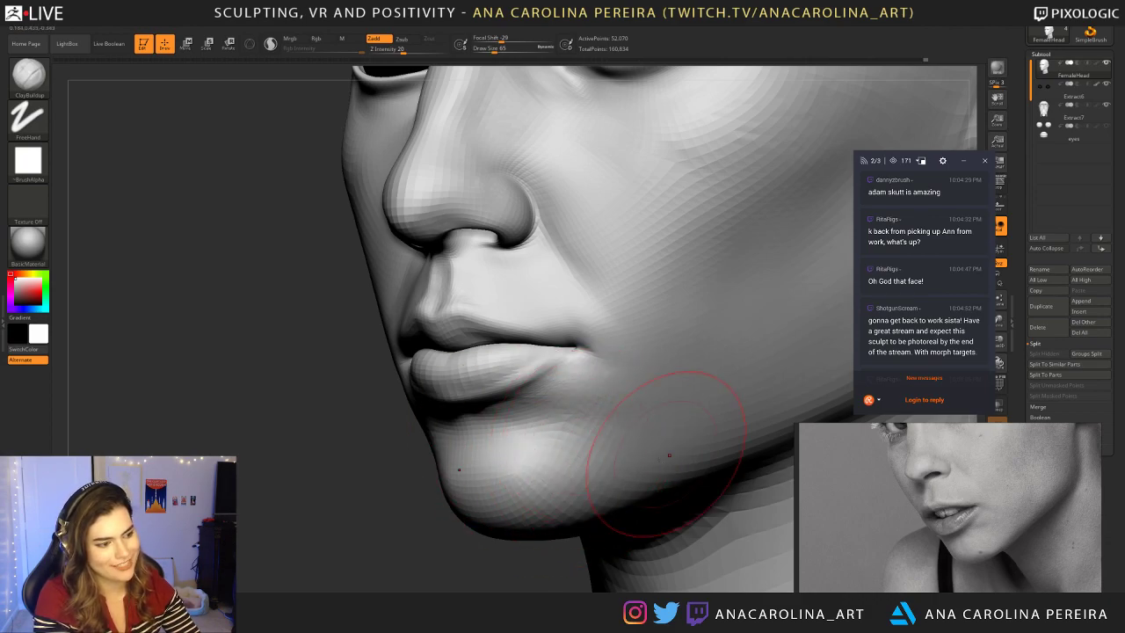
Step: Set the draw size to 104 and switch to the Move brush for adjusting the lower face
right_drag(500, 516, 510, 504)
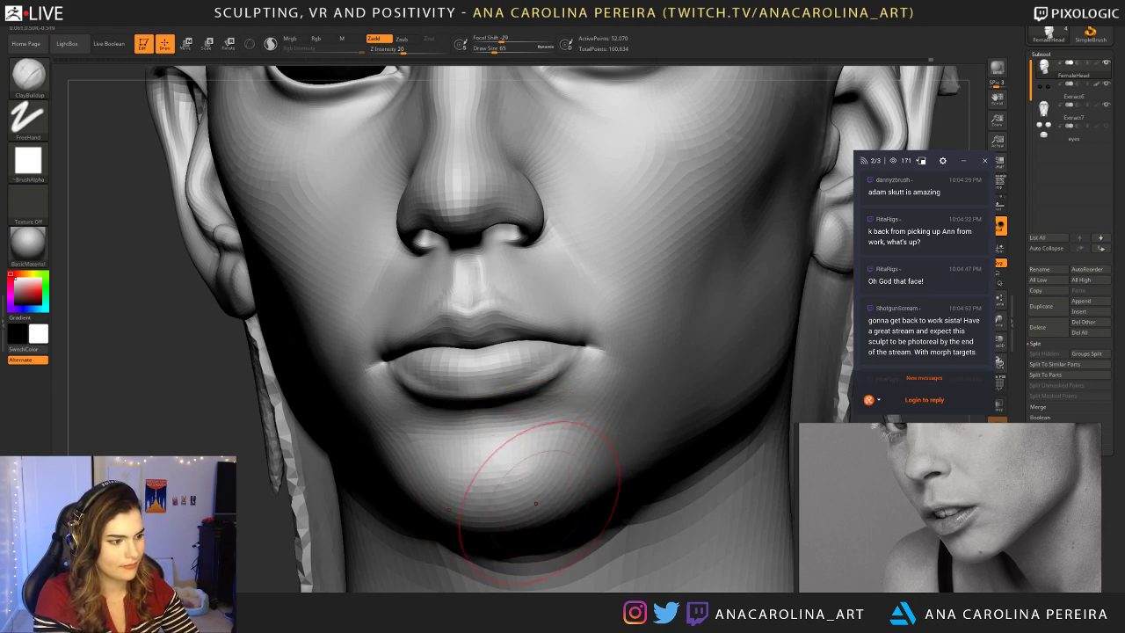
mouse_move(531, 503)
right_down()
mouse_move(290, 444)
mouse_move(348, 507)
mouse_move(425, 545)
mouse_move(440, 535)
mouse_move(725, 254)
mouse_move(661, 154)
right_up()
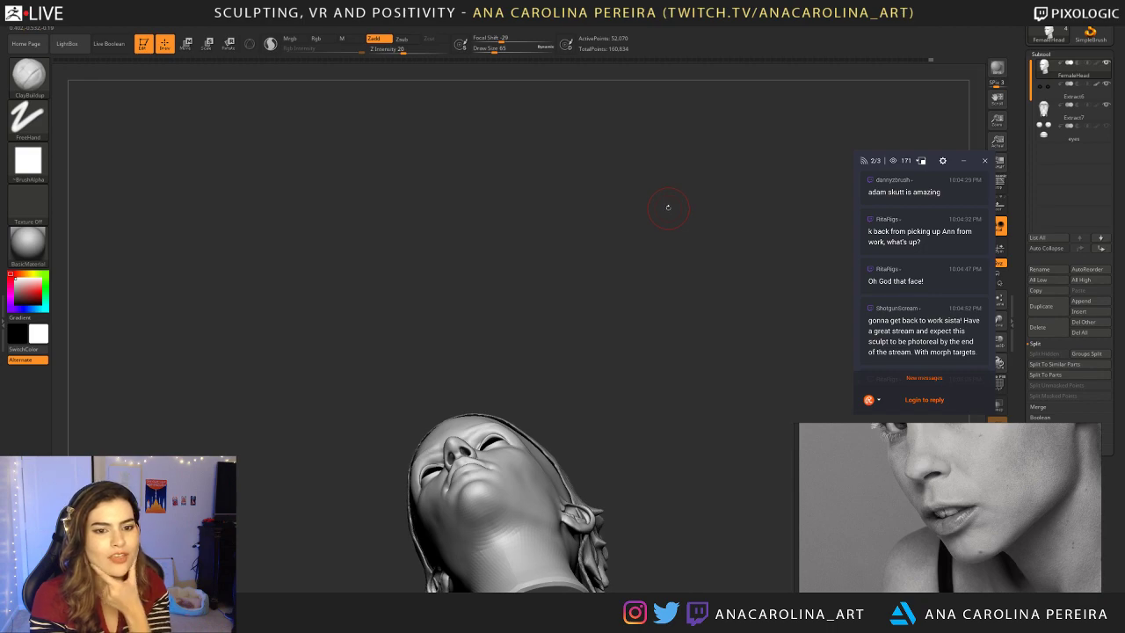
mouse_move(688, 266)
right_down()
mouse_move(566, 497)
mouse_move(603, 568)
mouse_move(606, 615)
right_up()
mouse_move(615, 562)
right_down()
mouse_move(733, 550)
mouse_move(745, 453)
mouse_move(703, 457)
right_up()
key(space)
drag(732, 415, 728, 416)
key(b)
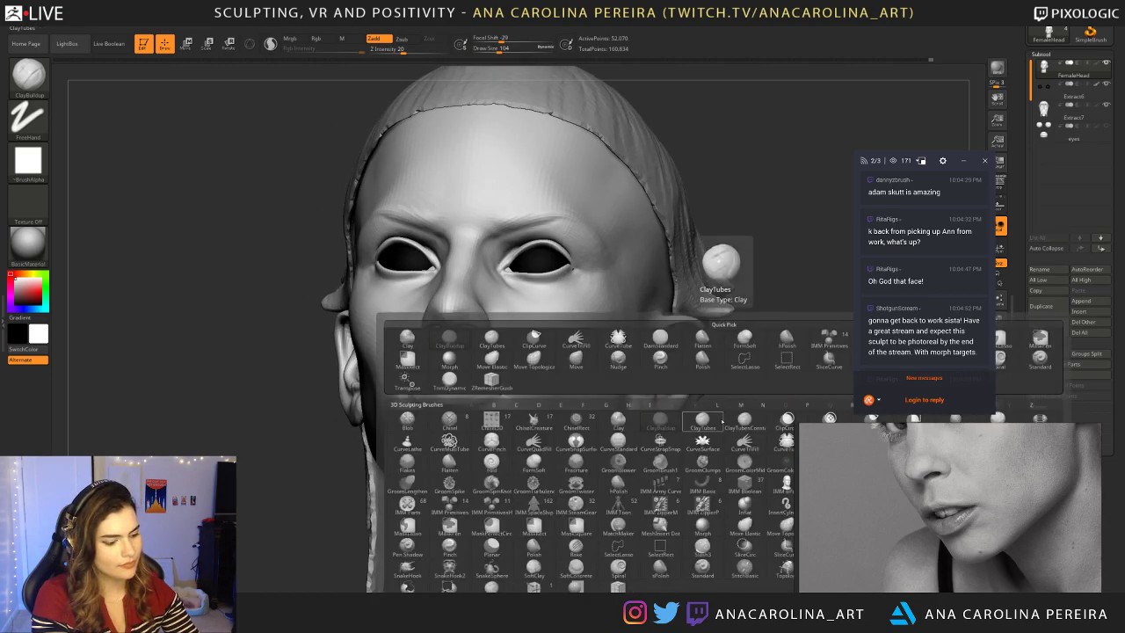
key(m)
key(v)
Step: Adjust the underside of the jaw with the Move brush at one subdivision level lower, and return to the higher level
right_drag(717, 540, 676, 385)
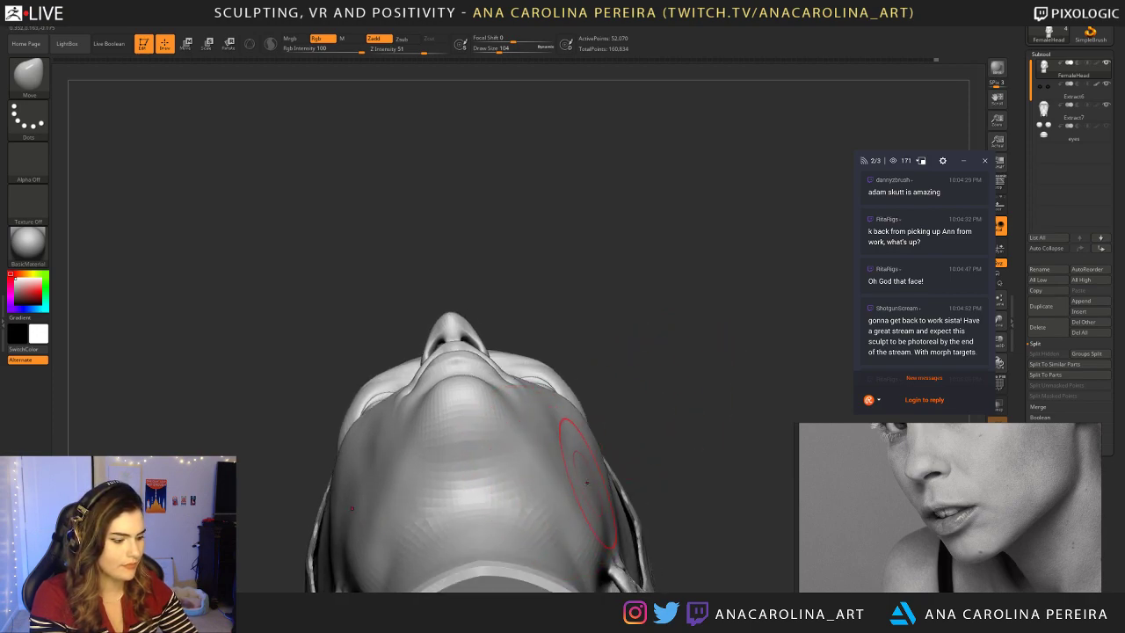
key(shift+d)
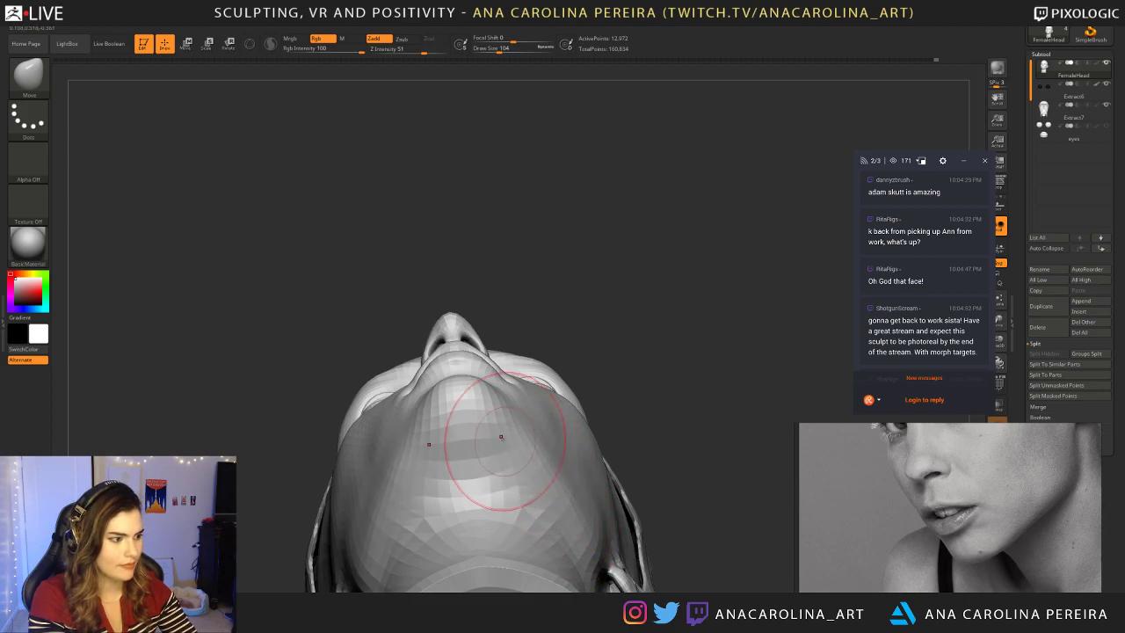
drag(587, 323, 606, 439)
mouse_move(676, 492)
mouse_down()
mouse_move(430, 501)
mouse_move(589, 514)
mouse_move(398, 542)
mouse_move(408, 563)
mouse_move(438, 531)
mouse_move(408, 517)
mouse_up()
key(d)
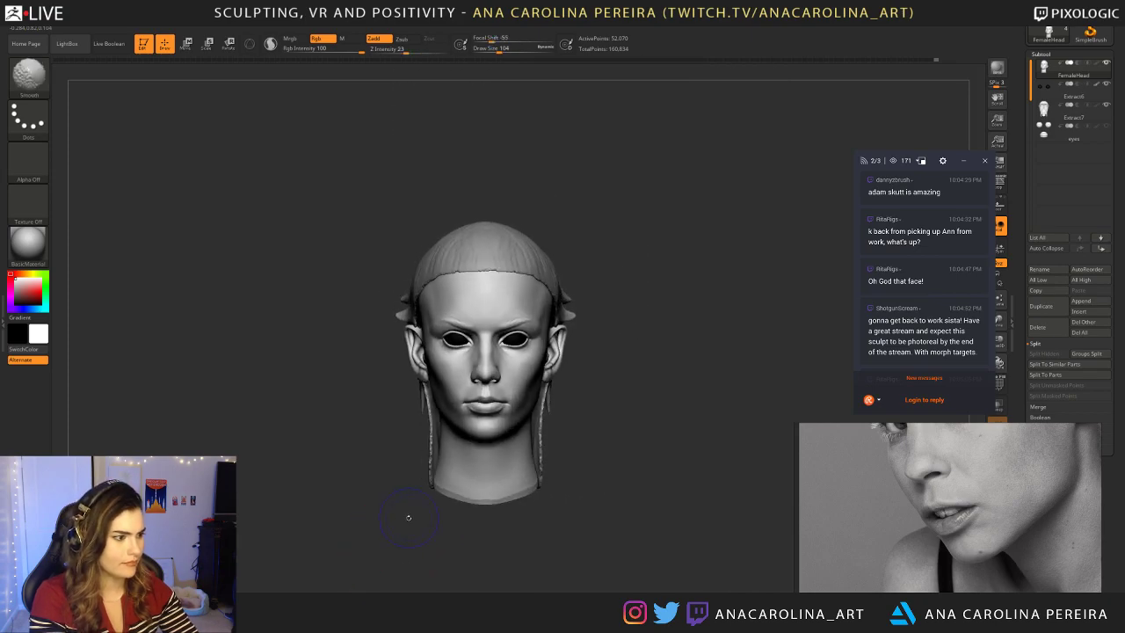
mouse_move(572, 496)
alt+mouse_down()
mouse_move(640, 456)
mouse_move(652, 510)
alt+mouse_up()
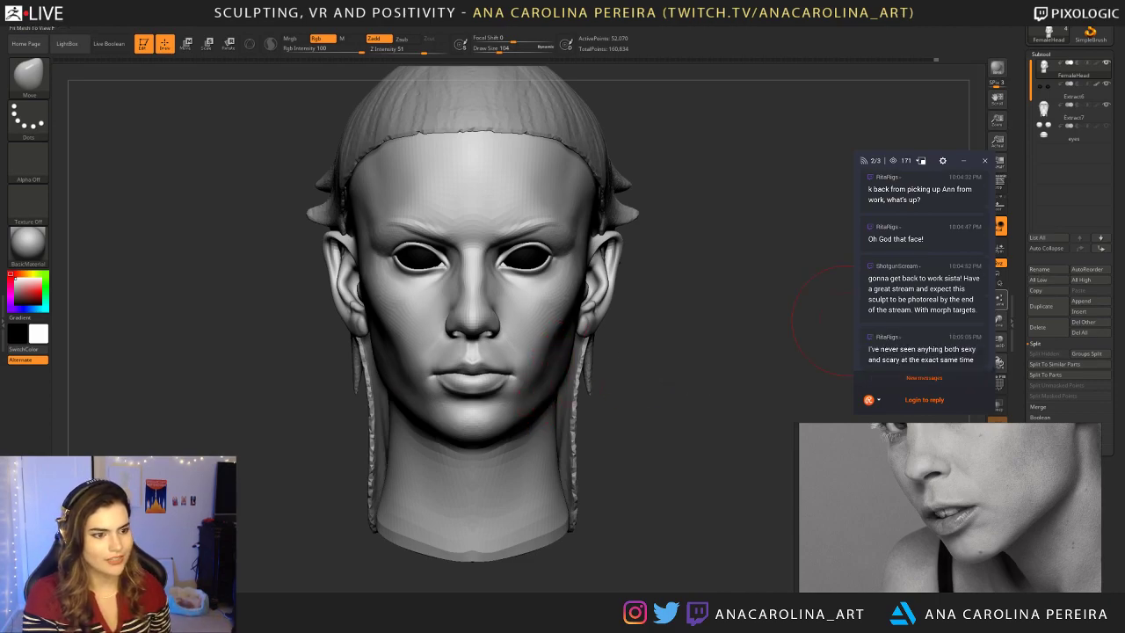
Step: Read the chat message about photoreal results and morph targets, and the messages following it
drag(909, 278, 977, 311)
click(975, 309)
click(870, 278)
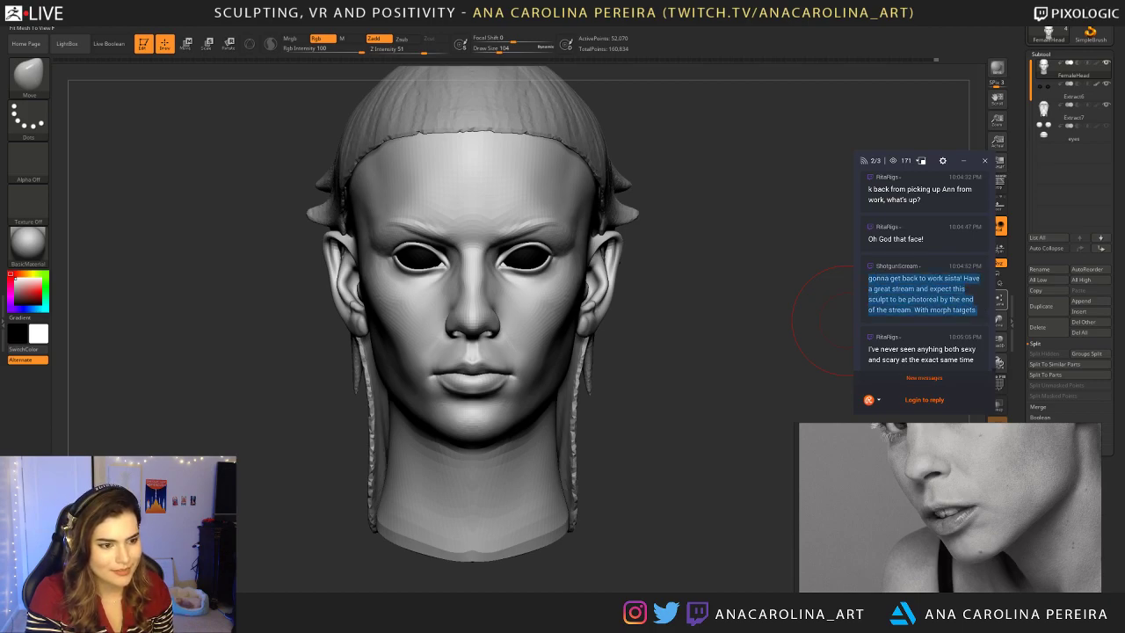
click(971, 316)
scroll(969, 318, down, 3)
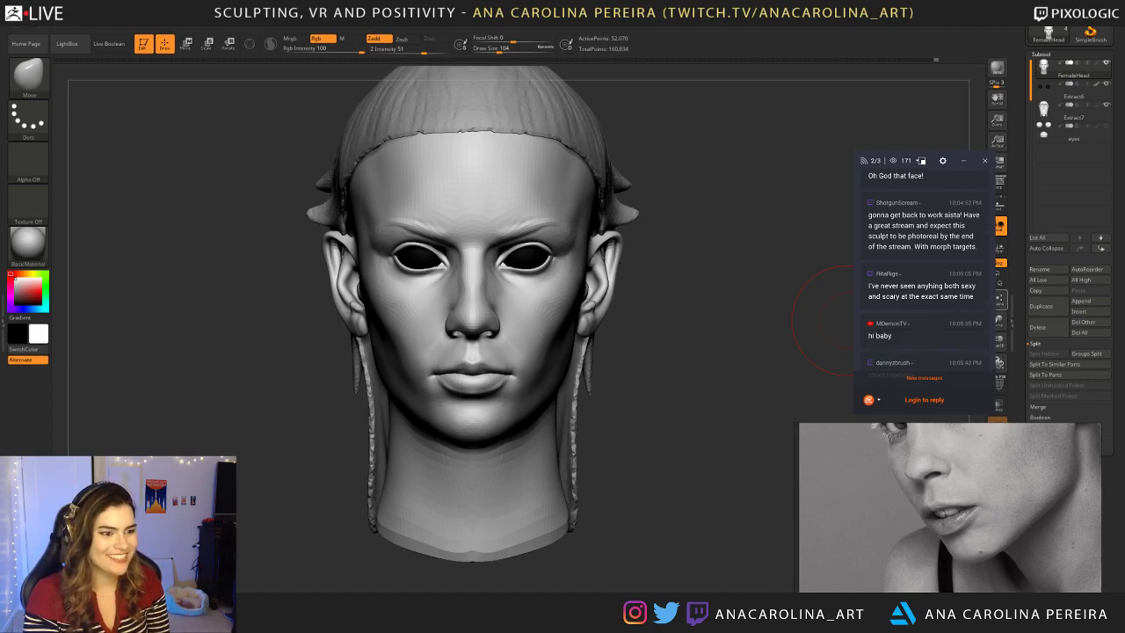
Step: Read the chat messages about strict topology, the Gumroad tutorial and Glauco Longhi, up to the newest one
drag(963, 297, 924, 286)
click(928, 303)
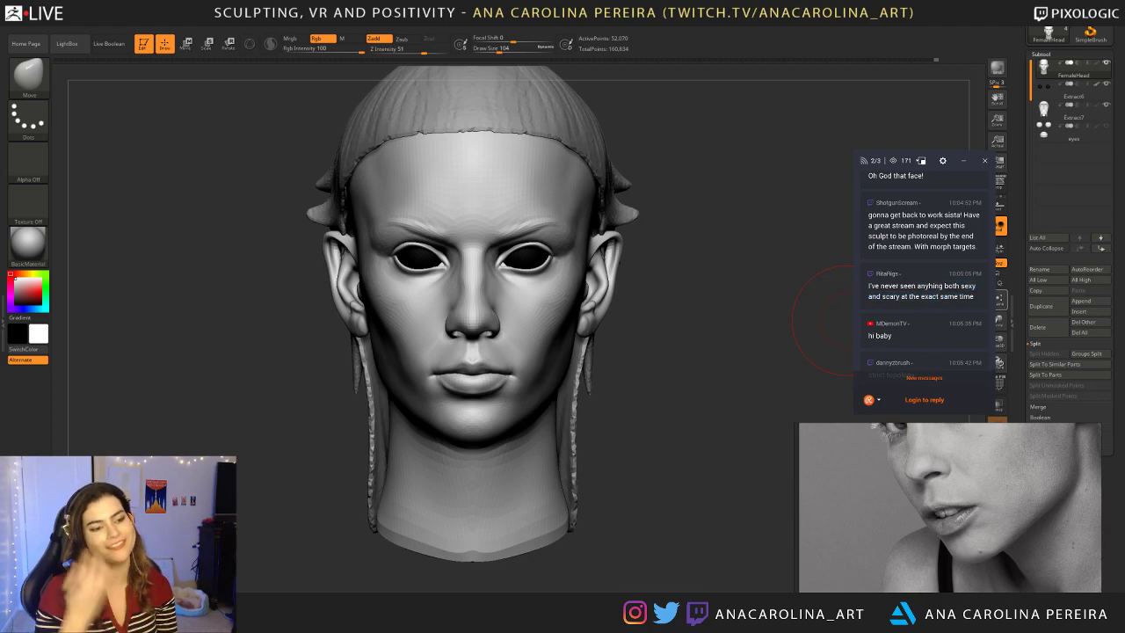
scroll(944, 315, down, 2)
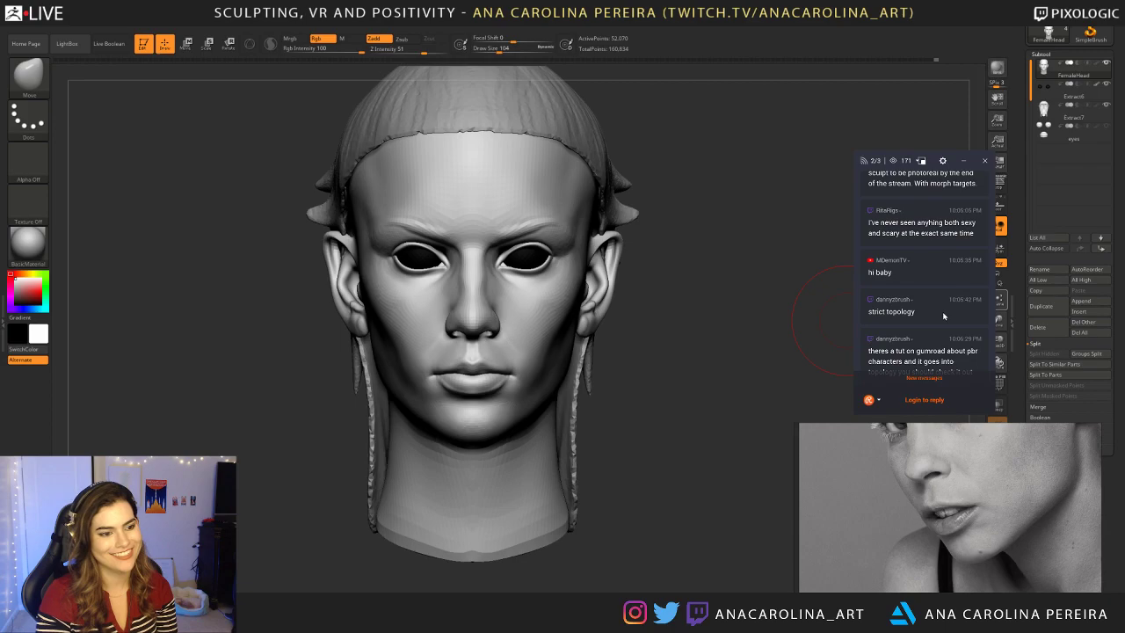
scroll(921, 300, down, 1)
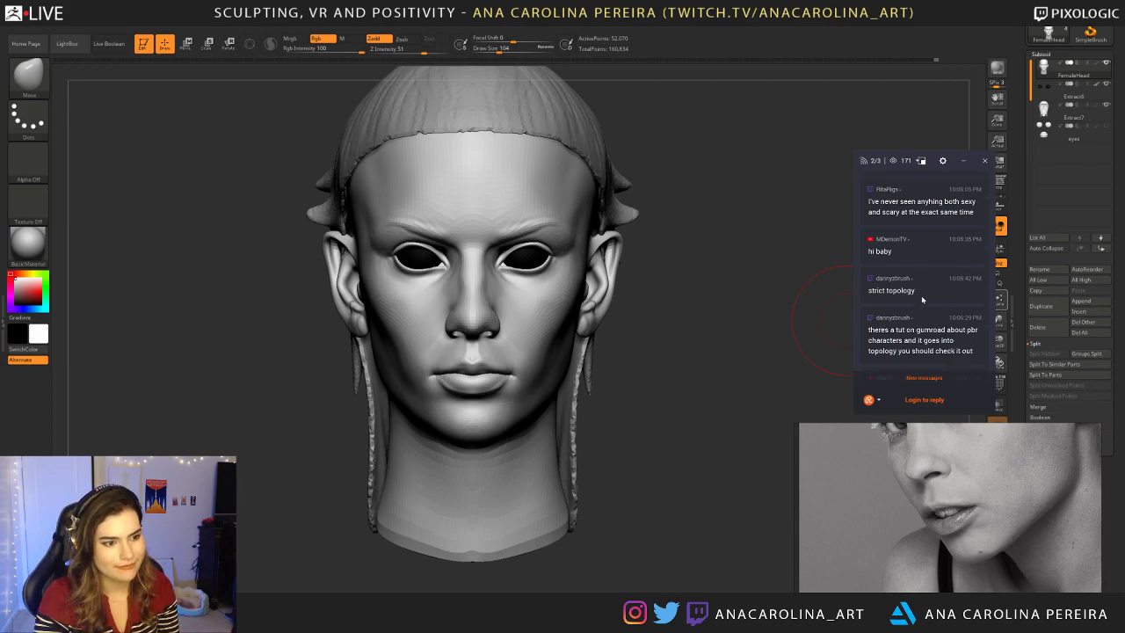
drag(898, 290, 982, 314)
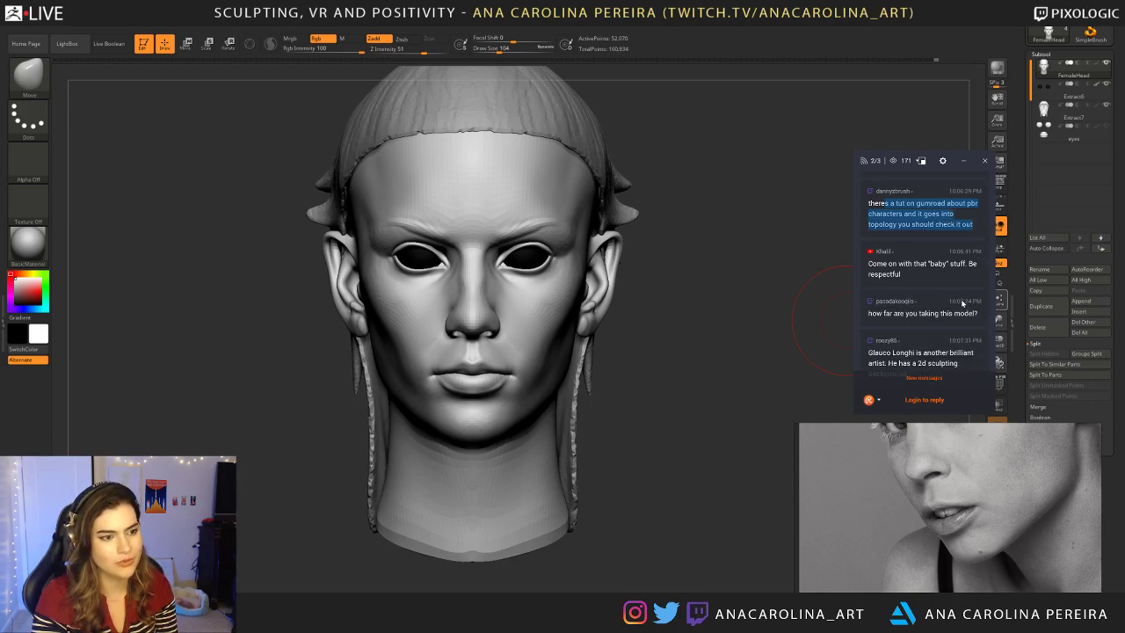
scroll(962, 303, up, 4)
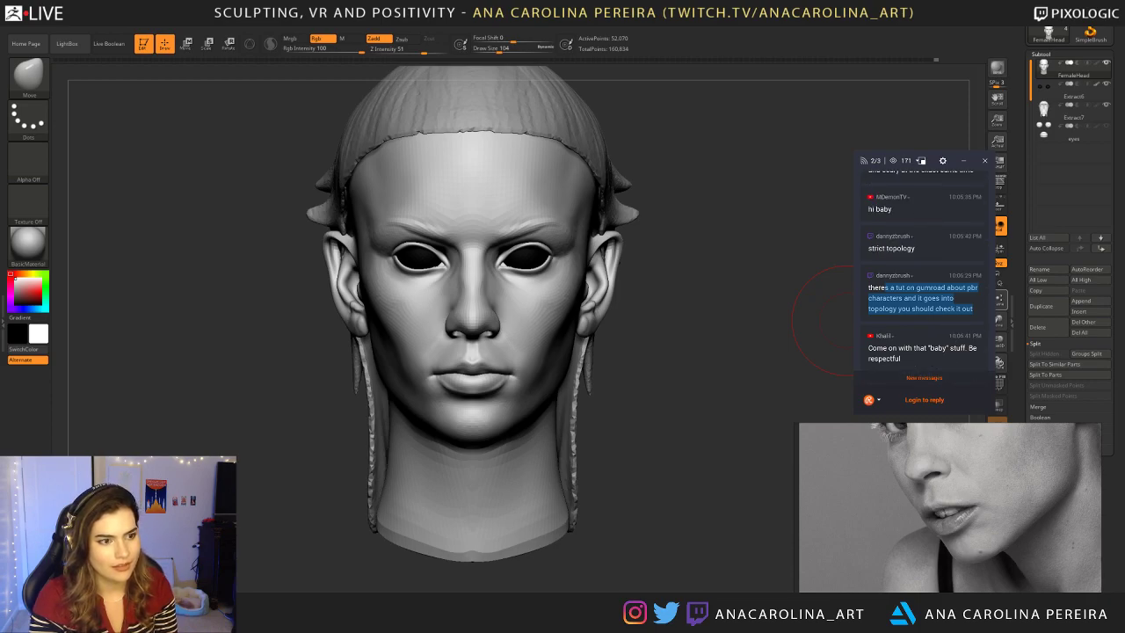
scroll(960, 300, down, 2)
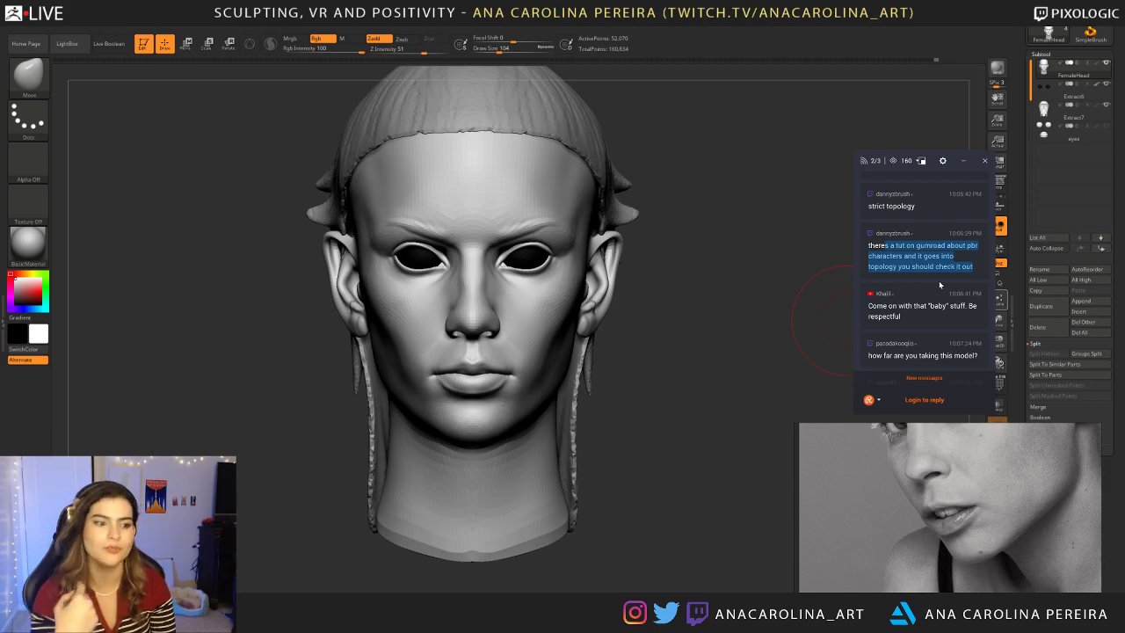
scroll(938, 280, down, 2)
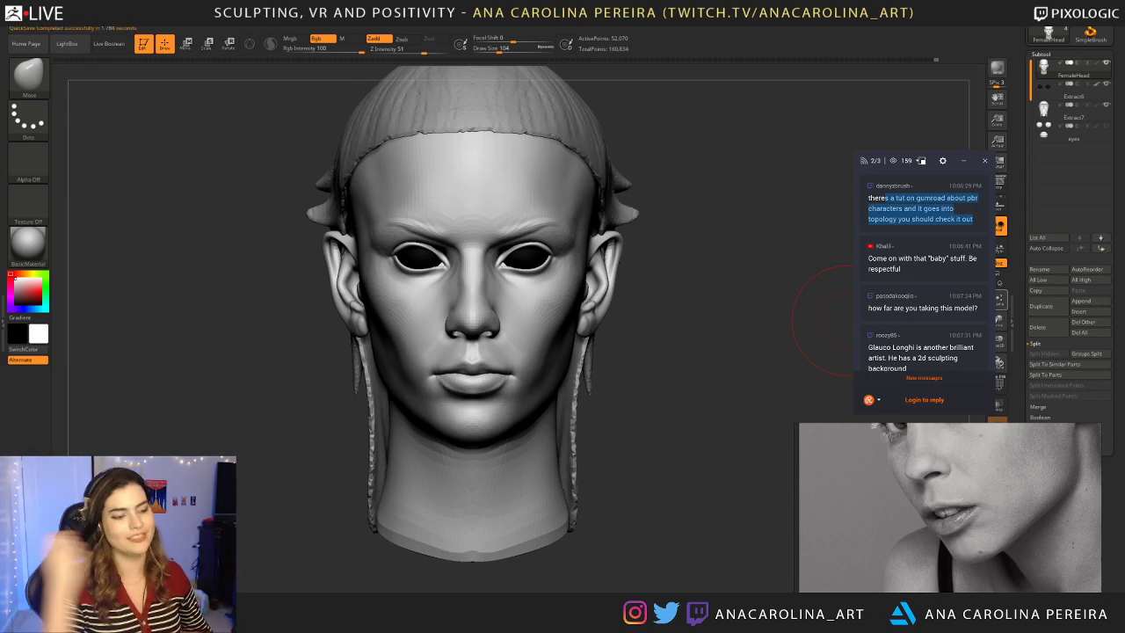
click(927, 377)
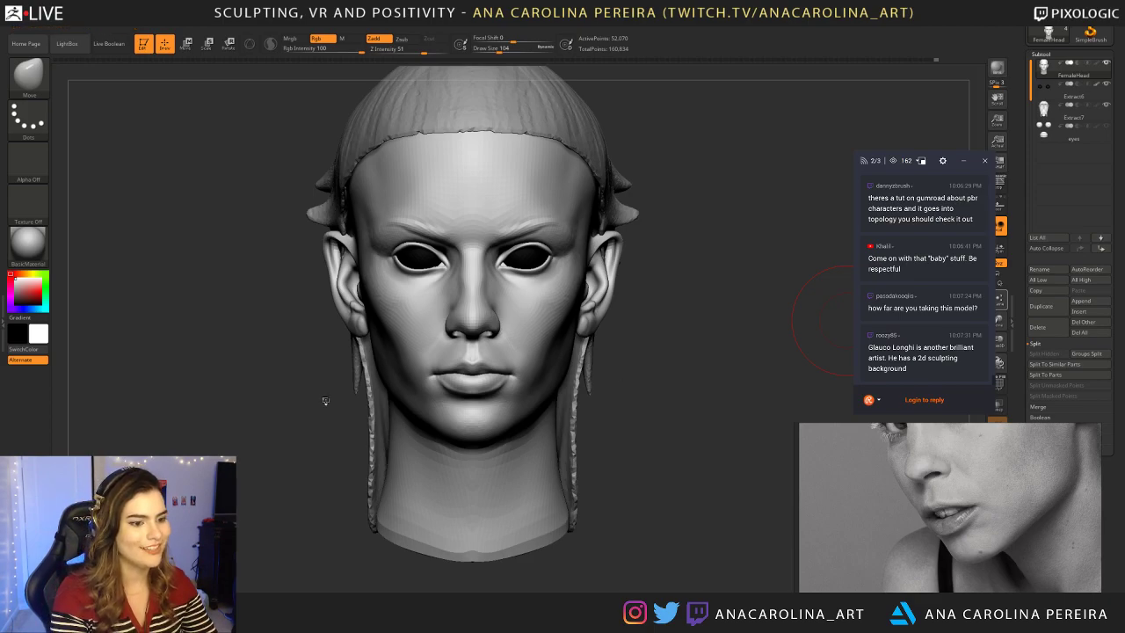
Step: Refine the lower face from several angles with the Move brush at a smaller draw size
mouse_move(665, 392)
mouse_down()
mouse_move(351, 468)
mouse_move(394, 537)
mouse_up()
key(space)
drag(498, 381, 492, 380)
mouse_move(390, 505)
mouse_down()
mouse_move(387, 514)
mouse_move(433, 504)
mouse_up()
key(space)
drag(515, 410, 508, 411)
mouse_move(360, 500)
mouse_down()
mouse_move(456, 401)
mouse_move(492, 399)
mouse_move(472, 408)
mouse_up()
mouse_move(567, 309)
mouse_down()
mouse_move(627, 306)
mouse_move(554, 413)
mouse_up()
alt+drag(421, 527, 422, 478)
mouse_move(497, 549)
mouse_down()
mouse_move(418, 552)
mouse_move(466, 552)
mouse_up()
mouse_move(466, 552)
alt+mouse_down()
mouse_move(465, 584)
mouse_move(492, 535)
alt+mouse_up()
mouse_move(422, 527)
mouse_down()
mouse_move(478, 484)
mouse_move(411, 508)
mouse_move(402, 551)
mouse_up()
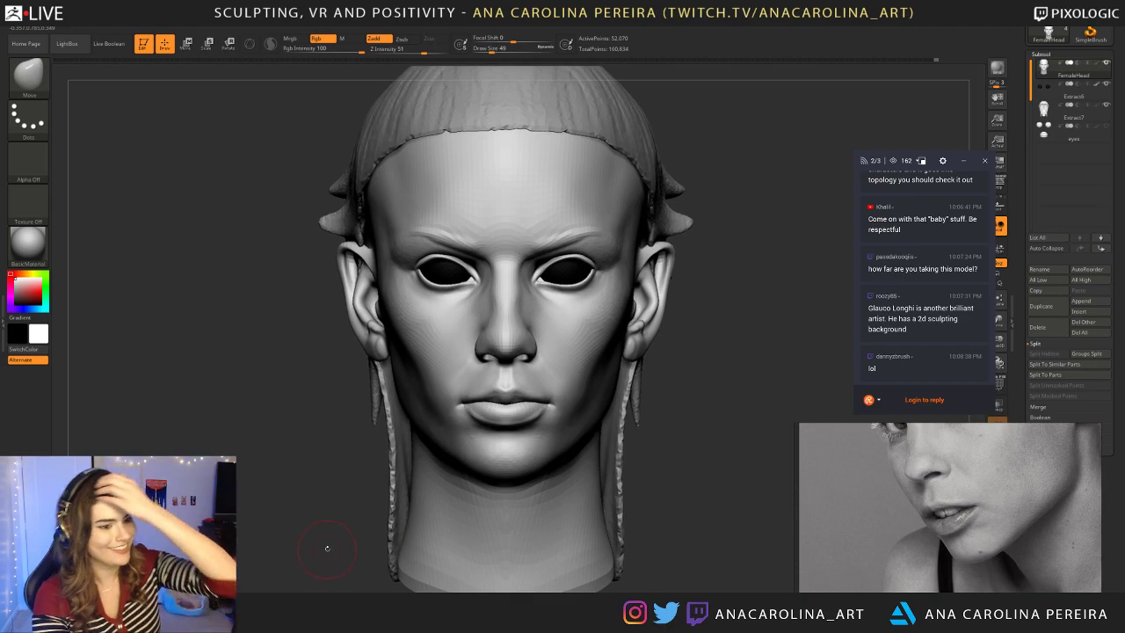
Step: Save the project with the current state of the head
mouse_move(326, 548)
mouse_down()
mouse_move(323, 557)
mouse_move(424, 439)
mouse_move(673, 325)
mouse_up()
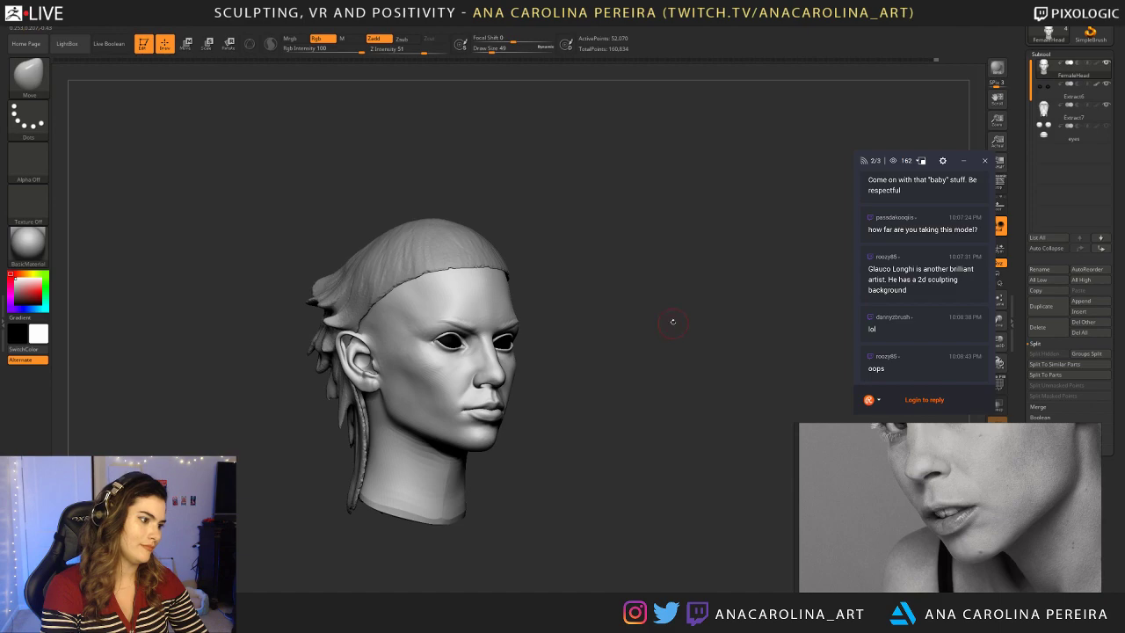
key(ctrl+s)
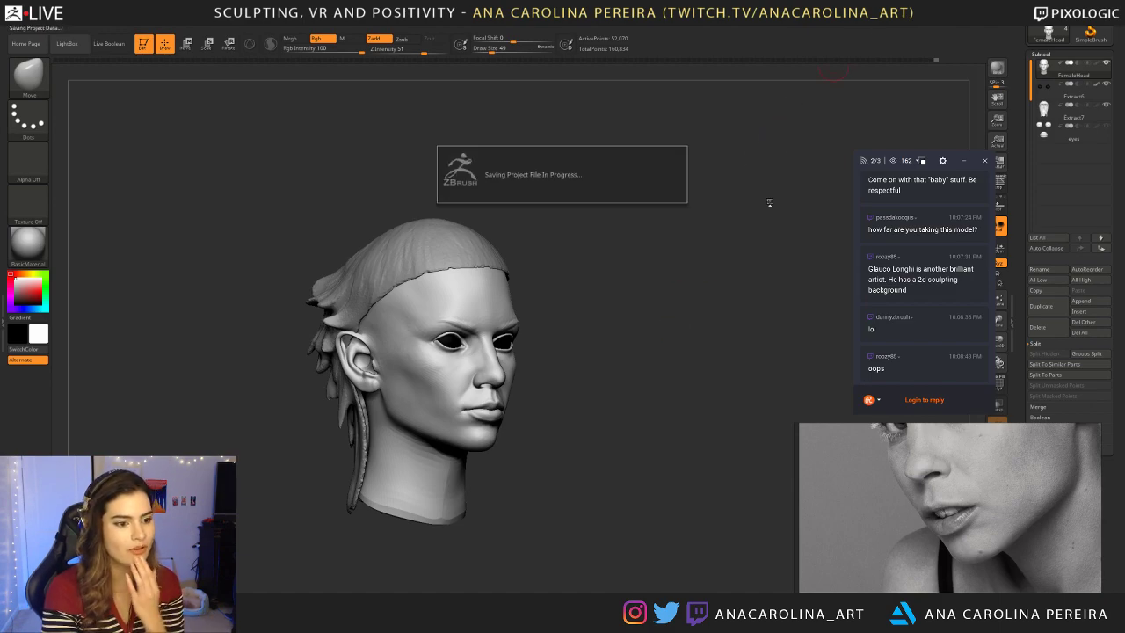
Step: Compare the current head with an early state from the undo history and return to the latest state
mouse_move(627, 334)
mouse_down()
mouse_move(629, 322)
mouse_move(635, 342)
mouse_move(678, 357)
mouse_move(279, 305)
mouse_up()
mouse_move(766, 379)
alt+mouse_down()
mouse_move(718, 375)
mouse_move(580, 407)
alt+mouse_up()
mouse_move(94, 93)
mouse_down()
mouse_move(104, 95)
mouse_move(88, 86)
mouse_up()
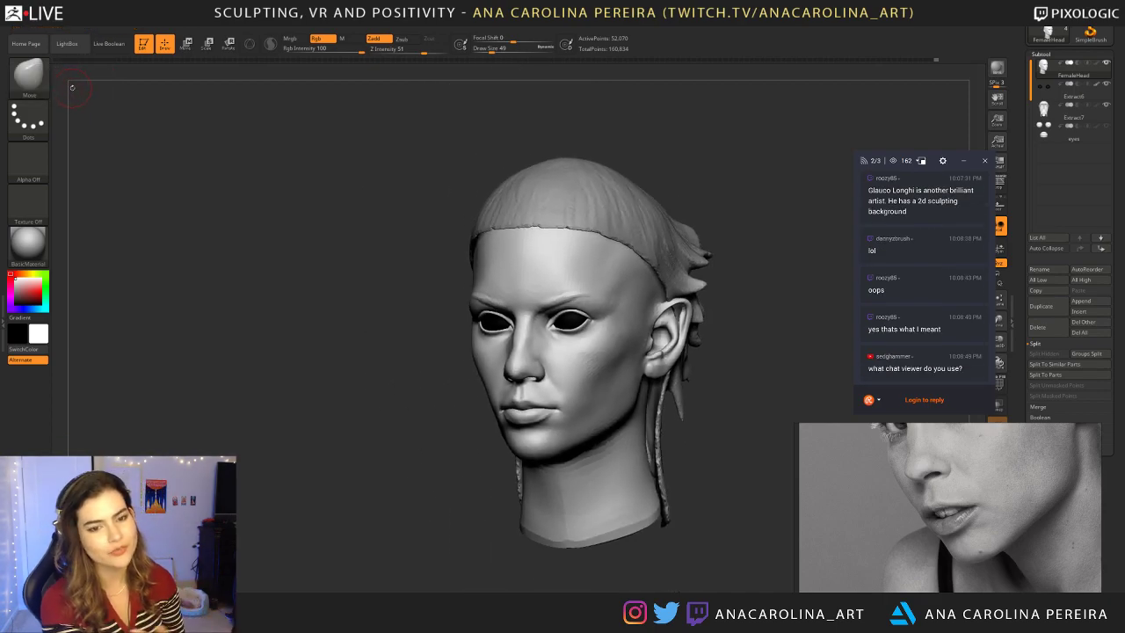
click(54, 62)
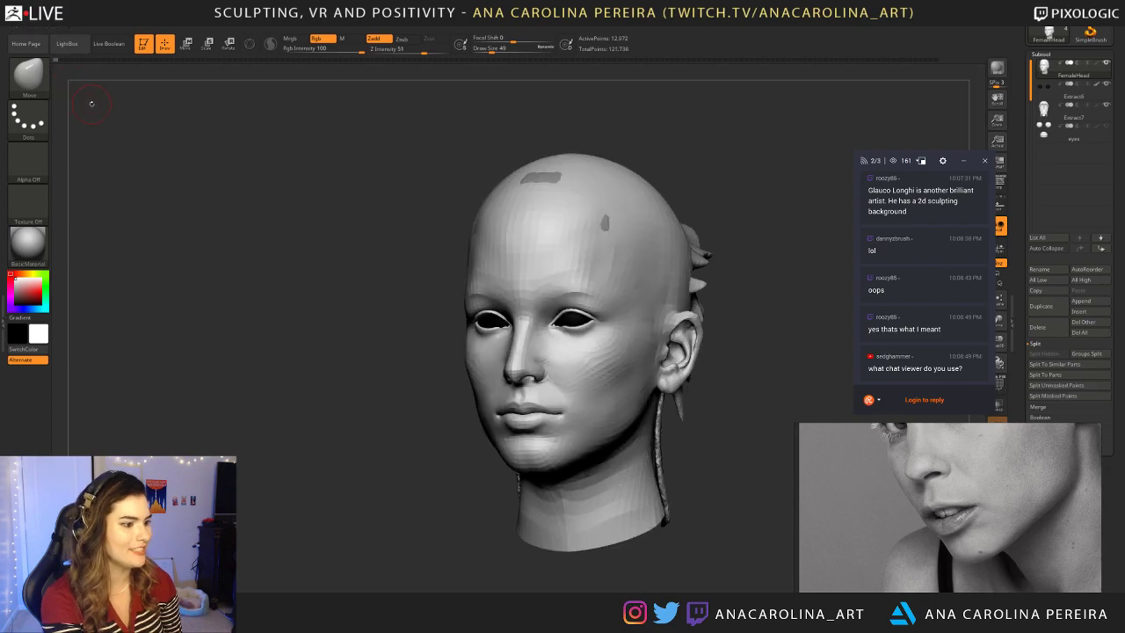
mouse_move(122, 124)
mouse_down()
mouse_move(155, 124)
mouse_move(130, 124)
mouse_up()
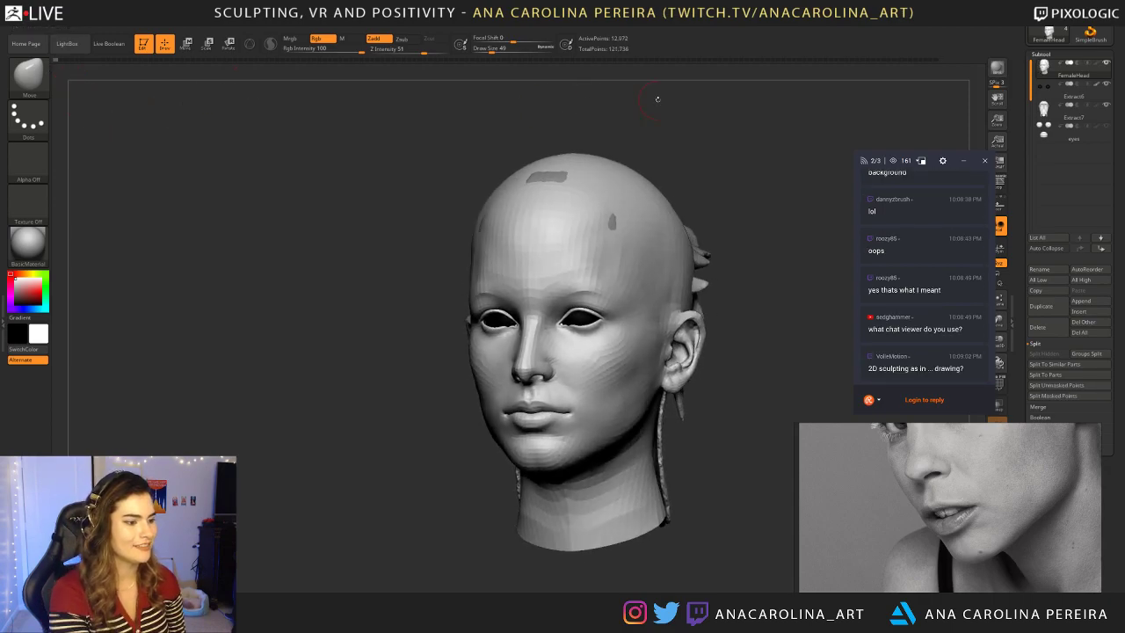
mouse_move(56, 61)
mouse_down()
mouse_move(355, 98)
mouse_move(949, 127)
mouse_up()
drag(782, 230, 808, 254)
drag(788, 311, 764, 379)
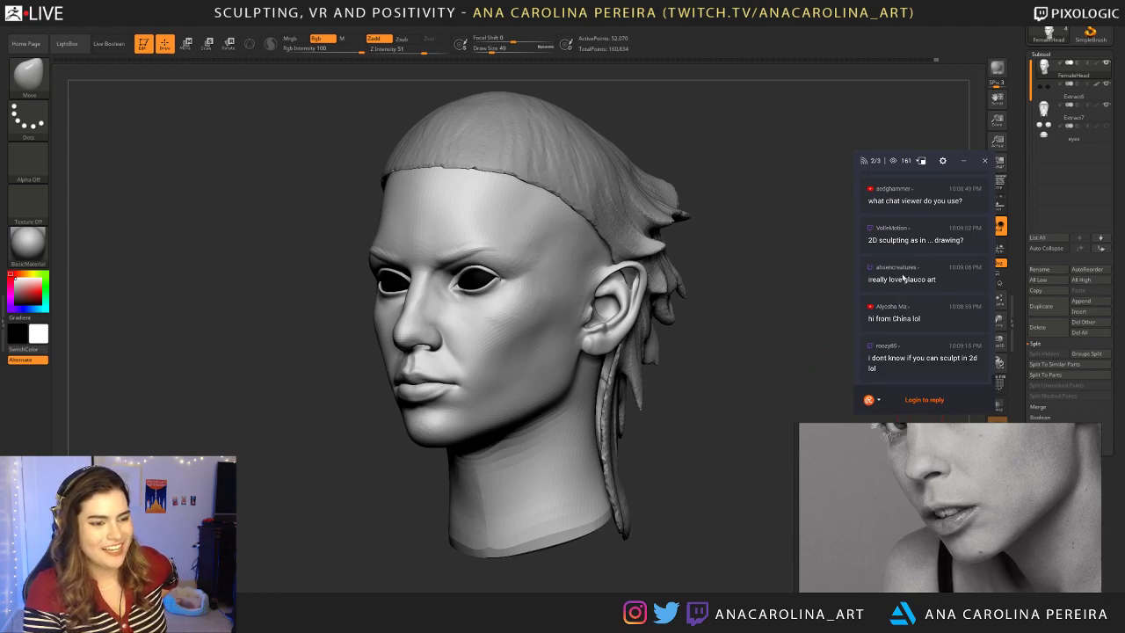
Step: Read the chat messages about 2D sculpting, relief carving and tutorial sites, up to the newest one
scroll(929, 180, up, 2)
scroll(925, 213, down, 1)
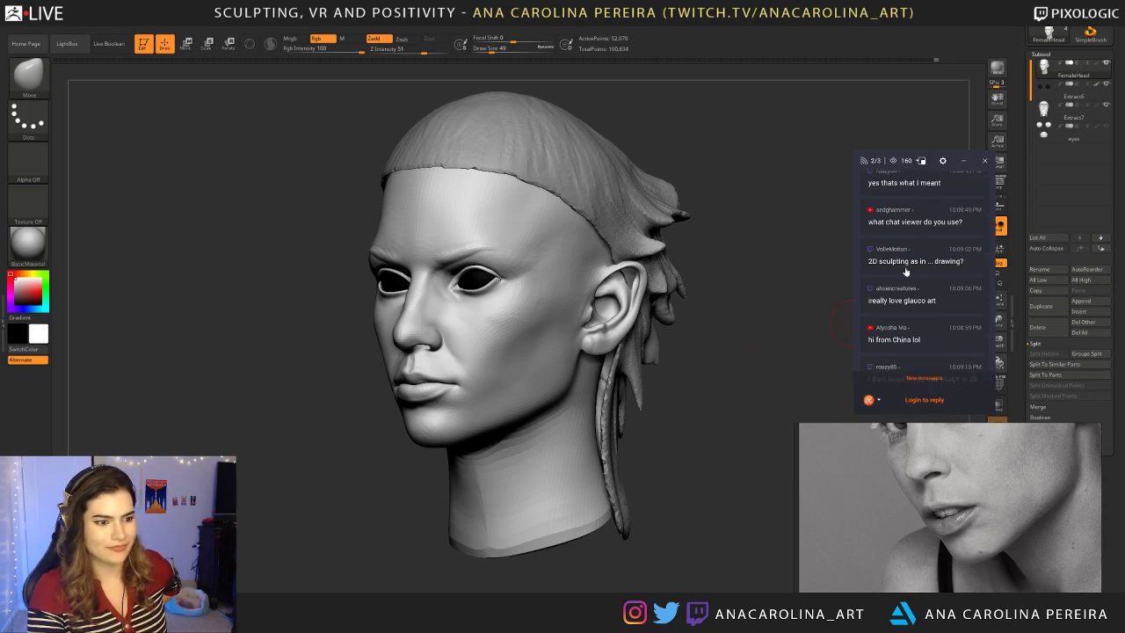
scroll(905, 270, down, 3)
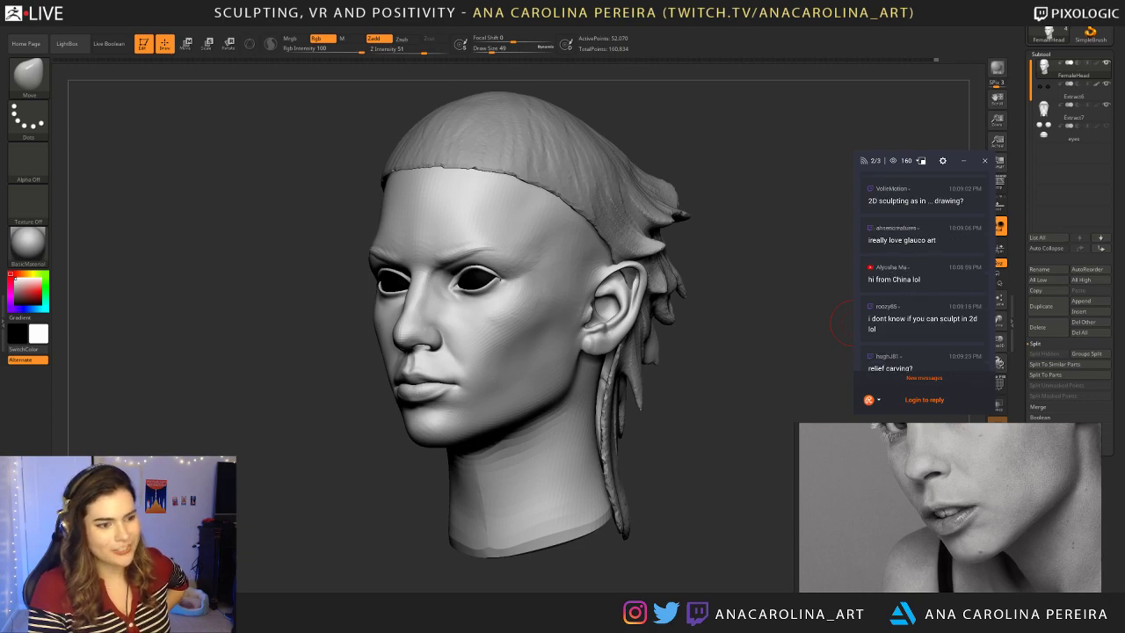
drag(920, 281, 893, 280)
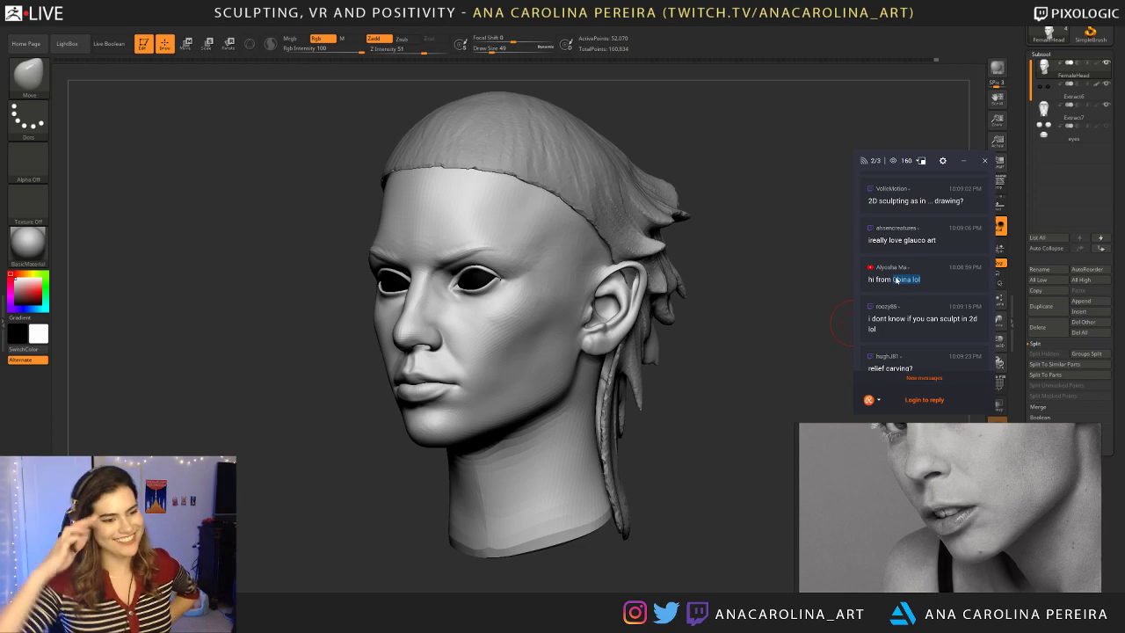
scroll(895, 280, down, 2)
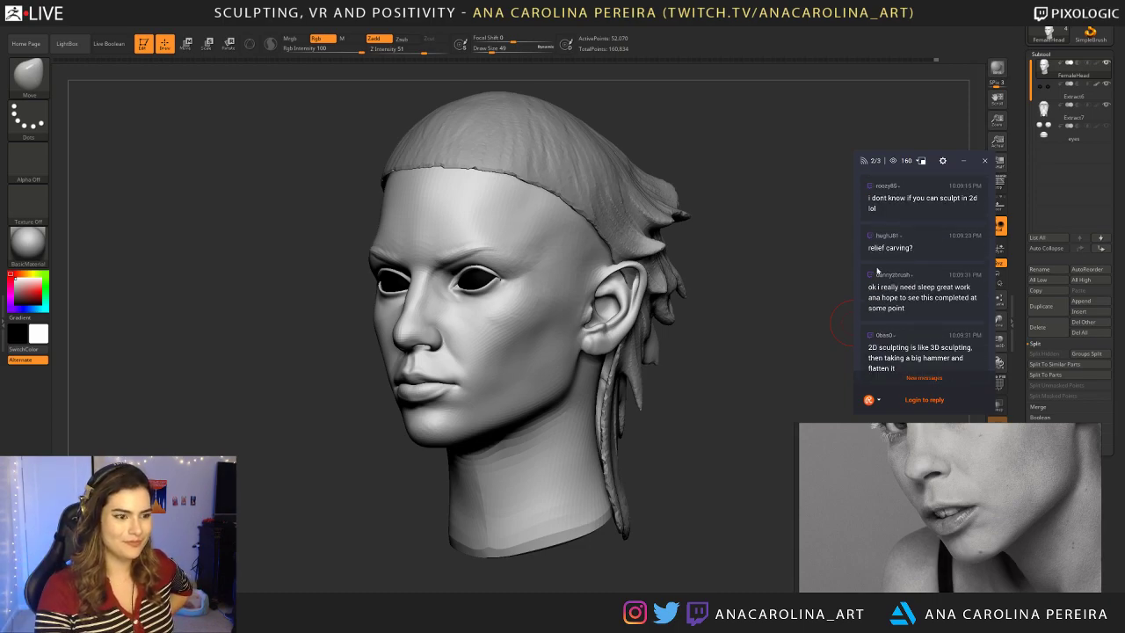
scroll(896, 280, up, 1)
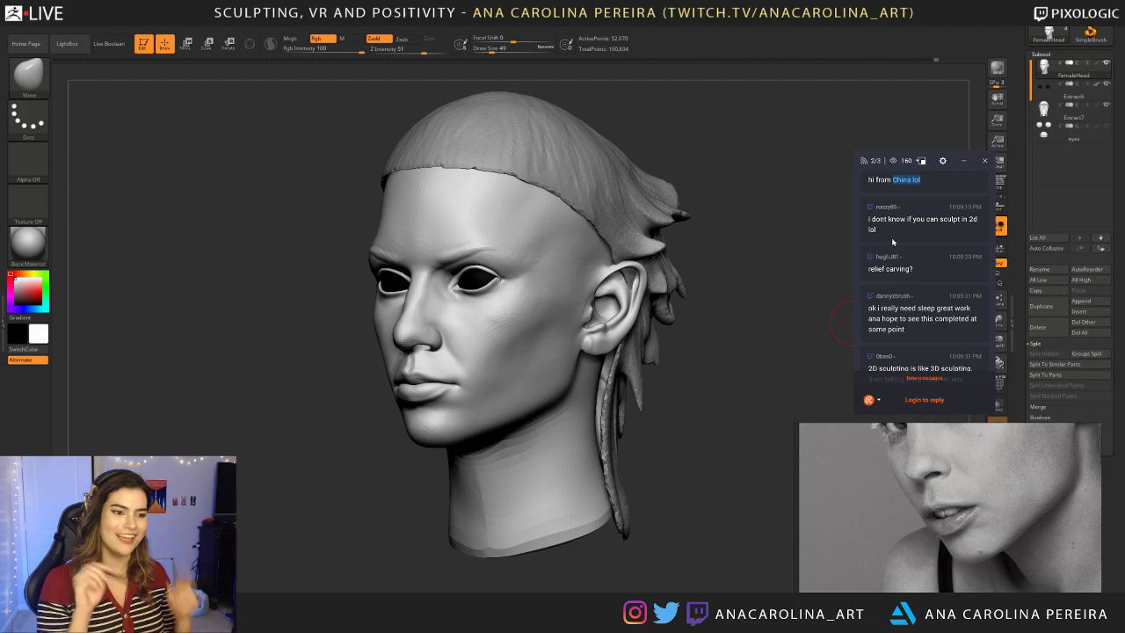
scroll(871, 296, down, 3)
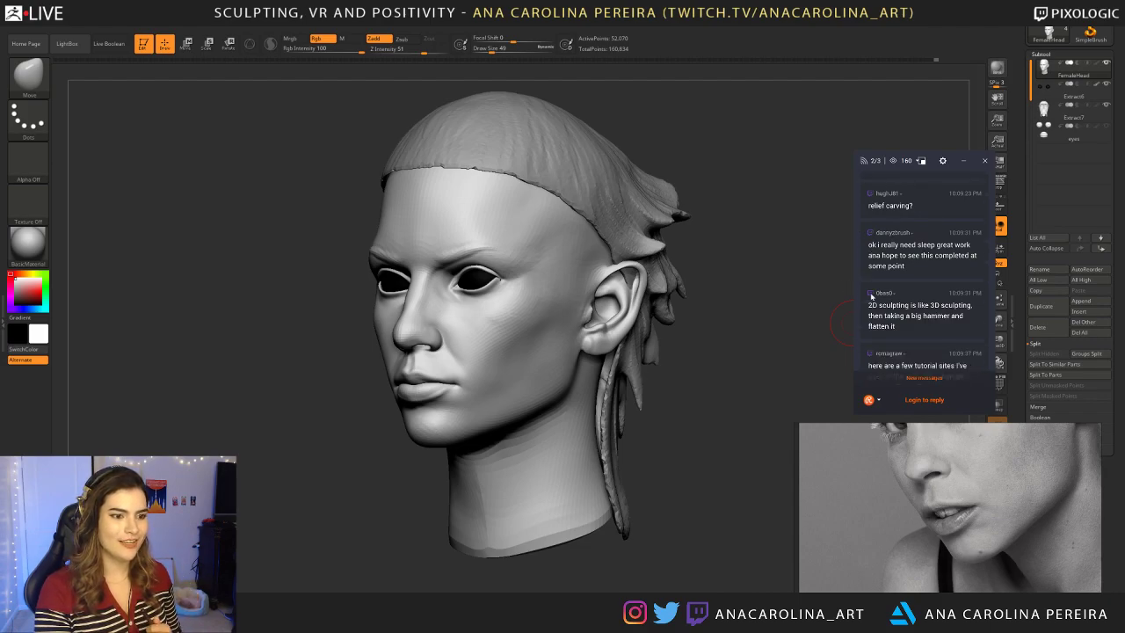
scroll(871, 297, down, 1)
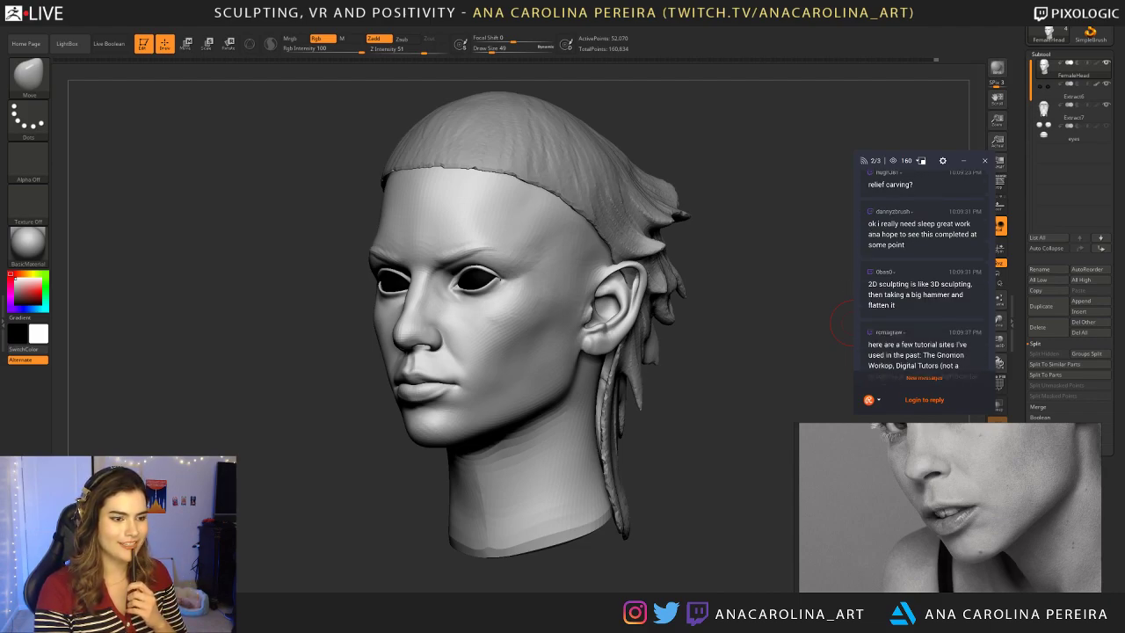
scroll(922, 273, down, 1)
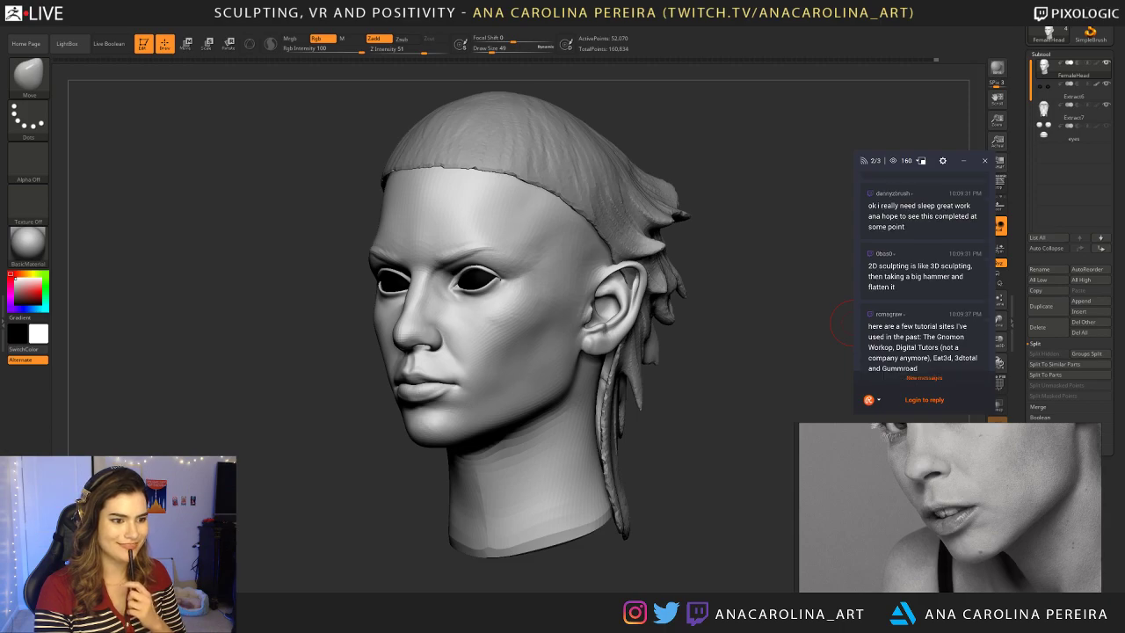
drag(878, 266, 944, 276)
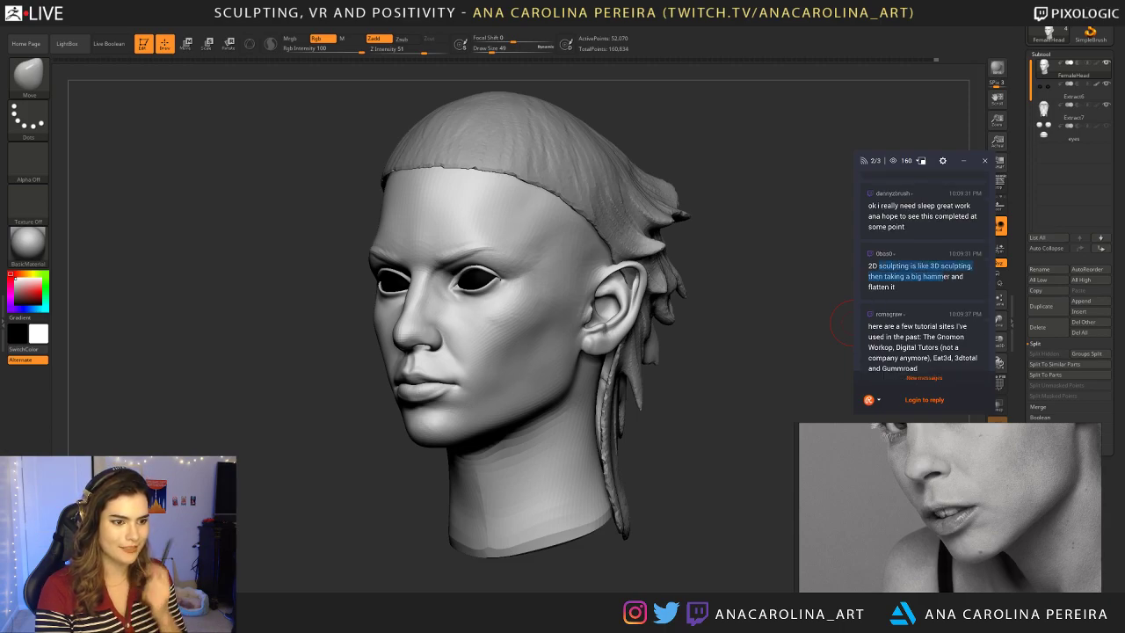
click(944, 277)
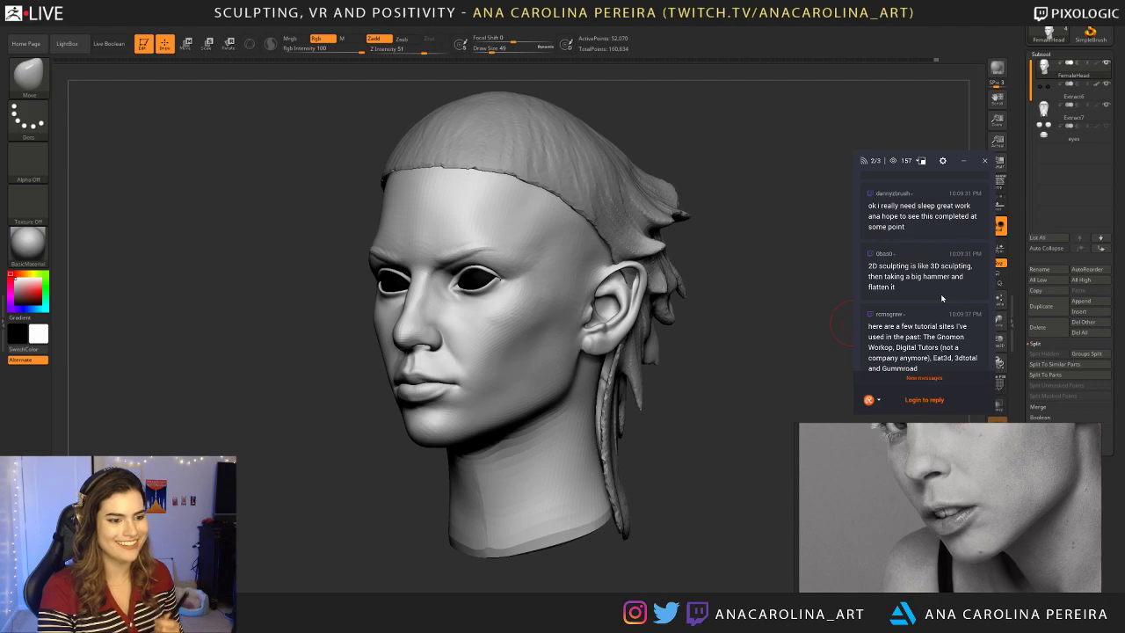
click(955, 383)
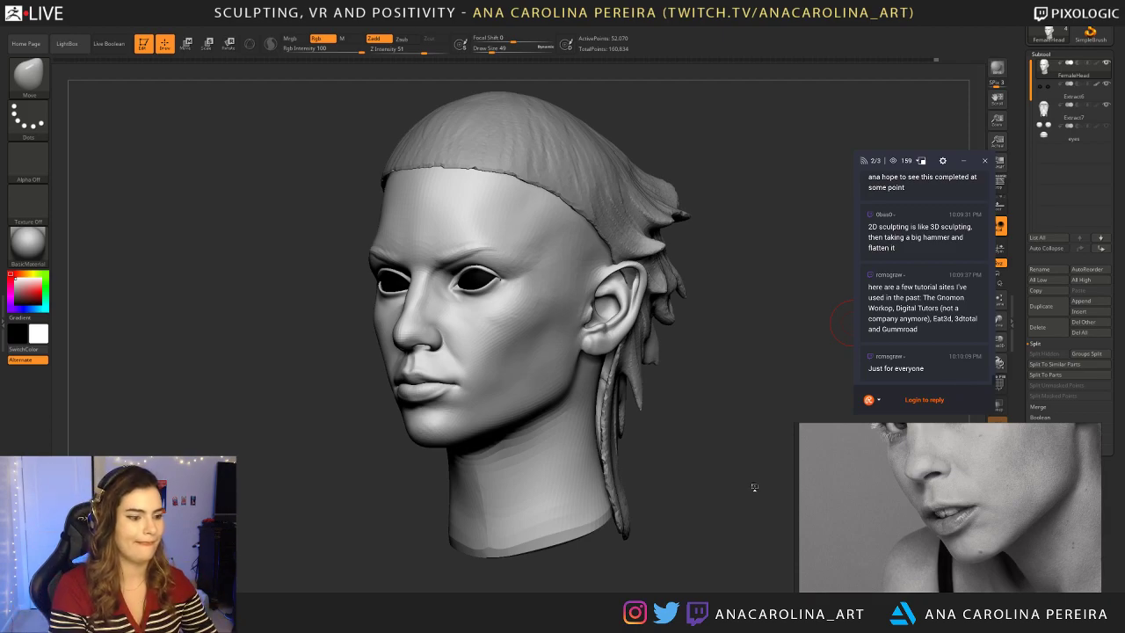
Step: Select the Move brush and set its draw size to 101 for working on the jaw and neck
mouse_move(743, 473)
mouse_down()
mouse_move(377, 489)
mouse_move(378, 562)
mouse_up()
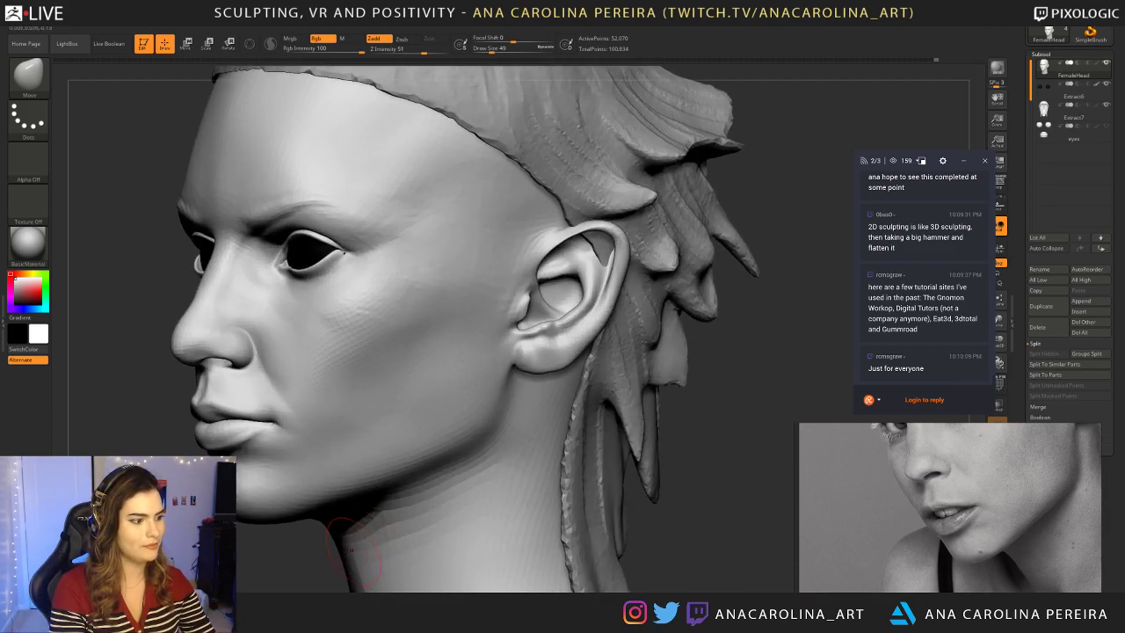
mouse_move(280, 576)
alt+mouse_down()
mouse_move(476, 494)
mouse_move(465, 480)
alt+mouse_up()
key(m)
key(v)
key(space)
drag(507, 387, 521, 378)
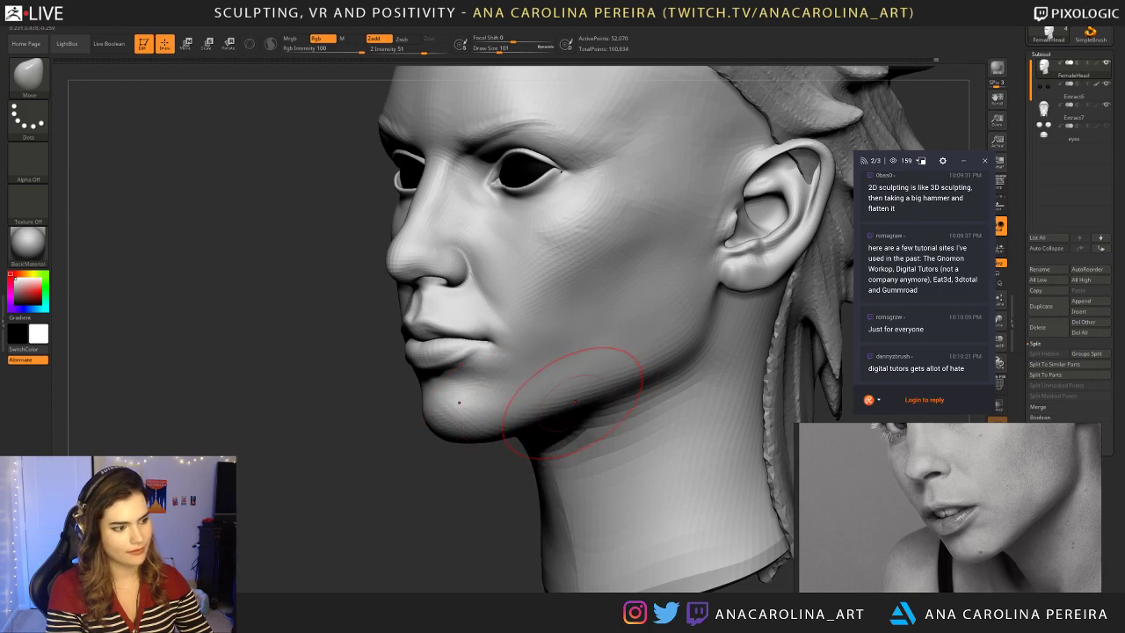
Step: Mask the lower face and jaw with MaskLasso in profile view, from the nose base to the ear, leaving the neck unmasked
mouse_move(509, 492)
alt+mouse_down()
mouse_move(479, 462)
mouse_move(606, 479)
mouse_move(465, 482)
mouse_move(489, 507)
mouse_move(479, 496)
mouse_move(520, 483)
mouse_move(508, 482)
alt+mouse_up()
drag(774, 483, 650, 465)
key(ctrl)
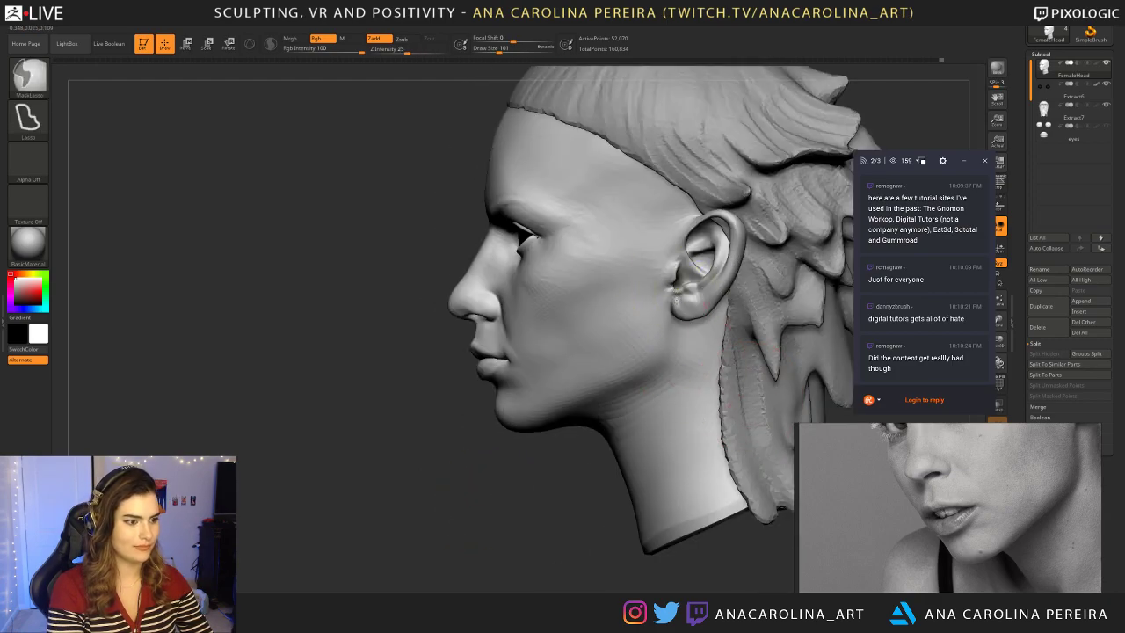
mouse_move(677, 291)
ctrl+mouse_down()
mouse_move(661, 374)
mouse_move(594, 401)
mouse_move(404, 281)
ctrl+mouse_up()
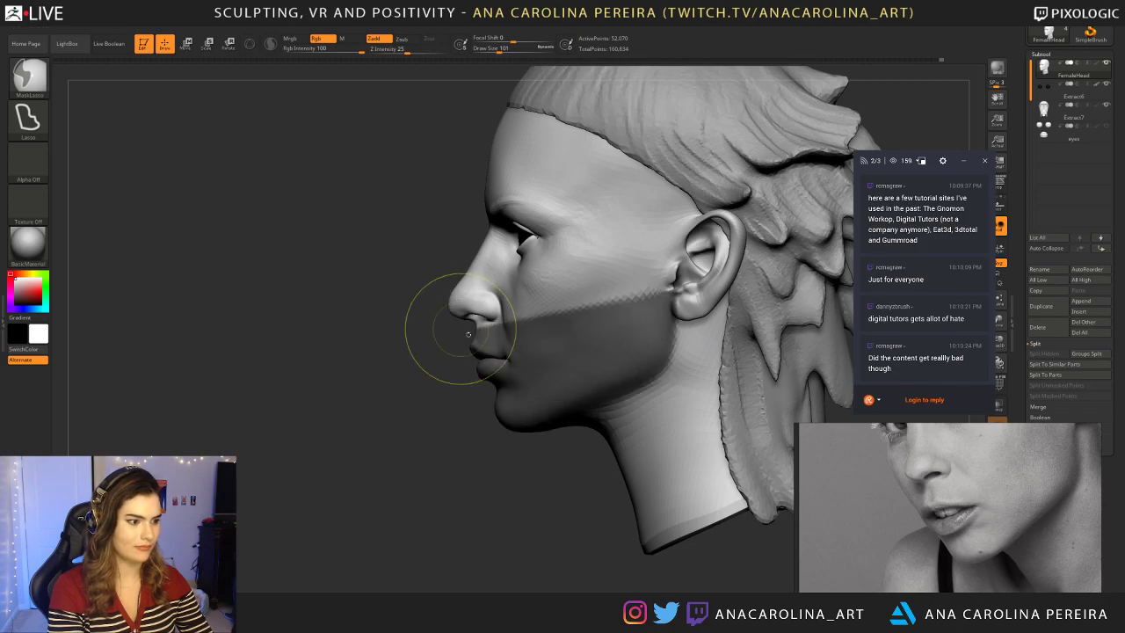
ctrl+click(562, 462)
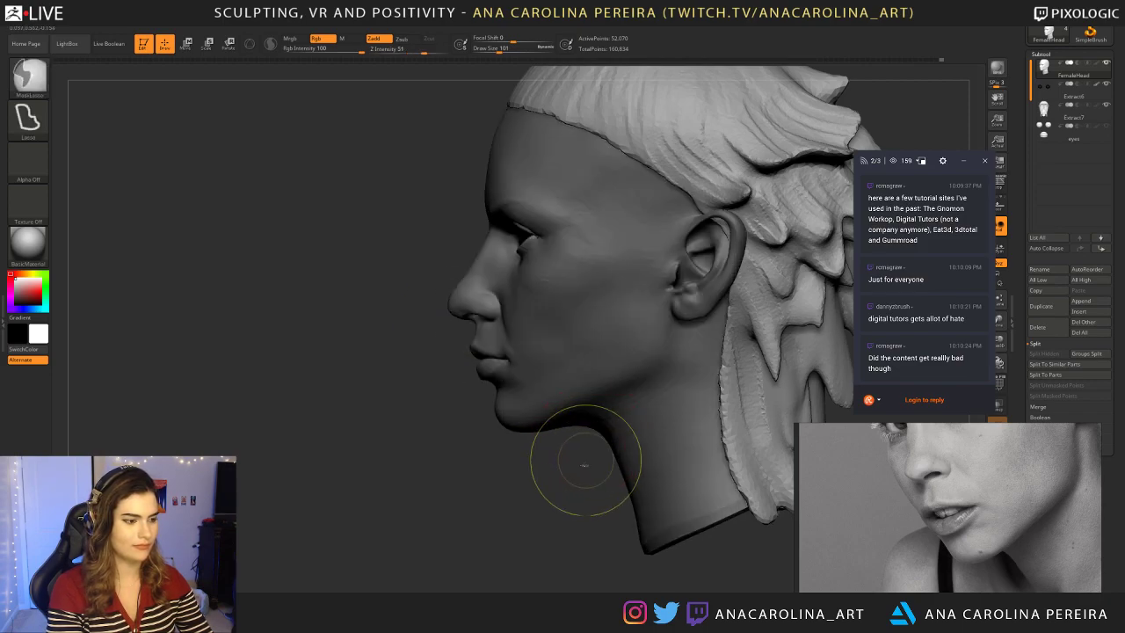
key(ctrl)
mouse_move(672, 304)
ctrl+mouse_down()
mouse_move(439, 316)
mouse_move(547, 417)
mouse_move(434, 383)
ctrl+mouse_up()
drag(430, 440, 549, 478)
Step: Adjust the neck below the masked jaw with the Move brush at draw size 251, and clear the mask
key(space)
drag(602, 430, 617, 430)
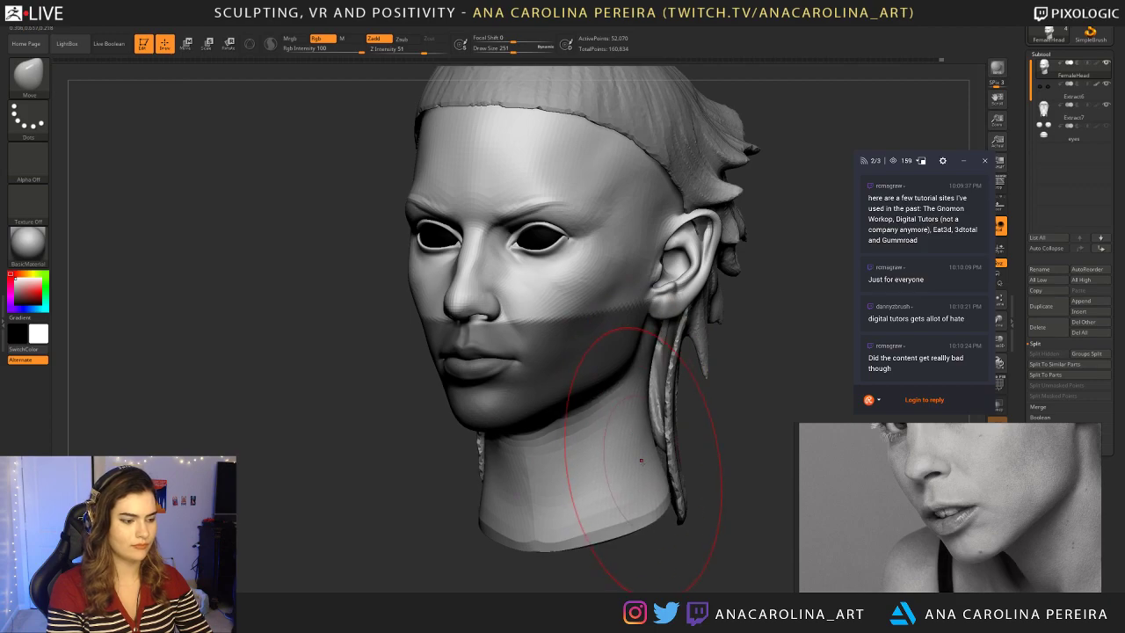
mouse_move(729, 407)
ctrl+mouse_down()
mouse_move(743, 413)
mouse_move(686, 410)
mouse_move(703, 413)
mouse_move(677, 439)
ctrl+mouse_up()
Step: Refine the sides of the neck in front view with the Move brush at draw size 132
key(space)
drag(650, 433, 635, 431)
mouse_move(612, 358)
shift+mouse_down()
mouse_move(604, 335)
mouse_move(571, 387)
mouse_move(579, 378)
shift+mouse_up()
mouse_move(439, 488)
mouse_down()
mouse_move(544, 492)
mouse_move(583, 459)
mouse_up()
drag(661, 479, 619, 469)
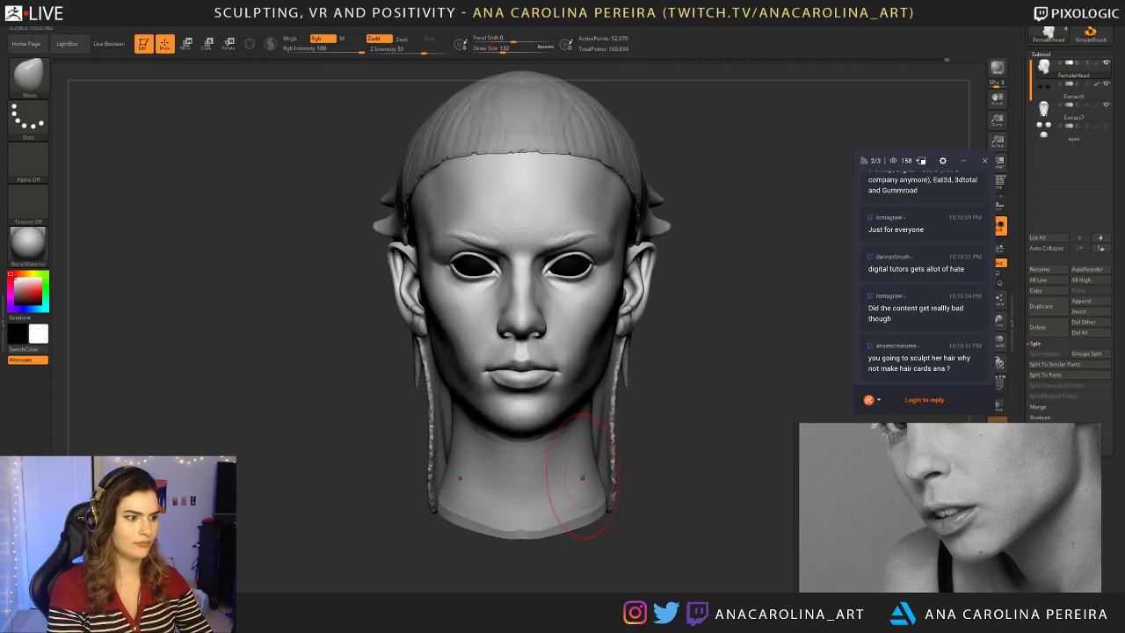
Step: Show the whole face in the reference photo and compare it with the head in three-quarter view
scroll(887, 553, down, 3)
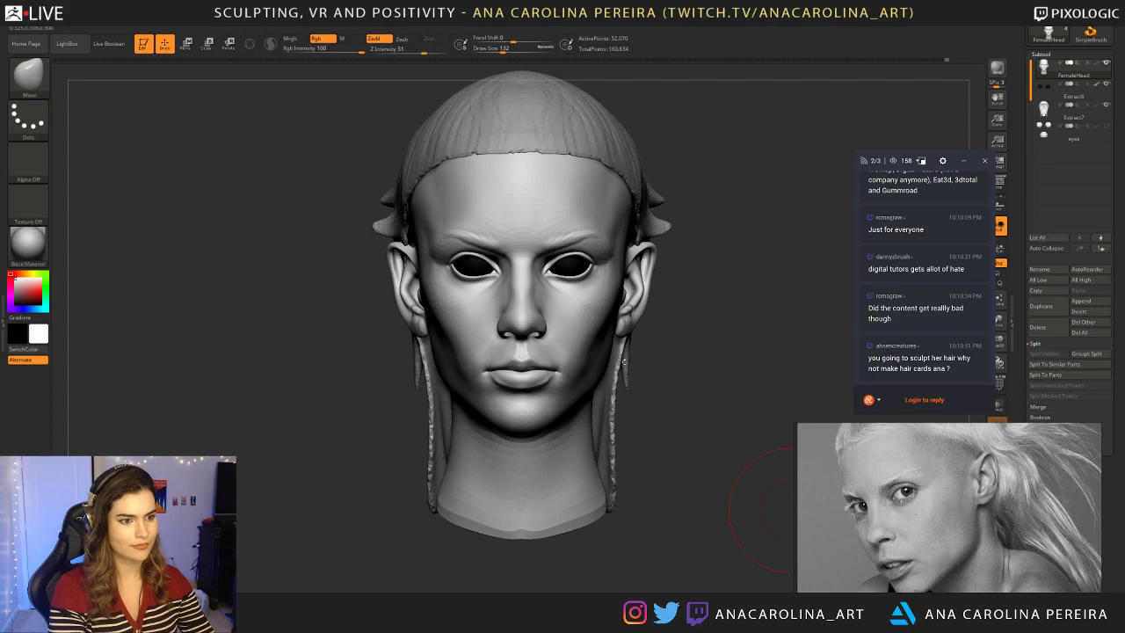
drag(799, 346, 598, 374)
mouse_move(273, 460)
alt+mouse_down()
mouse_move(264, 481)
mouse_move(298, 514)
mouse_move(282, 503)
alt+mouse_up()
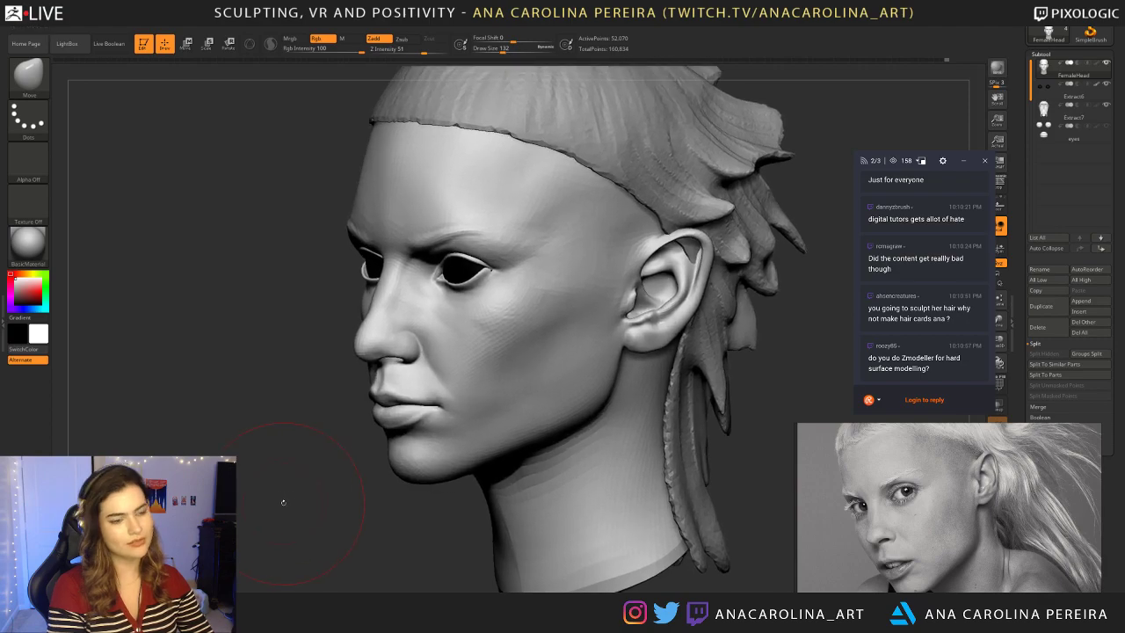
Step: Refine the area around the mouth in three-quarter view with the Move brush at draw size 83
key(space)
mouse_move(378, 497)
mouse_down()
mouse_move(392, 481)
mouse_move(398, 520)
mouse_up()
key(space)
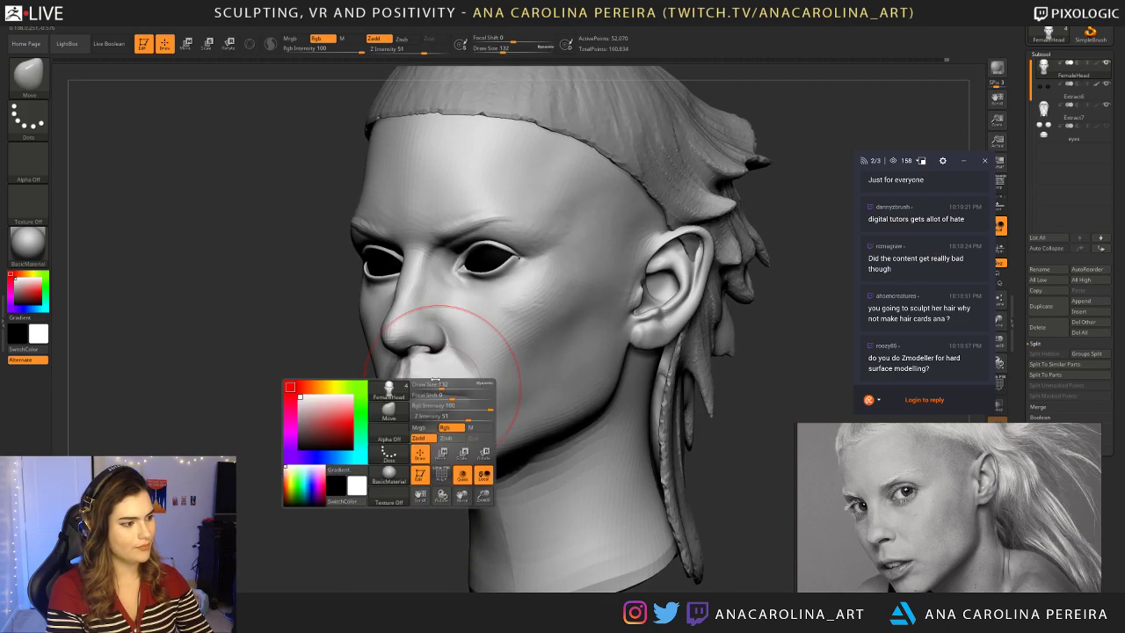
key(b)
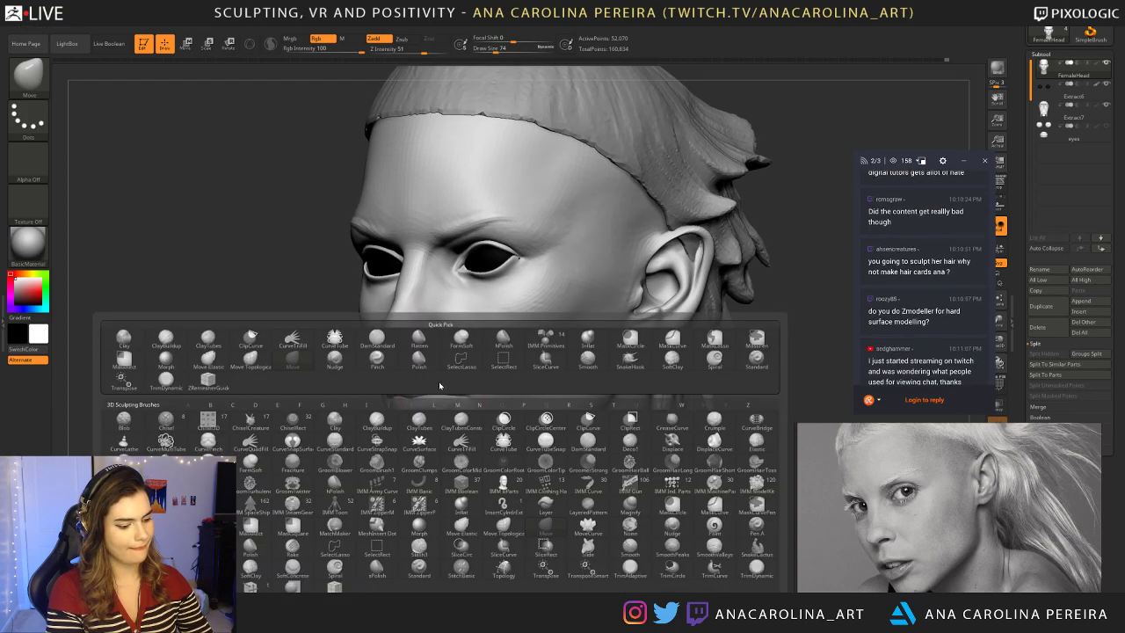
key(m)
key(v)
key(space)
drag(445, 396, 451, 396)
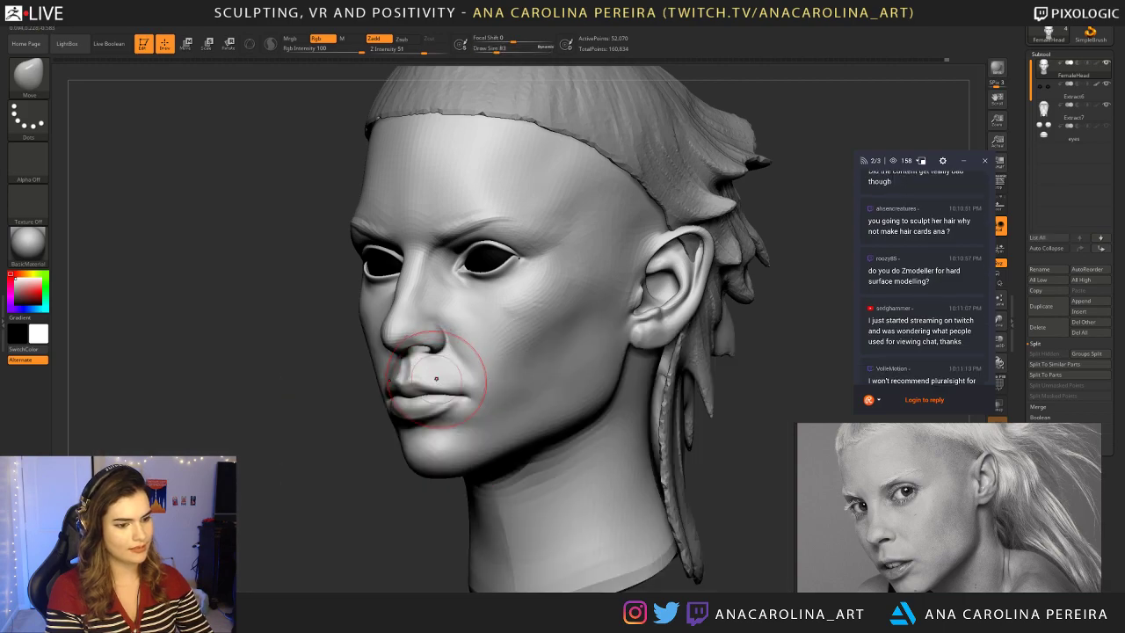
Step: Adjust the lips and lower face from both sides with the Move brush at draw size 65
mouse_move(338, 435)
mouse_down()
mouse_move(364, 435)
mouse_move(393, 374)
mouse_up()
key(space)
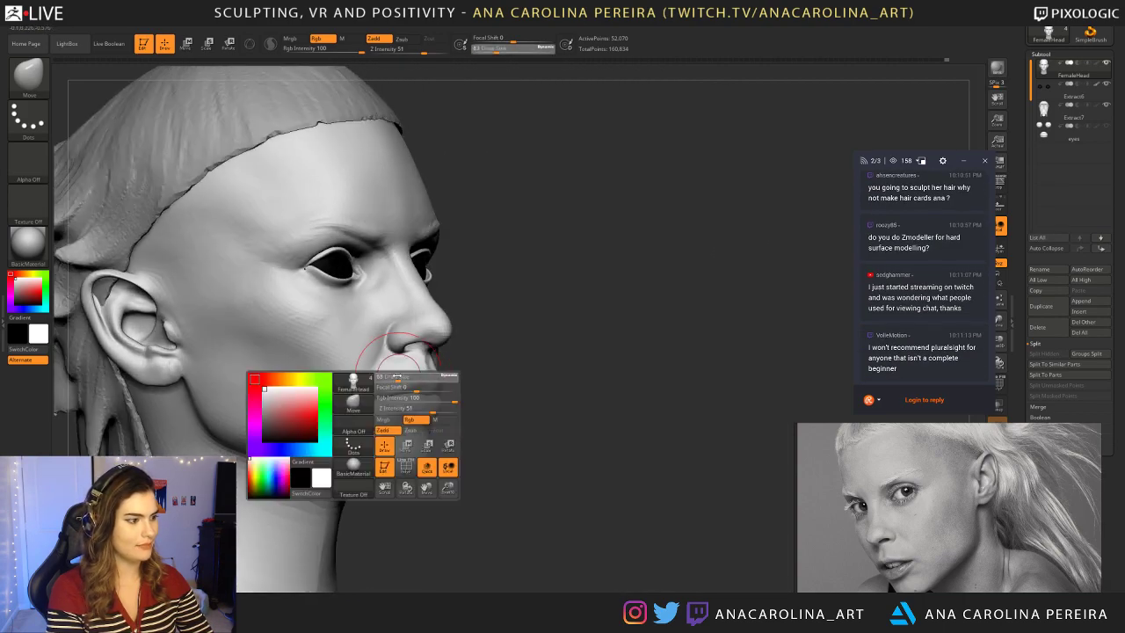
mouse_move(562, 374)
mouse_down()
mouse_move(391, 377)
mouse_move(406, 377)
mouse_up()
key(space)
drag(443, 335, 436, 335)
mouse_move(385, 480)
mouse_down()
mouse_move(387, 507)
mouse_move(380, 461)
mouse_move(361, 490)
mouse_move(391, 520)
mouse_up()
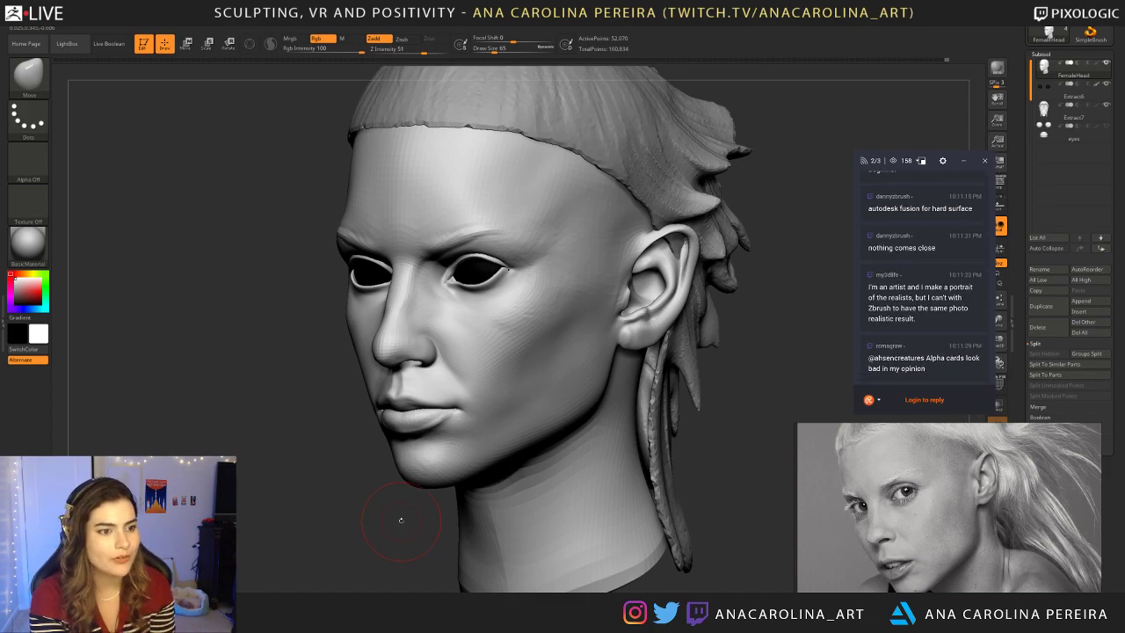
Step: Read back through the stream chat and highlight the message about realistic portraits made in ZBrush
scroll(907, 312, up, 2)
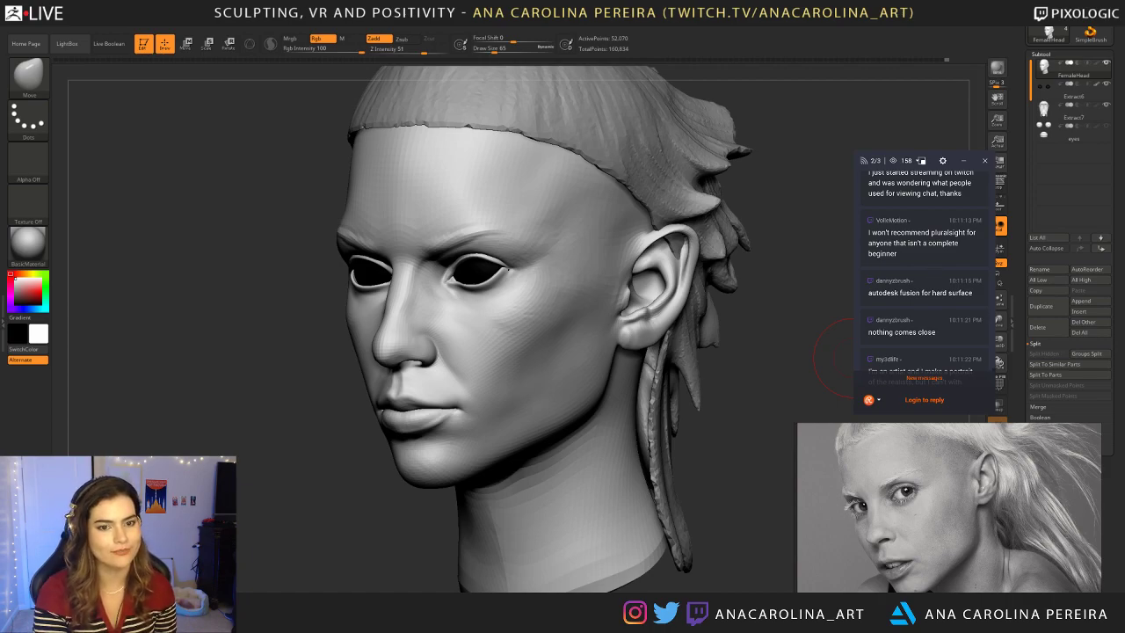
drag(900, 294, 952, 294)
click(954, 301)
scroll(954, 302, up, 1)
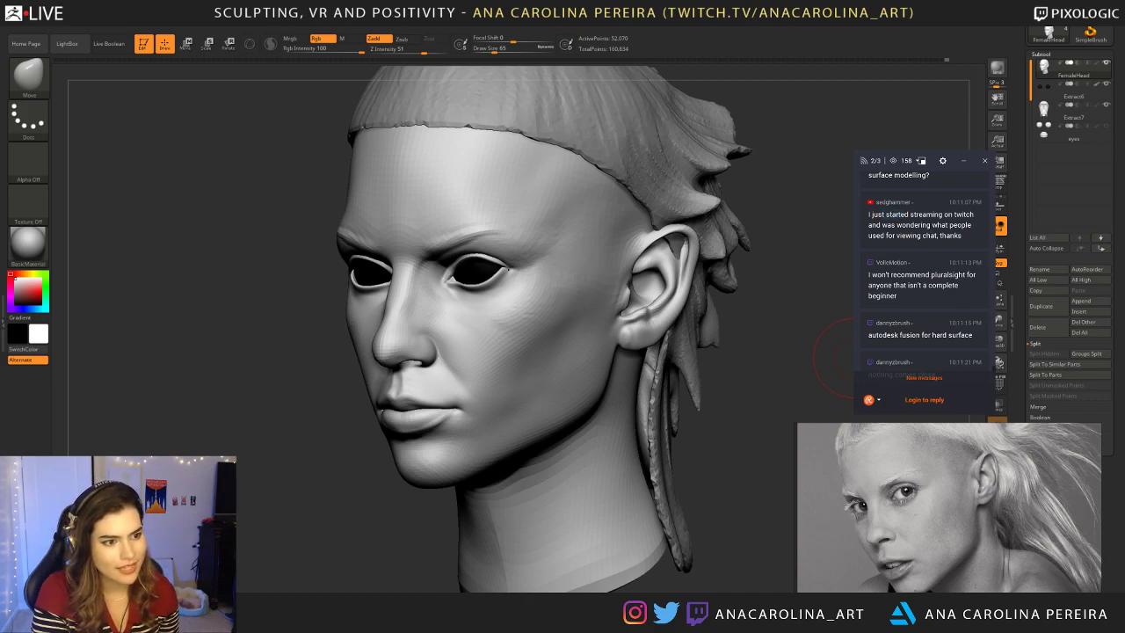
drag(877, 214, 975, 237)
click(975, 237)
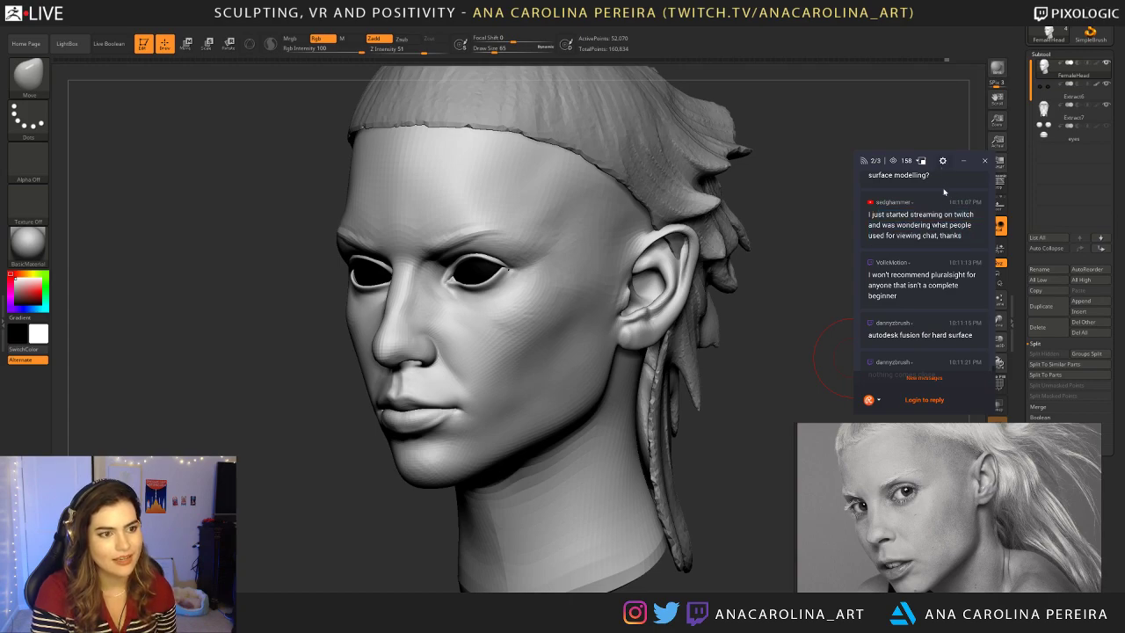
scroll(942, 211, down, 2)
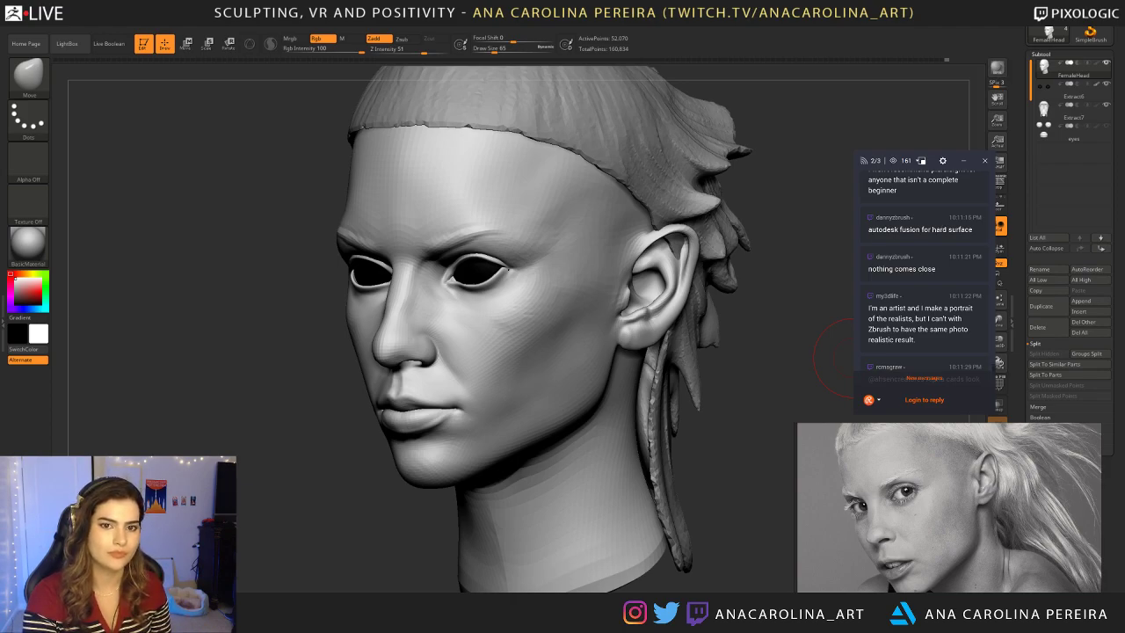
scroll(943, 294, down, 1)
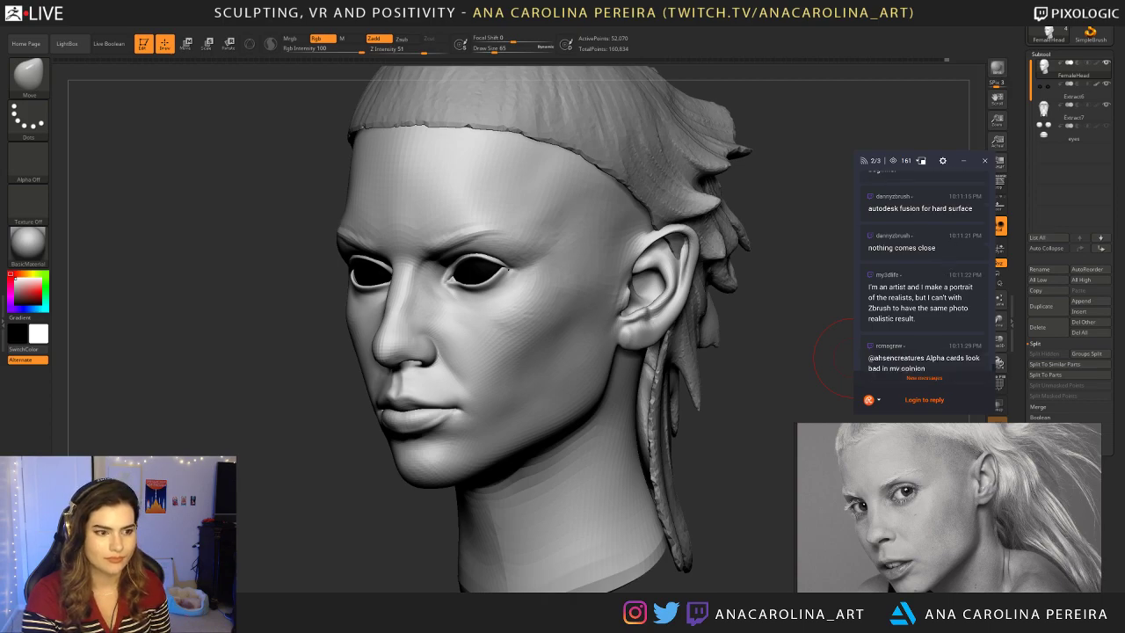
scroll(913, 230, down, 3)
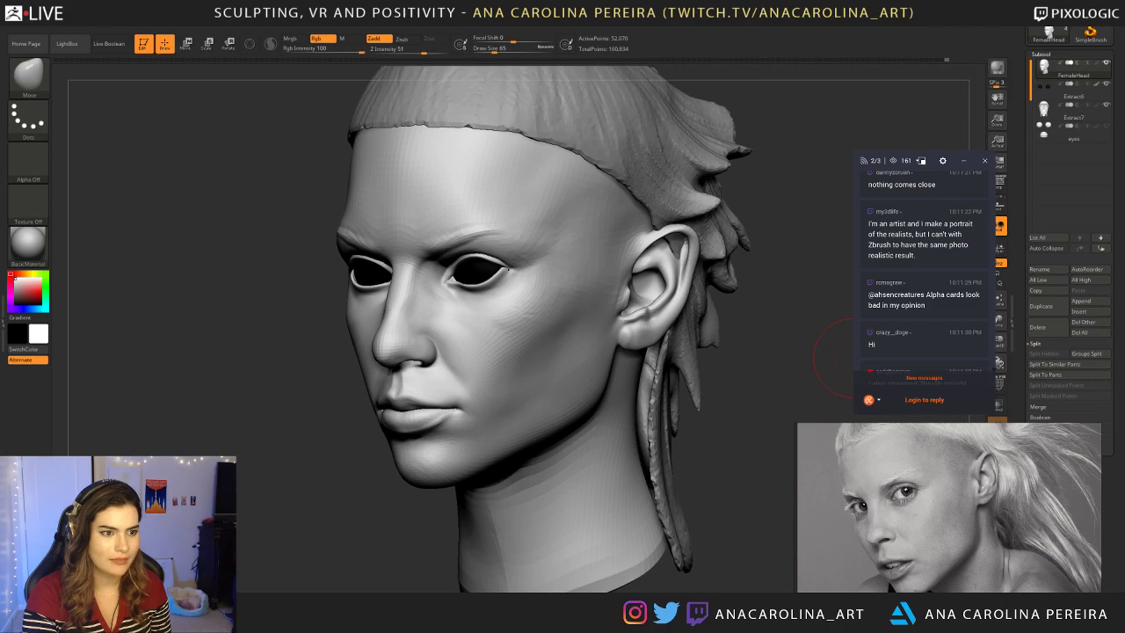
mouse_move(878, 224)
mouse_down()
mouse_move(968, 245)
mouse_move(869, 223)
mouse_up()
click(964, 254)
click(889, 243)
drag(916, 255, 856, 225)
click(919, 256)
click(856, 225)
triple_click(870, 224)
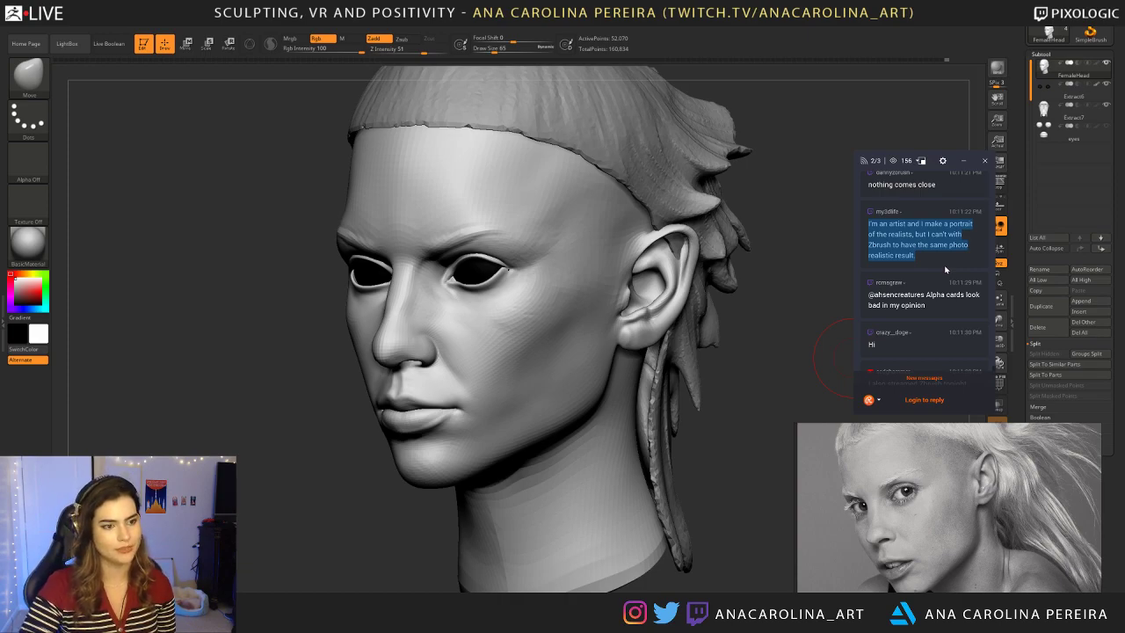
Step: Quick-save the project and catch up with the latest messages in the stream chat
key(ctrl+s)
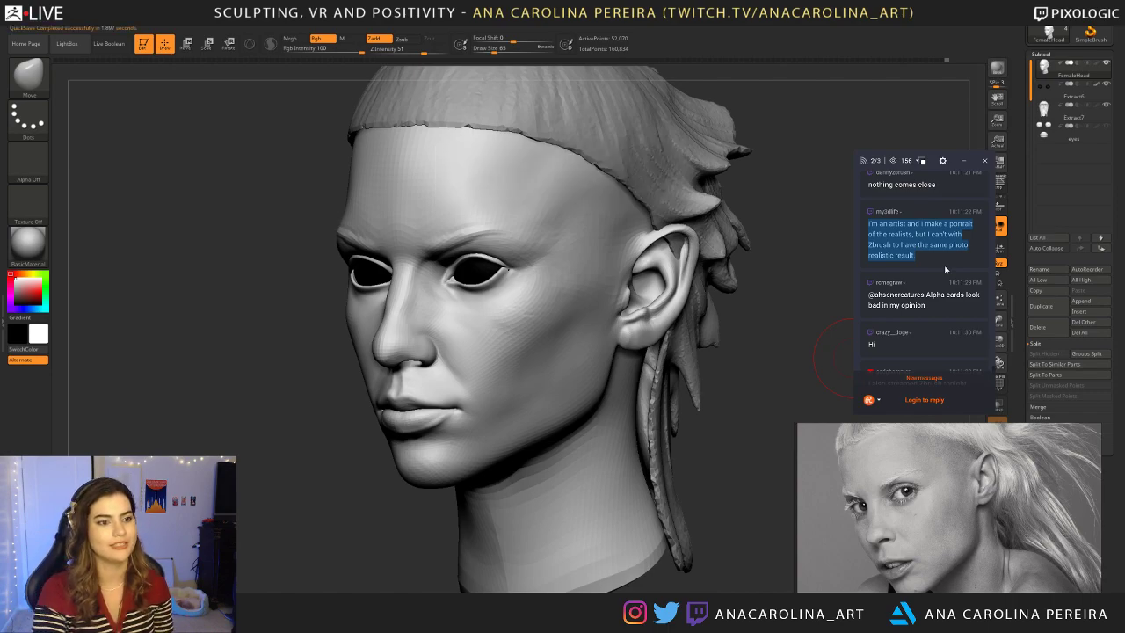
scroll(994, 295, down, 3)
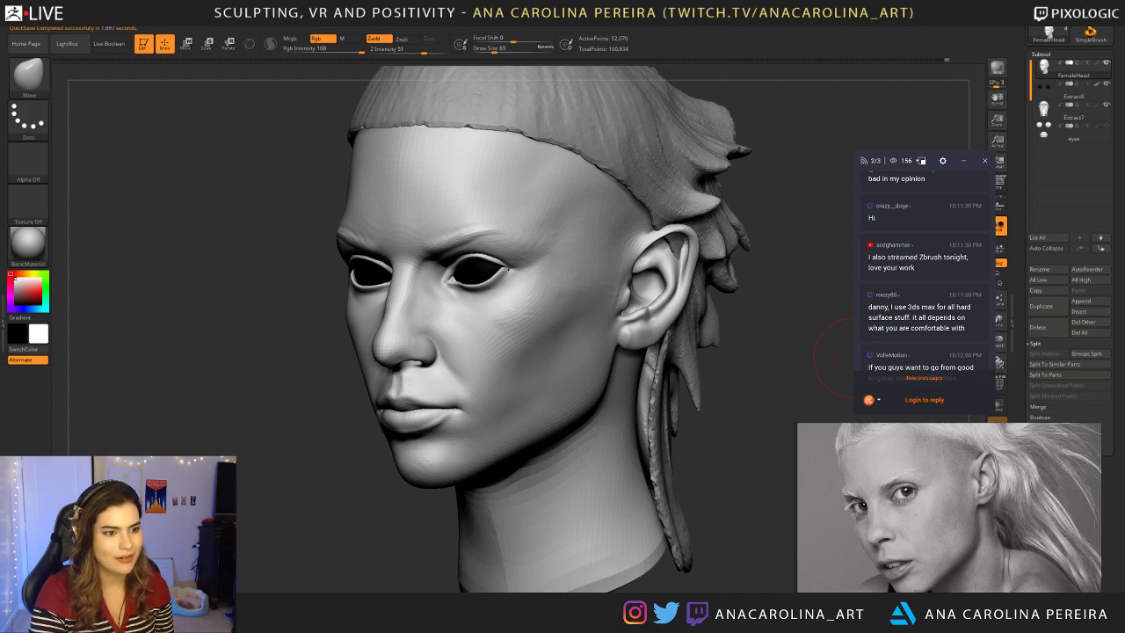
scroll(916, 284, down, 3)
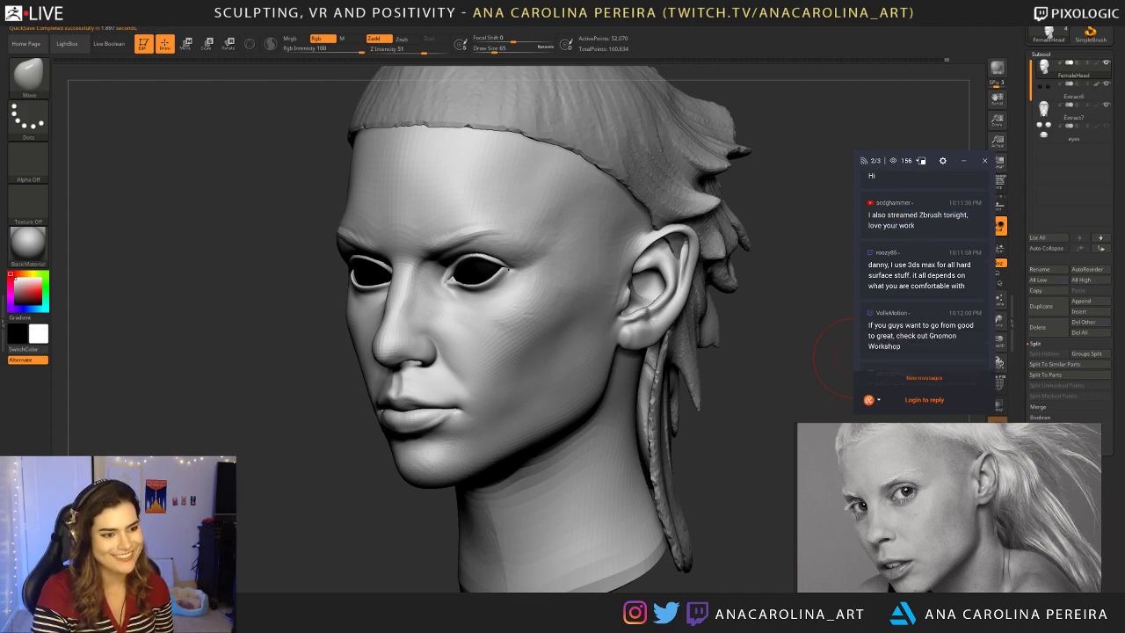
scroll(916, 287, down, 1)
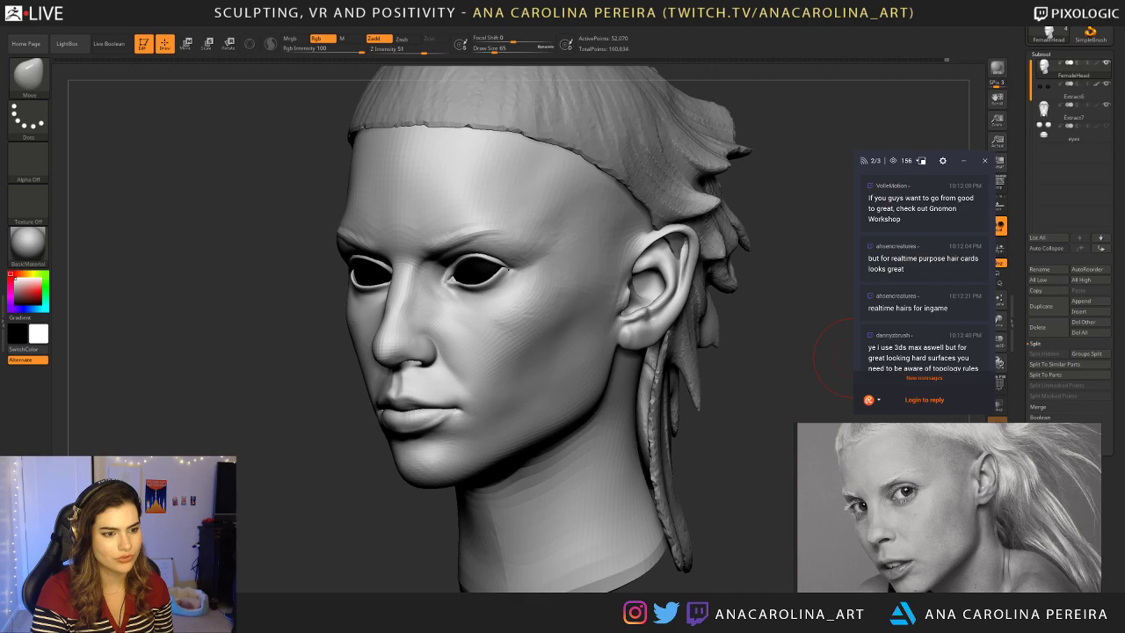
click(936, 378)
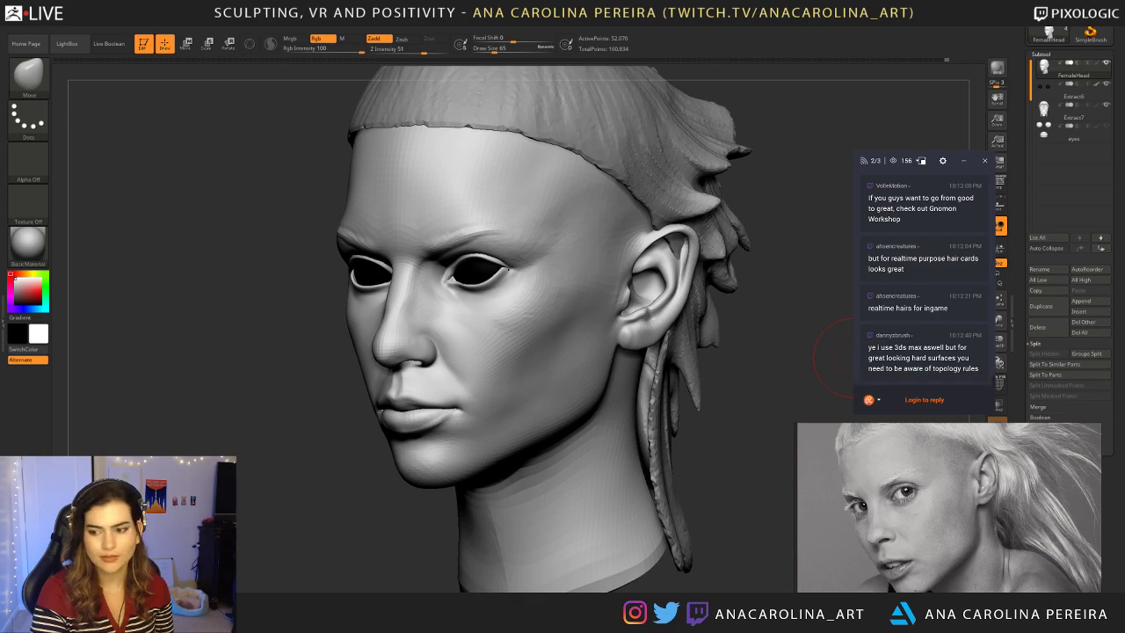
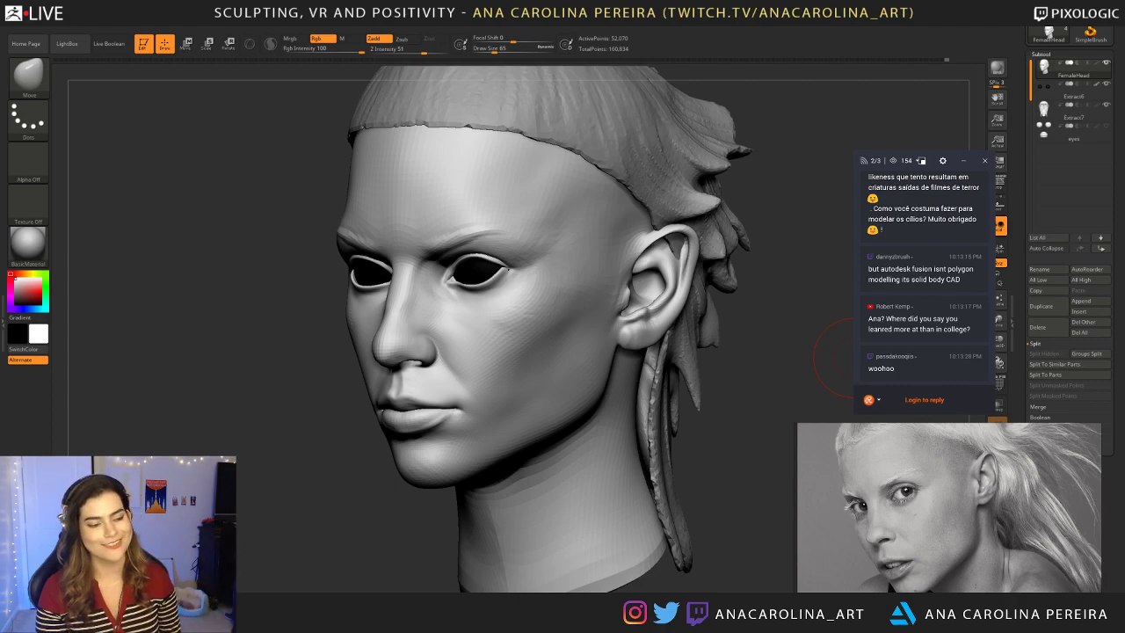
Step: Reselect the Move brush and adjust the mouth and chin up close, checking the shape in profile and front view
drag(357, 457, 422, 459)
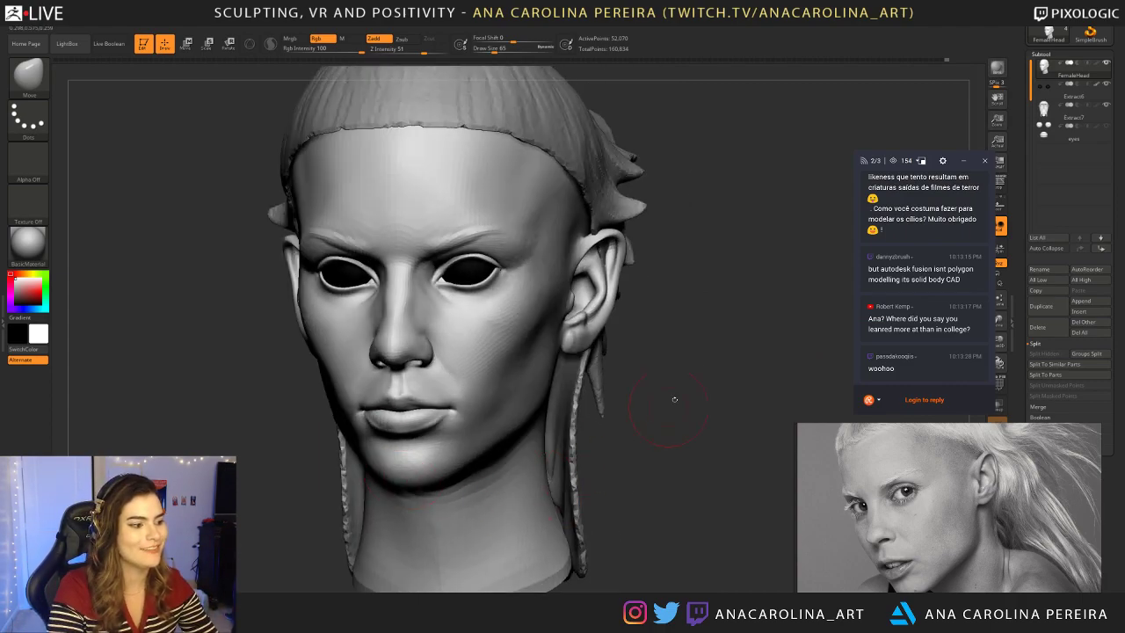
drag(746, 410, 659, 413)
mouse_move(470, 527)
alt+mouse_down()
mouse_move(498, 477)
mouse_move(499, 553)
mouse_move(492, 527)
alt+mouse_up()
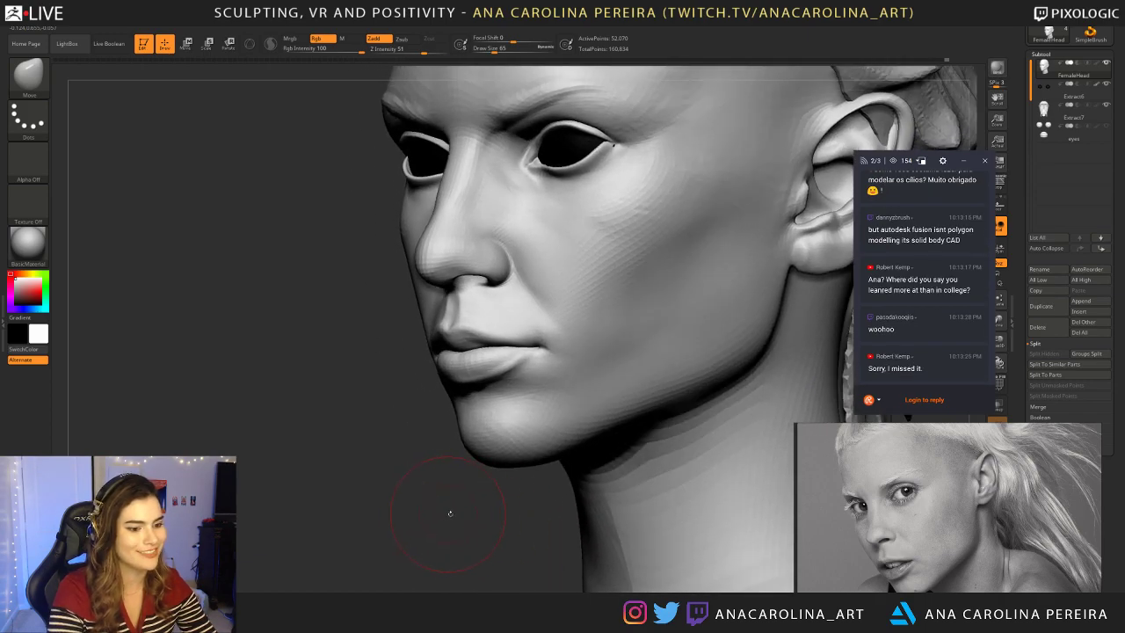
key(b)
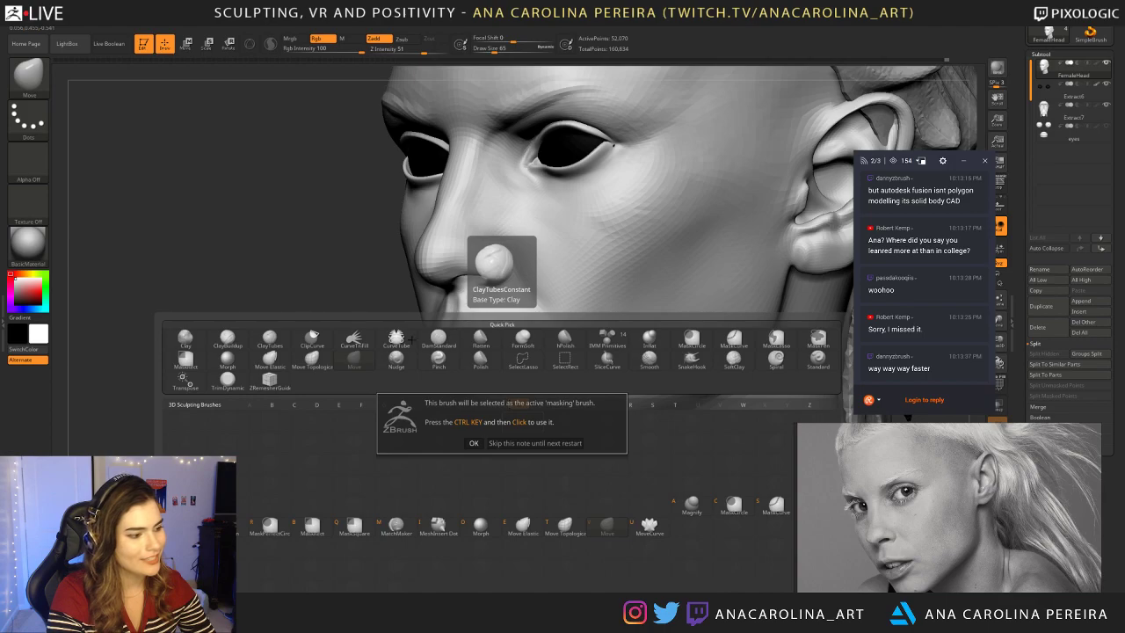
click(475, 444)
key(b)
key(m)
key(v)
mouse_move(515, 321)
right_down()
mouse_move(550, 297)
mouse_move(536, 323)
mouse_move(522, 319)
right_up()
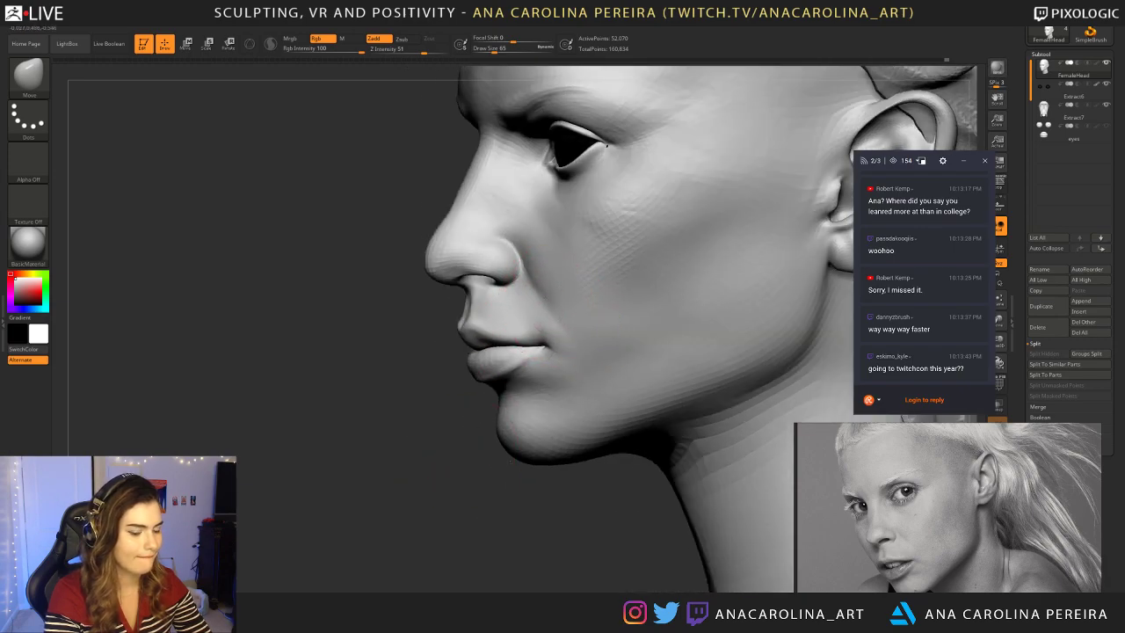
drag(464, 475, 536, 470)
right_drag(606, 145, 626, 148)
mouse_move(788, 218)
ctrl+right_down()
mouse_move(766, 294)
mouse_move(782, 296)
mouse_move(673, 318)
ctrl+right_up()
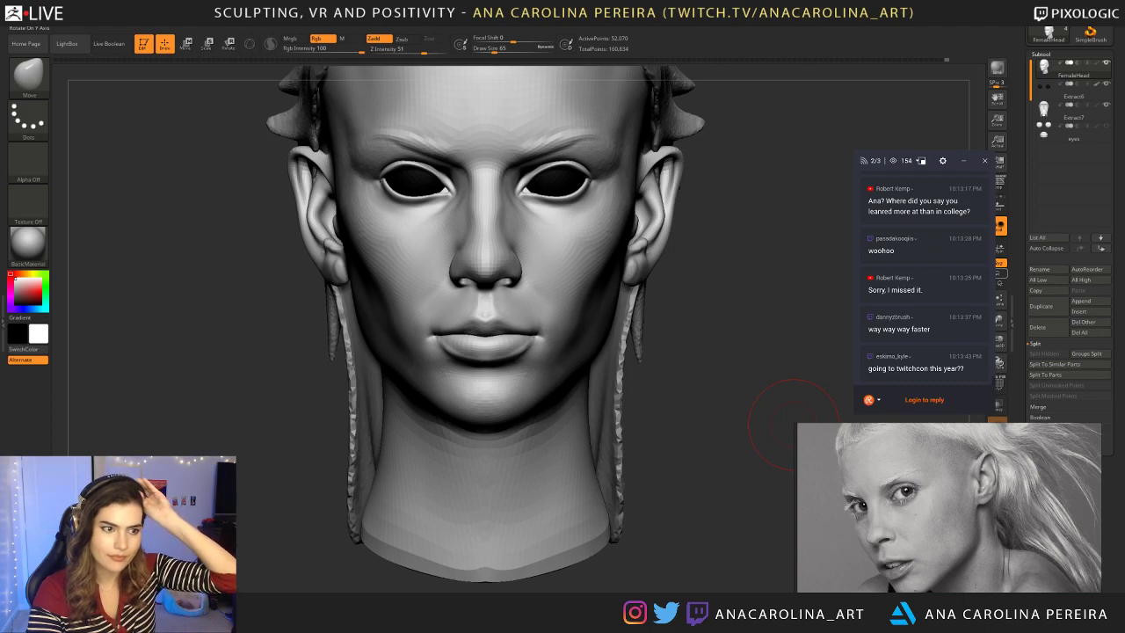
Step: Read the newest chat messages about Fusion and TwitchCon
scroll(914, 287, up, 1)
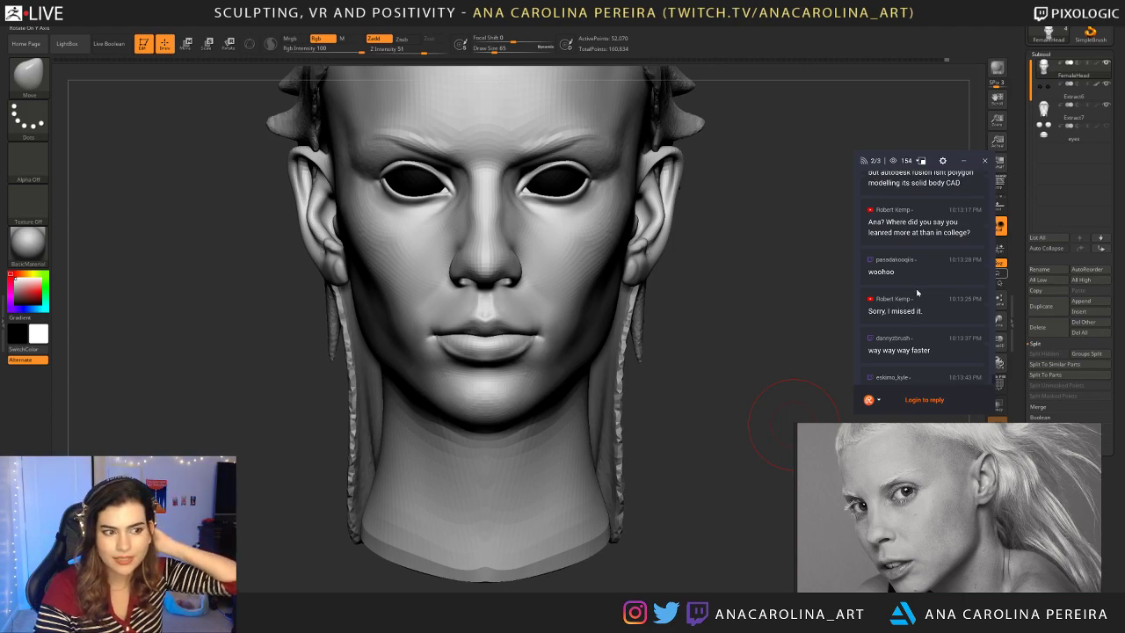
scroll(920, 286, up, 1)
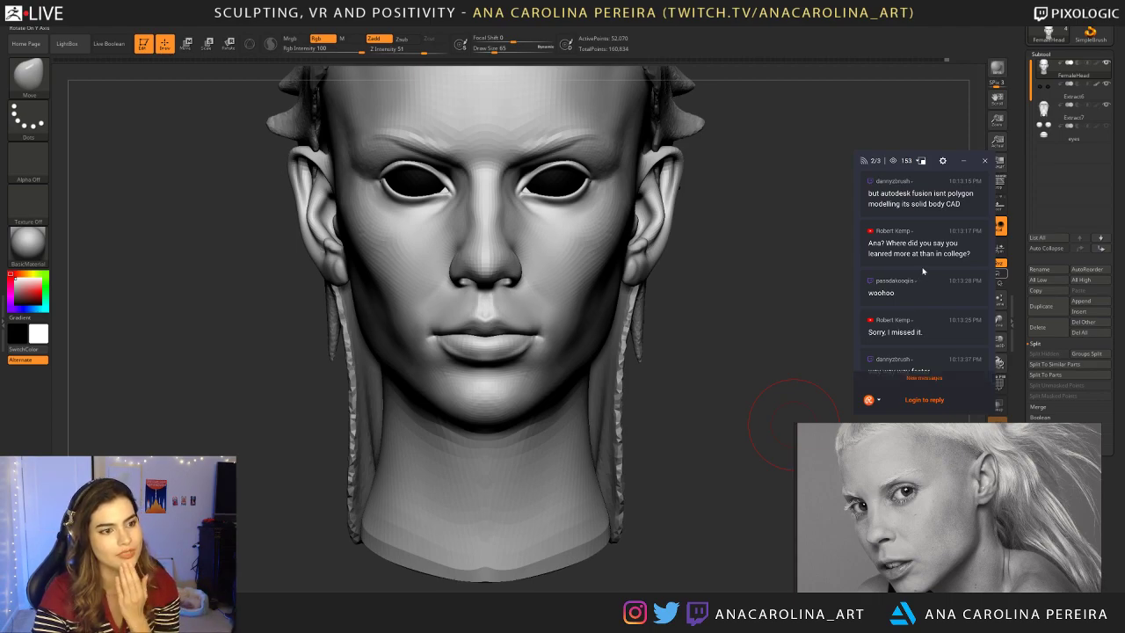
scroll(922, 271, down, 5)
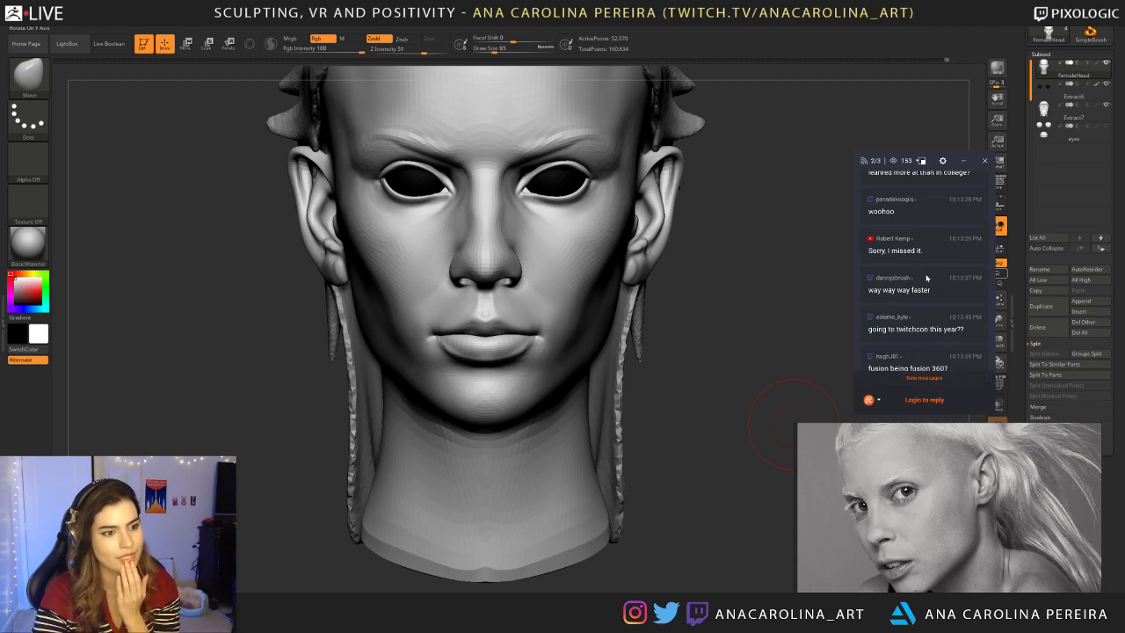
scroll(928, 282, down, 1)
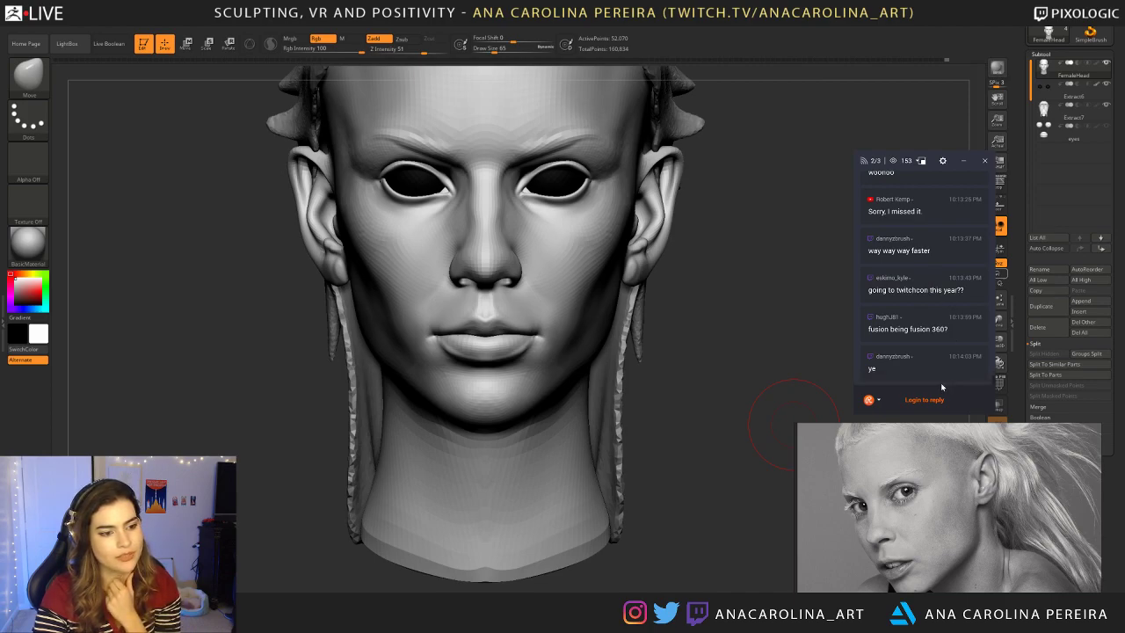
Step: Show the blue-lit front-facing reference photo with black under-eye marks enlarged on the lower face
scroll(937, 553, down, 8)
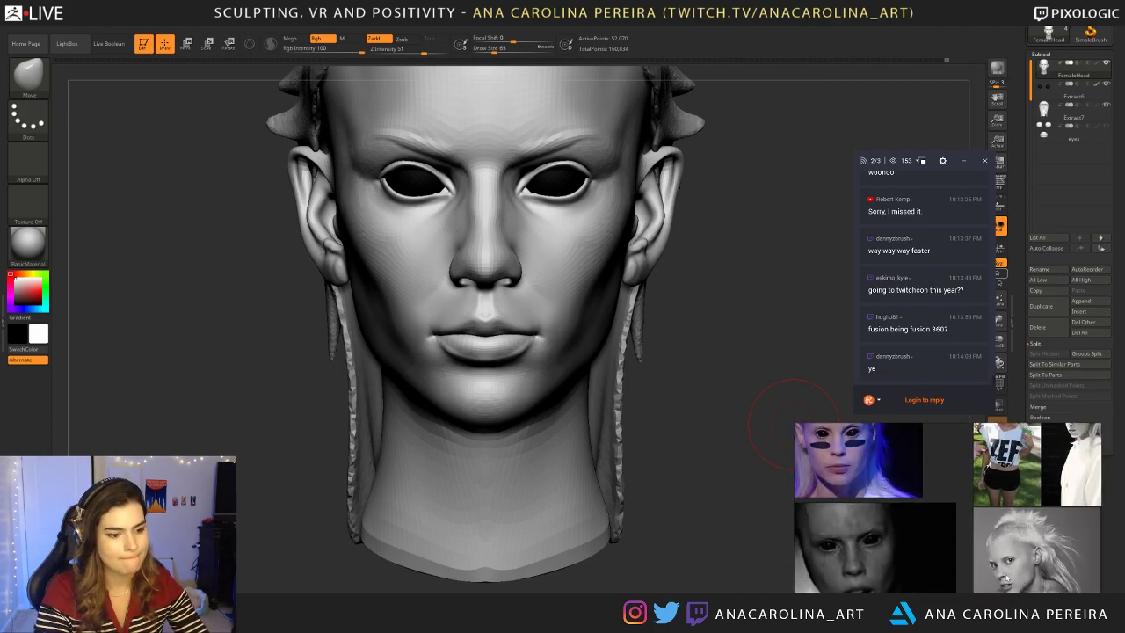
middle_drag(938, 552, 962, 516)
scroll(857, 530, up, 6)
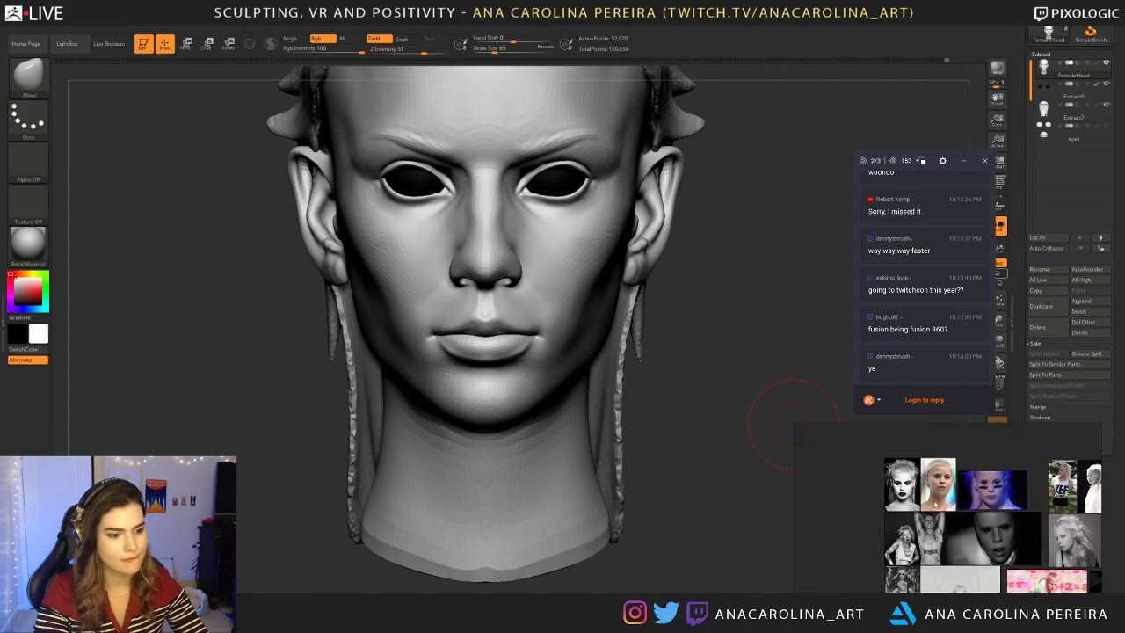
middle_drag(911, 507, 874, 508)
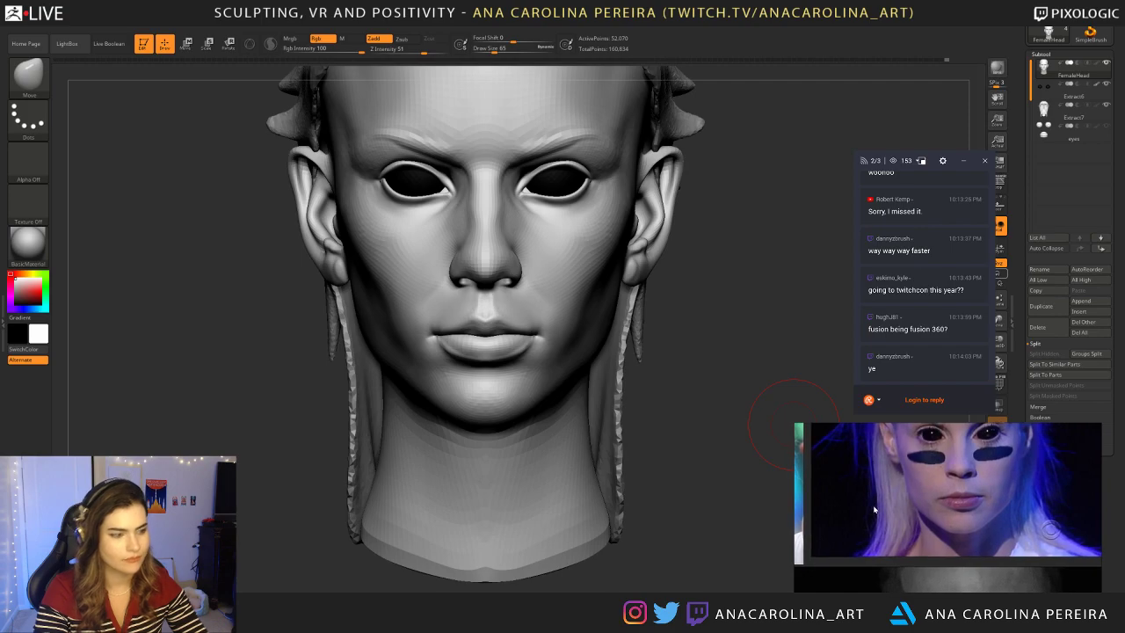
Step: Build up the chin and jaw beside the mouth with the ClayBuildup brush at draw size 87
key(space)
mouse_move(701, 348)
mouse_down()
mouse_move(644, 350)
mouse_move(692, 346)
mouse_up()
key(b)
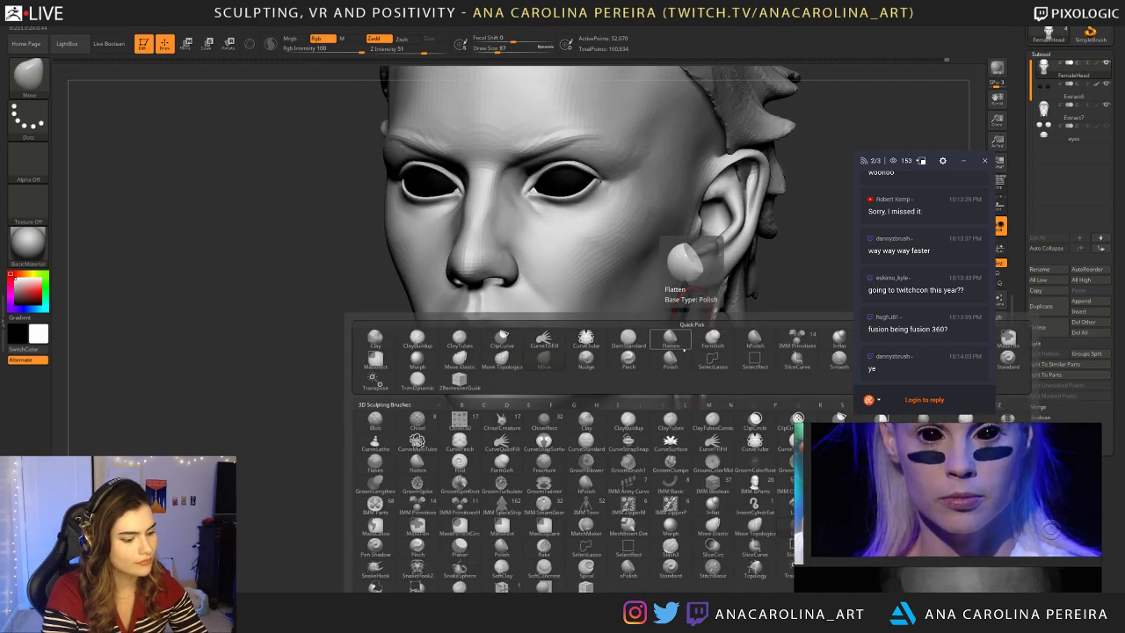
key(c)
key(b)
shift+right_drag(513, 400, 399, 435)
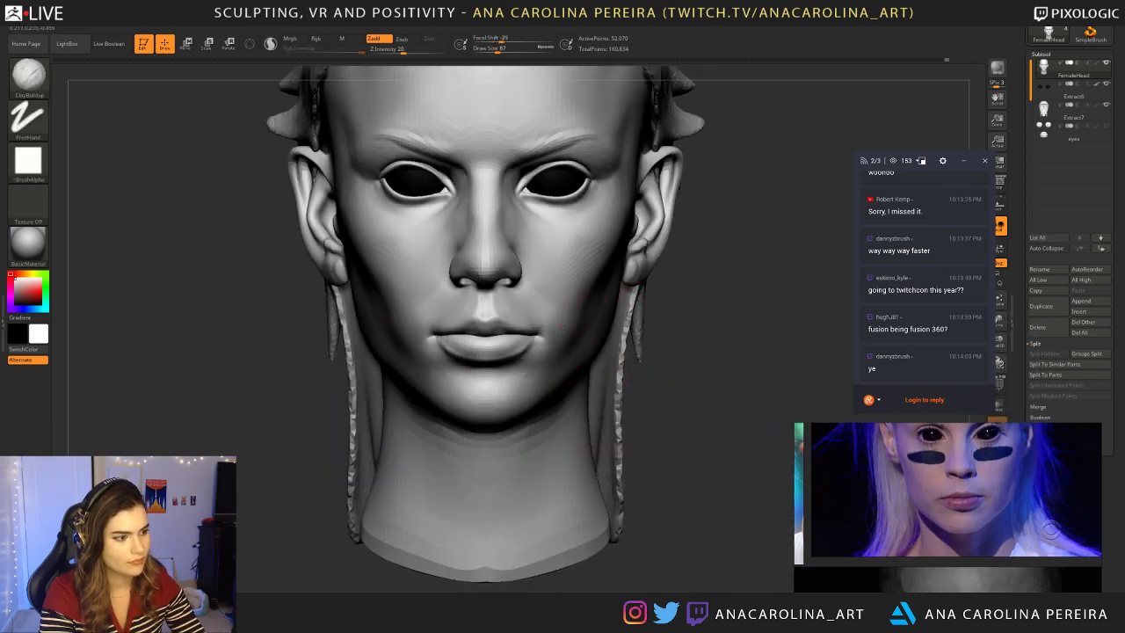
right_drag(570, 383, 606, 374)
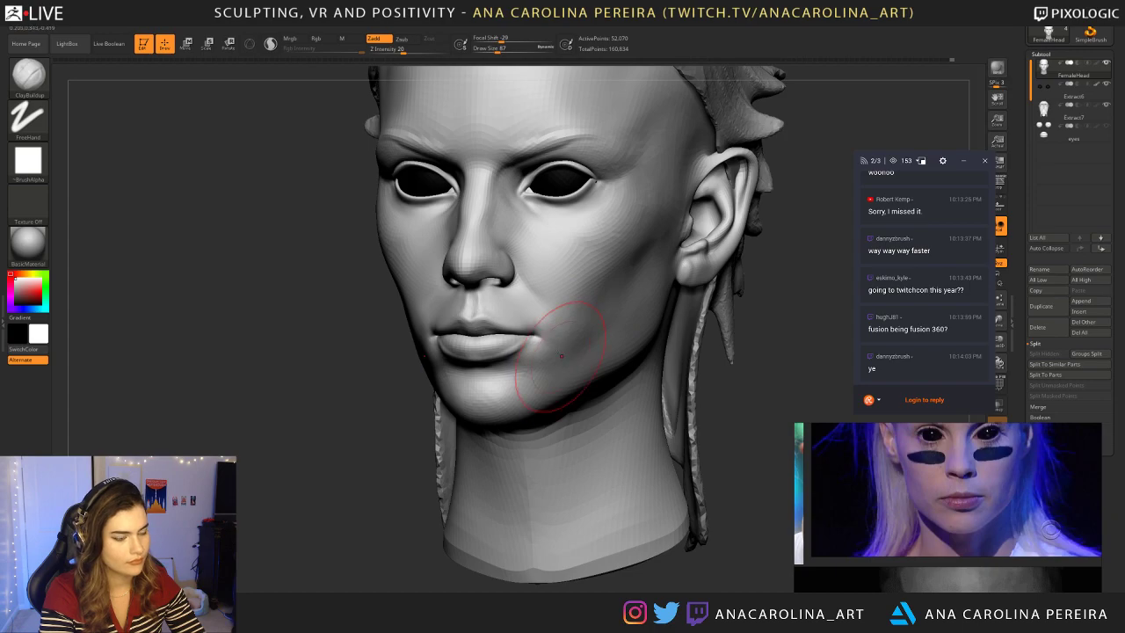
shift+right_drag(532, 406, 465, 321)
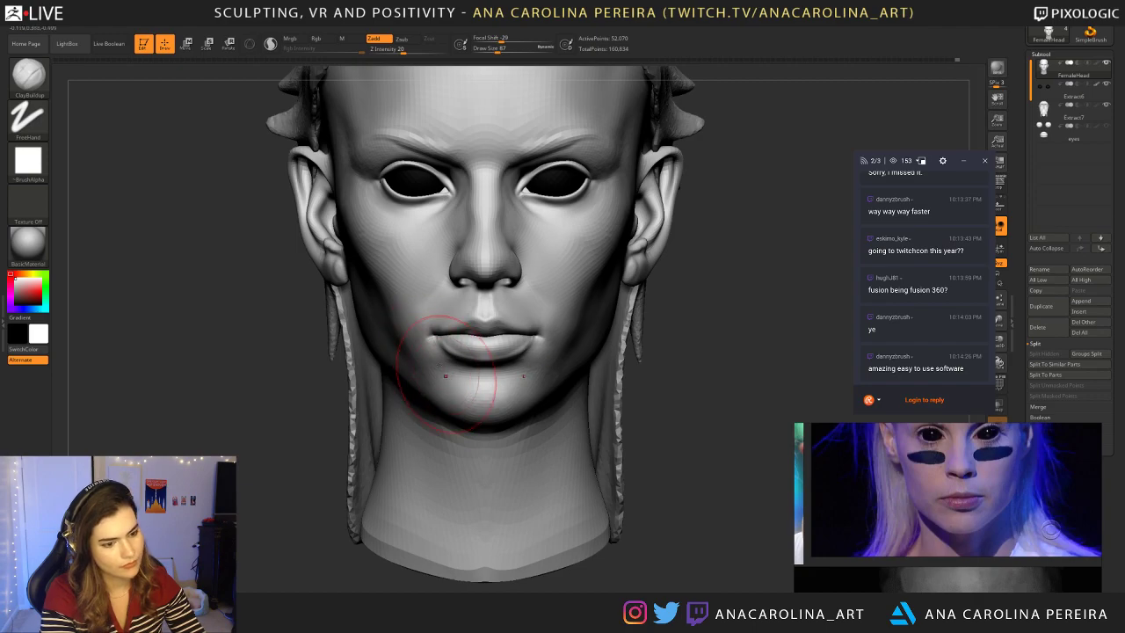
Step: Smooth the lower cheek and jaw beside the mouth at draw size 46 in front view
mouse_move(510, 416)
right_down()
mouse_move(440, 413)
mouse_move(527, 426)
mouse_move(665, 359)
mouse_move(600, 479)
right_up()
key(space)
drag(648, 428, 641, 428)
shift+drag(596, 374, 596, 349)
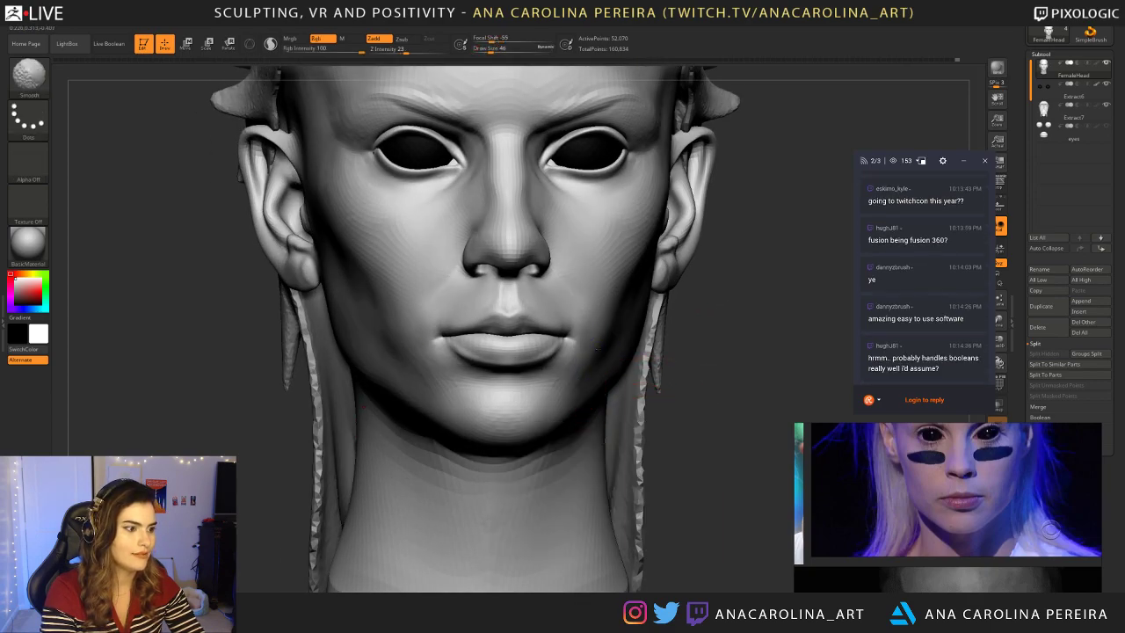
Step: Set the ClayBuildup draw size to 90 and sculpt the cheek and the side of the jaw
ctrl+right_drag(739, 411, 732, 377)
drag(731, 377, 729, 386)
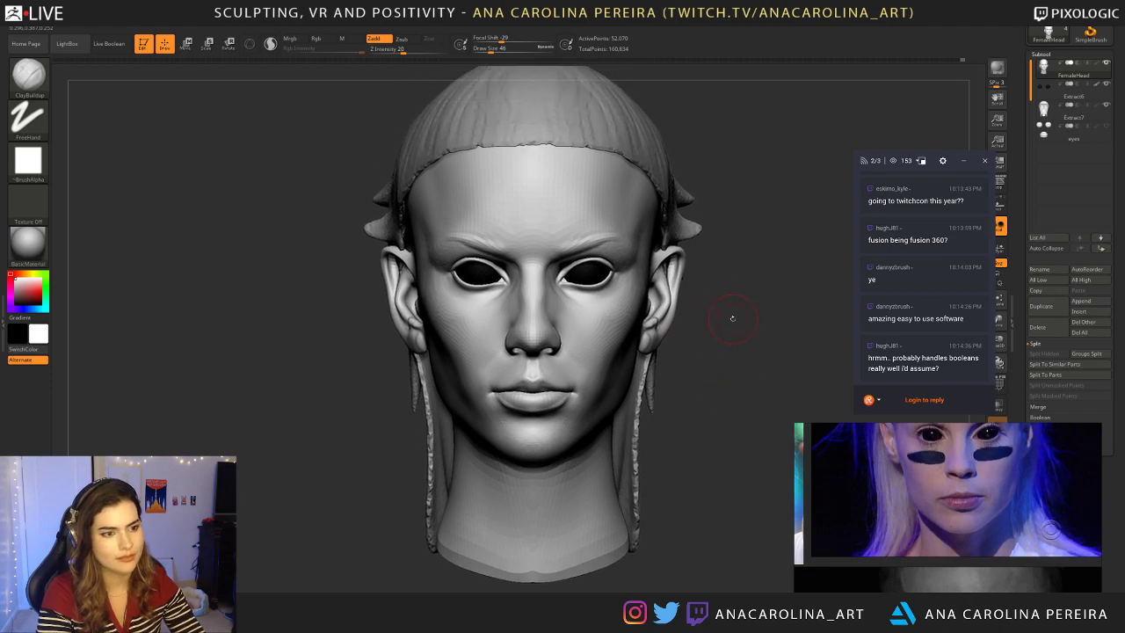
key(space)
drag(731, 312, 744, 317)
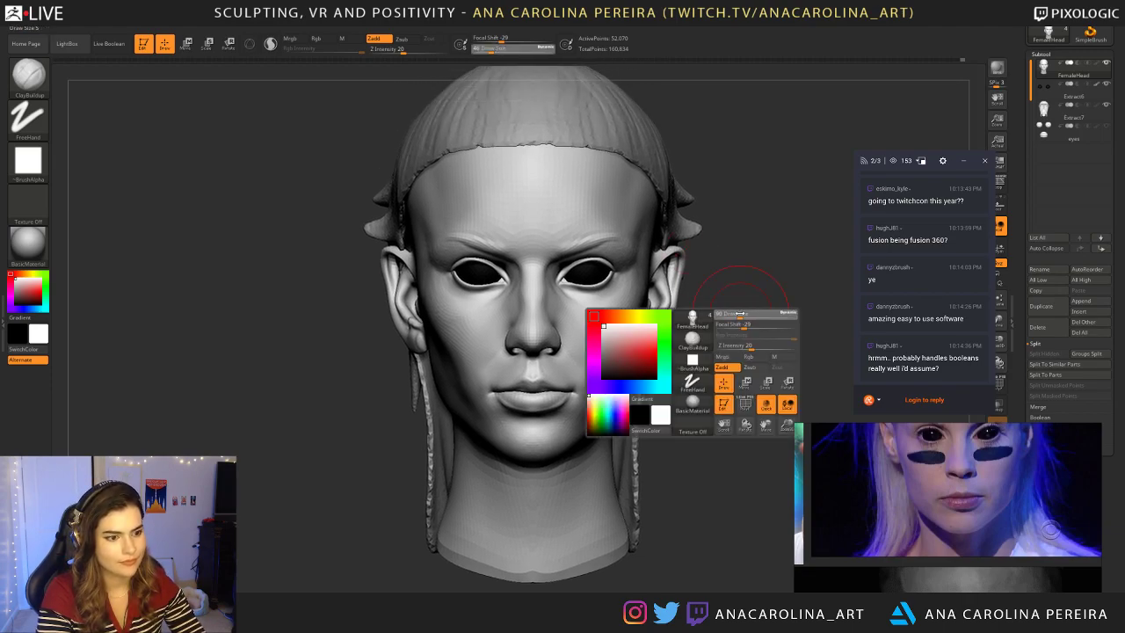
alt+drag(747, 359, 725, 406)
drag(642, 409, 631, 419)
key(space)
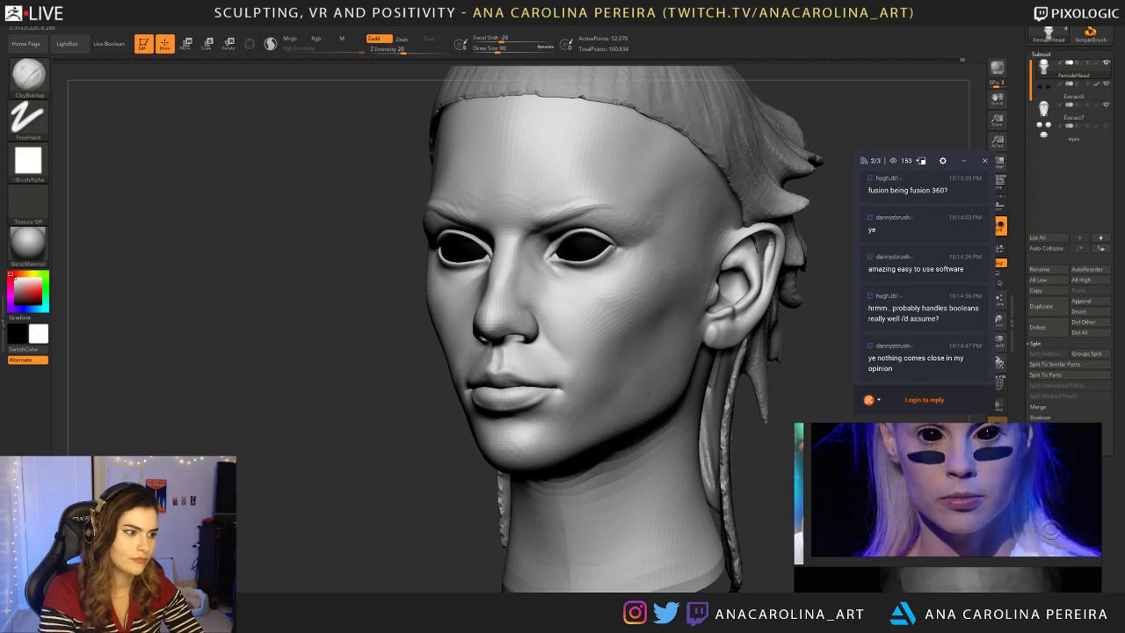
drag(767, 425, 665, 382)
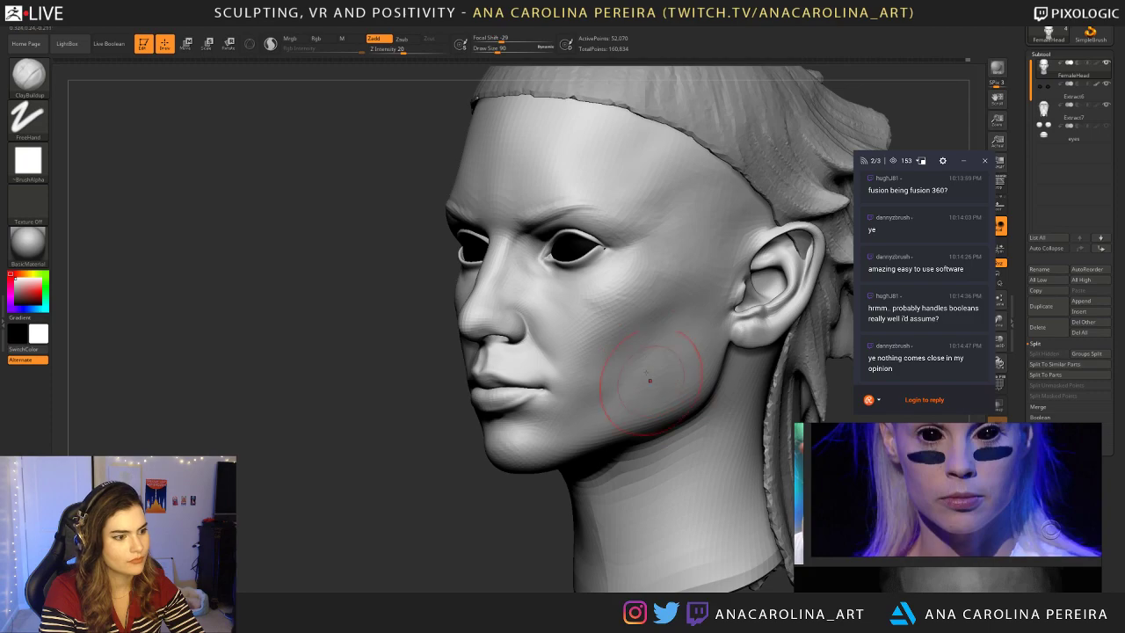
drag(422, 478, 479, 351)
mouse_move(743, 334)
mouse_down()
mouse_move(761, 312)
mouse_move(768, 337)
mouse_up()
drag(715, 410, 726, 390)
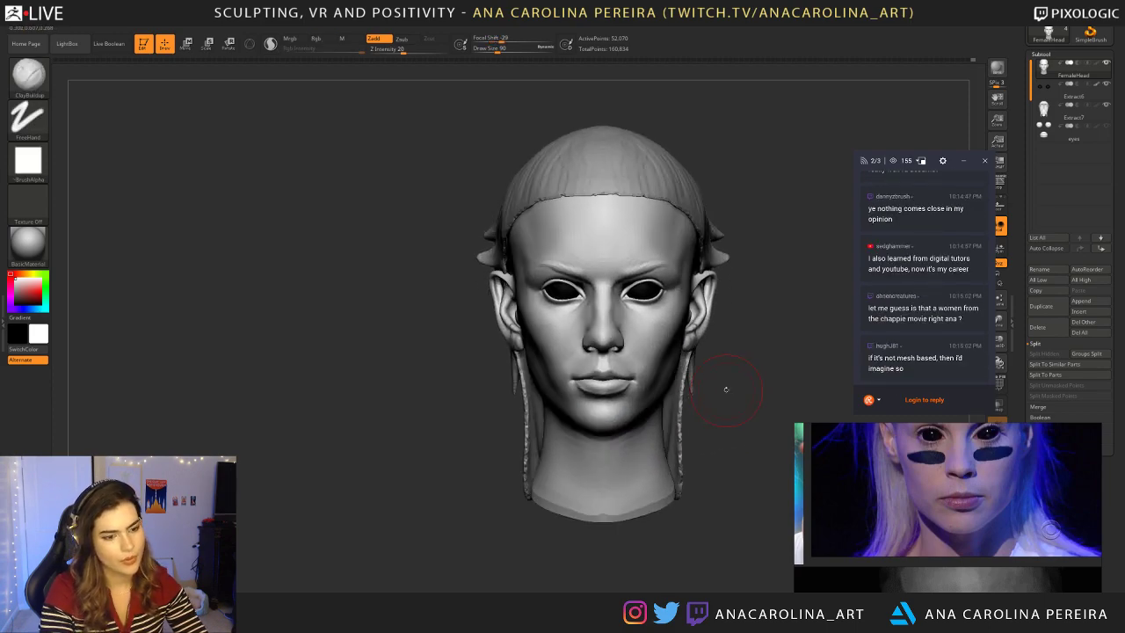
Step: Bring the front close-up portrait into the reference view and sculpt the temple and side of the forehead at draw size 116
scroll(1058, 577, down, 2)
middle_drag(1014, 567, 1019, 573)
scroll(823, 498, up, 4)
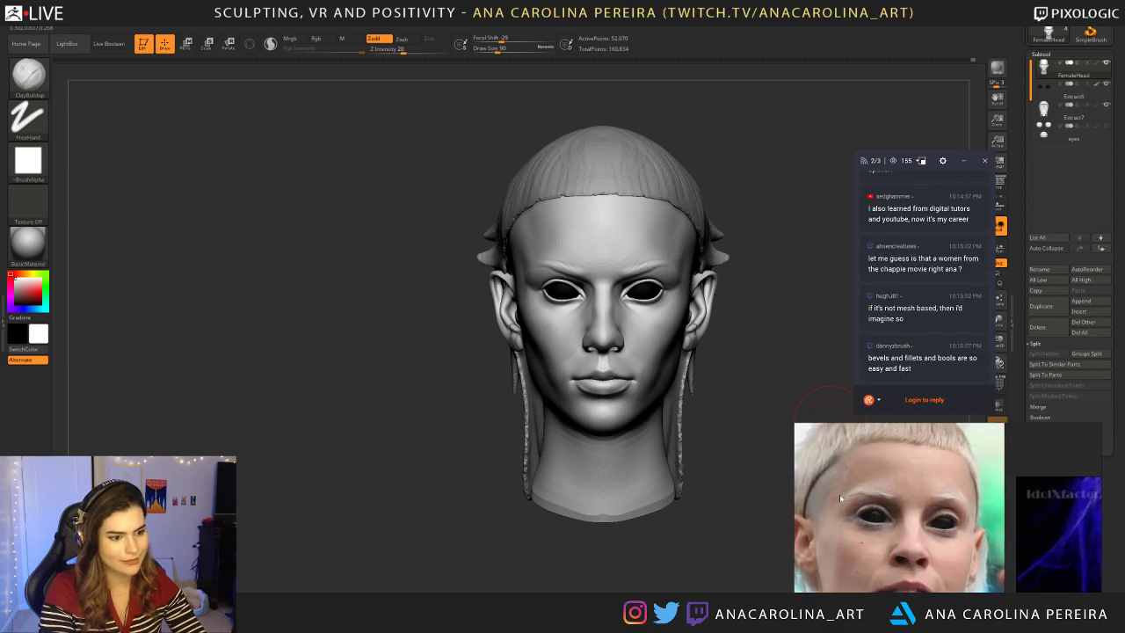
drag(471, 412, 262, 369)
mouse_move(620, 123)
mouse_down()
mouse_move(562, 141)
mouse_move(532, 276)
mouse_up()
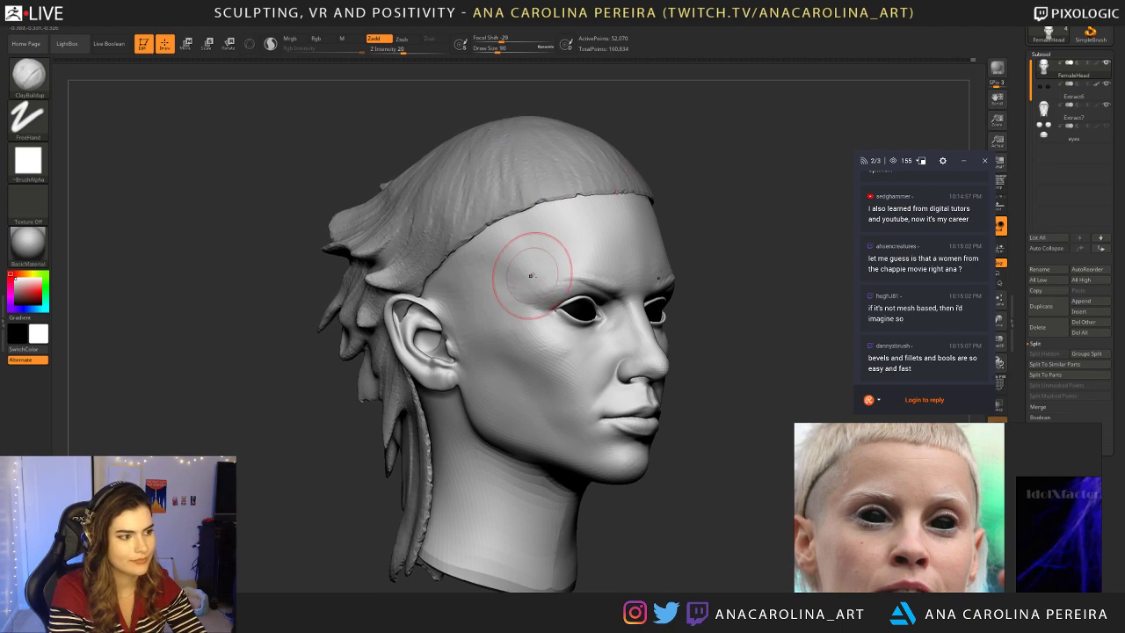
drag(776, 186, 715, 196)
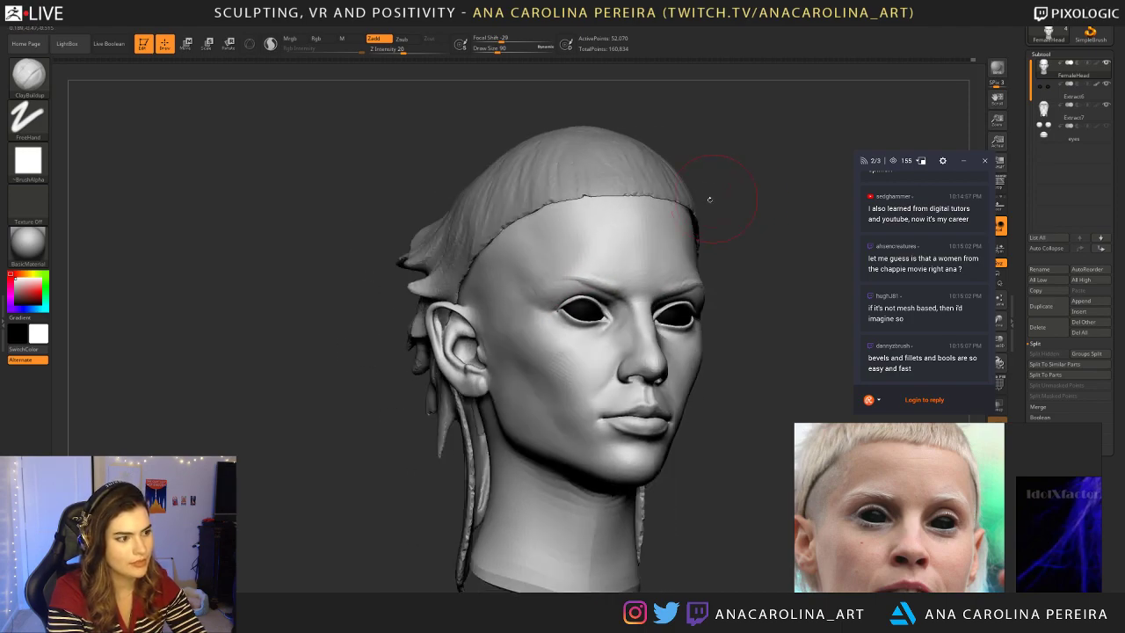
mouse_move(782, 219)
mouse_down()
mouse_move(691, 213)
mouse_move(684, 231)
mouse_up()
key(space)
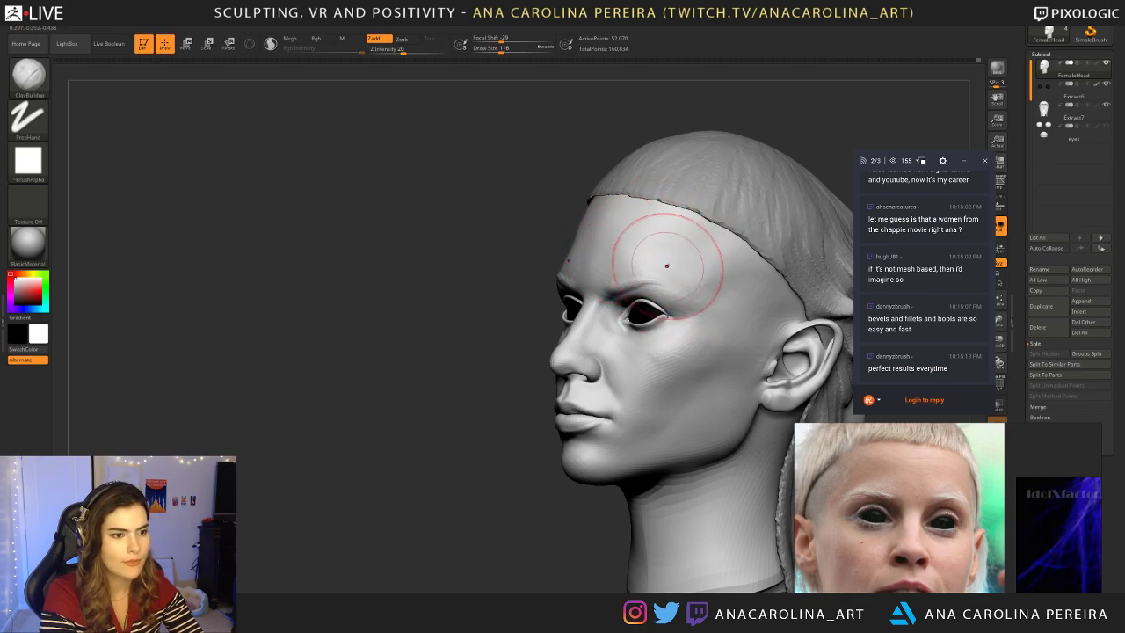
mouse_move(502, 209)
mouse_down()
mouse_move(593, 211)
mouse_move(770, 181)
mouse_move(736, 153)
mouse_up()
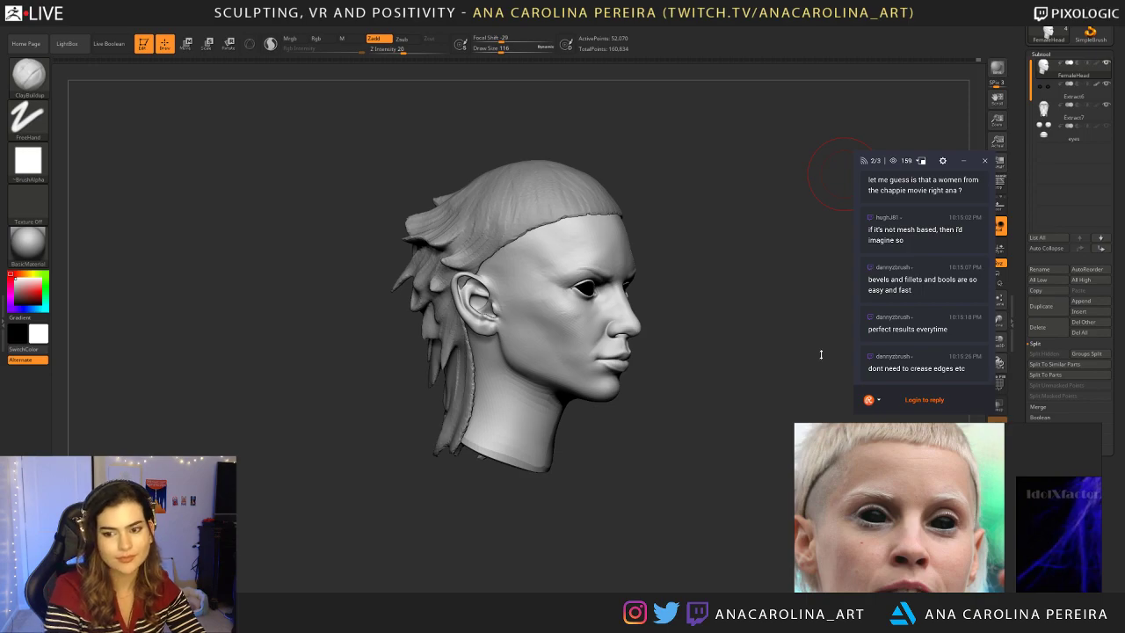
drag(740, 290, 547, 238)
alt+drag(721, 132, 703, 167)
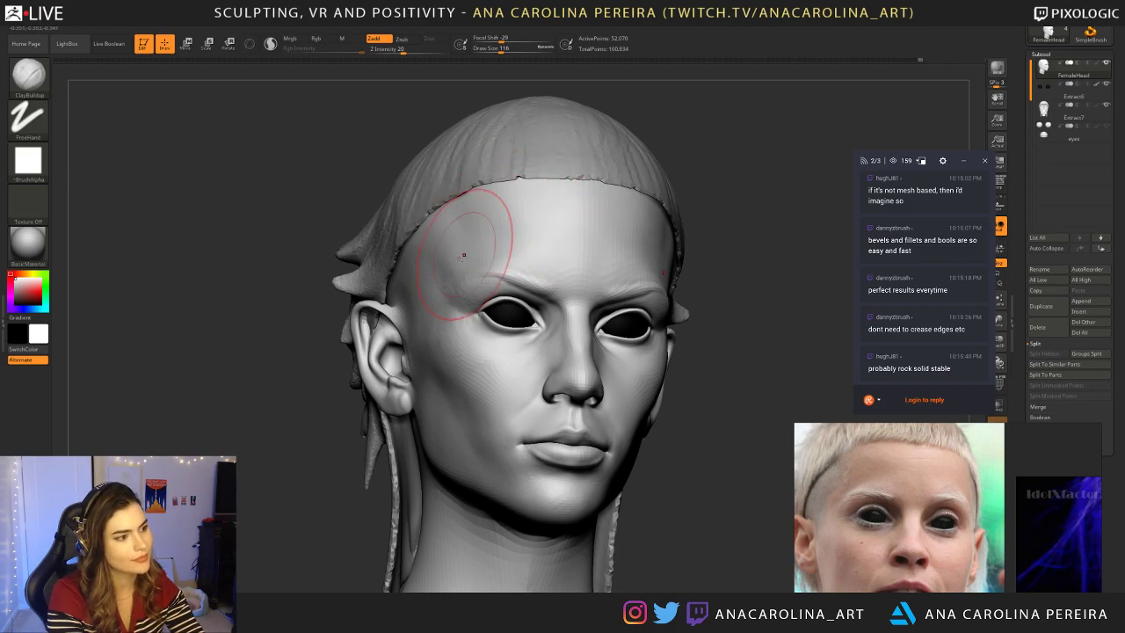
Step: Reduce the ClayBuildup draw size to 71 and refine the temple area between the brow and hairline
drag(791, 242, 725, 246)
key(space)
drag(728, 249, 715, 249)
drag(791, 272, 716, 279)
key(space)
drag(650, 267, 658, 267)
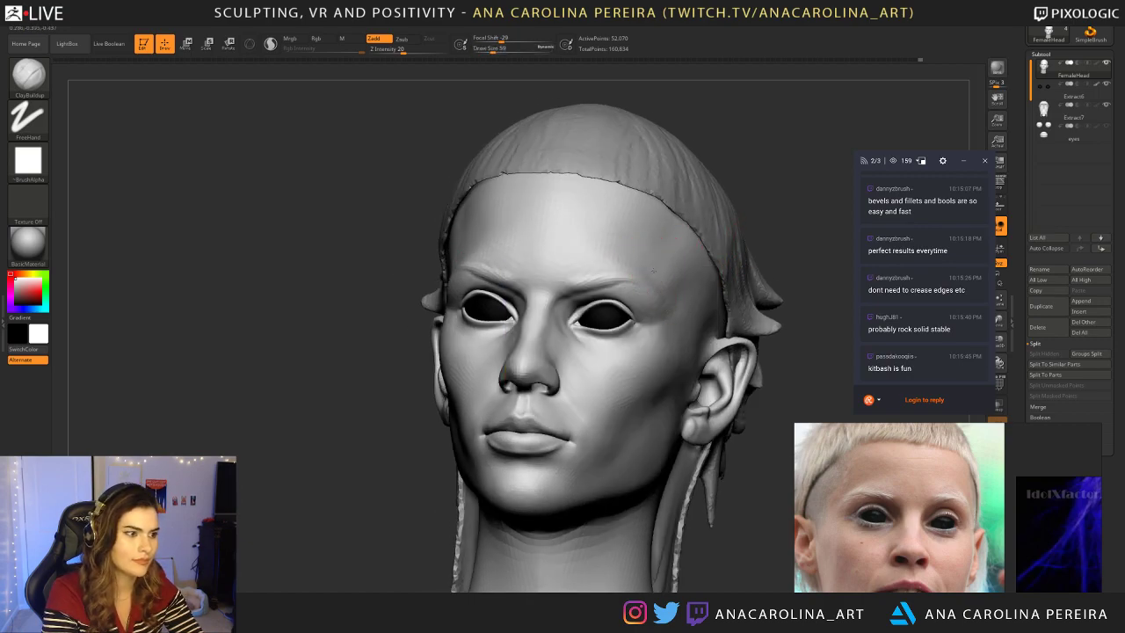
key(space)
drag(660, 265, 666, 264)
drag(764, 176, 813, 180)
mouse_move(791, 220)
alt+mouse_down()
mouse_move(778, 145)
mouse_move(733, 138)
mouse_move(746, 189)
mouse_move(708, 182)
alt+mouse_up()
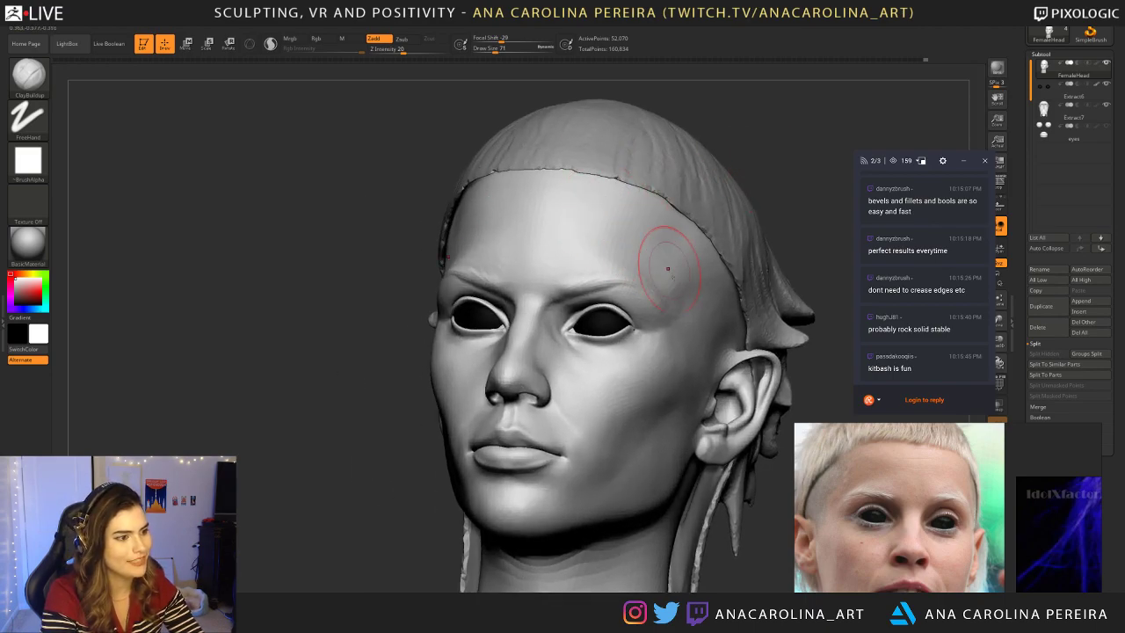
Step: Set the draw size to 90 and sculpt the upper forehead below the hairline
key(space)
drag(630, 249, 640, 250)
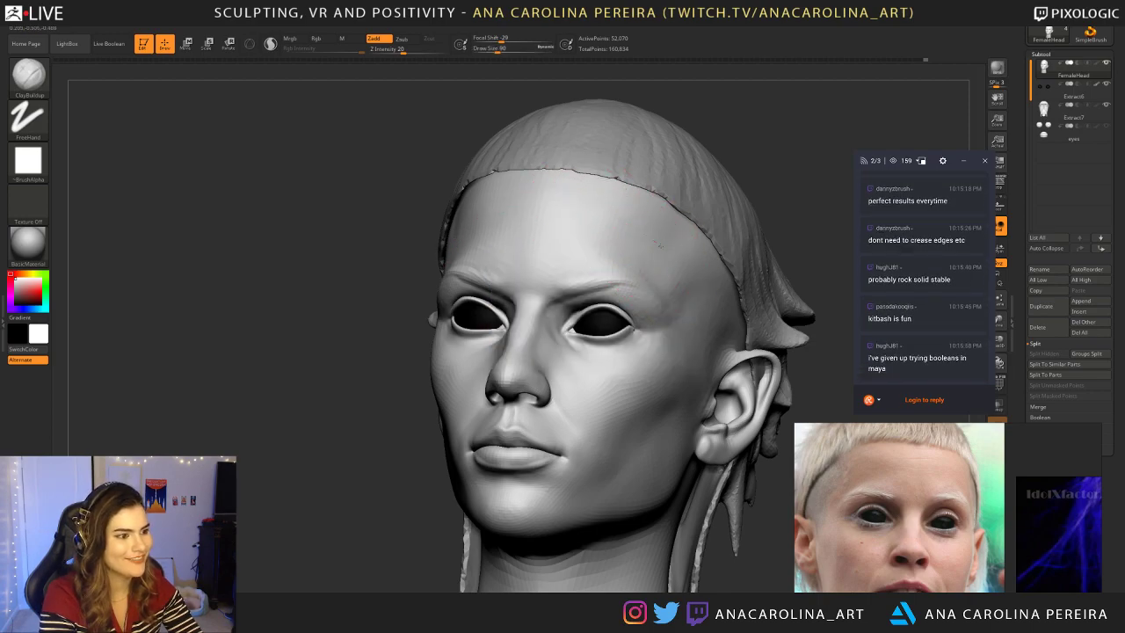
drag(689, 110, 740, 101)
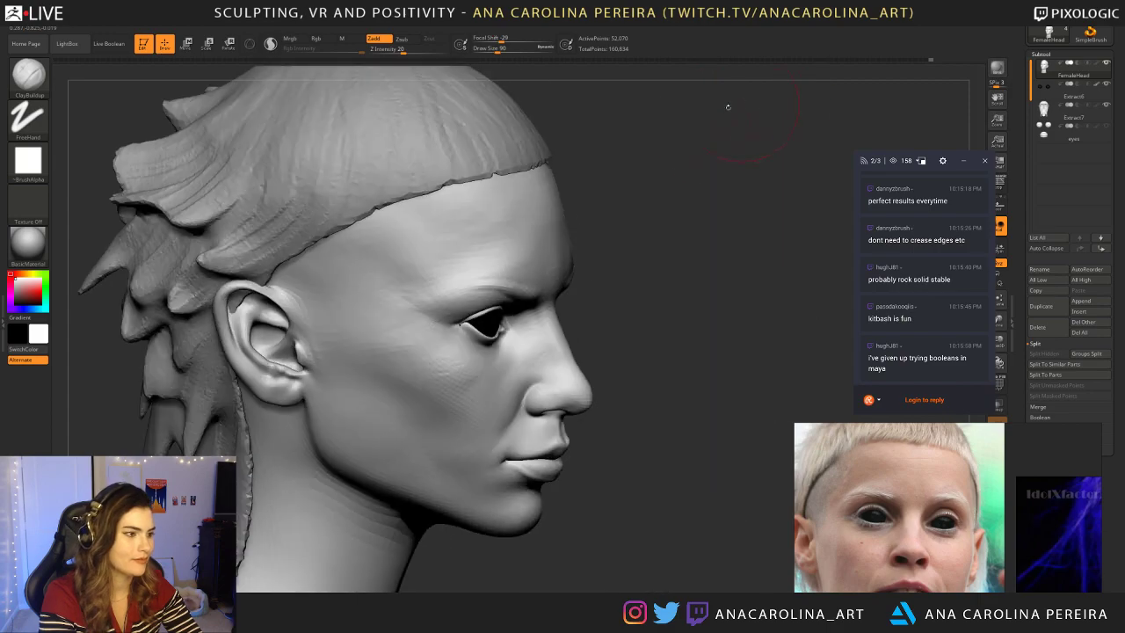
drag(651, 136, 625, 146)
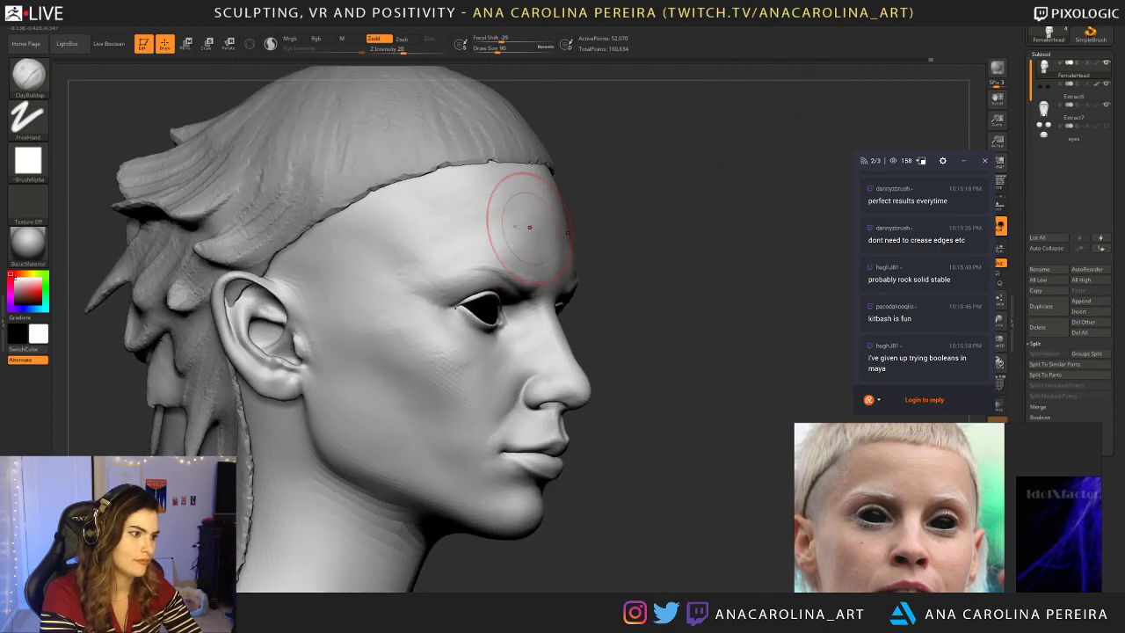
mouse_move(531, 211)
mouse_down()
mouse_move(470, 216)
mouse_move(471, 201)
mouse_move(540, 196)
mouse_up()
Step: Set the draw size to 62 and shape the forehead just above the eyebrow
mouse_move(747, 145)
mouse_down()
mouse_move(633, 150)
mouse_move(715, 188)
mouse_move(727, 227)
mouse_up()
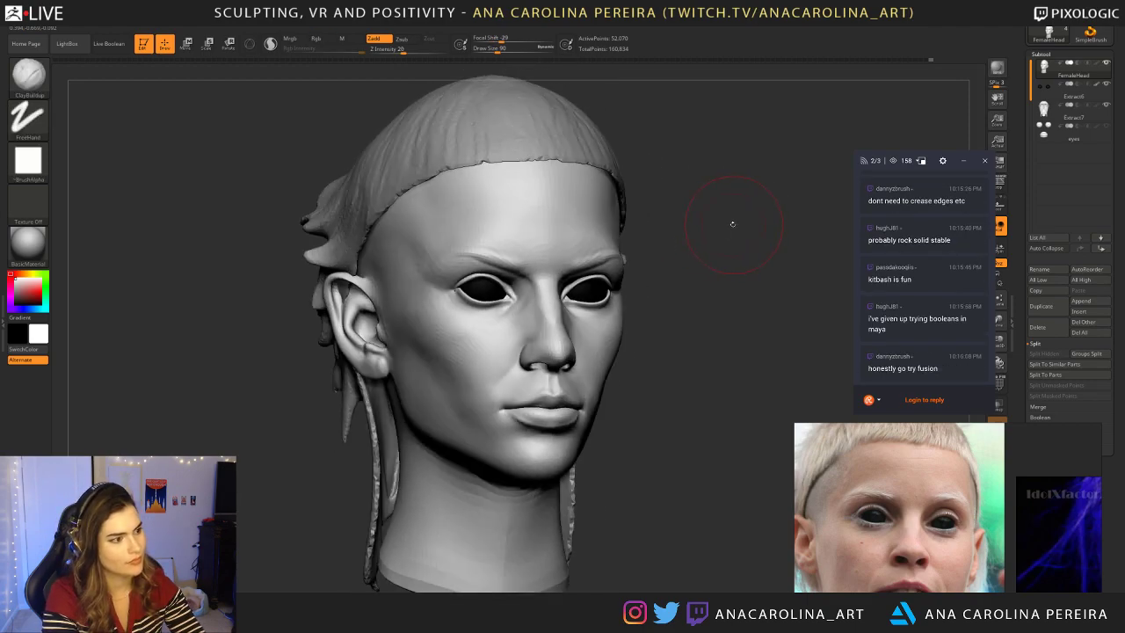
key(space)
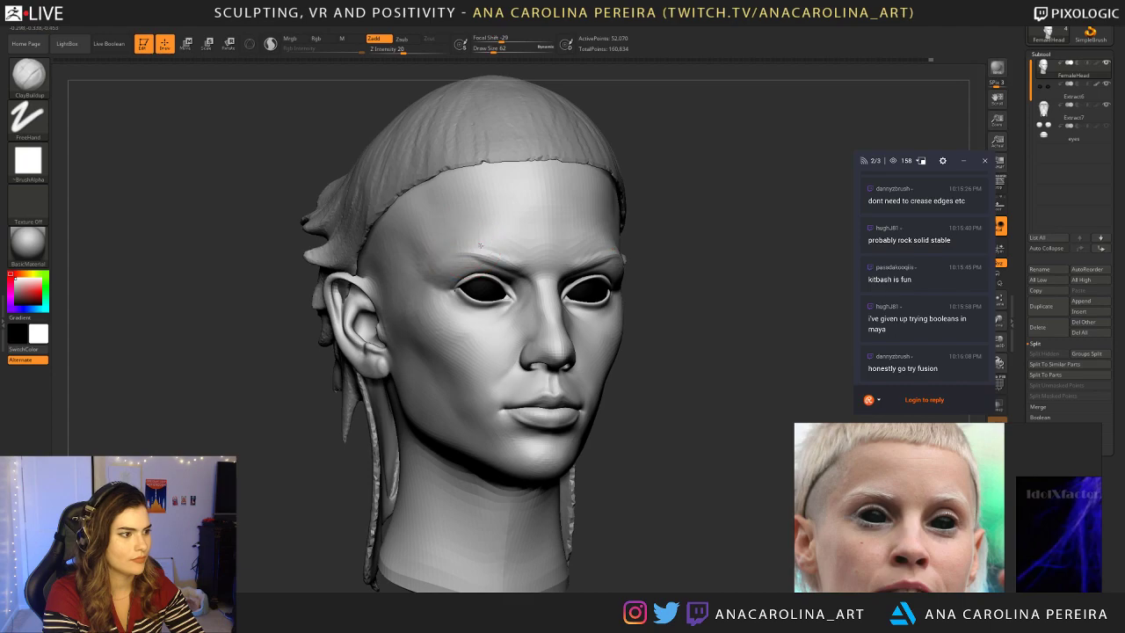
drag(523, 238, 479, 222)
drag(697, 216, 709, 219)
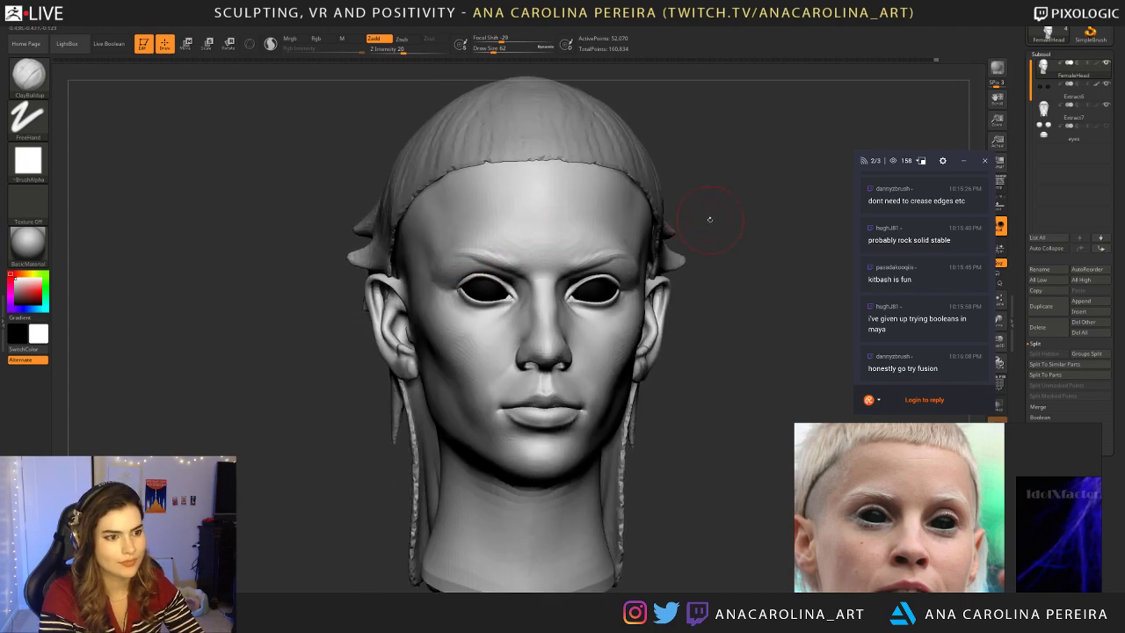
Step: Set the draw size to 83 and examine the face's proportions from the front
key(space)
mouse_move(706, 174)
mouse_down()
mouse_move(733, 190)
mouse_move(701, 129)
mouse_up()
alt+drag(739, 179, 759, 66)
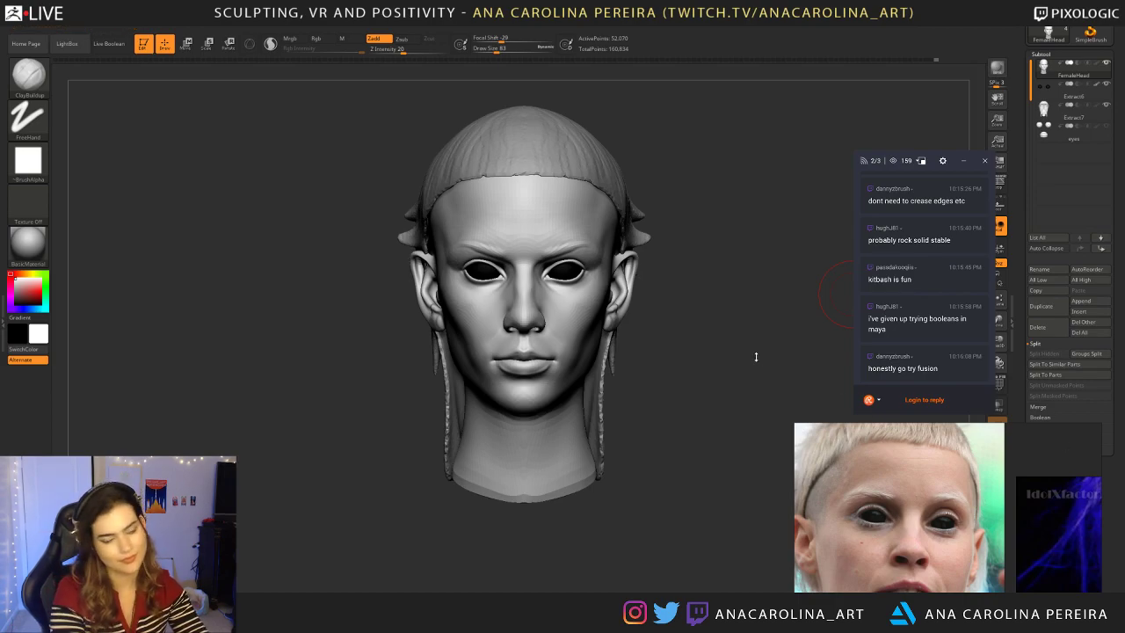
drag(379, 366, 387, 424)
mouse_move(387, 424)
alt+mouse_down()
mouse_move(369, 374)
mouse_move(407, 480)
alt+mouse_up()
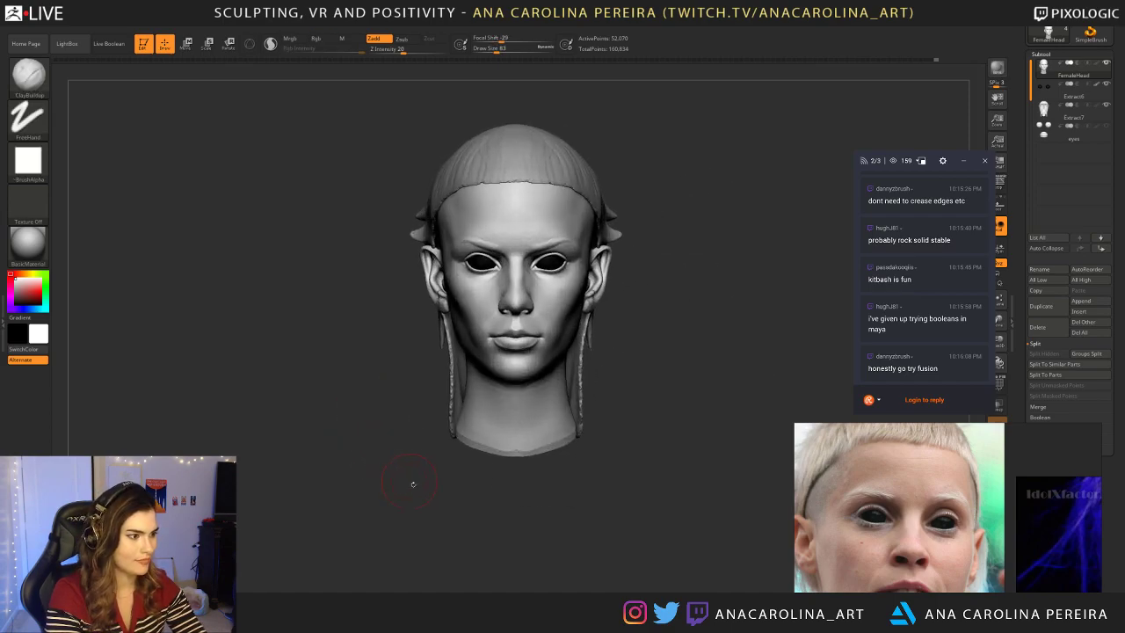
mouse_move(632, 395)
mouse_down()
mouse_move(612, 371)
mouse_move(627, 381)
mouse_move(658, 374)
mouse_move(642, 369)
mouse_move(678, 373)
mouse_move(653, 395)
mouse_up()
alt+drag(717, 333, 720, 309)
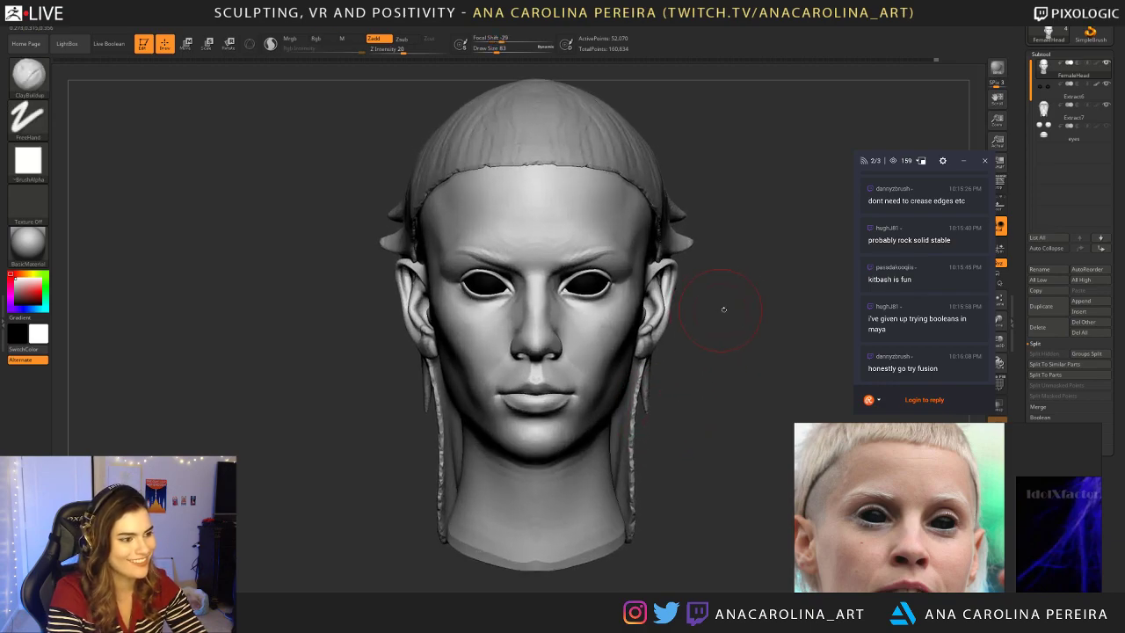
Step: Reduce the draw size to 74 and compare the head in profile with the black-and-white side portrait in the references
key(bracketleft)
mouse_move(705, 107)
mouse_down()
mouse_move(545, 149)
mouse_move(371, 229)
mouse_move(377, 351)
mouse_up()
mouse_move(378, 352)
mouse_down()
mouse_move(422, 352)
mouse_move(378, 352)
mouse_up()
scroll(936, 531, down, 6)
scroll(937, 531, down, 5)
middle_drag(940, 569, 926, 539)
scroll(926, 539, up, 5)
scroll(943, 474, up, 4)
middle_drag(942, 458, 872, 475)
middle_drag(1013, 483, 961, 492)
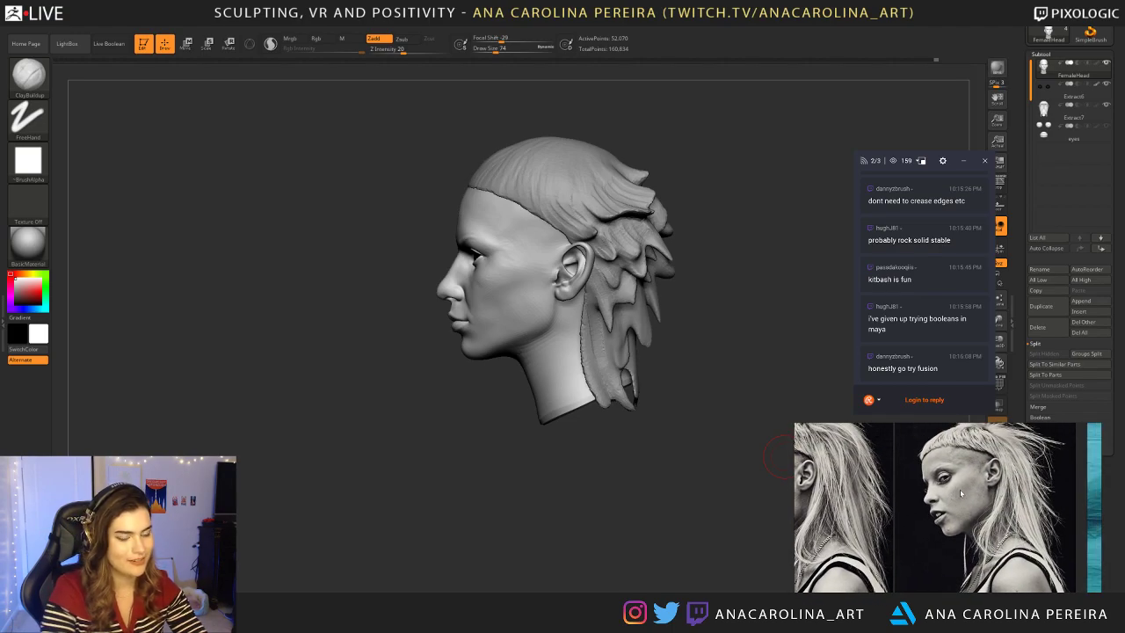
Step: Switch to the DamStandard brush and refine and smooth the area in front of the ear near the hairline
alt+drag(262, 518, 369, 524)
drag(424, 554, 423, 543)
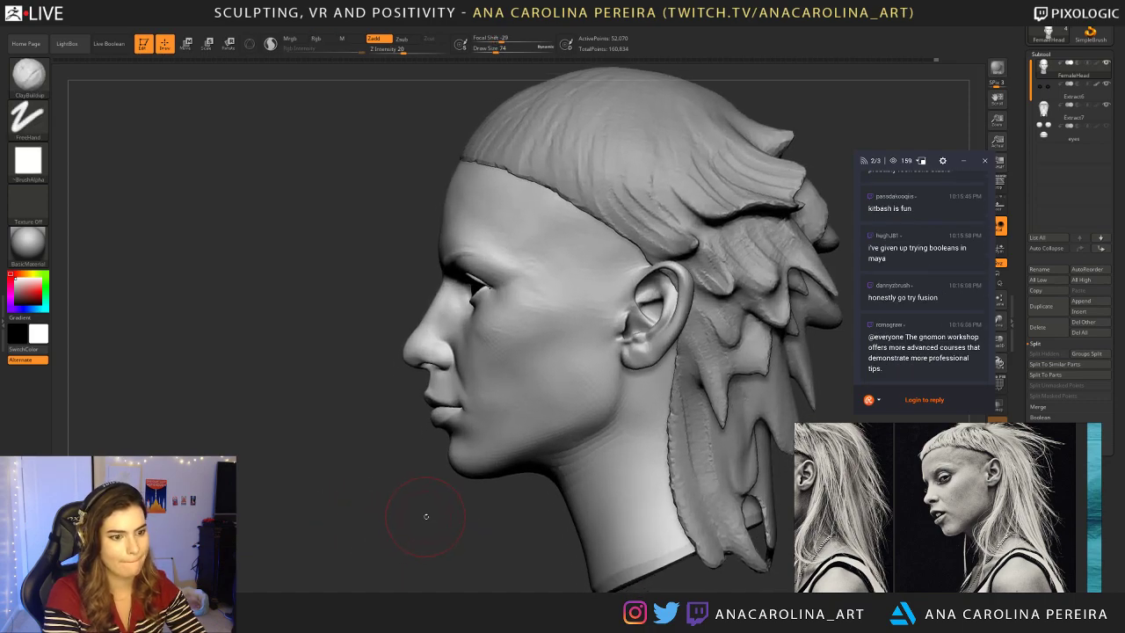
key(b)
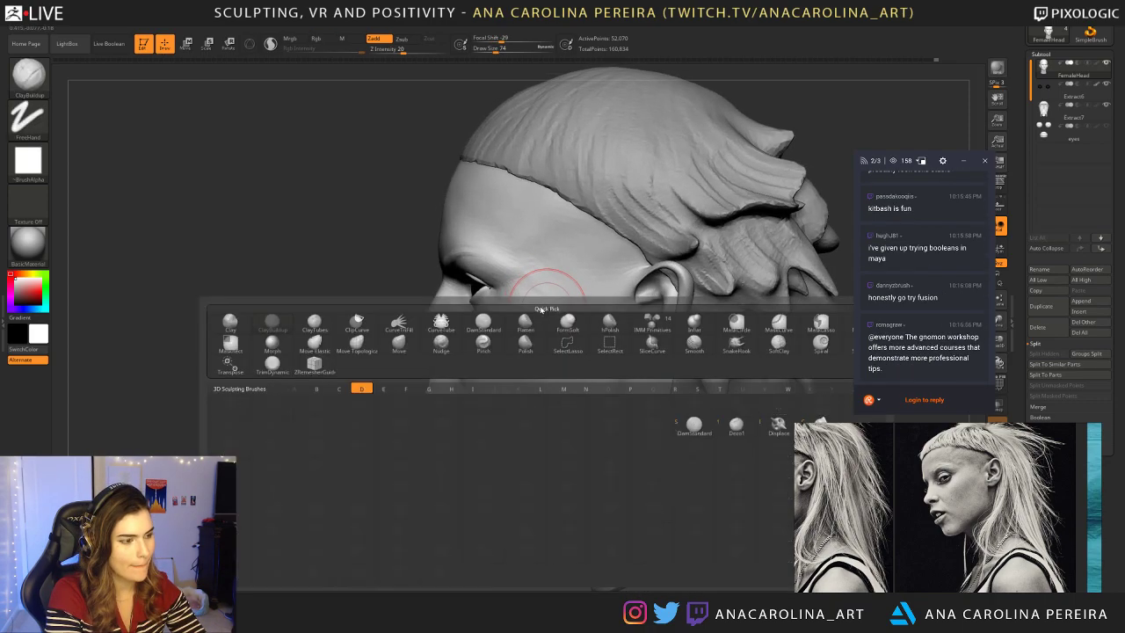
key(d)
key(s)
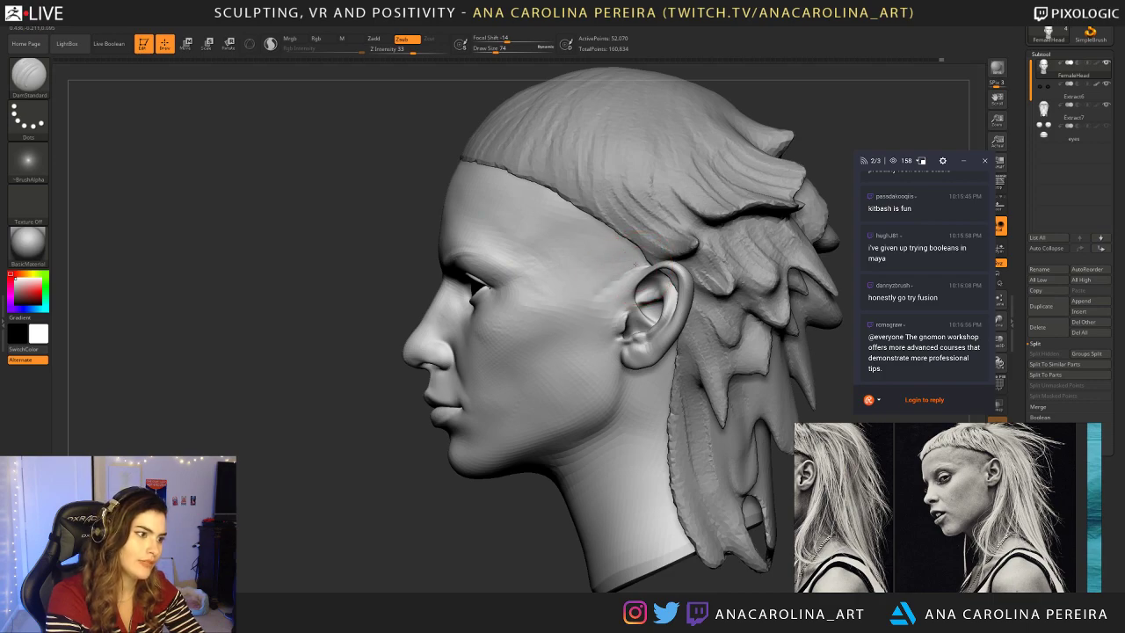
key(shift)
right_drag(487, 246, 589, 266)
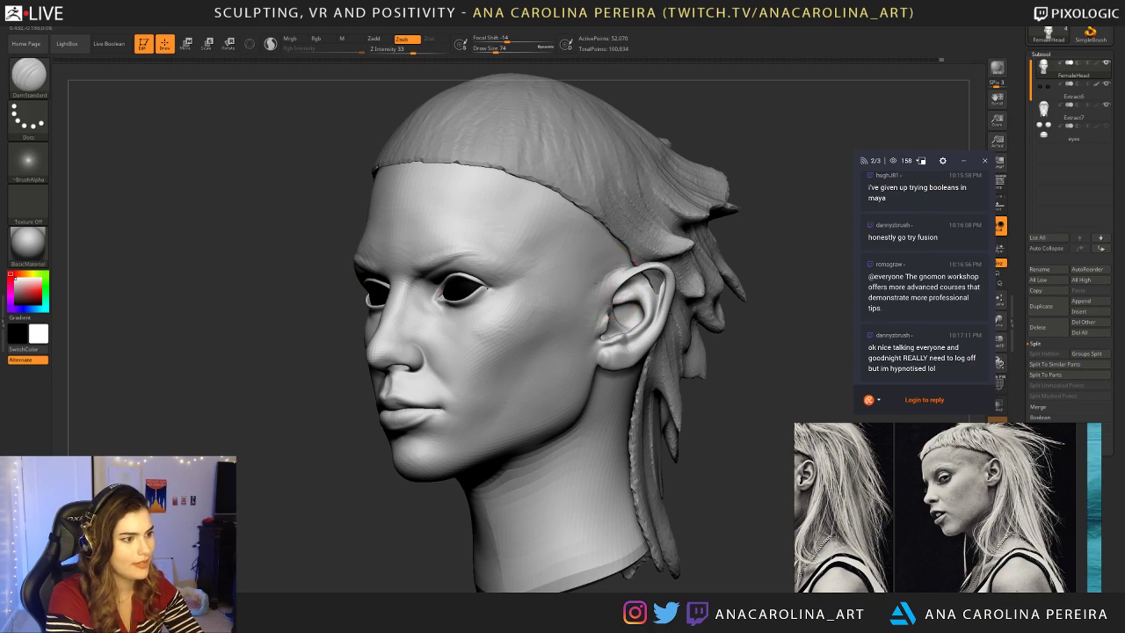
shift+drag(594, 286, 601, 290)
mouse_move(776, 296)
alt+mouse_down()
mouse_move(733, 258)
mouse_move(749, 260)
mouse_move(657, 265)
mouse_move(758, 309)
mouse_move(685, 303)
mouse_move(711, 316)
mouse_move(811, 304)
mouse_move(798, 336)
alt+mouse_up()
alt+drag(428, 538, 478, 521)
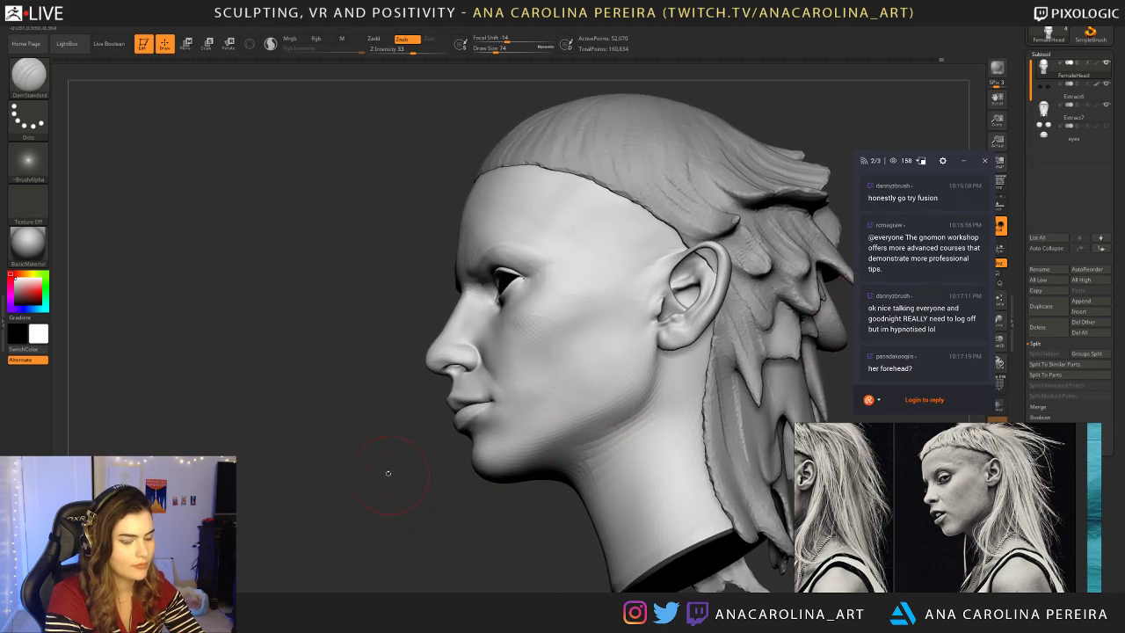
Step: Switch back to the ClayBuildup brush and rework the lower cheek beside the chin at draw sizes 112 and 83
key(b)
click(379, 420)
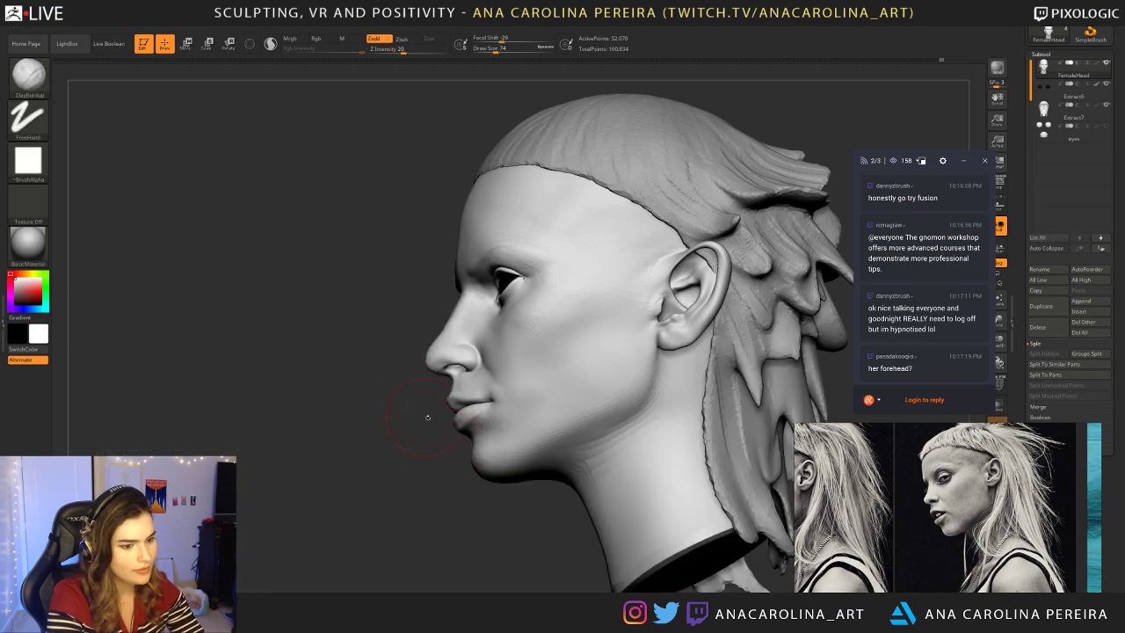
key(space)
drag(524, 469, 525, 470)
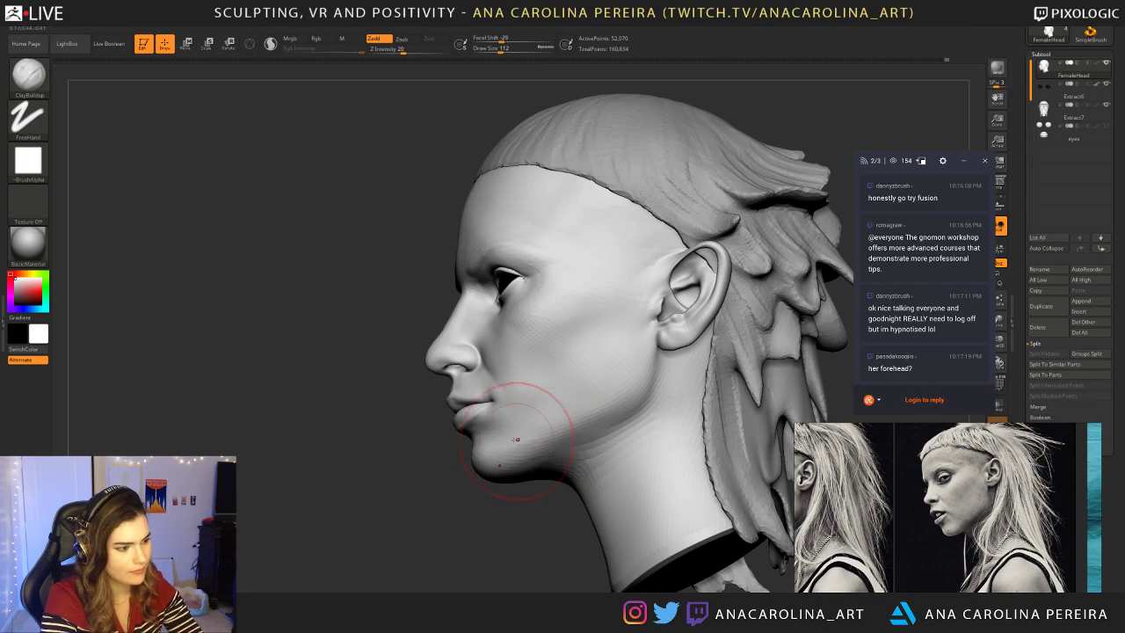
key(space)
drag(536, 429, 516, 428)
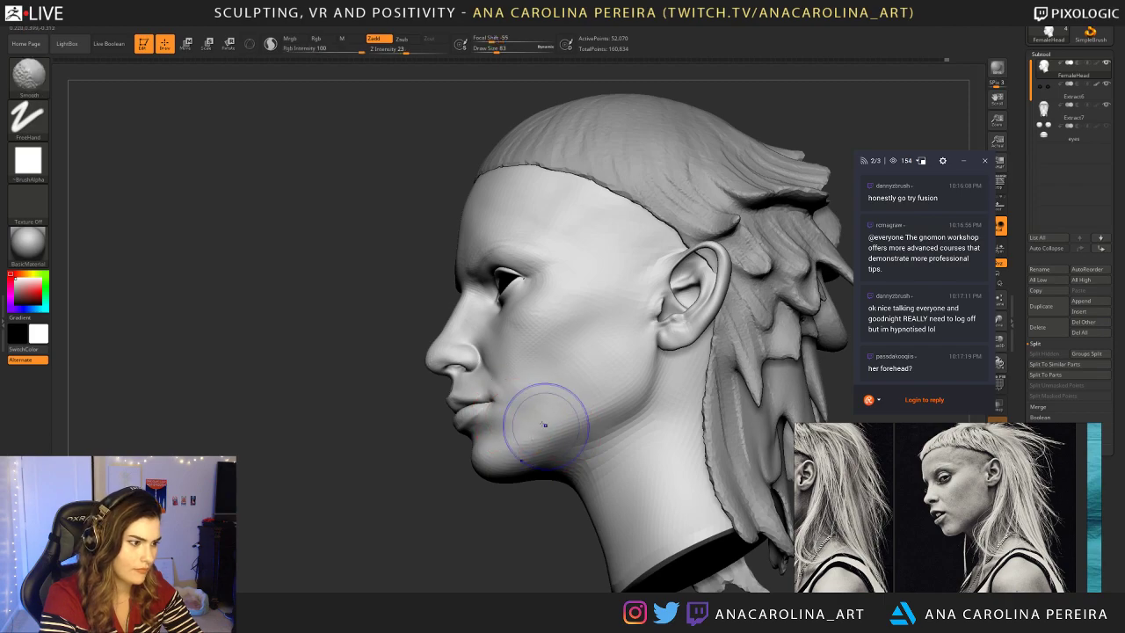
Step: Set the draw size to 94 and define the jawline from below the ear toward the chin
key(space)
drag(550, 427, 553, 427)
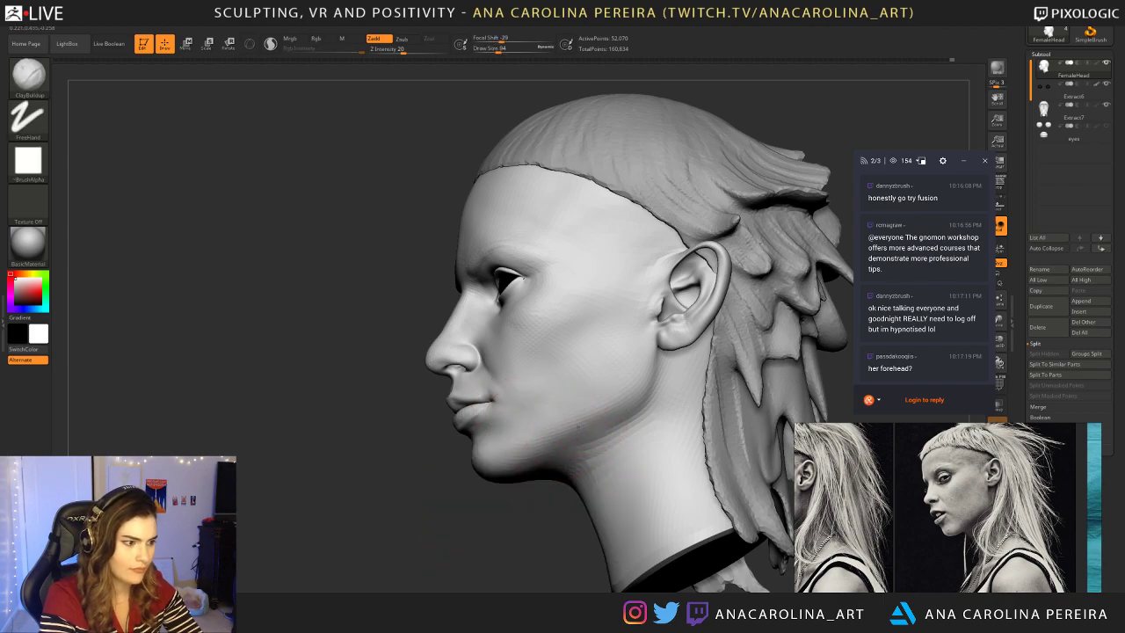
mouse_move(645, 364)
mouse_down()
mouse_move(603, 406)
mouse_move(567, 418)
mouse_move(609, 435)
mouse_up()
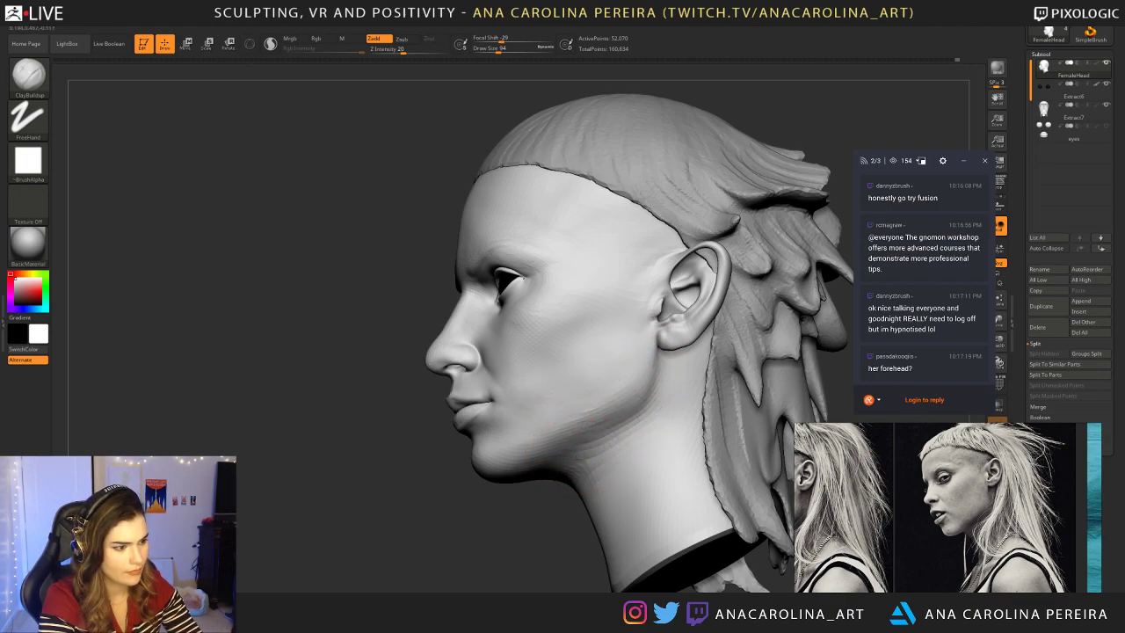
key(shift)
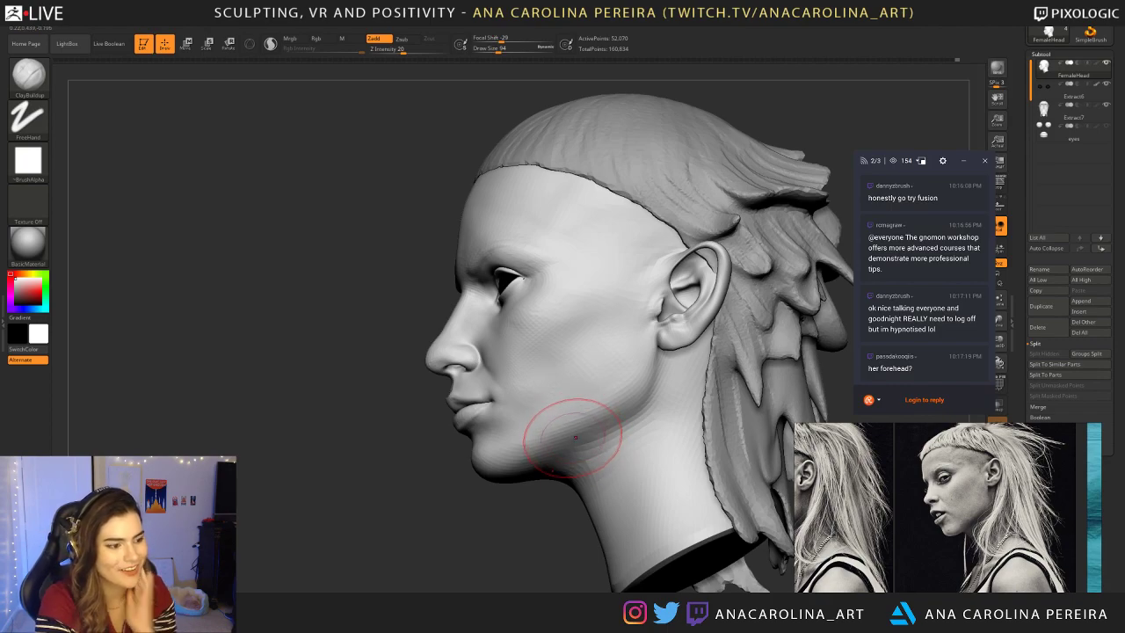
Step: Switch to the DamStandard brush at draw size 108 and carve the crease where the underside of the jaw meets the neck
key(b)
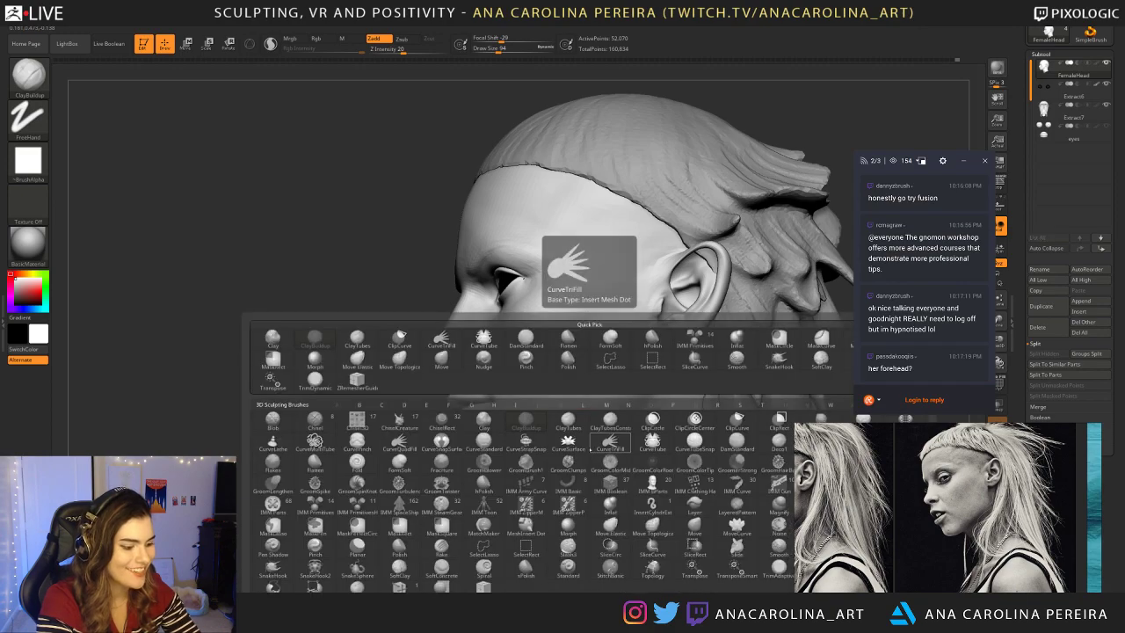
key(d)
key(s)
key(space)
drag(591, 458, 570, 460)
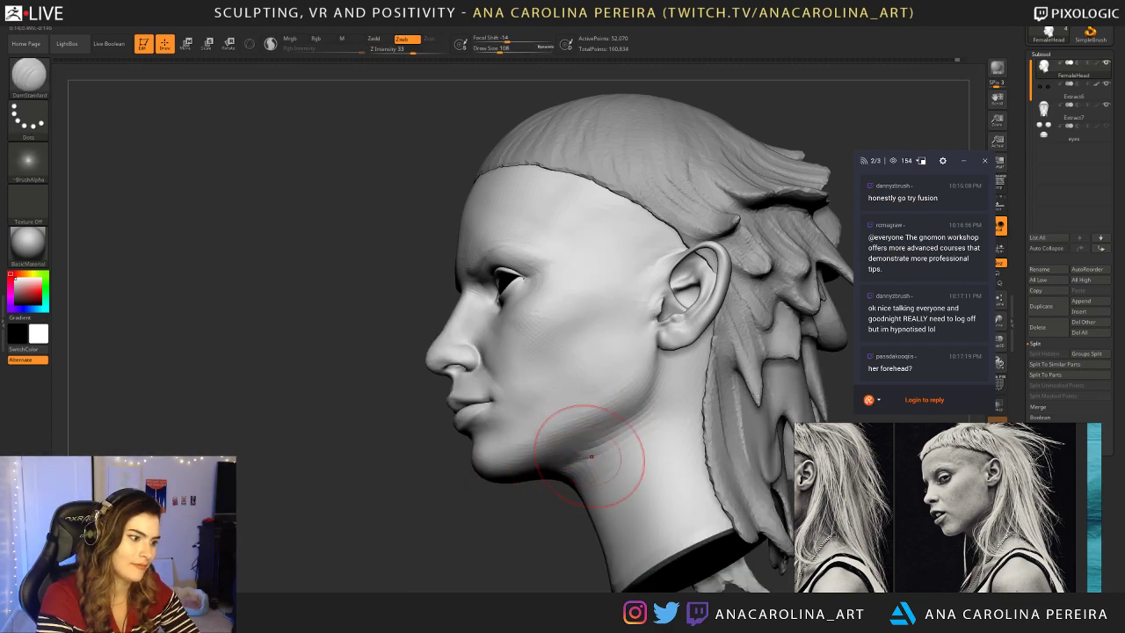
mouse_move(527, 510)
mouse_down()
mouse_move(625, 432)
mouse_move(572, 435)
mouse_up()
right_drag(553, 400, 565, 477)
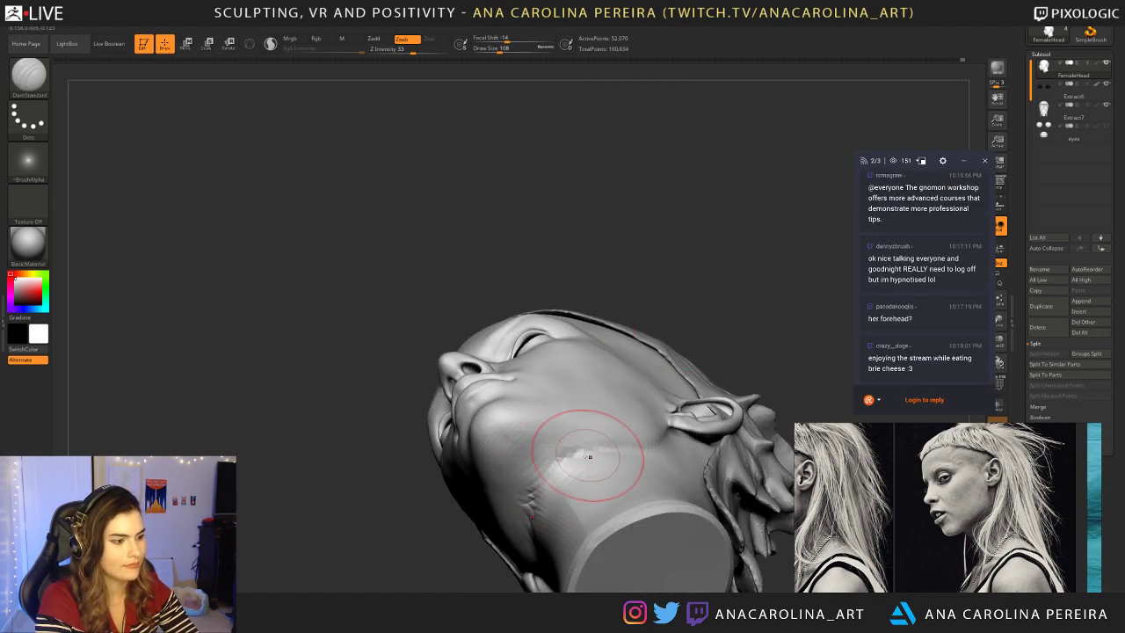
right_drag(572, 439, 557, 429)
ctrl+right_drag(577, 475, 544, 492)
mouse_move(544, 492)
right_down()
mouse_move(524, 502)
mouse_move(577, 445)
right_up()
Step: Switch back to the ClayBuildup brush at draw size 68 and build up the area in front of the ear
mouse_move(500, 488)
right_down()
mouse_move(541, 451)
mouse_move(606, 528)
mouse_move(633, 474)
right_up()
mouse_move(650, 352)
ctrl+right_down()
mouse_move(678, 259)
mouse_move(773, 260)
ctrl+right_up()
right_drag(922, 262, 713, 337)
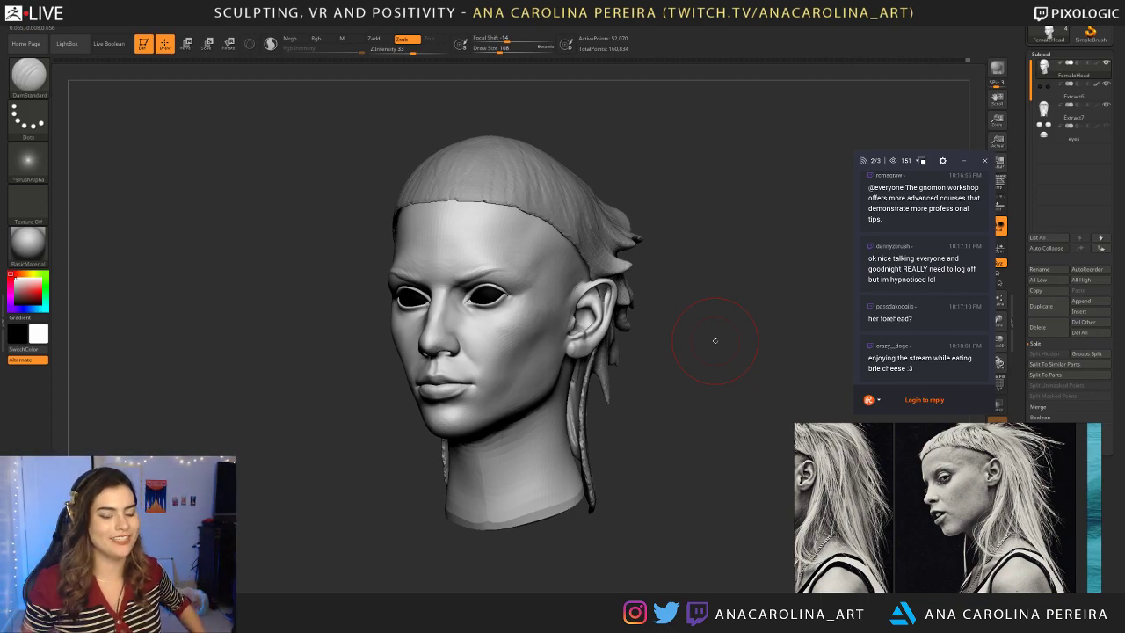
right_drag(633, 405, 791, 391)
mouse_move(668, 413)
right_down()
mouse_move(734, 451)
mouse_move(762, 441)
mouse_move(782, 474)
mouse_move(726, 461)
mouse_move(752, 474)
mouse_move(713, 439)
right_up()
key(b)
key(c)
key(b)
key(space)
click(753, 420)
drag(605, 297, 590, 313)
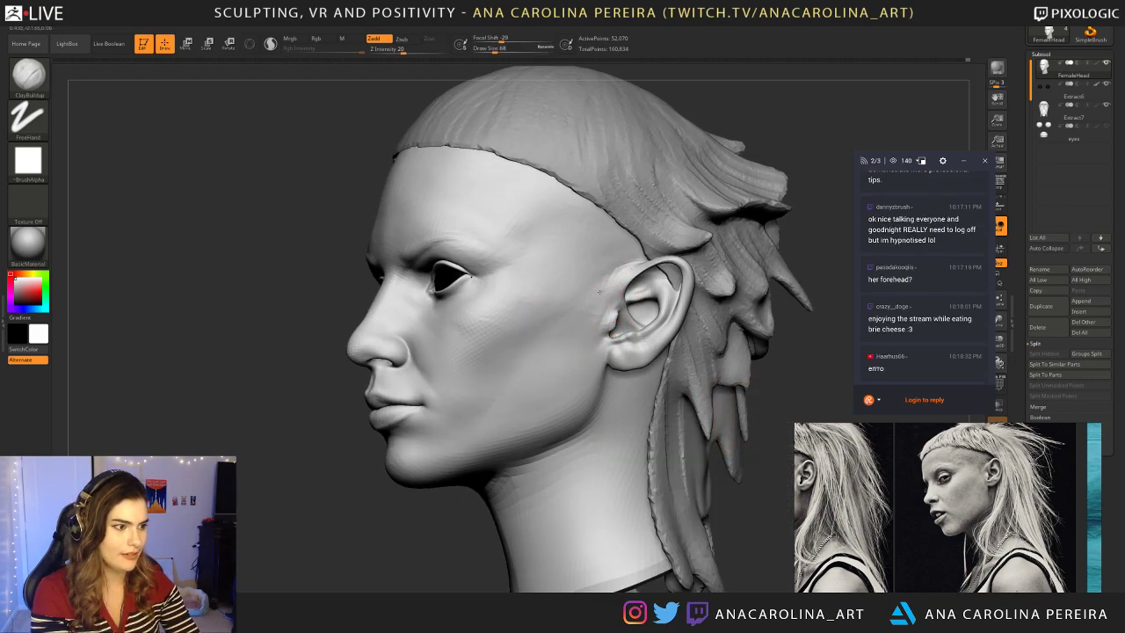
Step: Set the draw size to 71, then refine and smooth the rear of the cheekbone beside the ear
shift+right_drag(530, 323, 377, 439)
key(space)
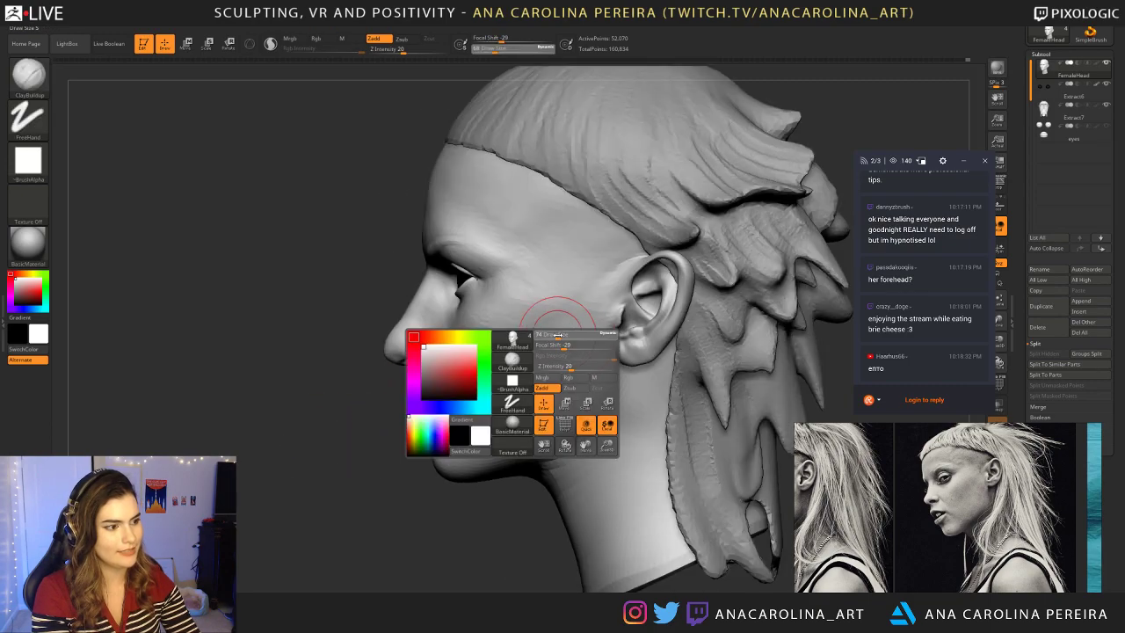
click(556, 334)
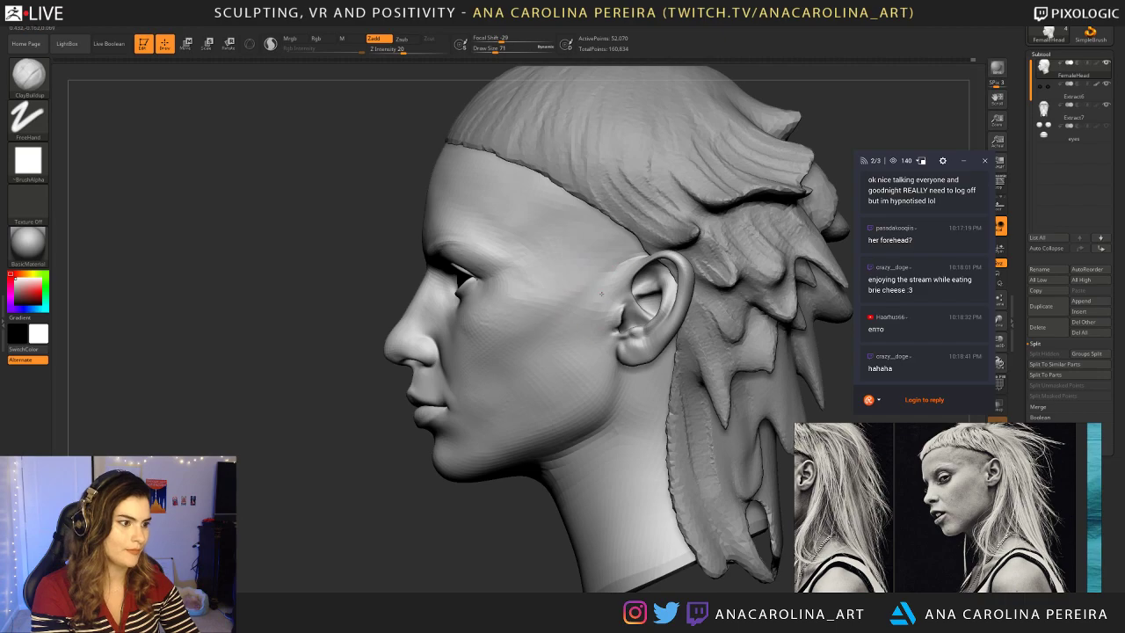
right_drag(510, 369, 665, 409)
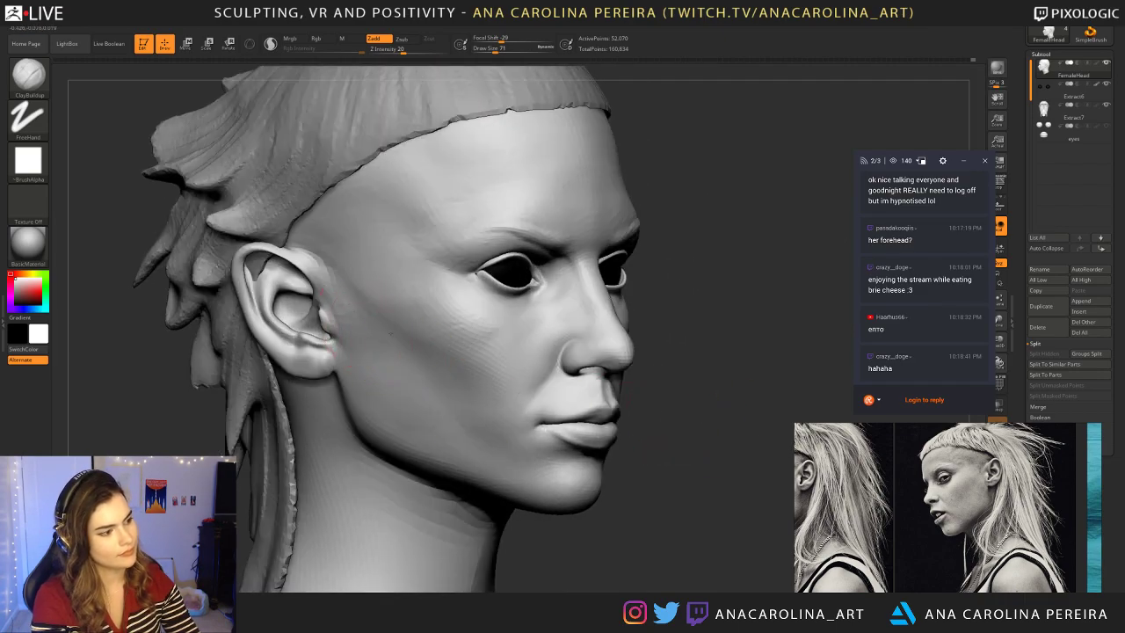
shift+drag(360, 307, 371, 325)
right_drag(507, 423, 395, 405)
ctrl+right_drag(395, 404, 448, 387)
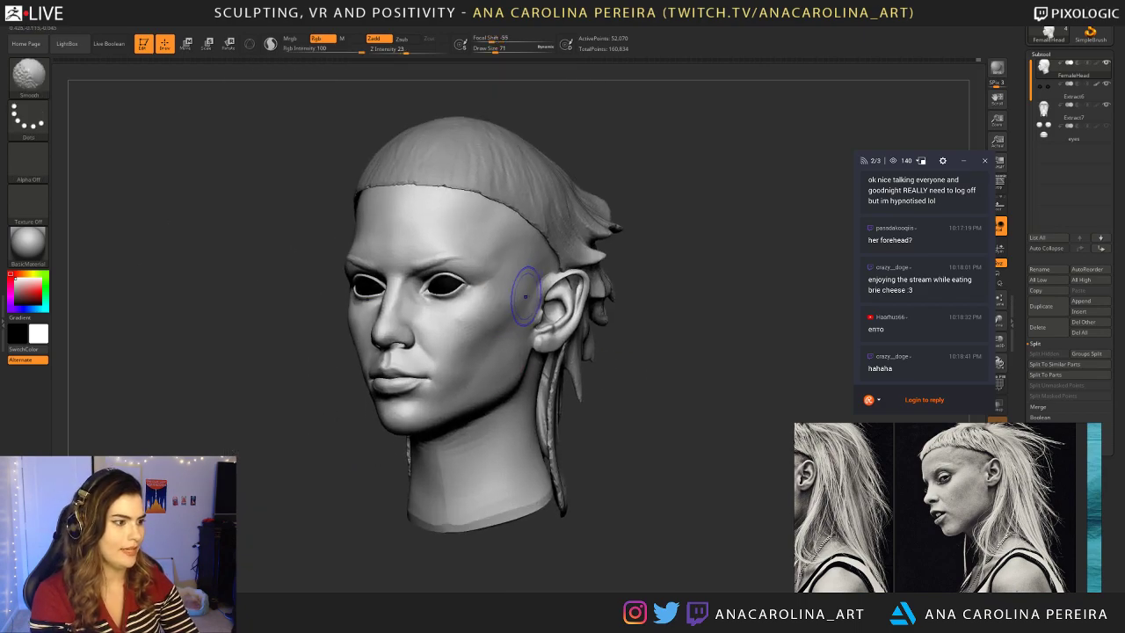
Step: Increase the draw size to 87 and build up the jaw angle below the ear
right_drag(623, 357, 703, 388)
key(space)
drag(703, 388, 707, 390)
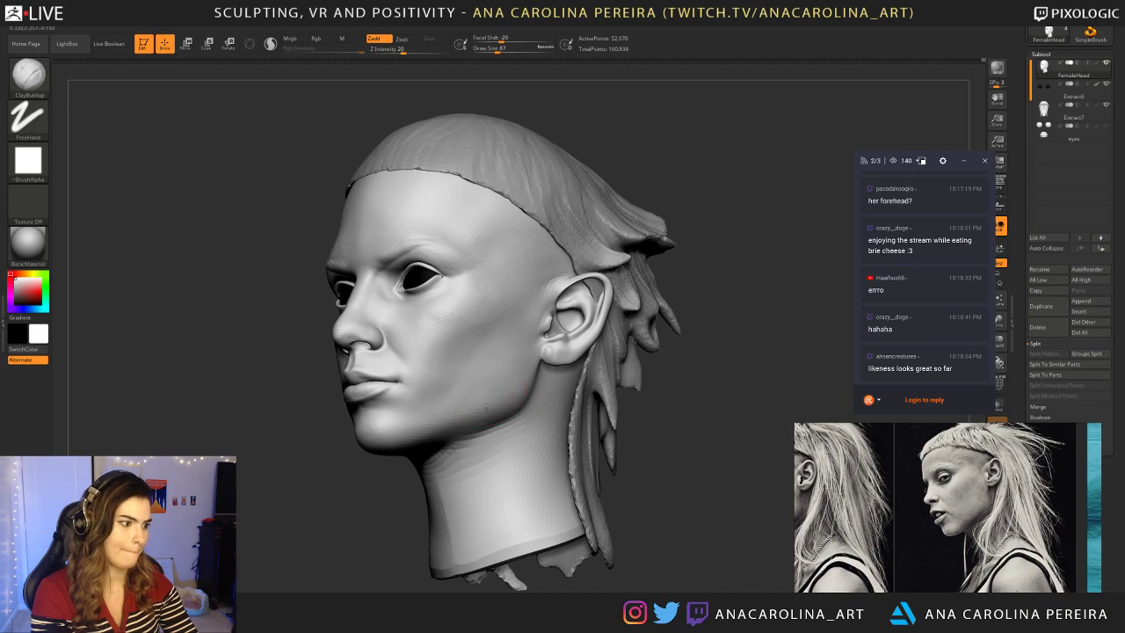
mouse_move(694, 413)
right_down()
mouse_move(642, 422)
mouse_move(698, 387)
mouse_move(708, 511)
right_up()
right_drag(708, 512, 676, 475)
mouse_move(691, 395)
ctrl+right_down()
mouse_move(702, 431)
mouse_move(681, 429)
ctrl+right_up()
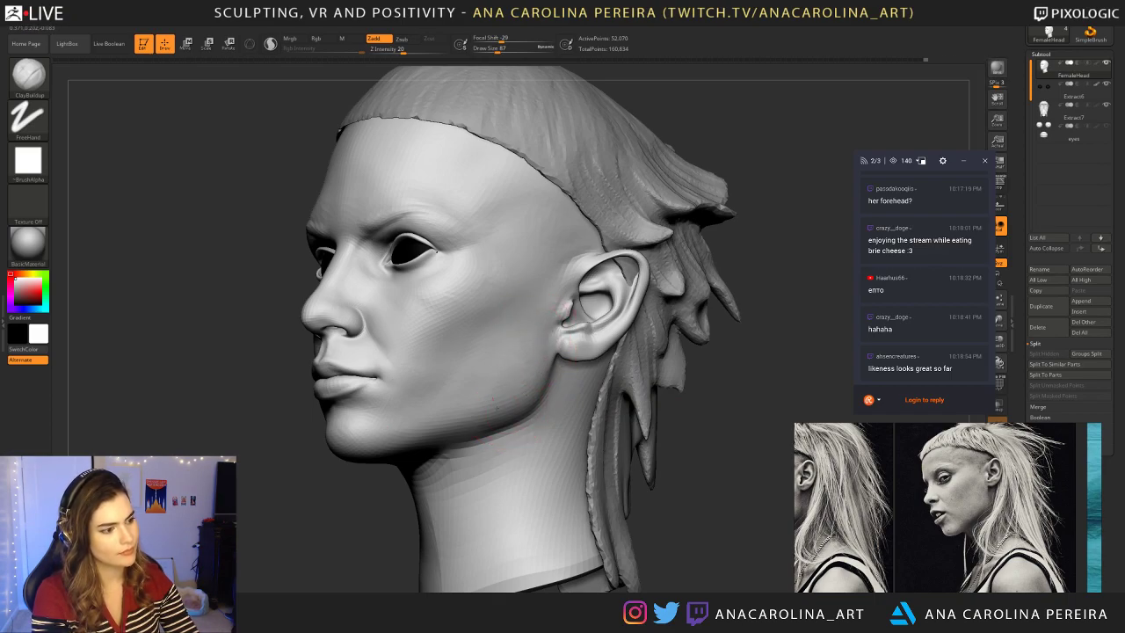
mouse_move(390, 511)
right_down()
mouse_move(553, 492)
mouse_move(597, 377)
mouse_move(562, 366)
mouse_move(658, 451)
right_up()
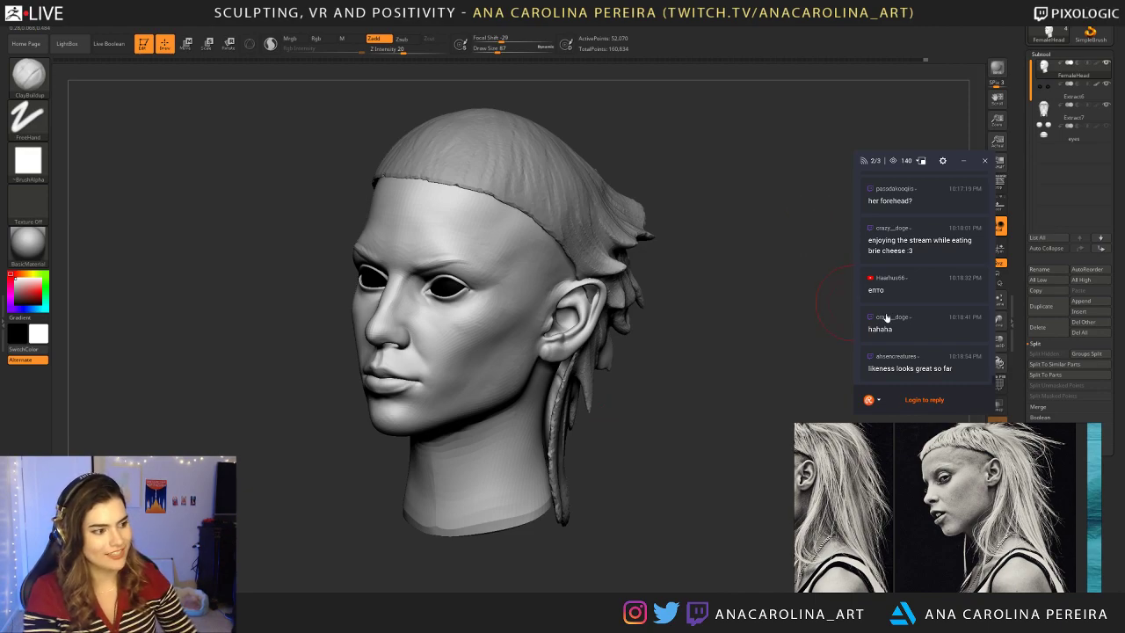
Step: Set the draw size to 83 and refine the transition between the cheek and jaw
mouse_move(552, 413)
right_down()
mouse_move(668, 421)
mouse_move(624, 437)
mouse_move(674, 492)
right_up()
key(space)
drag(722, 434, 714, 432)
mouse_move(728, 374)
right_down()
mouse_move(747, 379)
mouse_move(702, 410)
right_up()
key(space)
drag(745, 359, 754, 361)
mouse_move(759, 363)
right_down()
mouse_move(768, 370)
mouse_move(735, 366)
mouse_move(763, 383)
mouse_move(720, 380)
mouse_move(802, 424)
right_up()
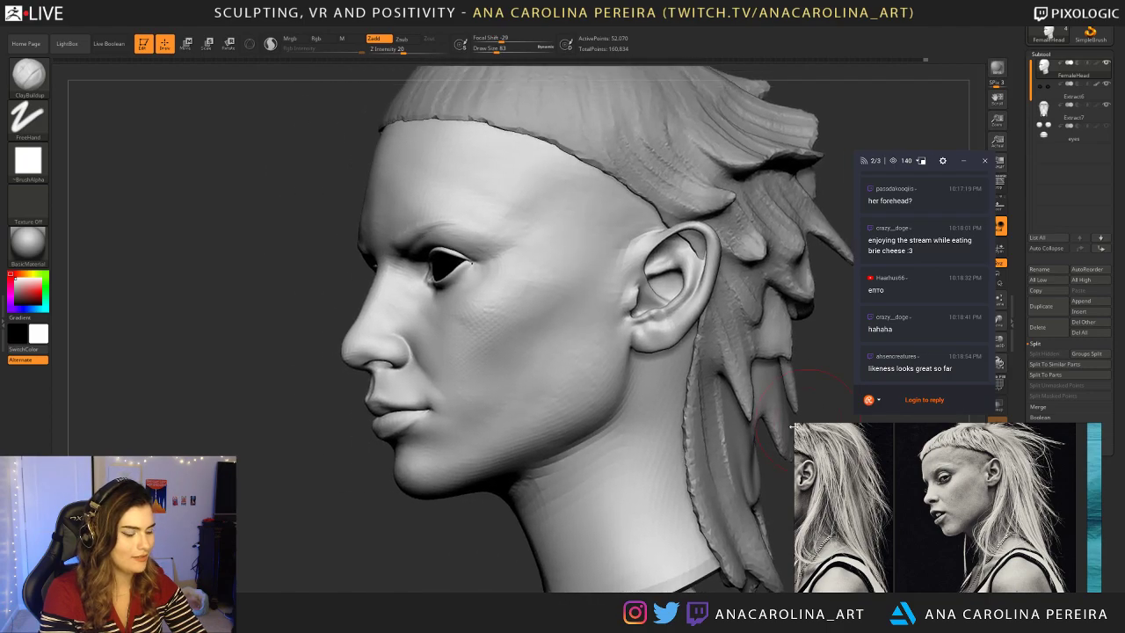
Step: Switch to the DamStandard brush at draw size 46, then define and smooth the crease around the nostril and adjoining cheek
mouse_move(378, 543)
alt+right_down()
mouse_move(456, 528)
mouse_move(364, 541)
mouse_move(344, 557)
mouse_move(426, 567)
alt+right_up()
key(b)
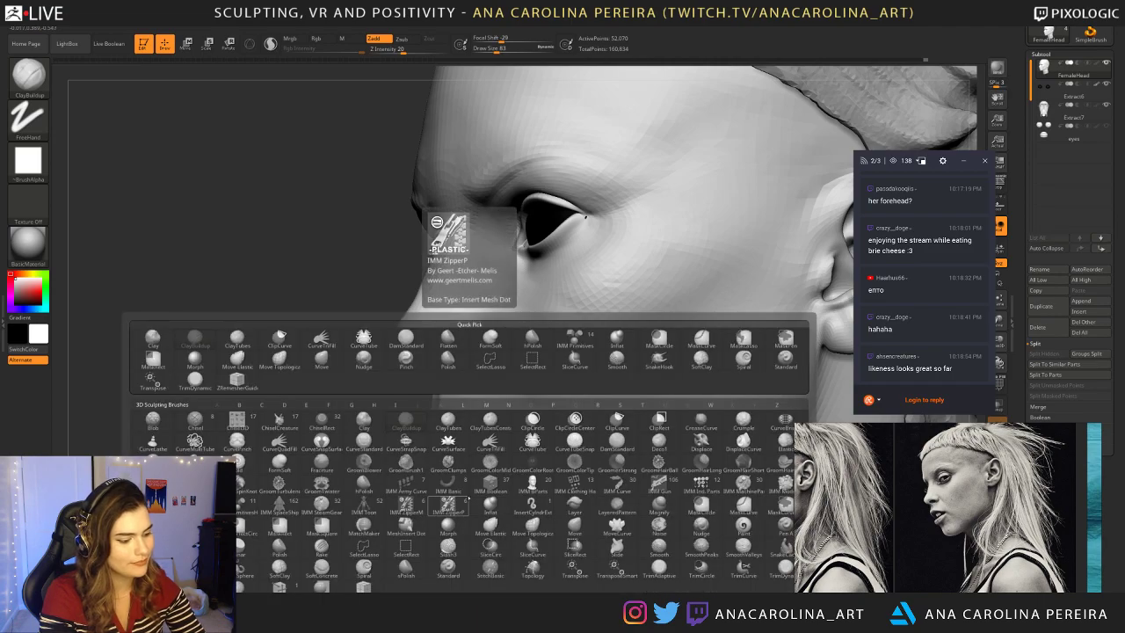
key(d)
key(s)
key(space)
drag(502, 444, 493, 444)
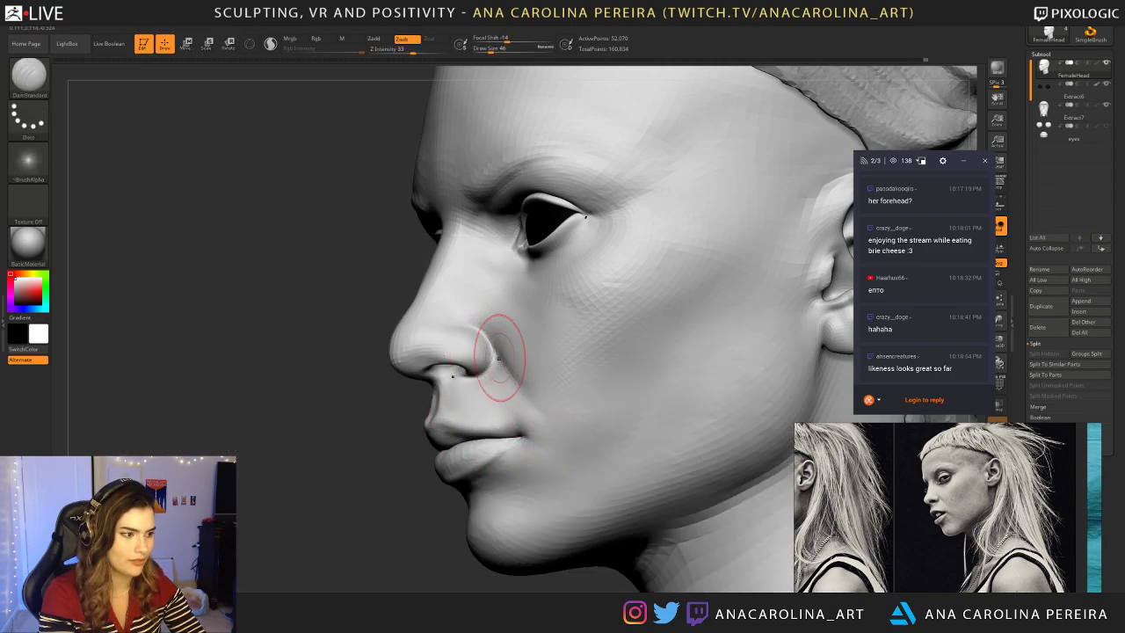
shift+drag(534, 407, 492, 346)
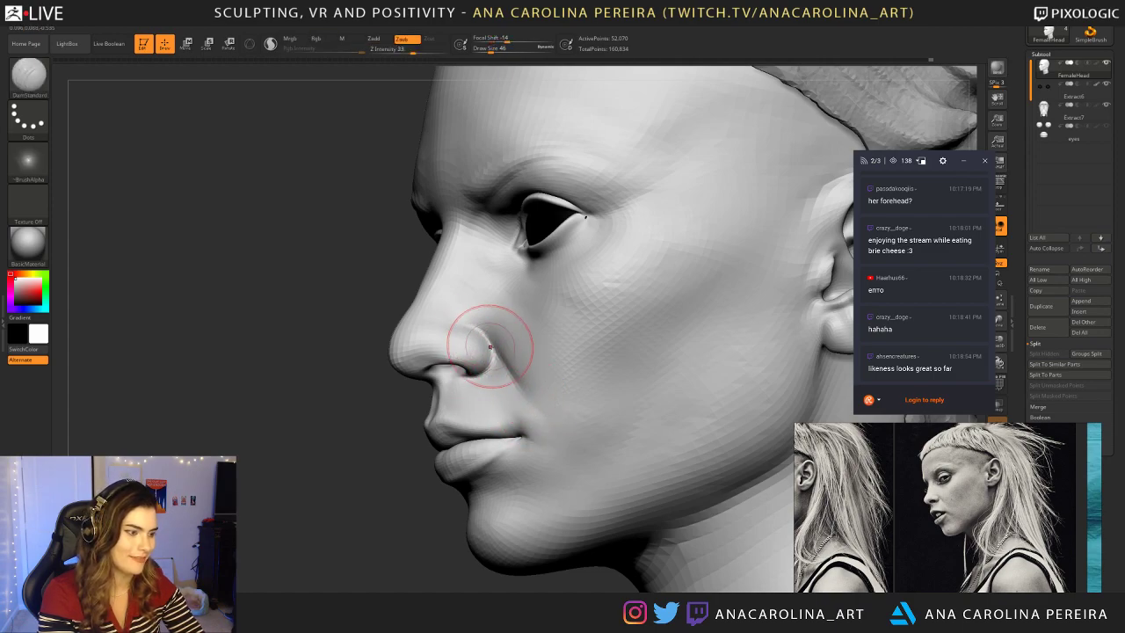
shift+drag(467, 383, 479, 378)
mouse_move(479, 387)
right_down()
mouse_move(591, 412)
mouse_move(515, 371)
right_up()
mouse_move(706, 360)
right_down()
mouse_move(738, 373)
mouse_move(720, 311)
mouse_move(765, 316)
mouse_move(732, 412)
mouse_move(812, 411)
right_up()
shift+drag(501, 413, 494, 395)
mouse_move(685, 394)
right_down()
mouse_move(483, 393)
mouse_move(488, 385)
mouse_move(498, 457)
right_up()
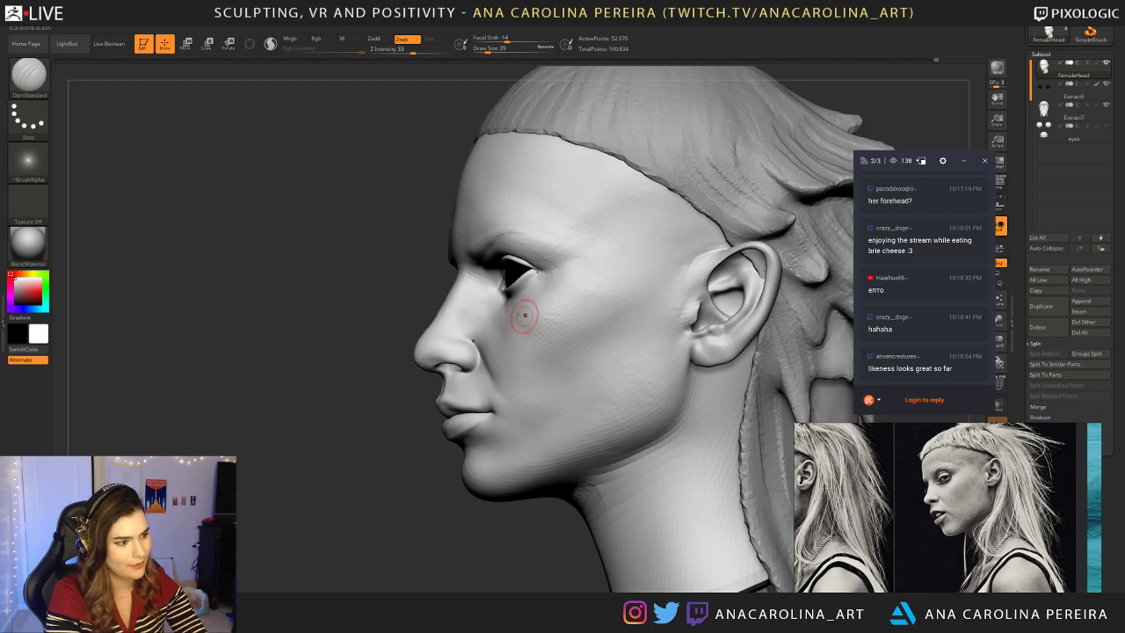
Step: Enlarge the face in the black-and-white side portrait and compare it with the sculpted head
right_drag(448, 426, 472, 429)
scroll(932, 469, up, 3)
middle_drag(931, 468, 903, 446)
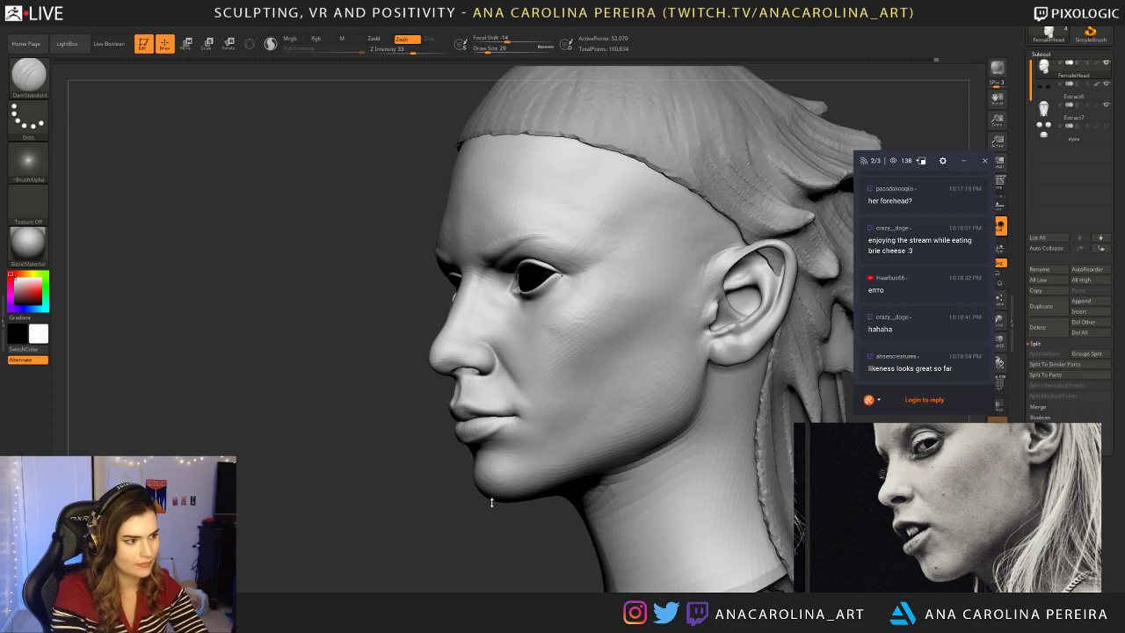
right_drag(394, 515, 404, 517)
right_drag(139, 527, 249, 462)
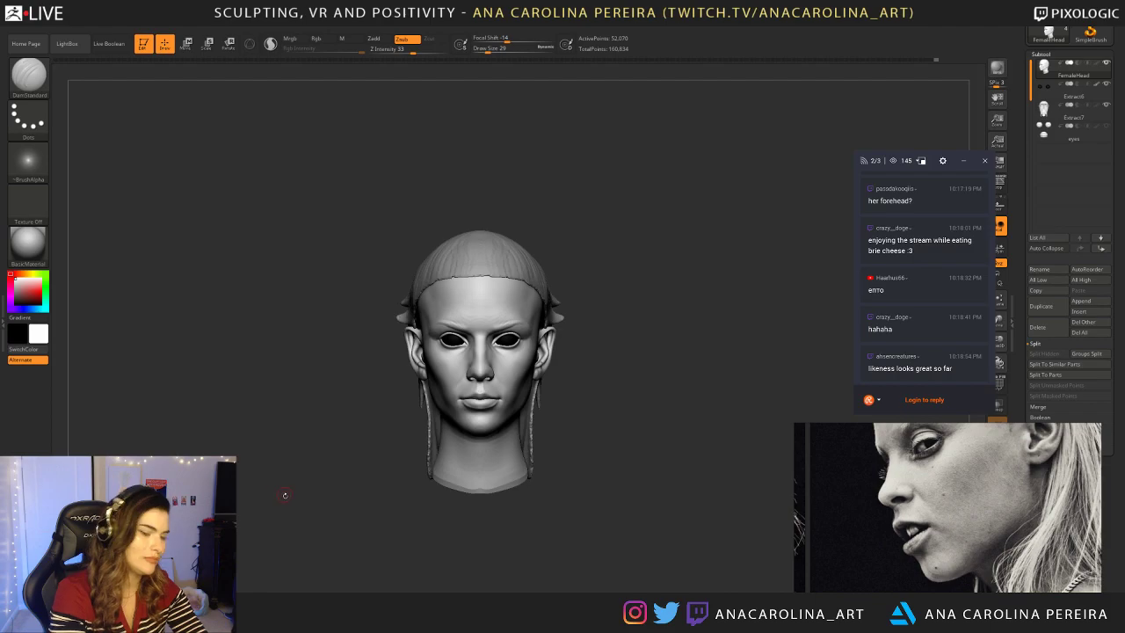
Step: Switch to the ClayBuildup brush and shape the area below the corner of the mouth
mouse_move(708, 443)
mouse_down()
mouse_move(628, 395)
mouse_move(618, 371)
mouse_move(646, 404)
mouse_up()
key(space)
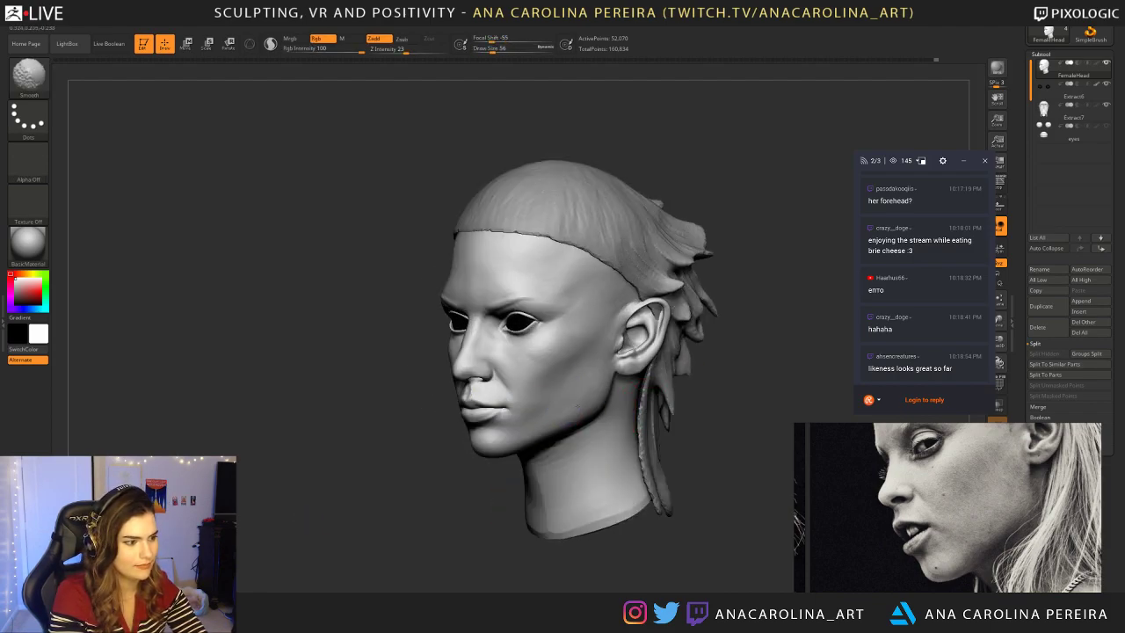
mouse_move(690, 492)
mouse_down()
mouse_move(714, 499)
mouse_move(713, 439)
mouse_move(624, 440)
mouse_up()
alt+drag(606, 500, 545, 585)
mouse_move(474, 580)
mouse_down()
mouse_move(504, 559)
mouse_move(473, 537)
mouse_move(439, 580)
mouse_move(527, 509)
mouse_move(514, 522)
mouse_move(536, 528)
mouse_move(527, 516)
mouse_up()
key(b)
key(c)
key(b)
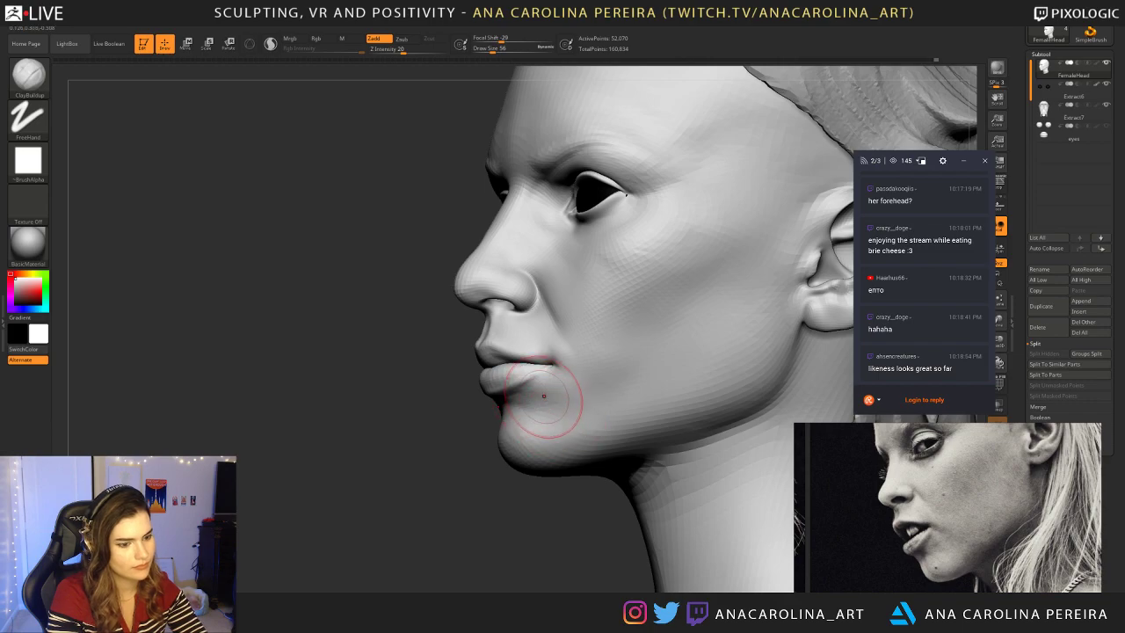
Step: Reduce the ClayBuildup draw size to 35, then refine and smooth the corner of the mouth
key(b)
key(c)
key(b)
key(space)
drag(576, 307, 566, 307)
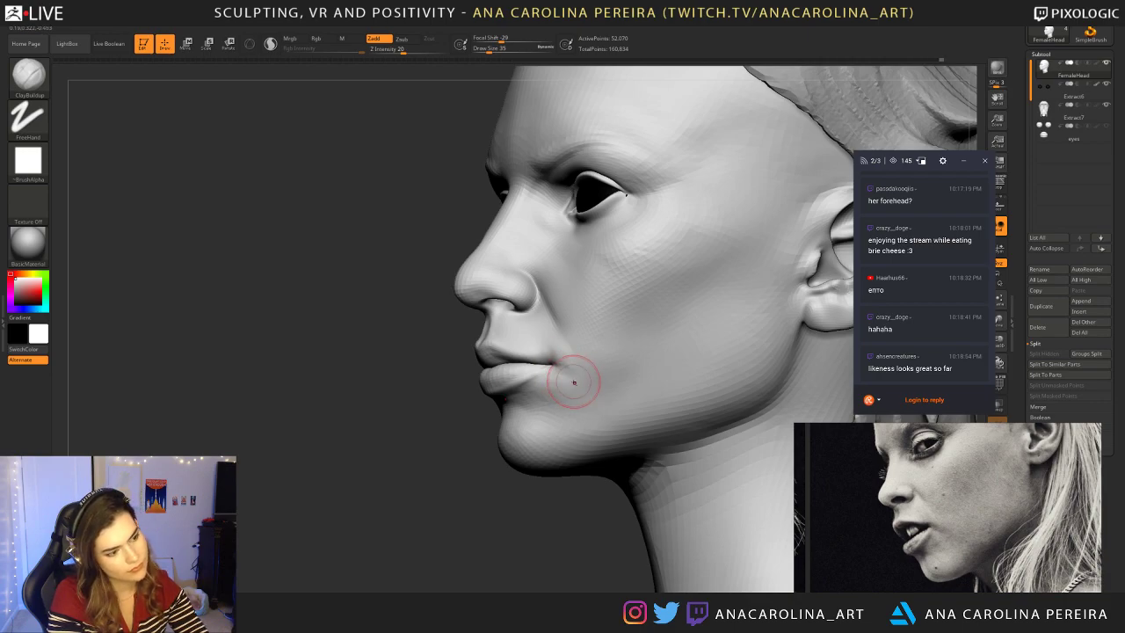
key(shift)
Step: Refine the nose tip and nostril with the ClayBuildup brush, checking the forms from below and in profile
right_drag(580, 385, 706, 349)
key(f)
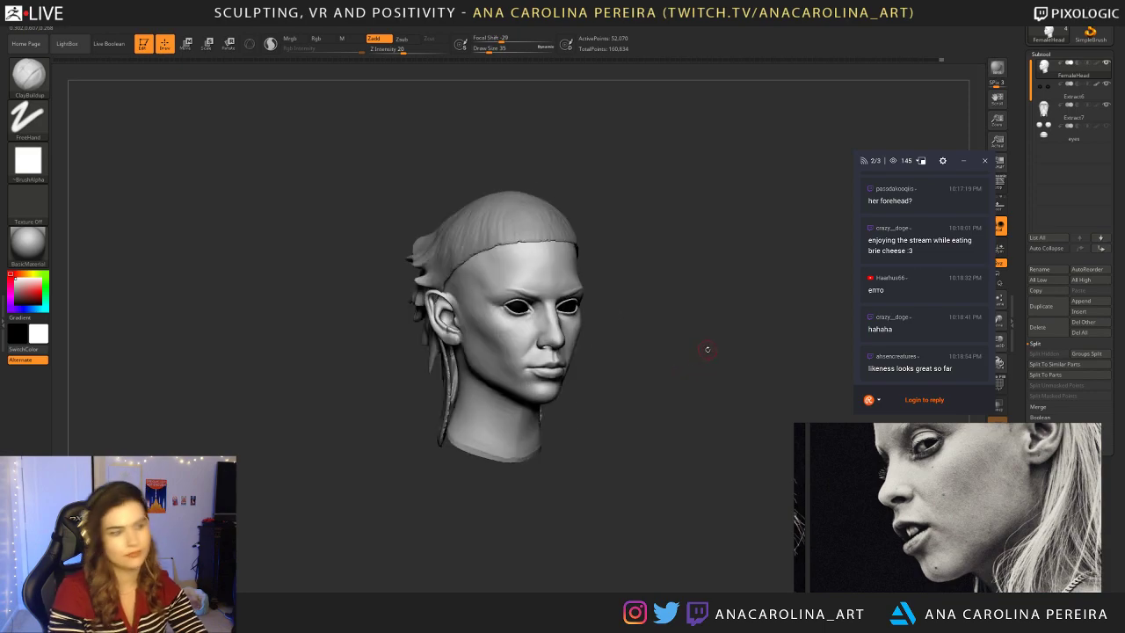
ctrl+right_drag(734, 305, 744, 310)
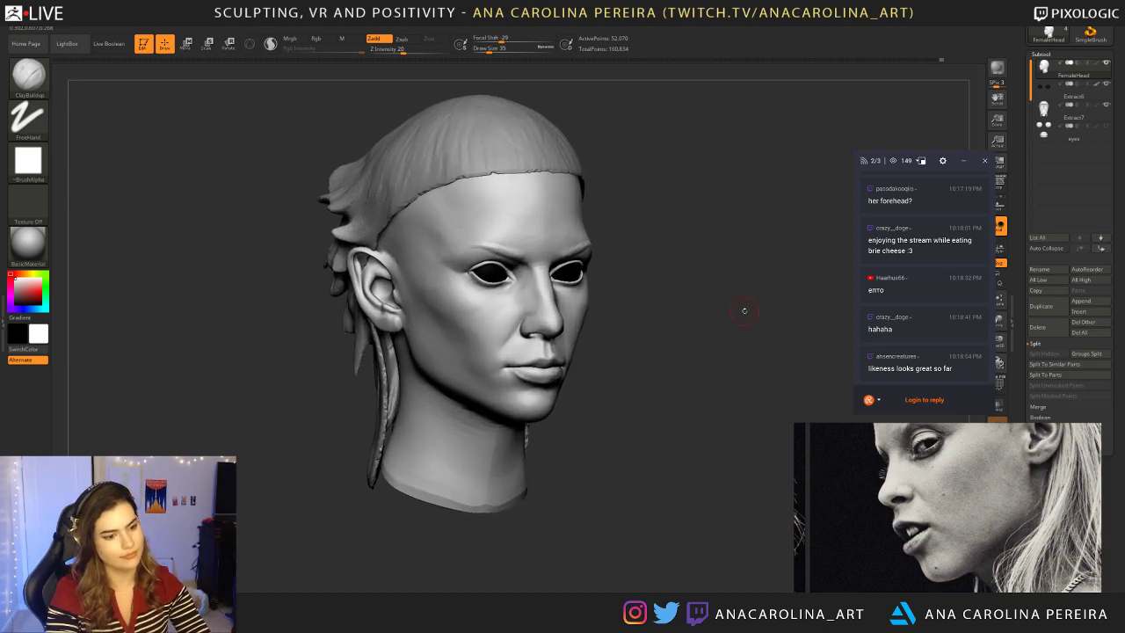
mouse_move(514, 436)
right_down()
mouse_move(474, 352)
mouse_move(369, 386)
mouse_move(387, 483)
mouse_move(515, 493)
right_up()
right_drag(418, 370, 424, 310)
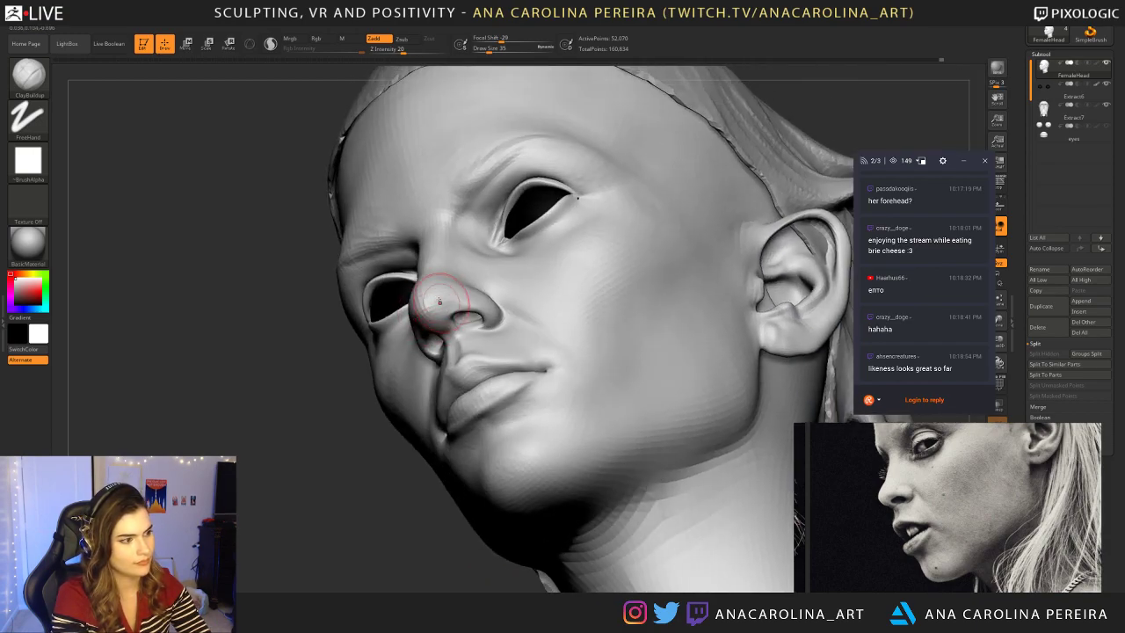
right_drag(356, 482, 431, 280)
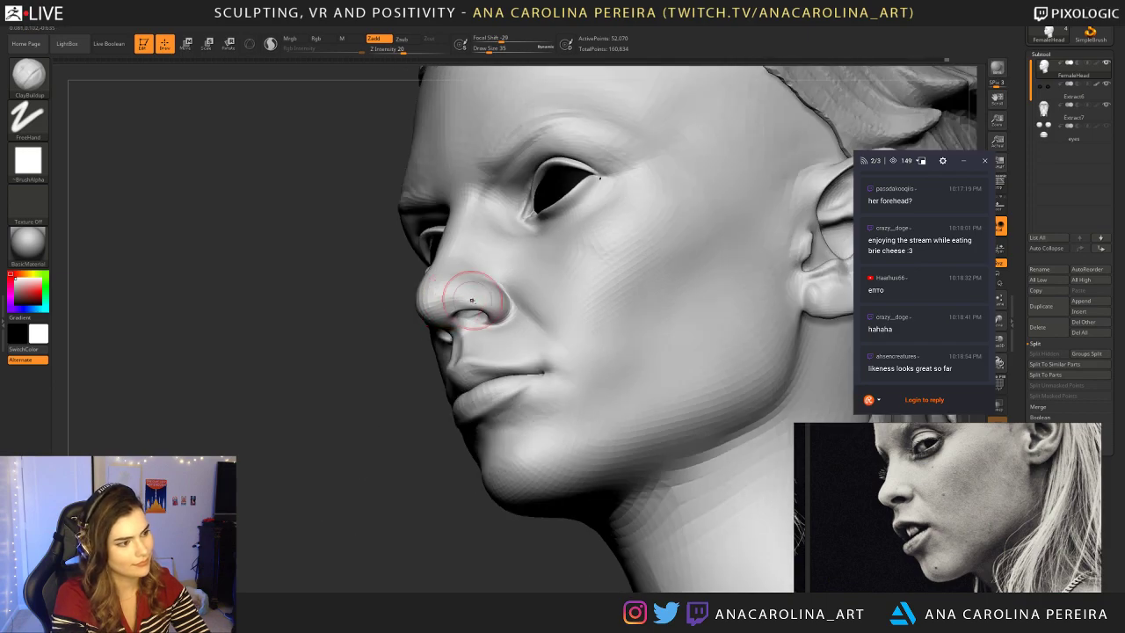
mouse_move(422, 349)
right_down()
mouse_move(389, 396)
mouse_move(401, 416)
right_up()
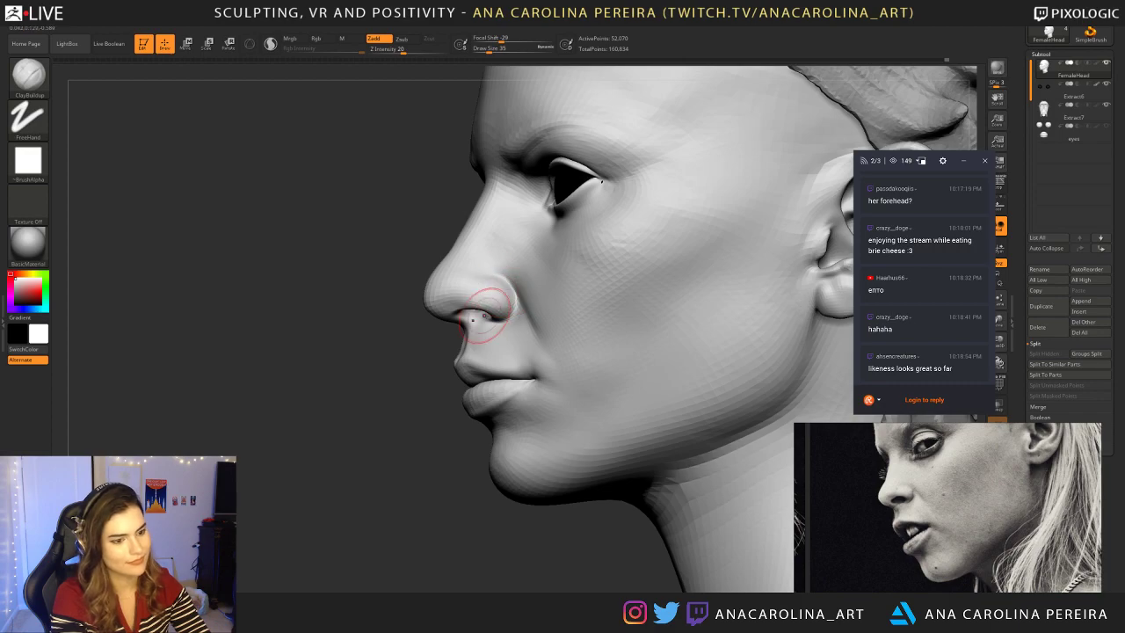
Step: Compare the head from the front with the side portrait, zooming the reference out to include the hairline and ear
mouse_move(376, 444)
ctrl+right_down()
mouse_move(373, 380)
mouse_move(399, 412)
mouse_move(459, 414)
mouse_move(421, 416)
mouse_move(431, 456)
mouse_move(431, 427)
mouse_move(503, 417)
mouse_move(493, 416)
ctrl+right_up()
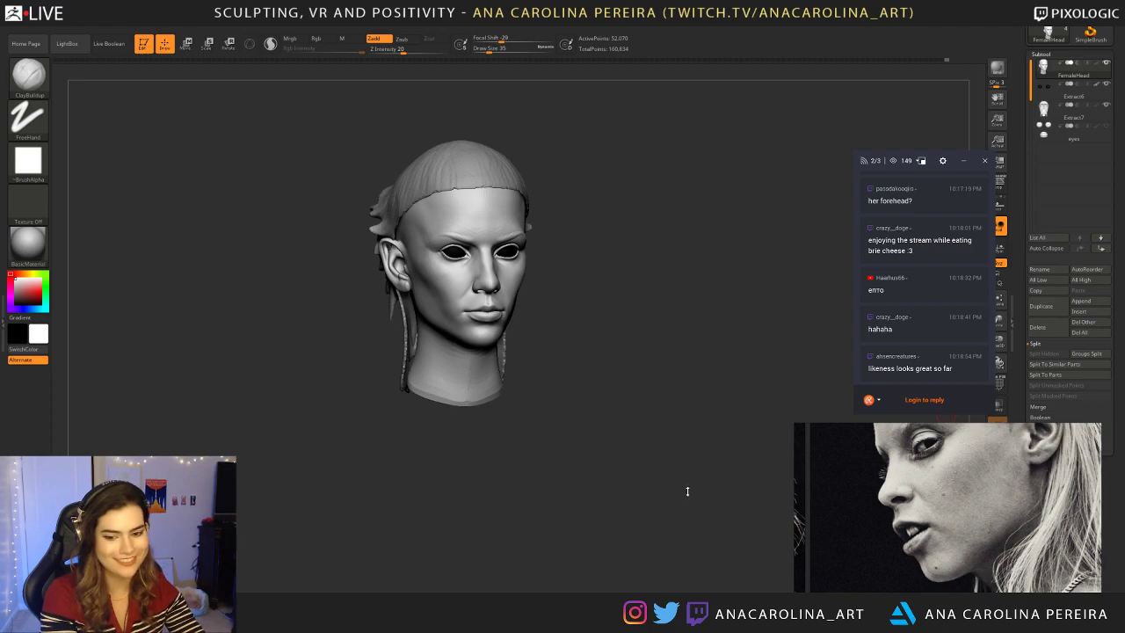
right_drag(475, 494, 522, 524)
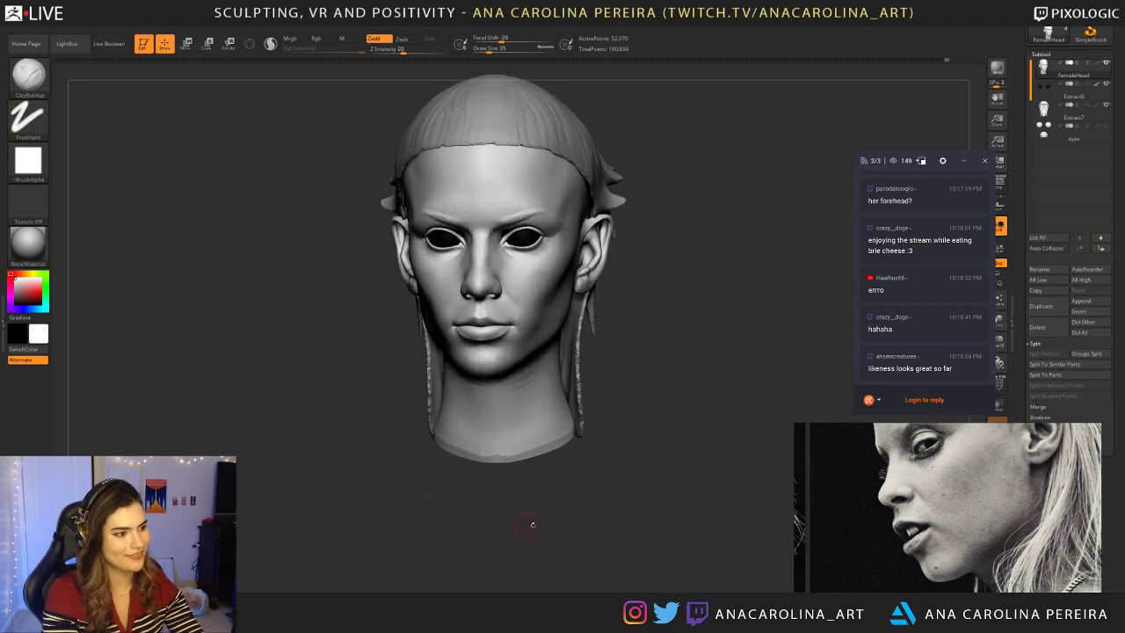
alt+right_drag(650, 461, 604, 469)
scroll(866, 482, down, 2)
middle_drag(893, 506, 887, 549)
Step: Increase the draw size to 116, then build up and smooth the side of the neck below the ear
drag(634, 401, 358, 405)
right_drag(722, 290, 688, 297)
key(space)
drag(713, 293, 727, 293)
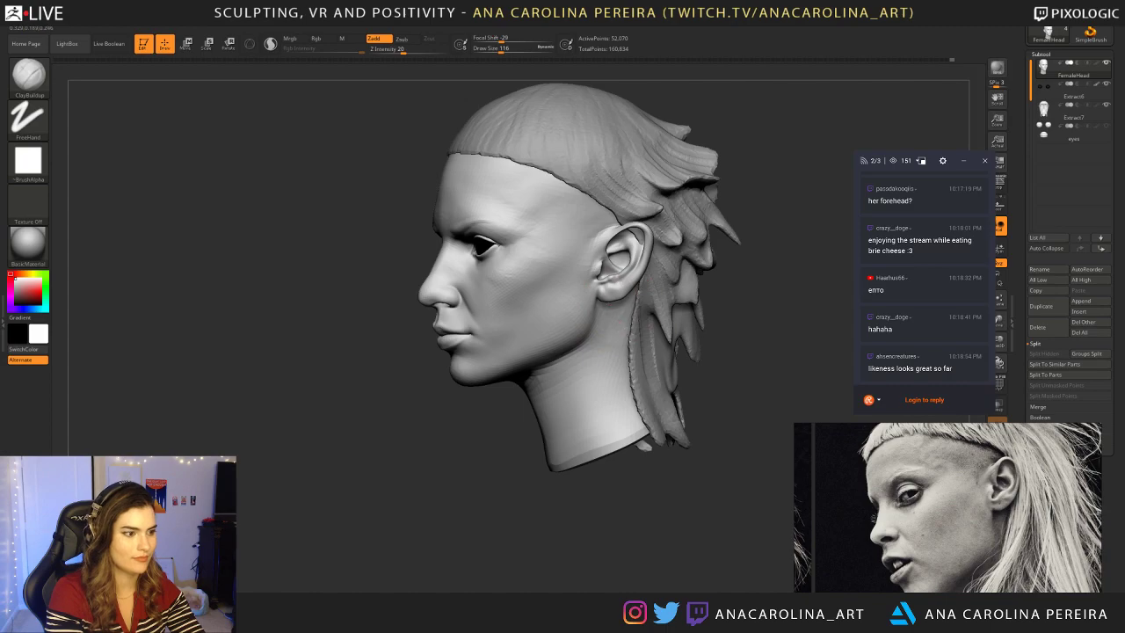
mouse_move(612, 327)
mouse_down()
mouse_move(602, 406)
mouse_move(624, 317)
mouse_up()
right_drag(665, 376, 718, 377)
shift+drag(640, 325, 638, 376)
mouse_move(665, 378)
right_down()
mouse_move(746, 382)
mouse_move(747, 357)
mouse_move(703, 348)
right_up()
mouse_move(738, 347)
right_down()
mouse_move(693, 339)
mouse_move(701, 352)
mouse_move(736, 280)
right_up()
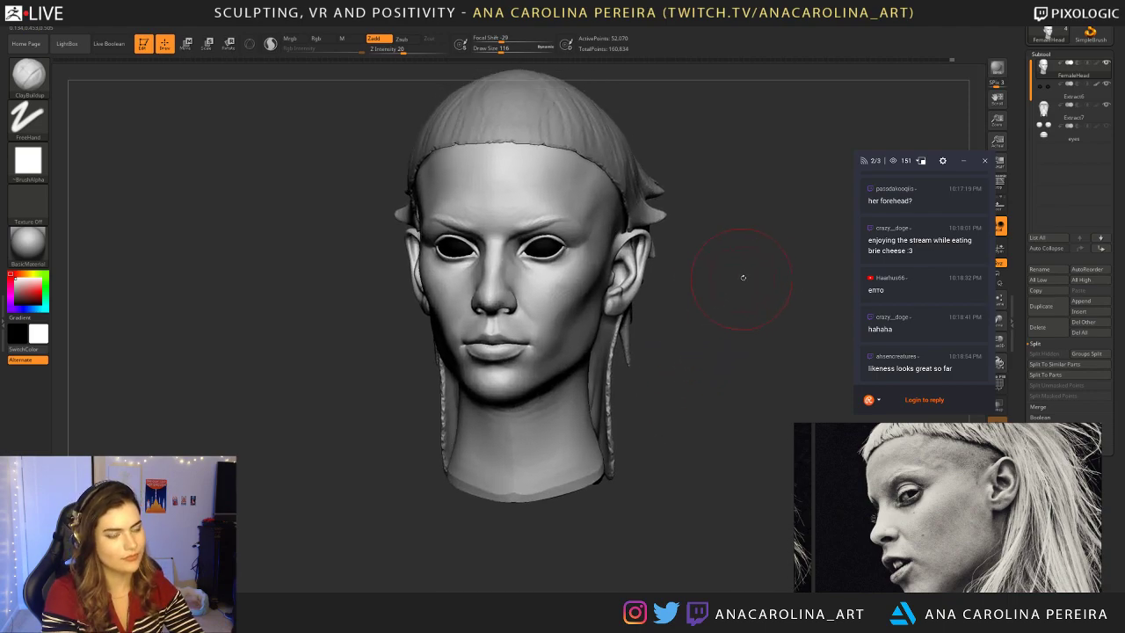
Step: Reduce the draw size to 31 and refine the inner corner of the eye beside the nose bridge
mouse_move(715, 326)
right_down()
mouse_move(694, 323)
mouse_move(697, 344)
right_up()
alt+right_drag(697, 344, 732, 399)
key(space)
drag(508, 319, 497, 319)
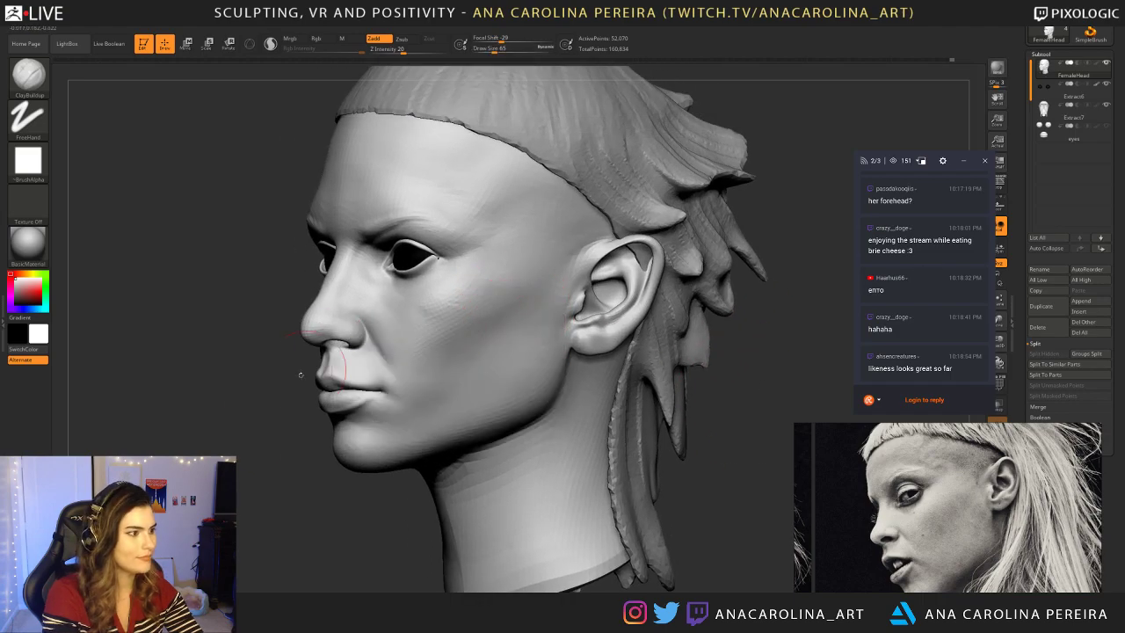
right_drag(313, 350, 343, 334)
key(space)
drag(442, 233, 446, 213)
key(space)
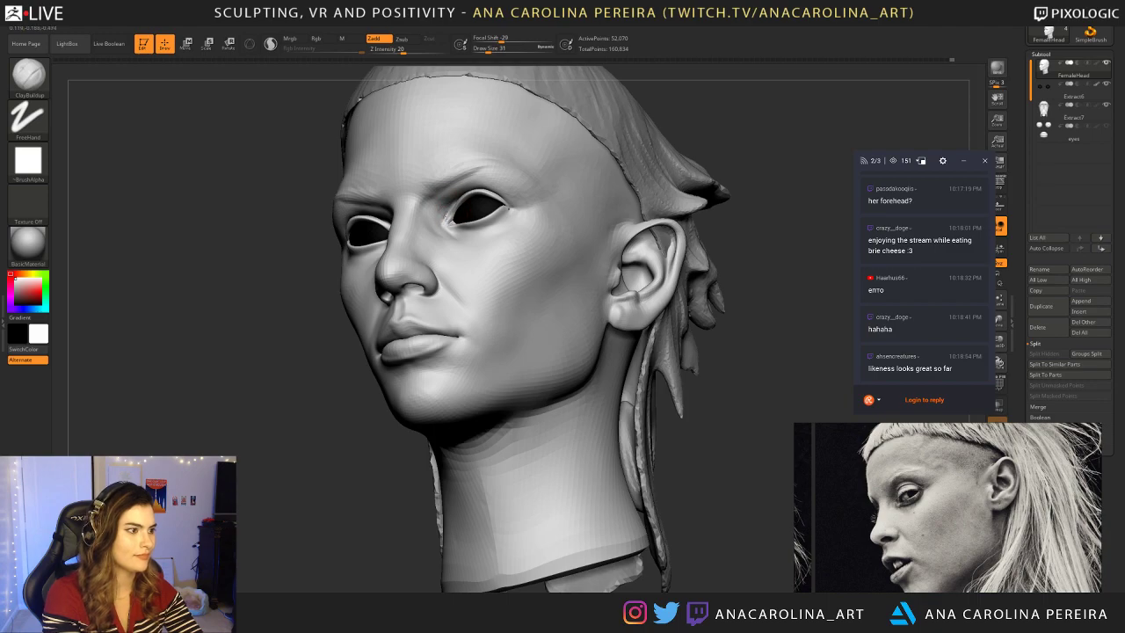
mouse_move(444, 206)
right_down()
mouse_move(523, 275)
mouse_move(463, 231)
right_up()
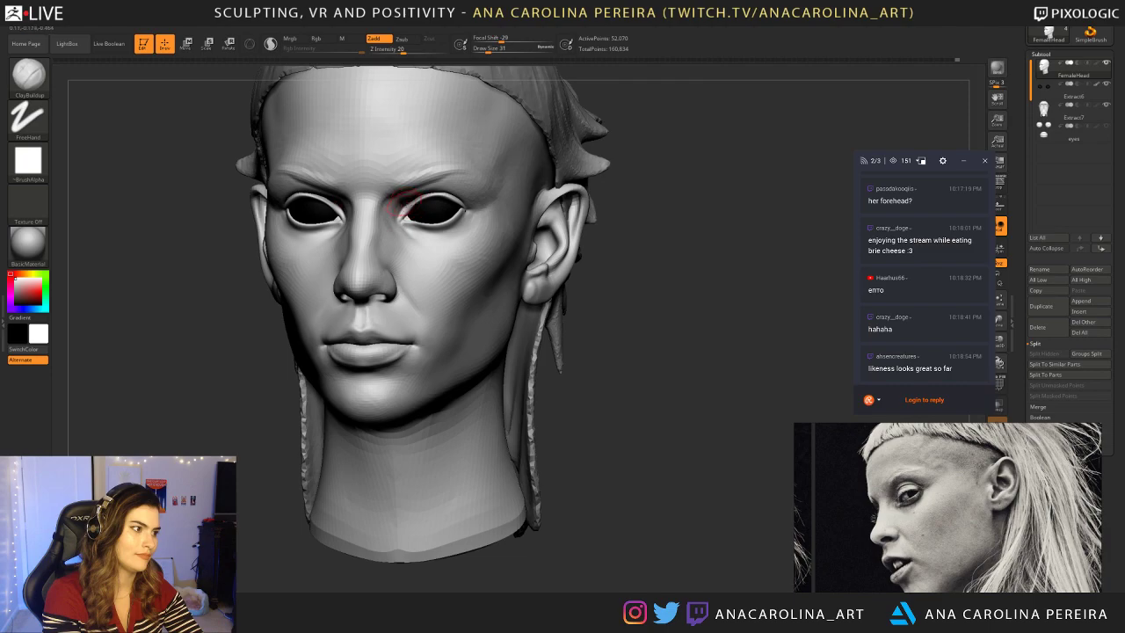
mouse_move(615, 253)
right_down()
mouse_move(655, 261)
mouse_move(624, 210)
mouse_move(645, 273)
mouse_move(589, 250)
mouse_move(635, 242)
mouse_move(678, 255)
mouse_move(702, 333)
right_up()
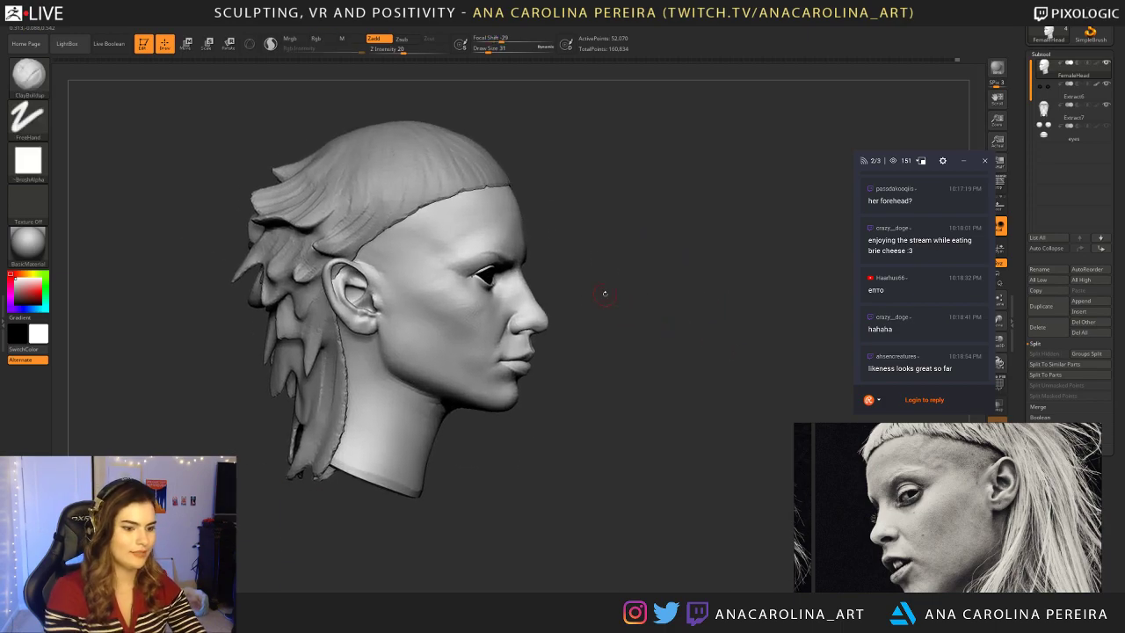
Step: Compare the head's profile with the side reference photo, with the hair hidden and shown again
scroll(819, 426, down, 2)
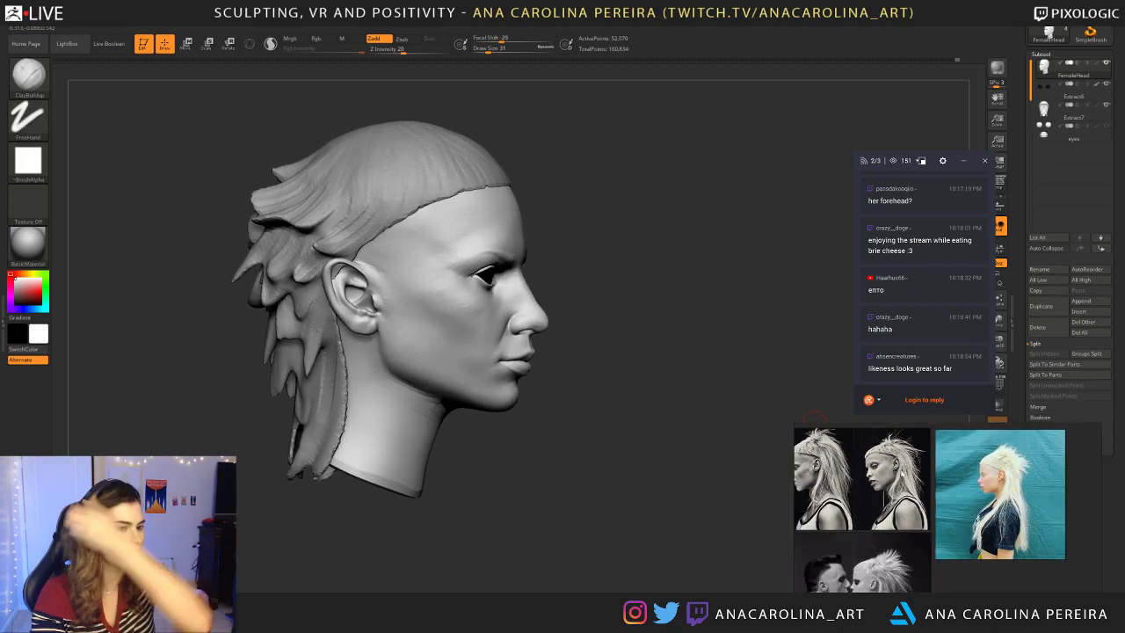
scroll(1002, 483, up, 5)
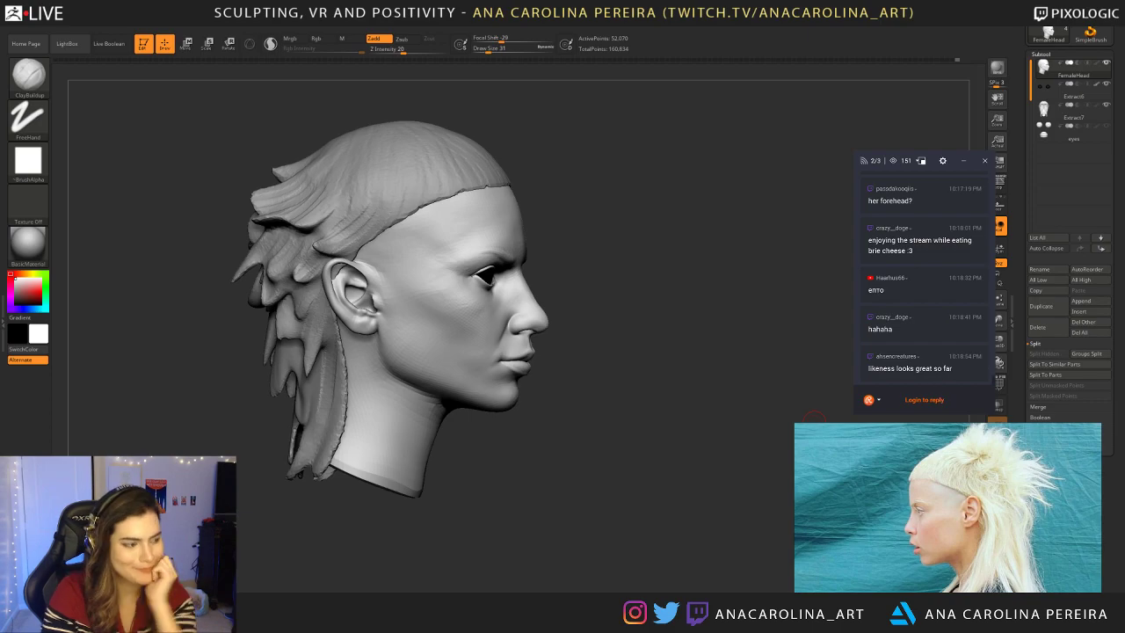
drag(771, 468, 373, 451)
click(1106, 105)
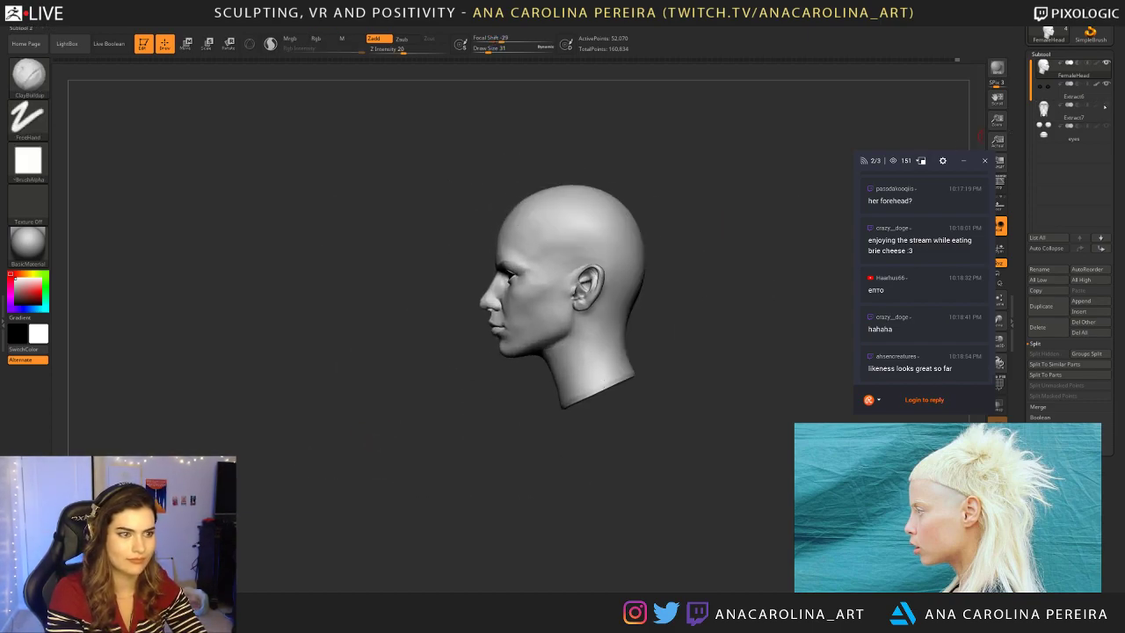
key(space)
drag(716, 253, 771, 282)
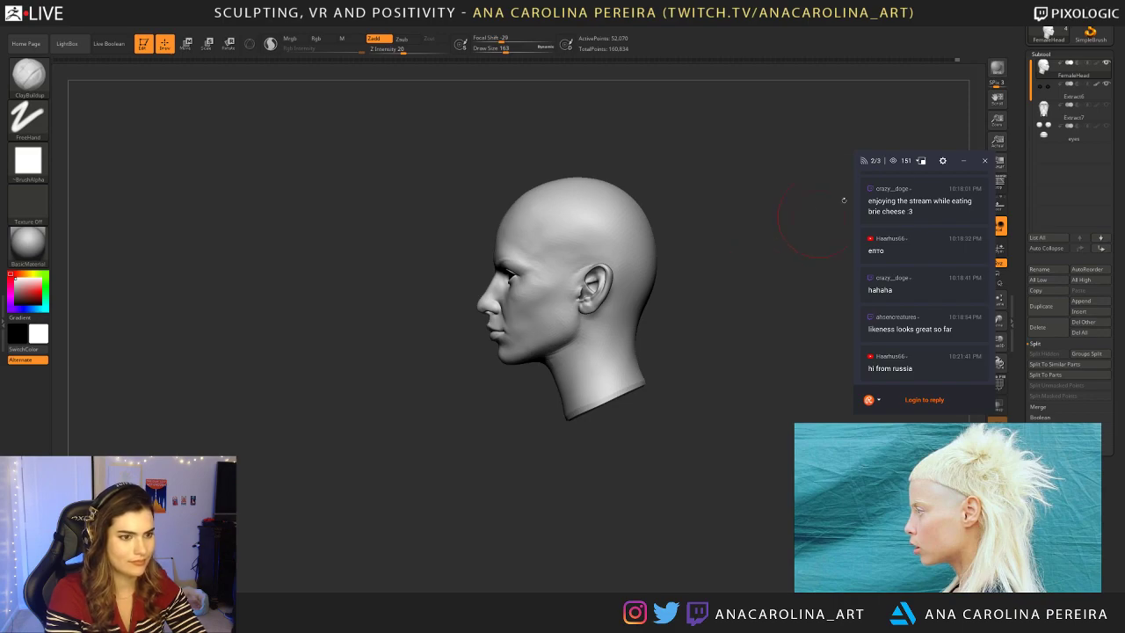
click(1106, 106)
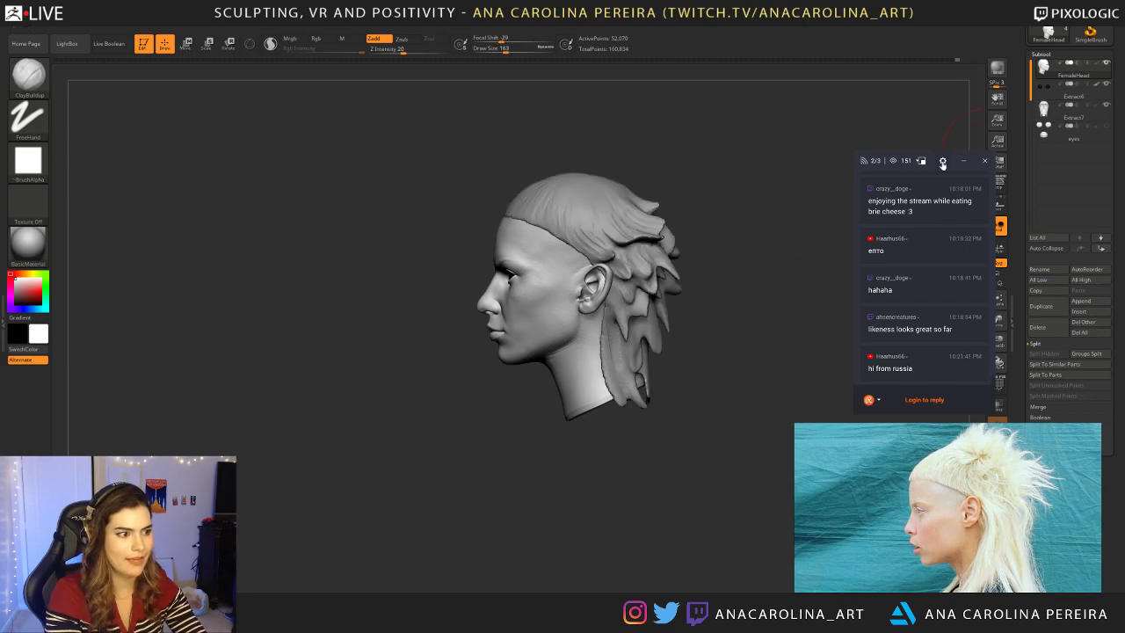
Step: Make the hair the active subtool, enlarge the brush and undo the latest changes
alt+click(664, 245)
key(space)
mouse_move(686, 255)
mouse_down()
mouse_move(698, 256)
mouse_move(675, 249)
mouse_up()
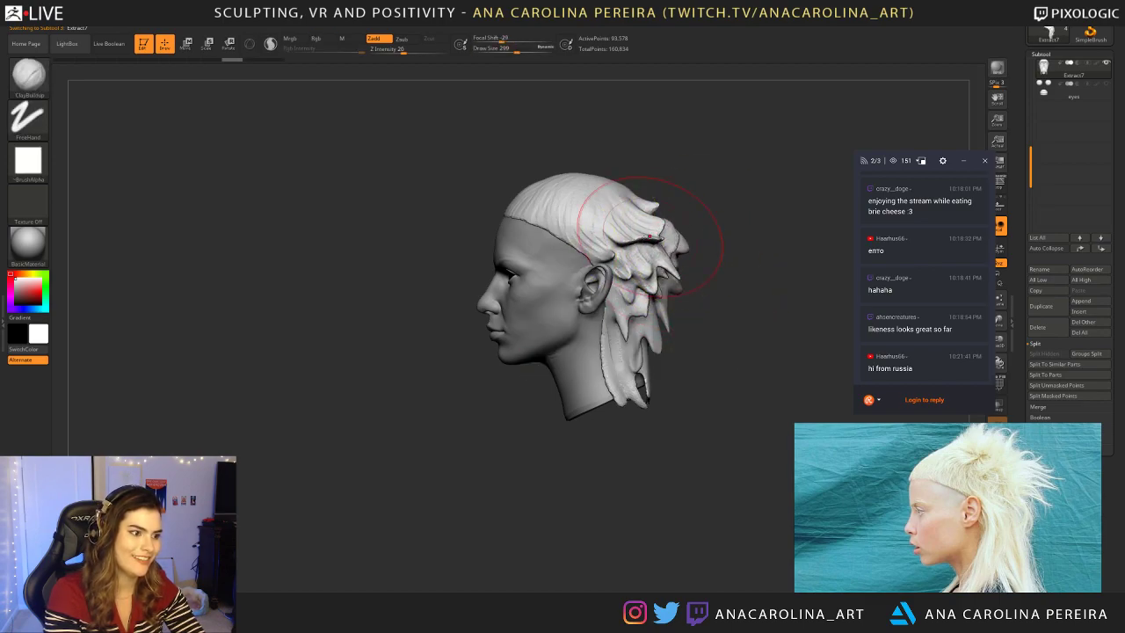
key(ctrl+z)
key(ctrl+z)
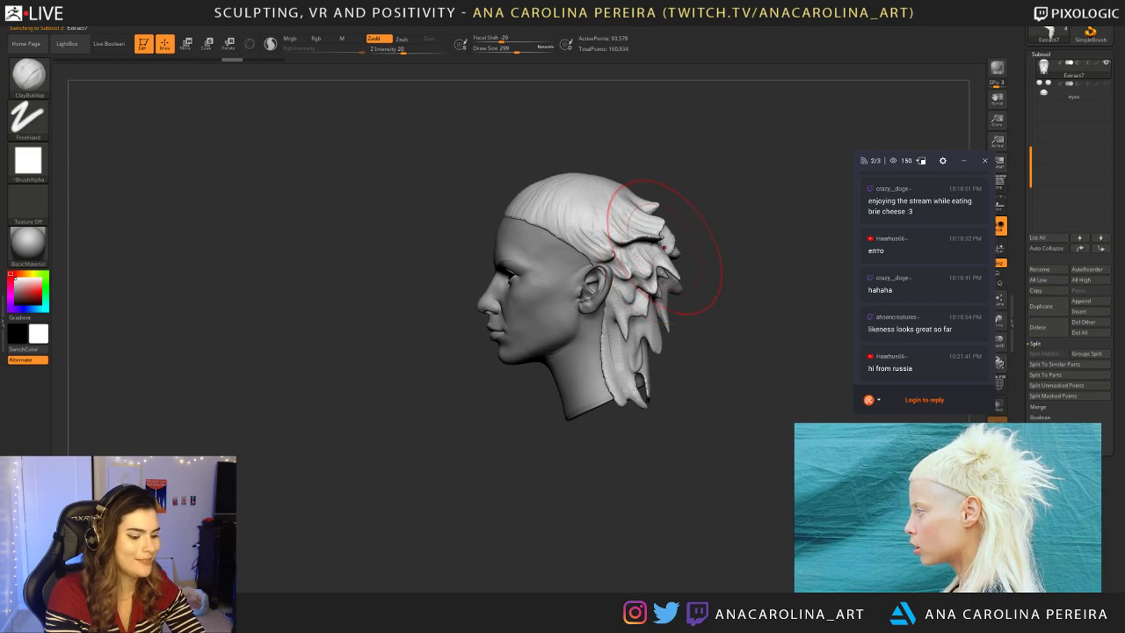
key(ctrl+z)
key(ctrl+z)
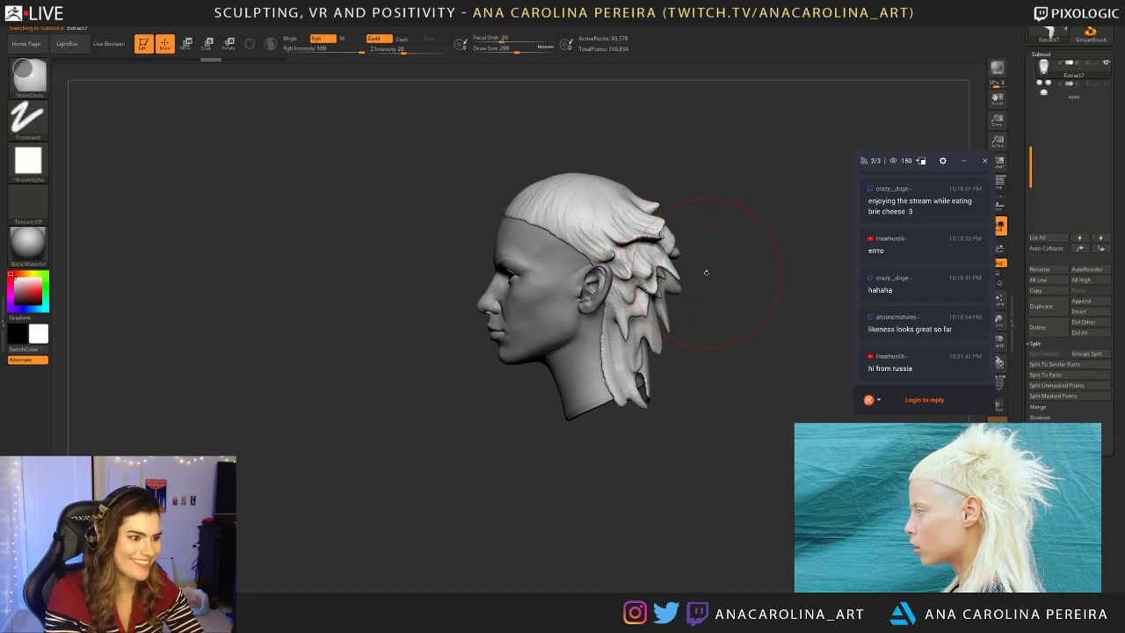
Step: Reshape the hair at the back of the head with the Move brush
key(b)
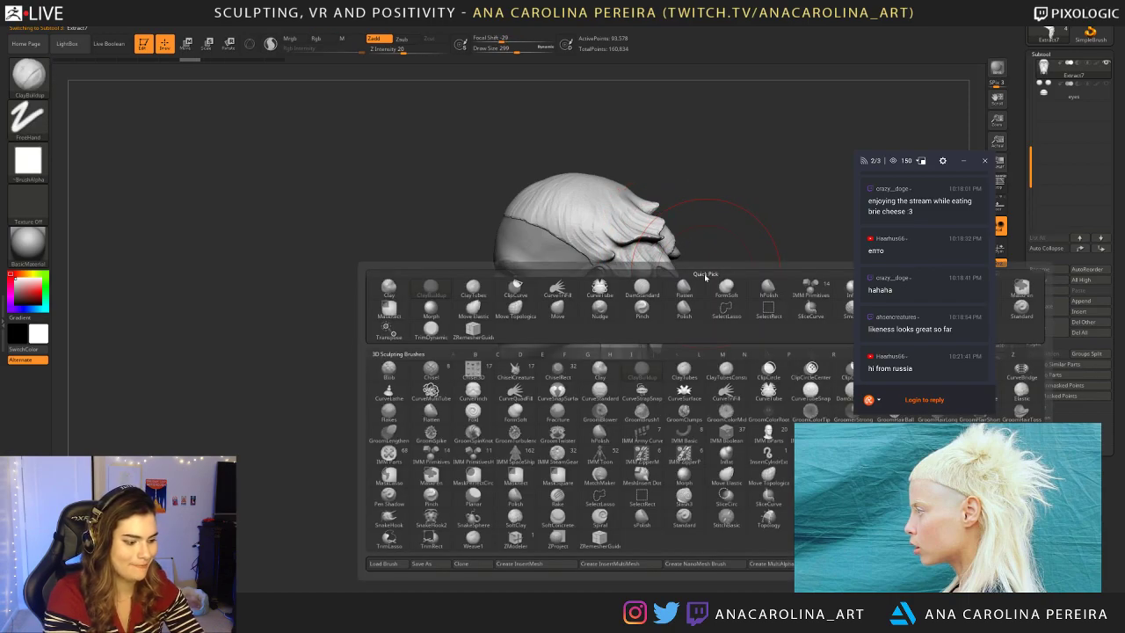
key(m)
key(v)
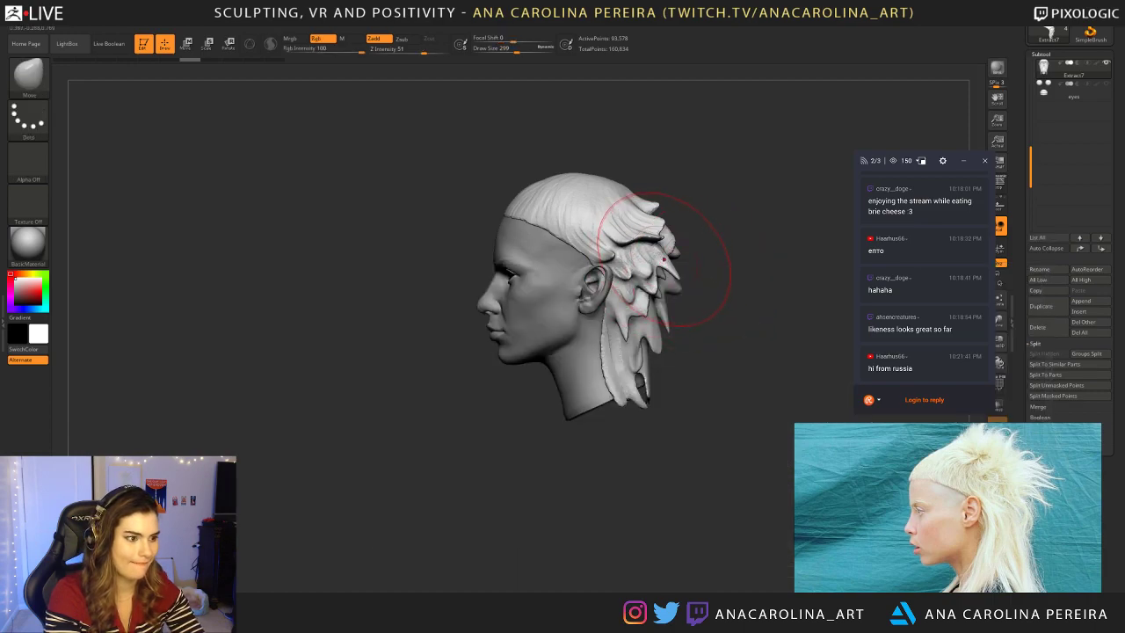
mouse_move(766, 254)
mouse_down()
mouse_move(707, 258)
mouse_move(724, 216)
mouse_up()
mouse_move(683, 276)
right_down()
mouse_move(705, 317)
mouse_move(681, 290)
mouse_move(799, 296)
mouse_move(755, 295)
mouse_move(712, 322)
mouse_move(675, 321)
mouse_move(673, 308)
right_up()
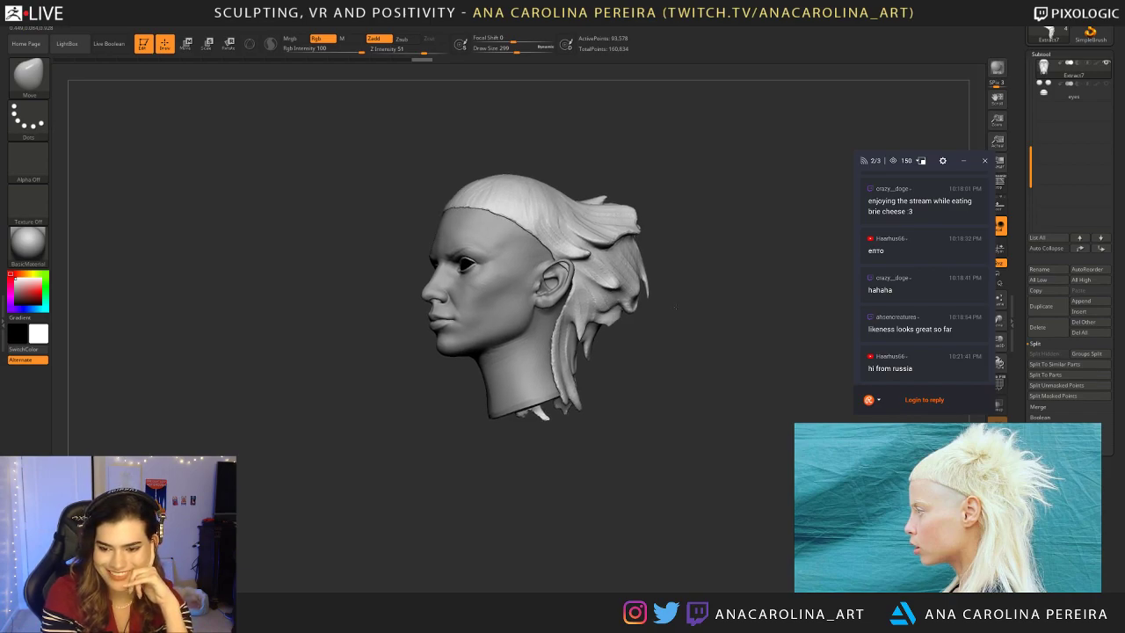
mouse_move(675, 306)
right_down()
mouse_move(693, 320)
mouse_move(696, 358)
mouse_move(729, 360)
mouse_move(701, 372)
mouse_move(640, 310)
mouse_move(659, 299)
mouse_move(753, 366)
mouse_move(727, 324)
mouse_move(785, 327)
mouse_move(720, 318)
right_up()
key(ctrl)
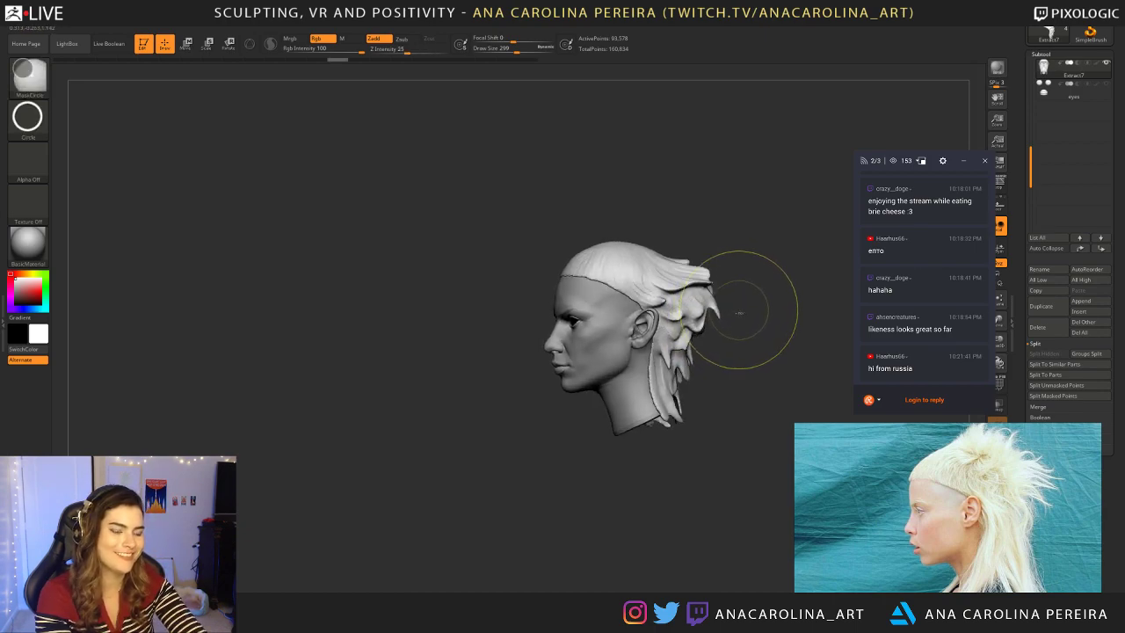
Step: Make the female head the active subtool and reduce the Move brush's draw size to 128
mouse_move(750, 324)
right_down()
mouse_move(780, 334)
mouse_move(752, 376)
mouse_move(695, 337)
mouse_move(715, 337)
right_up()
key(space)
drag(715, 337, 705, 336)
alt+click(584, 318)
mouse_move(677, 318)
right_down()
mouse_move(731, 322)
mouse_move(690, 347)
mouse_move(626, 346)
mouse_move(675, 339)
right_up()
key(space)
drag(674, 339, 665, 339)
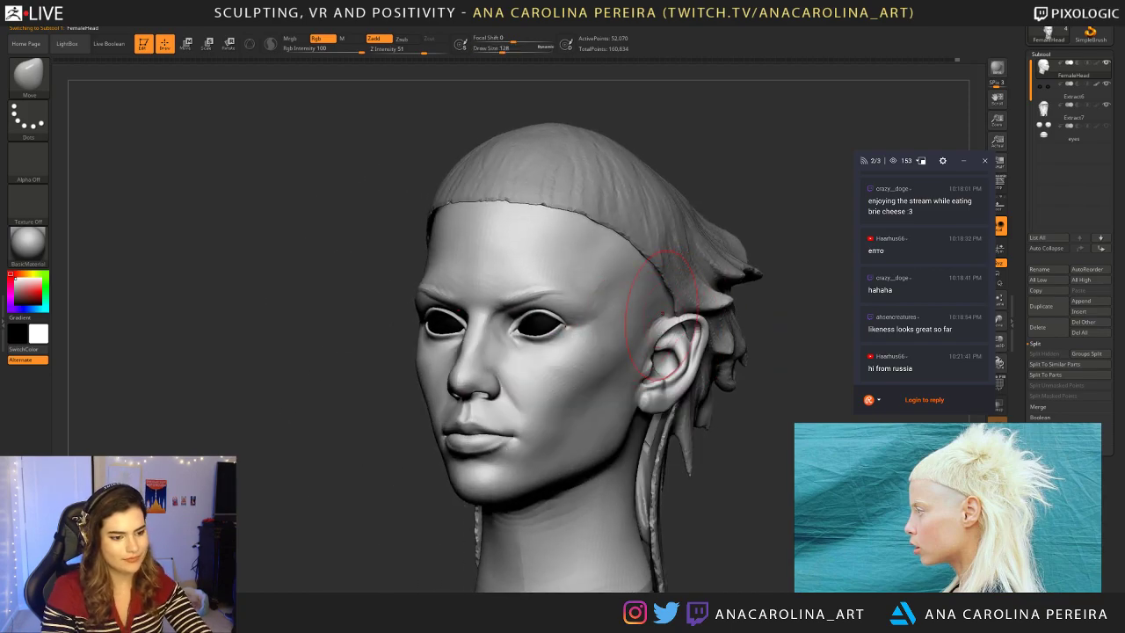
Step: Adjust the nose profile against the enlarged side reference using the Move brush, reducing the draw size to 71
right_drag(198, 522, 230, 477)
ctrl+right_drag(315, 468, 364, 451)
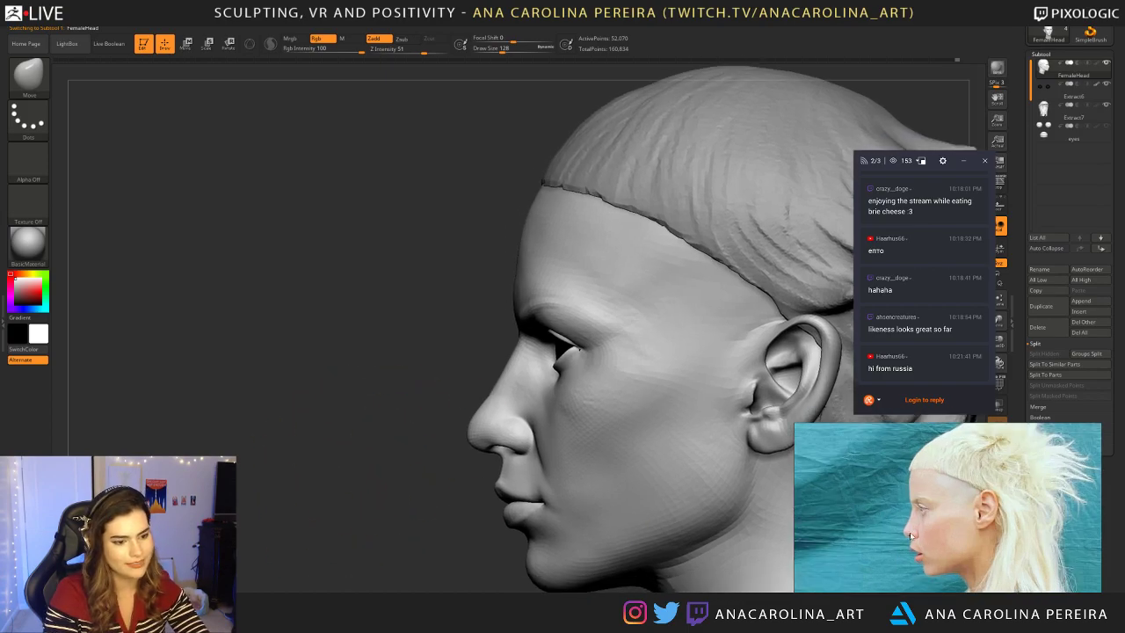
scroll(919, 502, up, 5)
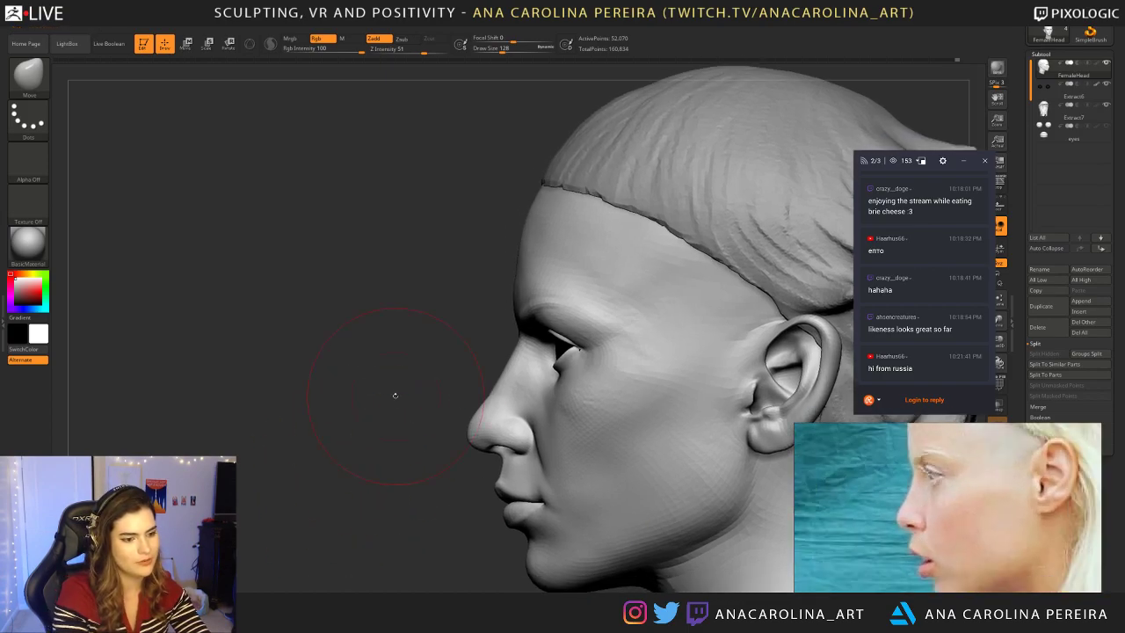
drag(474, 418, 503, 397)
key(space)
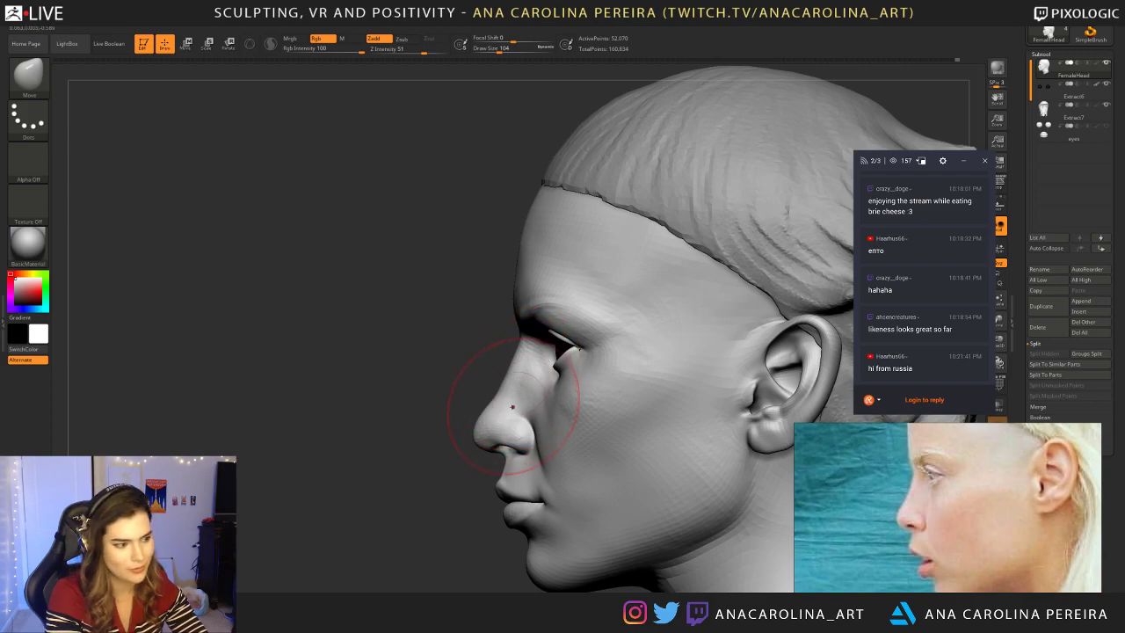
key(space)
drag(488, 424, 475, 425)
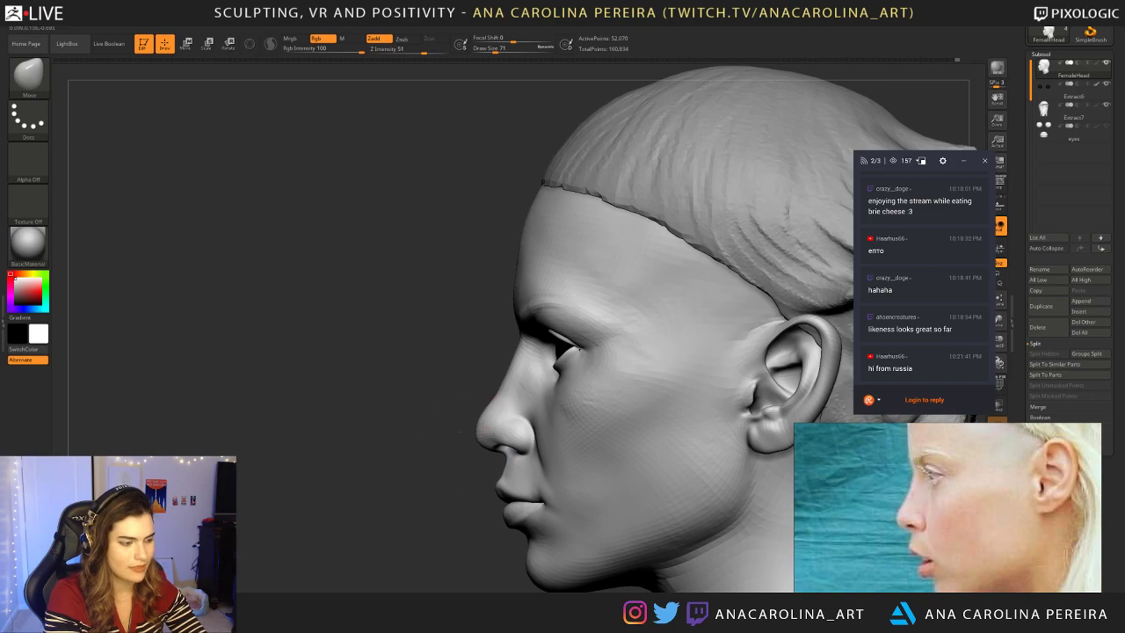
key(f)
Step: Increase the draw size to 163 and adjust the nose and lower-face profile with the Move brush
mouse_move(445, 377)
mouse_down()
mouse_move(533, 378)
mouse_move(521, 436)
mouse_move(488, 427)
mouse_move(505, 428)
mouse_up()
key(space)
key(space)
key(space)
drag(594, 427, 475, 424)
alt+drag(500, 378, 506, 400)
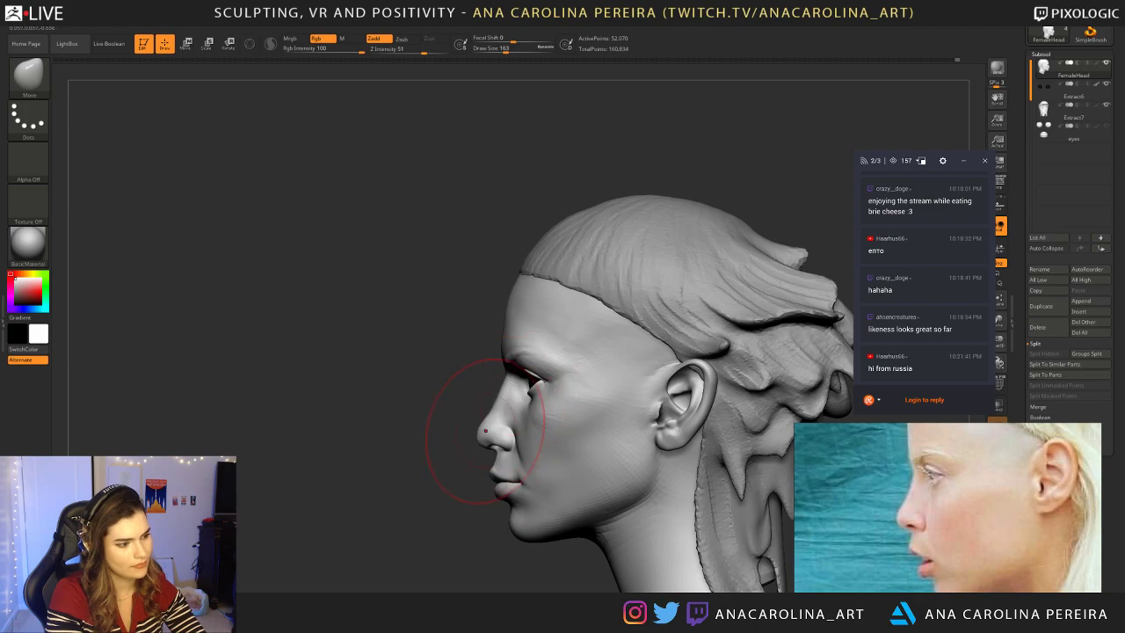
mouse_move(474, 519)
mouse_down()
mouse_move(485, 517)
mouse_move(483, 455)
mouse_move(514, 462)
mouse_move(430, 470)
mouse_move(433, 542)
mouse_up()
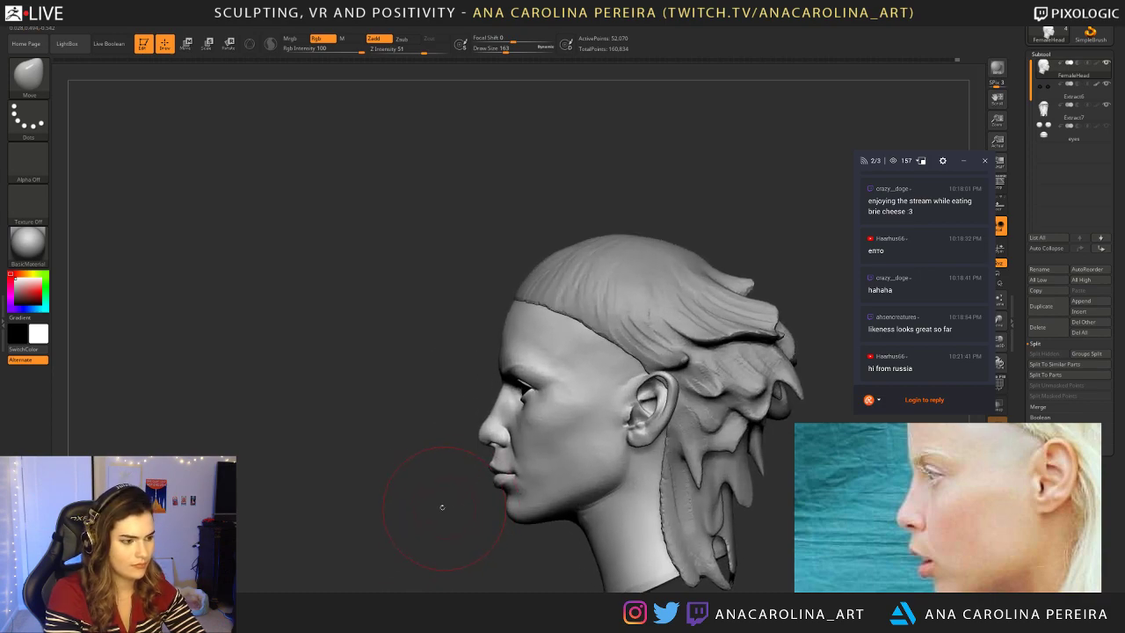
Step: Build up and smooth the cheek and side of the face with the ClayBuildup brush at draw size 116
key(b)
key(c)
key(b)
key(space)
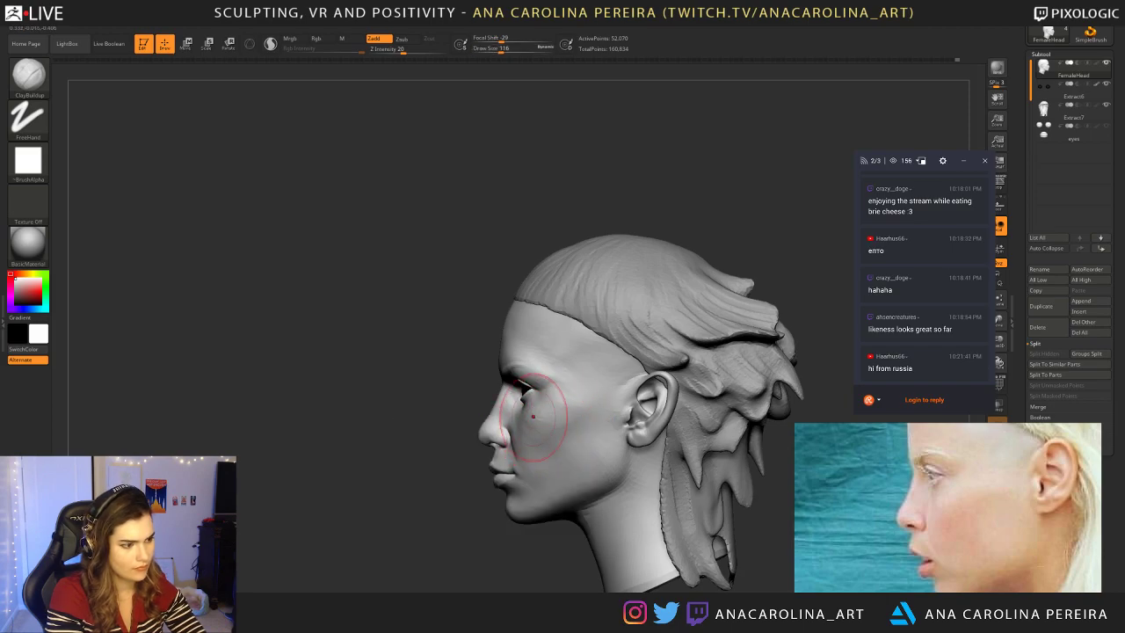
drag(439, 462, 481, 458)
shift+drag(522, 412, 554, 457)
mouse_move(675, 466)
mouse_down()
mouse_move(719, 459)
mouse_move(660, 459)
mouse_move(698, 457)
mouse_up()
shift+drag(474, 413, 475, 431)
alt+drag(620, 411, 687, 384)
drag(704, 383, 687, 377)
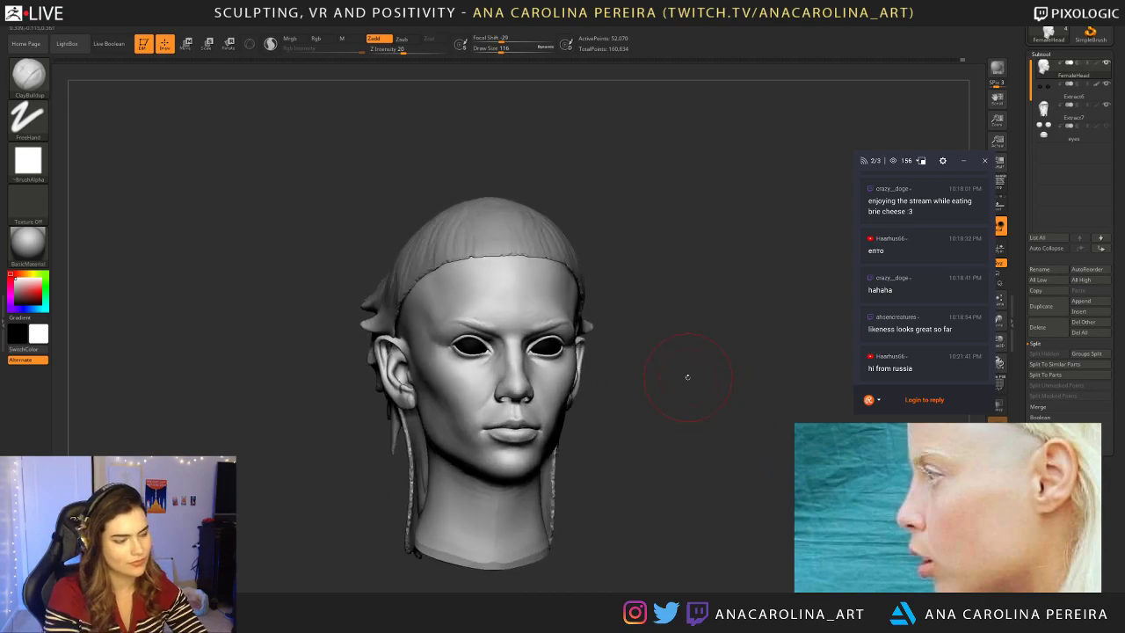
Step: Browse the reference board for neck and jaw views and compare them with the head's profile
scroll(922, 580, down, 6)
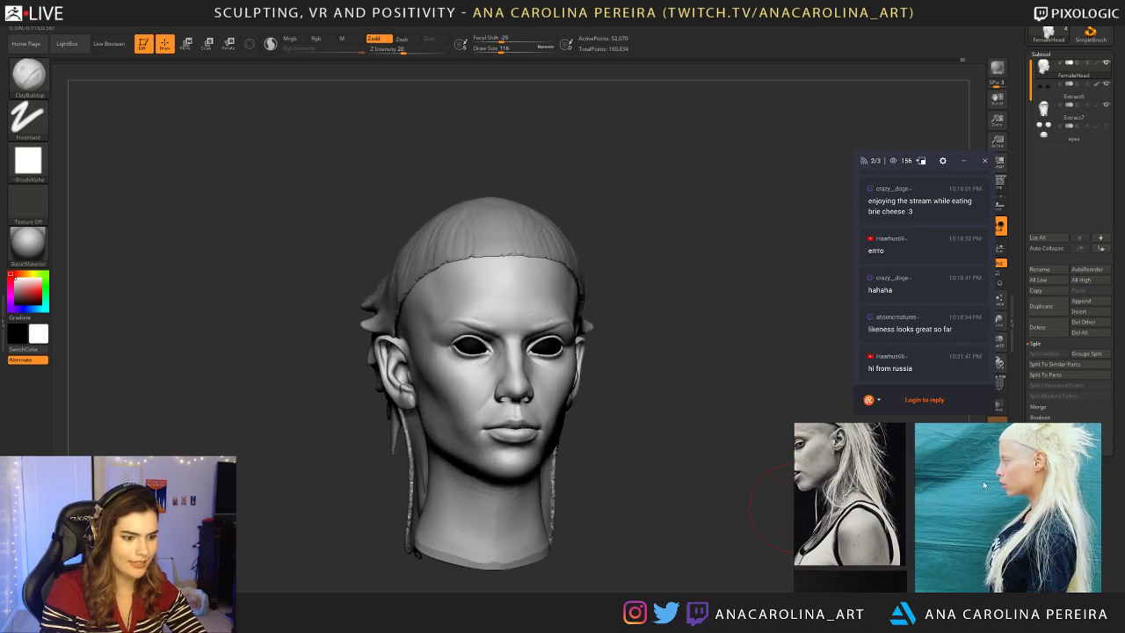
middle_drag(922, 580, 761, 562)
middle_drag(966, 492, 1054, 530)
scroll(1046, 519, up, 3)
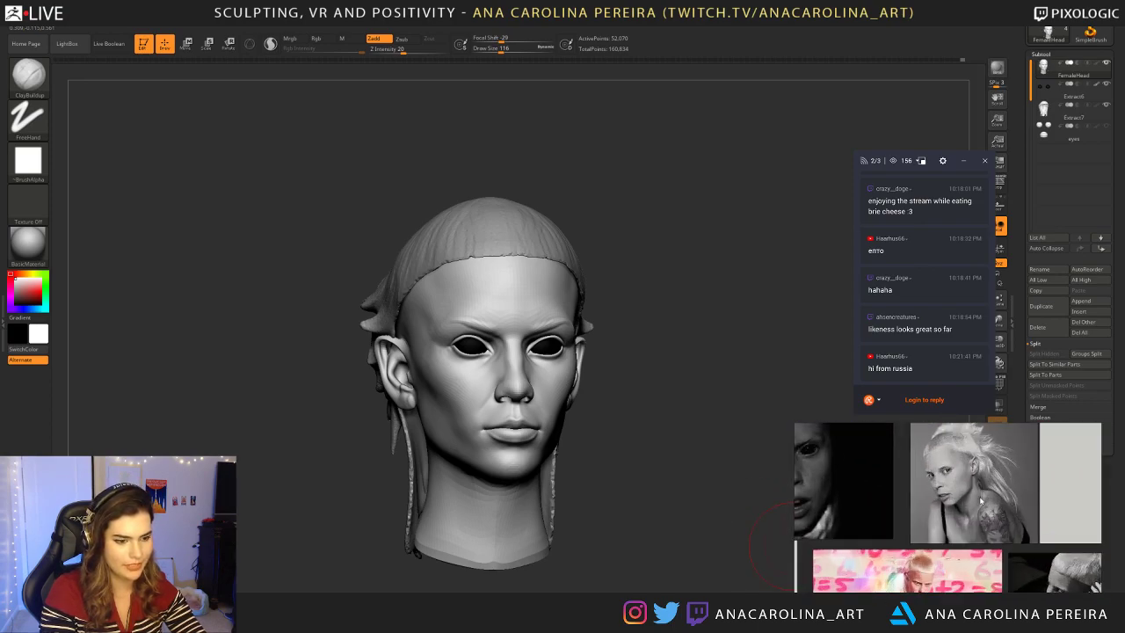
scroll(996, 556, down, 3)
scroll(997, 556, up, 5)
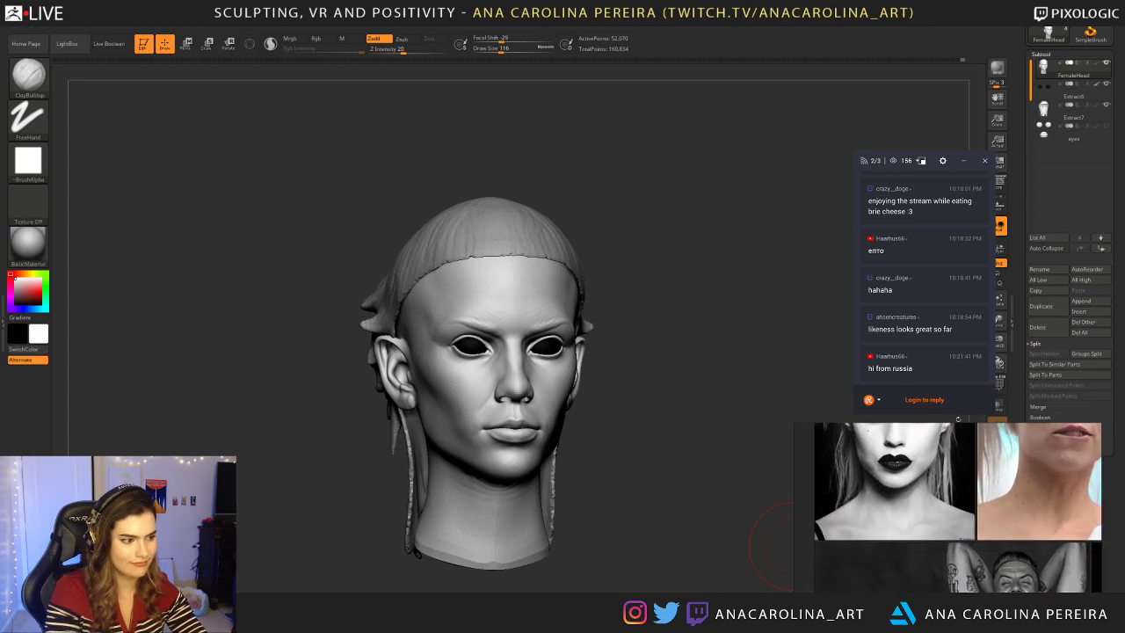
mouse_move(710, 428)
mouse_down()
mouse_move(790, 431)
mouse_move(337, 421)
mouse_move(474, 431)
mouse_up()
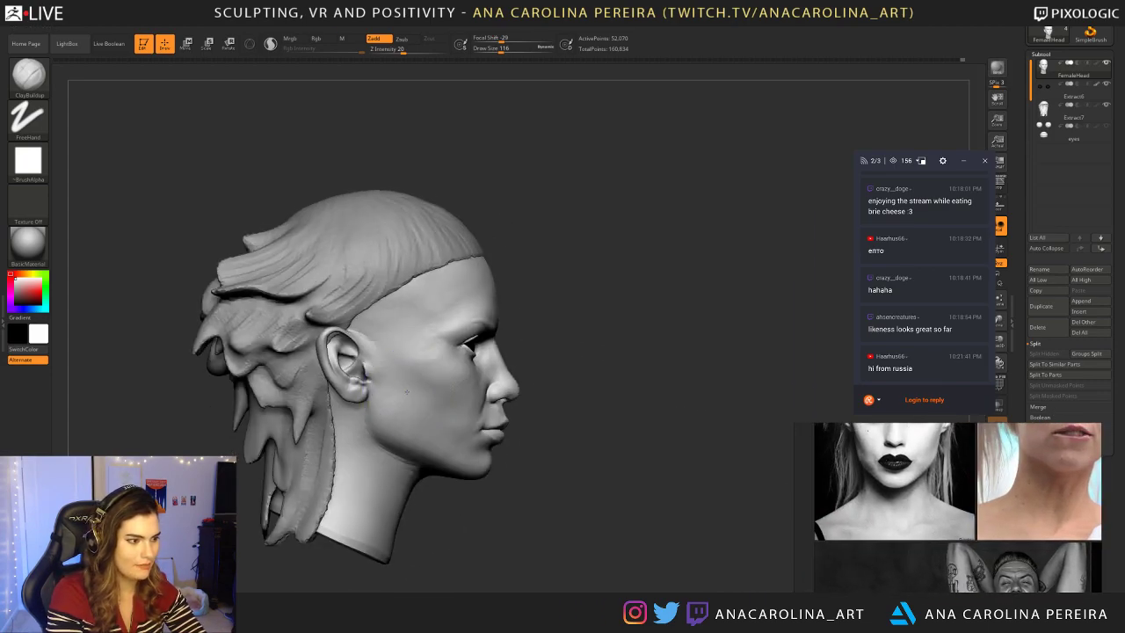
Step: Assign the MaskPen brush for masking and test it along the jaw
ctrl+drag(515, 489, 411, 375)
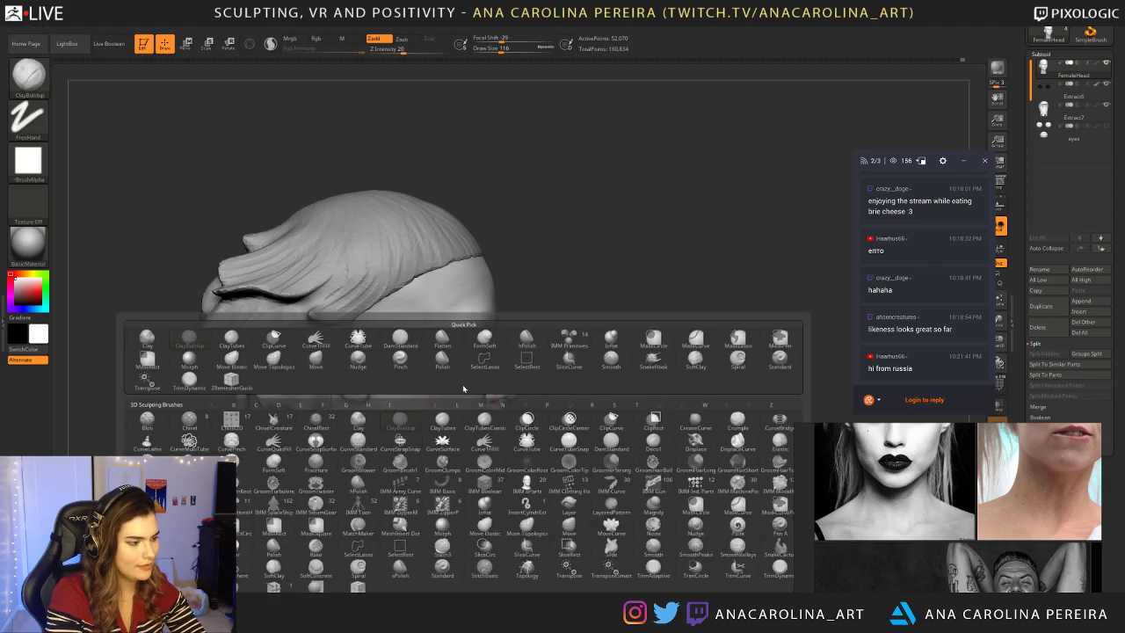
key(b)
key(m)
key(p)
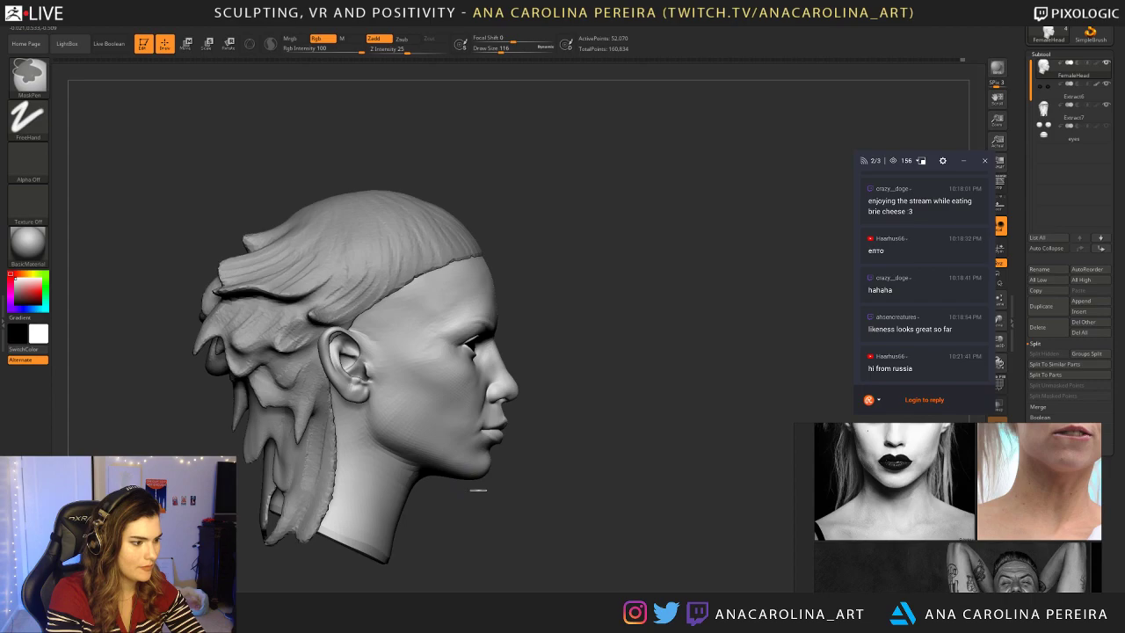
ctrl+drag(441, 476, 434, 449)
ctrl+click(446, 441)
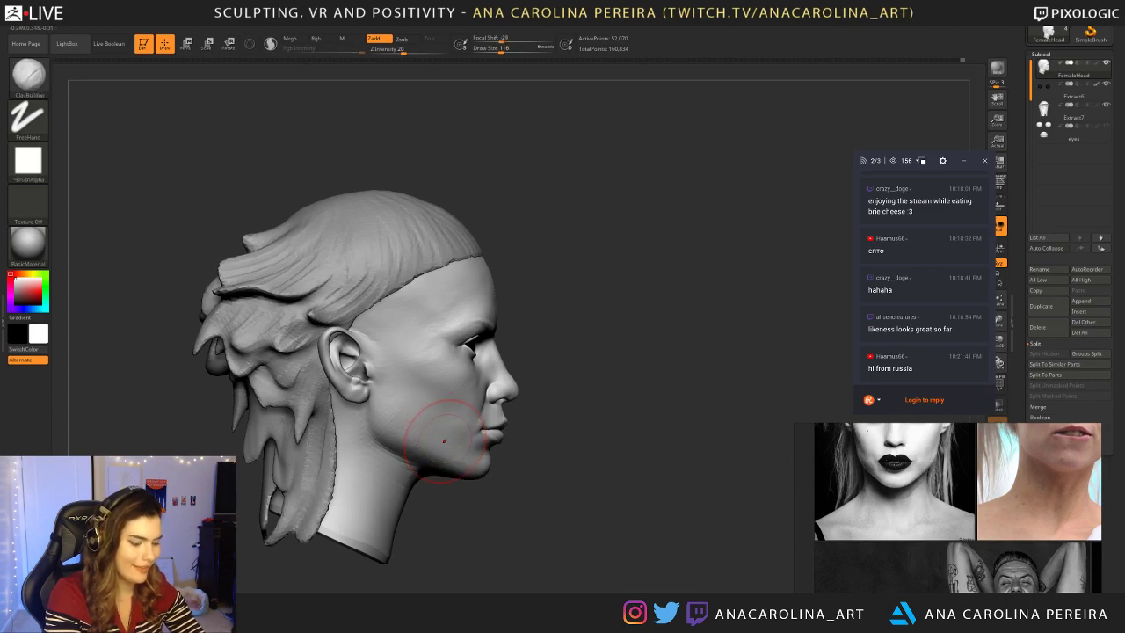
key(b)
click(457, 481)
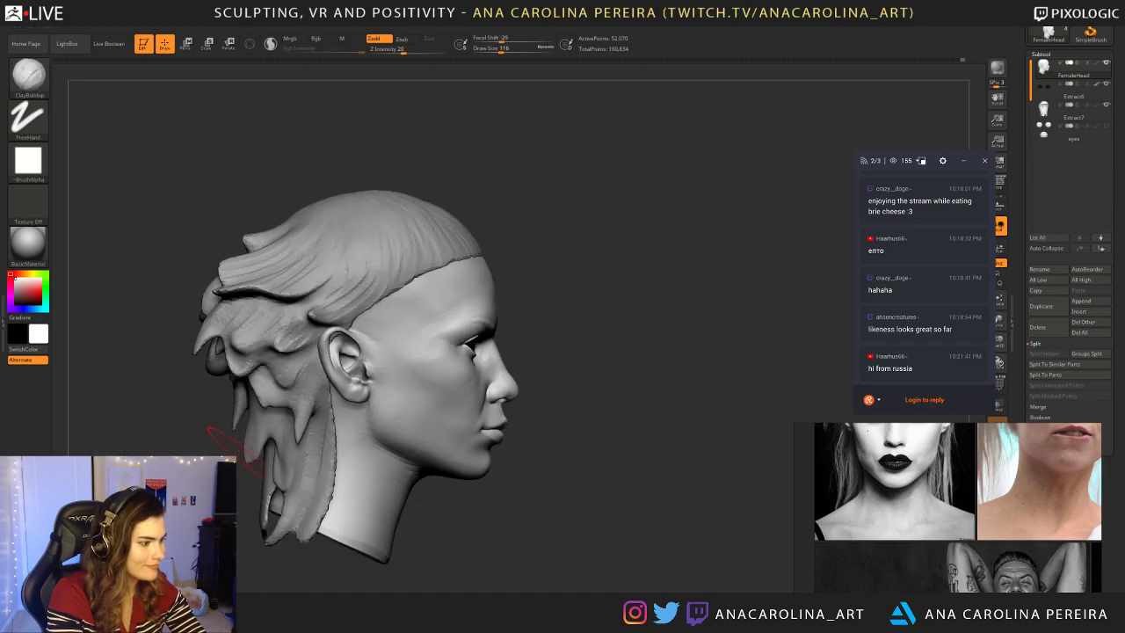
Step: Mask the side of the face down to the jawline, leaving the neck free
mouse_move(456, 487)
ctrl+mouse_down()
mouse_move(391, 453)
mouse_move(458, 483)
ctrl+mouse_up()
ctrl+drag(509, 319, 564, 429)
mouse_move(485, 494)
ctrl+mouse_down()
mouse_move(427, 472)
mouse_move(398, 381)
mouse_move(417, 384)
ctrl+mouse_up()
ctrl+click(482, 427)
ctrl+click(548, 448)
Step: Soften the face mask, set the focal shift to -18 and sculpt the front of the neck under the jaw
drag(557, 449, 527, 454)
shift+drag(605, 487, 660, 414)
ctrl+right_drag(659, 414, 662, 477)
ctrl+click(665, 468)
drag(665, 467, 636, 431)
key(space)
click(441, 489)
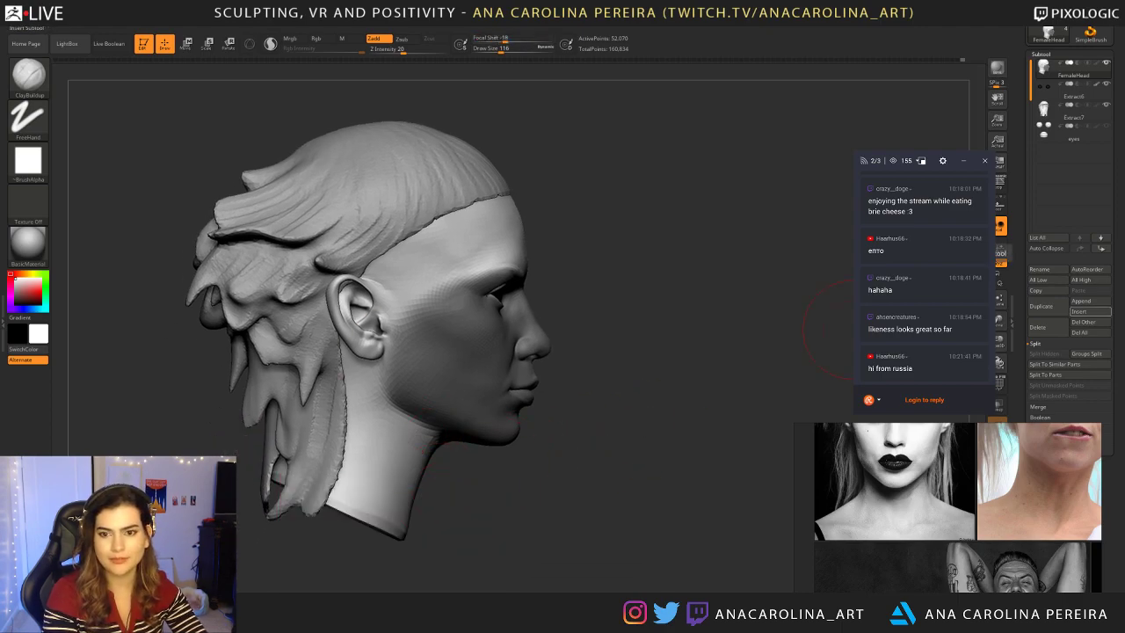
Step: Examine the reference board's profile, hooded and hand-to-head photos for the shape of the neck and jaw
scroll(953, 520, down, 10)
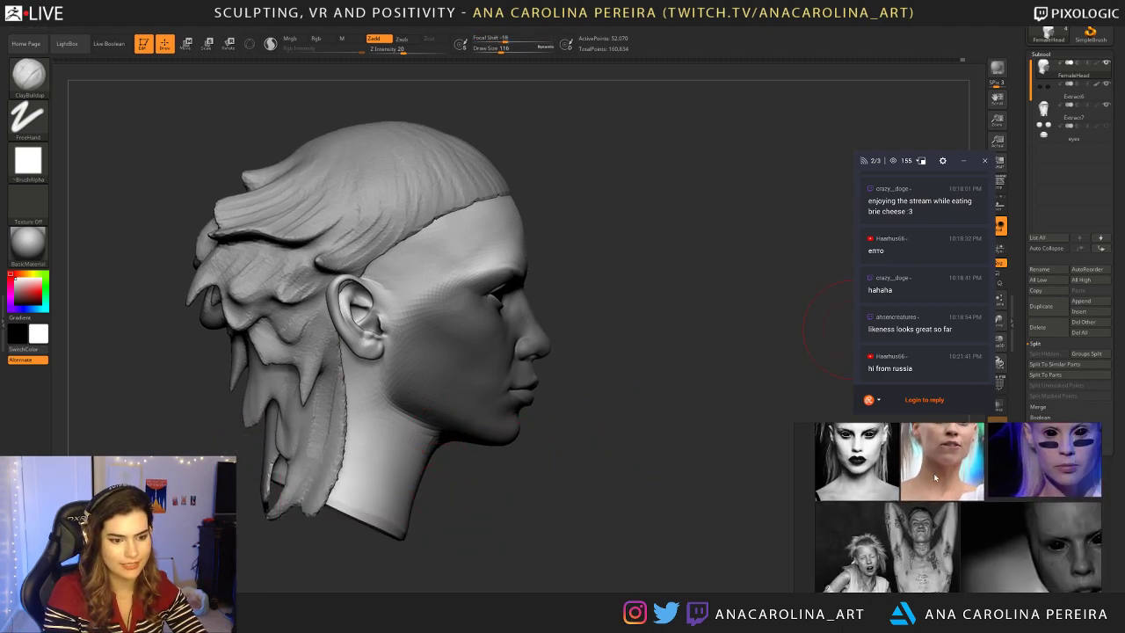
scroll(964, 497, down, 8)
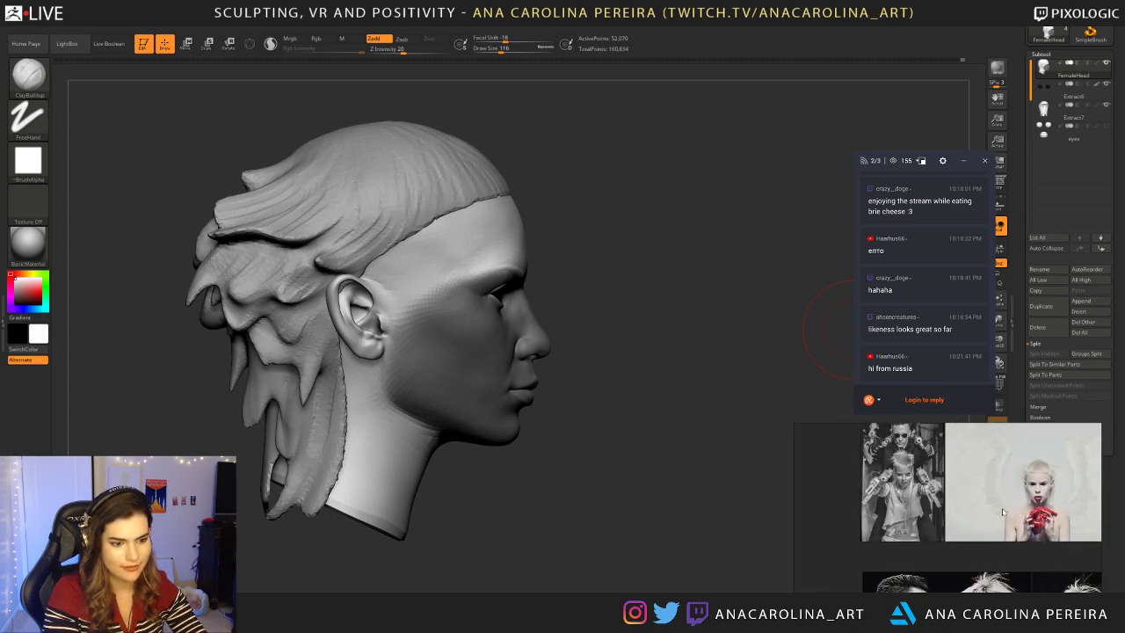
scroll(929, 446, down, 5)
middle_drag(923, 344, 756, 419)
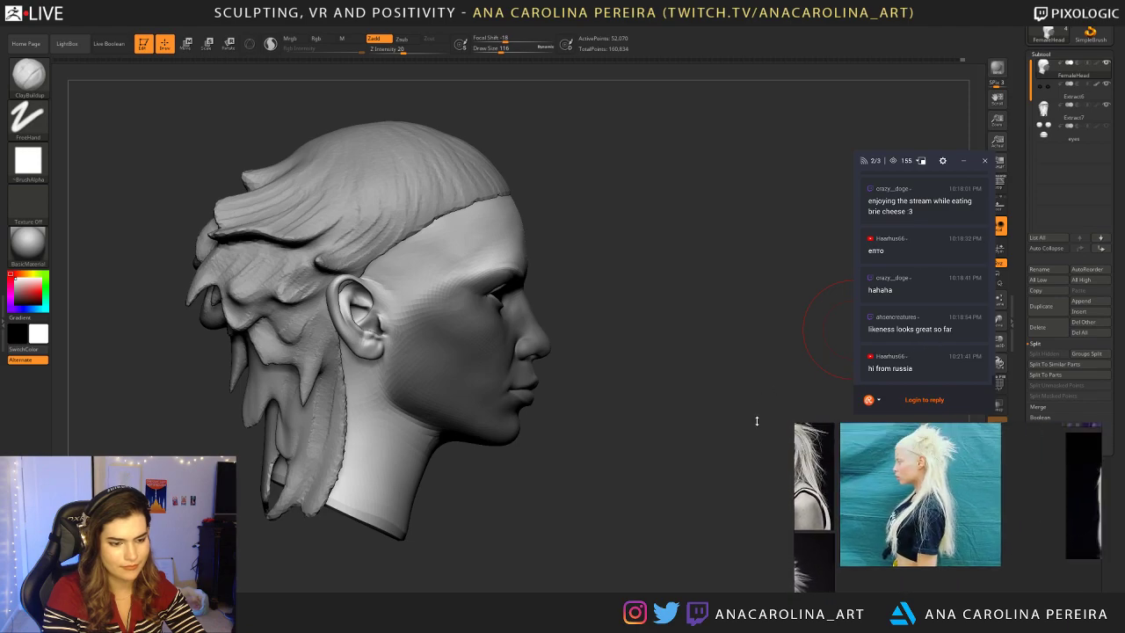
scroll(901, 482, up, 5)
scroll(901, 481, down, 5)
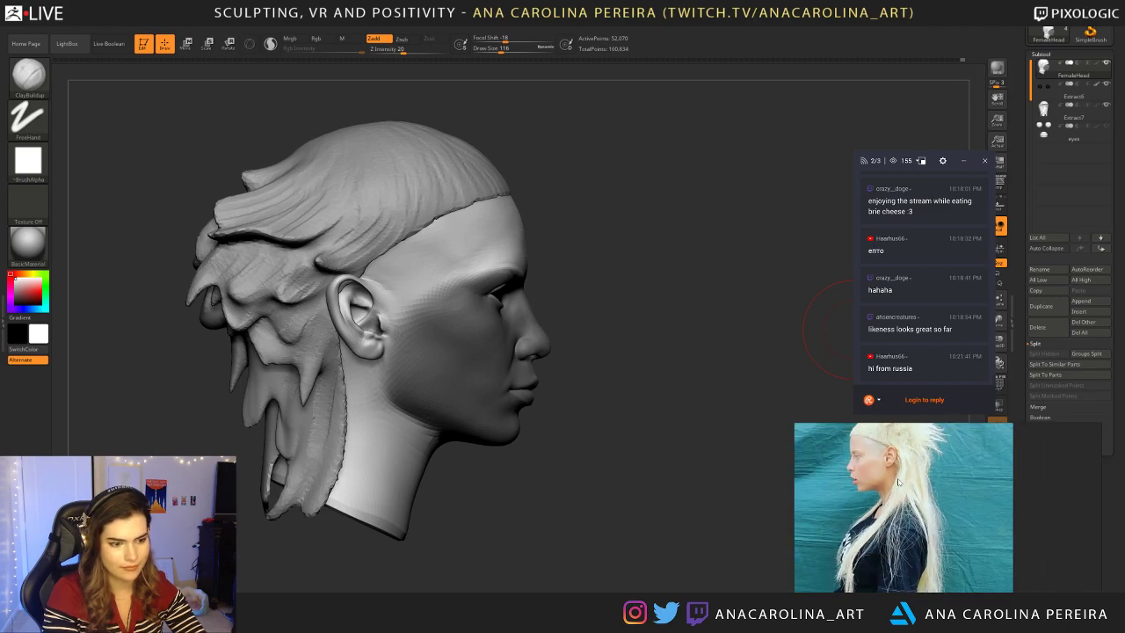
middle_drag(865, 563, 873, 585)
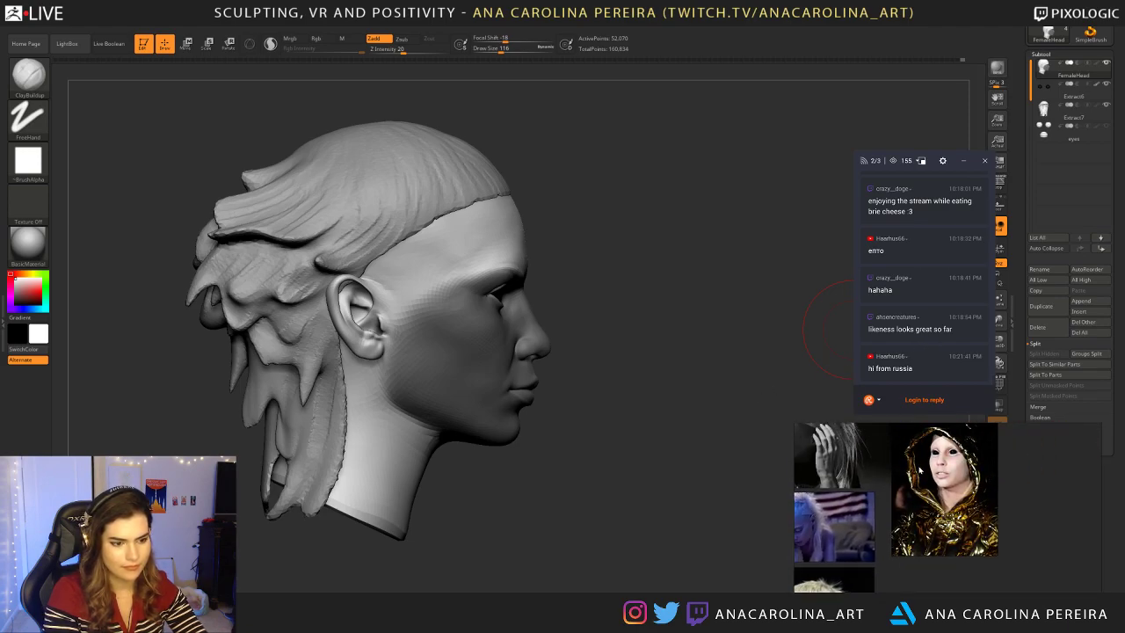
scroll(923, 464, up, 5)
scroll(1005, 468, down, 2)
scroll(1005, 467, down, 5)
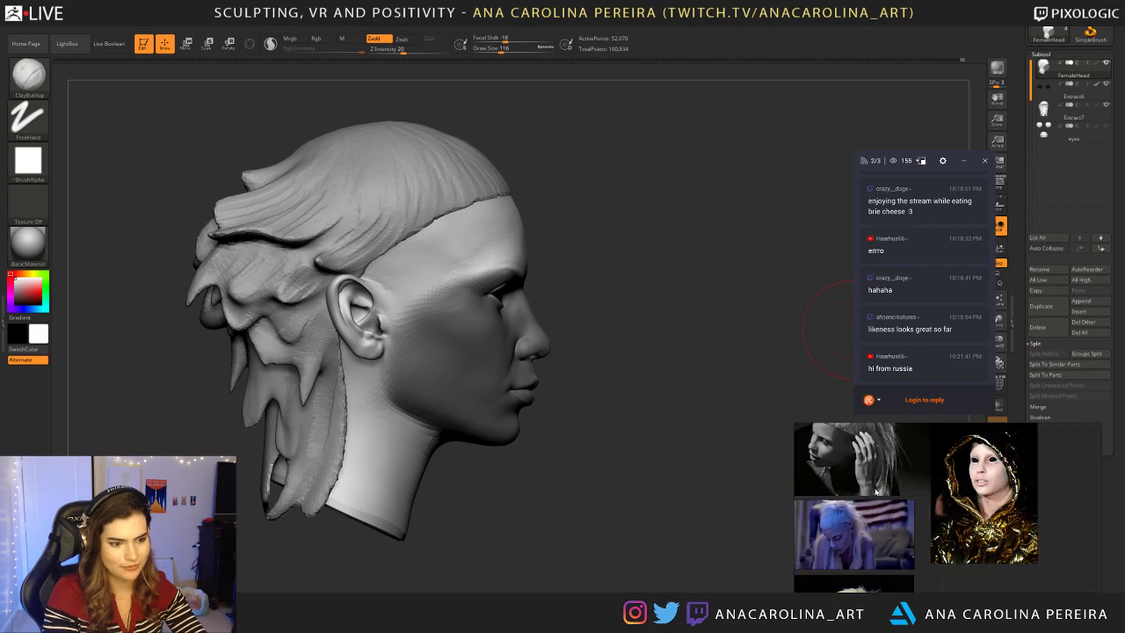
middle_drag(933, 383, 1012, 474)
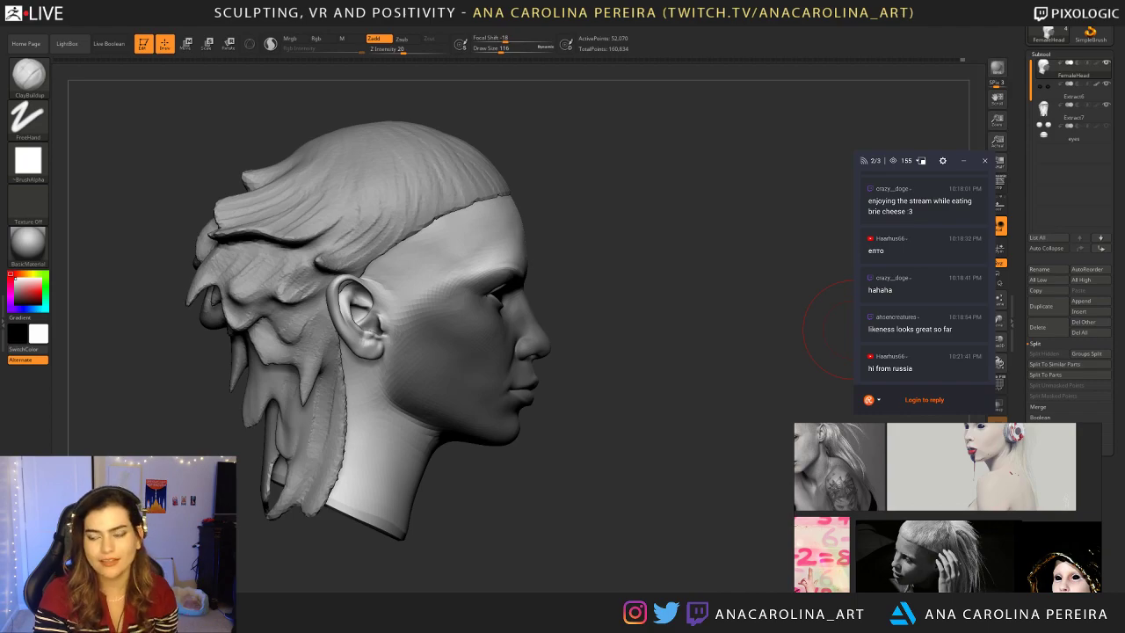
Step: Switch to the Move brush, set the RGB intensity to 11 and check the neck's outline from profile and front
mouse_move(541, 478)
mouse_down()
mouse_move(346, 522)
mouse_move(389, 577)
mouse_move(448, 580)
mouse_up()
drag(525, 575, 461, 546)
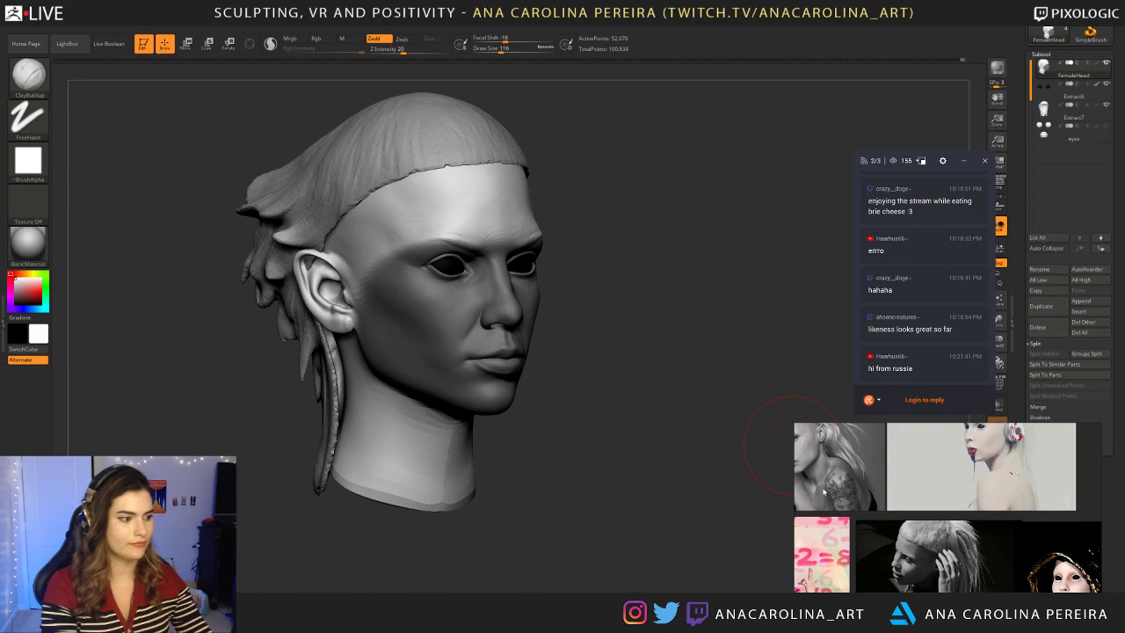
drag(422, 514, 535, 516)
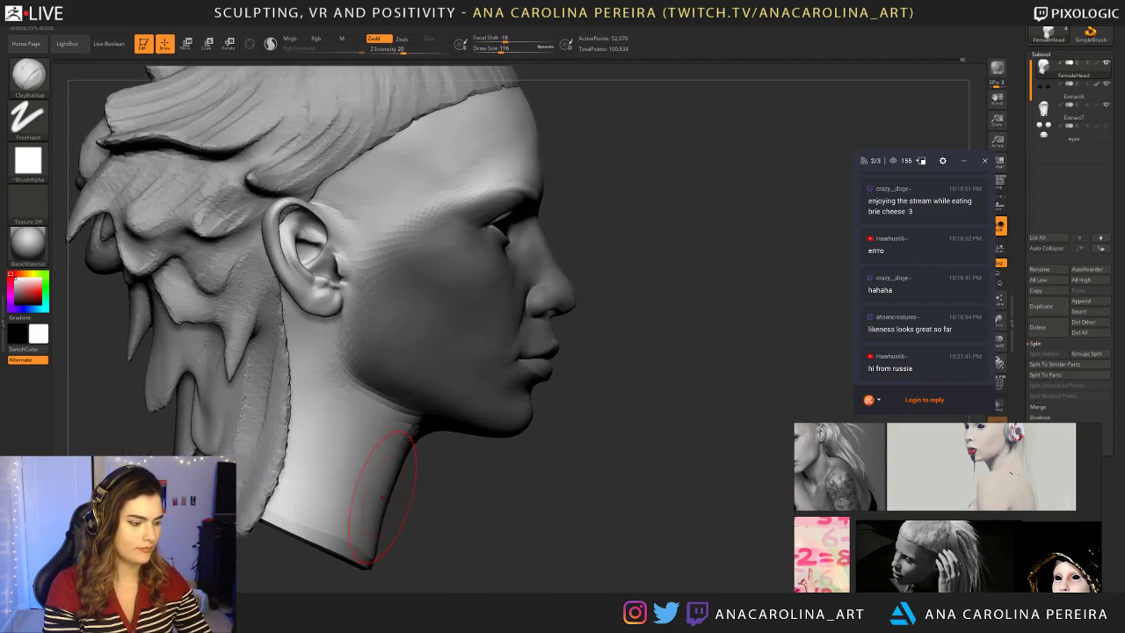
key(b)
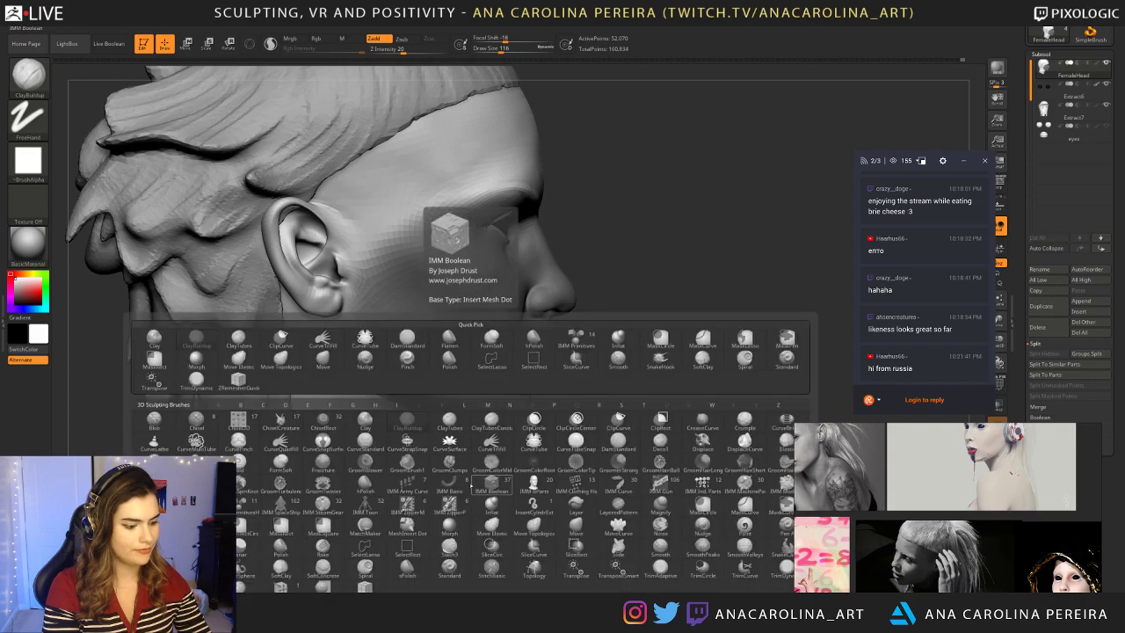
key(m)
key(v)
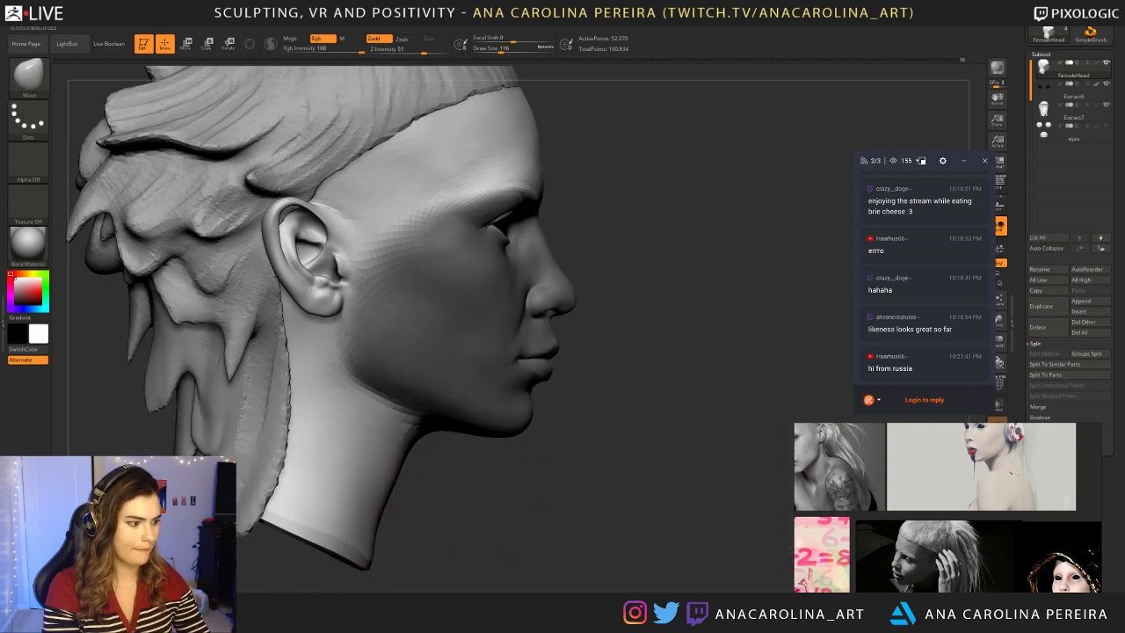
right_drag(545, 492, 338, 522)
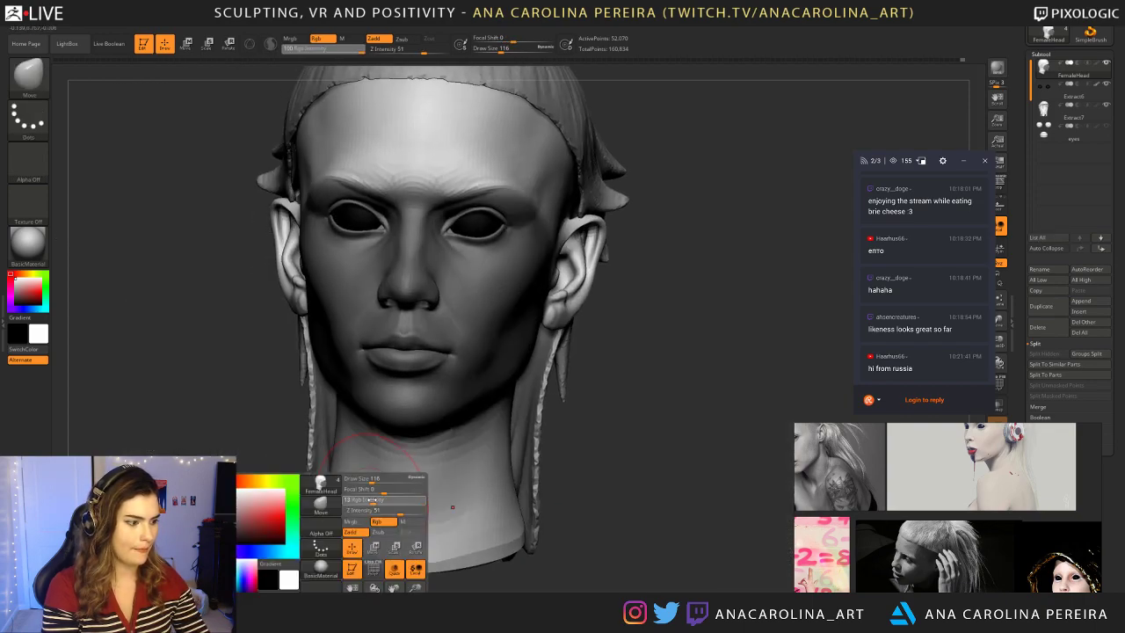
click(353, 505)
right_drag(590, 485, 650, 430)
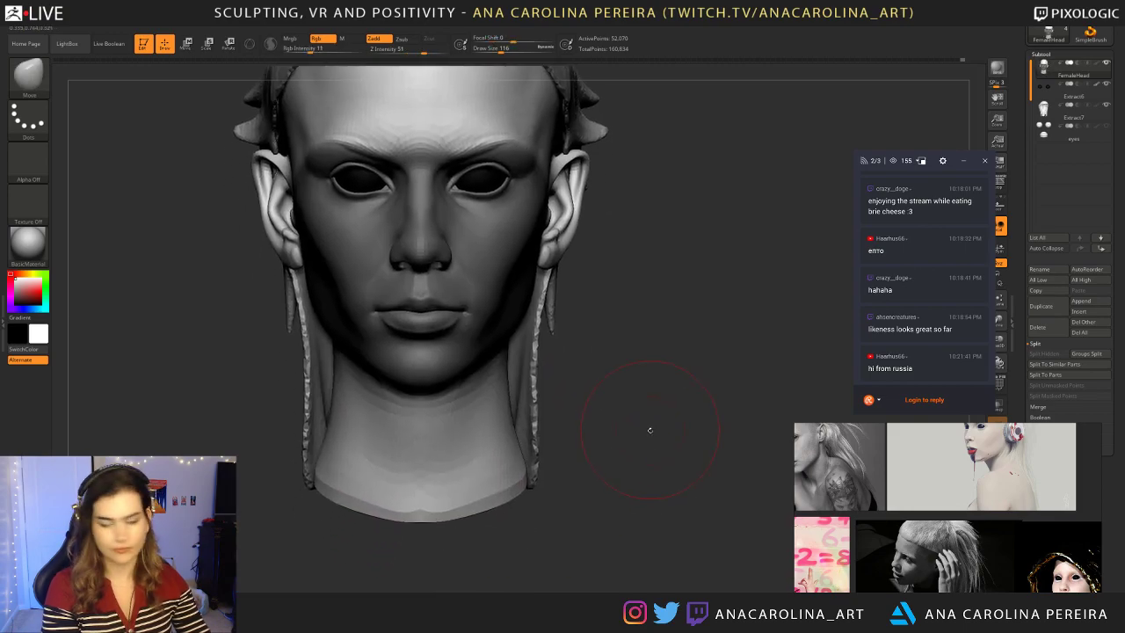
Step: Carve the slanted muscle lines down the front and side of the neck with the DamStandard brush, undoing a stray change
key(b)
key(Escape)
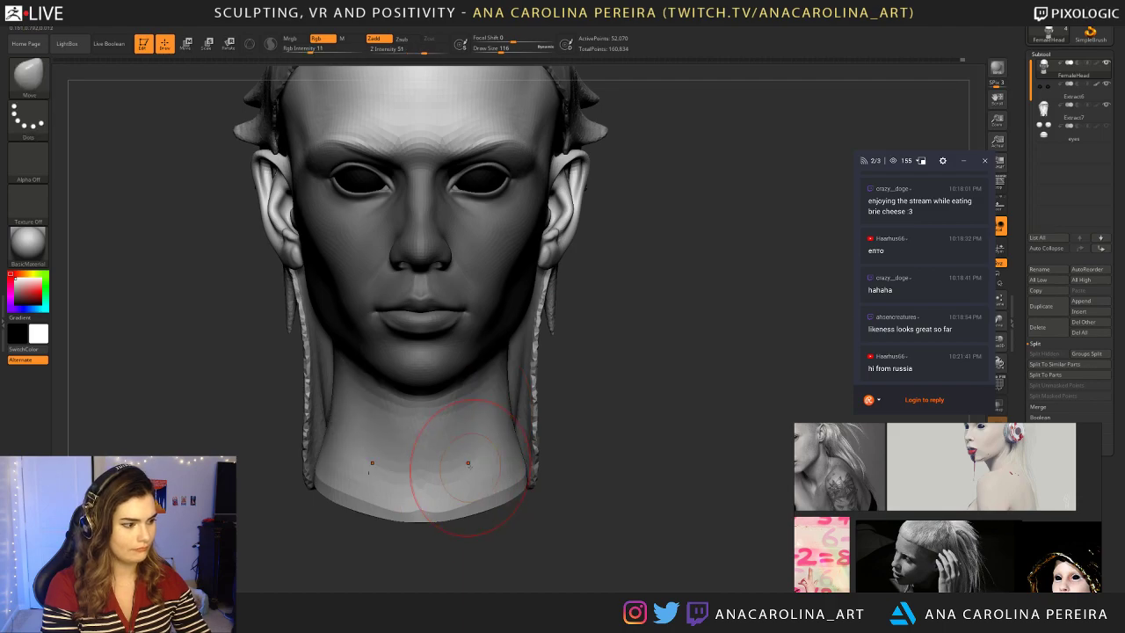
key(b)
key(d)
key(s)
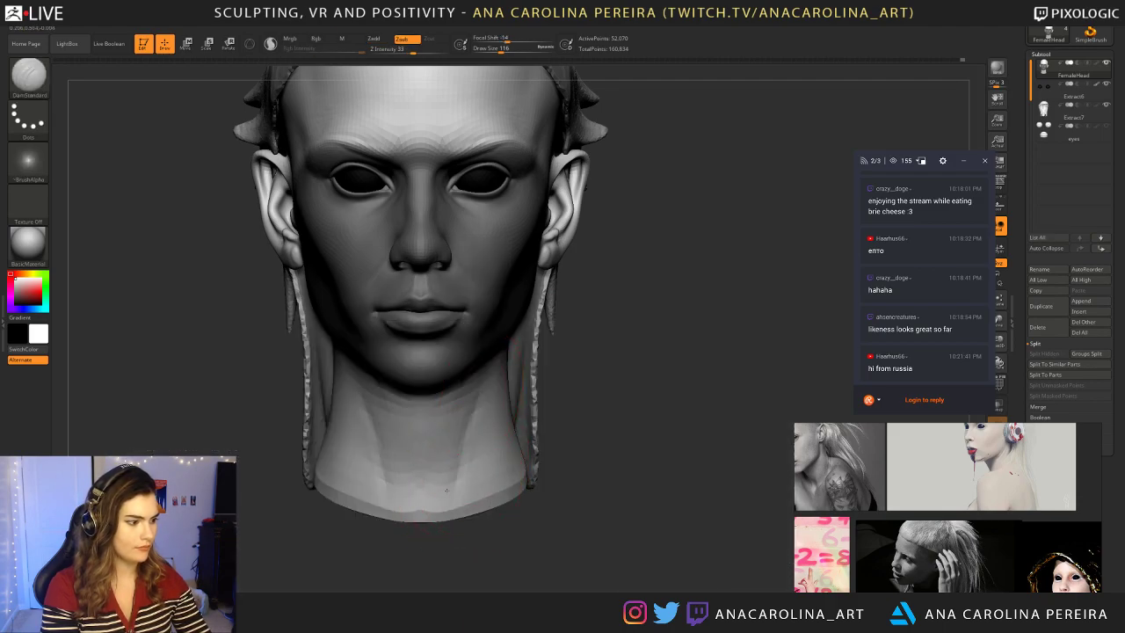
mouse_move(502, 553)
alt+mouse_down()
mouse_move(504, 477)
mouse_move(553, 483)
mouse_move(549, 549)
mouse_move(502, 522)
alt+mouse_up()
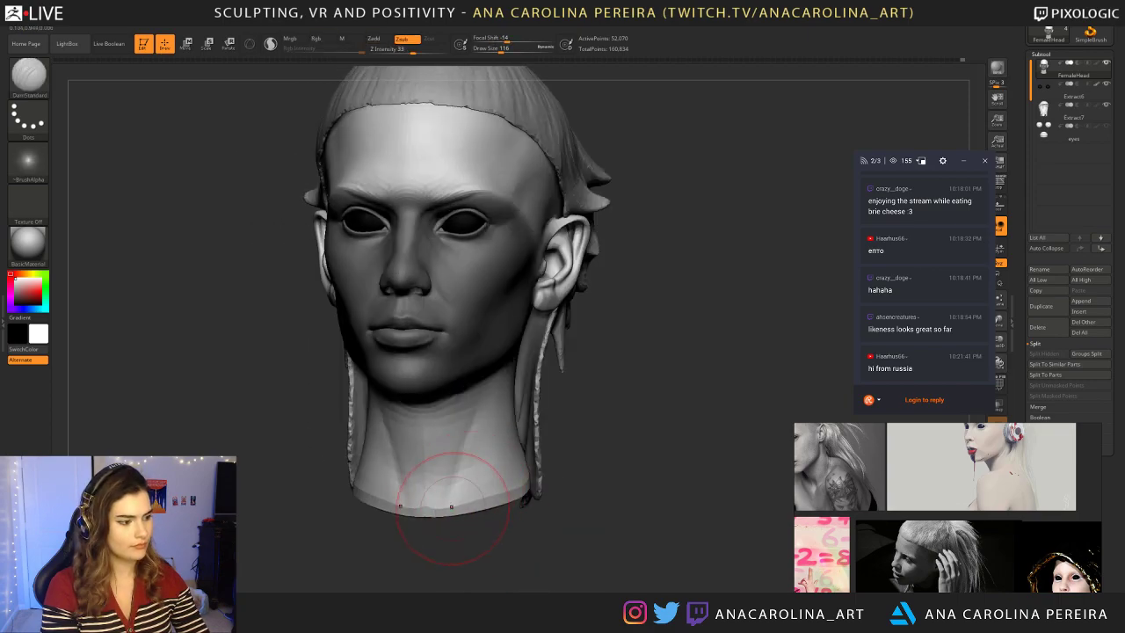
key(shift)
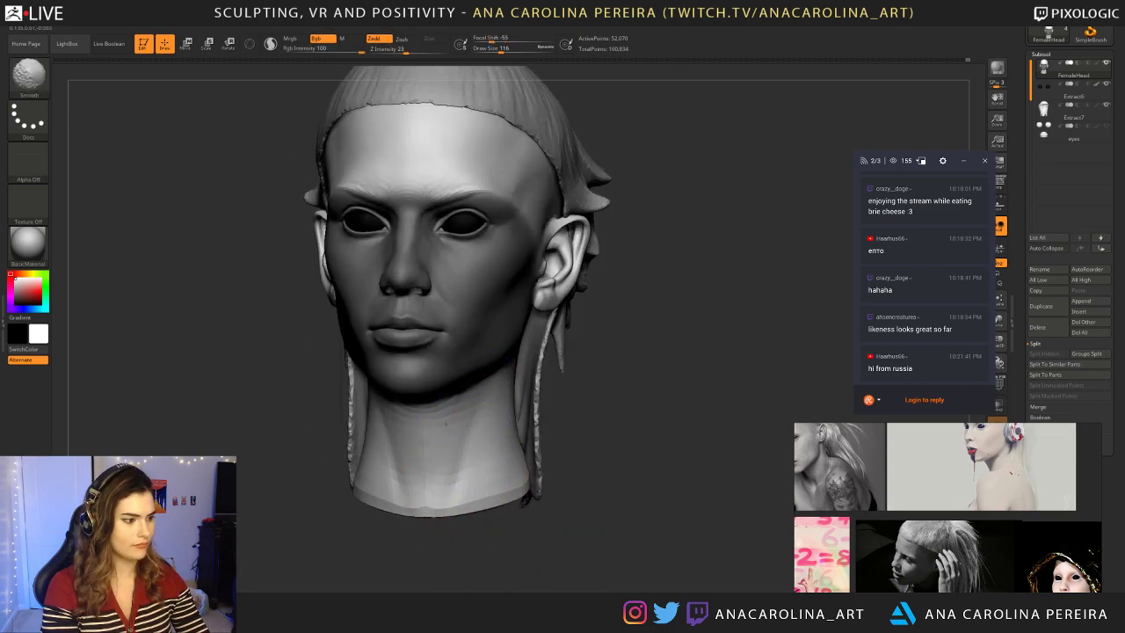
mouse_move(464, 533)
mouse_down()
mouse_move(529, 542)
mouse_move(427, 478)
mouse_up()
key(ctrl+z)
drag(382, 421, 383, 491)
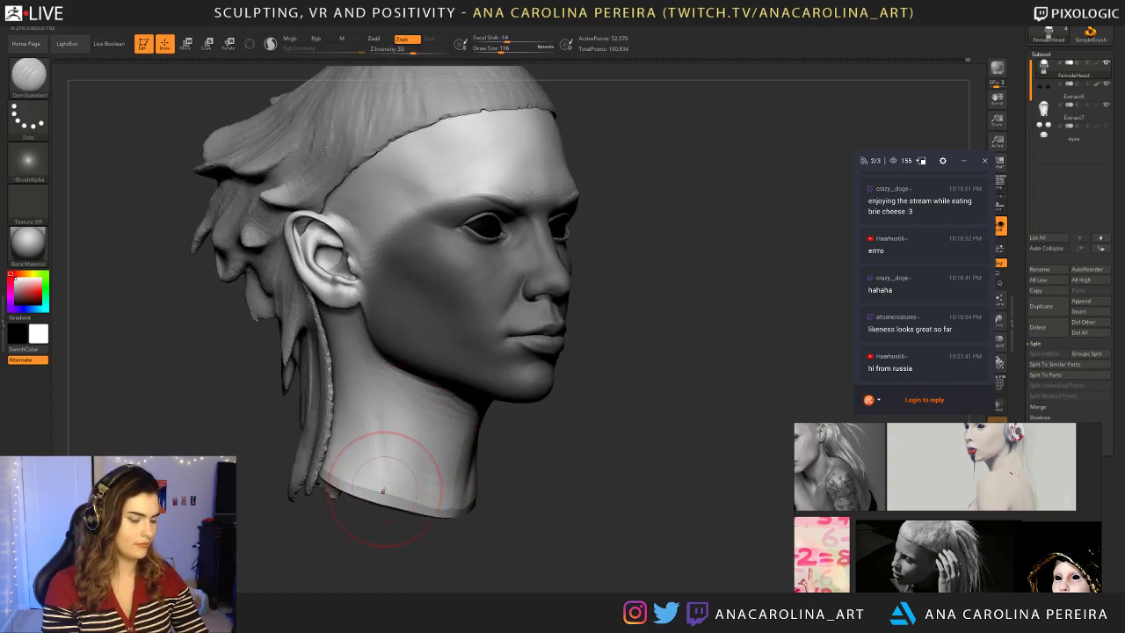
Step: Compare the neck with the front portrait references and smooth the carved muscle lines
scroll(947, 508, down, 5)
scroll(947, 508, up, 2)
scroll(881, 488, up, 4)
scroll(846, 509, up, 1)
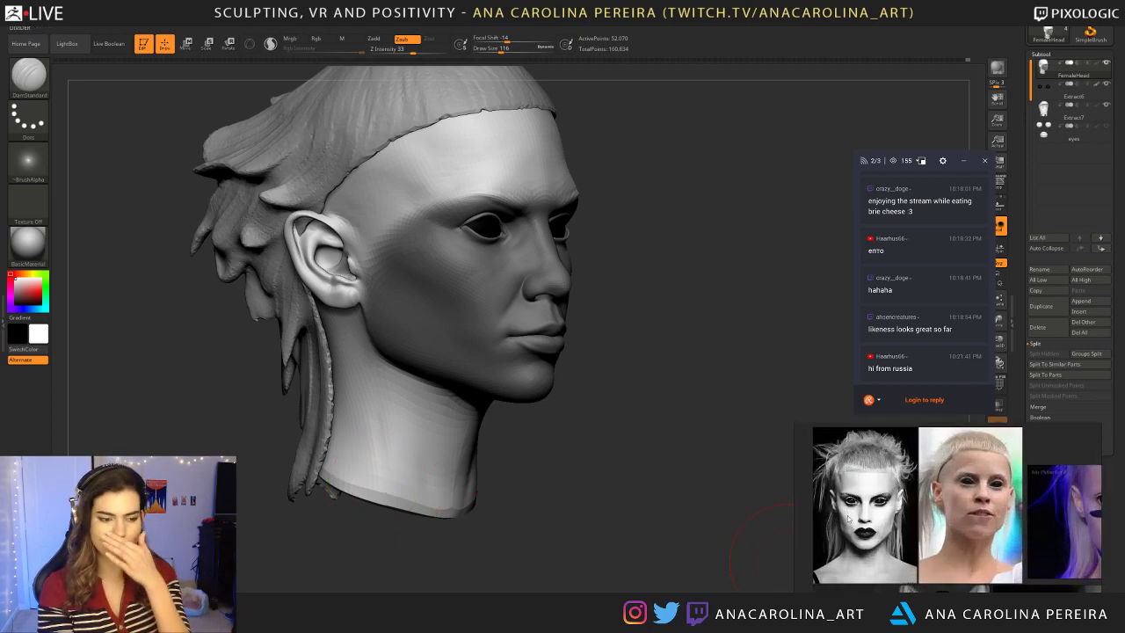
drag(725, 374, 536, 378)
shift+drag(497, 454, 518, 499)
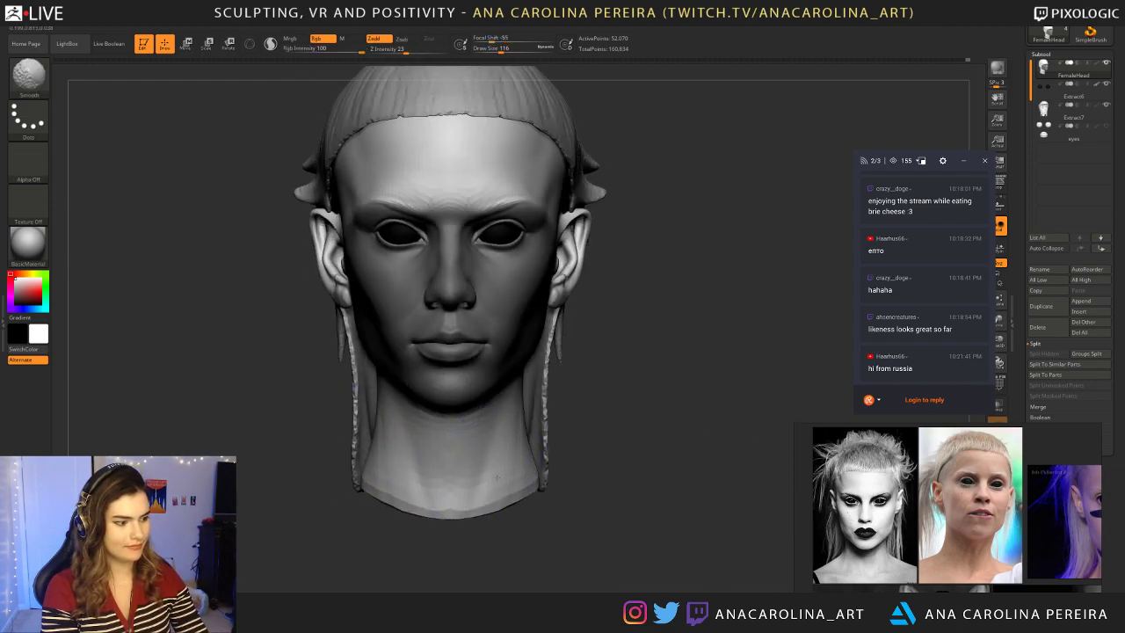
mouse_move(494, 545)
mouse_down()
mouse_move(587, 547)
mouse_move(567, 496)
mouse_up()
mouse_move(568, 496)
shift+mouse_down()
mouse_move(572, 543)
mouse_move(556, 526)
mouse_move(545, 502)
mouse_move(596, 539)
mouse_move(545, 492)
shift+mouse_up()
Step: Build up the neck muscle between jaw and neck base with ClayBuildup and smooth the strokes
key(b)
key(c)
key(b)
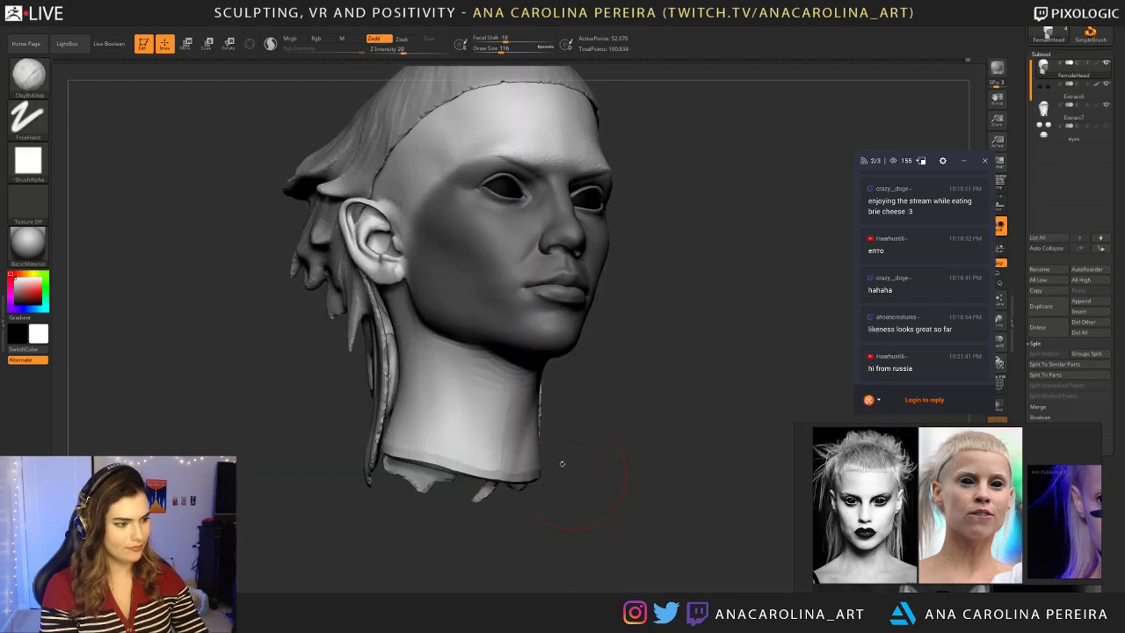
mouse_move(499, 369)
mouse_down()
mouse_move(489, 414)
mouse_move(501, 475)
mouse_up()
shift+drag(564, 433, 536, 417)
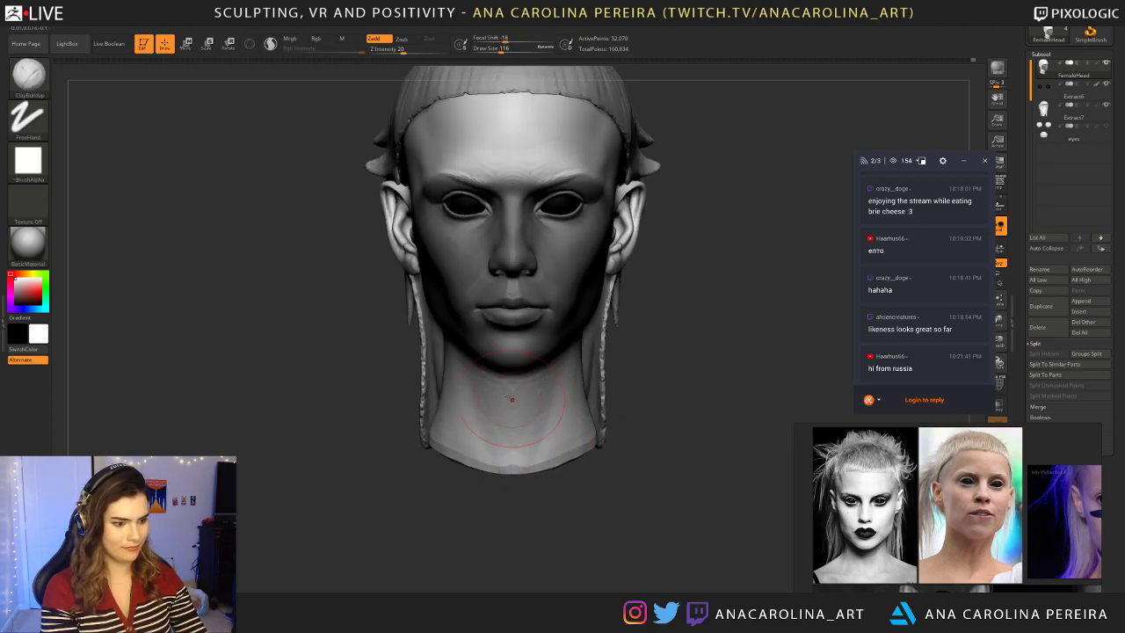
Step: Refine the throat and the opposite side of the neck with ClayBuildup, smoothing the transitions
key(space)
mouse_move(564, 441)
mouse_down()
mouse_move(586, 419)
mouse_move(575, 357)
mouse_up()
key(space)
key(space)
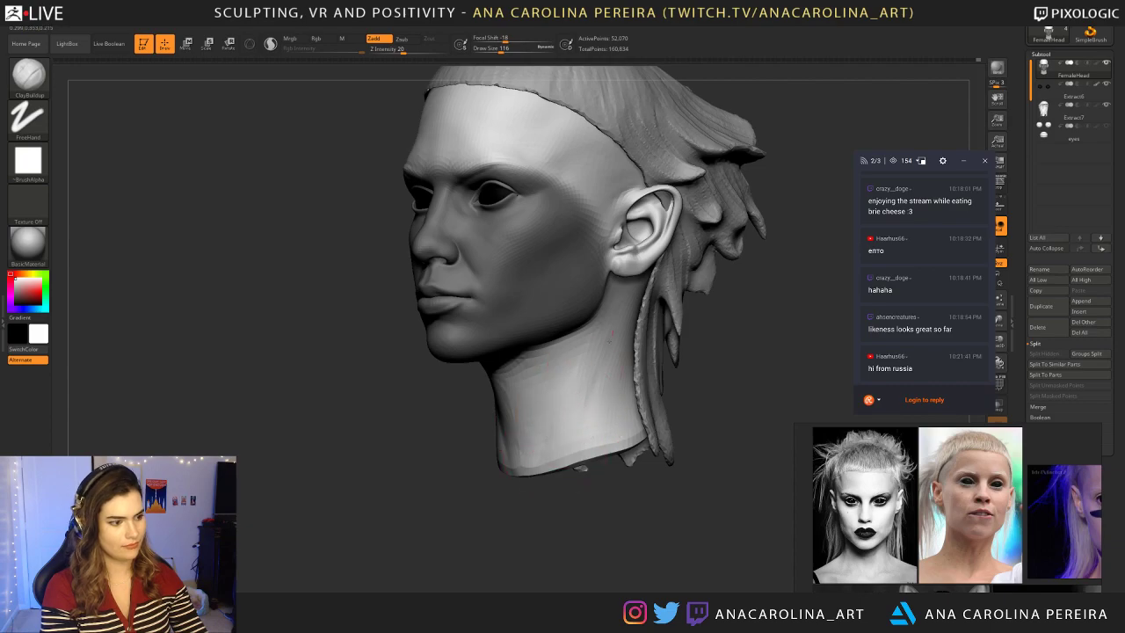
shift+drag(581, 396, 580, 439)
mouse_move(577, 527)
mouse_down()
mouse_move(624, 525)
mouse_move(620, 492)
mouse_up()
mouse_move(620, 492)
mouse_down()
mouse_move(653, 492)
mouse_move(589, 484)
mouse_up()
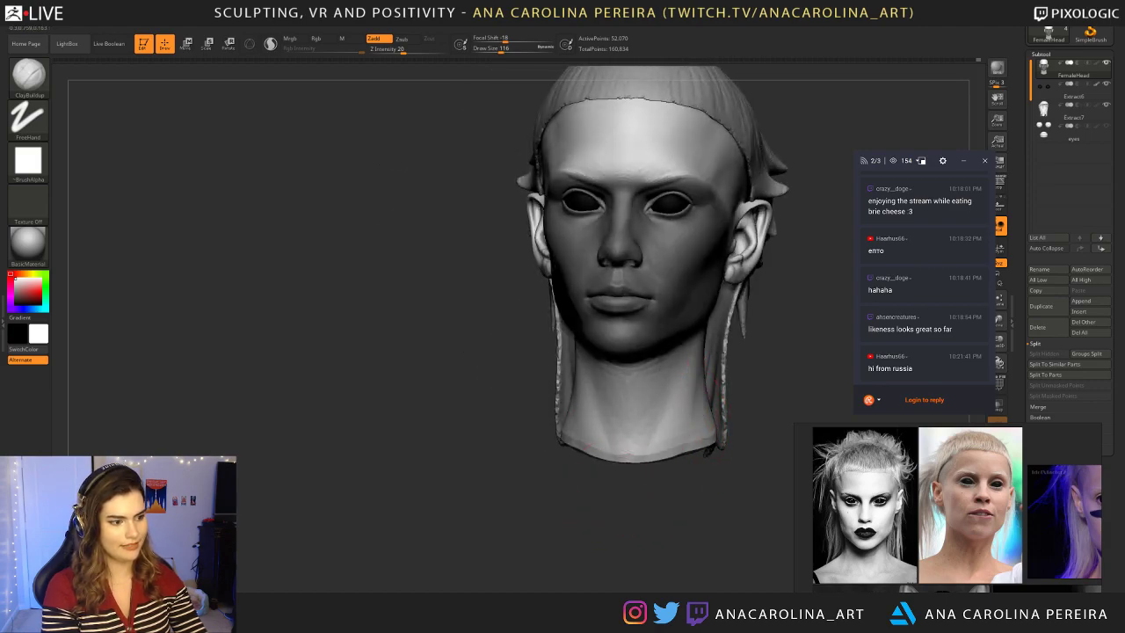
Step: Sculpt and smooth the neck below the ear, clear the face mask and save the project
drag(747, 363, 695, 395)
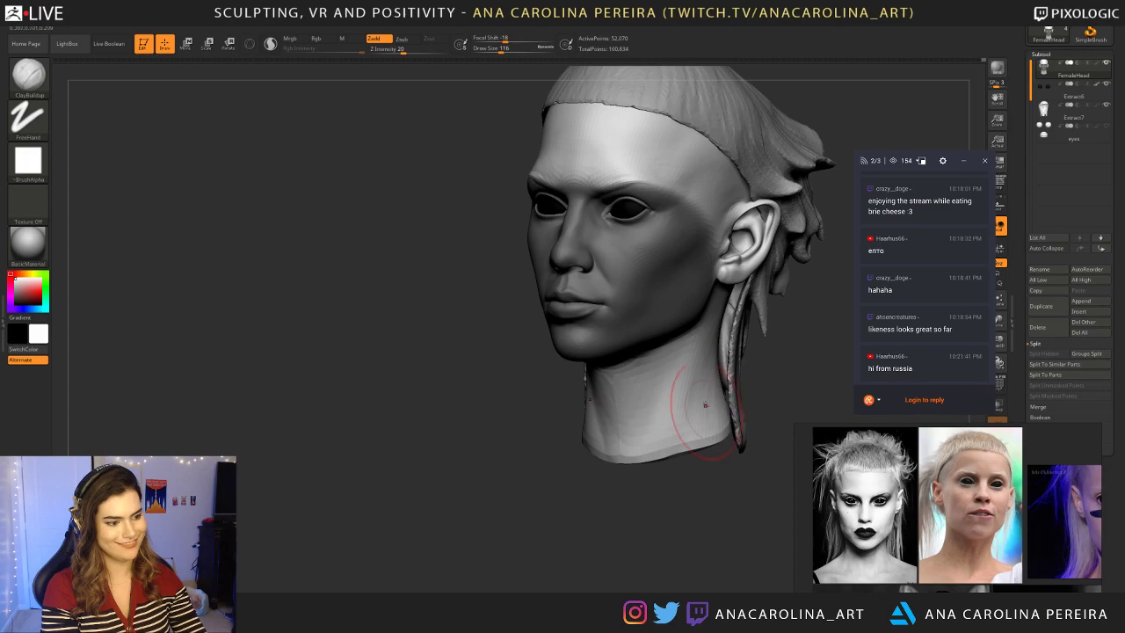
mouse_move(710, 530)
shift+mouse_down()
mouse_move(711, 506)
mouse_move(729, 522)
mouse_move(709, 427)
mouse_move(656, 474)
mouse_move(685, 485)
mouse_move(669, 461)
shift+mouse_up()
mouse_move(592, 414)
shift+mouse_down()
mouse_move(615, 427)
mouse_move(620, 414)
shift+mouse_up()
drag(722, 481, 682, 483)
alt+drag(707, 400, 619, 459)
key(ctrl+s)
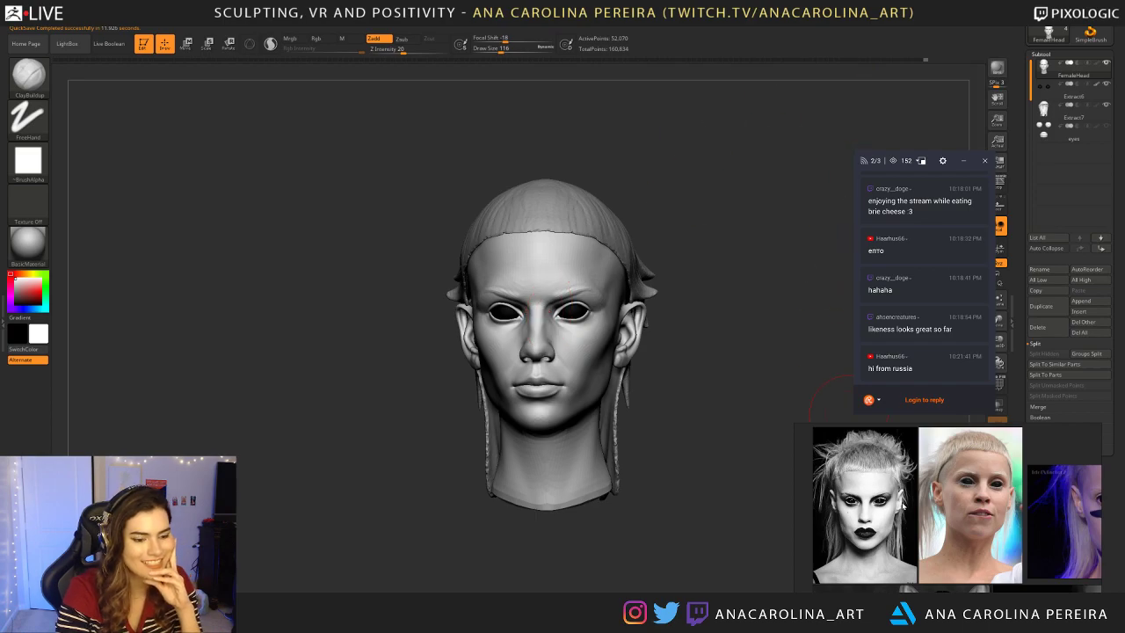
Step: Browse the whole reference board for photos that show the face and neck from different angles
scroll(903, 505, down, 5)
middle_drag(1055, 535, 987, 498)
scroll(987, 498, up, 6)
scroll(949, 514, down, 1)
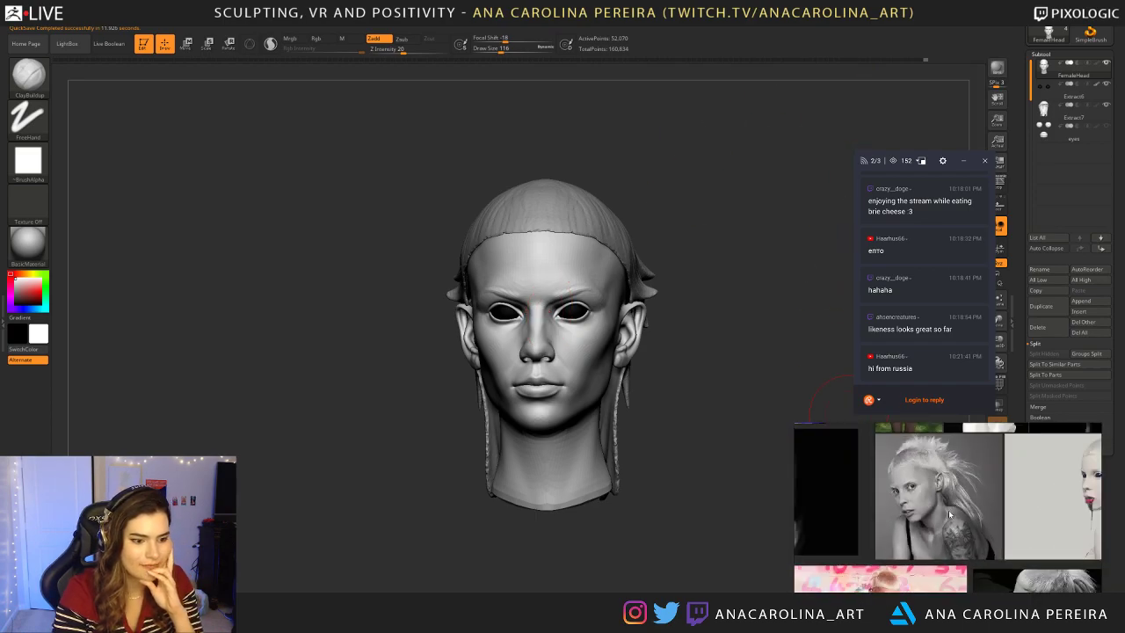
scroll(949, 514, down, 3)
scroll(887, 528, up, 5)
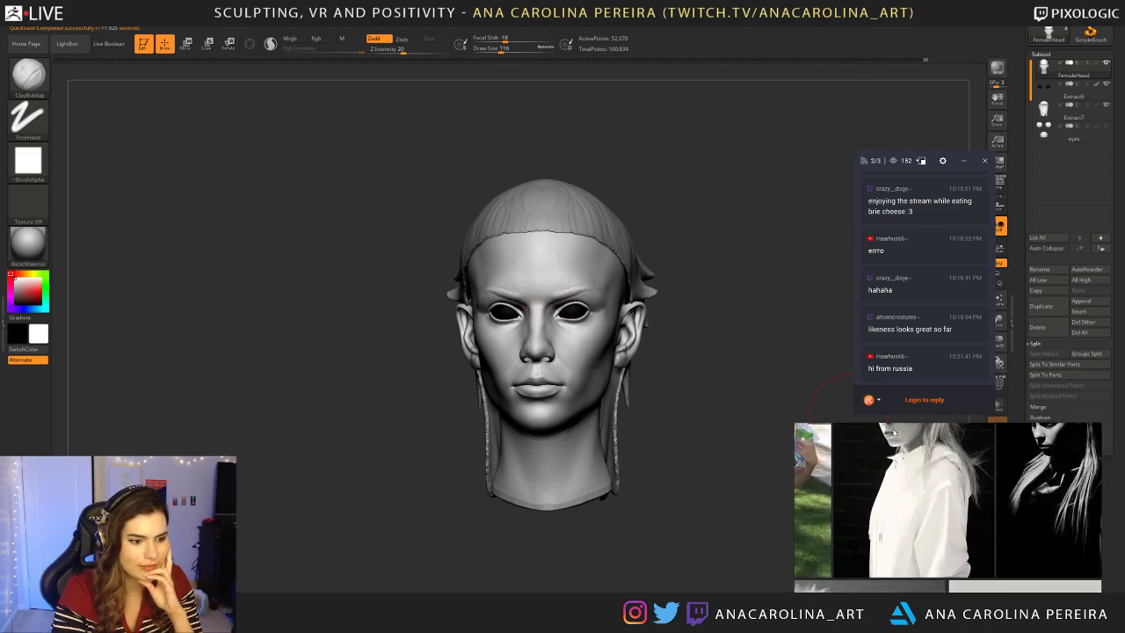
scroll(901, 521, down, 4)
scroll(842, 477, up, 5)
scroll(841, 473, down, 5)
scroll(954, 545, up, 3)
middle_drag(967, 579, 907, 442)
scroll(913, 474, down, 6)
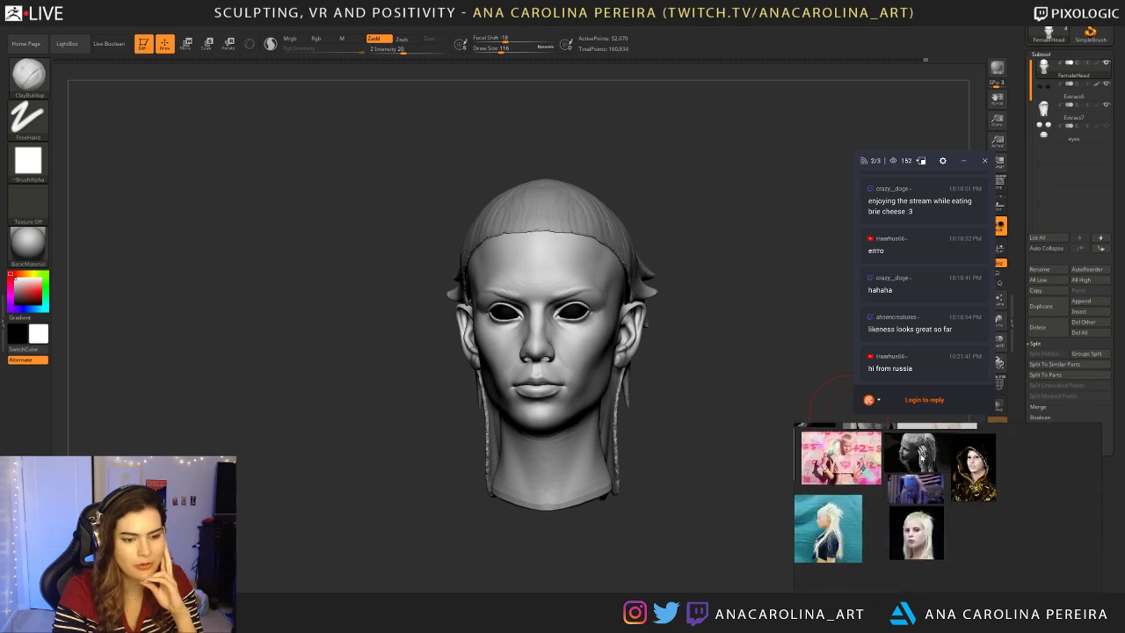
Step: Examine the front-facing blonde portrait and the blue-lit photo on the reference board for the face proportions
scroll(869, 536, up, 2)
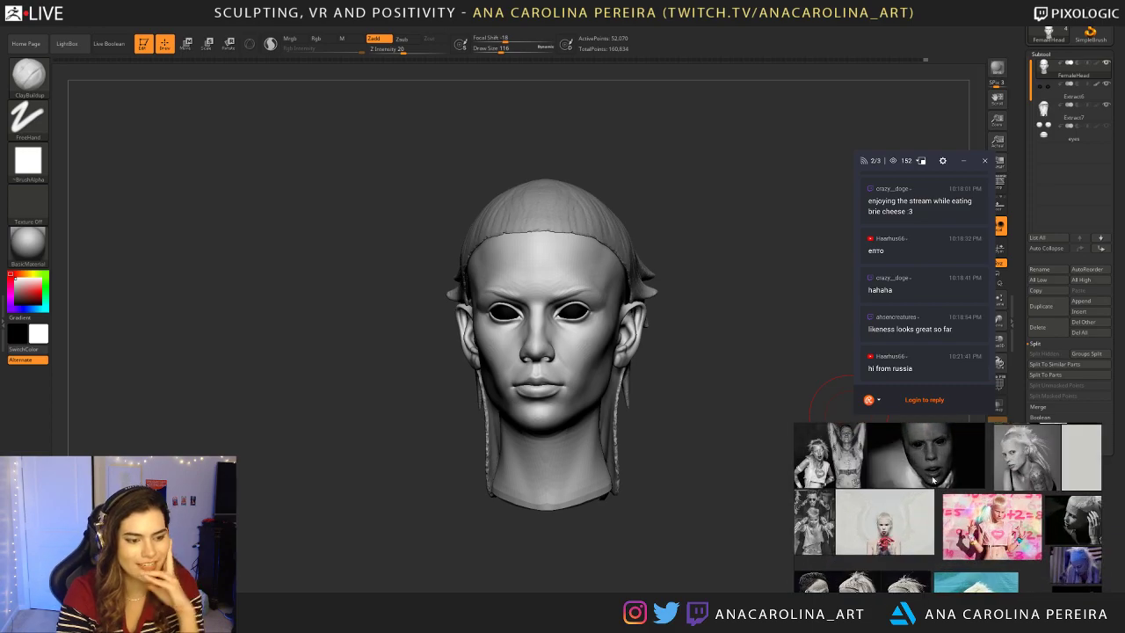
scroll(961, 545, up, 6)
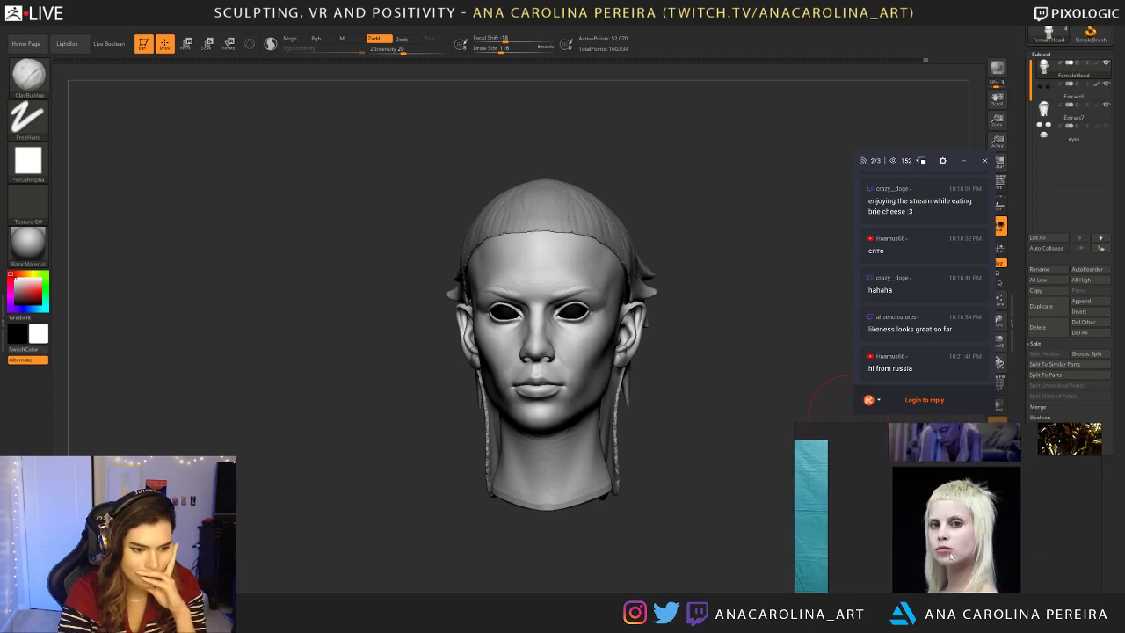
scroll(1013, 515, down, 3)
middle_drag(1013, 441, 966, 526)
scroll(975, 514, up, 6)
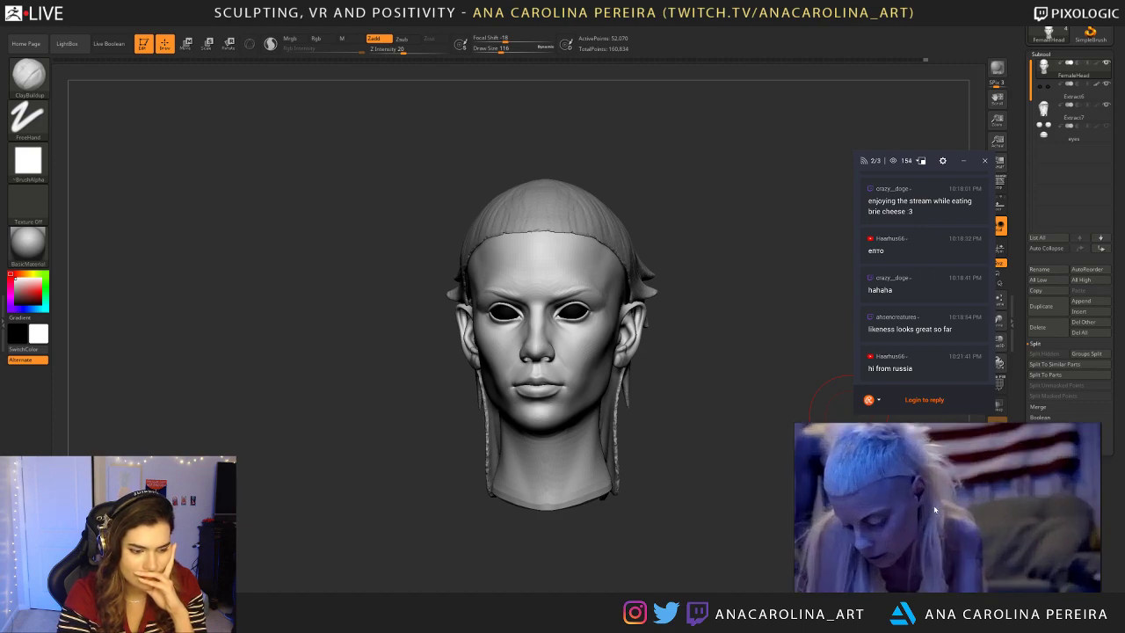
scroll(935, 510, down, 6)
middle_drag(931, 457, 922, 546)
scroll(922, 546, up, 4)
scroll(911, 500, down, 3)
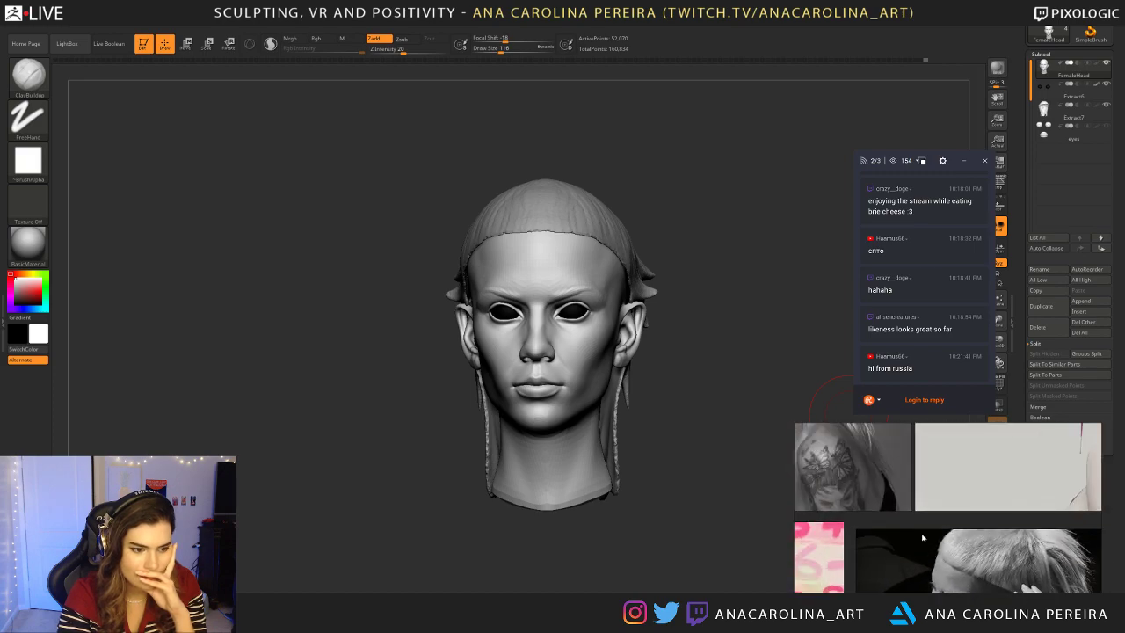
Step: Study the black-and-white three-quarter portraits on the reference board for the cheek, jaw and mouth shapes
scroll(970, 570, up, 3)
middle_drag(969, 566, 969, 555)
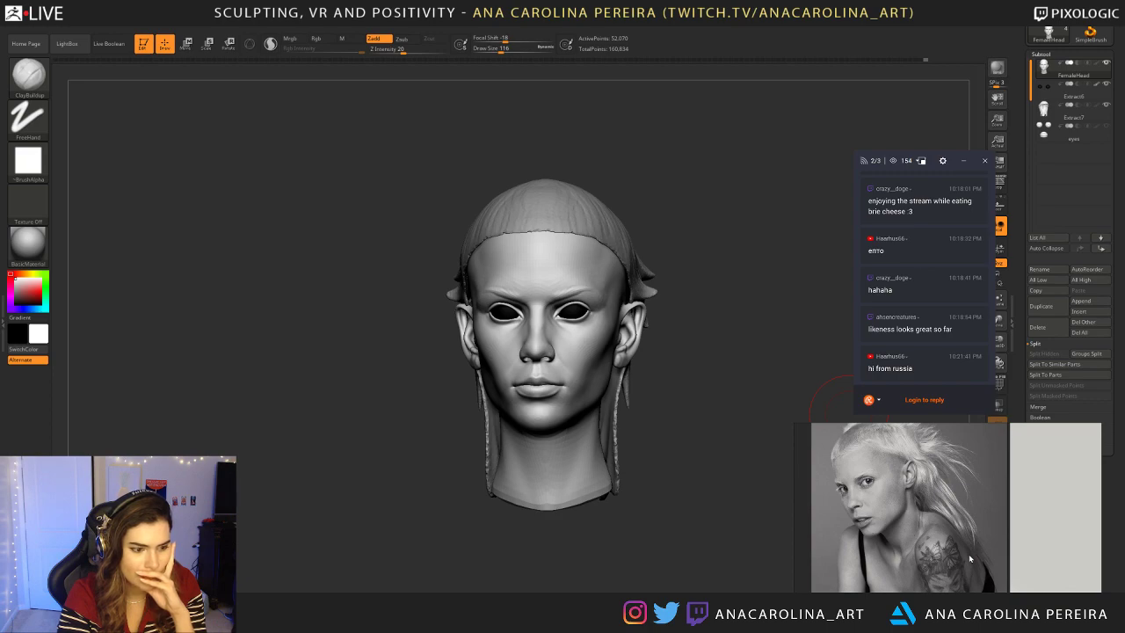
scroll(851, 509, up, 3)
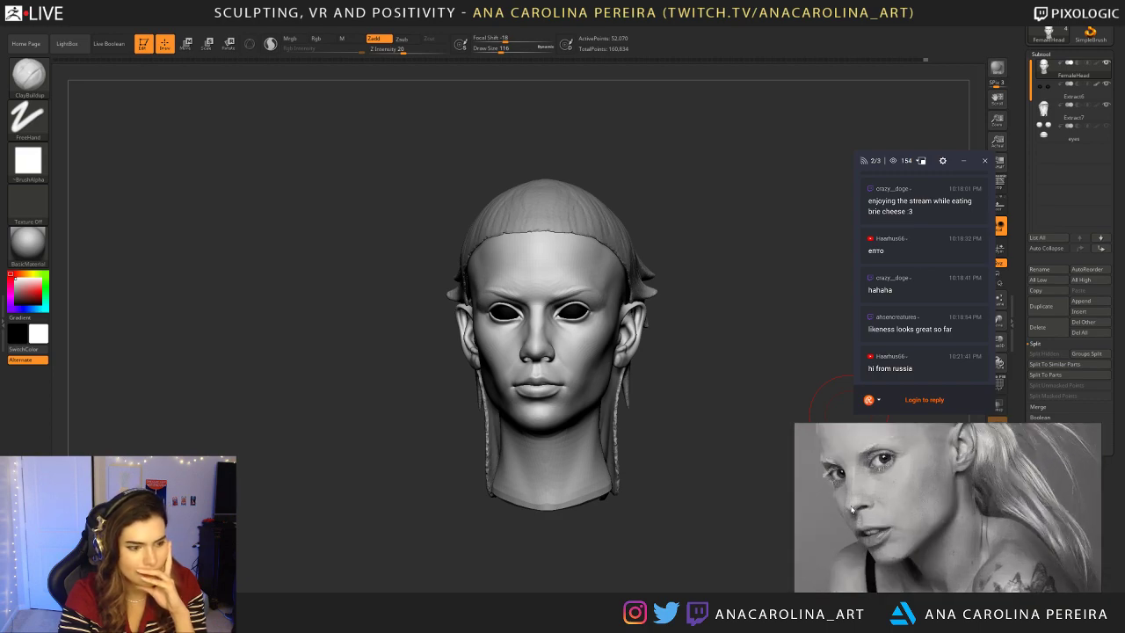
scroll(851, 509, down, 3)
middle_drag(866, 527, 804, 529)
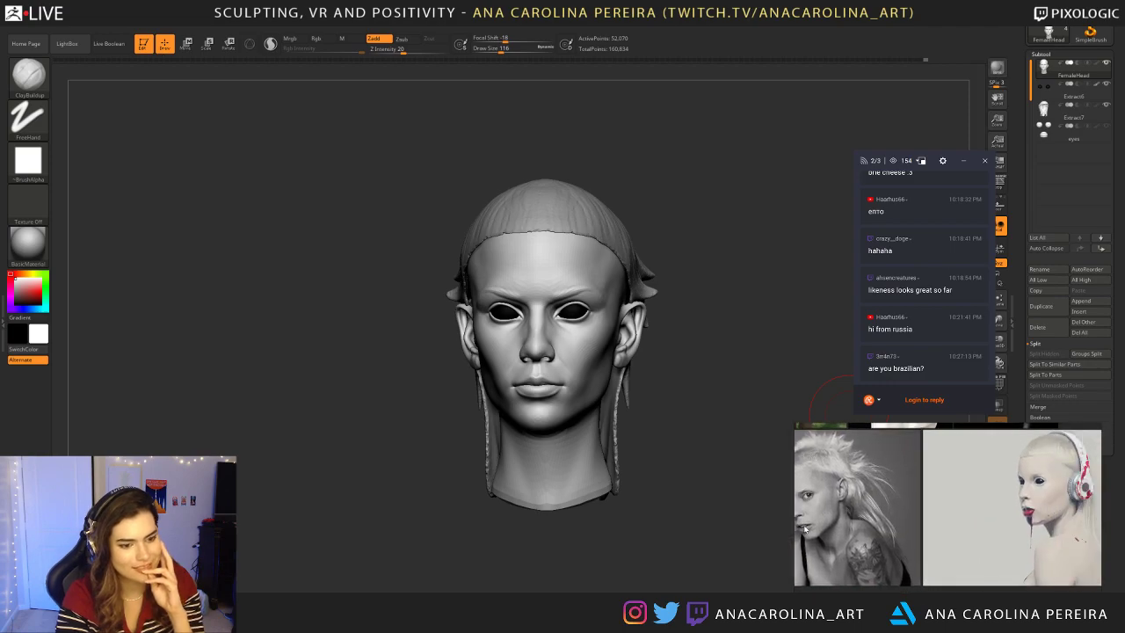
scroll(980, 516, down, 2)
middle_drag(979, 516, 941, 581)
scroll(906, 485, up, 3)
scroll(906, 486, up, 3)
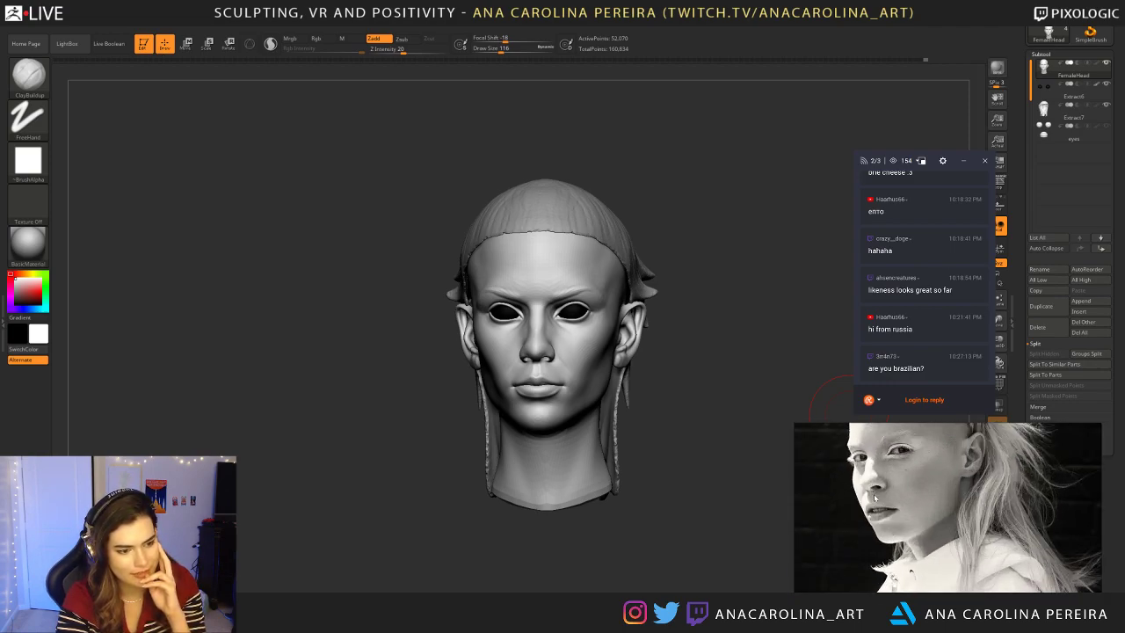
Step: Find the purple-lit front portrait on the reference board and examine its lips, nose and chin up close
scroll(896, 492, down, 3)
middle_drag(905, 526, 1043, 516)
middle_drag(885, 471, 966, 475)
scroll(957, 473, up, 3)
scroll(953, 474, down, 3)
scroll(940, 478, up, 4)
mouse_move(994, 552)
middle_down()
mouse_move(979, 475)
mouse_move(1013, 550)
middle_up()
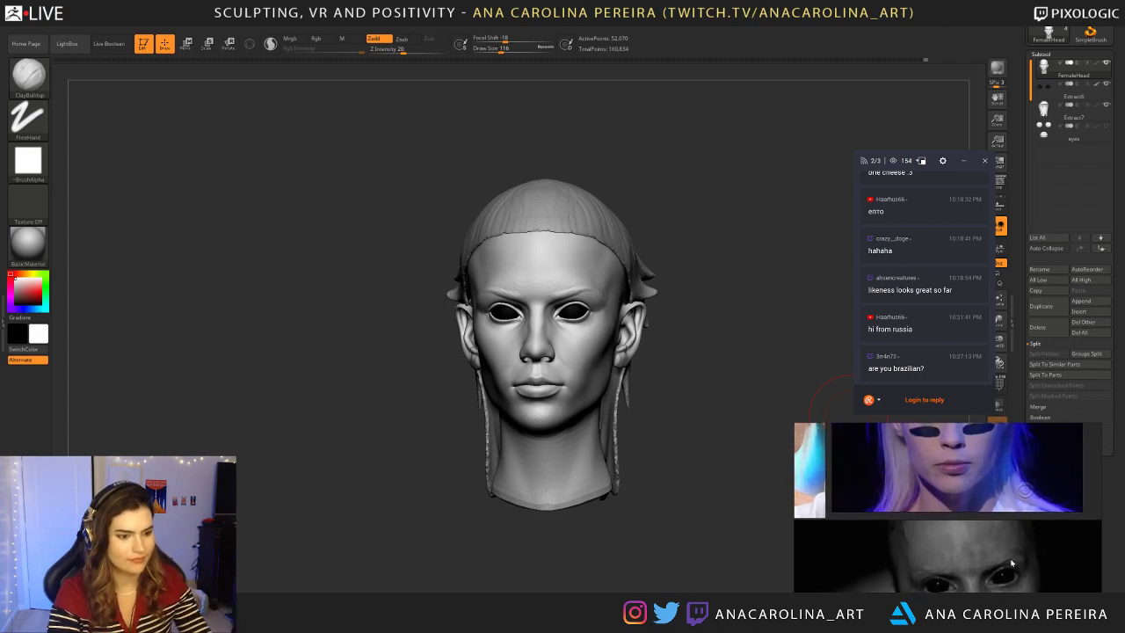
Step: Adjust the mouth corners from the front with the Move brush at draw size 46, following the lip close-up
drag(708, 346, 694, 350)
shift+drag(431, 407, 466, 447)
mouse_move(721, 478)
alt+mouse_down()
mouse_move(694, 386)
mouse_move(689, 461)
mouse_move(704, 441)
alt+mouse_up()
alt+drag(451, 431, 730, 342)
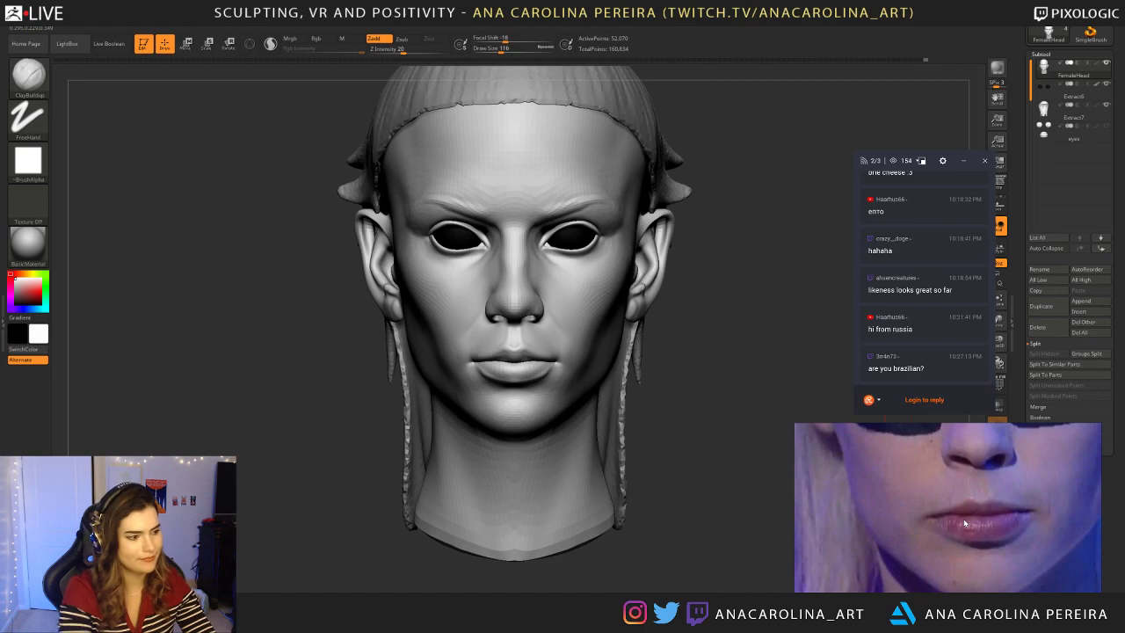
key(space)
drag(718, 307, 723, 307)
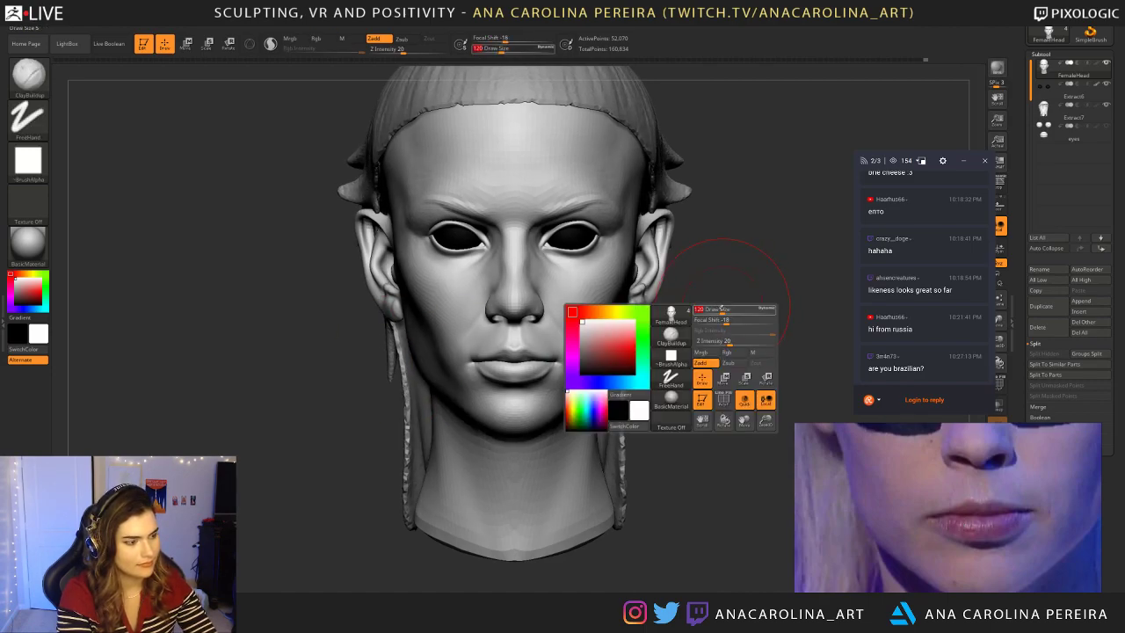
key(b)
key(m)
key(v)
key(space)
drag(631, 332, 614, 334)
key(space)
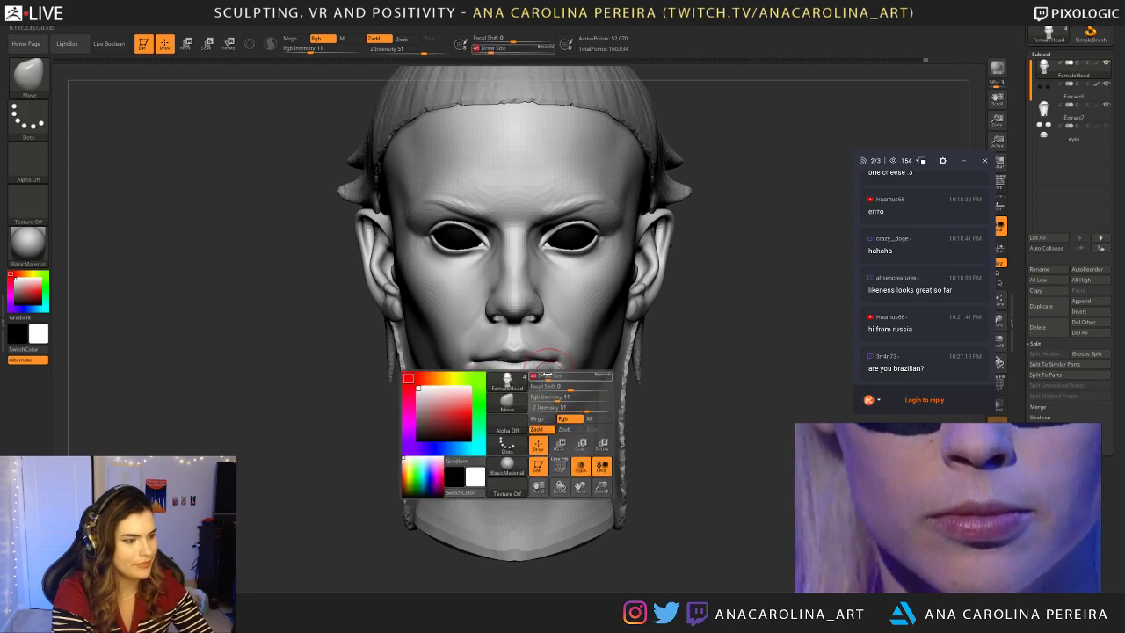
drag(546, 376, 540, 376)
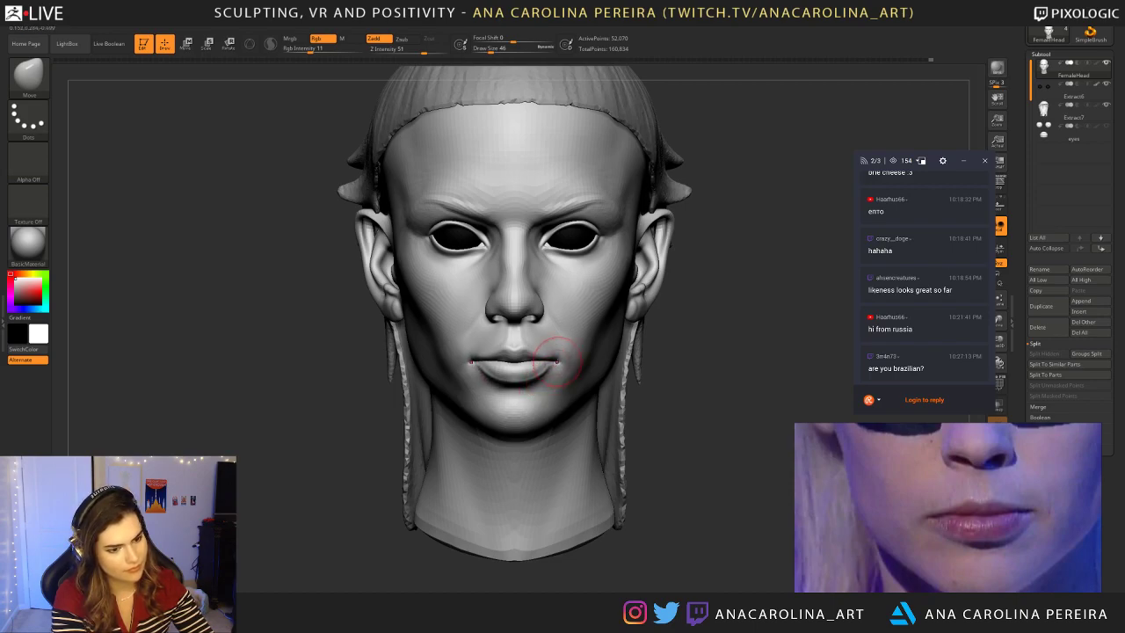
Step: Refine the width and corners of the mouth with Move at draw size 37, checking the three-quarter view
key(space)
drag(558, 361, 560, 363)
drag(668, 389, 580, 389)
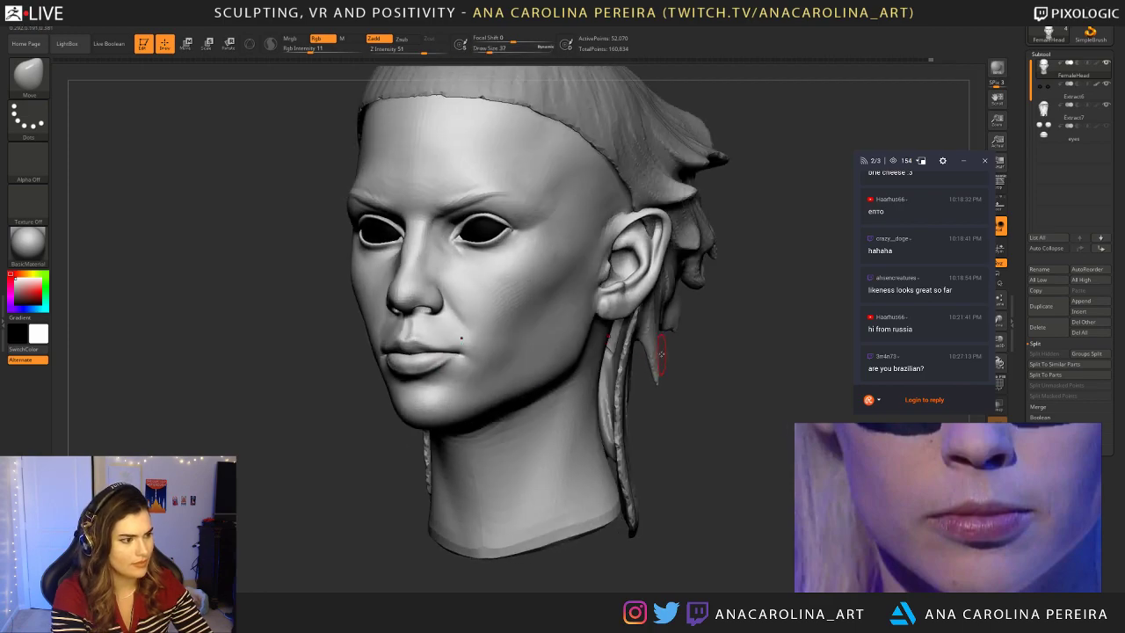
shift+drag(370, 404, 620, 422)
alt+drag(584, 319, 615, 322)
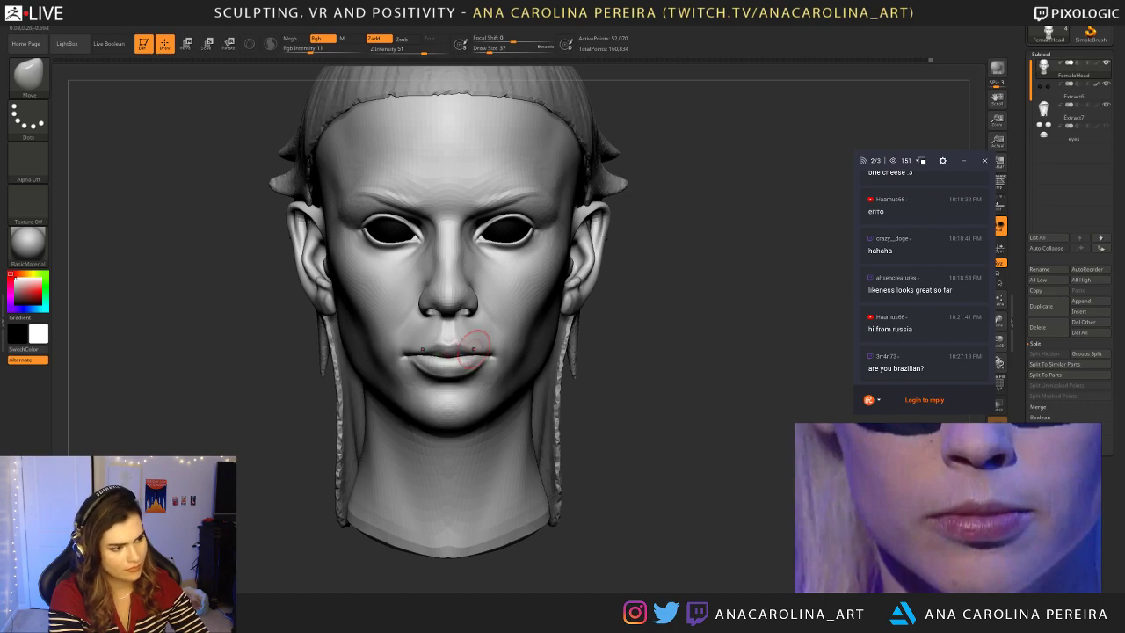
Step: Reshape the upper lip and the line between the lips with Move at draw size 27 from several angles
key(space)
drag(473, 348, 465, 349)
drag(639, 349, 698, 356)
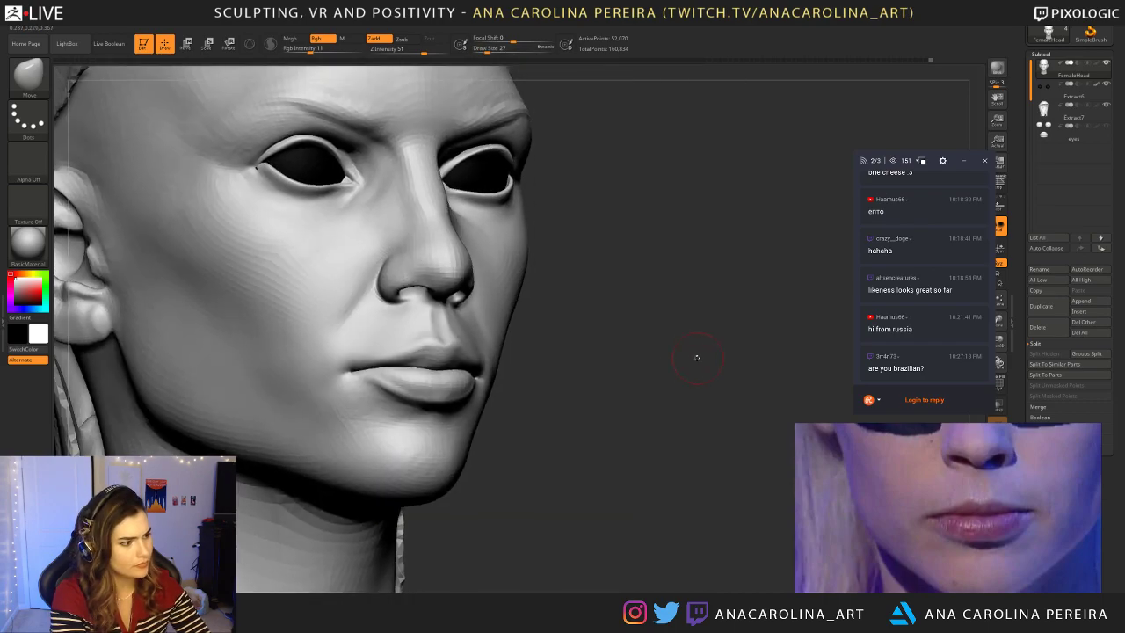
drag(530, 409, 587, 413)
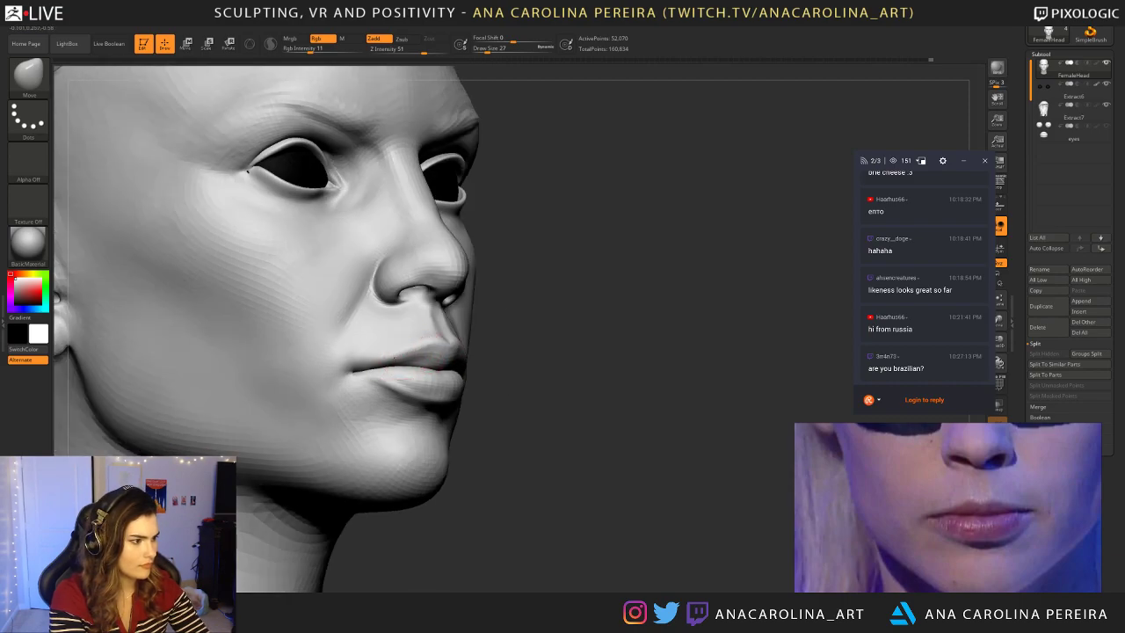
mouse_move(509, 320)
mouse_down()
mouse_move(717, 319)
mouse_move(683, 259)
mouse_move(705, 334)
mouse_move(738, 327)
mouse_move(735, 298)
mouse_move(730, 325)
mouse_up()
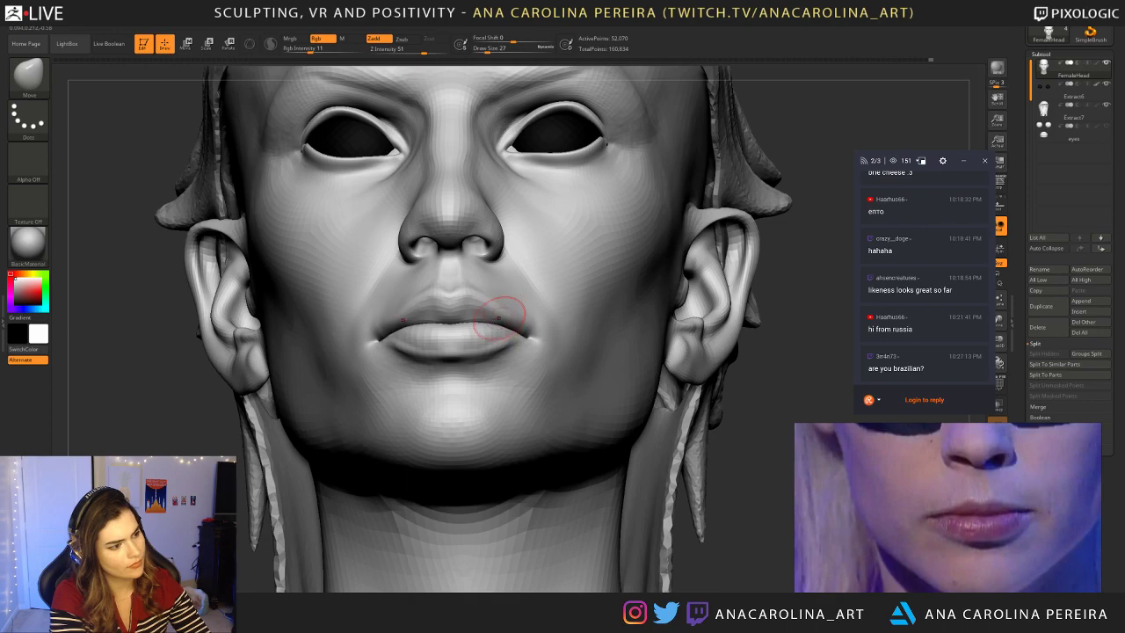
alt+drag(222, 396, 230, 492)
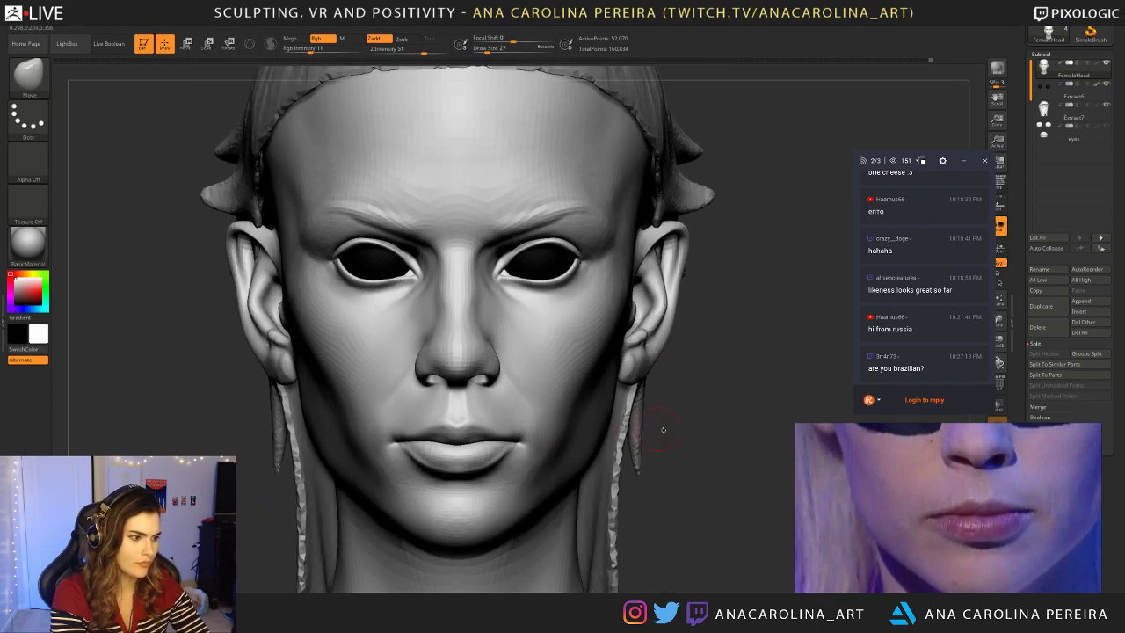
alt+drag(658, 428, 661, 416)
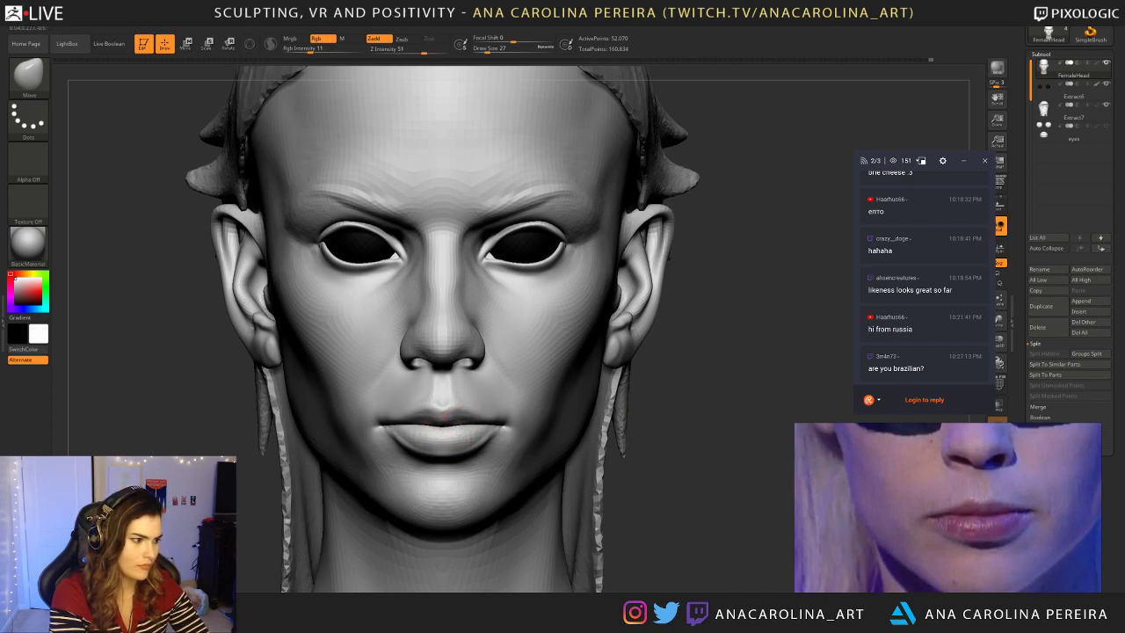
Step: Refine the lower lip with a small Move brush and smooth the area along its lower edge
key(space)
drag(446, 453, 469, 442)
mouse_move(642, 437)
alt+mouse_down()
mouse_move(638, 381)
mouse_move(641, 448)
alt+mouse_up()
key(space)
mouse_move(634, 456)
mouse_down()
mouse_move(625, 456)
mouse_move(675, 489)
mouse_up()
key(shift)
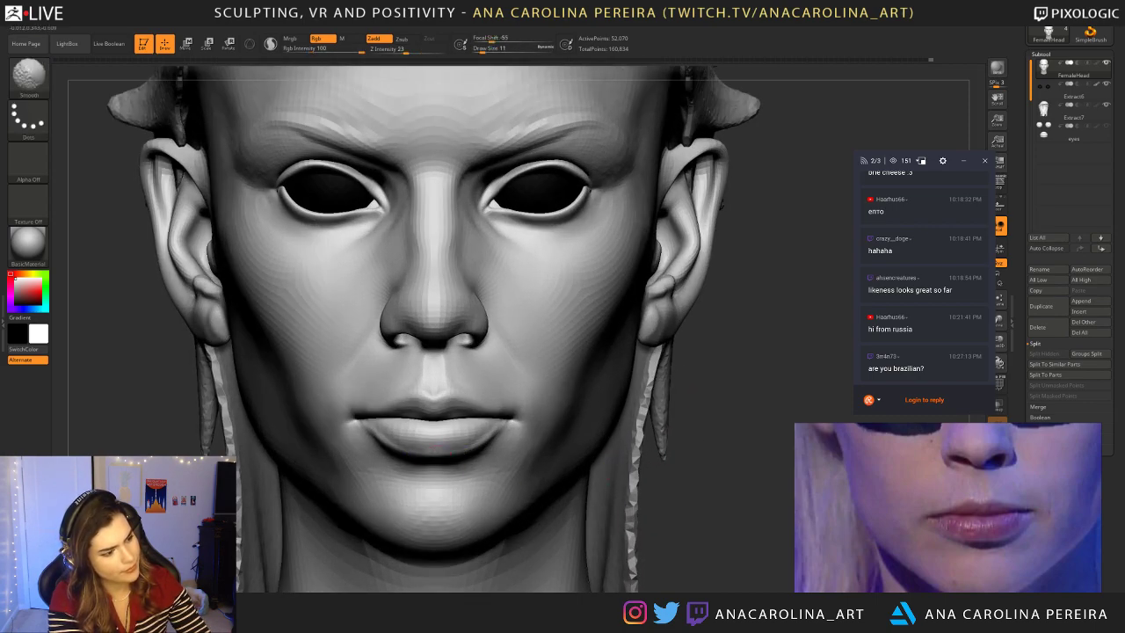
shift+drag(432, 457, 439, 455)
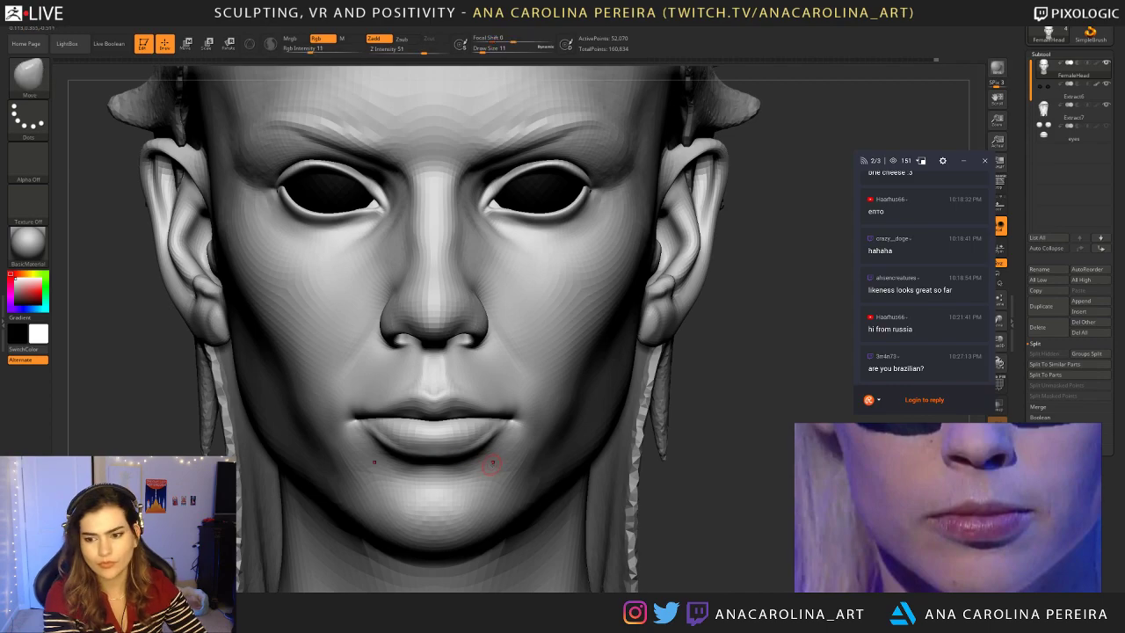
key(space)
drag(615, 358, 625, 359)
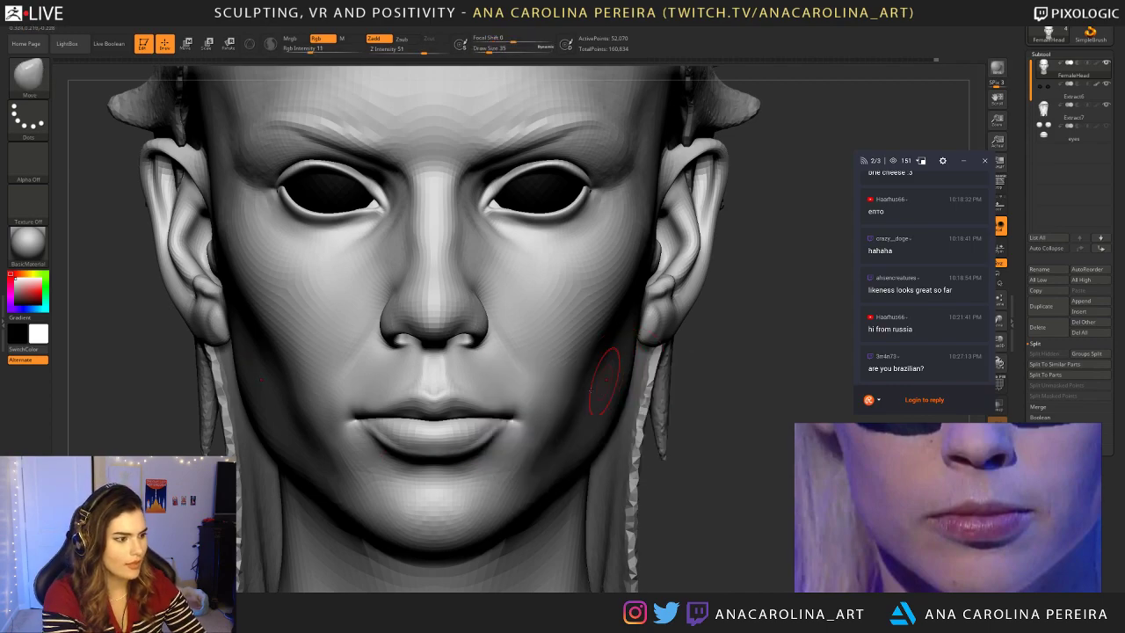
shift+drag(426, 455, 435, 455)
Step: Adjust the curvature around the mouth from below the chin with Move at draw size 56
ctrl+right_drag(688, 406, 688, 289)
mouse_move(688, 289)
mouse_down()
mouse_move(755, 303)
mouse_move(670, 317)
mouse_move(676, 279)
mouse_up()
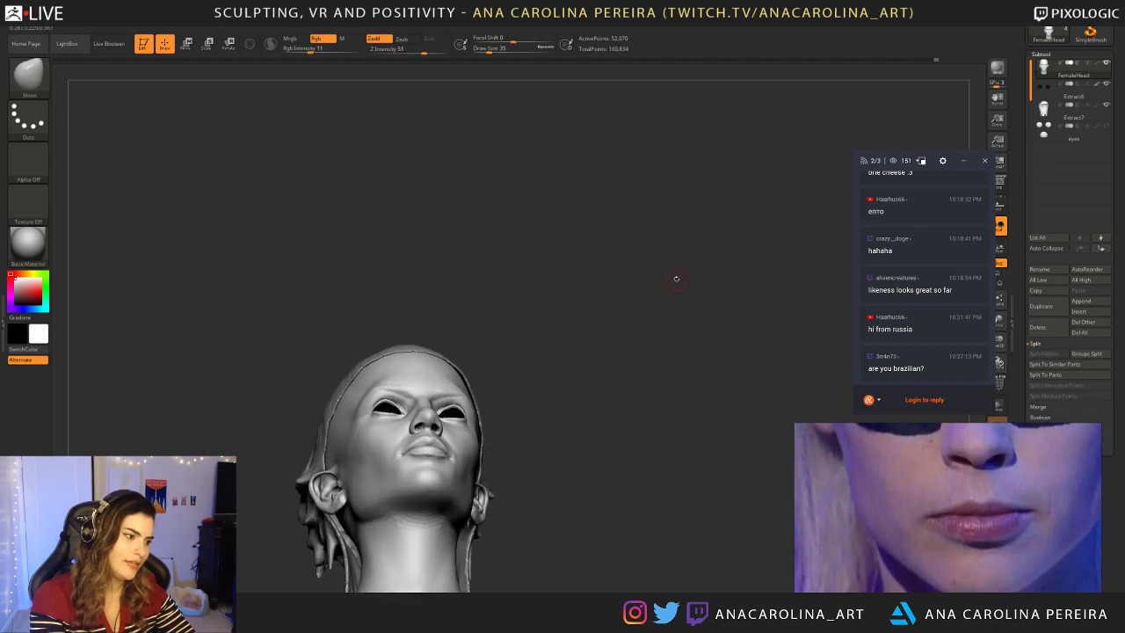
ctrl+right_drag(676, 279, 682, 378)
key(space)
drag(681, 377, 688, 336)
mouse_move(630, 374)
mouse_down()
mouse_move(591, 359)
mouse_move(618, 318)
mouse_up()
key(space)
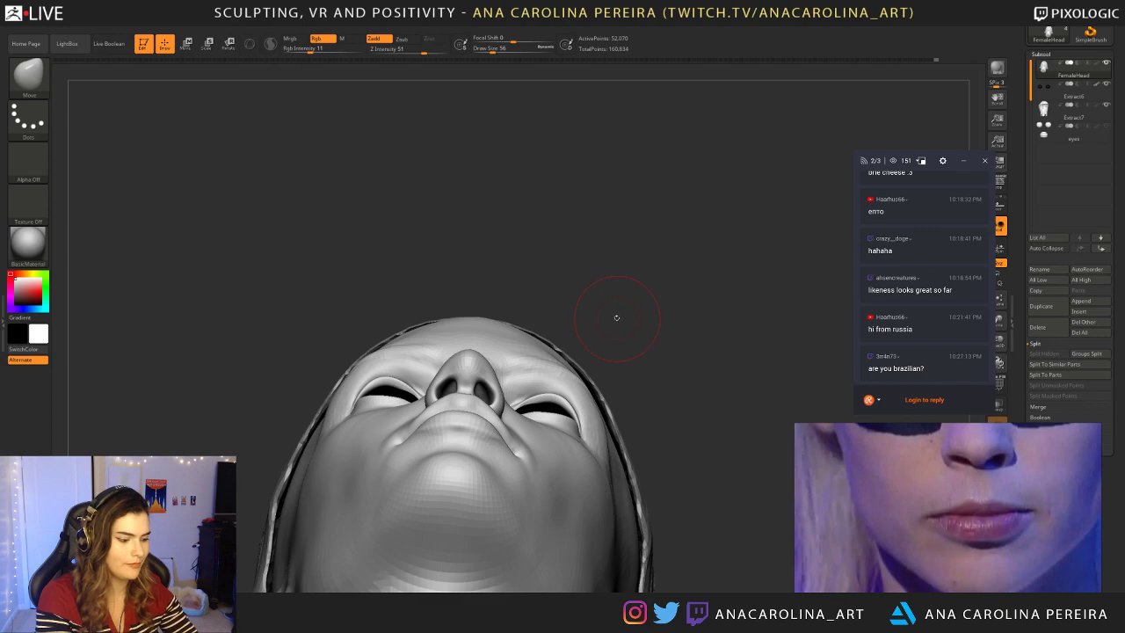
key(b)
key(m)
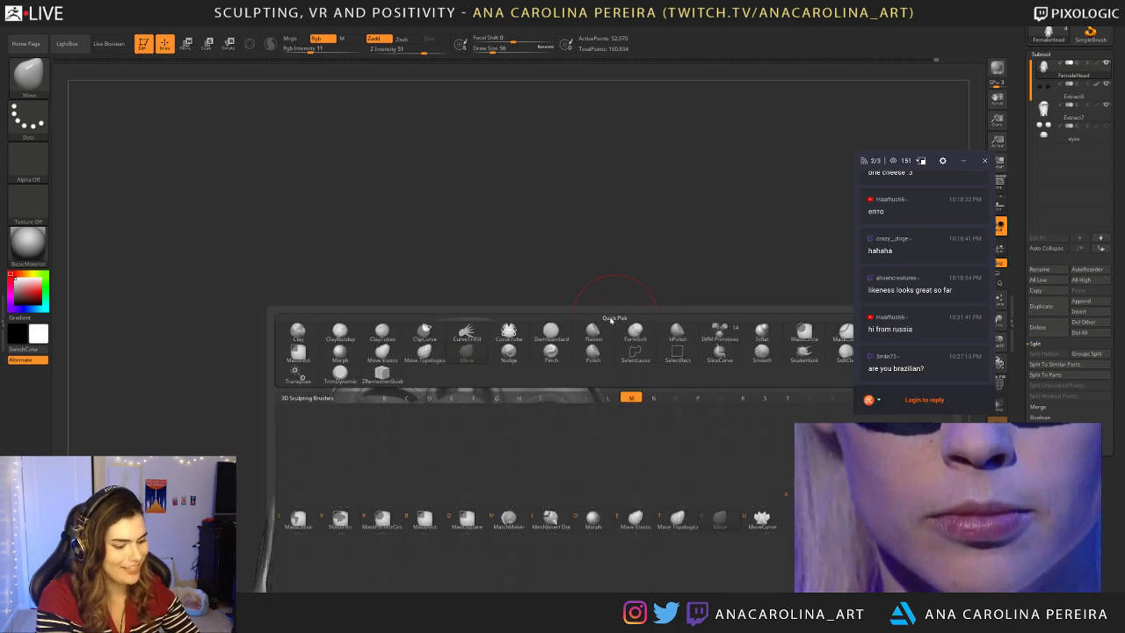
key(v)
drag(608, 329, 600, 300)
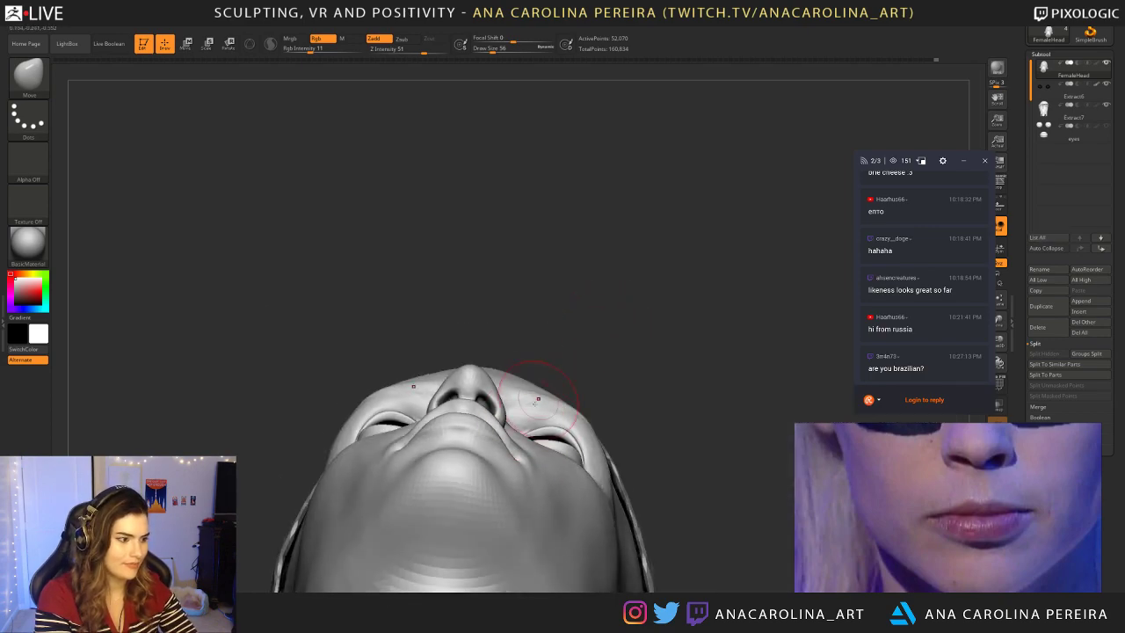
drag(499, 438, 499, 425)
drag(606, 351, 597, 459)
Step: Define the mouth corners with DamStandard at draw size 33 and smooth the skin around them
ctrl+right_drag(615, 413, 670, 463)
key(space)
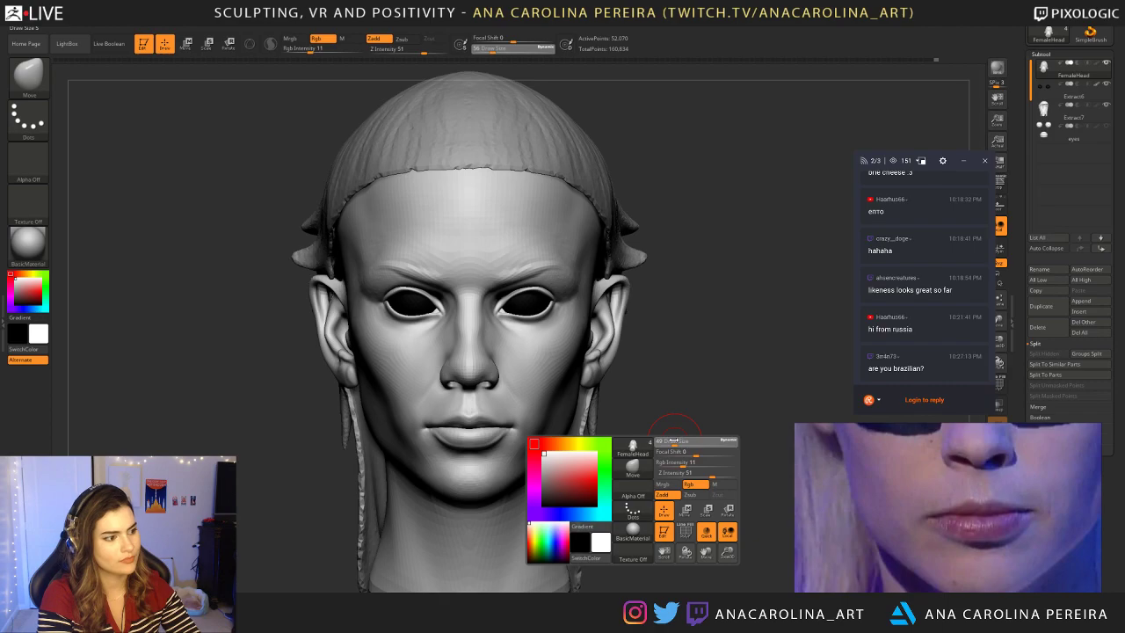
ctrl+right_drag(673, 406, 685, 418)
key(space)
click(577, 406)
key(b)
key(d)
key(s)
key(space)
drag(532, 403, 533, 402)
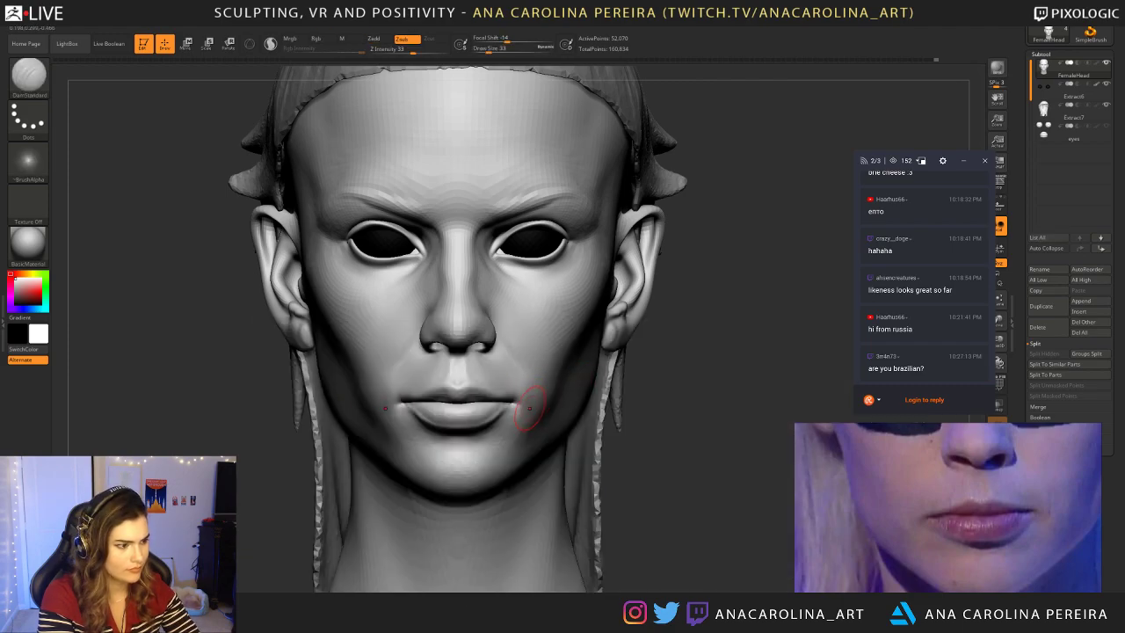
mouse_move(541, 395)
ctrl+right_down()
mouse_move(650, 389)
mouse_move(583, 448)
mouse_move(656, 460)
ctrl+right_up()
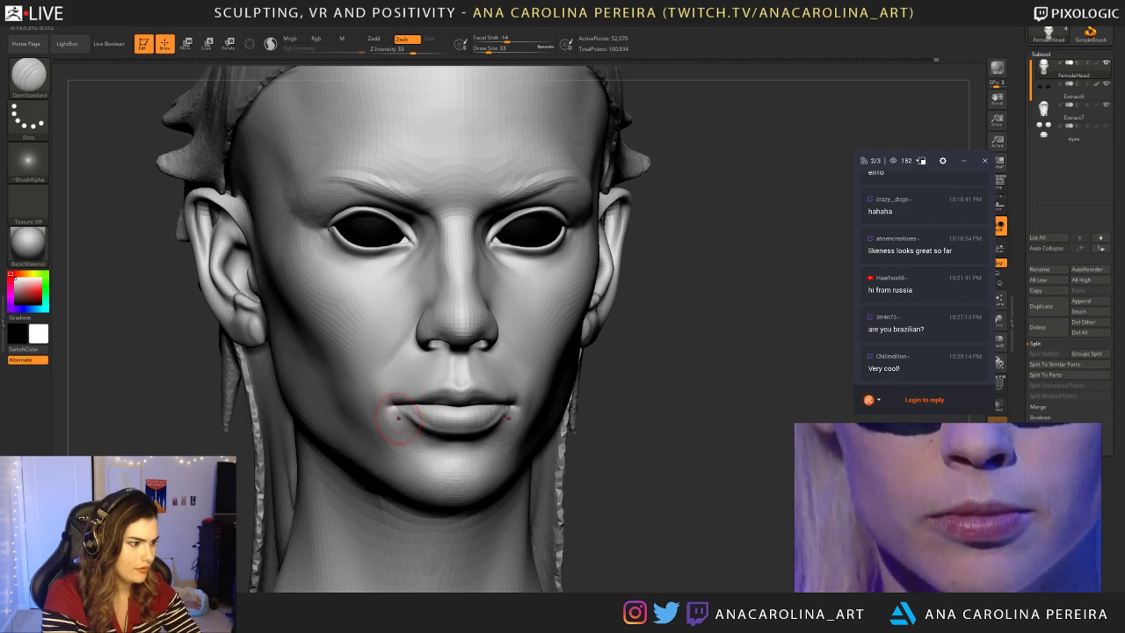
shift+drag(413, 424, 403, 405)
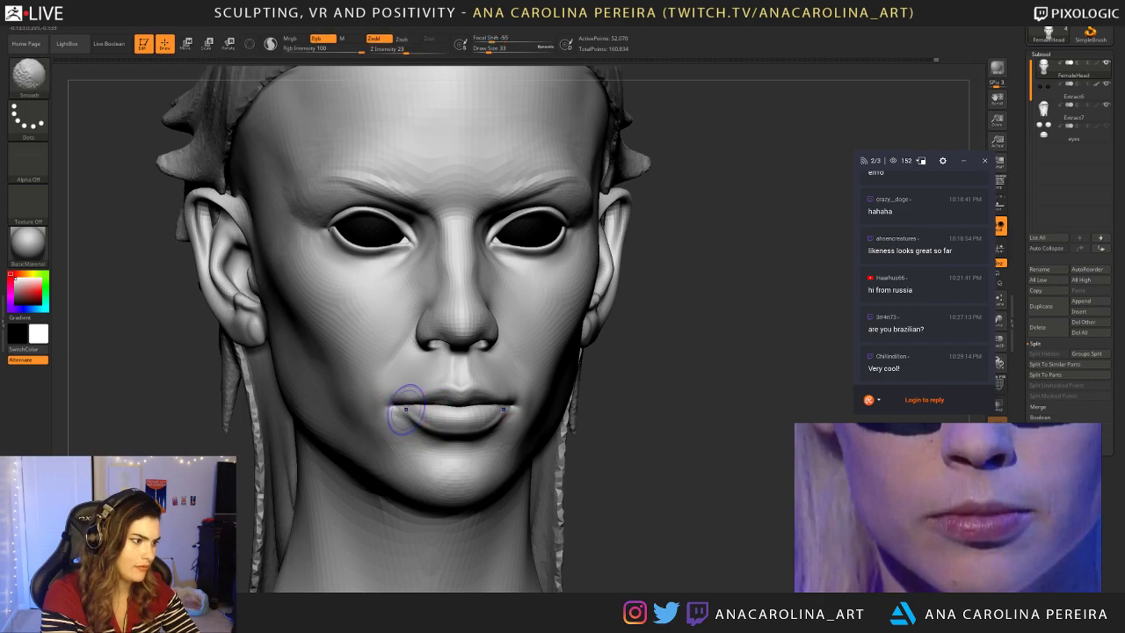
key(f)
Step: Reshape the upper lip contour and cupid's bow with Move at draw sizes 16 and 22
ctrl+right_drag(629, 381, 658, 427)
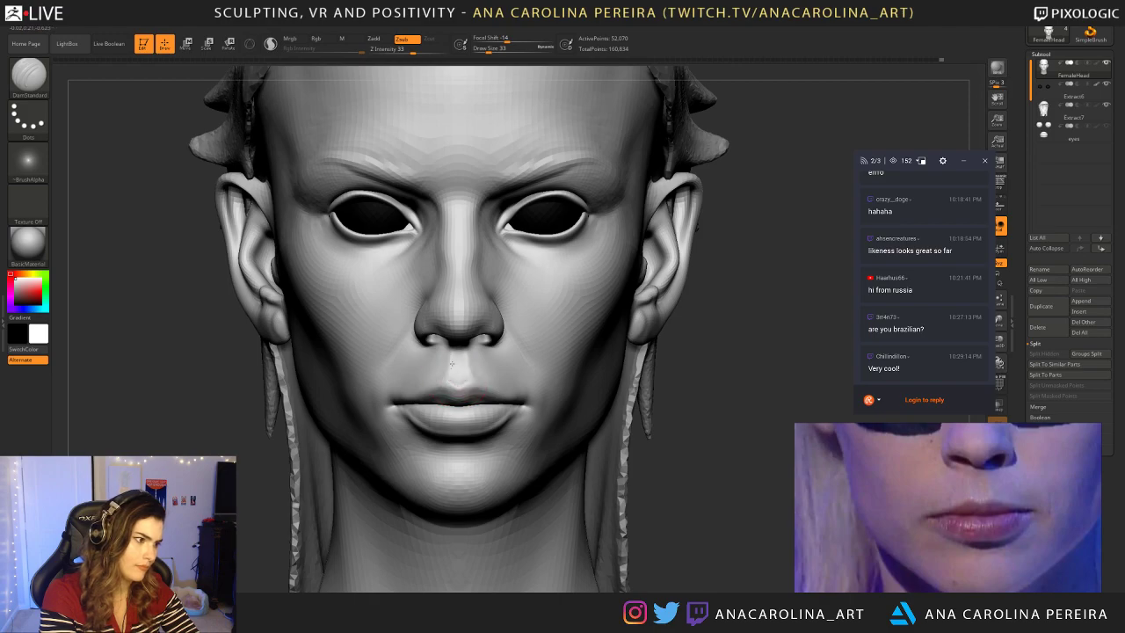
key(b)
key(m)
key(v)
alt+drag(703, 355, 757, 408)
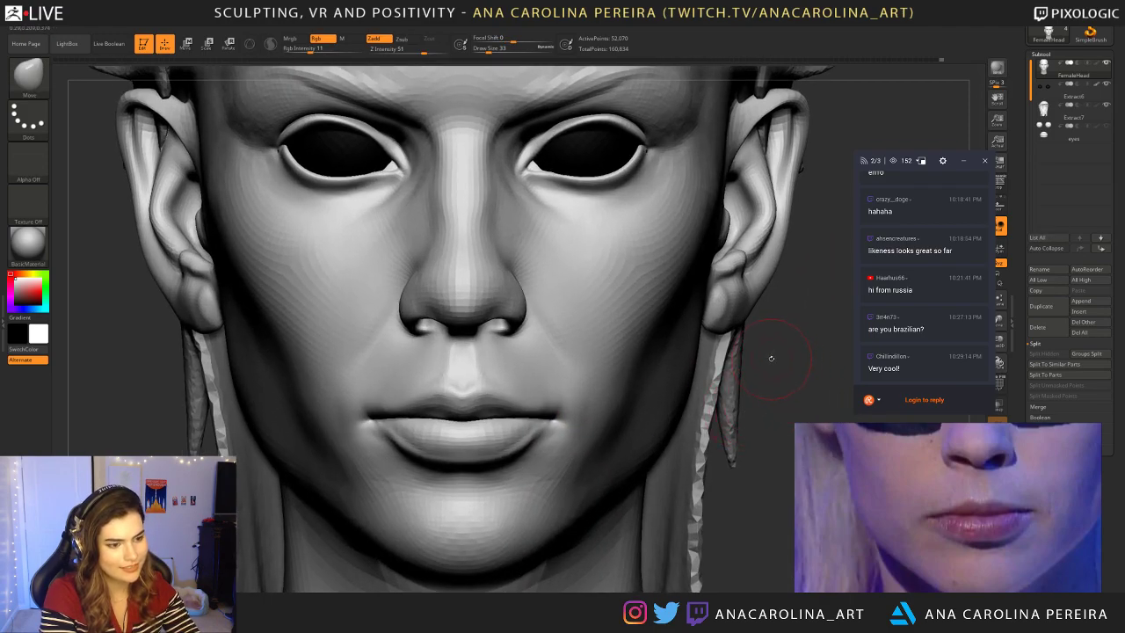
key(space)
mouse_move(779, 359)
alt+mouse_down()
mouse_move(784, 369)
mouse_move(765, 373)
alt+mouse_up()
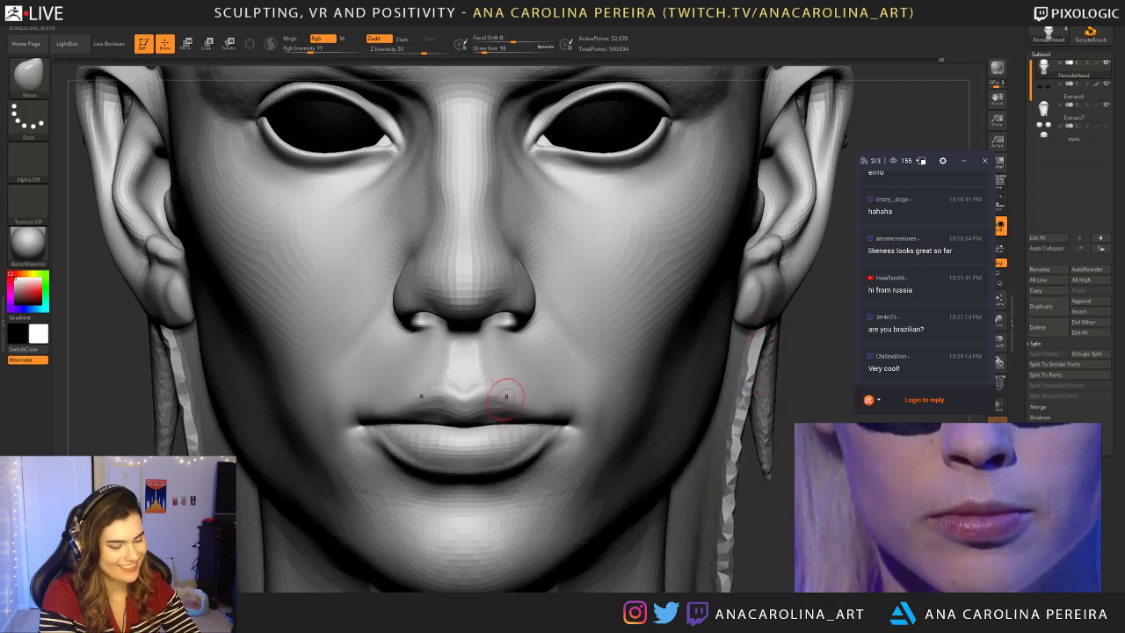
key(space)
drag(527, 405, 532, 419)
right_drag(669, 405, 807, 346)
key(n)
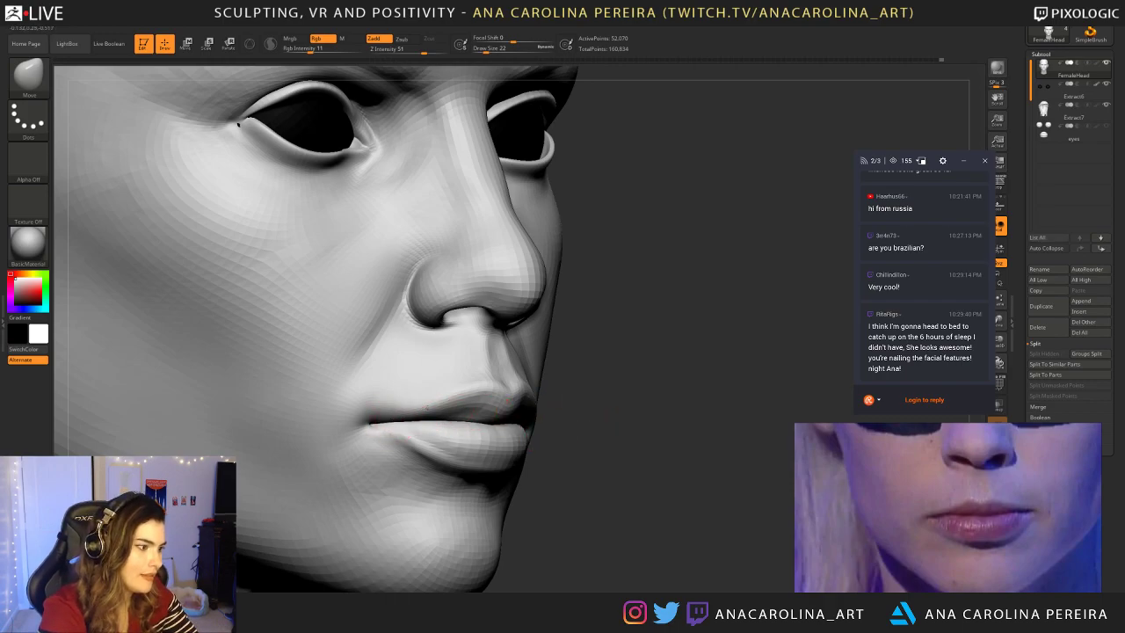
Step: Sharpen the upper lip border with DamStandard at draw size 22
key(b)
key(d)
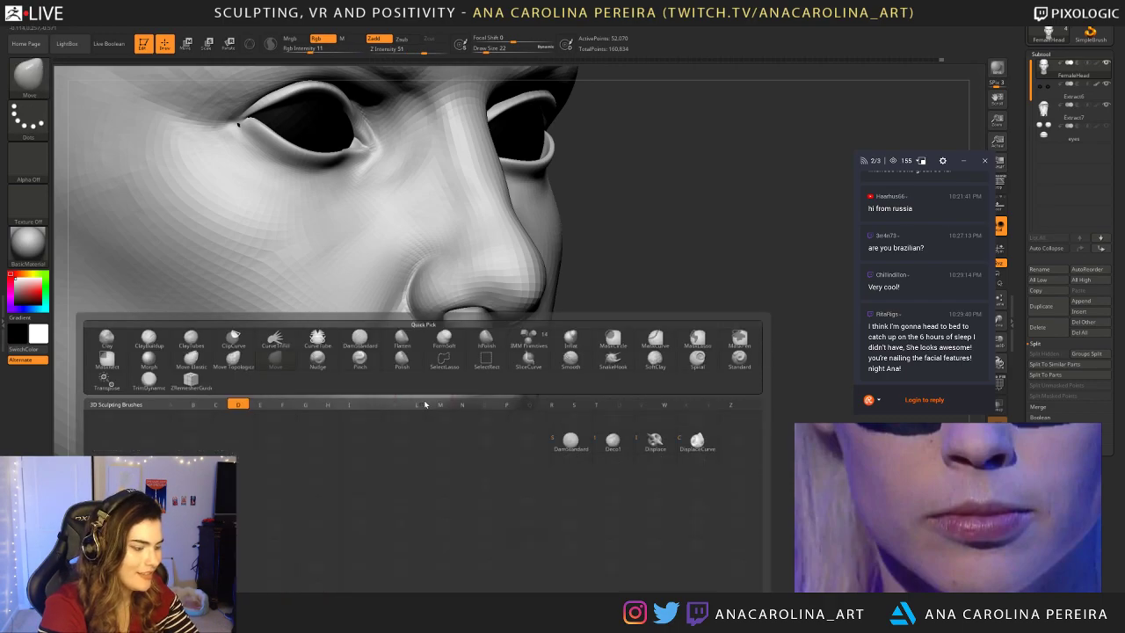
key(s)
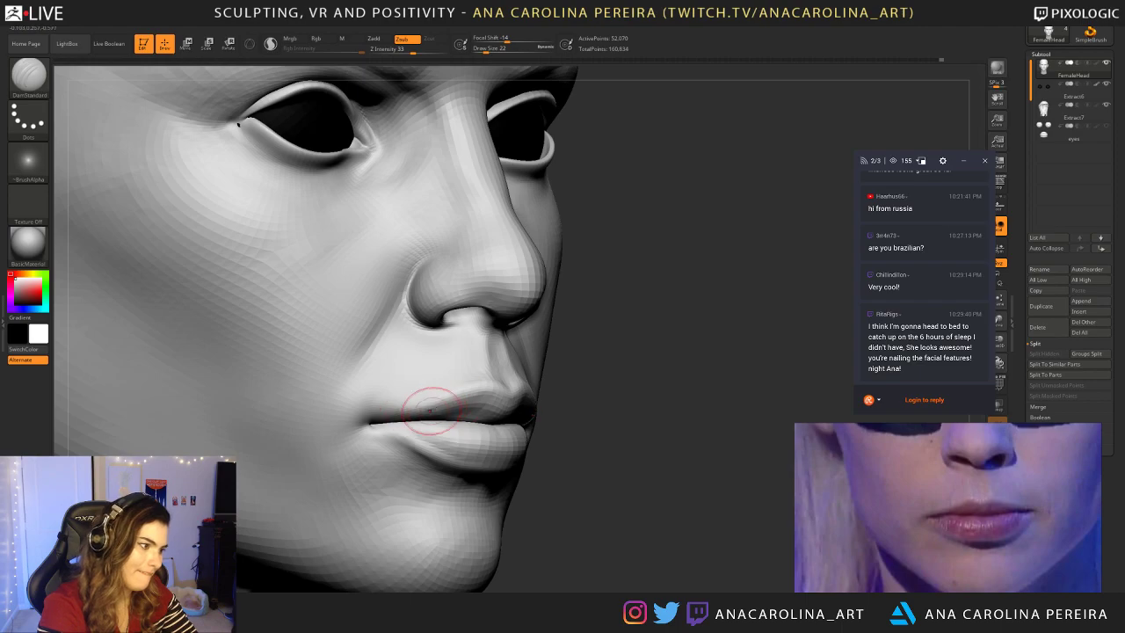
mouse_move(474, 404)
mouse_down()
mouse_move(497, 400)
mouse_move(499, 387)
mouse_up()
drag(430, 408, 515, 400)
shift+drag(695, 387, 658, 372)
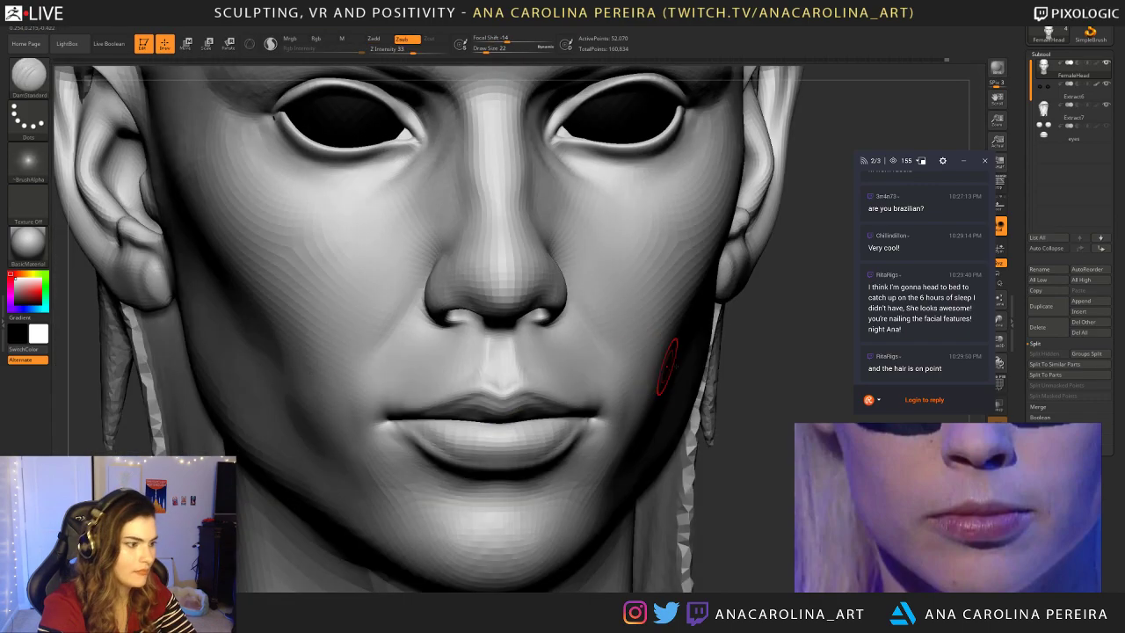
mouse_move(750, 392)
alt+mouse_down()
mouse_move(728, 299)
mouse_move(736, 413)
alt+mouse_up()
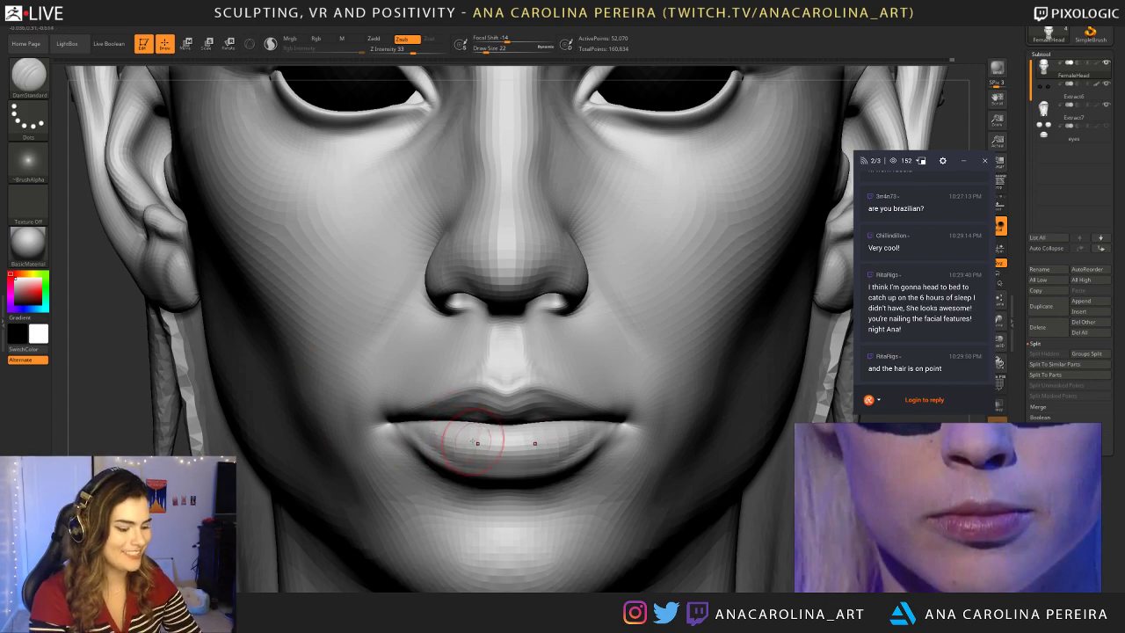
Step: Build up the lower lip near the mouth corner with ClayBuildup at draw size 16 and smooth it
key(b)
key(b)
key(l)
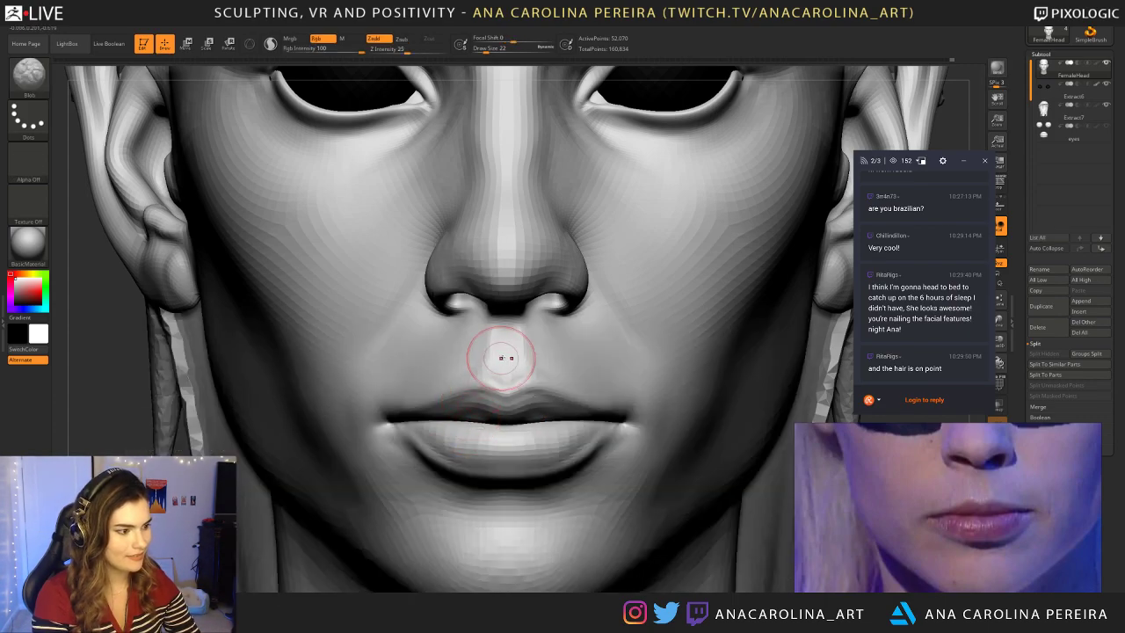
key(b)
key(c)
key(b)
key(space)
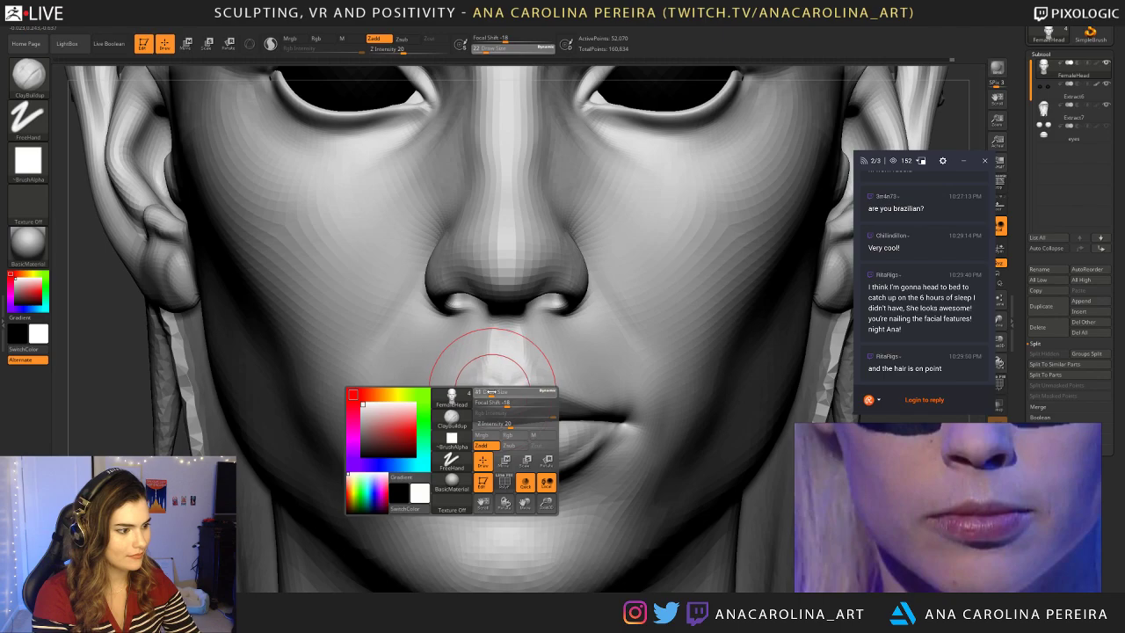
key(space)
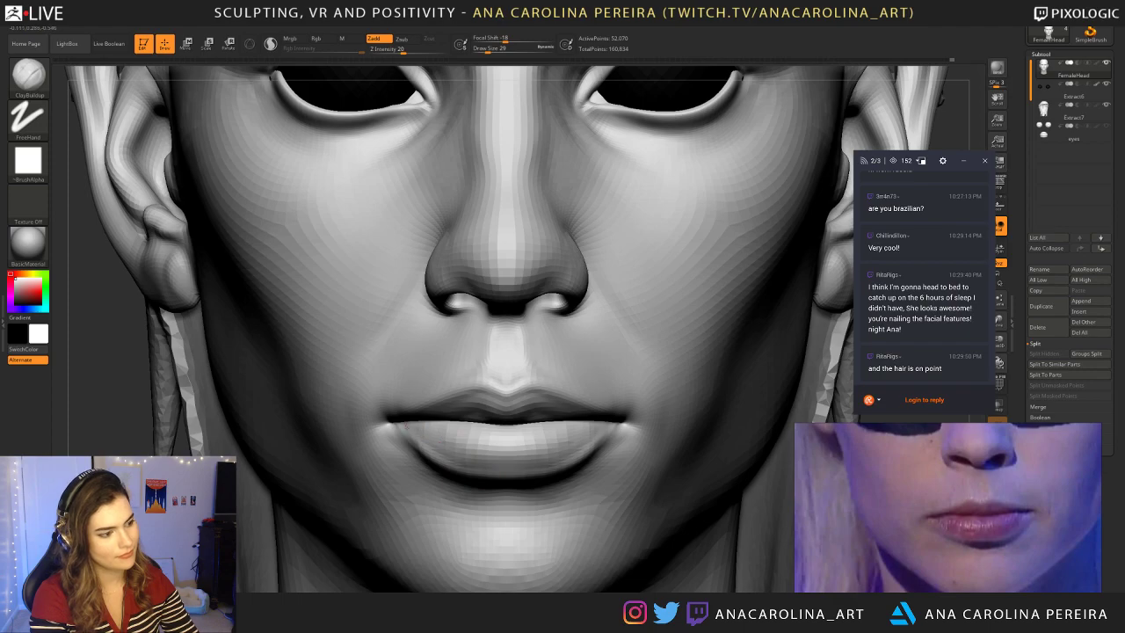
right_drag(386, 452, 472, 427)
drag(635, 397, 639, 396)
key(space)
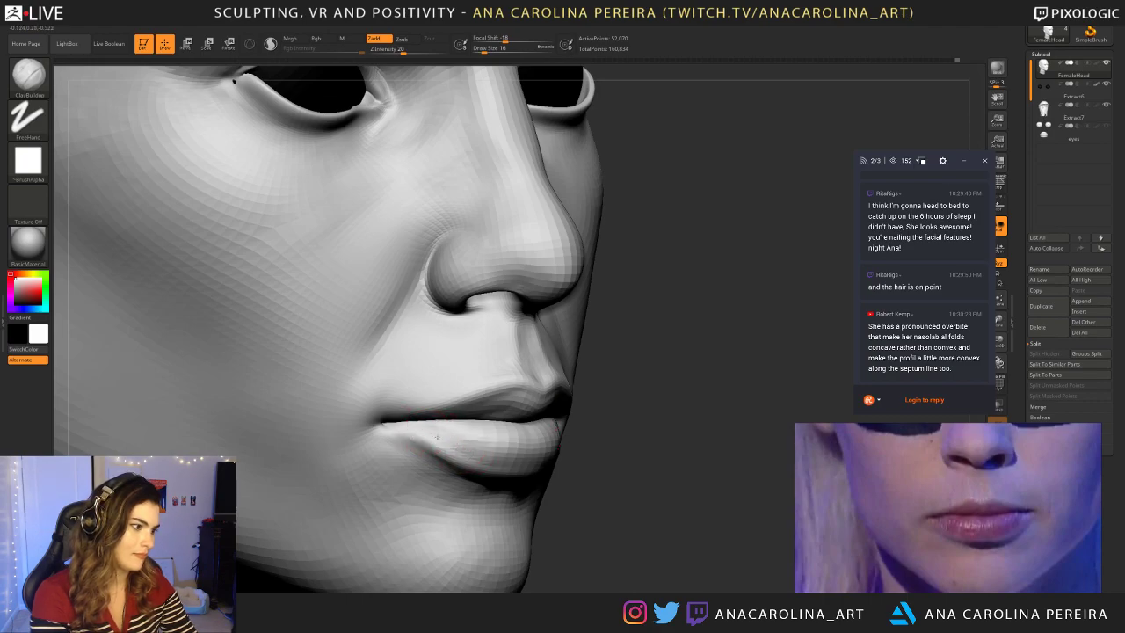
ctrl+right_drag(453, 425, 446, 352)
shift+right_drag(632, 426, 653, 427)
mouse_move(405, 431)
ctrl+right_down()
mouse_move(406, 380)
mouse_move(419, 437)
ctrl+right_up()
shift+drag(422, 436, 442, 435)
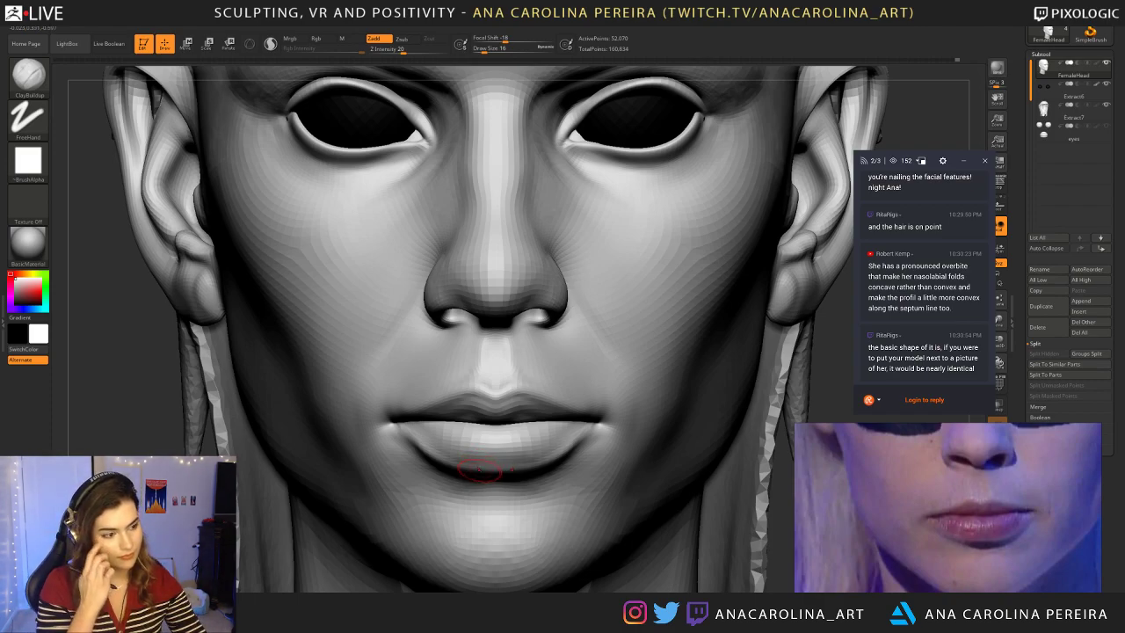
Step: Browse the reference images to a close-up of the side-profile portrait and compare its nose, lips and chin with the head
mouse_move(132, 352)
mouse_down()
mouse_move(103, 286)
mouse_move(97, 194)
mouse_move(307, 195)
mouse_up()
drag(474, 479, 560, 492)
scroll(914, 499, down, 4)
scroll(914, 499, down, 6)
middle_drag(985, 478, 986, 450)
scroll(921, 552, up, 5)
scroll(914, 483, down, 3)
middle_drag(930, 506, 973, 574)
scroll(857, 498, up, 2)
middle_drag(857, 498, 798, 492)
scroll(870, 496, down, 4)
middle_drag(1015, 503, 941, 499)
scroll(941, 499, up, 5)
scroll(940, 496, up, 2)
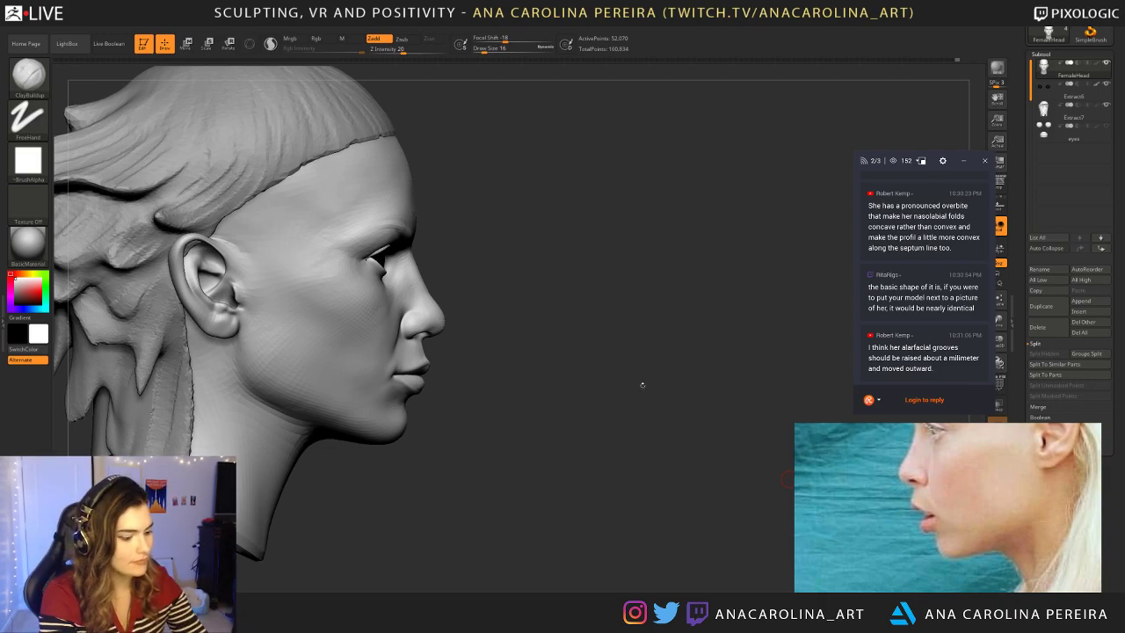
Step: Adjust the mouth's side profile with the Move brush at draw size 46
drag(641, 384, 615, 384)
right_drag(367, 403, 376, 403)
drag(571, 414, 430, 417)
key(b)
key(m)
key(v)
mouse_move(606, 417)
mouse_down()
mouse_move(404, 413)
mouse_move(460, 383)
mouse_up()
key(space)
mouse_move(337, 489)
mouse_down()
mouse_move(320, 492)
mouse_move(320, 527)
mouse_move(348, 548)
mouse_up()
key(space)
drag(446, 358, 434, 359)
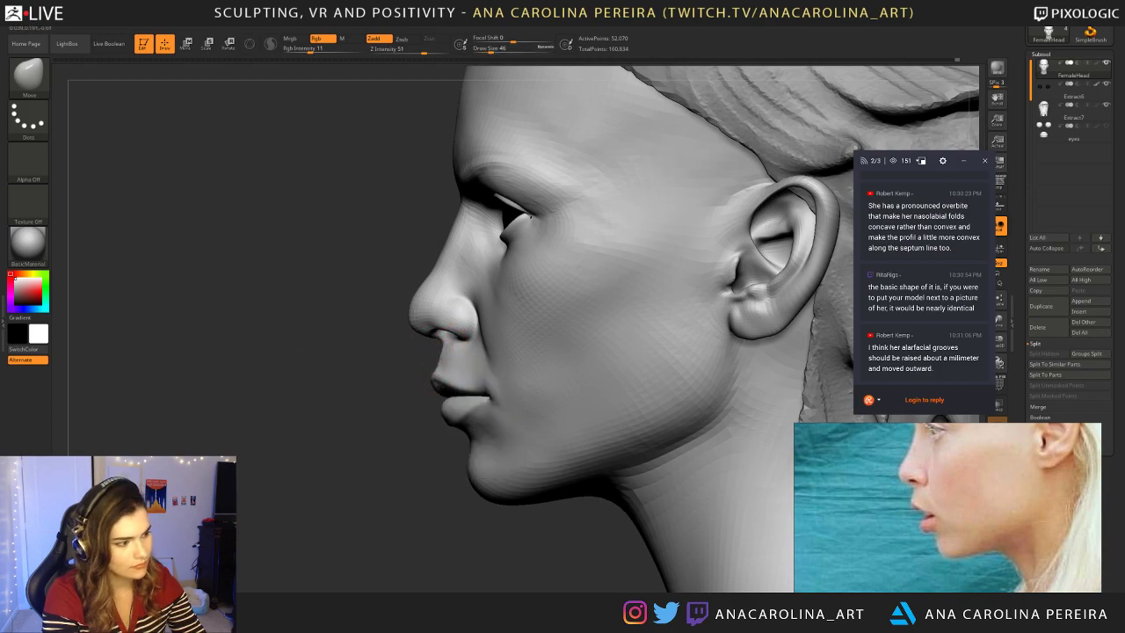
Step: Refine the upper lip and philtrum contour in profile with Move at draw size 23
alt+drag(342, 378, 471, 408)
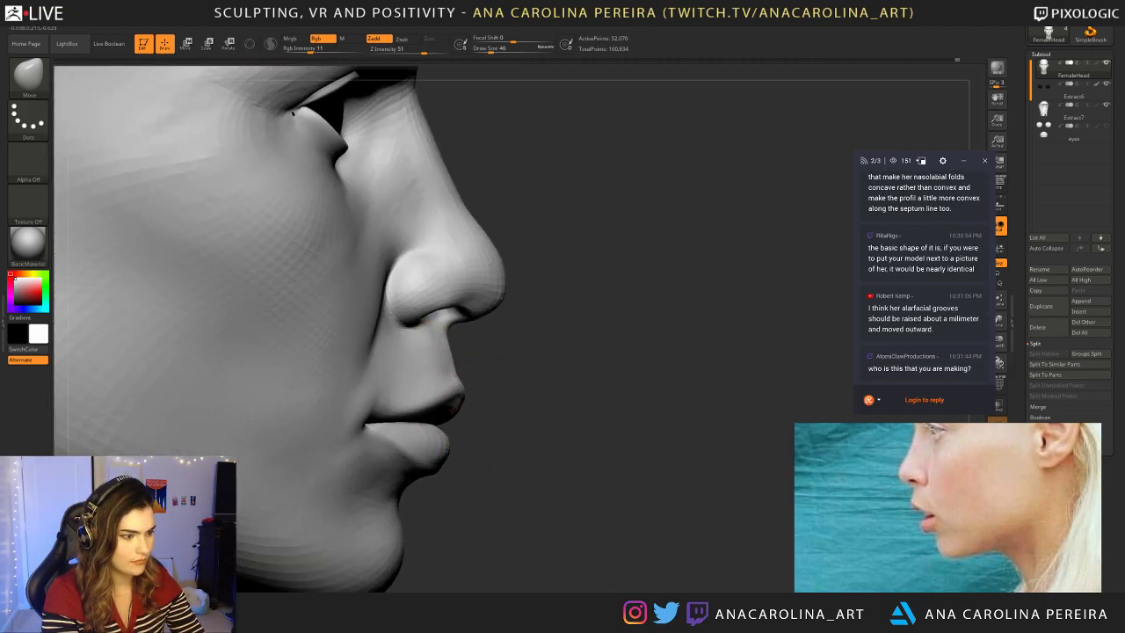
key(space)
drag(480, 388, 475, 387)
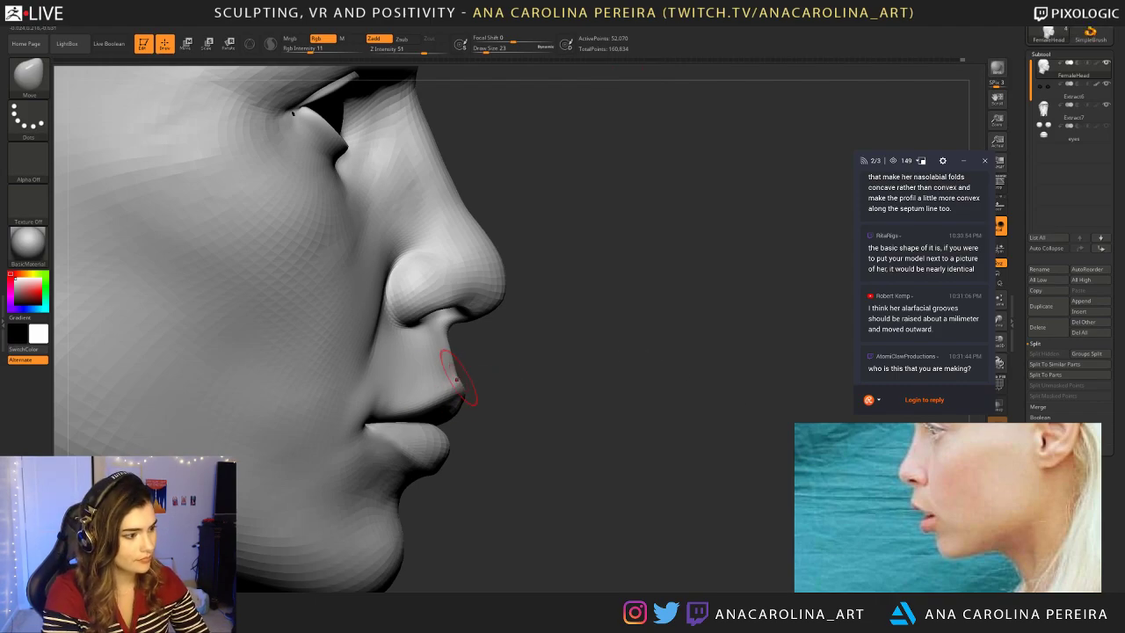
right_drag(457, 376, 571, 303)
right_drag(488, 373, 639, 386)
ctrl+right_drag(640, 387, 602, 419)
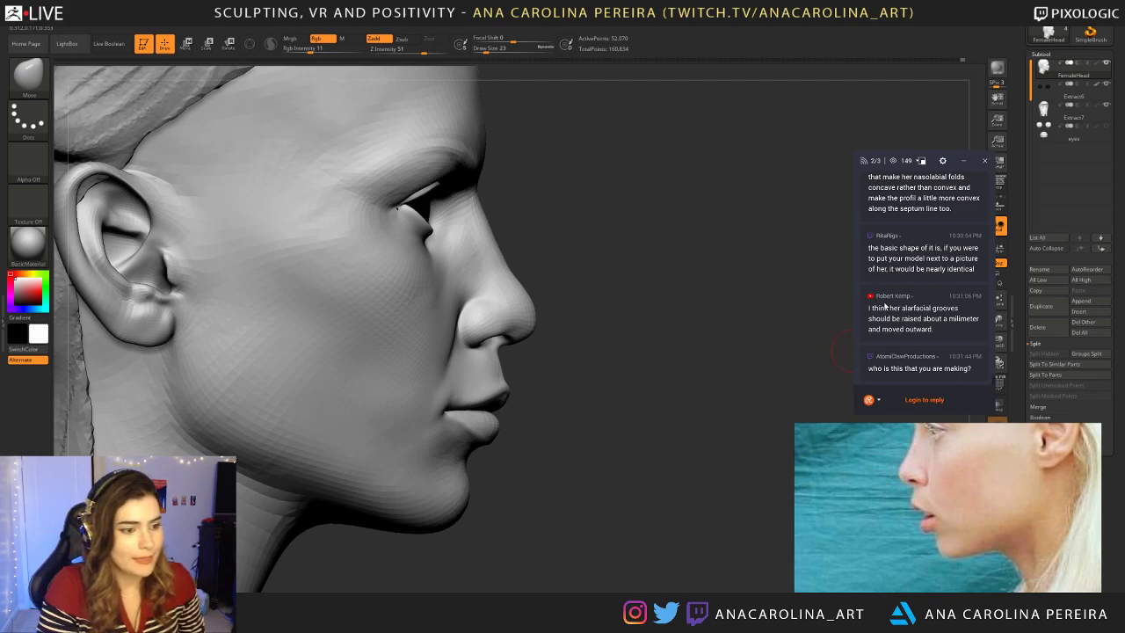
Step: Read the chat comment about the alarfacial grooves, highlighting that phrase
mouse_move(890, 308)
mouse_down()
mouse_move(940, 319)
mouse_move(868, 308)
mouse_up()
click(935, 330)
click(870, 309)
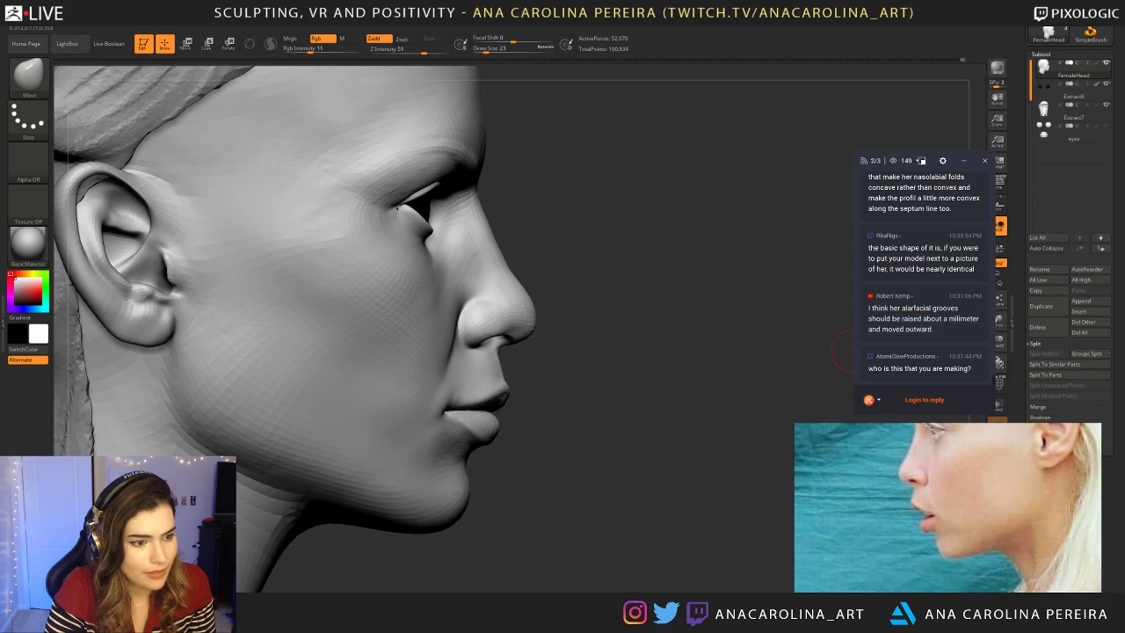
drag(901, 307, 958, 309)
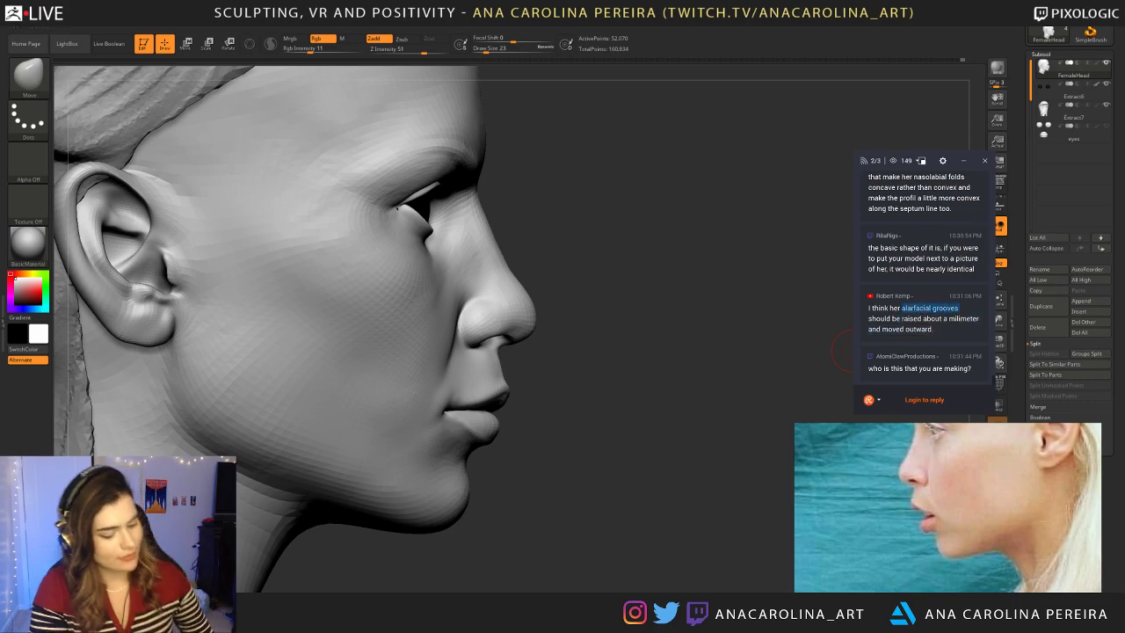
click(955, 310)
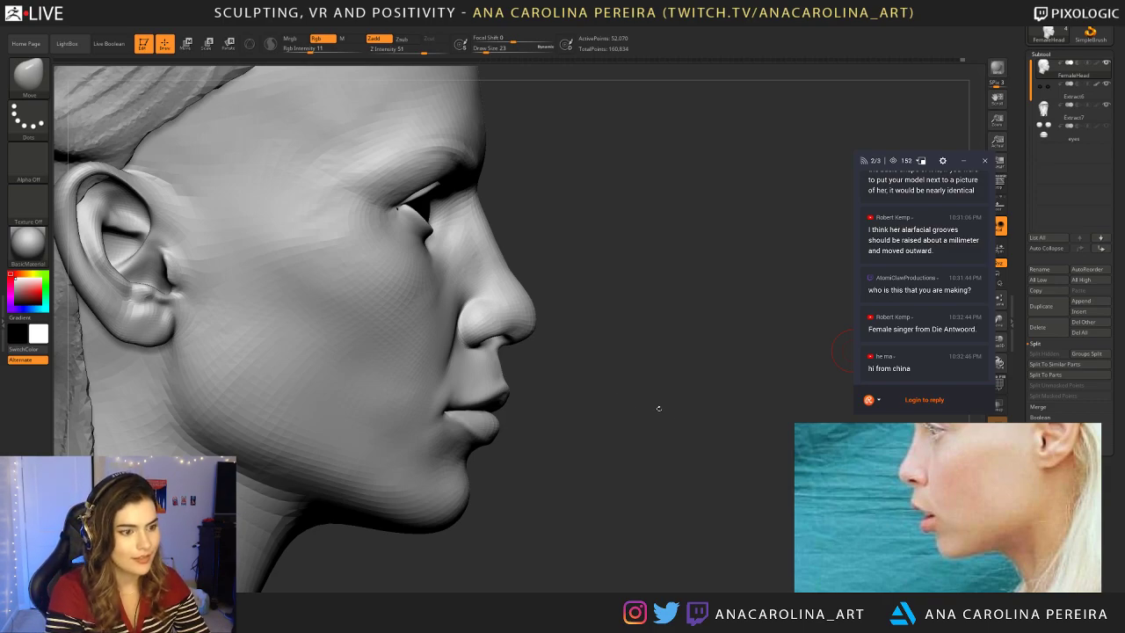
Step: Reposition the nostril wing and its groove in side view with Move at draw size 31
mouse_move(628, 414)
mouse_down()
mouse_move(660, 400)
mouse_move(596, 313)
mouse_move(626, 367)
mouse_move(610, 322)
mouse_up()
key(space)
click(609, 341)
key(b)
key(space)
click(591, 306)
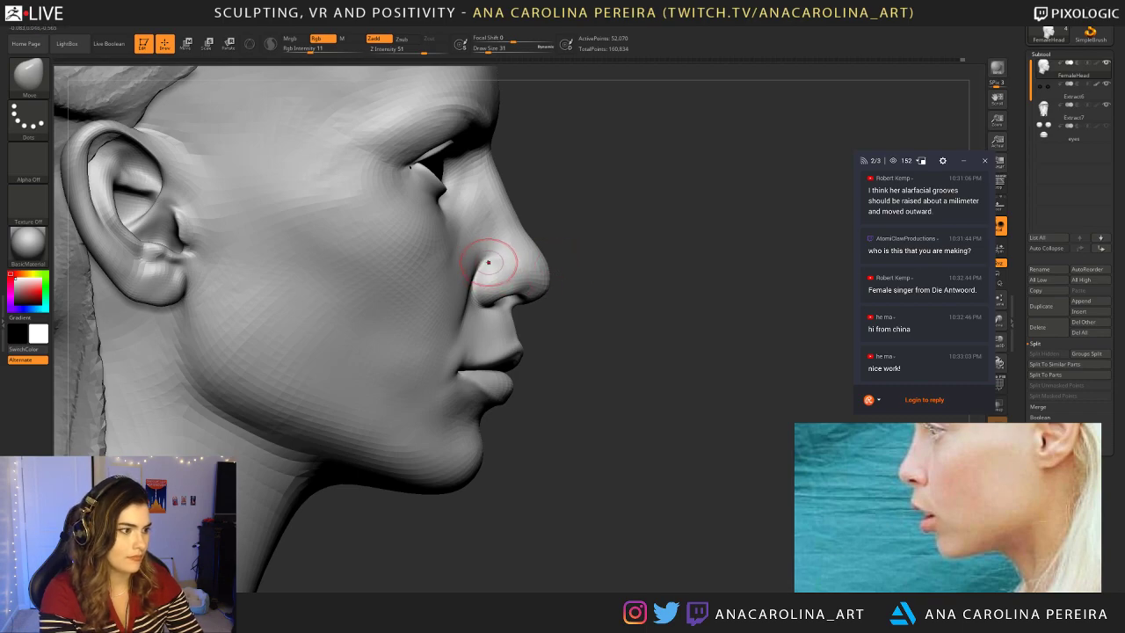
ctrl+right_drag(490, 260, 211, 216)
ctrl+right_drag(698, 303, 522, 492)
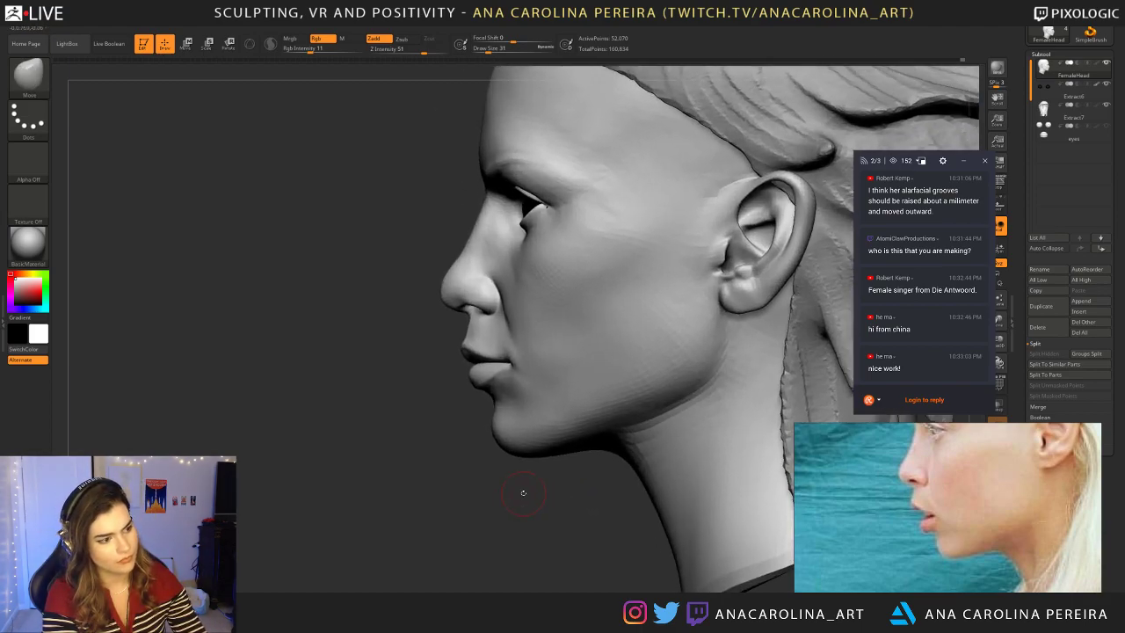
Step: Adjust the chin and lower mouth profile with Move at draw size 44, comparing it from the front
key(space)
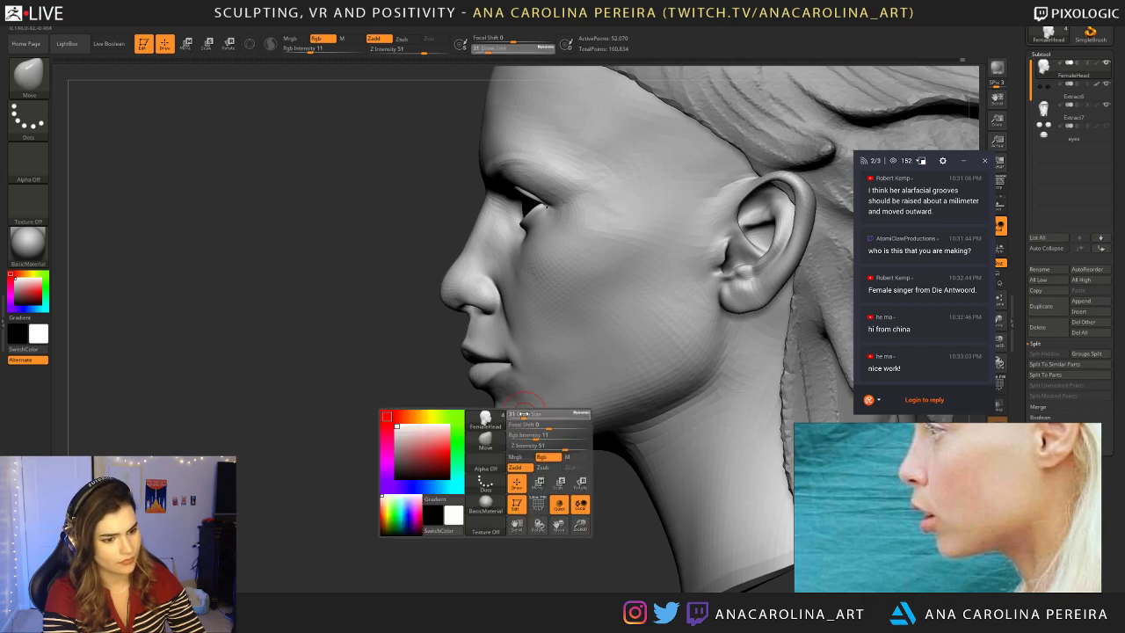
drag(527, 414, 525, 414)
mouse_move(351, 518)
right_down()
mouse_move(434, 540)
mouse_move(506, 449)
right_up()
shift+right_drag(587, 420, 653, 405)
ctrl+right_drag(637, 356, 703, 359)
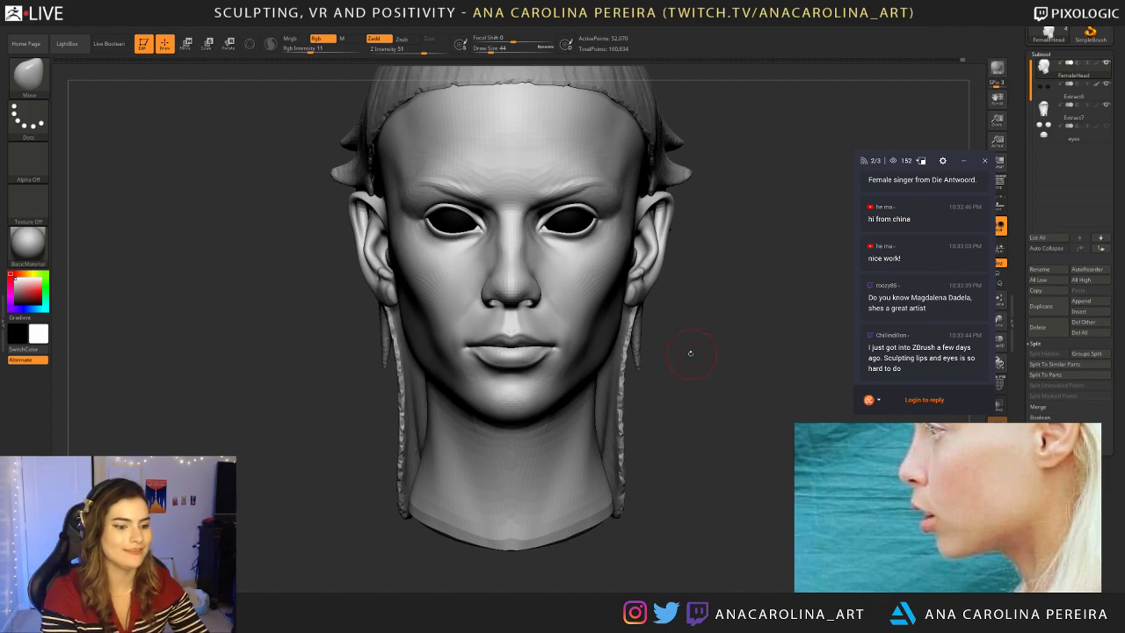
shift+drag(692, 353, 641, 377)
Step: Refine the transition from the lower lip to the chin in profile with Move at draw size 39
key(space)
drag(490, 389, 488, 389)
key(ctrl)
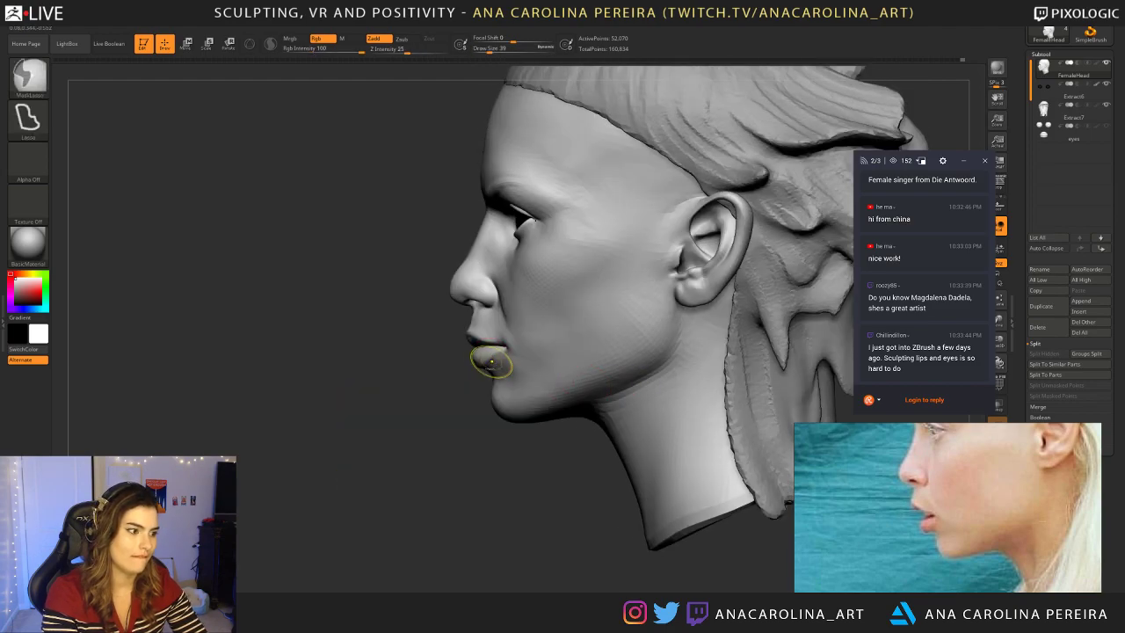
drag(473, 381, 501, 395)
mouse_move(828, 340)
mouse_down()
mouse_move(769, 305)
mouse_move(810, 306)
mouse_move(760, 296)
mouse_move(762, 346)
mouse_up()
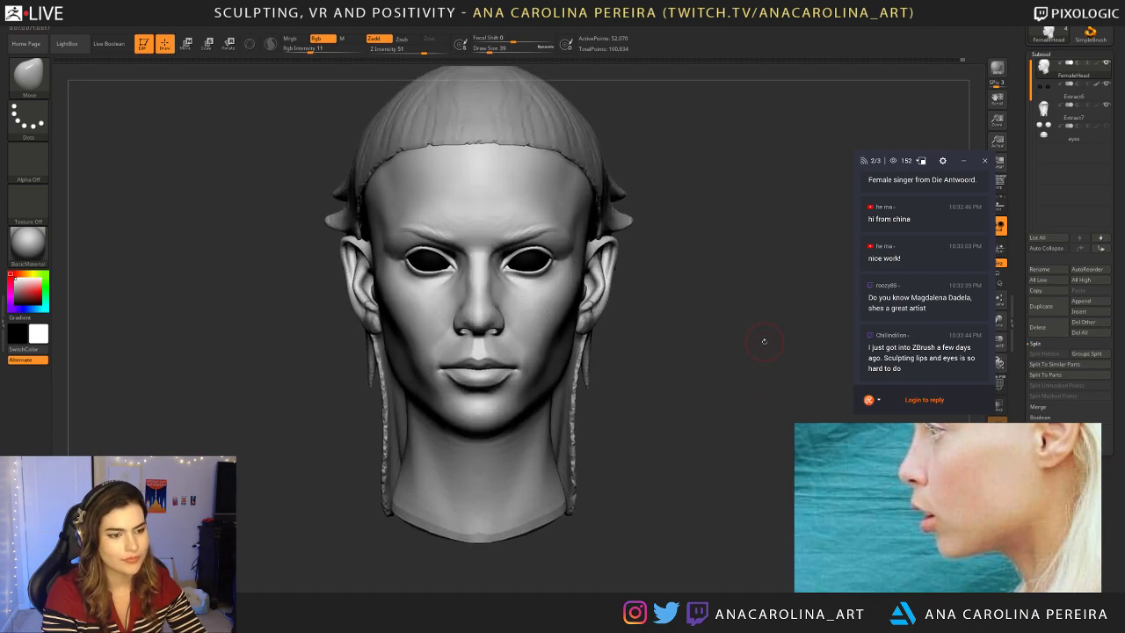
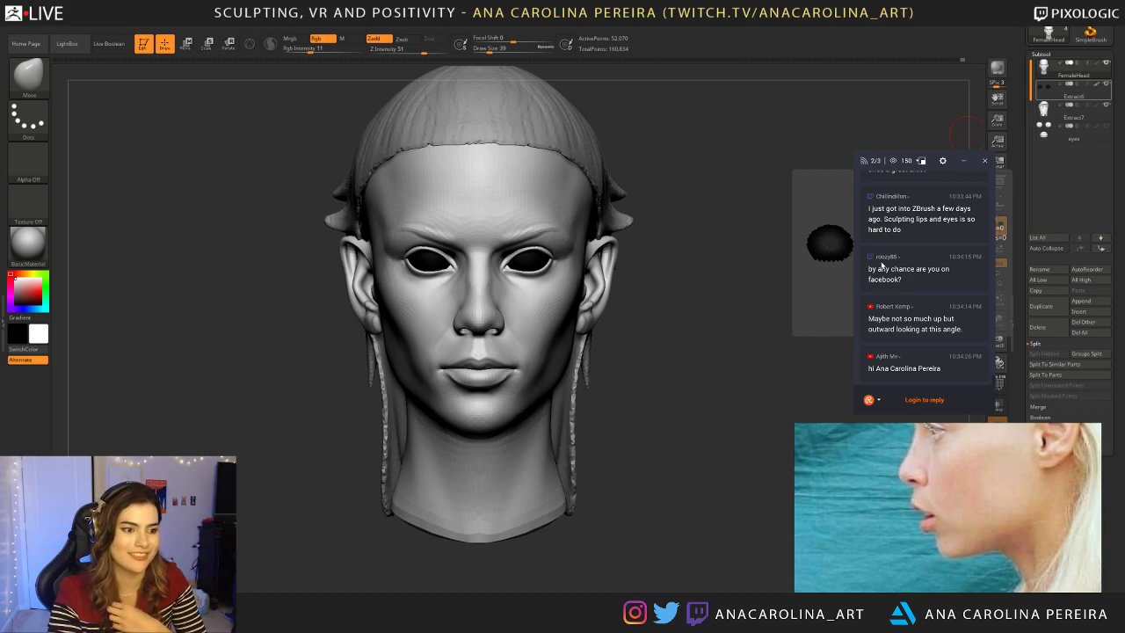
Step: Adjust the area between the nostril wing and upper lip with Move at draw size 39, following the chat's outward-angle suggestion
drag(862, 329, 969, 328)
click(973, 331)
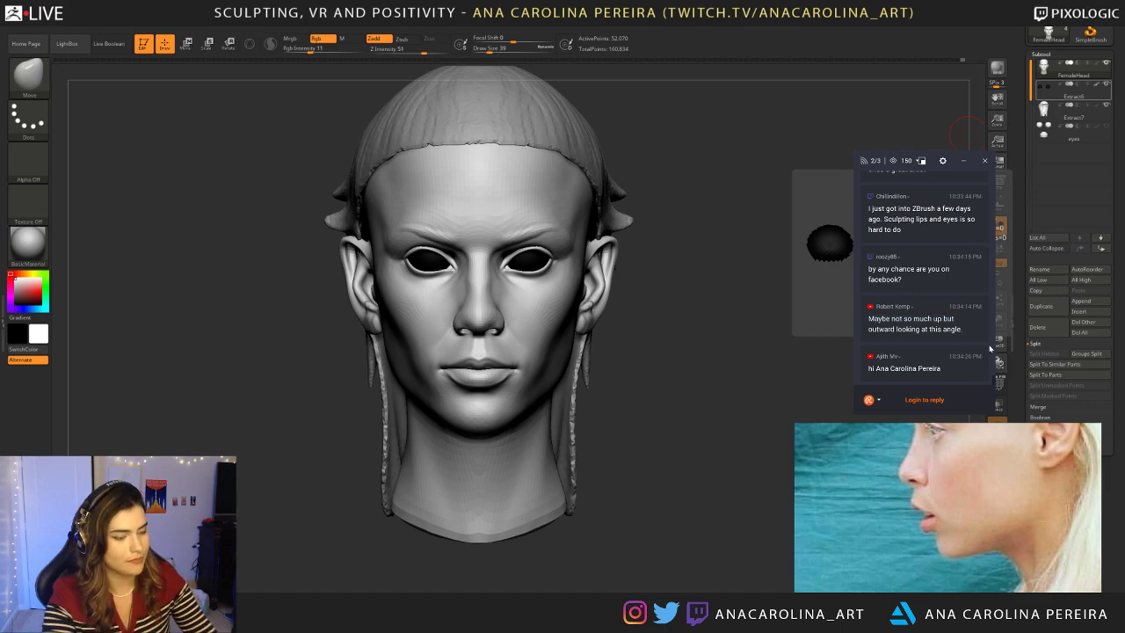
drag(669, 430, 835, 434)
mouse_move(434, 445)
alt+mouse_down()
mouse_move(489, 525)
mouse_move(553, 414)
mouse_move(465, 314)
alt+mouse_up()
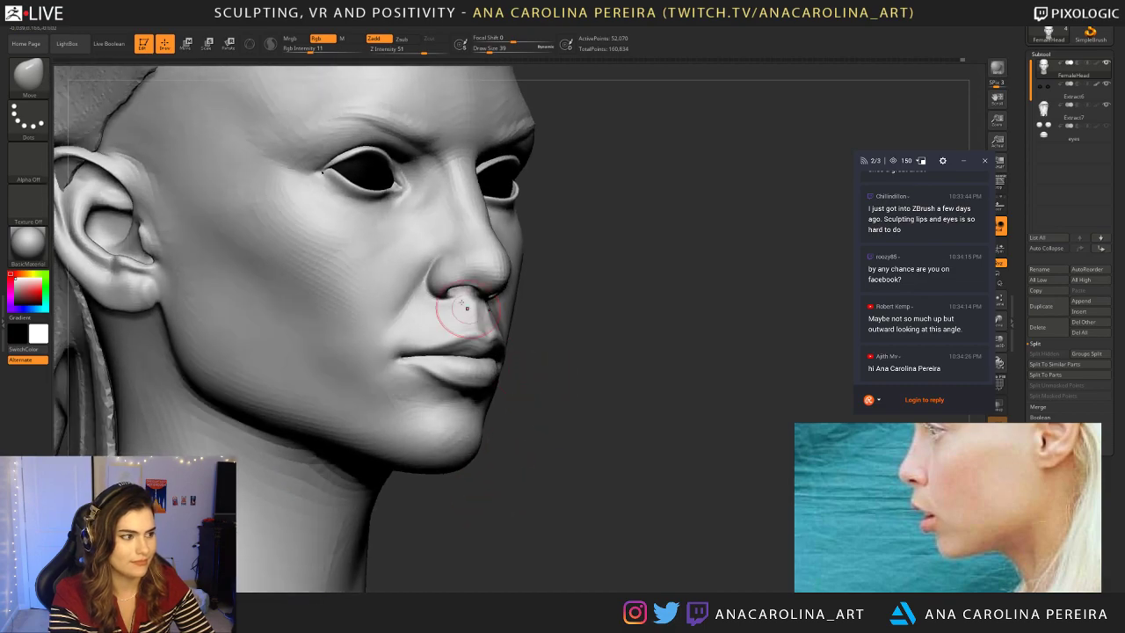
alt+drag(560, 309, 549, 232)
mouse_move(637, 316)
shift+mouse_down()
mouse_move(580, 311)
mouse_move(616, 331)
mouse_move(527, 326)
shift+mouse_up()
mouse_move(536, 415)
mouse_down()
mouse_move(439, 390)
mouse_move(460, 439)
mouse_up()
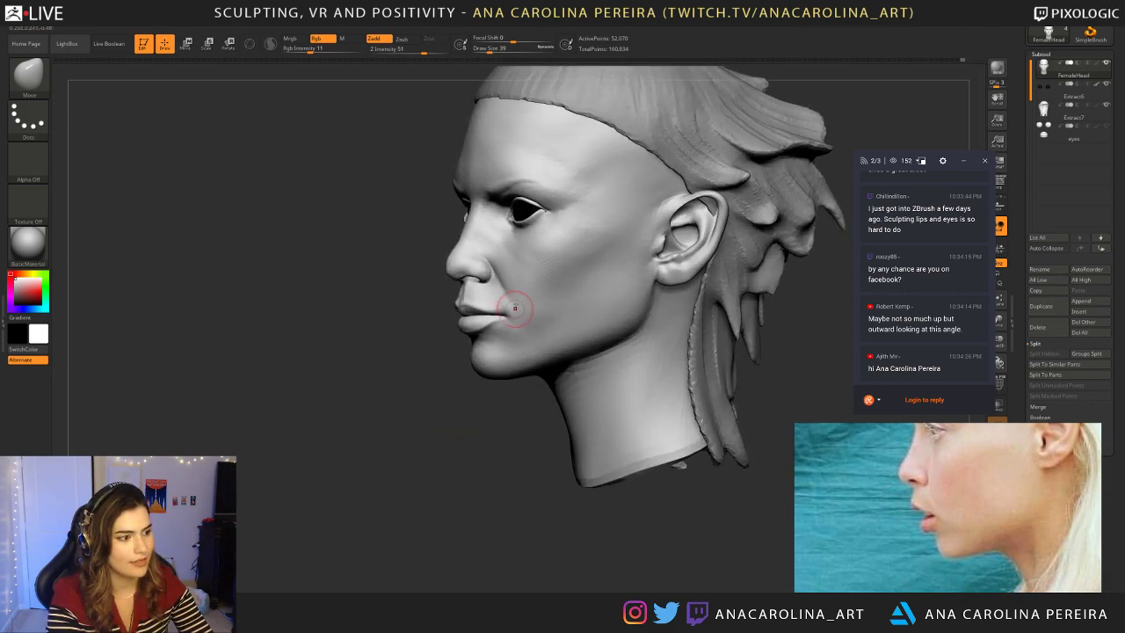
Step: Reshape the area below the lower lip with Move at draw size 37, using the black-and-white three-quarter portrait as reference
scroll(920, 520, down, 5)
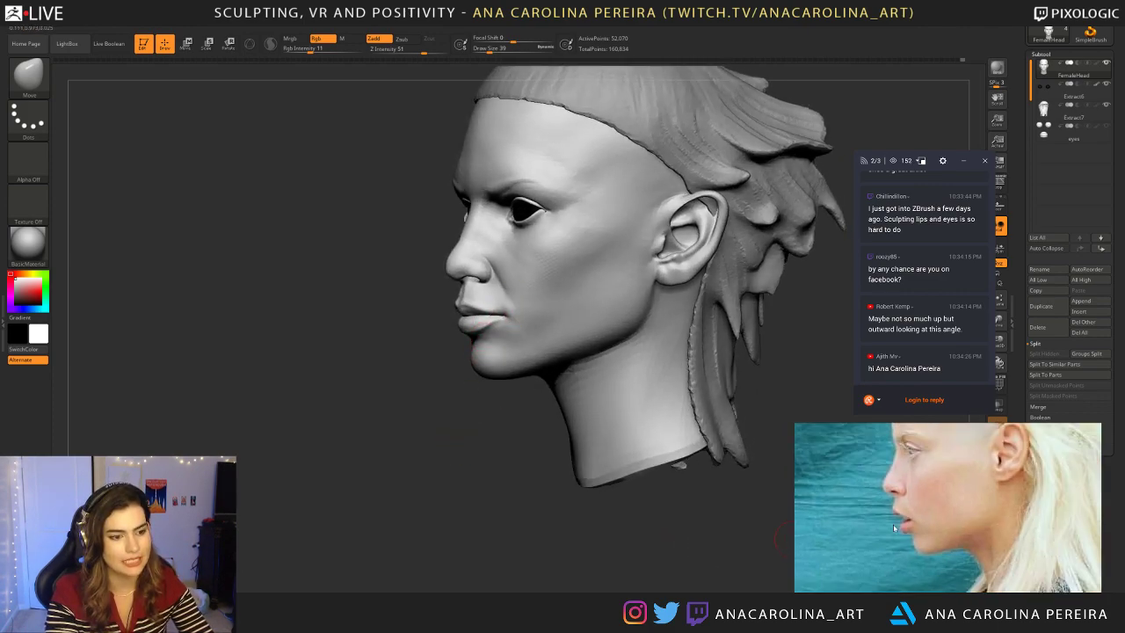
scroll(920, 520, up, 1)
middle_drag(920, 448, 958, 588)
scroll(920, 538, up, 5)
scroll(930, 497, up, 4)
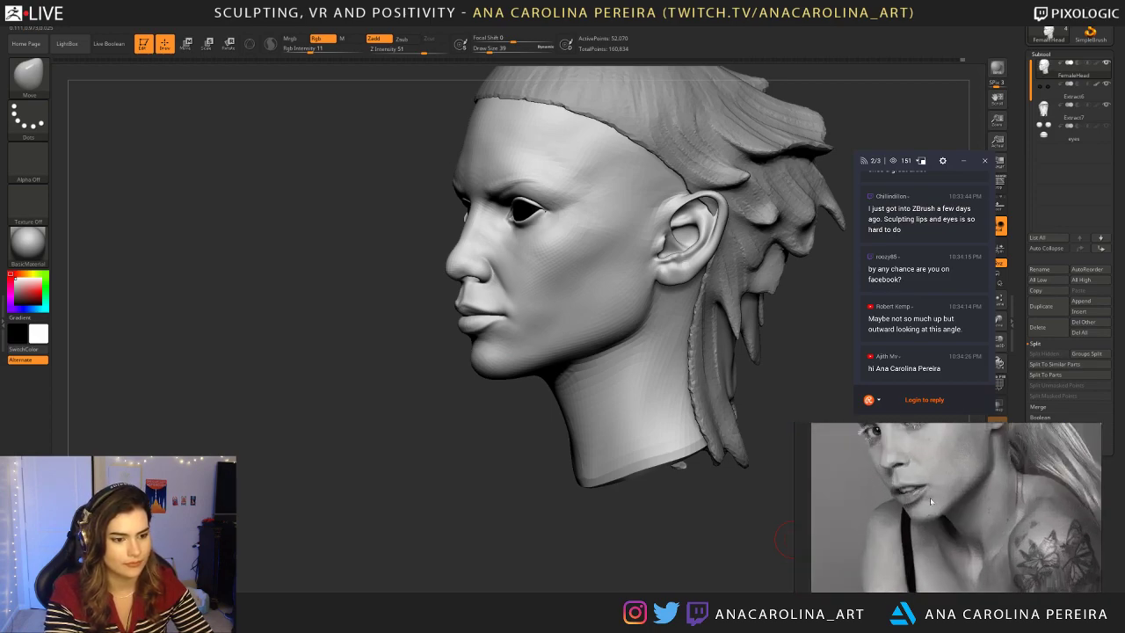
drag(442, 482, 422, 480)
mouse_move(221, 451)
alt+mouse_down()
mouse_move(235, 489)
mouse_move(254, 494)
mouse_move(499, 329)
alt+mouse_up()
key(b)
key(v)
key(space)
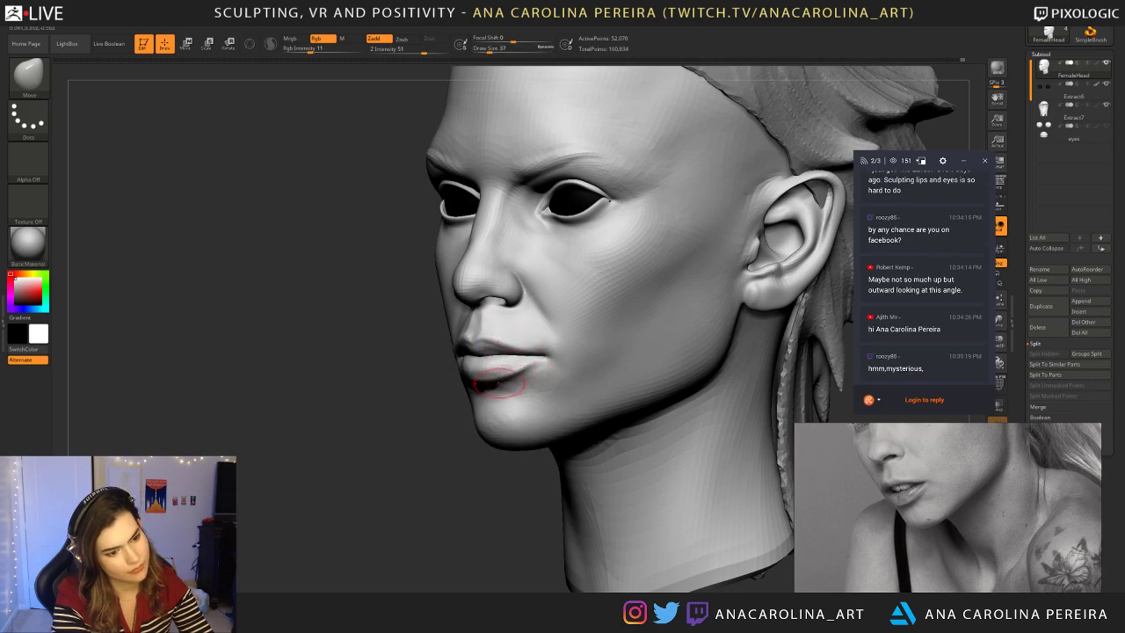
drag(449, 436, 485, 361)
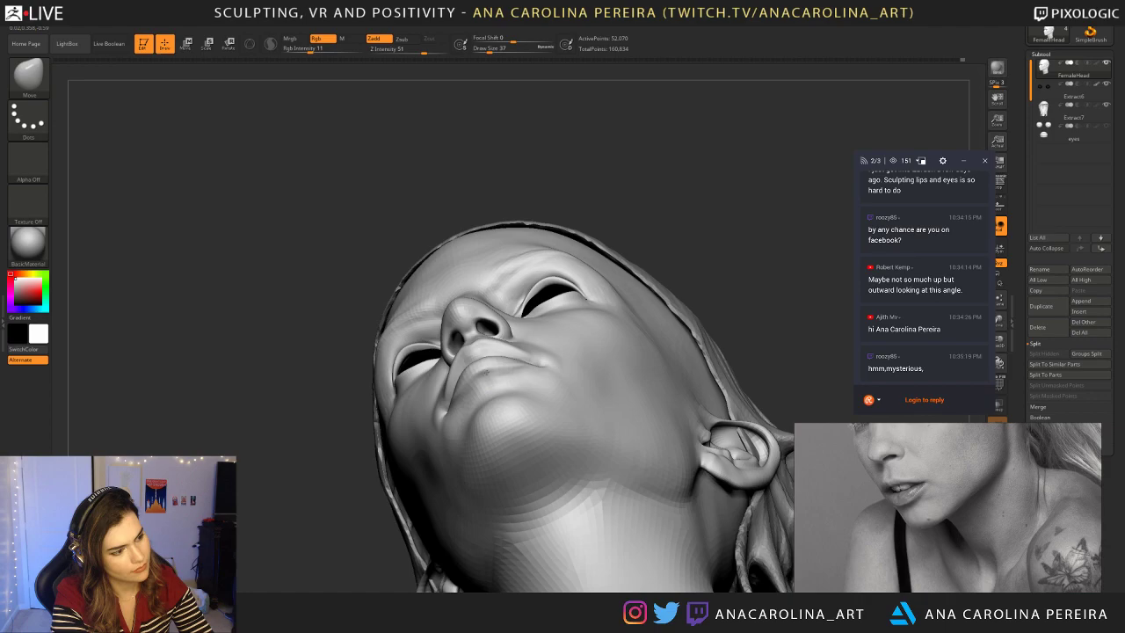
mouse_move(581, 185)
mouse_down()
mouse_move(492, 422)
mouse_move(462, 465)
mouse_move(552, 427)
mouse_move(534, 398)
mouse_move(542, 392)
mouse_move(545, 406)
mouse_move(544, 391)
mouse_up()
right_click(545, 394)
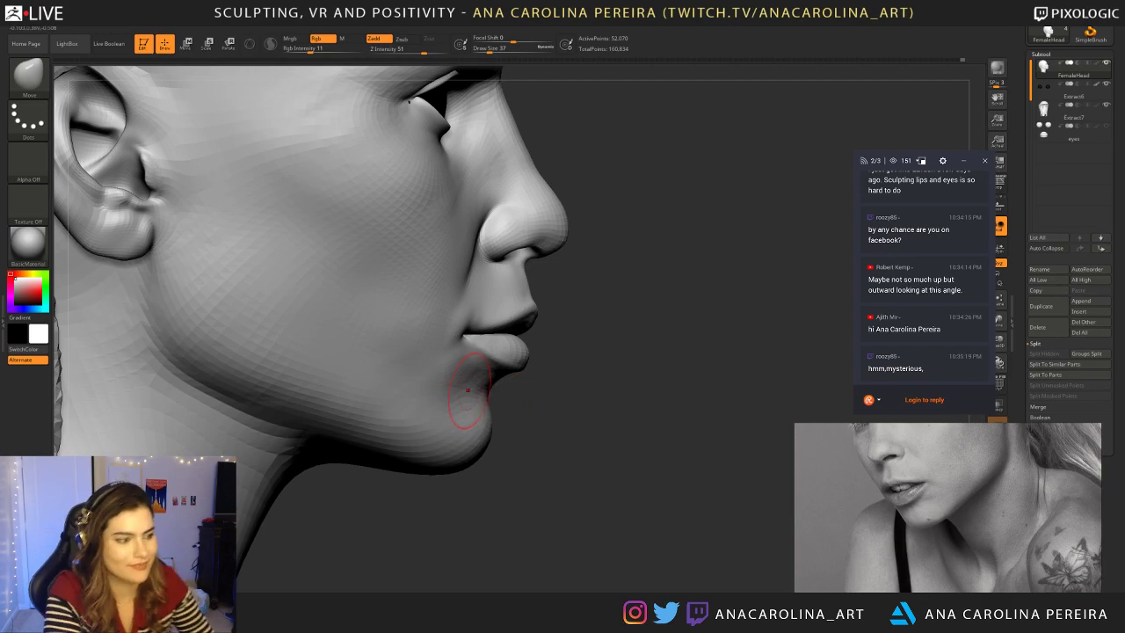
Step: Enlarge the Move brush and adjust the lower face's overall shape, comparing side and front views
mouse_move(520, 418)
shift+mouse_down()
mouse_move(552, 395)
mouse_move(522, 362)
mouse_move(567, 351)
mouse_move(597, 205)
shift+mouse_up()
key(space)
click(600, 356)
drag(373, 331, 678, 467)
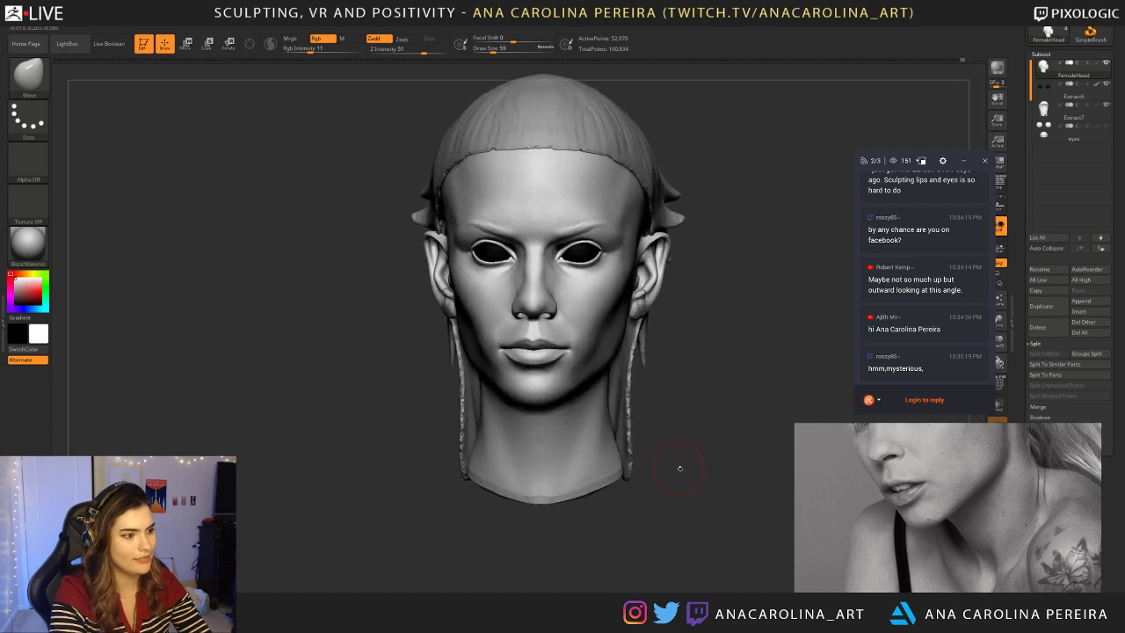
shift+drag(626, 239, 627, 214)
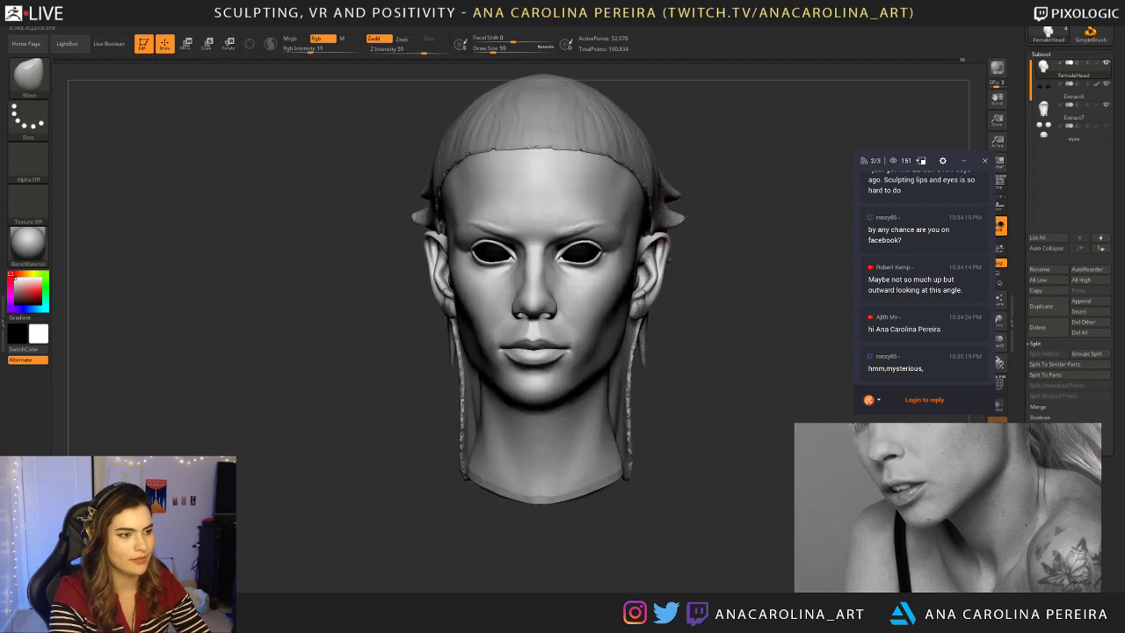
Step: Hide the Extract7 hair subtool to expose the bald head from the front
drag(957, 125, 921, 126)
click(1106, 105)
drag(811, 231, 716, 236)
Step: Browse the reference images to the frontal portrait with black eyes and compare its facial proportions with the head
scroll(964, 481, down, 5)
middle_drag(808, 454, 962, 494)
scroll(878, 483, down, 2)
scroll(961, 495, up, 5)
scroll(1006, 497, down, 3)
middle_drag(963, 495, 921, 413)
scroll(931, 475, up, 6)
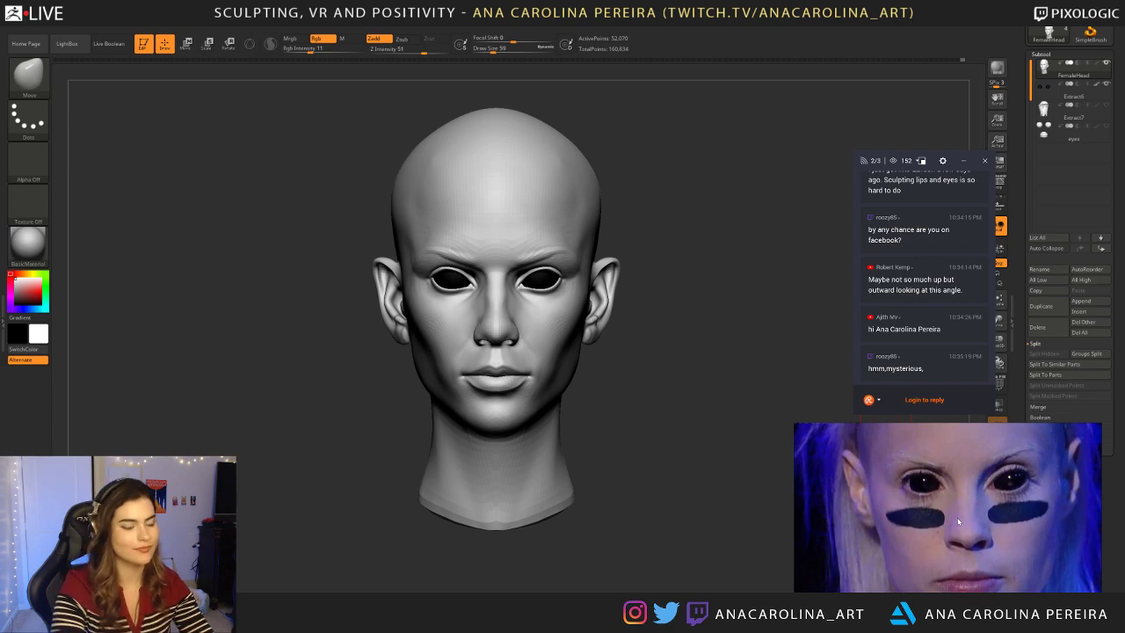
Step: Select the Move brush and nudge the lower part of the ears inward at draw size 59, working from the front
ctrl+right_drag(655, 318, 655, 341)
key(b)
key(m)
key(v)
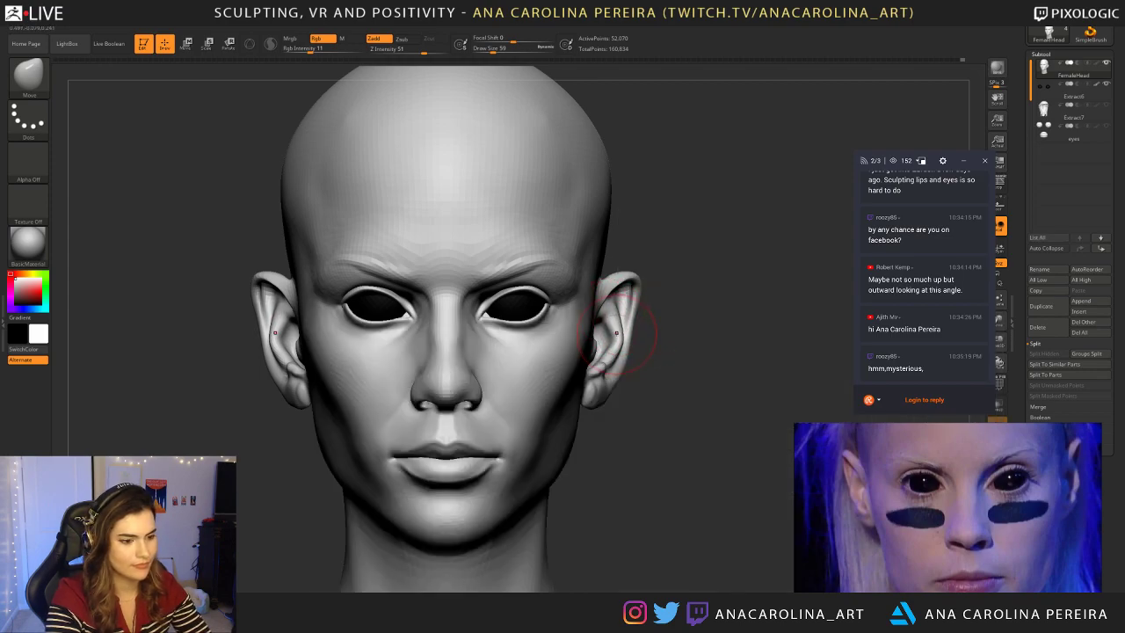
drag(612, 379, 603, 383)
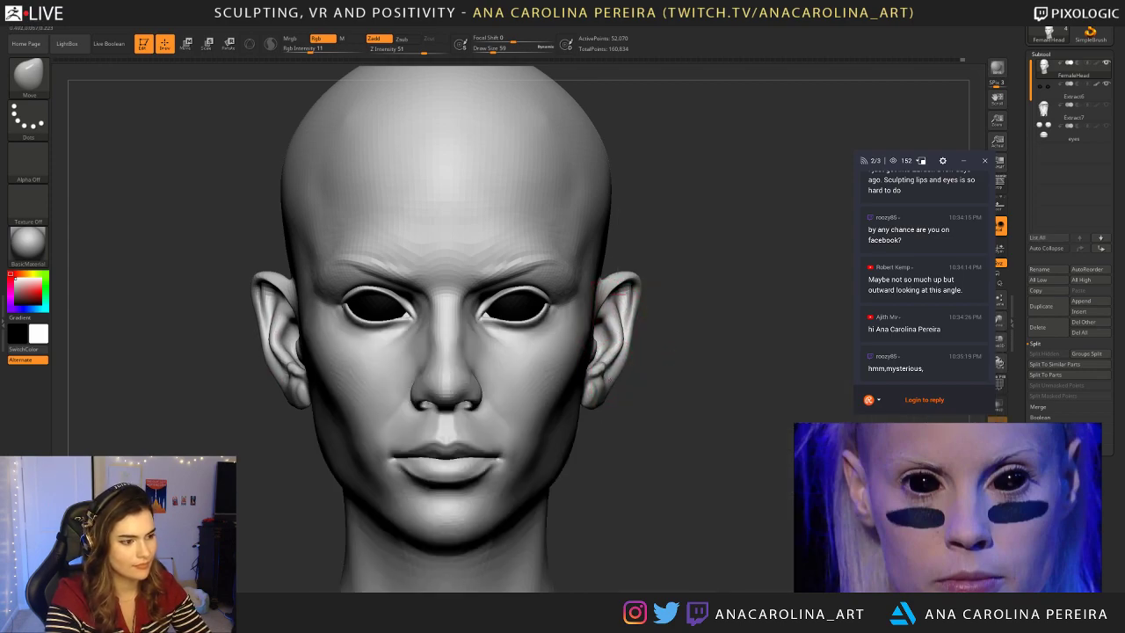
Step: Mask the ear from behind and invert the mask so the head is protected and the ear stays editable
right_drag(625, 399, 533, 372)
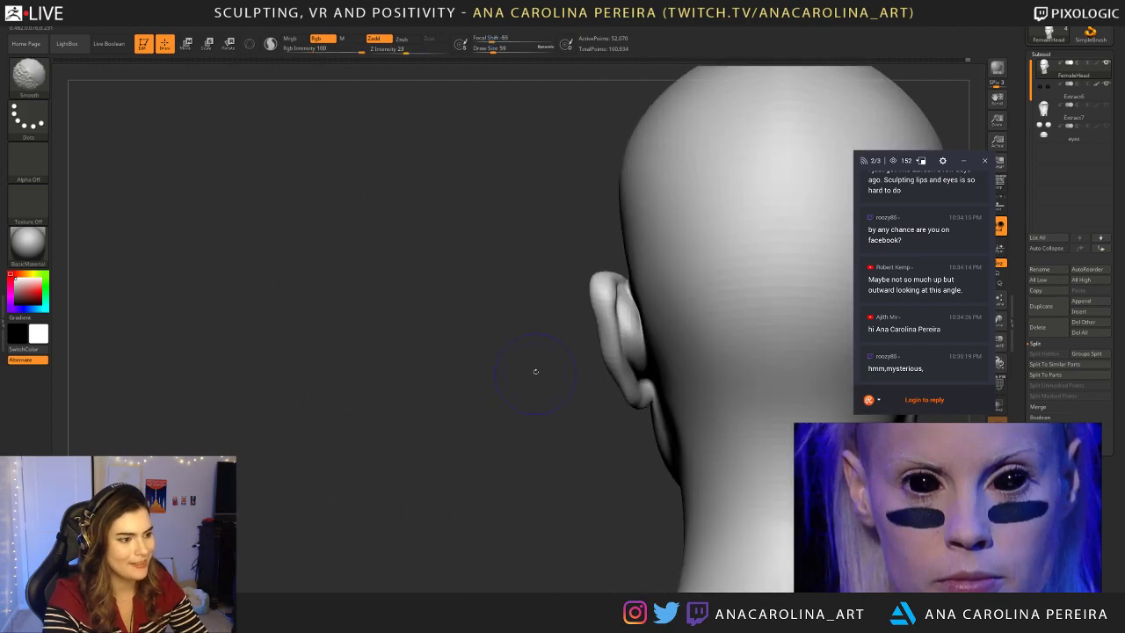
key(ctrl)
ctrl+drag(599, 270, 622, 275)
right_drag(610, 262, 659, 278)
key(ctrl)
mouse_move(571, 283)
ctrl+mouse_down()
mouse_move(652, 272)
mouse_move(633, 400)
mouse_move(566, 266)
mouse_move(579, 420)
ctrl+mouse_up()
right_drag(784, 422, 389, 427)
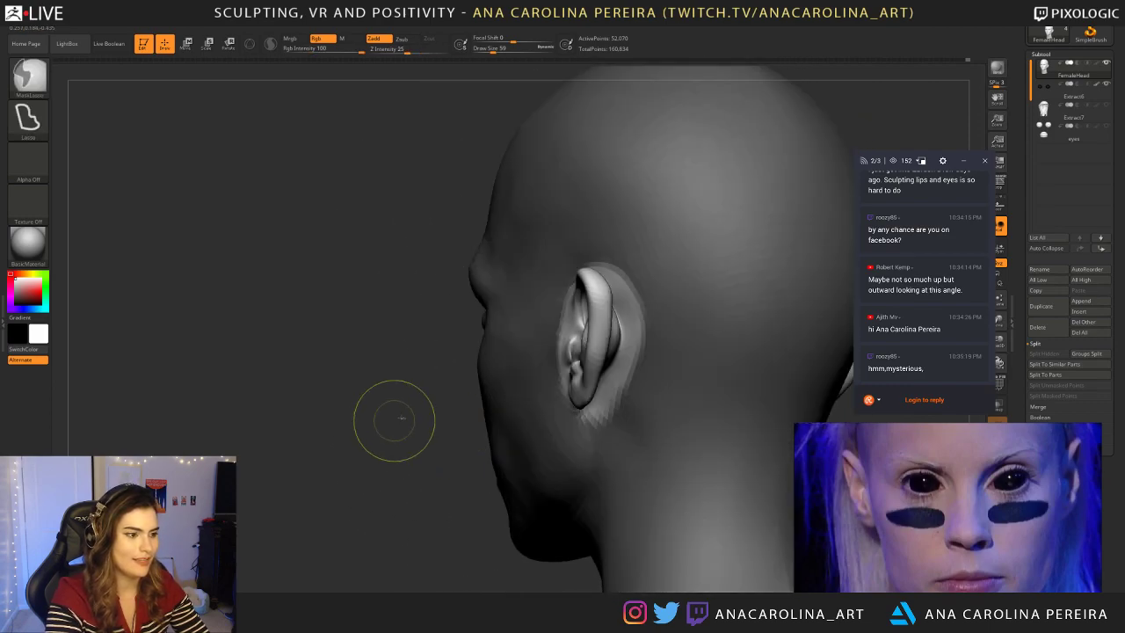
Step: Extend the head mask up to the crease behind the upper ear with the masking brush
ctrl+drag(623, 270, 608, 269)
mouse_move(594, 417)
ctrl+mouse_down()
mouse_move(708, 332)
mouse_move(642, 213)
ctrl+mouse_up()
drag(463, 293, 668, 303)
mouse_move(703, 198)
right_down()
mouse_move(615, 203)
mouse_move(646, 209)
right_up()
ctrl+drag(585, 218, 584, 222)
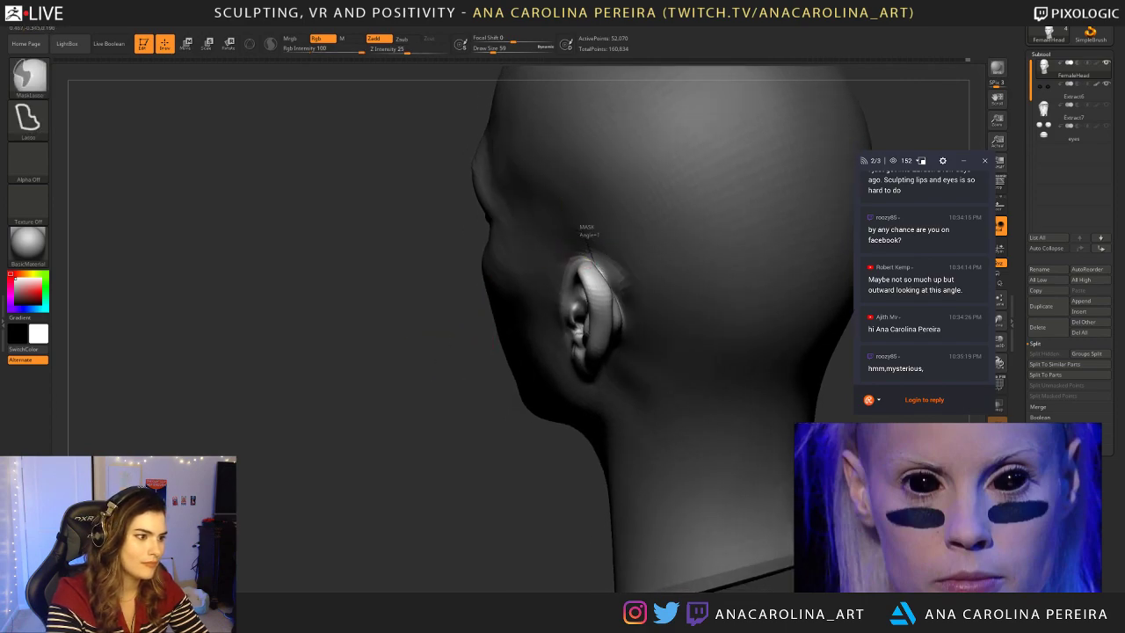
ctrl+drag(600, 266, 631, 297)
Step: Refine the head mask beneath the earlobe and along the skin in front of the ear
right_drag(568, 386, 562, 470)
right_drag(463, 488, 466, 421)
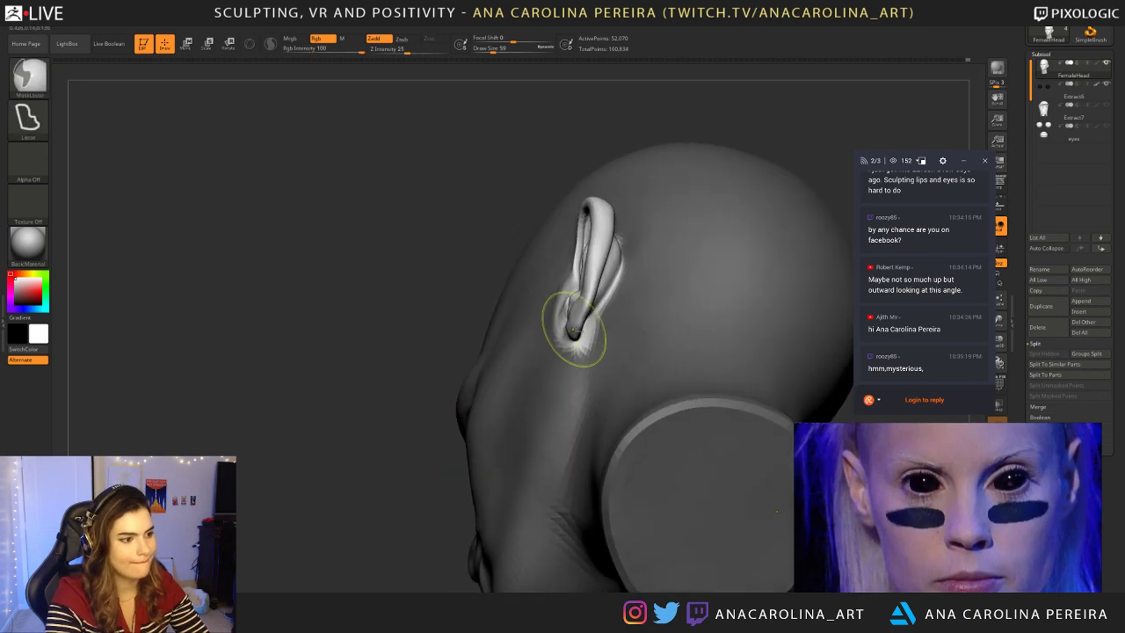
mouse_move(623, 268)
ctrl+mouse_down()
mouse_move(582, 355)
mouse_move(587, 394)
ctrl+mouse_up()
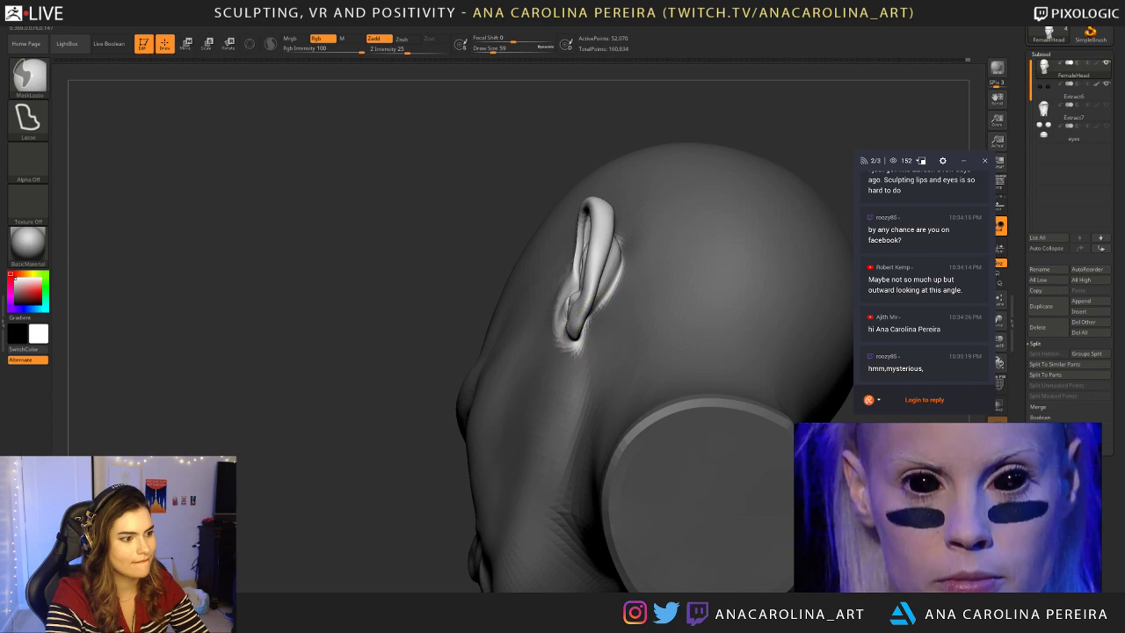
mouse_move(587, 330)
ctrl+mouse_down()
mouse_move(554, 339)
mouse_move(582, 392)
ctrl+mouse_up()
right_drag(603, 401, 773, 431)
mouse_move(650, 176)
right_down()
mouse_move(673, 224)
mouse_move(629, 202)
right_up()
mouse_move(548, 235)
ctrl+mouse_down()
mouse_move(542, 249)
mouse_move(503, 222)
mouse_move(531, 253)
ctrl+mouse_up()
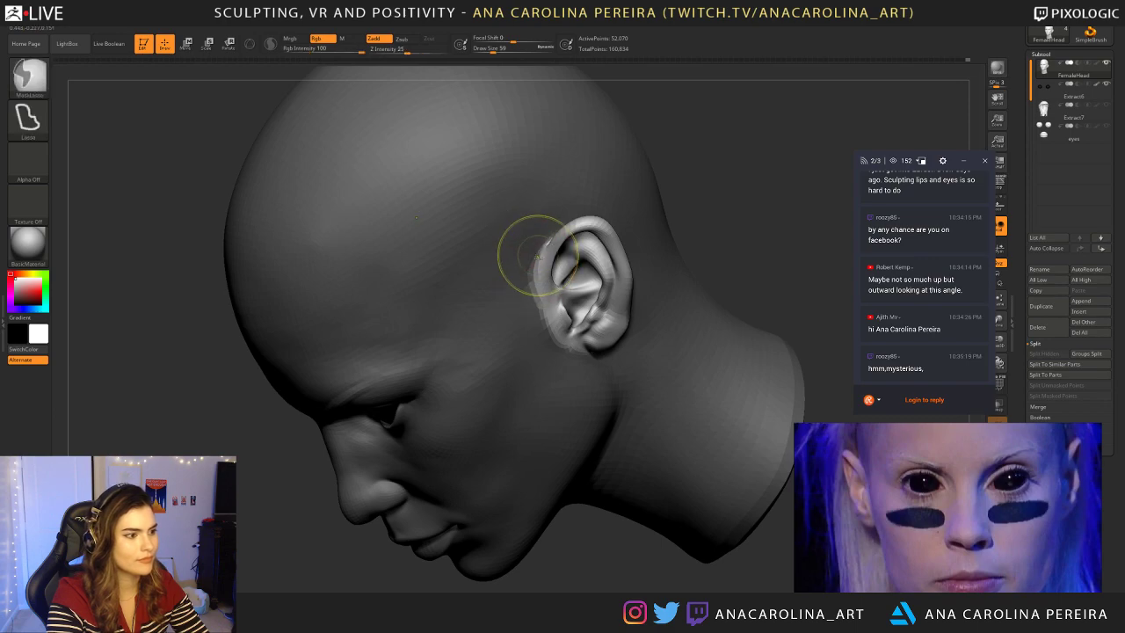
mouse_move(553, 321)
ctrl+mouse_down()
mouse_move(585, 354)
mouse_move(501, 382)
mouse_move(454, 280)
ctrl+mouse_up()
Step: Touch up the mask along the ear's front edge in side view and soften its border
right_drag(745, 179, 767, 154)
mouse_move(766, 155)
mouse_down()
mouse_move(750, 211)
mouse_move(766, 207)
mouse_move(712, 176)
mouse_up()
mouse_move(553, 249)
ctrl+mouse_down()
mouse_move(523, 262)
mouse_move(506, 367)
mouse_move(448, 340)
mouse_move(538, 180)
ctrl+mouse_up()
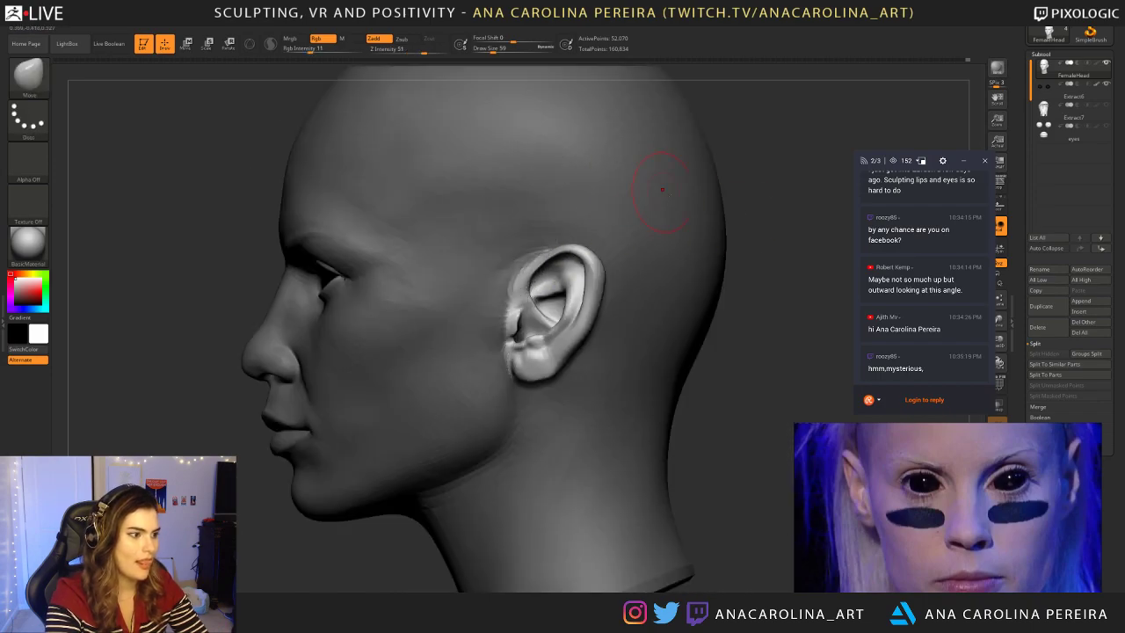
mouse_move(809, 271)
mouse_down()
mouse_move(813, 303)
mouse_move(729, 328)
mouse_move(703, 321)
mouse_up()
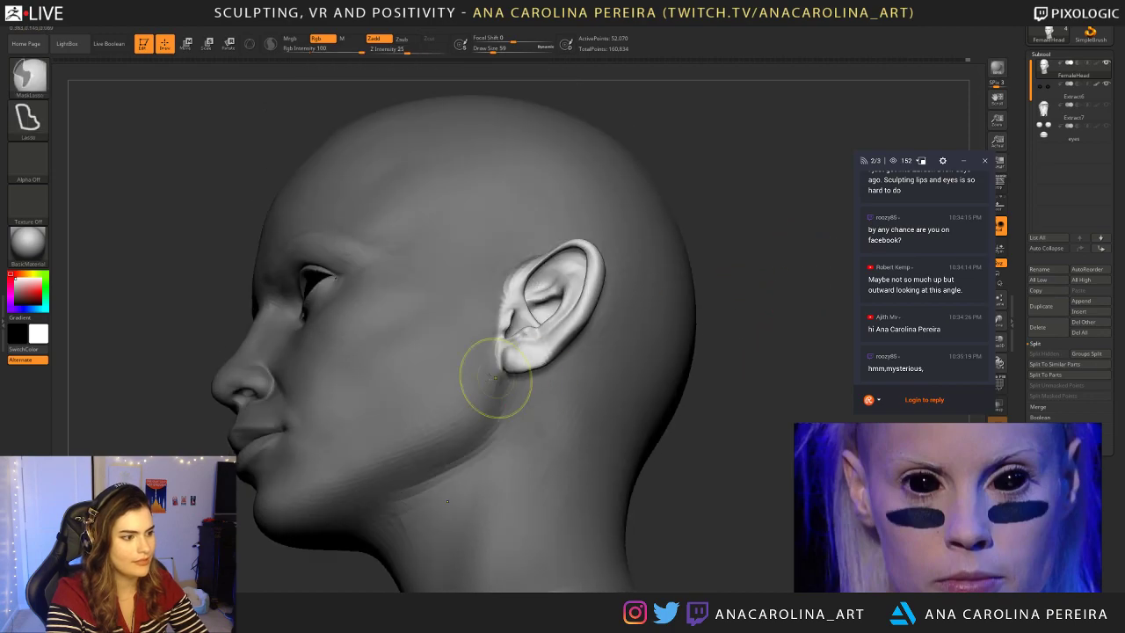
ctrl+click(490, 347)
ctrl+click(466, 344)
mouse_move(755, 386)
mouse_down()
mouse_move(786, 399)
mouse_move(742, 421)
mouse_move(725, 408)
mouse_up()
alt+drag(664, 387, 700, 394)
Step: Enlarge the Move brush to draw size 136 and push the upper ears closer to the head from the front
key(space)
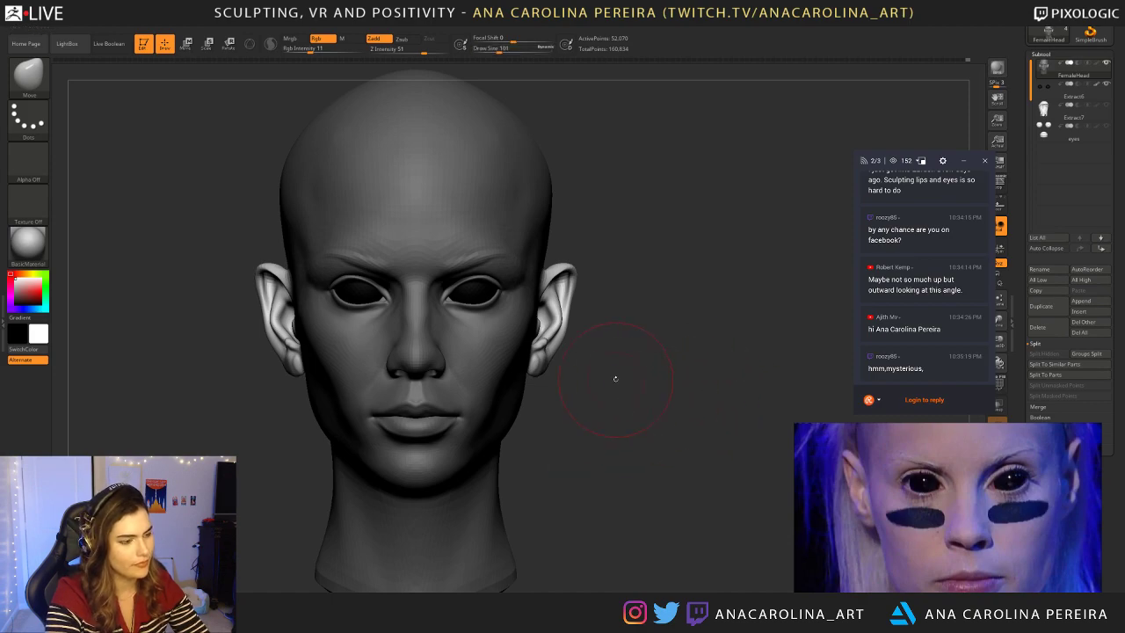
key(space)
drag(615, 379, 620, 378)
key(b)
key(m)
key(v)
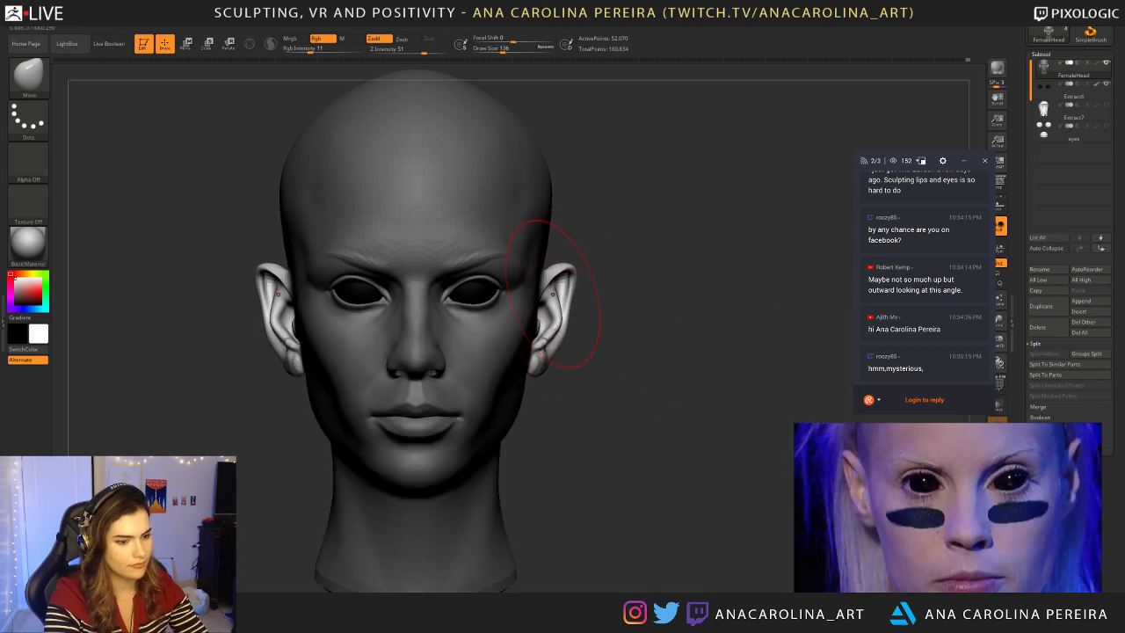
drag(567, 281, 560, 281)
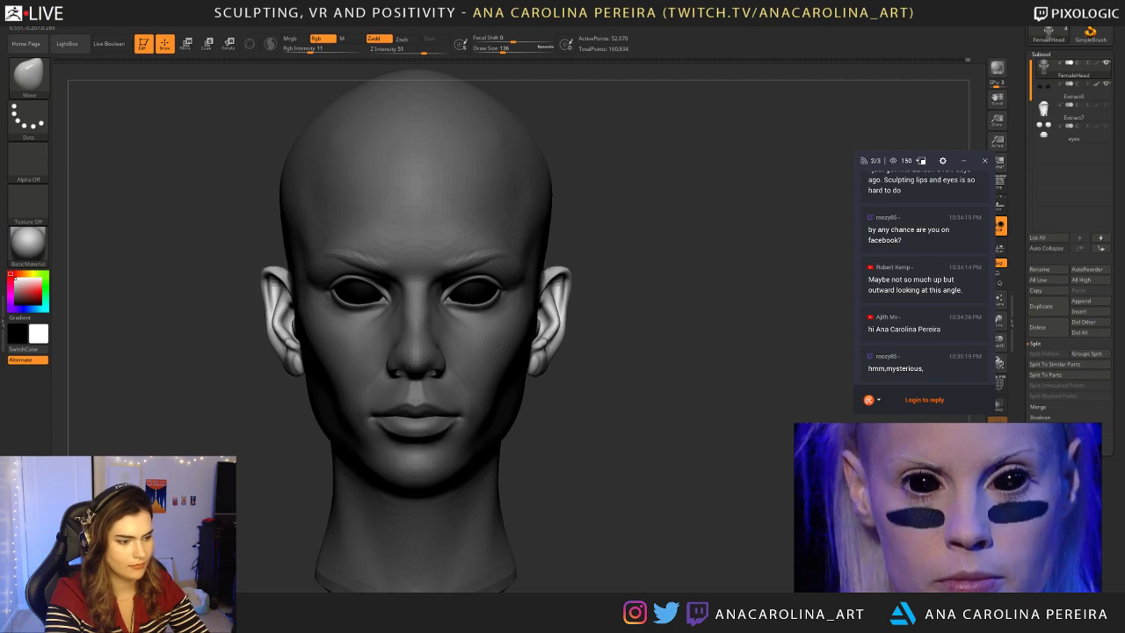
Step: Undo the last ear adjustment, invert the mask, retouch the ear area from behind at draw size 65, and invert it back
mouse_move(555, 348)
mouse_down()
mouse_move(545, 355)
mouse_move(590, 377)
mouse_move(486, 432)
mouse_move(459, 424)
mouse_move(460, 445)
mouse_up()
key(ctrl+z)
ctrl+click(460, 424)
ctrl+click(461, 444)
ctrl+click(441, 454)
key(space)
drag(454, 366, 531, 306)
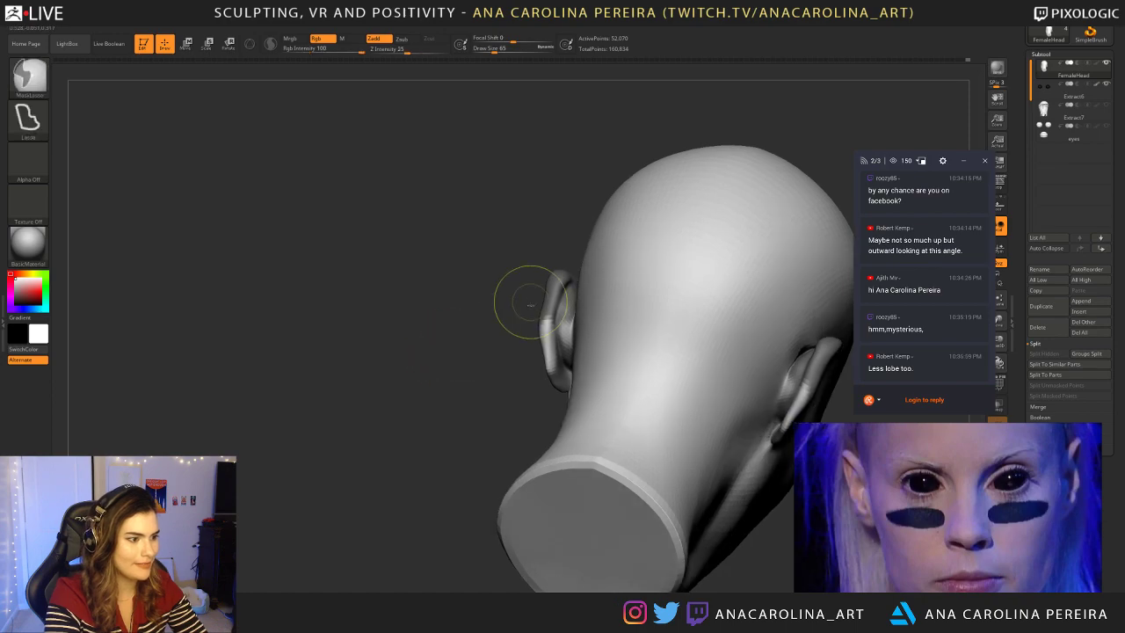
ctrl+drag(530, 395, 531, 397)
drag(510, 398, 597, 376)
ctrl+click(671, 334)
shift+drag(667, 337, 685, 320)
Step: Push the ears' outer rims inward with Move at draw size 128, and adjust the earlobe from behind with a smaller brush
key(space)
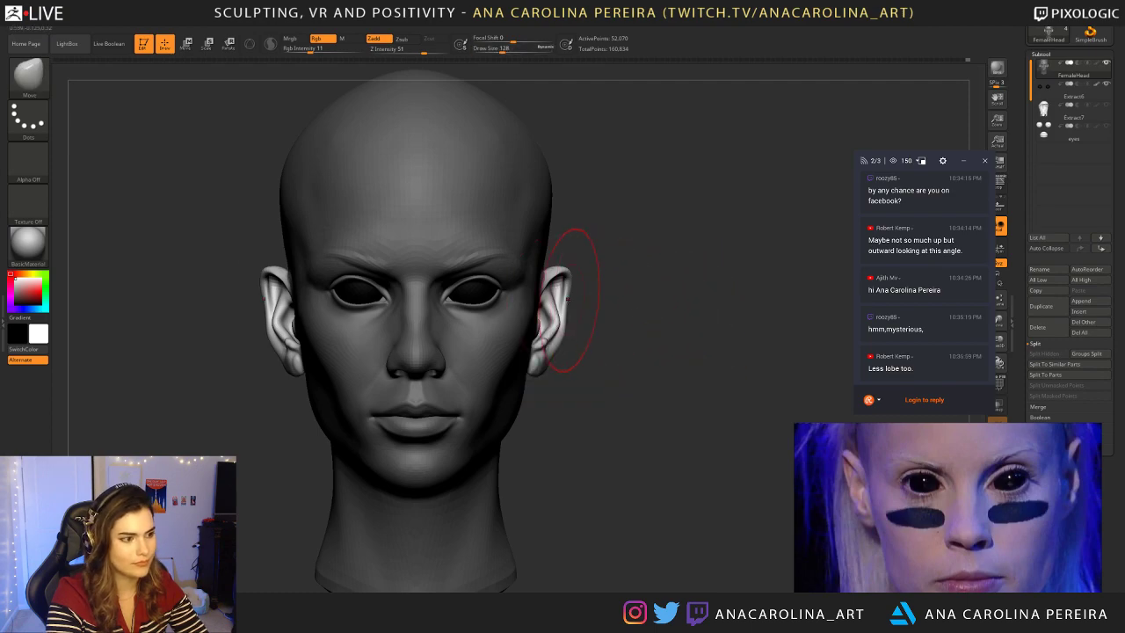
drag(560, 300, 556, 302)
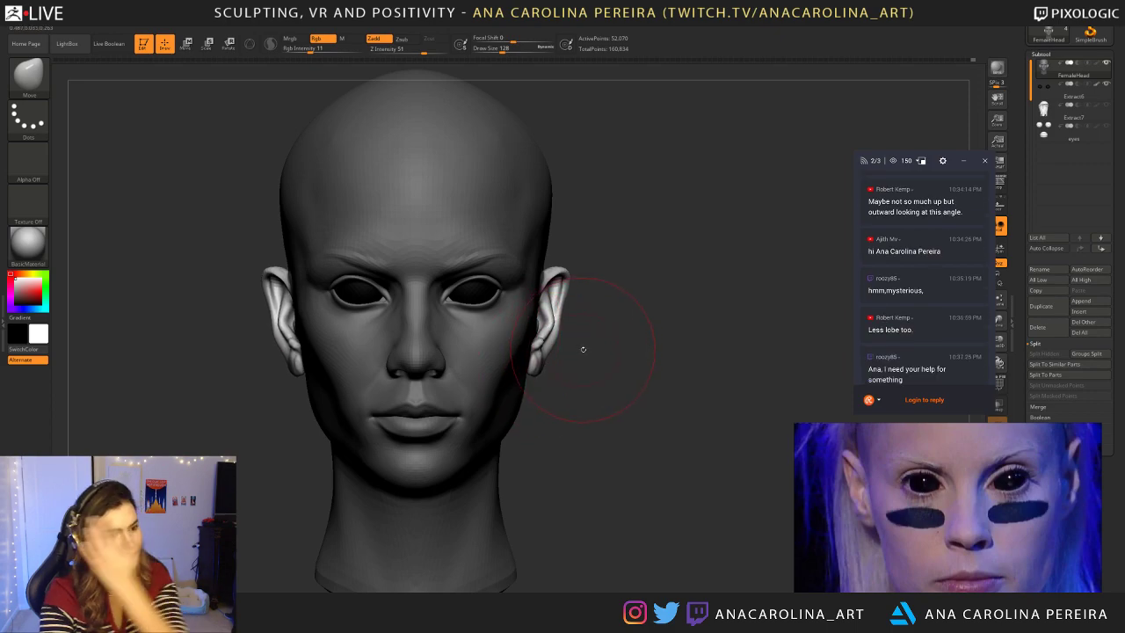
key(space)
key(space)
drag(587, 373, 580, 373)
drag(650, 376, 413, 369)
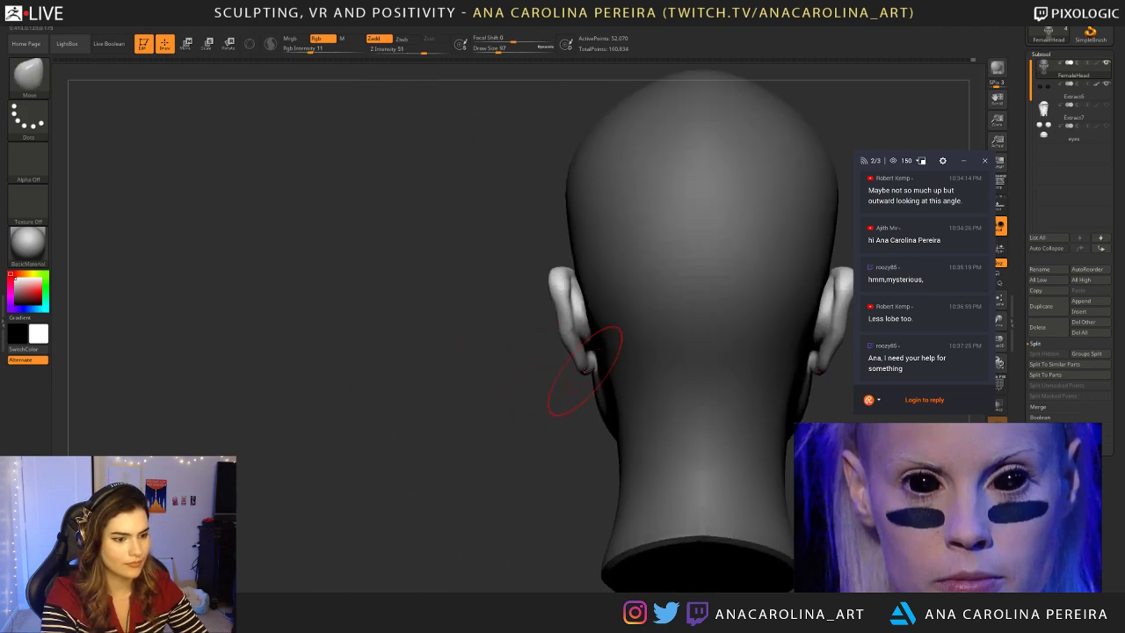
key(space)
drag(579, 347, 572, 362)
Step: Reshape the back of the ear and its lobe from several rear angles with Move at draw size 56
mouse_move(503, 373)
mouse_down()
mouse_move(615, 376)
mouse_move(565, 352)
mouse_move(598, 365)
mouse_move(633, 351)
mouse_move(672, 383)
mouse_move(664, 400)
mouse_move(650, 351)
mouse_up()
key(space)
drag(562, 344, 510, 351)
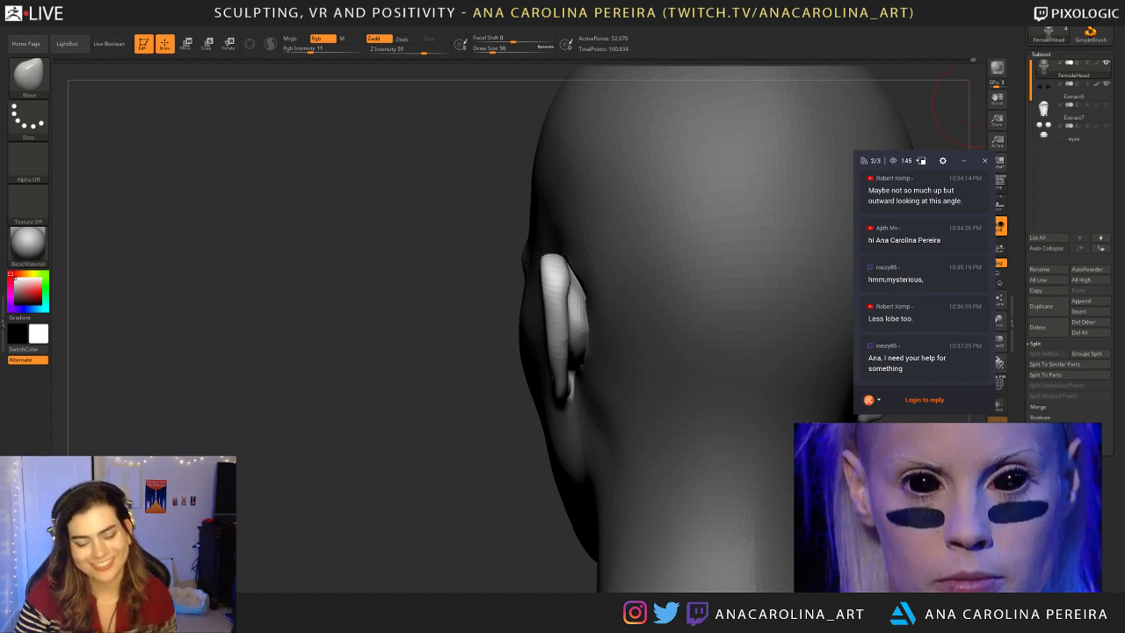
mouse_move(510, 498)
mouse_down()
mouse_move(615, 448)
mouse_move(518, 413)
mouse_move(585, 415)
mouse_move(585, 480)
mouse_move(588, 465)
mouse_up()
right_drag(589, 466, 637, 466)
mouse_move(341, 491)
mouse_down()
mouse_move(419, 462)
mouse_move(369, 460)
mouse_move(466, 457)
mouse_up()
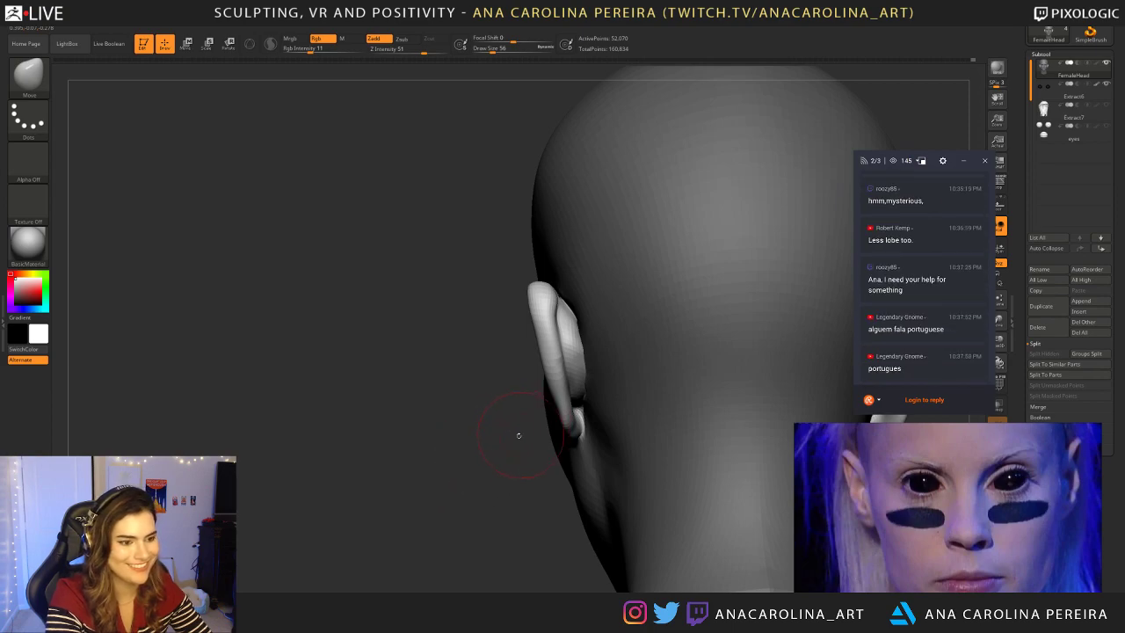
mouse_move(576, 338)
right_down()
mouse_move(637, 341)
mouse_move(552, 328)
right_up()
drag(552, 329, 525, 328)
mouse_move(529, 336)
right_down()
mouse_move(632, 351)
mouse_move(503, 366)
right_up()
key(space)
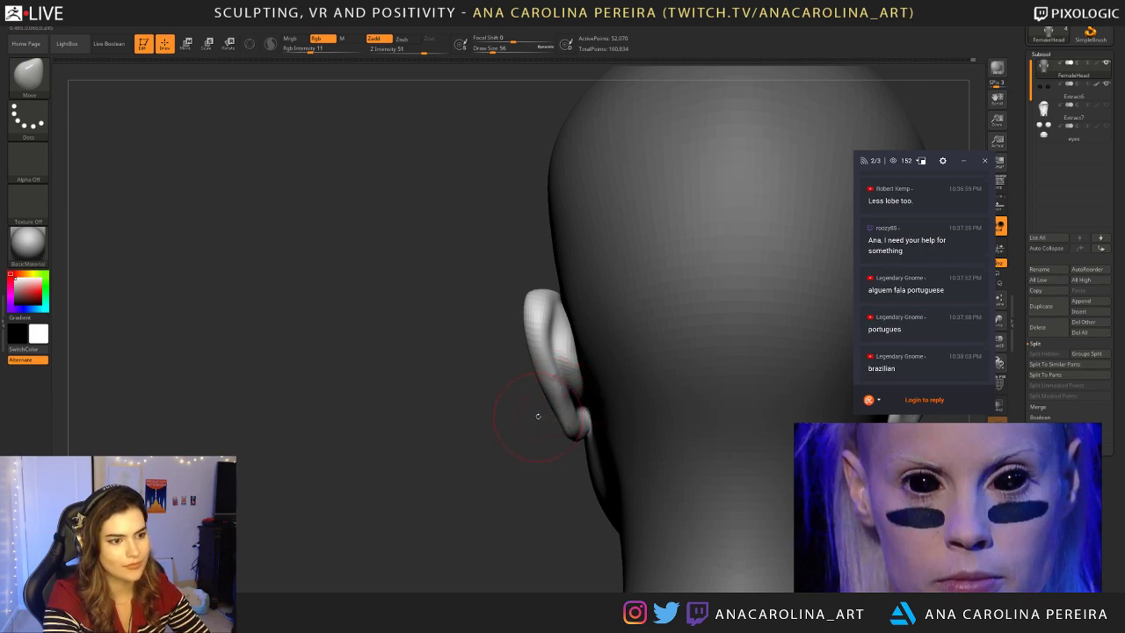
drag(534, 411, 729, 412)
Step: Tighten the earlobe and back rim in profile with a smaller Move brush, using the black-and-white ear photo as reference
mouse_move(615, 389)
shift+mouse_down()
mouse_move(648, 389)
mouse_move(615, 364)
shift+mouse_up()
key(space)
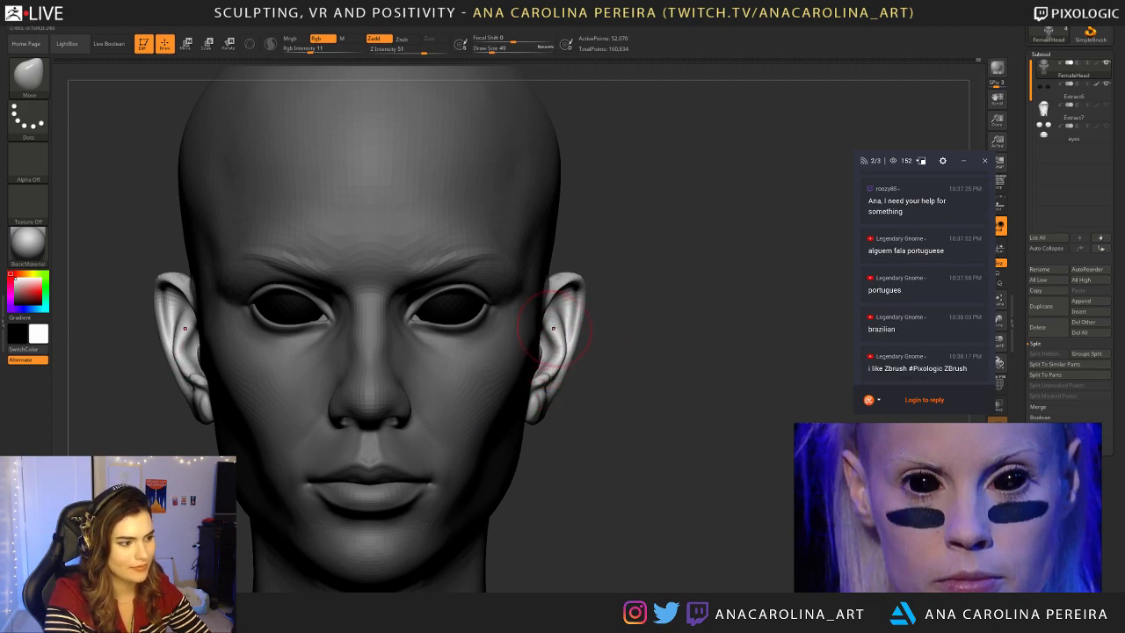
mouse_move(580, 395)
mouse_down()
mouse_move(560, 411)
mouse_move(517, 379)
mouse_up()
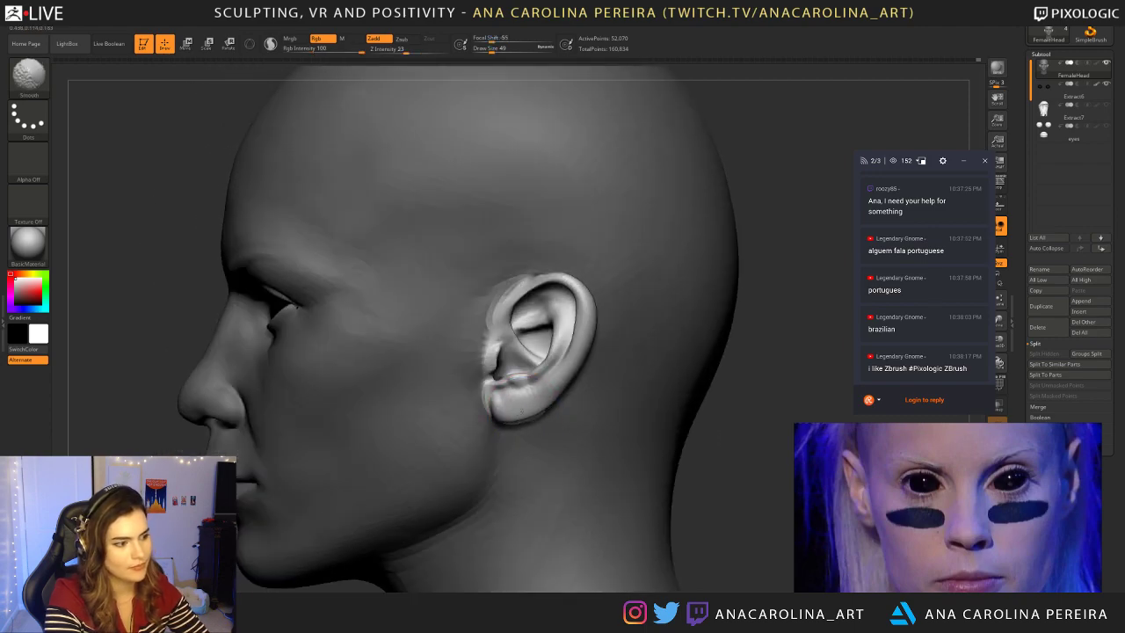
mouse_move(679, 442)
ctrl+right_down()
mouse_move(753, 364)
mouse_move(672, 333)
mouse_move(600, 464)
ctrl+right_up()
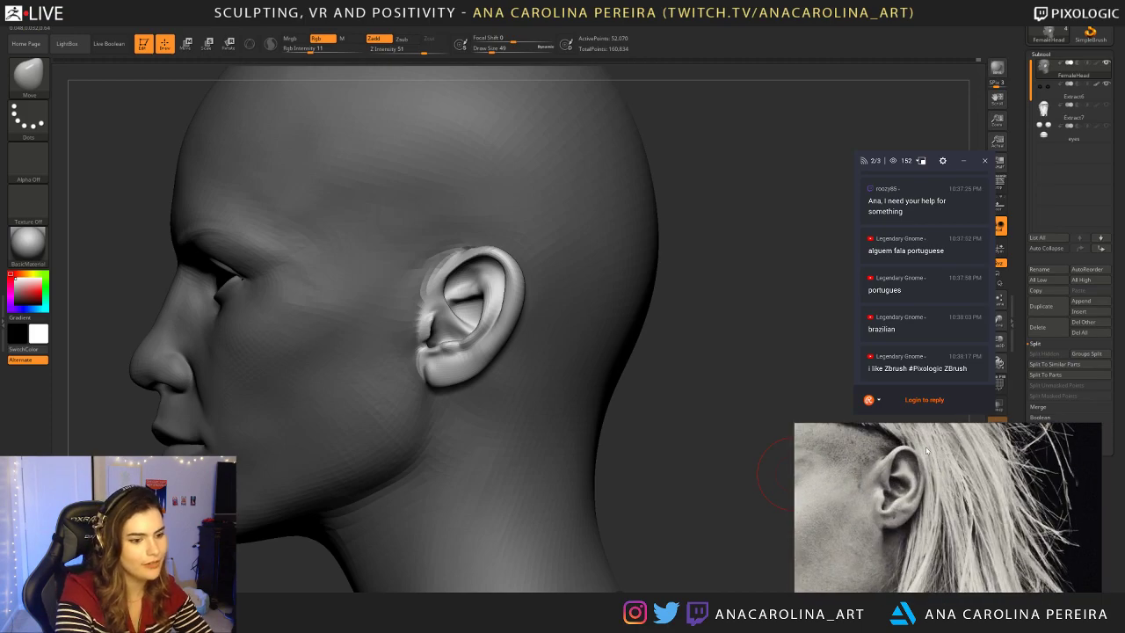
click(866, 400)
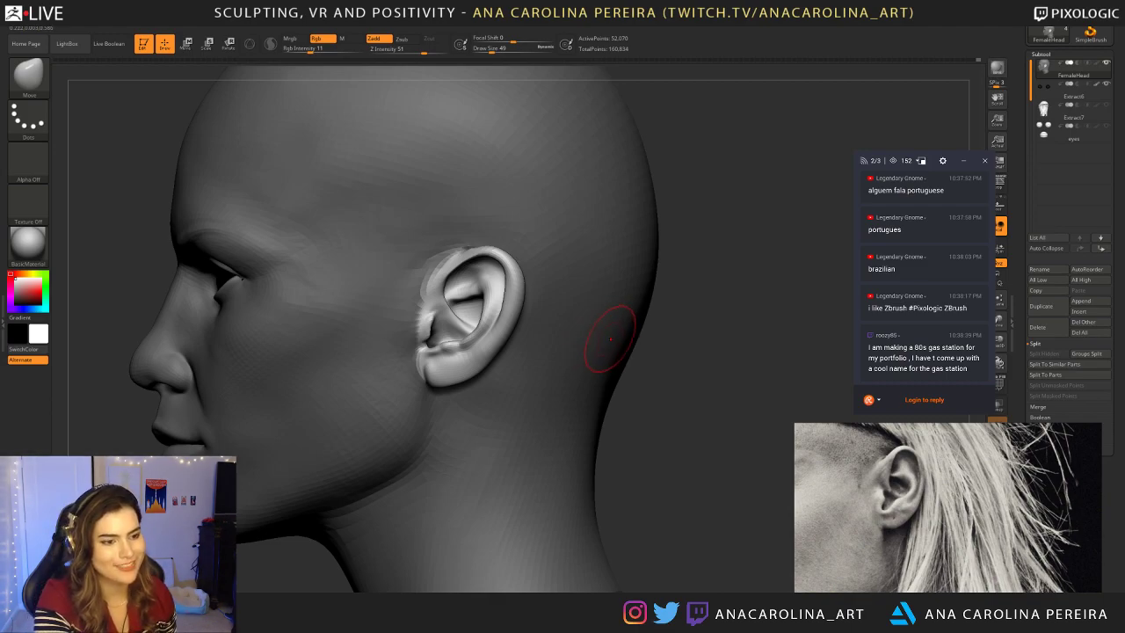
drag(472, 376, 468, 369)
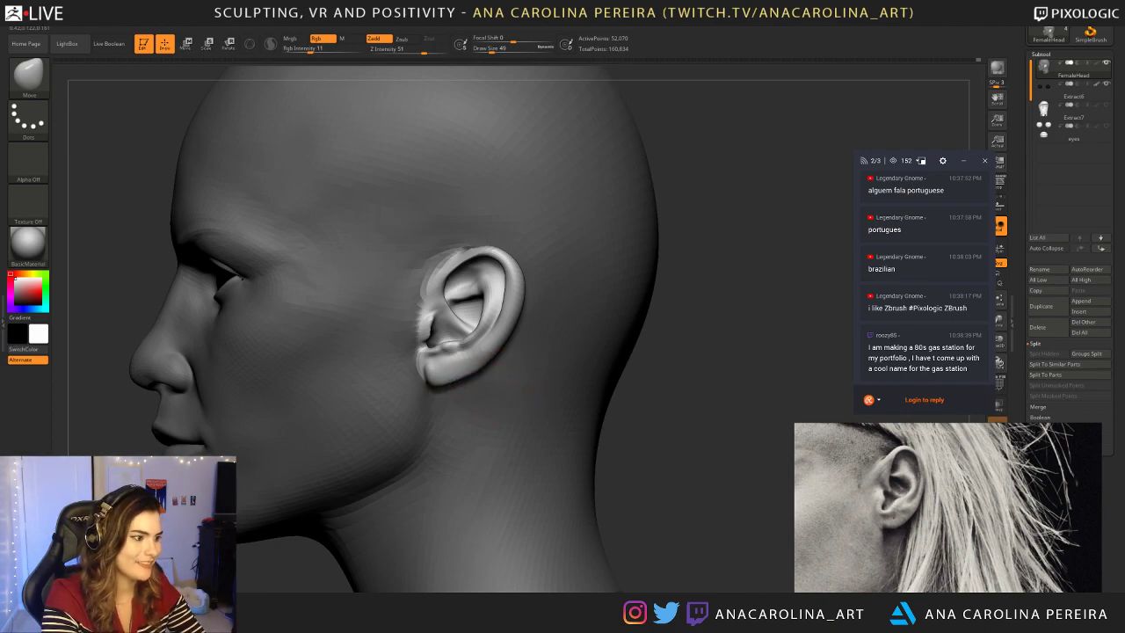
drag(503, 327, 498, 324)
Step: Set the Move brush to draw size 62, raise the top of the ear and adjust its back rim in profile
key(space)
drag(665, 338, 669, 339)
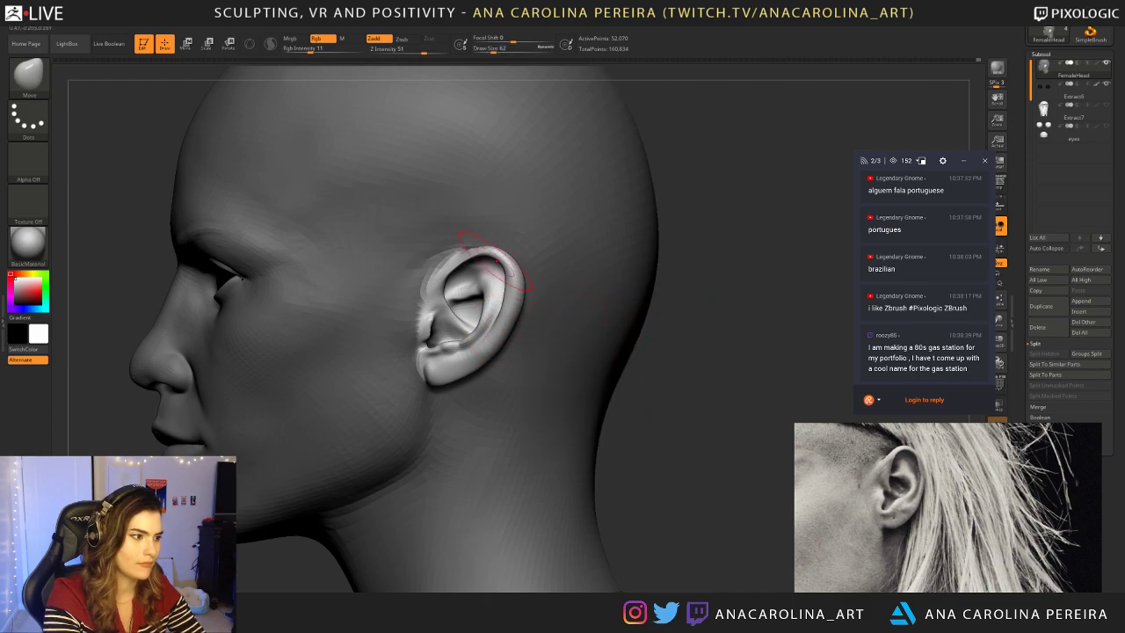
drag(479, 258, 479, 253)
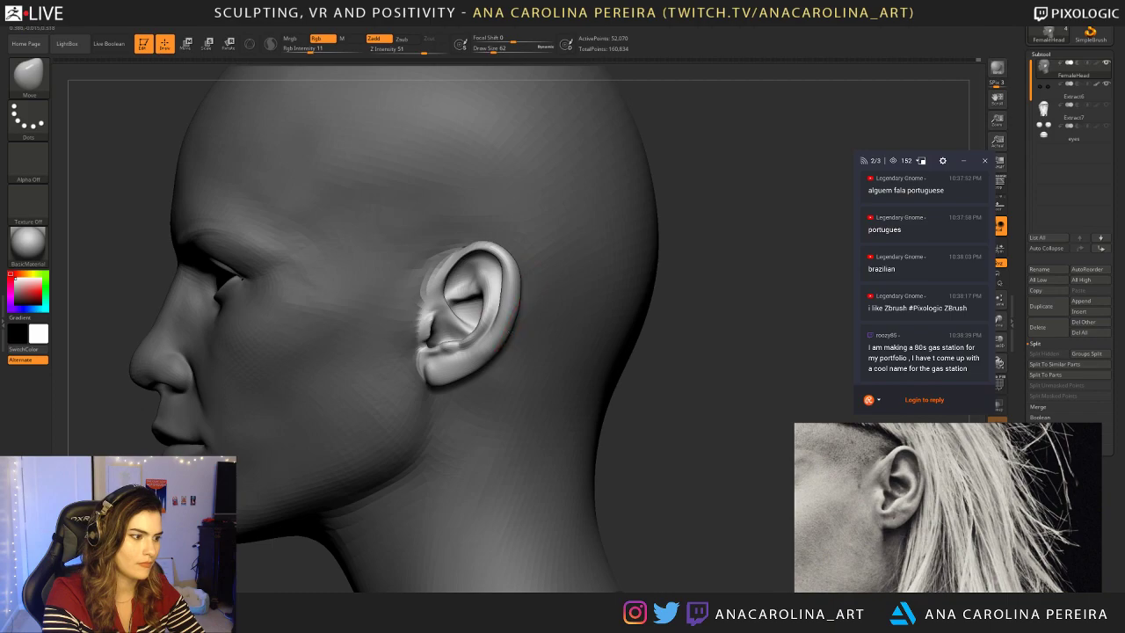
drag(507, 337, 516, 302)
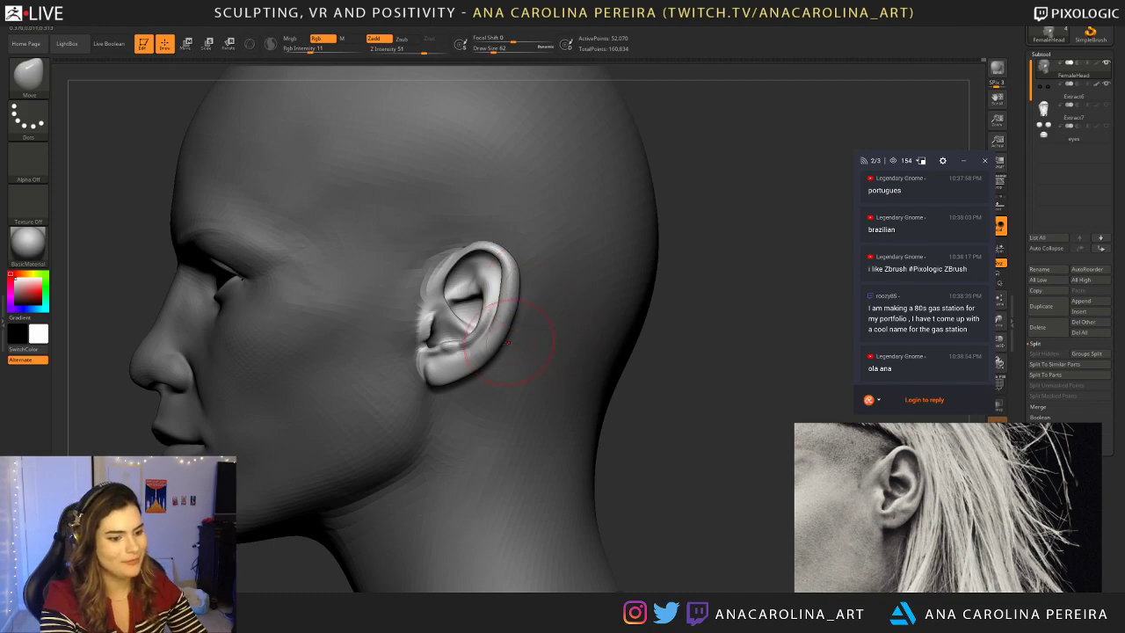
Step: Shorten and slim the earlobe in profile with Move at draw size 68
key(space)
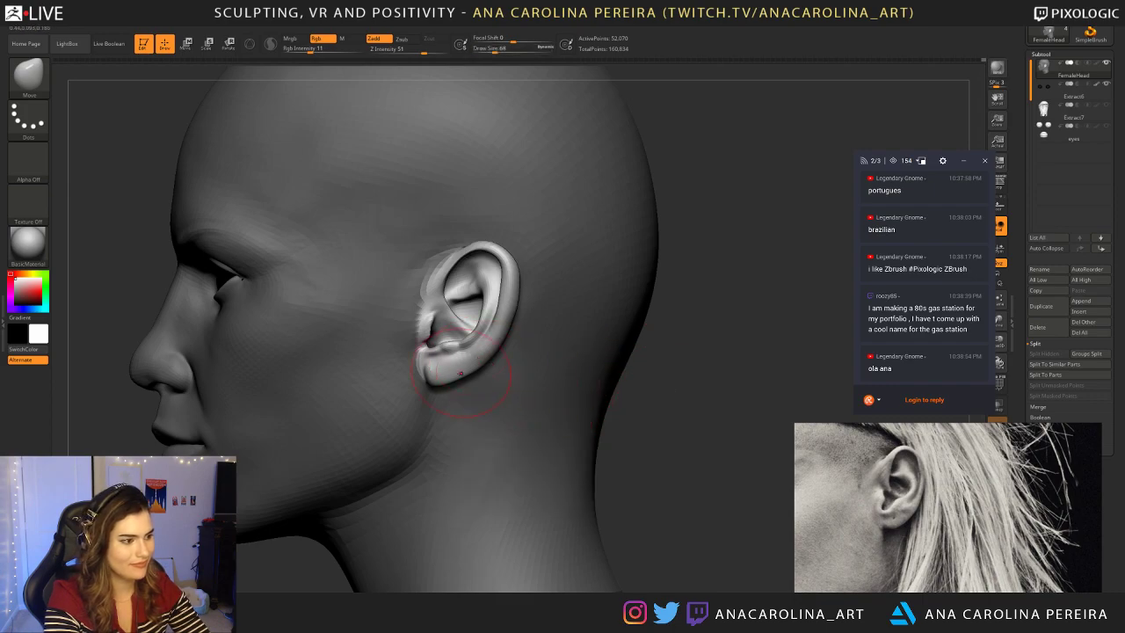
drag(445, 380, 474, 341)
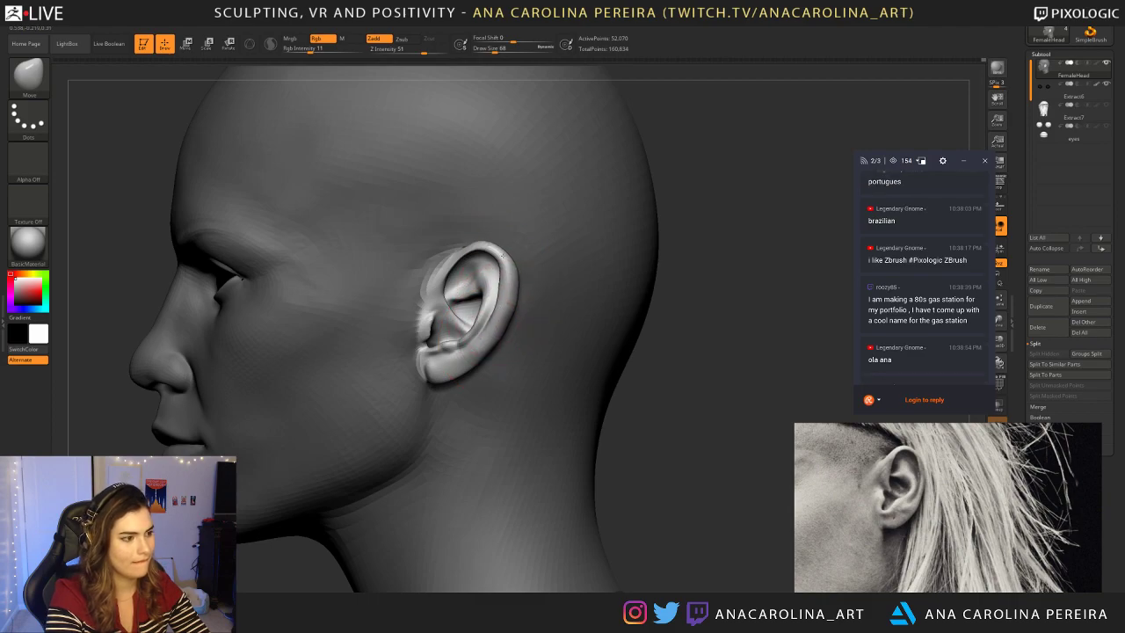
key(shift)
right_click(503, 341)
mouse_move(562, 338)
right_down()
mouse_move(585, 338)
mouse_move(666, 289)
mouse_move(641, 339)
mouse_move(536, 351)
mouse_move(564, 369)
right_up()
right_click(564, 391)
mouse_move(667, 400)
ctrl+right_down()
mouse_move(668, 365)
mouse_move(695, 363)
mouse_move(662, 344)
mouse_move(661, 372)
ctrl+right_up()
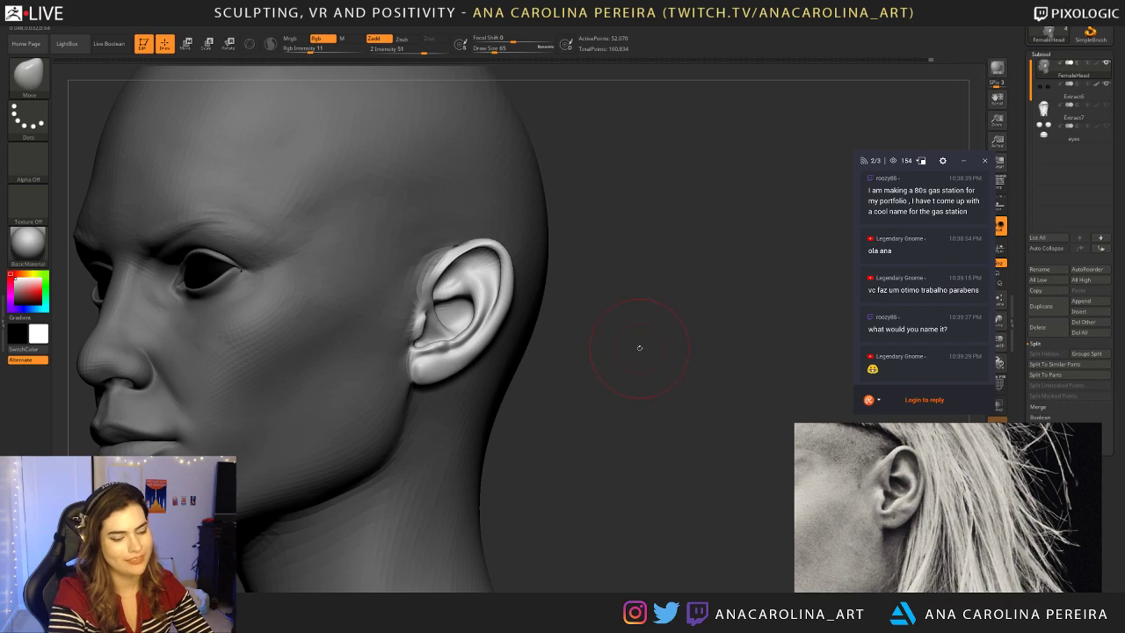
Step: Browse the reference images to the frontal portrait with black eyes and examine it
scroll(863, 470, down, 8)
middle_drag(866, 470, 960, 585)
scroll(904, 485, up, 4)
scroll(902, 483, up, 3)
middle_drag(902, 483, 738, 495)
scroll(866, 483, up, 3)
middle_drag(948, 499, 750, 478)
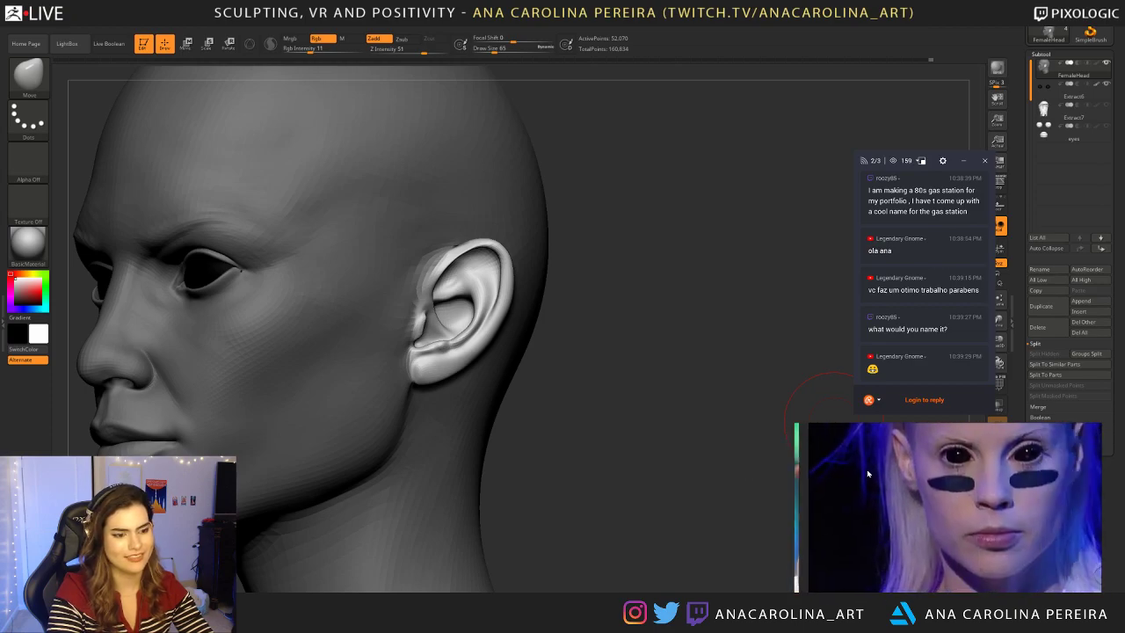
Step: Adjust the ear's outer rim with Move at smaller draw sizes down to 46, checking side and three-quarter views
shift+drag(622, 303, 738, 307)
drag(536, 357, 565, 366)
key(space)
key(space)
drag(505, 317, 503, 296)
drag(620, 307, 477, 312)
key(space)
drag(394, 340, 344, 339)
drag(443, 343, 537, 343)
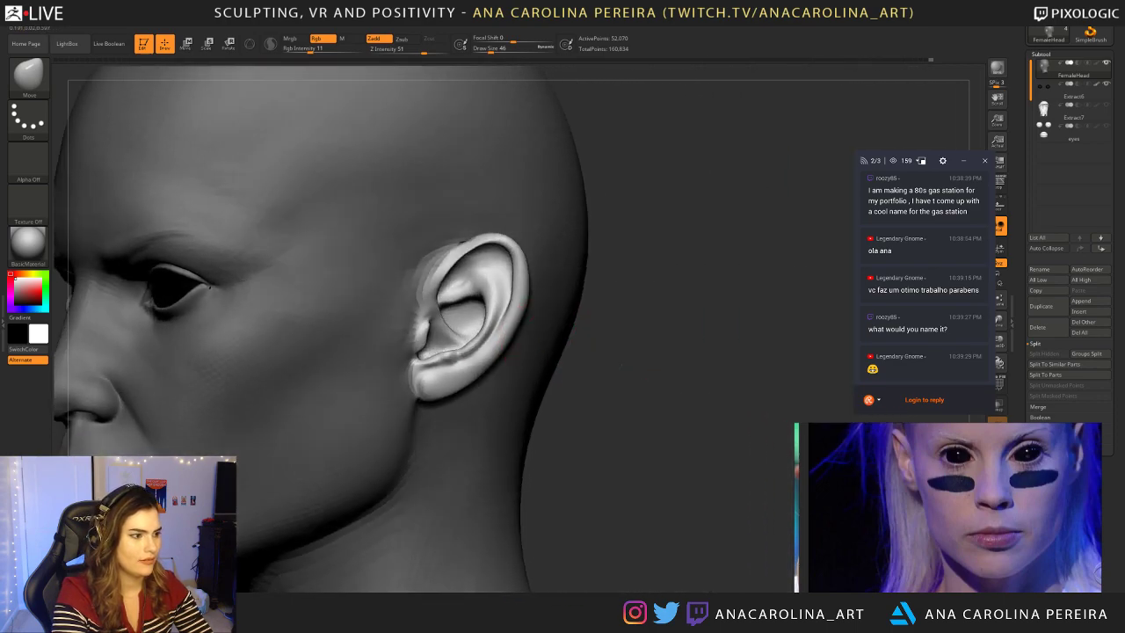
drag(607, 351, 659, 351)
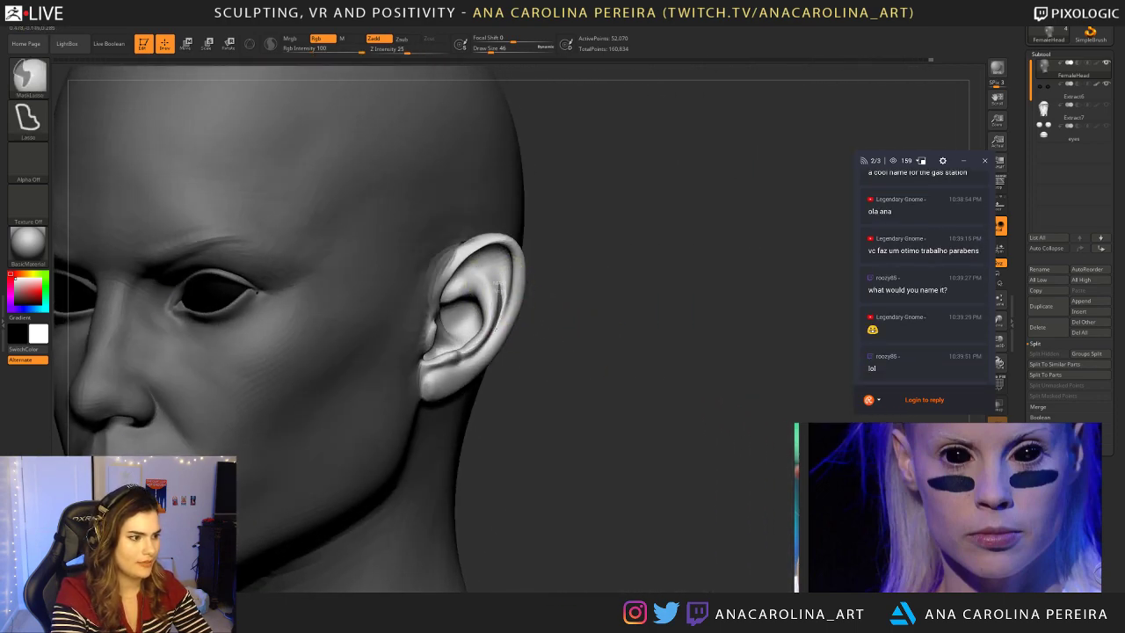
Step: Adjust the ear's outer rim from the back view with Move at draw sizes 71 and 44
mouse_move(485, 334)
ctrl+mouse_down()
mouse_move(463, 349)
mouse_move(468, 313)
mouse_move(492, 286)
ctrl+mouse_up()
mouse_move(606, 299)
mouse_down()
mouse_move(542, 301)
mouse_move(584, 321)
mouse_move(530, 327)
mouse_up()
key(ctrl)
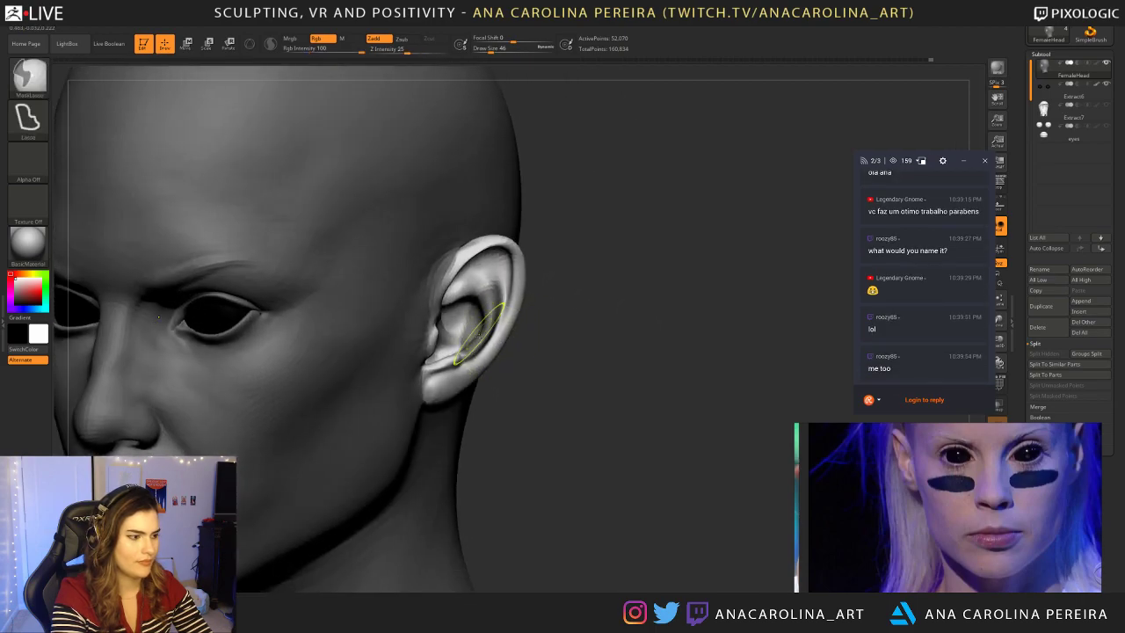
drag(650, 329, 491, 338)
key(space)
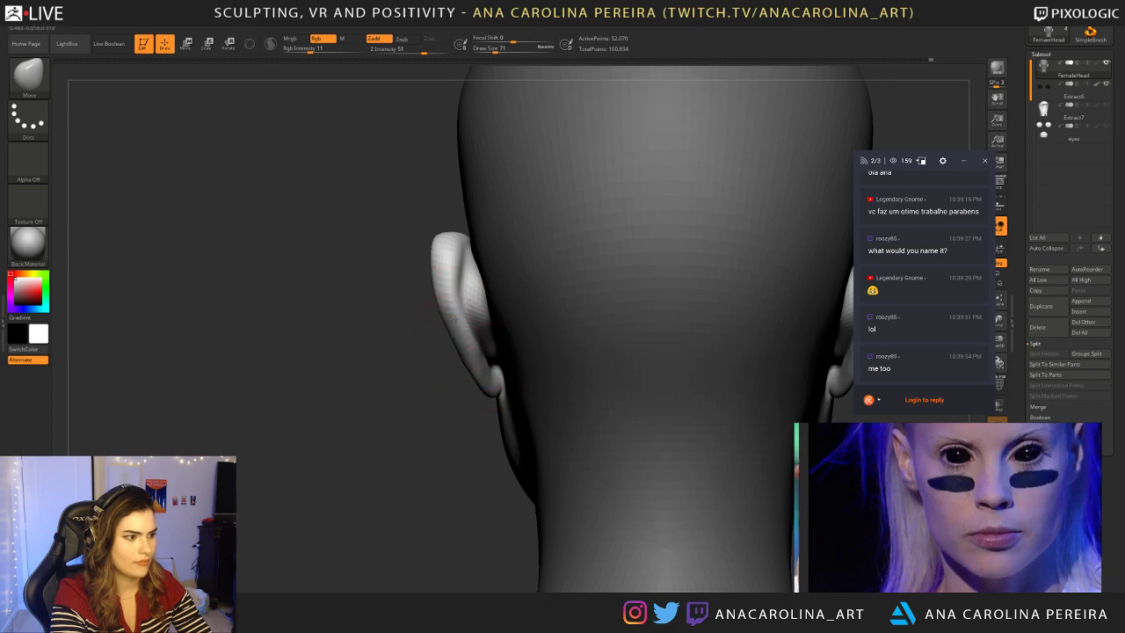
mouse_move(434, 252)
mouse_down()
mouse_move(445, 246)
mouse_move(390, 236)
mouse_move(424, 261)
mouse_move(437, 307)
mouse_move(425, 283)
mouse_up()
key(space)
drag(447, 206, 402, 284)
drag(443, 188, 440, 191)
drag(430, 268, 443, 276)
drag(428, 202, 432, 200)
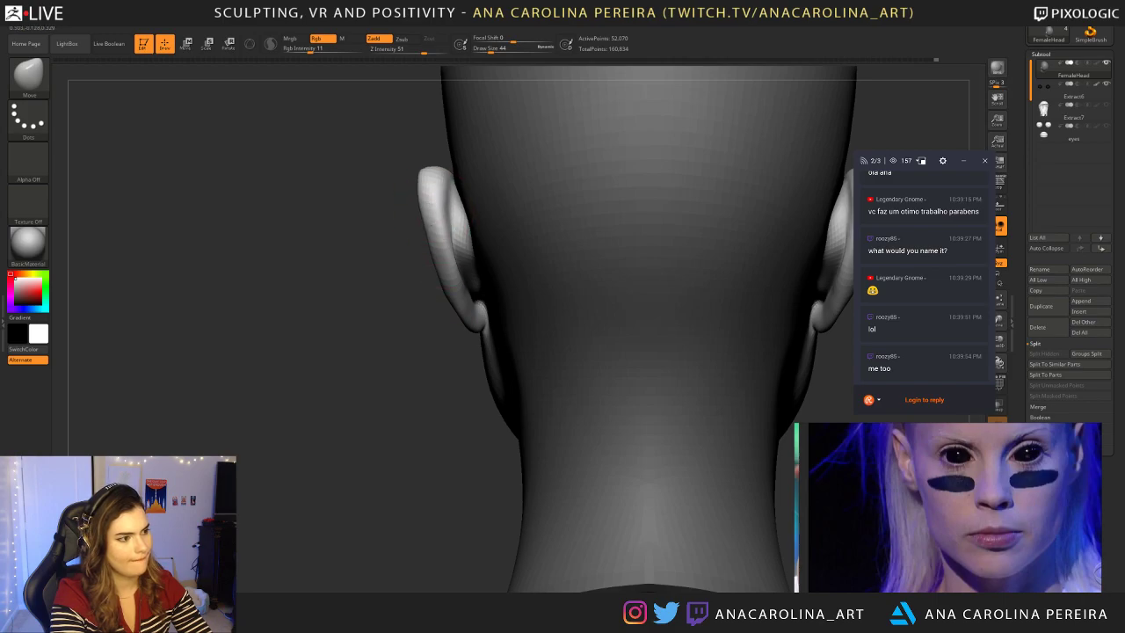
Step: Check the ears against the whole head from the front with the mask inverted, then restore the ear-only mask at draw size 68
mouse_move(351, 283)
mouse_down()
mouse_move(508, 293)
mouse_move(517, 226)
mouse_move(519, 317)
mouse_move(452, 213)
mouse_up()
key(s)
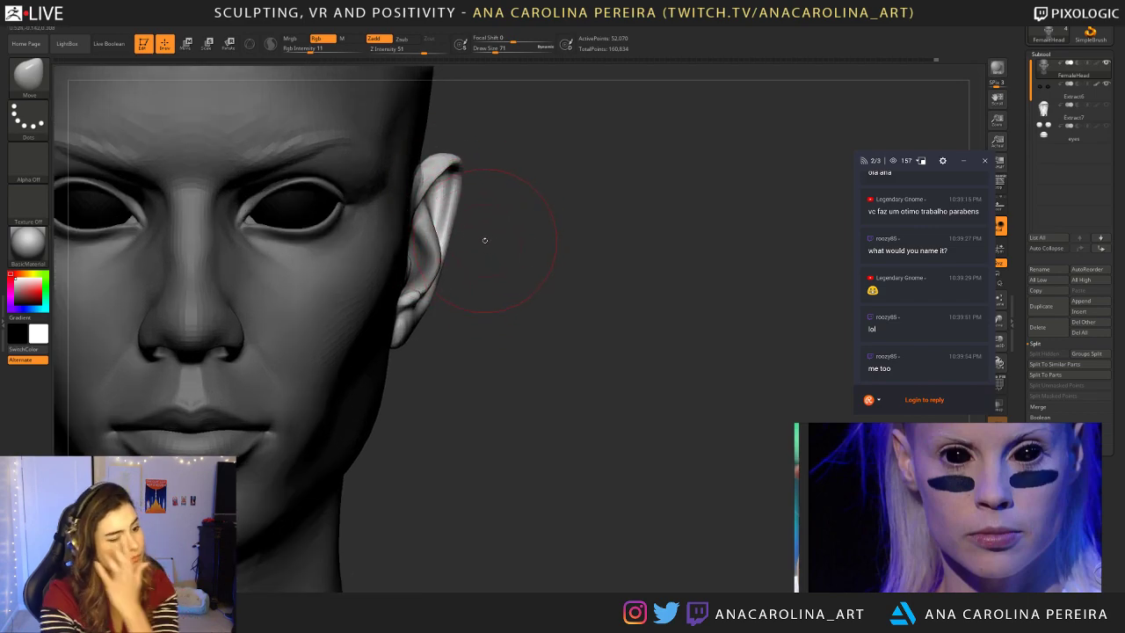
drag(505, 272, 369, 283)
drag(748, 374, 748, 328)
ctrl+right_drag(748, 329, 666, 280)
ctrl+click(666, 280)
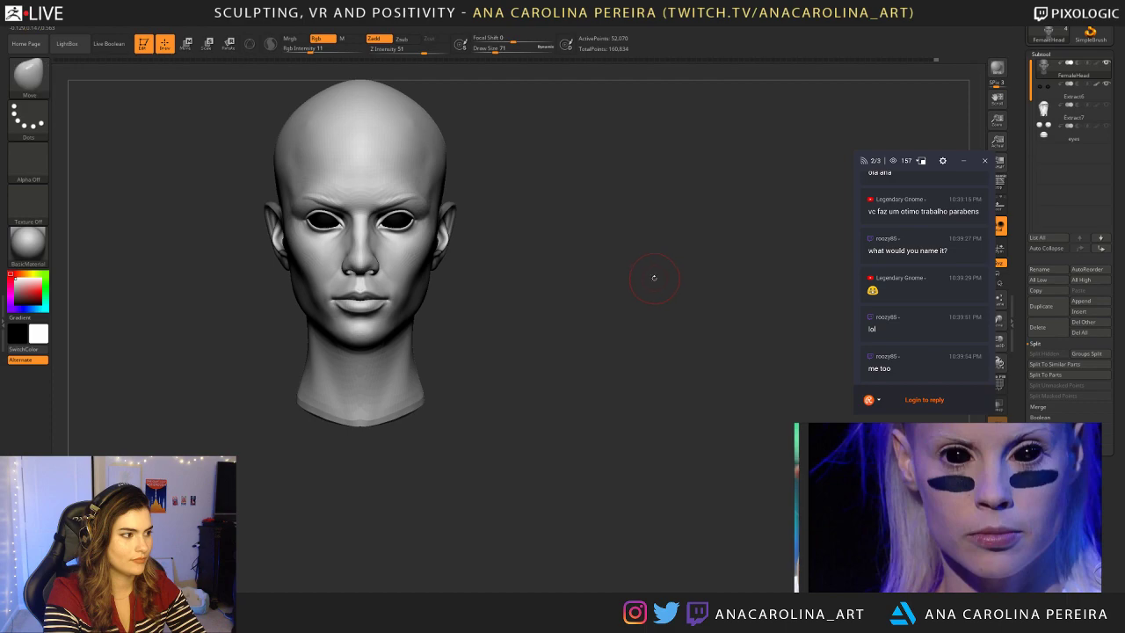
alt+drag(655, 277, 515, 360)
drag(430, 273, 435, 260)
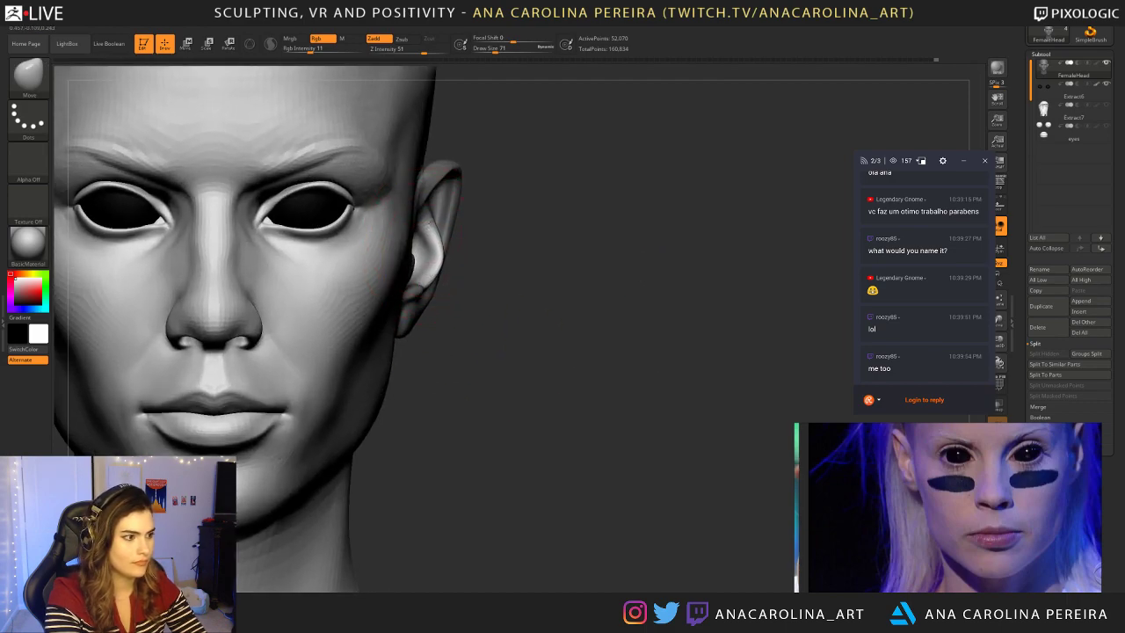
key(space)
drag(453, 258, 450, 259)
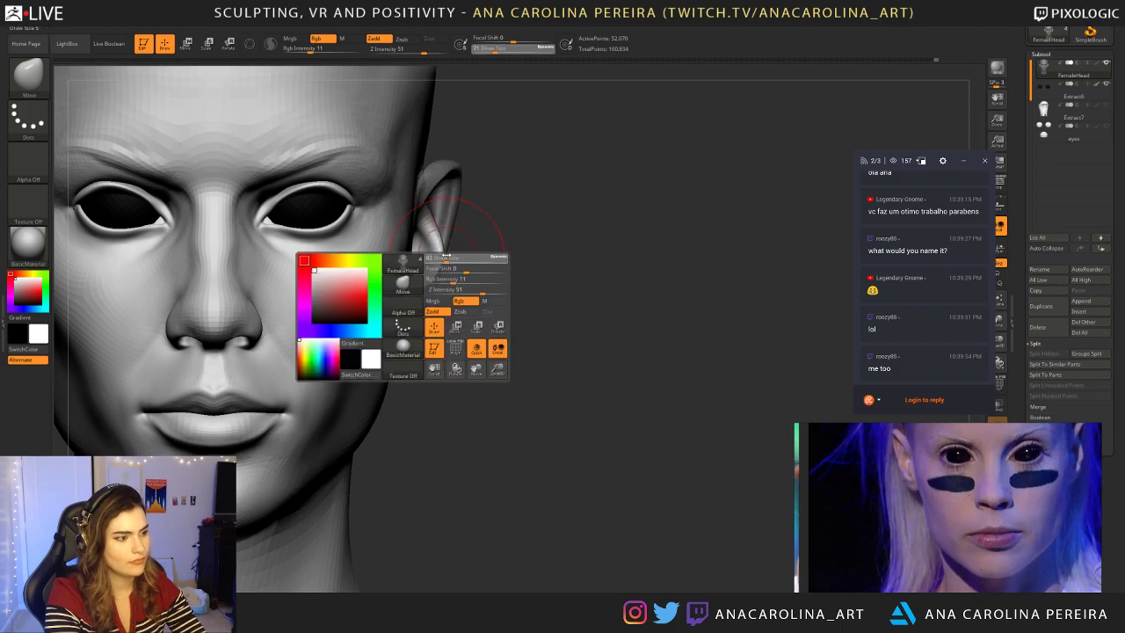
ctrl+click(484, 260)
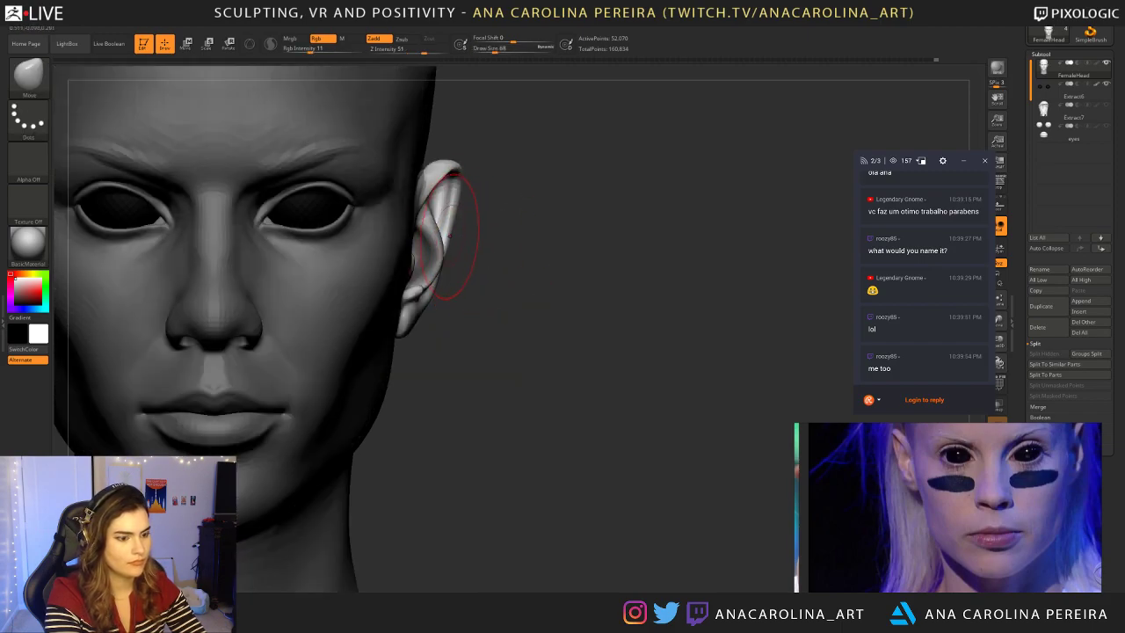
Step: Refine the ear's contour in frontal view with Move at draw sizes 68 and 74, then clear the mask
drag(447, 220, 446, 221)
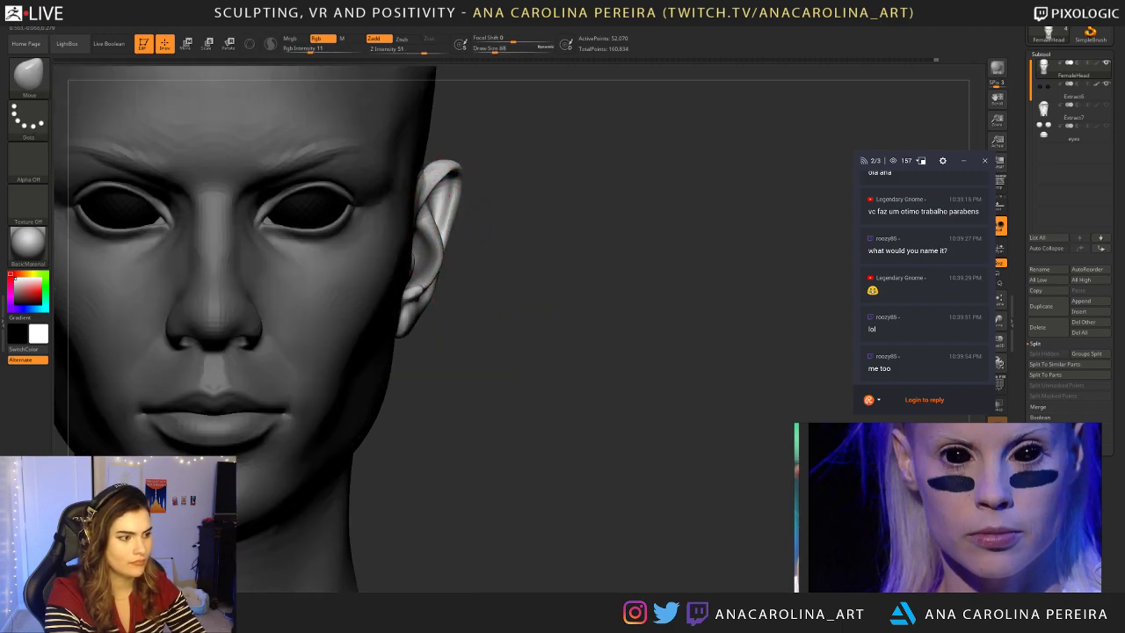
mouse_move(434, 302)
alt+mouse_down()
mouse_move(441, 246)
mouse_move(500, 254)
mouse_move(486, 321)
alt+mouse_up()
key(s)
drag(439, 376, 451, 376)
mouse_move(442, 286)
mouse_down()
mouse_move(432, 263)
mouse_move(466, 256)
mouse_move(441, 229)
mouse_up()
key(space)
drag(492, 303, 497, 225)
mouse_move(498, 225)
mouse_down()
mouse_move(527, 225)
mouse_move(496, 224)
mouse_move(504, 305)
mouse_move(435, 303)
mouse_move(387, 369)
mouse_move(371, 414)
mouse_move(326, 387)
mouse_up()
mouse_move(387, 321)
mouse_down()
mouse_move(515, 418)
mouse_move(515, 364)
mouse_move(537, 356)
mouse_move(535, 395)
mouse_move(518, 400)
mouse_move(504, 336)
mouse_up()
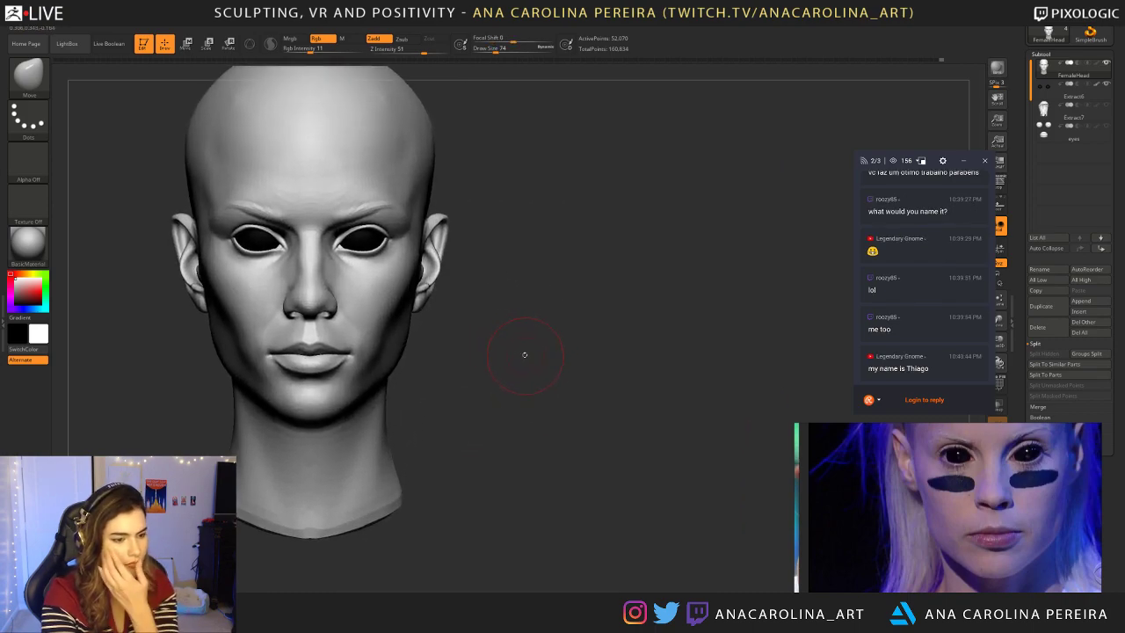
Step: Show the Extract7 hair subtool and review the head with its hair from both sides
drag(538, 370, 514, 377)
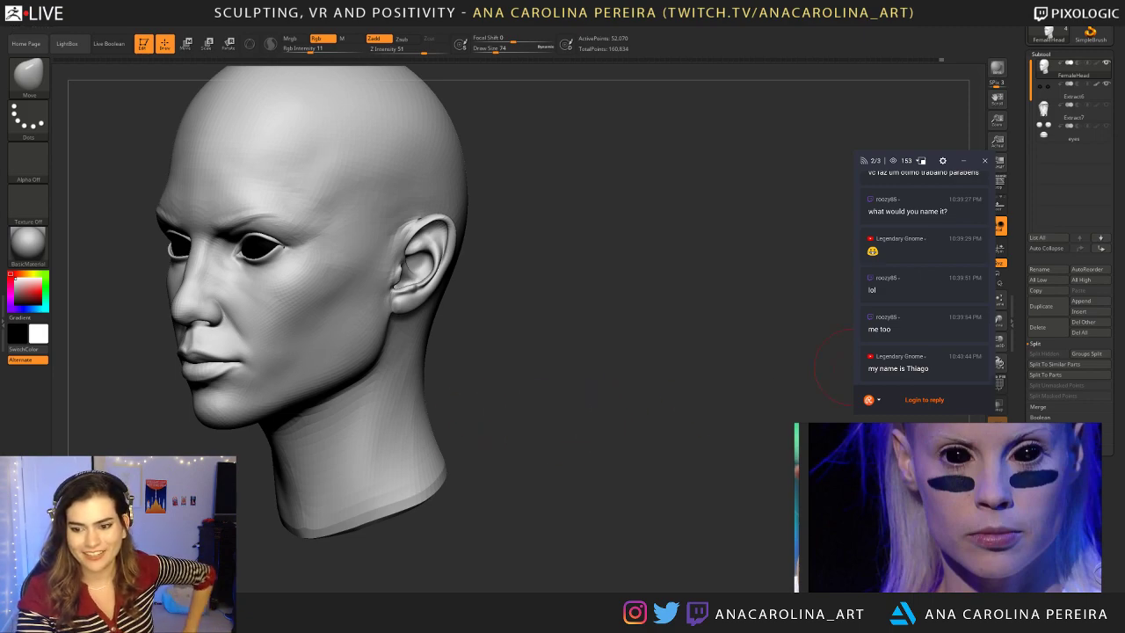
mouse_move(691, 334)
mouse_down()
mouse_move(723, 384)
mouse_move(851, 327)
mouse_up()
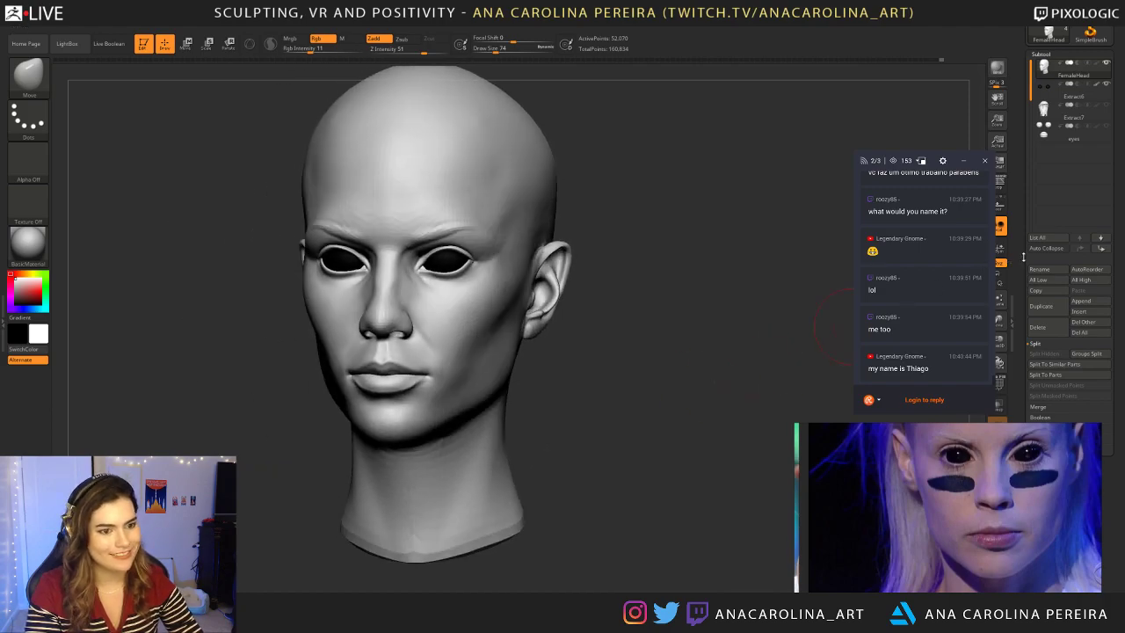
click(1104, 109)
alt+drag(723, 268, 723, 219)
mouse_move(723, 220)
mouse_down()
mouse_move(791, 225)
mouse_move(711, 227)
mouse_move(742, 228)
mouse_move(725, 231)
mouse_up()
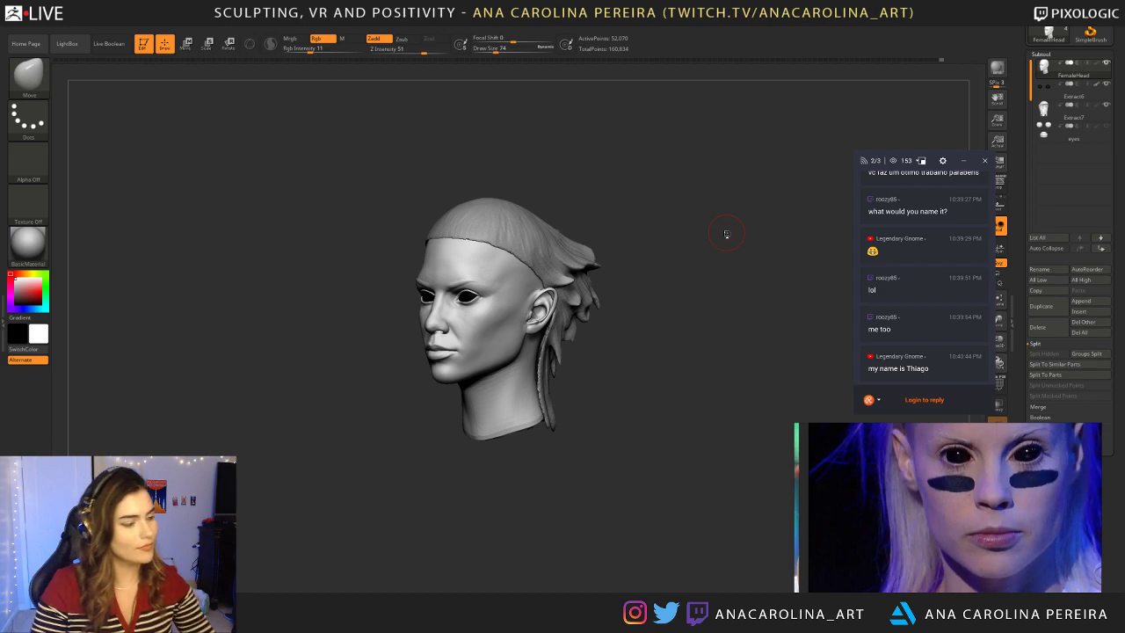
drag(404, 422, 627, 536)
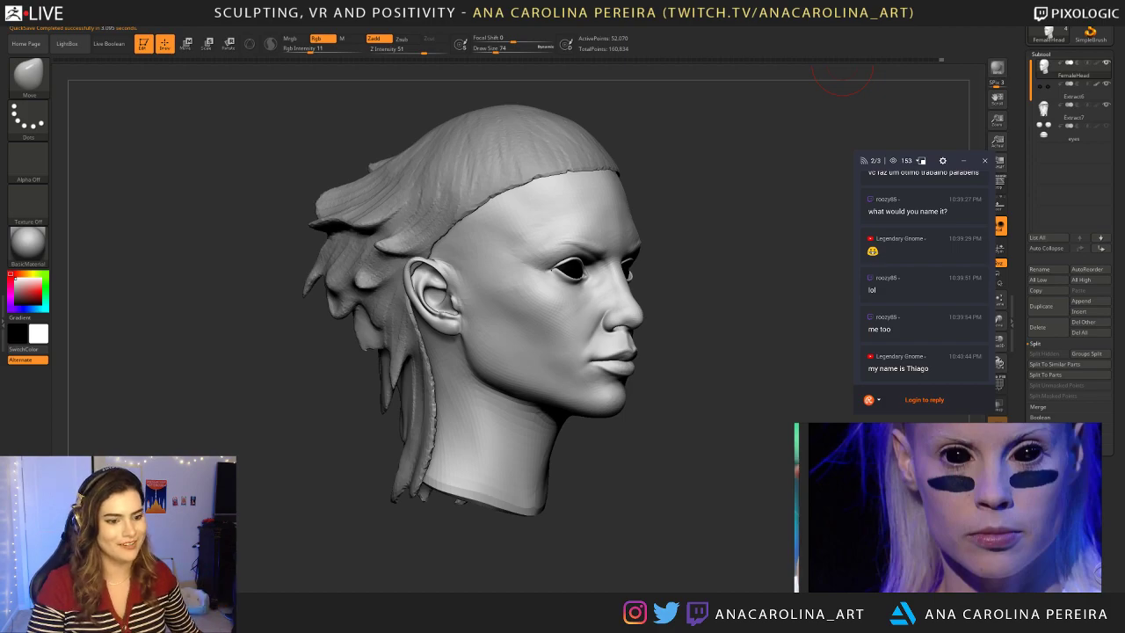
drag(605, 466, 457, 466)
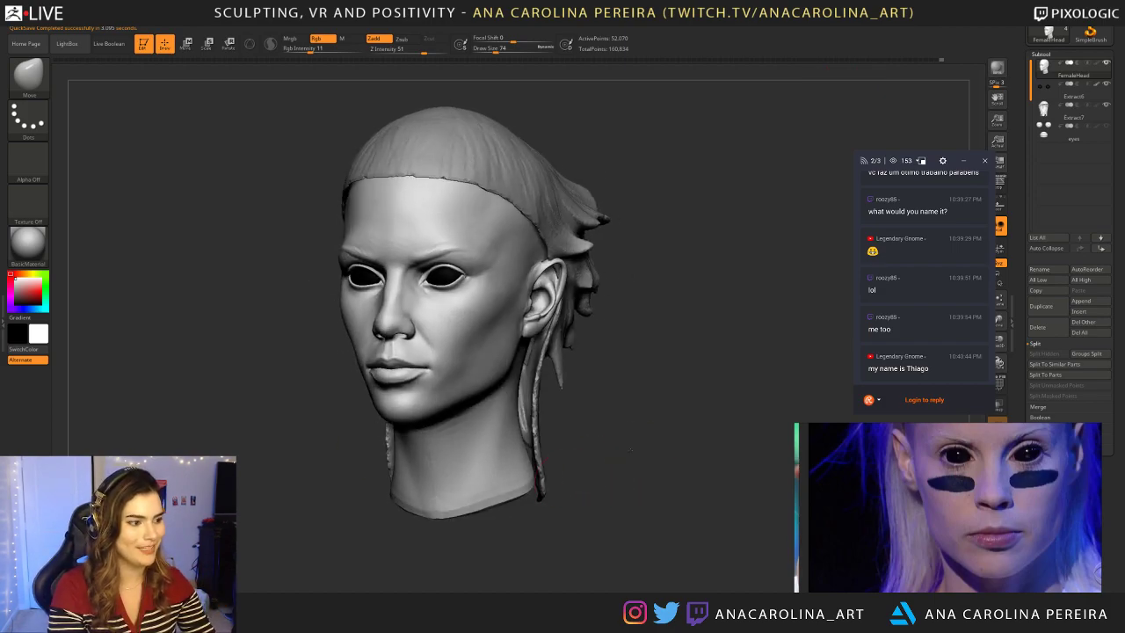
Step: Select the hair subtool and reshape its back strands with Move at draw size 212
drag(633, 450, 608, 435)
alt+click(599, 329)
key(space)
drag(617, 335, 688, 332)
key(b)
key(m)
key(v)
key(space)
drag(610, 276, 600, 271)
mouse_move(630, 309)
mouse_down()
mouse_move(566, 303)
mouse_move(587, 269)
mouse_up()
mouse_move(646, 351)
mouse_down()
mouse_move(692, 354)
mouse_move(701, 387)
mouse_move(675, 388)
mouse_up()
drag(590, 246, 596, 243)
drag(631, 376, 583, 354)
drag(632, 321, 492, 327)
drag(703, 327, 682, 328)
drag(598, 369, 601, 413)
mouse_move(510, 503)
mouse_down()
mouse_move(628, 508)
mouse_move(606, 502)
mouse_move(679, 469)
mouse_up()
Step: Reselect the FemaleHead subtool, set the draw size to 68, and examine the face from frontal and three-quarter views
alt+click(575, 420)
right_click(648, 477)
ctrl+right_drag(679, 470, 652, 482)
drag(655, 473, 655, 466)
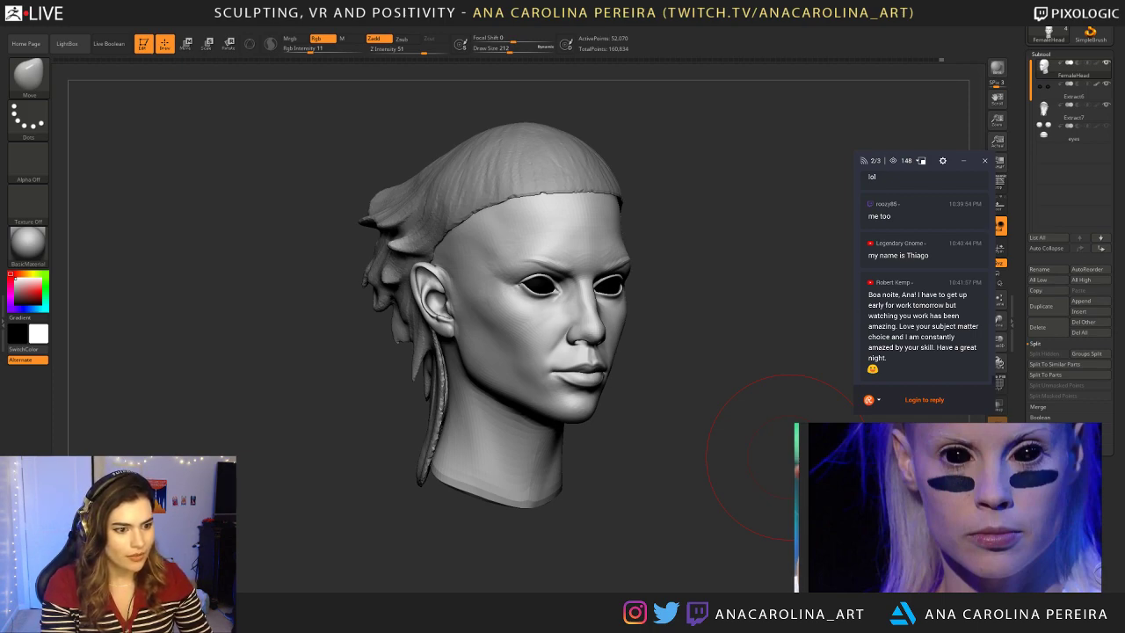
drag(869, 295, 982, 364)
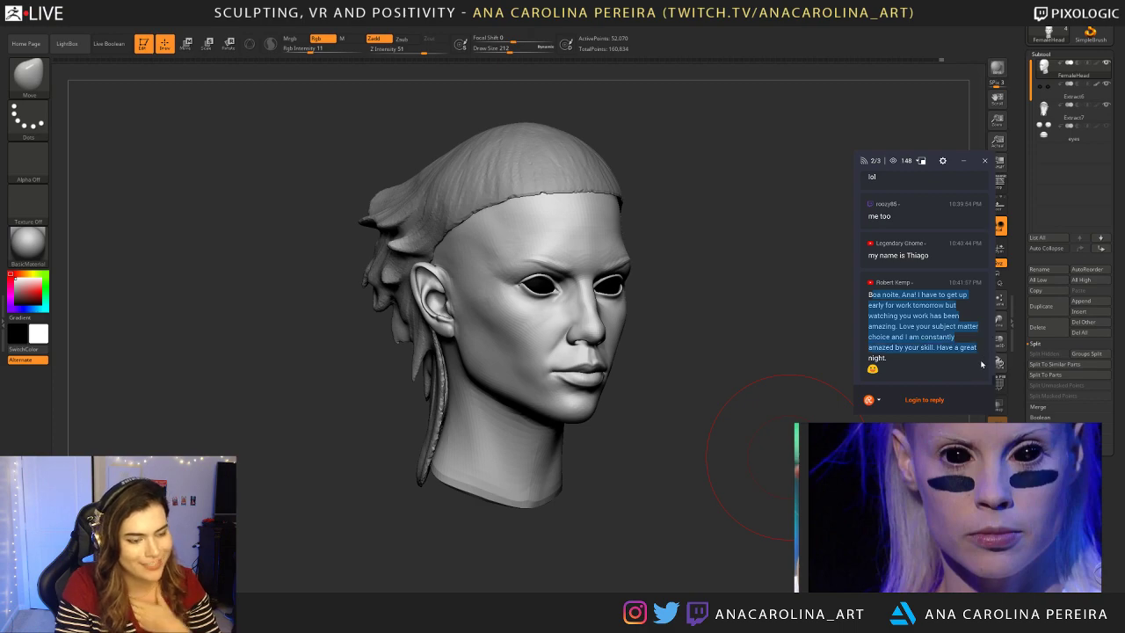
drag(679, 392, 395, 400)
drag(381, 473, 501, 443)
key(space)
drag(586, 404, 570, 404)
shift+drag(495, 431, 510, 415)
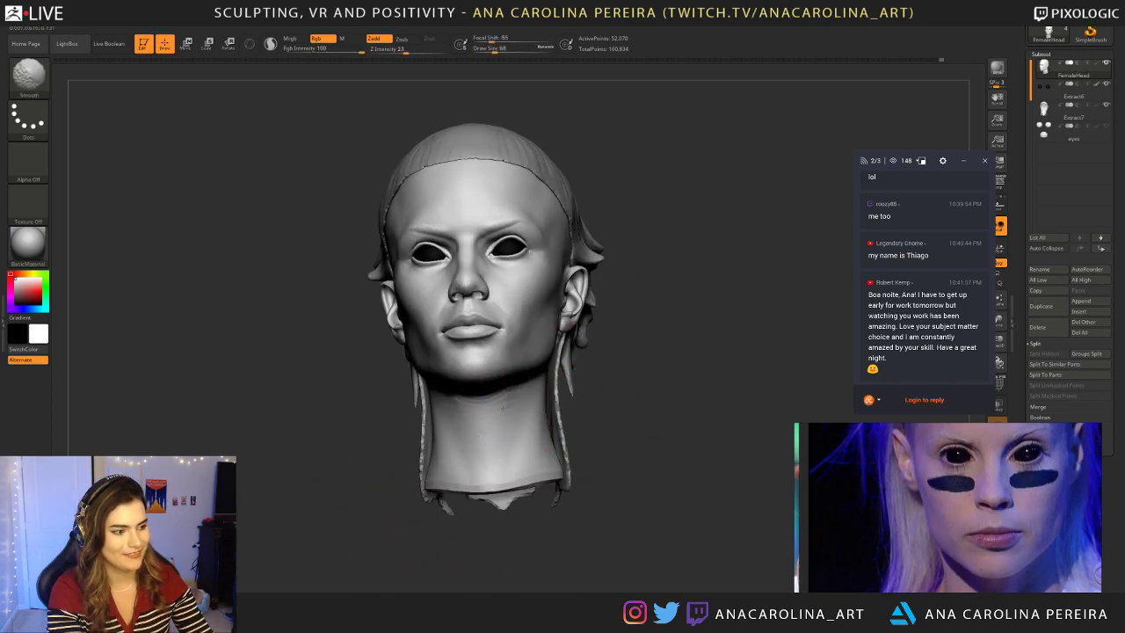
right_drag(545, 427, 532, 442)
mouse_move(533, 442)
shift+mouse_down()
mouse_move(527, 425)
mouse_move(668, 413)
mouse_move(603, 354)
mouse_move(571, 356)
mouse_move(583, 387)
shift+mouse_up()
mouse_move(584, 387)
mouse_down()
mouse_move(629, 388)
mouse_move(636, 410)
mouse_up()
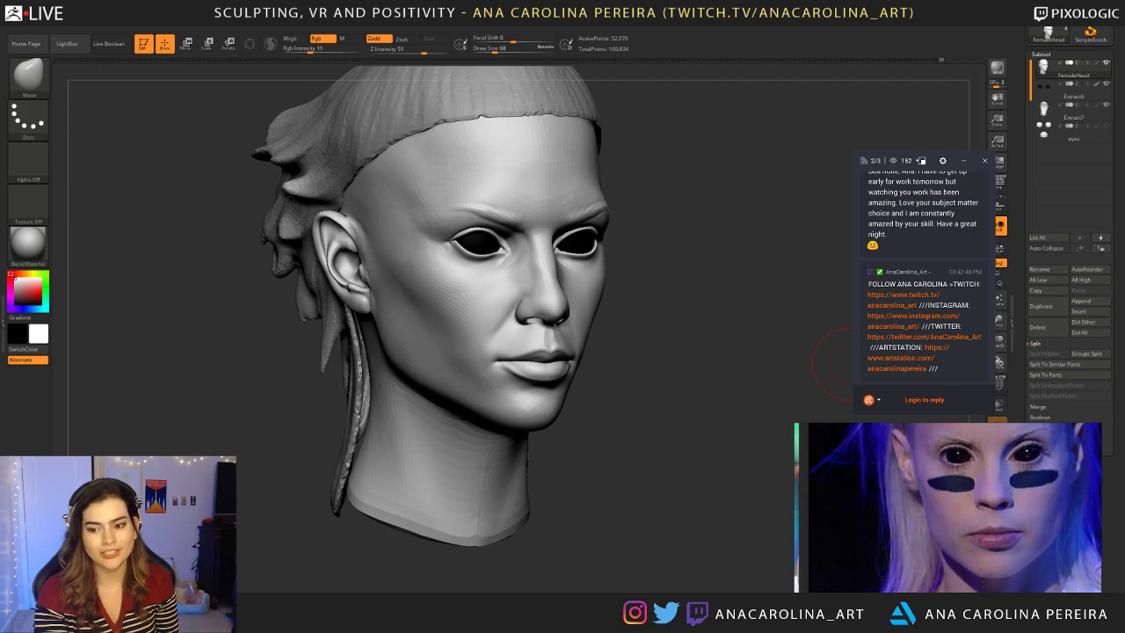
drag(594, 371, 470, 362)
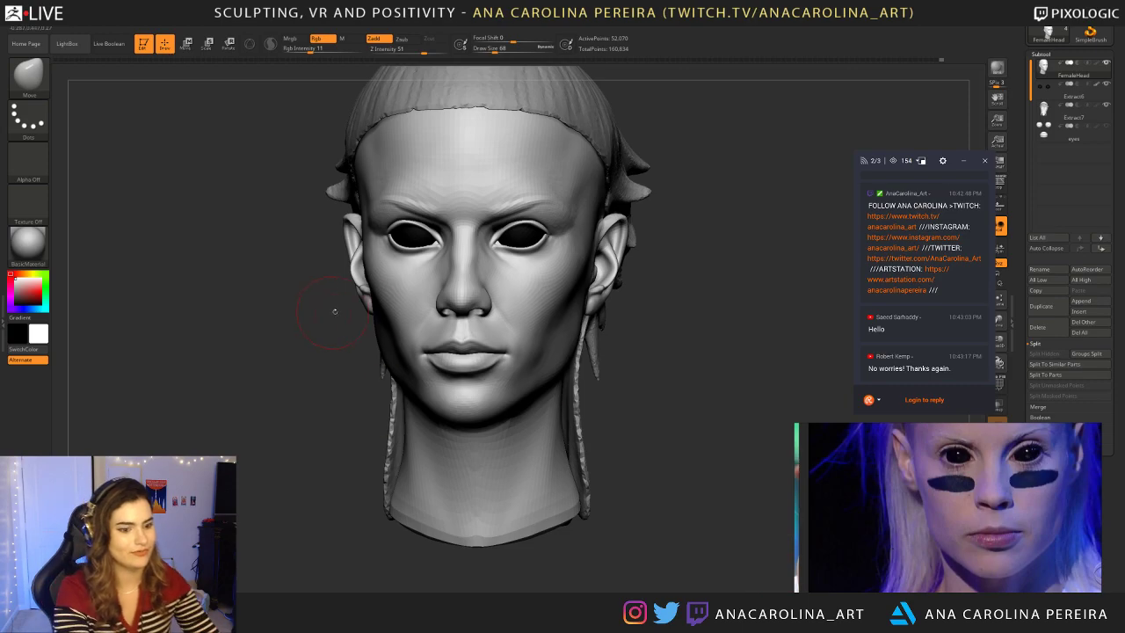
Step: Try adjusting the lower face contour with Move at draw sizes between 80 and 124, and undo the attempt
mouse_move(745, 353)
mouse_down()
mouse_move(661, 349)
mouse_move(738, 350)
mouse_up()
key(s)
mouse_move(693, 391)
alt+mouse_down()
mouse_move(693, 313)
mouse_move(682, 318)
mouse_move(693, 392)
mouse_move(695, 378)
alt+mouse_up()
key(s)
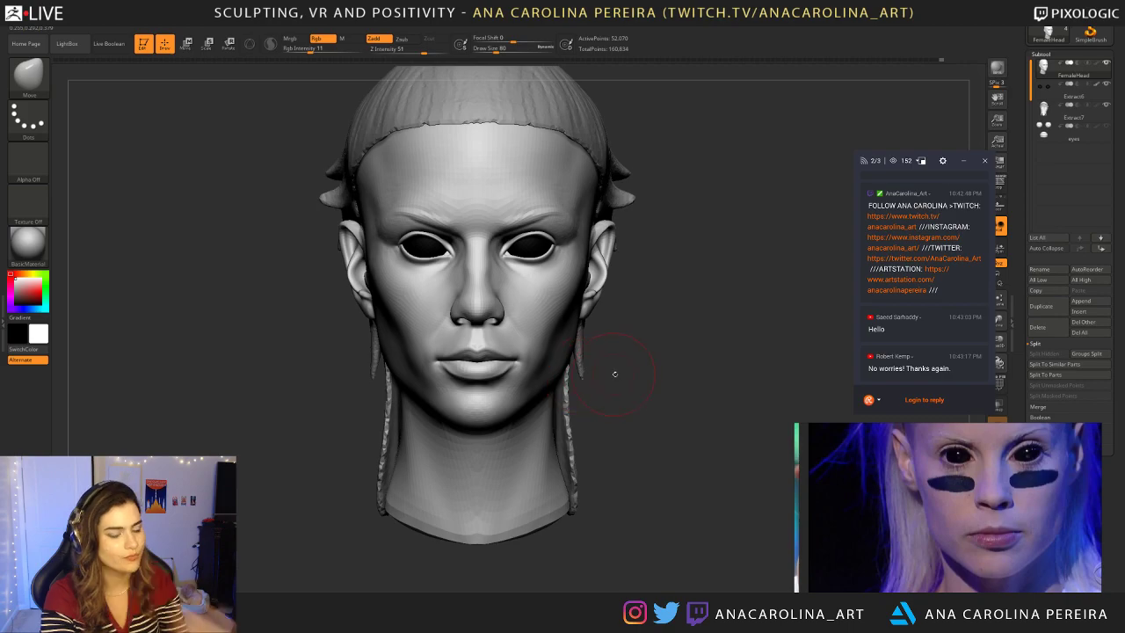
key(b)
key(m)
key(v)
key(space)
drag(594, 358, 570, 334)
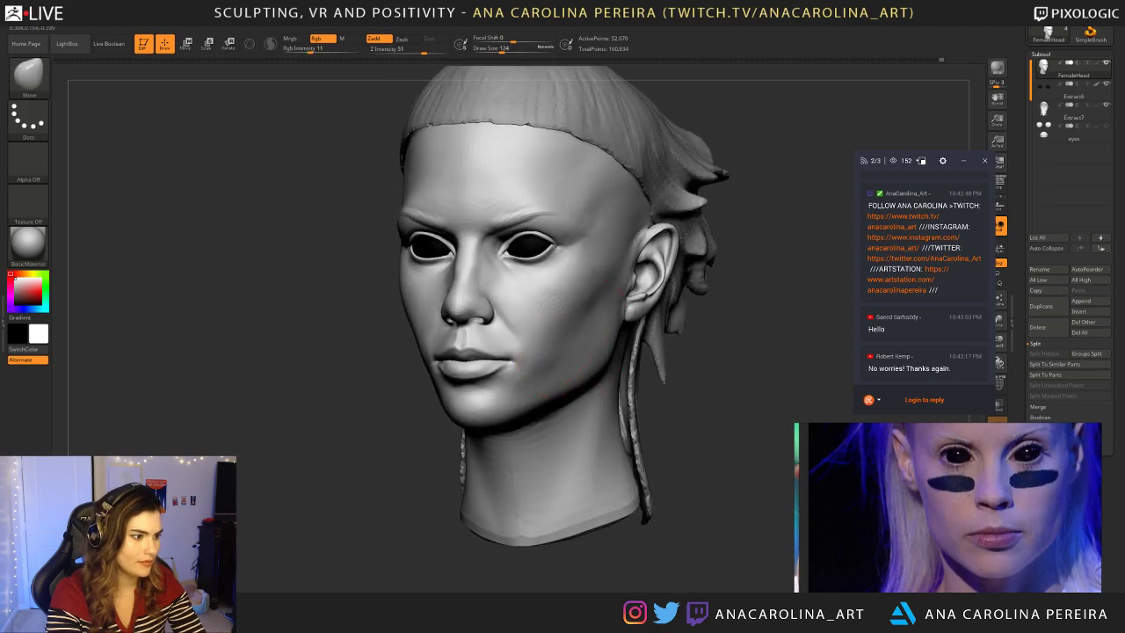
mouse_move(701, 391)
shift+mouse_down()
mouse_move(761, 387)
mouse_move(696, 346)
mouse_move(703, 404)
shift+mouse_up()
key(space)
drag(585, 359, 580, 359)
key(ctrl+z)
key(ctrl+z)
key(ctrl+z)
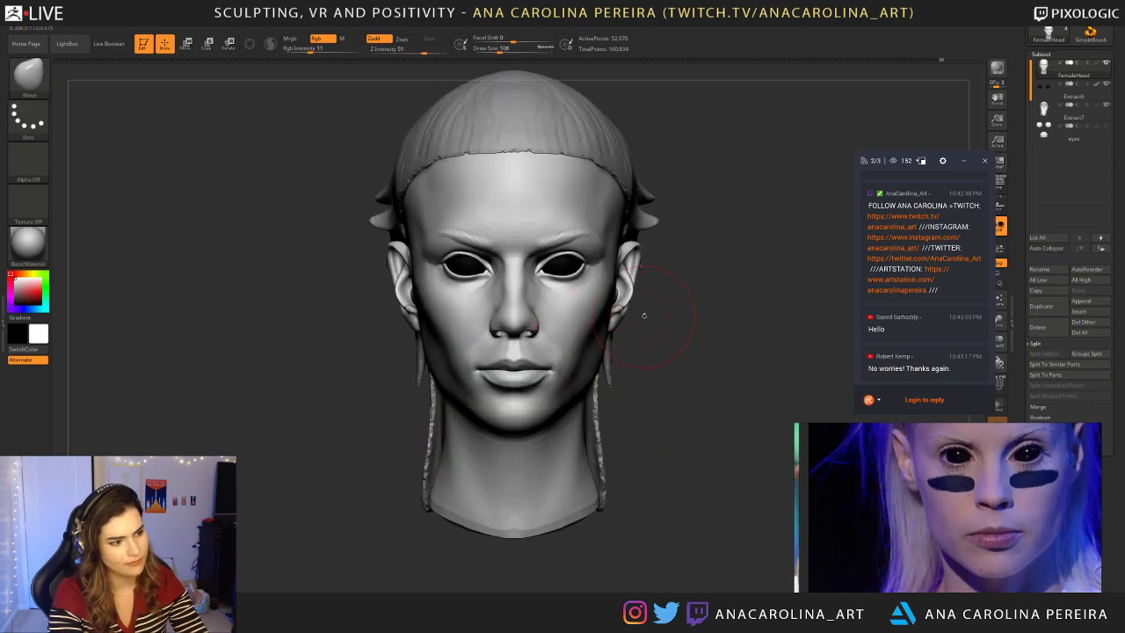
Step: Compare the face with the frontal reference and set the Move brush's draw size to 94
mouse_move(641, 346)
mouse_down()
mouse_move(538, 321)
mouse_move(640, 357)
mouse_move(638, 336)
mouse_up()
right_click(597, 340)
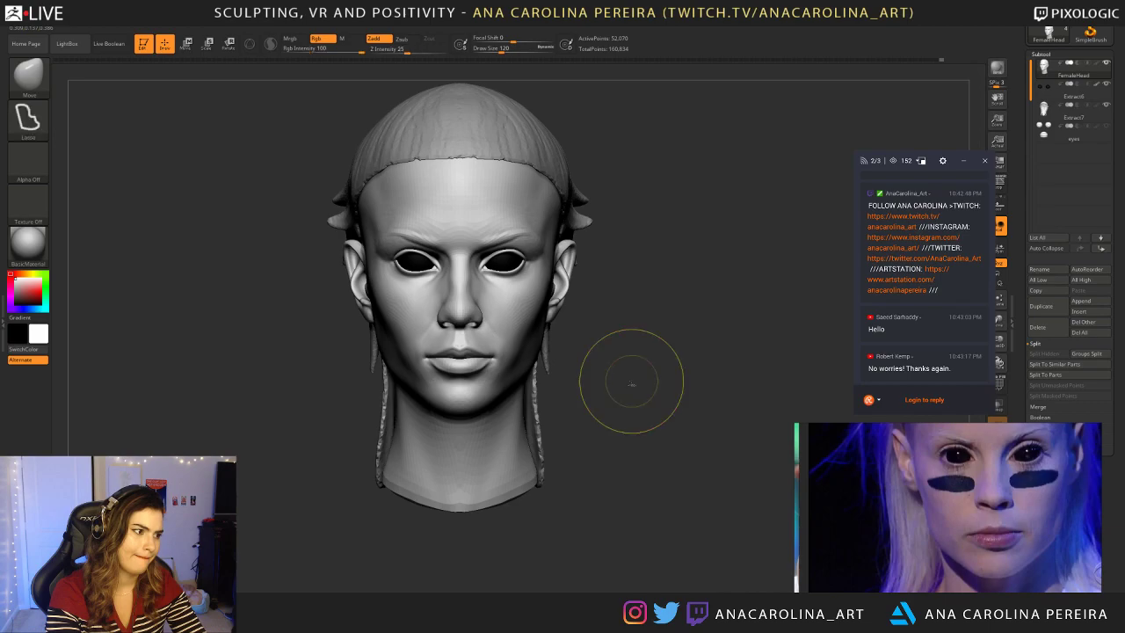
drag(631, 383, 660, 281)
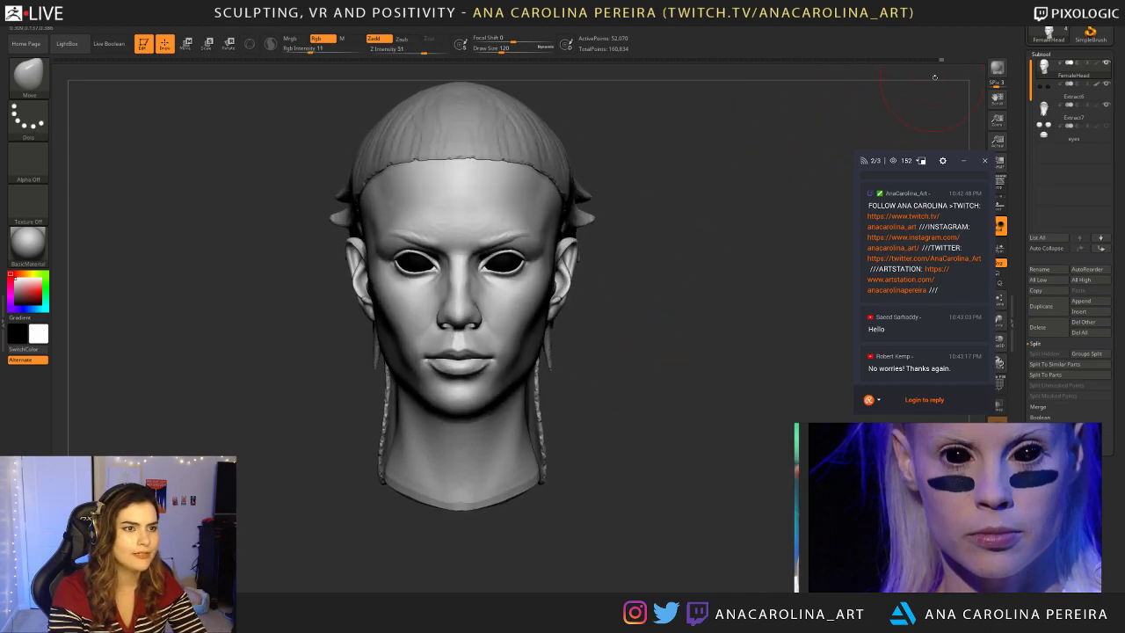
drag(805, 182, 762, 220)
drag(604, 363, 638, 428)
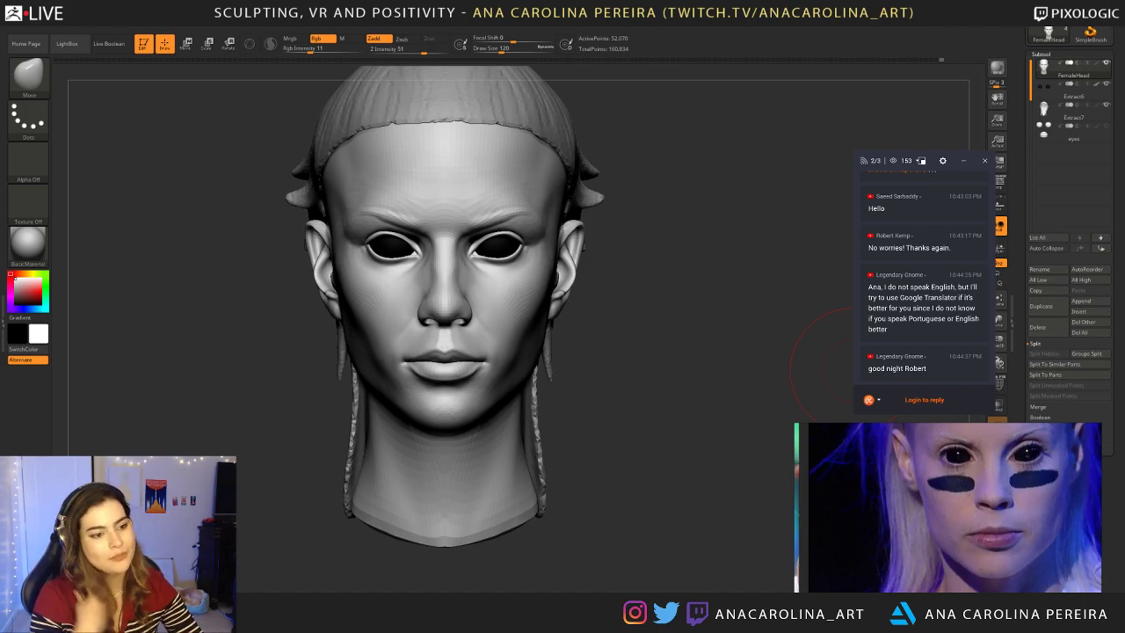
mouse_move(650, 355)
mouse_down()
mouse_move(597, 360)
mouse_move(644, 349)
mouse_move(679, 374)
mouse_up()
key(space)
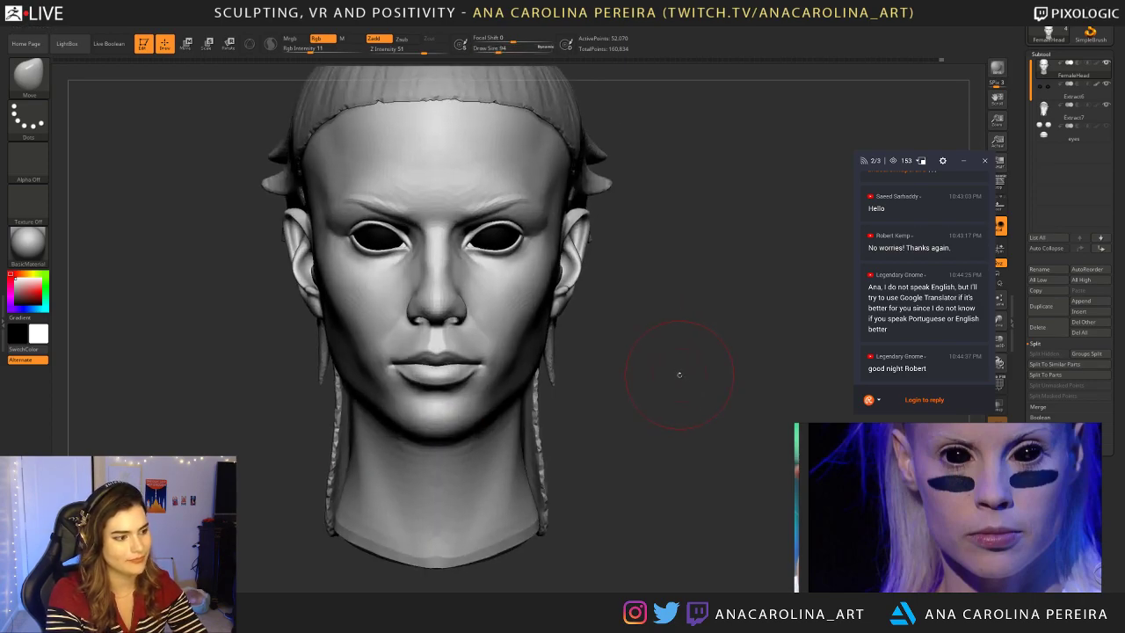
Step: Switch to the ClayBuildup brush at draw size 97 and inspect the jaw and cheeks from several angles
key(space)
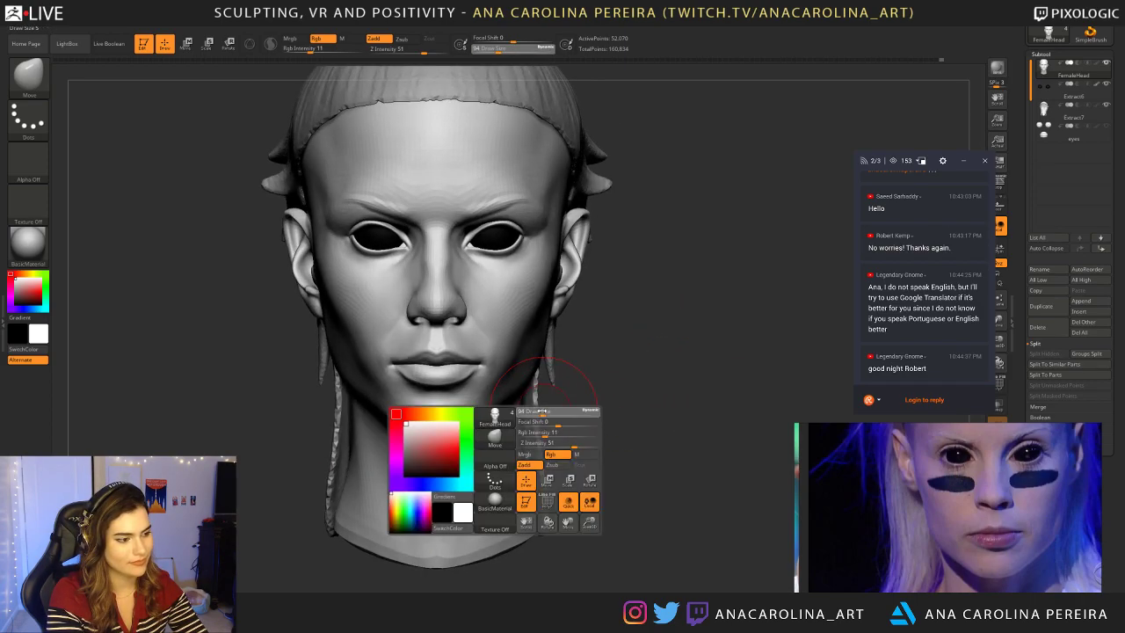
key(b)
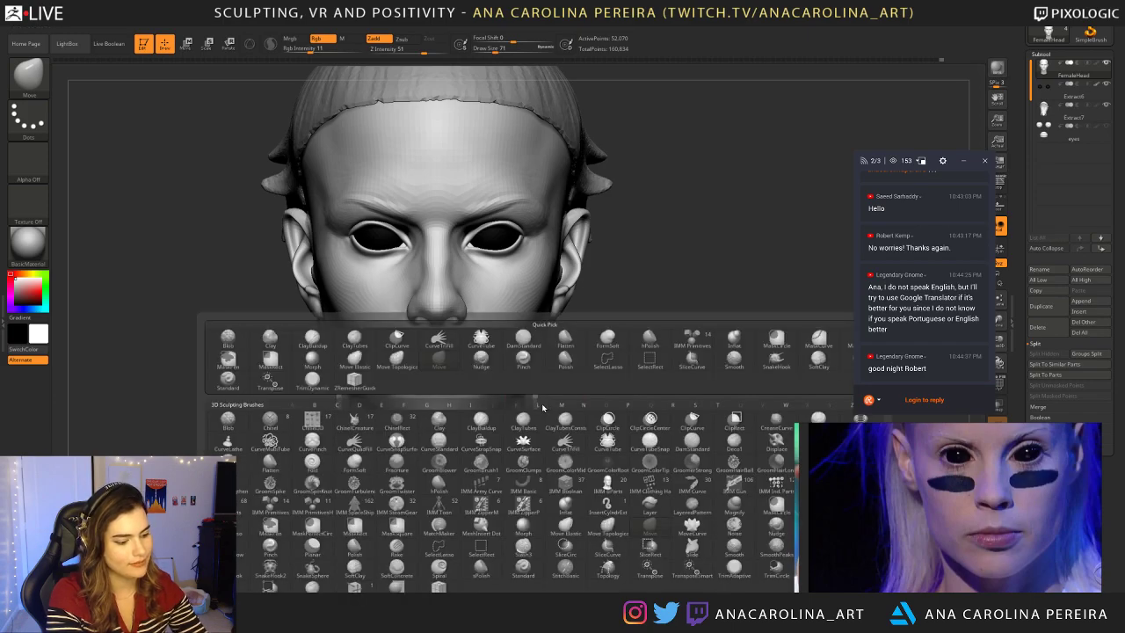
key(c)
key(b)
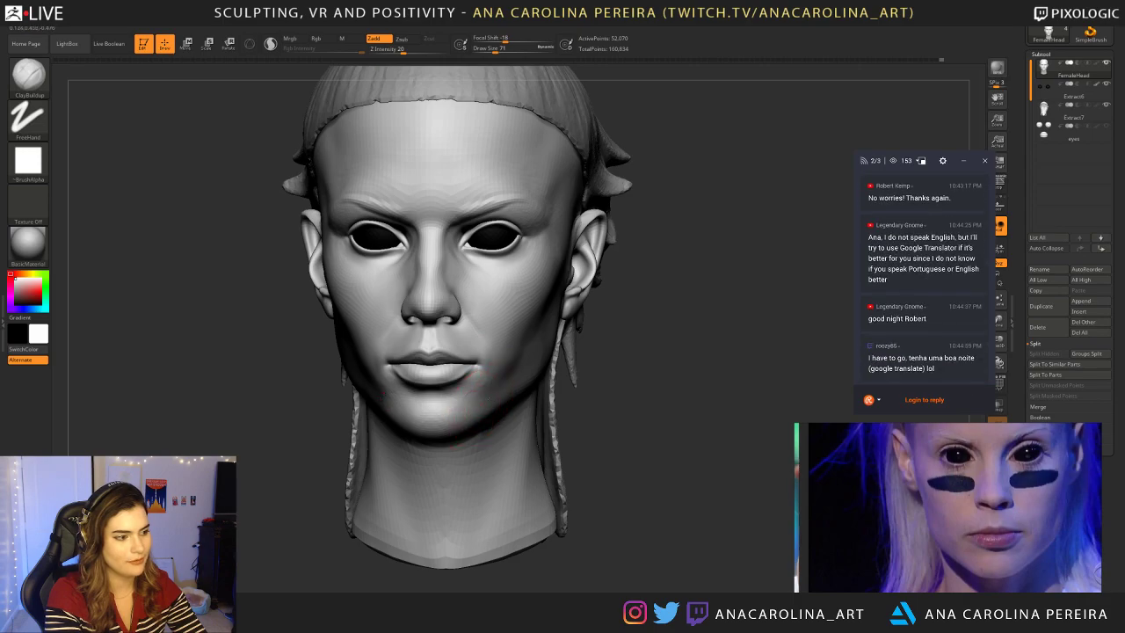
mouse_move(564, 404)
shift+mouse_down()
mouse_move(549, 404)
mouse_move(568, 371)
mouse_move(564, 404)
mouse_move(505, 422)
shift+mouse_up()
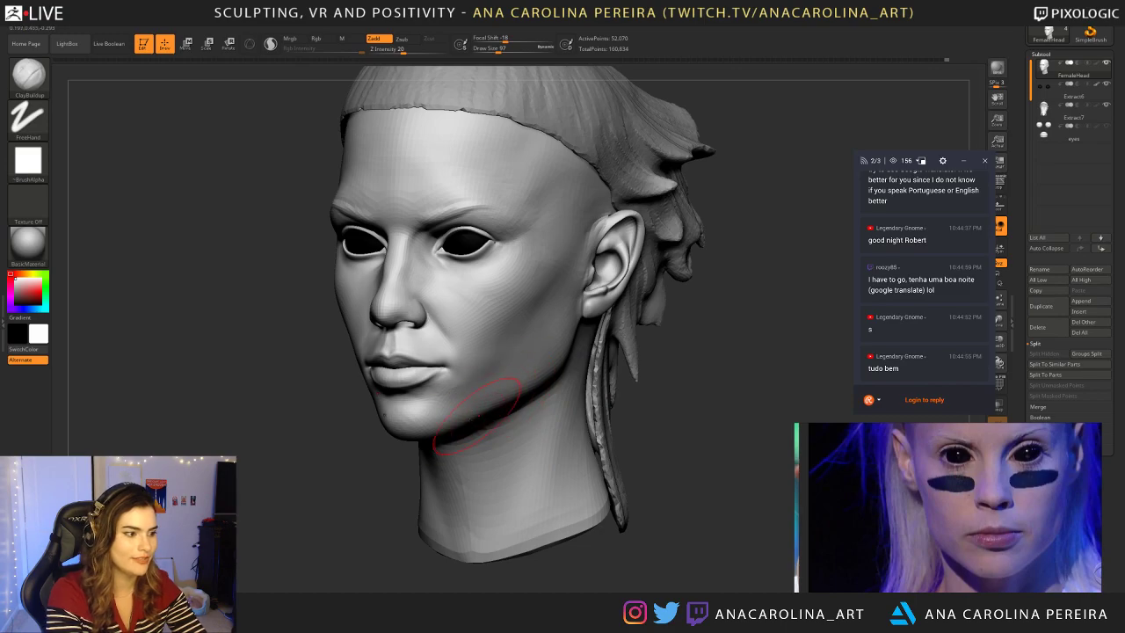
shift+drag(668, 350, 729, 349)
mouse_move(620, 415)
alt+mouse_down()
mouse_move(647, 361)
mouse_move(634, 388)
alt+mouse_up()
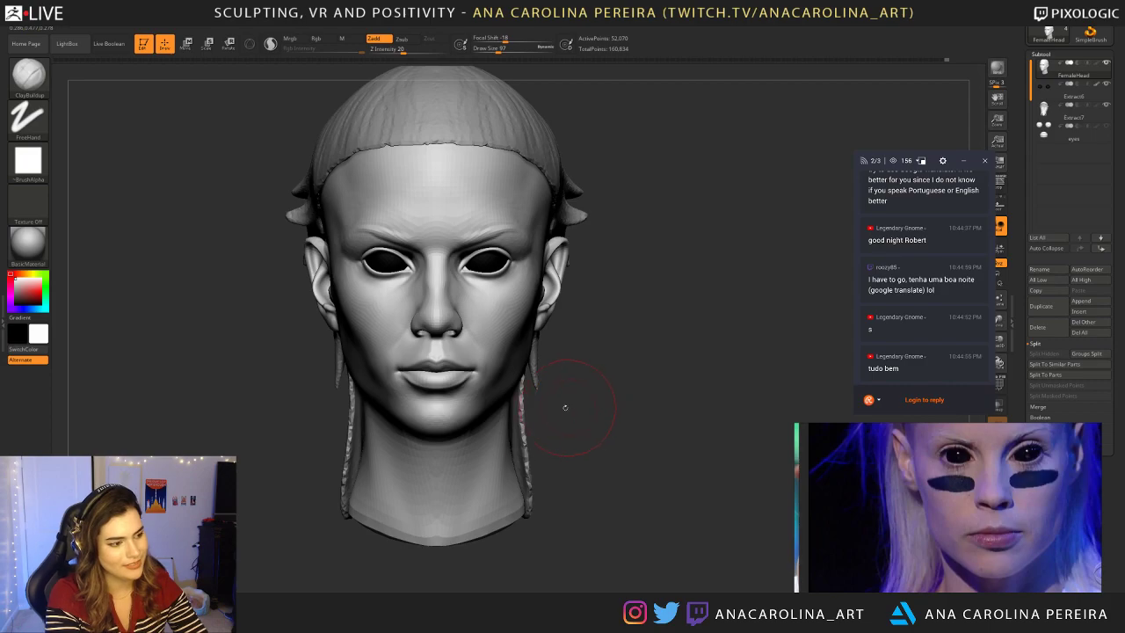
ctrl+drag(532, 364, 505, 400)
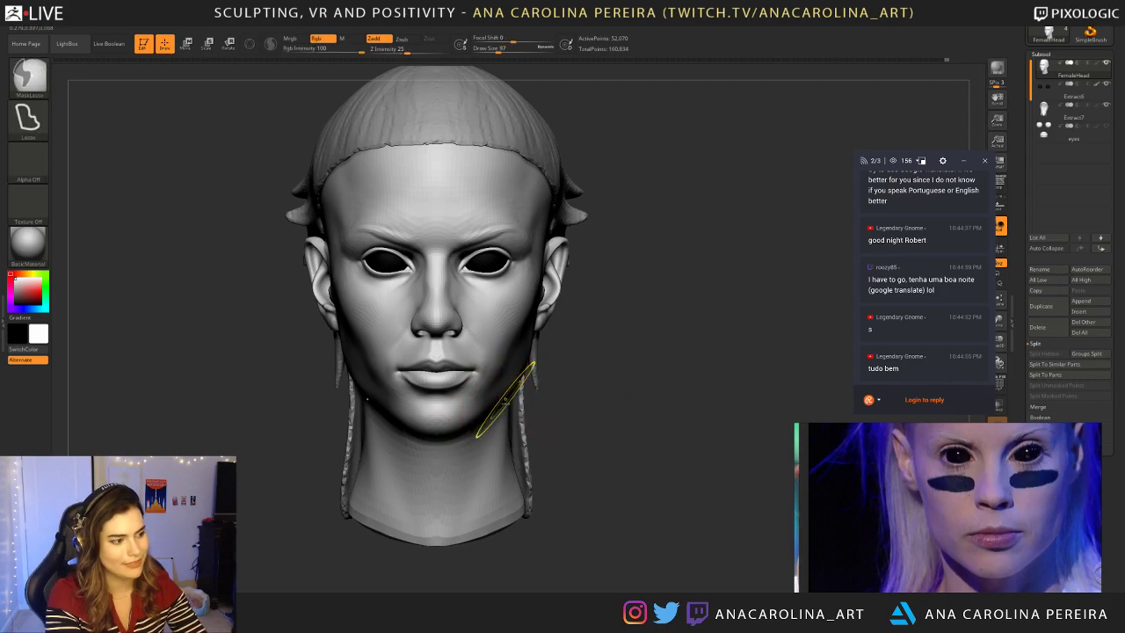
drag(329, 407, 445, 398)
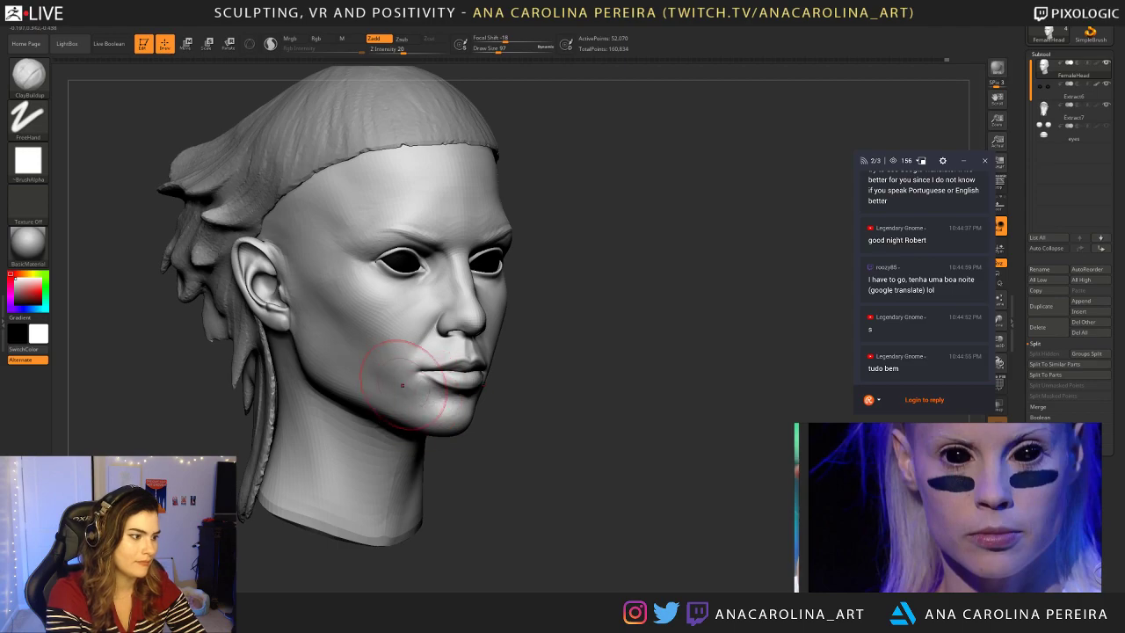
mouse_move(485, 429)
shift+mouse_down()
mouse_move(559, 439)
mouse_move(527, 387)
mouse_move(573, 422)
shift+mouse_up()
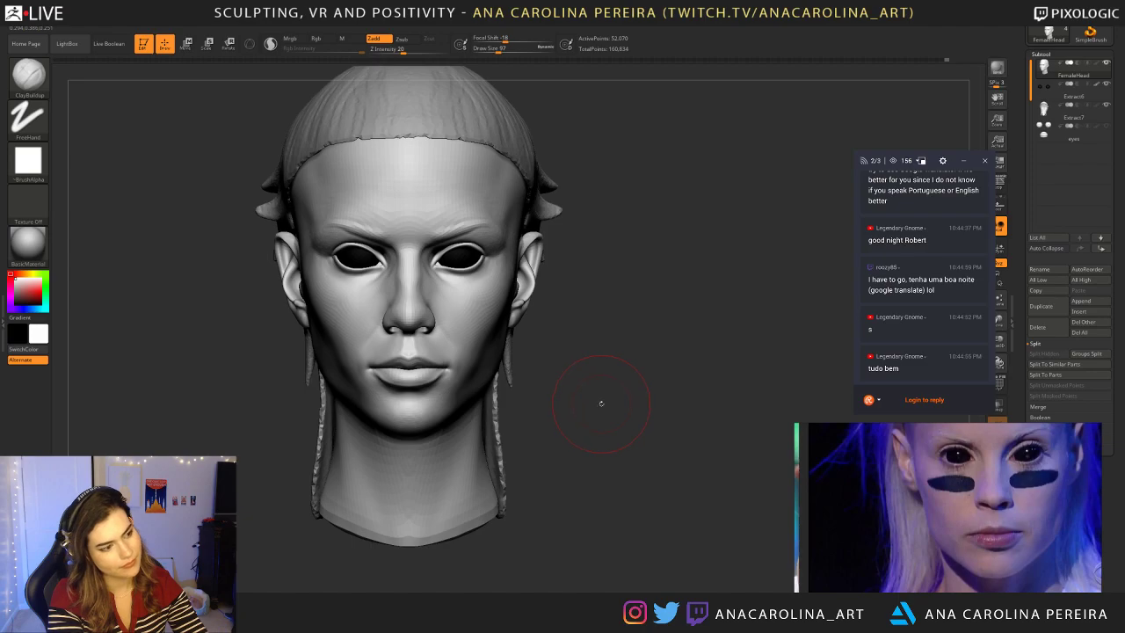
Step: Switch to the Move brush and display the head with the SkinShade4 material
key(b)
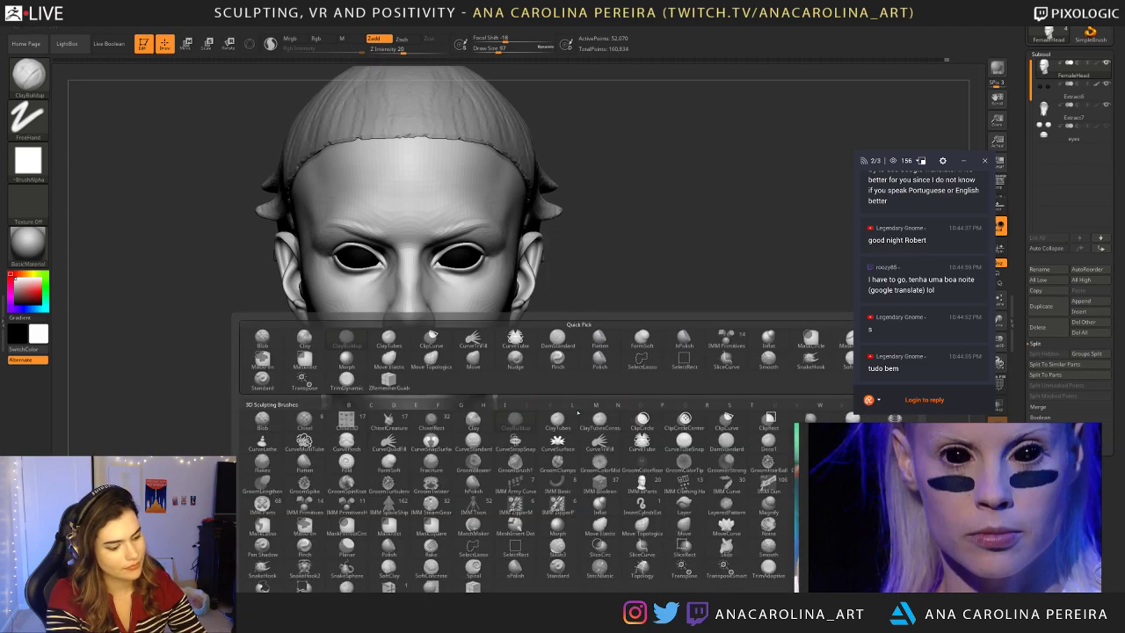
key(m)
key(v)
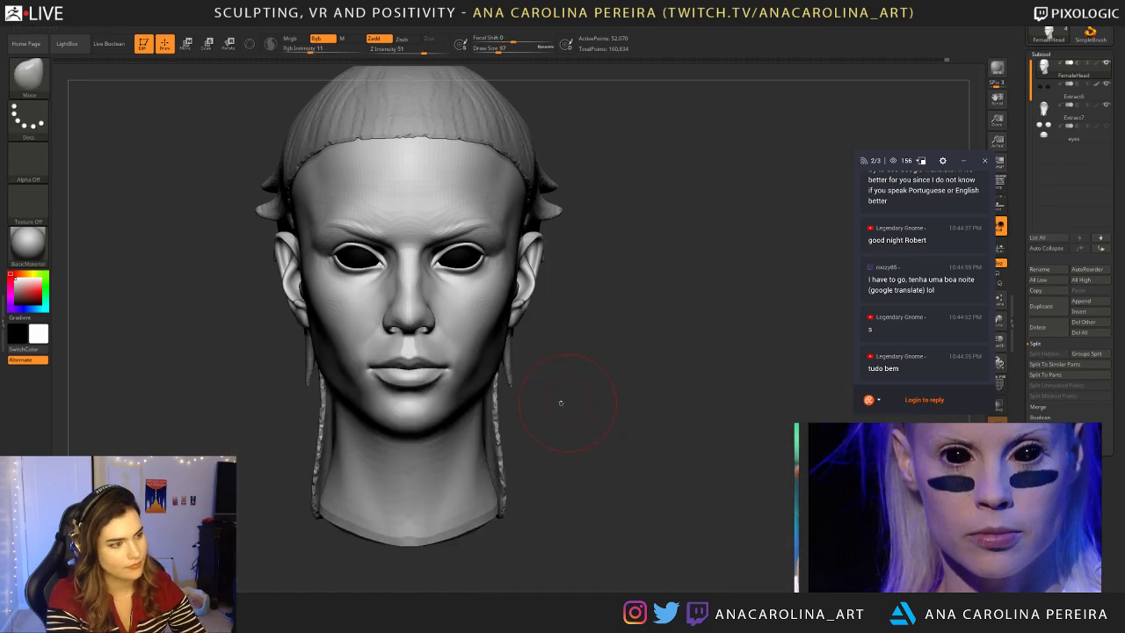
click(32, 249)
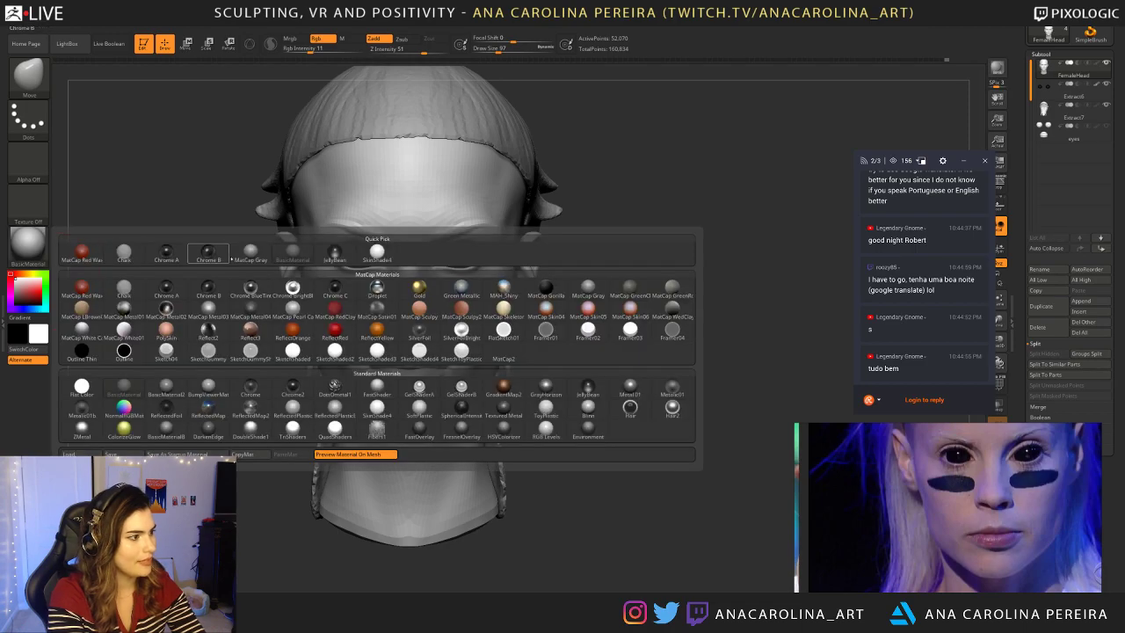
click(377, 253)
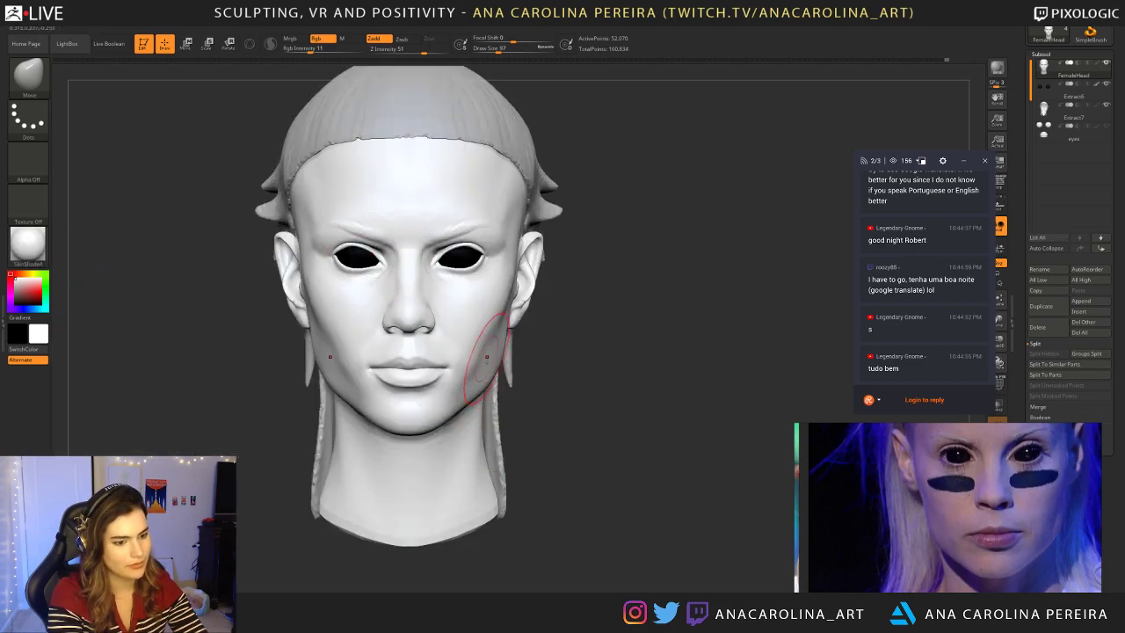
Step: Undo the last jaw adjustment, then reshape the cheek and jaw contour with Move at draw size 87 and Z intensity 23
key(space)
mouse_move(496, 388)
mouse_down()
mouse_move(521, 375)
mouse_move(489, 359)
mouse_up()
key(space)
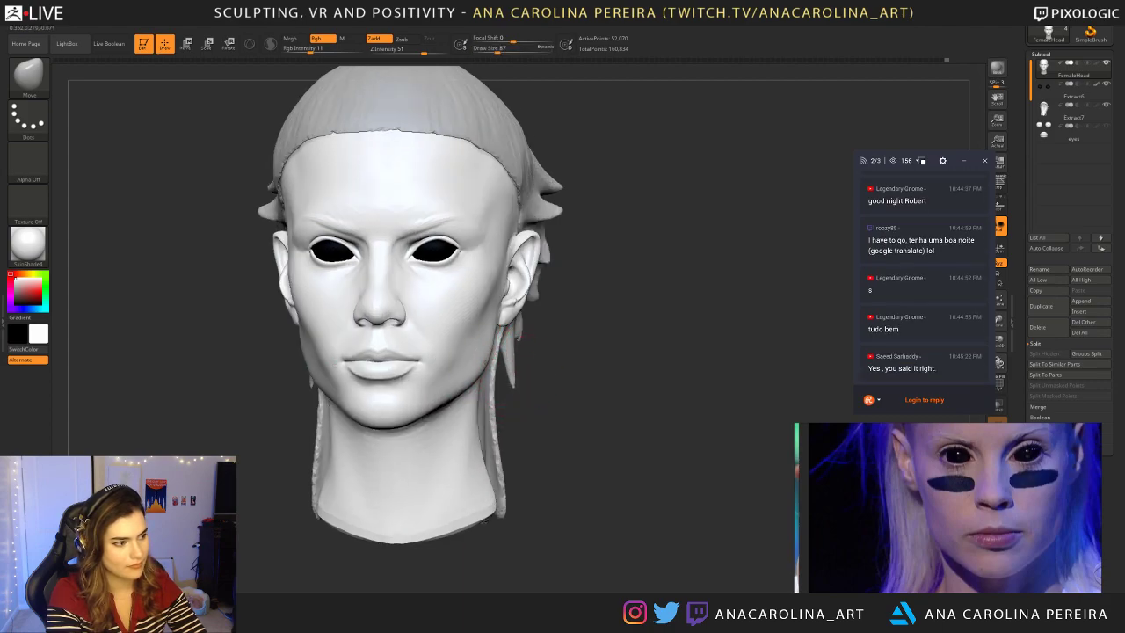
mouse_move(538, 368)
shift+mouse_down()
mouse_move(548, 369)
mouse_move(492, 355)
shift+mouse_up()
key(ctrl+z)
key(space)
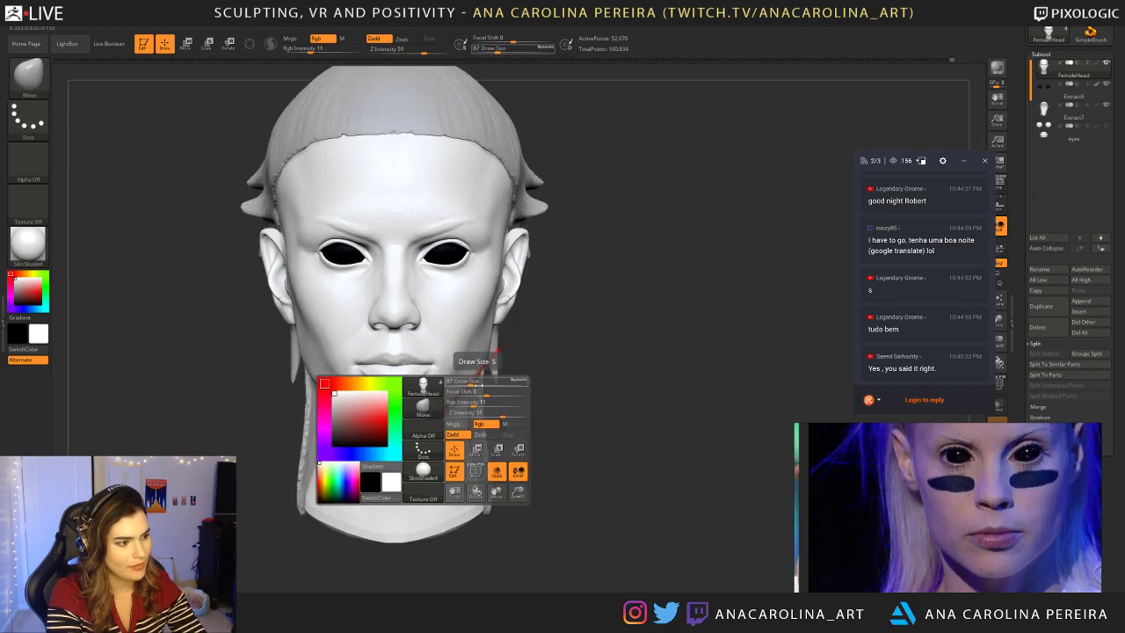
click(485, 409)
mouse_move(496, 367)
mouse_down()
mouse_move(450, 391)
mouse_move(527, 390)
mouse_move(527, 400)
mouse_up()
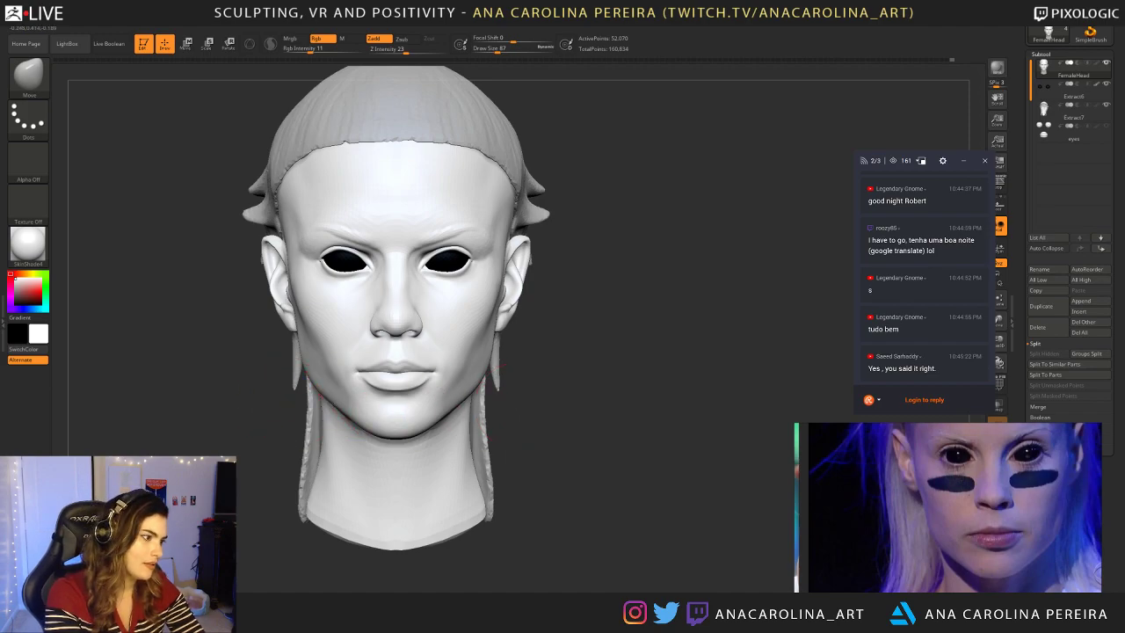
Step: Refine the chin and jawline with Move at draw size 74, checking frontal and three-quarter views
ctrl+right_drag(323, 389, 483, 355)
scroll(487, 369, up, 5)
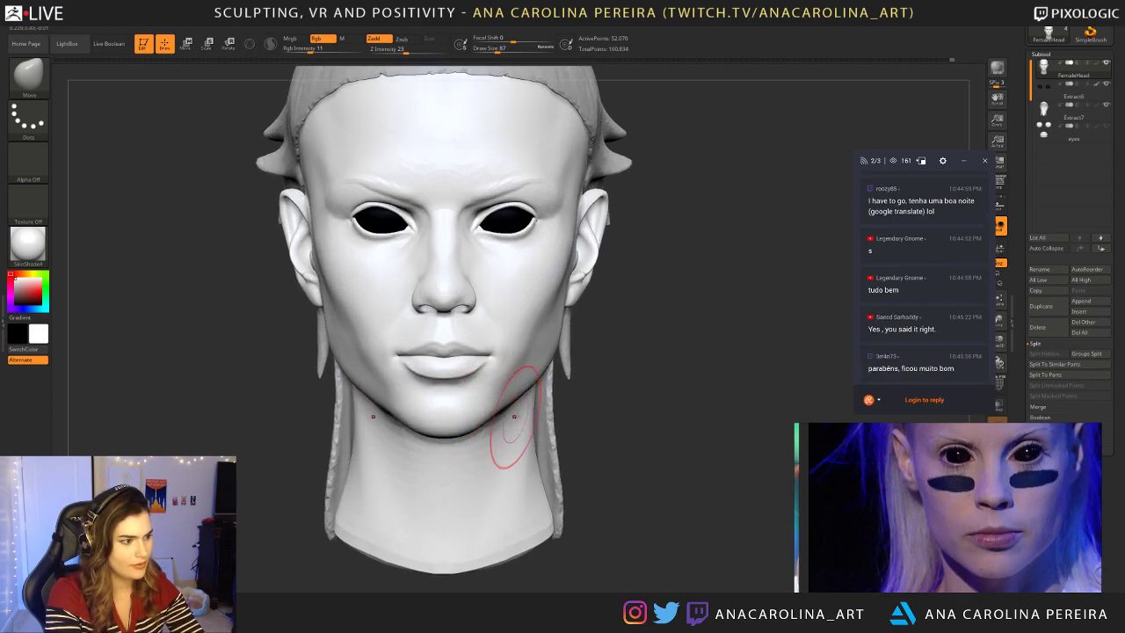
key(space)
drag(461, 430, 444, 432)
alt+drag(615, 475, 615, 395)
drag(615, 396, 676, 405)
alt+drag(241, 299, 242, 369)
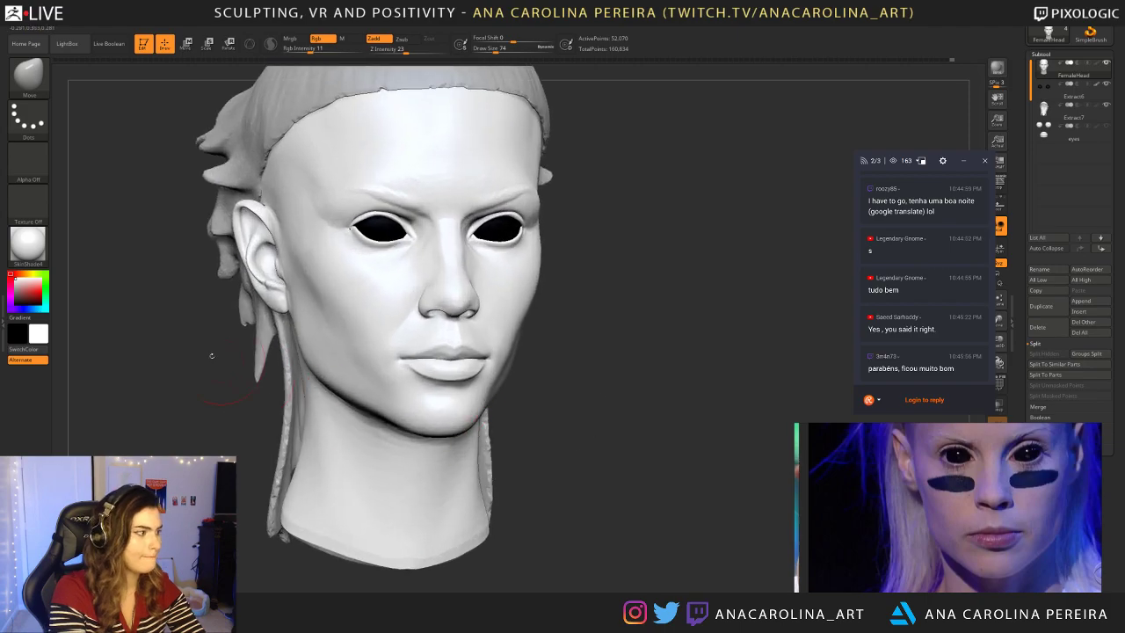
Step: Restore BasicMaterial on the head, return to a frontal view, and save the project
click(28, 246)
click(300, 253)
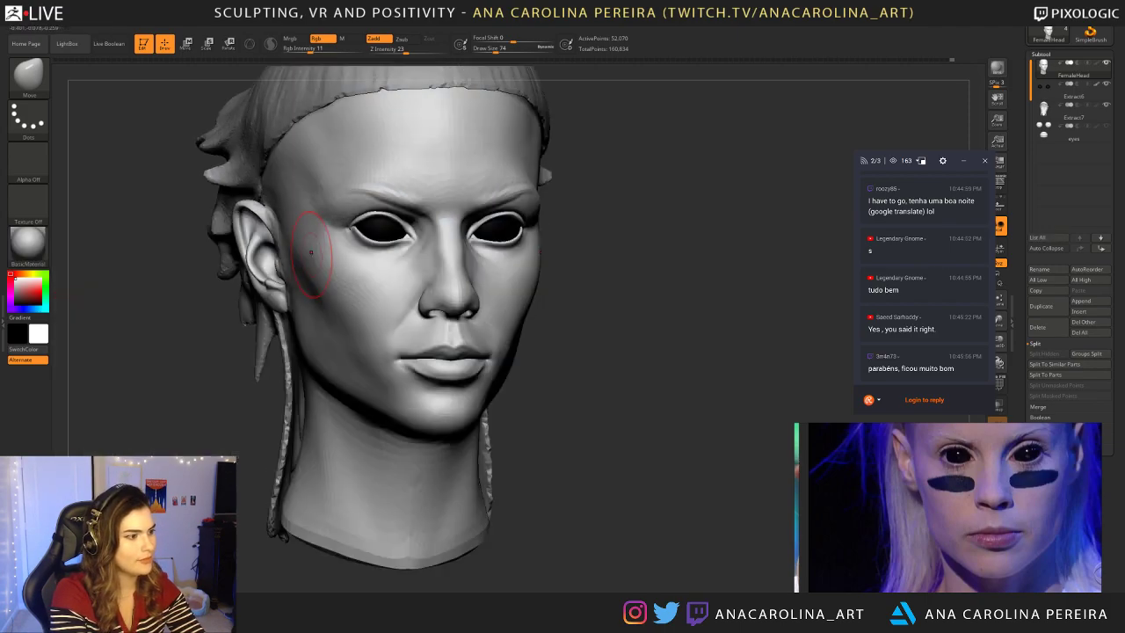
shift+drag(620, 364, 615, 330)
alt+drag(621, 261, 640, 299)
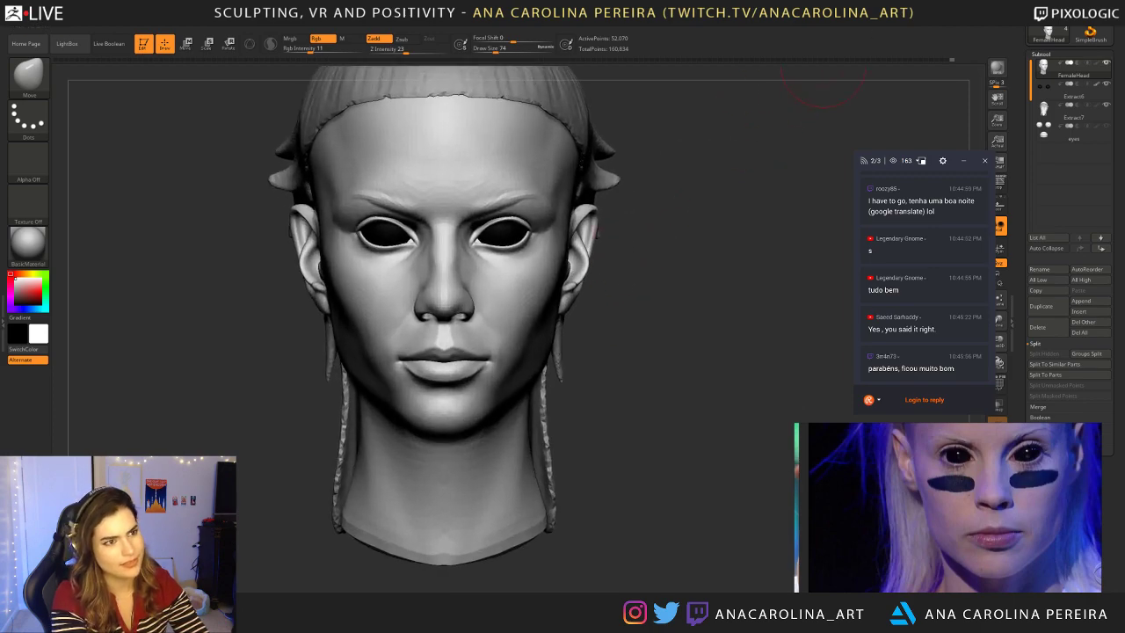
key(ctrl+s)
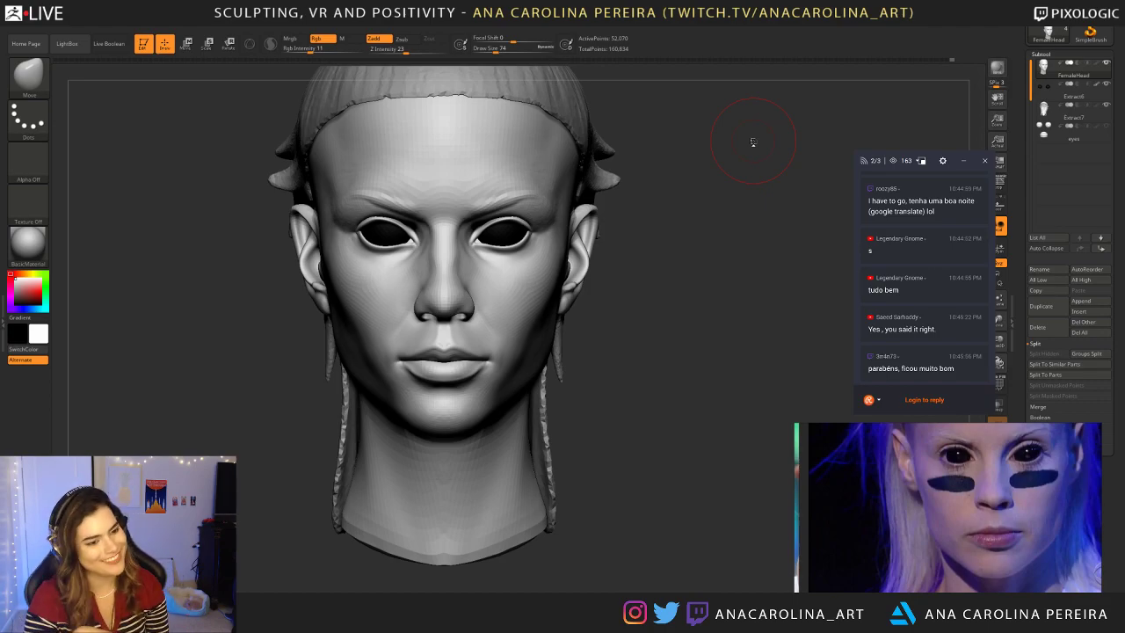
Step: Compare the whole head with the portrait references and carve the neck muscle lines using DamStandard at draw size 97
ctrl+right_drag(494, 388, 351, 325)
right_drag(624, 318, 655, 307)
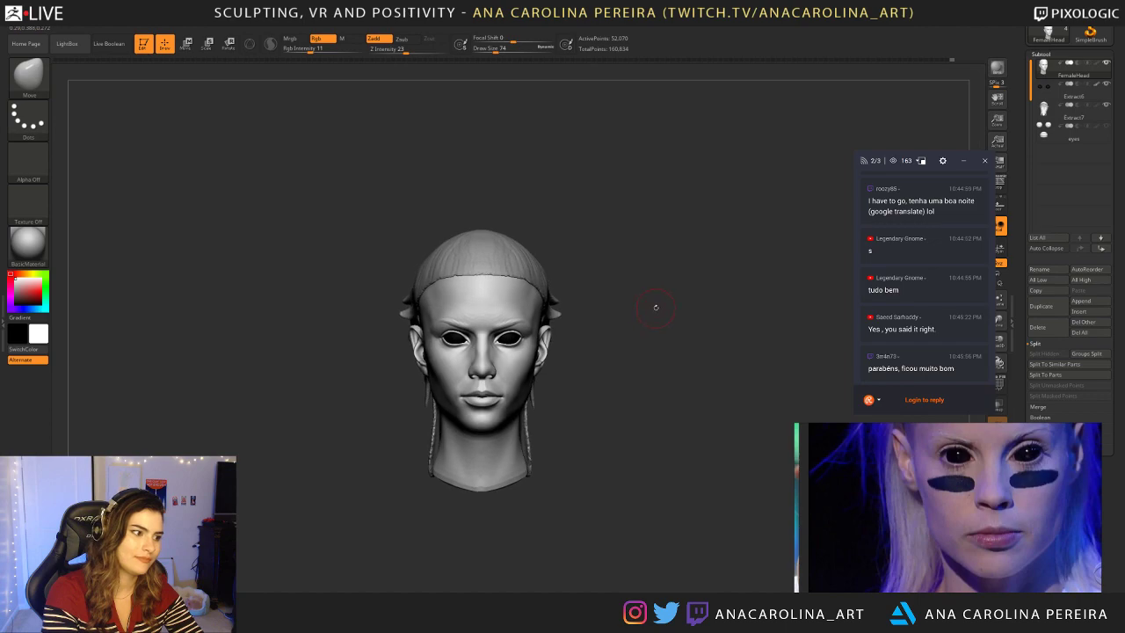
key(f)
right_drag(675, 359, 646, 331)
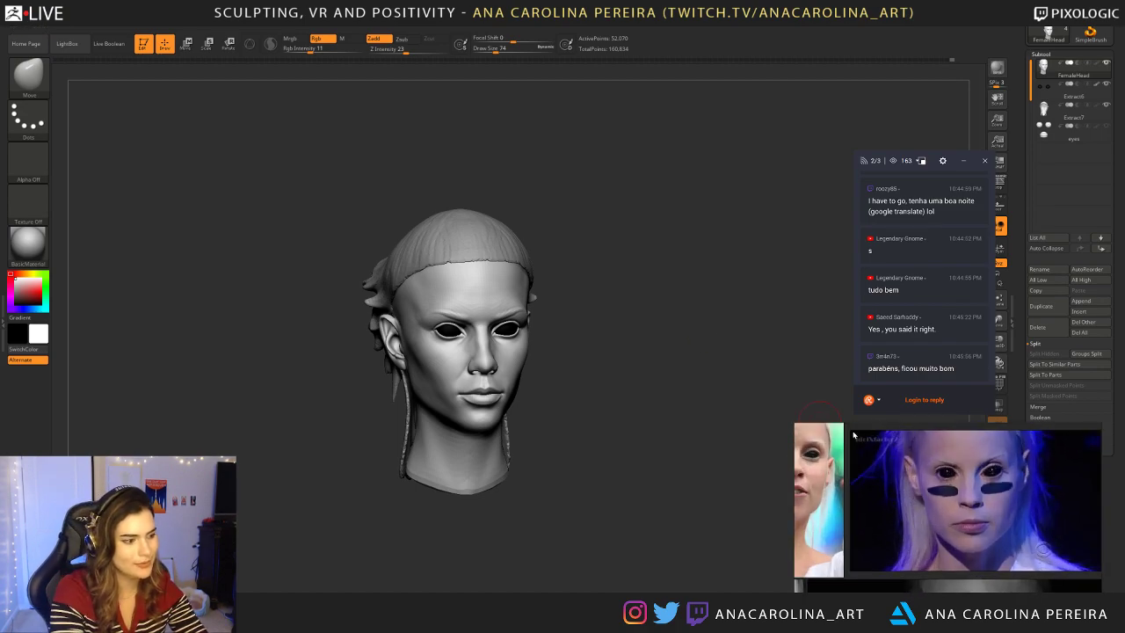
mouse_move(386, 501)
right_down()
mouse_move(410, 530)
mouse_move(503, 509)
mouse_move(529, 533)
right_up()
key(b)
key(d)
key(s)
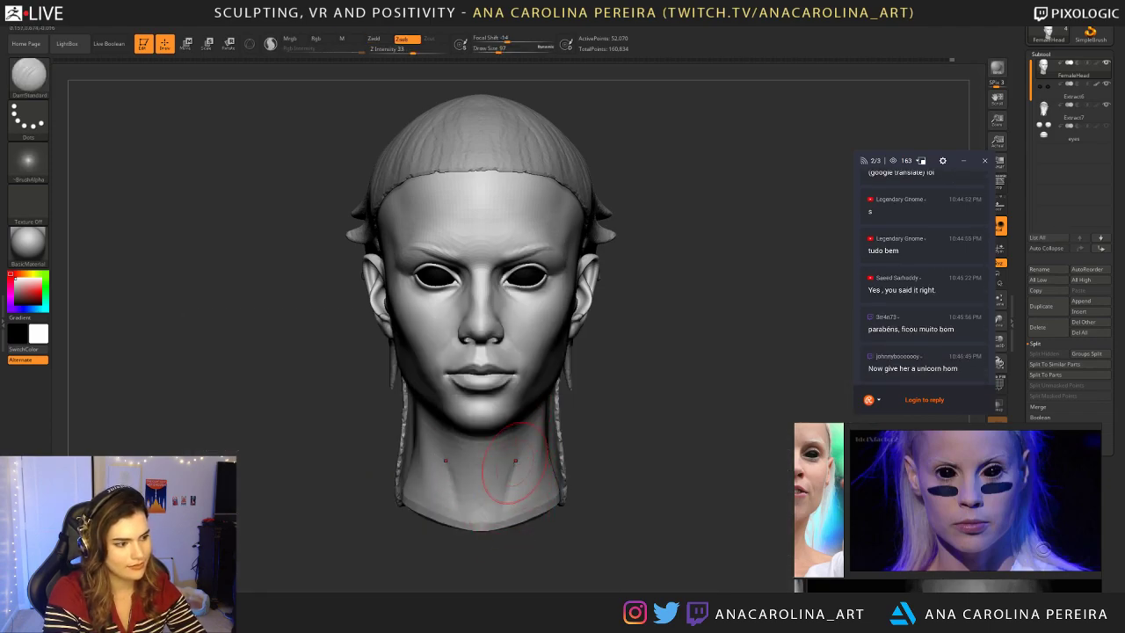
Step: Smooth the carved neck muscles from frontal and three-quarter views at draw size 97
key(shift)
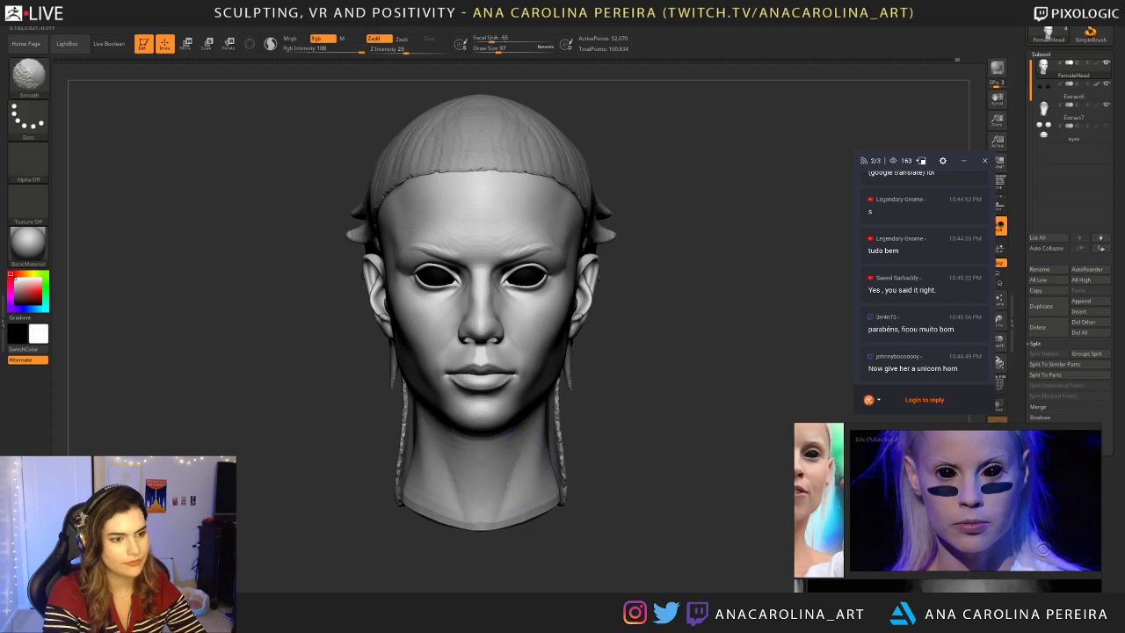
mouse_move(572, 447)
mouse_down()
mouse_move(650, 452)
mouse_move(598, 457)
mouse_move(608, 569)
mouse_up()
key(shift)
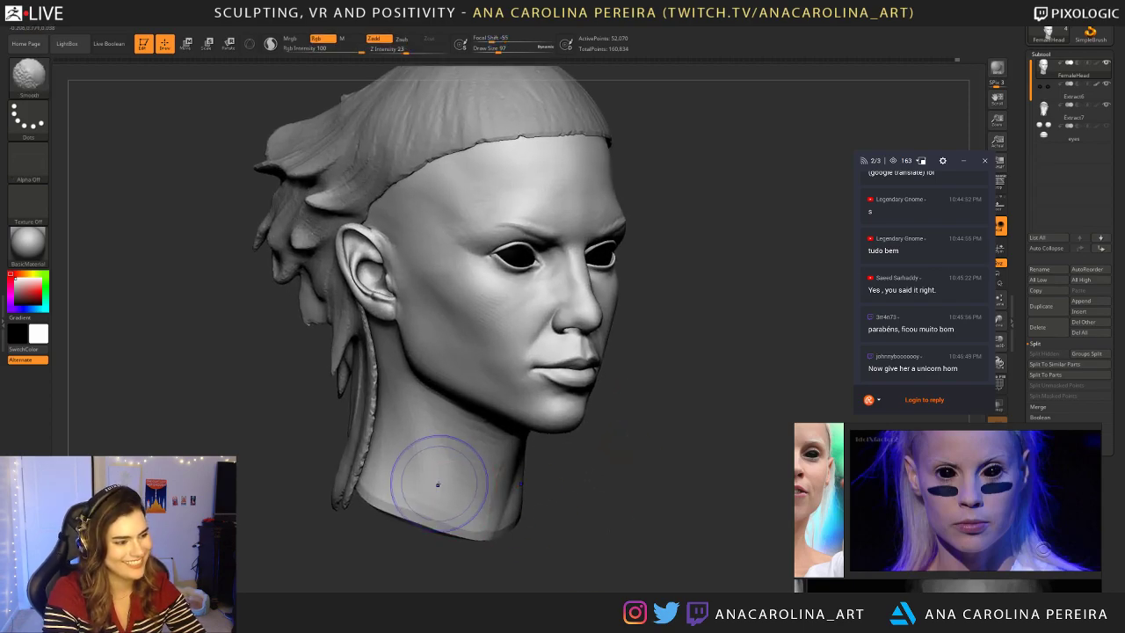
shift+drag(459, 481, 482, 489)
mouse_move(383, 373)
mouse_down()
mouse_move(403, 475)
mouse_move(397, 466)
mouse_up()
mouse_move(668, 519)
shift+mouse_down()
mouse_move(545, 518)
mouse_move(484, 536)
mouse_move(487, 477)
mouse_move(448, 483)
mouse_move(476, 485)
shift+mouse_up()
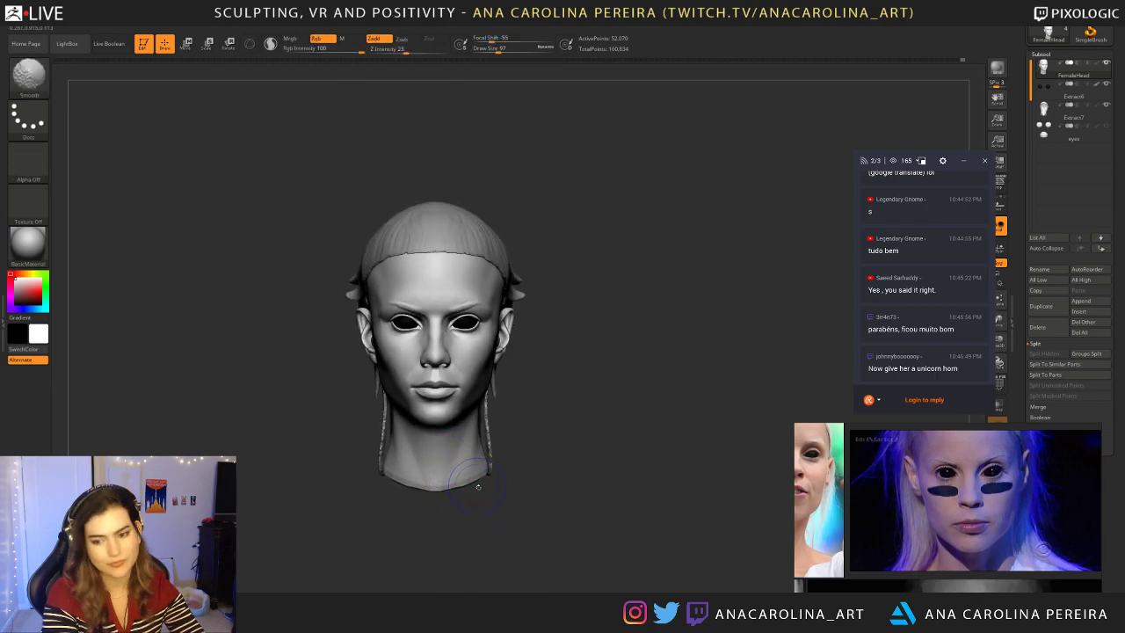
key(shift)
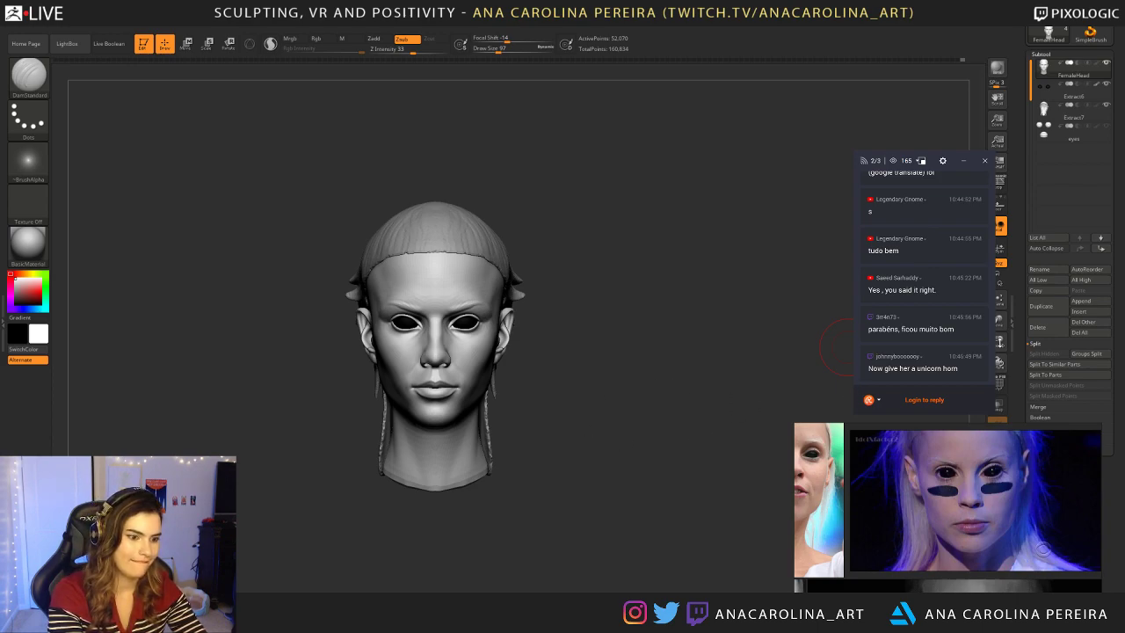
Step: Make the hair subtool active and turn on Sculptris Pro mode
ctrl+right_drag(566, 338, 579, 346)
mouse_move(579, 345)
mouse_down()
mouse_move(580, 293)
mouse_move(607, 321)
mouse_up()
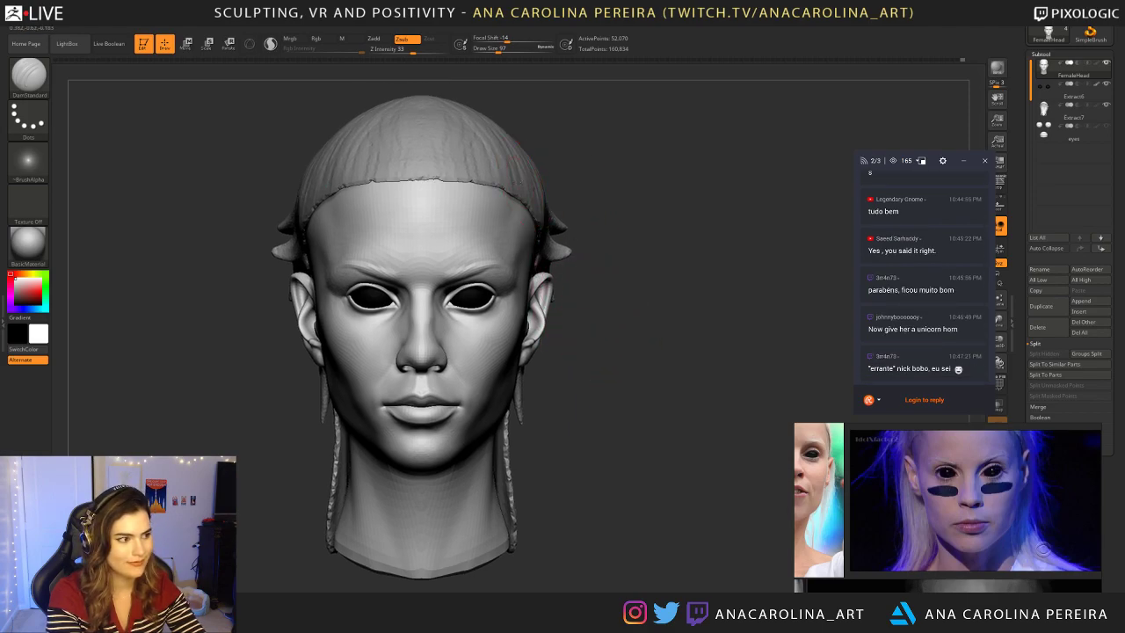
alt+click(549, 220)
ctrl+right_drag(607, 238, 598, 207)
mouse_move(597, 207)
mouse_down()
mouse_move(703, 211)
mouse_move(629, 217)
mouse_move(707, 222)
mouse_move(593, 283)
mouse_up()
click(270, 43)
mouse_move(673, 334)
mouse_down()
mouse_move(650, 336)
mouse_move(745, 365)
mouse_move(726, 331)
mouse_up()
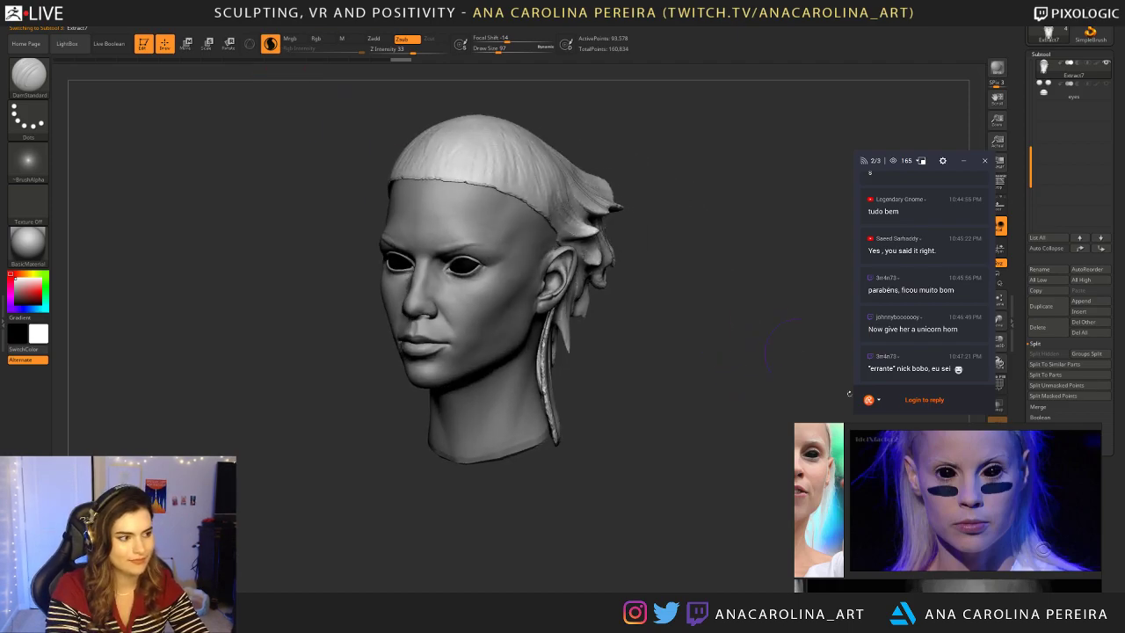
Step: Compare the hair with the portrait references and look back at the hair's earlier undo history states
scroll(984, 559, down, 5)
scroll(956, 530, up, 3)
middle_drag(919, 499, 885, 473)
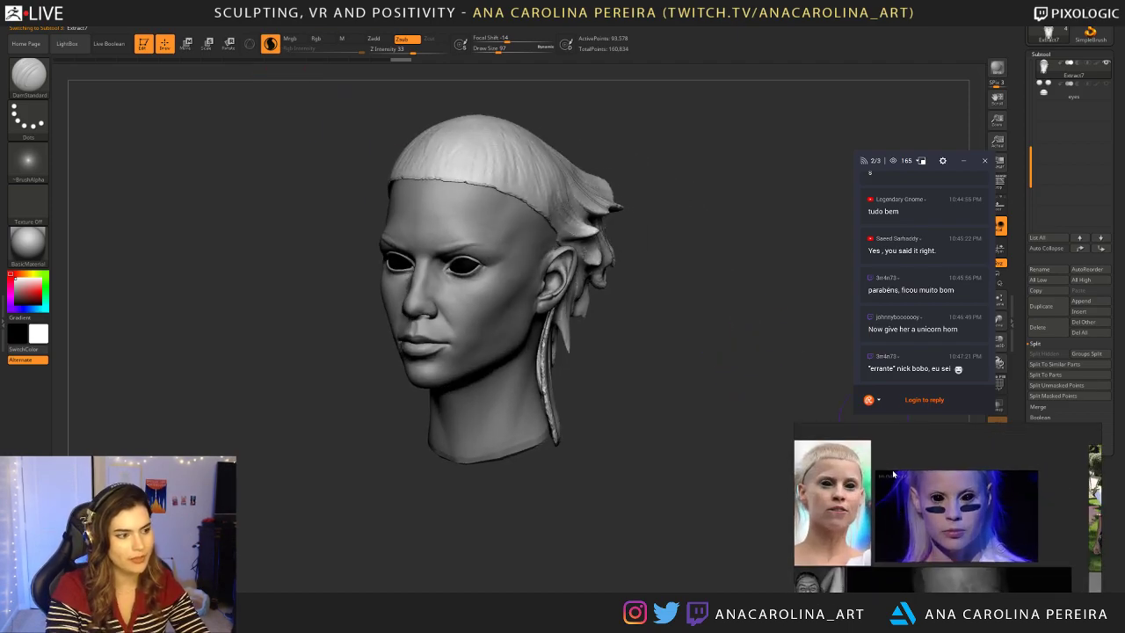
drag(650, 449, 467, 369)
drag(721, 373, 521, 327)
drag(147, 61, 87, 71)
drag(140, 158, 146, 159)
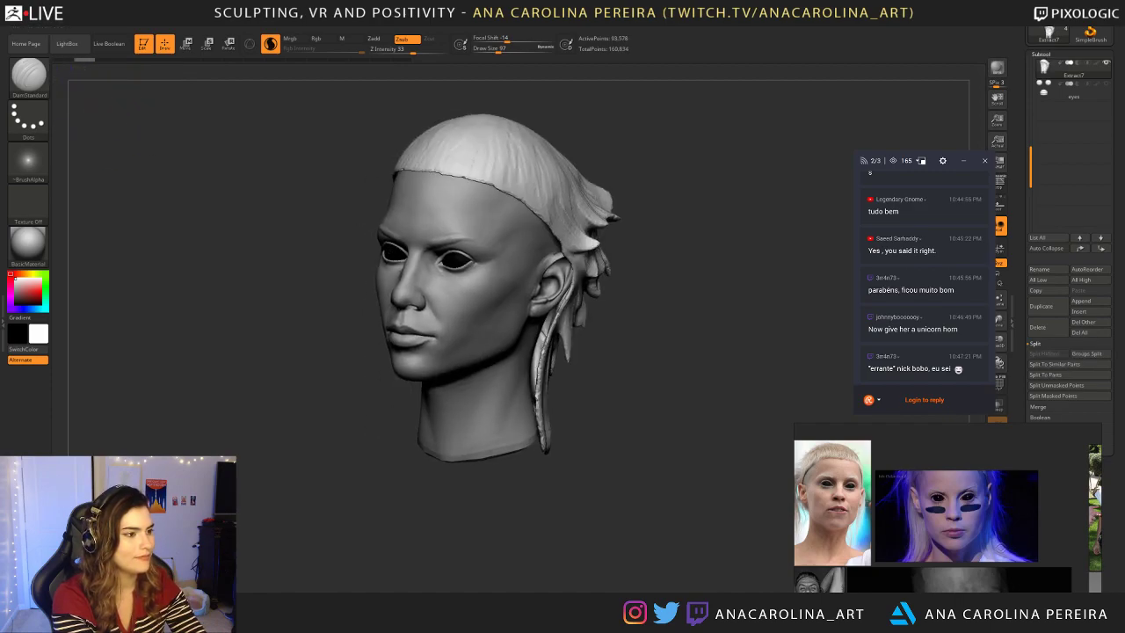
drag(263, 180, 166, 191)
Step: Try reworking the hair at draw size 192 from several angles
key(b)
key(c)
key(b)
key(space)
mouse_move(635, 236)
mouse_down()
mouse_move(668, 236)
mouse_move(664, 334)
mouse_move(650, 189)
mouse_move(667, 180)
mouse_move(681, 193)
mouse_up()
drag(757, 180, 681, 185)
mouse_move(673, 263)
shift+mouse_down()
mouse_move(672, 347)
mouse_move(728, 217)
mouse_move(681, 406)
shift+mouse_up()
drag(751, 320, 821, 318)
mouse_move(640, 315)
shift+mouse_down()
mouse_move(659, 352)
mouse_move(750, 334)
mouse_move(730, 299)
shift+mouse_up()
Step: Step back through the undo history to earlier head states and return to the sculpted hair
key(ctrl+z)
key(ctrl+z)
key(ctrl+z)
key(ctrl+z)
key(ctrl+z)
mouse_move(729, 299)
mouse_down()
mouse_move(784, 300)
mouse_move(746, 301)
mouse_up()
key(ctrl+z)
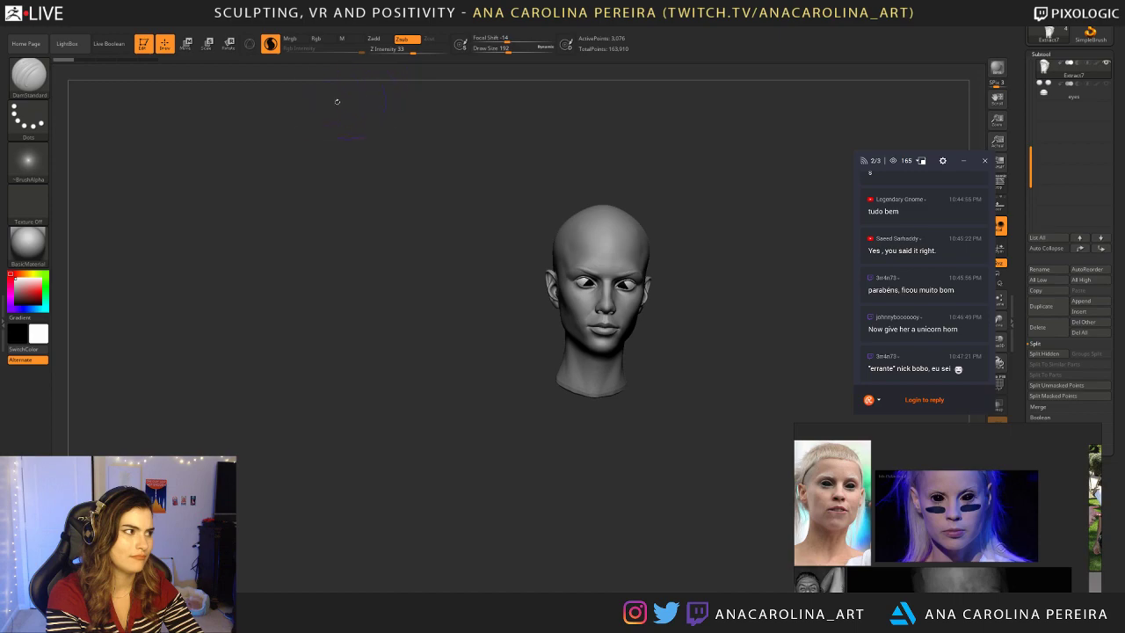
click(160, 61)
drag(228, 166, 326, 322)
key(ctrl+z)
key(ctrl+z)
key(ctrl+z)
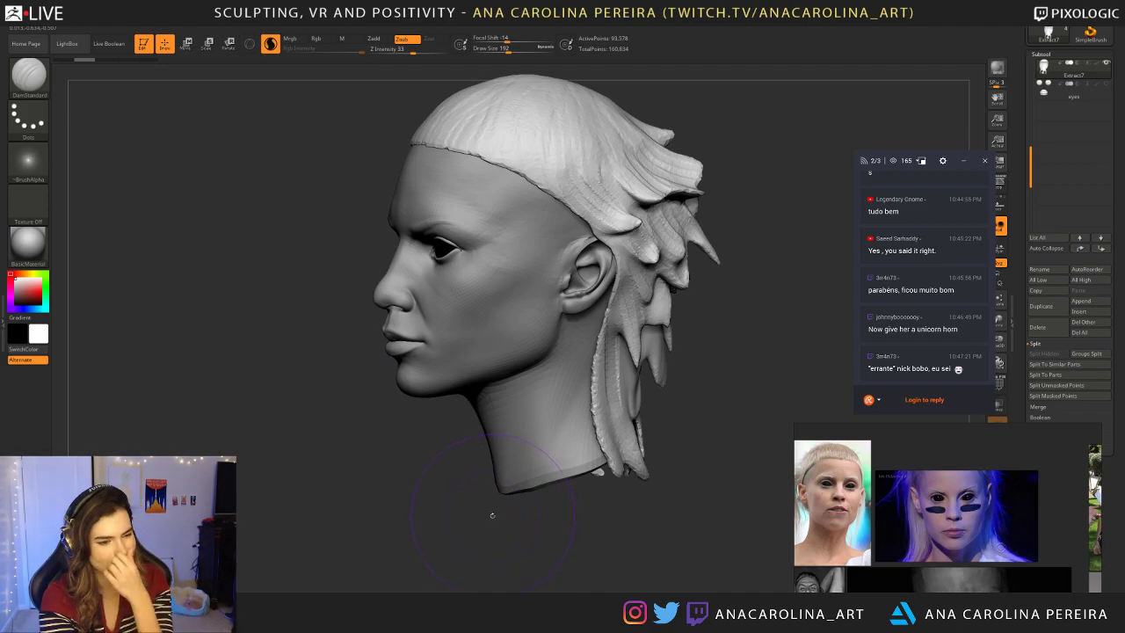
Step: Inspect the hair from side and three-quarter views and switch to the Move brush
drag(487, 561, 527, 492)
key(space)
drag(673, 361, 667, 362)
mouse_move(747, 338)
mouse_down()
mouse_move(765, 324)
mouse_move(839, 331)
mouse_move(788, 326)
mouse_up()
key(space)
key(b)
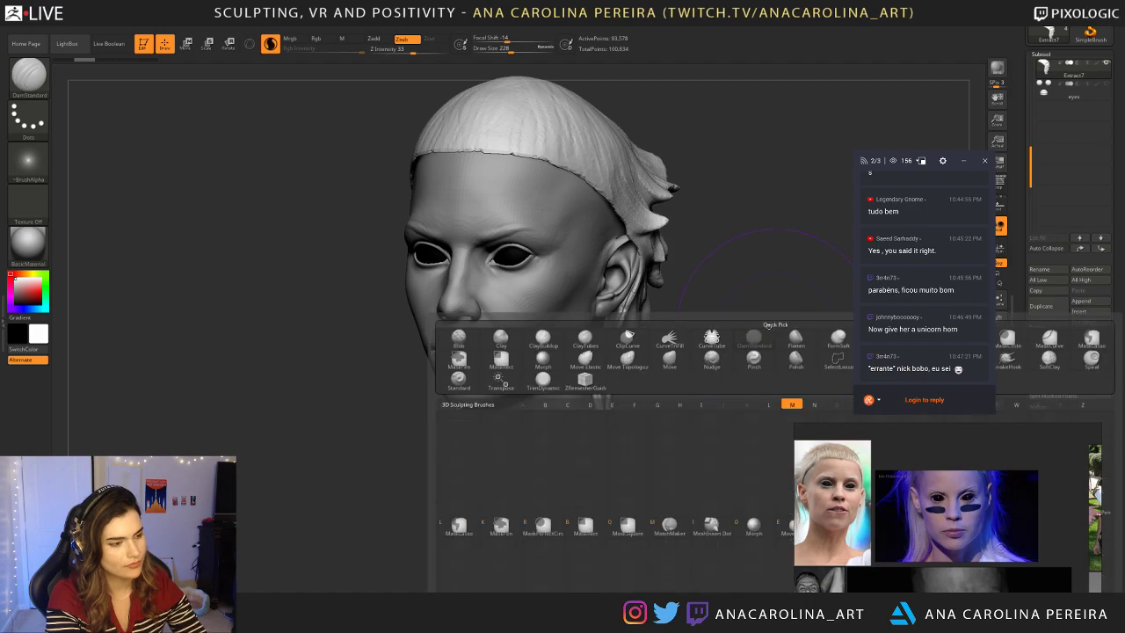
key(m)
key(v)
Step: Reshape the hair mass at the sides and back with Move at draw size 305
drag(639, 264, 650, 270)
mouse_move(752, 268)
mouse_down()
mouse_move(633, 246)
mouse_move(672, 278)
mouse_up()
right_drag(677, 281, 799, 233)
mouse_move(795, 285)
mouse_down()
mouse_move(744, 330)
mouse_move(736, 323)
mouse_up()
drag(505, 420, 607, 413)
mouse_move(725, 417)
mouse_down()
mouse_move(697, 415)
mouse_move(716, 413)
mouse_up()
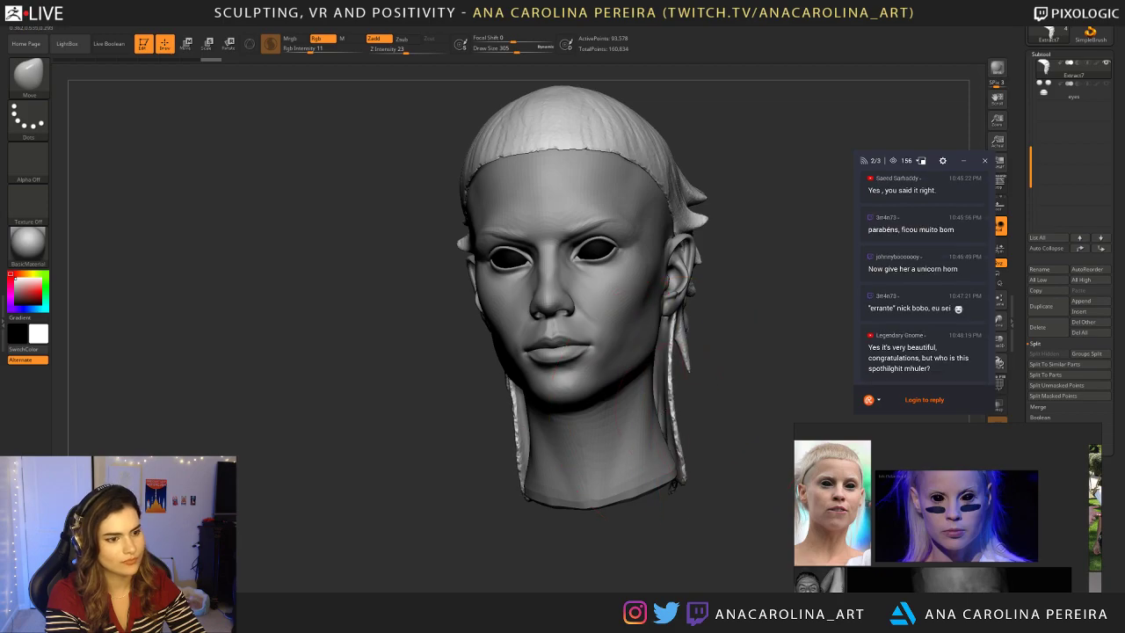
mouse_move(743, 355)
mouse_down()
mouse_move(694, 298)
mouse_move(712, 286)
mouse_up()
drag(767, 318, 722, 248)
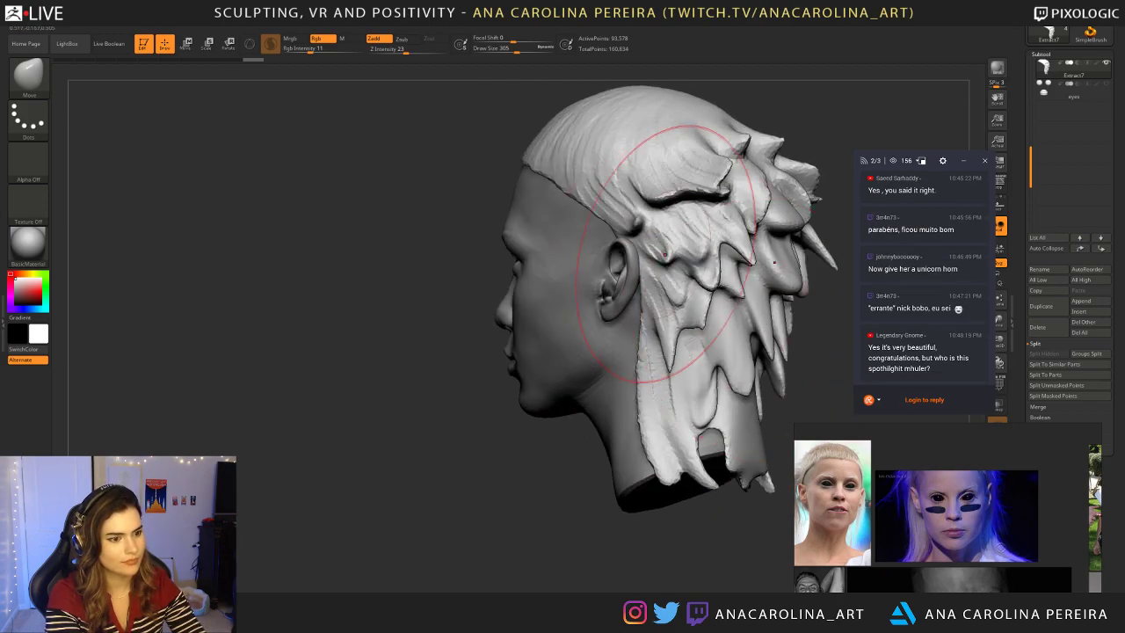
drag(615, 227, 619, 241)
mouse_move(498, 410)
mouse_down()
mouse_move(563, 342)
mouse_move(730, 361)
mouse_move(689, 347)
mouse_move(724, 380)
mouse_up()
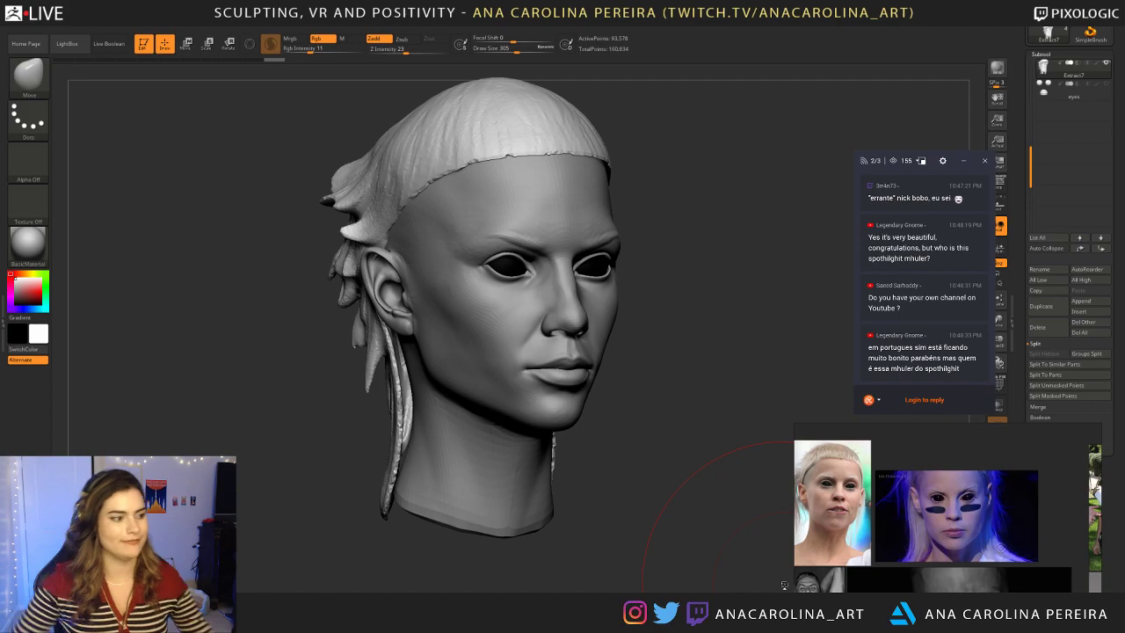
Step: Set the draw size to 71, reselect the FemaleHead subtool, and smooth the area beneath the earlobe
mouse_move(584, 432)
mouse_down()
mouse_move(650, 430)
mouse_move(635, 423)
mouse_up()
key(space)
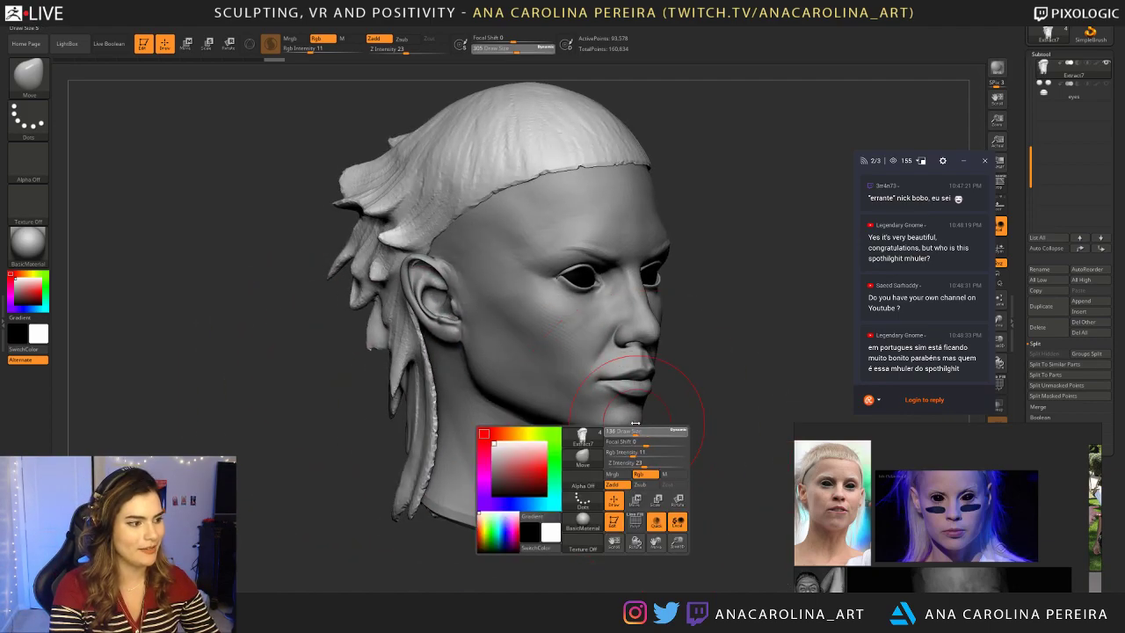
key(space)
drag(493, 293, 484, 293)
key(shift)
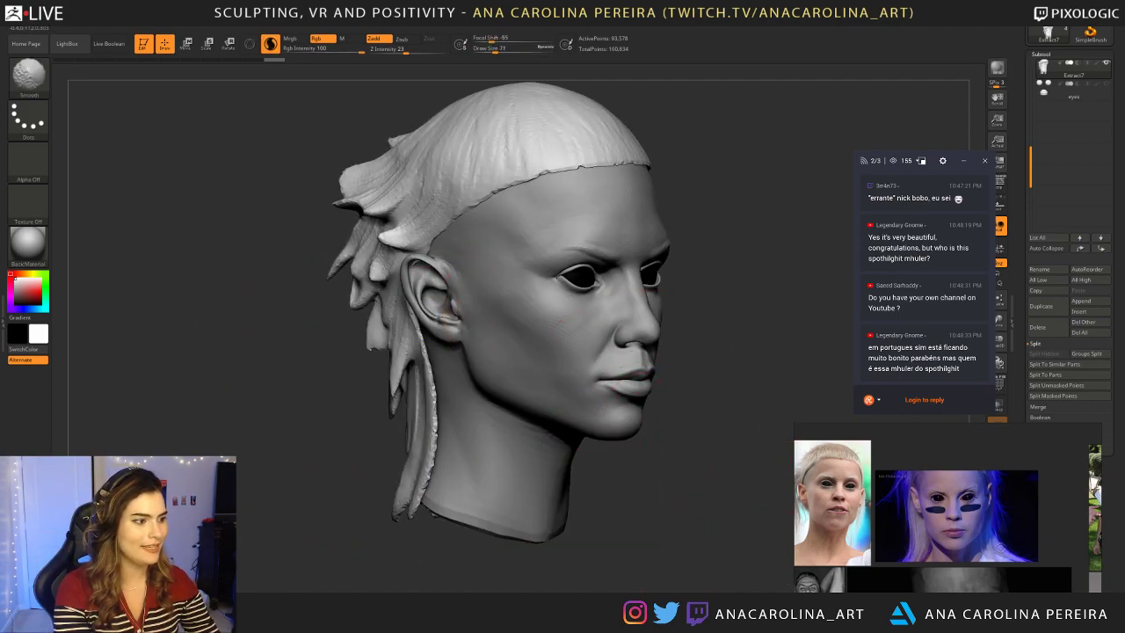
alt+click(465, 341)
key(shift)
shift+drag(466, 338, 459, 347)
Step: Compare the neck with the close-up of the reference portrait's throat and switch to the ClayBuildup brush
alt+drag(685, 352, 668, 294)
drag(667, 294, 680, 349)
drag(721, 492, 744, 450)
alt+drag(747, 402, 720, 329)
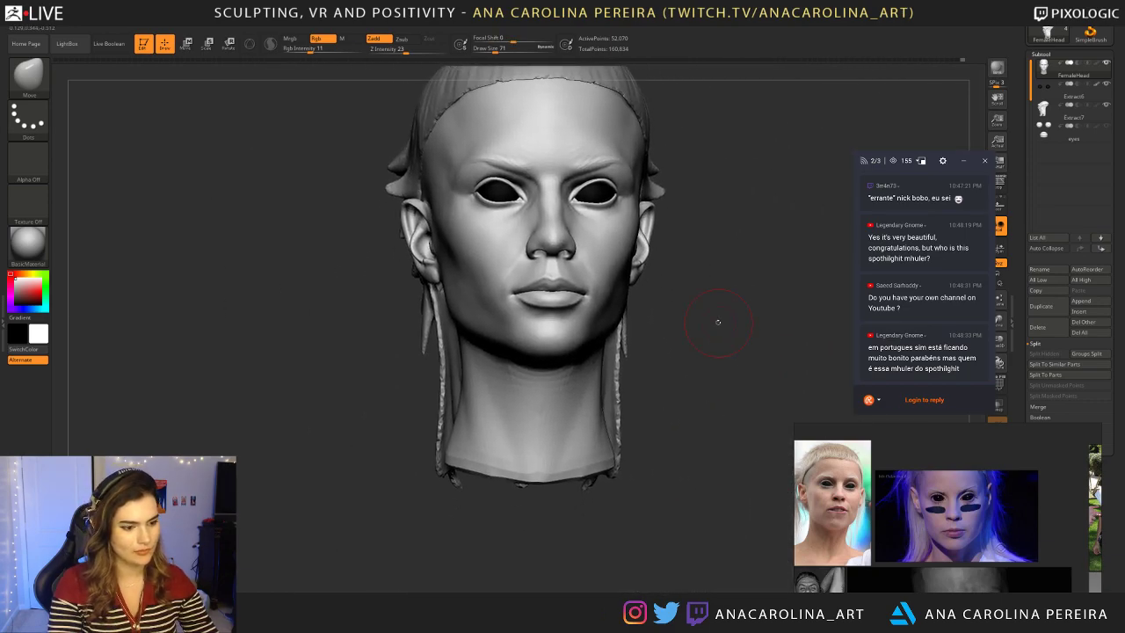
scroll(832, 530, up, 4)
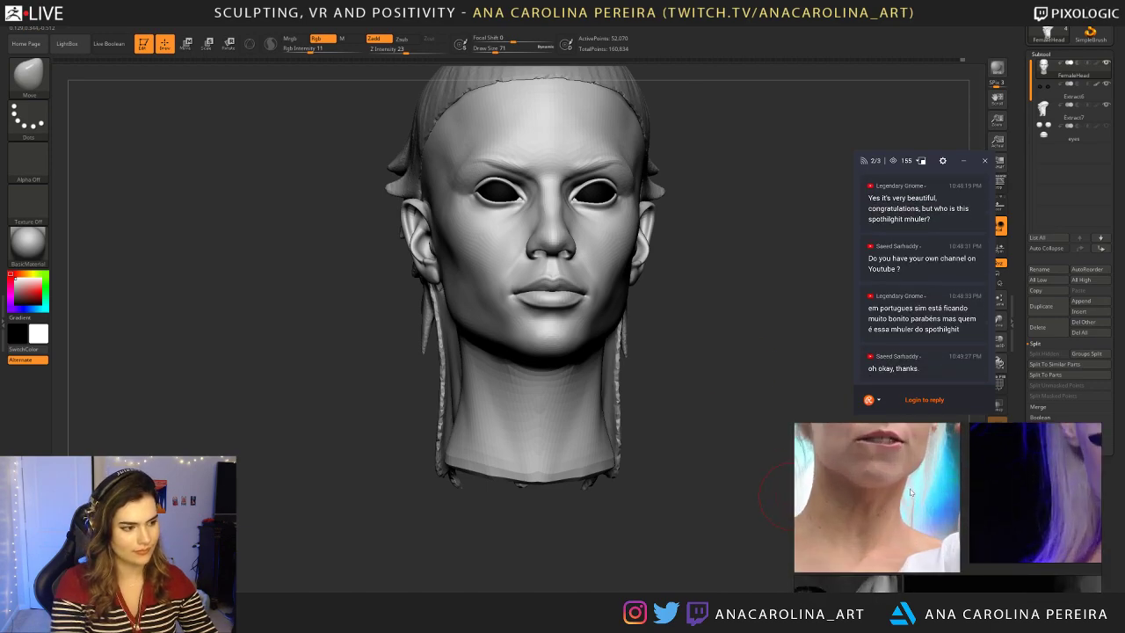
drag(777, 494, 378, 334)
key(b)
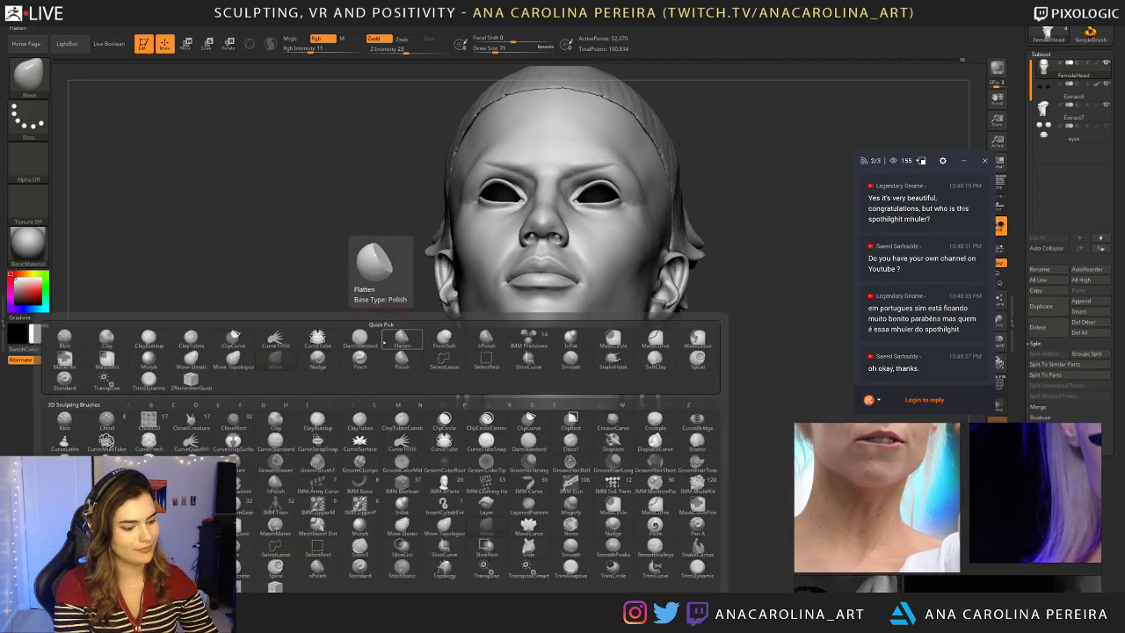
key(c)
key(b)
Step: Build up the throat beneath the chin with ClayBuildup and smooth the strokes
drag(629, 394, 675, 409)
key(space)
drag(722, 353, 714, 354)
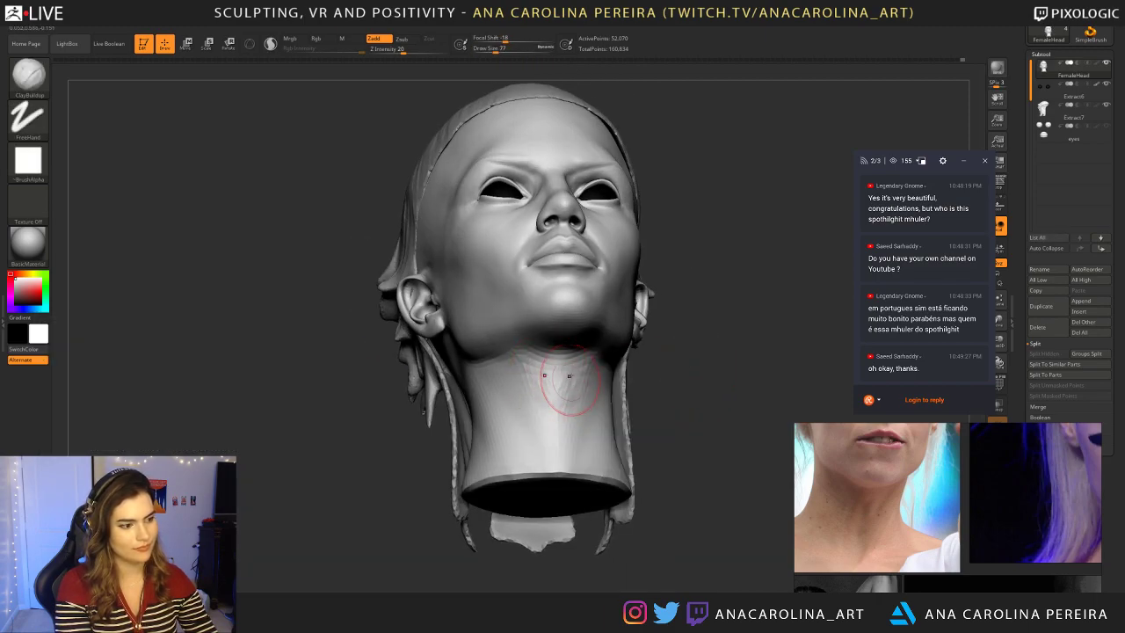
key(shift)
mouse_move(578, 380)
mouse_down()
mouse_move(594, 392)
mouse_move(611, 383)
mouse_move(594, 394)
mouse_up()
key(space)
key(space)
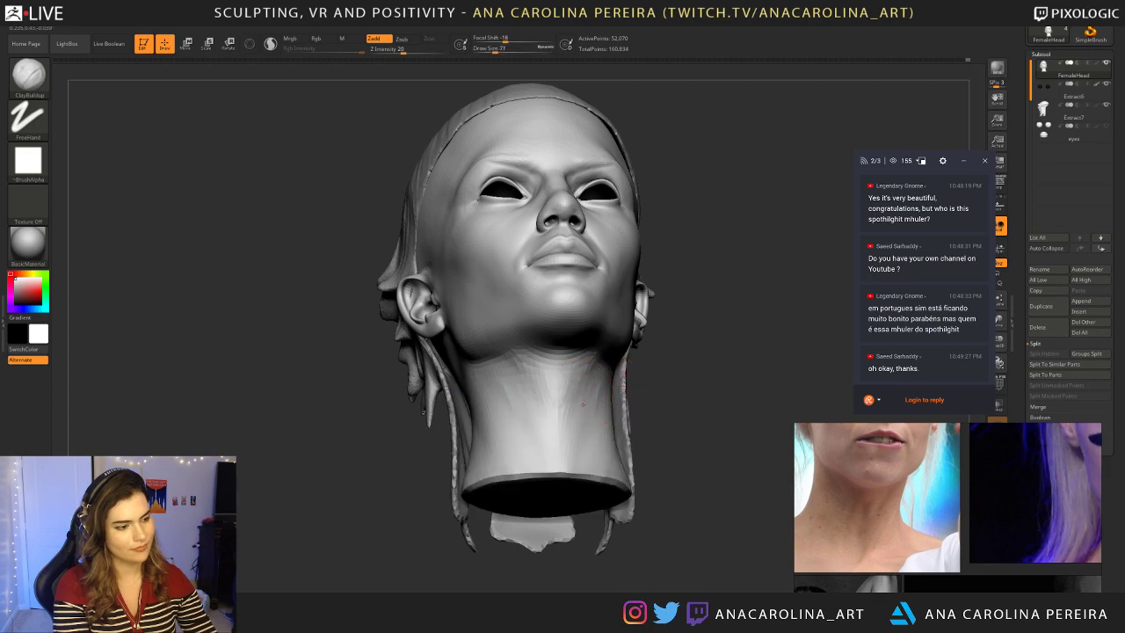
Step: Refine the front of the neck below the jaw with ClayBuildup at draw size 71, checking it from below
mouse_move(673, 379)
mouse_down()
mouse_move(738, 387)
mouse_move(703, 412)
mouse_move(661, 404)
mouse_move(743, 303)
mouse_up()
mouse_move(742, 308)
right_down()
mouse_move(773, 294)
mouse_move(758, 303)
right_up()
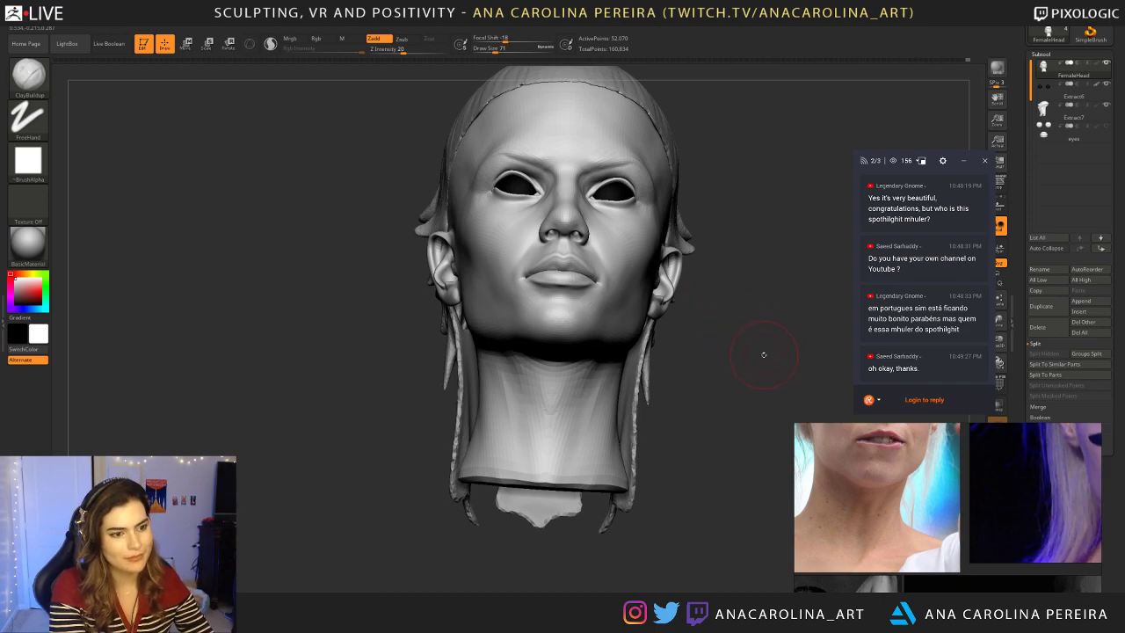
drag(756, 356, 736, 329)
key(shift)
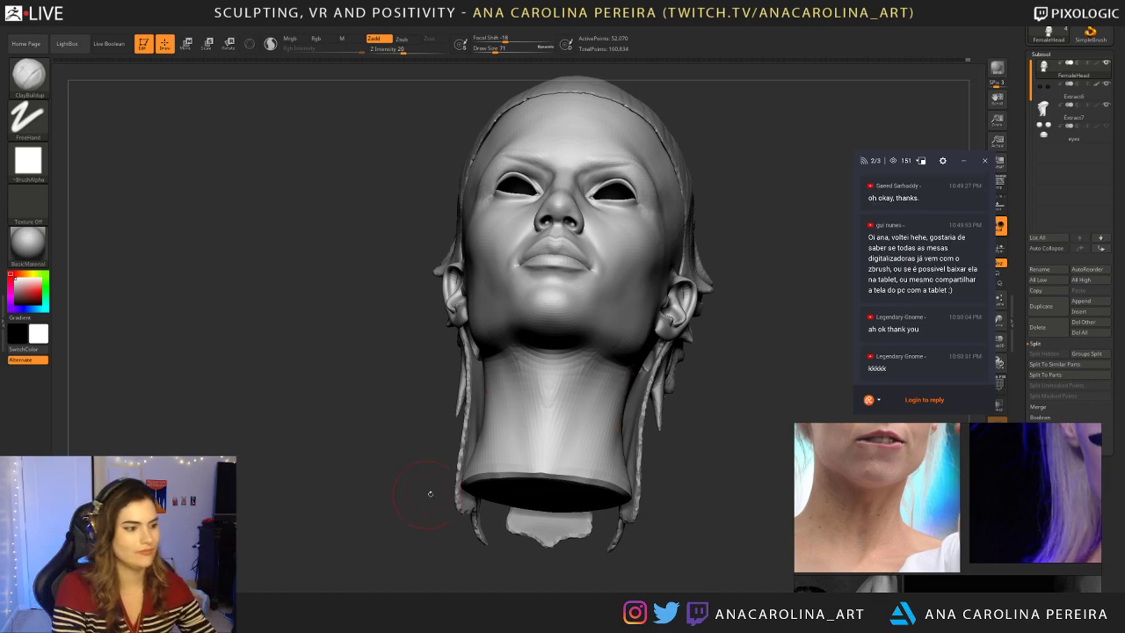
drag(607, 501, 685, 428)
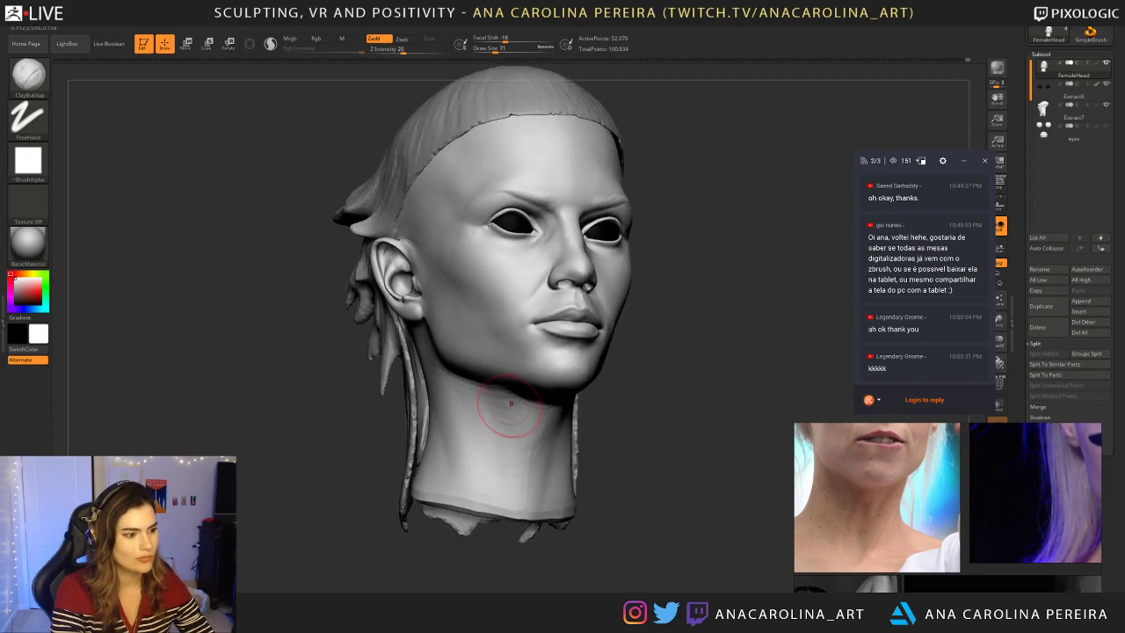
drag(668, 475, 628, 377)
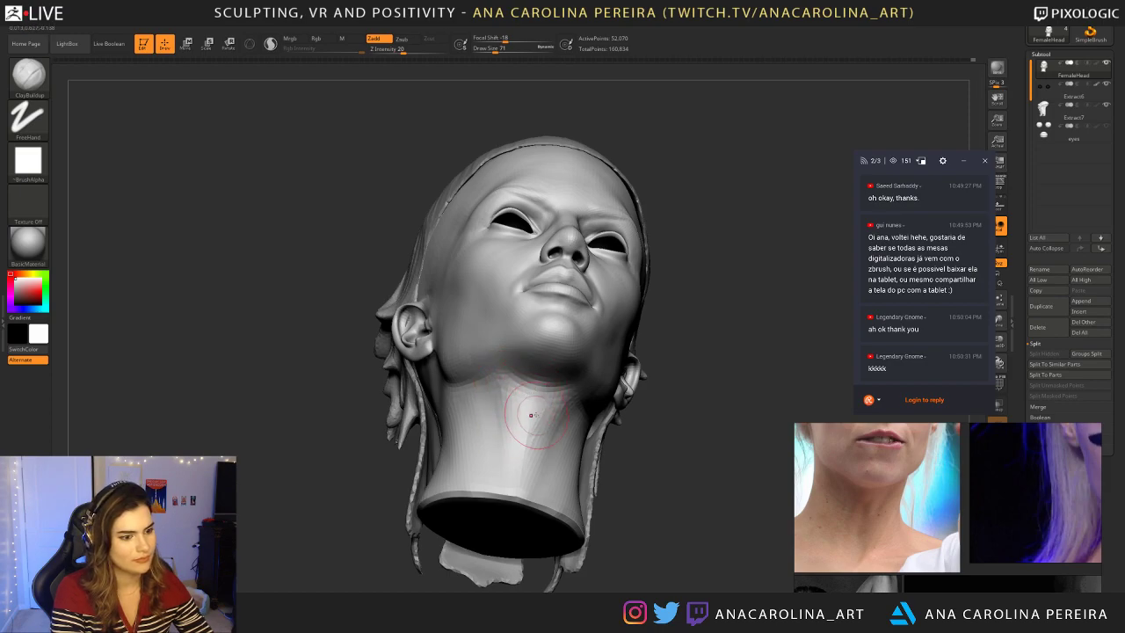
mouse_move(677, 378)
mouse_down()
mouse_move(627, 466)
mouse_move(567, 462)
mouse_up()
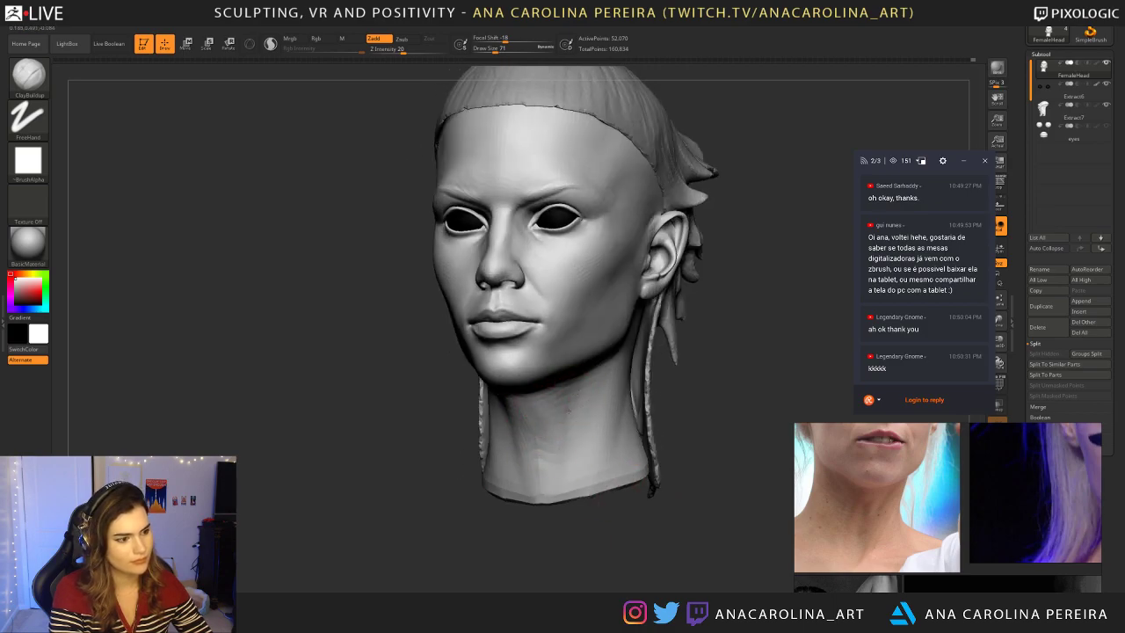
Step: Sculpt and smooth the throat and neck muscles below the jaw from the side and three-quarter views
drag(615, 518, 582, 467)
drag(565, 423, 562, 441)
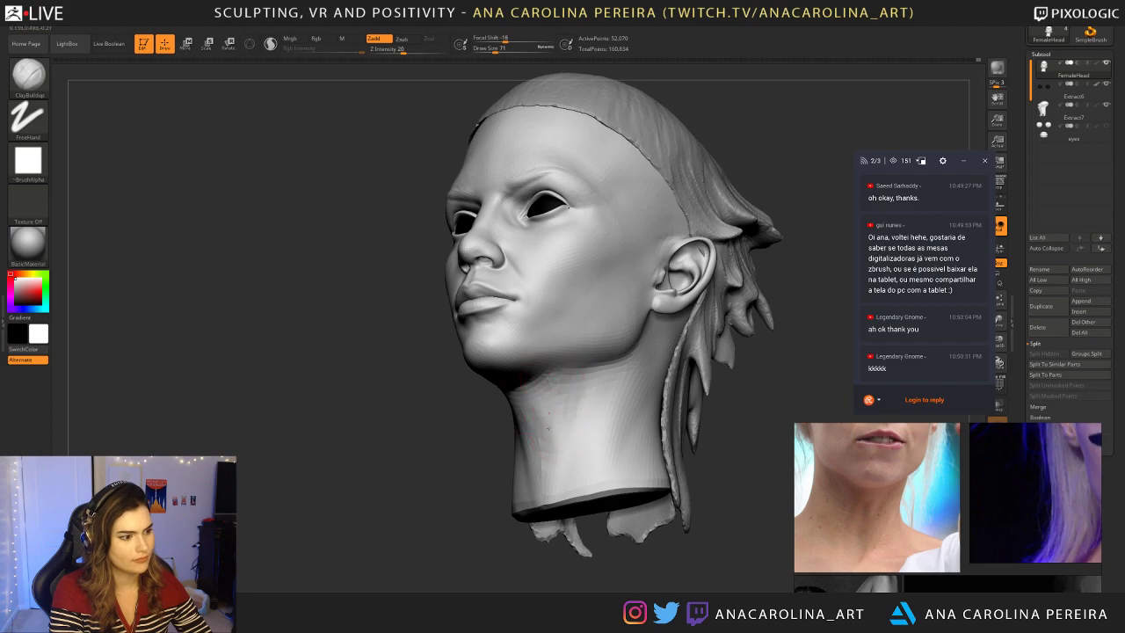
mouse_move(457, 422)
mouse_down()
mouse_move(550, 460)
mouse_move(572, 451)
mouse_move(524, 407)
mouse_up()
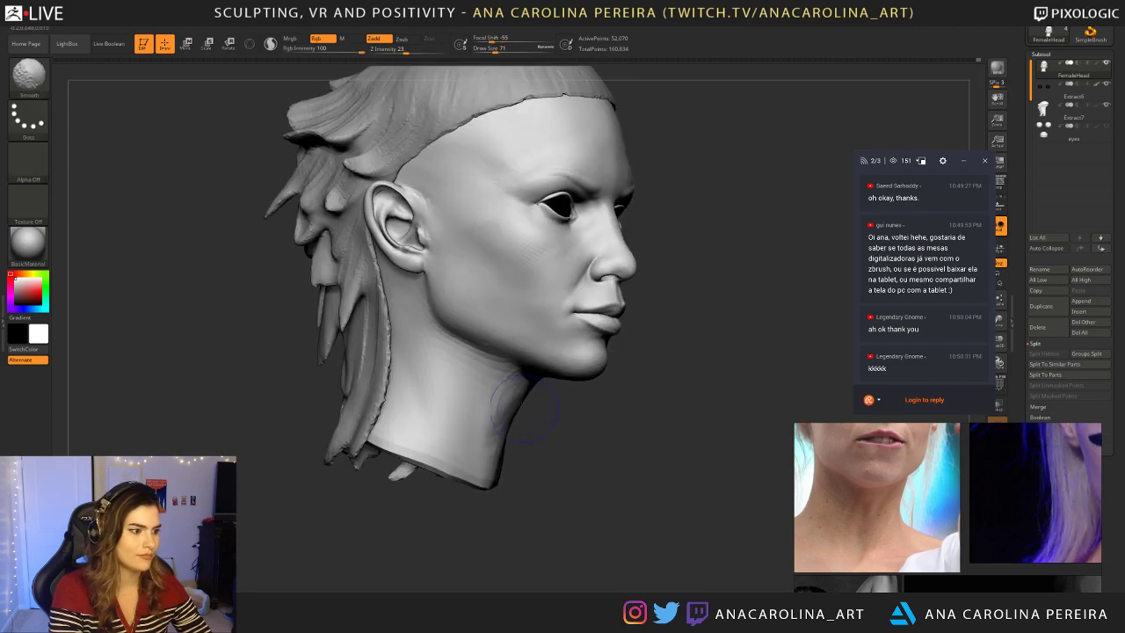
drag(628, 439, 501, 461)
right_click(489, 474)
drag(655, 426, 617, 420)
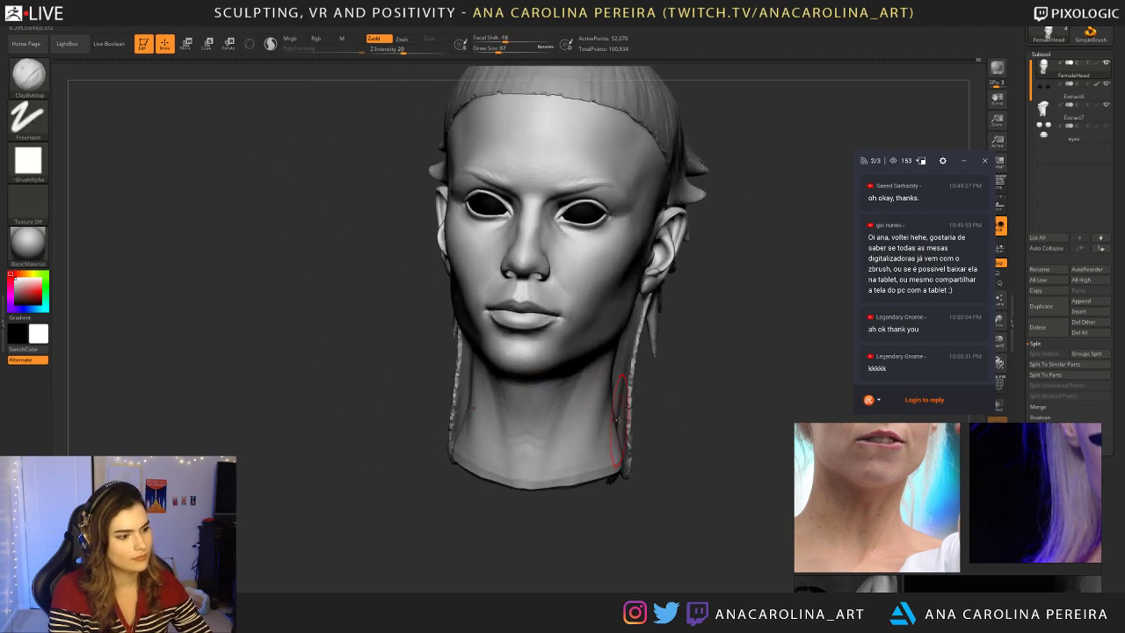
right_drag(615, 417, 547, 427)
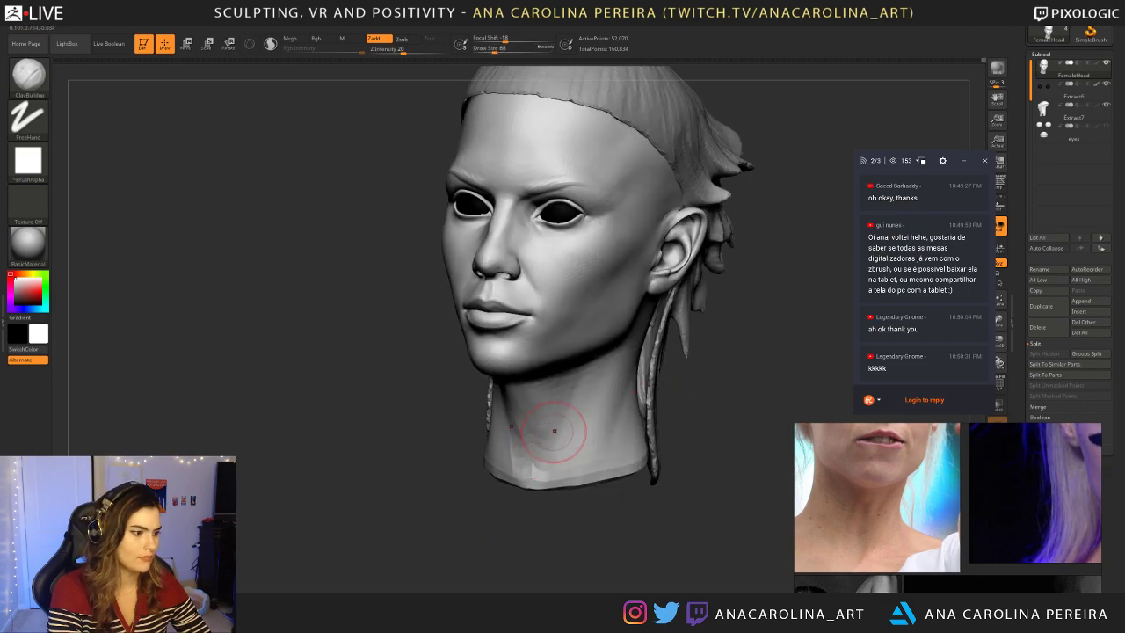
Step: Set the draw size to 87 and build up the side of the neck from below the ear to its base
right_drag(550, 486, 601, 479)
key(space)
key(space)
drag(594, 478, 600, 477)
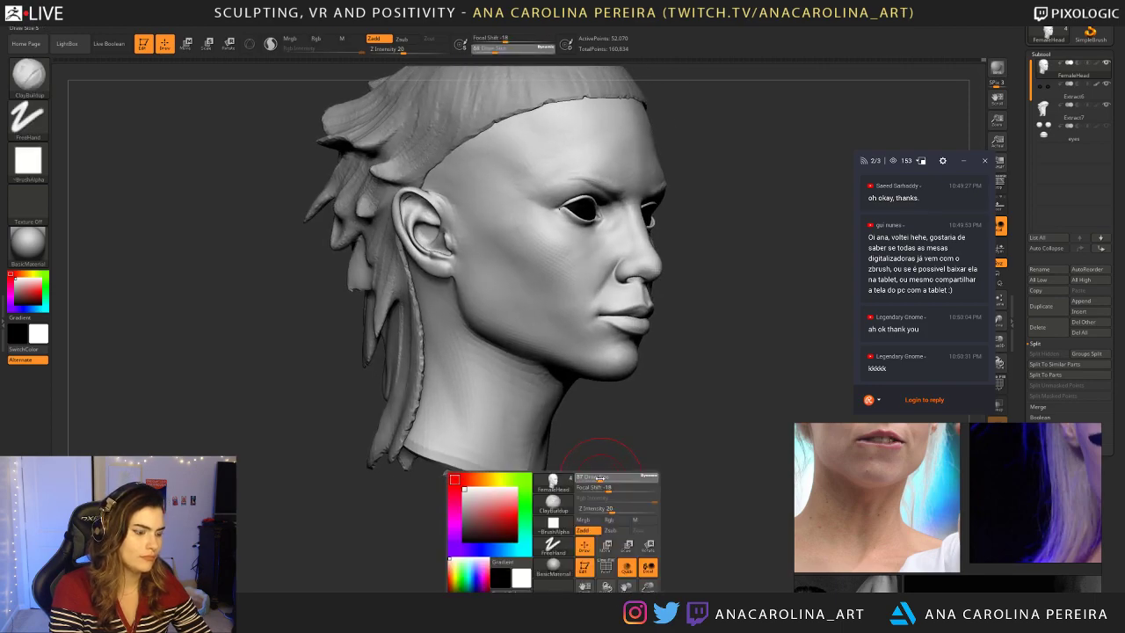
right_drag(550, 447, 572, 442)
mouse_move(502, 452)
mouse_down()
mouse_move(514, 444)
mouse_move(495, 425)
mouse_up()
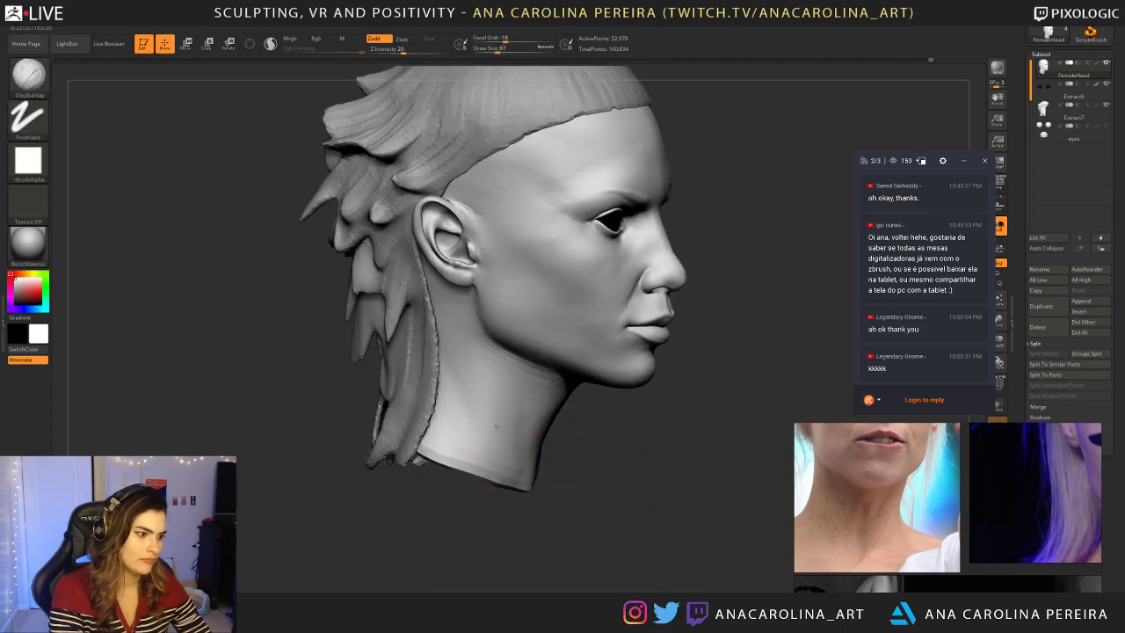
drag(489, 360, 507, 454)
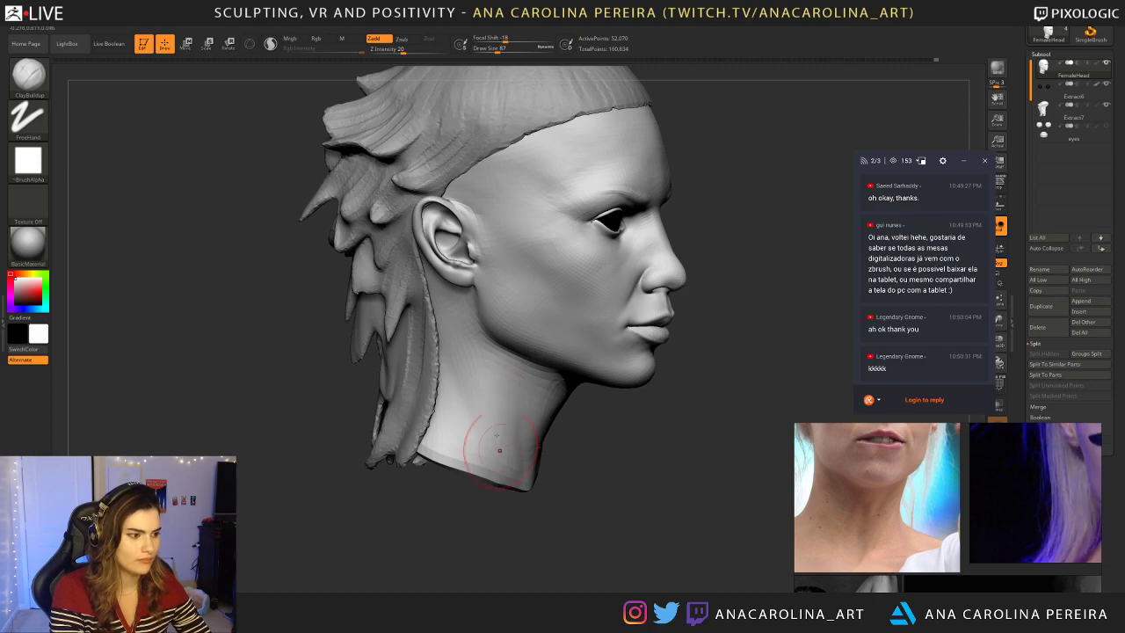
Step: Smooth the side of the neck and refine the transition beneath the jaw with ClayBuildup
right_drag(743, 486, 642, 483)
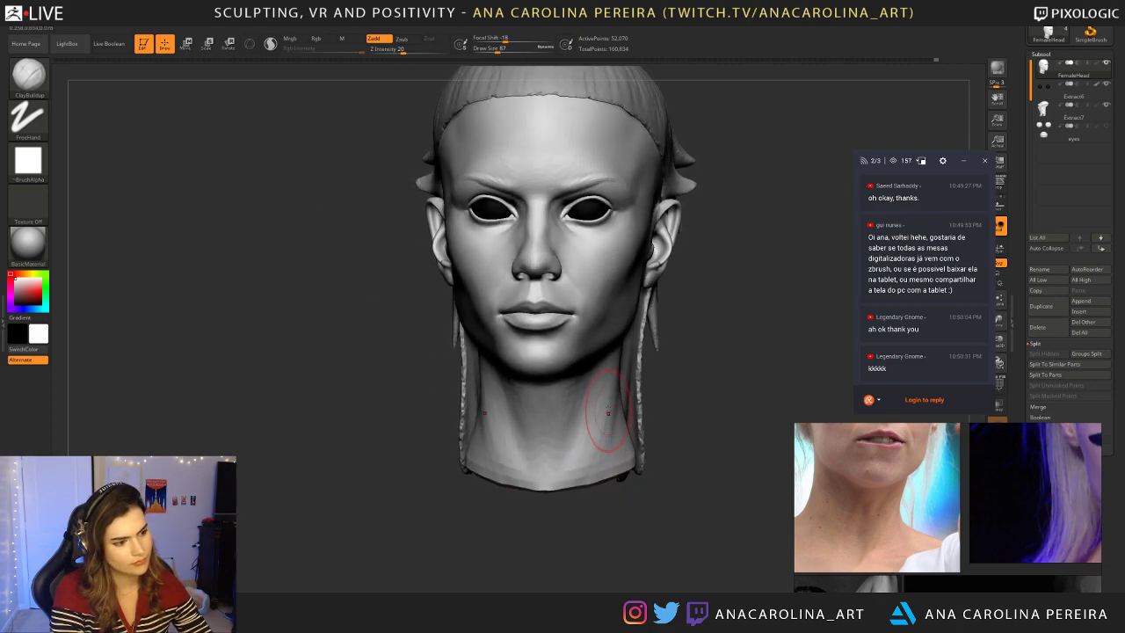
right_drag(660, 423, 619, 431)
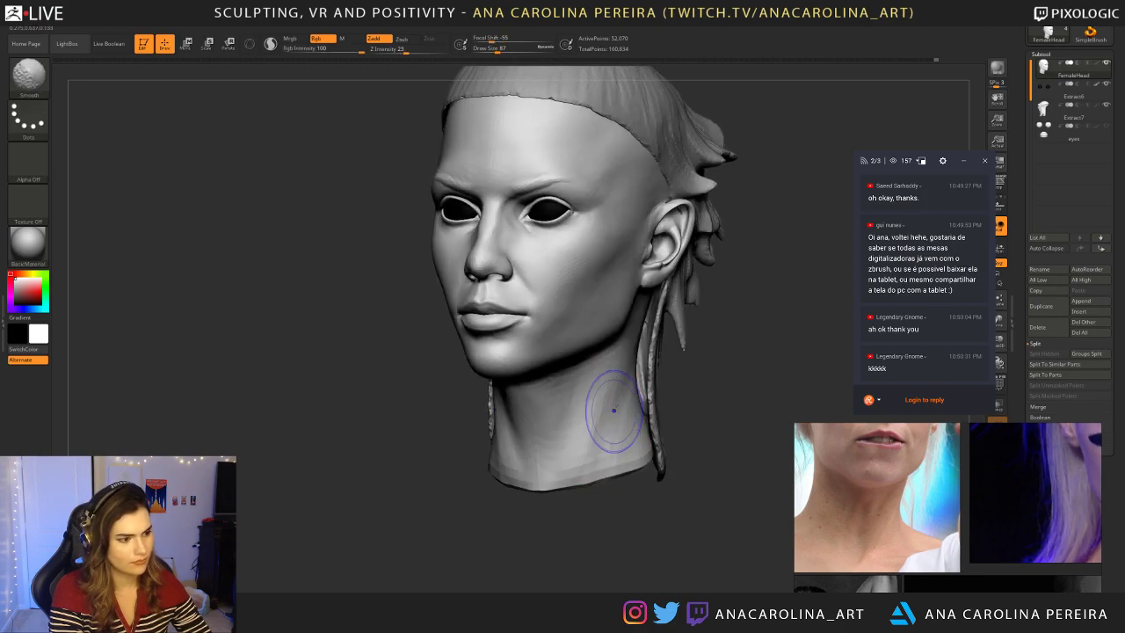
shift+drag(602, 519, 648, 487)
alt+right_drag(649, 486, 654, 540)
right_drag(598, 510, 672, 496)
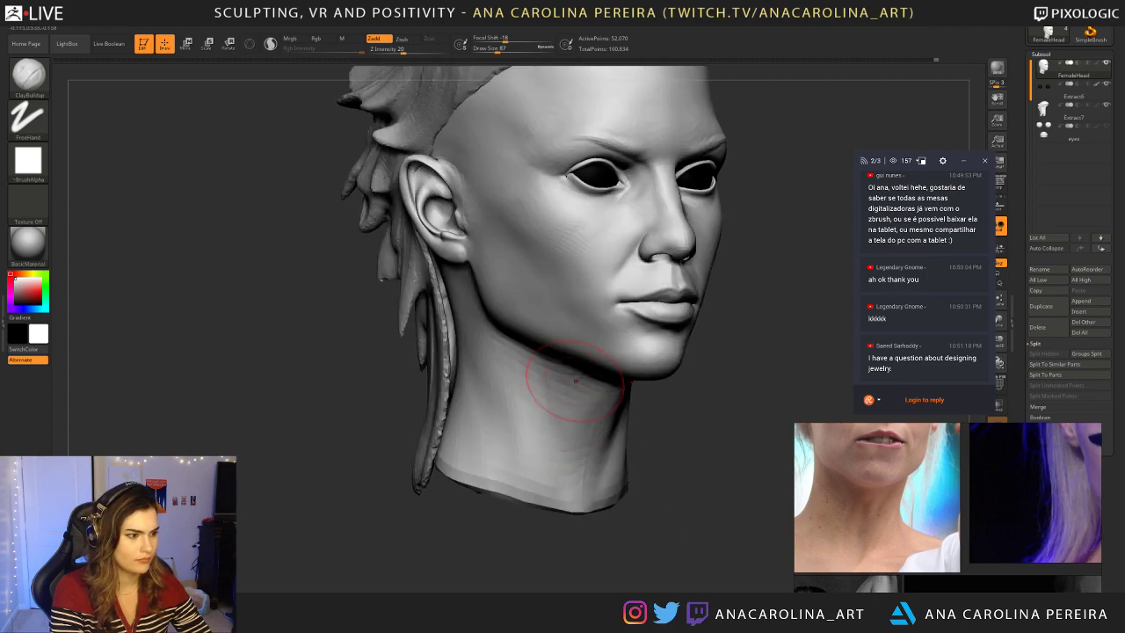
drag(773, 373, 706, 384)
right_drag(705, 383, 582, 377)
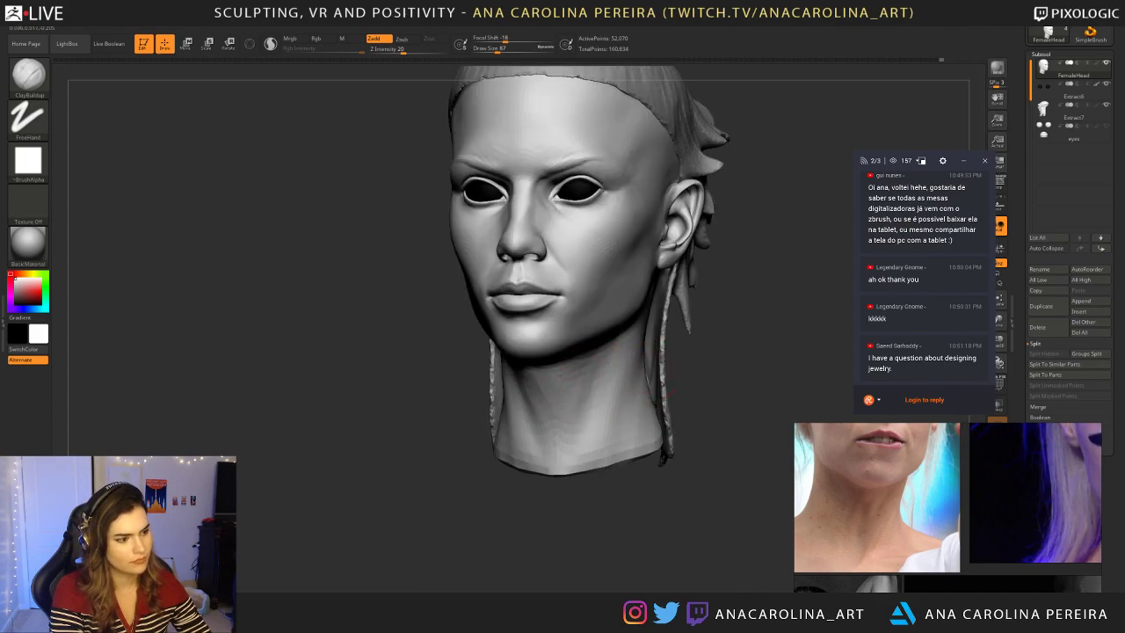
Step: Shape the lower front of the neck with ClayBuildup and smooth it near the base
alt+right_drag(596, 518, 575, 481)
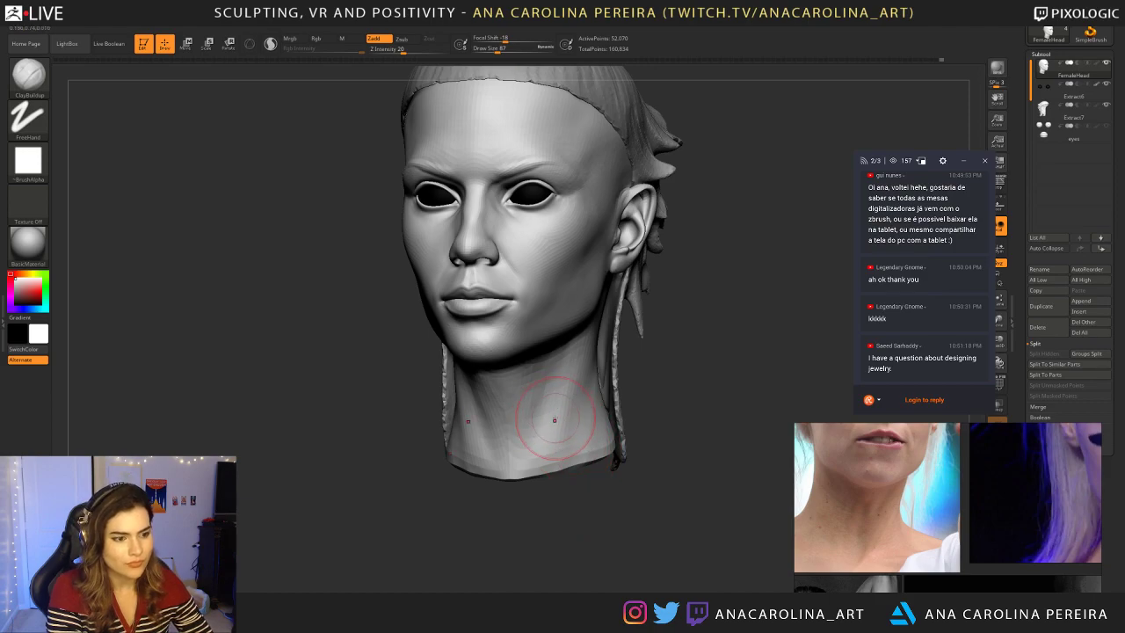
right_drag(617, 477, 681, 483)
right_drag(610, 503, 553, 492)
mouse_move(554, 492)
ctrl+right_down()
mouse_move(492, 387)
mouse_move(510, 410)
ctrl+right_up()
shift+drag(511, 410, 530, 457)
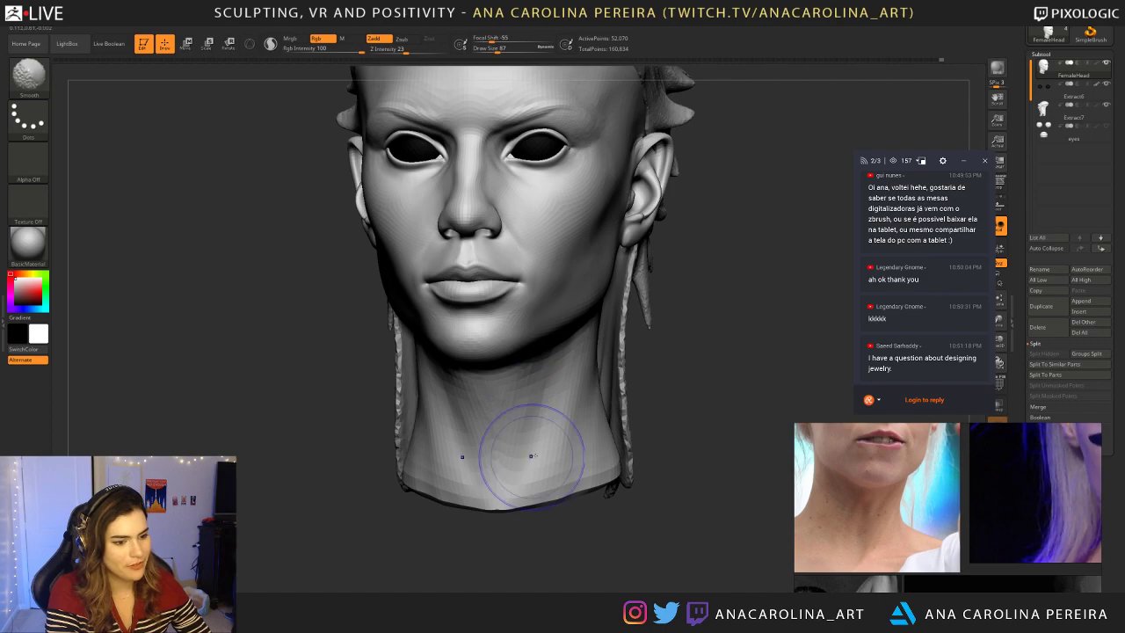
Step: Set the draw size to 120, then build up and smooth the side of the neck toward the hair
right_drag(651, 482, 620, 482)
key(space)
drag(620, 481, 626, 481)
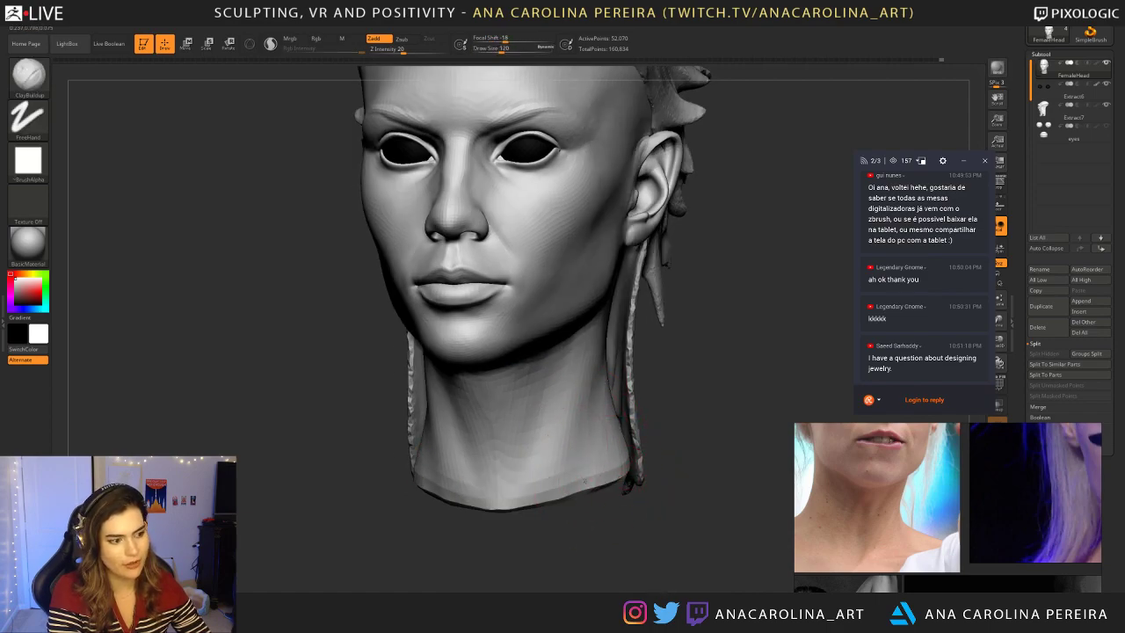
right_drag(622, 325, 595, 351)
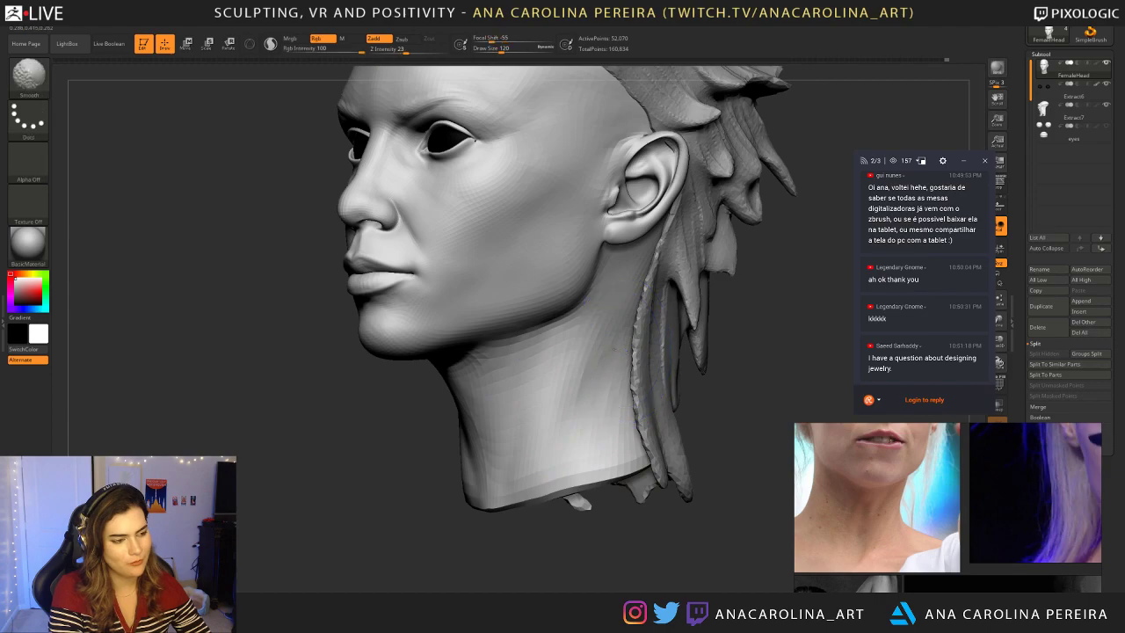
mouse_move(589, 457)
right_down()
mouse_move(657, 530)
mouse_move(676, 472)
mouse_move(669, 531)
mouse_move(670, 510)
right_up()
mouse_move(629, 437)
ctrl+right_down()
mouse_move(665, 447)
mouse_move(690, 414)
ctrl+right_up()
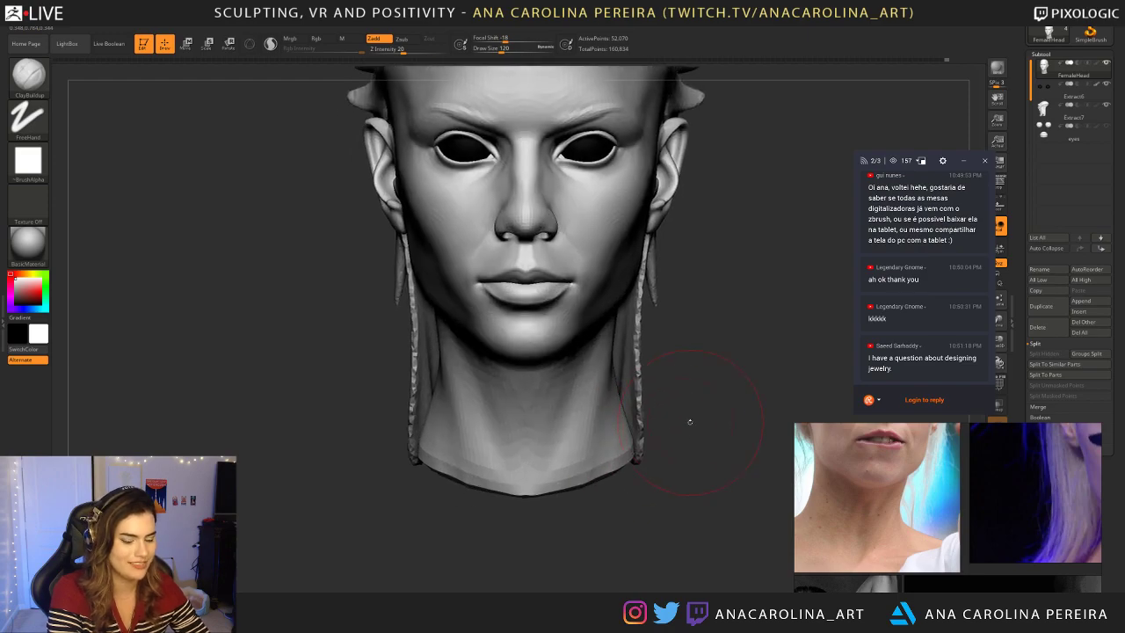
Step: Switch to the Move brush and adjust the neck's side contour at draw size 120
key(b)
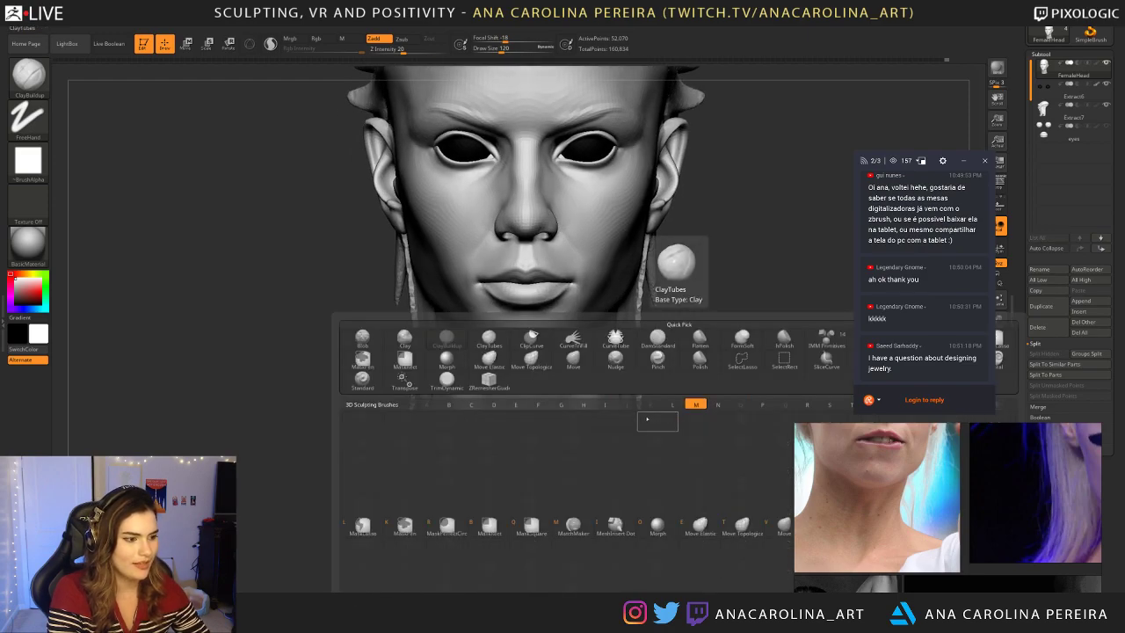
key(m)
key(v)
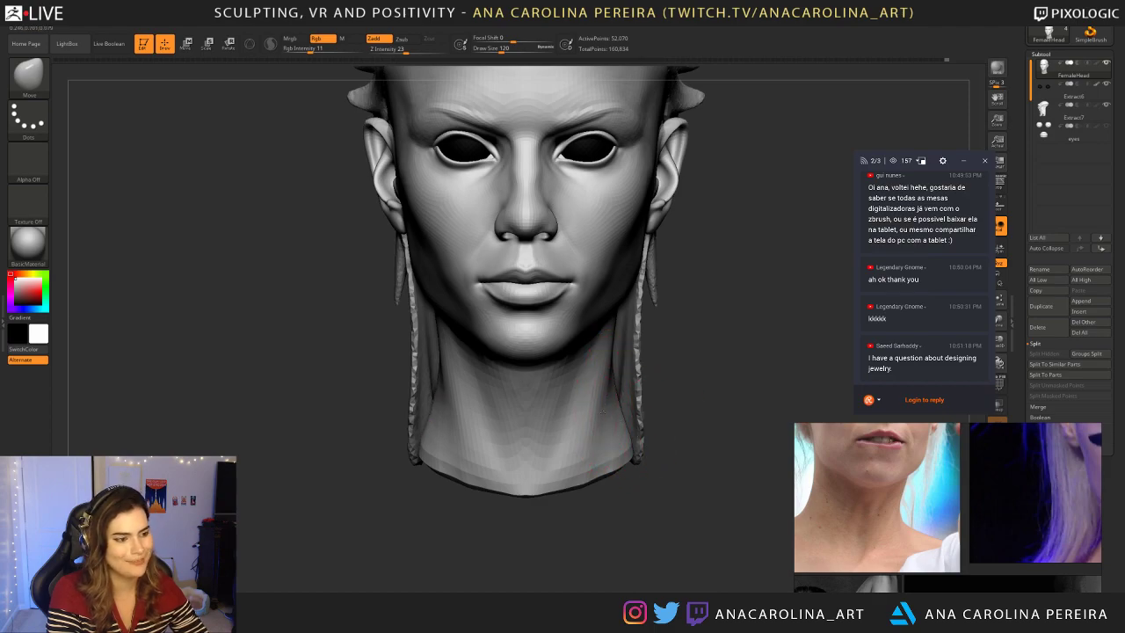
drag(604, 407, 594, 410)
mouse_move(768, 497)
right_down()
mouse_move(634, 498)
mouse_move(726, 510)
right_up()
shift+right_drag(635, 498, 669, 431)
right_drag(669, 430, 690, 452)
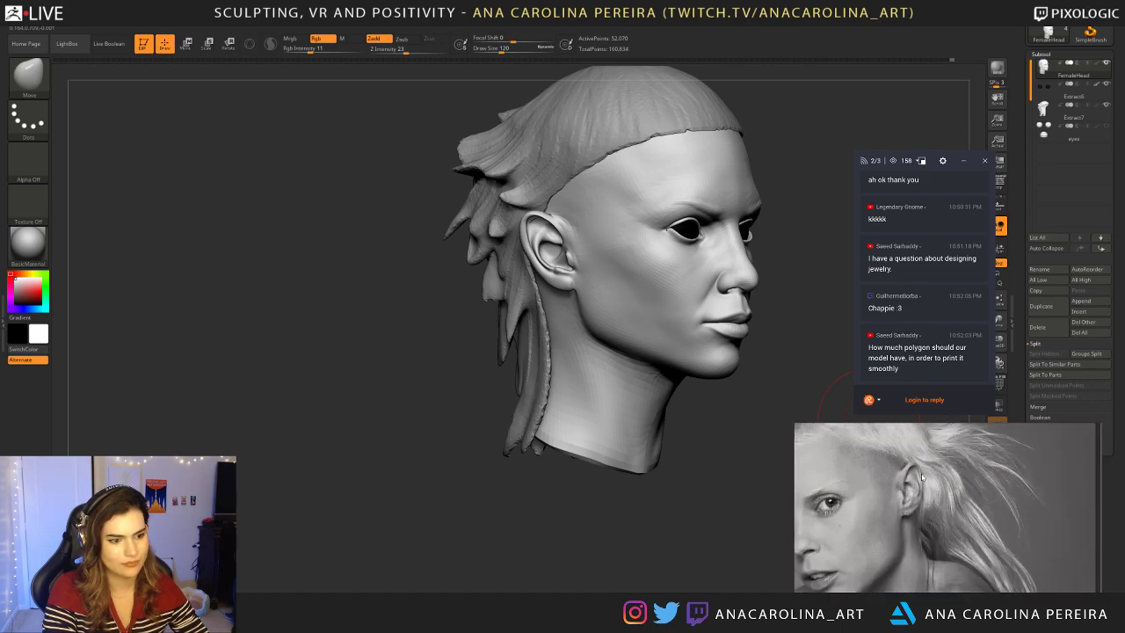
Step: Compare the ear with the black-and-white reference portrait and set the Move brush's draw size to 54
mouse_move(659, 528)
mouse_down()
mouse_move(321, 536)
mouse_move(381, 543)
mouse_move(390, 583)
mouse_up()
mouse_move(715, 301)
alt+mouse_down()
mouse_move(716, 404)
mouse_move(706, 388)
alt+mouse_up()
key(space)
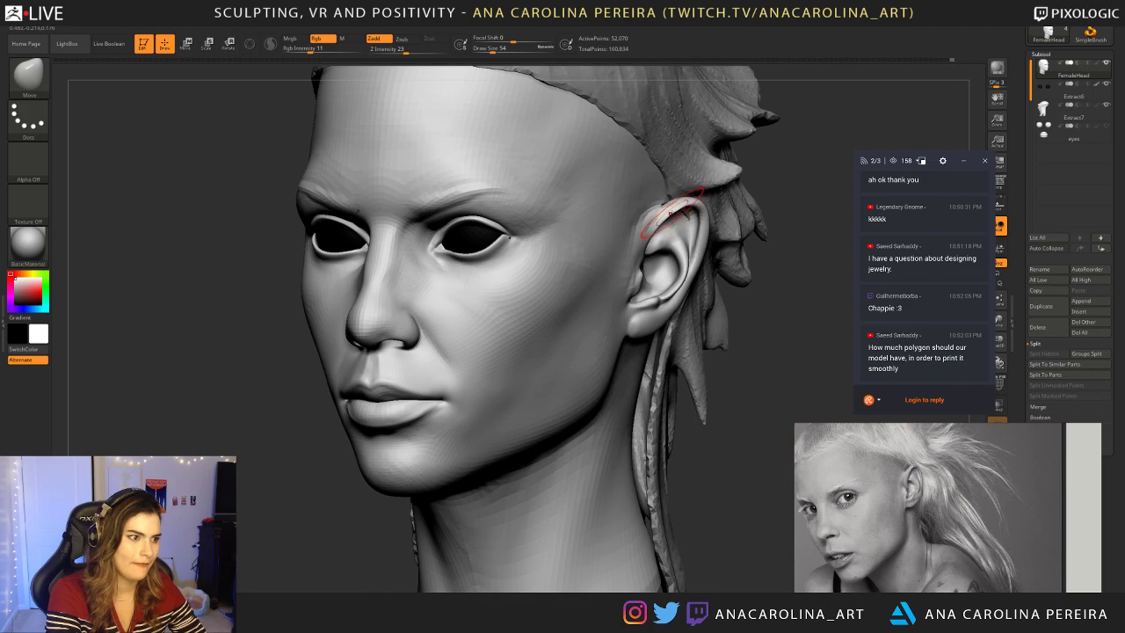
ctrl+drag(507, 230, 506, 233)
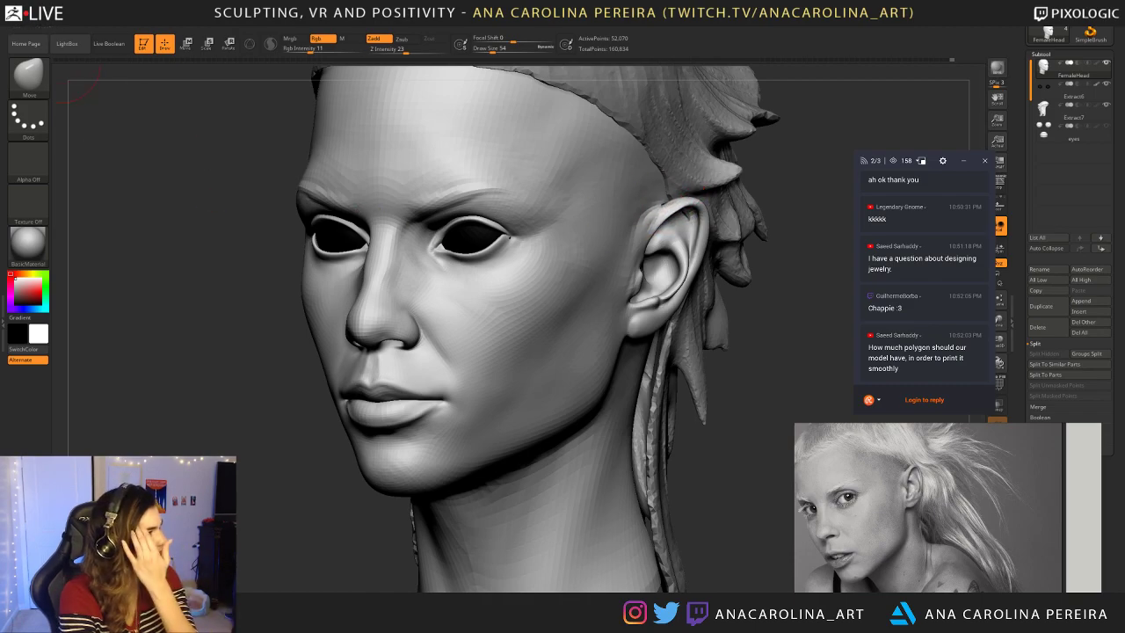
Step: Check the Move brush's Auto Masking settings
click(28, 75)
drag(64, 394, 65, 253)
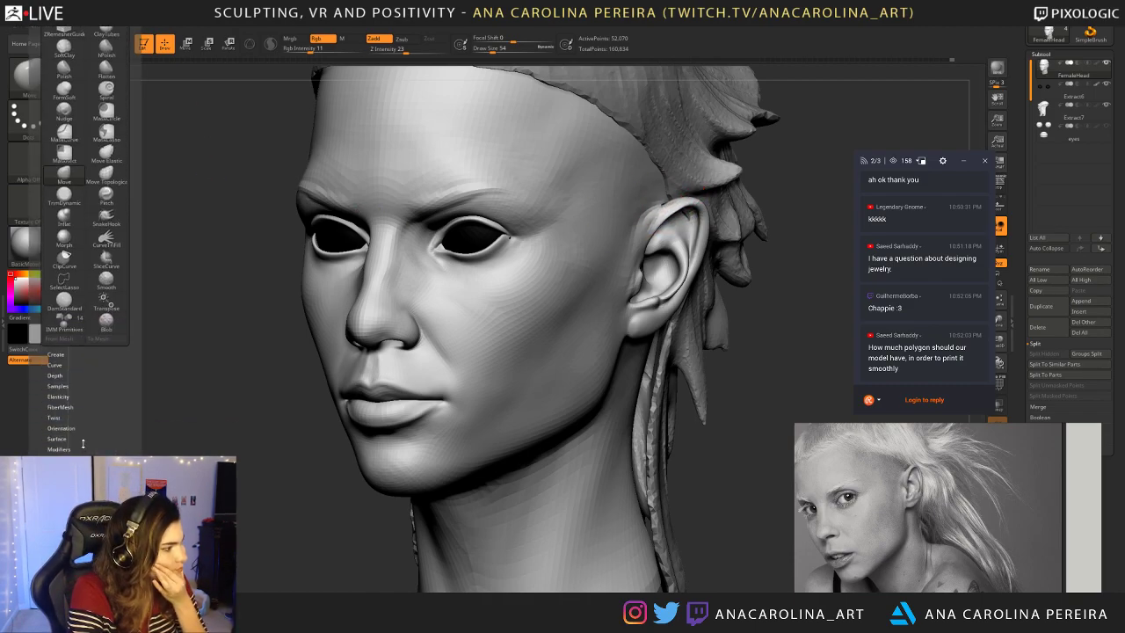
drag(82, 443, 59, 330)
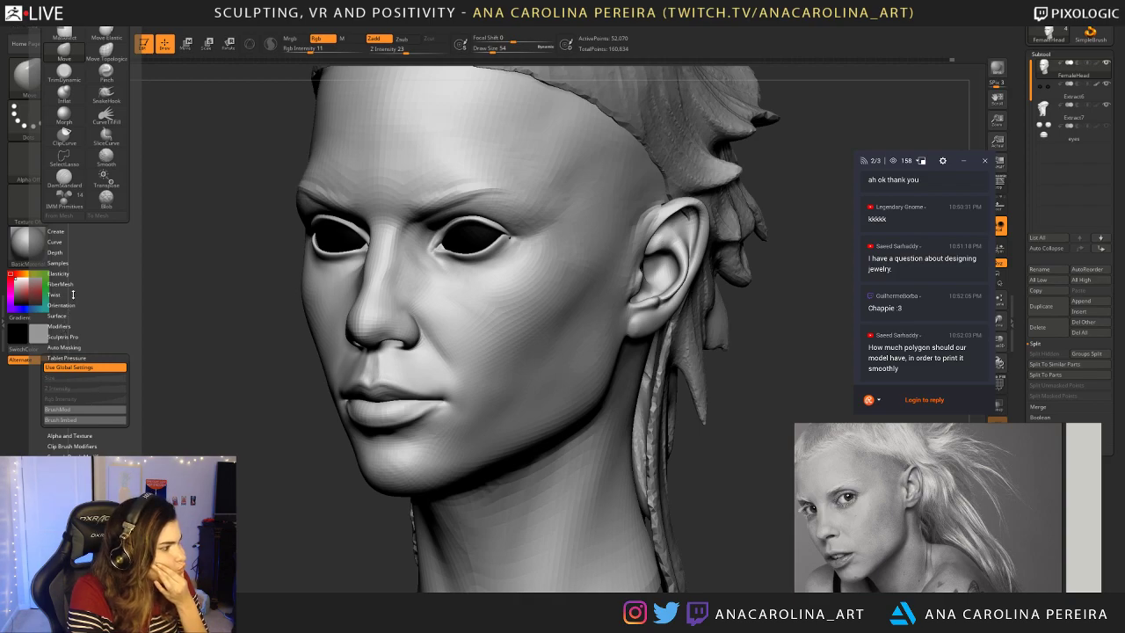
click(77, 347)
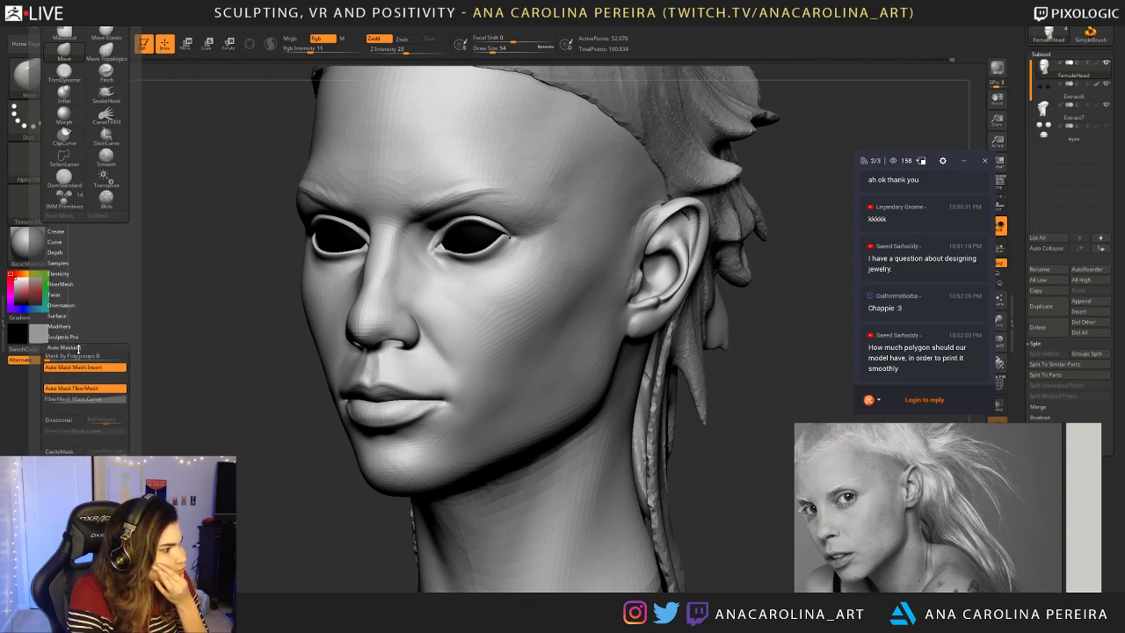
drag(220, 370, 228, 378)
Step: Set the Move brush's Z Intensity to 46
key(space)
drag(640, 404, 658, 405)
drag(773, 345, 751, 336)
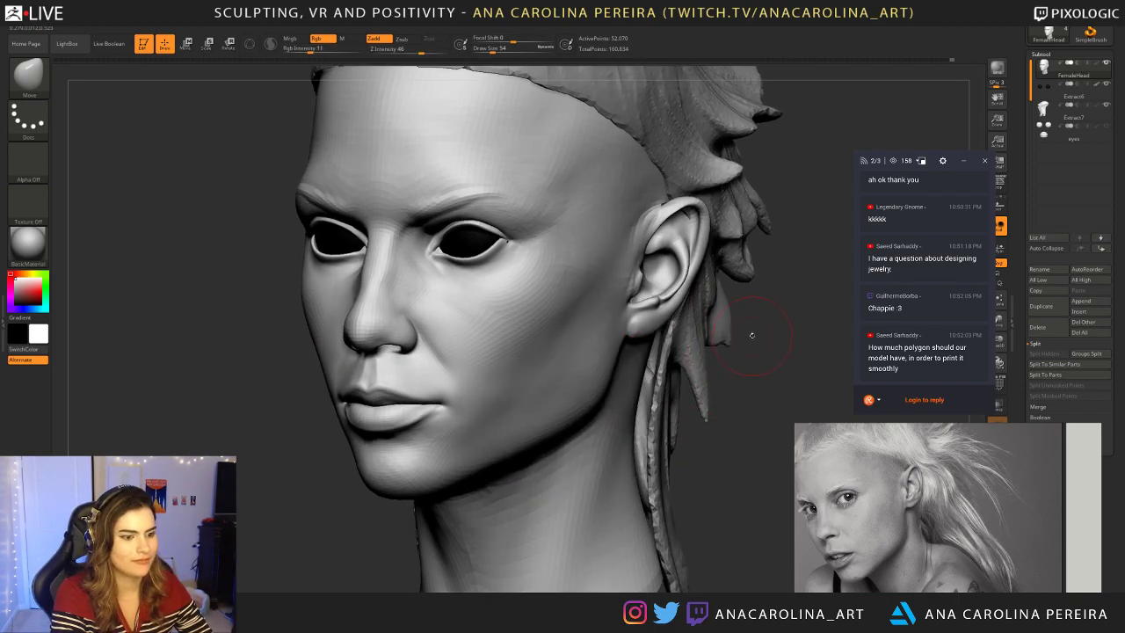
Step: Adjust the ear's outer shape with the Move brush and check the result from both sides of the head
drag(770, 283, 726, 274)
mouse_move(657, 231)
mouse_down()
mouse_move(647, 211)
mouse_move(667, 211)
mouse_move(665, 220)
mouse_up()
mouse_move(766, 376)
mouse_down()
mouse_move(799, 382)
mouse_move(760, 279)
mouse_move(826, 300)
mouse_move(714, 379)
mouse_up()
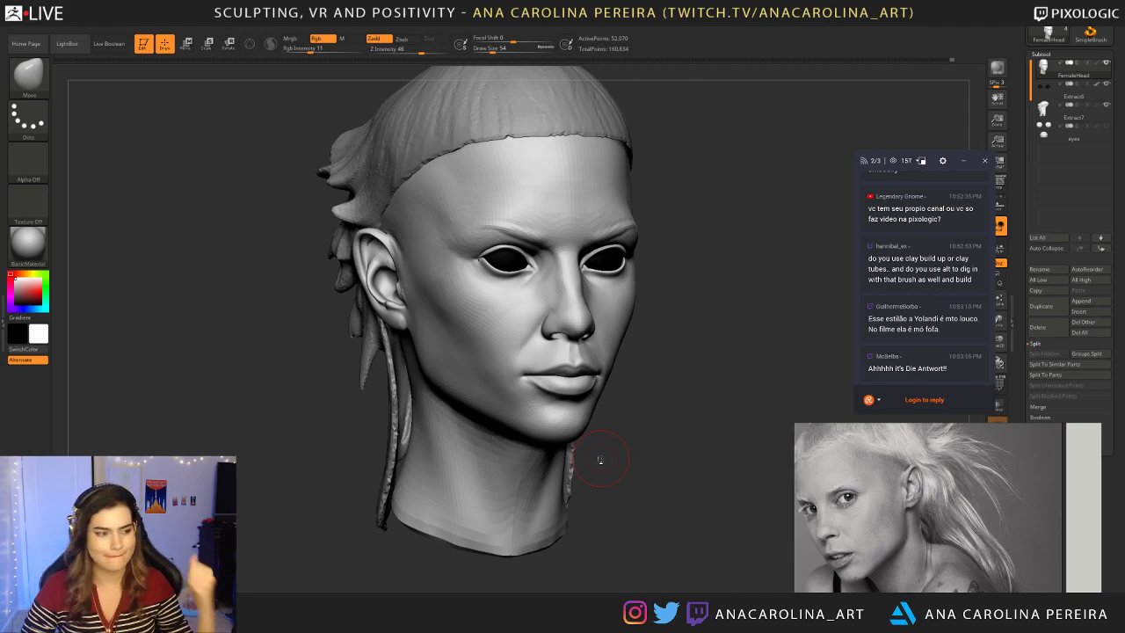
mouse_move(656, 407)
shift+mouse_down()
mouse_move(646, 404)
mouse_move(655, 387)
mouse_move(684, 419)
mouse_move(661, 413)
mouse_move(680, 407)
mouse_move(685, 424)
mouse_move(704, 397)
mouse_move(687, 387)
shift+mouse_up()
Step: Switch to the ClayBuildup brush at draw size 54 and build up and smooth the base of the neck
key(b)
key(c)
key(b)
key(space)
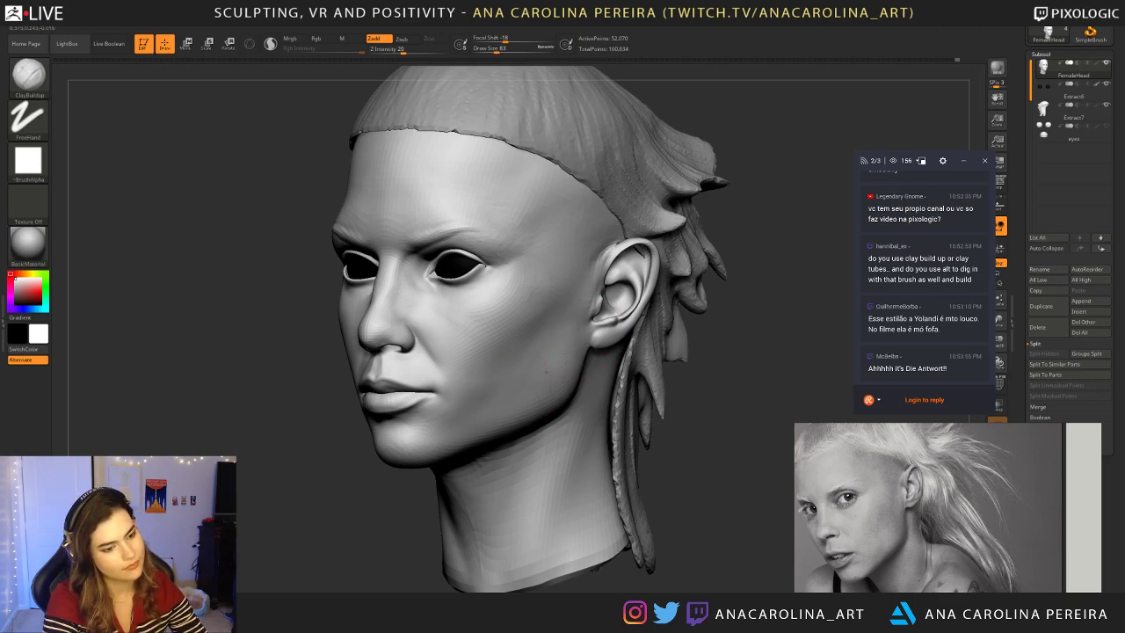
alt+drag(683, 484, 645, 417)
mouse_move(646, 417)
mouse_down()
mouse_move(714, 418)
mouse_move(617, 418)
mouse_move(624, 460)
mouse_move(645, 422)
mouse_move(602, 444)
mouse_up()
key(s)
key(space)
mouse_move(510, 477)
mouse_down()
mouse_move(521, 475)
mouse_move(497, 496)
mouse_up()
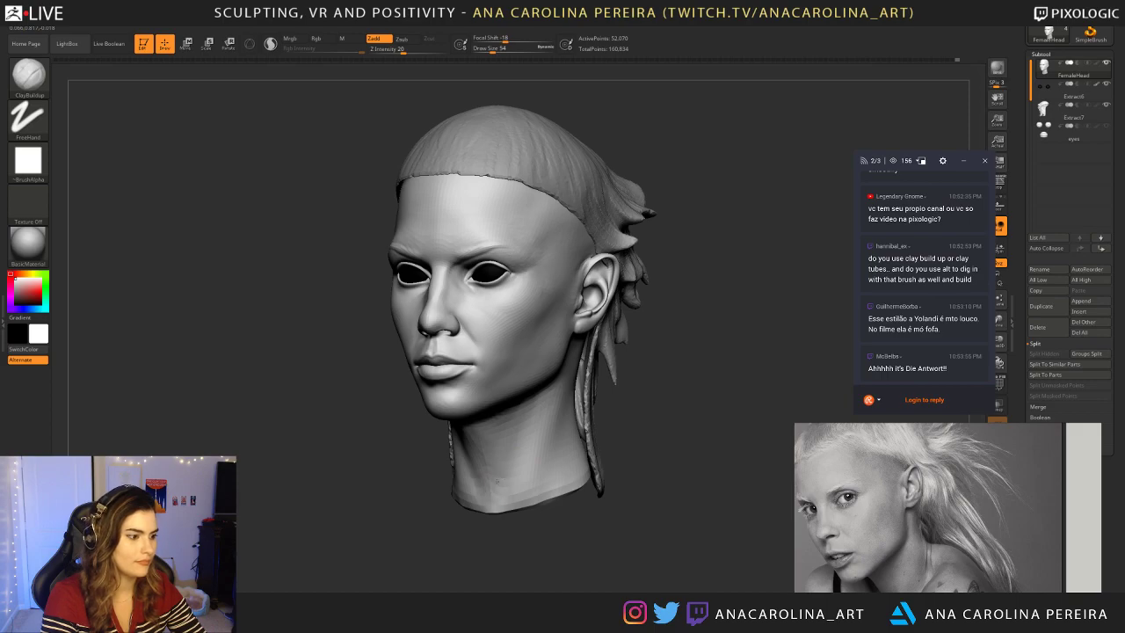
key(shift)
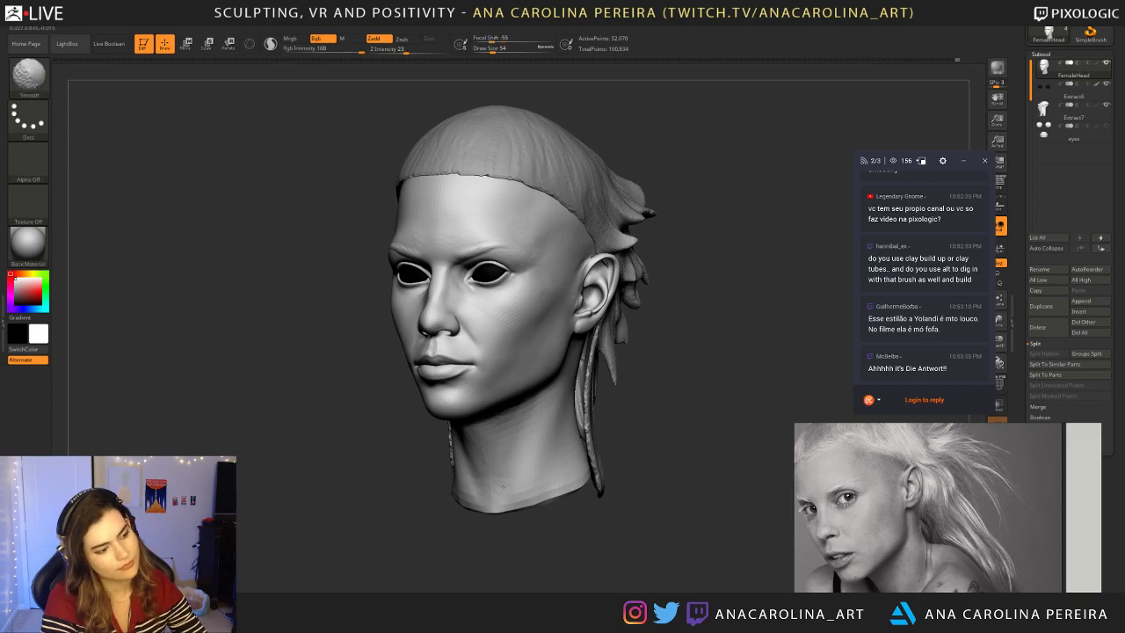
Step: Frame the whole head in three-quarter view and quick-save the project
alt+drag(625, 465, 619, 426)
mouse_move(620, 426)
mouse_down()
mouse_move(720, 439)
mouse_move(650, 440)
mouse_move(651, 492)
mouse_move(606, 465)
mouse_move(650, 404)
mouse_up()
key(ctrl+s)
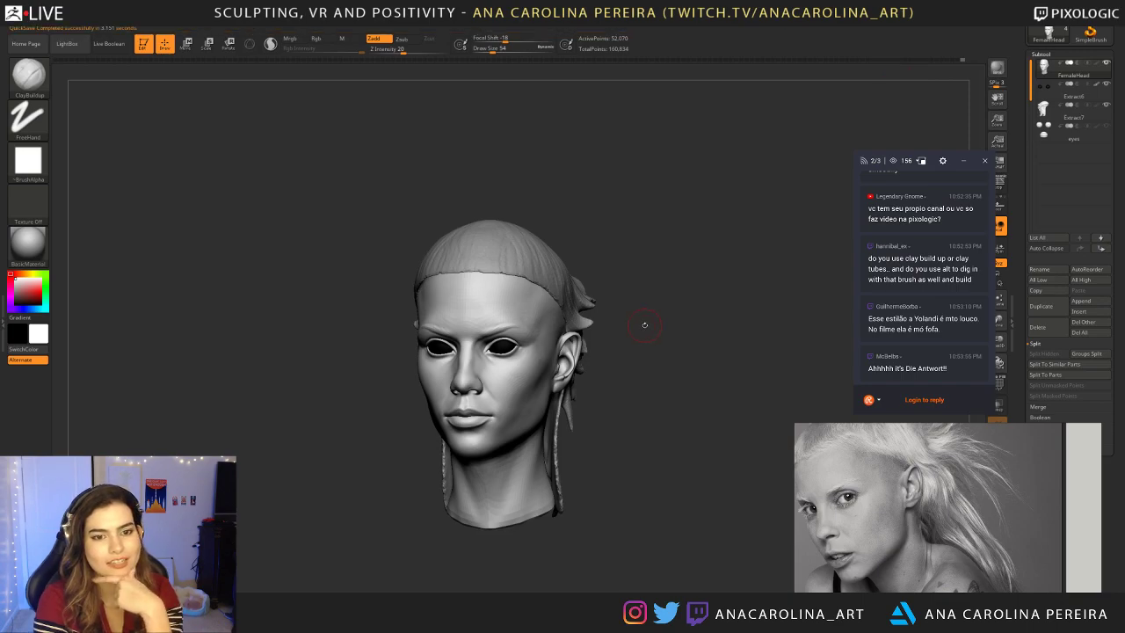
Step: Compare the original base head with the current sculpt by alternating between the earliest and latest undo history states
drag(653, 344, 620, 347)
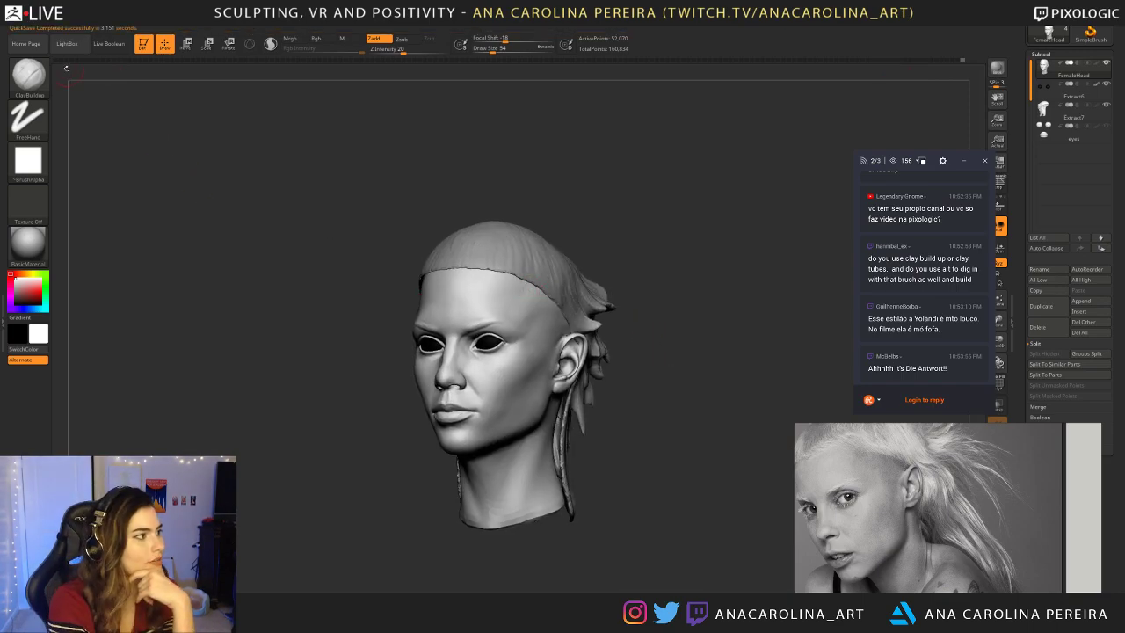
key(shift+d)
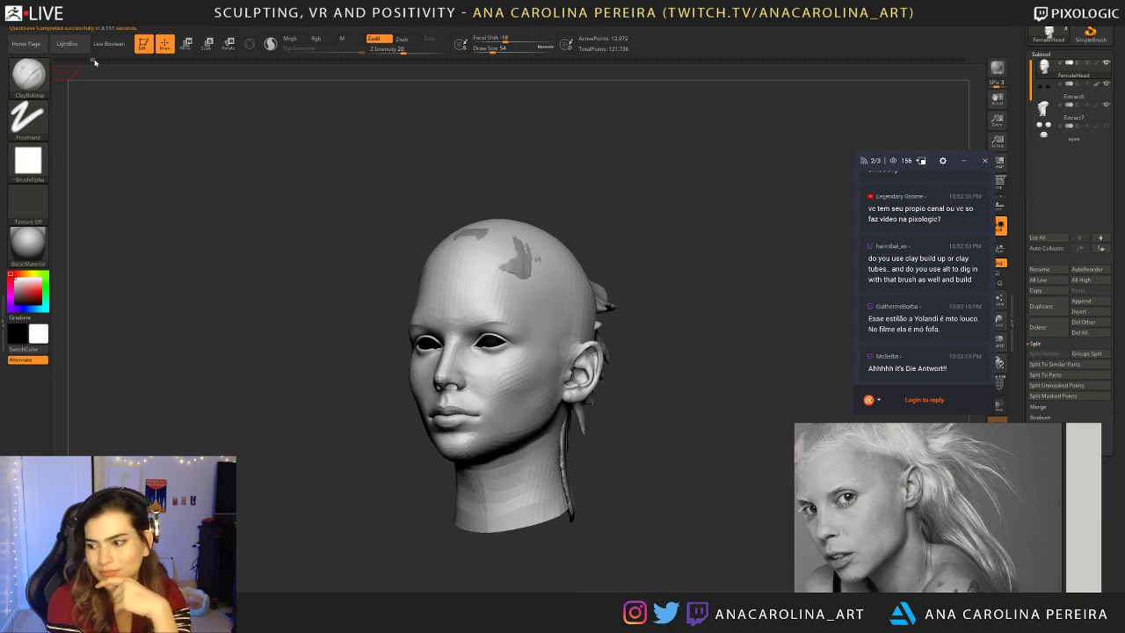
key(d)
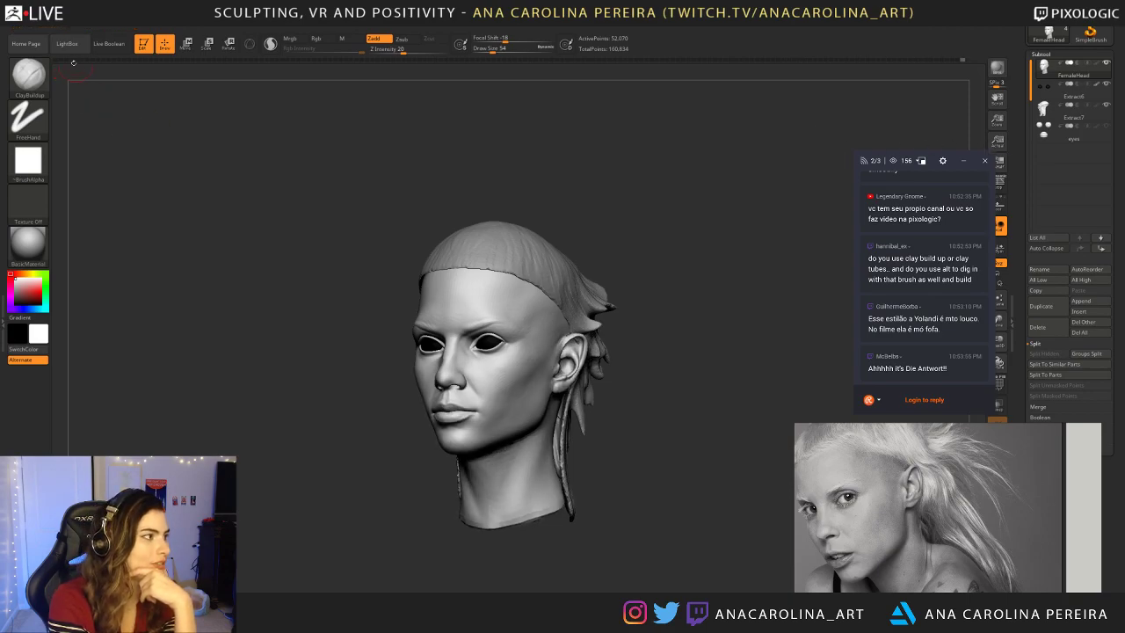
key(shift+d)
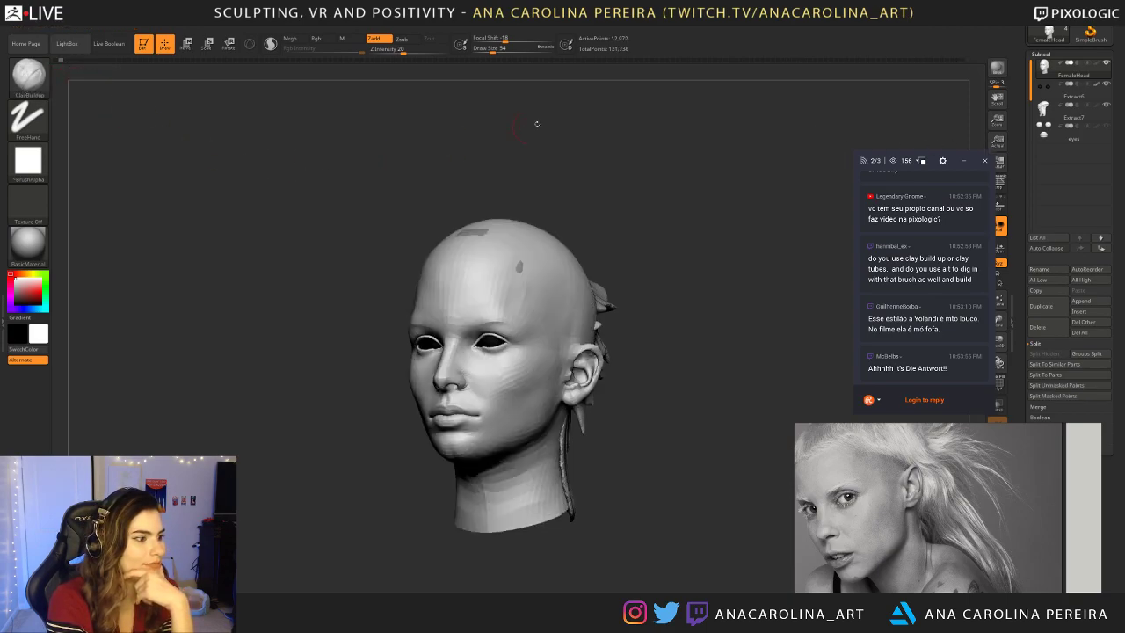
click(963, 60)
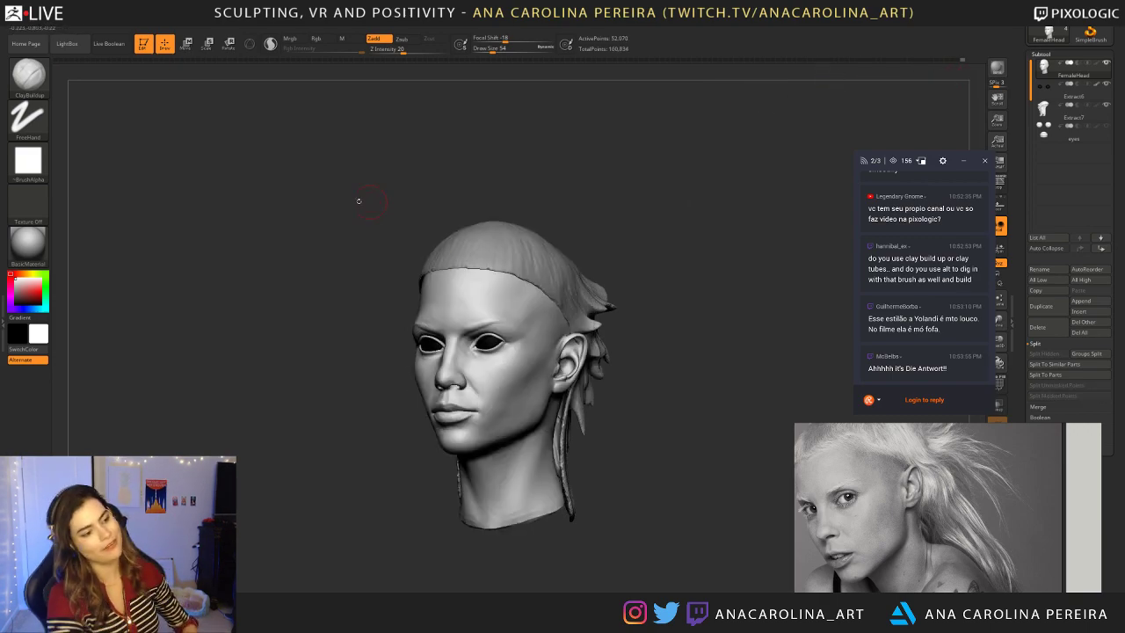
click(60, 61)
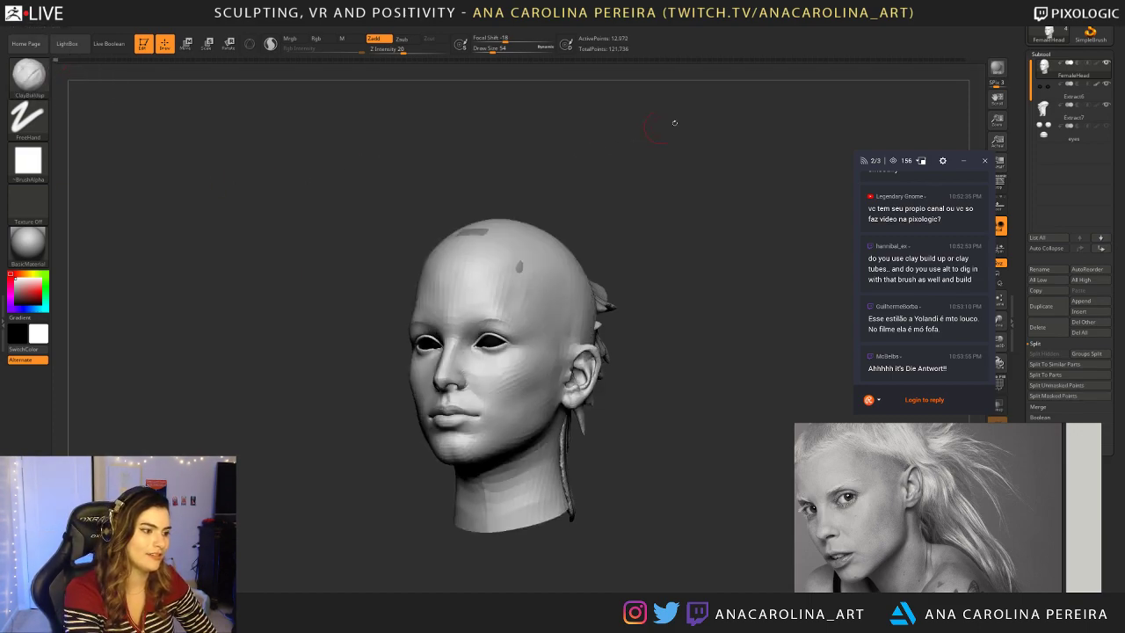
click(960, 61)
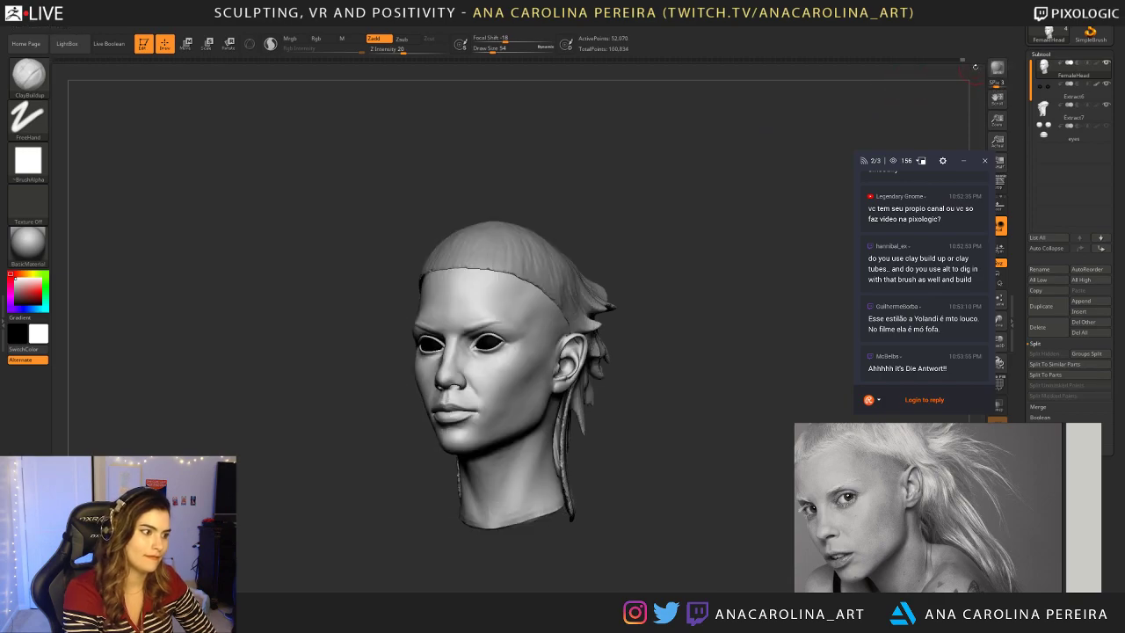
drag(929, 93, 893, 110)
click(61, 62)
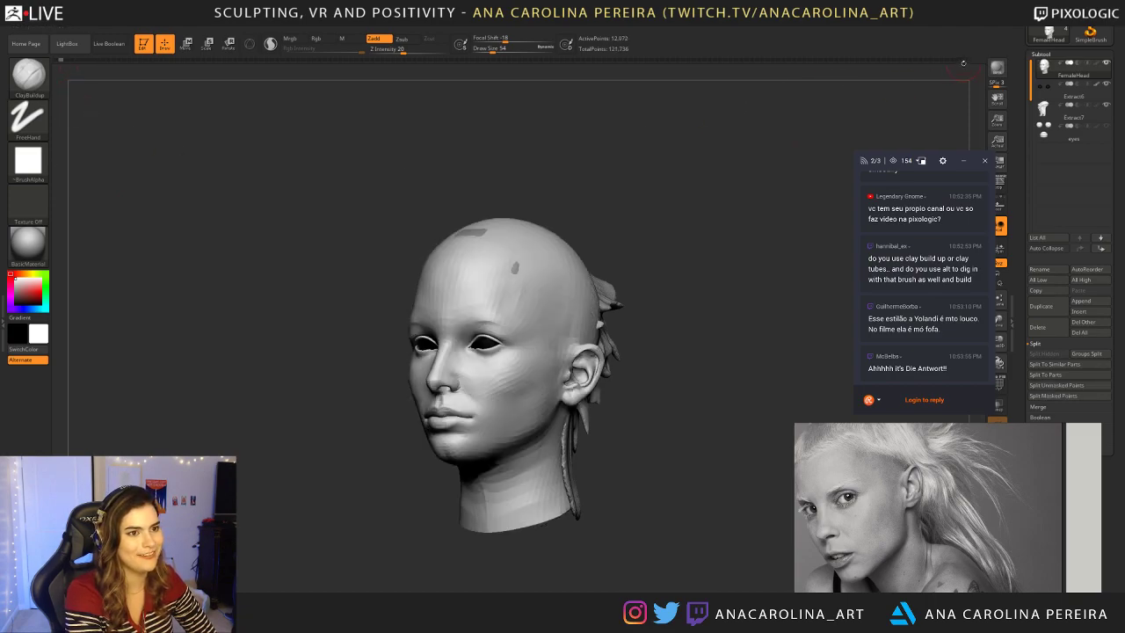
click(963, 61)
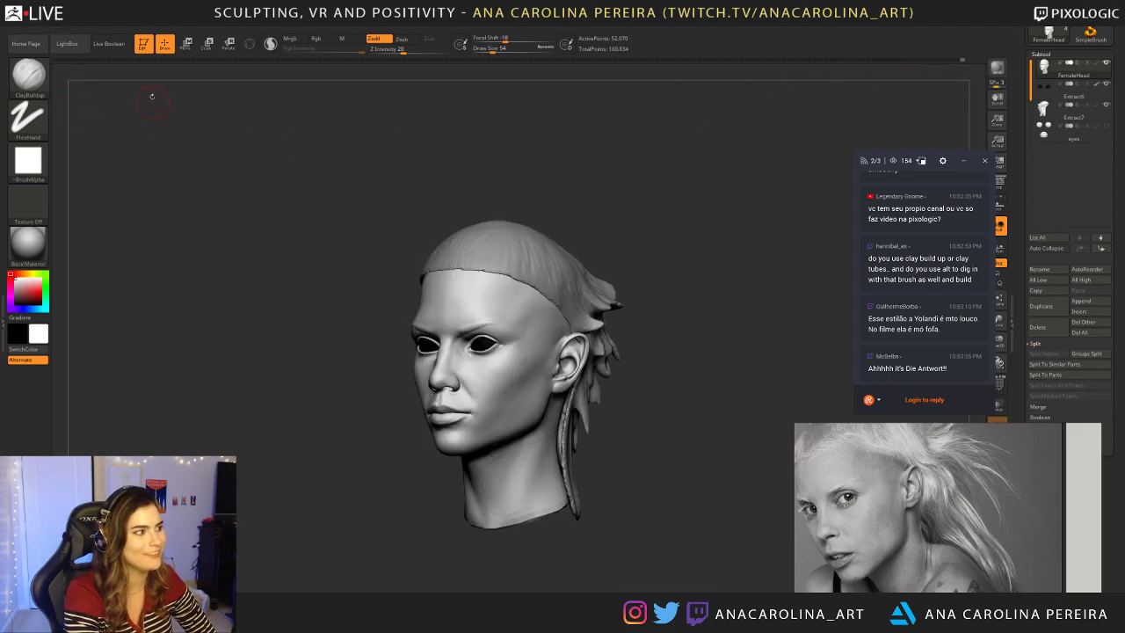
click(63, 62)
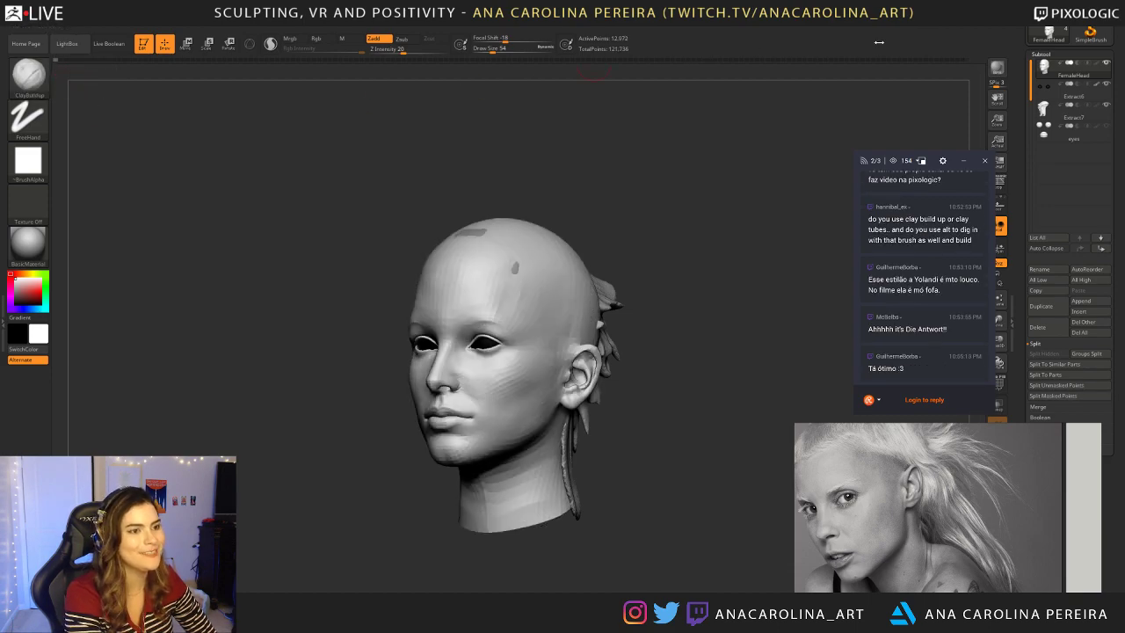
click(959, 62)
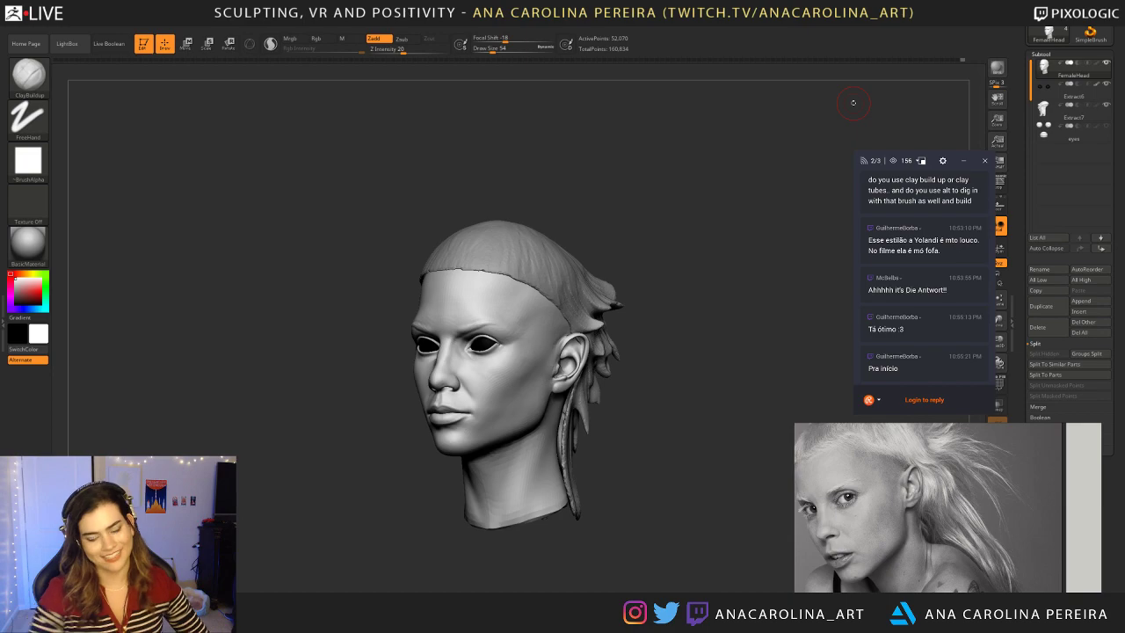
Step: Carve the crease above the earlobe with the DamStandard brush at draw size 44 and smooth the lobe
alt+drag(660, 416, 711, 430)
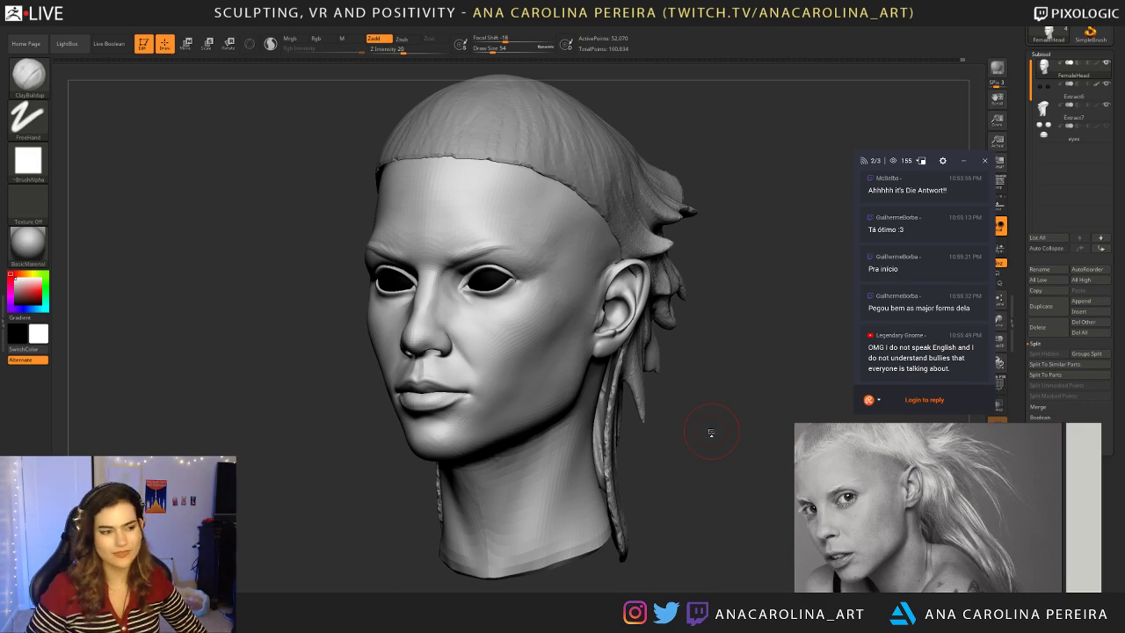
mouse_move(715, 374)
mouse_down()
mouse_move(800, 370)
mouse_move(669, 405)
mouse_move(700, 372)
mouse_up()
key(space)
key(b)
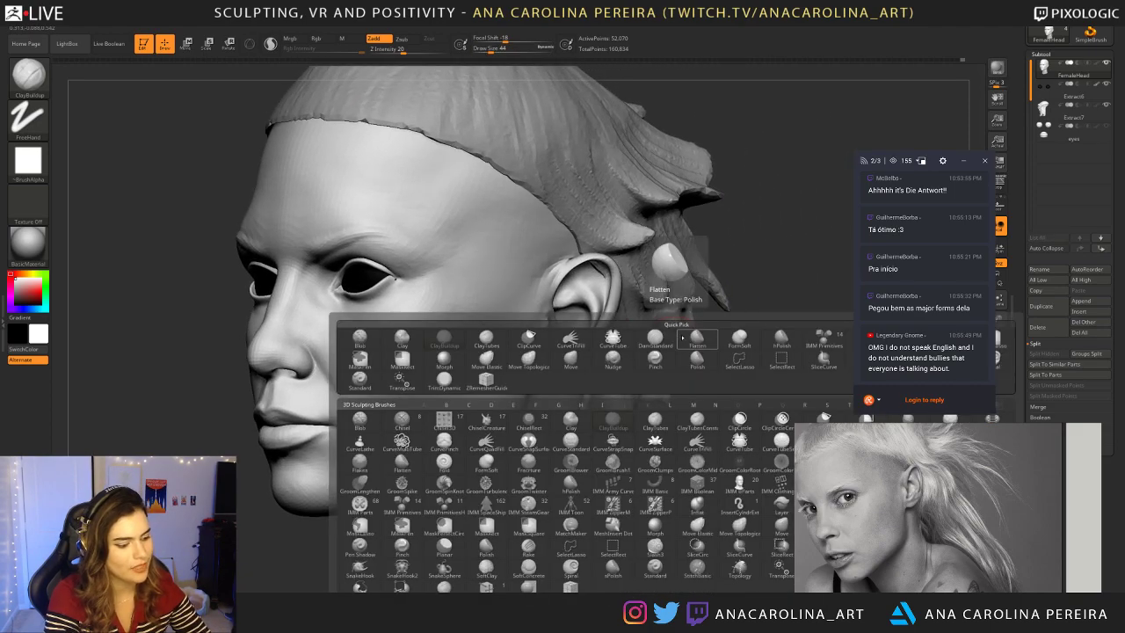
key(d)
key(s)
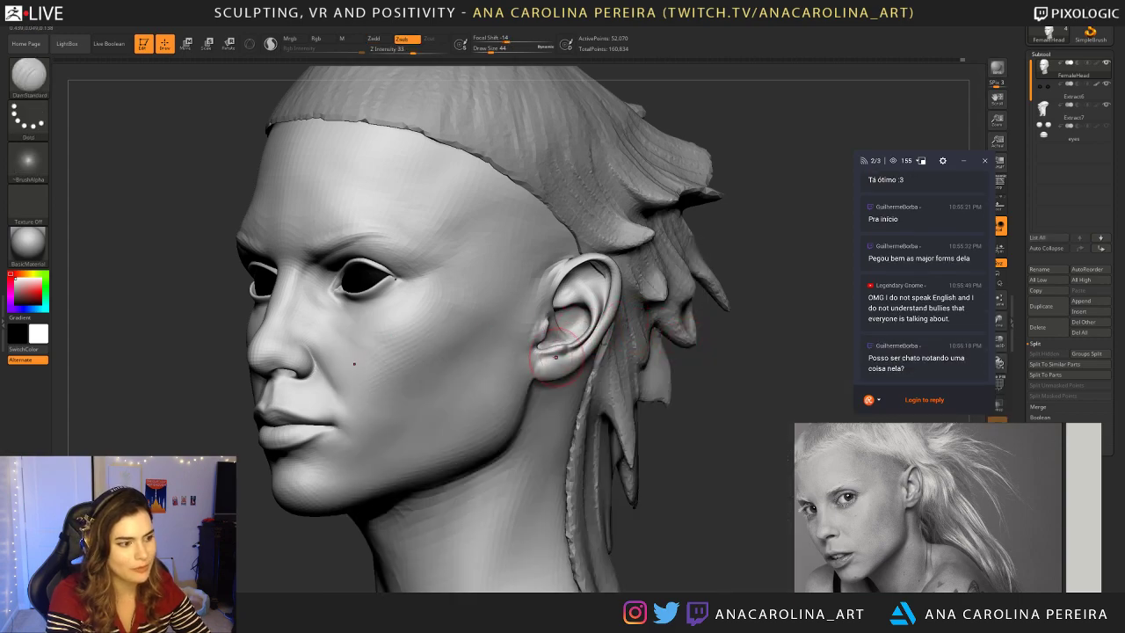
drag(538, 363, 582, 349)
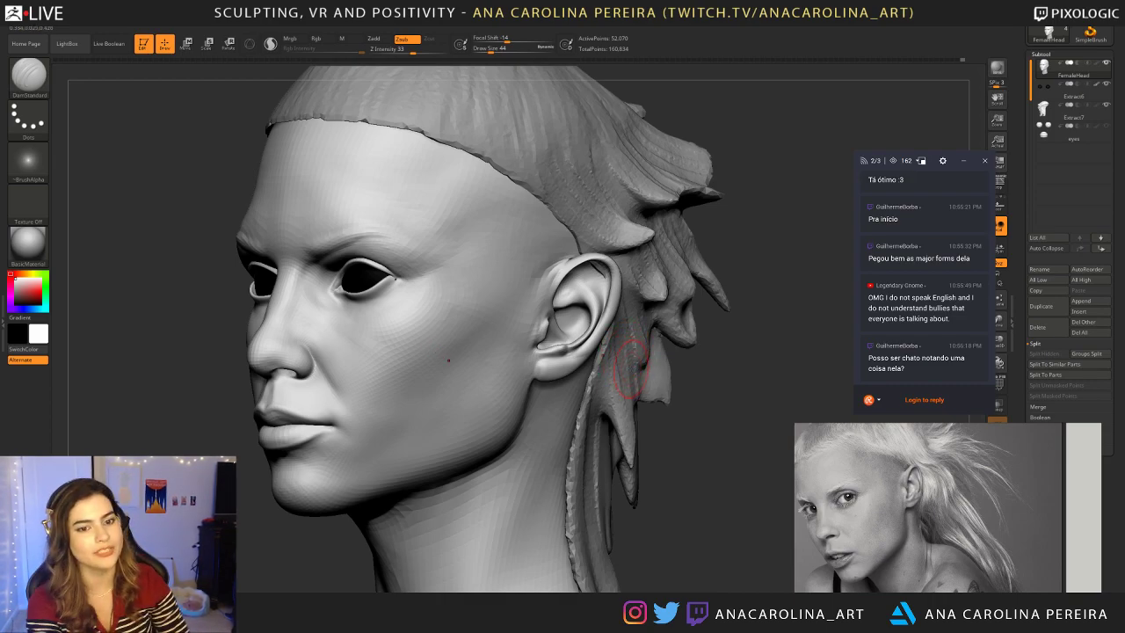
mouse_move(545, 378)
shift+mouse_down()
mouse_move(567, 364)
mouse_move(562, 372)
shift+mouse_up()
Step: Switch to the ClayBuildup brush at draw size 37, then refine and smooth the earlobe, checking it from below and the side
key(space)
click(674, 402)
right_drag(674, 401, 688, 423)
key(b)
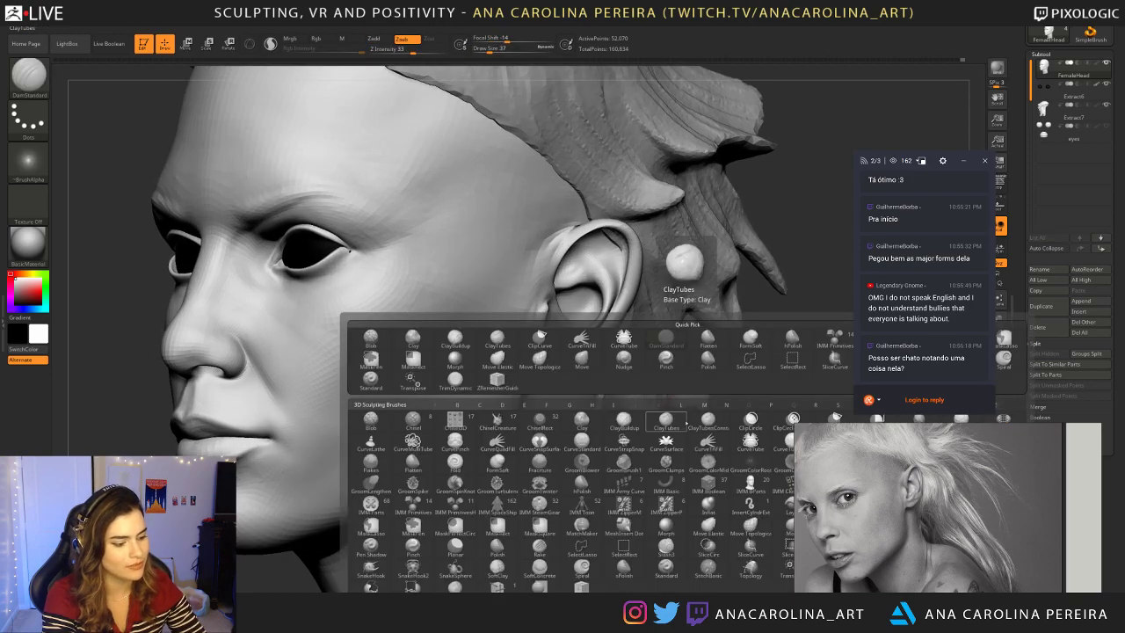
key(c)
key(b)
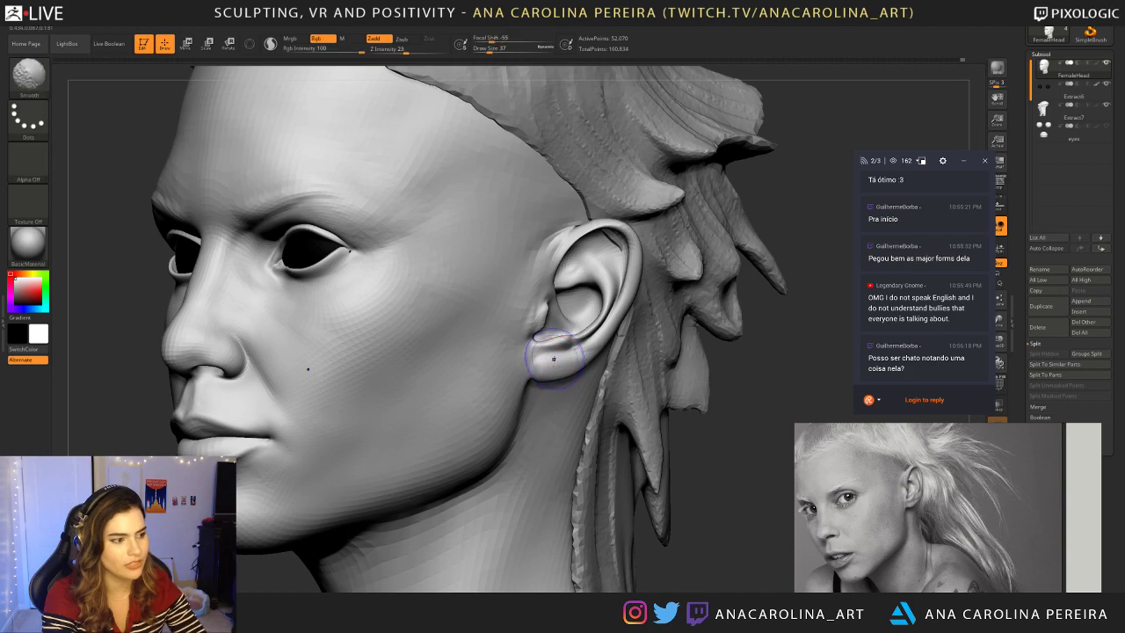
drag(557, 355, 537, 369)
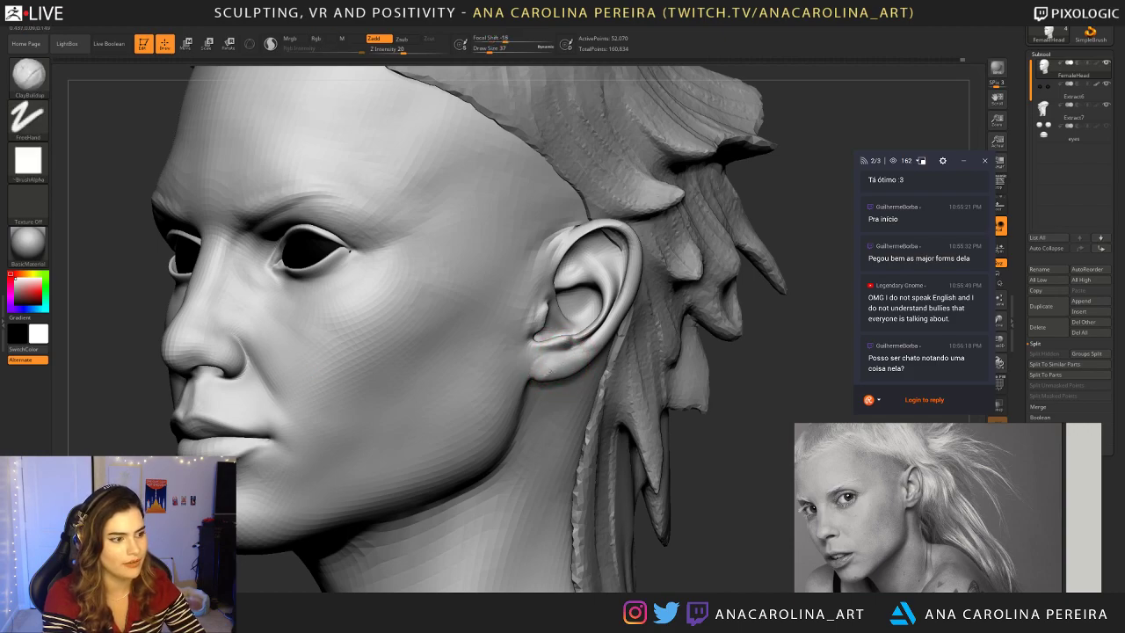
drag(717, 431, 677, 342)
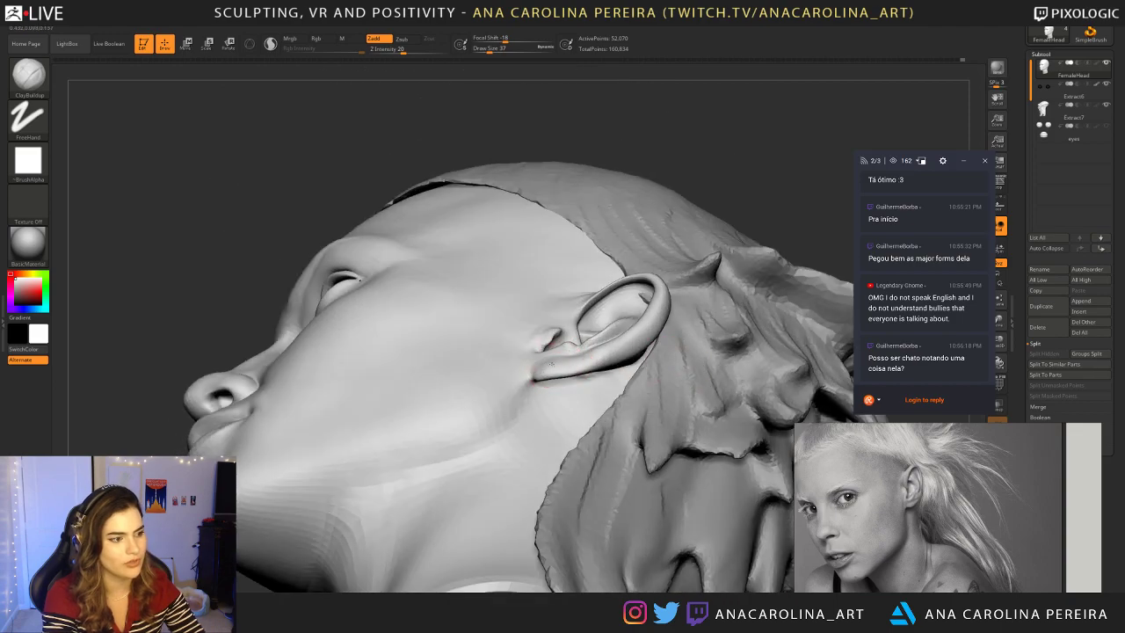
mouse_move(725, 167)
mouse_down()
mouse_move(769, 334)
mouse_move(755, 298)
mouse_move(763, 373)
mouse_up()
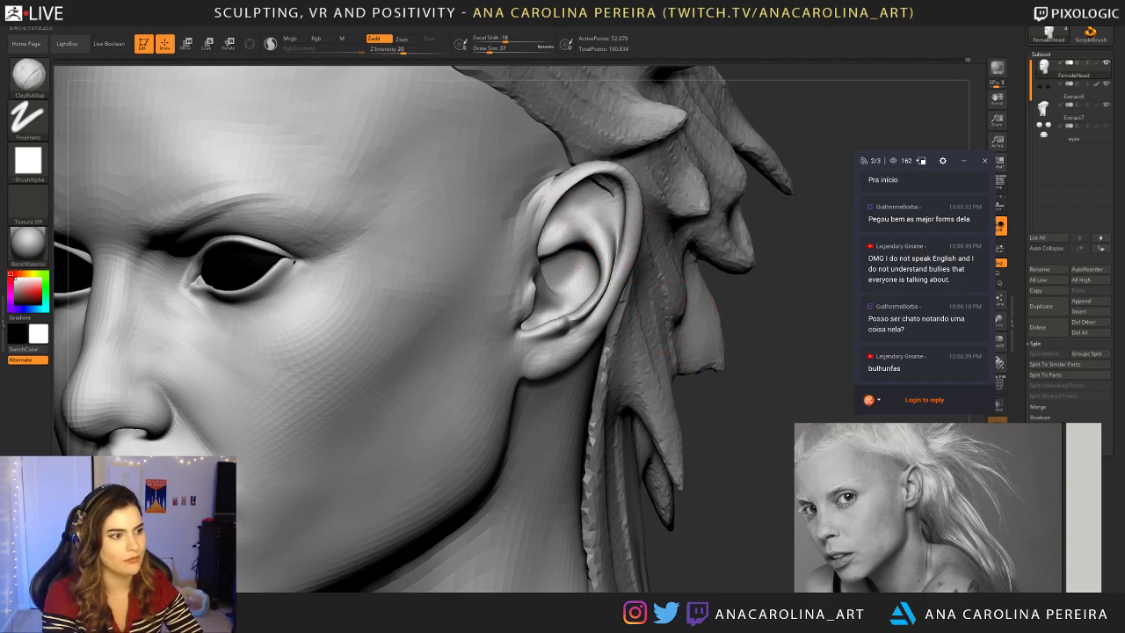
mouse_move(736, 318)
alt+mouse_down()
mouse_move(728, 254)
mouse_move(703, 264)
mouse_move(740, 279)
mouse_move(732, 312)
alt+mouse_up()
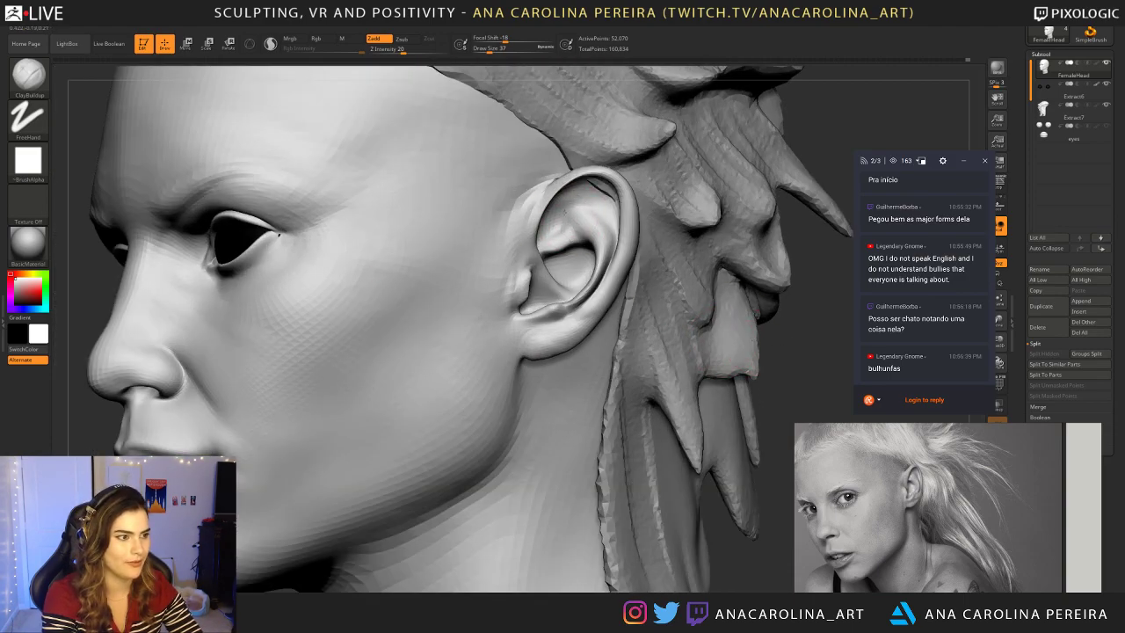
mouse_move(777, 315)
mouse_down()
mouse_move(829, 319)
mouse_move(768, 272)
mouse_move(786, 311)
mouse_move(788, 302)
mouse_up()
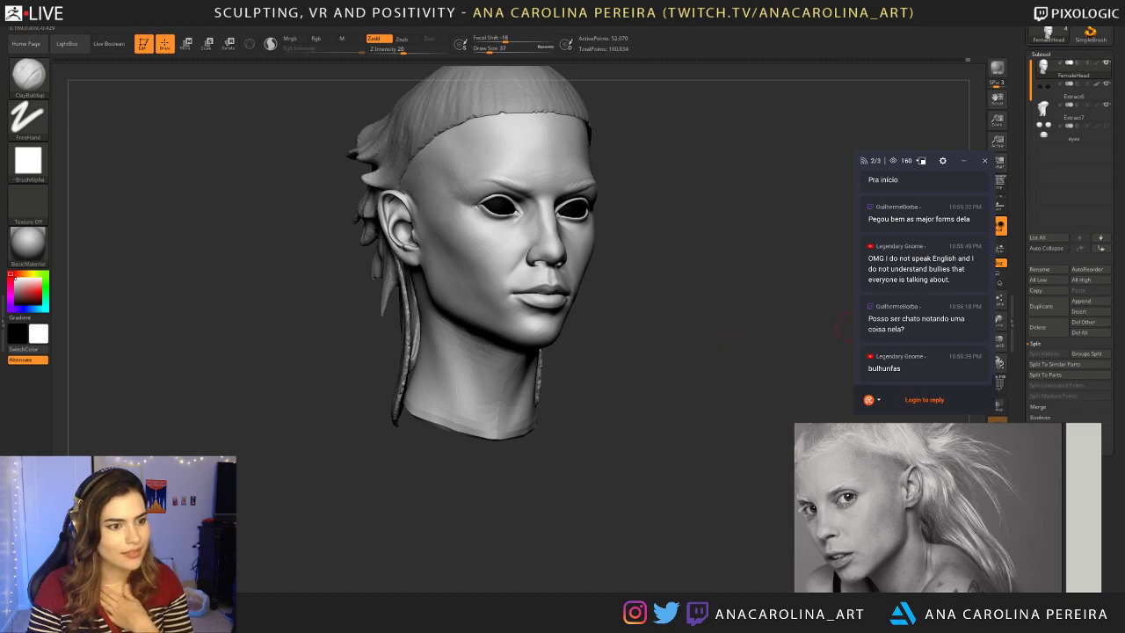
Step: Review the whole head from several angles and quick-save the project
drag(877, 318, 899, 342)
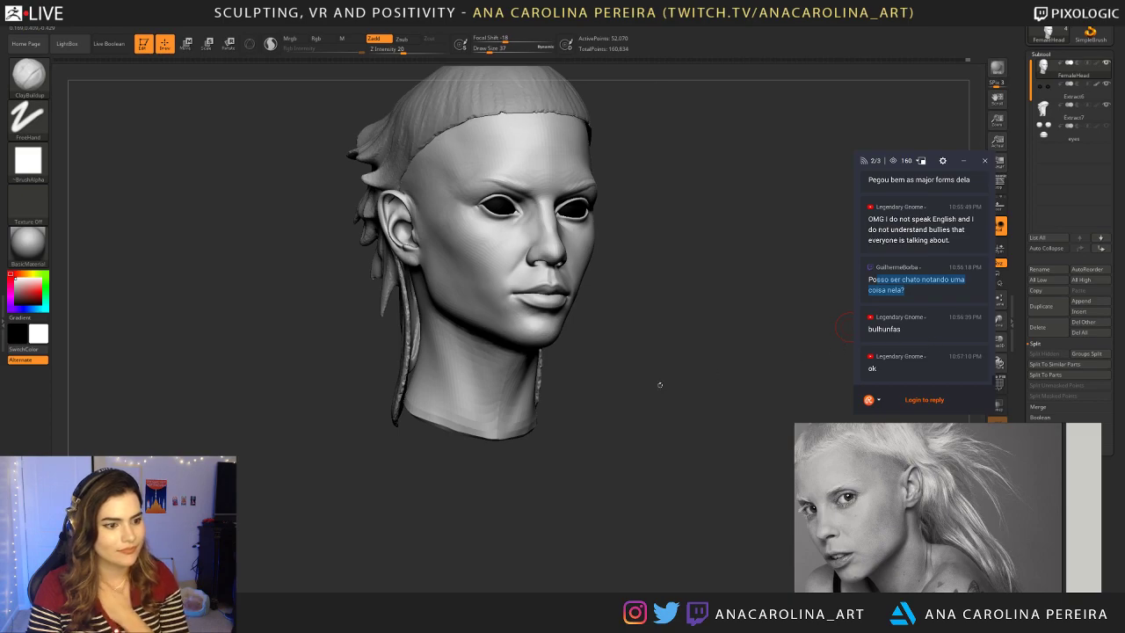
mouse_move(635, 379)
mouse_down()
mouse_move(625, 364)
mouse_move(658, 367)
mouse_move(662, 397)
mouse_move(670, 394)
mouse_move(659, 429)
mouse_up()
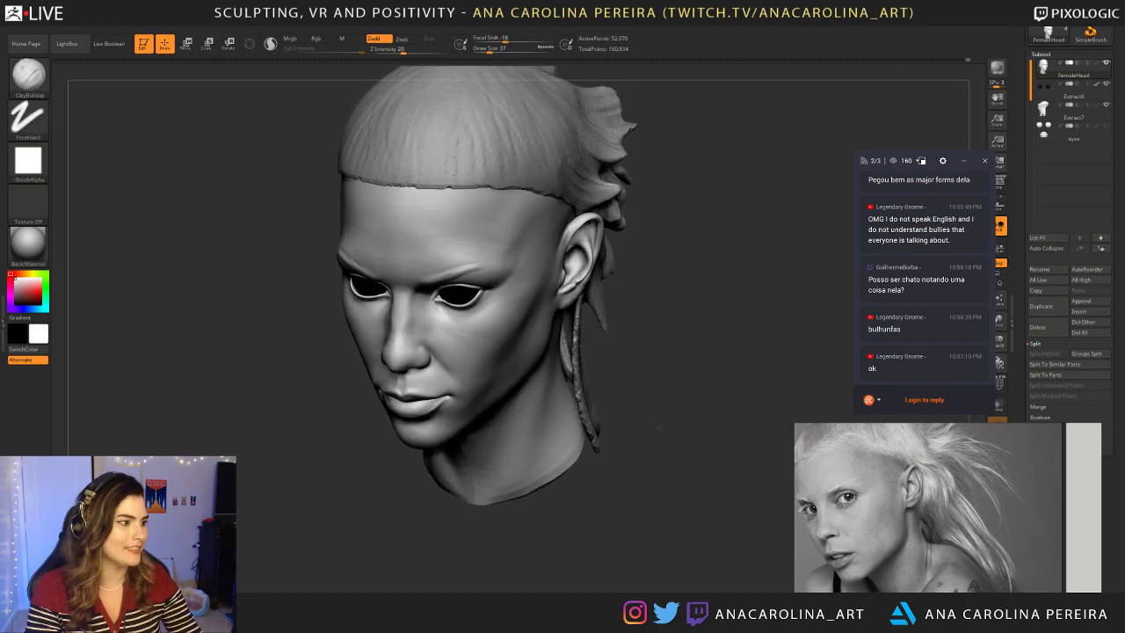
mouse_move(298, 420)
mouse_down()
mouse_move(475, 391)
mouse_move(317, 405)
mouse_move(369, 439)
mouse_move(357, 447)
mouse_move(326, 406)
mouse_up()
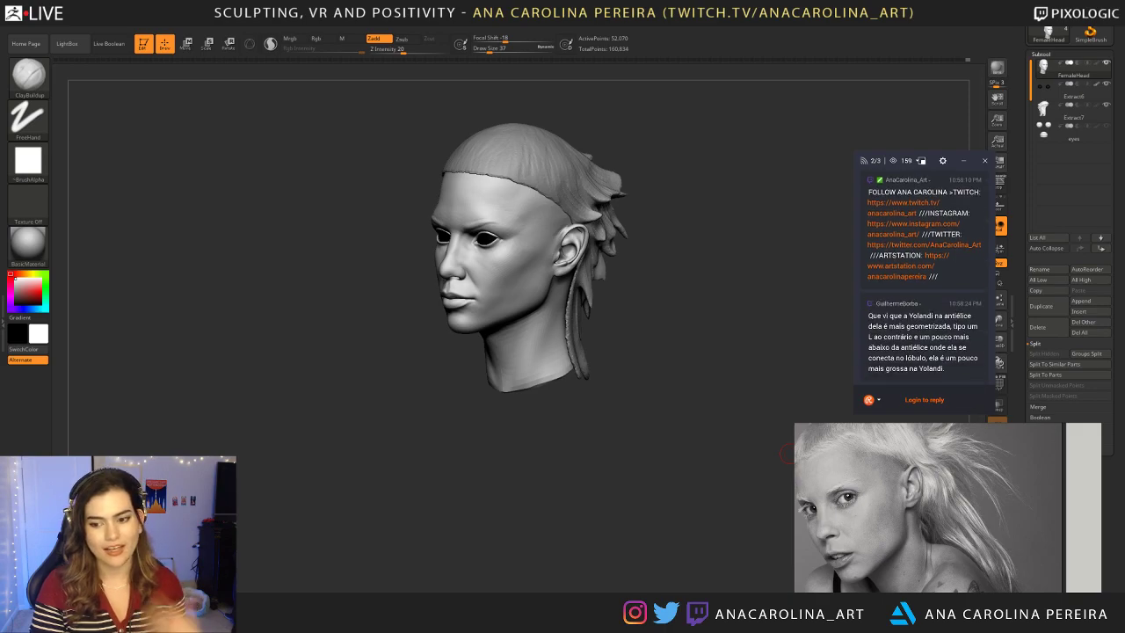
key(ctrl+s)
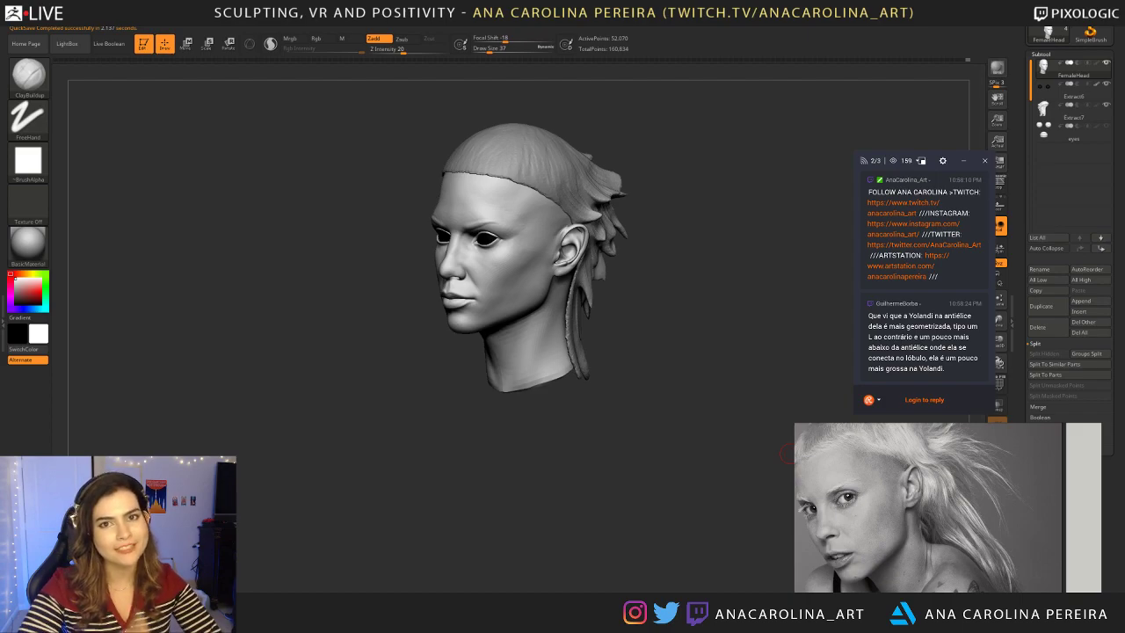
drag(729, 259, 763, 260)
mouse_move(759, 255)
alt+mouse_down()
mouse_move(759, 303)
mouse_move(813, 314)
alt+mouse_up()
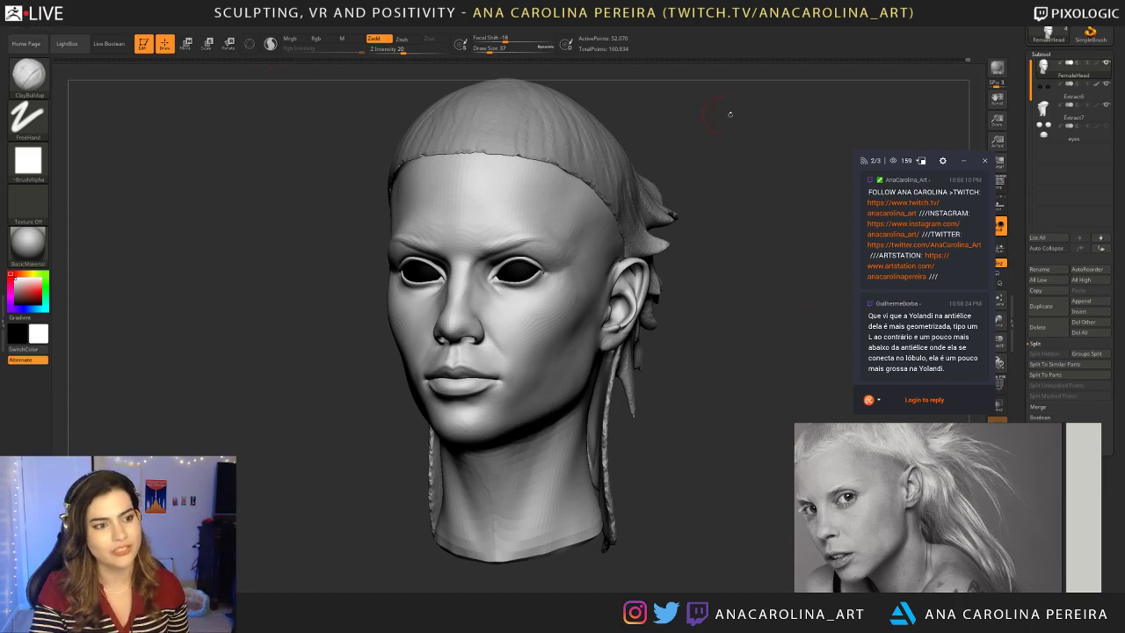
scroll(920, 219, up, 3)
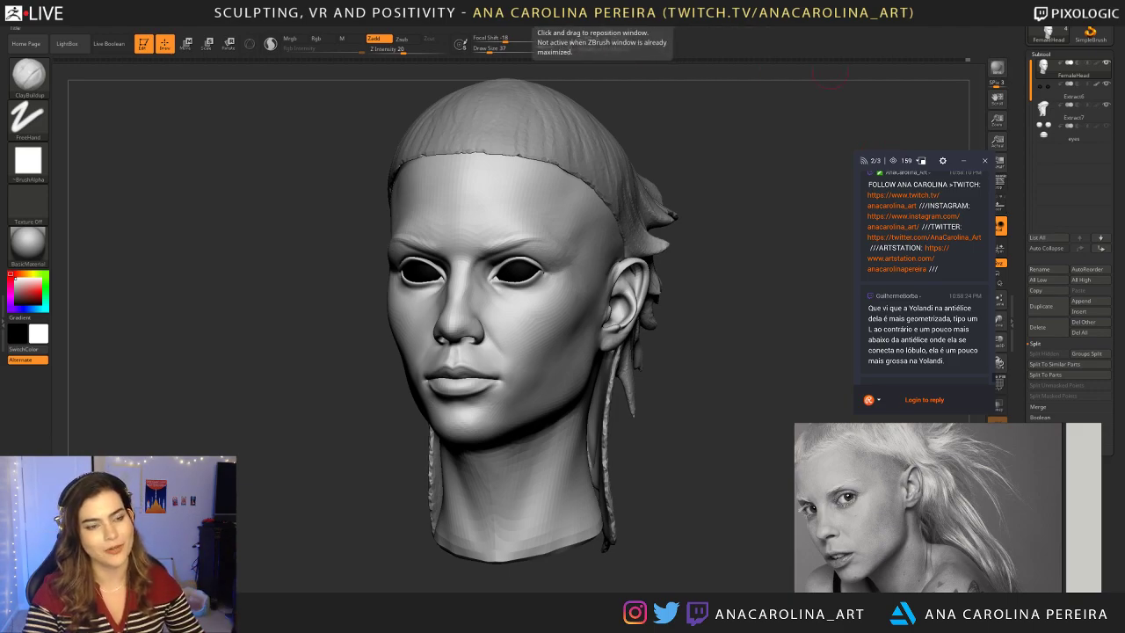
mouse_move(728, 218)
mouse_down()
mouse_move(753, 218)
mouse_move(728, 182)
mouse_move(728, 235)
mouse_up()
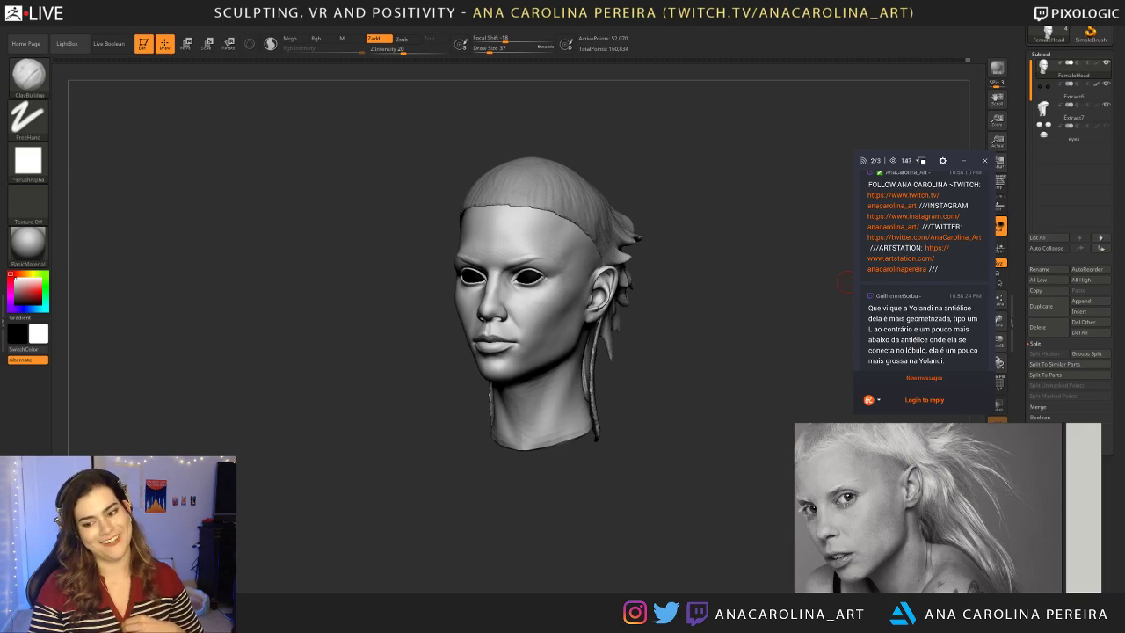
scroll(961, 342, up, 3)
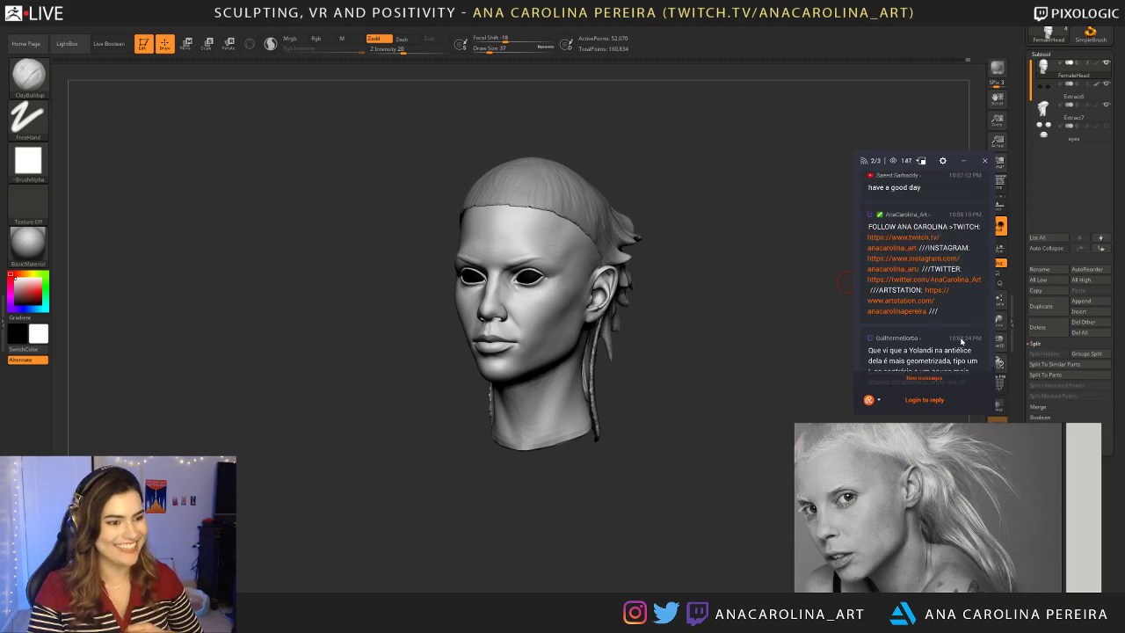
Step: Read through the newest viewer messages in the stream chat, including the comments on the ear's antihelix and lobe
scroll(964, 351, down, 4)
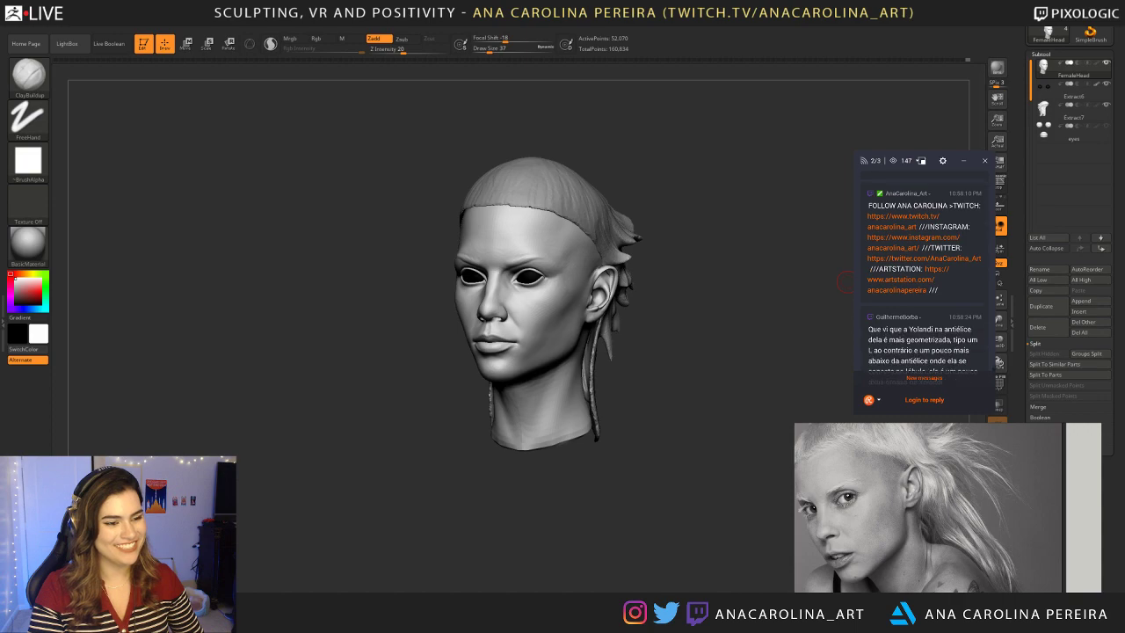
scroll(964, 353, down, 2)
drag(868, 246, 899, 289)
click(970, 268)
click(966, 277)
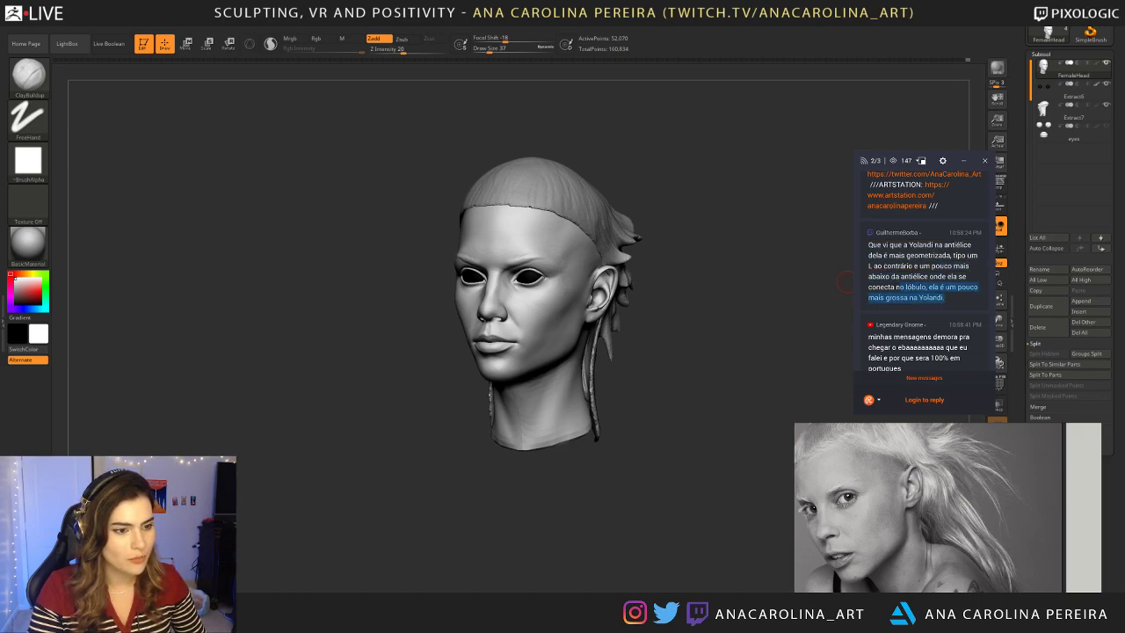
click(940, 302)
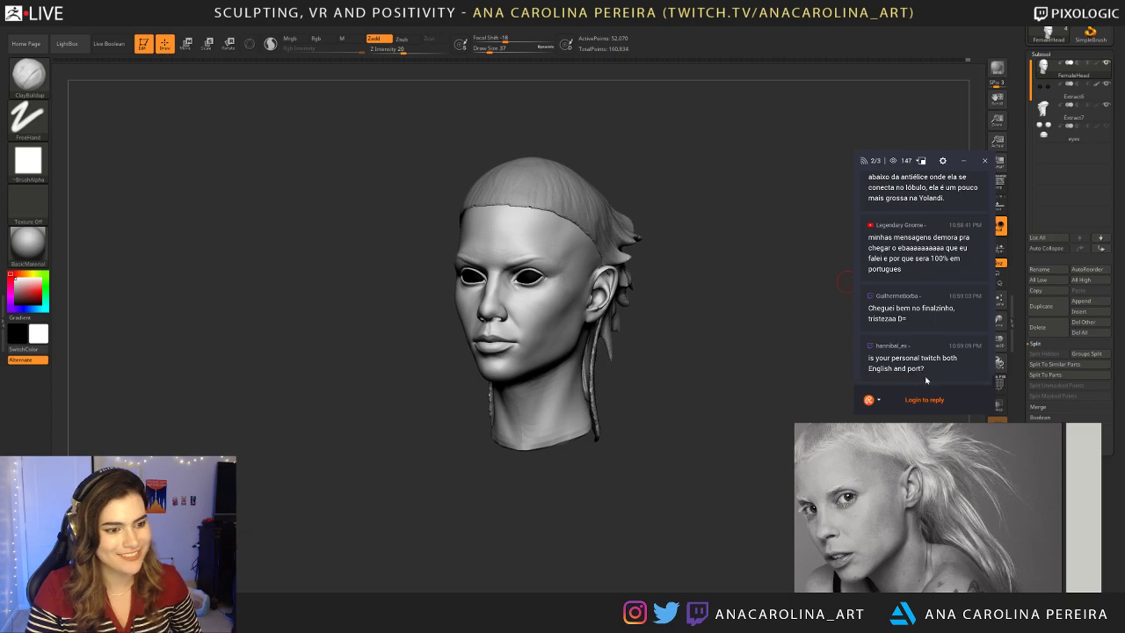
triple_click(900, 360)
click(901, 360)
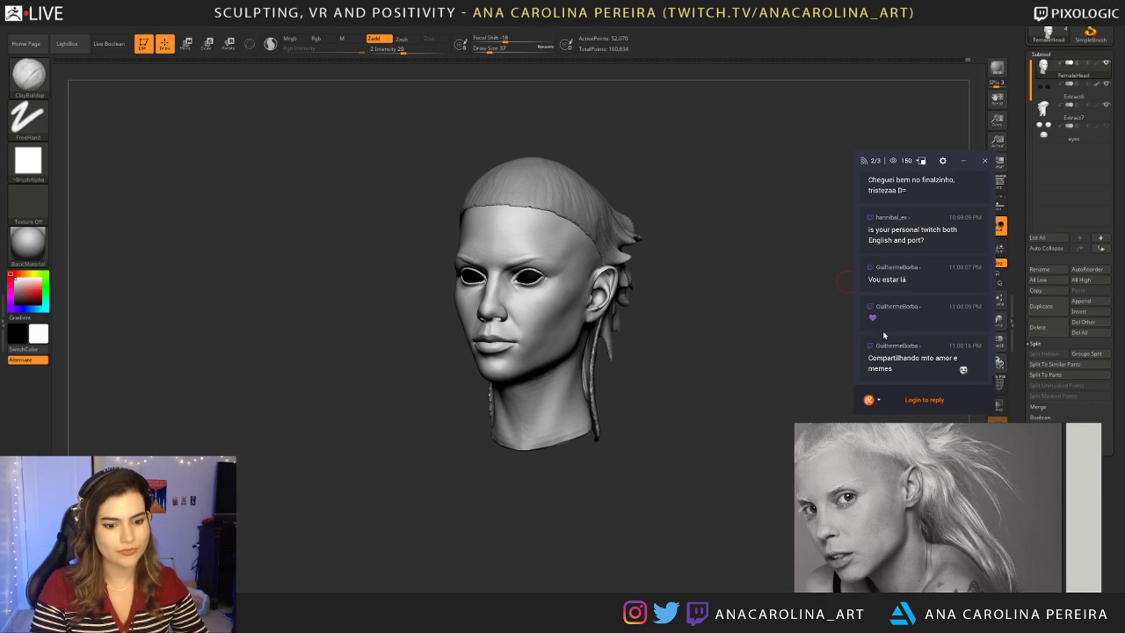
drag(882, 358, 894, 369)
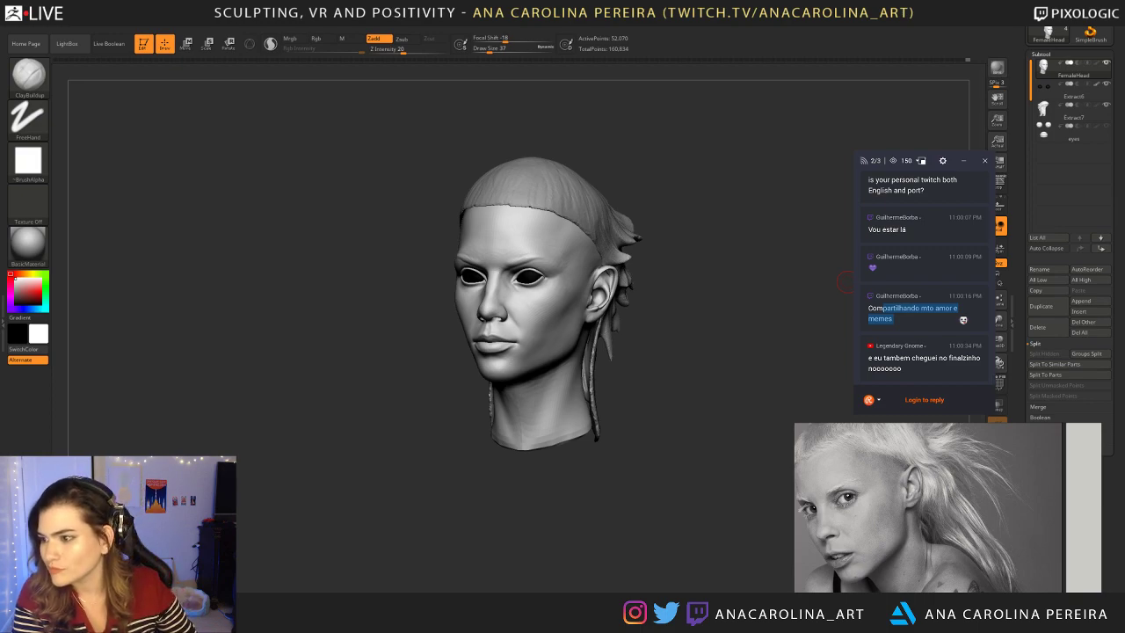
click(963, 319)
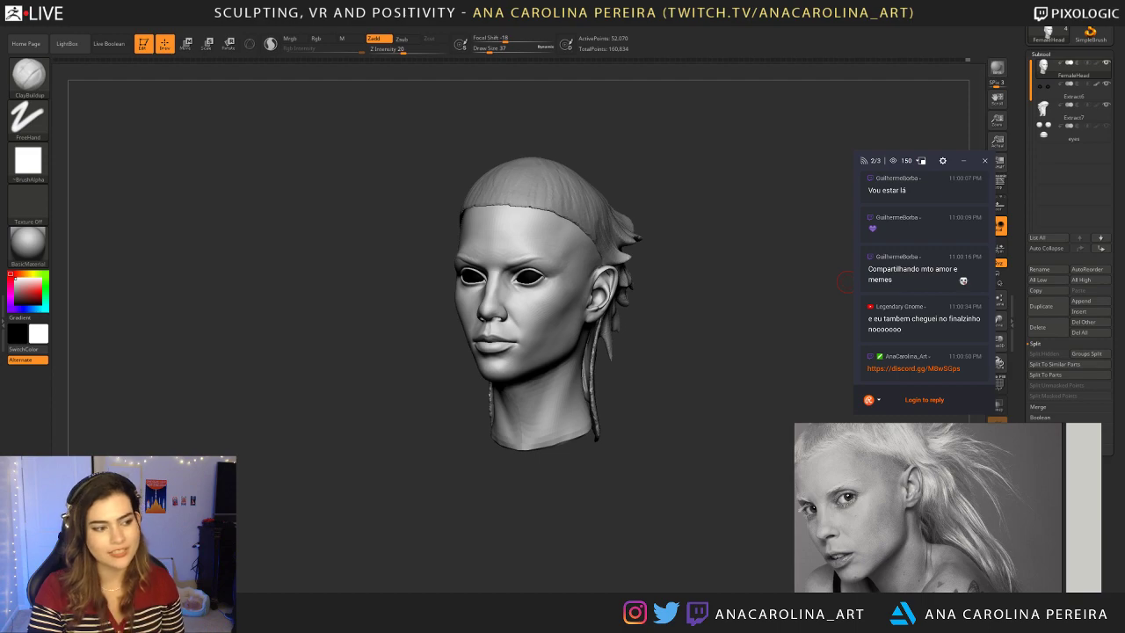
drag(678, 351, 659, 406)
drag(231, 211, 267, 250)
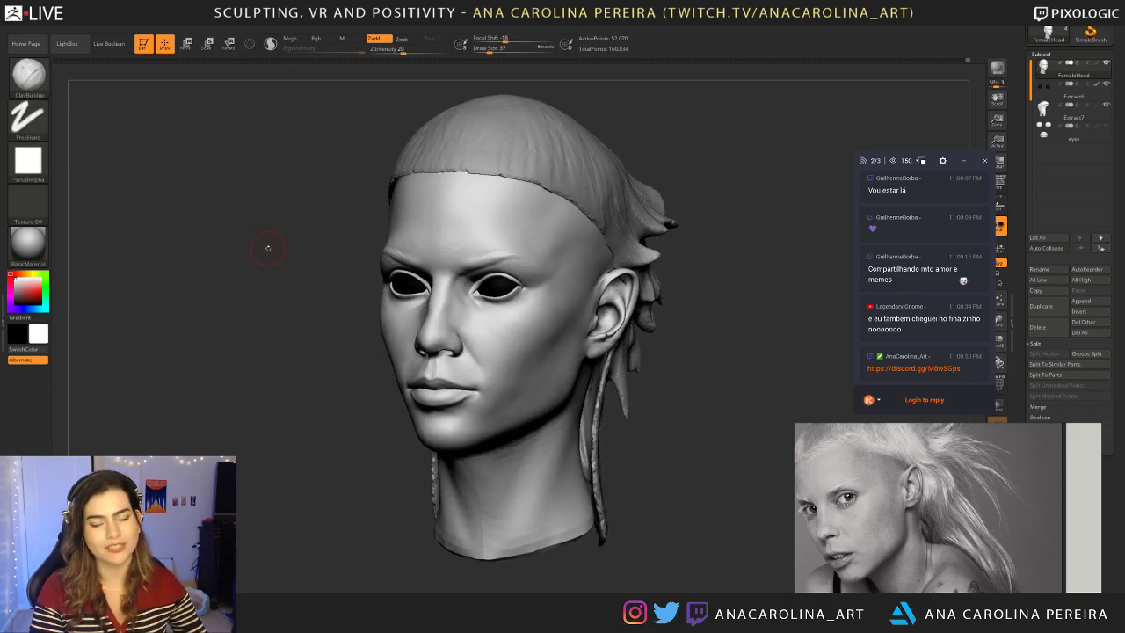